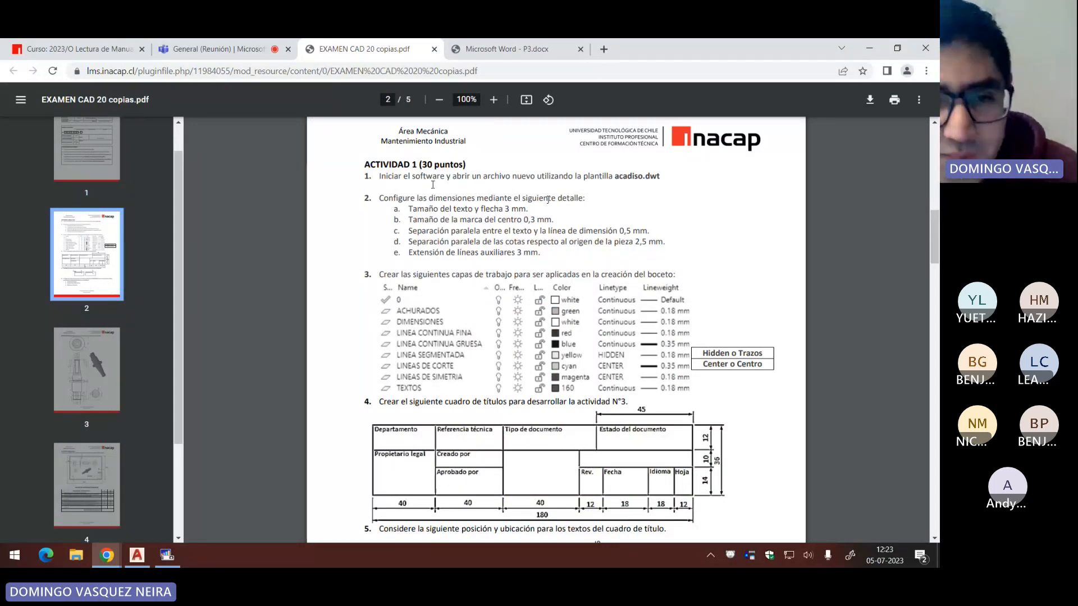
Step: Review the Activity 1 instructions in the exam PDF, from the required drawing template to the title block and layout format
{"action": "scroll", "coordinate": [507, 170], "scroll_direction": "up", "scroll_amount": 10}
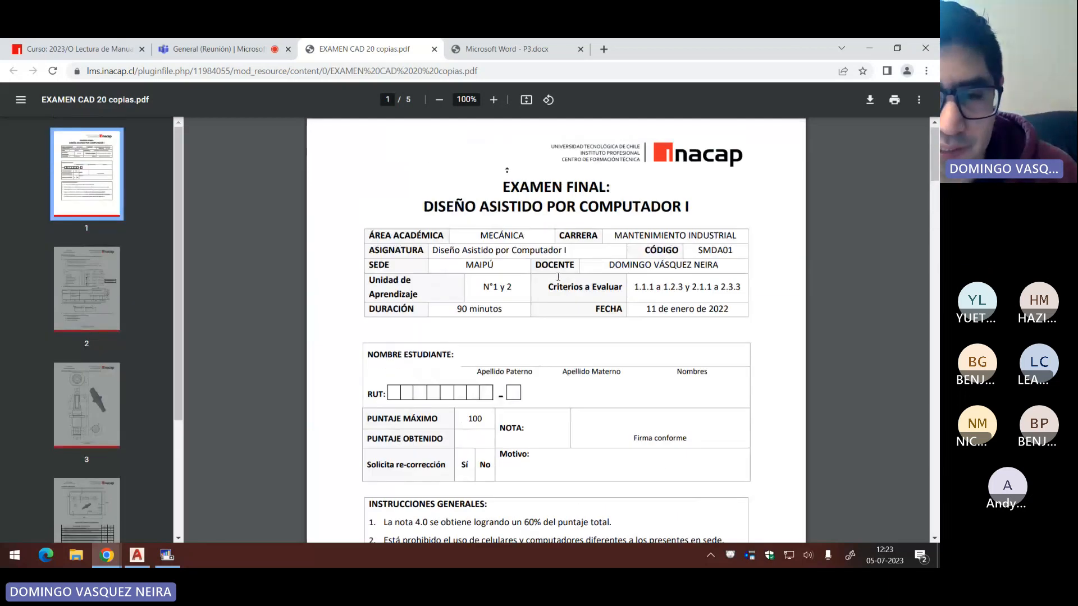
{"action": "scroll", "coordinate": [558, 276], "scroll_direction": "down", "scroll_amount": 20}
{"action": "scroll", "coordinate": [558, 275], "scroll_direction": "up", "scroll_amount": 6}
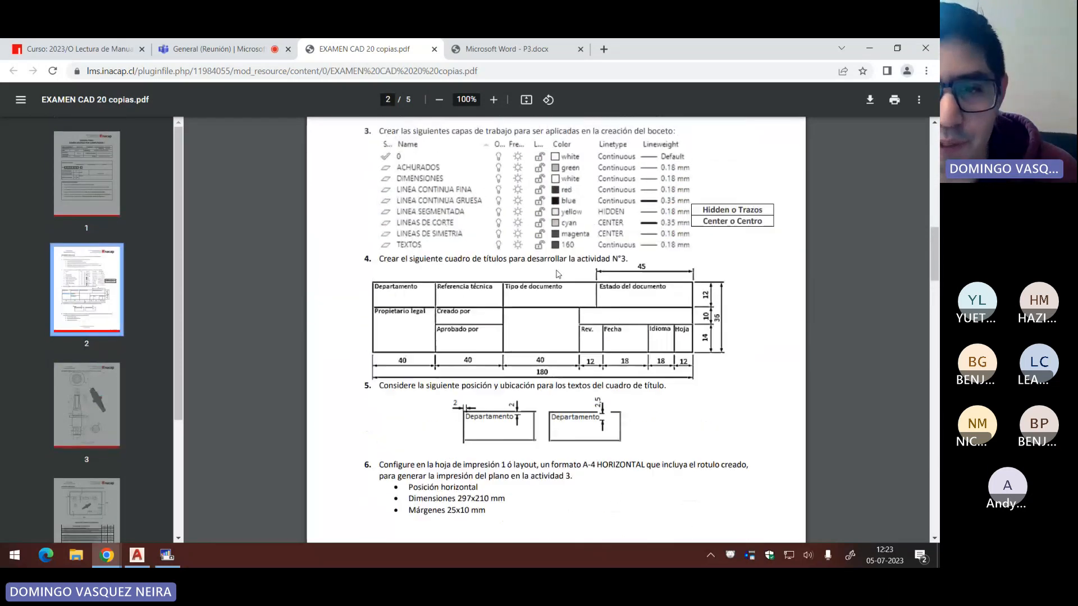
{"action": "scroll", "coordinate": [558, 274], "scroll_direction": "up", "scroll_amount": 3}
{"action": "scroll", "coordinate": [554, 273], "scroll_direction": "up", "scroll_amount": 1}
{"action": "scroll", "coordinate": [472, 221], "scroll_direction": "up", "scroll_amount": 2, "text": "ctrl"}
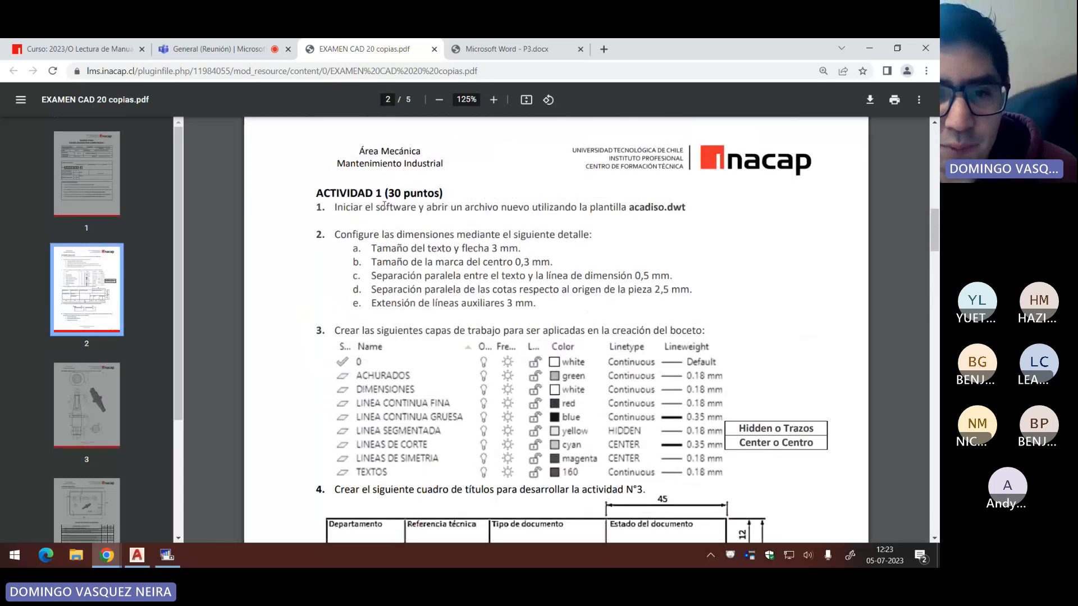
{"action": "left_click_drag", "start_coordinate": [323, 204], "coordinate": [695, 204]}
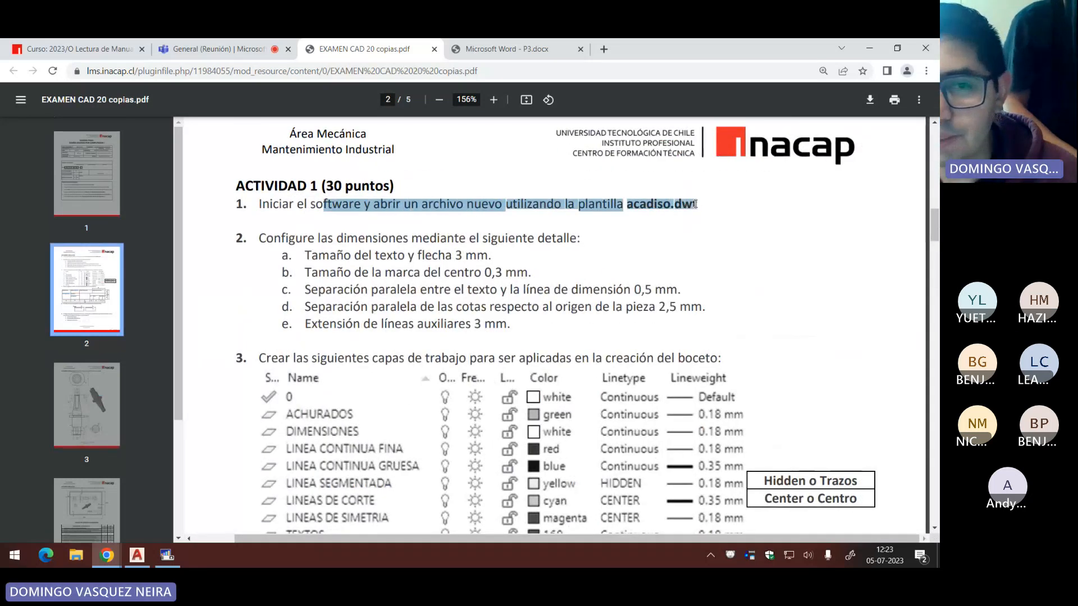
Step: Switch to AutoCAD and close the open Drawing1
{"action": "key", "text": "alt+Tab"}
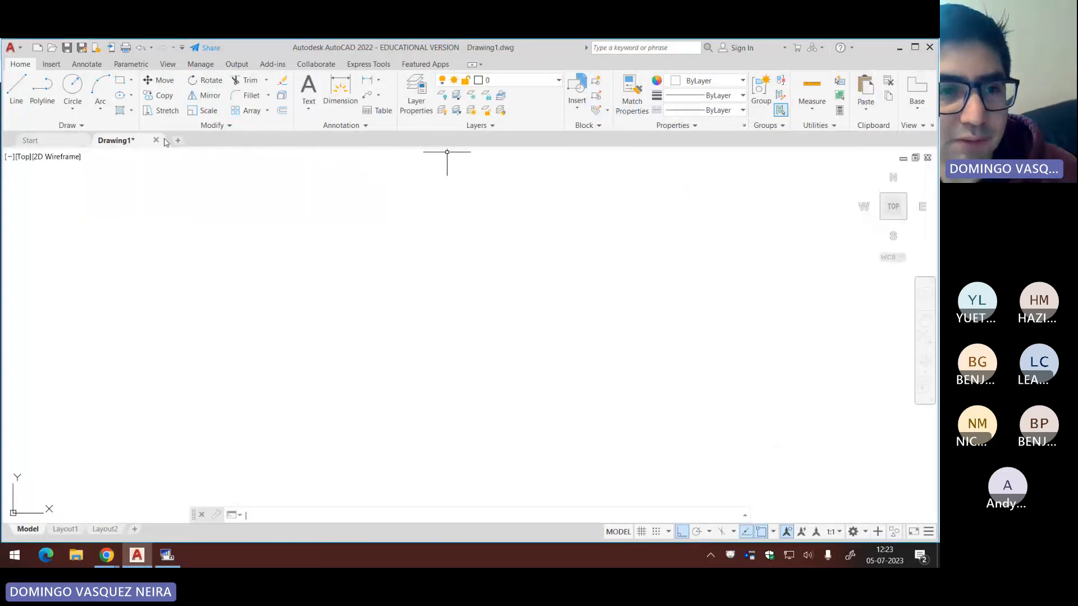
{"action": "left_click", "coordinate": [156, 141]}
{"action": "left_click", "coordinate": [472, 323]}
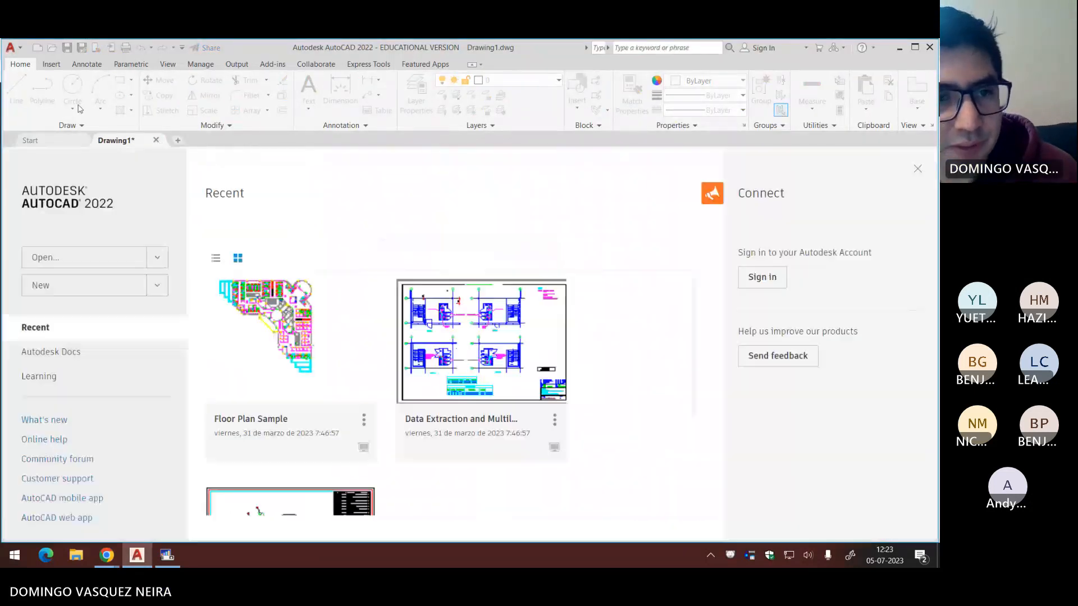
Step: Create a new drawing from the acadiso.dwt template
{"action": "left_click", "coordinate": [15, 48]}
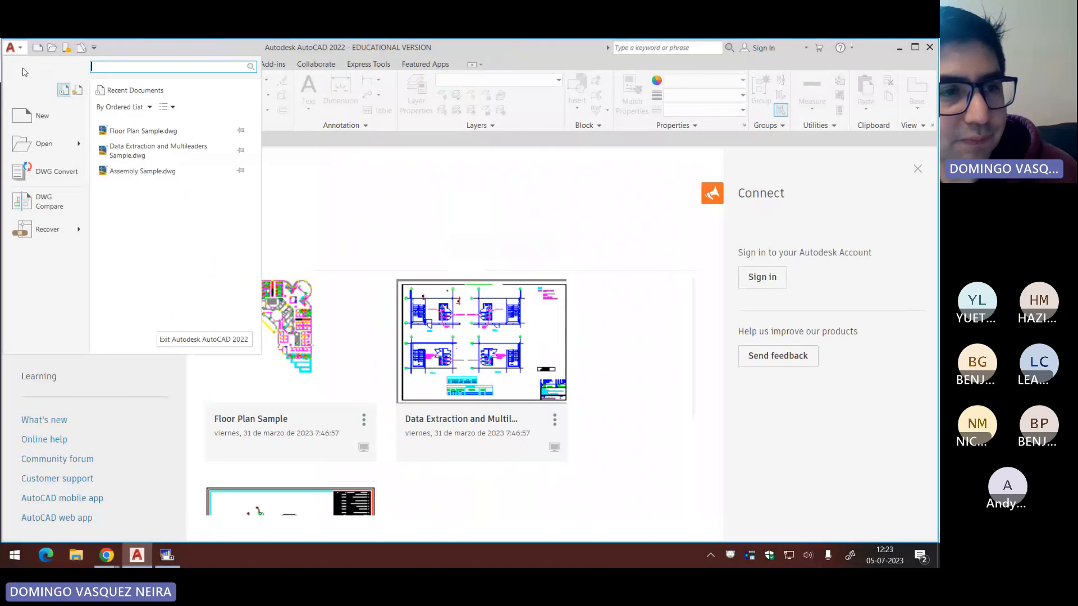
{"action": "left_click", "coordinate": [44, 114]}
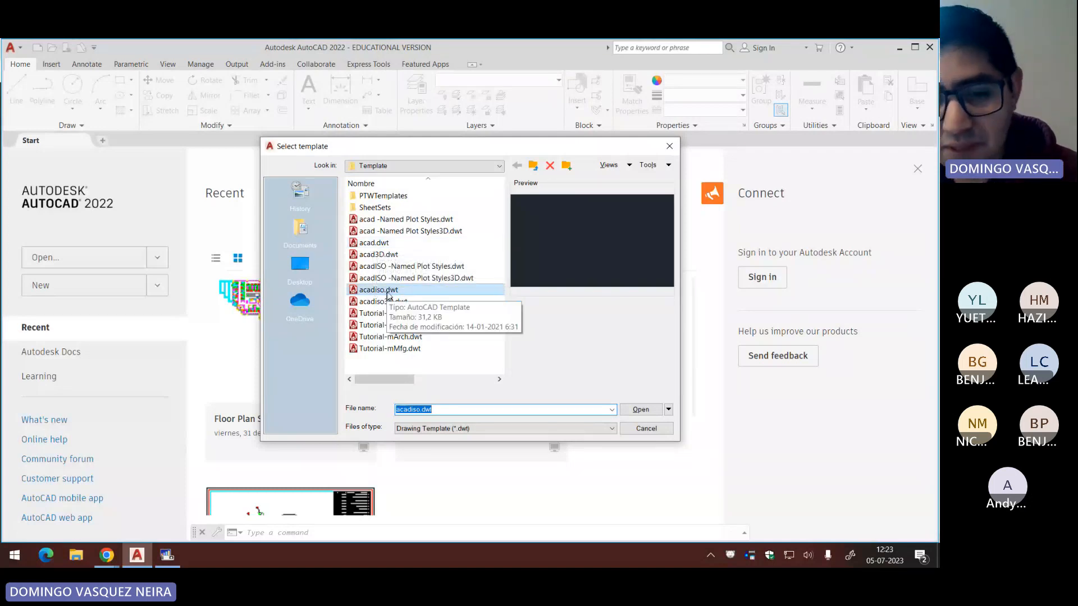
{"action": "double_click", "coordinate": [387, 290]}
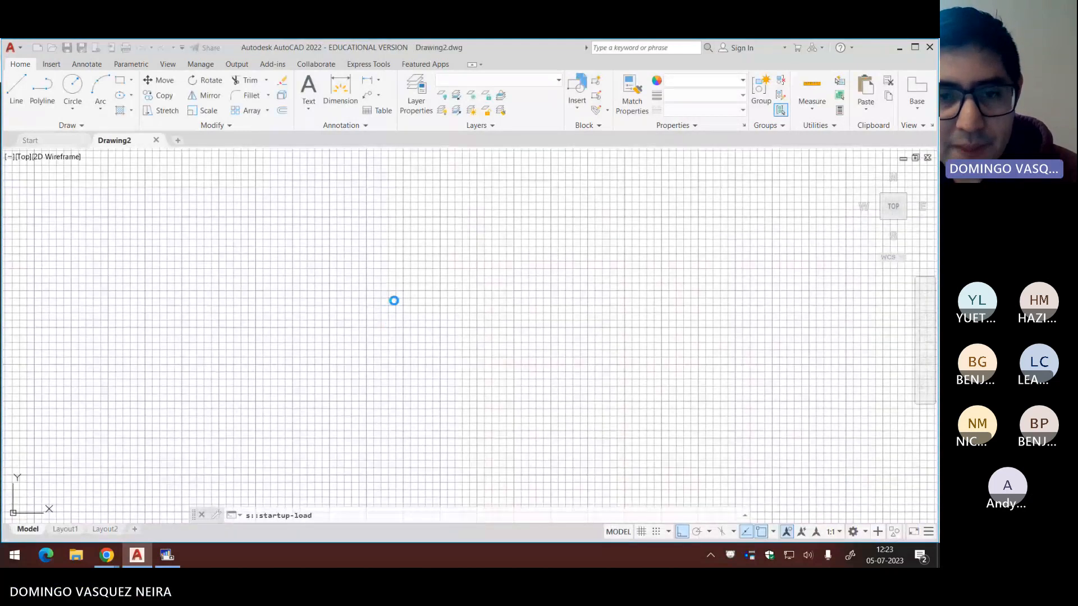
Step: Turn off the grid display in the new drawing
{"action": "mouse_move", "coordinate": [382, 219]}
{"action": "left_mouse_down"}
{"action": "mouse_move", "coordinate": [430, 320]}
{"action": "mouse_move", "coordinate": [361, 349]}
{"action": "mouse_move", "coordinate": [607, 399]}
{"action": "left_mouse_up"}
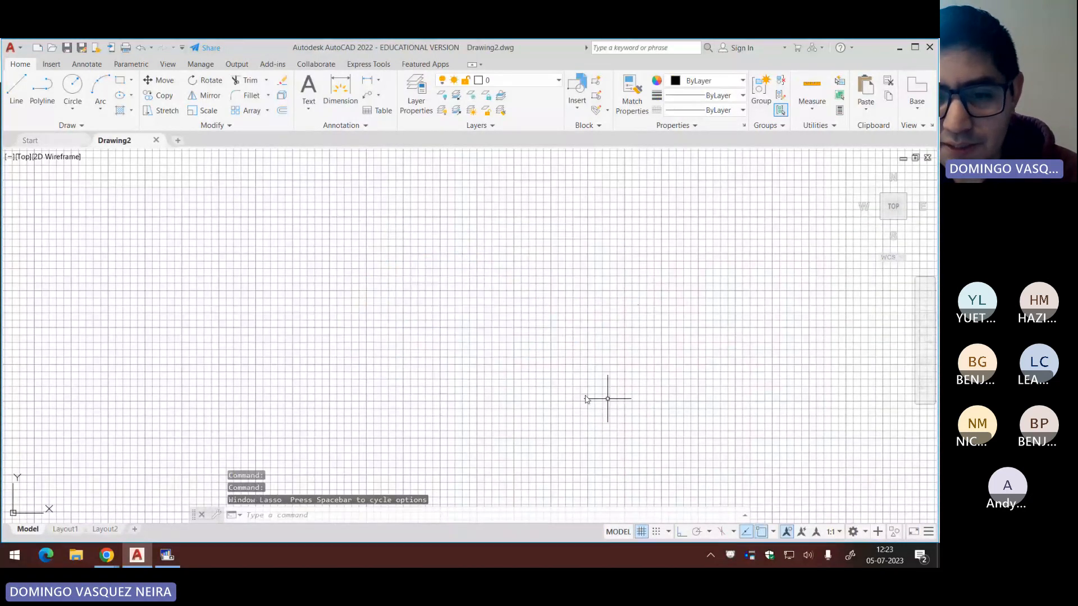
{"action": "left_click", "coordinate": [279, 211]}
{"action": "left_click", "coordinate": [686, 340]}
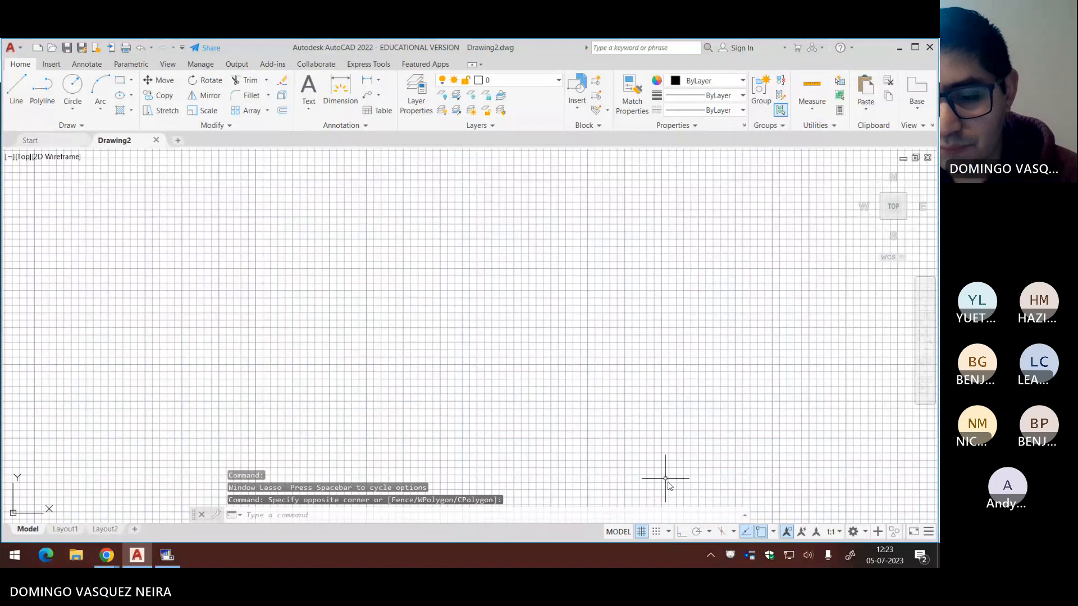
{"action": "left_click", "coordinate": [641, 531]}
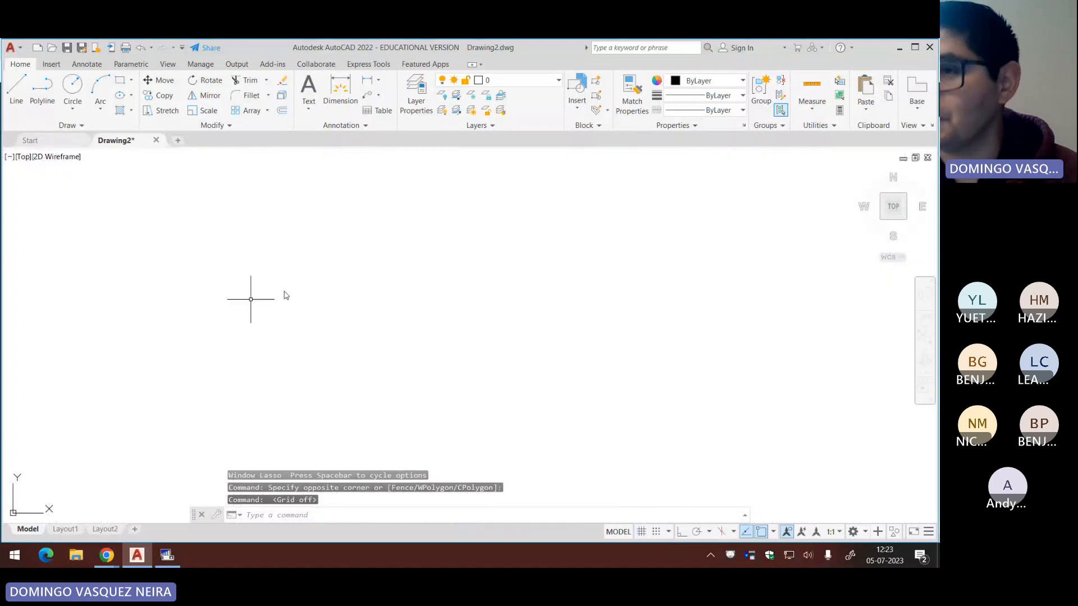
{"action": "left_click", "coordinate": [16, 89]}
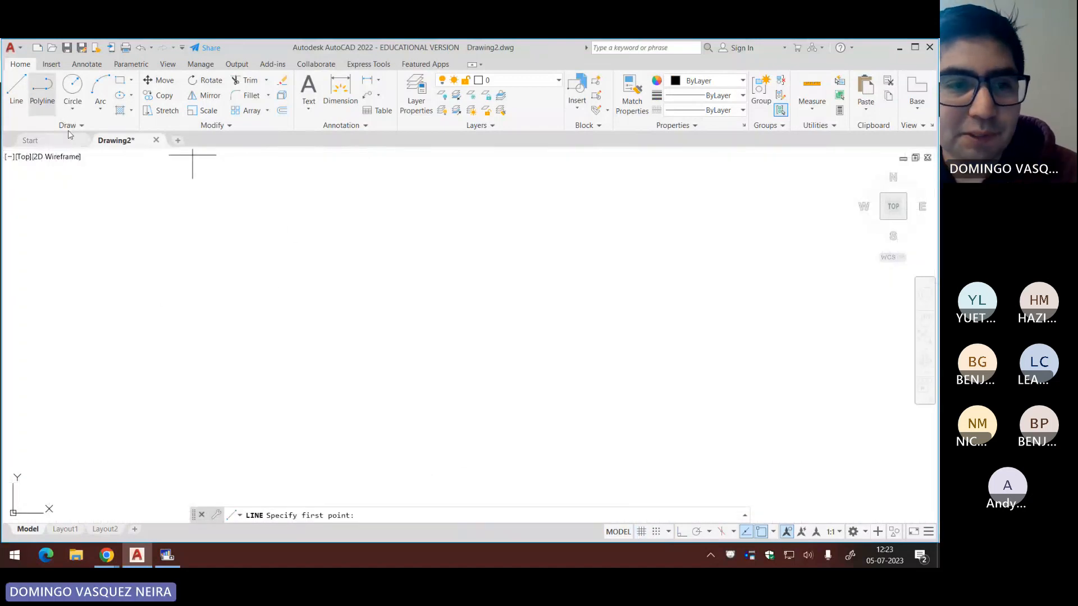
{"action": "left_click", "coordinate": [374, 306]}
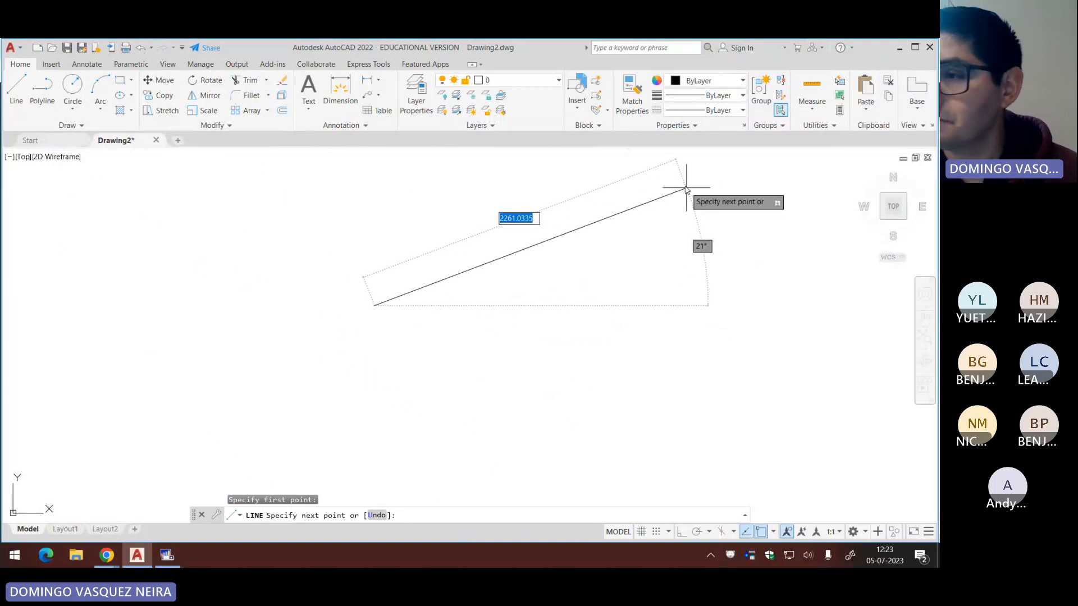
{"action": "key", "text": "Escape"}
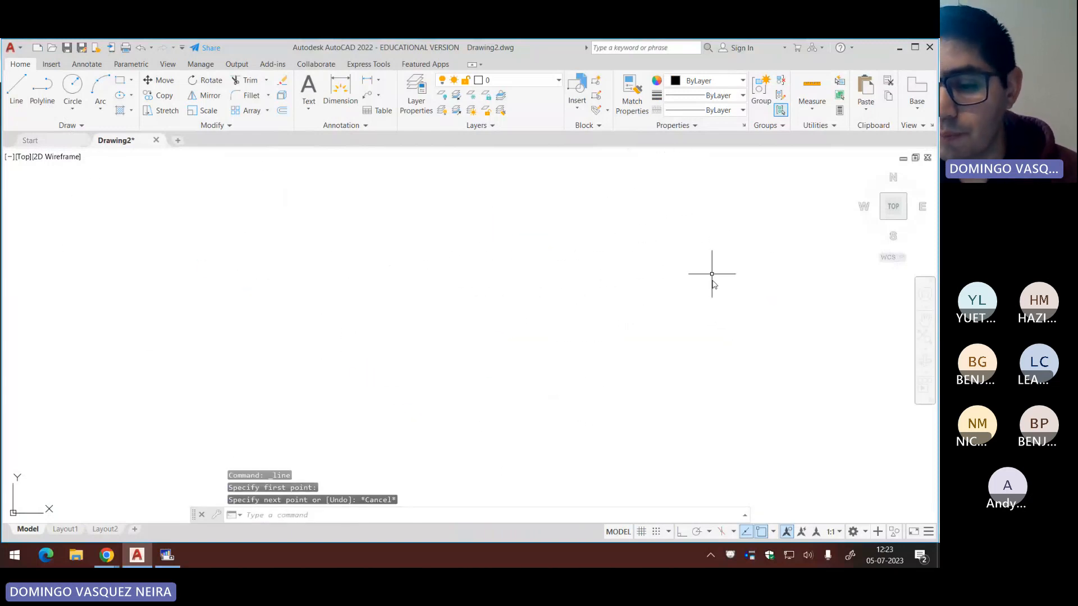
Step: Turn on Ortho mode and test it with a trial line, cancelling the line without placing a second point
{"action": "left_click", "coordinate": [680, 533]}
{"action": "key", "text": "Return"}
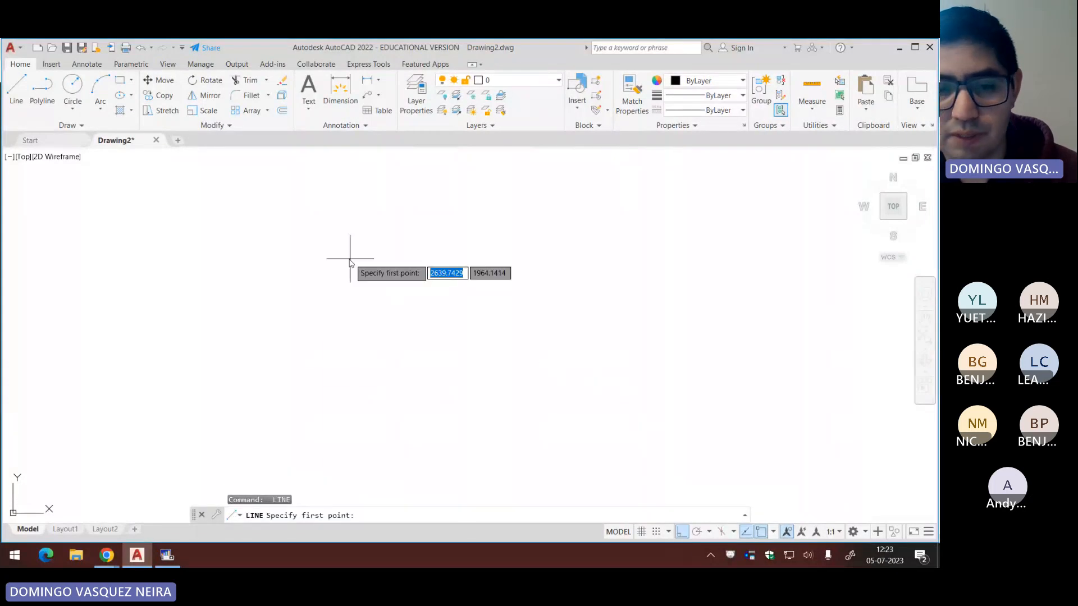
{"action": "left_click", "coordinate": [350, 259]}
{"action": "key", "text": "Escape"}
{"action": "key", "text": "Return"}
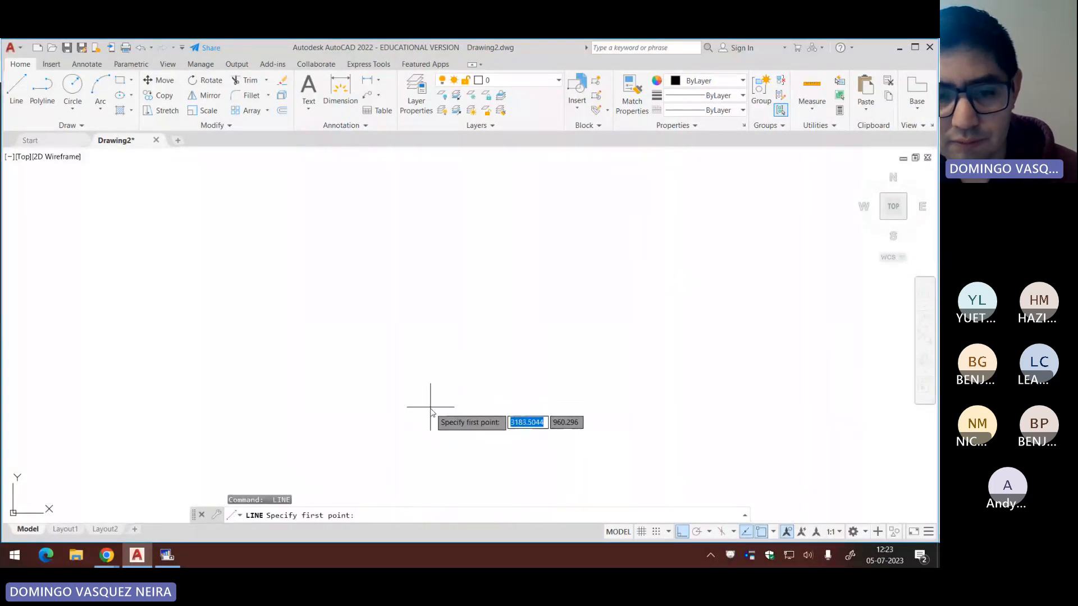
{"action": "key", "text": "Return"}
{"action": "left_click", "coordinate": [465, 294]}
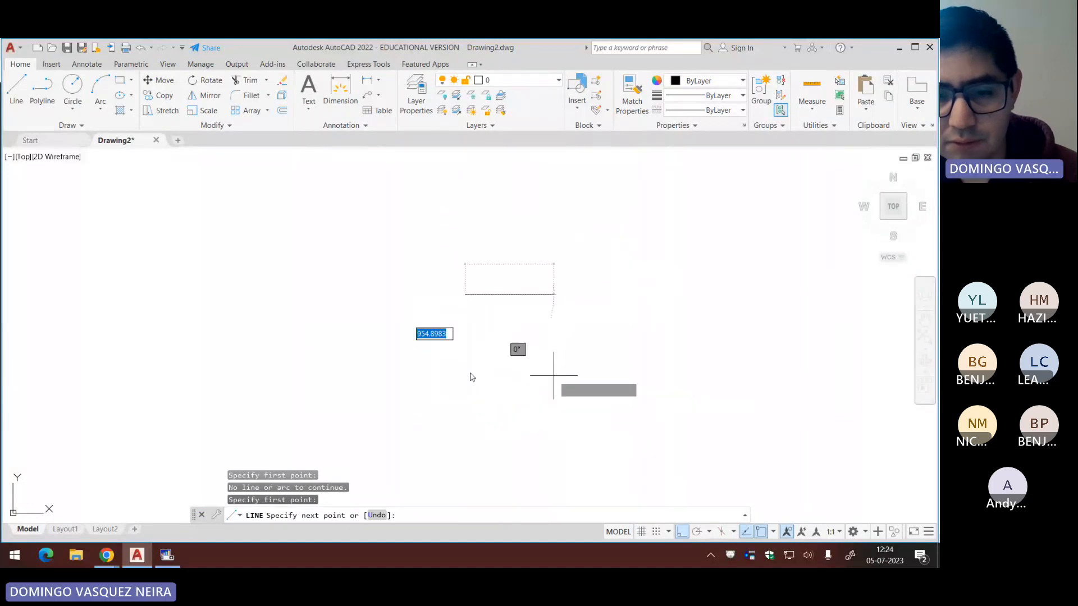
{"action": "key", "text": "Escape"}
Step: Switch to the exam PDF in Chrome and read the template name and the dimension settings required in item 2
{"action": "key", "text": "alt+Tab"}
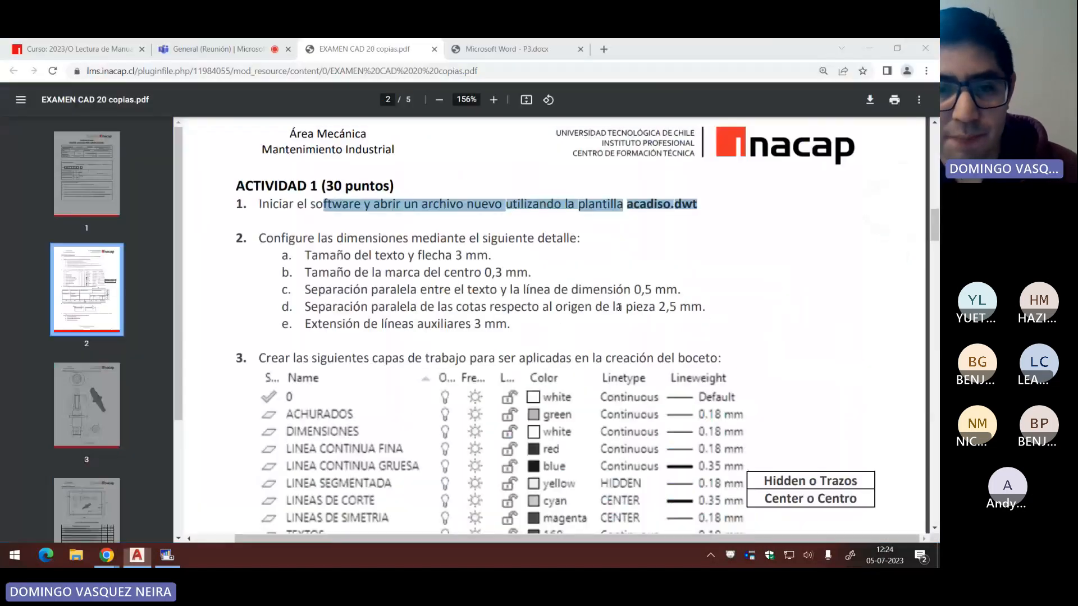
{"action": "left_click", "coordinate": [566, 204]}
{"action": "left_click_drag", "start_coordinate": [626, 204], "coordinate": [670, 204]}
{"action": "scroll", "coordinate": [429, 254], "scroll_direction": "up", "scroll_amount": 1, "text": "ctrl"}
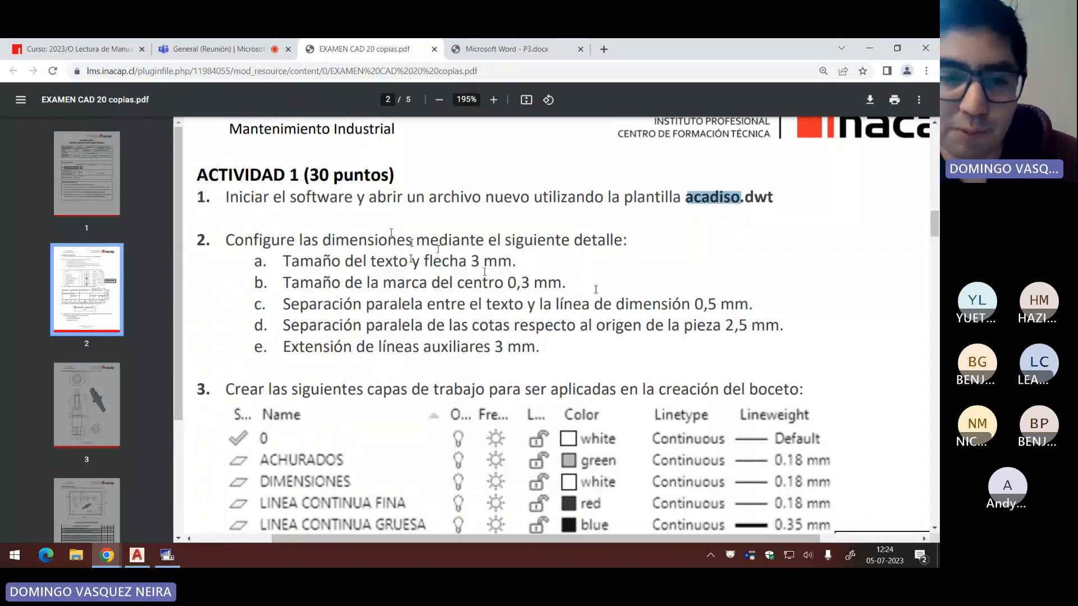
{"action": "left_click_drag", "start_coordinate": [282, 261], "coordinate": [407, 261]}
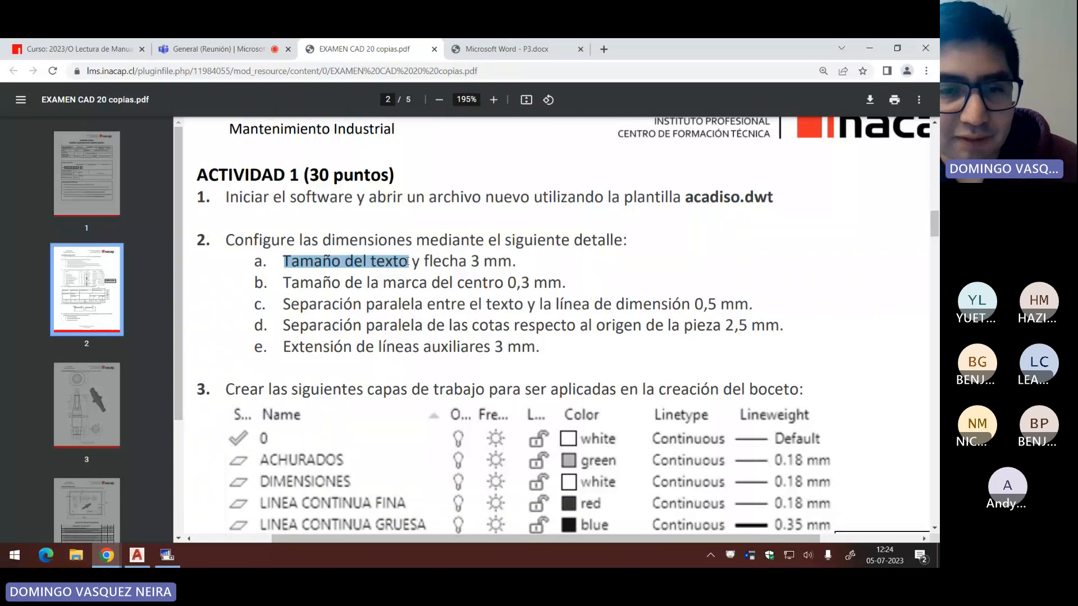
{"action": "left_click_drag", "start_coordinate": [337, 240], "coordinate": [404, 239]}
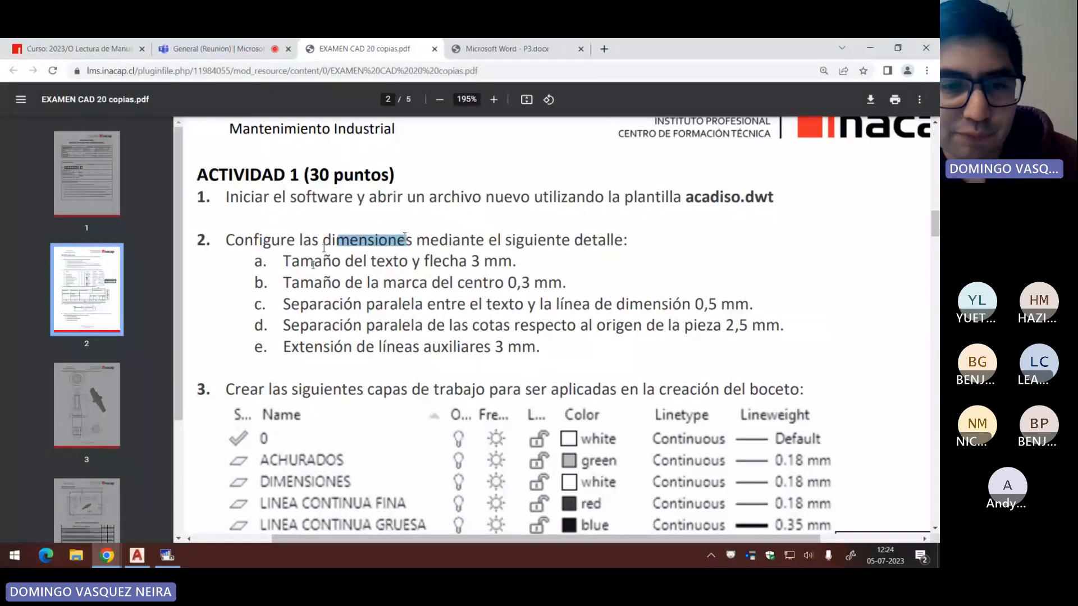
Step: In AutoCAD, modify the ISO-25 dimension style so the dimension lines' color, linetype and lineweight are ByLayer
{"action": "key", "text": "alt+Tab"}
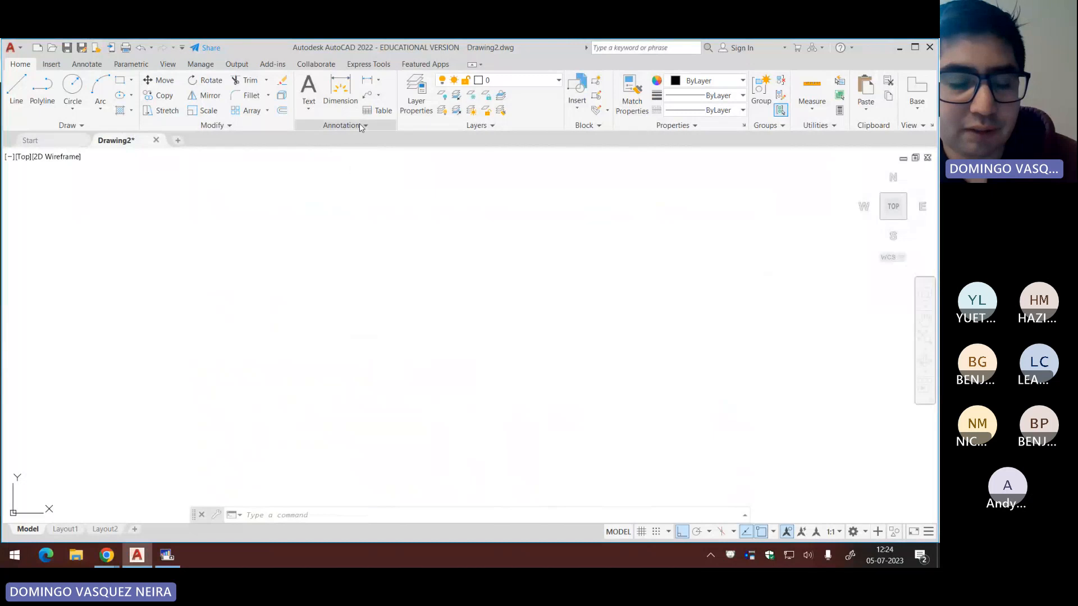
{"action": "left_click", "coordinate": [357, 125]}
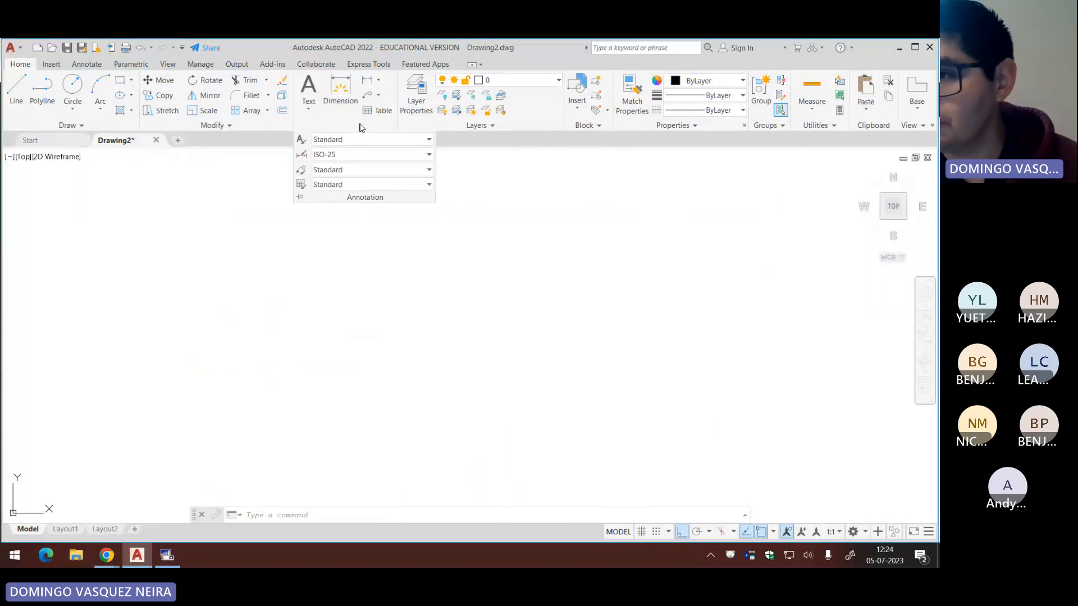
{"action": "left_click", "coordinate": [302, 157]}
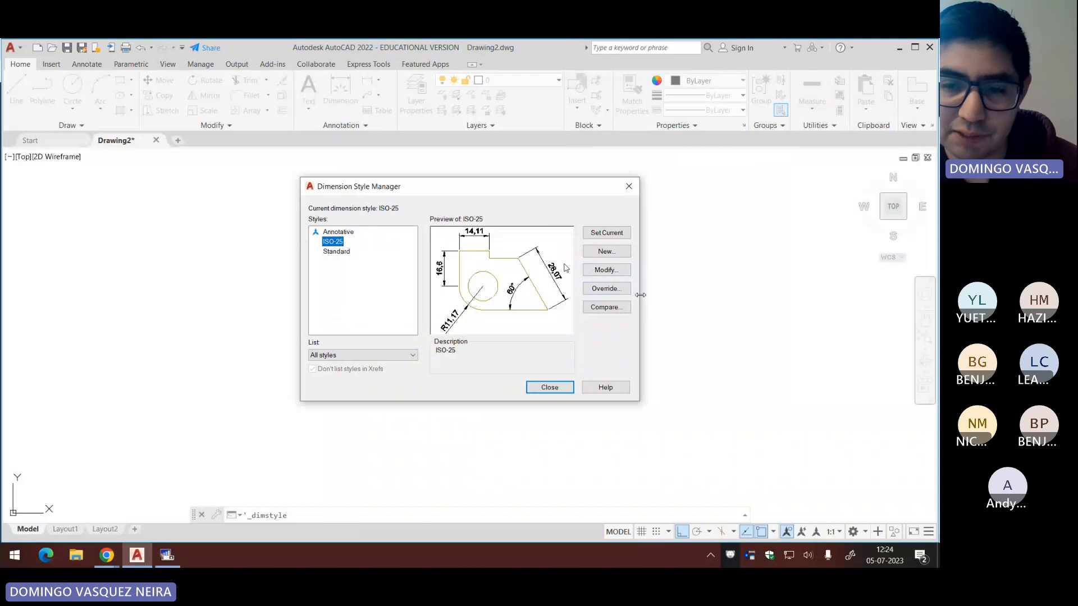
{"action": "left_click", "coordinate": [604, 274]}
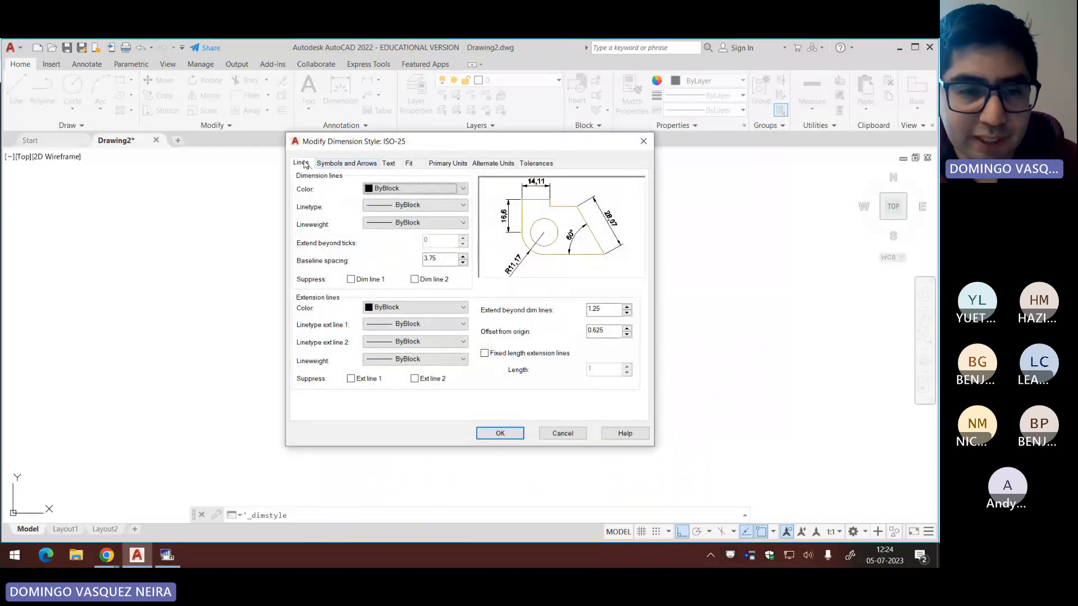
{"action": "left_click", "coordinate": [400, 194]}
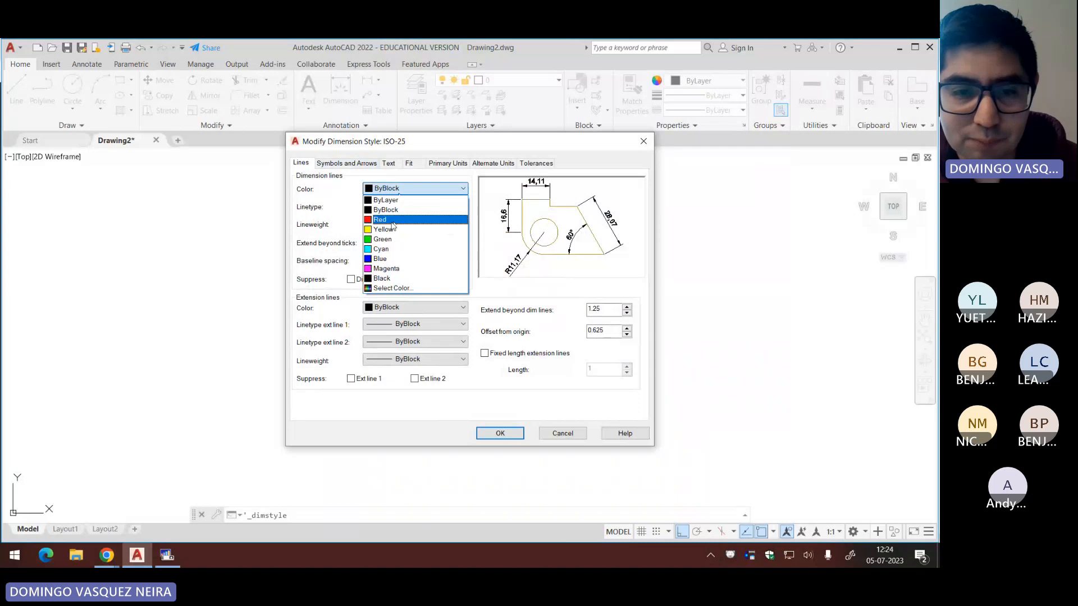
{"action": "left_click", "coordinate": [404, 208]}
{"action": "left_click", "coordinate": [404, 206]}
{"action": "left_click", "coordinate": [407, 220]}
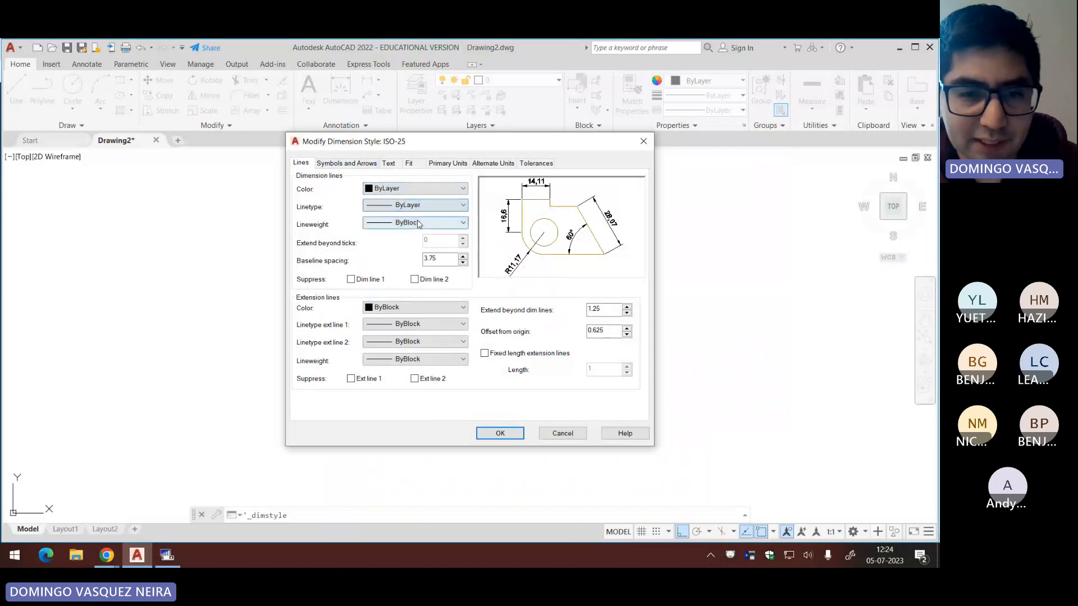
{"action": "left_click", "coordinate": [410, 223]}
{"action": "left_click", "coordinate": [409, 231]}
Step: Set the extension lines' color, both extension linetypes and the lineweight to ByLayer in the ISO-25 style
{"action": "left_click", "coordinate": [415, 308]}
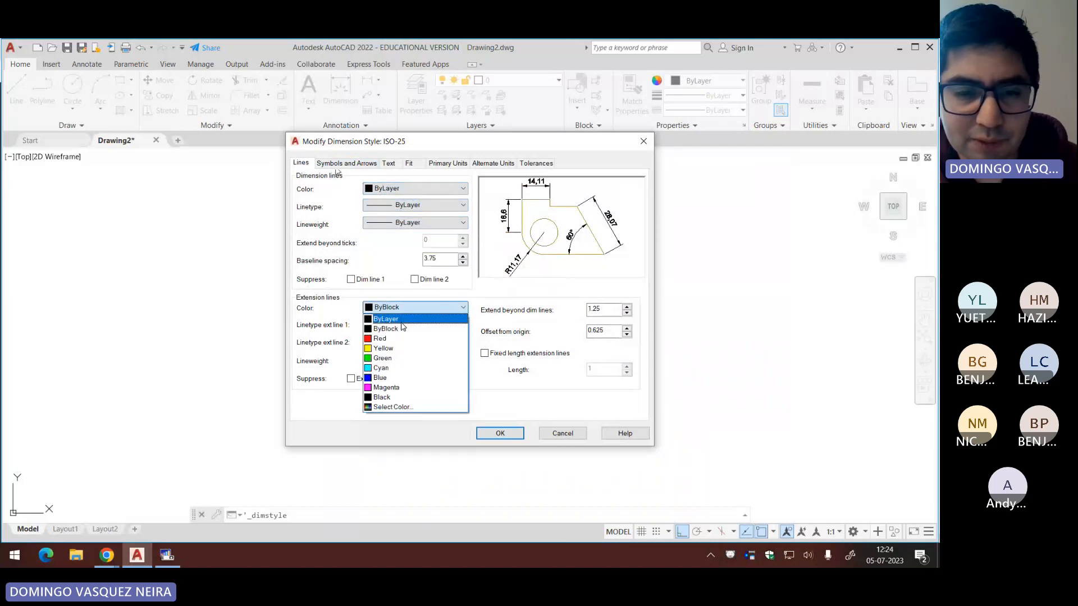
{"action": "left_click", "coordinate": [405, 321]}
{"action": "left_click", "coordinate": [417, 326]}
{"action": "left_click", "coordinate": [408, 338]}
{"action": "left_click", "coordinate": [415, 341]}
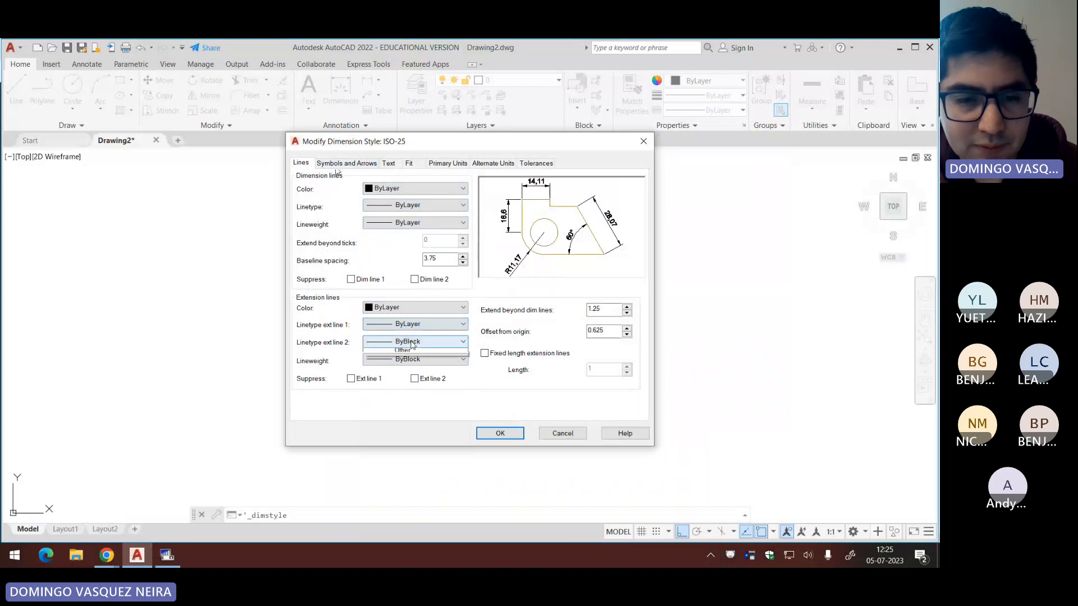
{"action": "left_click", "coordinate": [416, 356]}
{"action": "left_click", "coordinate": [416, 359]}
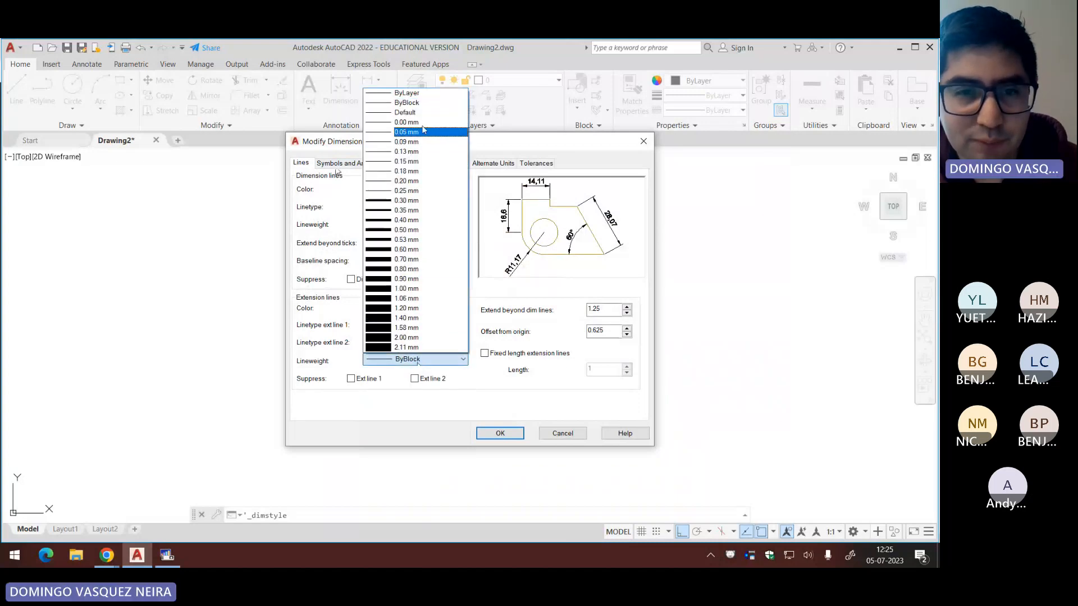
{"action": "left_click", "coordinate": [416, 103]}
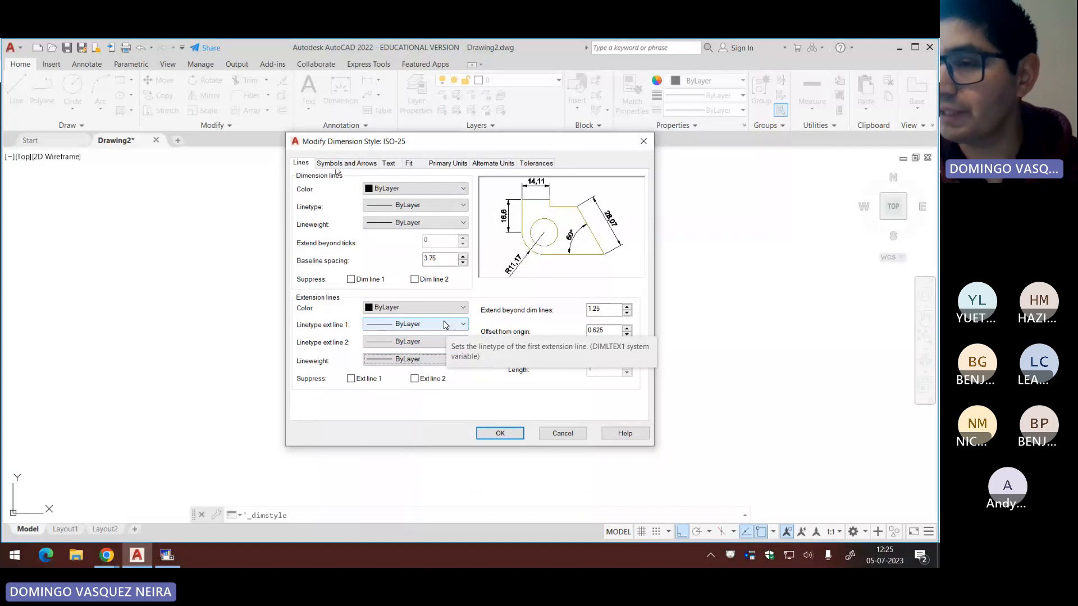
Step: Check the layer table and item 2's dimension requirements in the exam PDF, and return to the dimension style settings in AutoCAD
{"action": "key", "text": "alt+Tab"}
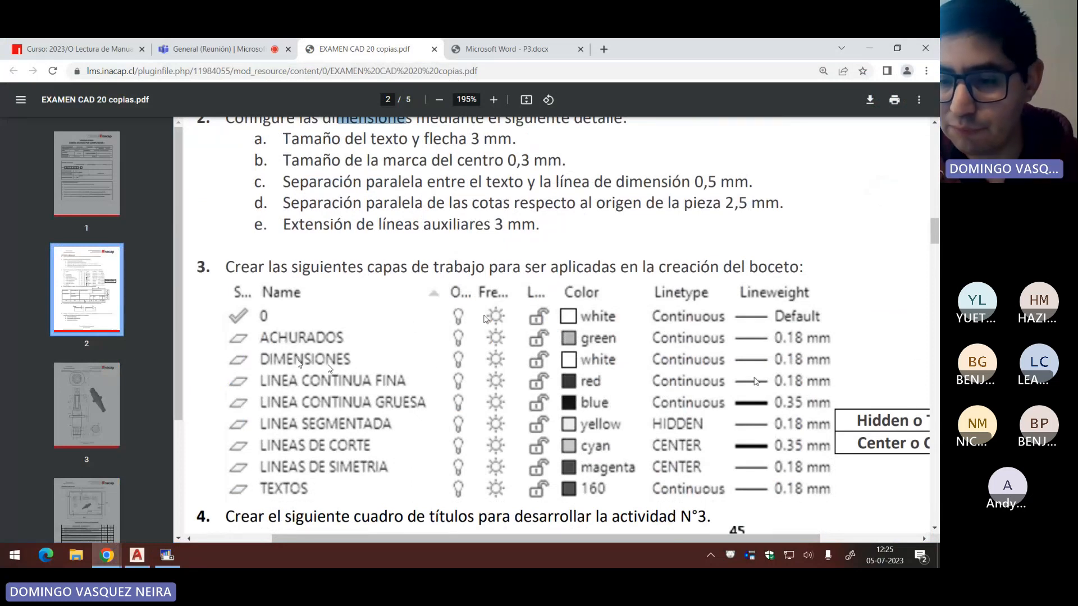
{"action": "scroll", "coordinate": [622, 322], "scroll_direction": "up", "scroll_amount": 2}
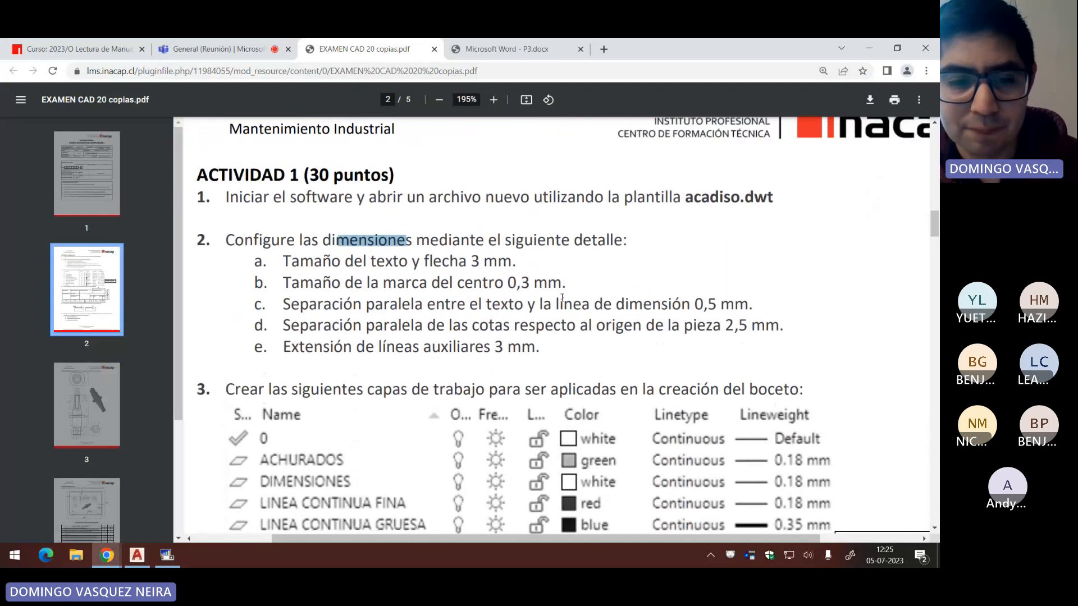
{"action": "key", "text": "alt+Tab"}
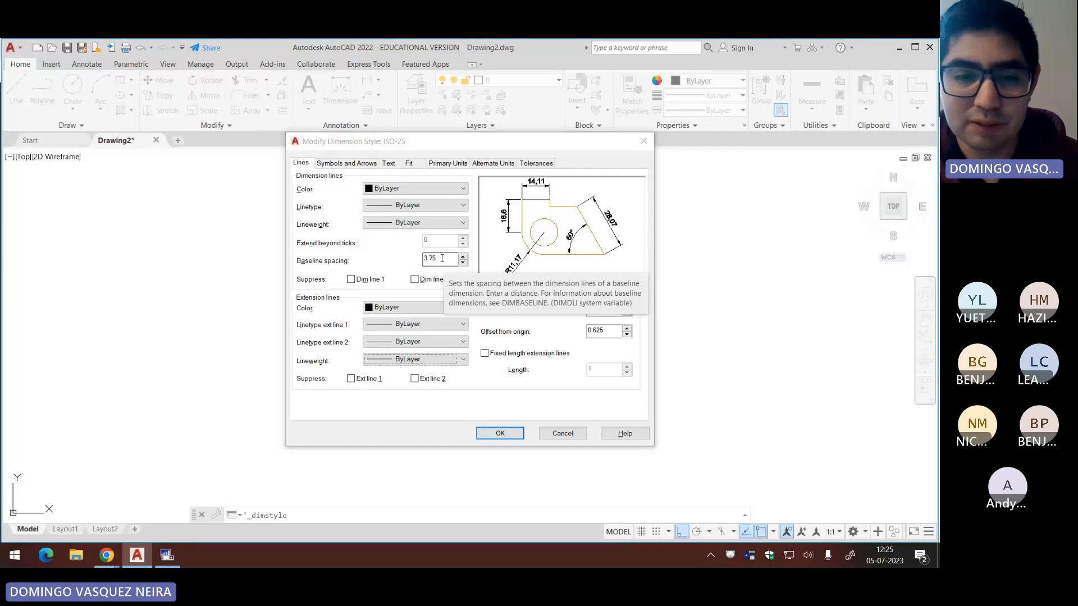
Step: Check the text and arrow size requirement in the exam PDF, and set the ISO-25 style's arrow size to 3 in AutoCAD
{"action": "key", "text": "alt+Tab"}
{"action": "key", "text": "alt+Tab"}
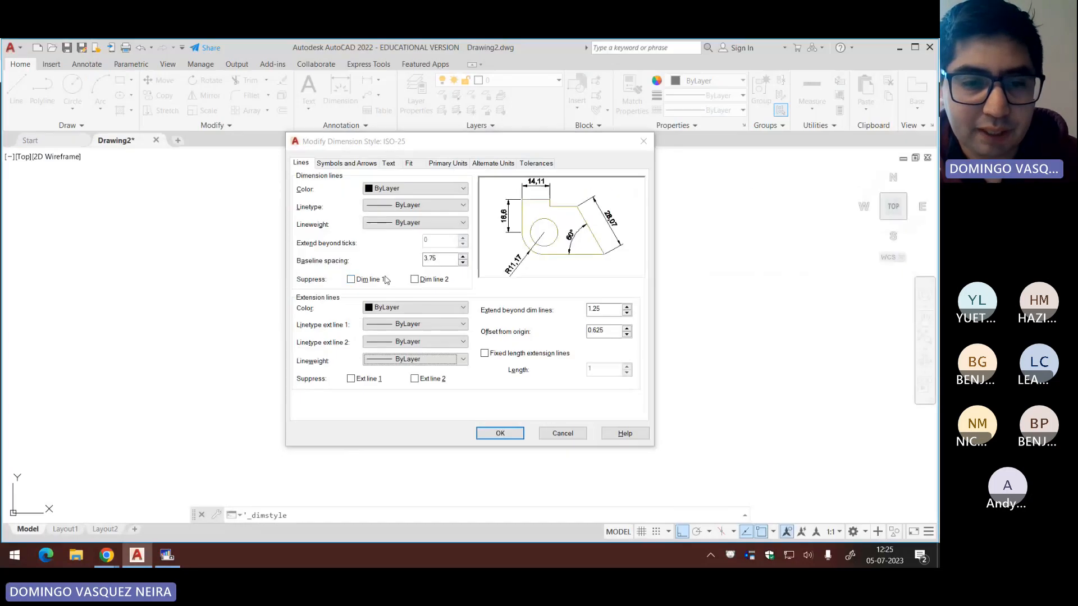
{"action": "key", "text": "alt+Tab"}
{"action": "left_click_drag", "start_coordinate": [284, 261], "coordinate": [503, 261]}
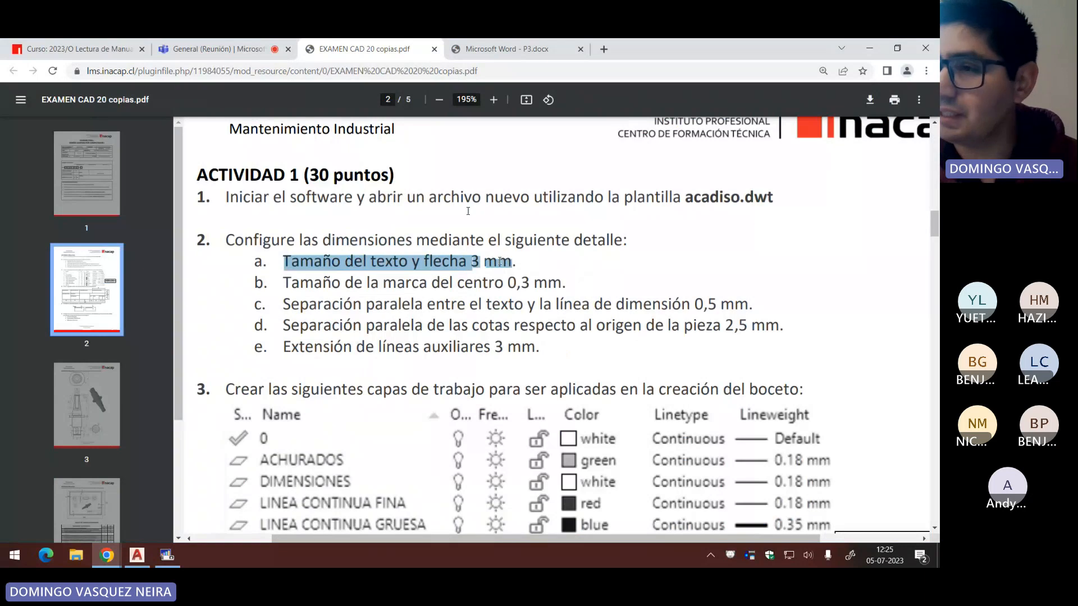
{"action": "key", "text": "alt+Tab"}
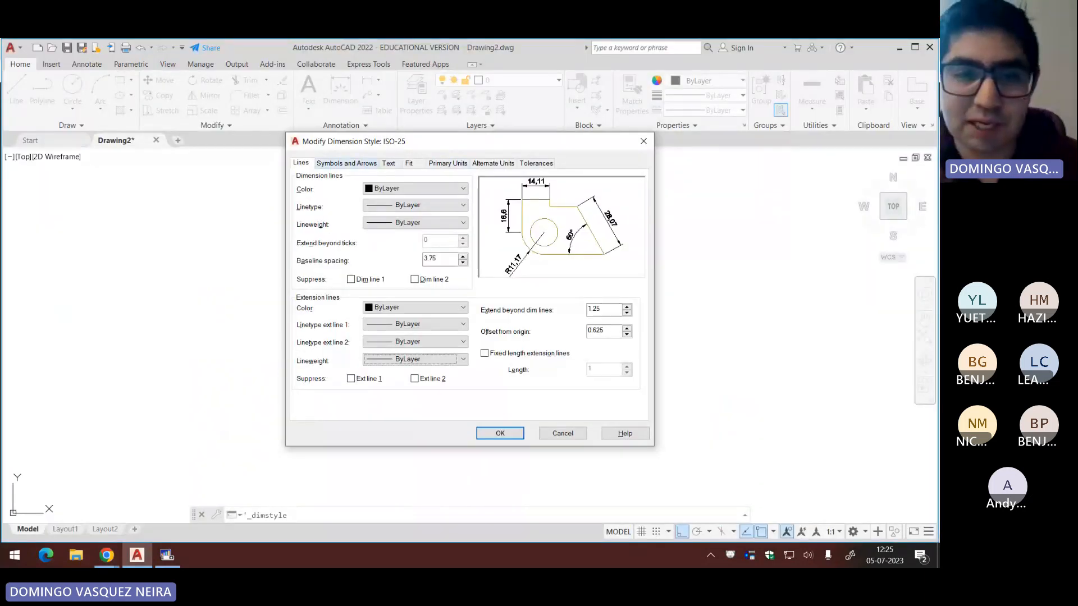
{"action": "left_click", "coordinate": [359, 163]}
{"action": "left_click_drag", "start_coordinate": [334, 284], "coordinate": [258, 285]}
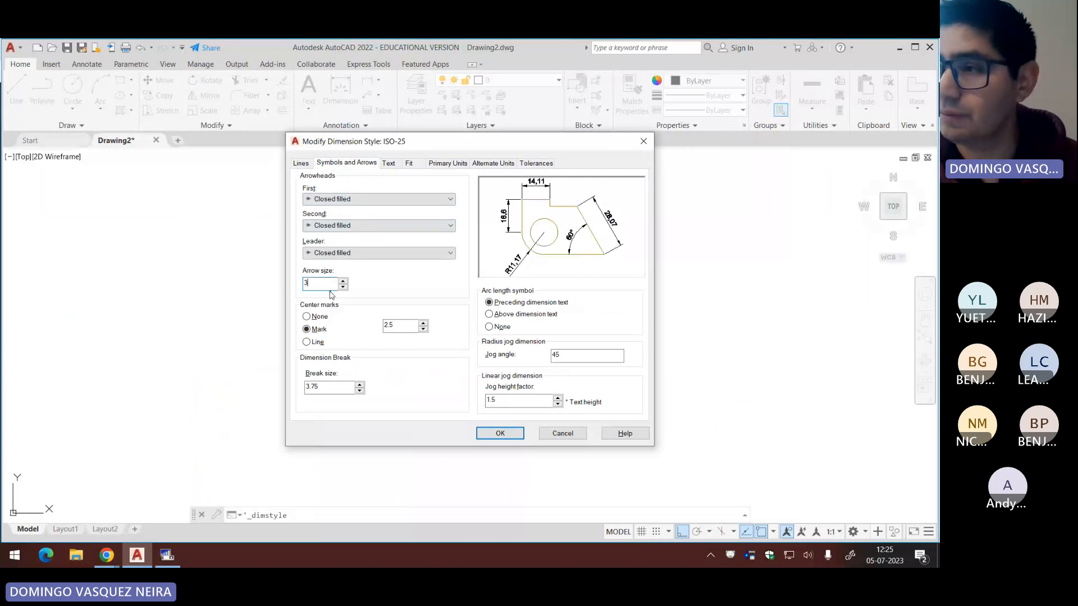
Step: Set the ISO-25 style's dimension text height to 3 and its text color to ByLayer
{"action": "left_click", "coordinate": [388, 163]}
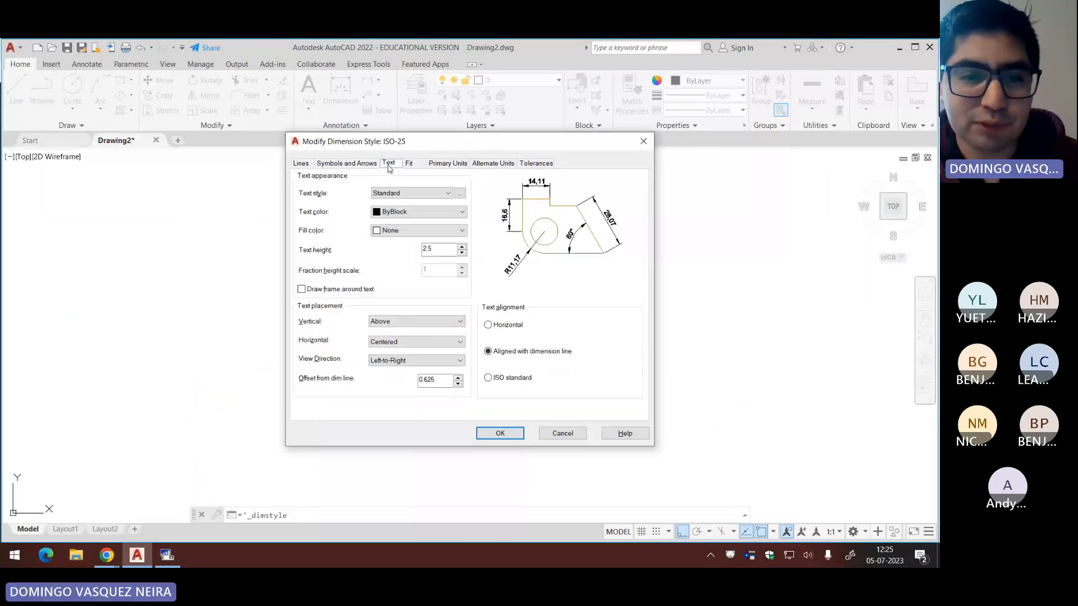
{"action": "double_click", "coordinate": [427, 249]}
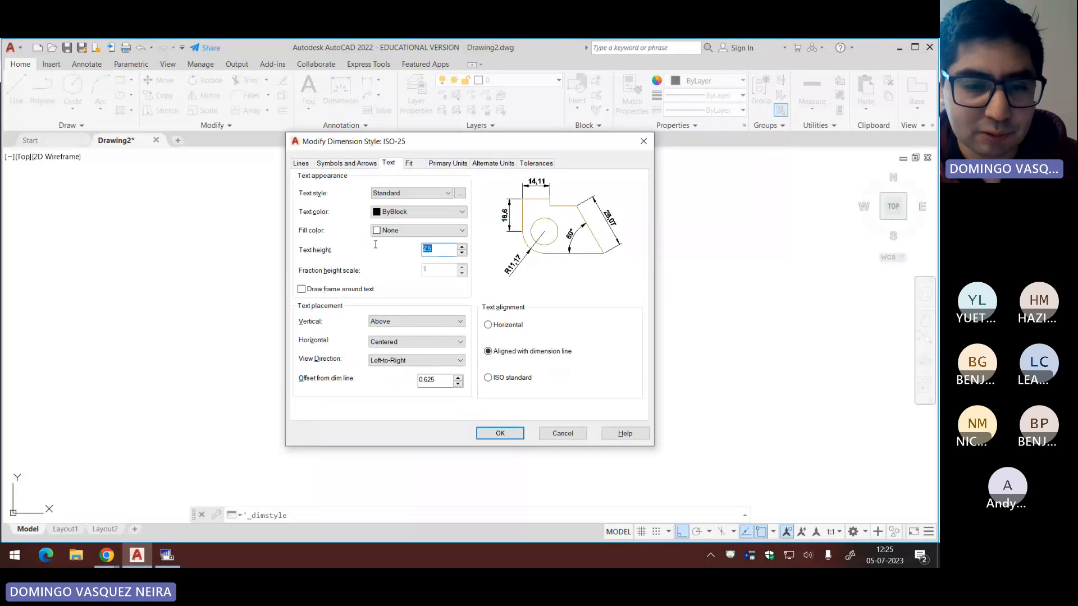
{"action": "type", "text": "3"}
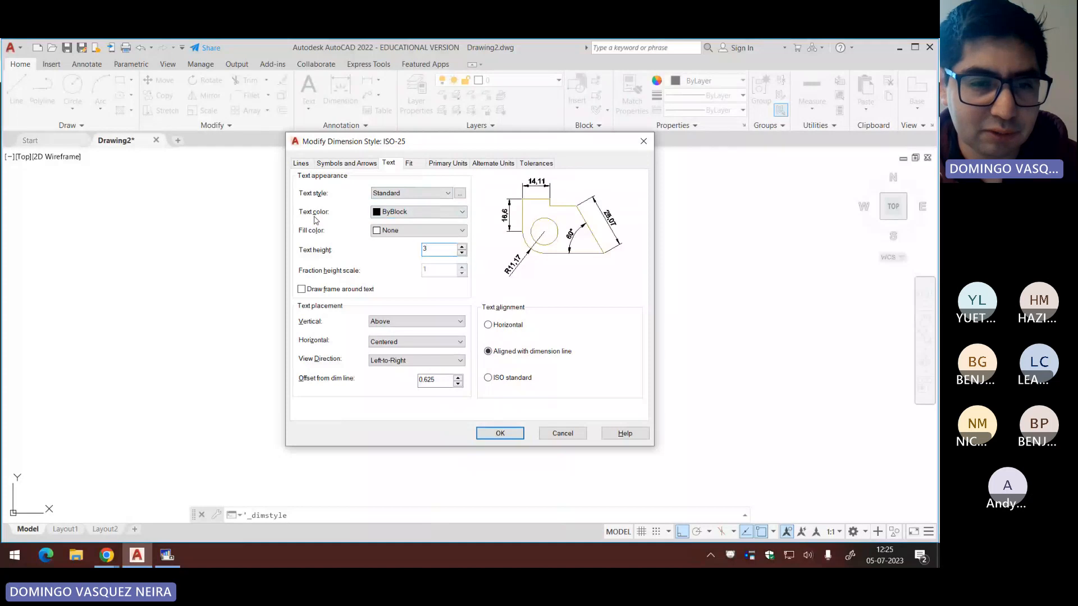
{"action": "left_click", "coordinate": [412, 216]}
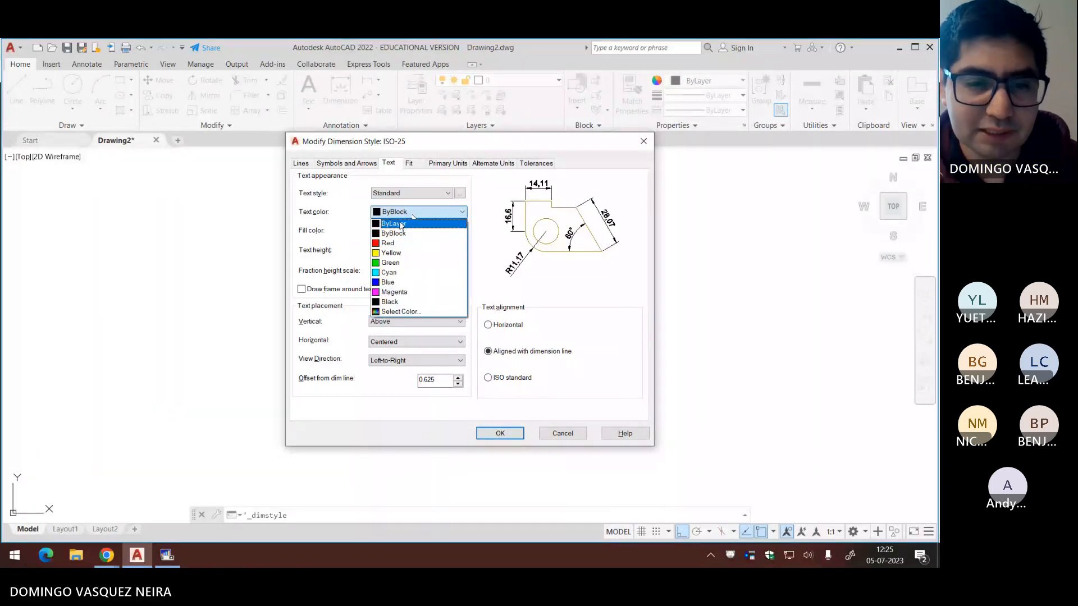
{"action": "left_click", "coordinate": [400, 225]}
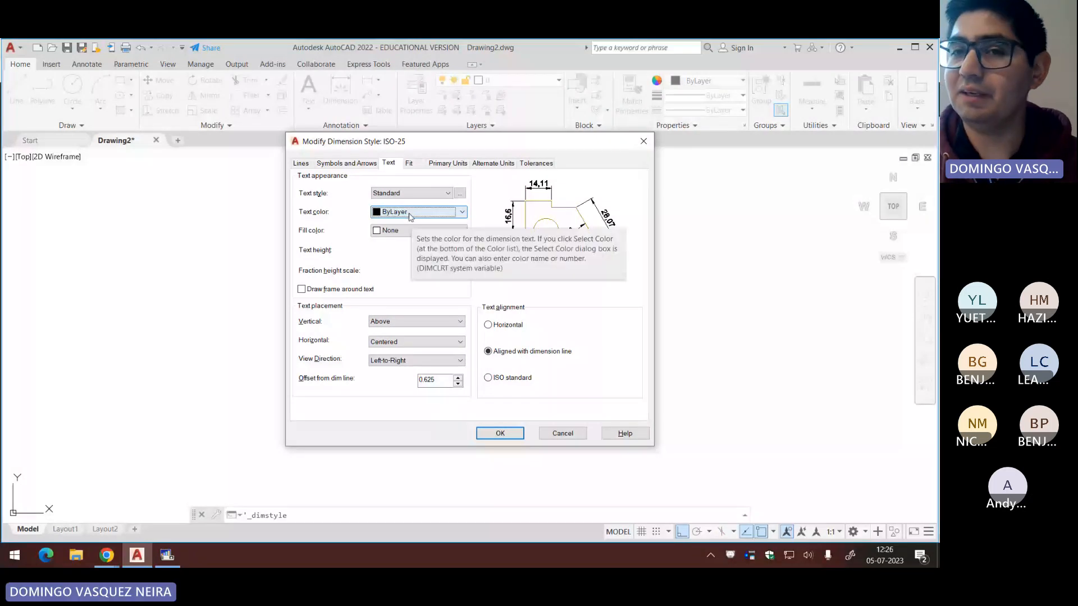
{"action": "left_click", "coordinate": [409, 213]}
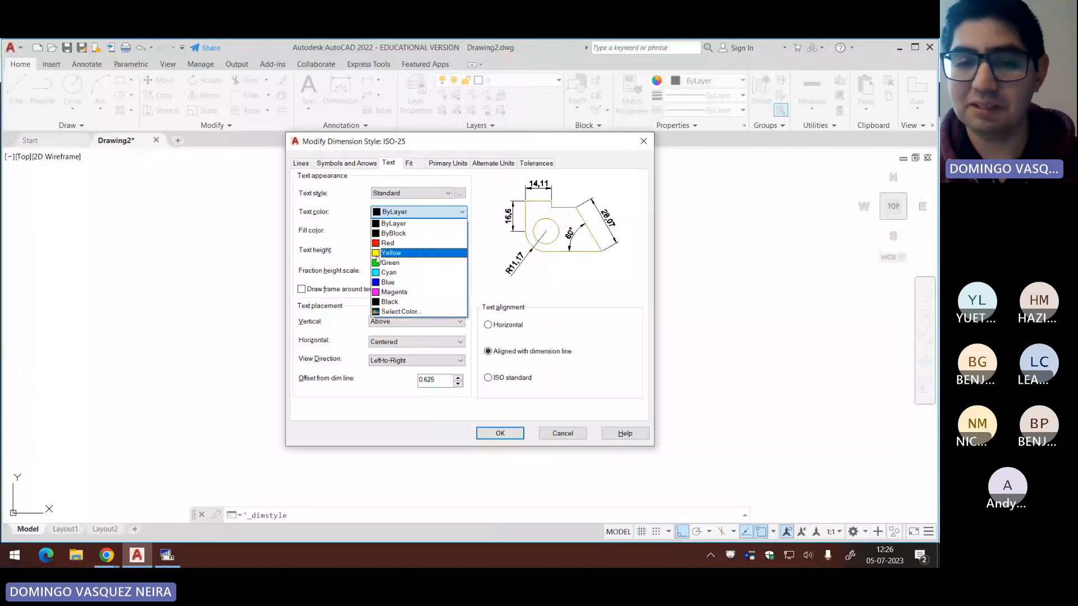
{"action": "left_click", "coordinate": [396, 223]}
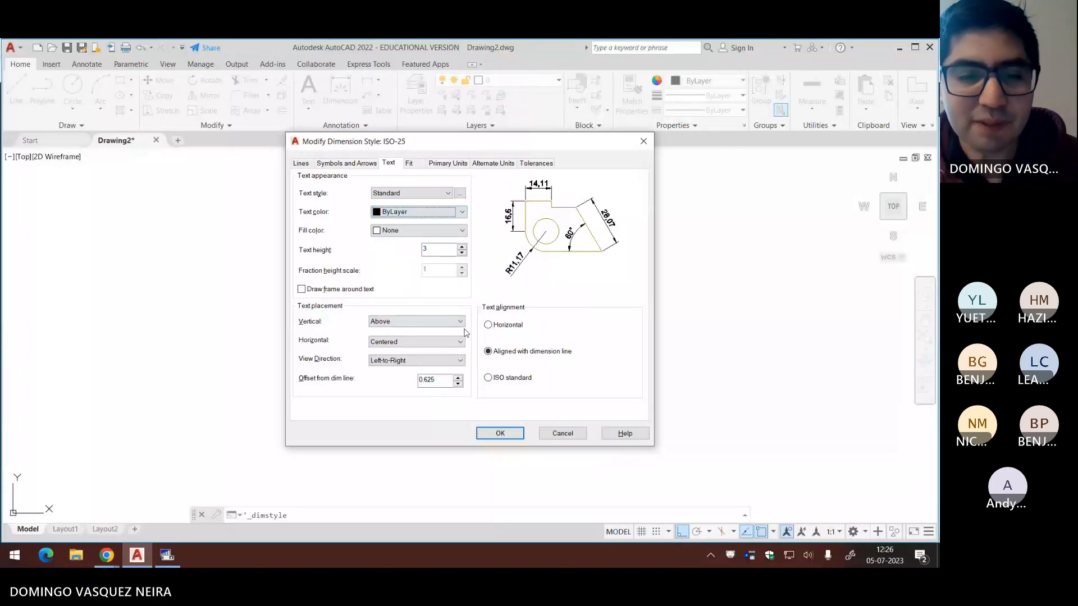
Step: Read the center mark size required in item 2b of the exam PDF, and return to the dimension style settings in AutoCAD
{"action": "left_click", "coordinate": [301, 162]}
{"action": "key", "text": "alt+Tab"}
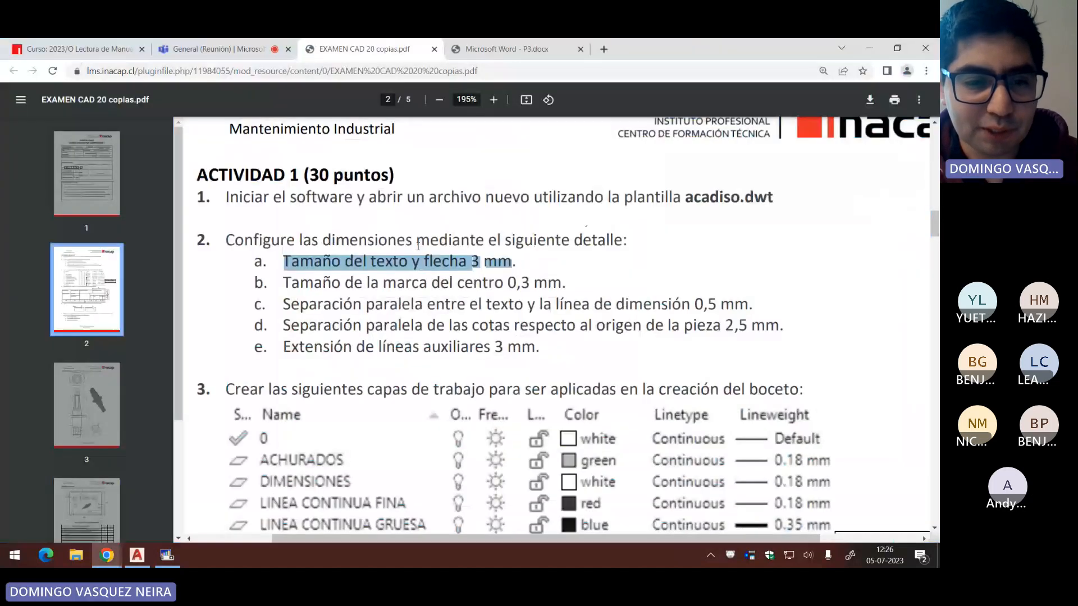
{"action": "left_click_drag", "start_coordinate": [283, 283], "coordinate": [555, 284]}
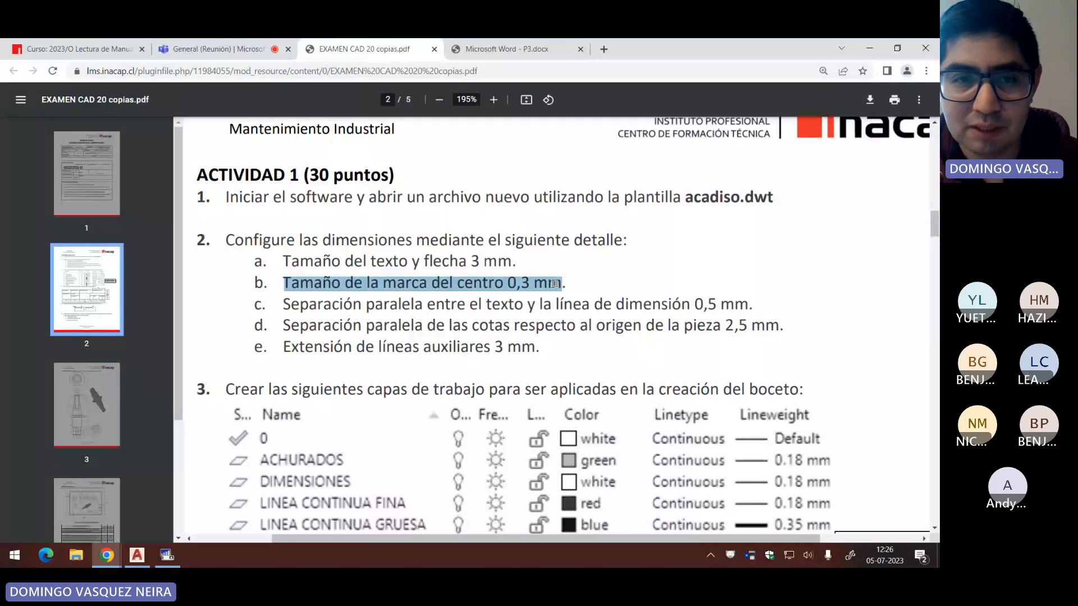
{"action": "key", "text": "alt+Tab"}
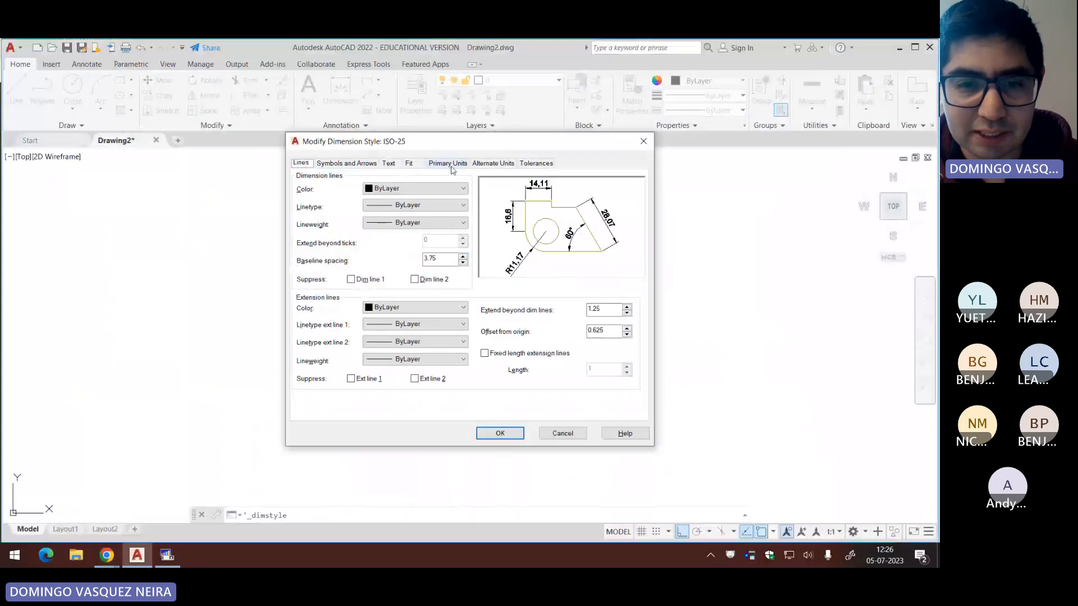
Step: Turn off drawing the dimension line between extension lines in the ISO-25 style's fit settings
{"action": "left_click", "coordinate": [409, 163]}
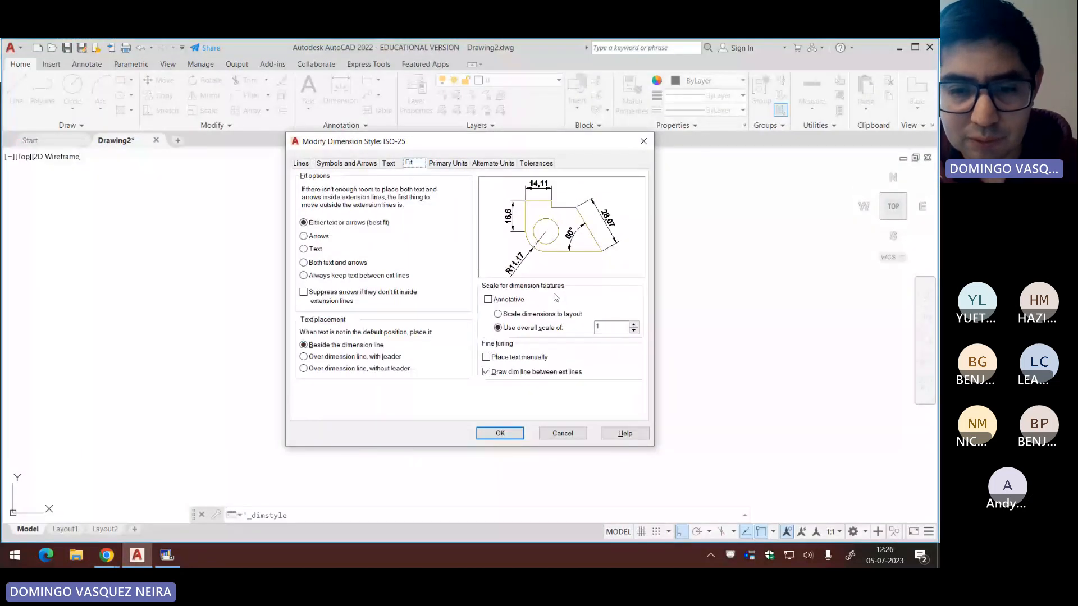
{"action": "left_click", "coordinate": [486, 372]}
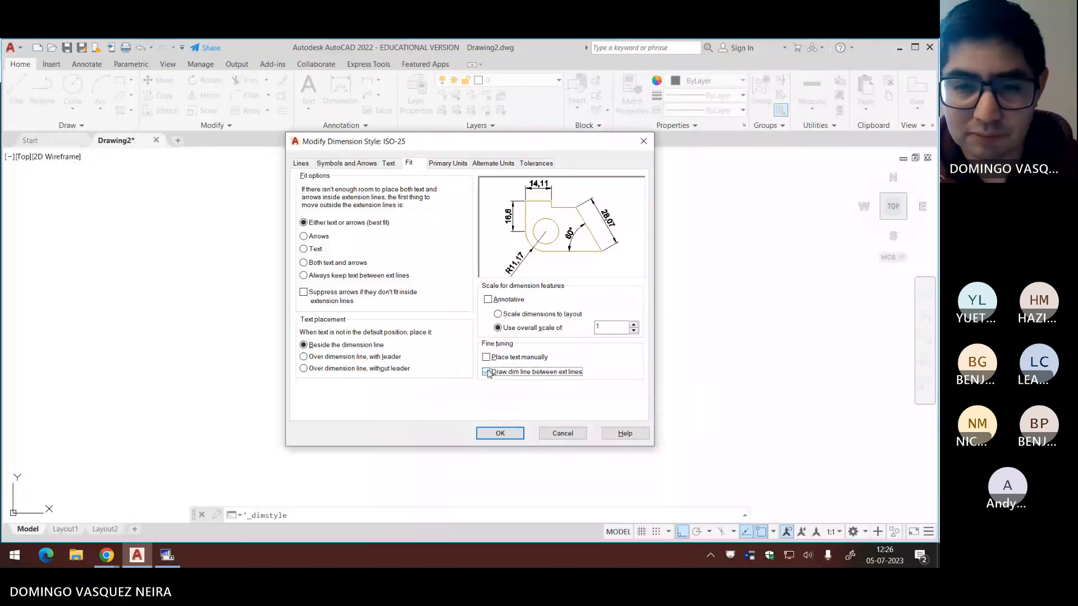
{"action": "left_click", "coordinate": [486, 372]}
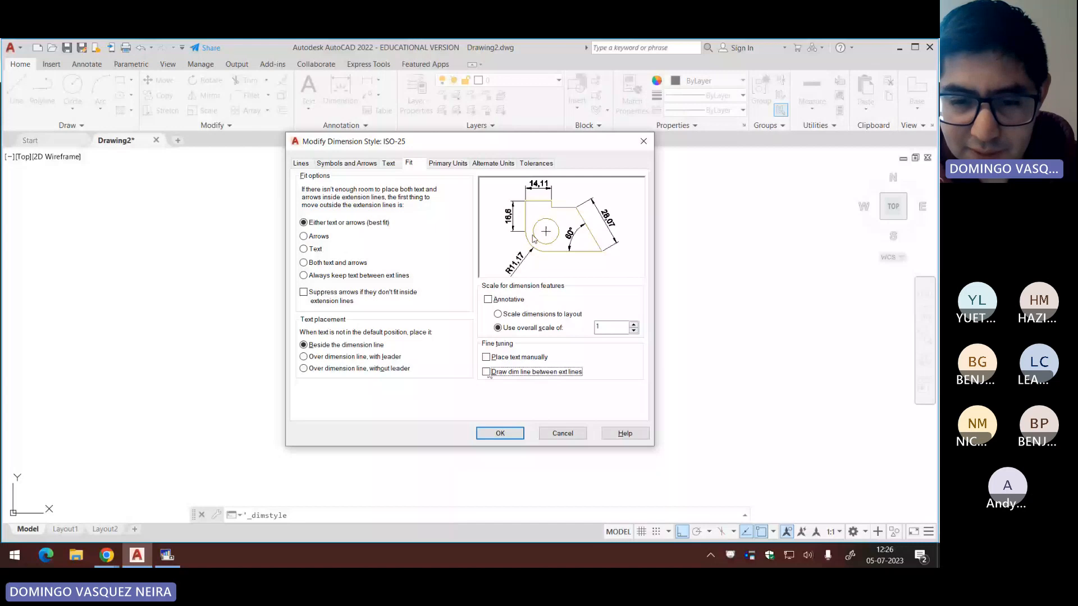
Step: Set the ISO-25 style's center mark size to 0.3, rechecking item 2b in the exam PDF
{"action": "left_click", "coordinate": [390, 165]}
{"action": "left_click", "coordinate": [346, 163]}
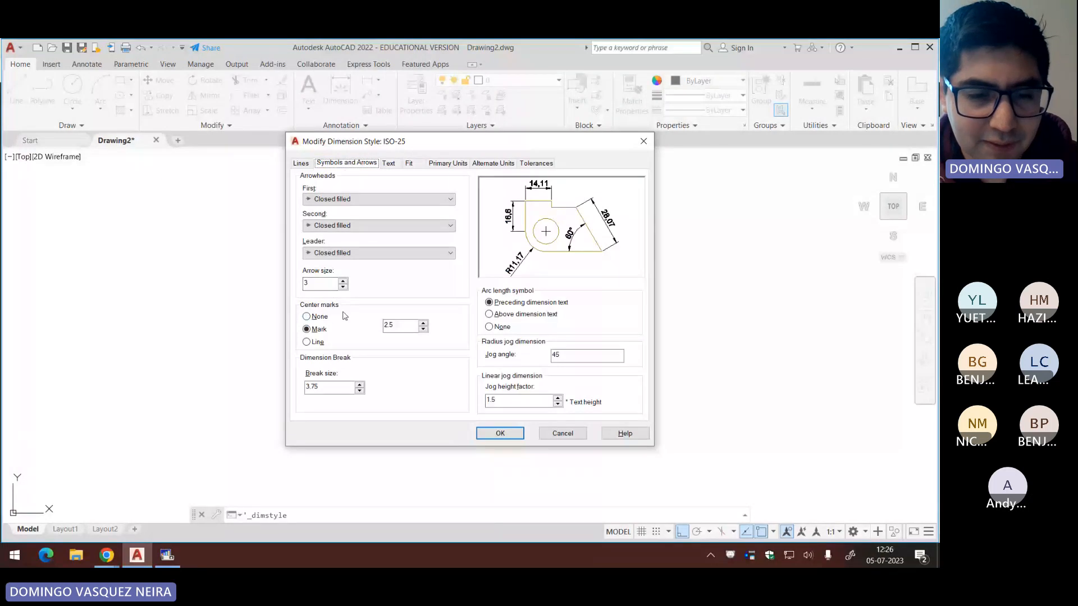
{"action": "key", "text": "alt+Tab"}
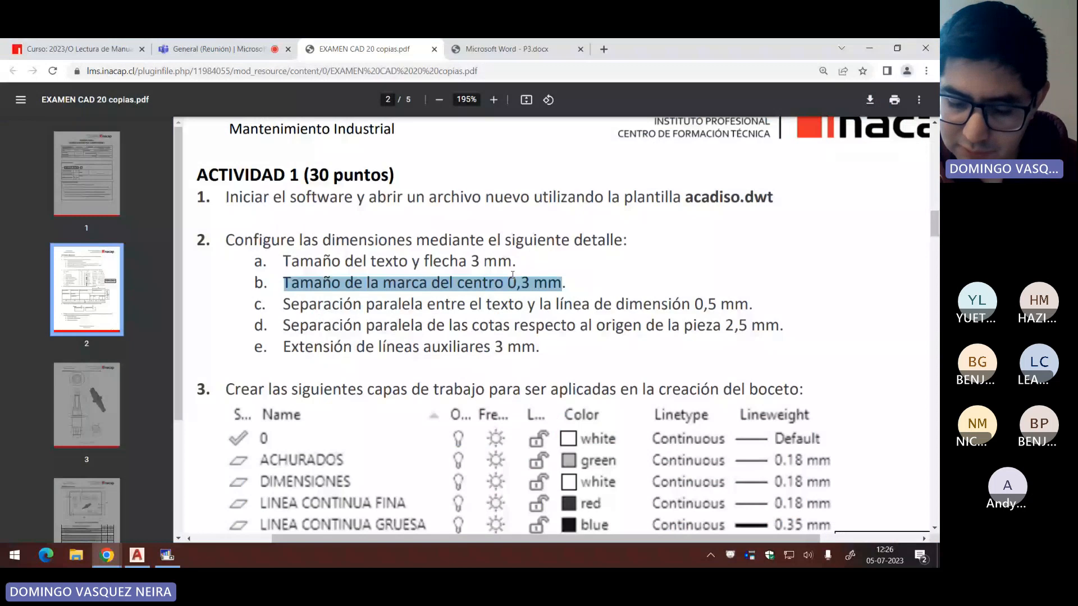
{"action": "key", "text": "alt+Tab"}
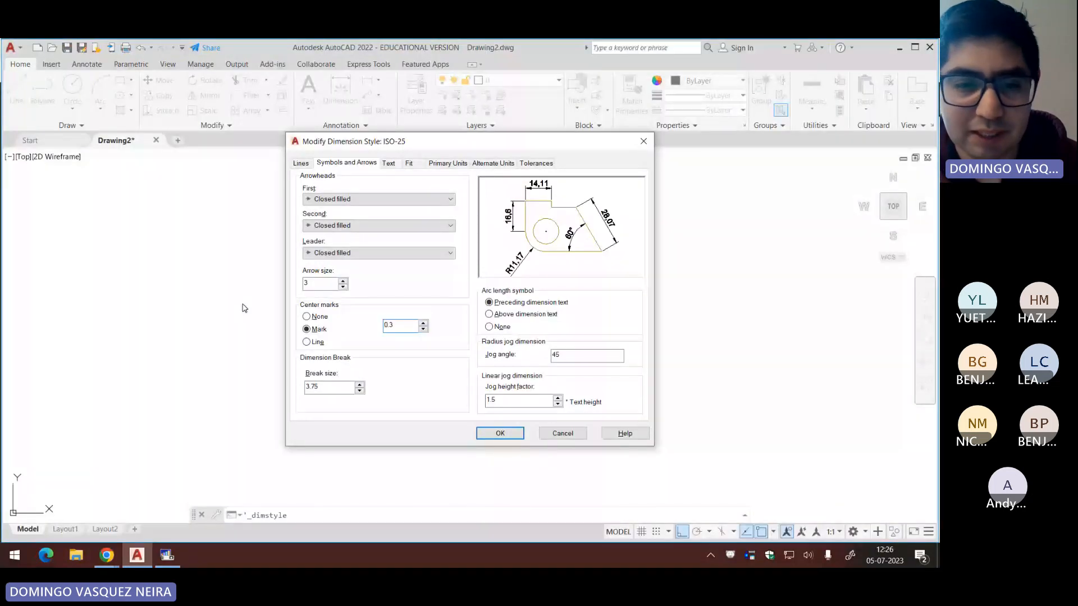
Step: Read item 2c in the exam PDF and set the text's offset from the dimension line to 0.5 in AutoCAD
{"action": "key", "text": "alt+Tab"}
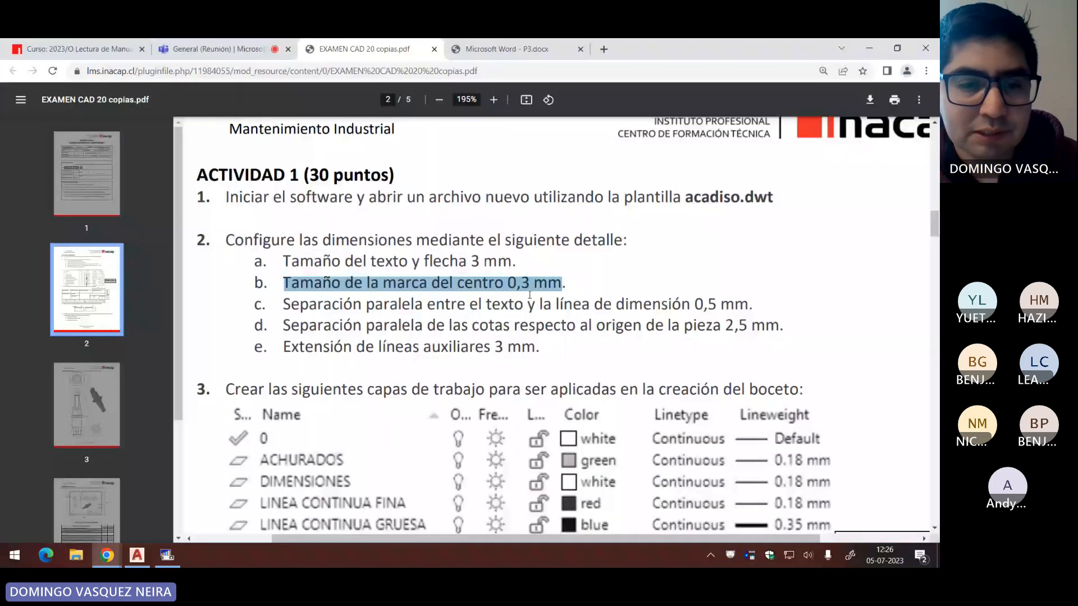
{"action": "left_click_drag", "start_coordinate": [291, 304], "coordinate": [482, 303]}
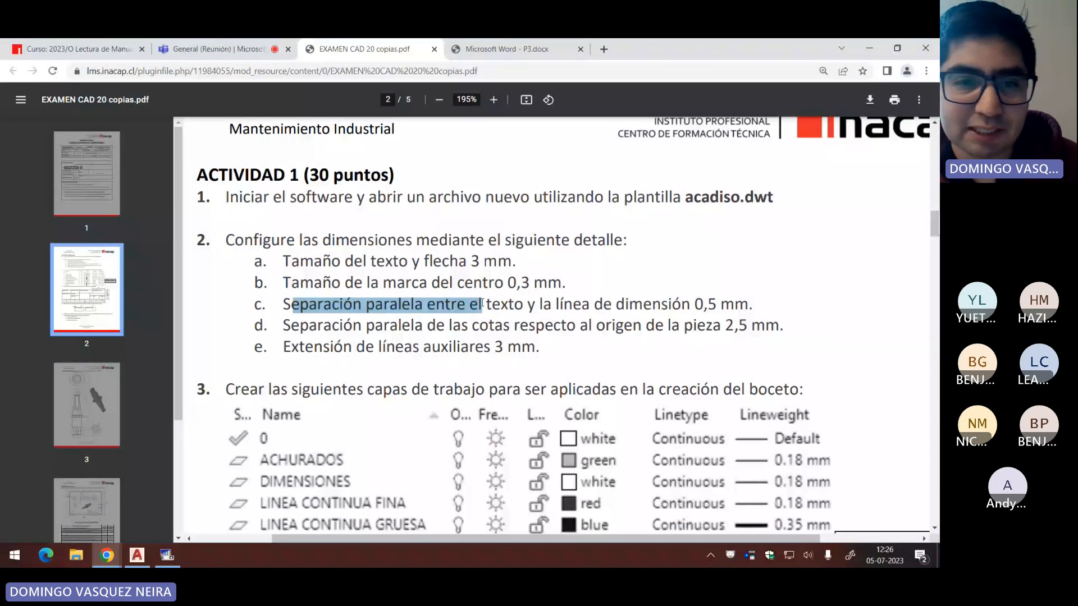
{"action": "key", "text": "alt+Tab"}
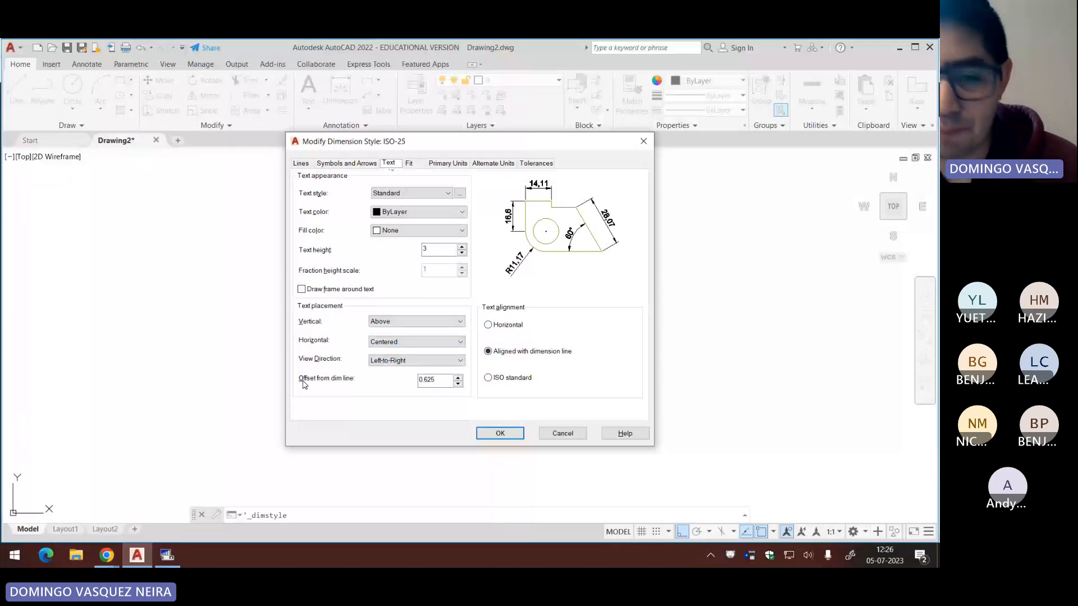
{"action": "key", "text": "alt+Tab"}
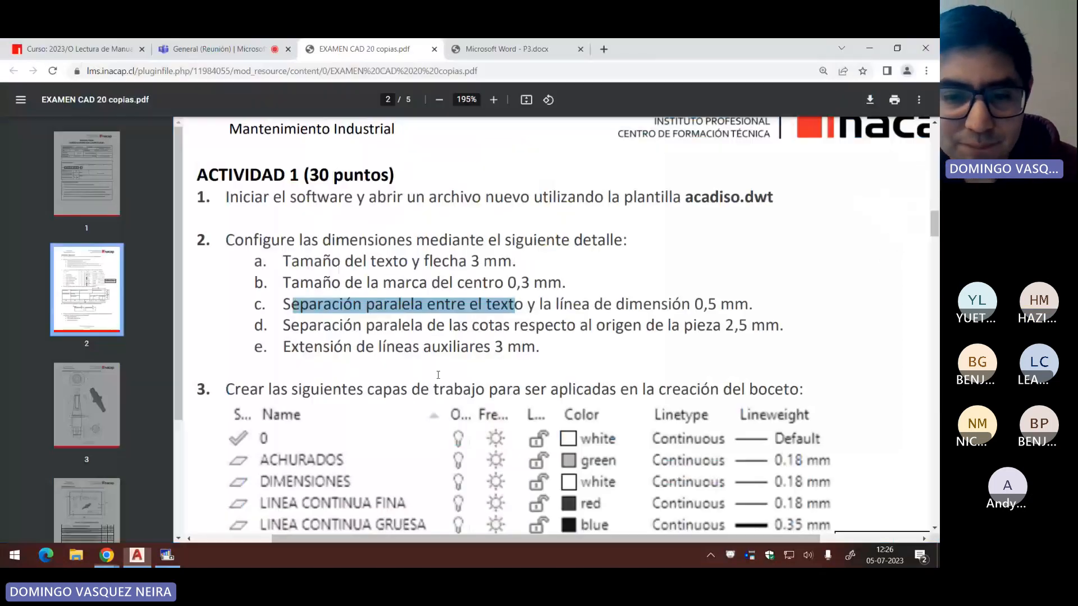
{"action": "left_click_drag", "start_coordinate": [694, 304], "coordinate": [739, 302]}
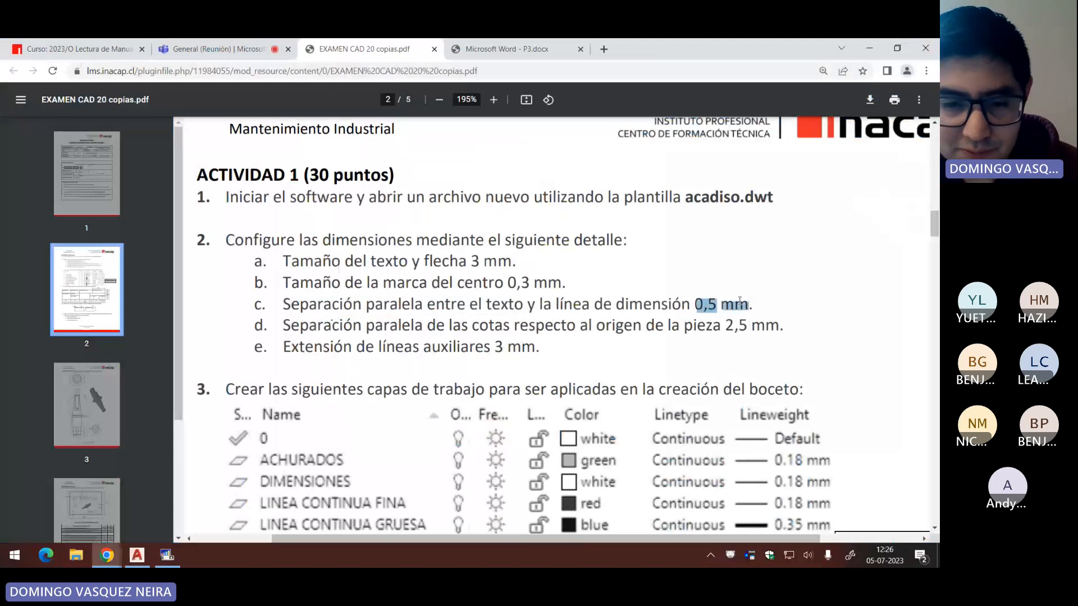
{"action": "key", "text": "alt+Tab"}
{"action": "left_click_drag", "start_coordinate": [435, 380], "coordinate": [425, 381]}
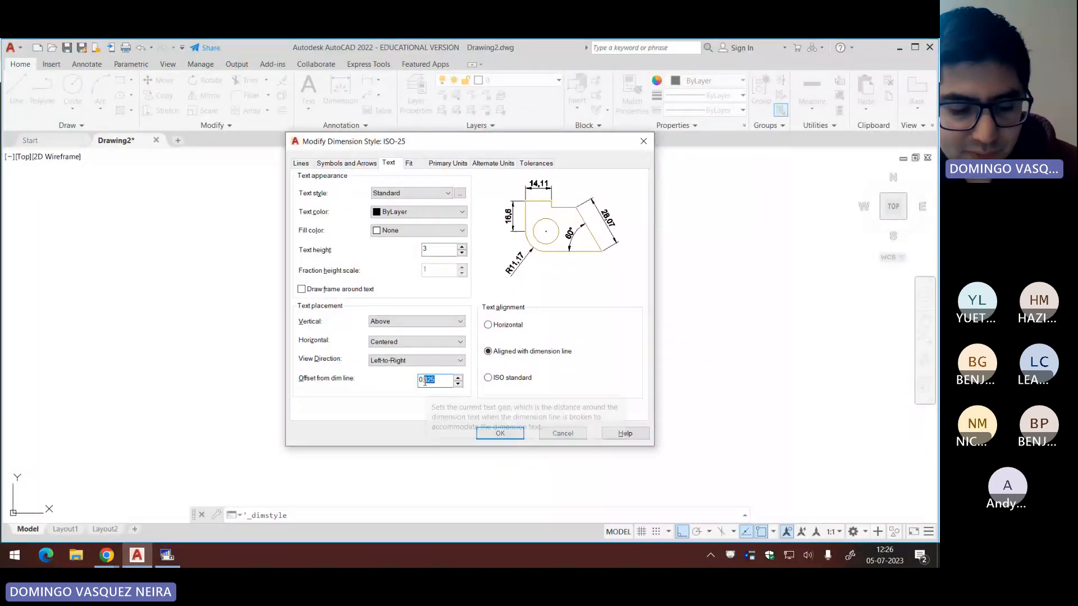
Step: Compare item 2d's dimension-to-origin separation requirement in the exam PDF with the ISO-25 style's line settings in AutoCAD
{"action": "key", "text": "alt+Tab"}
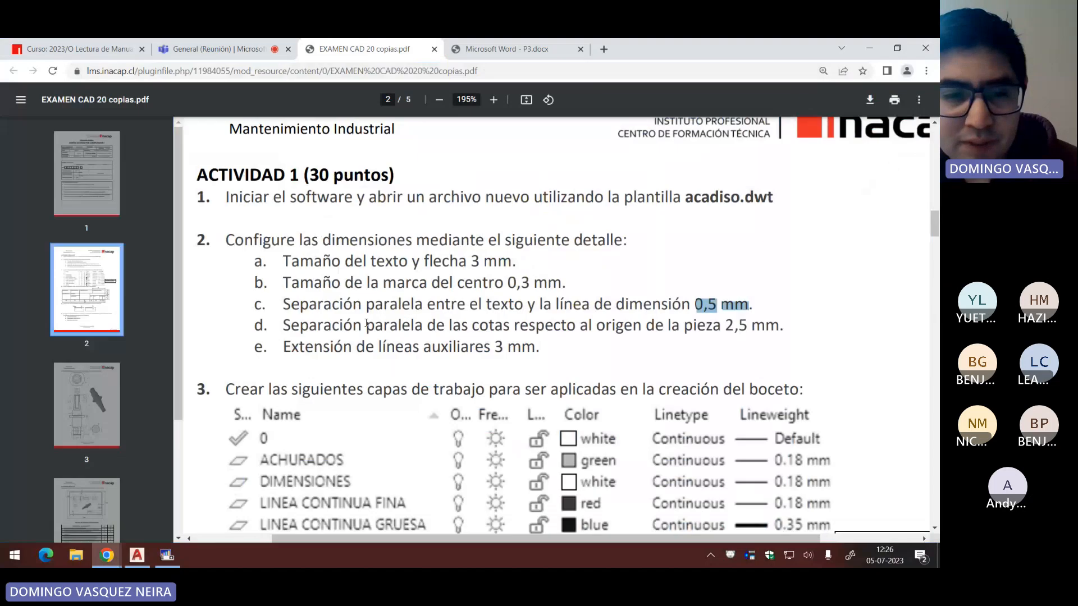
{"action": "left_click_drag", "start_coordinate": [293, 325], "coordinate": [719, 321]}
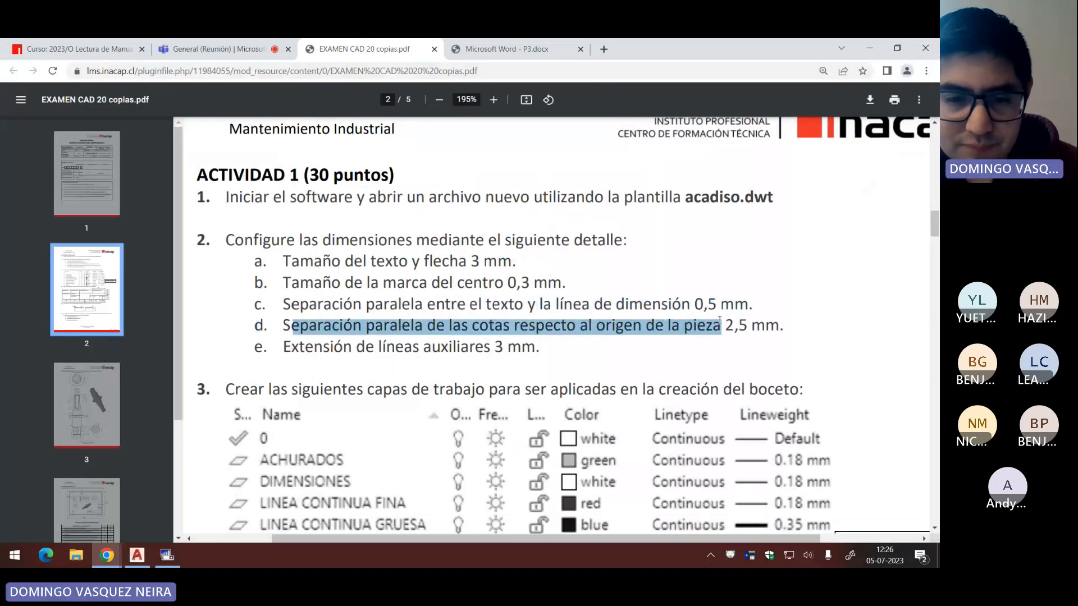
{"action": "key", "text": "alt+Tab"}
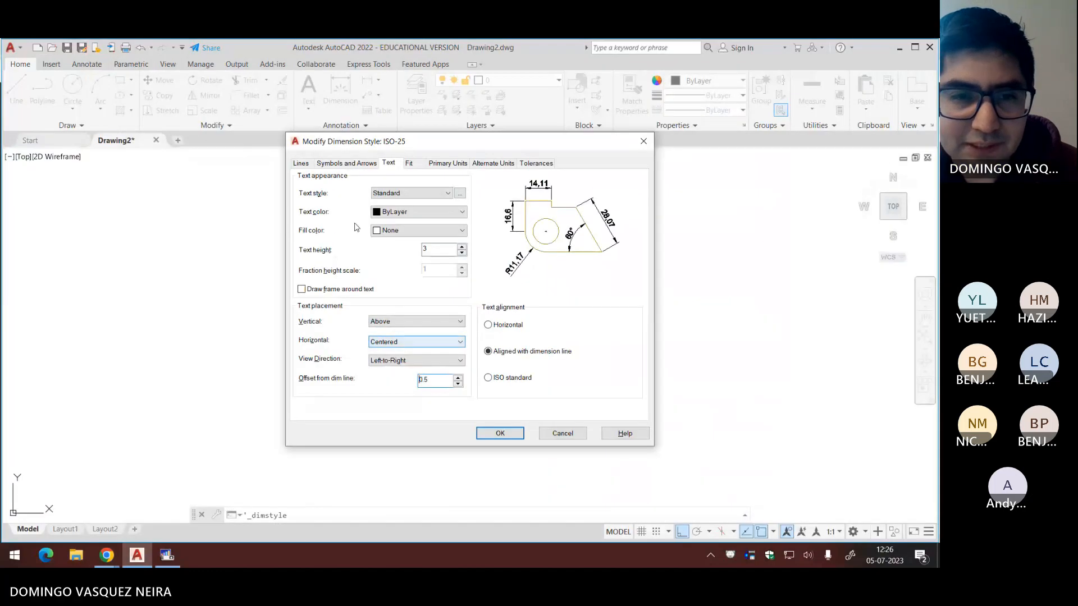
{"action": "left_click", "coordinate": [302, 164]}
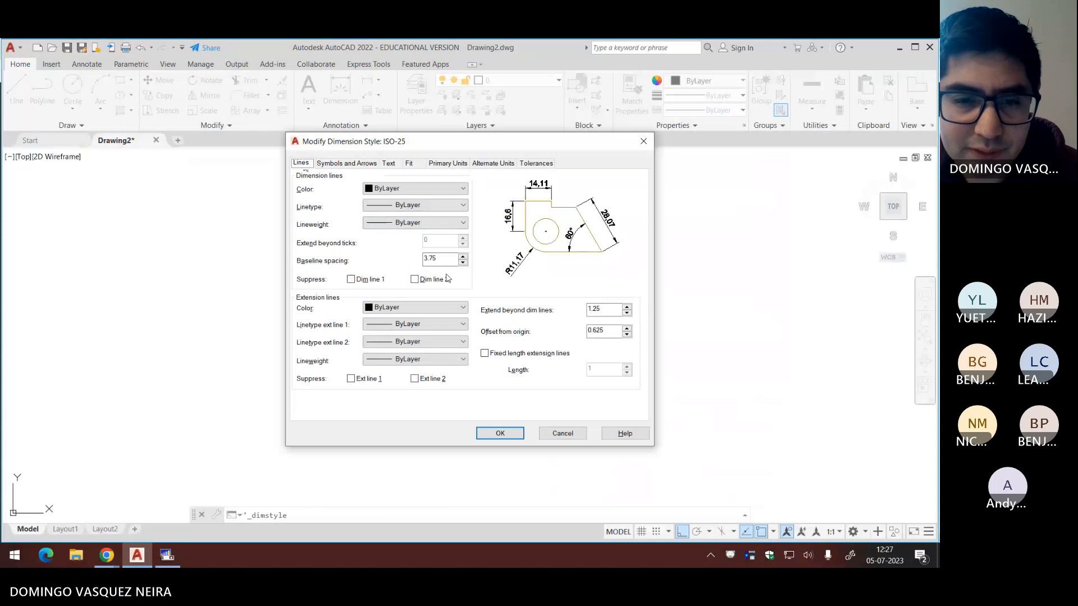
{"action": "key", "text": "alt+Tab"}
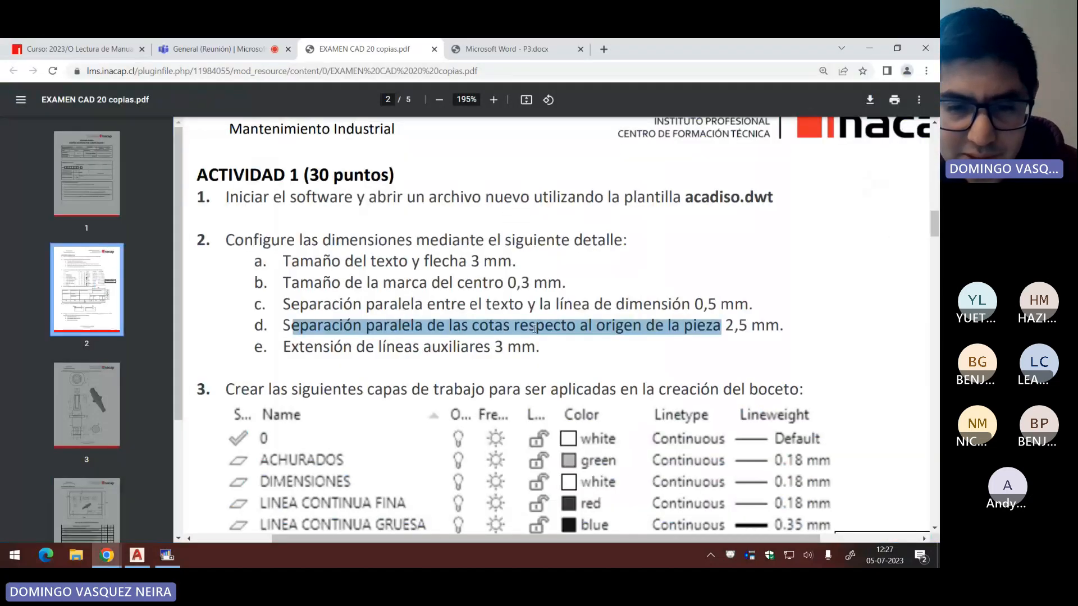
{"action": "key", "text": "alt+Tab"}
{"action": "key", "text": "alt+Tab"}
{"action": "key", "text": "alt+Tab"}
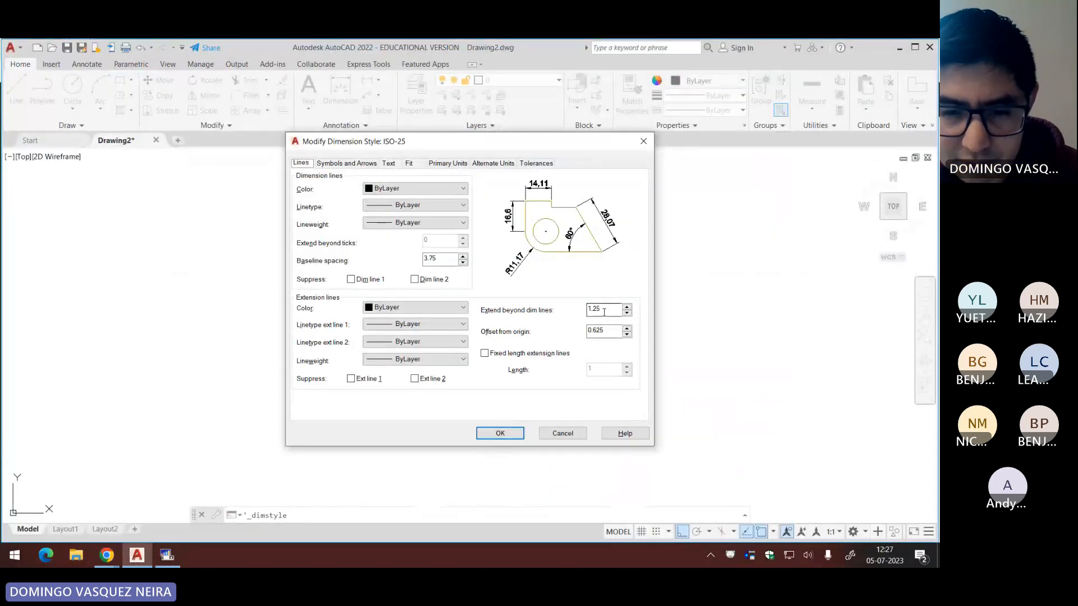
Step: Set the extension lines' extension beyond the dimension lines and their offset from origin both to 0
{"action": "double_click", "coordinate": [604, 309]}
{"action": "type", "text": "0"}
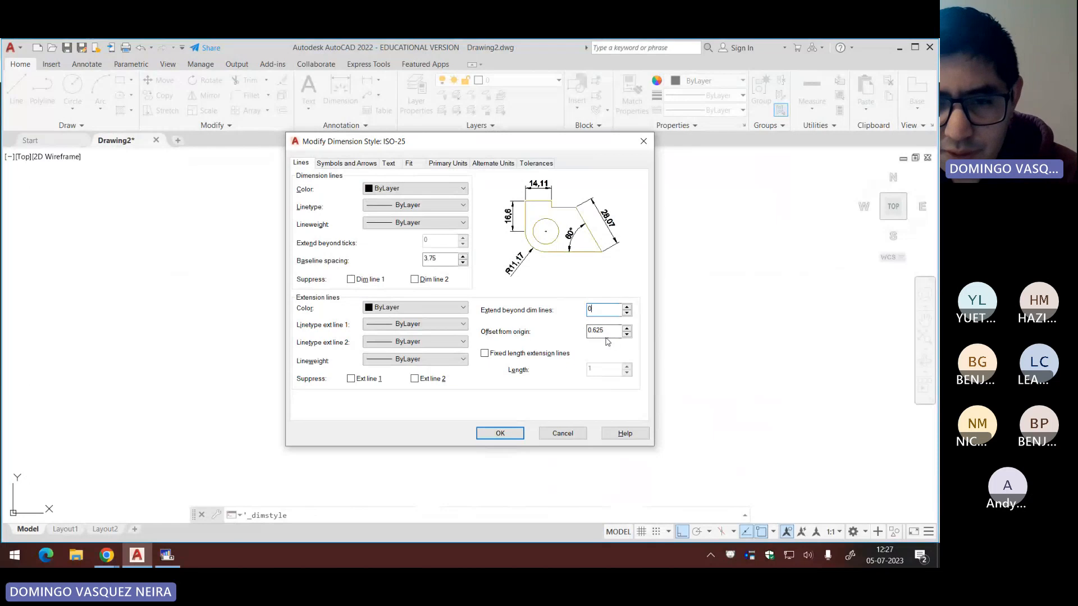
{"action": "double_click", "coordinate": [604, 331]}
{"action": "type", "text": "00"}
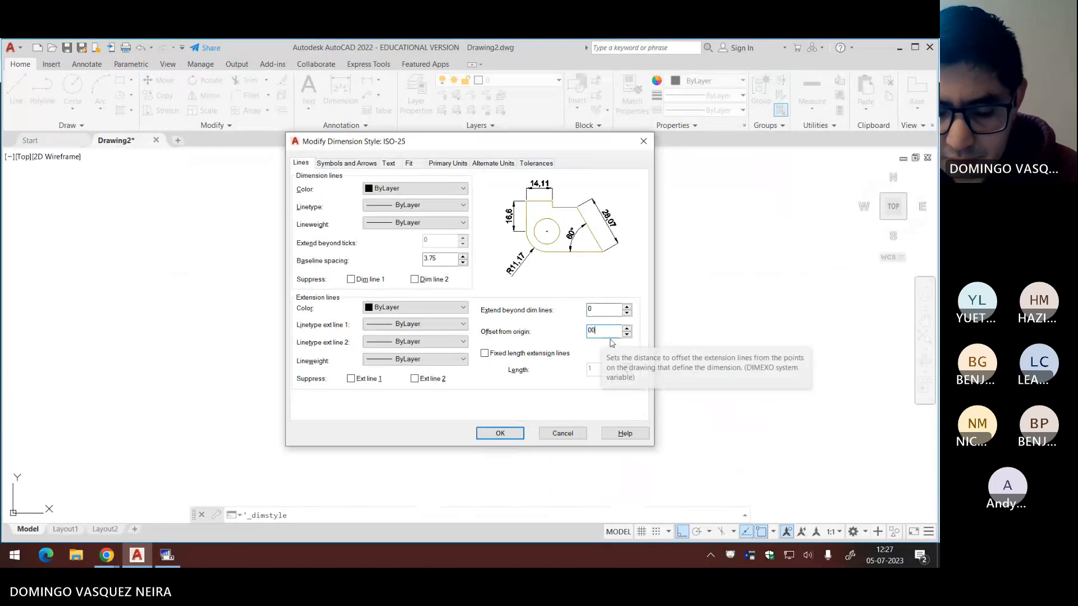
{"action": "key", "text": "BackSpace"}
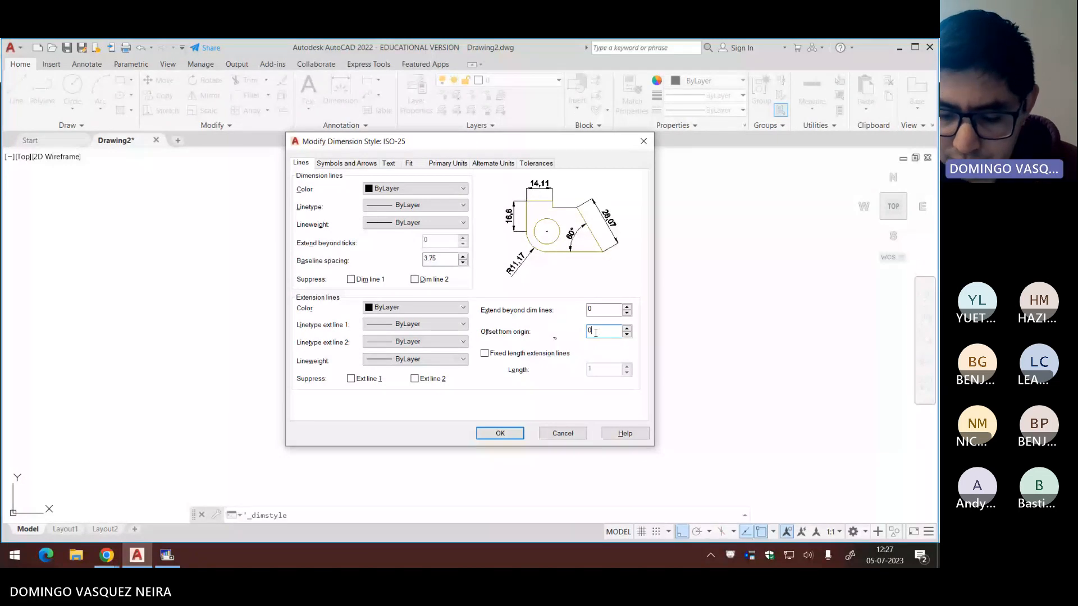
Step: Set the extension lines' offset from origin to 2.5 in AutoCAD, rechecking item 2d in the exam PDF
{"action": "left_click_drag", "start_coordinate": [595, 333], "coordinate": [581, 337]}
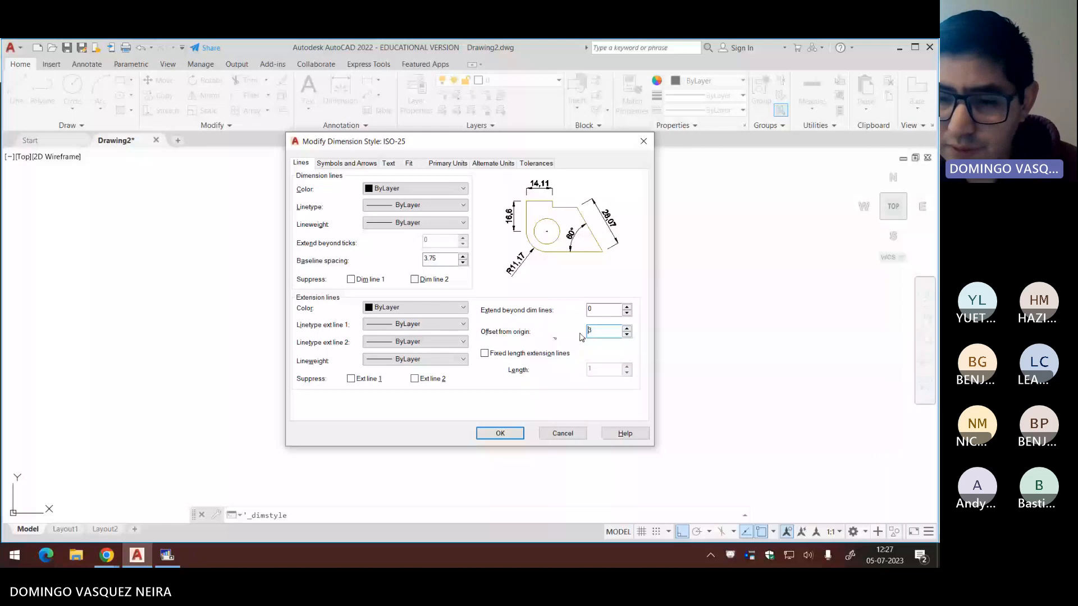
{"action": "key", "text": "alt+Tab"}
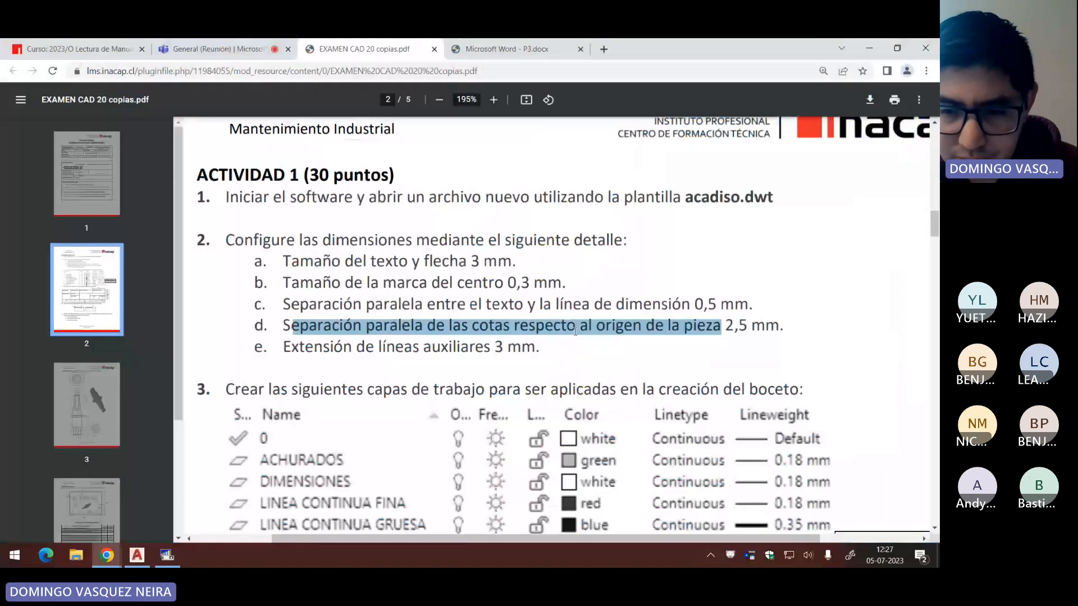
{"action": "key", "text": "alt+Tab"}
{"action": "type", "text": "3"}
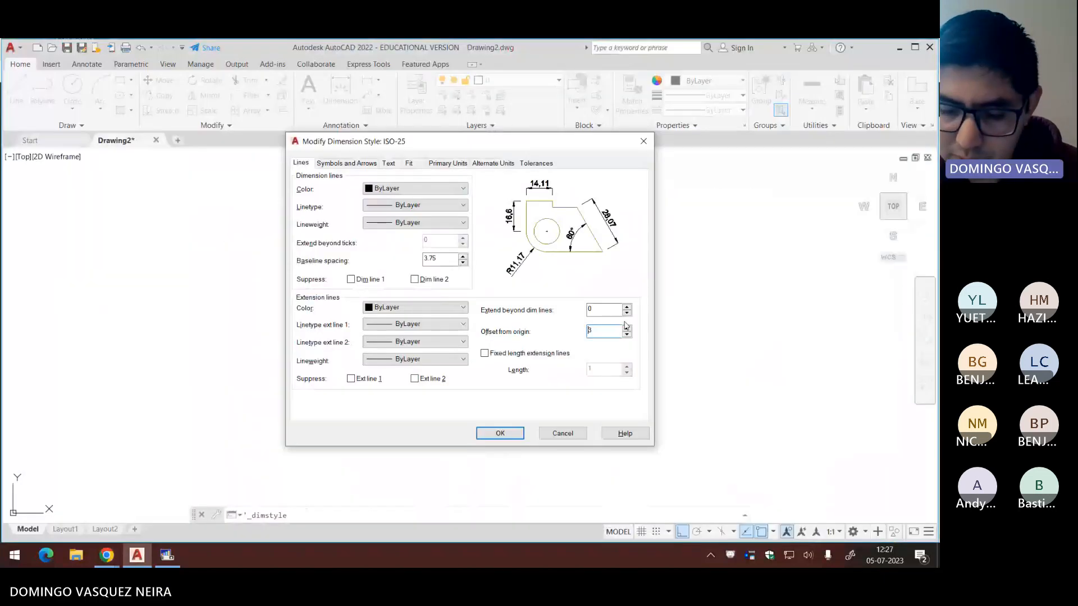
{"action": "left_click", "coordinate": [627, 335]}
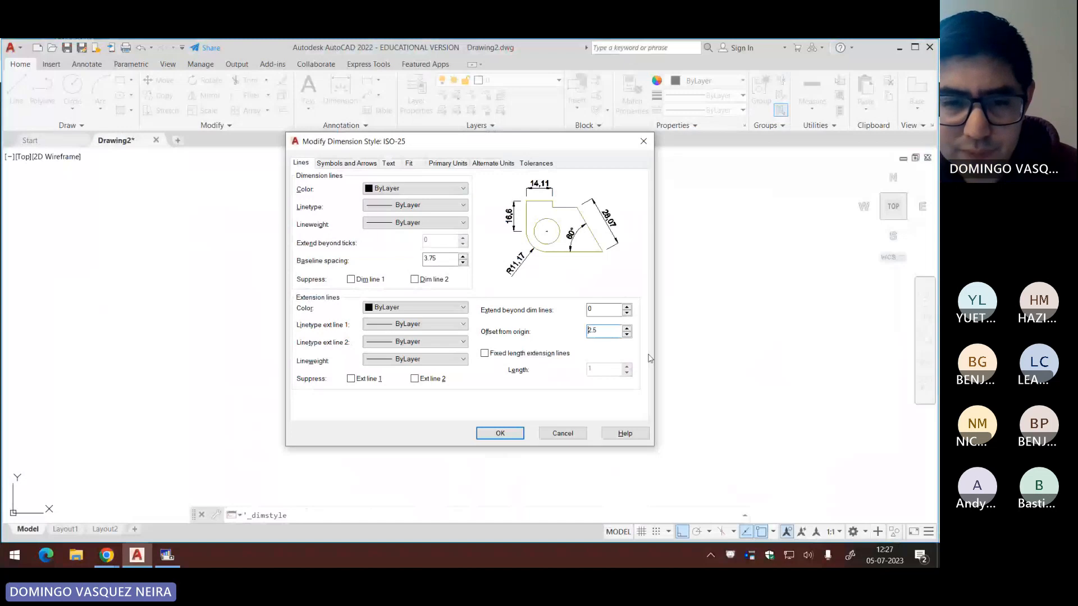
Step: Read item 2e in the exam PDF and set the extension lines' extension beyond the dimension lines to 3 in AutoCAD
{"action": "key", "text": "alt+Tab"}
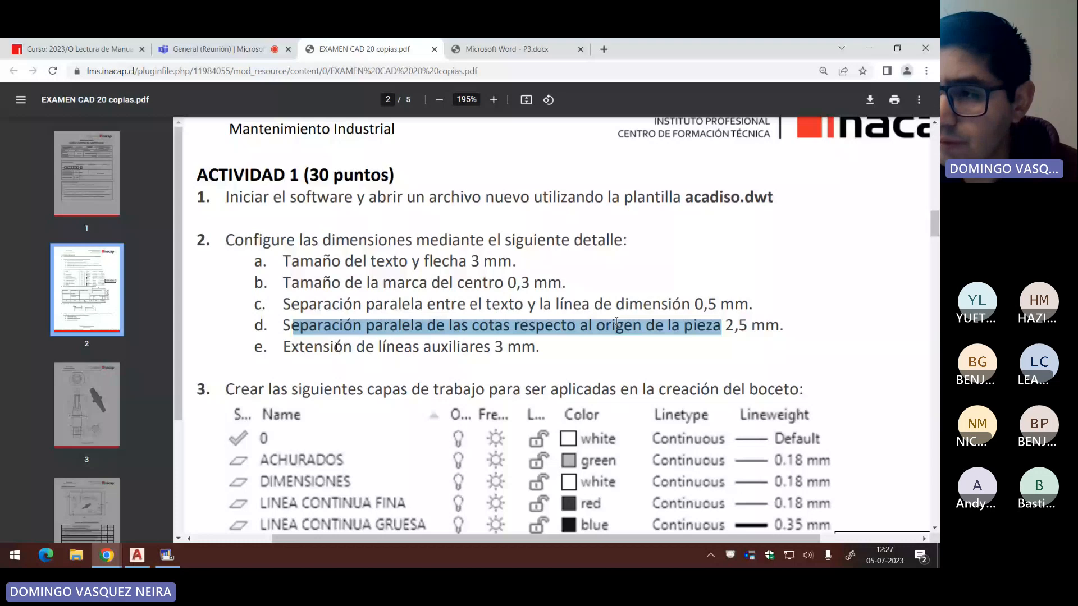
{"action": "left_click_drag", "start_coordinate": [300, 347], "coordinate": [490, 346]}
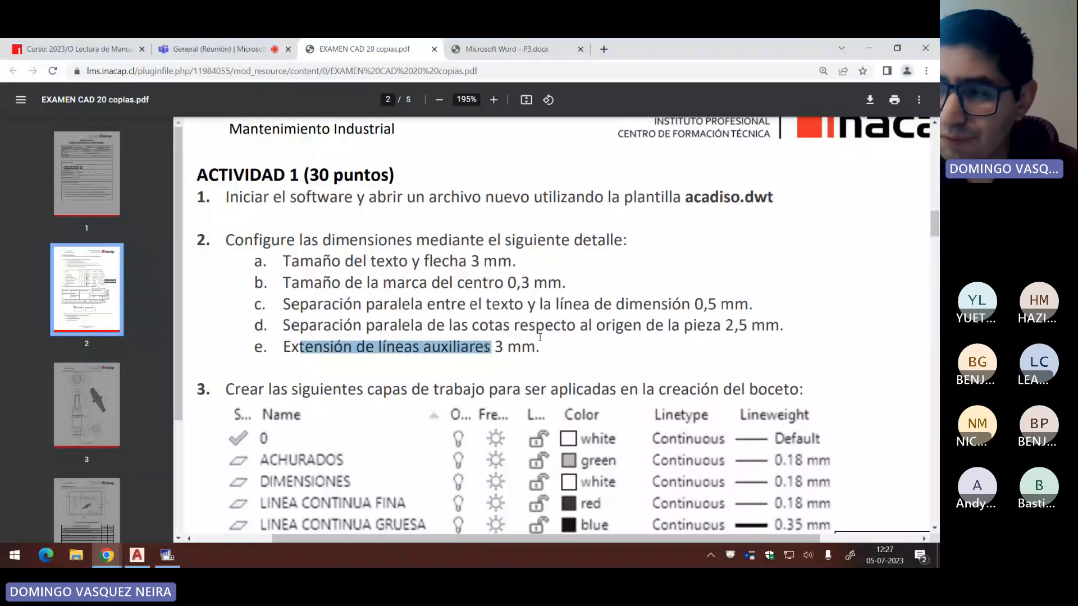
{"action": "key", "text": "alt+Tab"}
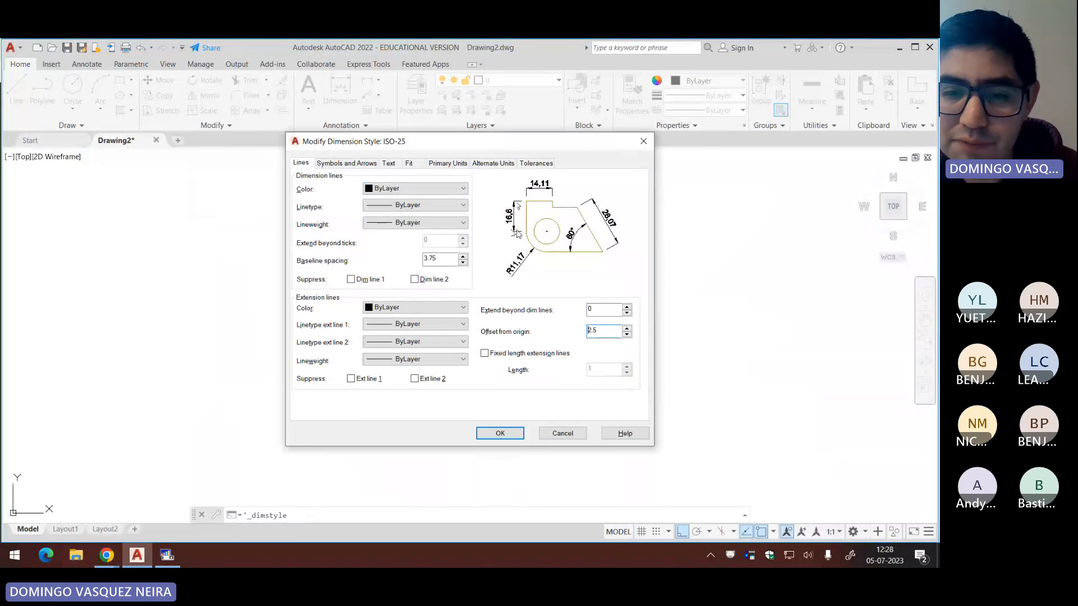
{"action": "key", "text": "alt+Tab"}
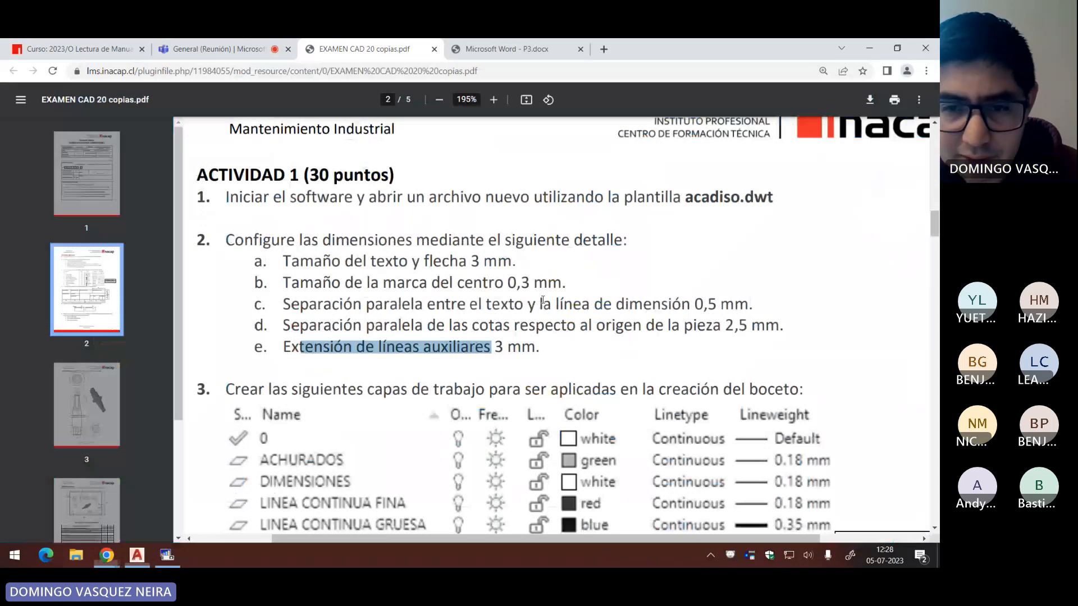
{"action": "key", "text": "alt+Tab"}
{"action": "type", "text": "3"}
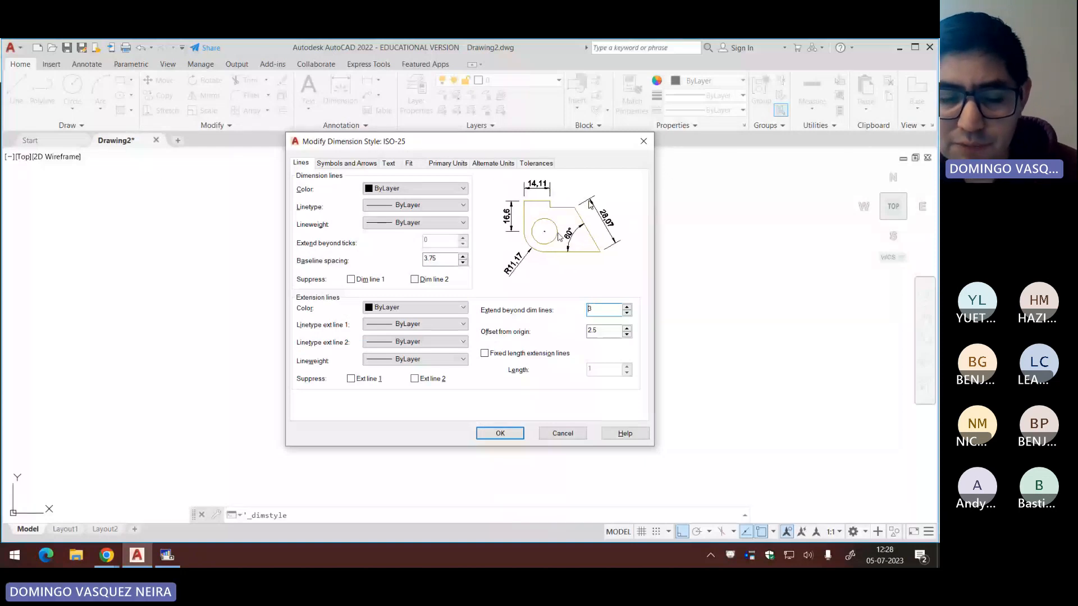
Step: Recheck item 2 in the exam PDF and set the dimension lines' baseline spacing to 5 in AutoCAD
{"action": "key", "text": "alt+Tab"}
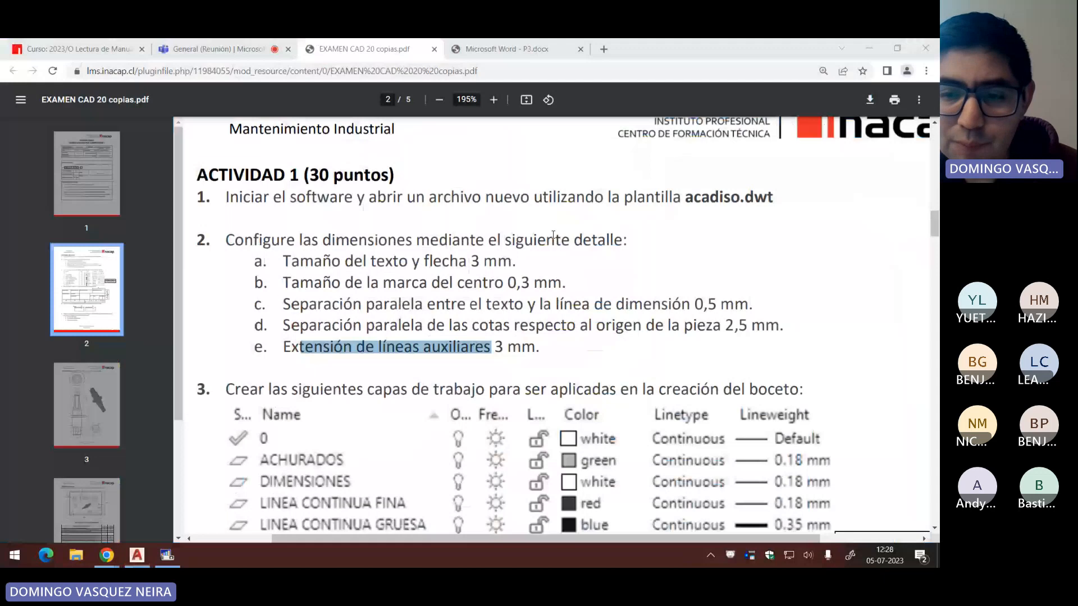
{"action": "key", "text": "alt+Tab"}
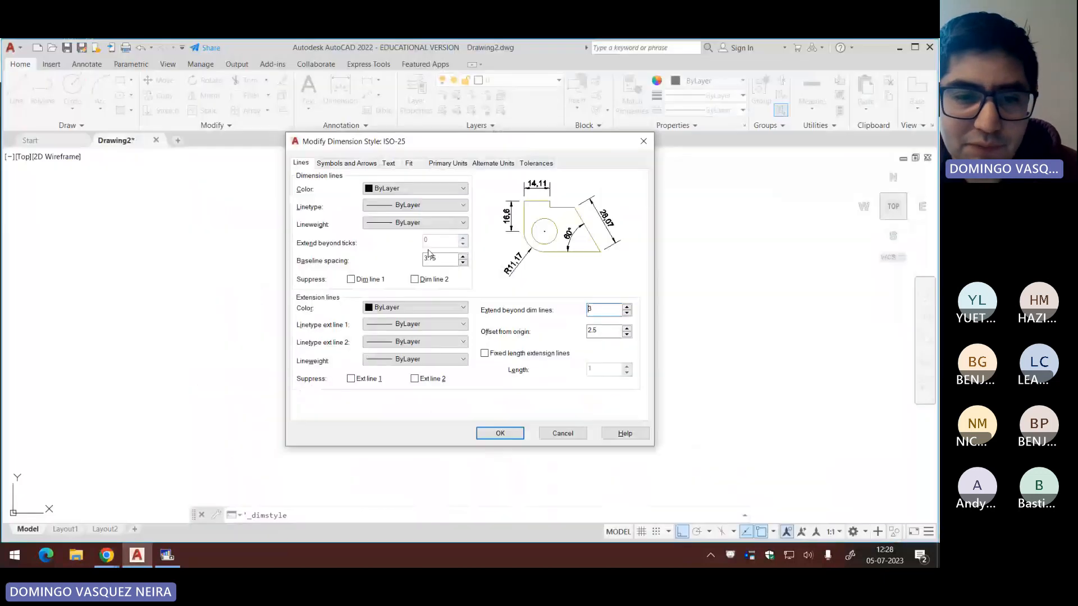
{"action": "double_click", "coordinate": [429, 256]}
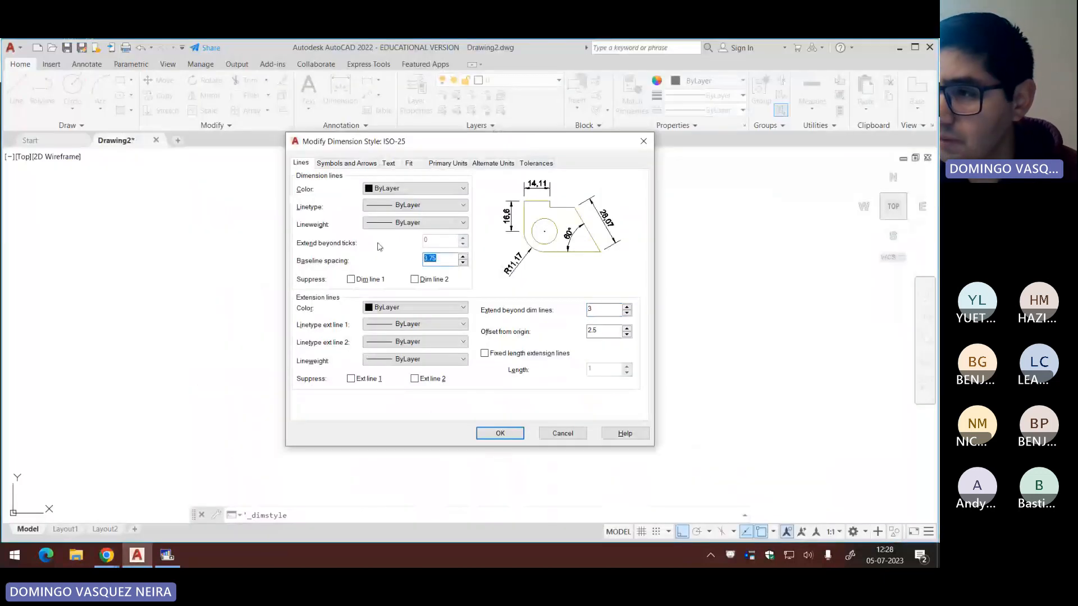
{"action": "type", "text": "5"}
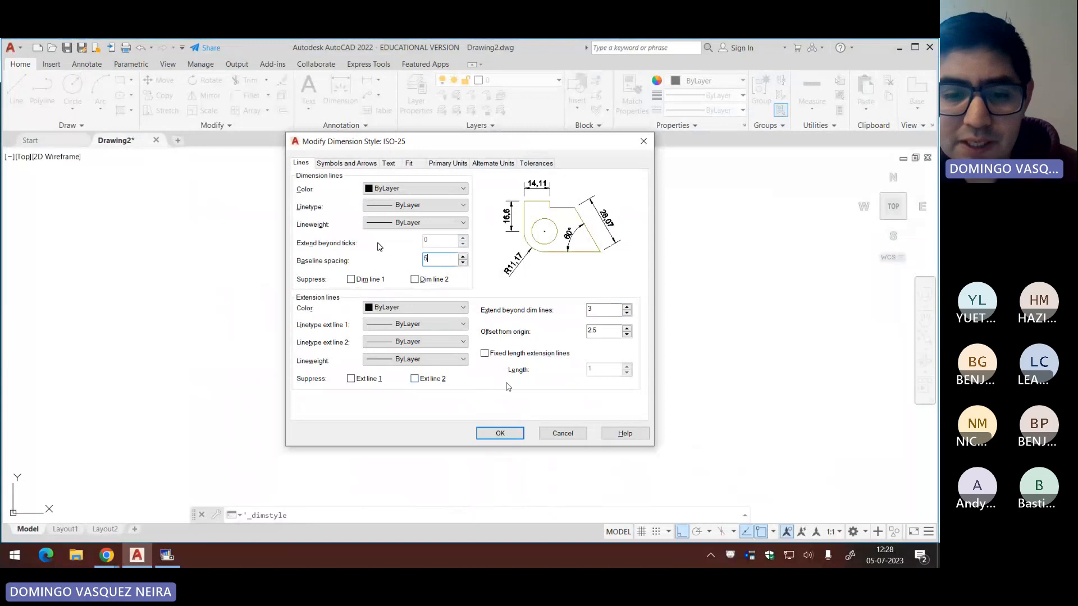
Step: Try the horizontal and ISO standard text alignments, and return to text aligned with the dimension line
{"action": "left_click", "coordinate": [362, 164]}
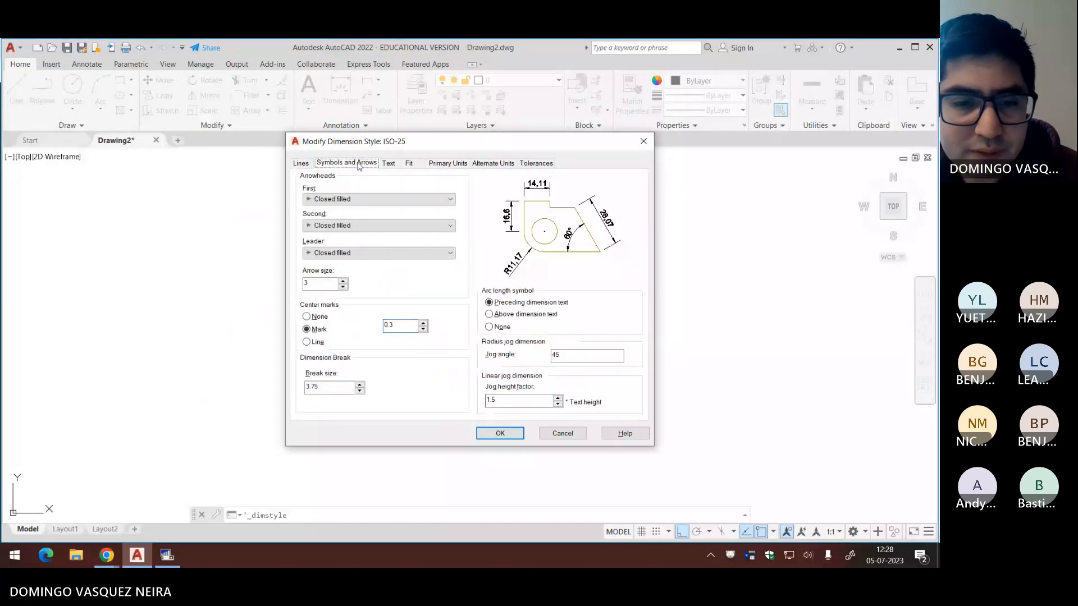
{"action": "left_click", "coordinate": [389, 163]}
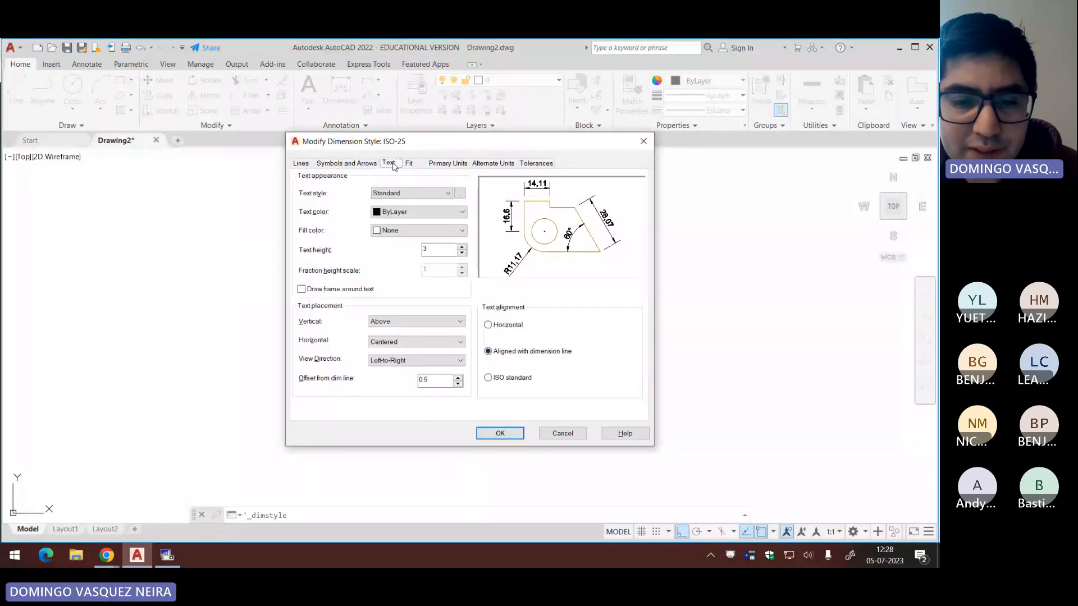
{"action": "left_click", "coordinate": [508, 326]}
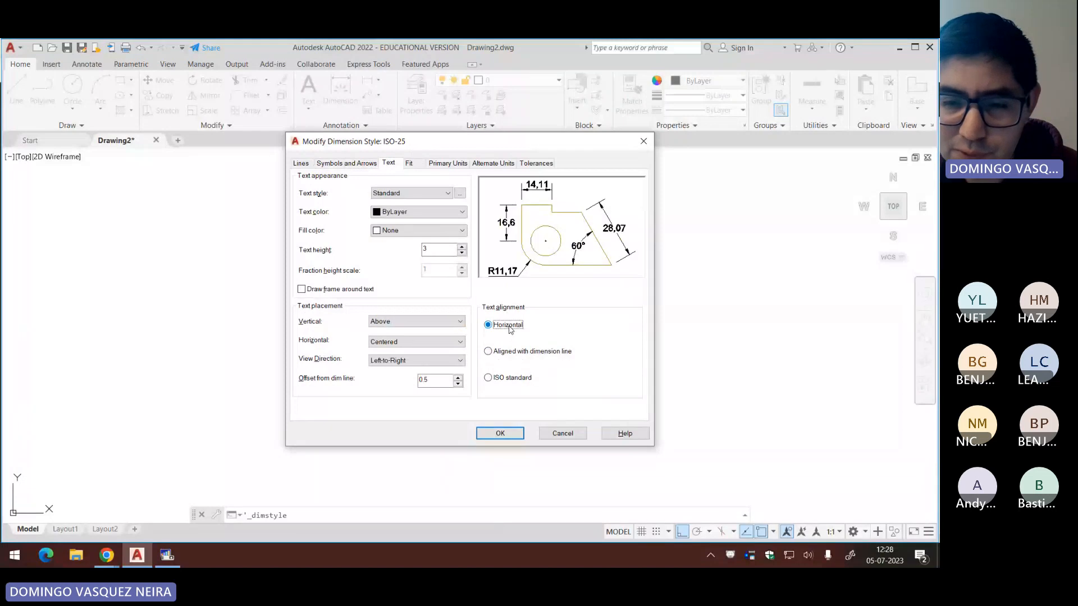
{"action": "left_click", "coordinate": [517, 352]}
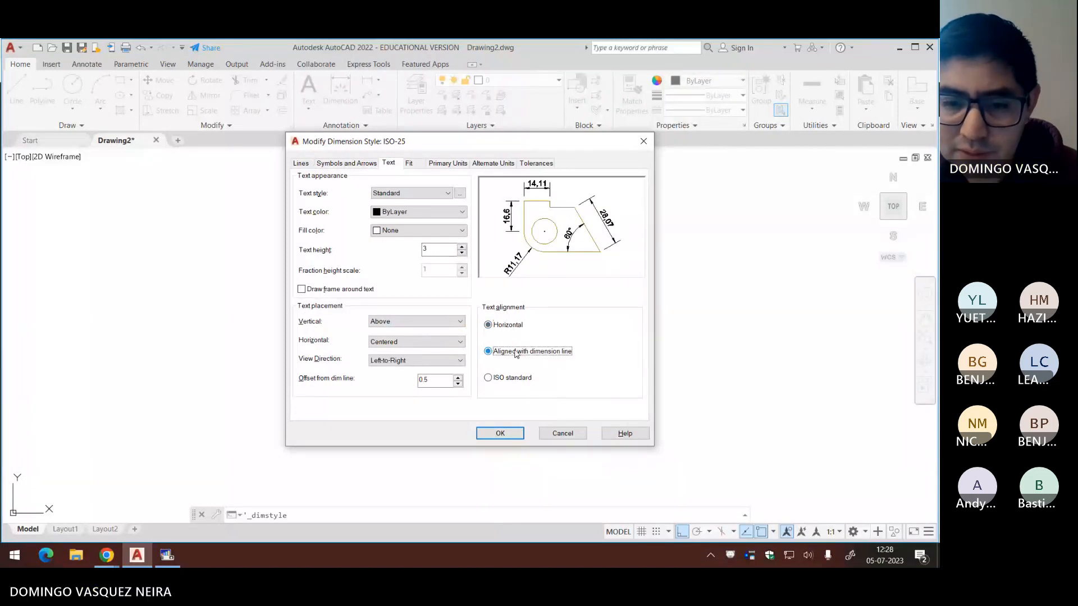
{"action": "left_click", "coordinate": [513, 379]}
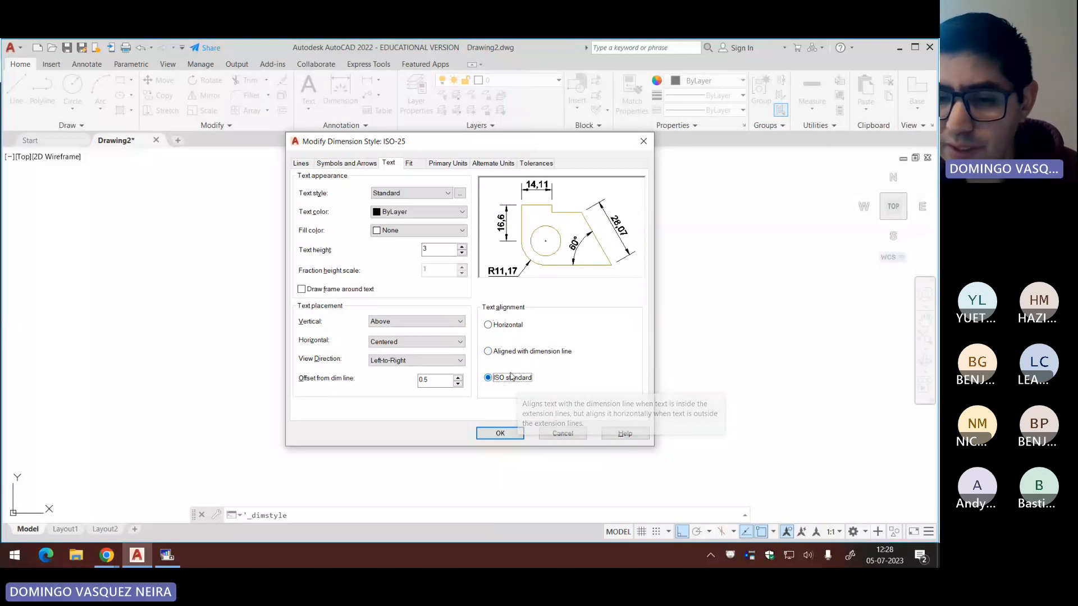
{"action": "left_click", "coordinate": [525, 353]}
{"action": "left_click", "coordinate": [511, 326]}
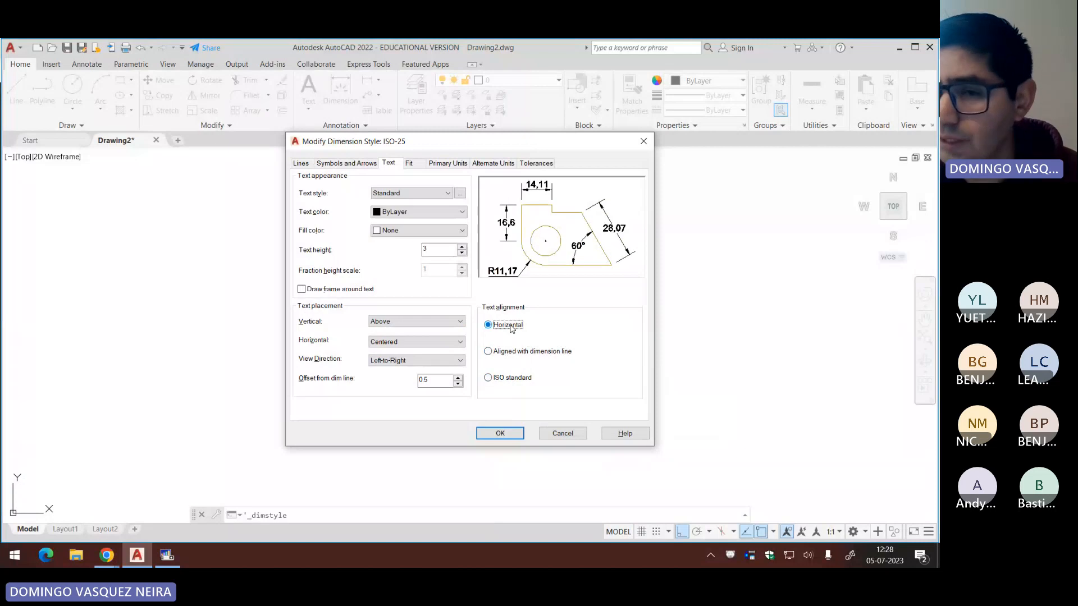
{"action": "left_click", "coordinate": [527, 354]}
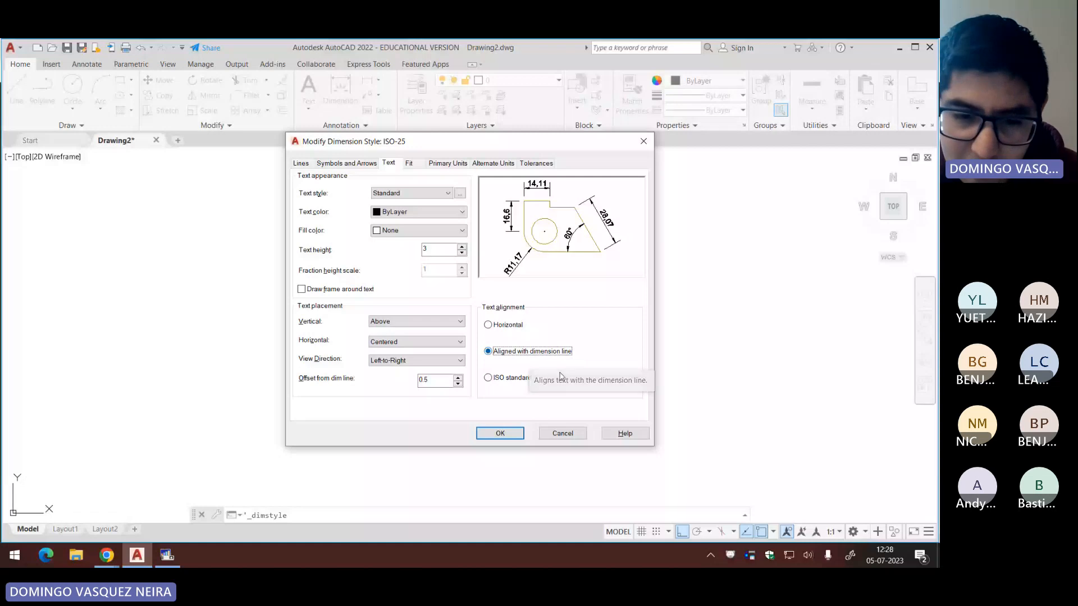
Step: Set the fit option to both text and arrows, and leave drawing the dimension line between extension lines off
{"action": "left_click", "coordinate": [409, 163]}
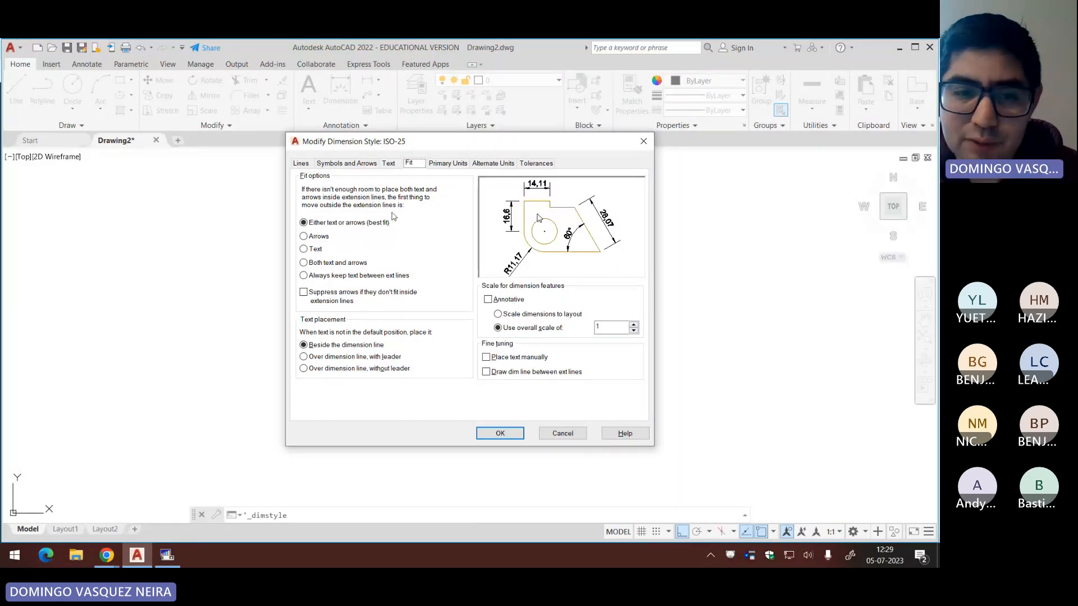
{"action": "left_click", "coordinate": [330, 264]}
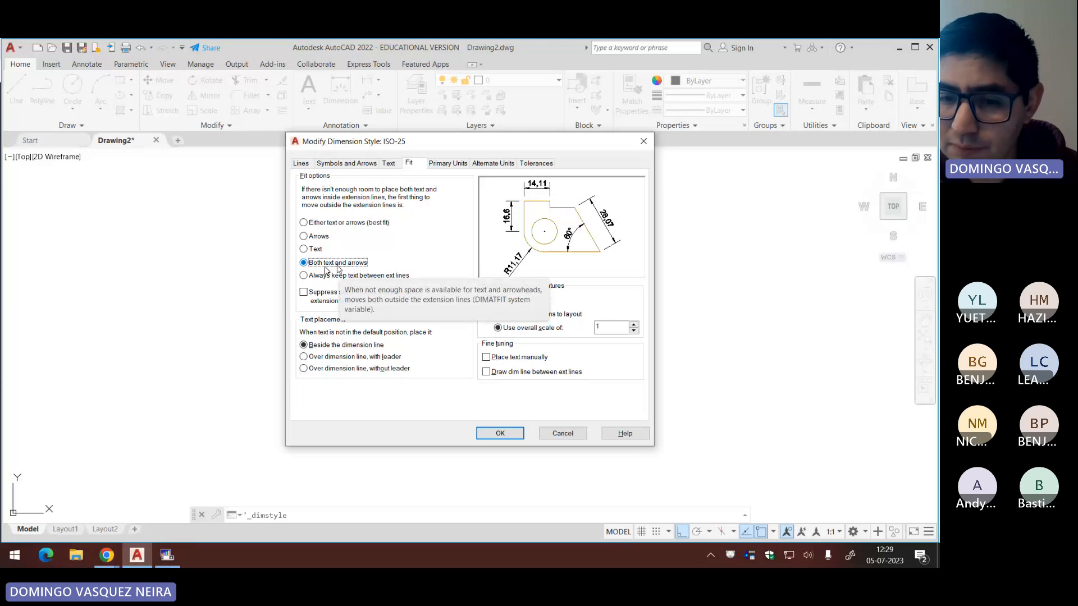
{"action": "left_click", "coordinate": [486, 373]}
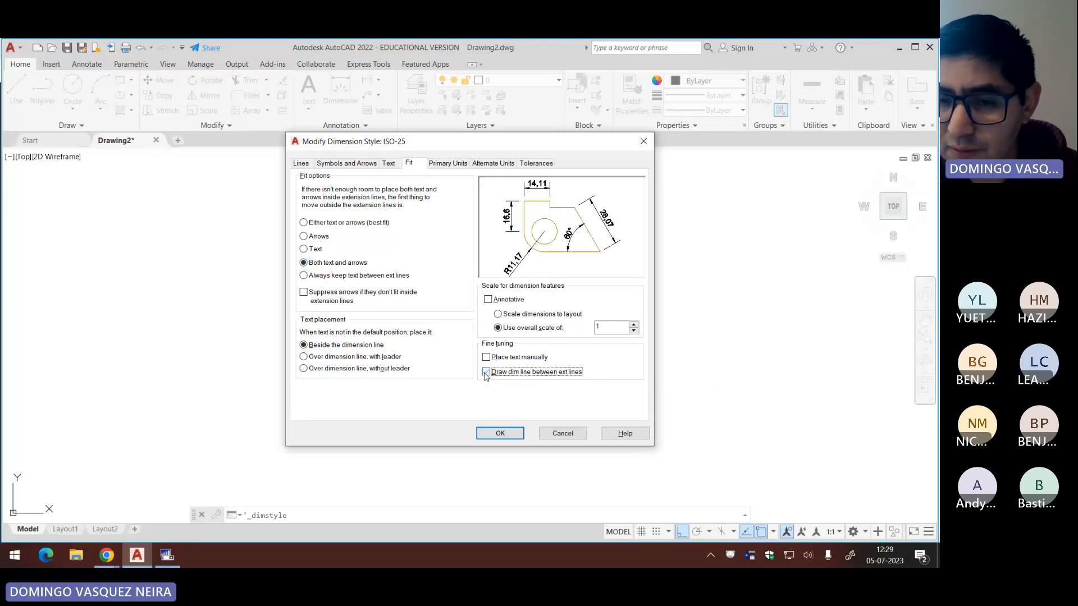
{"action": "left_click", "coordinate": [486, 372]}
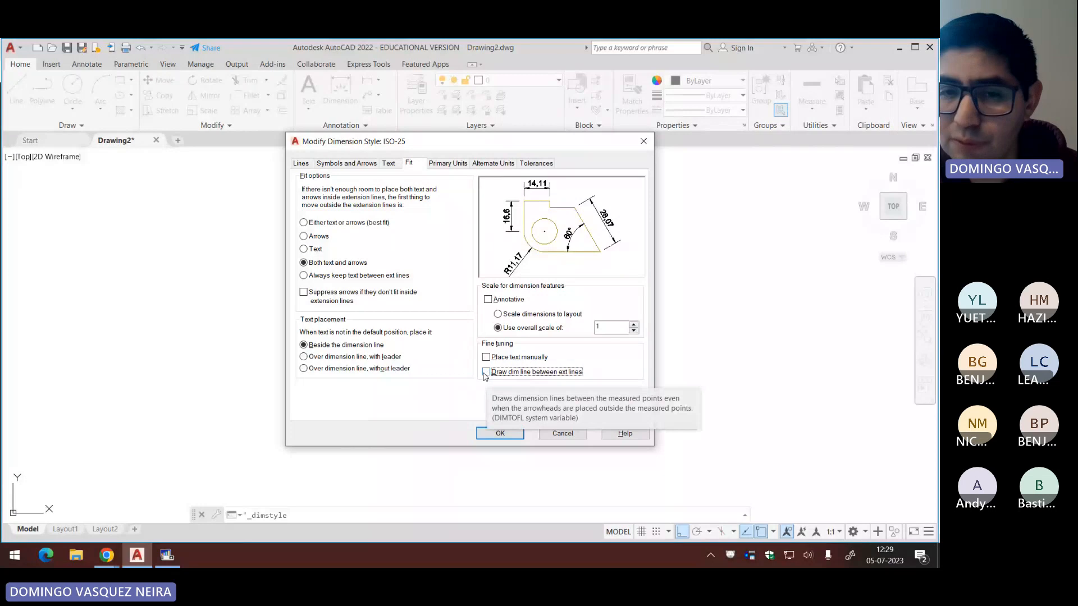
Step: Set the primary linear units to Decimal format with a comma as the decimal separator
{"action": "left_click", "coordinate": [449, 163]}
{"action": "left_click", "coordinate": [422, 188]}
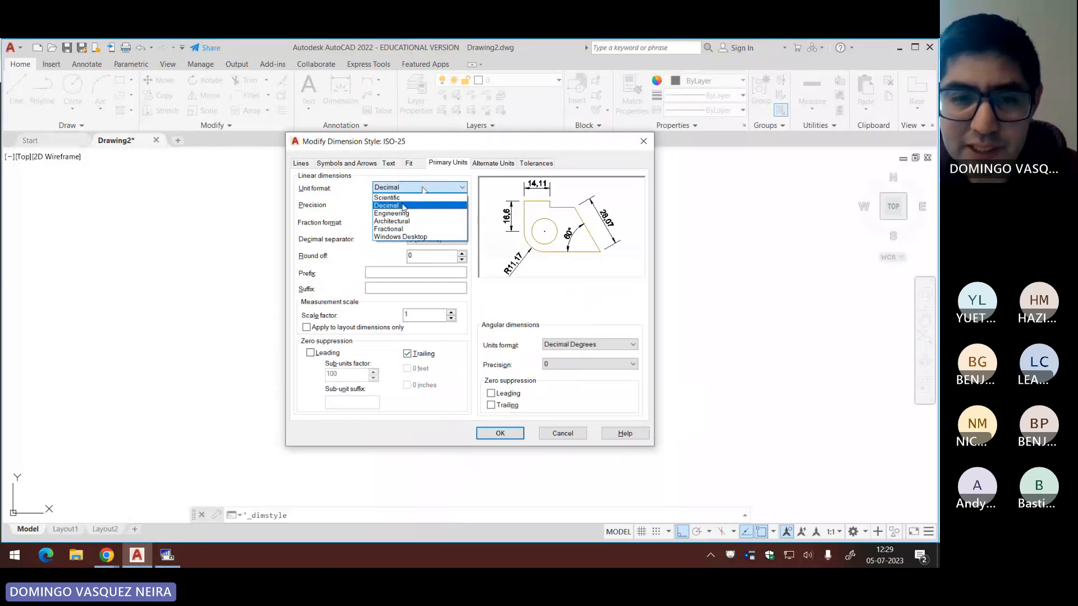
{"action": "left_click", "coordinate": [403, 205]}
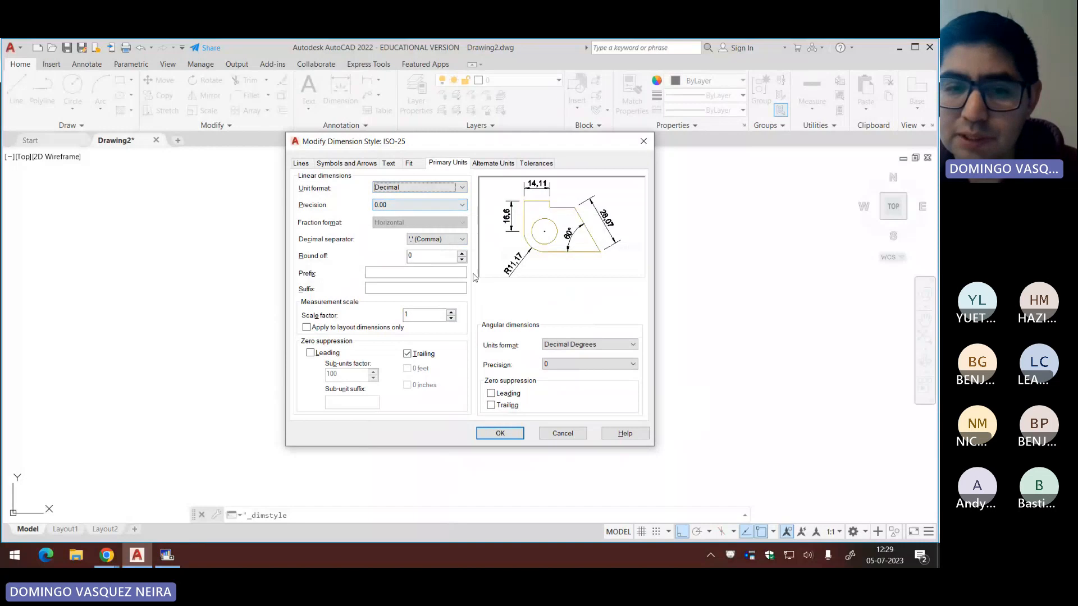
{"action": "left_click", "coordinate": [438, 241]}
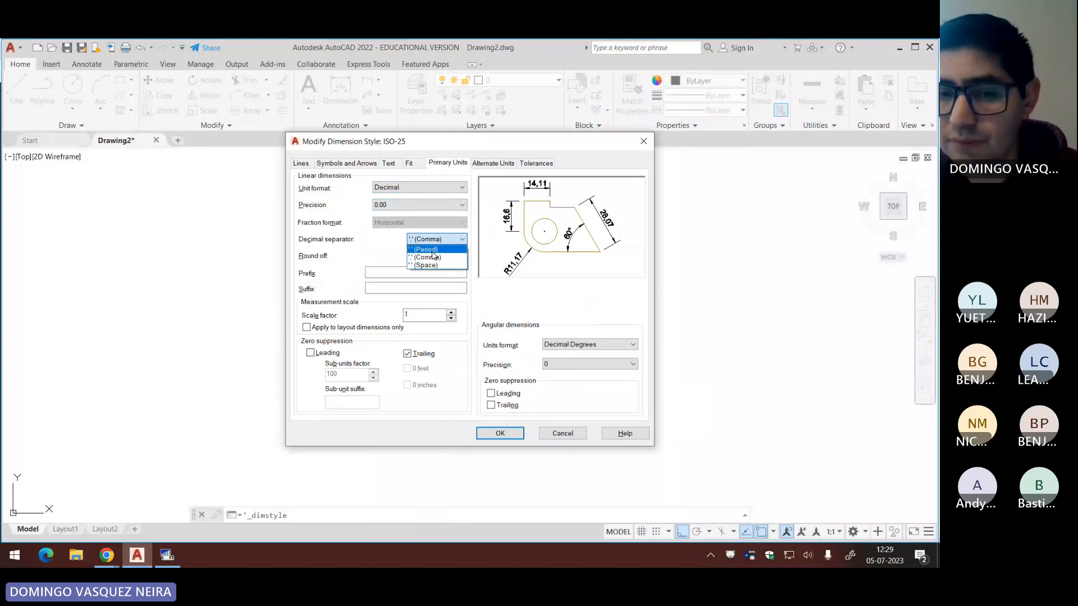
{"action": "left_click", "coordinate": [433, 257]}
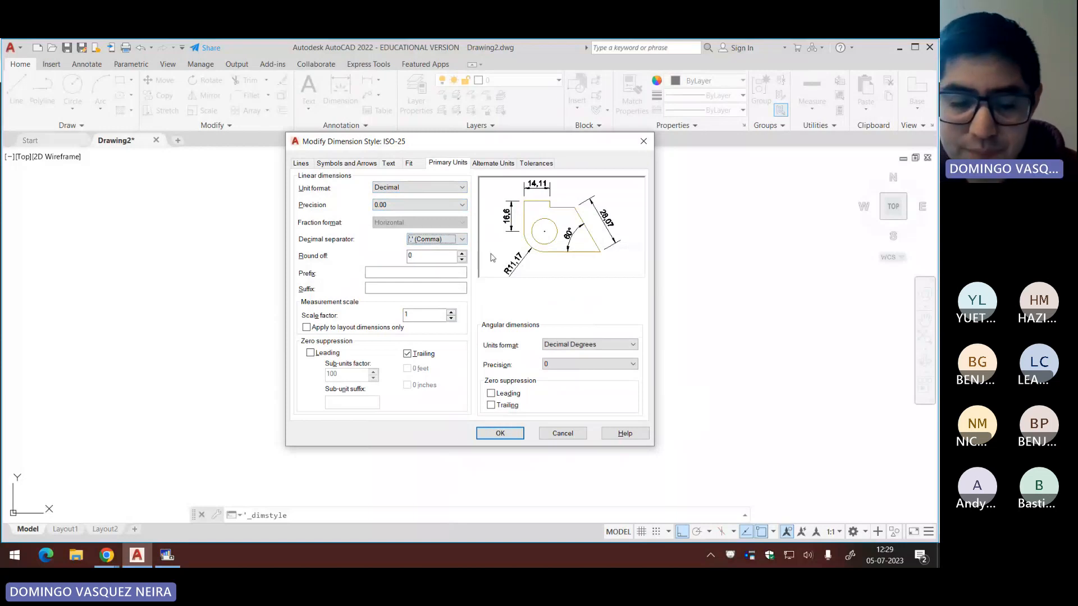
Step: Review the tolerance and alternate unit settings, accept the ISO-25 style changes and close the Dimension Style Manager
{"action": "left_click", "coordinate": [493, 163]}
{"action": "left_click", "coordinate": [542, 163]}
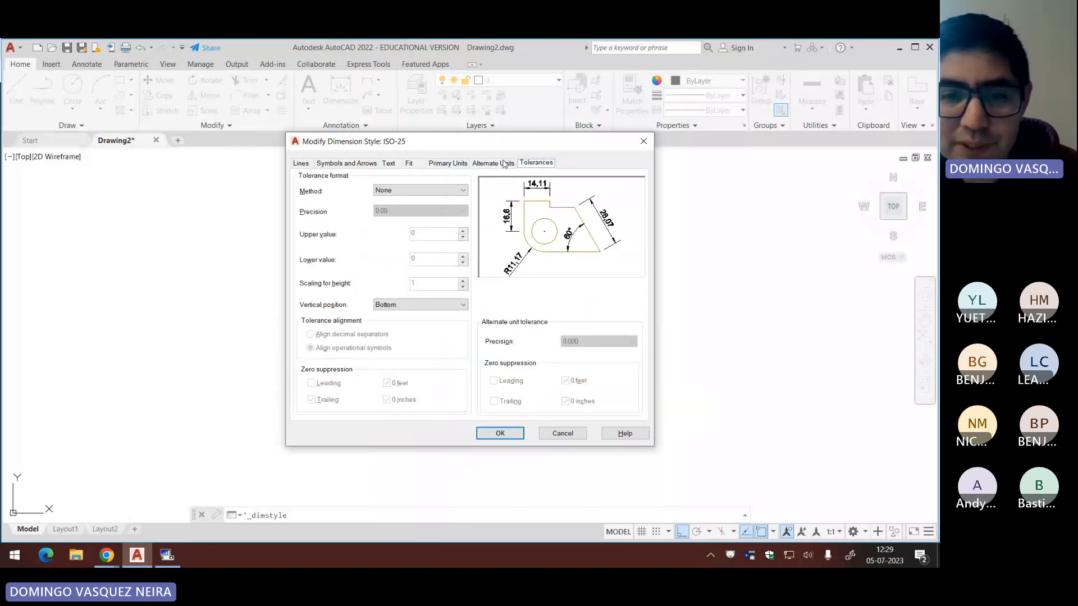
{"action": "left_click", "coordinate": [504, 163]}
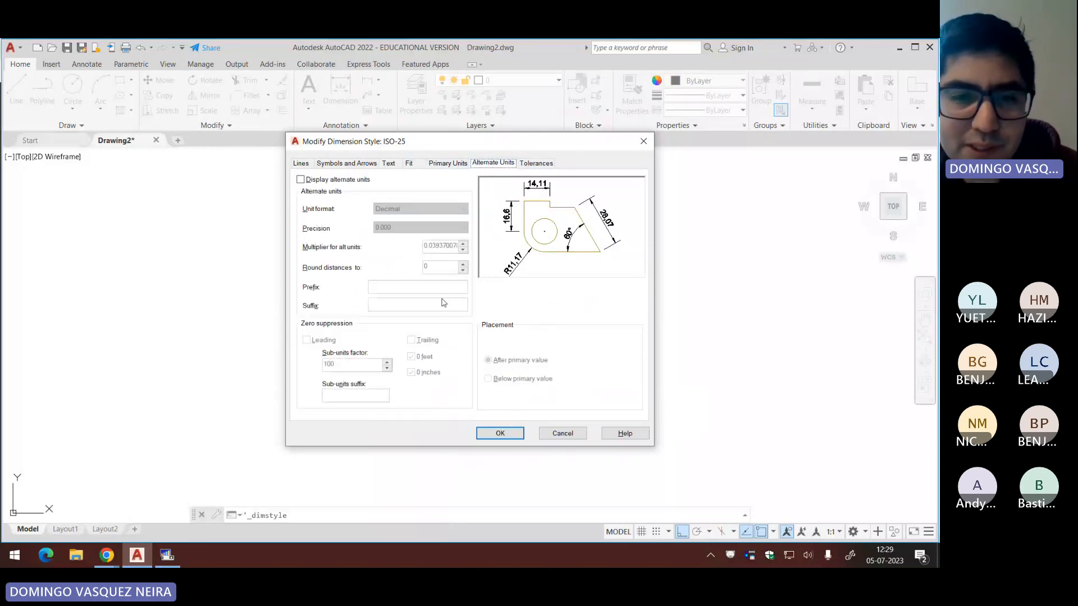
{"action": "left_click", "coordinate": [513, 435]}
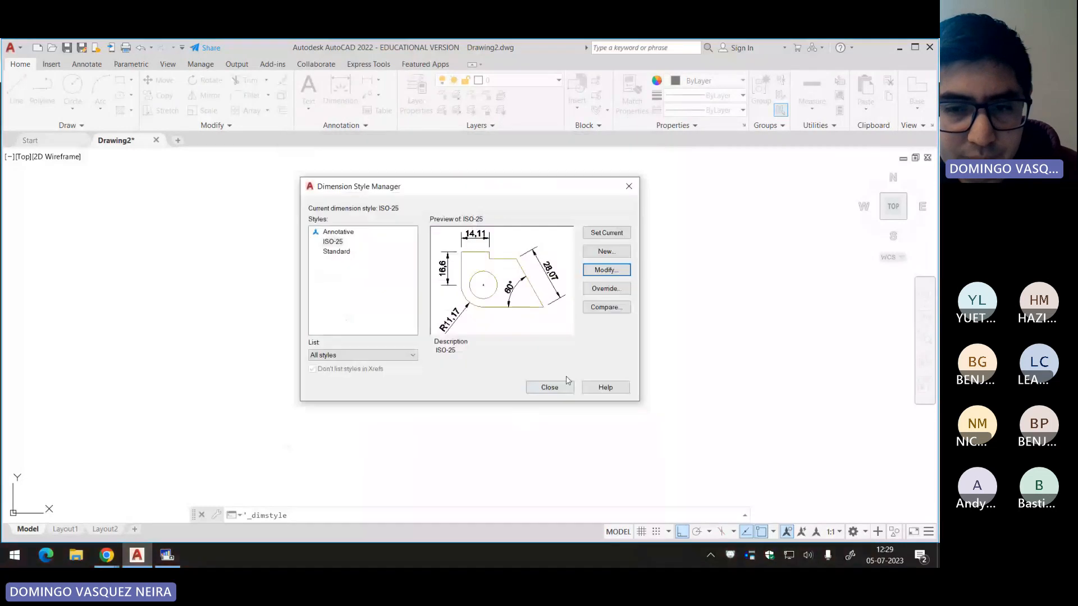
{"action": "left_click", "coordinate": [556, 387]}
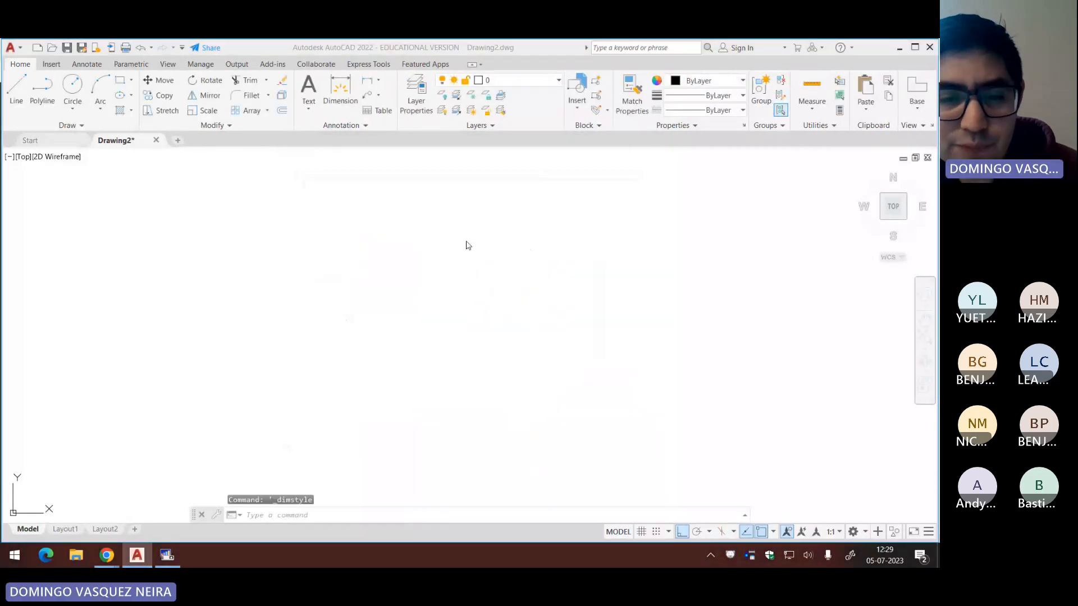
Step: Switch to the exam PDF and examine item 3's layer table and the part drawings on pages 3 and 4
{"action": "key", "text": "alt+Tab"}
{"action": "left_click_drag", "start_coordinate": [250, 240], "coordinate": [558, 284]}
{"action": "scroll", "coordinate": [376, 210], "scroll_direction": "down", "scroll_amount": 3}
{"action": "left_click_drag", "start_coordinate": [376, 209], "coordinate": [801, 207]}
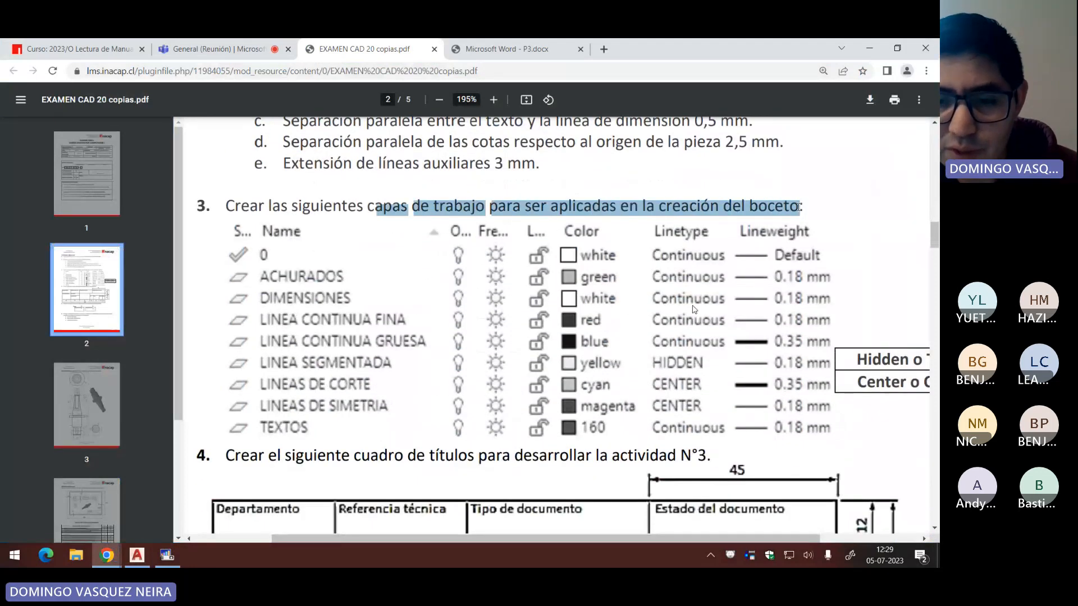
{"action": "scroll", "coordinate": [696, 309], "scroll_direction": "down", "scroll_amount": 15}
{"action": "scroll", "coordinate": [581, 331], "scroll_direction": "down", "scroll_amount": 15}
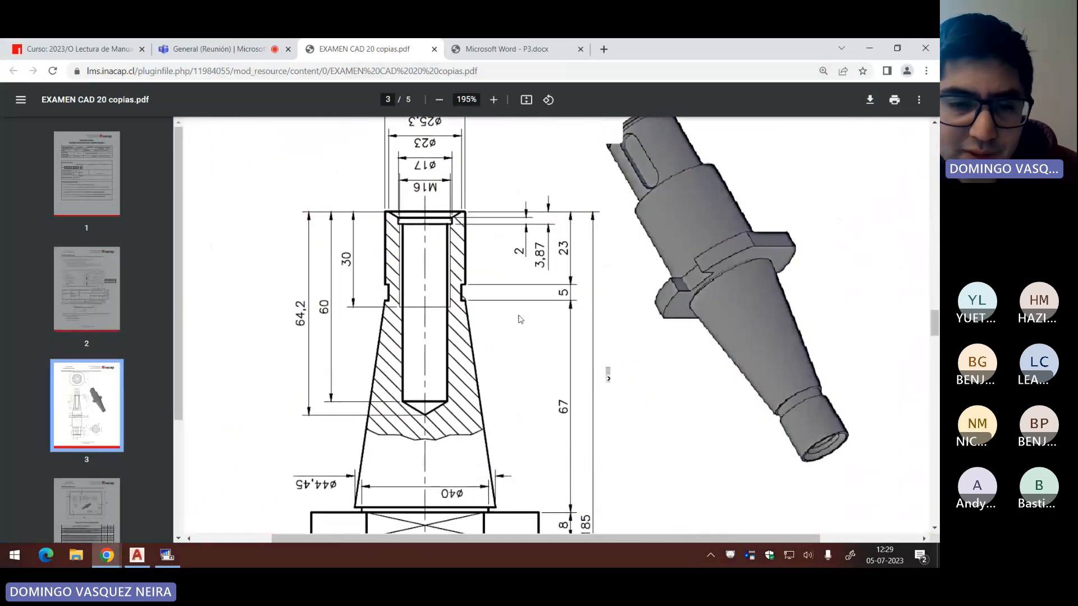
{"action": "scroll", "coordinate": [556, 247], "scroll_direction": "down", "scroll_amount": 3}
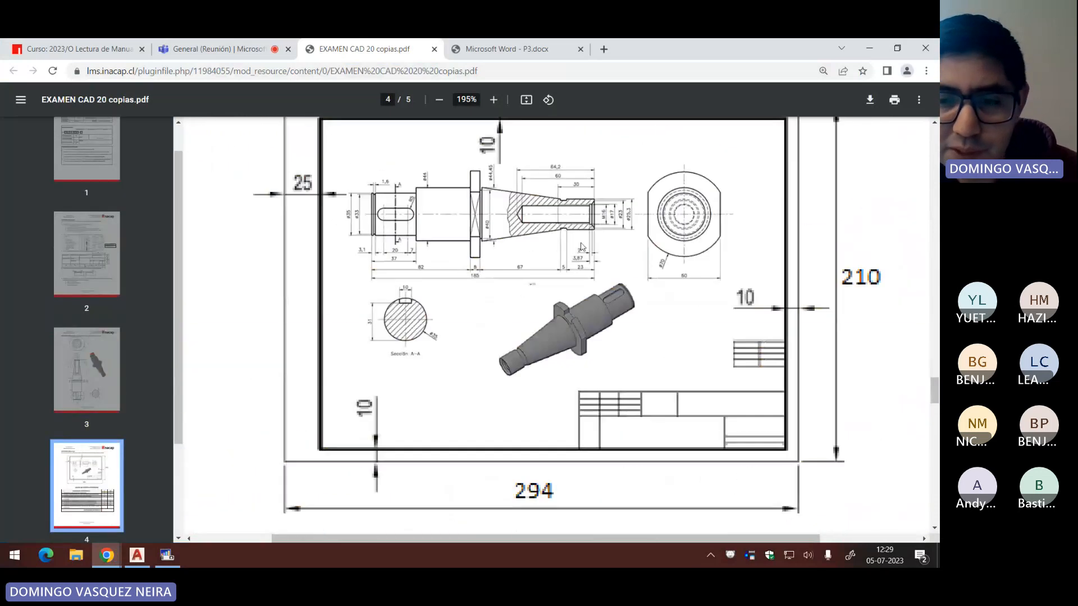
Step: Go back to item 3's layer table on page 2 of the exam PDF
{"action": "key", "text": "Home"}
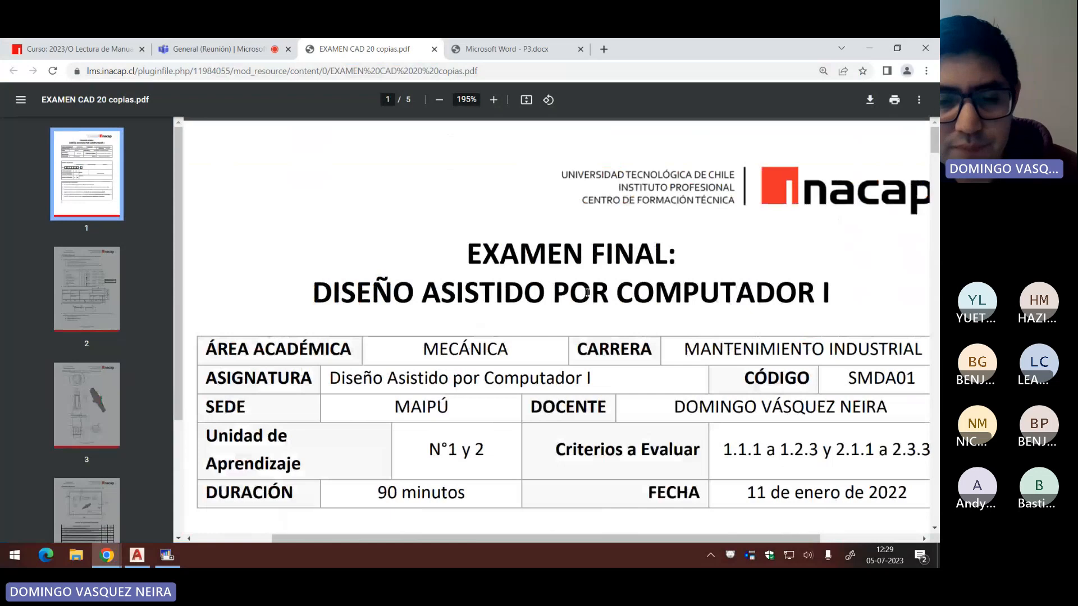
{"action": "scroll", "coordinate": [587, 292], "scroll_direction": "down", "scroll_amount": 20}
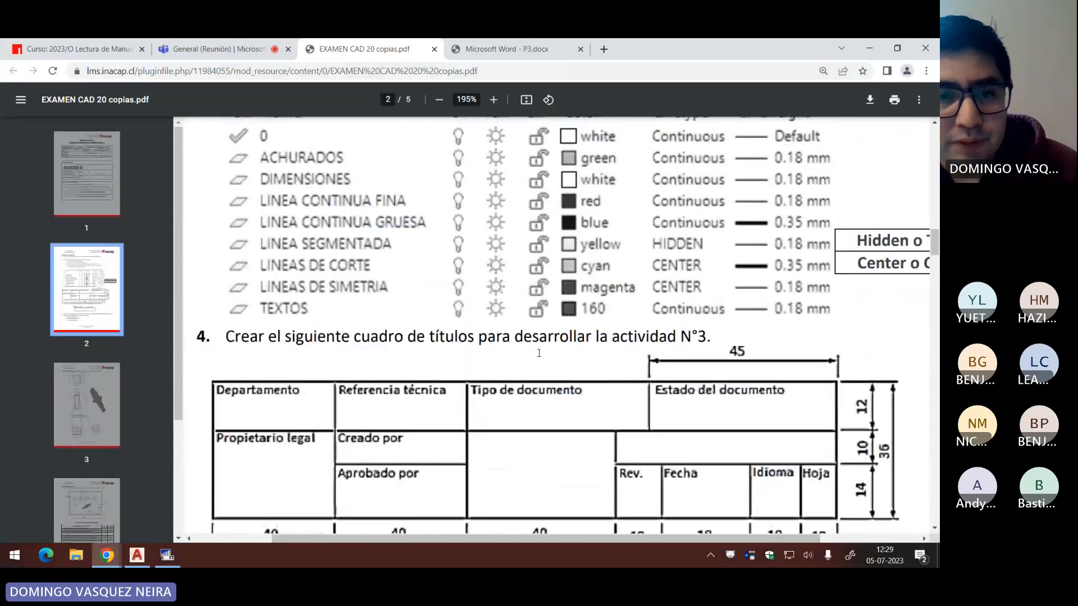
{"action": "scroll", "coordinate": [538, 352], "scroll_direction": "up", "scroll_amount": 1}
Step: Switch to AutoCAD, open the Layer Properties Manager, place it over the drawing area and widen it
{"action": "key", "text": "alt+Tab"}
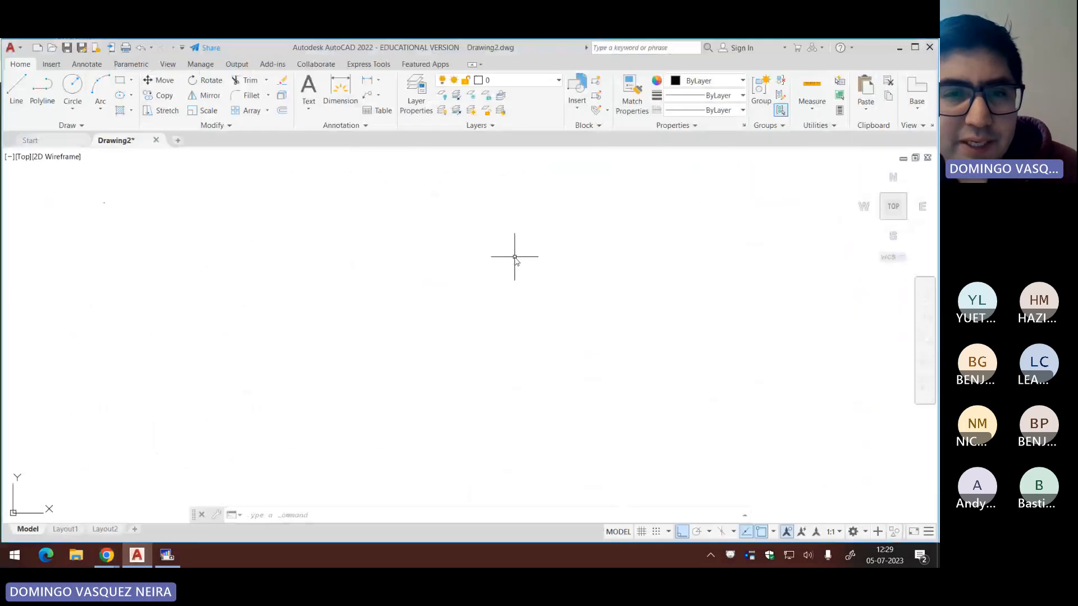
{"action": "left_click", "coordinate": [418, 99]}
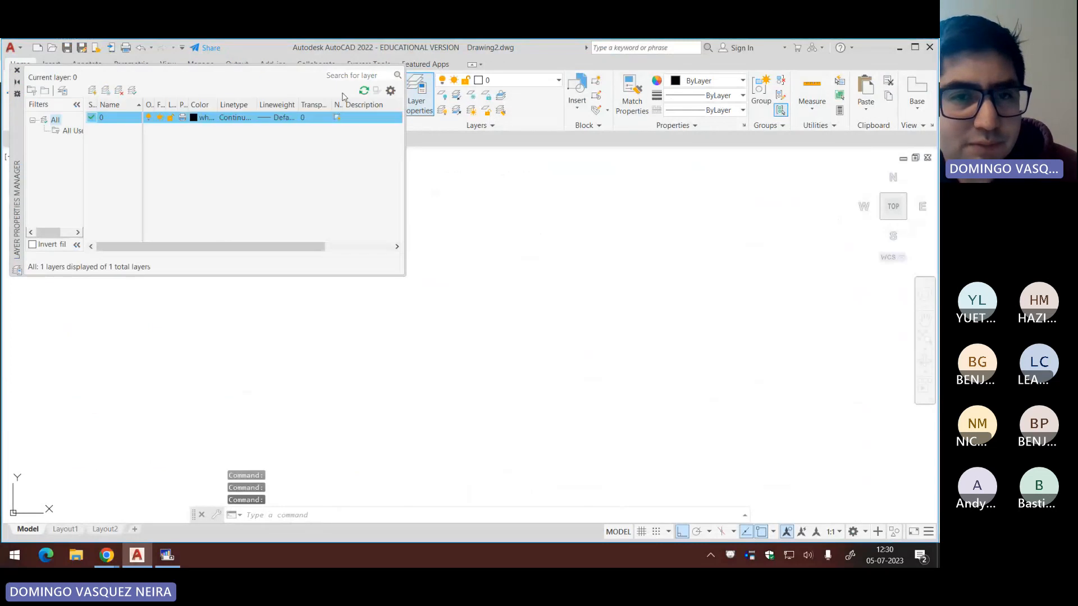
{"action": "mouse_move", "coordinate": [20, 115]}
{"action": "left_mouse_down"}
{"action": "mouse_move", "coordinate": [246, 208]}
{"action": "mouse_move", "coordinate": [247, 221]}
{"action": "left_mouse_up"}
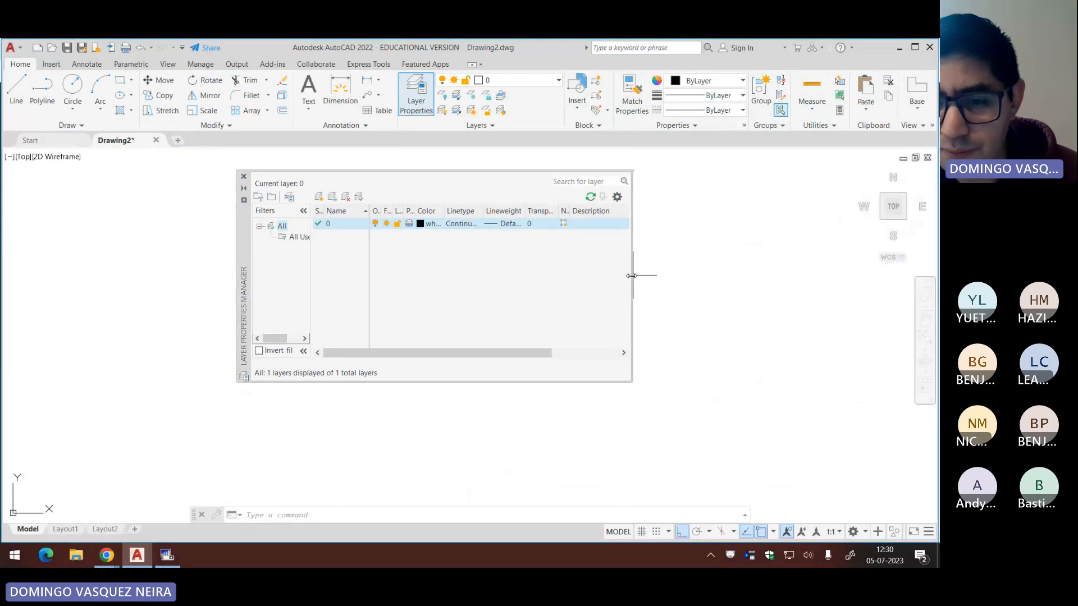
{"action": "left_click_drag", "start_coordinate": [631, 276], "coordinate": [708, 275]}
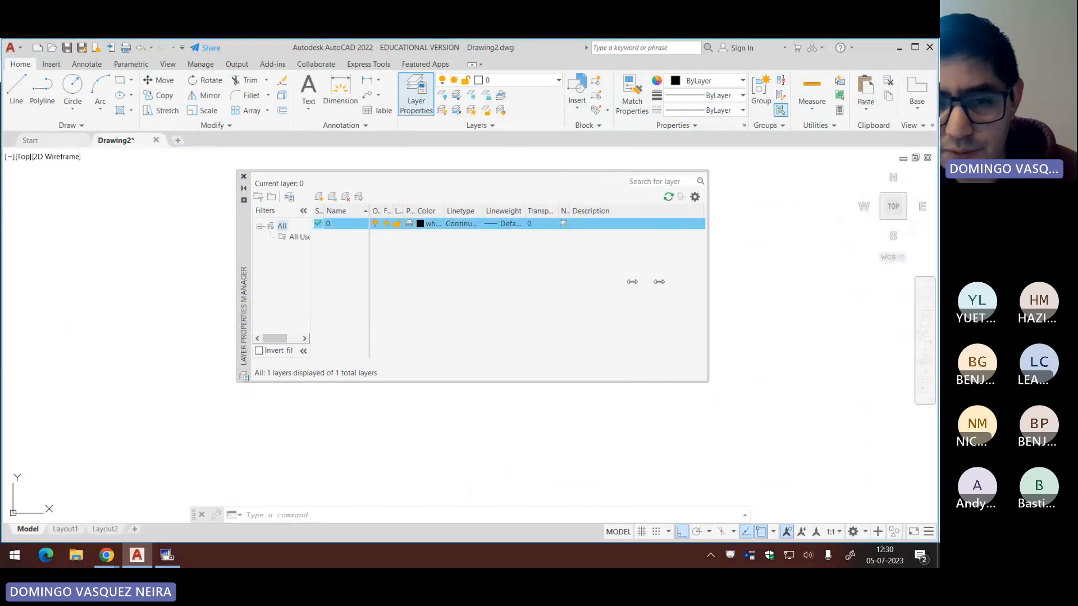
Step: Create a new layer named ACHURADOS, consulting the exam's layer table for the name
{"action": "right_click", "coordinate": [490, 289]}
{"action": "left_click", "coordinate": [510, 316]}
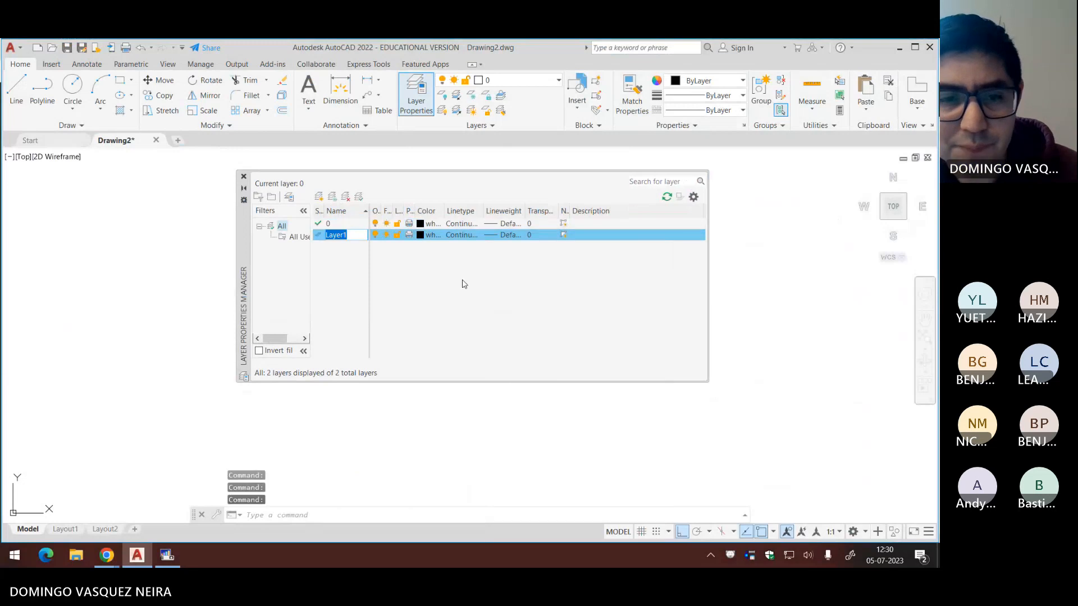
{"action": "key", "text": "alt+Tab"}
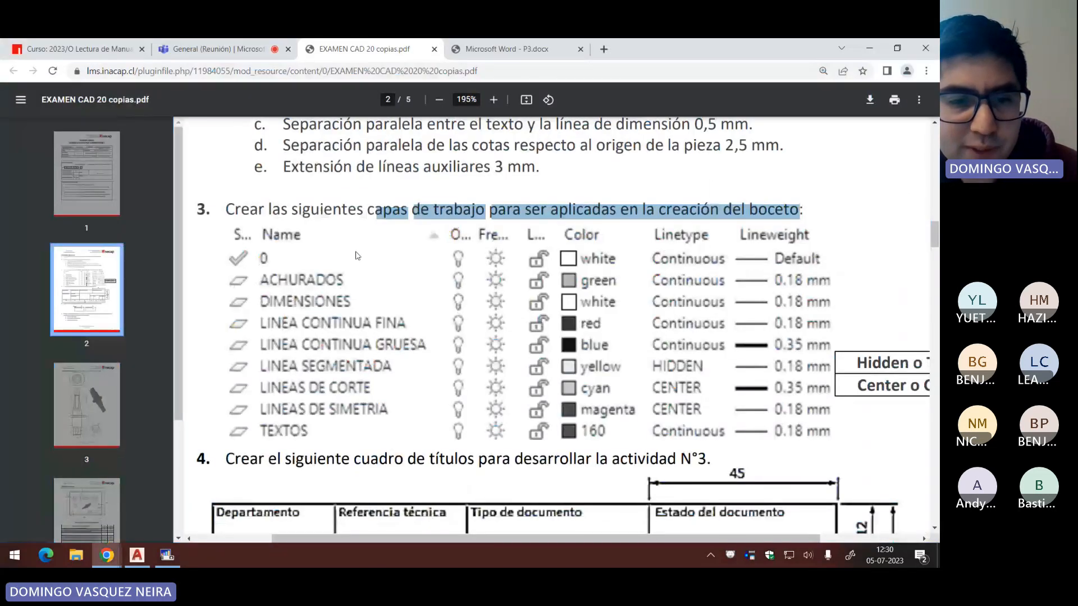
{"action": "key", "text": "alt+Tab"}
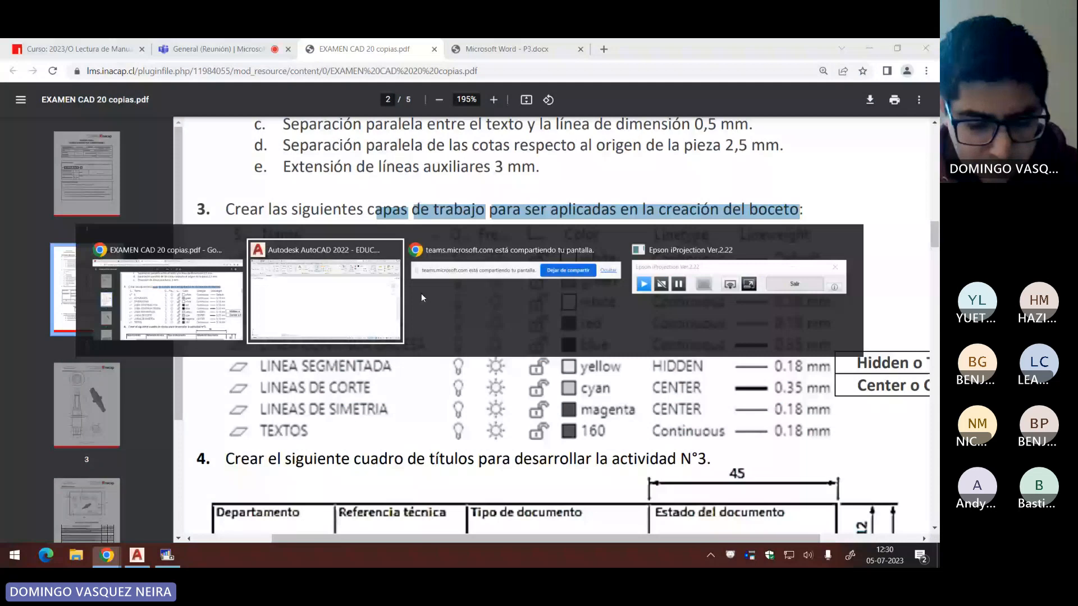
{"action": "left_click", "coordinate": [349, 235]}
{"action": "type", "text": "ACHURADOS"}
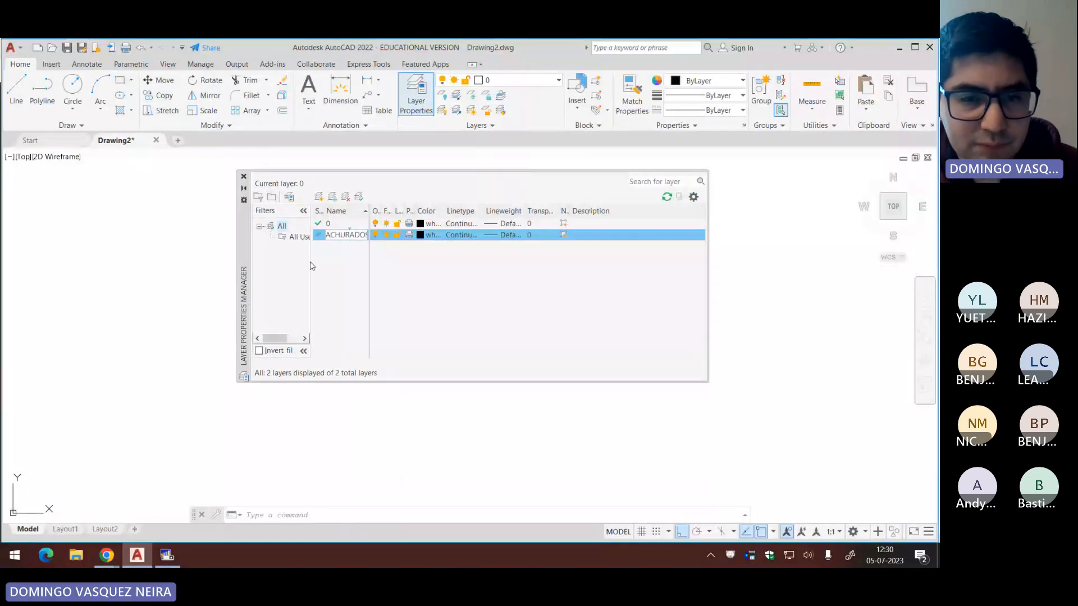
Step: Check the exam's layer table, preview the standard index colours and set the ACHURADOS layer's colour to green
{"action": "key", "text": "alt+Tab"}
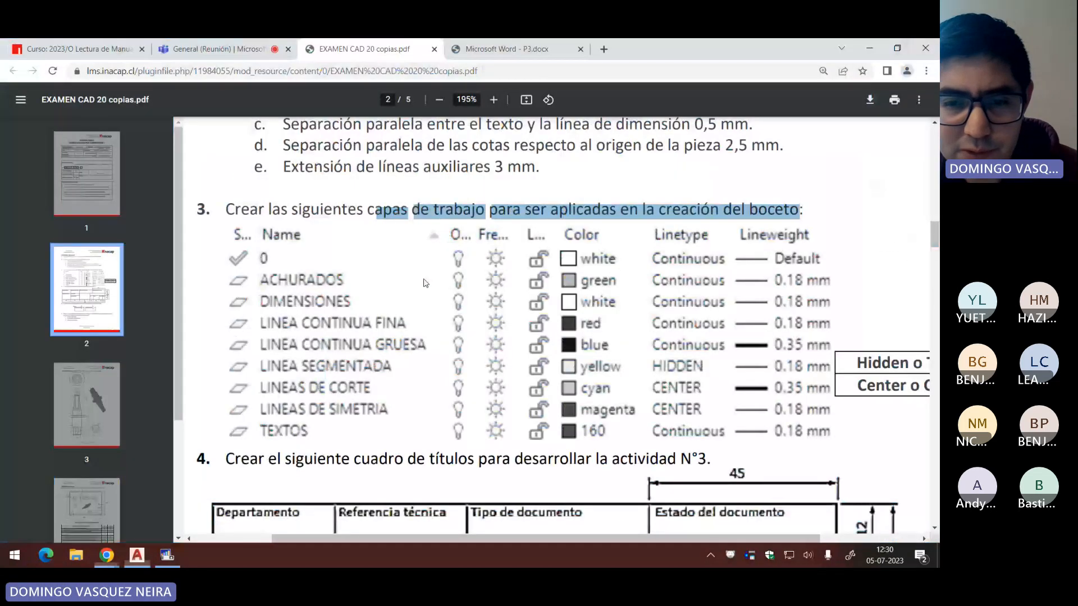
{"action": "key", "text": "alt+Tab"}
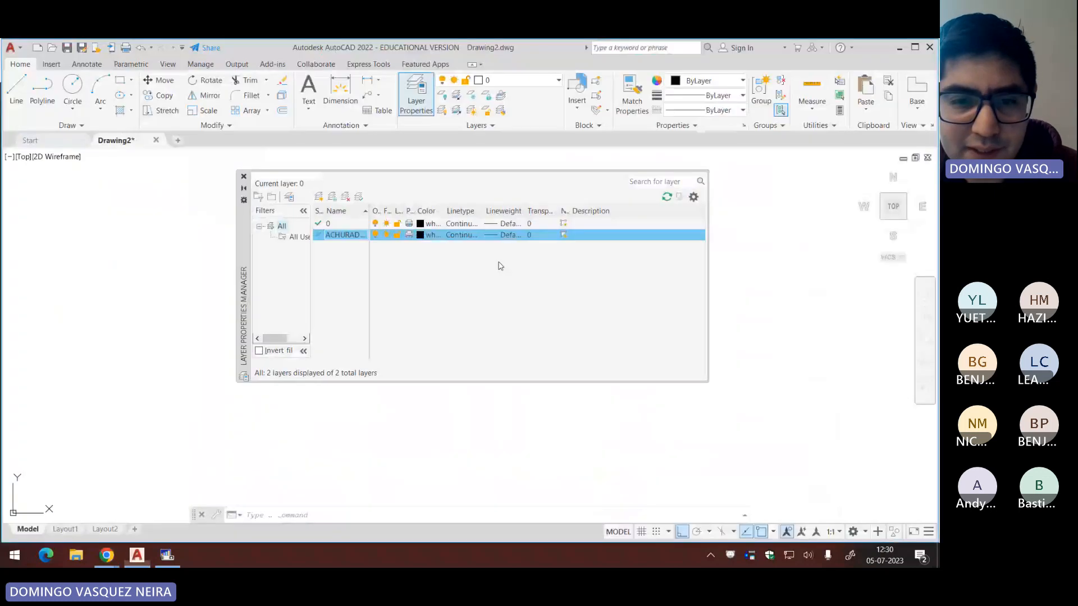
{"action": "left_click", "coordinate": [427, 235]}
{"action": "left_click", "coordinate": [437, 248]}
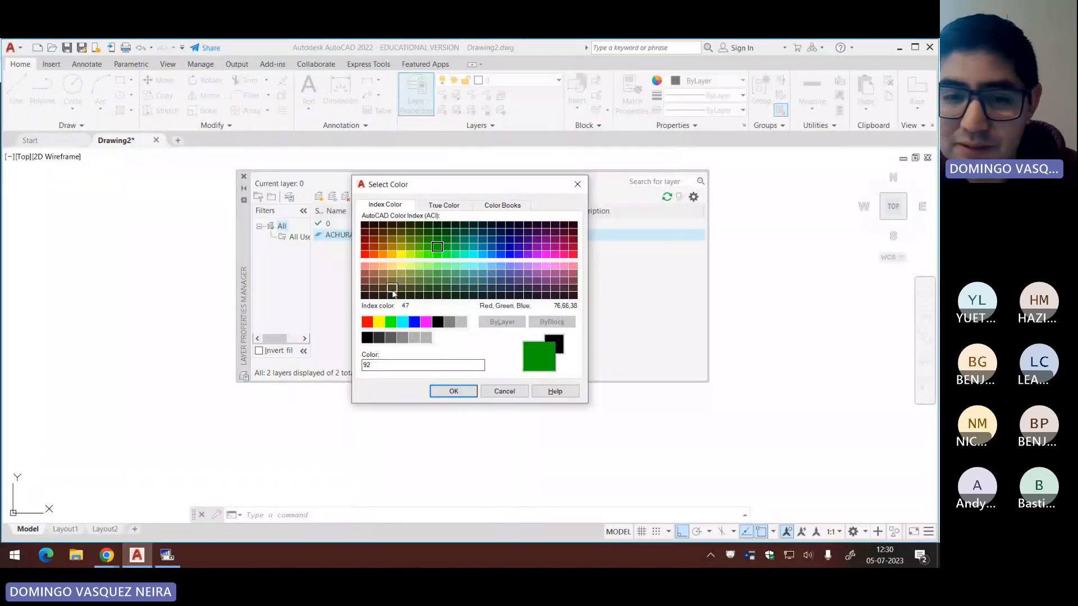
{"action": "left_click", "coordinate": [391, 323]}
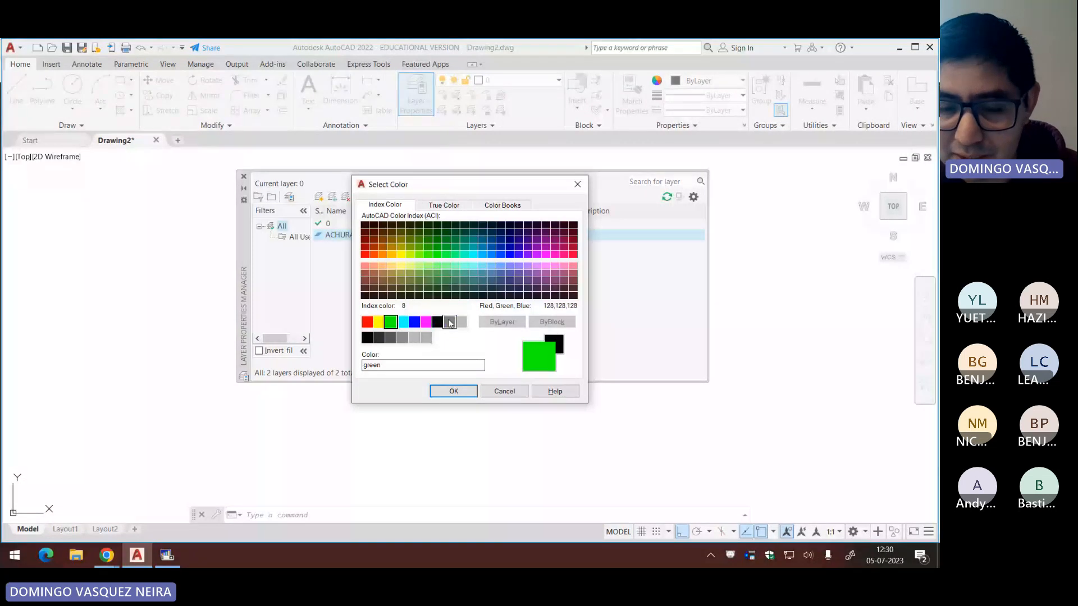
{"action": "left_click", "coordinate": [366, 322]}
{"action": "left_click", "coordinate": [378, 322]}
{"action": "left_click", "coordinate": [391, 321]}
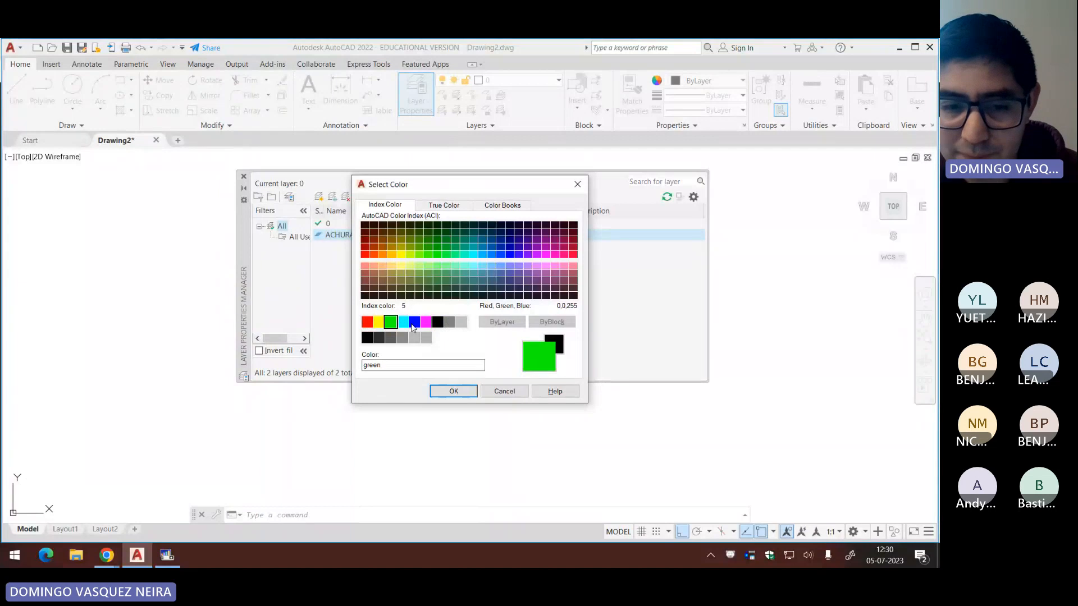
{"action": "left_click", "coordinate": [414, 322]}
{"action": "left_click", "coordinate": [403, 321]}
{"action": "left_click", "coordinate": [425, 322]}
{"action": "left_click", "coordinate": [439, 323]}
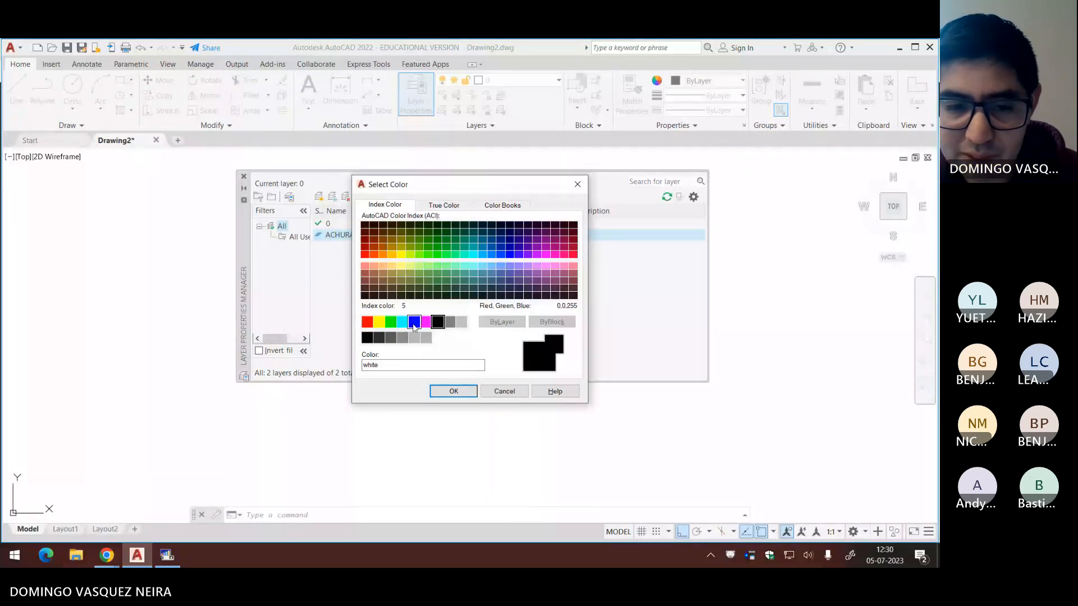
{"action": "left_click", "coordinate": [391, 322]}
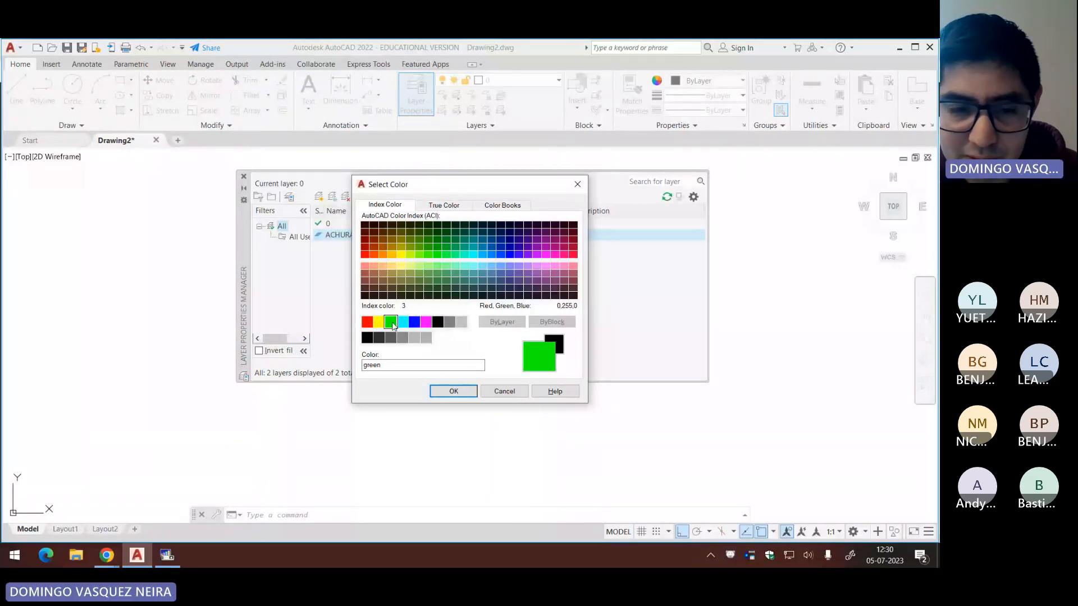
{"action": "left_click", "coordinate": [454, 390]}
Step: Widen the linetype and lineweight columns, check the exam's layer table and set the ACHURADOS lineweight to 0.18 mm
{"action": "left_click_drag", "start_coordinate": [483, 211], "coordinate": [601, 212]}
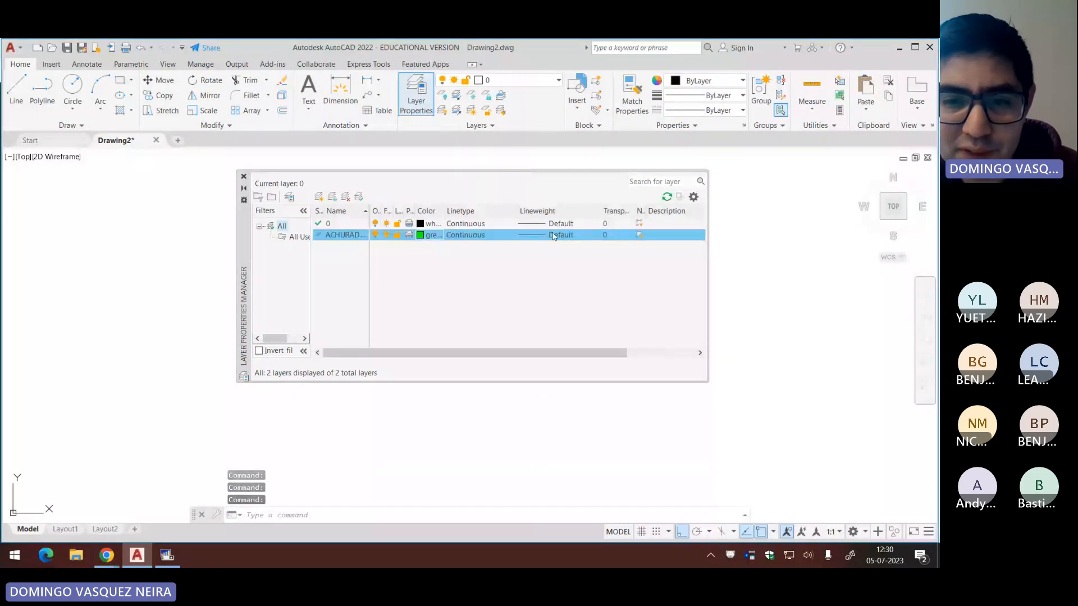
{"action": "key", "text": "alt+Tab"}
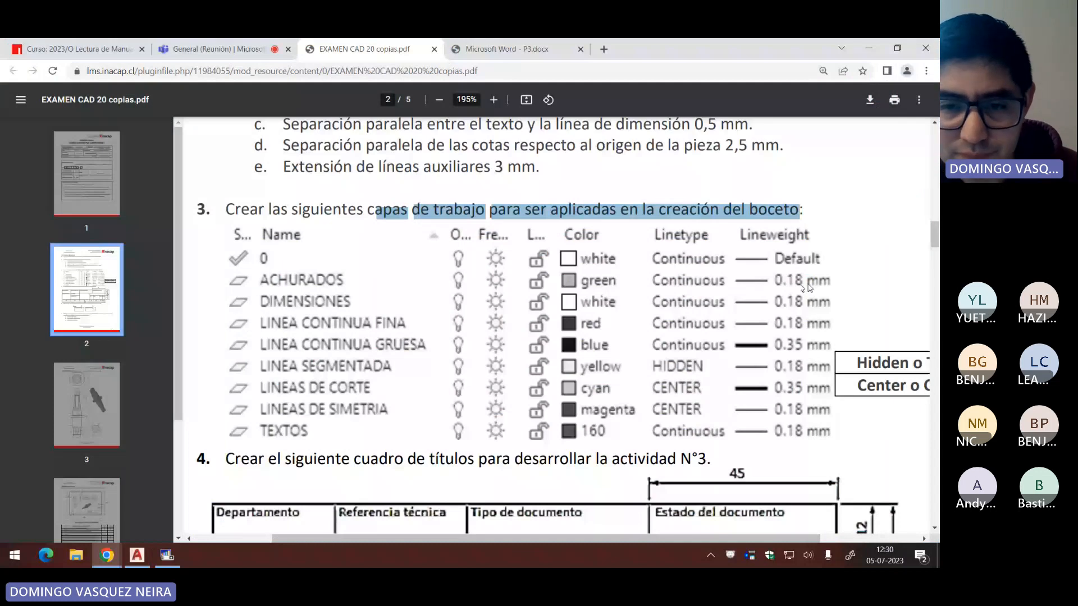
{"action": "key", "text": "alt+Tab"}
{"action": "left_click", "coordinate": [471, 299]}
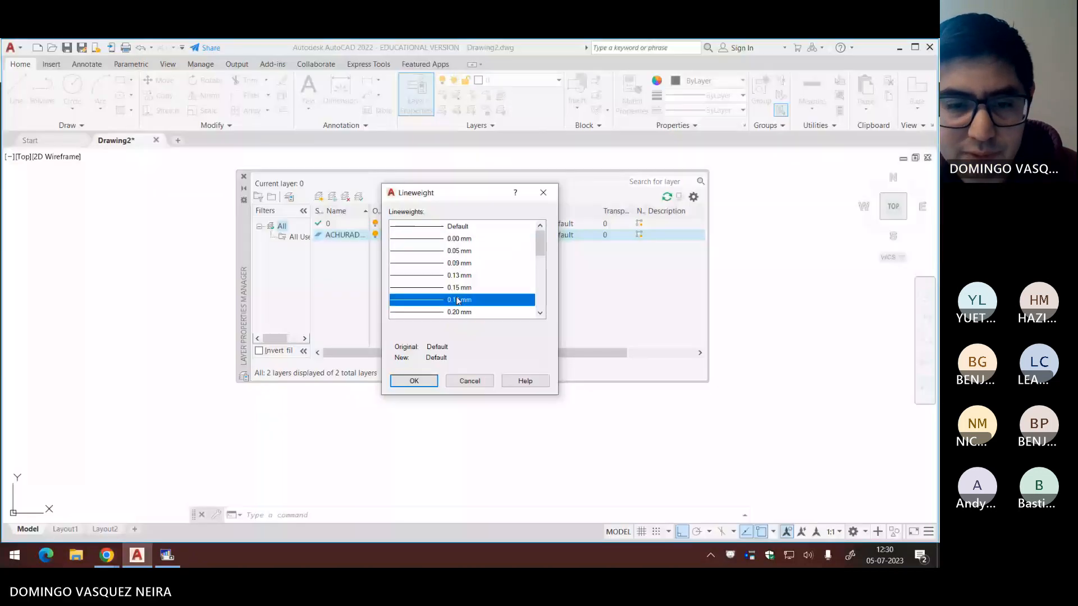
{"action": "left_click", "coordinate": [413, 381]}
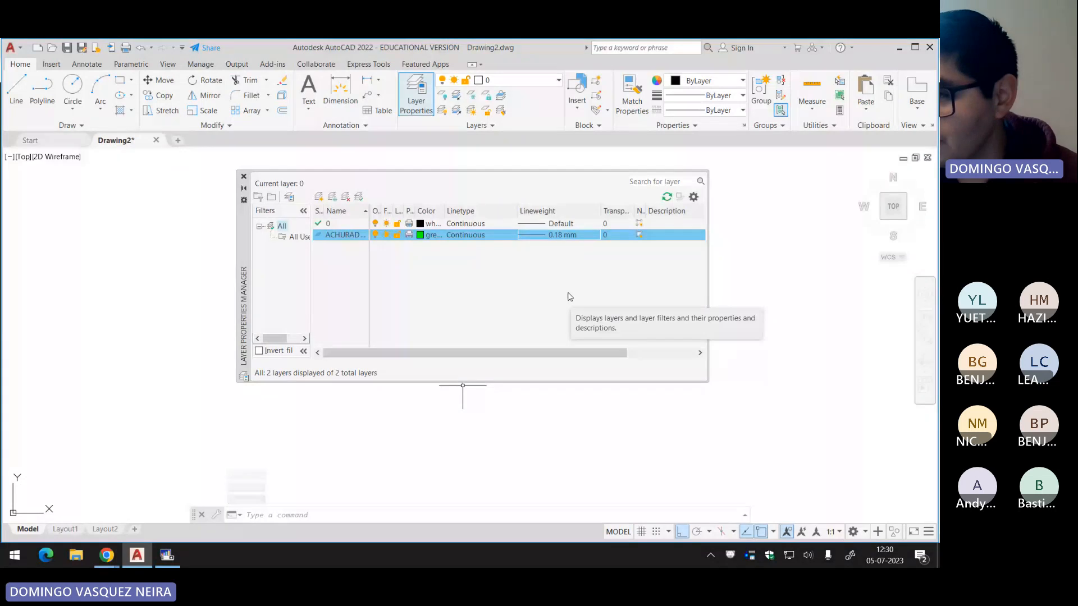
Step: Check the next entry in the exam's layer table and create a layer named DIMENSIONES with the colour white
{"action": "key", "text": "alt+Tab"}
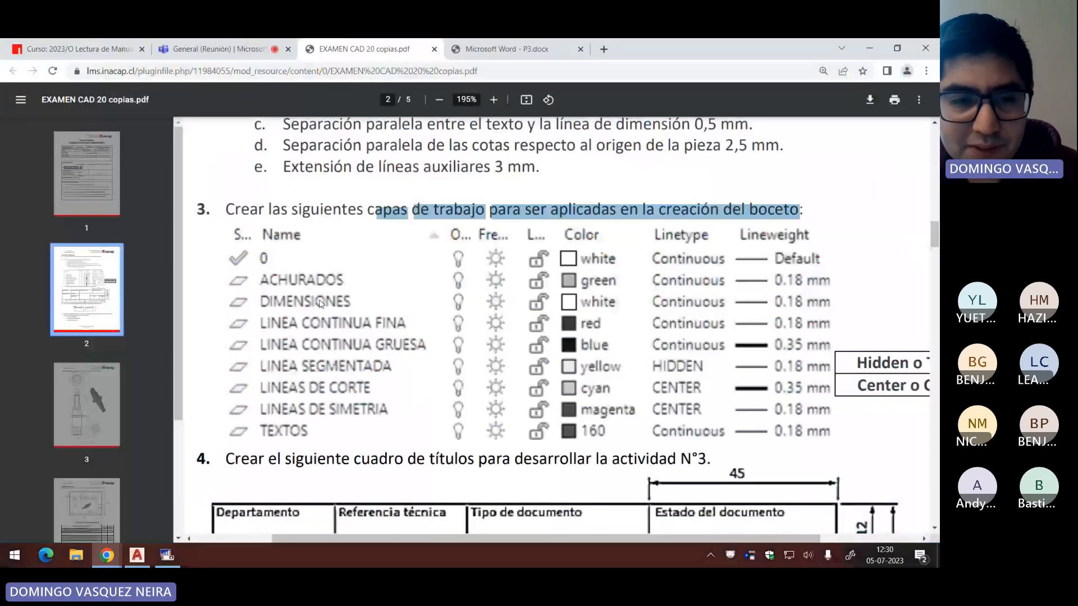
{"action": "key", "text": "alt+Tab"}
{"action": "right_click", "coordinate": [341, 265]}
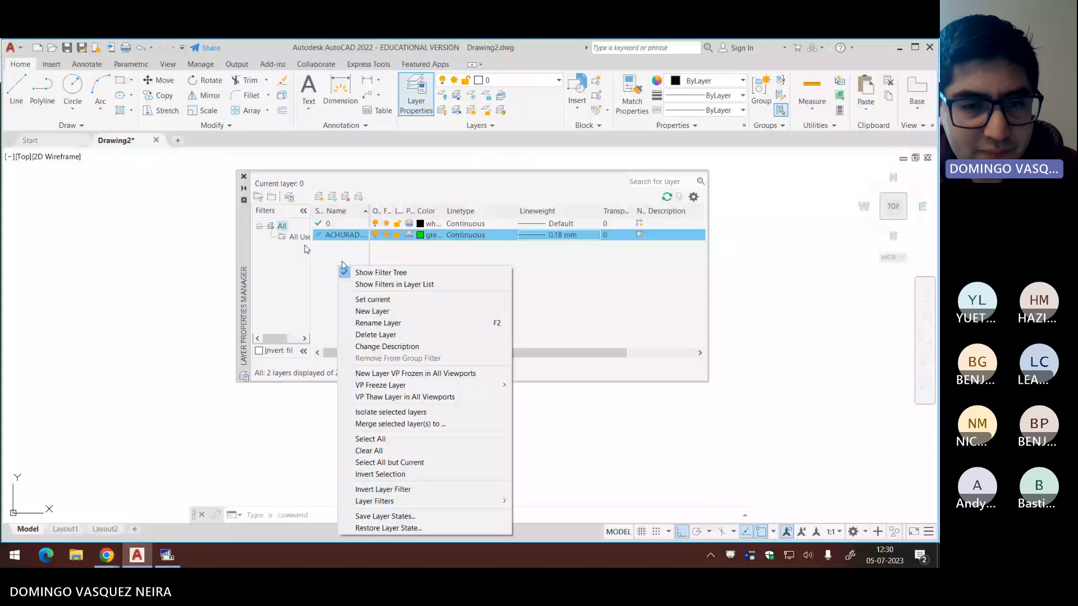
{"action": "left_click", "coordinate": [382, 311]}
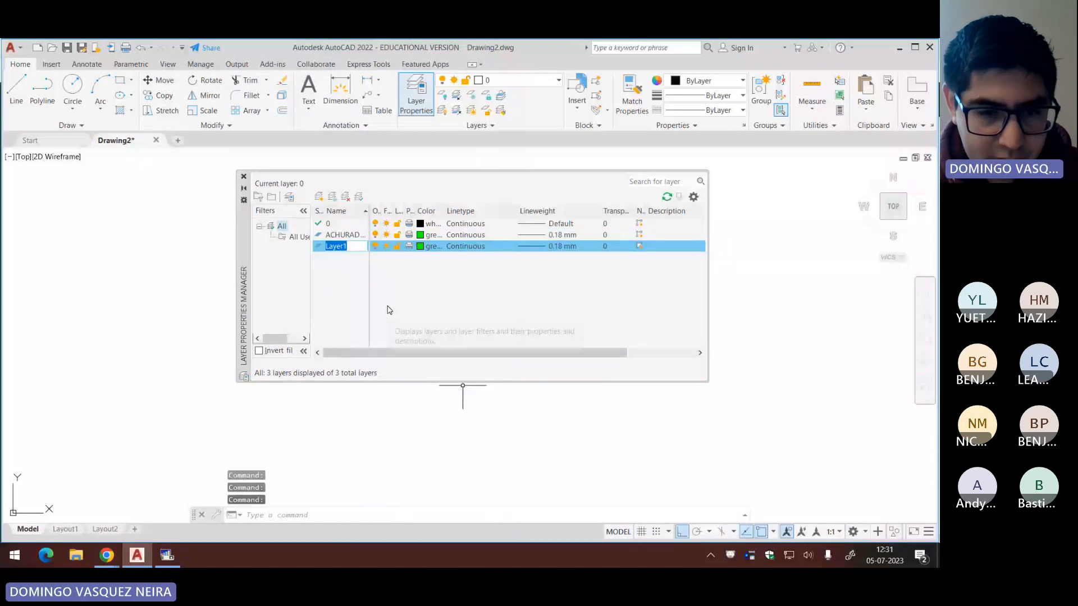
{"action": "type", "text": "DIMENSIO..."}
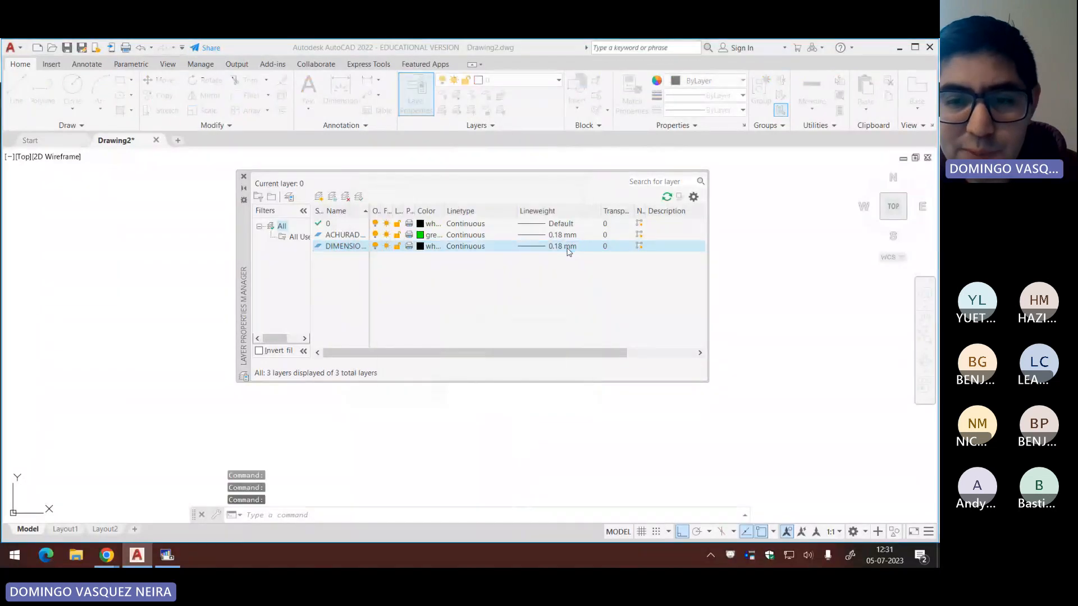
Step: Set the DIMENSIONES layer's lineweight to 0.35 mm
{"action": "left_click", "coordinate": [564, 247]}
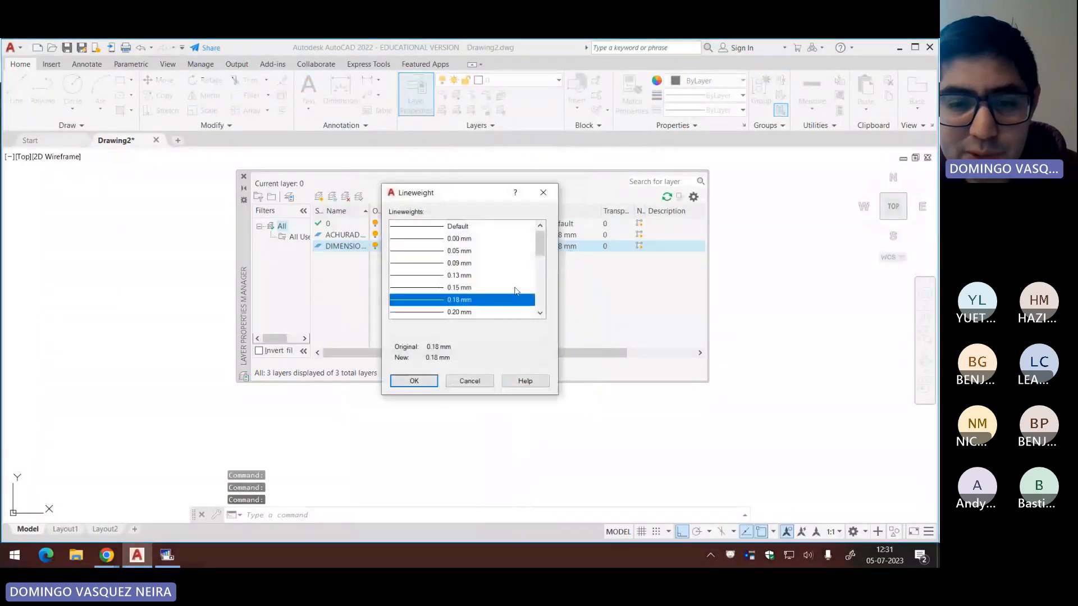
{"action": "left_click", "coordinate": [489, 312]}
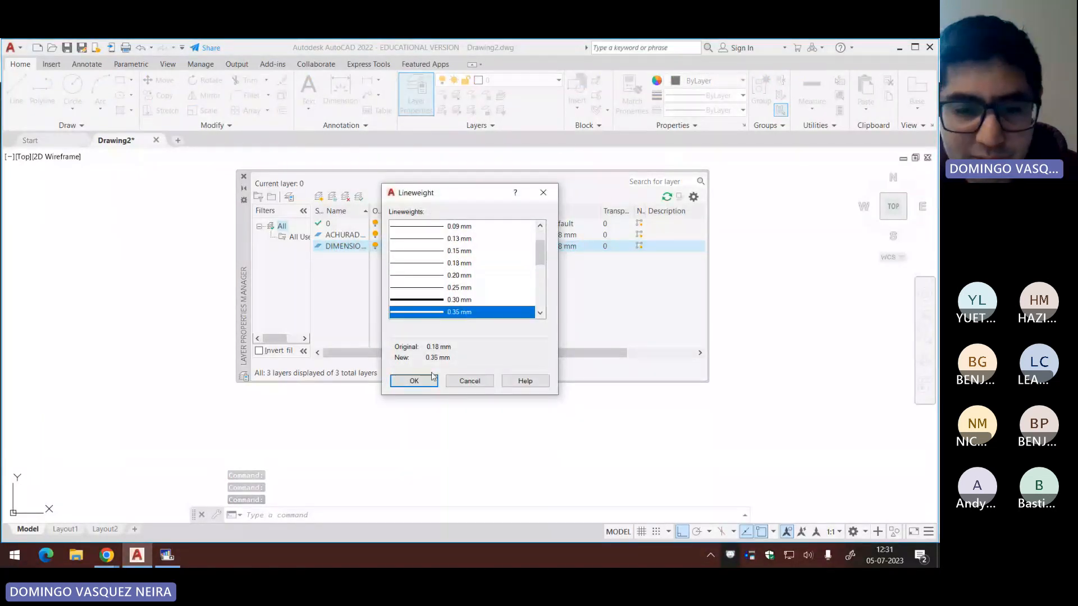
{"action": "left_click", "coordinate": [414, 381]}
Step: Compare with the exam's layer table and set the DIMENSIONES layer's lineweight to 0.18 mm
{"action": "key", "text": "alt+Tab"}
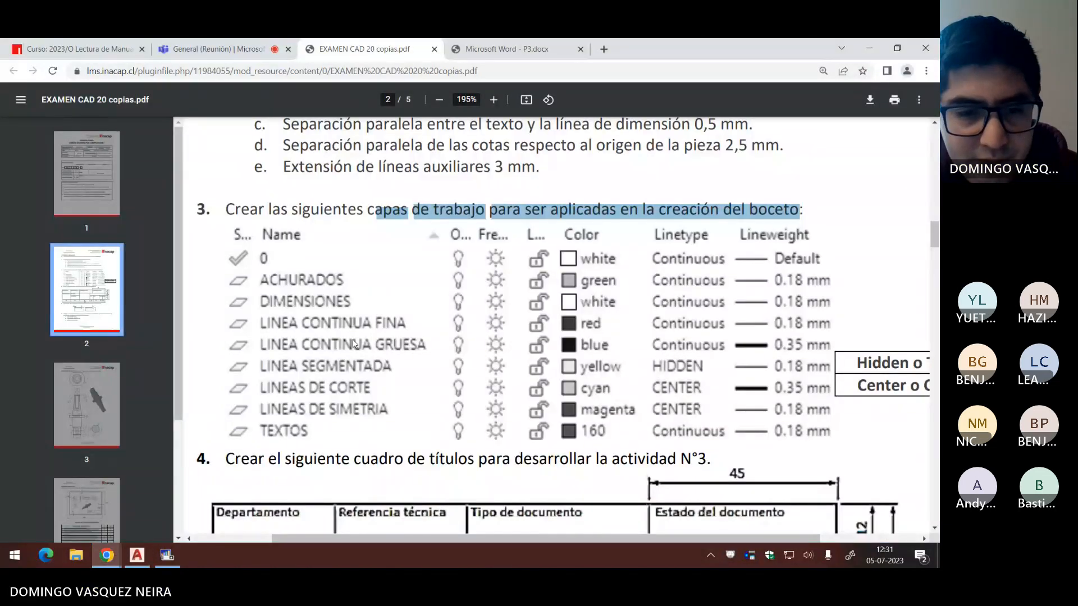
{"action": "key", "text": "alt+Tab"}
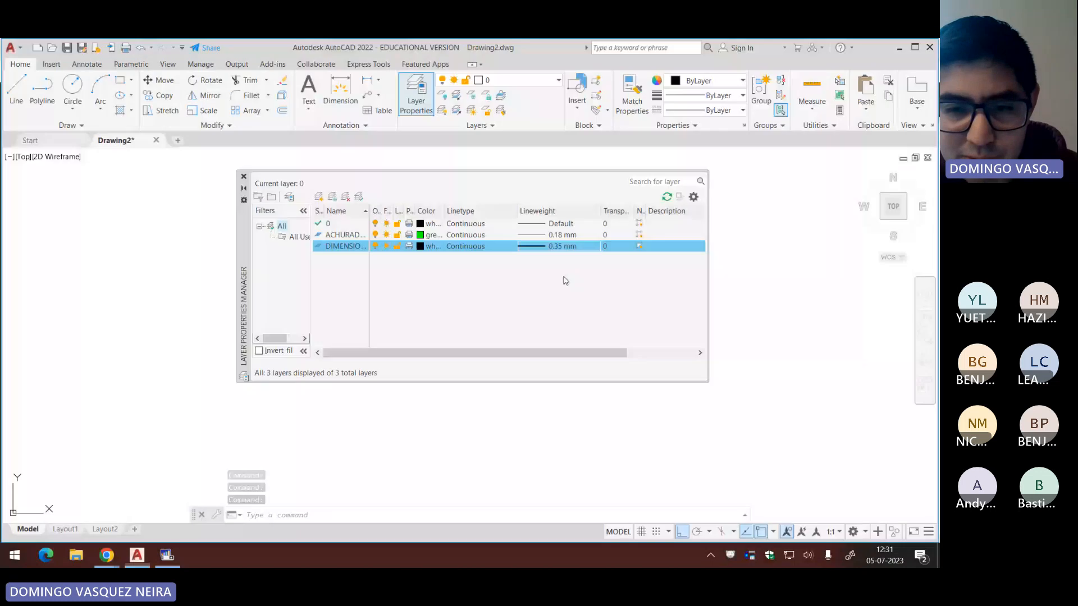
{"action": "left_click", "coordinate": [559, 248]}
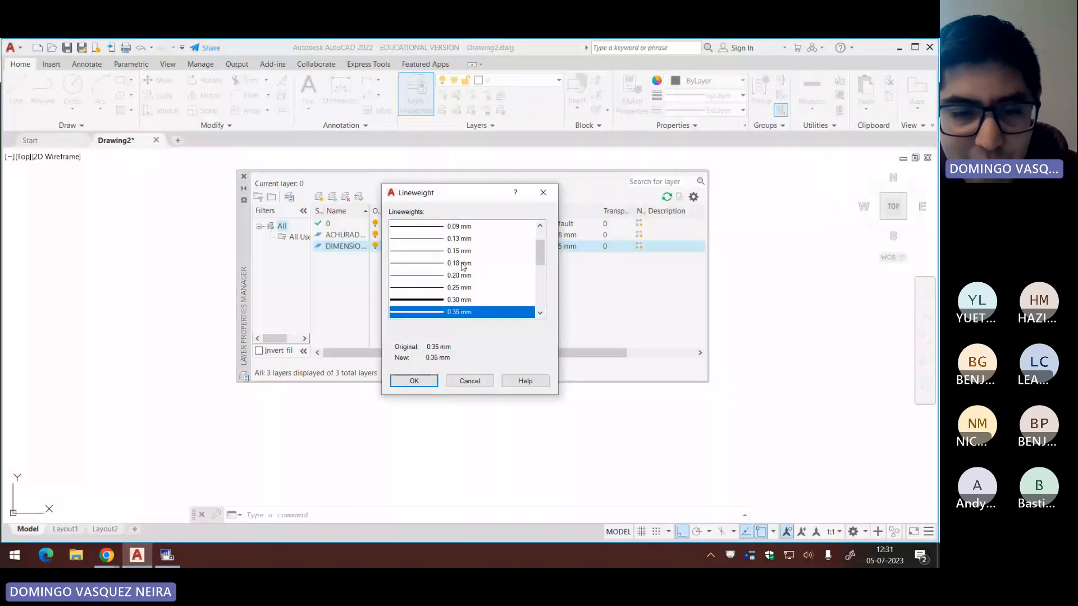
{"action": "scroll", "coordinate": [477, 286], "scroll_direction": "down", "scroll_amount": 2}
{"action": "left_click", "coordinate": [413, 379]}
Step: Check the next entry in the exam's layer table and create a layer named C FINA
{"action": "key", "text": "alt+Tab"}
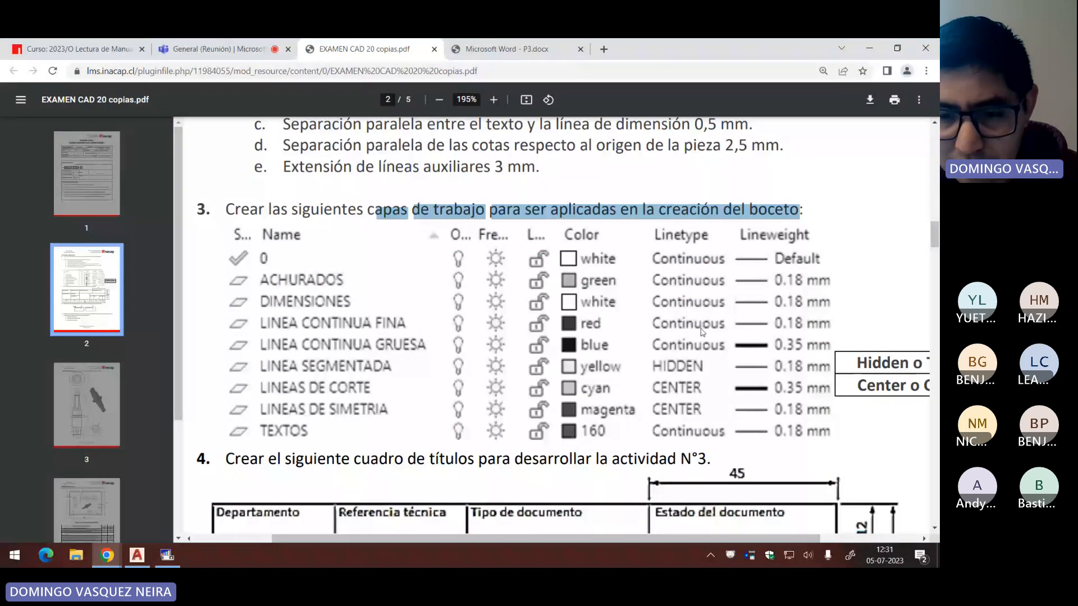
{"action": "key", "text": "alt+Tab"}
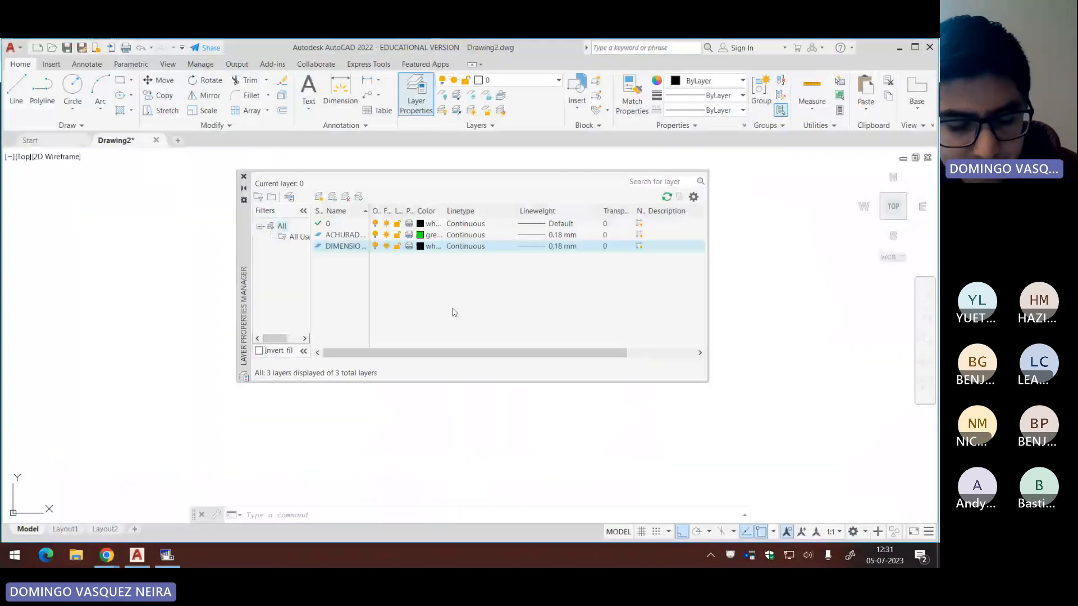
{"action": "right_click", "coordinate": [368, 261]}
{"action": "left_click", "coordinate": [386, 292]}
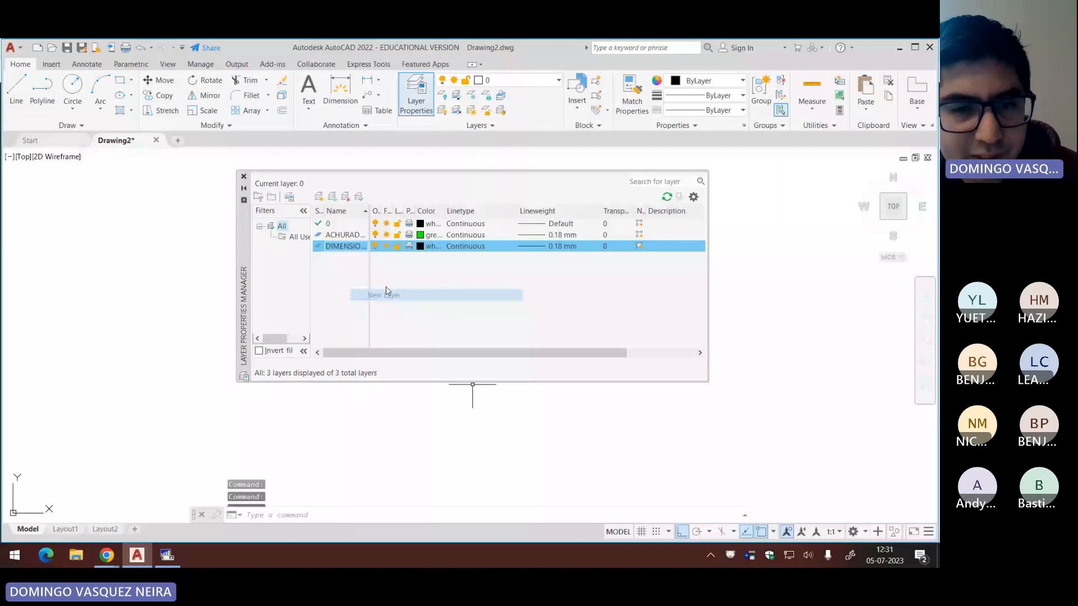
{"action": "type", "text": "c f"}
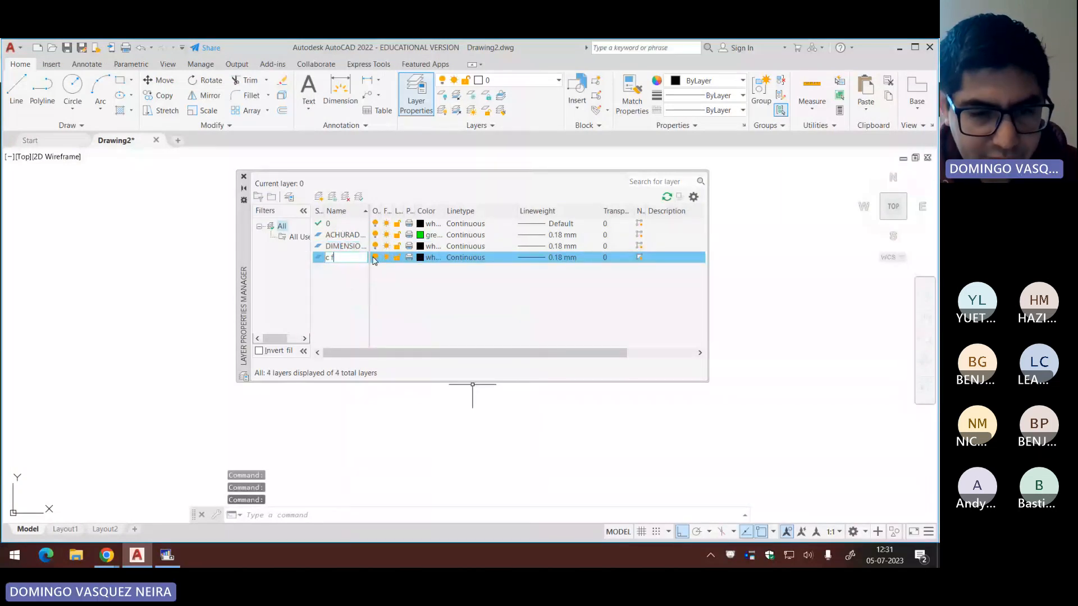
{"action": "type", "text": "ina"}
{"action": "key", "text": "BackSpace"}
{"action": "key", "text": "BackSpace"}
{"action": "key", "text": "BackSpace"}
{"action": "key", "text": "BackSpace"}
{"action": "key", "text": "BackSpace"}
{"action": "key", "text": "BackSpace"}
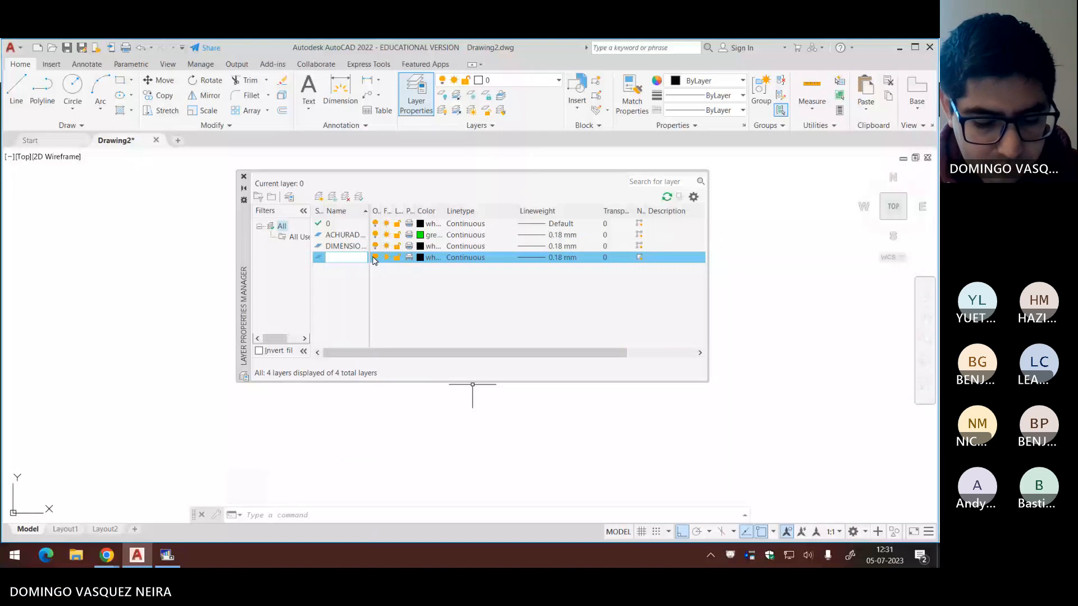
{"action": "type", "text": "C FINA"}
{"action": "key", "text": "Return"}
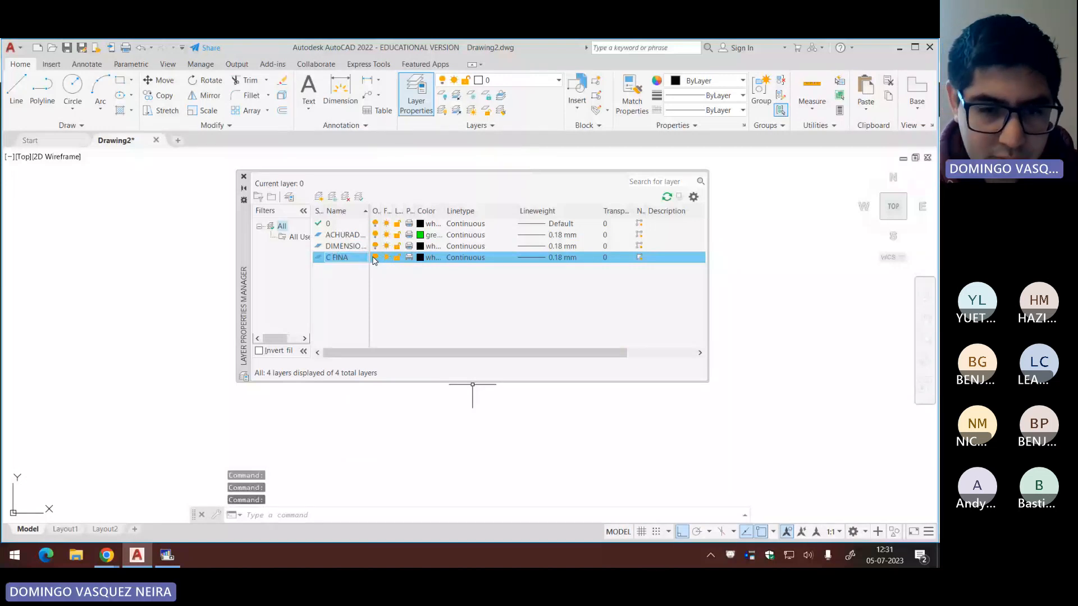
Step: Set the C FINA layer's colour to red
{"action": "left_click", "coordinate": [428, 261]}
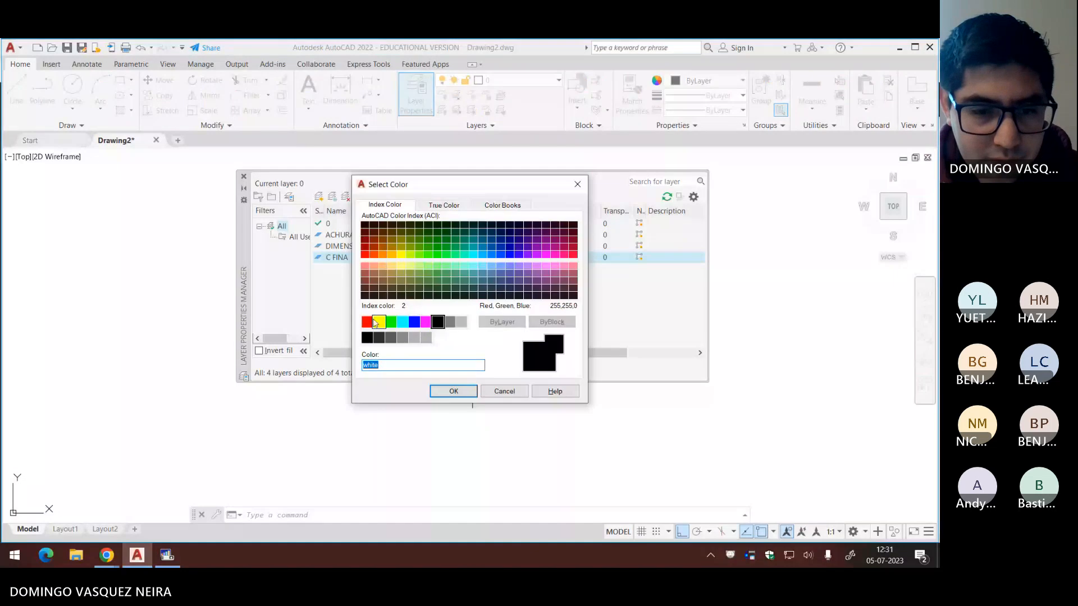
{"action": "left_click", "coordinate": [380, 323]}
{"action": "left_click", "coordinate": [367, 323]}
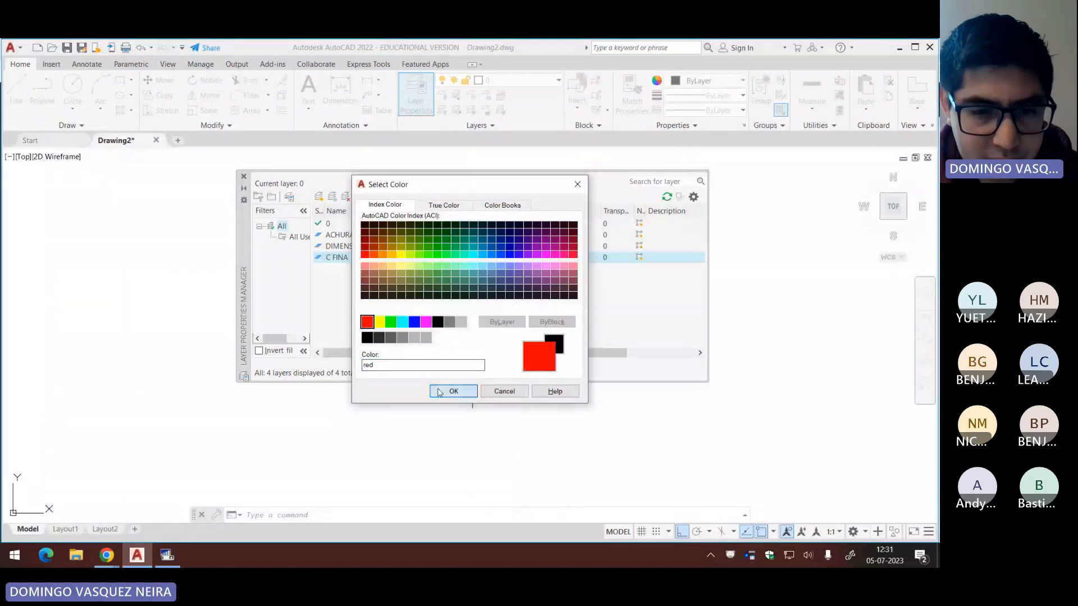
{"action": "left_click", "coordinate": [440, 392]}
Step: Create a layer named C GRUESA and check its required properties in the exam's layer table
{"action": "right_click", "coordinate": [352, 261]}
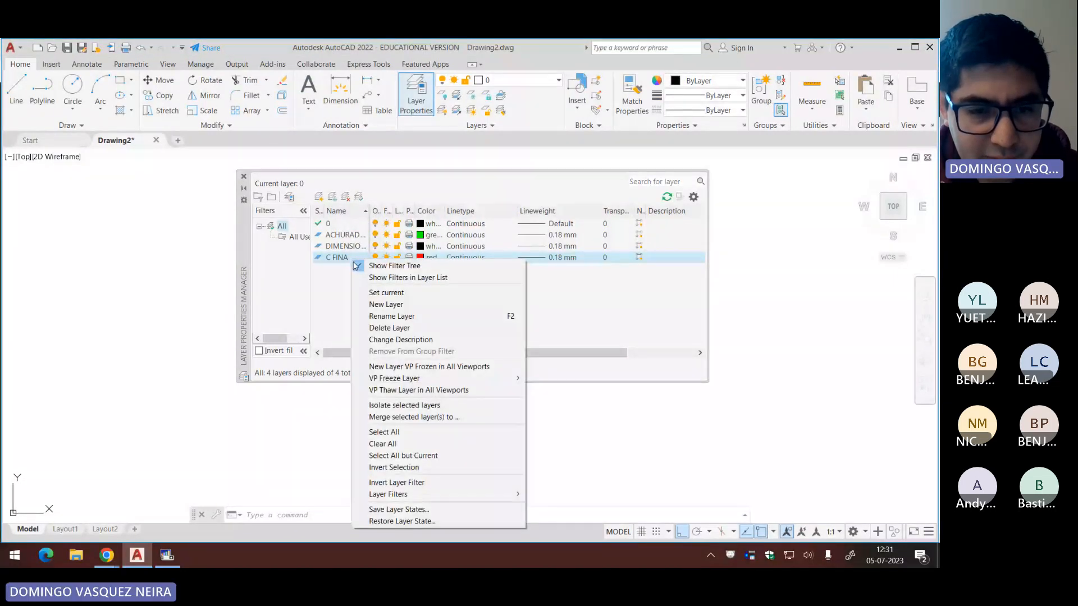
{"action": "left_click", "coordinate": [382, 304]}
{"action": "type", "text": "C"}
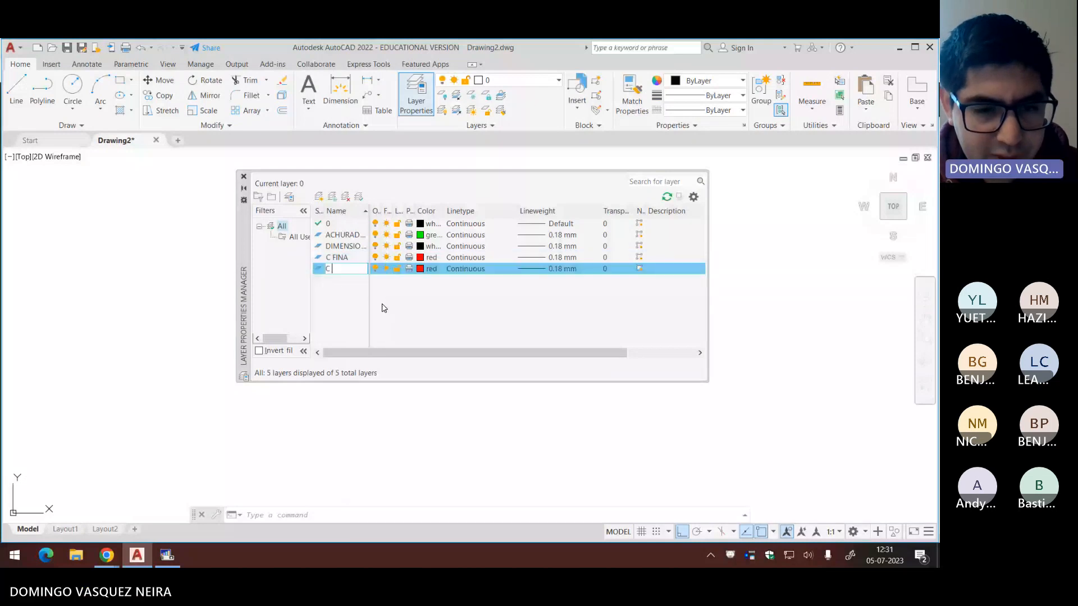
{"action": "type", "text": " GRUES"}
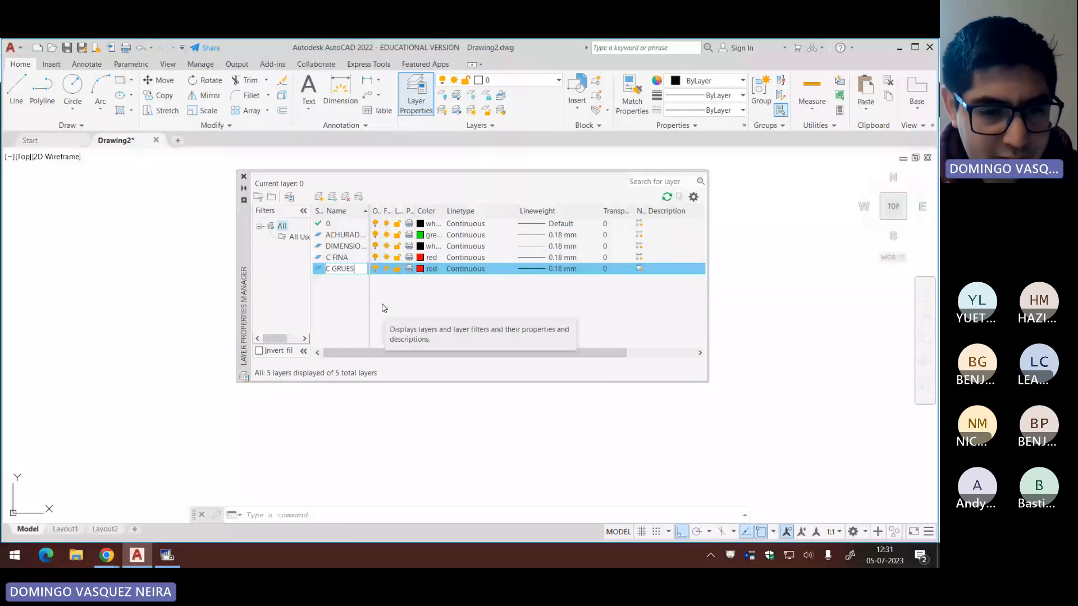
{"action": "key", "text": "alt+Tab"}
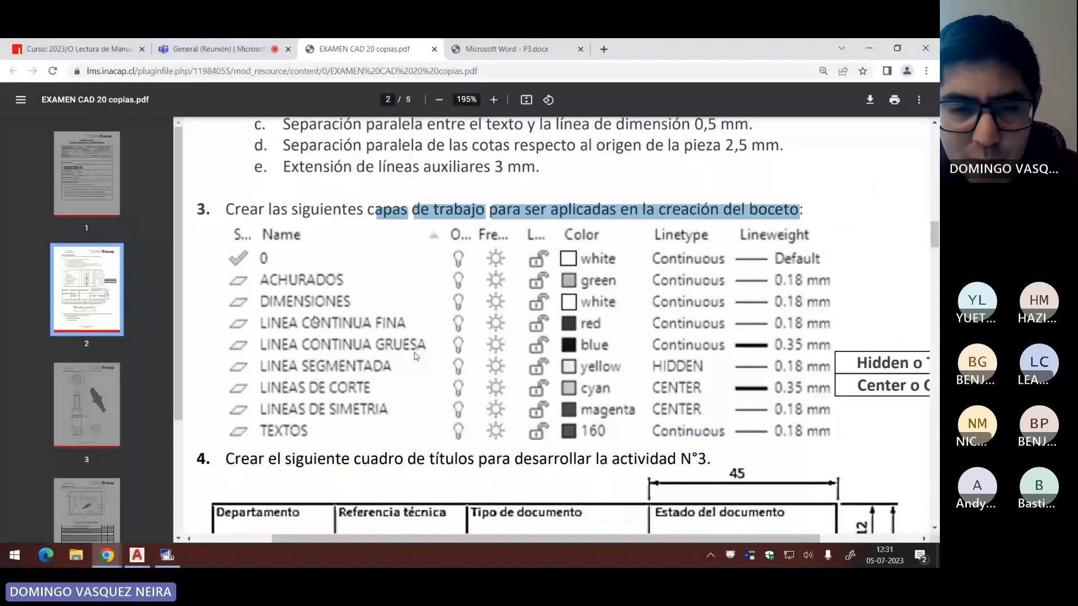
{"action": "key", "text": "alt+Tab"}
Step: Set the C GRUESA layer's colour to blue and its lineweight to 0.35 mm
{"action": "left_click", "coordinate": [431, 271]}
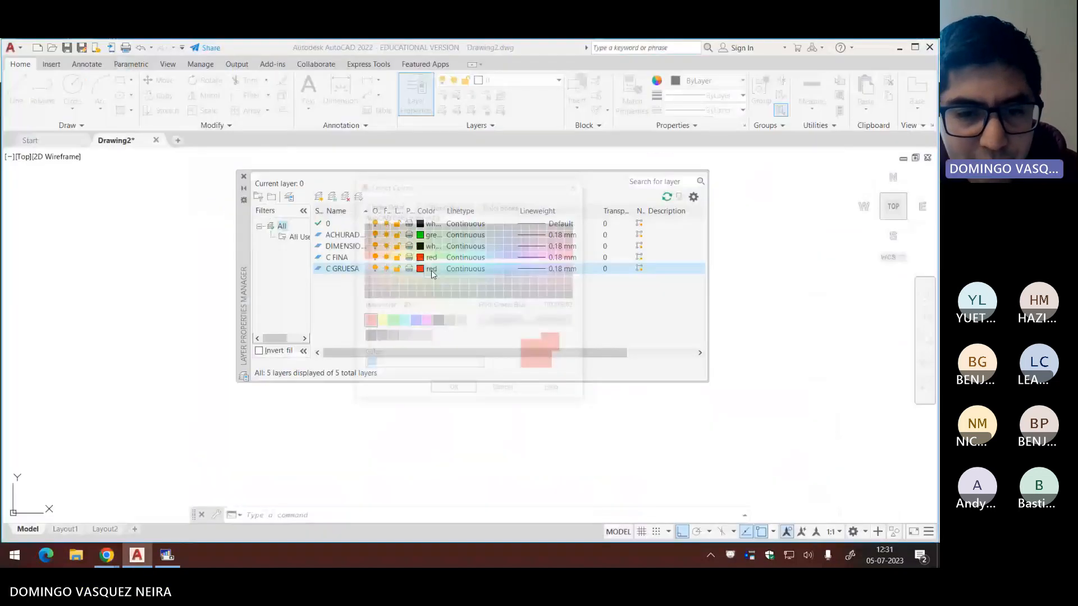
{"action": "left_click", "coordinate": [416, 320]}
{"action": "left_click", "coordinate": [464, 387]}
{"action": "left_click", "coordinate": [561, 268]}
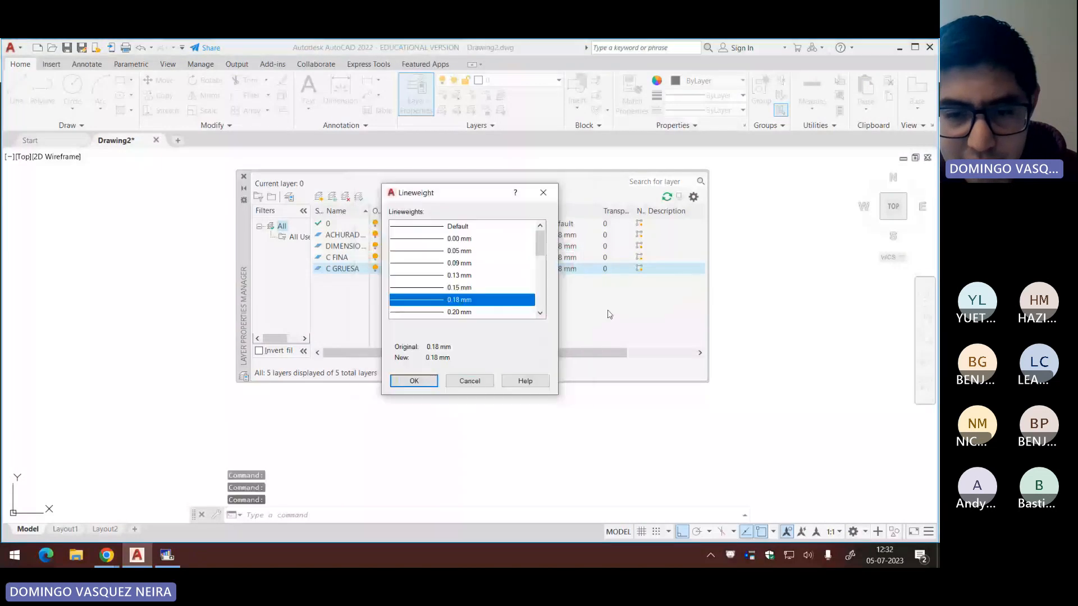
{"action": "scroll", "coordinate": [486, 312], "scroll_direction": "down", "scroll_amount": 3}
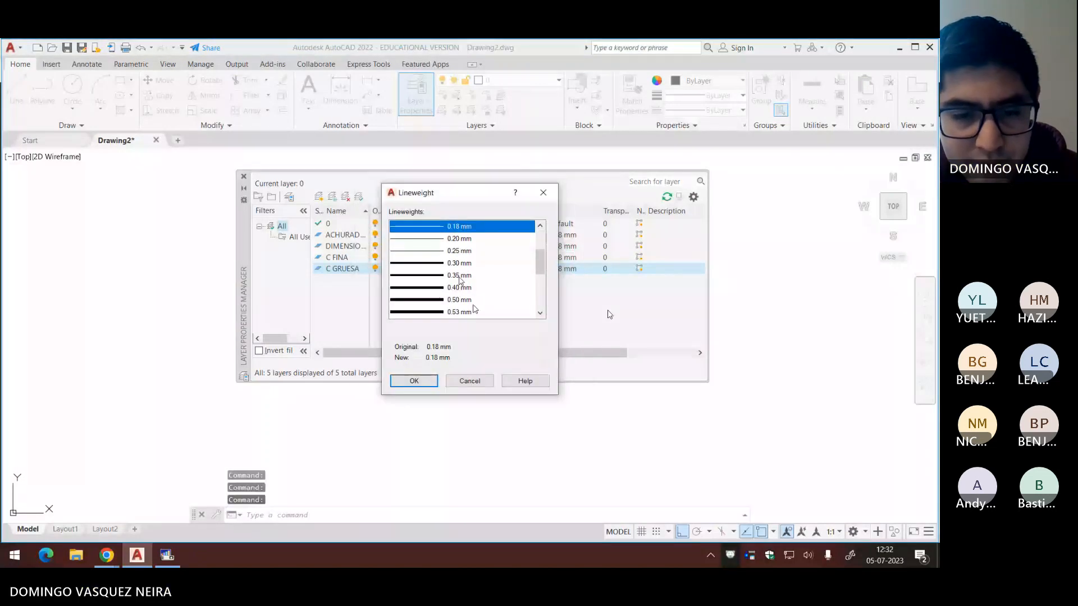
{"action": "left_click", "coordinate": [459, 275]}
{"action": "left_click", "coordinate": [415, 380]}
Step: Check the following entry in the exam's layer table and create a layer named L SEGMENTADA
{"action": "key", "text": "alt+Tab"}
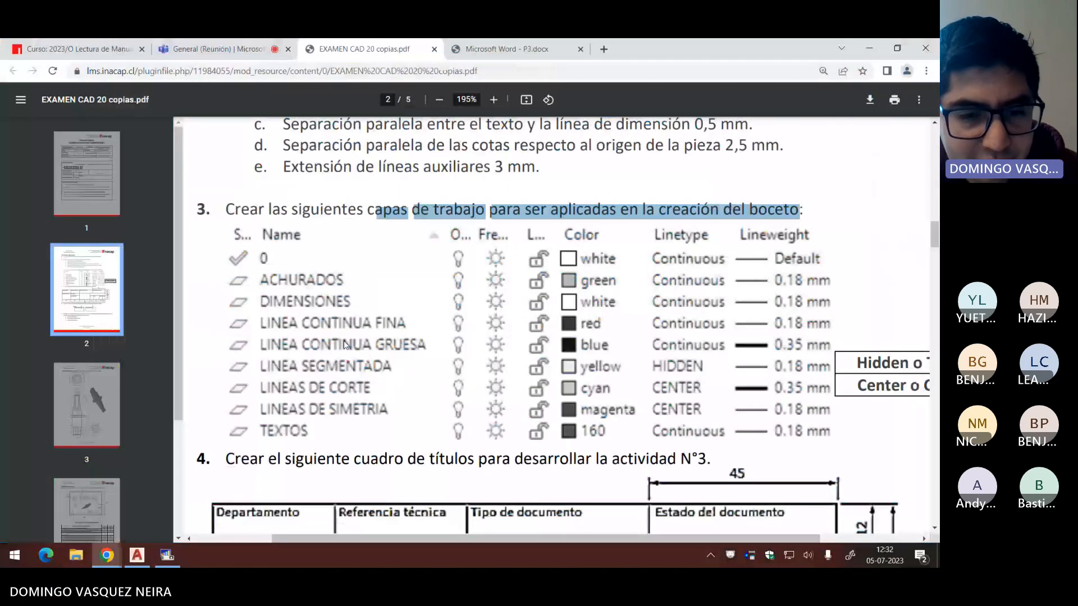
{"action": "key", "text": "alt+Tab"}
{"action": "right_click", "coordinate": [348, 274]}
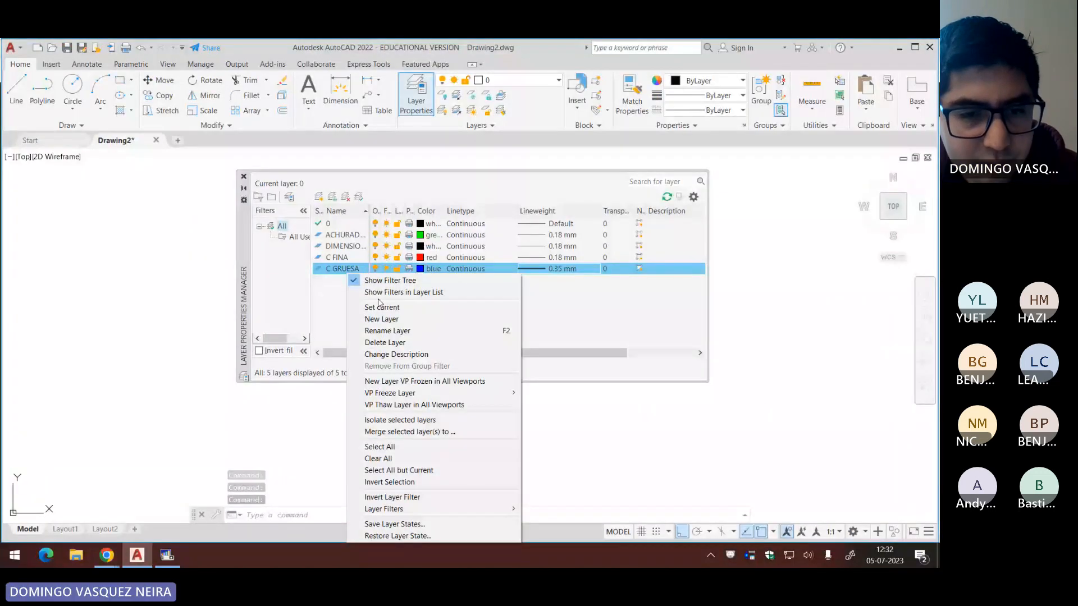
{"action": "left_click", "coordinate": [385, 319]}
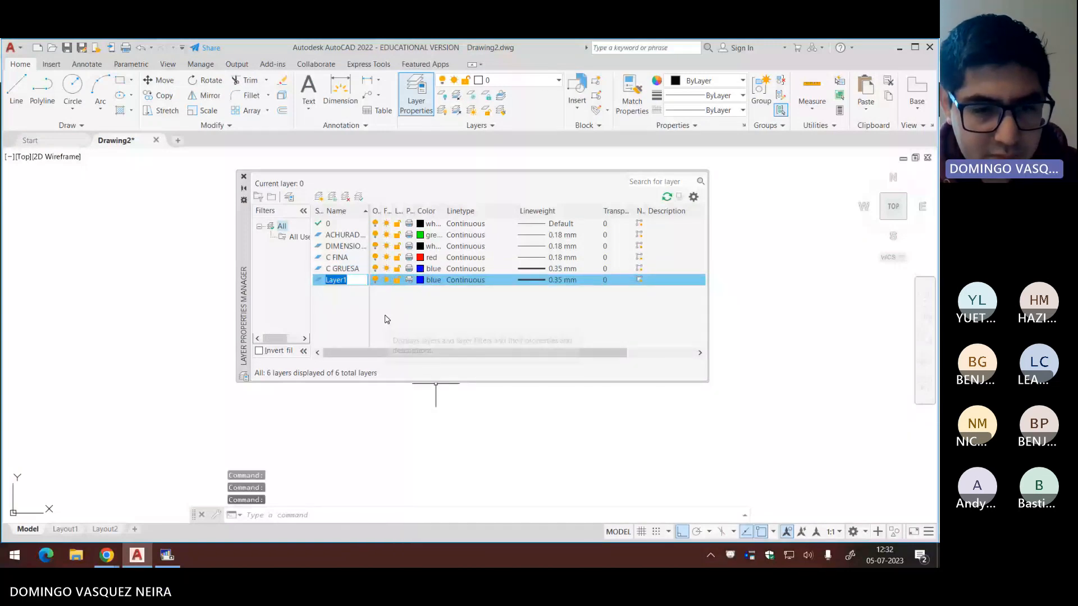
{"action": "type", "text": "SEGMENTADO"}
{"action": "key", "text": "Return"}
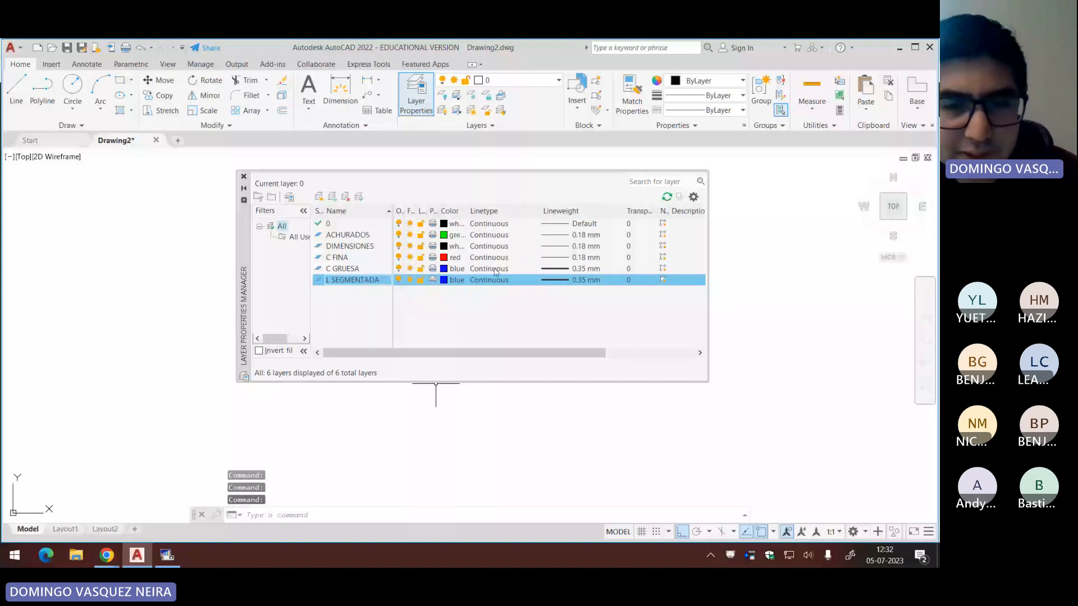
Step: Consult the exam's layer table and set the L SEGMENTADA layer's colour to yellow and lineweight to 0.18 mm
{"action": "key", "text": "alt+Tab"}
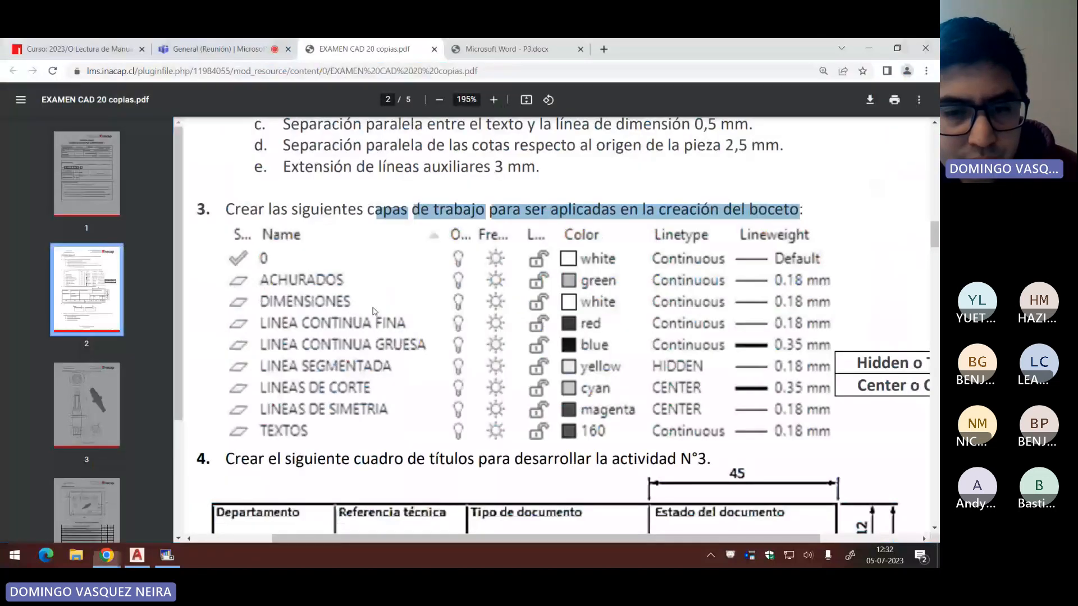
{"action": "key", "text": "alt+Tab"}
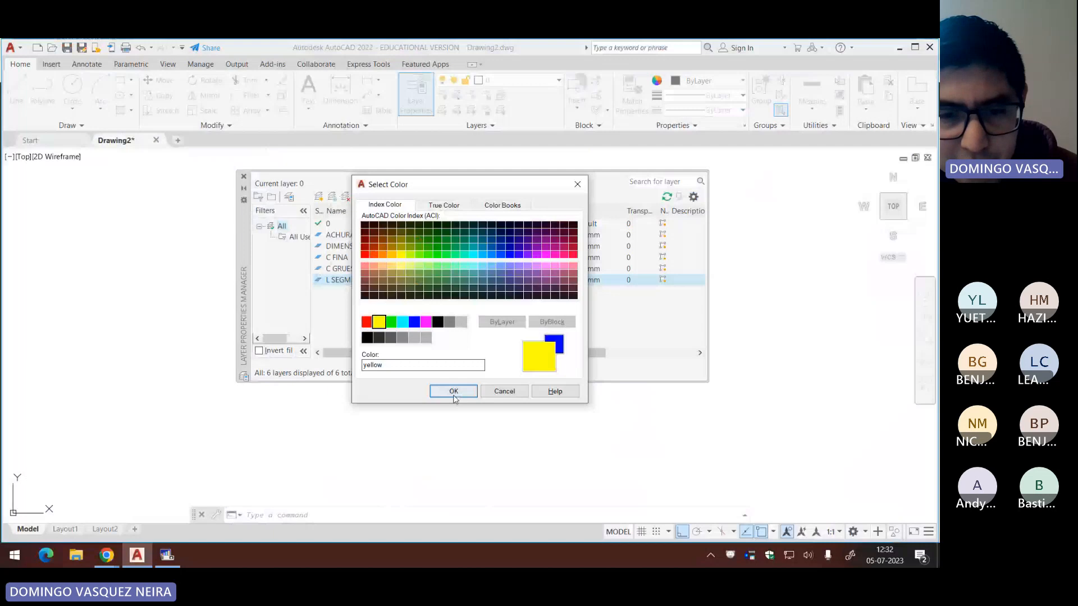
{"action": "left_click", "coordinate": [454, 395]}
{"action": "left_click", "coordinate": [584, 280]}
{"action": "left_click", "coordinate": [461, 264]}
{"action": "left_click", "coordinate": [431, 382]}
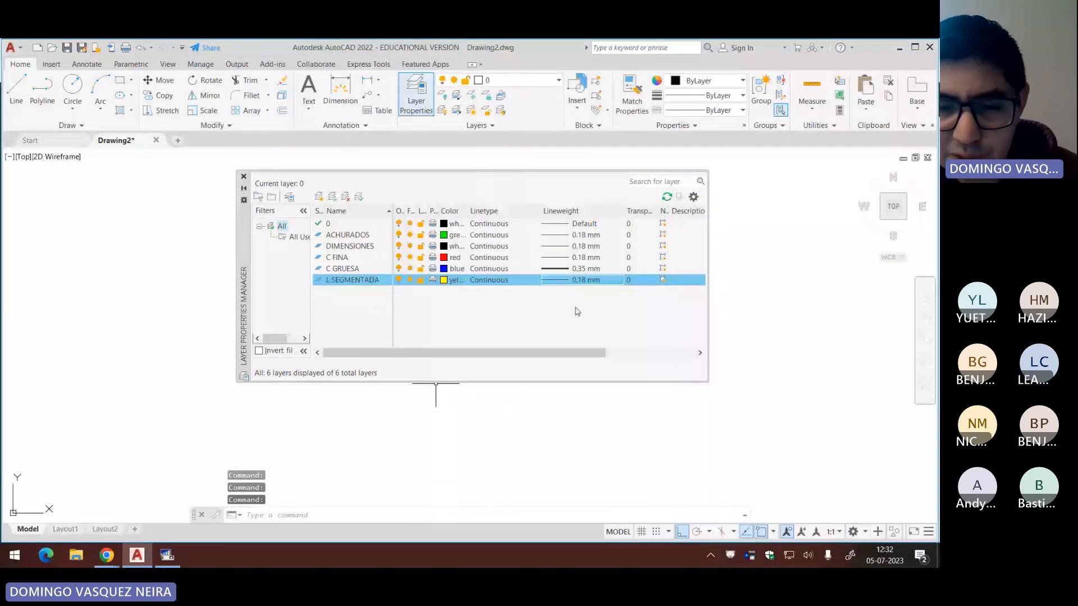
Step: Check the linetype required by the exam and open the list of loadable linetypes for the L SEGMENTADA layer
{"action": "key", "text": "alt+Tab"}
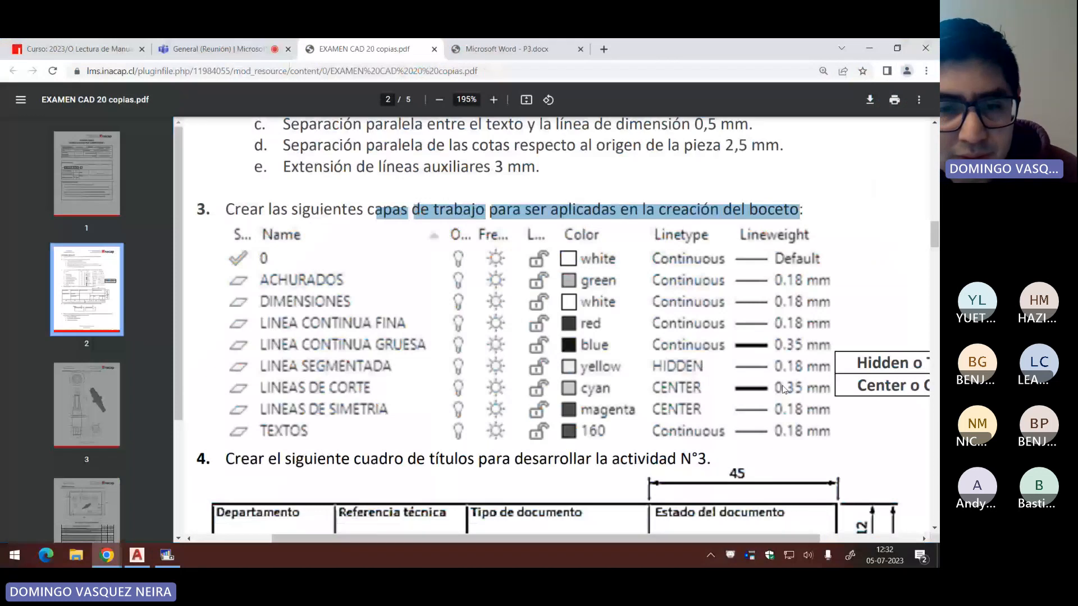
{"action": "key", "text": "alt+Tab"}
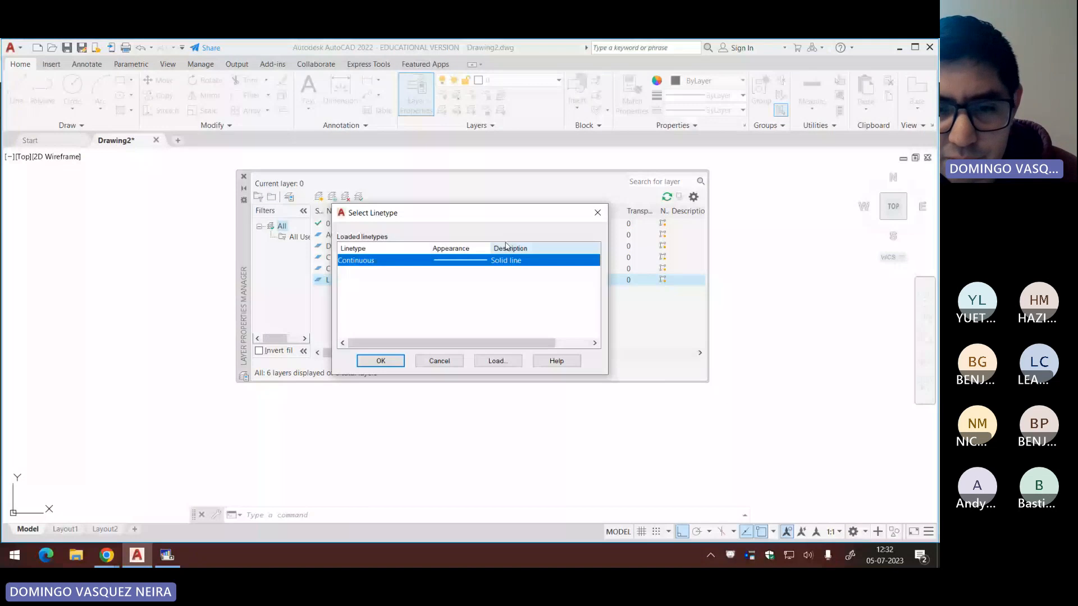
{"action": "left_click_drag", "start_coordinate": [472, 215], "coordinate": [496, 313]}
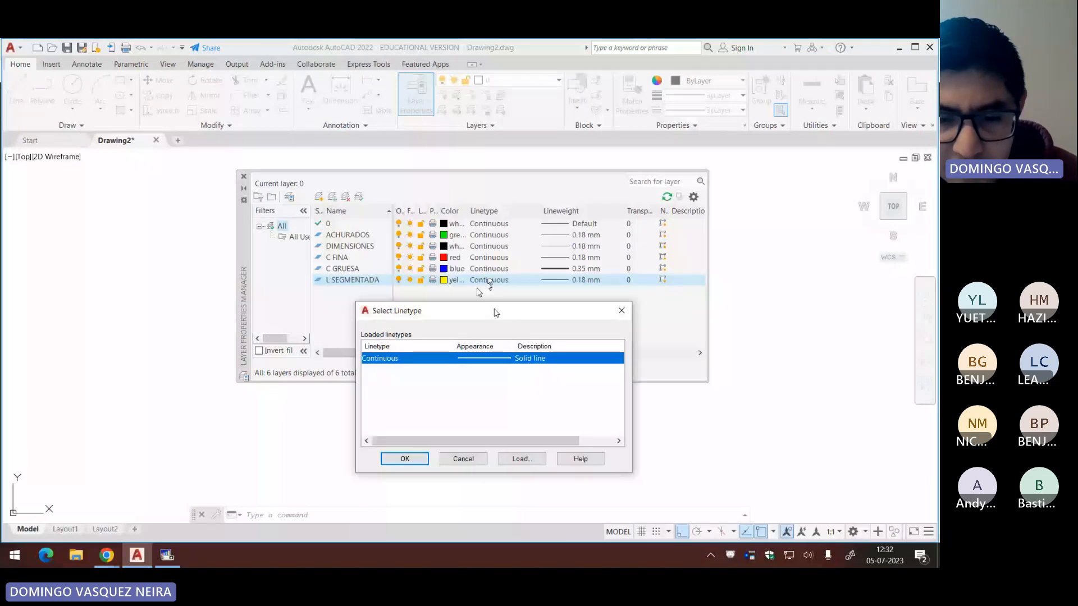
{"action": "left_click", "coordinate": [522, 460]}
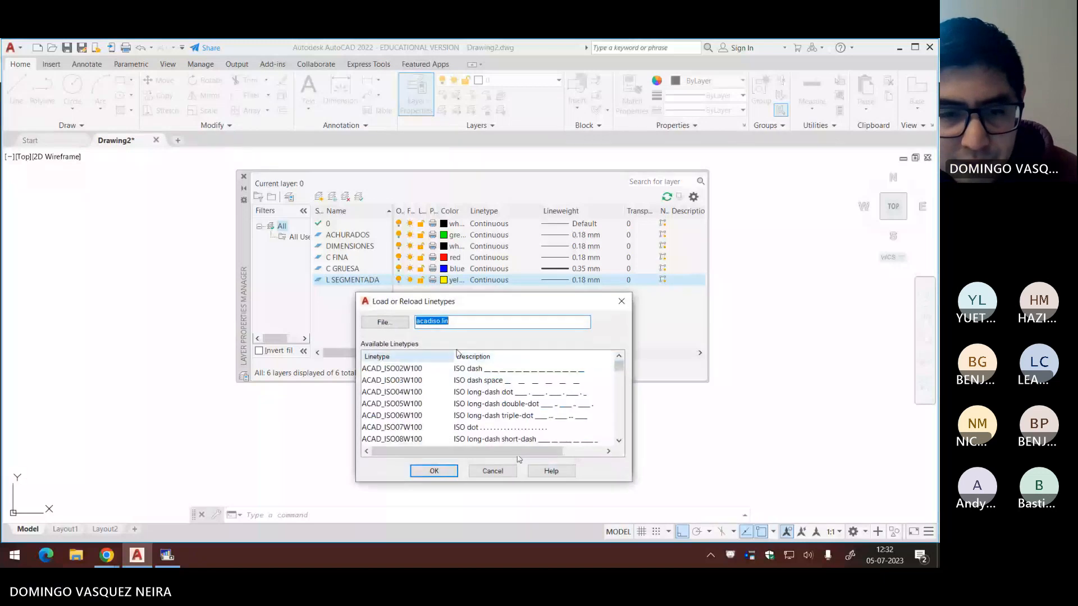
{"action": "left_click", "coordinate": [479, 380]}
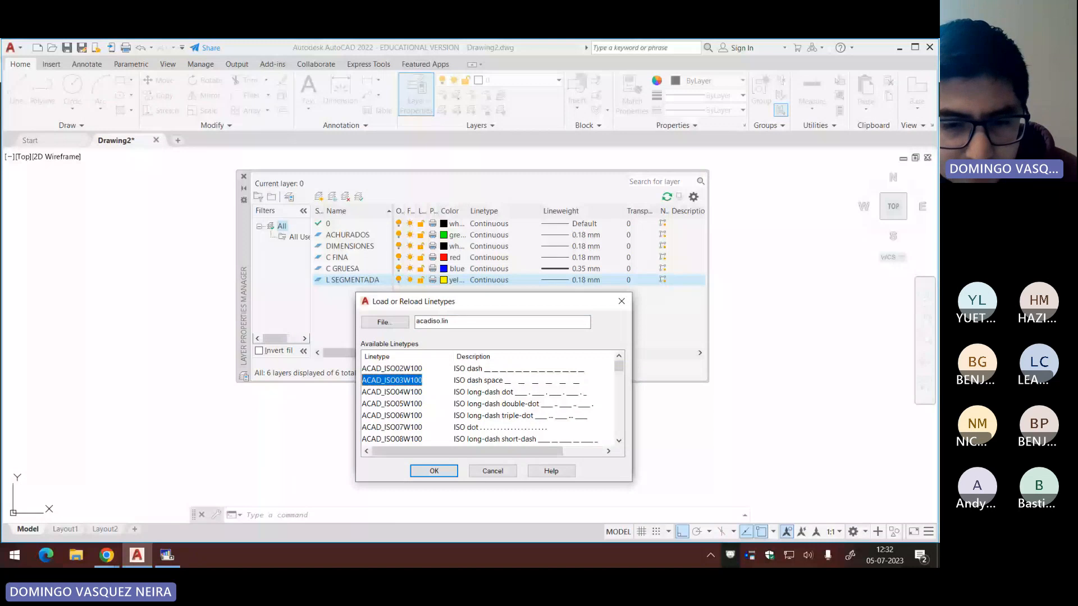
{"action": "scroll", "coordinate": [519, 459], "scroll_direction": "down", "scroll_amount": 2}
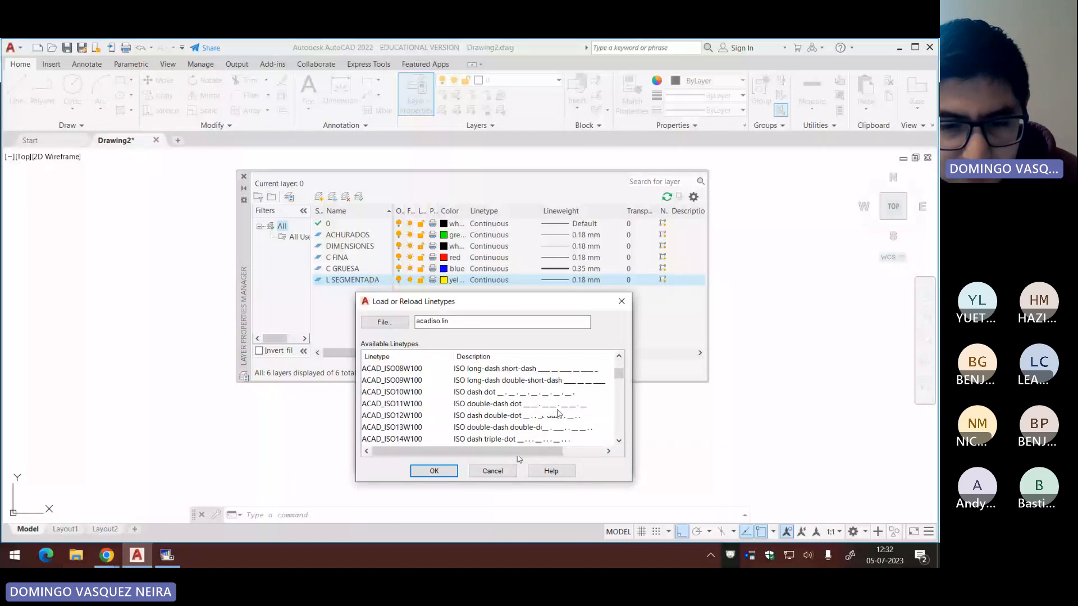
{"action": "scroll", "coordinate": [557, 414], "scroll_direction": "down", "scroll_amount": 1}
{"action": "left_click_drag", "start_coordinate": [462, 321], "coordinate": [403, 320]}
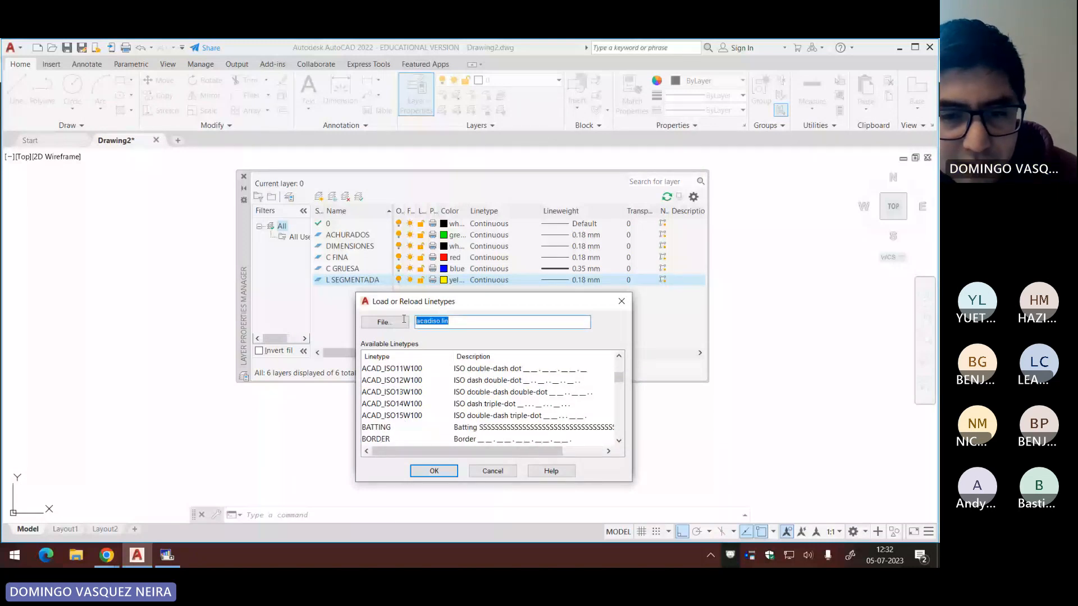
Step: Recheck the linetype required by the exam and select HIDDEN among the loadable linetypes
{"action": "key", "text": "alt+Tab"}
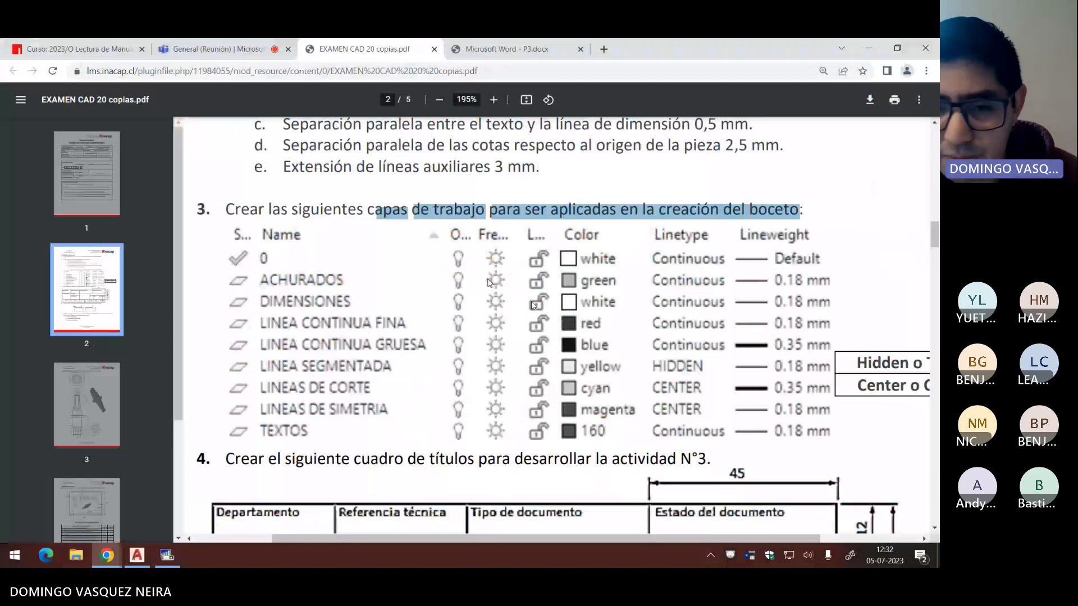
{"action": "key", "text": "alt+Tab"}
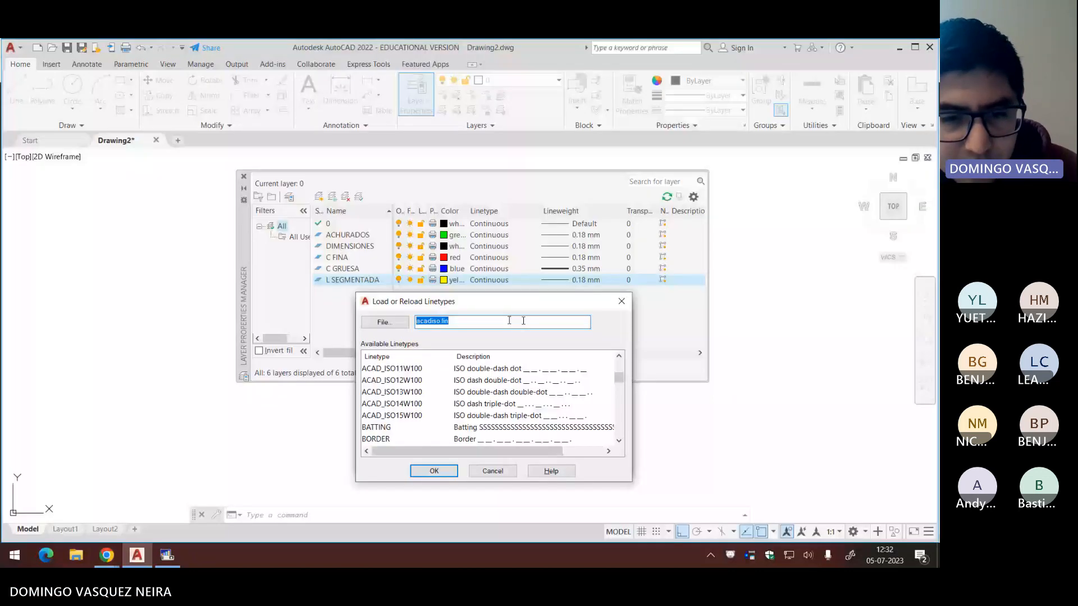
{"action": "type", "text": "H"}
{"action": "left_click", "coordinate": [396, 381]}
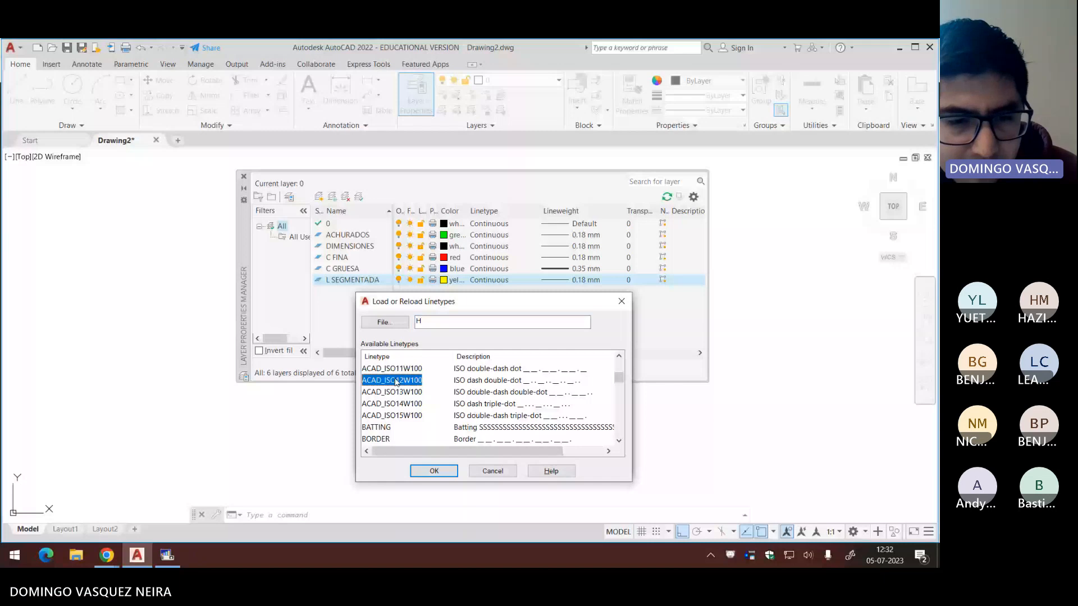
{"action": "scroll", "coordinate": [388, 377], "scroll_direction": "down", "scroll_amount": 9}
{"action": "left_click", "coordinate": [375, 369]}
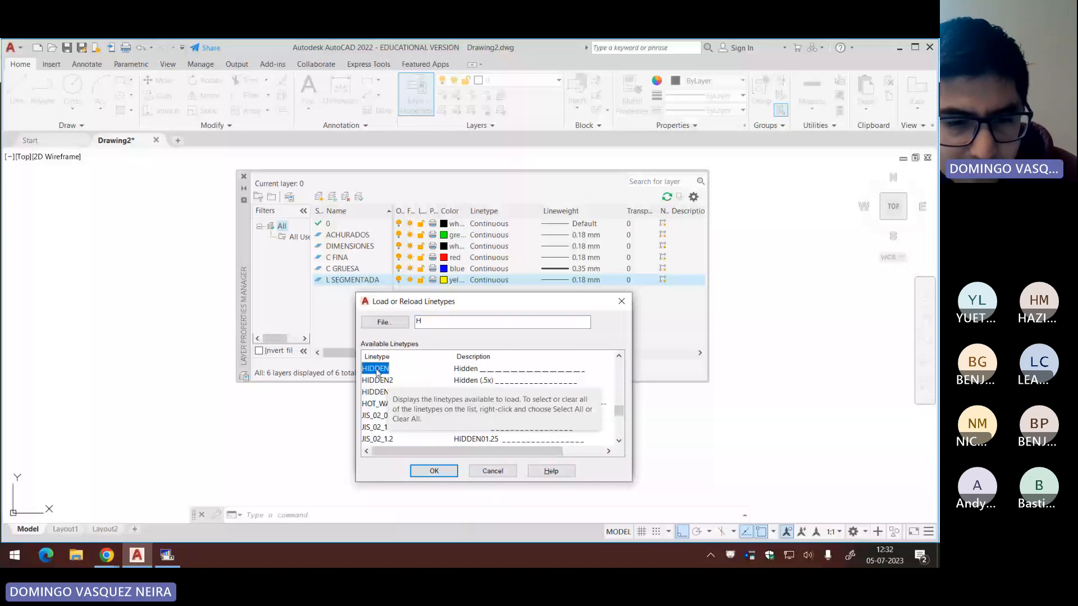
Step: Compare the HIDDEN variants, load the HIDDEN linetype and assign it to the L SEGMENTADA layer
{"action": "left_click", "coordinate": [385, 381]}
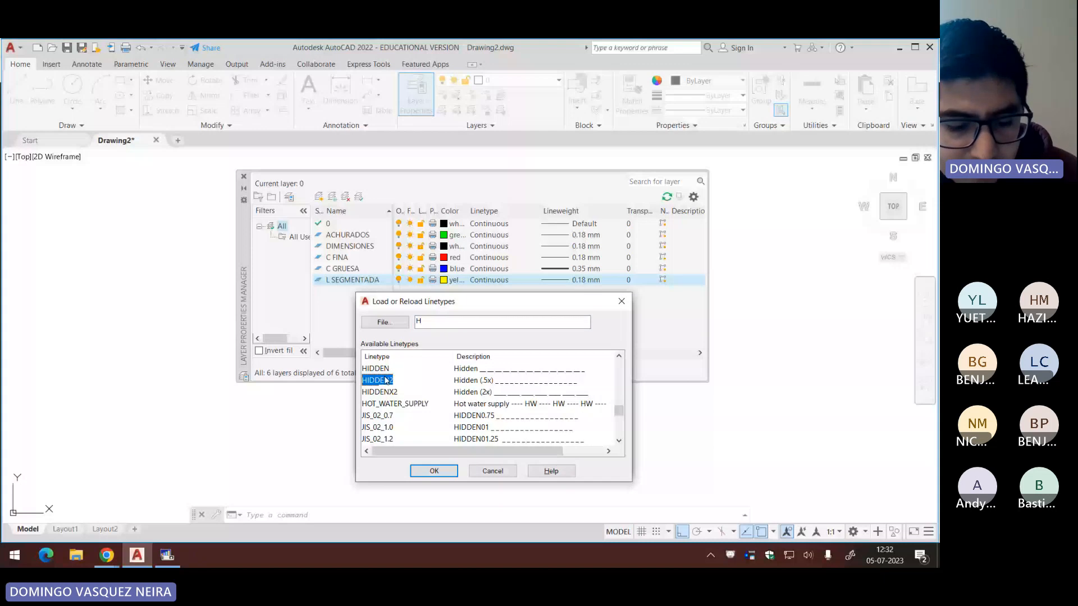
{"action": "key", "text": "a"}
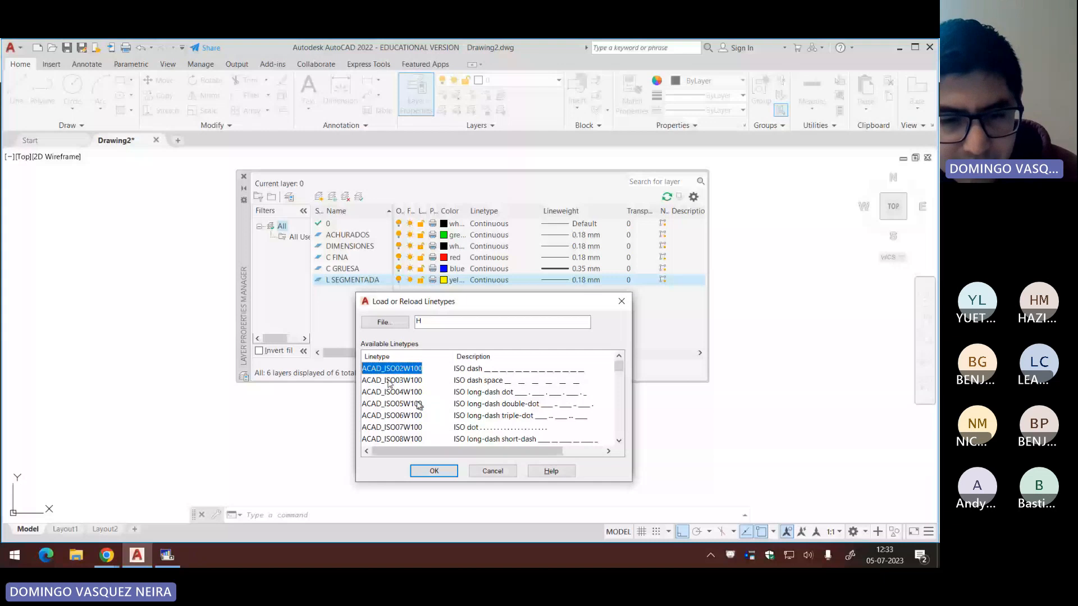
{"action": "key", "text": "h"}
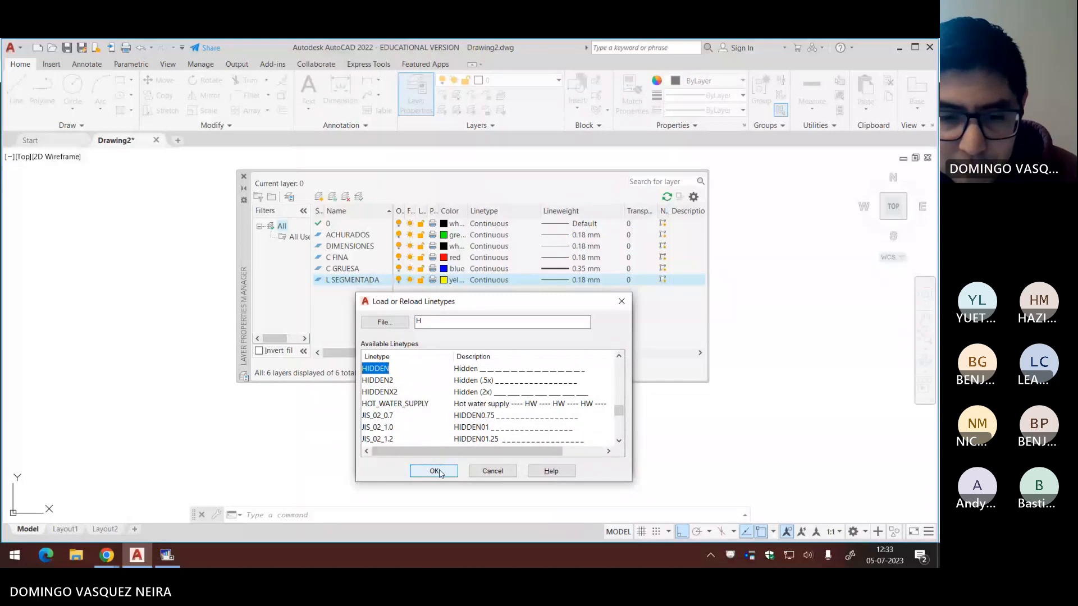
{"action": "scroll", "coordinate": [402, 427], "scroll_direction": "down", "scroll_amount": 1}
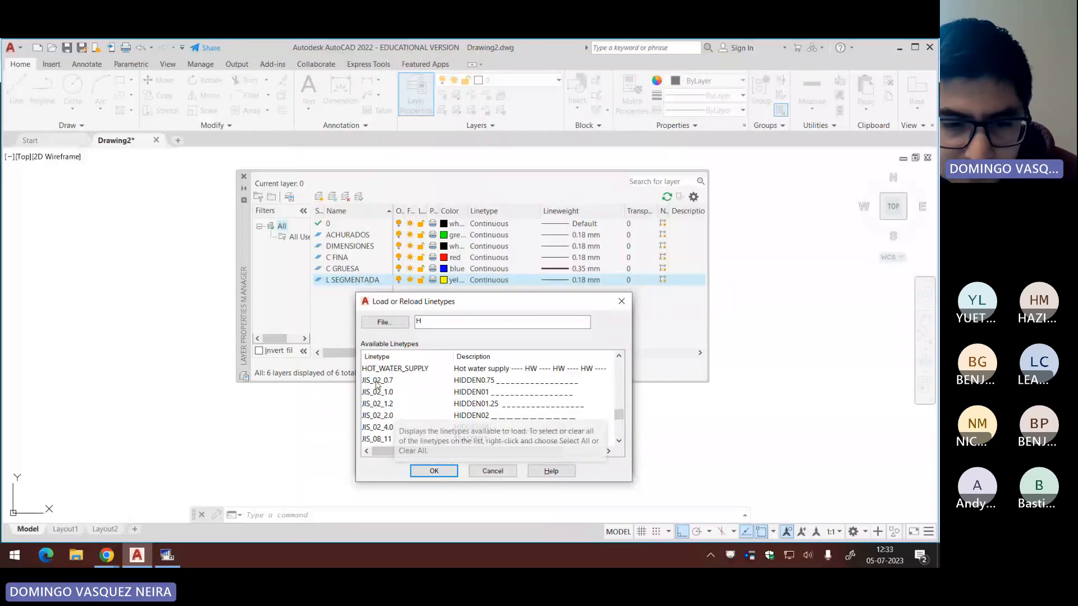
{"action": "left_click", "coordinate": [473, 382]}
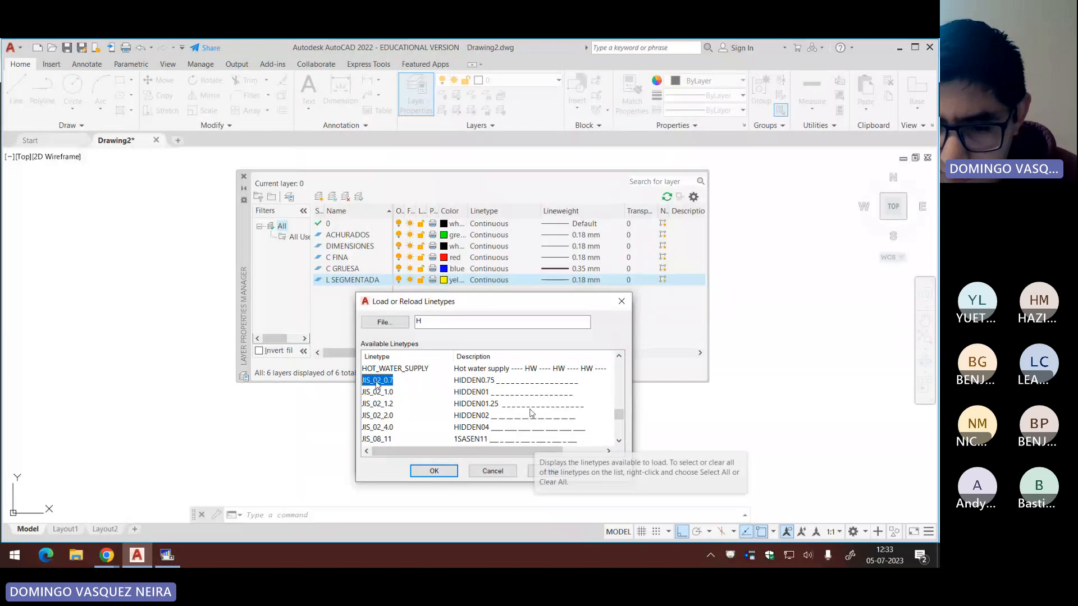
{"action": "scroll", "coordinate": [455, 407], "scroll_direction": "up", "scroll_amount": 1}
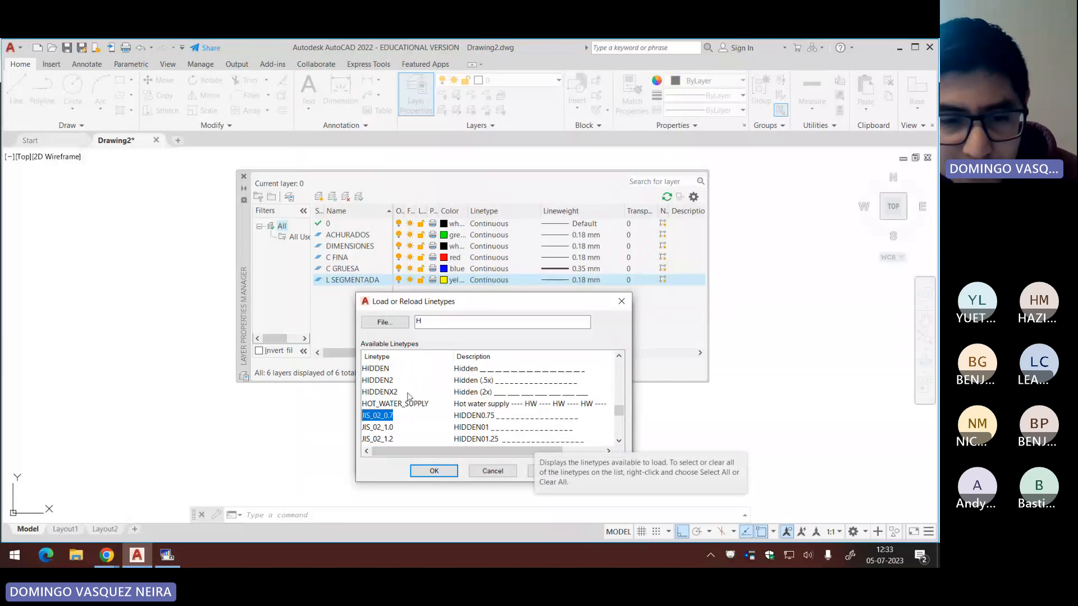
{"action": "left_click", "coordinate": [386, 369]}
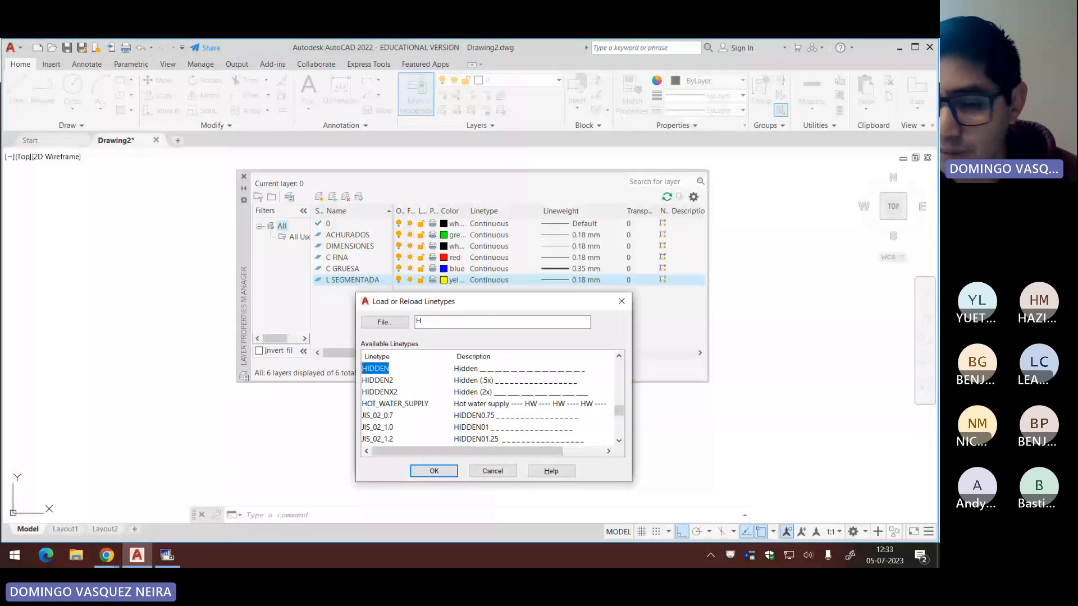
{"action": "left_click", "coordinate": [431, 472]}
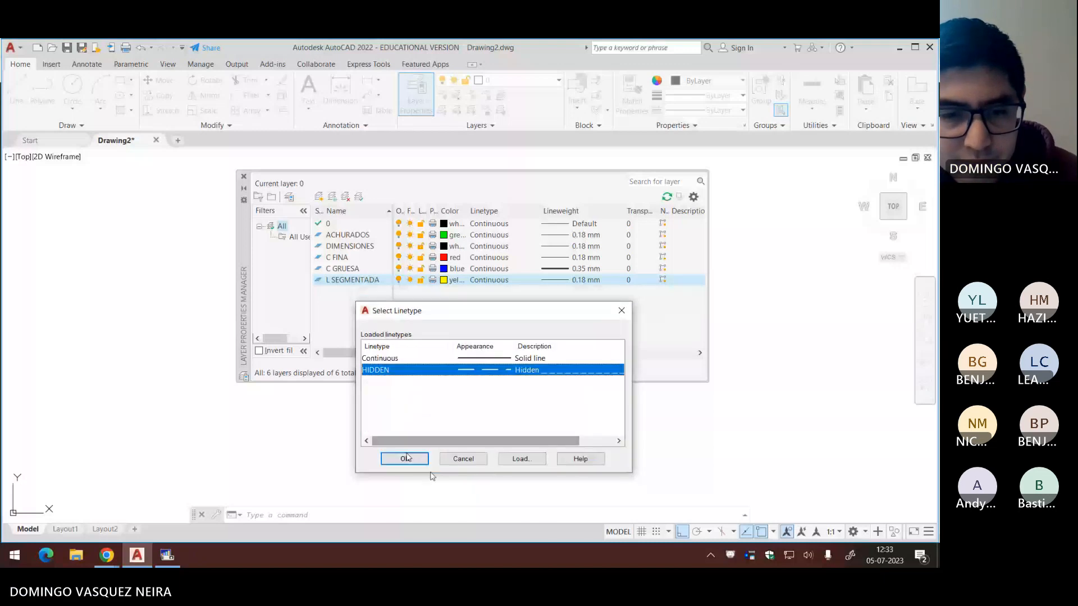
{"action": "left_click", "coordinate": [405, 459]}
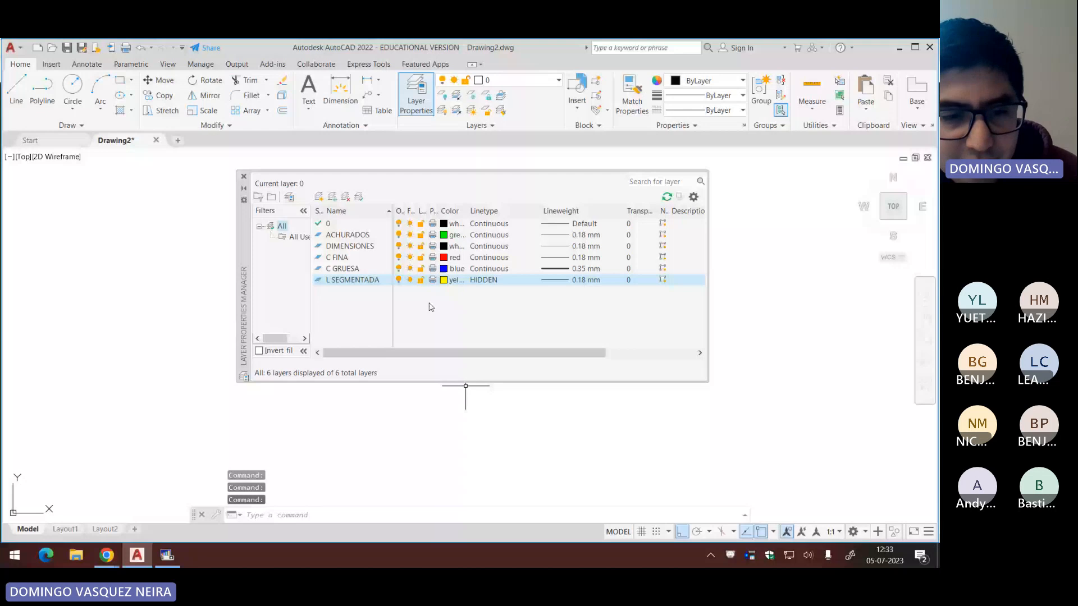
Step: Check the cutting-line entry in the exam's layer table and create a layer named CORTE
{"action": "key", "text": "alt+Tab"}
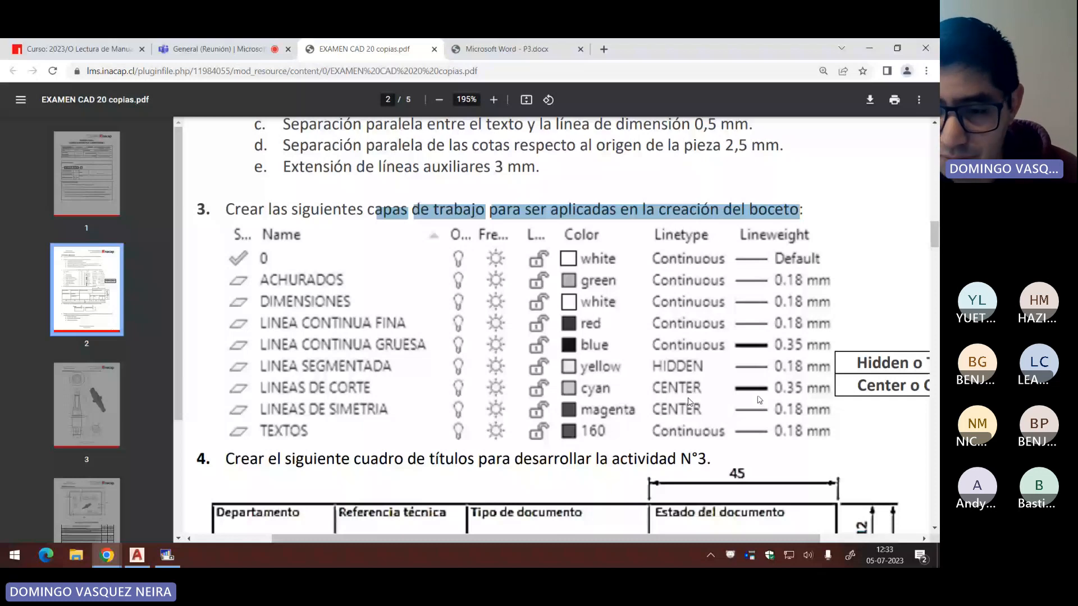
{"action": "key", "text": "alt+Tab"}
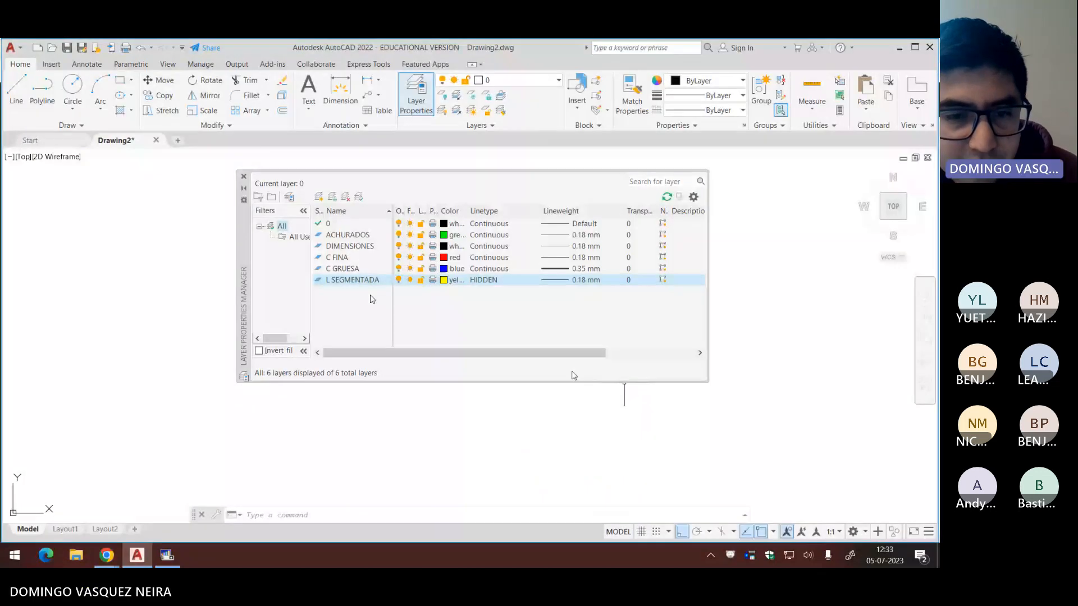
{"action": "key", "text": "alt+n"}
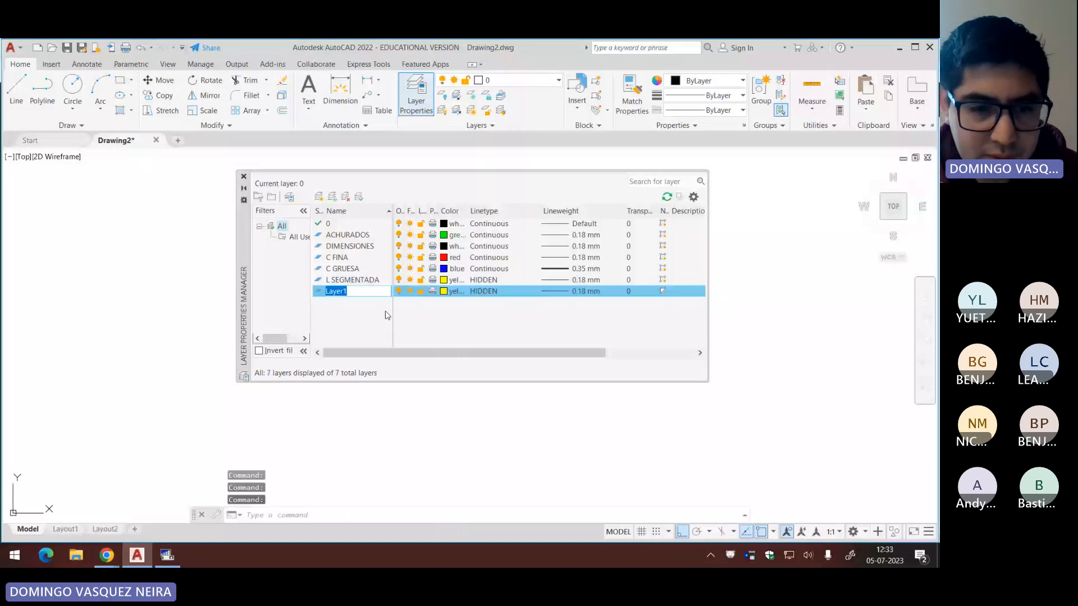
{"action": "type", "text": "CORTE"}
{"action": "key", "text": "Return"}
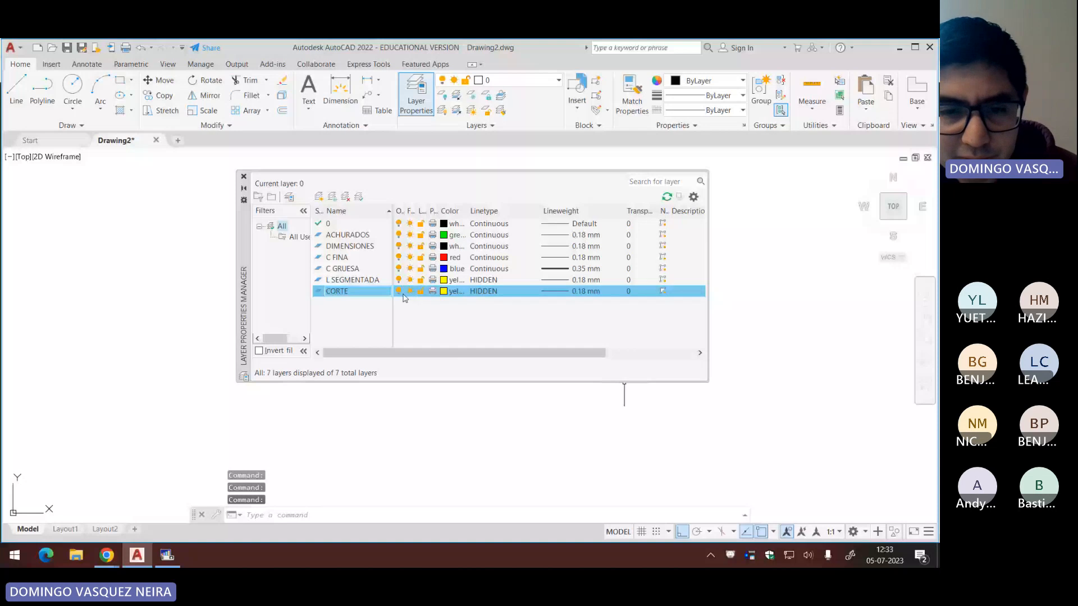
Step: Consult the exam's layer table, set the CORTE layer's colour to cyan and its linetype to CENTER
{"action": "key", "text": "alt+Tab"}
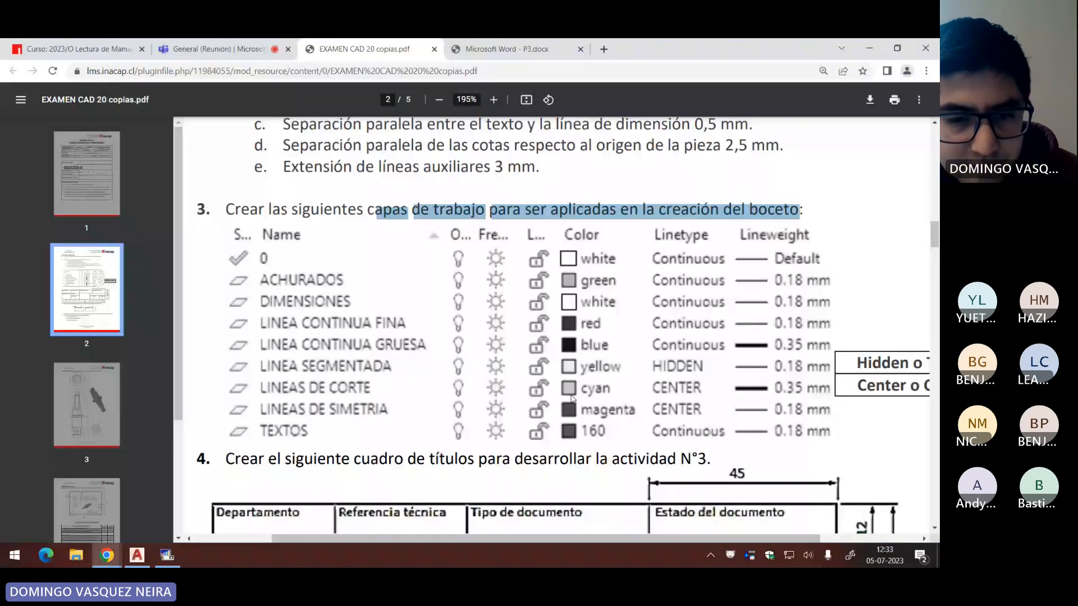
{"action": "left_click", "coordinate": [460, 390]}
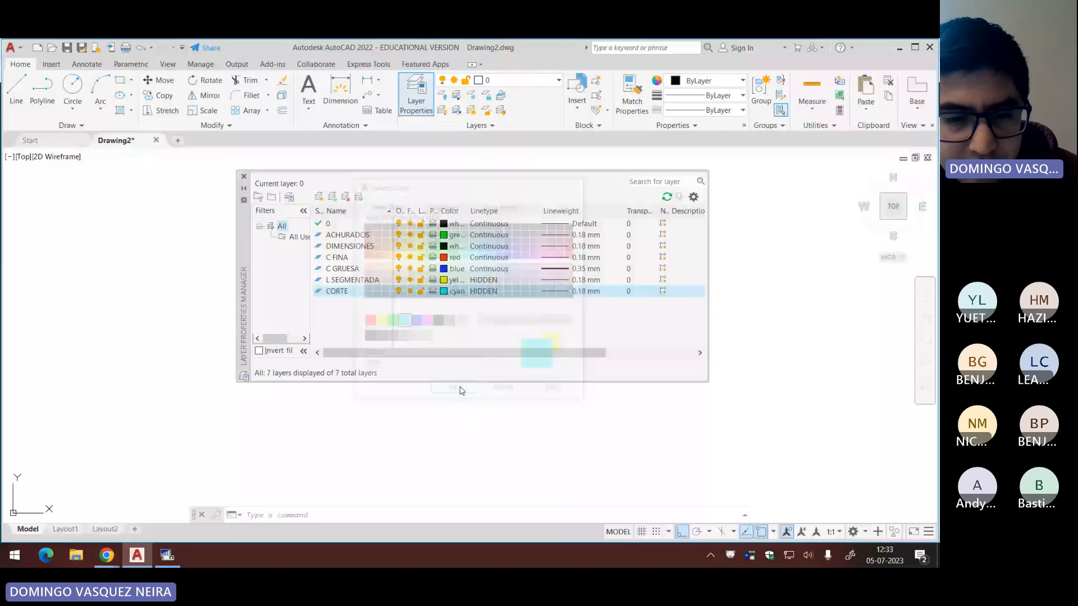
{"action": "key", "text": "alt+Tab"}
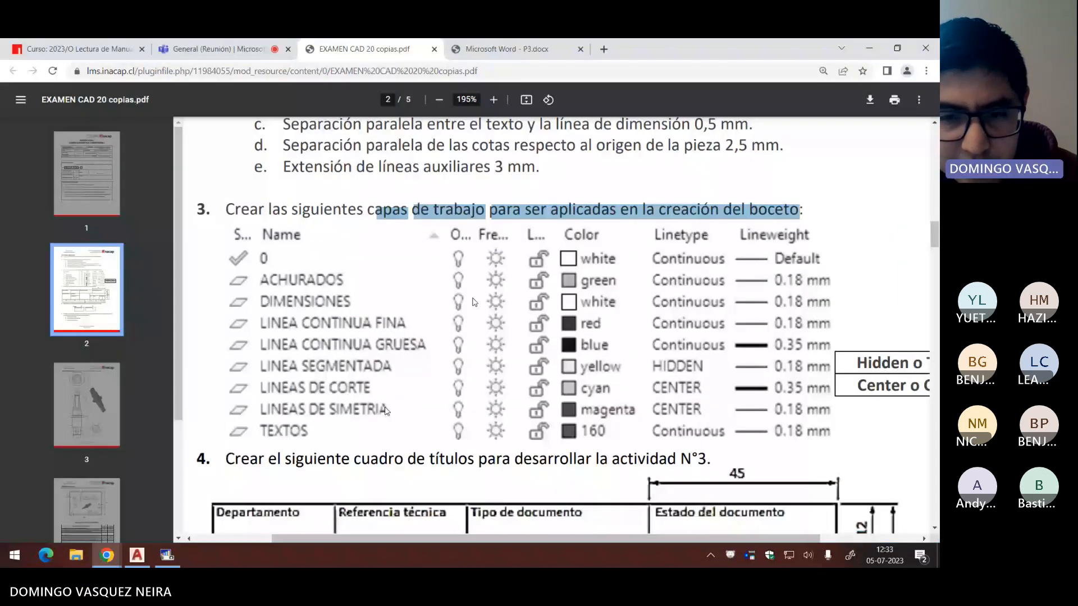
{"action": "key", "text": "alt+Tab"}
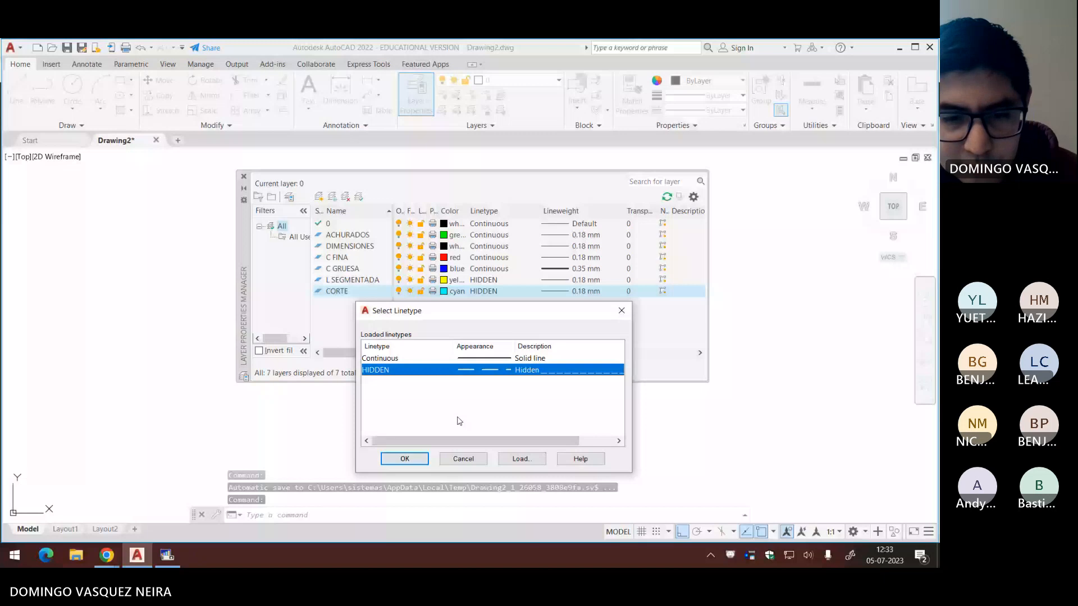
{"action": "left_click", "coordinate": [523, 460]}
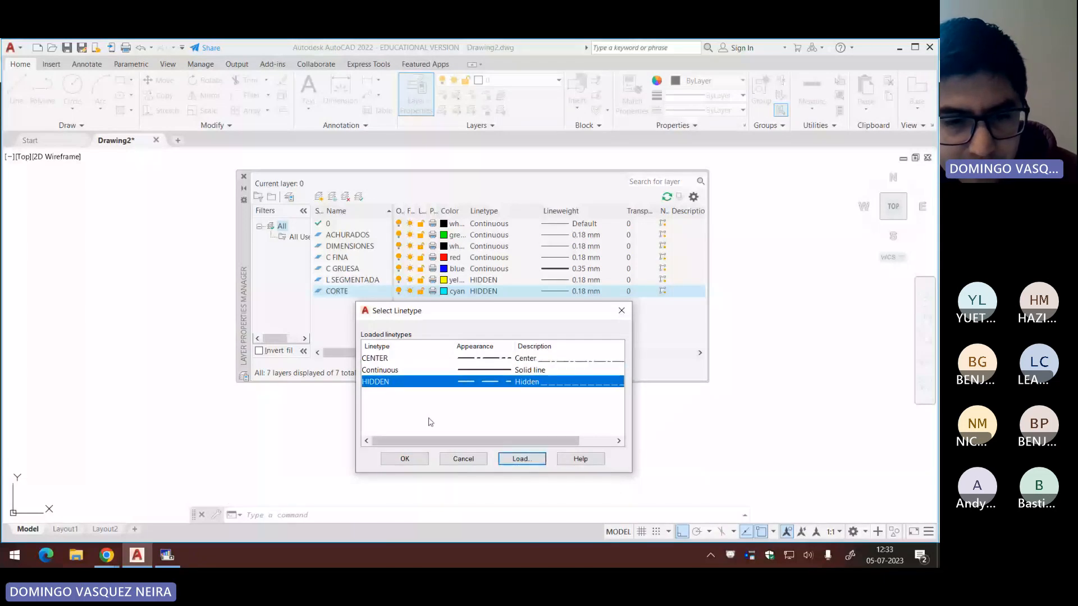
{"action": "left_click", "coordinate": [385, 359]}
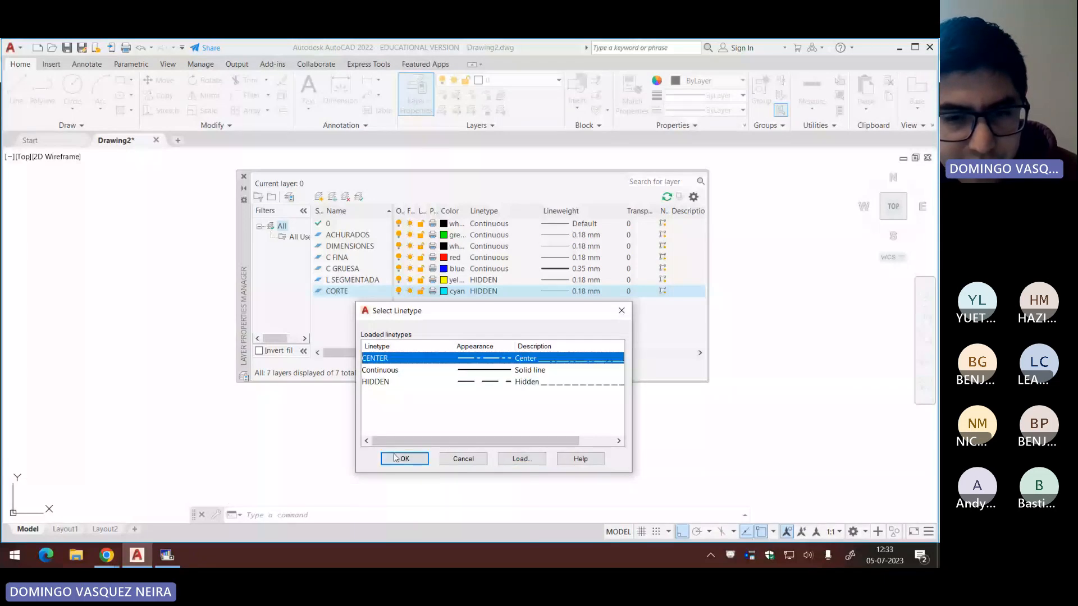
{"action": "left_click", "coordinate": [401, 459]}
Step: Set the CORTE layer's lineweight to 0.35 mm
{"action": "left_click", "coordinate": [584, 291]}
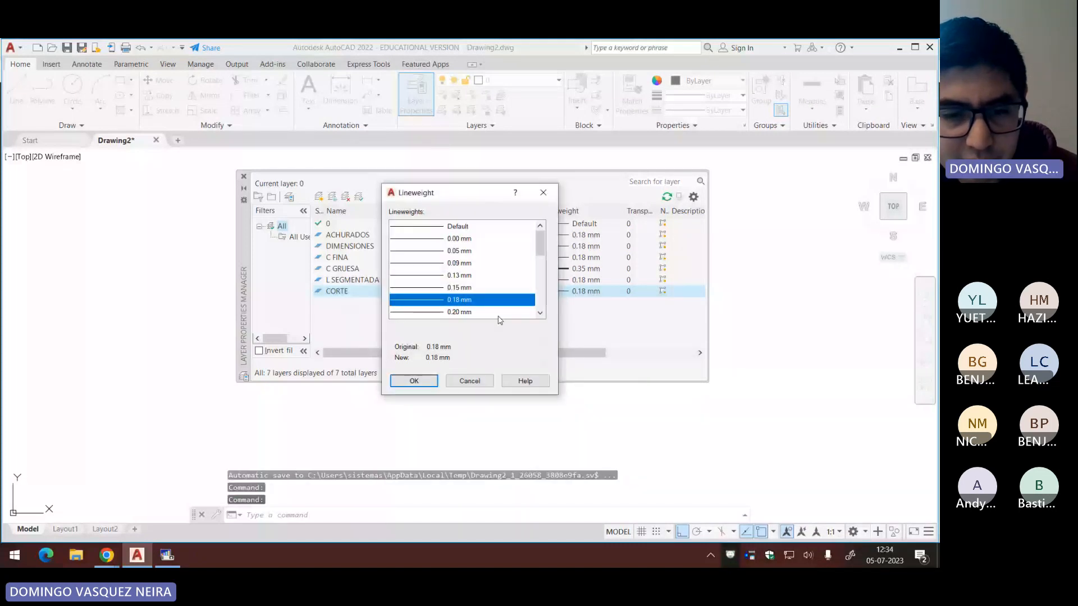
{"action": "scroll", "coordinate": [499, 312], "scroll_direction": "down", "scroll_amount": 1}
{"action": "left_click", "coordinate": [477, 312]}
{"action": "left_click", "coordinate": [414, 381]}
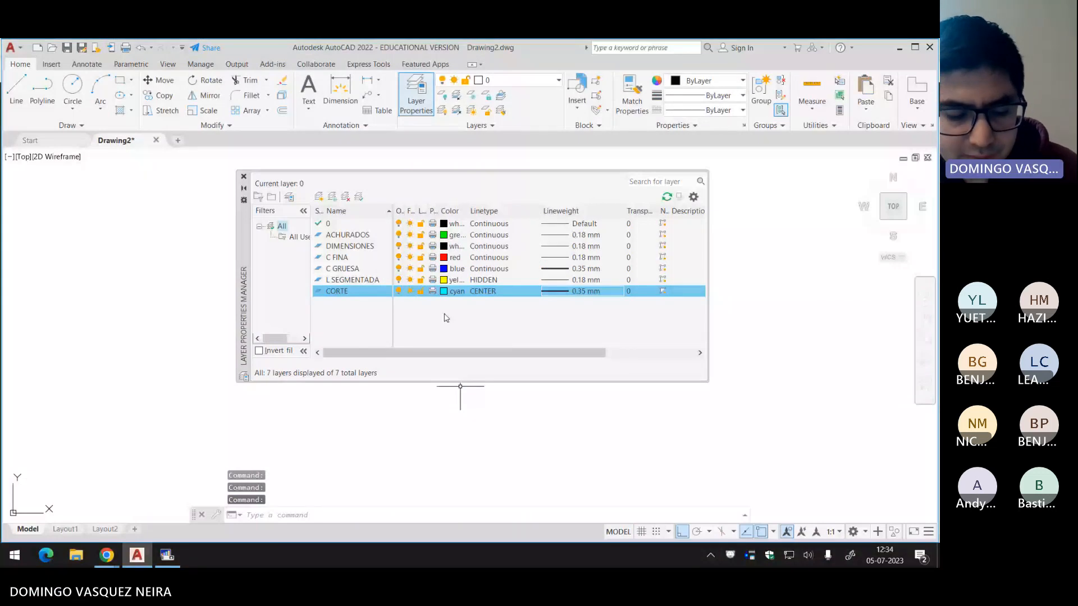
Step: Create a layer named SIMETRIA based on the CORTE layer's properties
{"action": "key", "text": "alt+n"}
{"action": "type", "text": "SIE"}
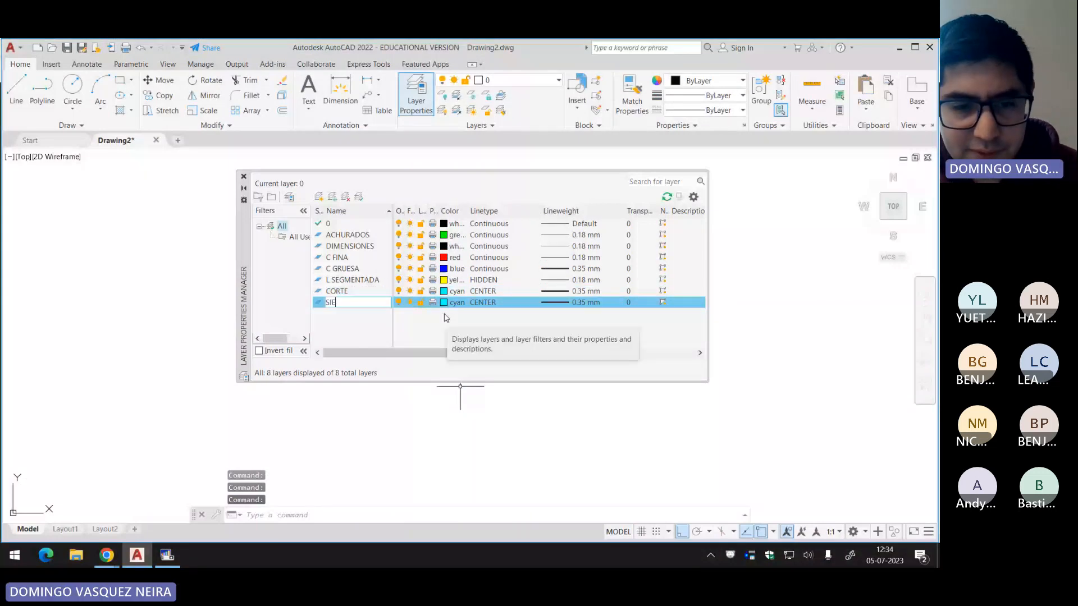
{"action": "type", "text": "MTRE"}
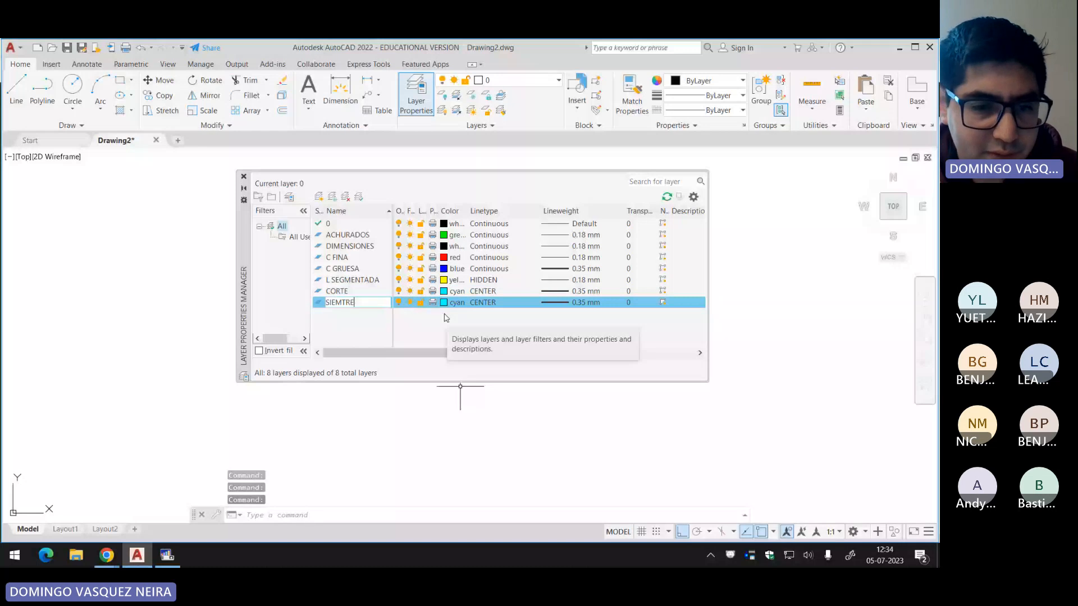
{"action": "key", "text": "BackSpace"}
{"action": "key", "text": "BackSpace"}
{"action": "key", "text": "BackSpace"}
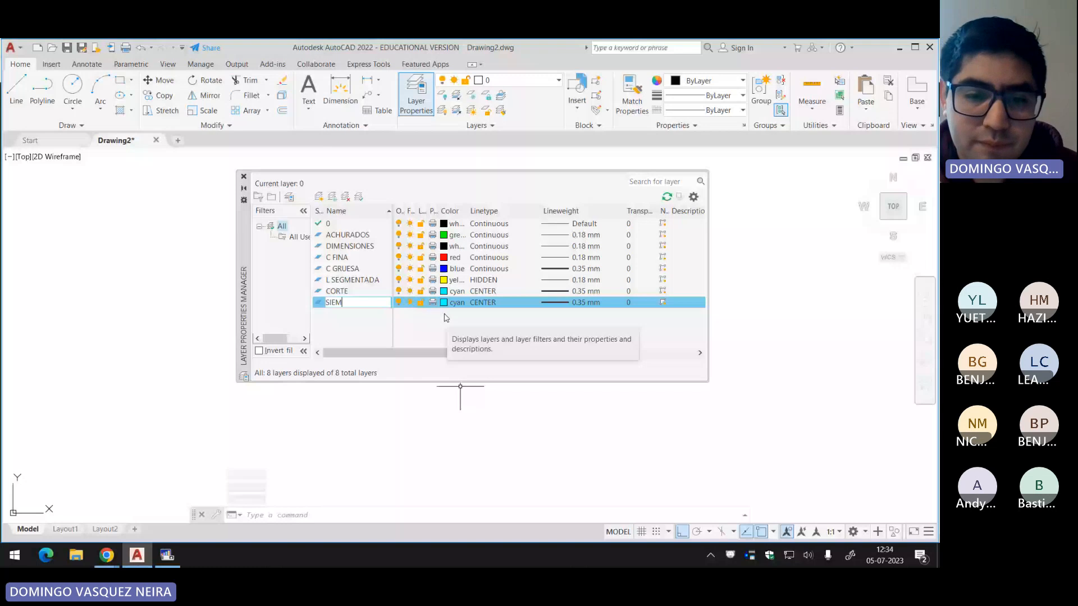
{"action": "key", "text": "BackSpace"}
{"action": "key", "text": "BackSpace"}
{"action": "type", "text": "METRIA"}
{"action": "key", "text": "Return"}
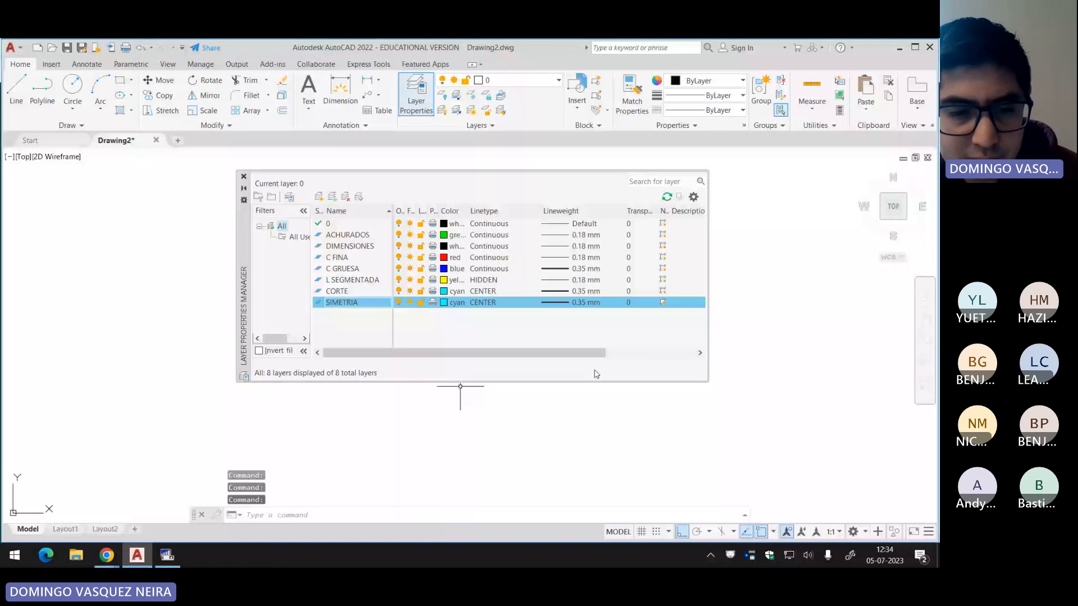
Step: Consult the exam's layer table and set the SIMETRIA layer's colour to magenta and lineweight to 0.18 mm
{"action": "key", "text": "alt+Tab"}
{"action": "key", "text": "alt+Tab"}
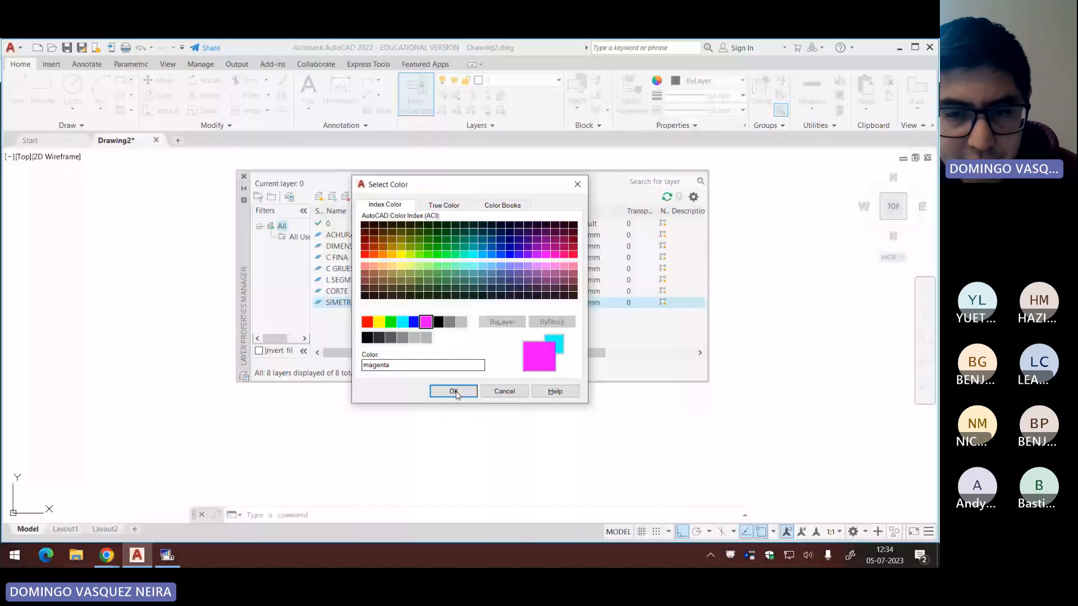
{"action": "left_click", "coordinate": [453, 391]}
{"action": "left_click", "coordinate": [559, 306]}
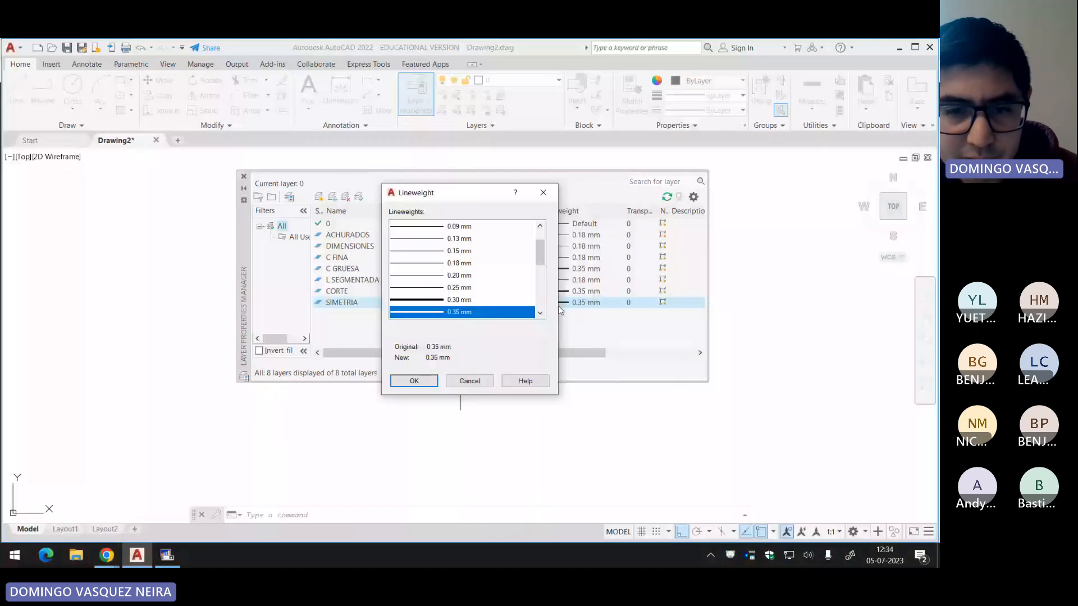
{"action": "left_click", "coordinate": [459, 263]}
{"action": "left_click", "coordinate": [413, 382]}
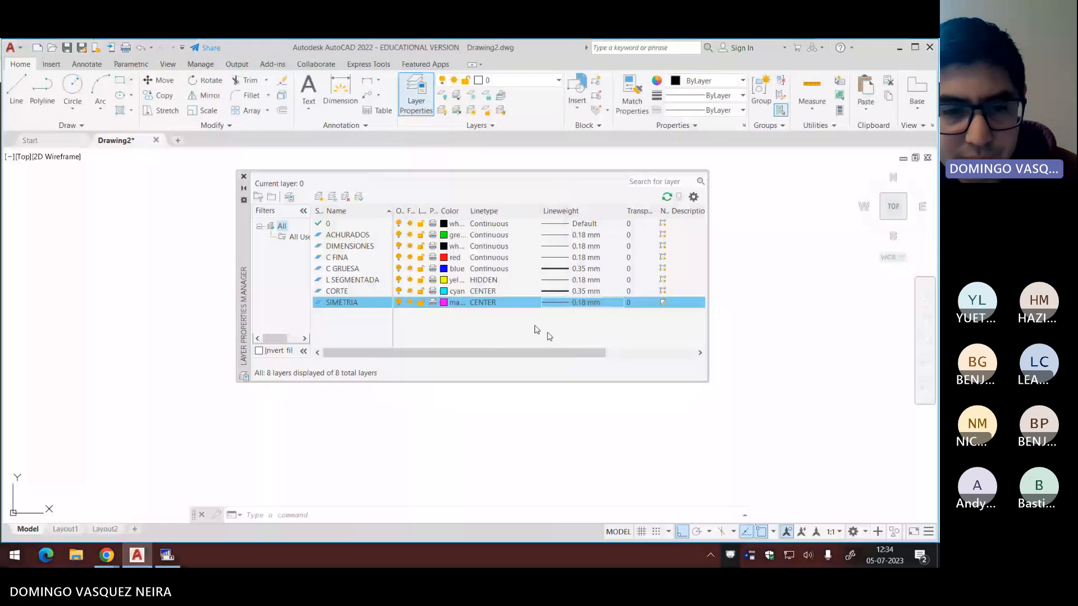
Step: Consult the exam's layer table and create a layer named TEXTO based on the SIMETRIA layer's properties
{"action": "key", "text": "alt+Tab"}
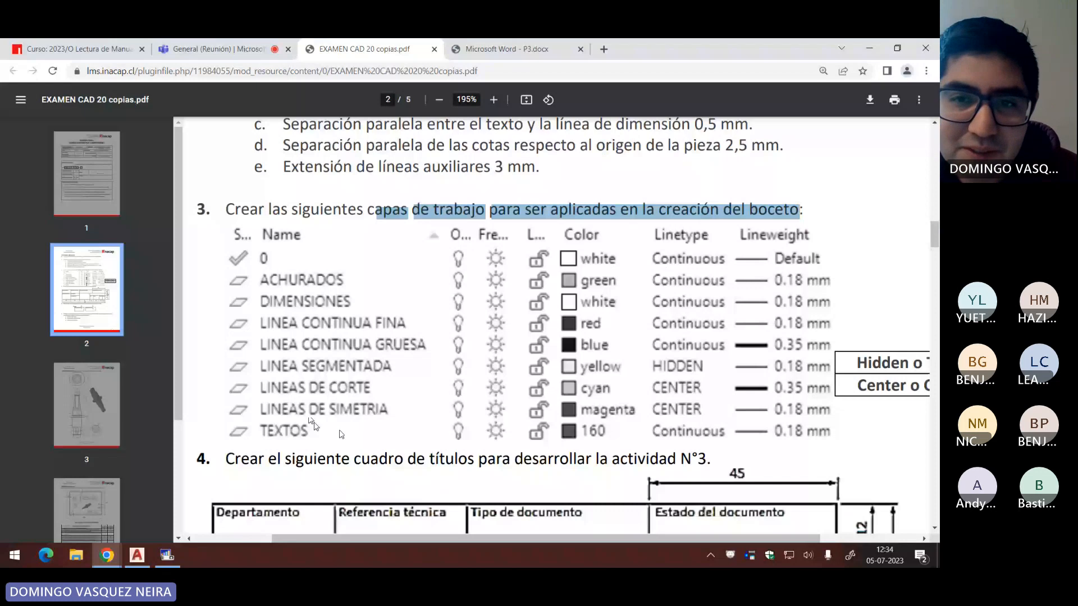
{"action": "left_click", "coordinate": [137, 555]}
{"action": "right_click", "coordinate": [453, 328]}
{"action": "left_click", "coordinate": [512, 105]}
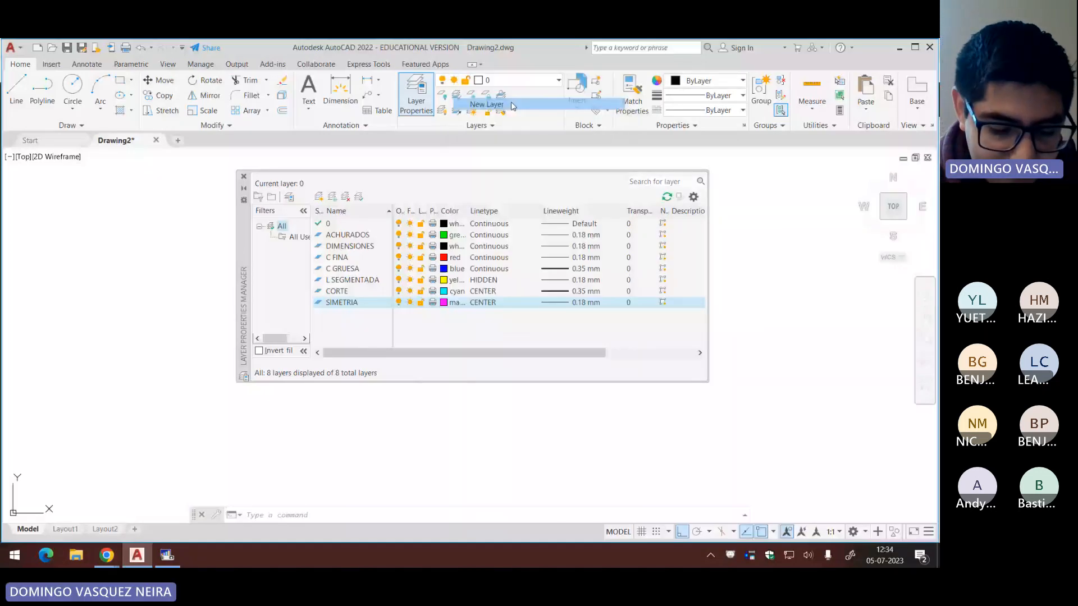
{"action": "type", "text": "T"}
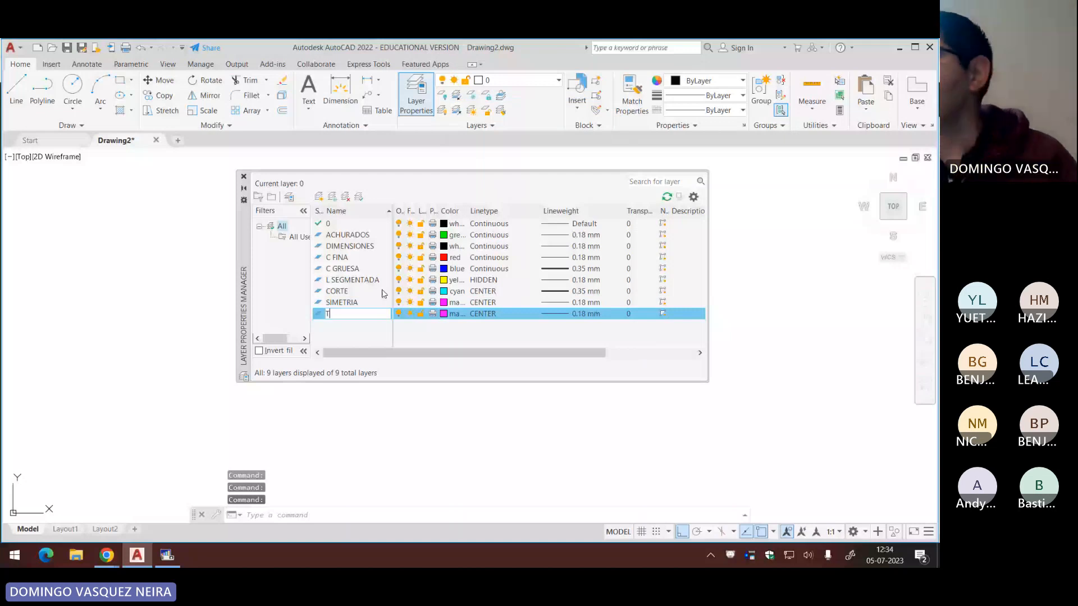
{"action": "type", "text": "XTO"}
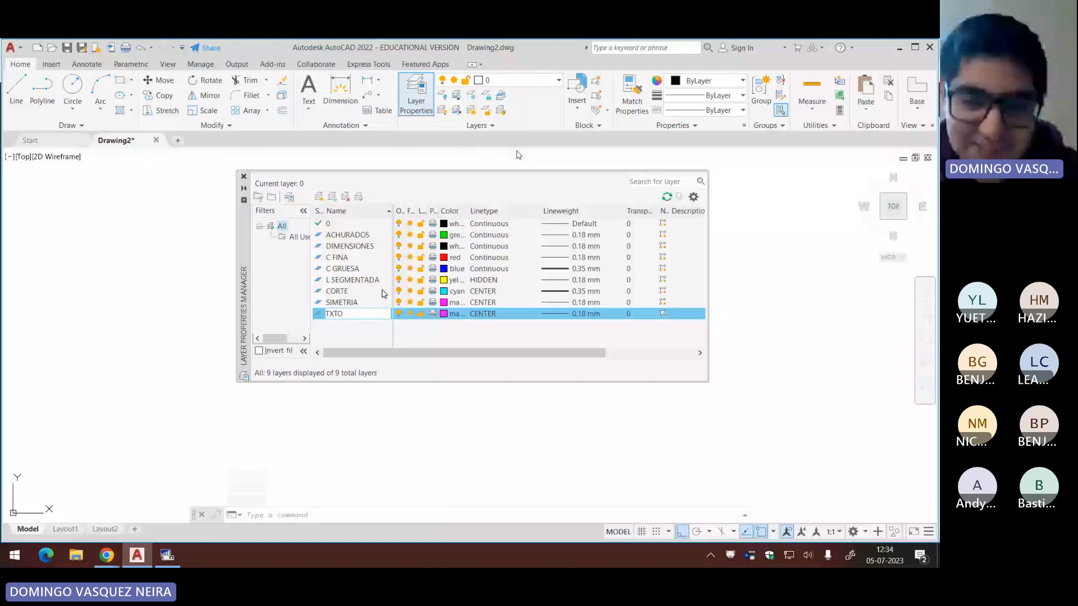
{"action": "type", "text": "E"}
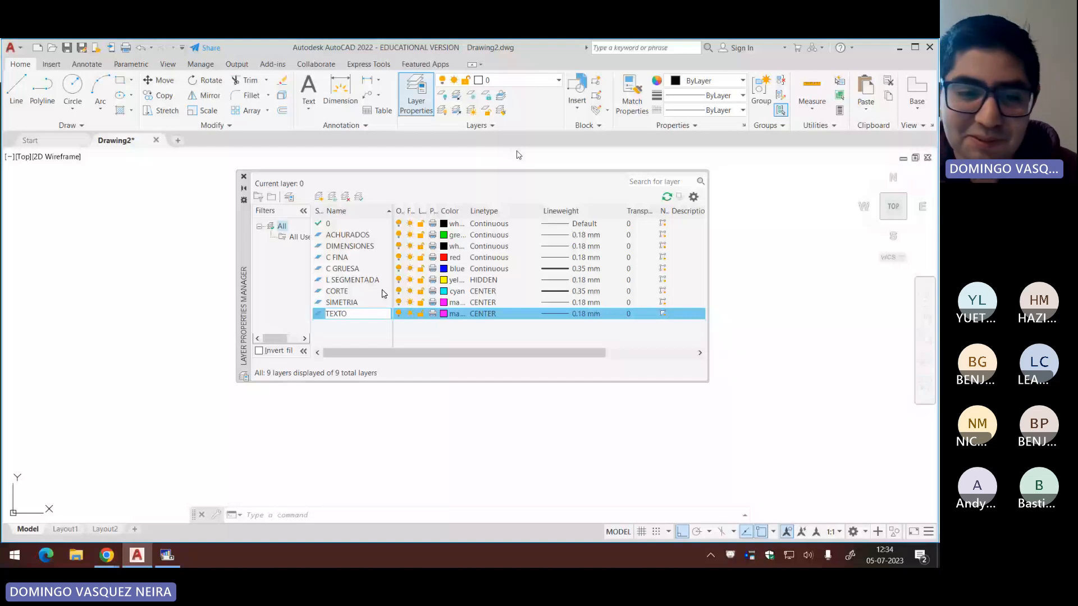
Step: Check the colour required for texts in the exam's layer table and set the TEXTO layer's colour to 160
{"action": "key", "text": "alt+Tab"}
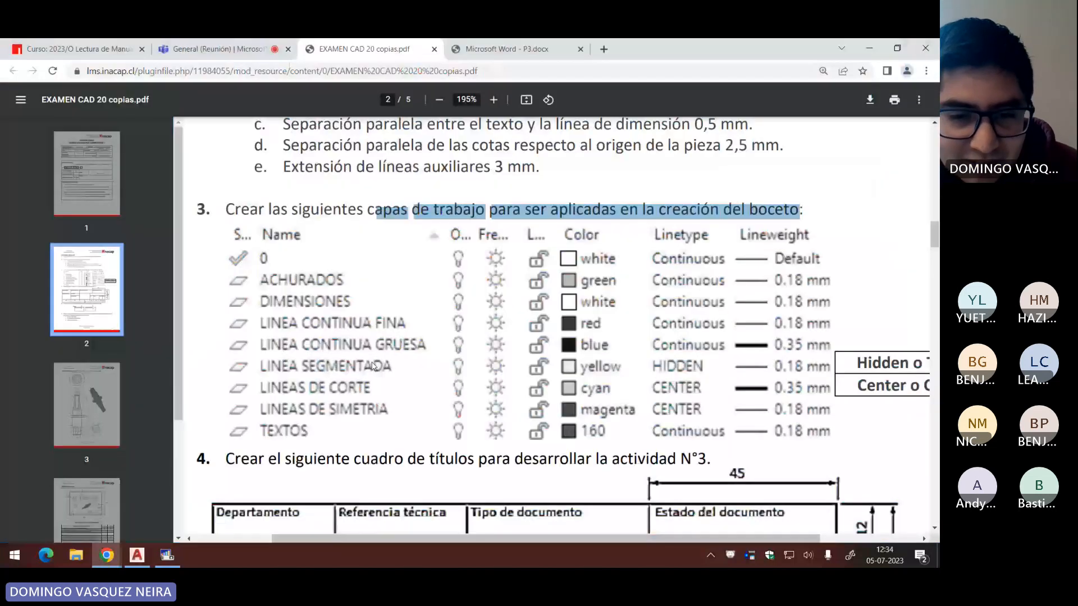
{"action": "key", "text": "alt+Tab"}
{"action": "left_click", "coordinate": [451, 315]}
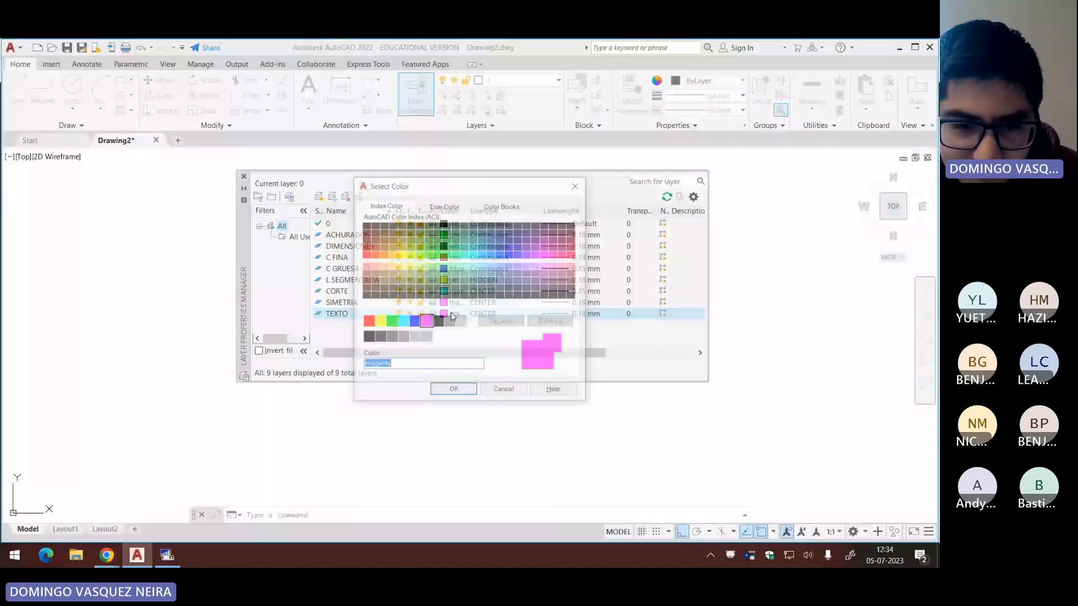
{"action": "key", "text": "alt+Tab"}
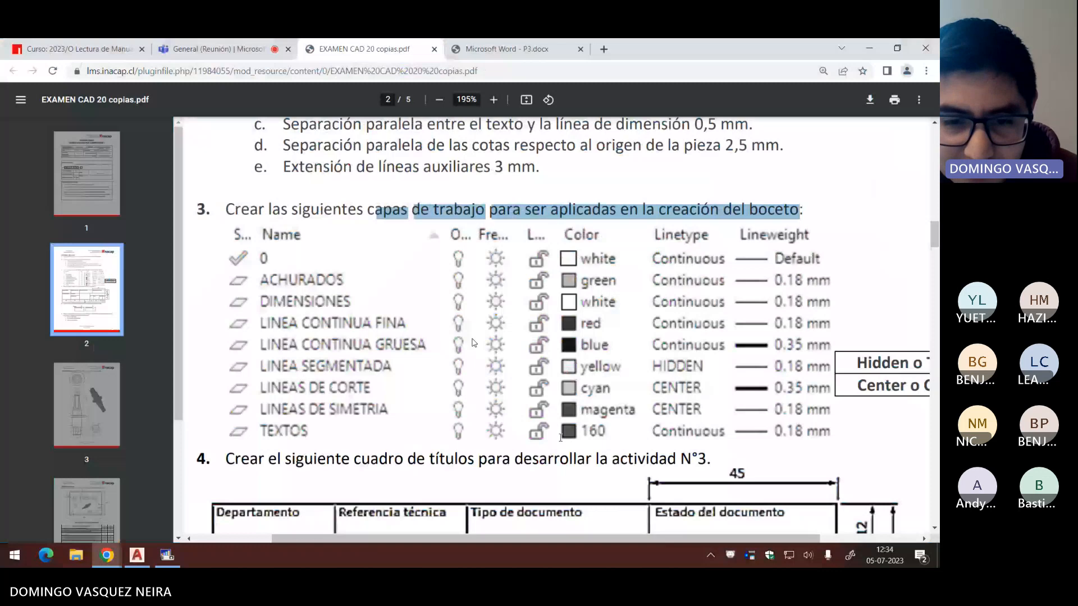
{"action": "key", "text": "alt+Tab"}
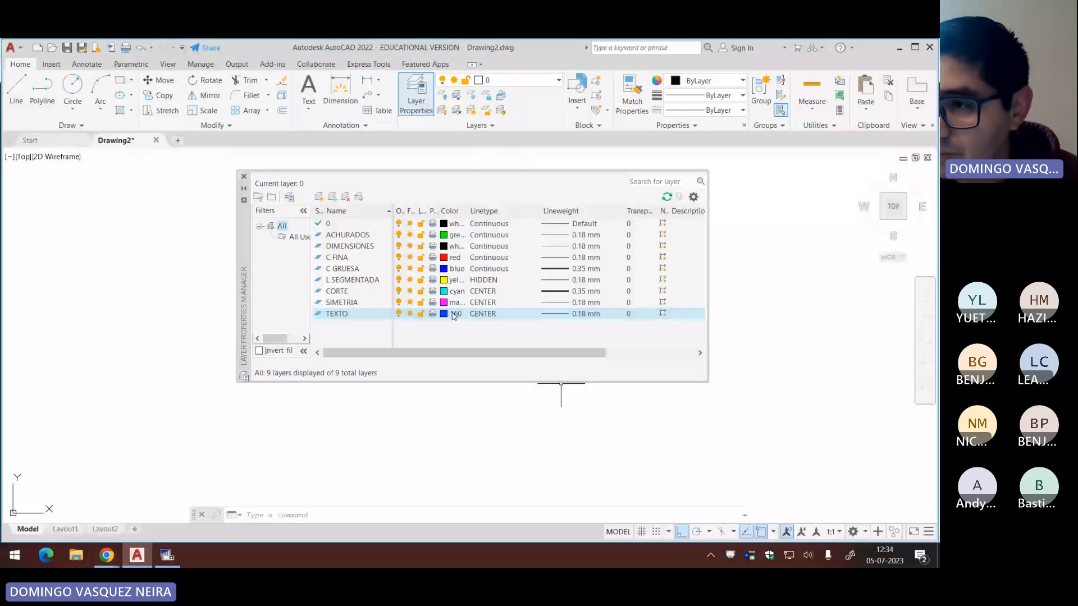
{"action": "left_click", "coordinate": [454, 314]}
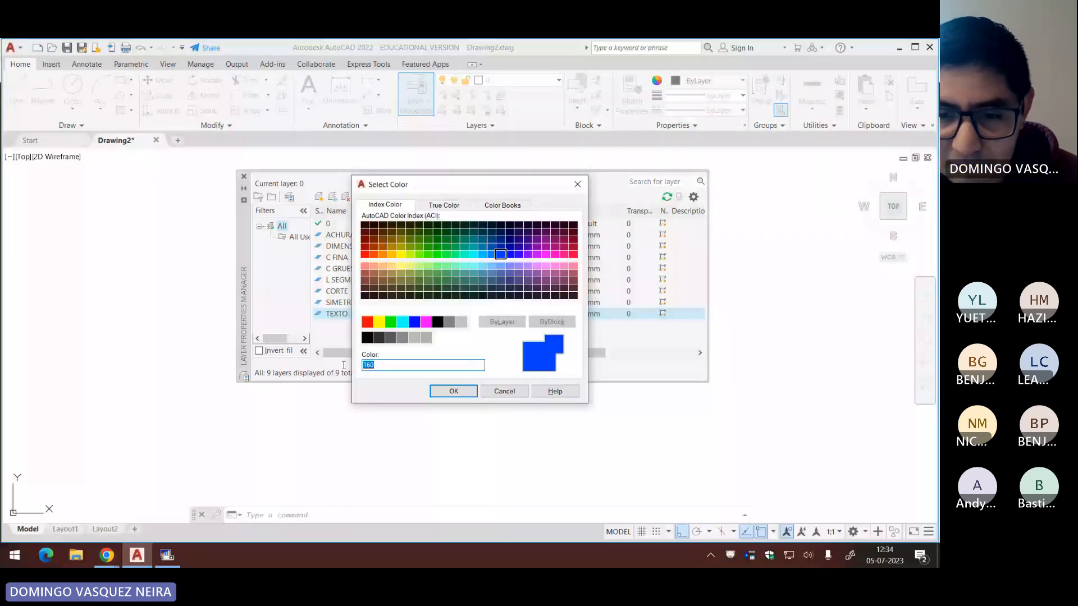
{"action": "key", "text": "Return"}
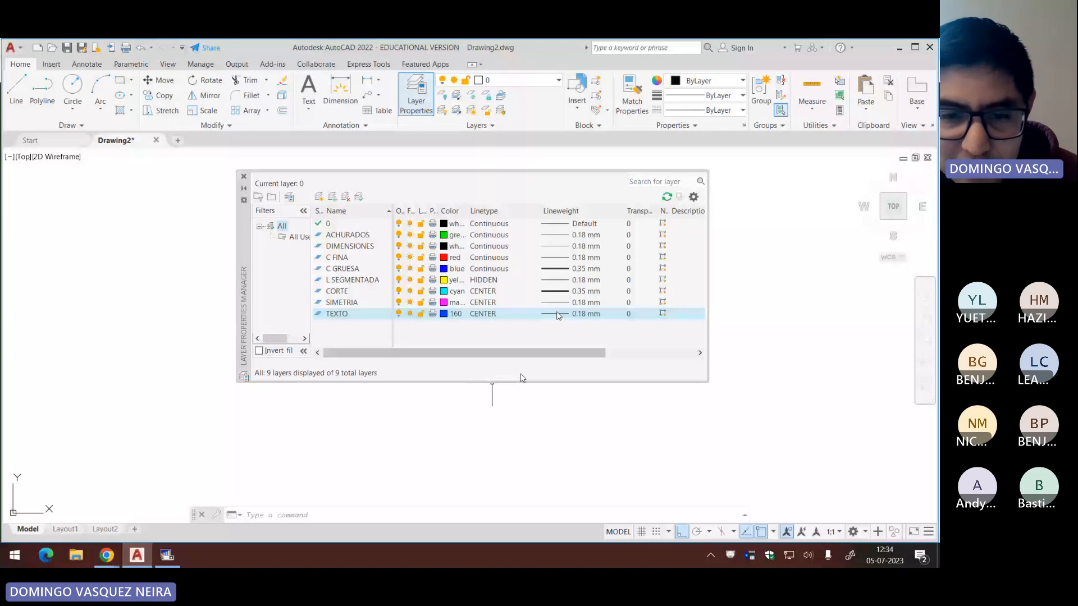
Step: Set the TEXTO layer's linetype to Continuous
{"action": "left_click", "coordinate": [483, 313]}
{"action": "left_click", "coordinate": [388, 371]}
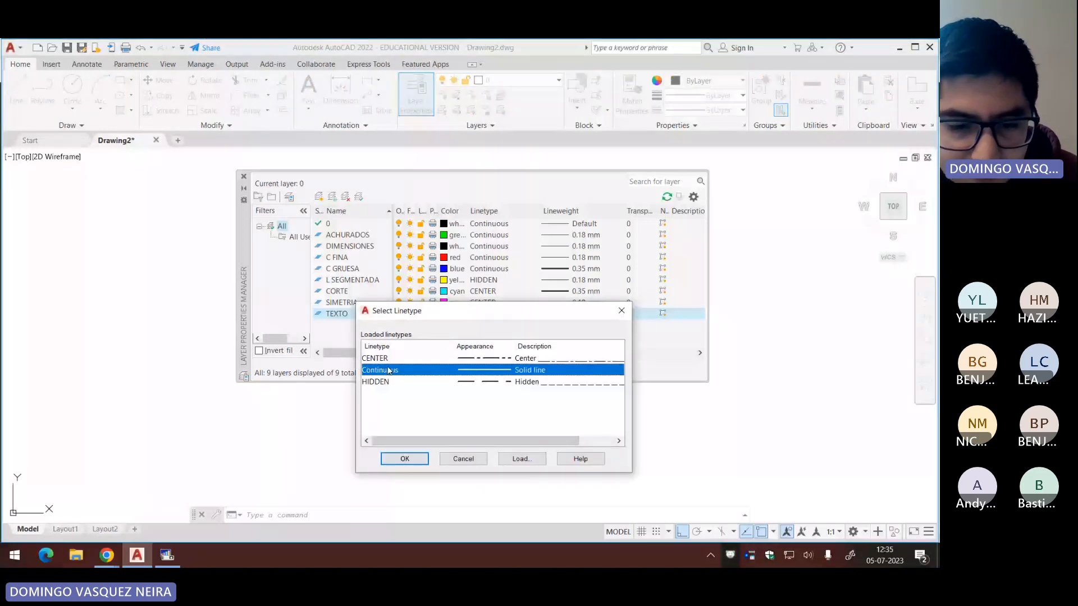
{"action": "key", "text": "Return"}
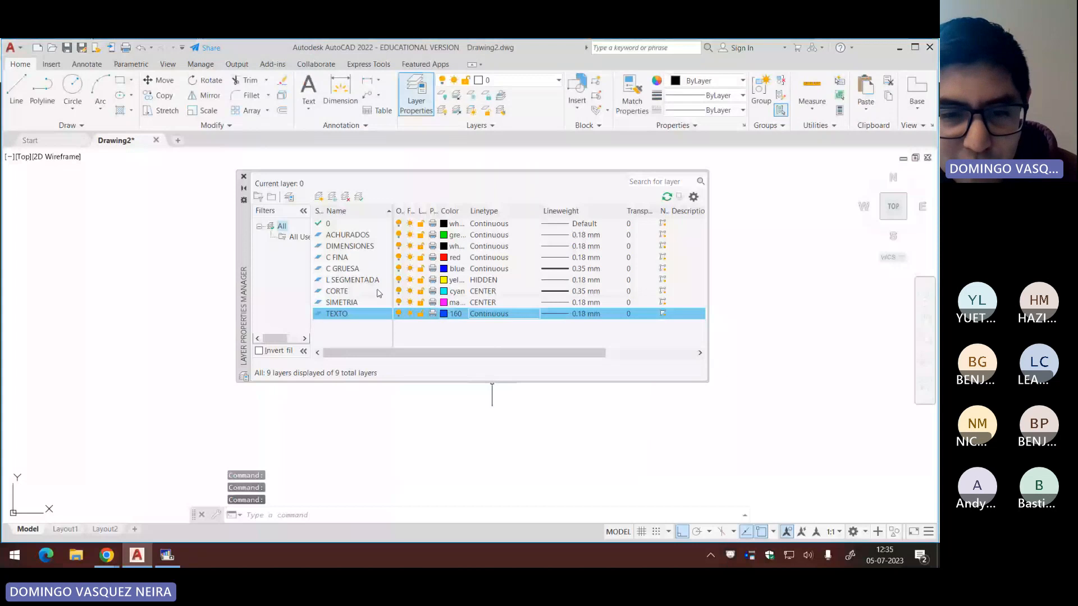
Step: Compare the finished layers with the exam's layer table and close the Layer Properties Manager
{"action": "key", "text": "alt+Tab"}
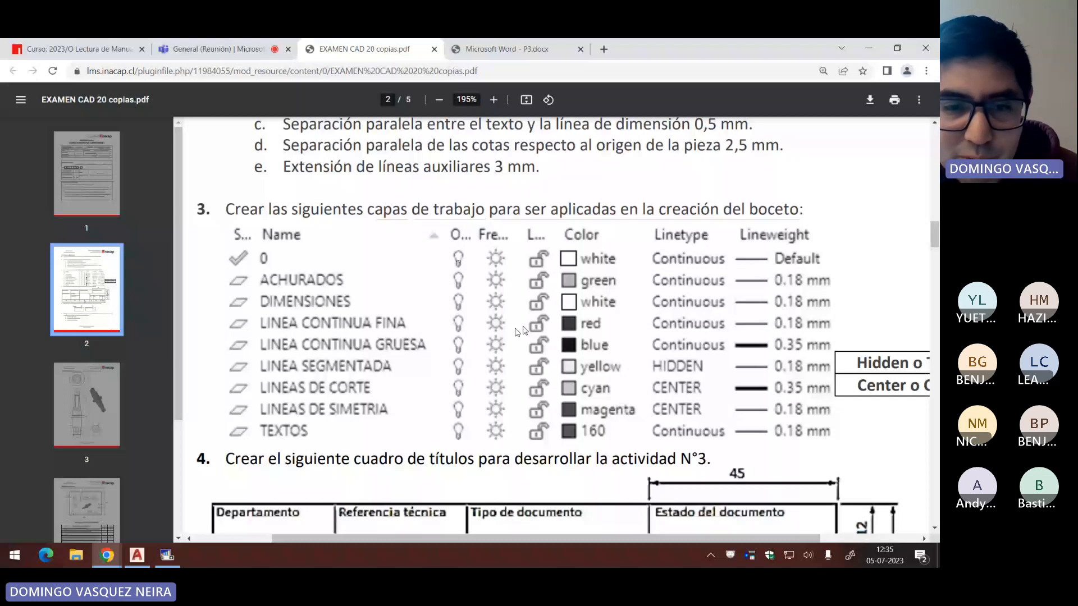
{"action": "key", "text": "alt+Tab"}
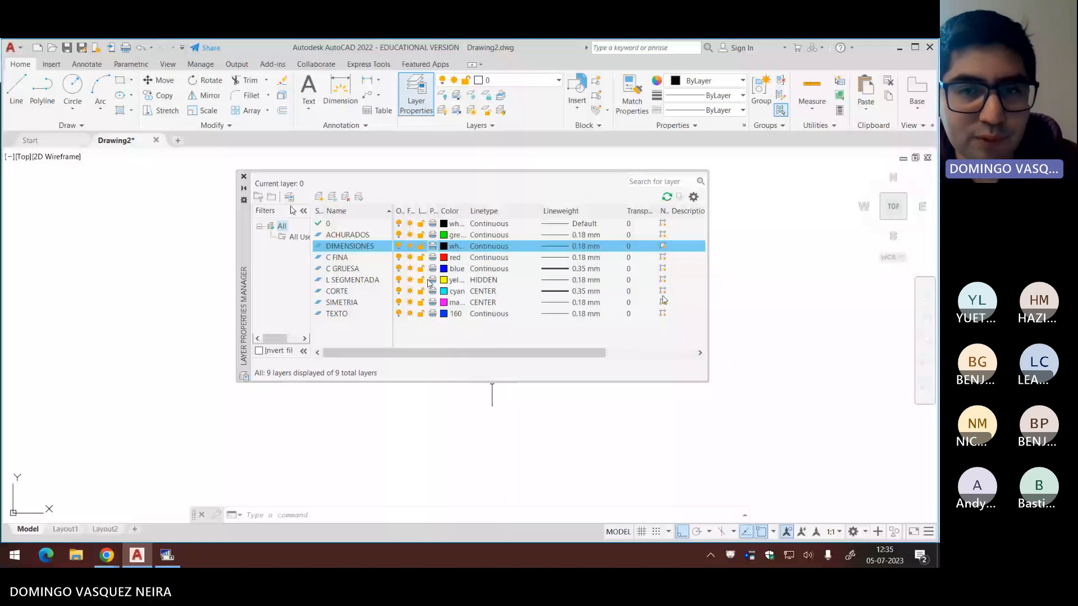
{"action": "left_click", "coordinate": [243, 177]}
Step: Read item 4 of the exam PDF and examine the title block's layout and dimensions, then return to AutoCAD
{"action": "key", "text": "alt+Tab"}
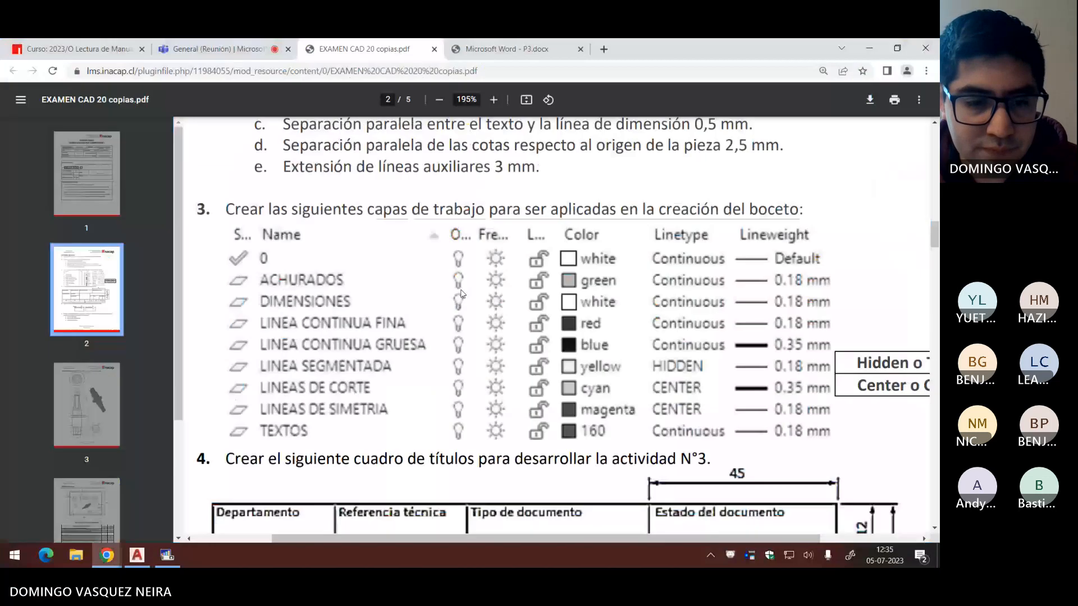
{"action": "scroll", "coordinate": [459, 287], "scroll_direction": "down", "scroll_amount": 3}
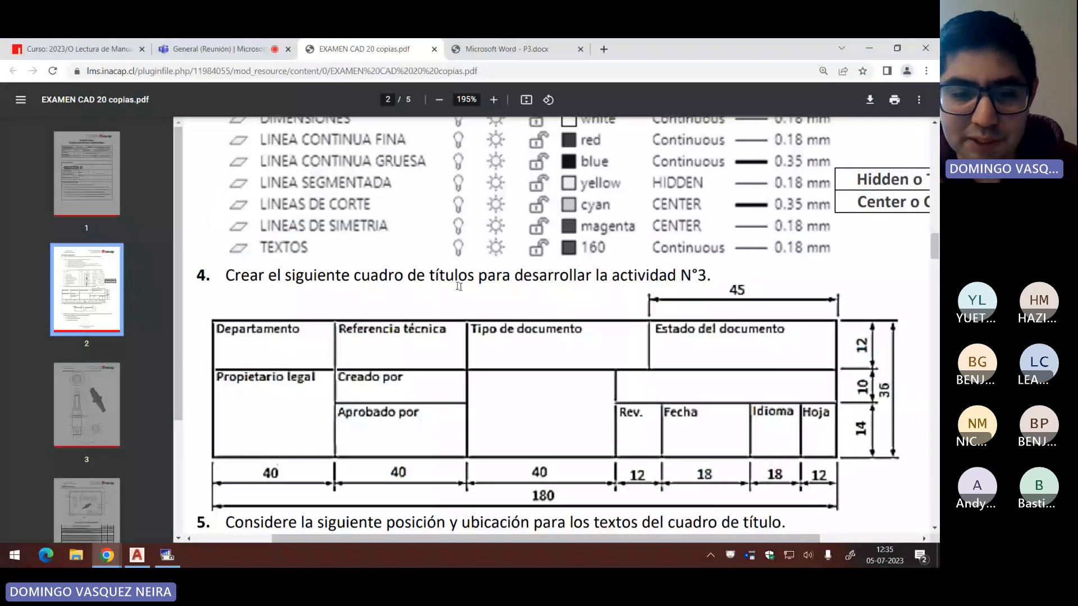
{"action": "scroll", "coordinate": [459, 287], "scroll_direction": "down", "scroll_amount": 1}
{"action": "left_click_drag", "start_coordinate": [306, 214], "coordinate": [705, 213]}
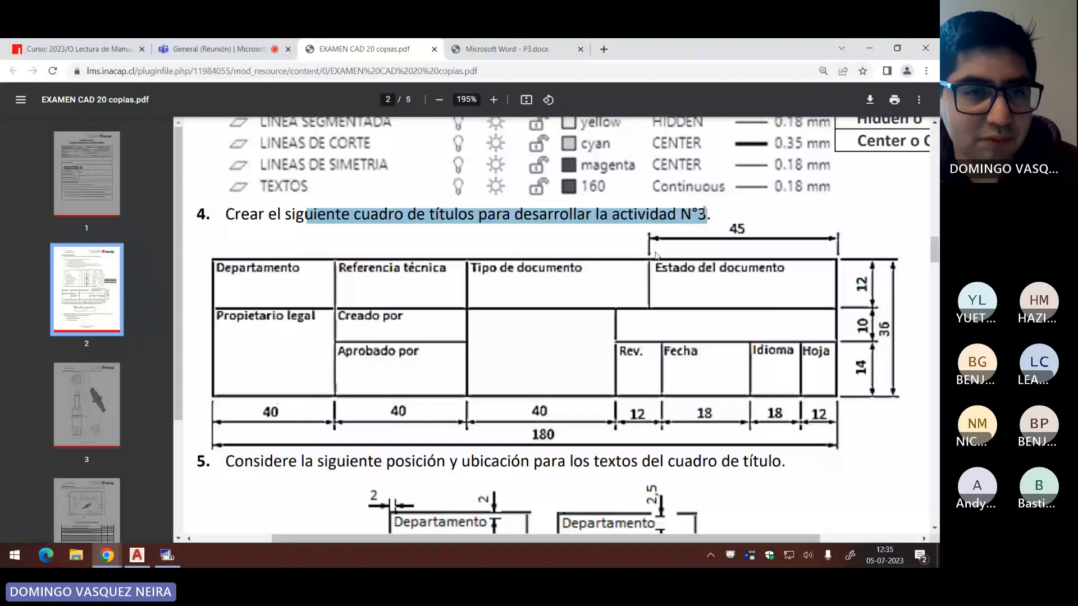
{"action": "key", "text": "alt+Tab"}
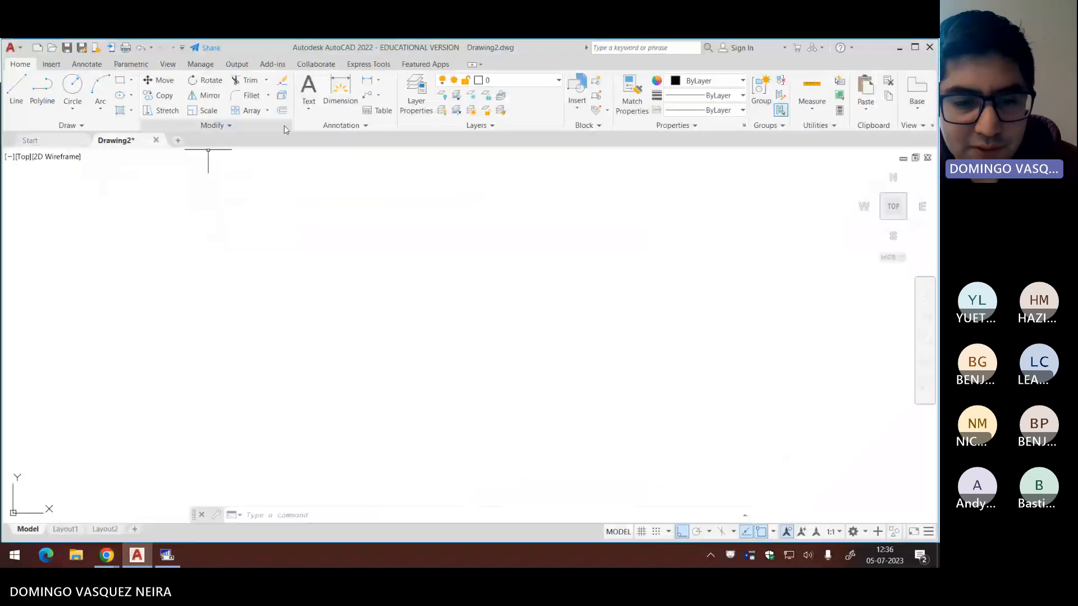
{"action": "key", "text": "l"}
{"action": "key", "text": "Return"}
{"action": "left_click", "coordinate": [313, 346]}
{"action": "key", "text": "Escape"}
{"action": "key", "text": "Escape"}
{"action": "key", "text": "Escape"}
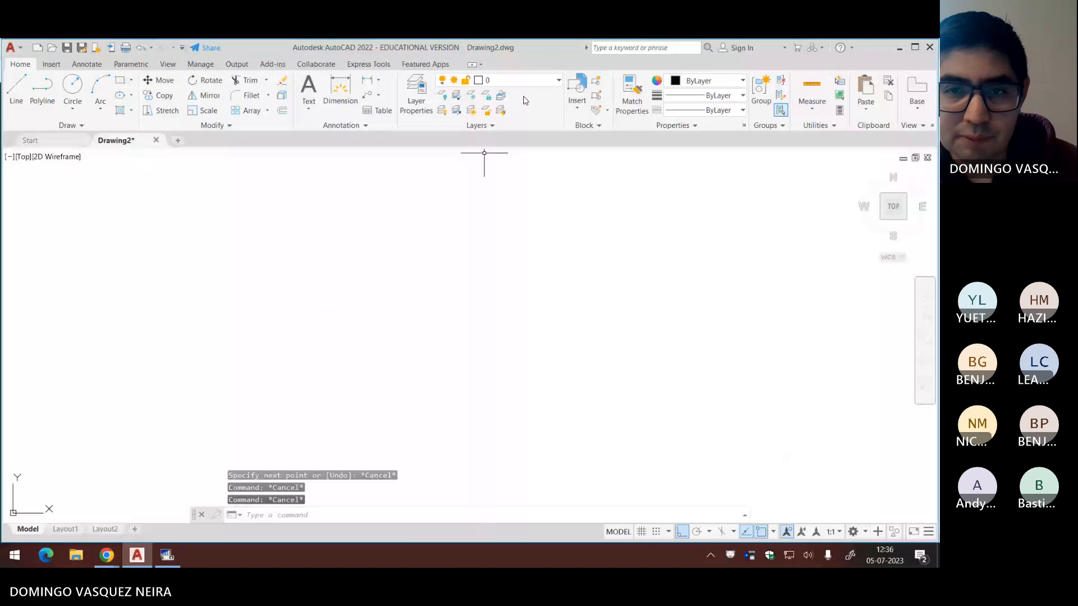
Step: Make C GRUESA the current layer and draw the title block's outline with lines, 180 wide by 36 high
{"action": "left_click", "coordinate": [523, 80]}
{"action": "left_click", "coordinate": [523, 100]}
{"action": "key", "text": "Return"}
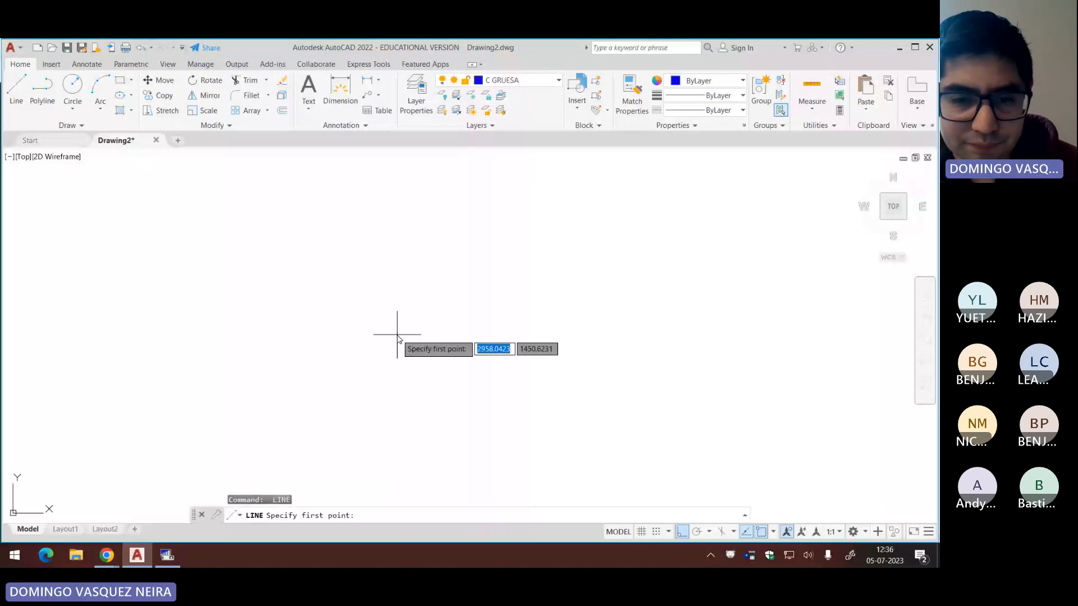
{"action": "key", "text": "alt+Tab"}
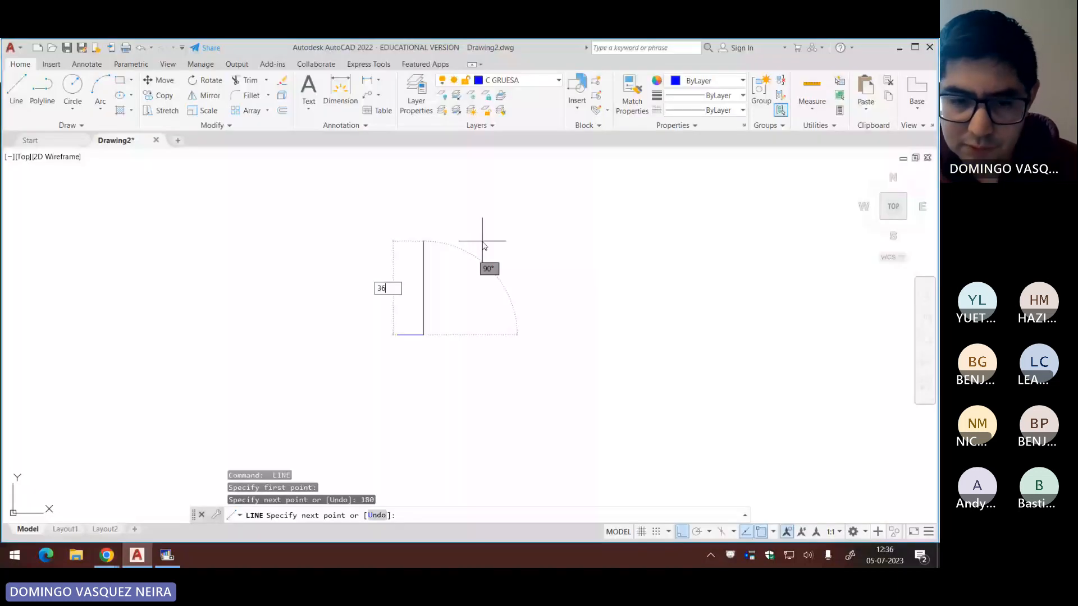
{"action": "key", "text": "Return"}
{"action": "type", "text": "180"}
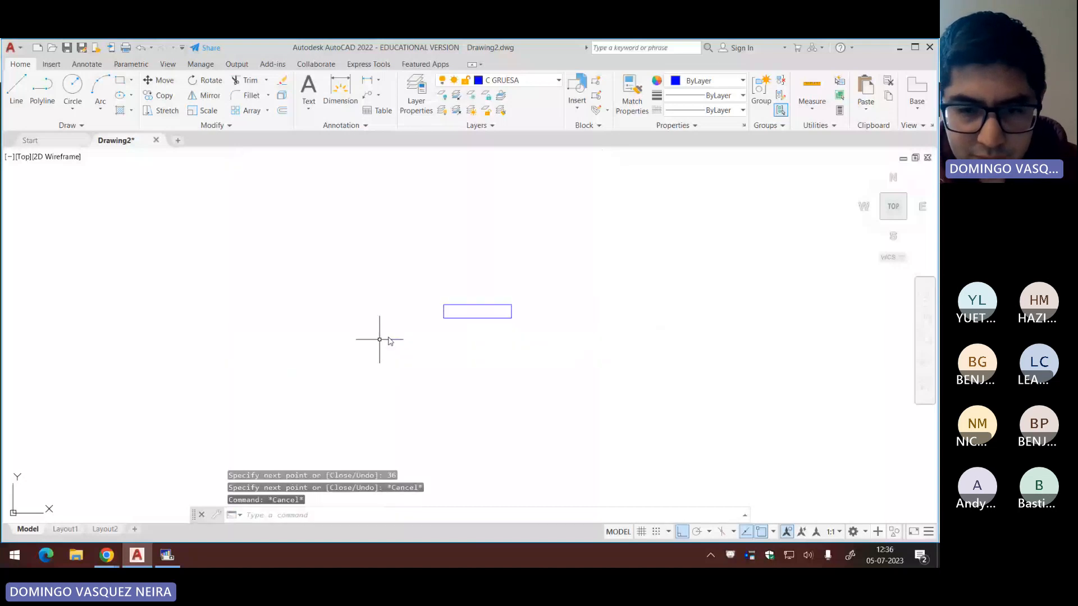
Step: Offset the outline's left edge inward repeatedly at a distance of 40 to create the title block's three vertical dividers
{"action": "scroll", "coordinate": [478, 310], "scroll_direction": "up", "scroll_amount": 8}
{"action": "middle_click_drag", "start_coordinate": [477, 319], "coordinate": [491, 297]}
{"action": "scroll", "coordinate": [499, 297], "scroll_direction": "up", "scroll_amount": 3}
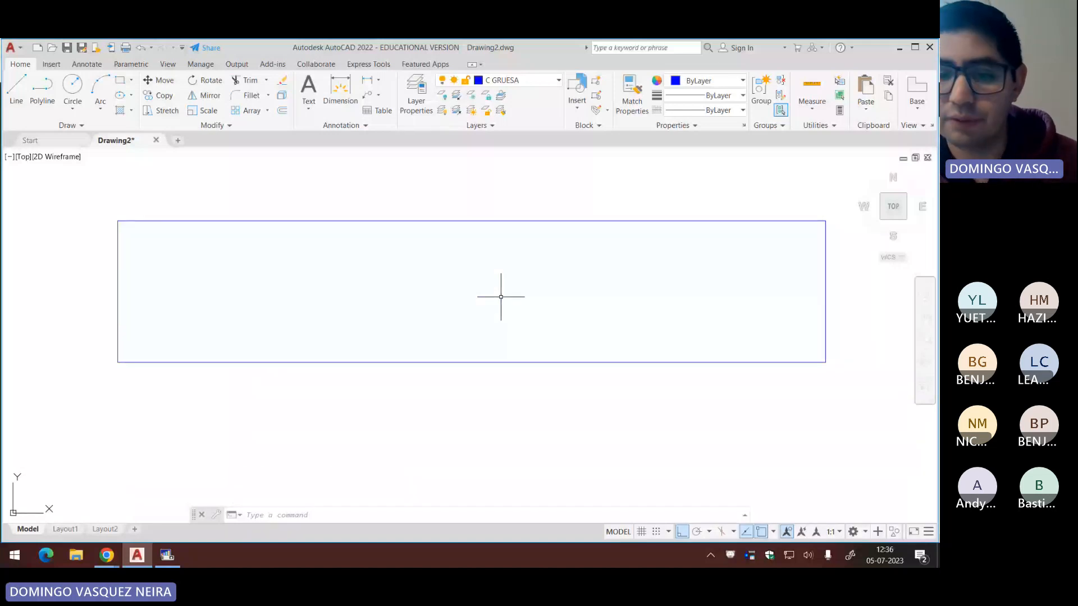
{"action": "key", "text": "alt+Tab"}
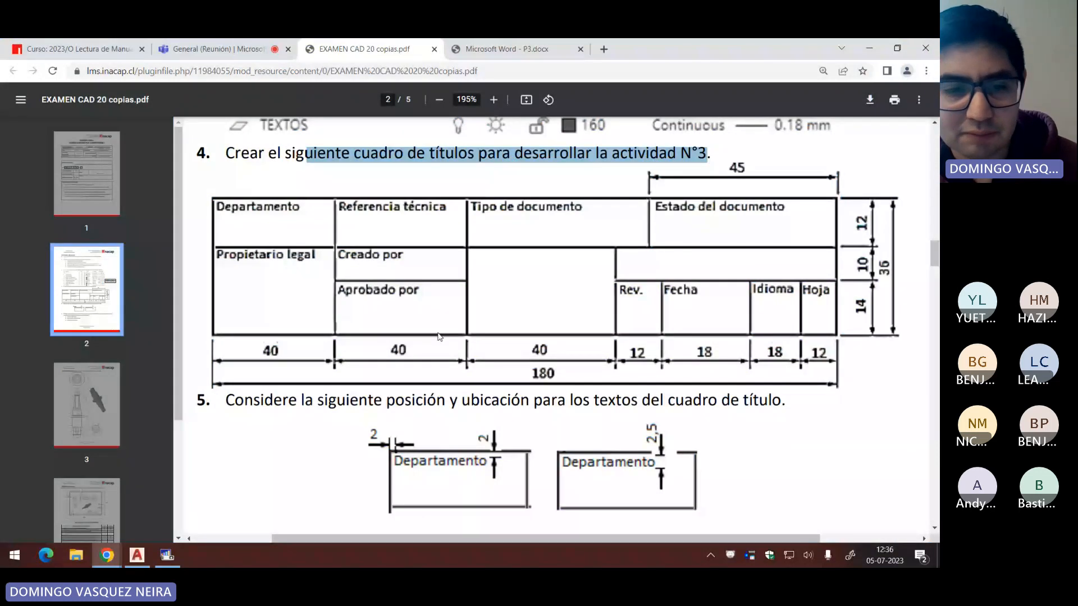
{"action": "key", "text": "alt+Tab"}
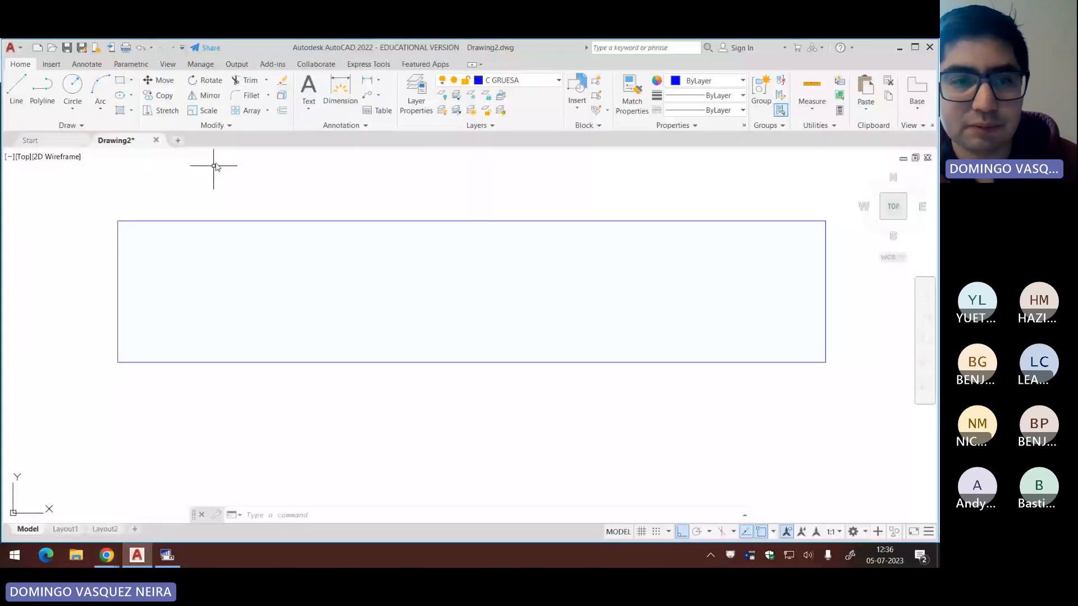
{"action": "left_click", "coordinate": [282, 112]}
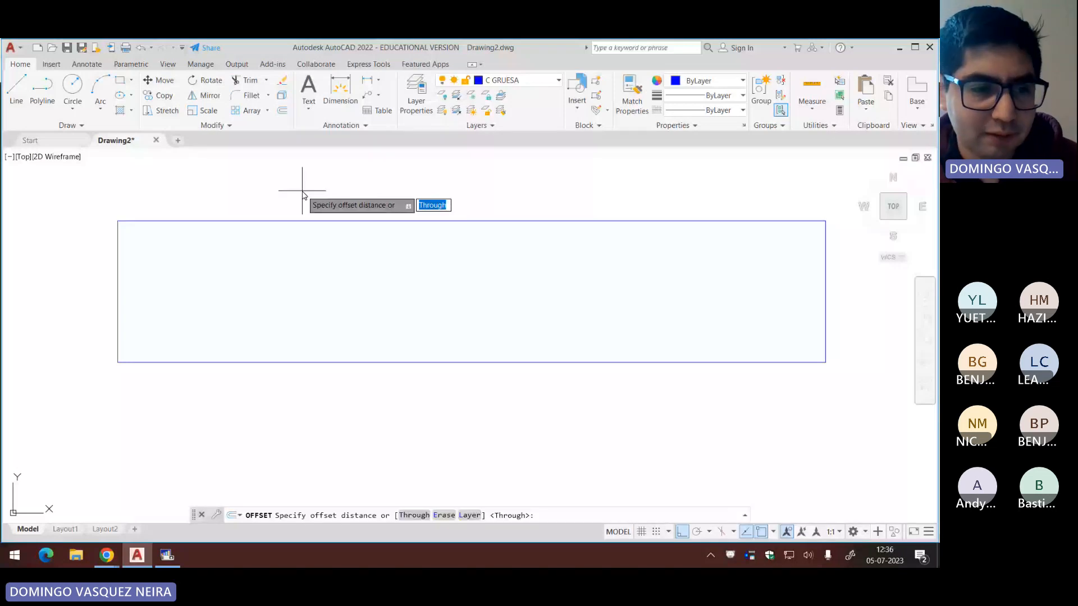
{"action": "type", "text": "40"}
{"action": "key", "text": "Return"}
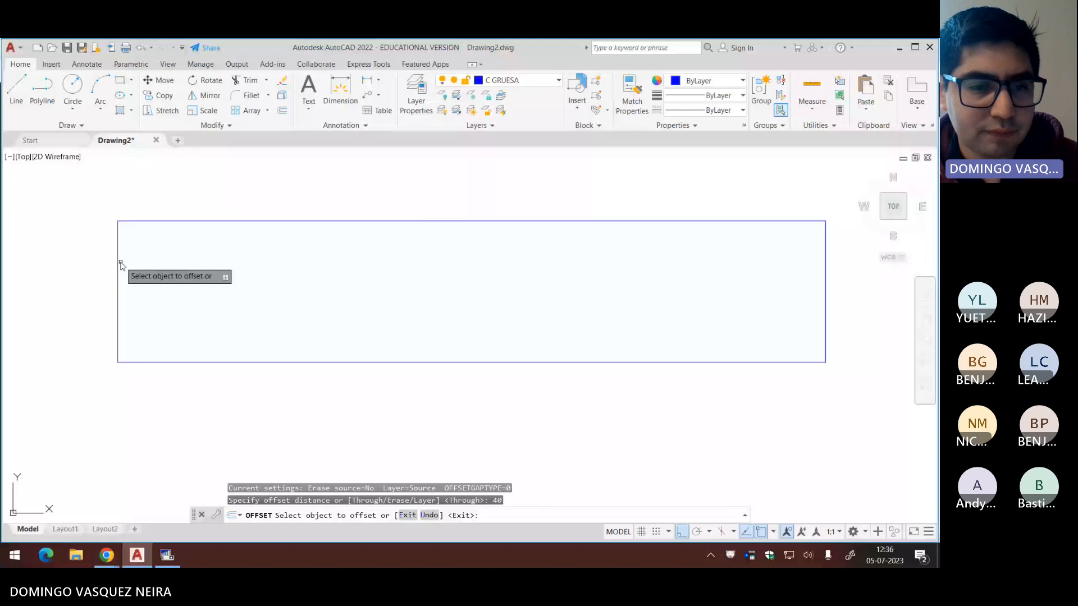
{"action": "left_click", "coordinate": [118, 264]}
{"action": "left_click", "coordinate": [196, 261]}
{"action": "left_click", "coordinate": [275, 258]}
{"action": "left_click", "coordinate": [320, 254]}
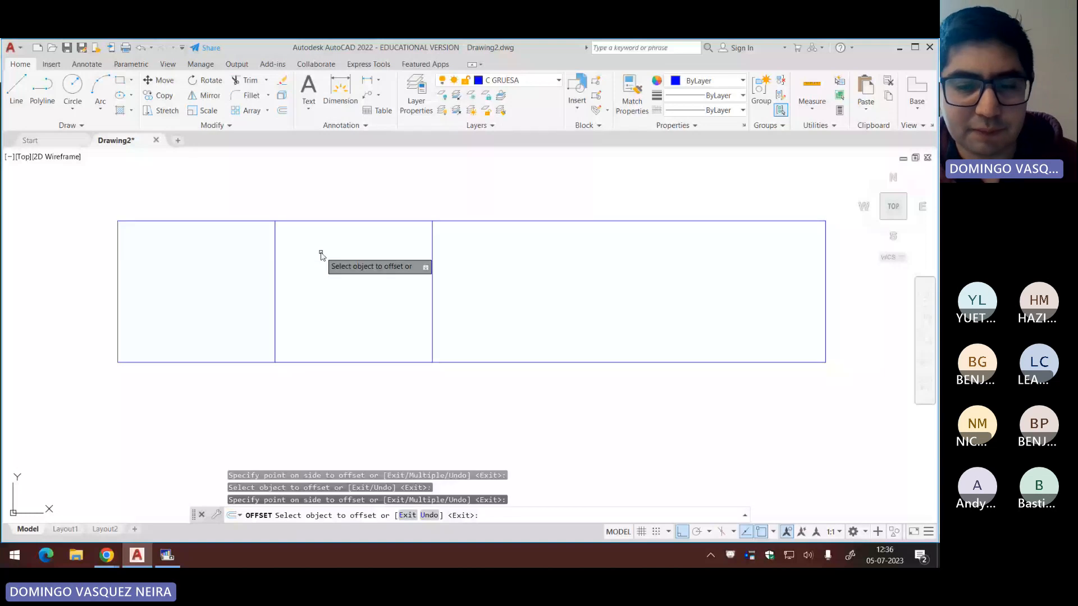
Step: Consult the exam's row heights and copy the outline's top edge downward by 12 and 22 as horizontal dividers
{"action": "key", "text": "alt+Tab"}
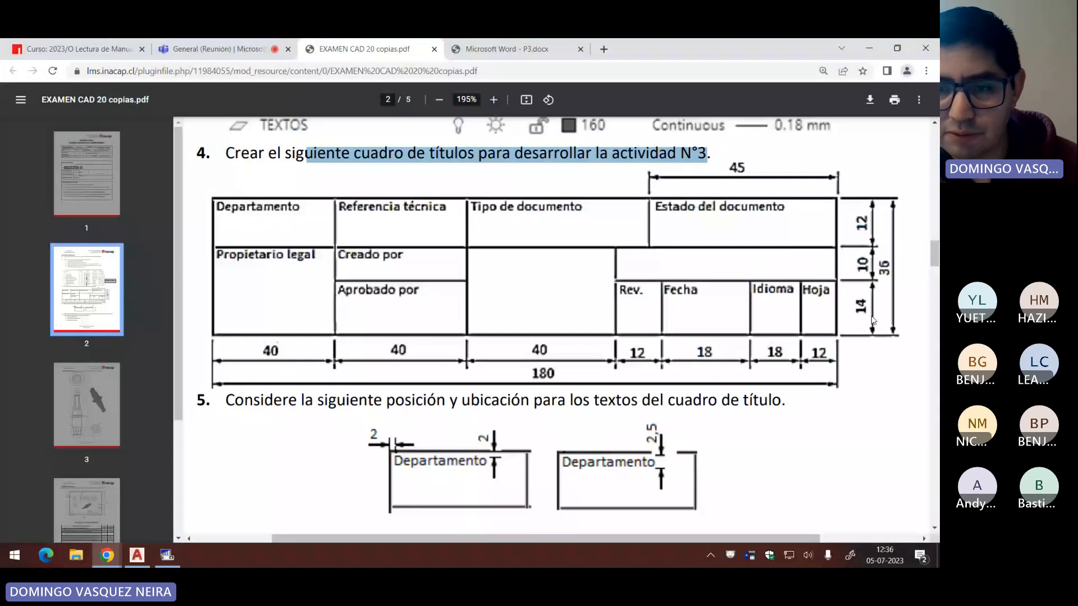
{"action": "key", "text": "alt+Tab"}
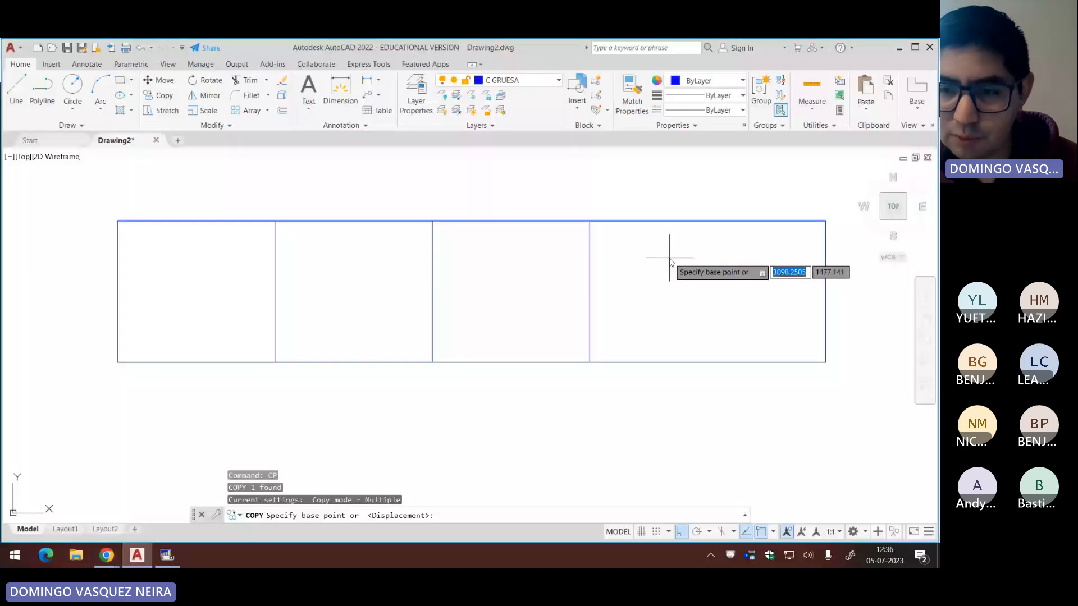
{"action": "left_click", "coordinate": [698, 259]}
{"action": "type", "text": "12"}
{"action": "key", "text": "Return"}
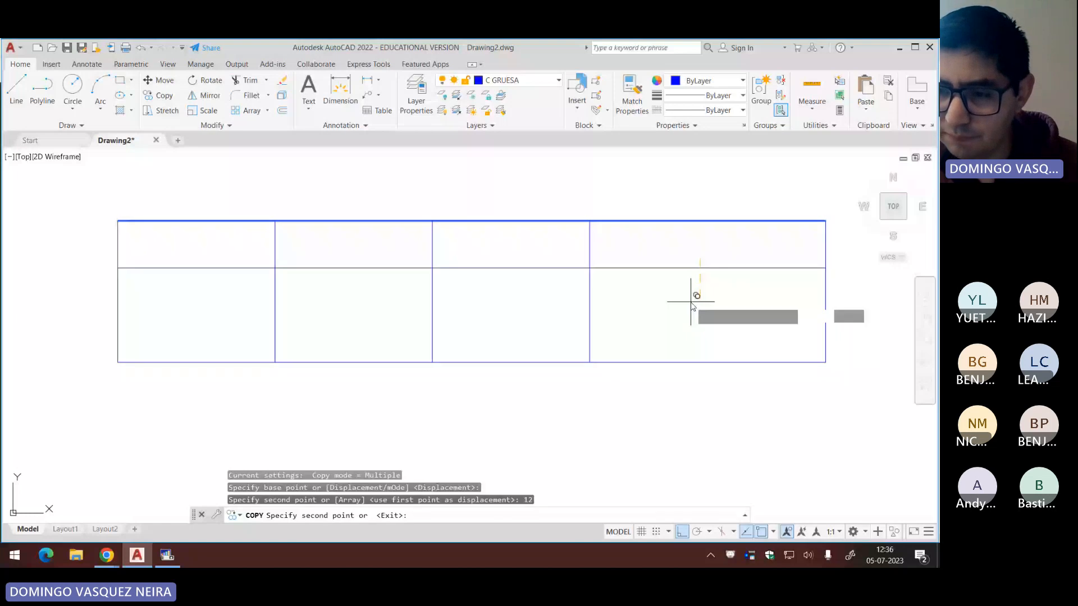
{"action": "type", "text": "2"}
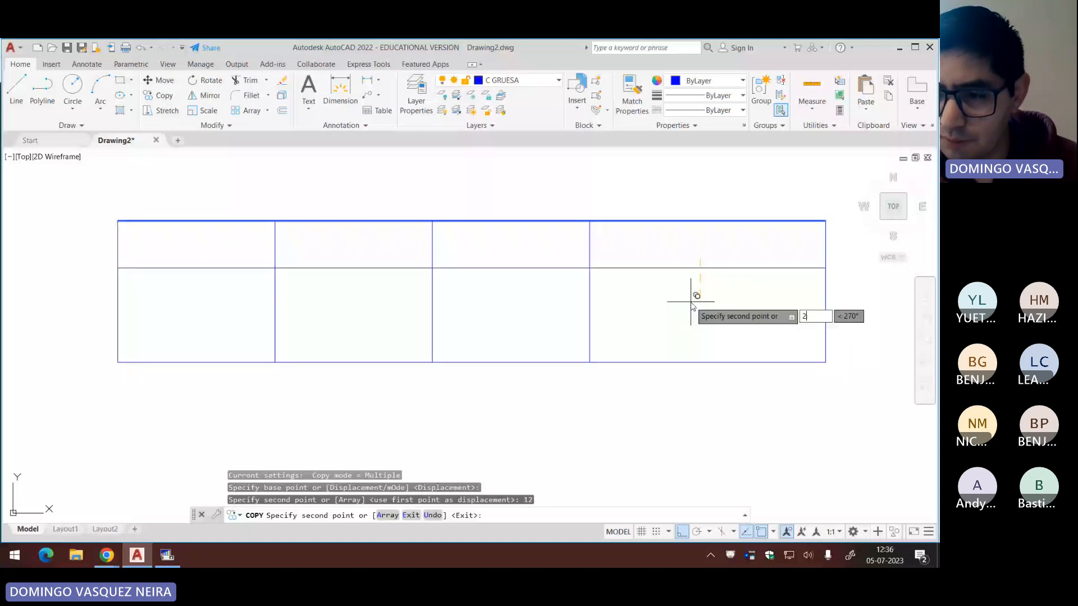
{"action": "type", "text": "2"}
{"action": "key", "text": "Return"}
{"action": "key", "text": "Escape"}
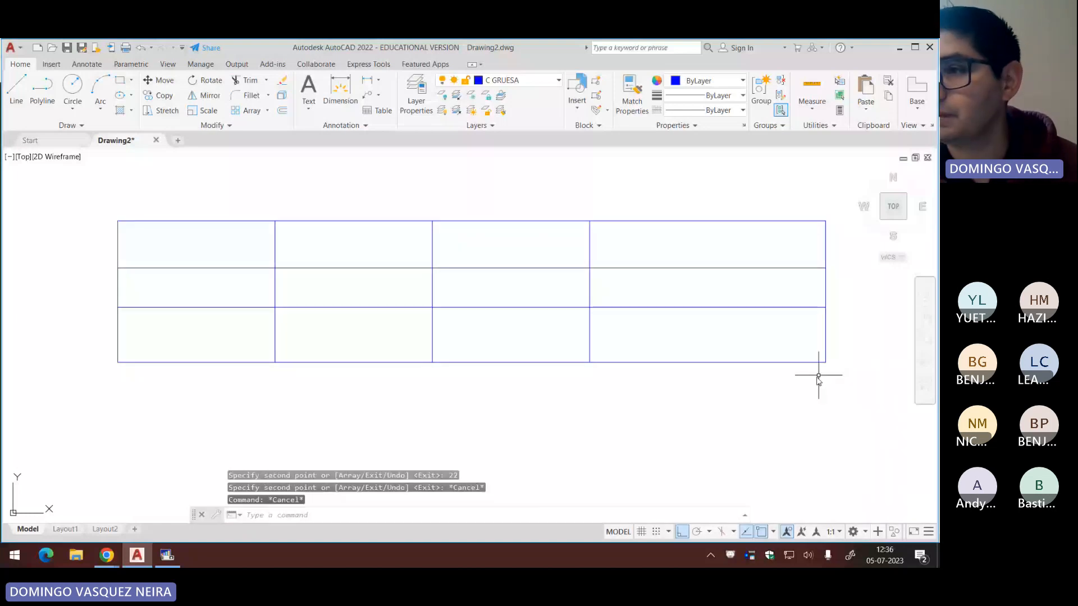
{"action": "middle_click_drag", "start_coordinate": [815, 328], "coordinate": [768, 330]}
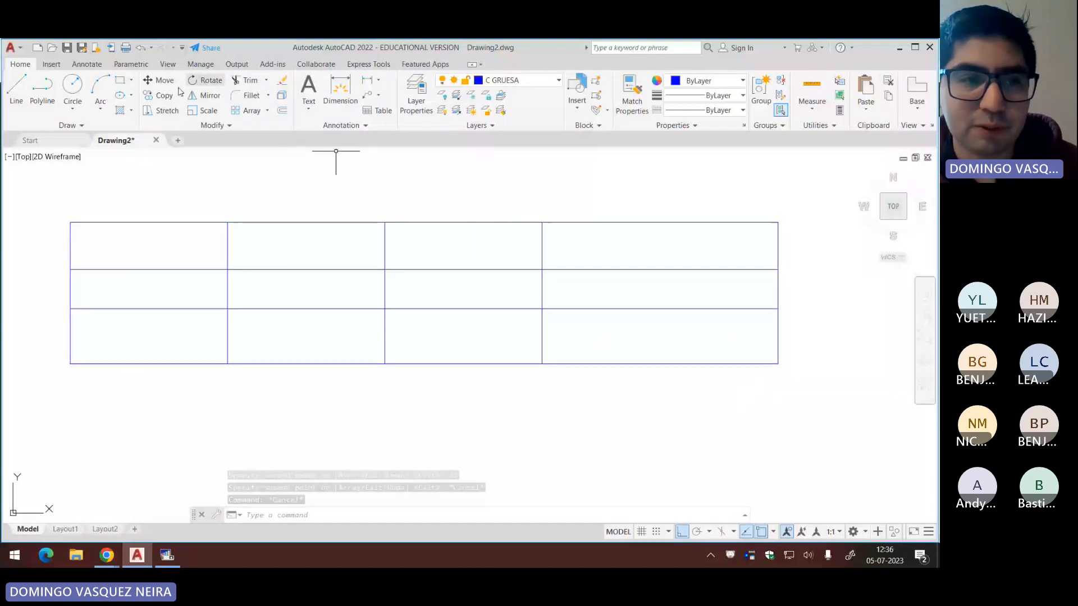
Step: Following the exam's layout, trim the lower horizontal divider out of the third column and the third vertical divider out of the top row
{"action": "key", "text": "alt+Tab"}
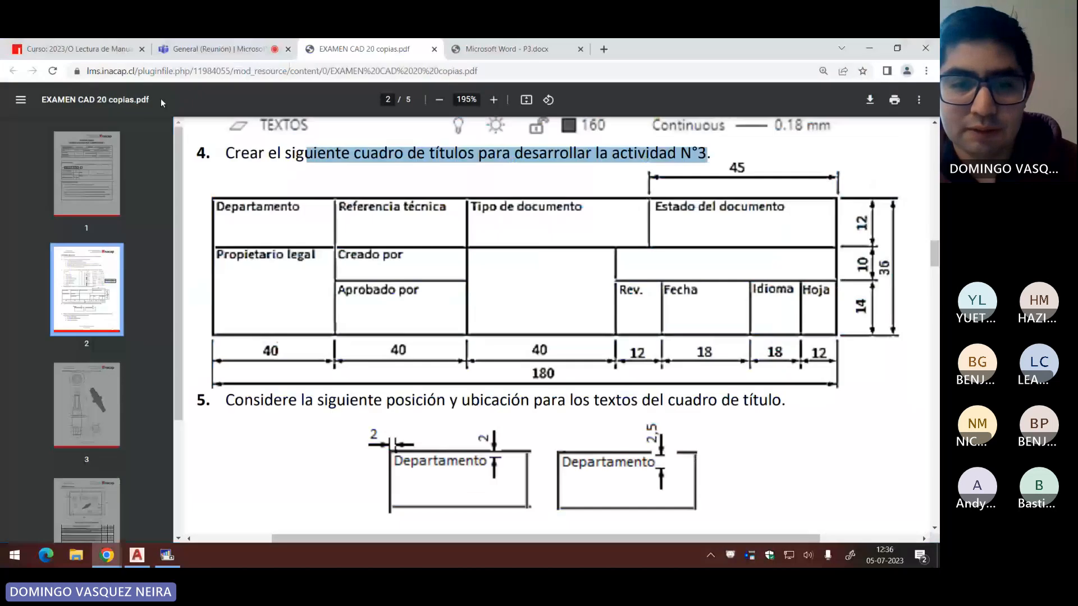
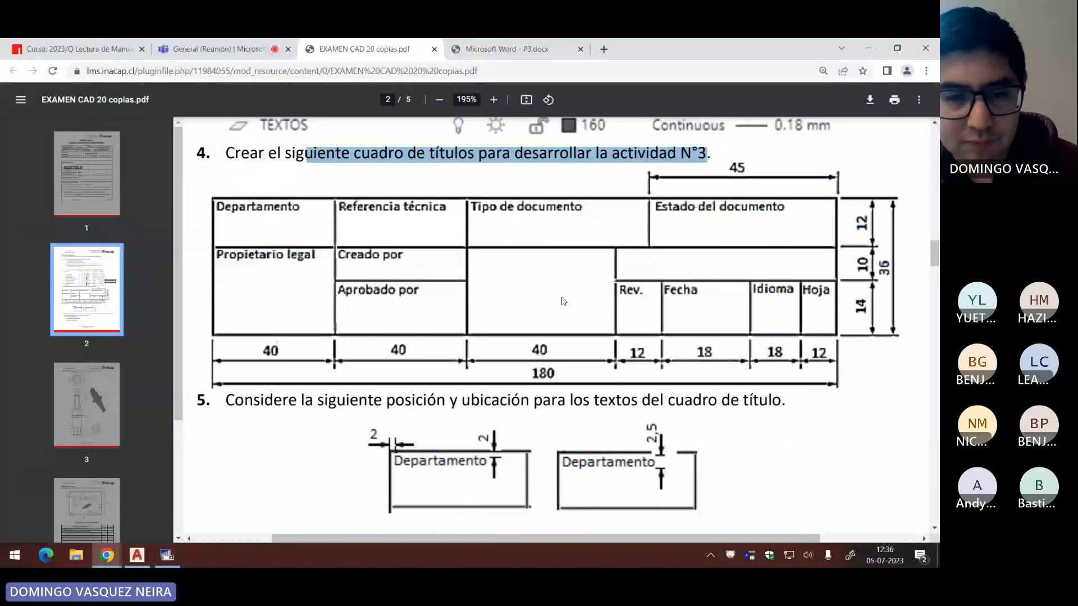
{"action": "key", "text": "alt+Tab"}
{"action": "type", "text": "TR"}
{"action": "key", "text": "Return"}
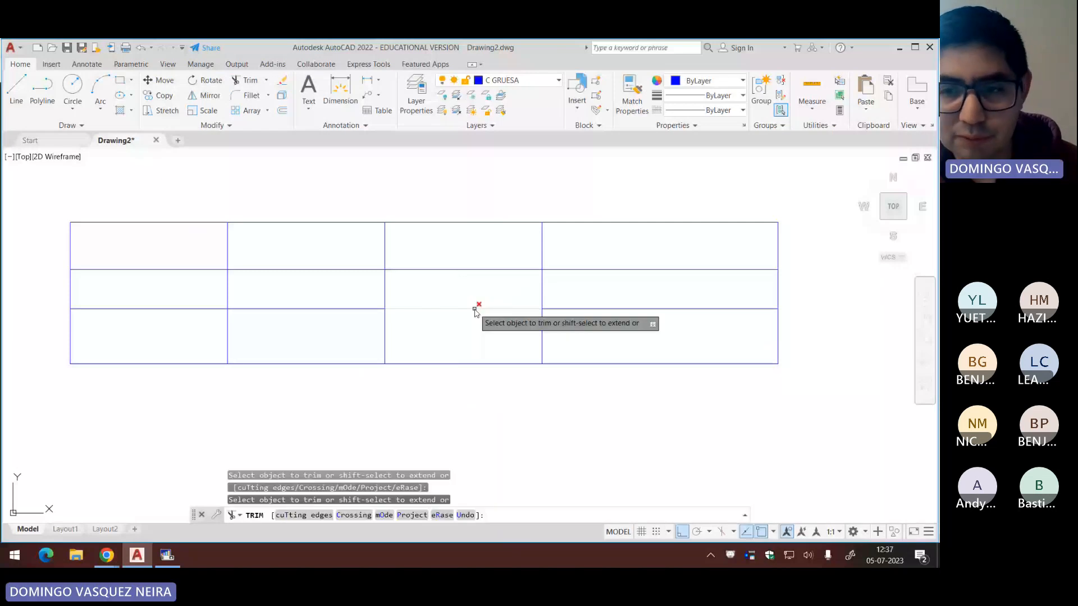
{"action": "key", "text": "alt+Tab"}
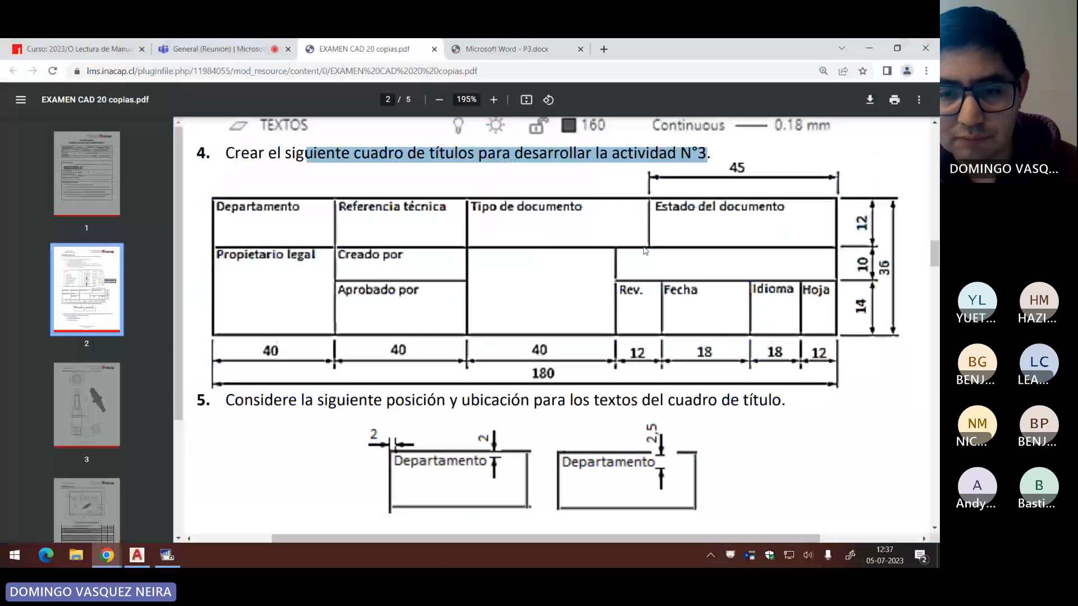
{"action": "key", "text": "alt+Tab"}
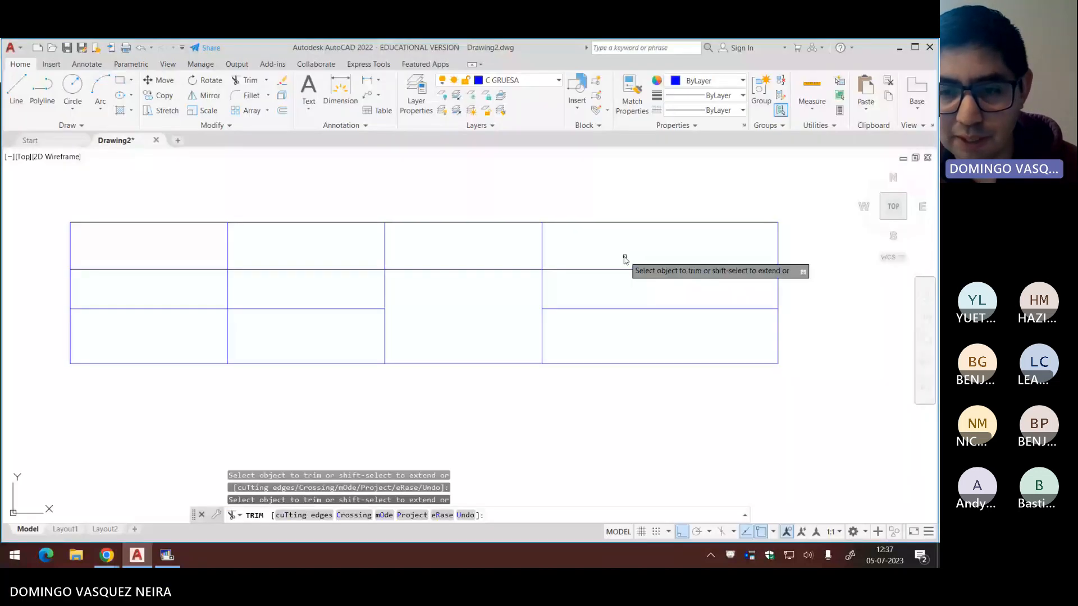
{"action": "key", "text": "alt+Tab"}
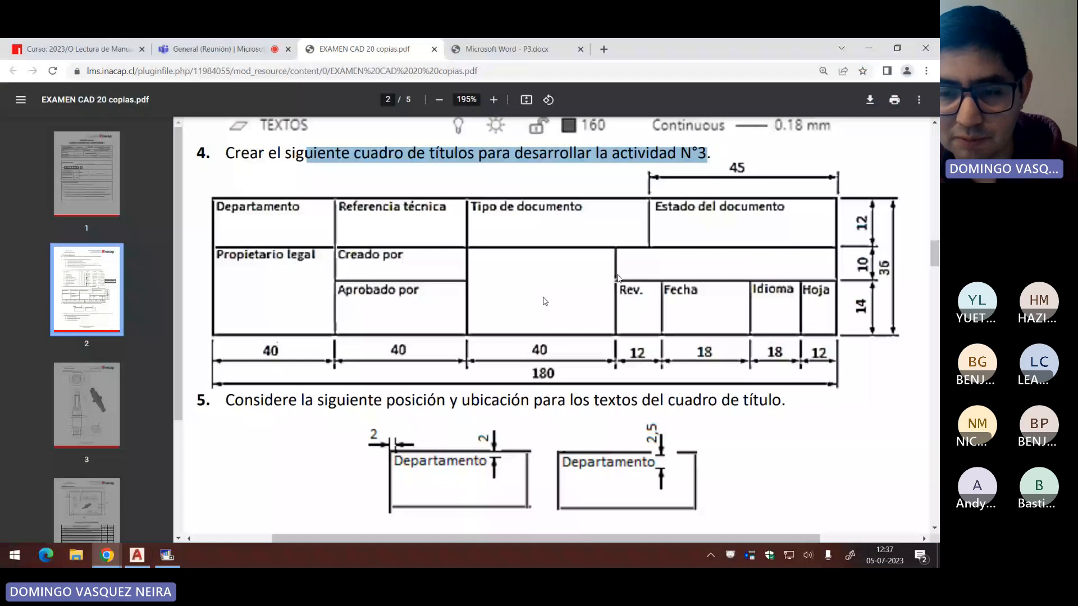
{"action": "key", "text": "alt+Tab"}
{"action": "key", "text": "Escape"}
{"action": "key", "text": "Escape"}
Step: Copy the title block's right edge 45 inward to form the Estado del documento divider
{"action": "left_click", "coordinate": [778, 246]}
{"action": "type", "text": "C"}
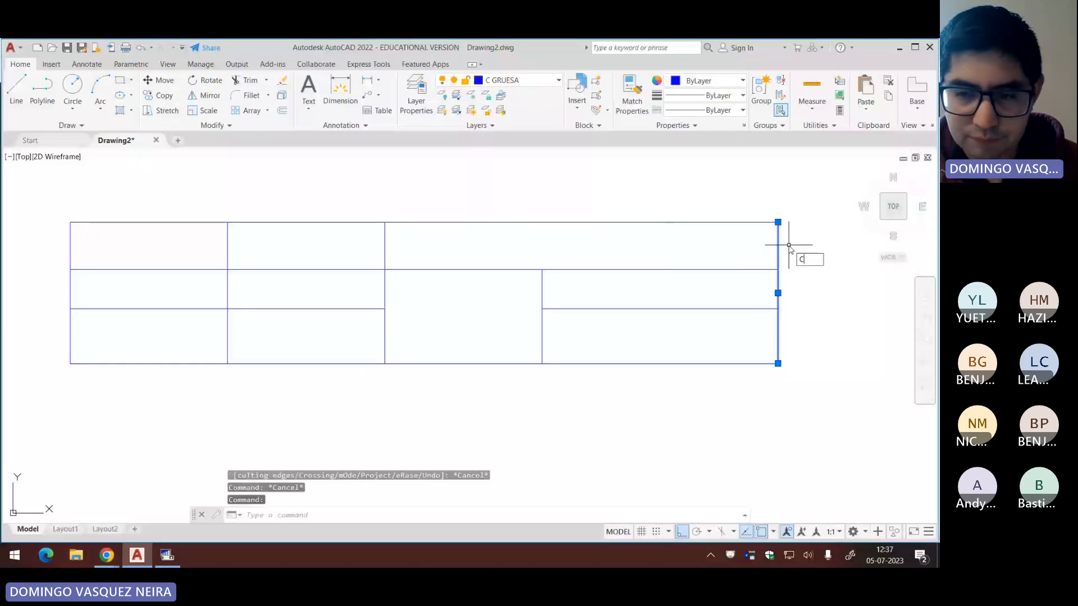
{"action": "type", "text": "o"}
{"action": "key", "text": "Return"}
{"action": "left_click", "coordinate": [758, 411]}
{"action": "type", "text": "45"}
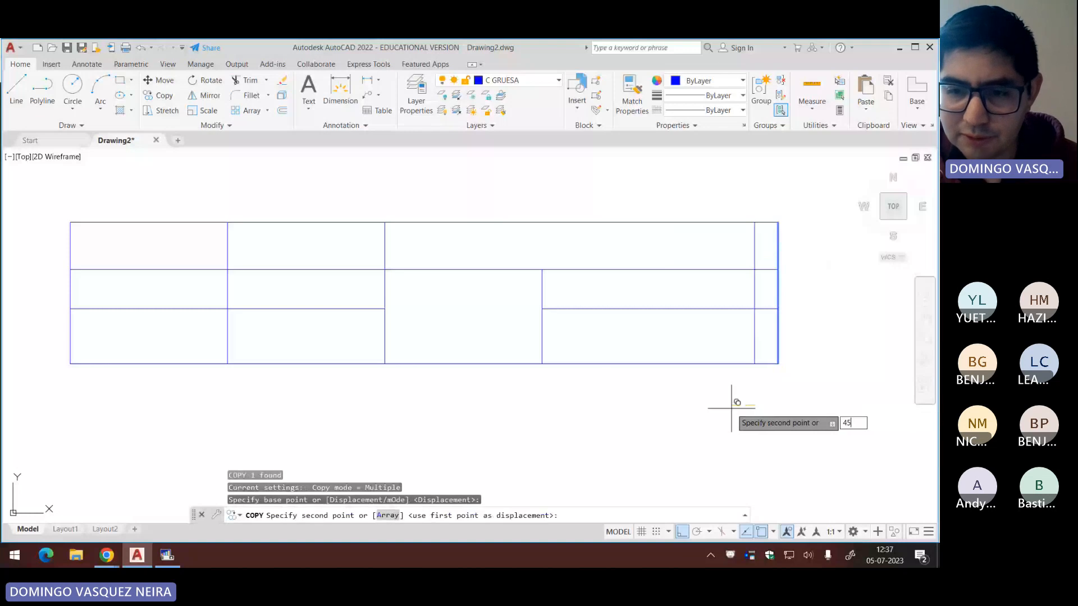
{"action": "key", "text": "Return"}
{"action": "key", "text": "Return"}
Step: Trim the new divider below the upper horizontal line so that it spans only the top row
{"action": "left_click_drag", "start_coordinate": [640, 280], "coordinate": [627, 258]}
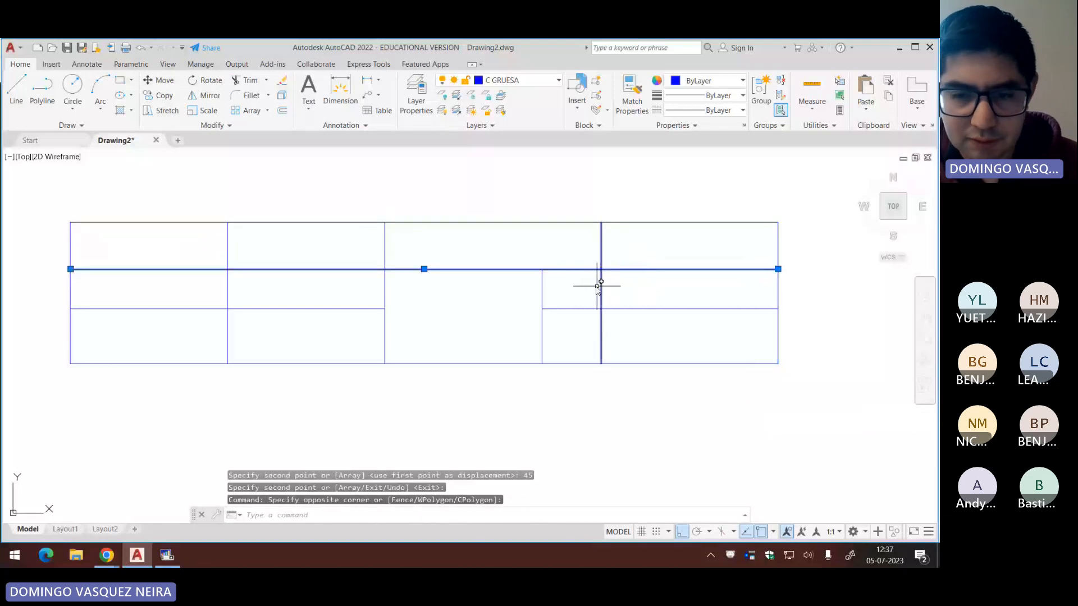
{"action": "type", "text": "tr"}
{"action": "key", "text": "Return"}
{"action": "left_click", "coordinate": [603, 286]}
{"action": "left_click", "coordinate": [597, 286]}
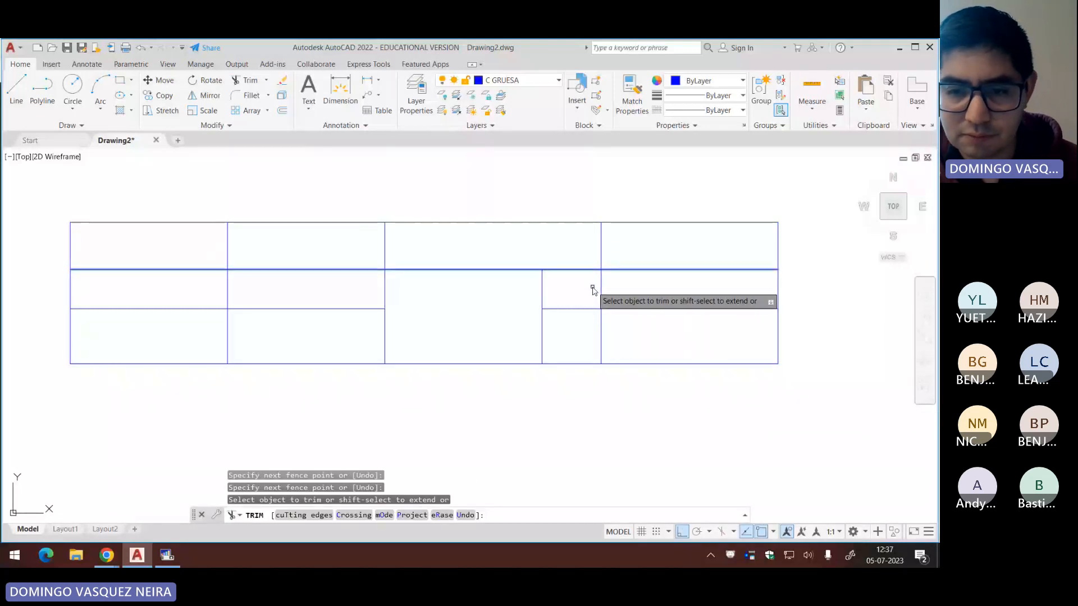
{"action": "key", "text": "Escape"}
{"action": "middle_click_drag", "start_coordinate": [501, 334], "coordinate": [530, 323]}
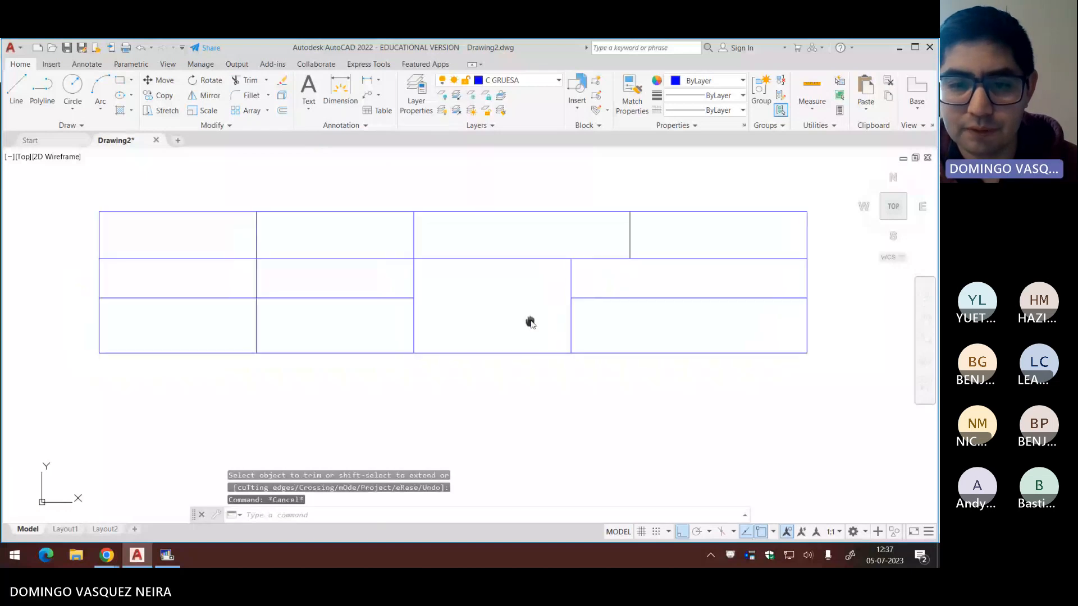
Step: Check the exam's small column widths and copy the third vertical divider 12 to the right for the Rev. cell
{"action": "key", "text": "alt+Tab"}
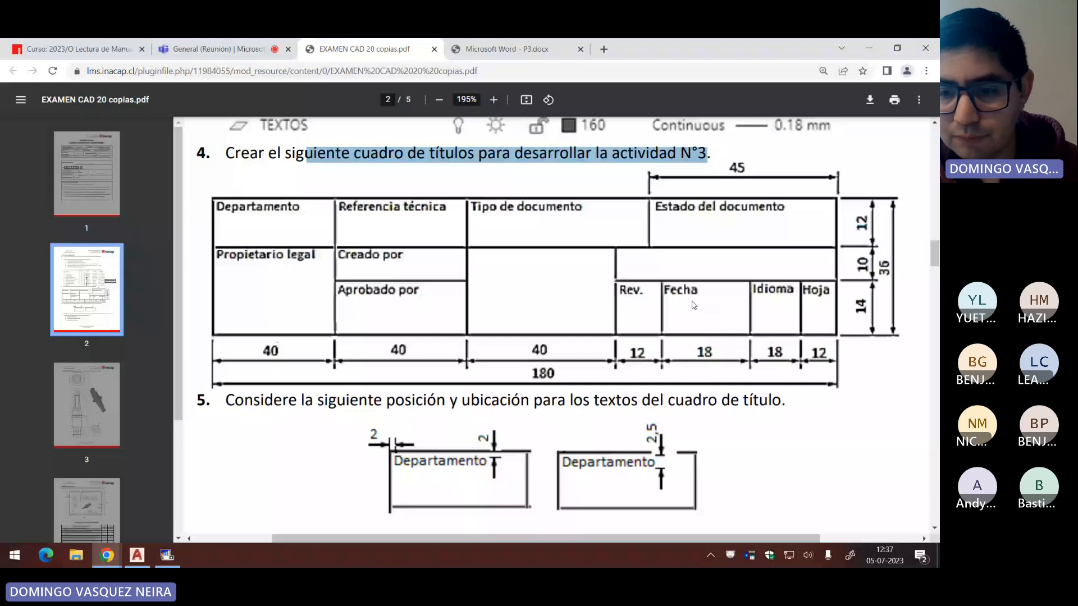
{"action": "key", "text": "alt+Tab"}
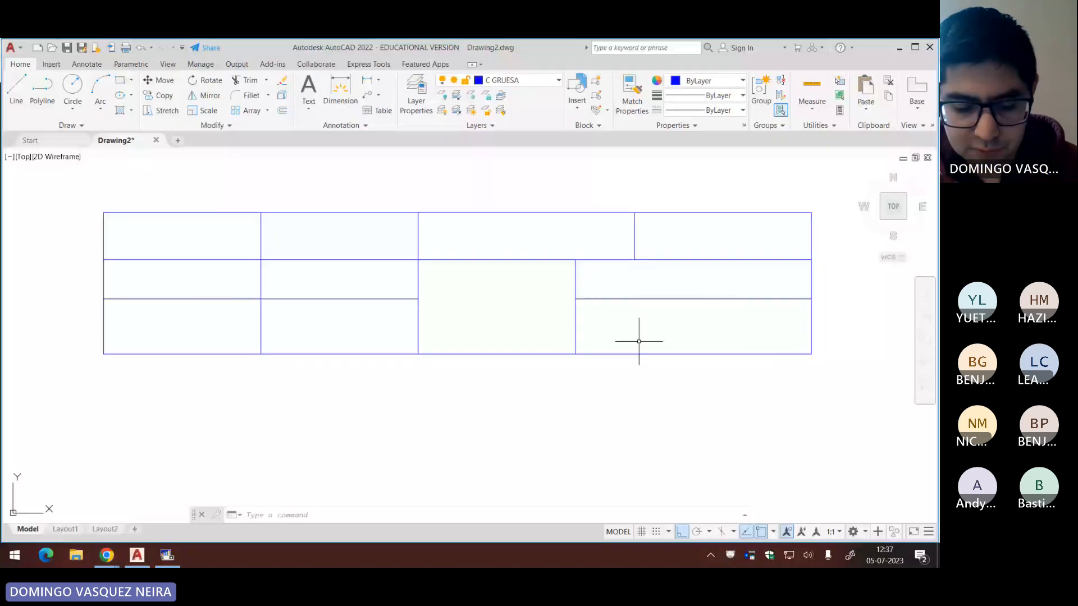
{"action": "left_click", "coordinate": [575, 342]}
{"action": "type", "text": "cp"}
{"action": "key", "text": "Return"}
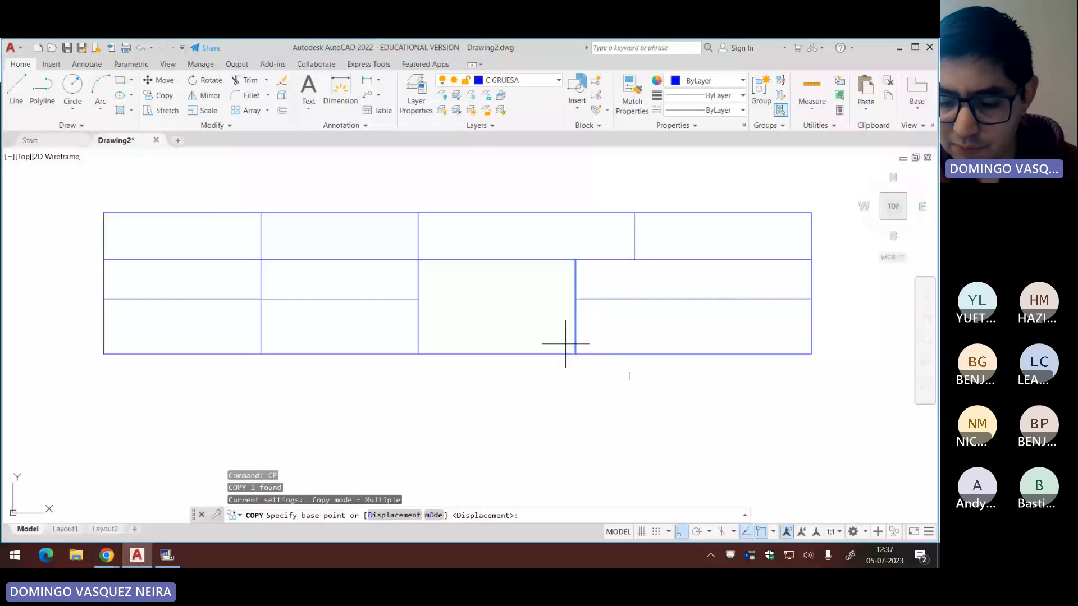
{"action": "left_click", "coordinate": [567, 343]}
{"action": "type", "text": "12"}
{"action": "key", "text": "Return"}
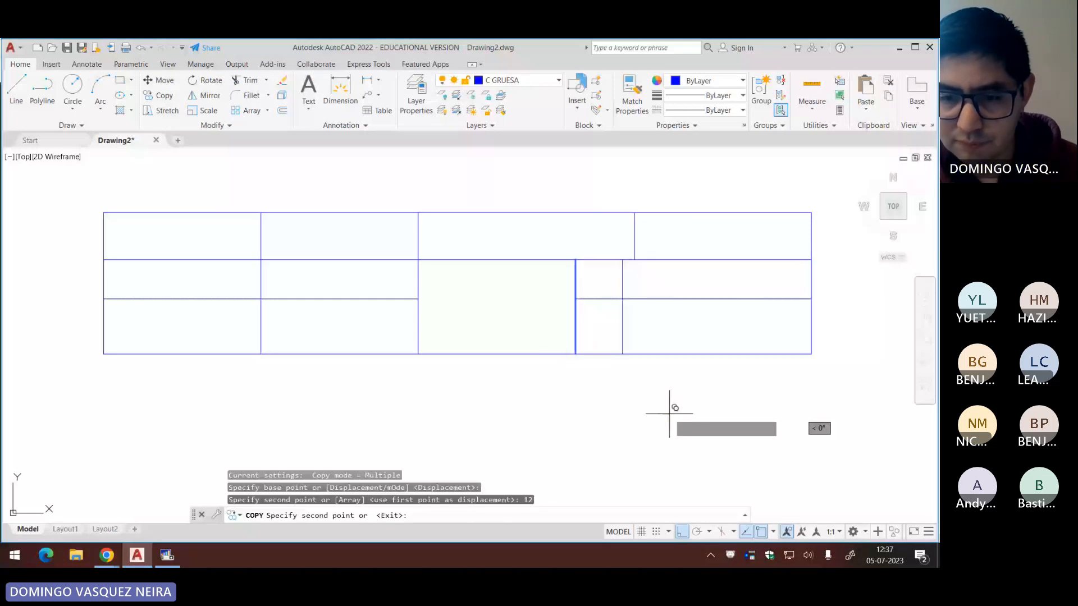
{"action": "key", "text": "Escape"}
Step: Copy the Rev. cell's right divider 18 to the right, and copy the resulting line another 18 for the Fecha and Idioma cells
{"action": "left_click", "coordinate": [651, 345]}
{"action": "left_click", "coordinate": [611, 332]}
{"action": "type", "text": "cp"}
{"action": "key", "text": "Return"}
{"action": "left_click", "coordinate": [623, 426]}
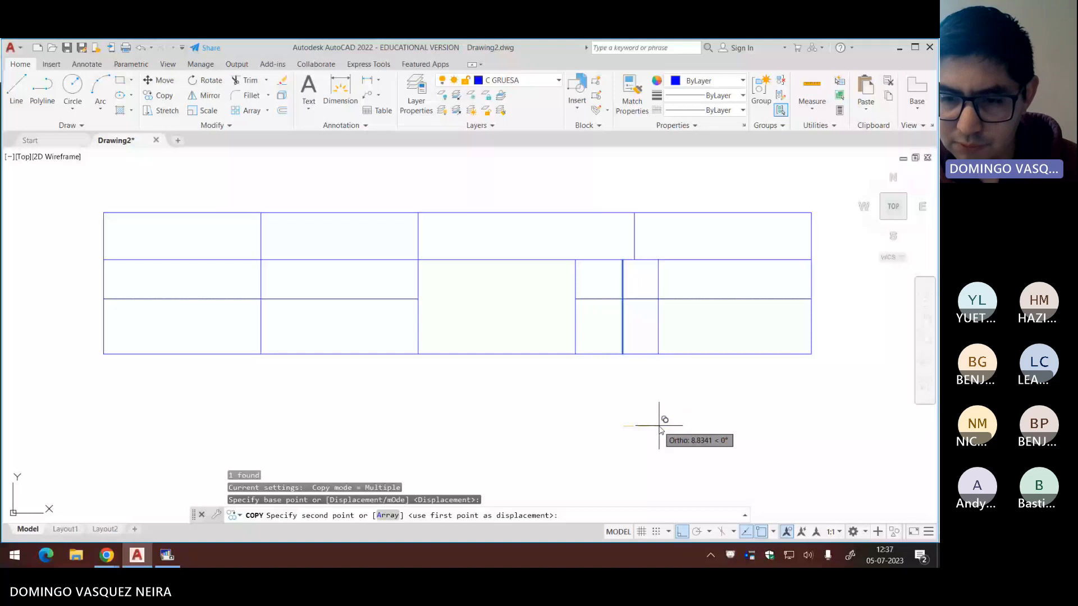
{"action": "type", "text": "18"}
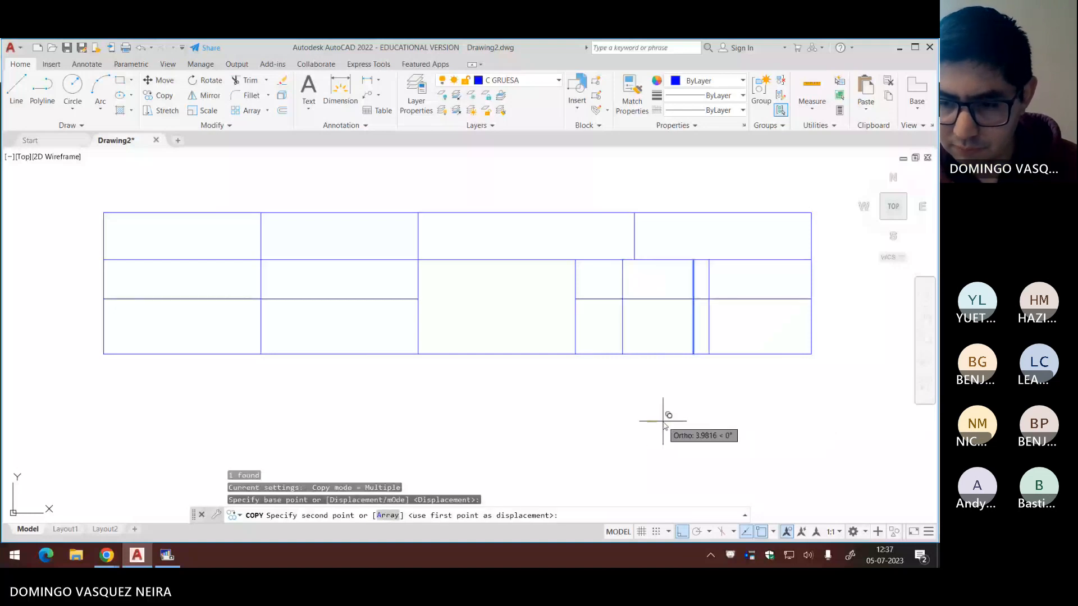
{"action": "key", "text": "Return"}
{"action": "key", "text": "Escape"}
{"action": "type", "text": "di"}
{"action": "key", "text": "Return"}
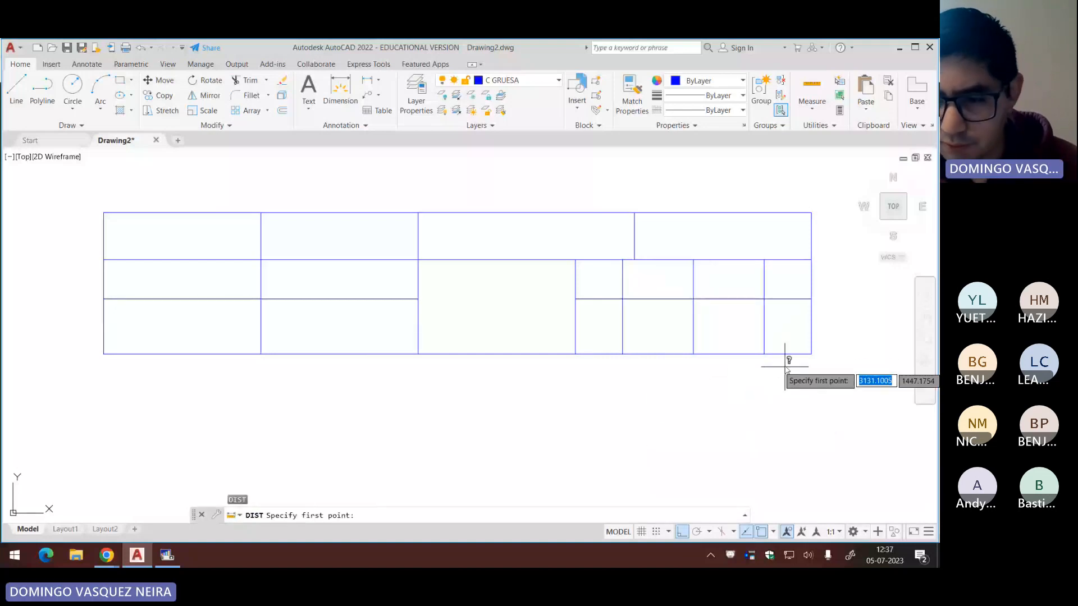
{"action": "left_click", "coordinate": [764, 353]}
{"action": "key", "text": "Escape"}
{"action": "key", "text": "Escape"}
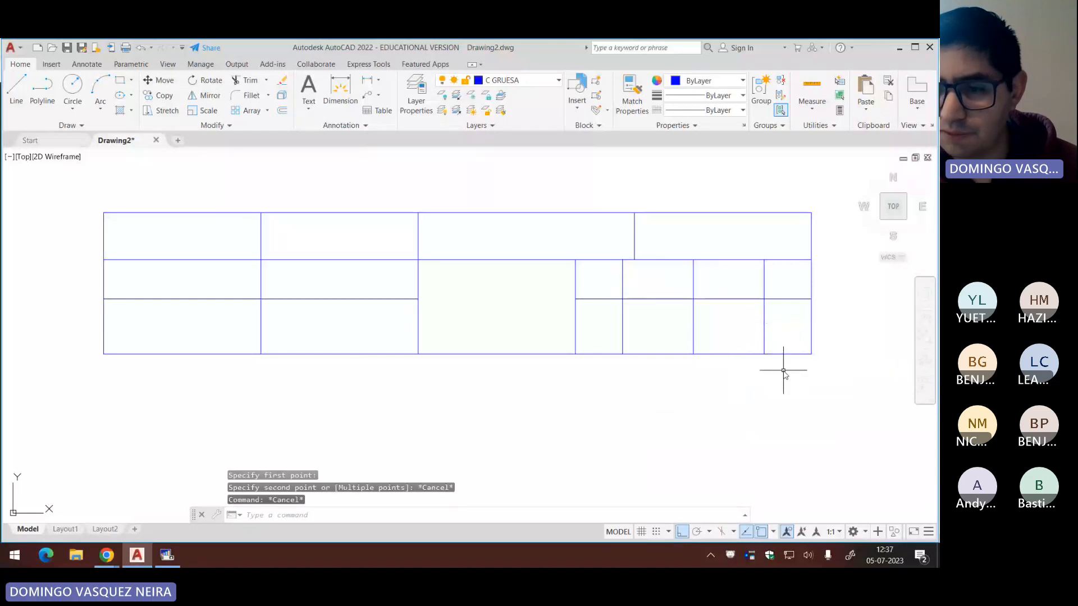
Step: Check the exam drawing and trim the three short vertical dividers out of the middle row, above the lower horizontal line
{"action": "left_click", "coordinate": [796, 313]}
{"action": "left_click", "coordinate": [787, 298]}
{"action": "key", "text": "alt+Tab"}
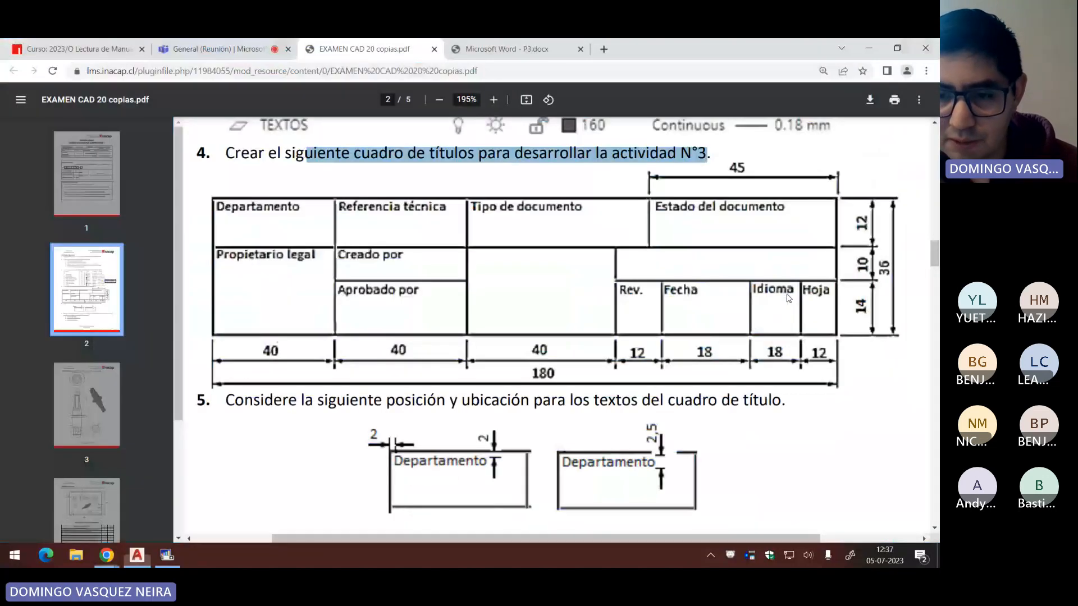
{"action": "key", "text": "alt+Tab"}
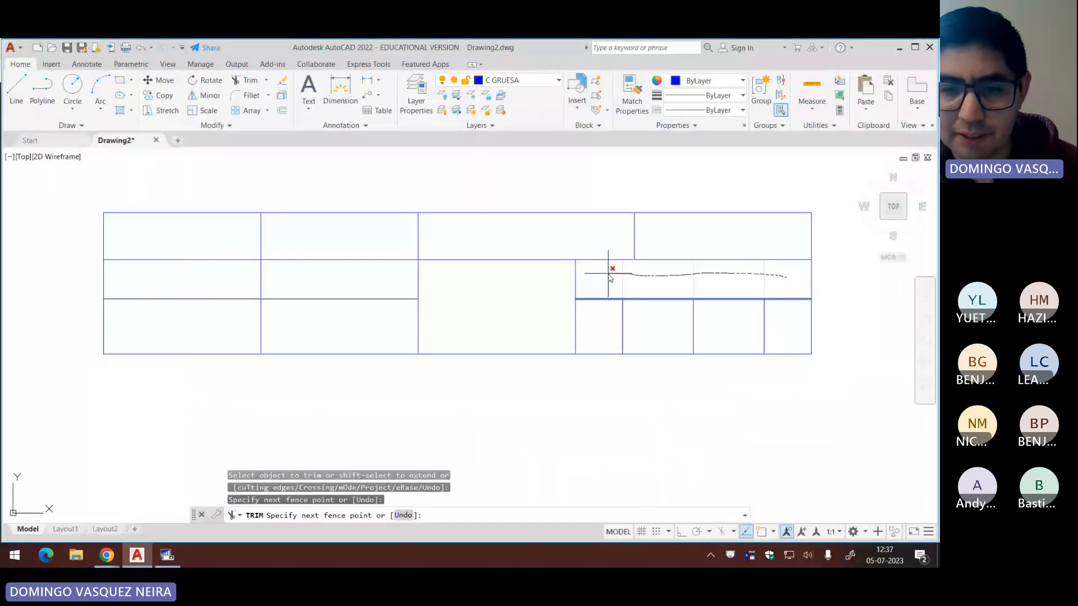
Step: Recheck the exam drawing, open a new browser tab with the Google logo and capture the screen
{"action": "key", "text": "alt+Tab"}
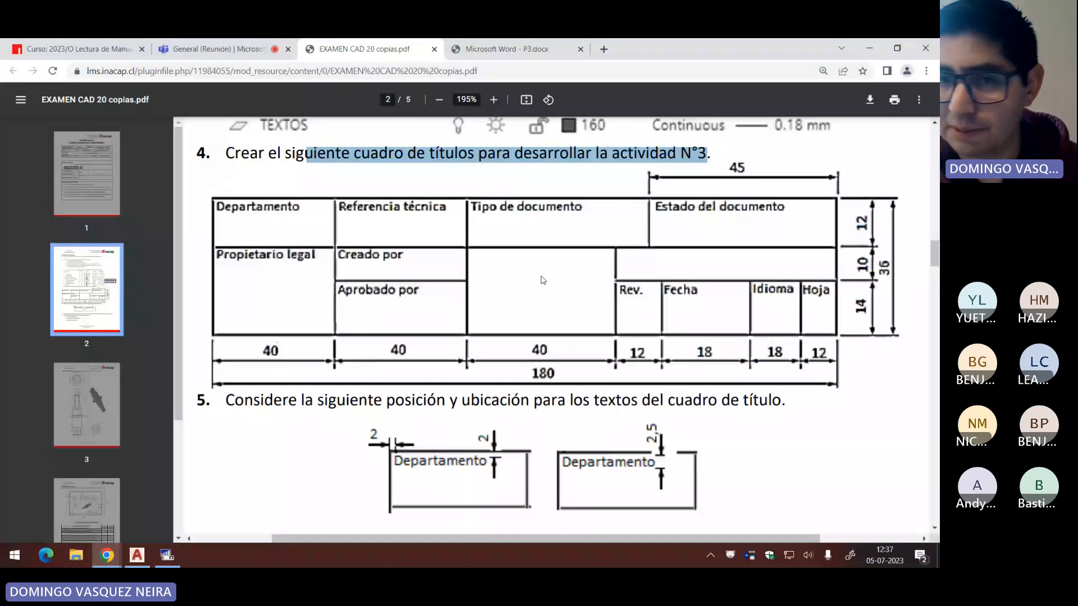
{"action": "left_click", "coordinate": [603, 48]}
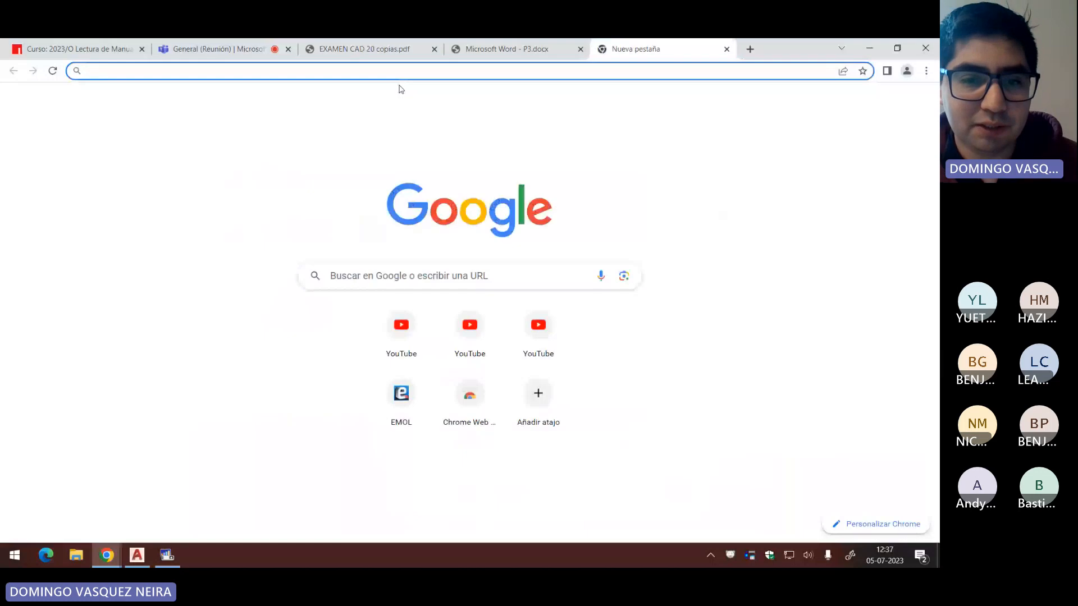
{"action": "right_click", "coordinate": [479, 215]}
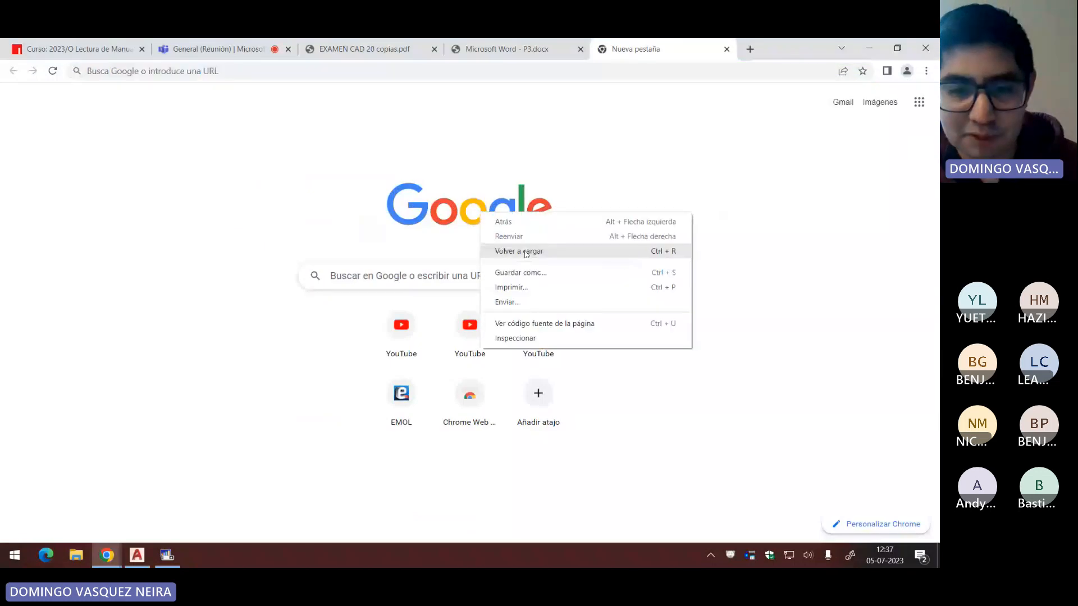
{"action": "left_click", "coordinate": [435, 236]}
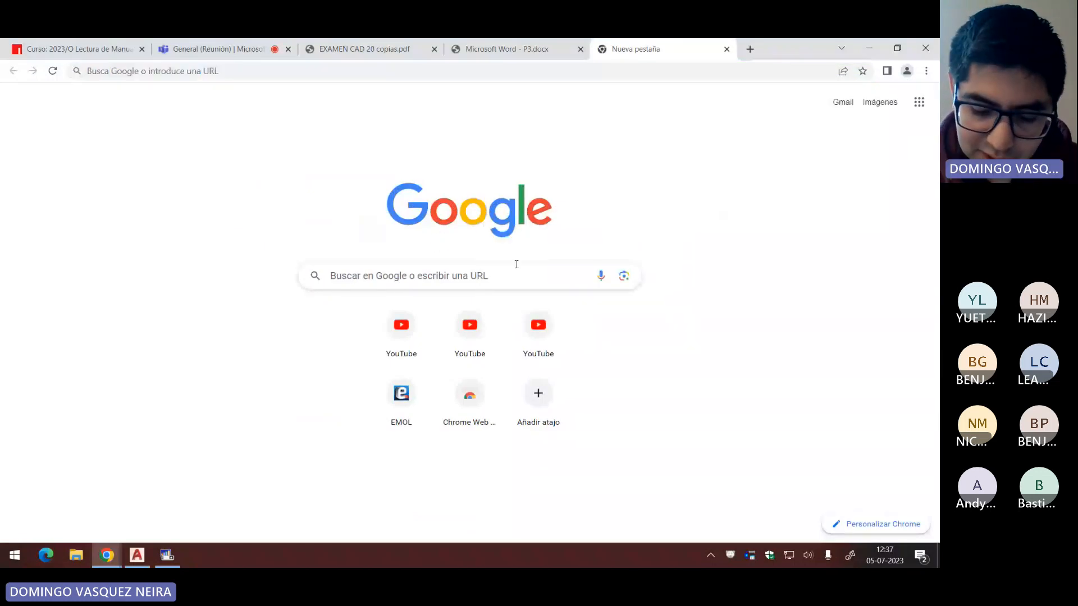
Step: Open Paint and paste the captured browser screenshot onto the canvas
{"action": "key", "text": "super"}
{"action": "type", "text": "paint"}
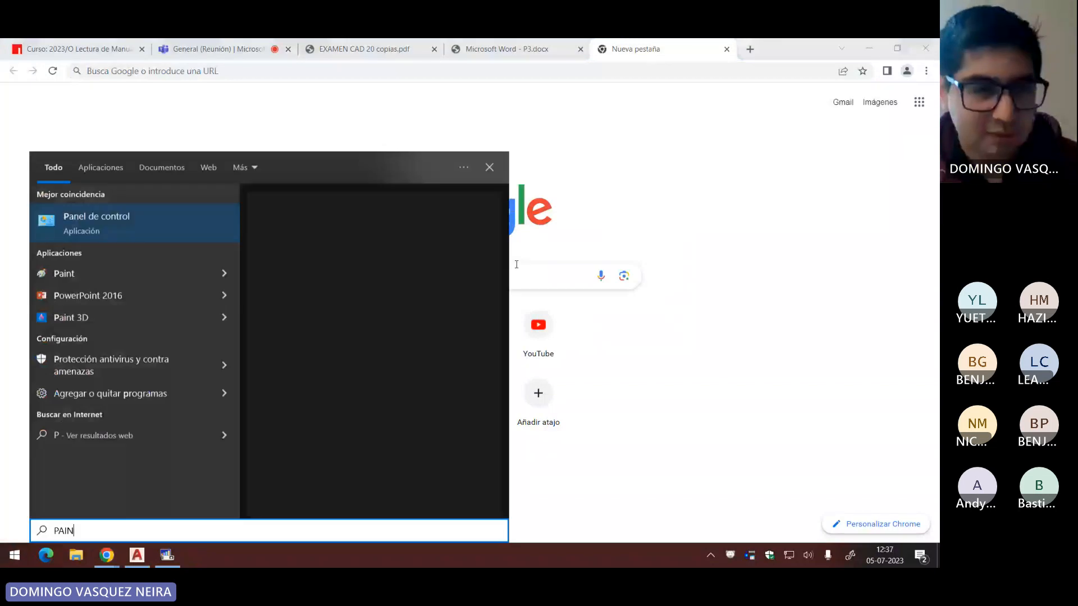
{"action": "key", "text": "Return"}
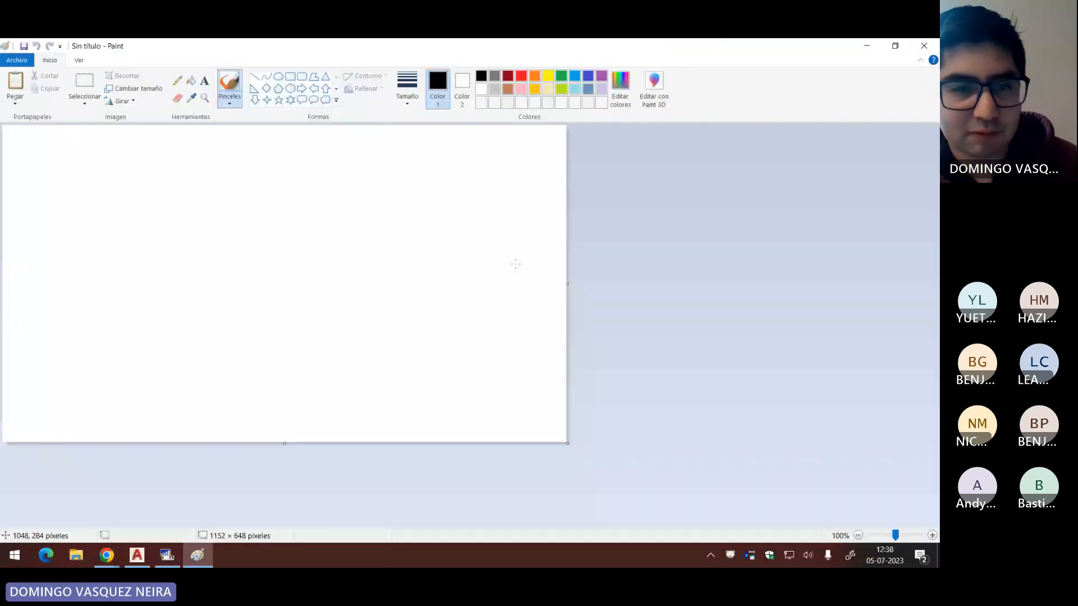
{"action": "key", "text": "ctrl+v"}
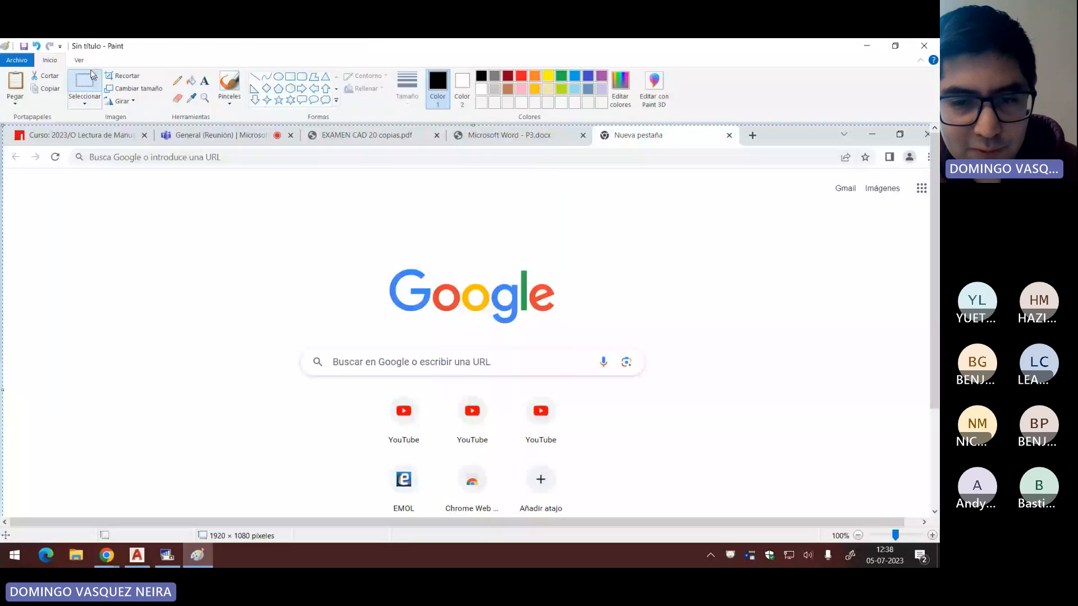
Step: Select the Google logo in the screenshot, cut it to the clipboard and start a new image without saving the current one
{"action": "mouse_move", "coordinate": [391, 335]}
{"action": "left_mouse_down"}
{"action": "mouse_move", "coordinate": [552, 257]}
{"action": "mouse_move", "coordinate": [370, 329]}
{"action": "mouse_move", "coordinate": [389, 335]}
{"action": "mouse_move", "coordinate": [373, 330]}
{"action": "left_mouse_up"}
{"action": "left_click", "coordinate": [553, 260]}
{"action": "key", "text": "ctrl+x"}
{"action": "key", "text": "ctrl+n"}
{"action": "key", "text": "n"}
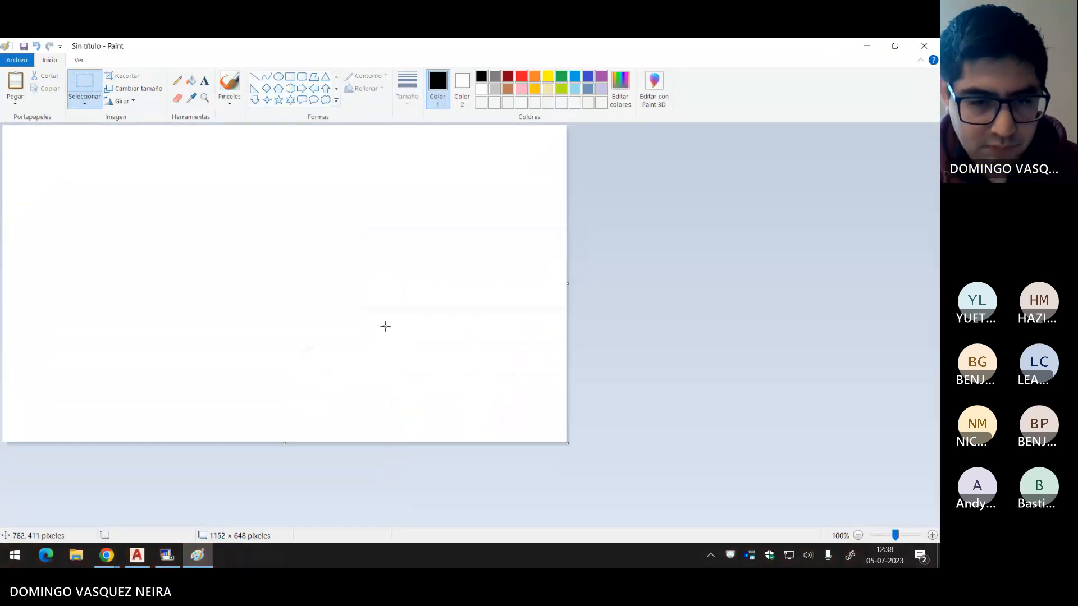
Step: Shrink the blank canvas and paste the Google logo so that the canvas fits it at 412 × 163 pixels
{"action": "key", "text": "ctrl+v"}
{"action": "left_click_drag", "start_coordinate": [527, 402], "coordinate": [158, 180]}
{"action": "left_click", "coordinate": [572, 432]}
{"action": "left_click", "coordinate": [573, 432]}
{"action": "key", "text": "ctrl+v"}
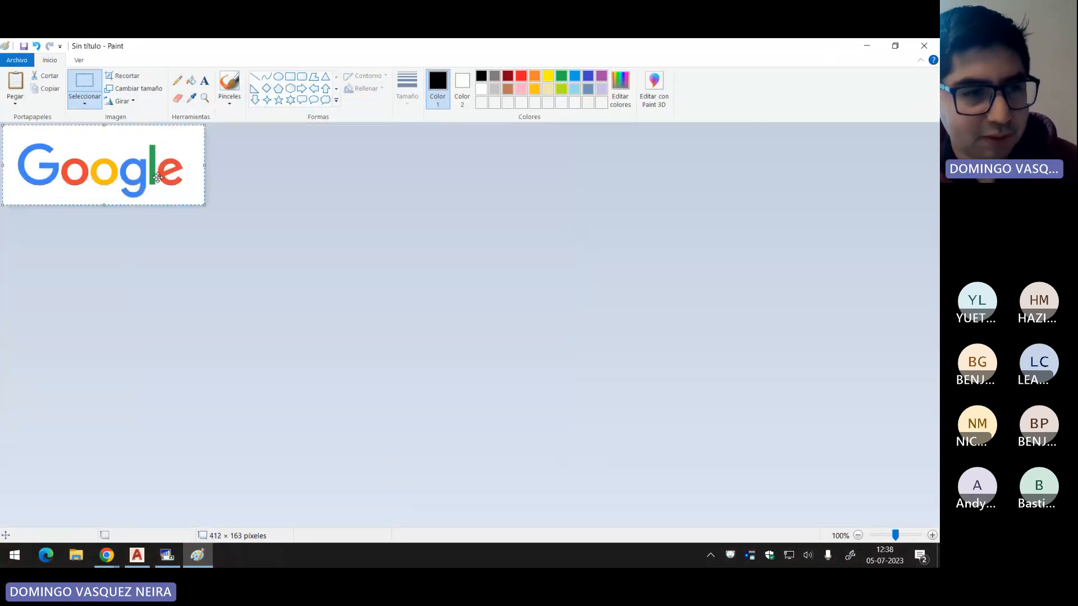
Step: Nudge the pasted logo up and to the left until it sits against the canvas's upper-left corner, and deselect it
{"action": "key", "text": "Up"}
{"action": "key", "text": "Up"}
{"action": "key", "text": "Up"}
{"action": "key", "text": "Up"}
{"action": "key", "text": "Up"}
{"action": "key", "text": "Up"}
{"action": "key", "text": "Up"}
{"action": "key", "text": "Up"}
{"action": "key", "text": "Up"}
{"action": "key", "text": "Up"}
{"action": "key", "text": "Up"}
{"action": "key", "text": "Up"}
{"action": "key", "text": "Up"}
{"action": "key", "text": "Up"}
{"action": "key", "text": "Up"}
{"action": "key", "text": "Up"}
{"action": "key", "text": "Up"}
{"action": "key", "text": "Up"}
{"action": "key", "text": "Up"}
{"action": "key", "text": "Up"}
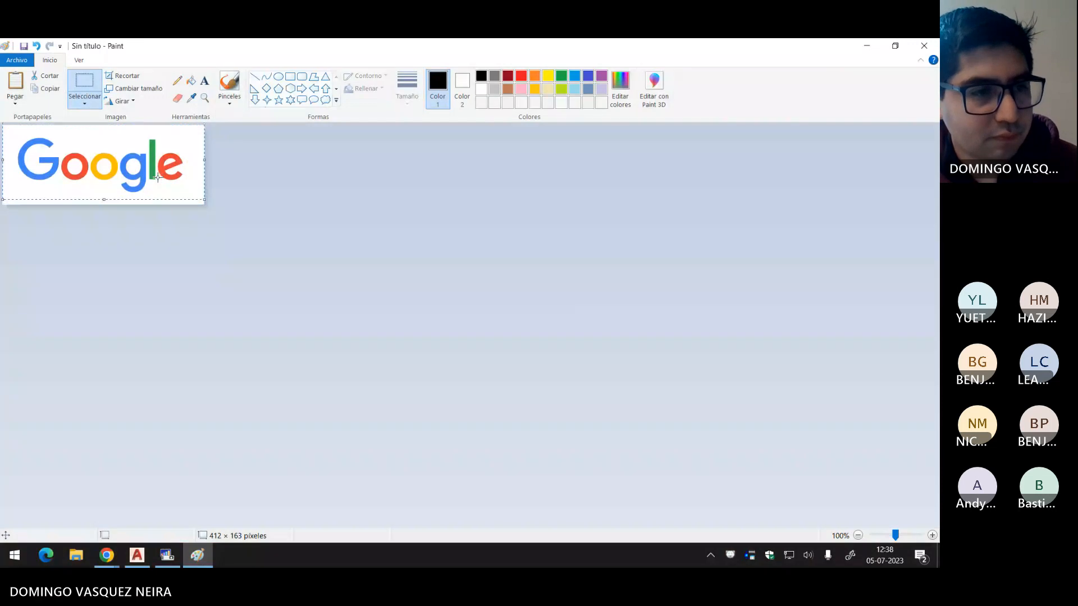
{"action": "key", "text": "Left"}
{"action": "key", "text": "Left"}
{"action": "key", "text": "Left"}
{"action": "key", "text": "Left"}
{"action": "key", "text": "Left"}
{"action": "key", "text": "Left"}
{"action": "key", "text": "Left"}
{"action": "key", "text": "Left"}
{"action": "key", "text": "Left"}
{"action": "key", "text": "Left"}
{"action": "key", "text": "Left"}
{"action": "key", "text": "Left"}
{"action": "key", "text": "Left"}
{"action": "key", "text": "Left"}
{"action": "key", "text": "Left"}
{"action": "key", "text": "Left"}
{"action": "key", "text": "Left"}
{"action": "key", "text": "Left"}
{"action": "key", "text": "Left"}
{"action": "key", "text": "Left"}
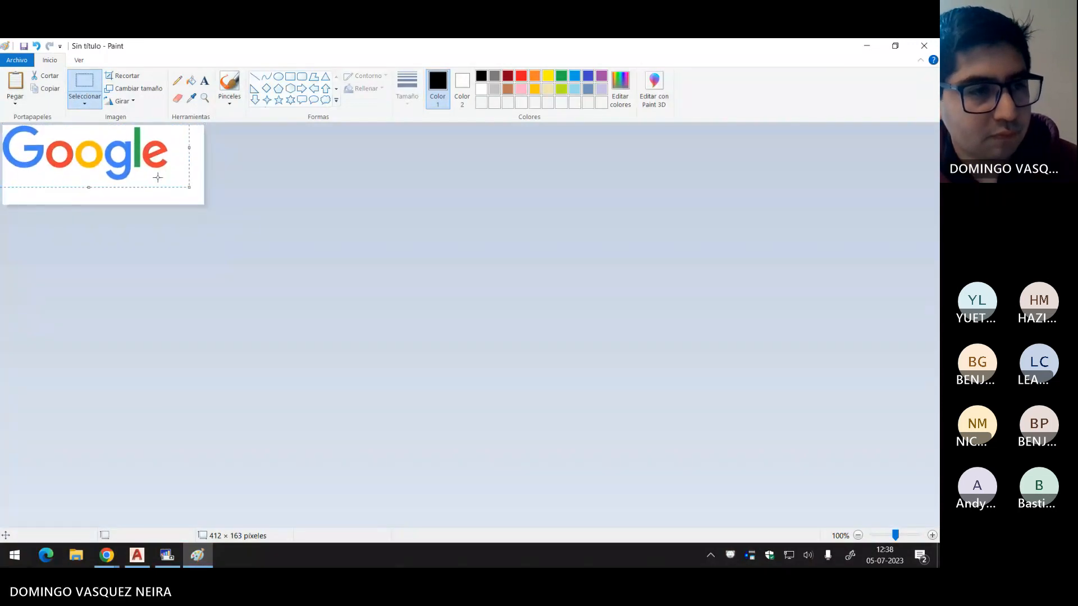
{"action": "key", "text": "Escape"}
Step: Reduce the canvas to about 342 × 116 pixels around the logo and cut the whole image to the clipboard
{"action": "left_click_drag", "start_coordinate": [206, 206], "coordinate": [171, 183]}
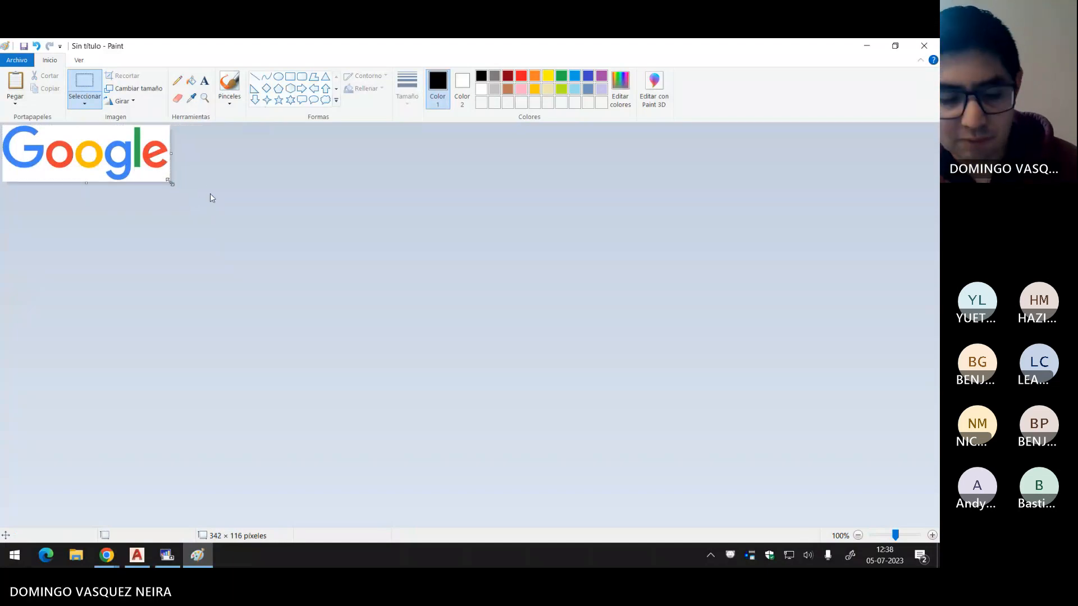
{"action": "key", "text": "ctrl+a"}
{"action": "key", "text": "ctrl+x"}
Step: Switch to AutoCAD and paste the Google logo in the empty area just below the title block
{"action": "key", "text": "alt+Tab"}
{"action": "key", "text": "Tab"}
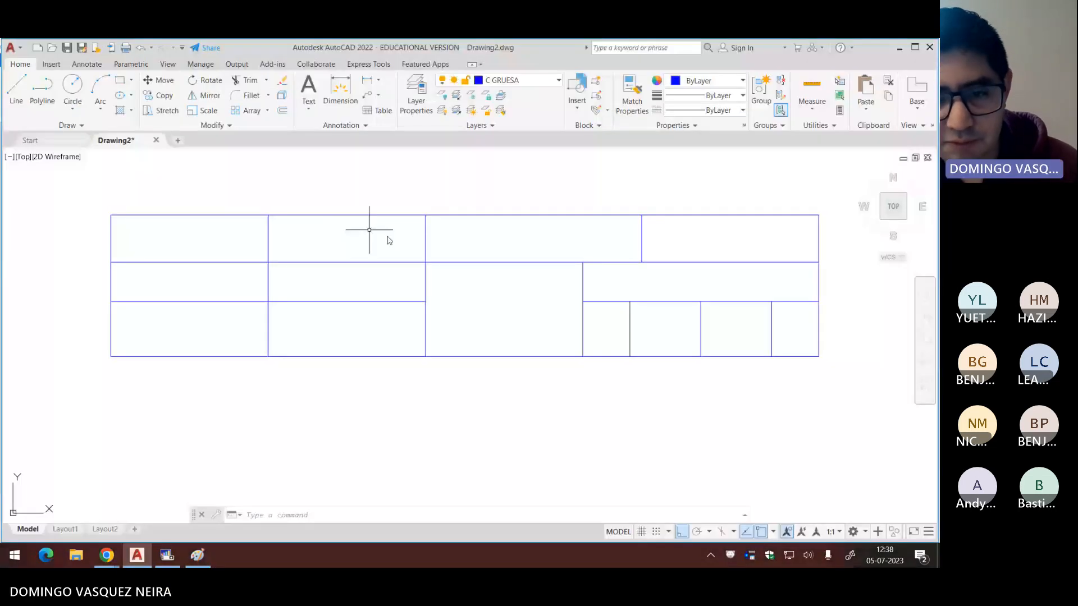
{"action": "key", "text": "ctrl+v"}
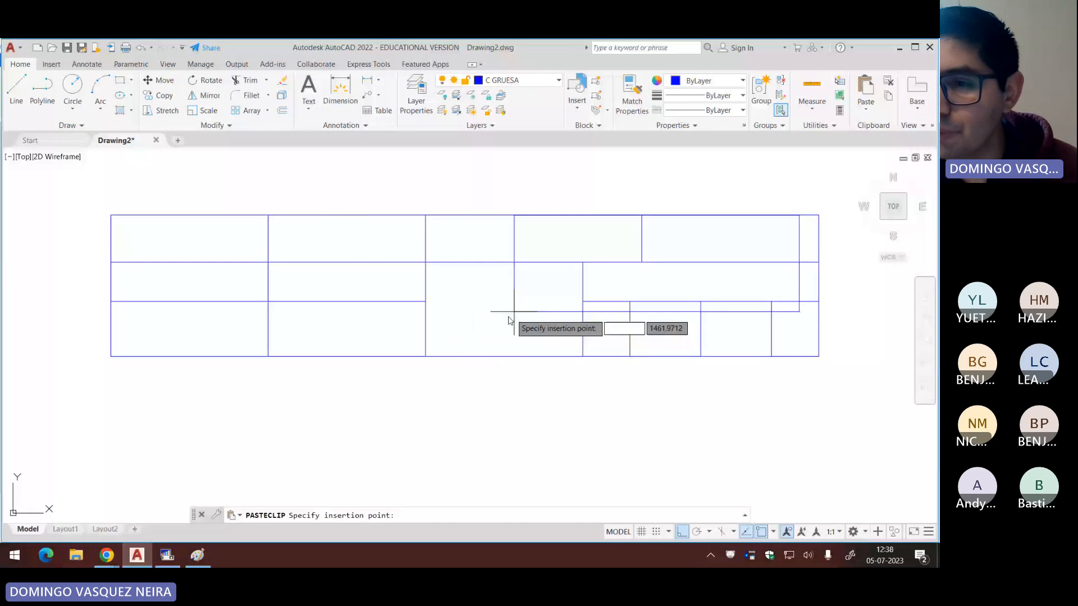
{"action": "scroll", "coordinate": [509, 321], "scroll_direction": "down", "scroll_amount": 2}
{"action": "left_click", "coordinate": [496, 425]}
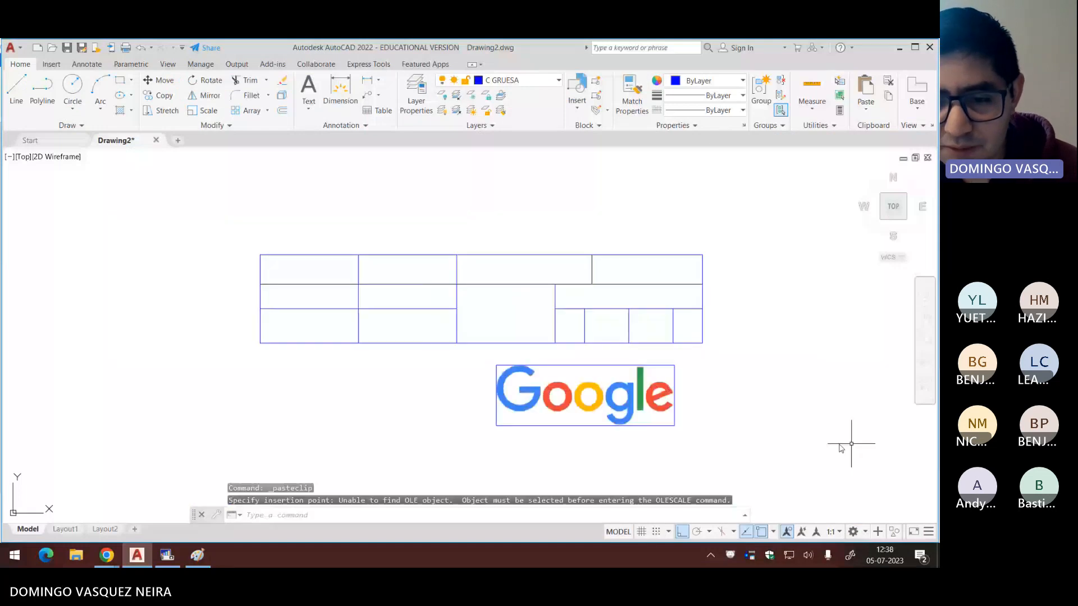
Step: Put the pasted logo on the C FINA layer and set its frame colour to white (255,255,255)
{"action": "left_click_drag", "start_coordinate": [841, 448], "coordinate": [671, 410]}
{"action": "left_click", "coordinate": [727, 84]}
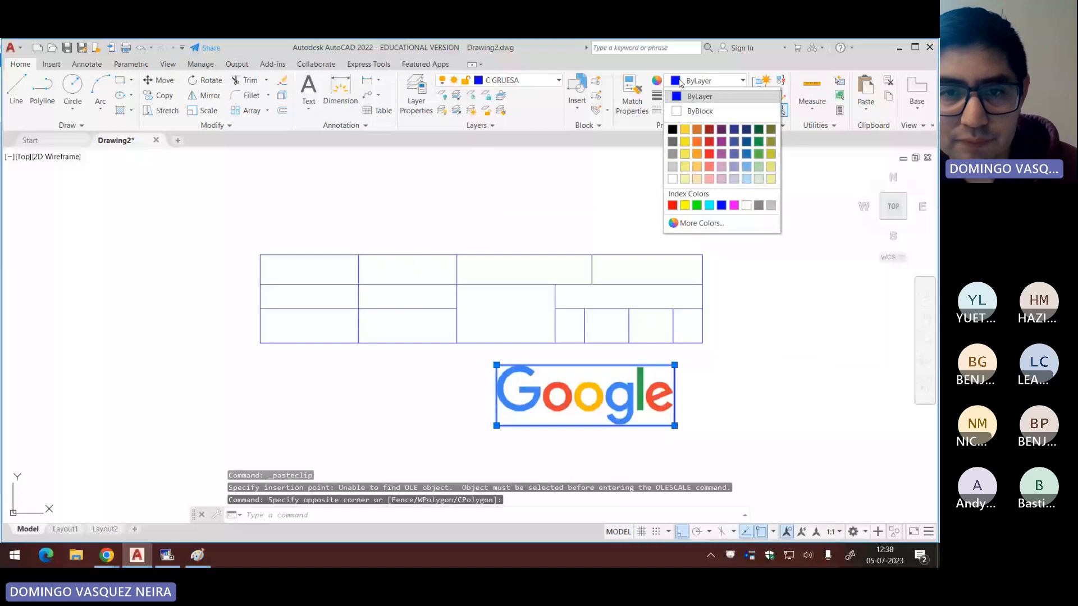
{"action": "left_click", "coordinate": [520, 80]}
{"action": "left_click", "coordinate": [506, 123]}
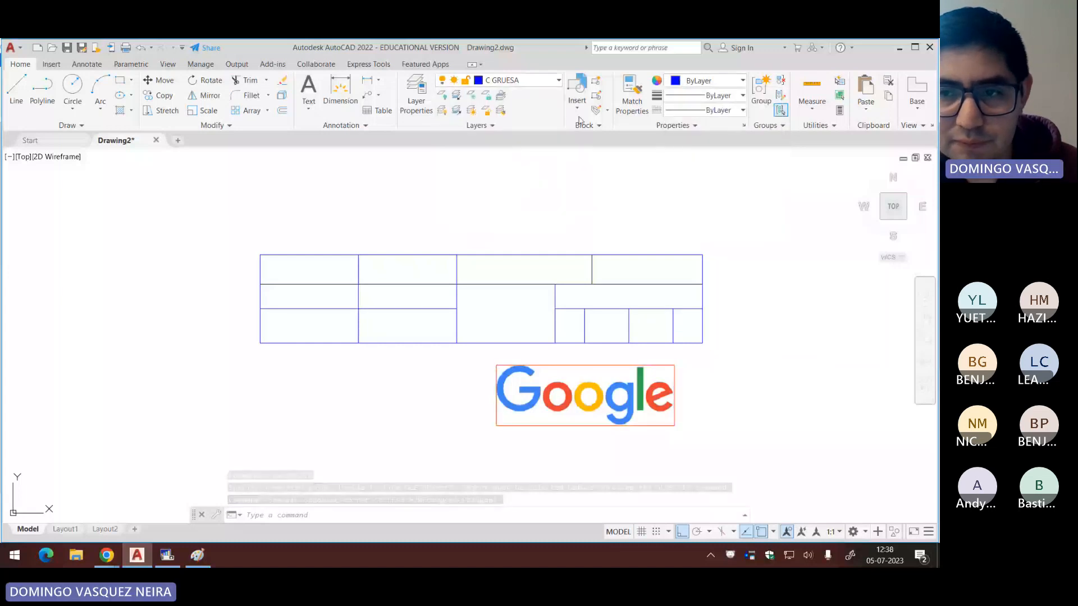
{"action": "left_click", "coordinate": [703, 80]}
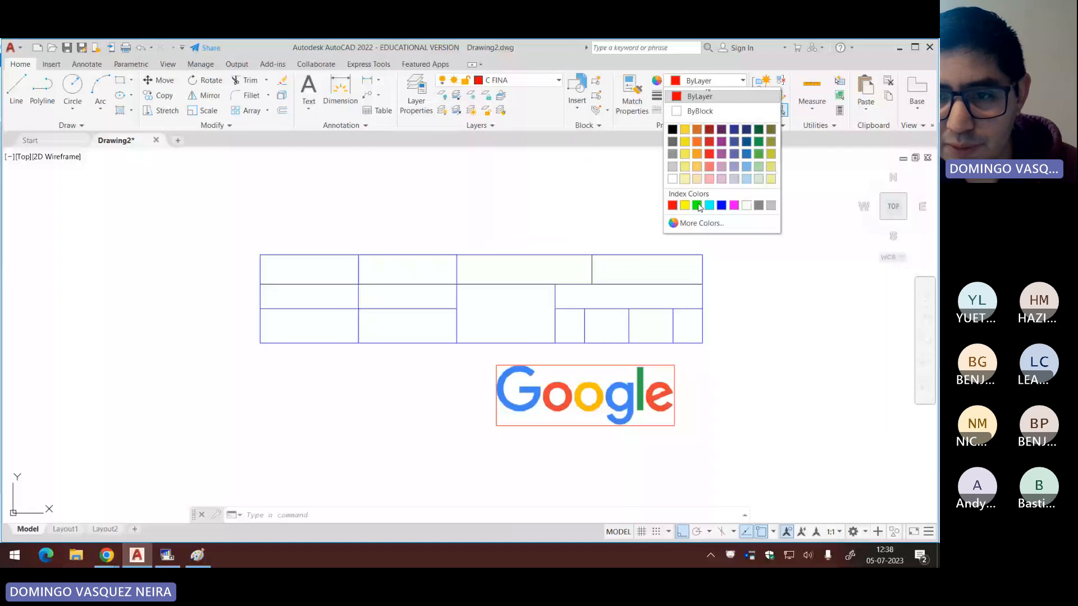
{"action": "left_click", "coordinate": [672, 178]}
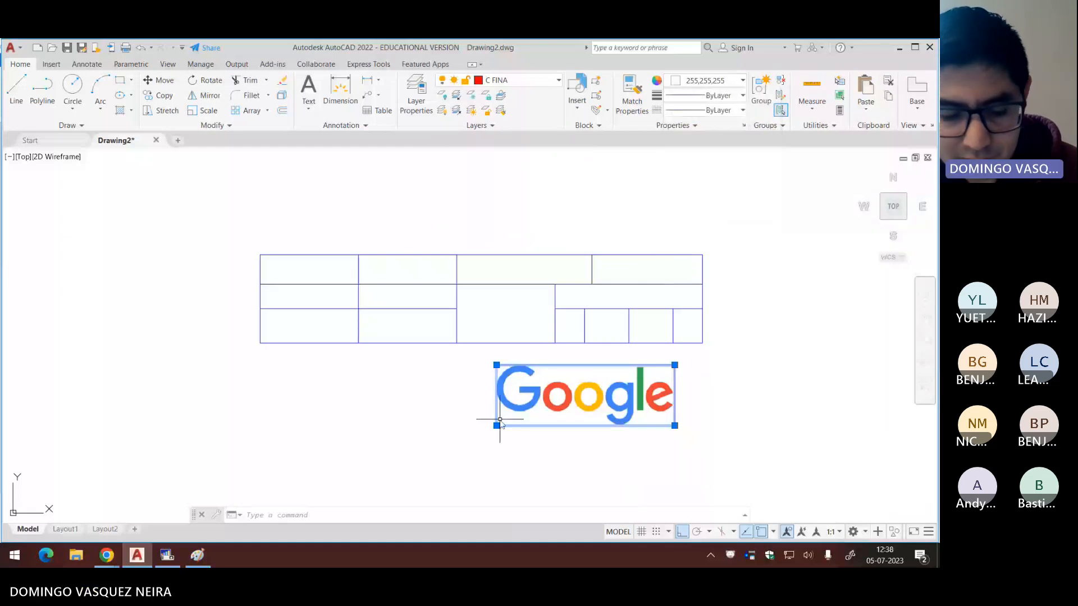
Step: Move the logo by its lower-left corner onto the lower-left corner of the wide cell above the four small cells
{"action": "type", "text": "d"}
{"action": "key", "text": "Return"}
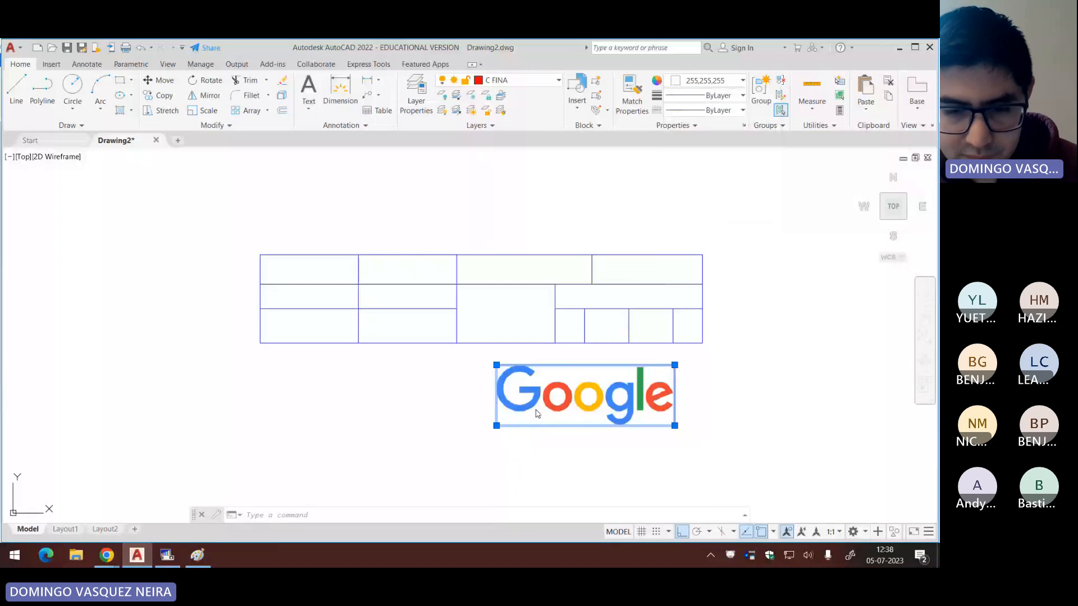
{"action": "type", "text": "m"}
{"action": "key", "text": "Return"}
{"action": "left_click", "coordinate": [496, 425]}
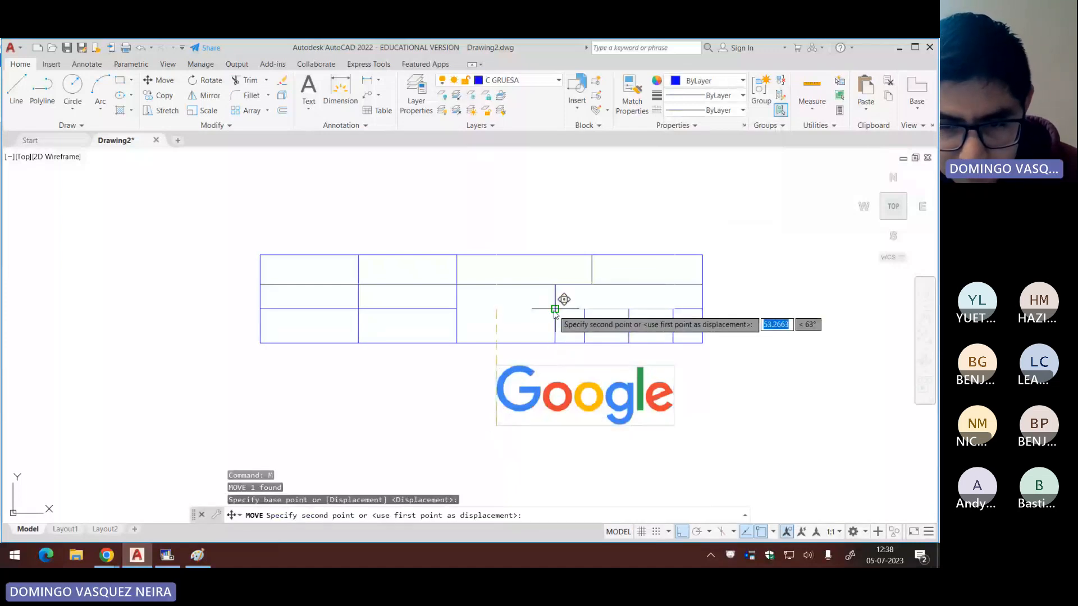
{"action": "left_click", "coordinate": [554, 309]}
{"action": "left_click", "coordinate": [554, 309]}
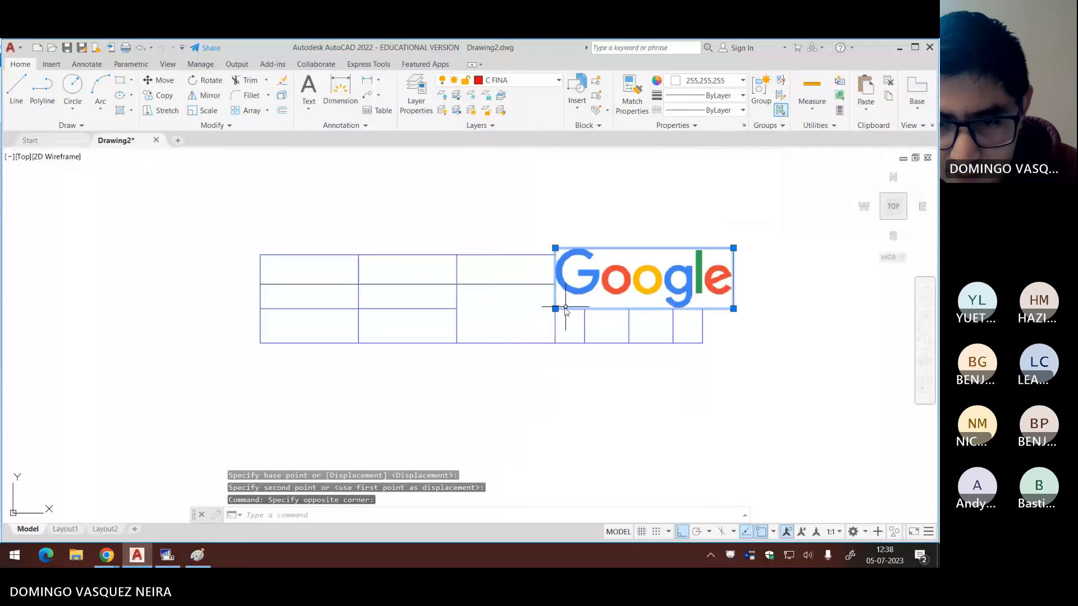
Step: Scale the logo down about its lower-left corner until it fits within the height of the wide cell
{"action": "scroll", "coordinate": [554, 307], "scroll_direction": "up", "scroll_amount": 4}
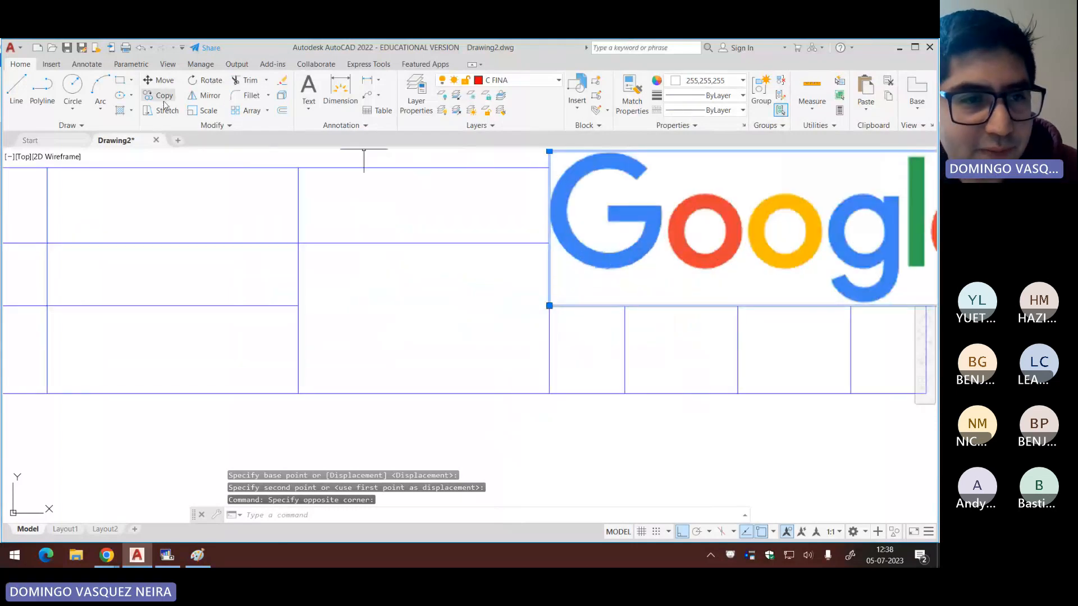
{"action": "left_click", "coordinate": [205, 110]}
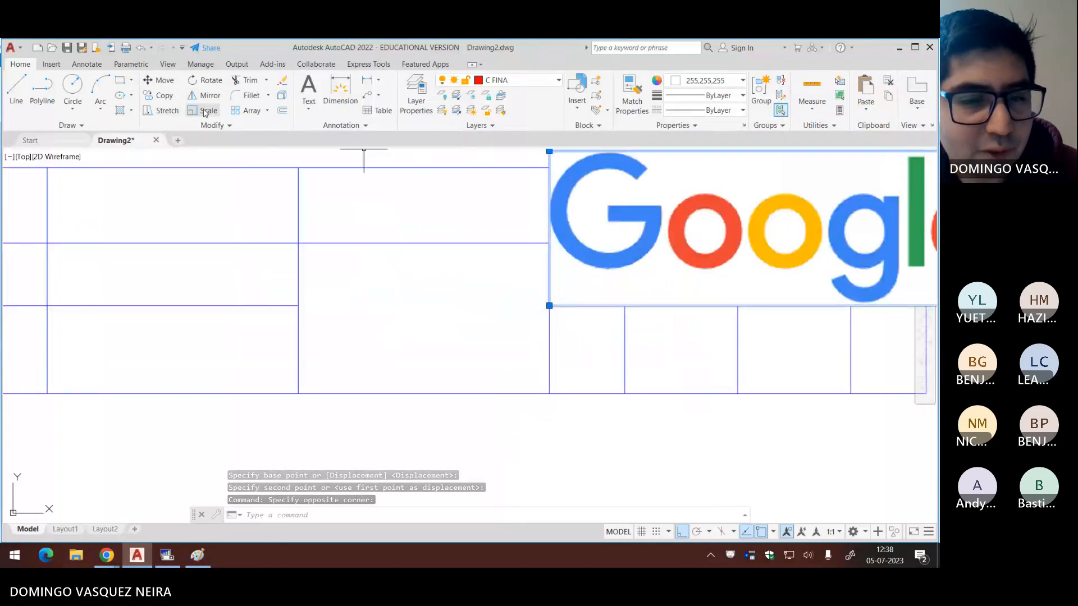
{"action": "left_click", "coordinate": [549, 305]}
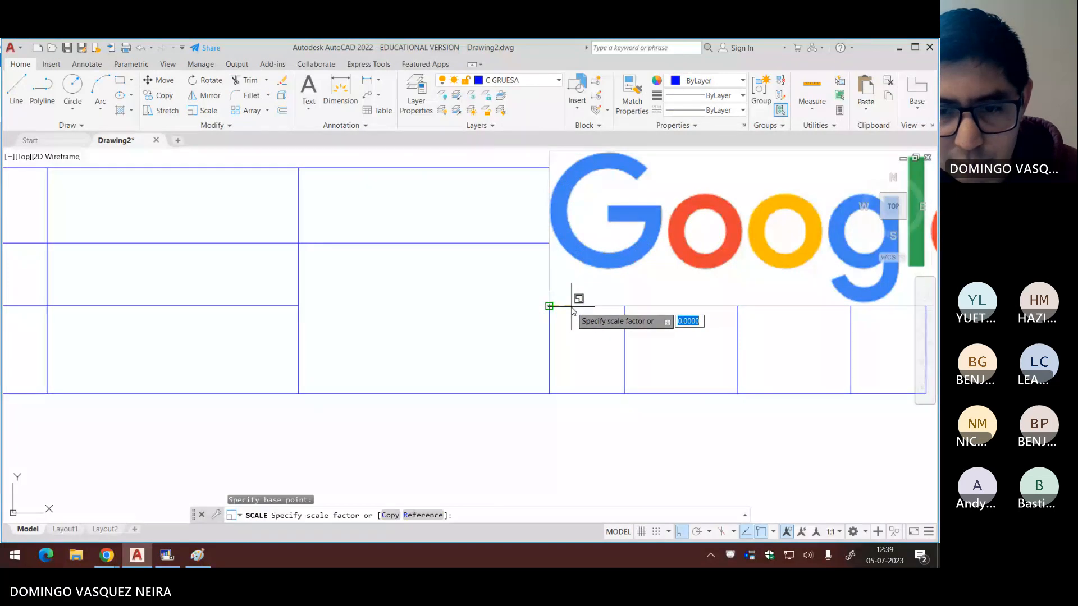
{"action": "scroll", "coordinate": [614, 284], "scroll_direction": "down", "scroll_amount": 2}
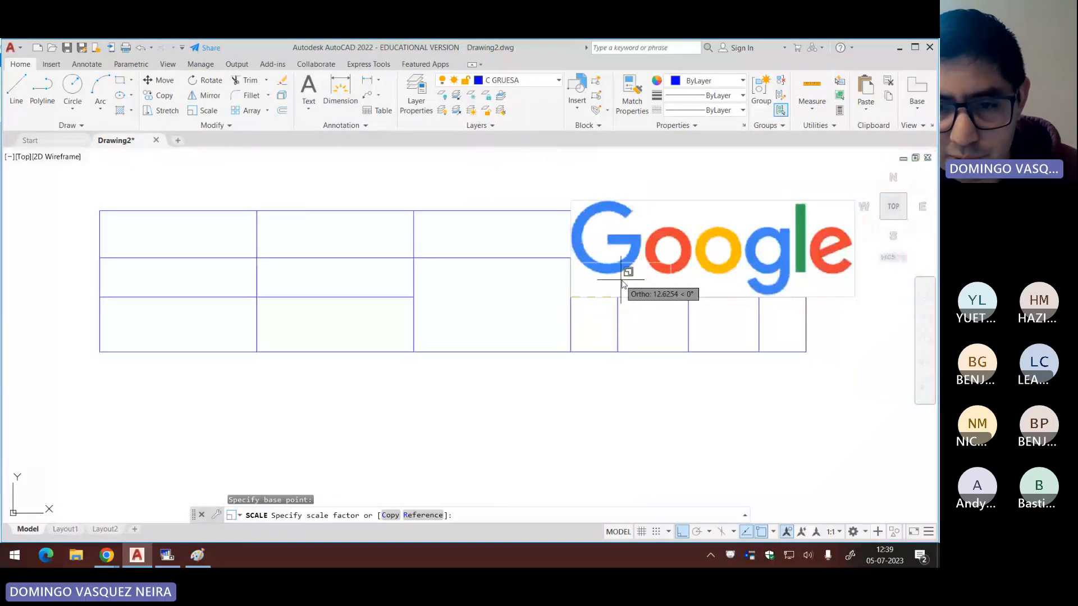
{"action": "left_click", "coordinate": [623, 282]}
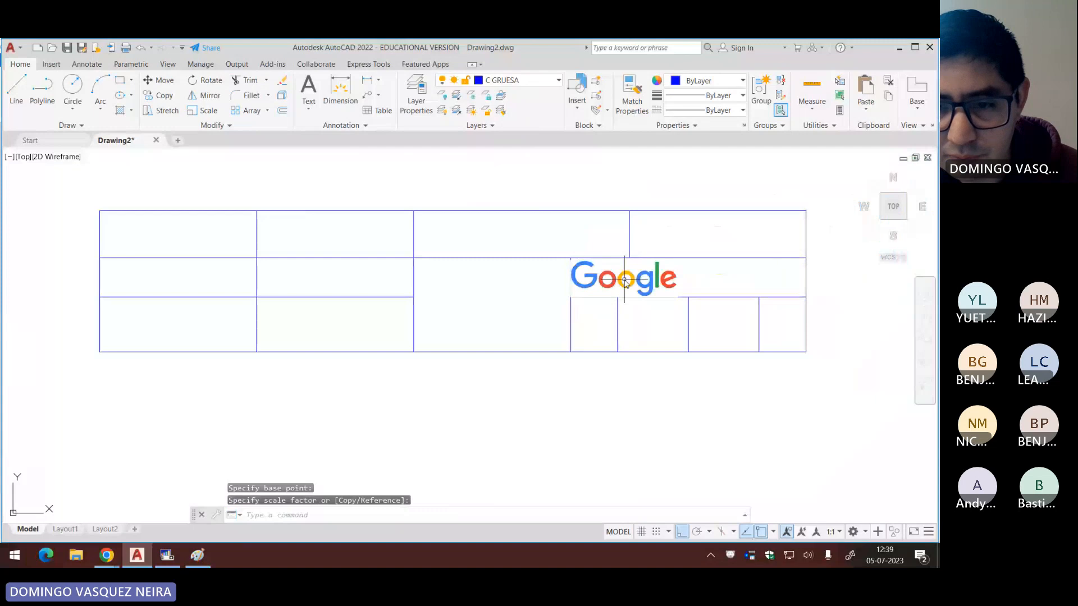
Step: Move the logo from its centre to the centre of the wide cell, using midpoints between opposite corners for both points
{"action": "left_click", "coordinate": [624, 280]}
{"action": "scroll", "coordinate": [510, 282], "scroll_direction": "up", "scroll_amount": 3}
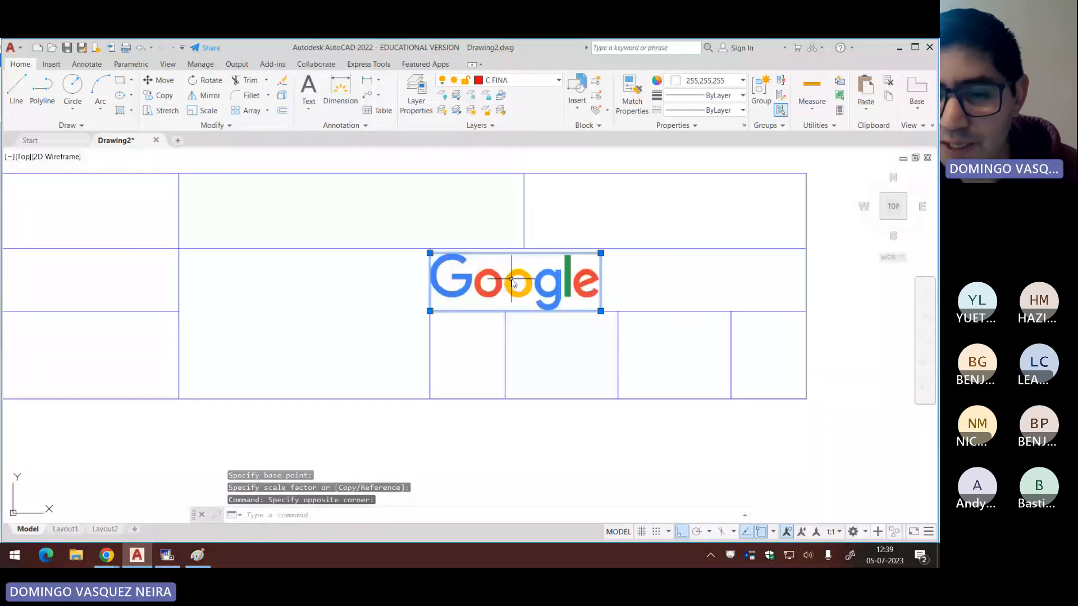
{"action": "type", "text": "m"}
{"action": "key", "text": "Return"}
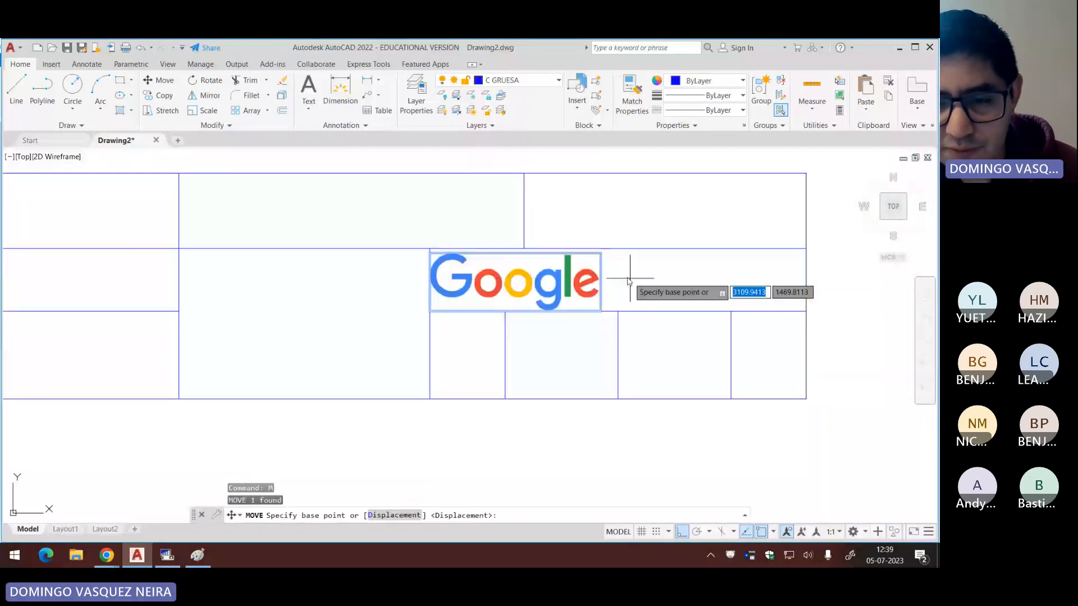
{"action": "right_click", "coordinate": [630, 261], "text": "shift"}
{"action": "left_click", "coordinate": [662, 290]}
{"action": "left_click", "coordinate": [600, 253]}
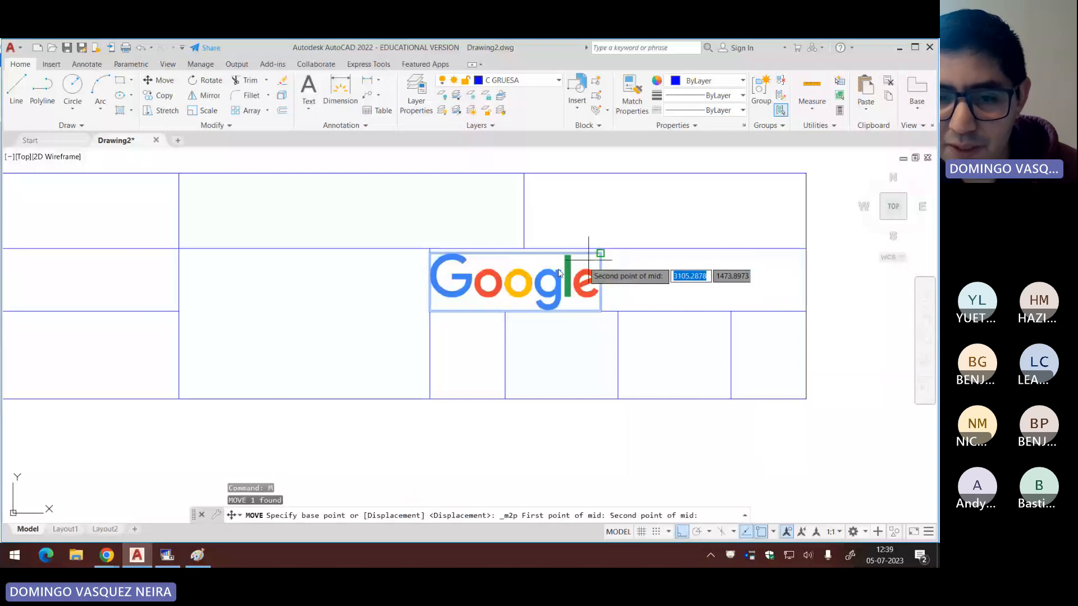
{"action": "left_click", "coordinate": [429, 310]}
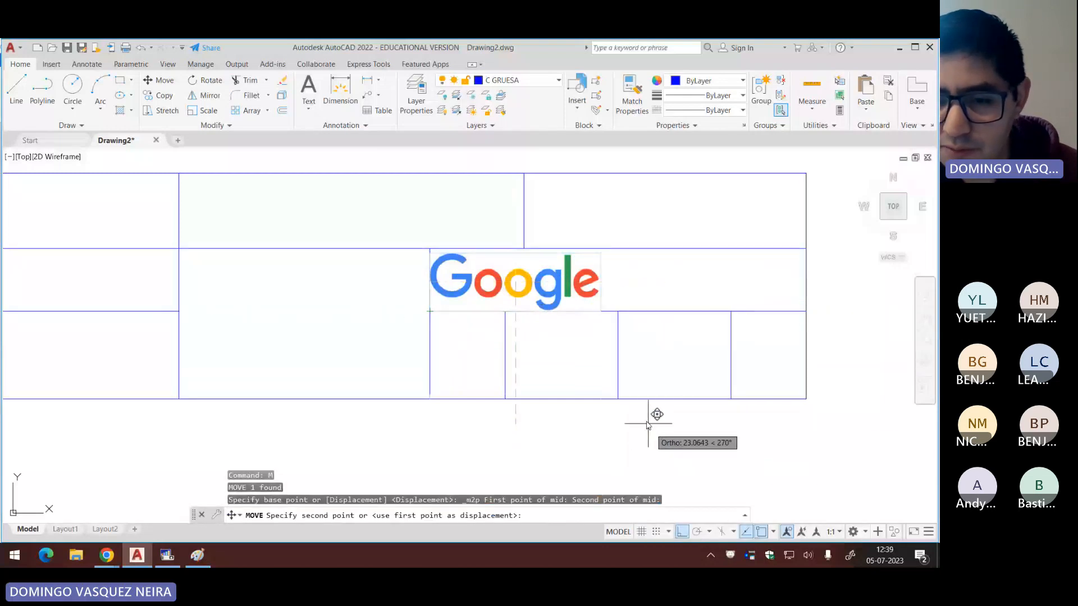
{"action": "right_click", "coordinate": [679, 353], "text": "shift"}
{"action": "left_click", "coordinate": [755, 104]}
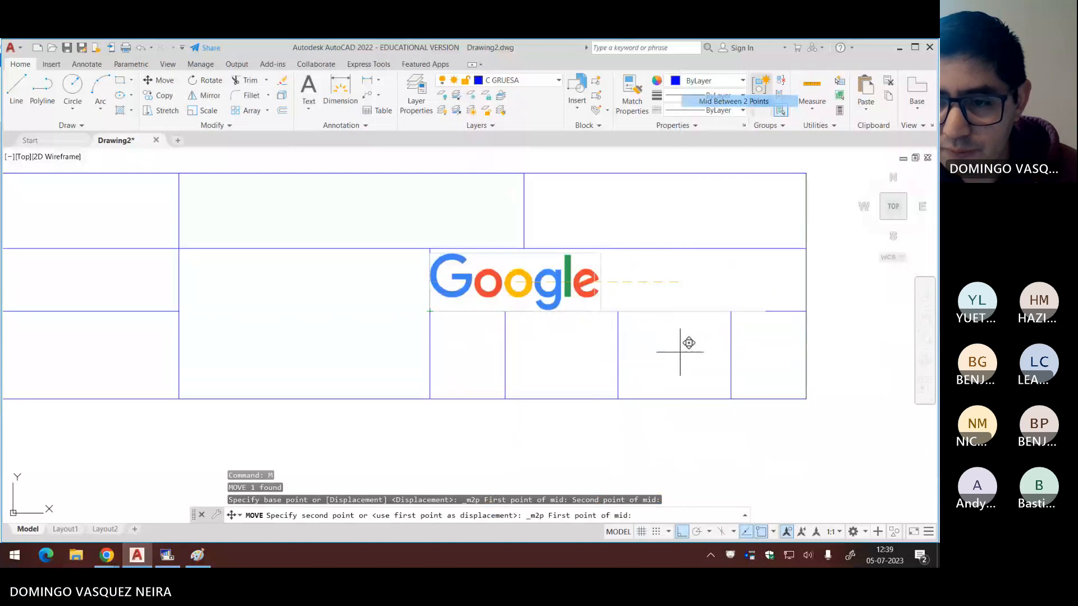
{"action": "left_click", "coordinate": [805, 247]}
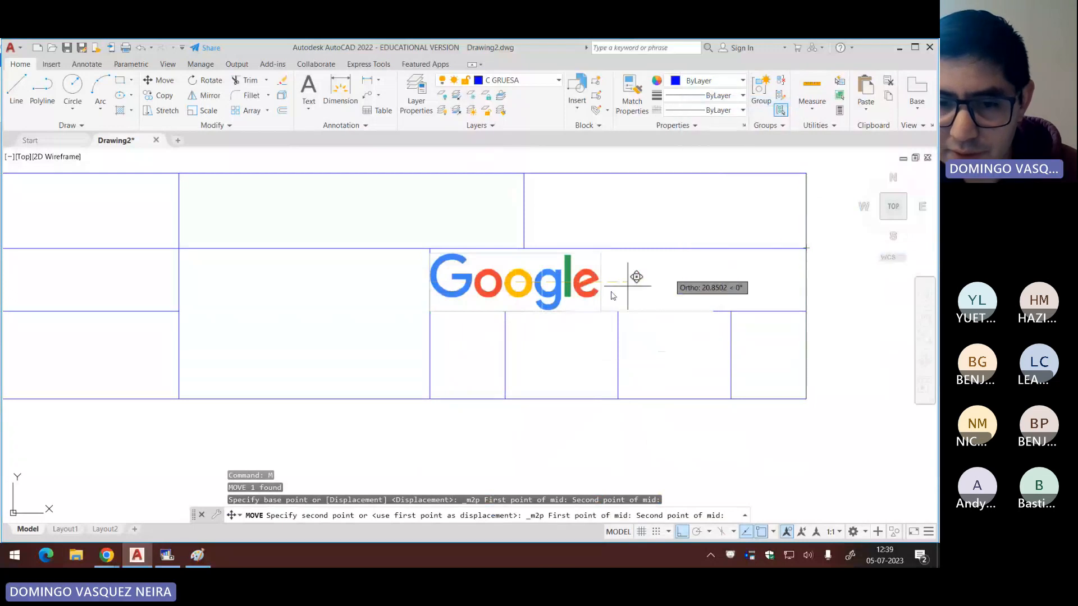
{"action": "left_click", "coordinate": [429, 310]}
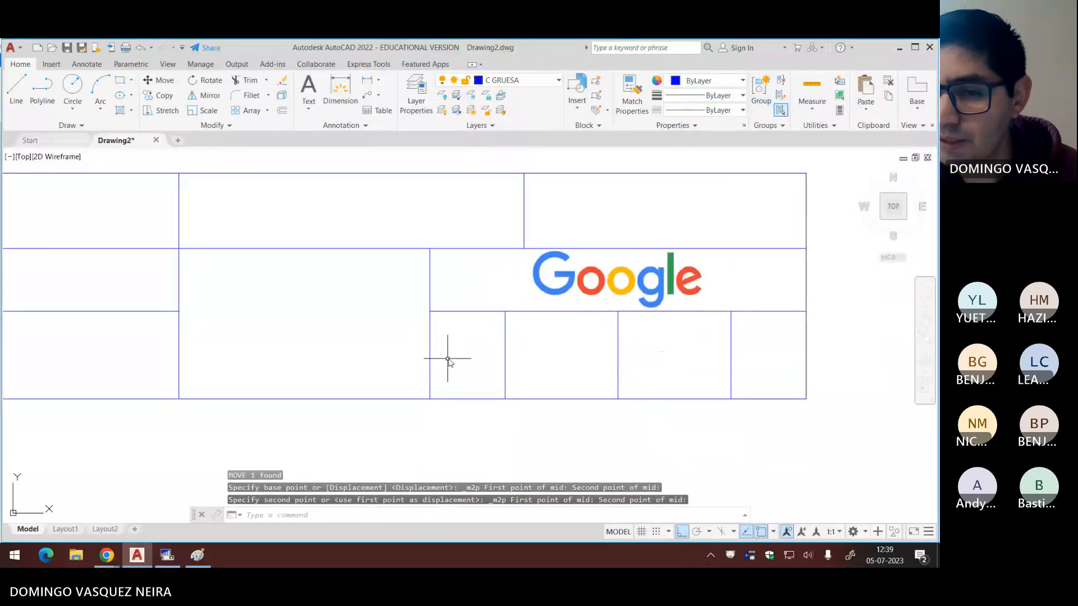
Step: Move the logo by its lower-left corner to the lower-left corner of the large central cell
{"action": "middle_click_drag", "start_coordinate": [444, 362], "coordinate": [534, 358]}
{"action": "mouse_move", "coordinate": [313, 270]}
{"action": "left_mouse_down"}
{"action": "mouse_move", "coordinate": [356, 352]}
{"action": "mouse_move", "coordinate": [469, 281]}
{"action": "left_mouse_up"}
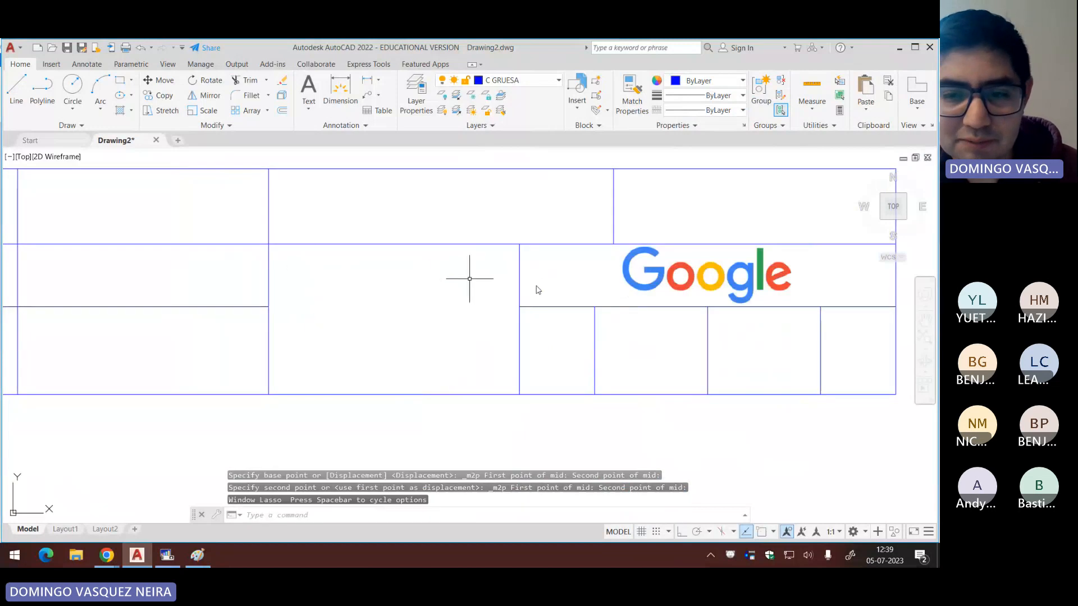
{"action": "left_click", "coordinate": [622, 290]}
{"action": "left_click", "coordinate": [610, 287]}
{"action": "left_click", "coordinate": [667, 261]}
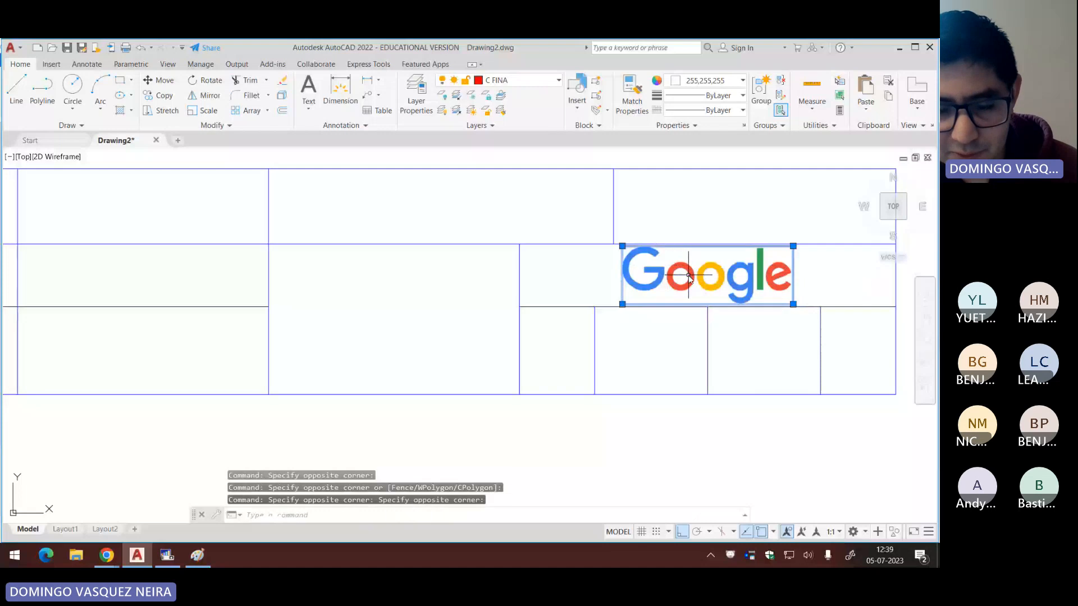
{"action": "type", "text": "M"}
{"action": "key", "text": "Return"}
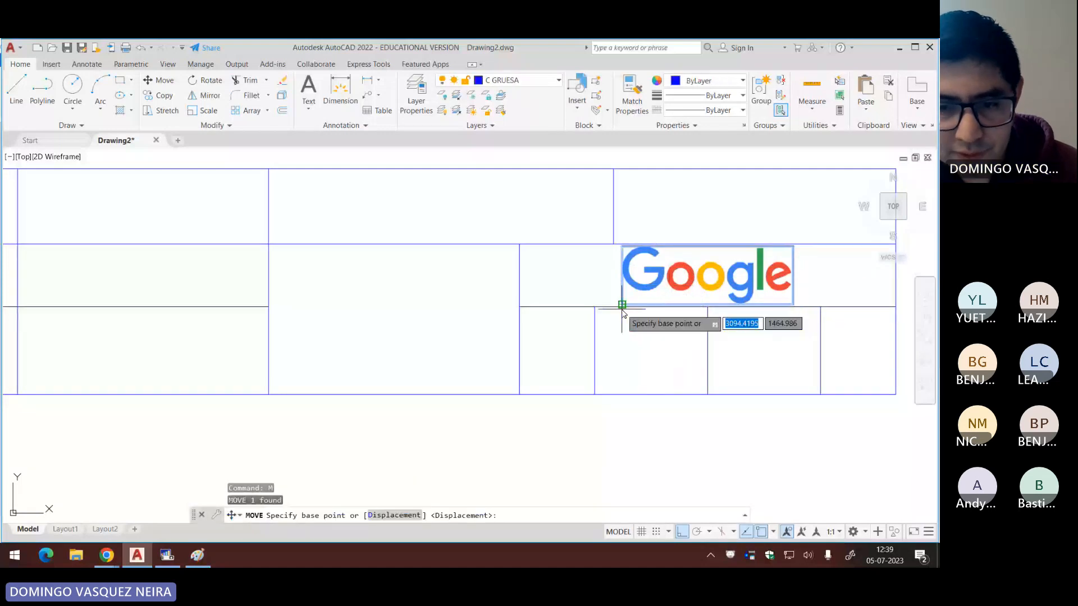
{"action": "left_click", "coordinate": [622, 305]}
{"action": "left_click", "coordinate": [269, 394]}
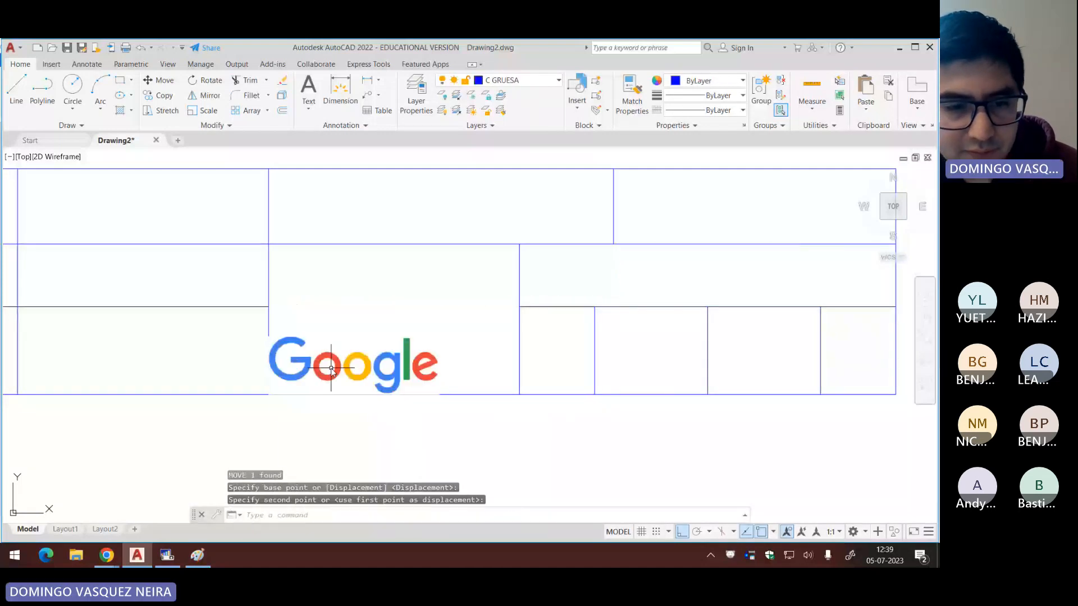
Step: Try to enlarge the logo by scaling it about its lower-left corner in the large central cell
{"action": "left_click", "coordinate": [332, 368]}
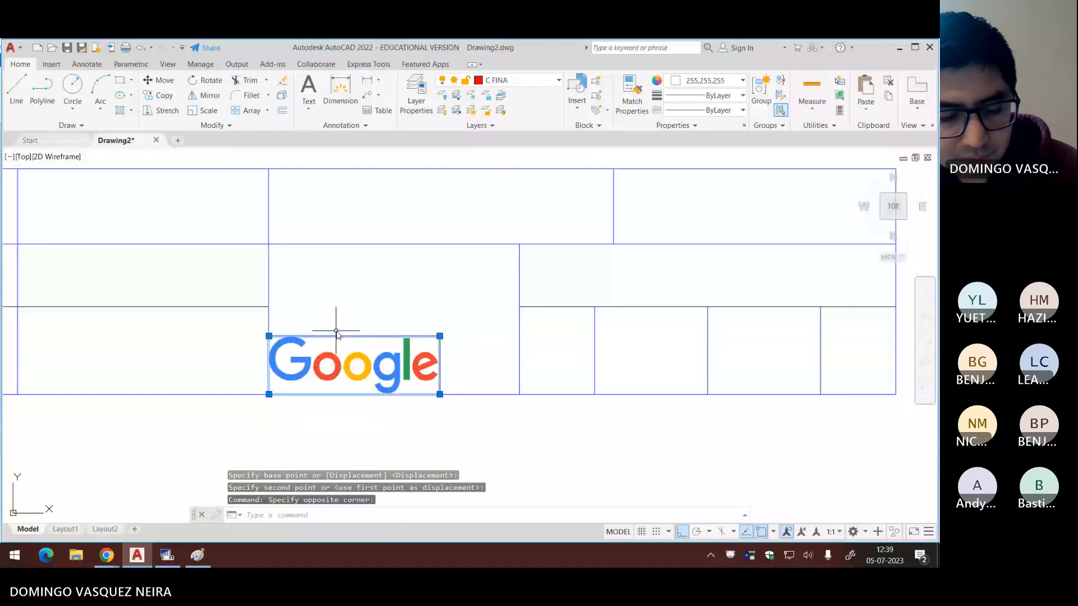
{"action": "type", "text": "SC"}
{"action": "key", "text": "Return"}
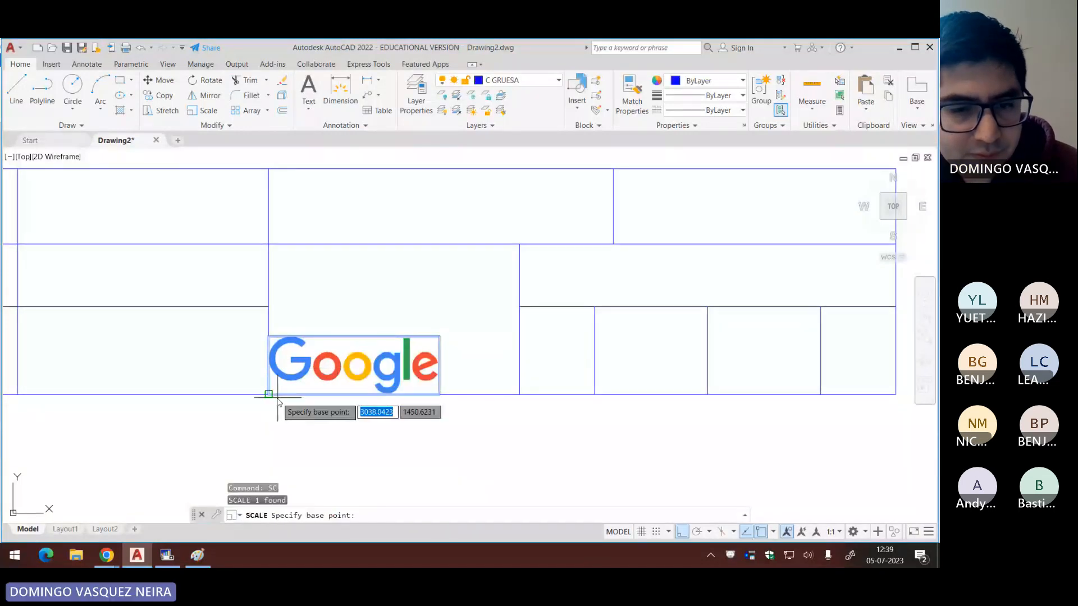
{"action": "left_click", "coordinate": [278, 399]}
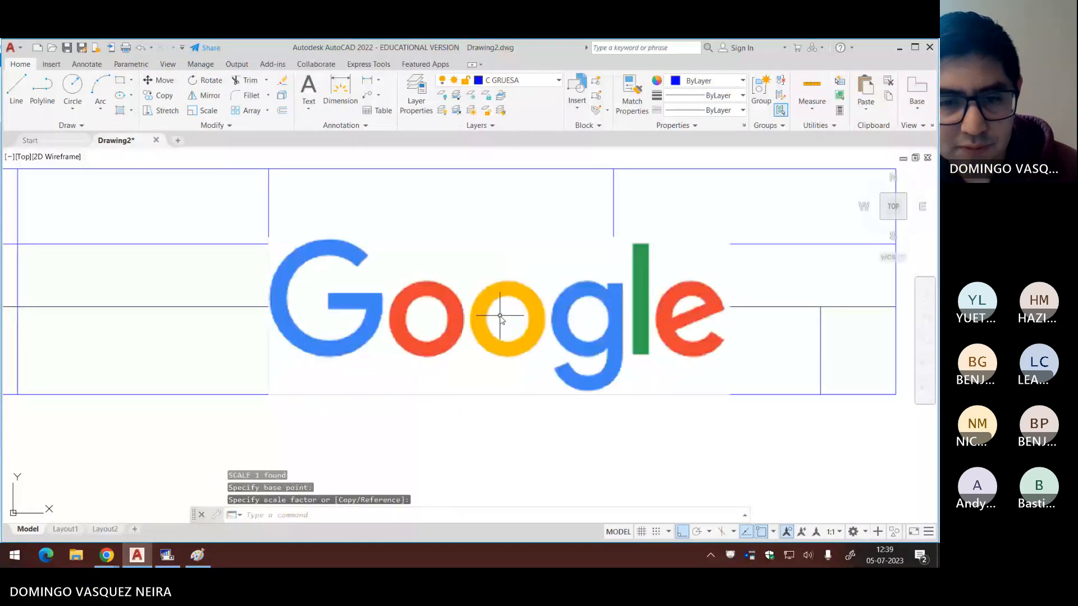
Step: Set the enlarged logo's frame colour to black (0,0,0), and undo both the colour change and the enlargement
{"action": "left_click", "coordinate": [499, 315]}
{"action": "left_click", "coordinate": [500, 315]}
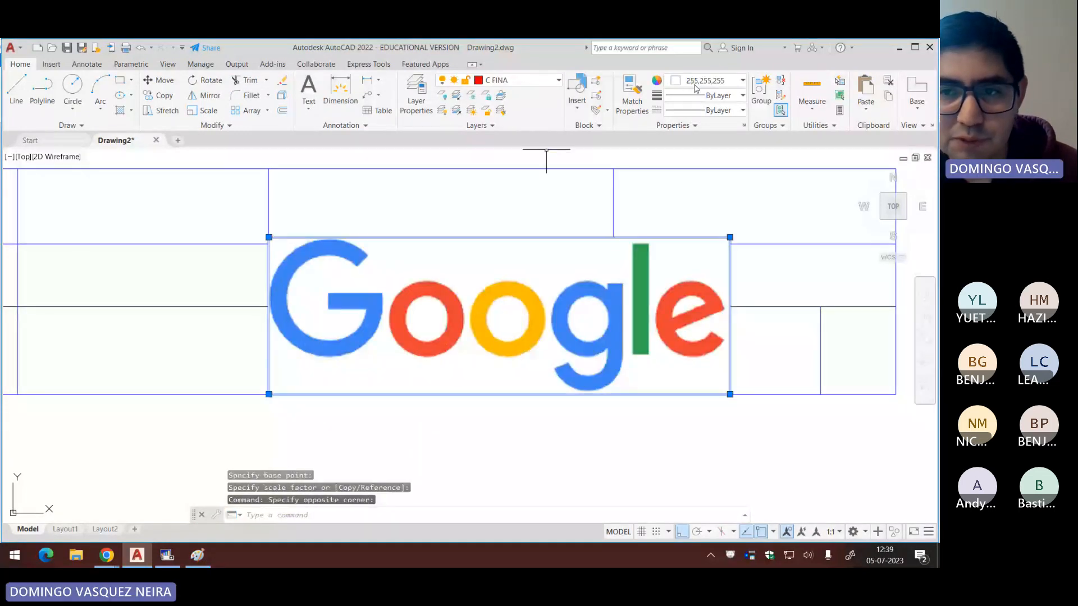
{"action": "left_click", "coordinate": [696, 82]}
{"action": "left_click", "coordinate": [672, 129]}
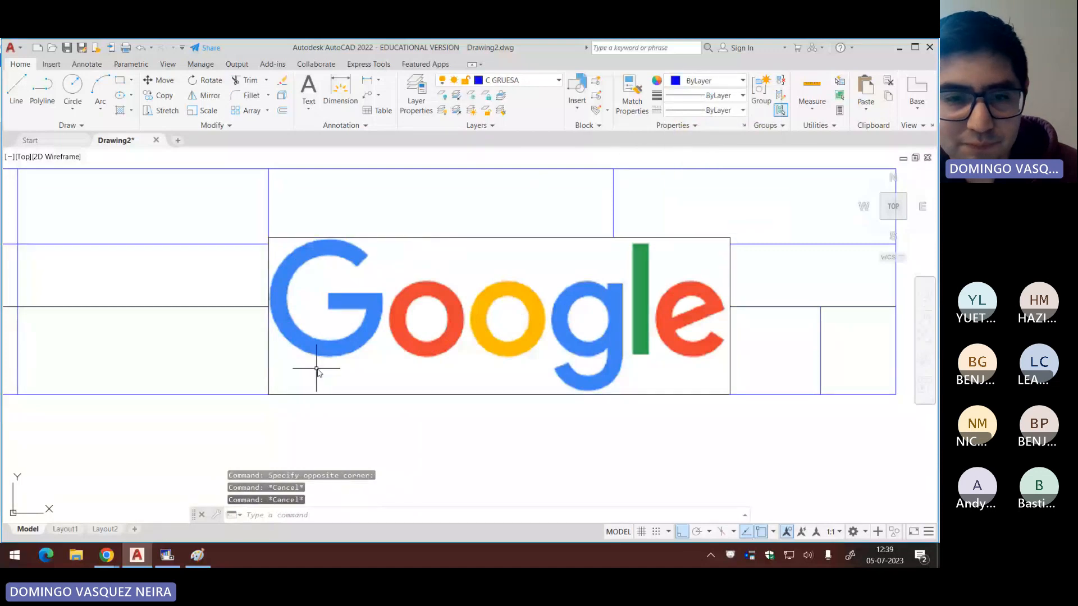
{"action": "key", "text": "Escape"}
{"action": "key", "text": "Escape"}
{"action": "left_click", "coordinate": [411, 237]}
{"action": "left_click", "coordinate": [305, 301]}
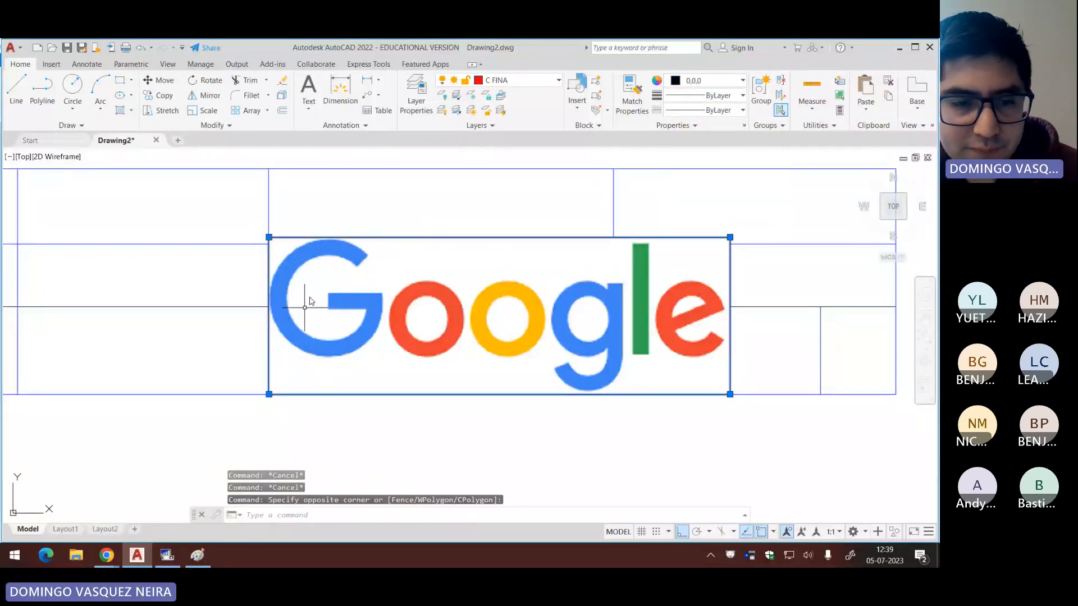
{"action": "key", "text": "ctrl+z"}
Step: Set the frame colour of the small logo to black (0,0,0) and select the logo again
{"action": "left_click", "coordinate": [382, 346]}
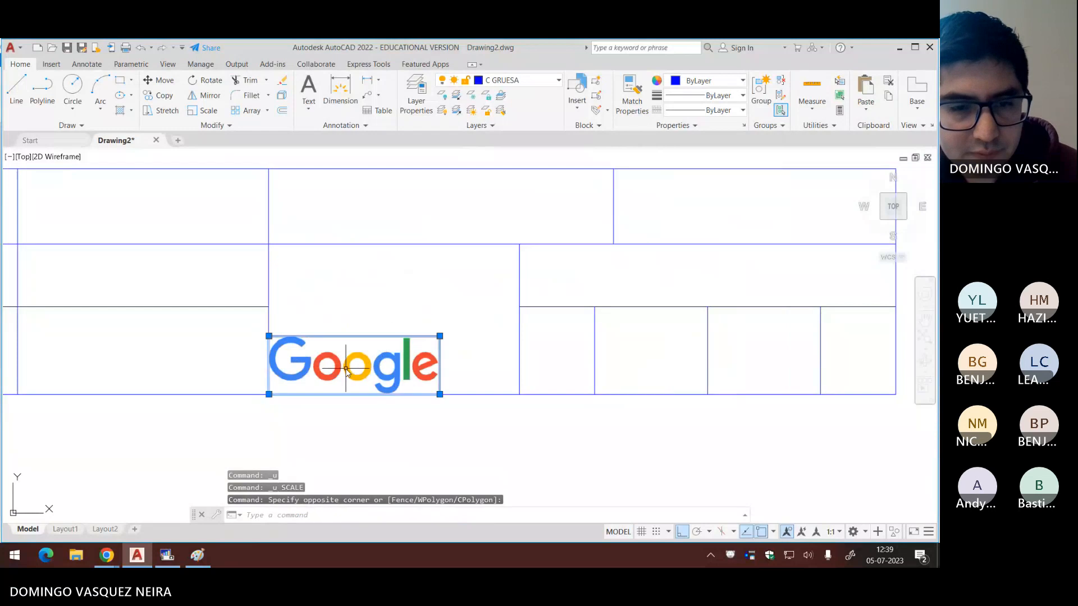
{"action": "left_click", "coordinate": [706, 81]}
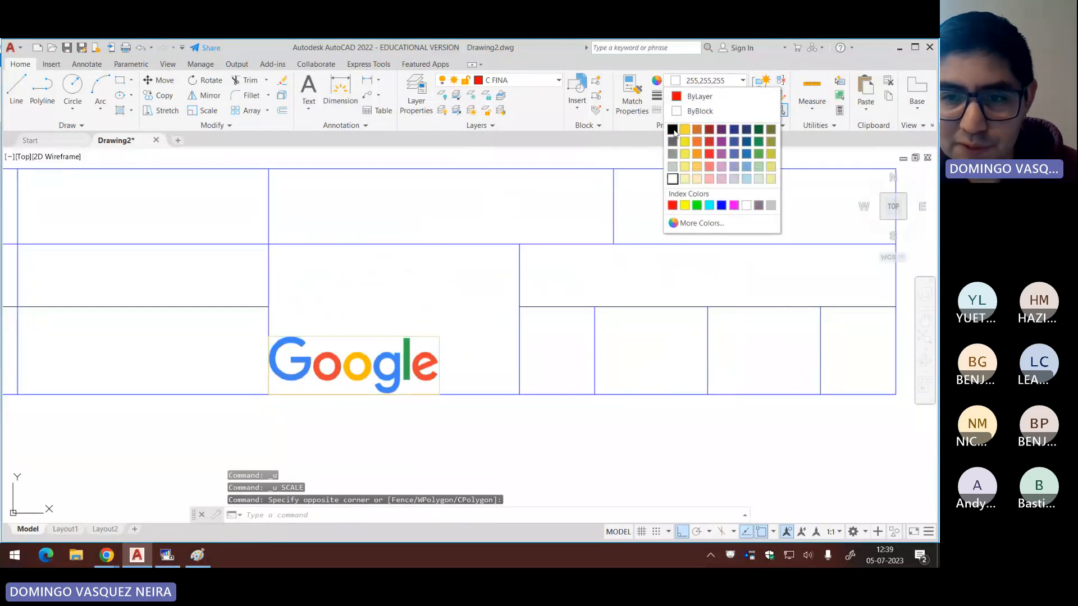
{"action": "left_click", "coordinate": [672, 129]}
{"action": "key", "text": "Escape"}
{"action": "key", "text": "Escape"}
{"action": "left_click", "coordinate": [469, 329]}
{"action": "left_click", "coordinate": [371, 369]}
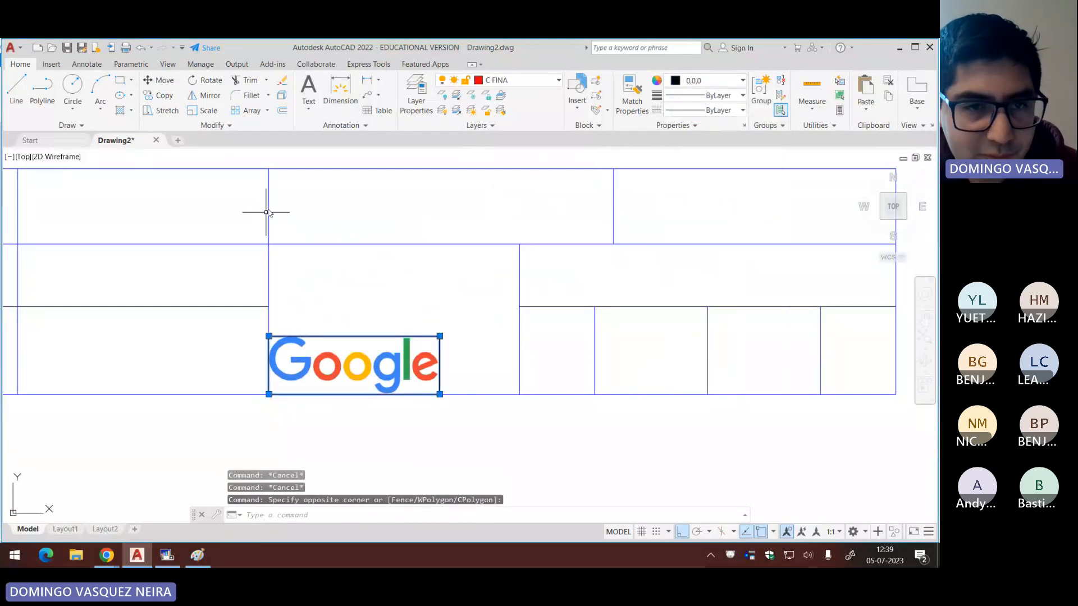
Step: Scale the logo up about its lower-left corner until it nearly spans the width of the large central cell
{"action": "type", "text": "SC"}
{"action": "key", "text": "Return"}
{"action": "left_click", "coordinate": [278, 398]}
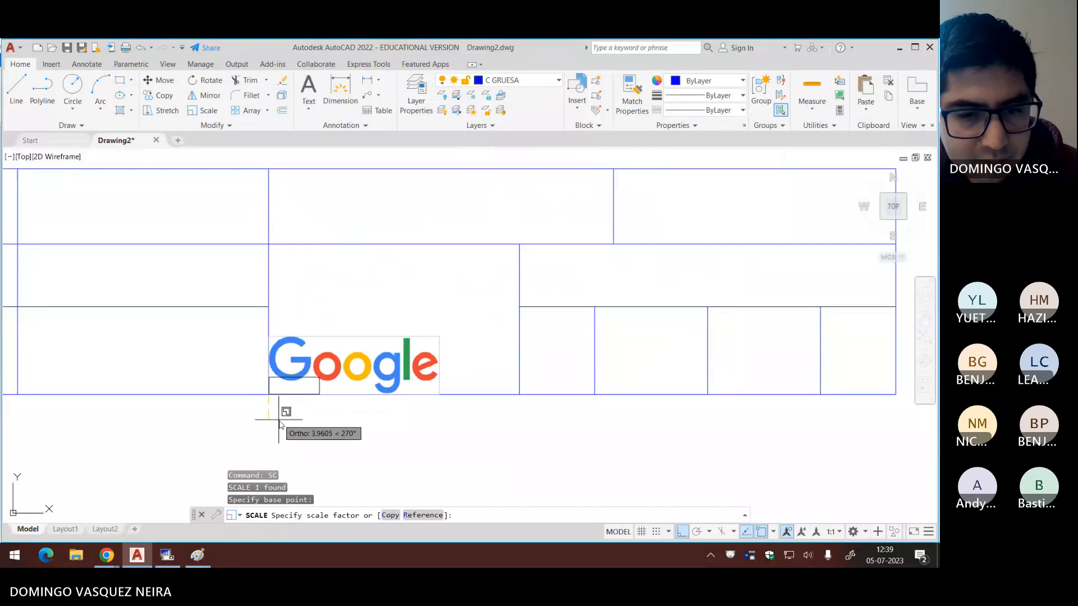
{"action": "left_click", "coordinate": [393, 432]}
Step: Move the enlarged logo straight down out of the central cell to just below the title block
{"action": "left_click", "coordinate": [397, 326]}
{"action": "left_click", "coordinate": [364, 303]}
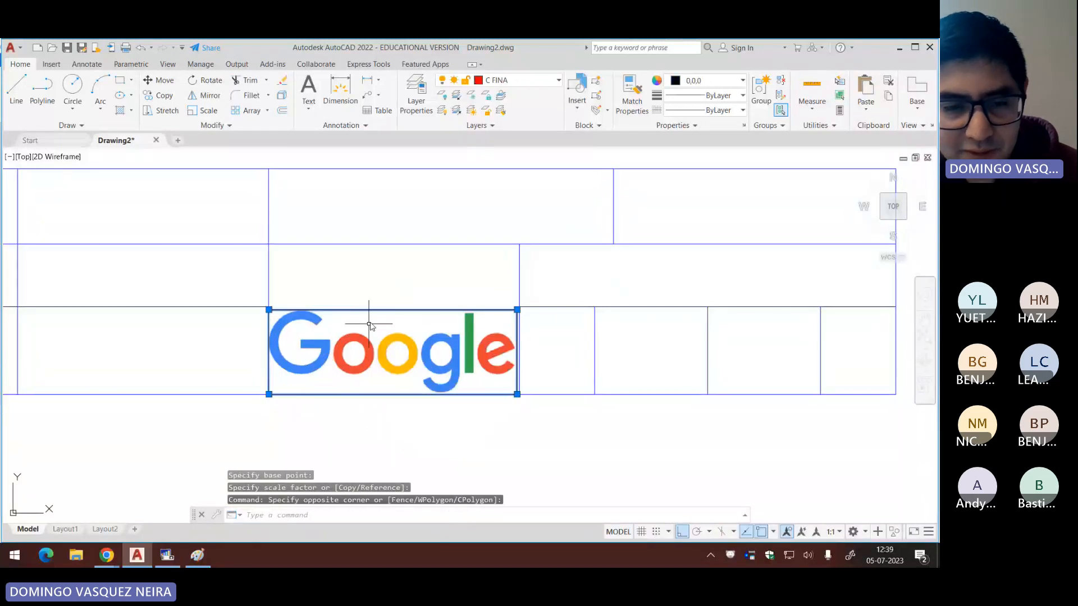
{"action": "type", "text": "m"}
{"action": "key", "text": "Return"}
{"action": "left_click", "coordinate": [409, 285]}
{"action": "left_click", "coordinate": [424, 407]}
{"action": "mouse_move", "coordinate": [409, 425]}
{"action": "middle_mouse_down"}
{"action": "mouse_move", "coordinate": [458, 322]}
{"action": "mouse_move", "coordinate": [453, 305]}
{"action": "mouse_move", "coordinate": [446, 393]}
{"action": "middle_mouse_up"}
{"action": "left_click", "coordinate": [571, 322]}
{"action": "left_click", "coordinate": [424, 397]}
{"action": "middle_click_drag", "start_coordinate": [447, 341], "coordinate": [464, 292]}
{"action": "left_click", "coordinate": [463, 305]}
{"action": "right_click", "coordinate": [461, 307]}
{"action": "left_click", "coordinate": [451, 323]}
{"action": "middle_click_drag", "start_coordinate": [412, 330], "coordinate": [423, 293]}
{"action": "key", "text": "Escape"}
{"action": "key", "text": "Escape"}
{"action": "key", "text": "Escape"}
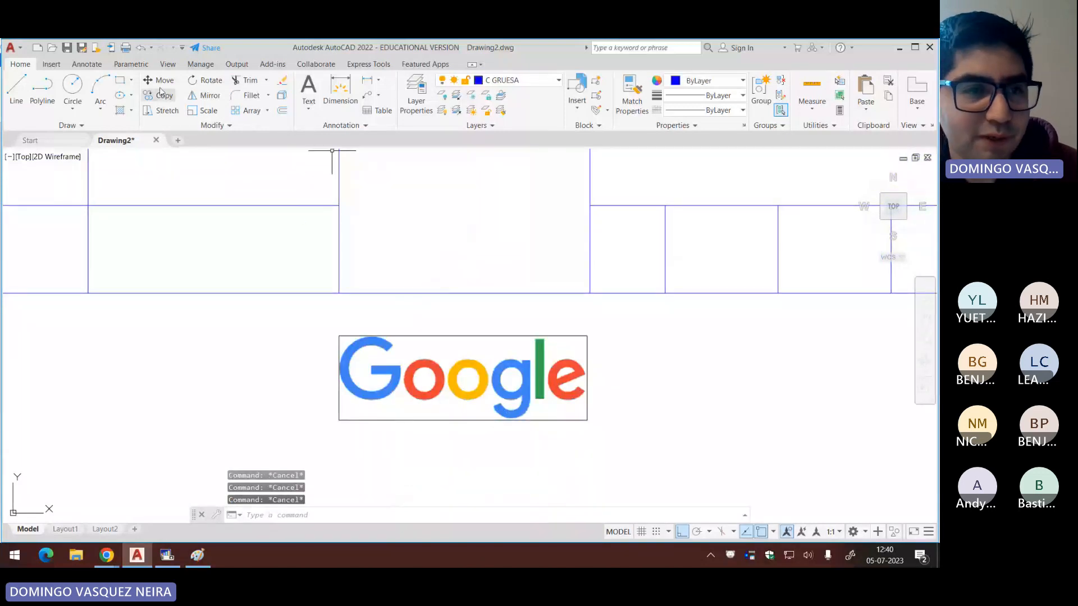
Step: Move the logo from its centre to the centre of the large central cell, using Mid Between 2 Points on opposite corners for both points
{"action": "left_click", "coordinate": [161, 82]}
{"action": "left_click", "coordinate": [468, 335]}
{"action": "left_click", "coordinate": [467, 328]}
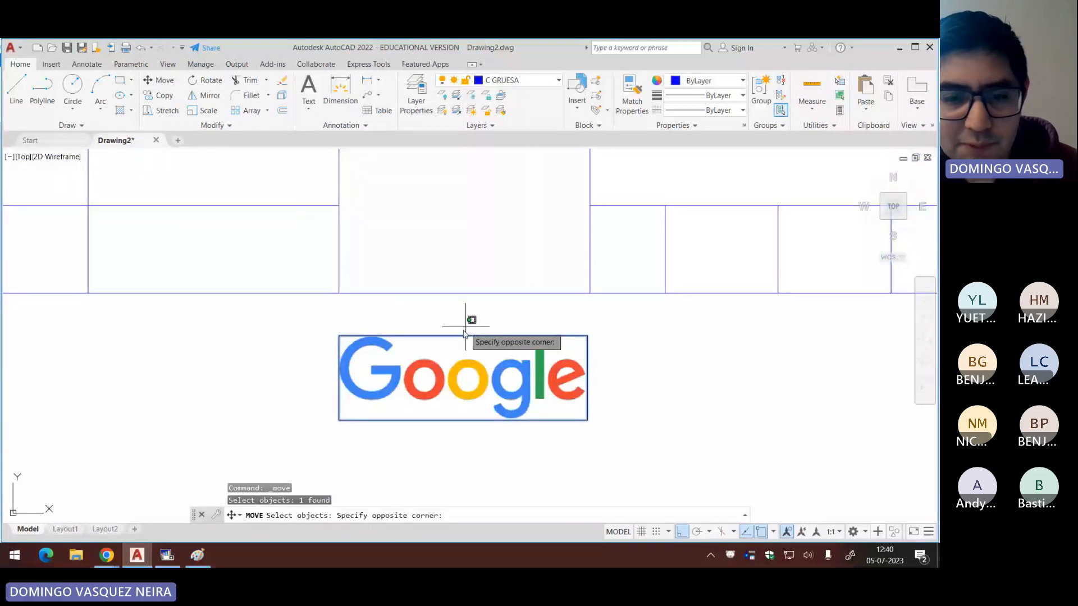
{"action": "left_click", "coordinate": [413, 367]}
{"action": "key", "text": "Return"}
{"action": "right_click", "coordinate": [635, 320], "text": "shift"}
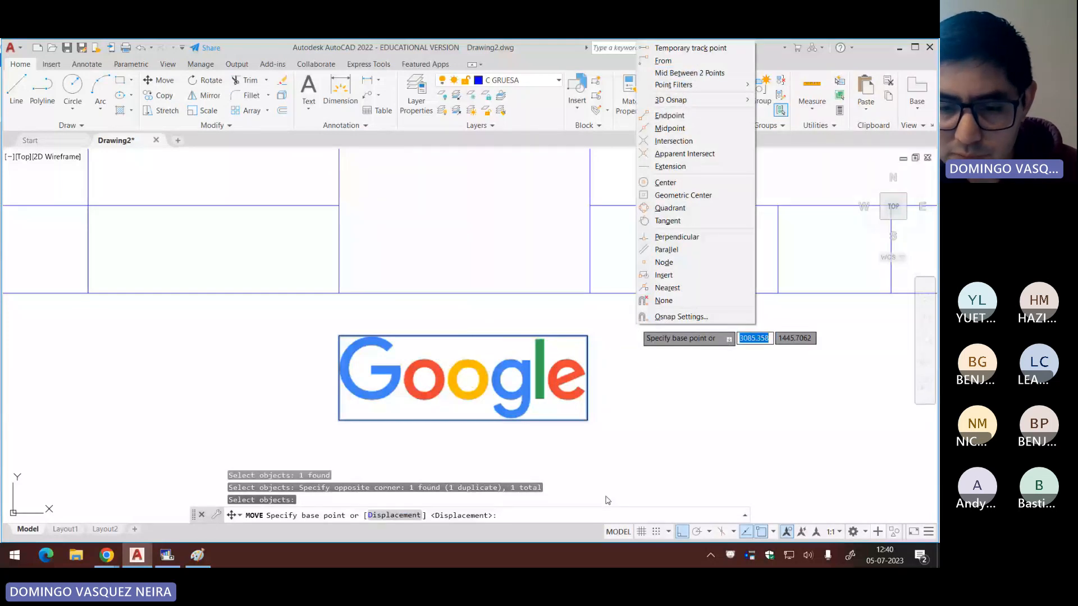
{"action": "right_click", "coordinate": [617, 468], "text": "shift"}
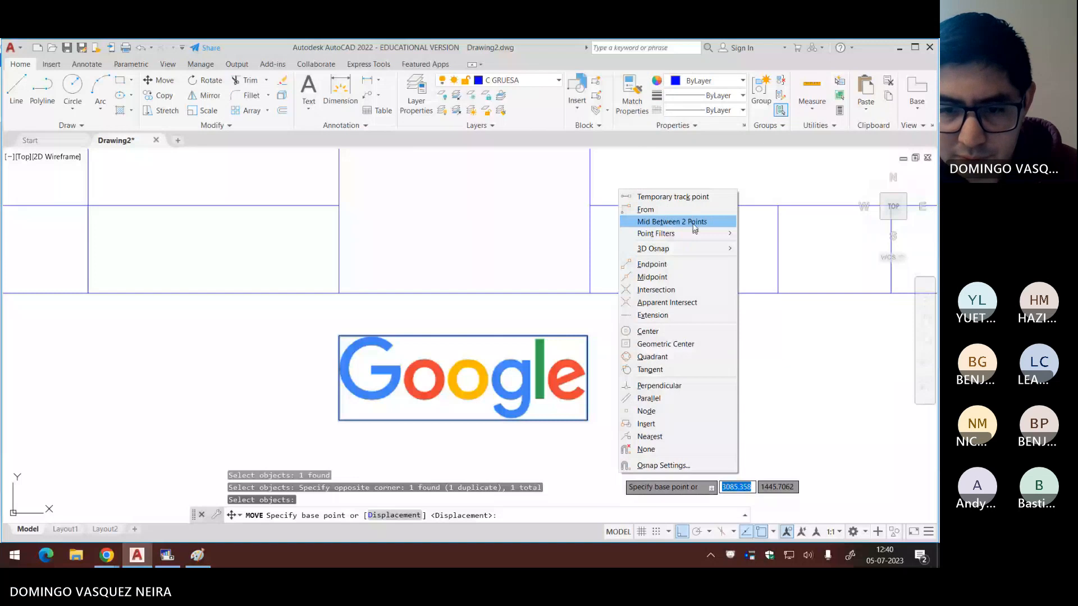
{"action": "left_click", "coordinate": [694, 222]}
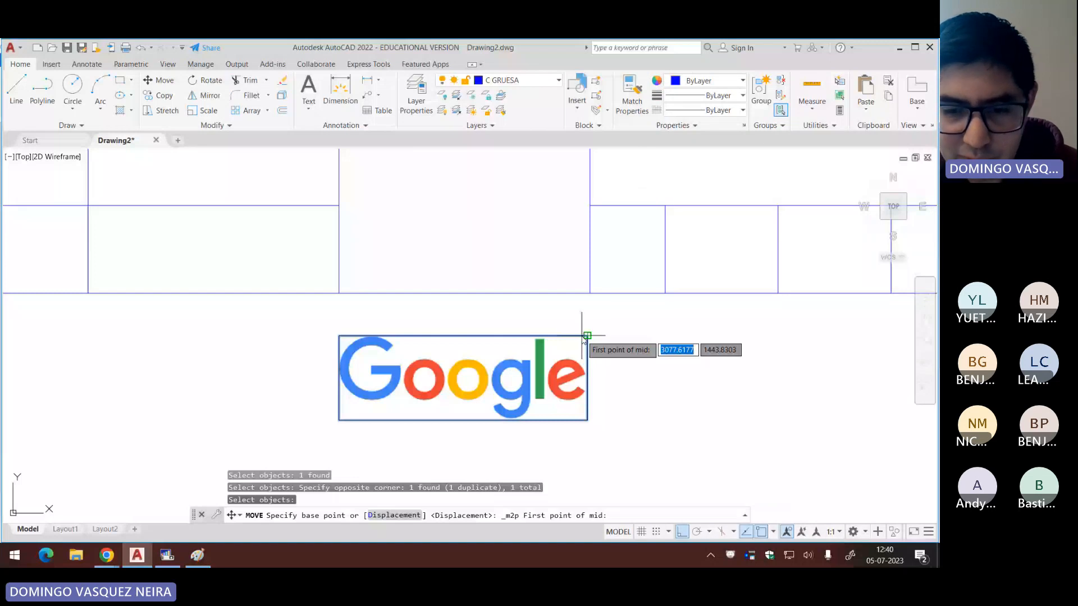
{"action": "left_click", "coordinate": [587, 335]}
{"action": "left_click", "coordinate": [339, 420]}
{"action": "scroll", "coordinate": [594, 394], "scroll_direction": "down", "scroll_amount": 2}
{"action": "right_click", "coordinate": [670, 334], "text": "shift"}
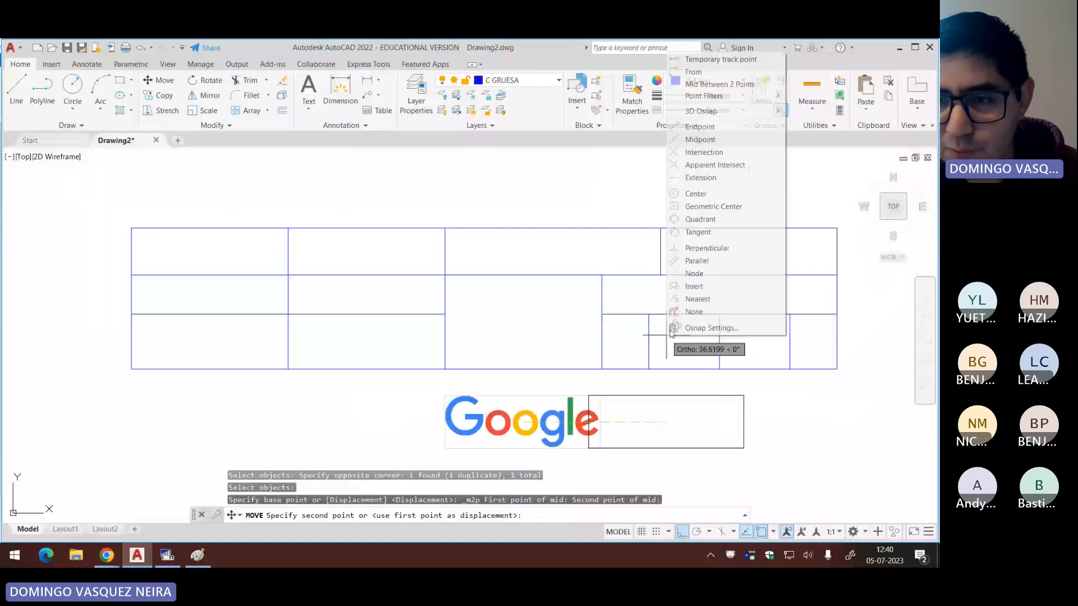
{"action": "left_click", "coordinate": [696, 84]}
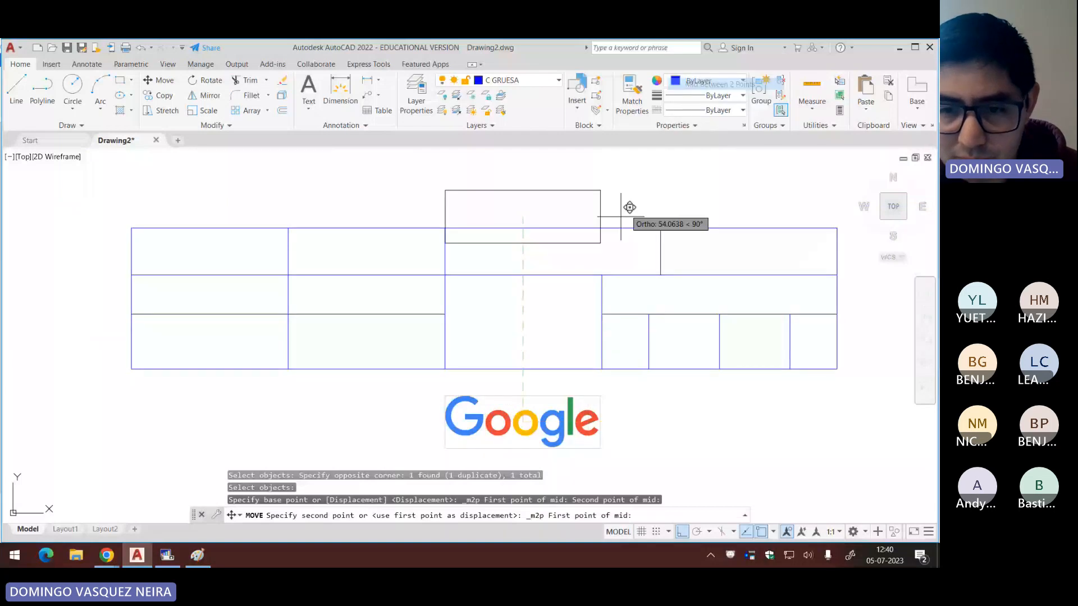
{"action": "left_click", "coordinate": [836, 369]}
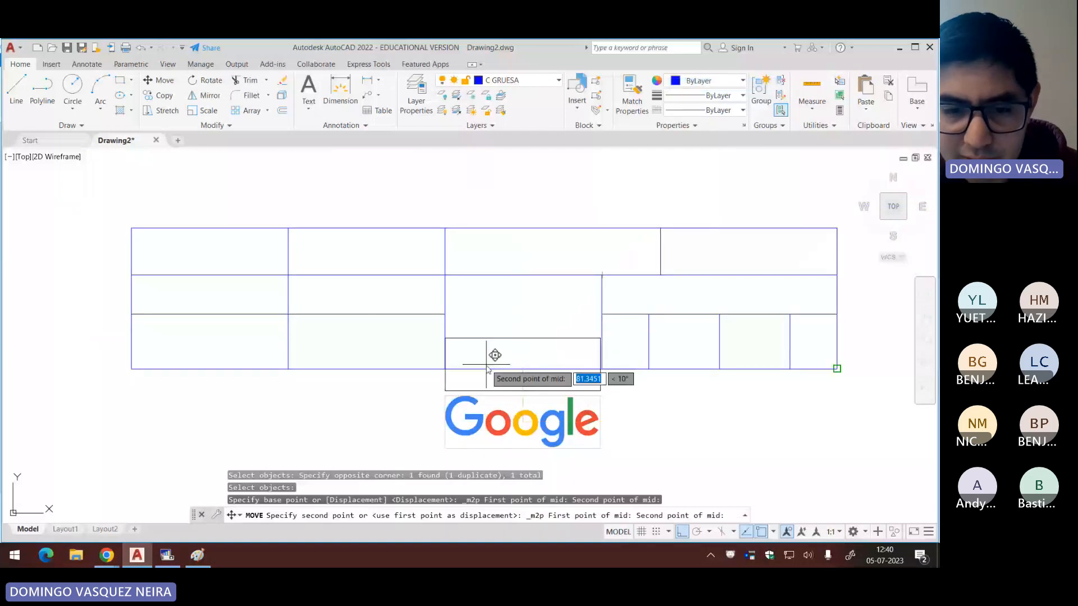
{"action": "left_click", "coordinate": [446, 369]}
{"action": "left_click", "coordinate": [513, 290]}
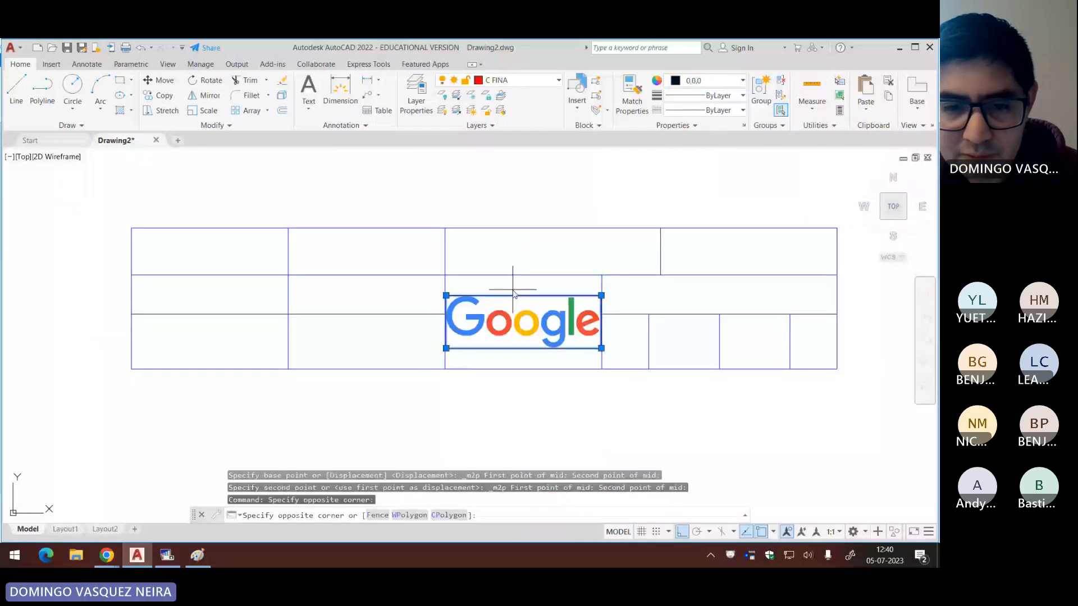
{"action": "left_click", "coordinate": [598, 200]}
{"action": "left_click", "coordinate": [710, 83]}
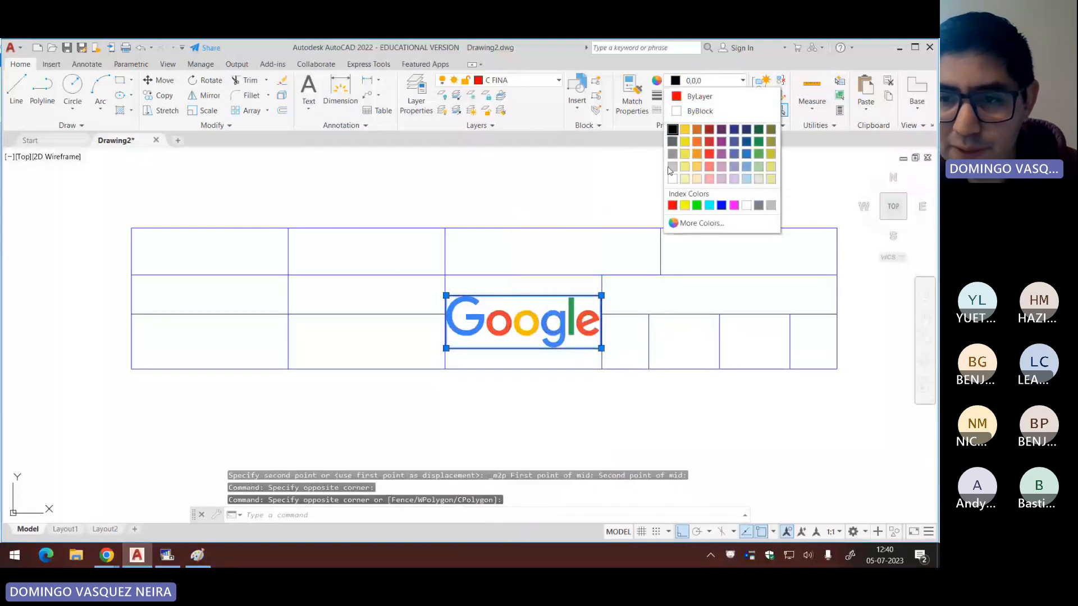
{"action": "key", "text": "Escape"}
{"action": "key", "text": "Escape"}
{"action": "key", "text": "Escape"}
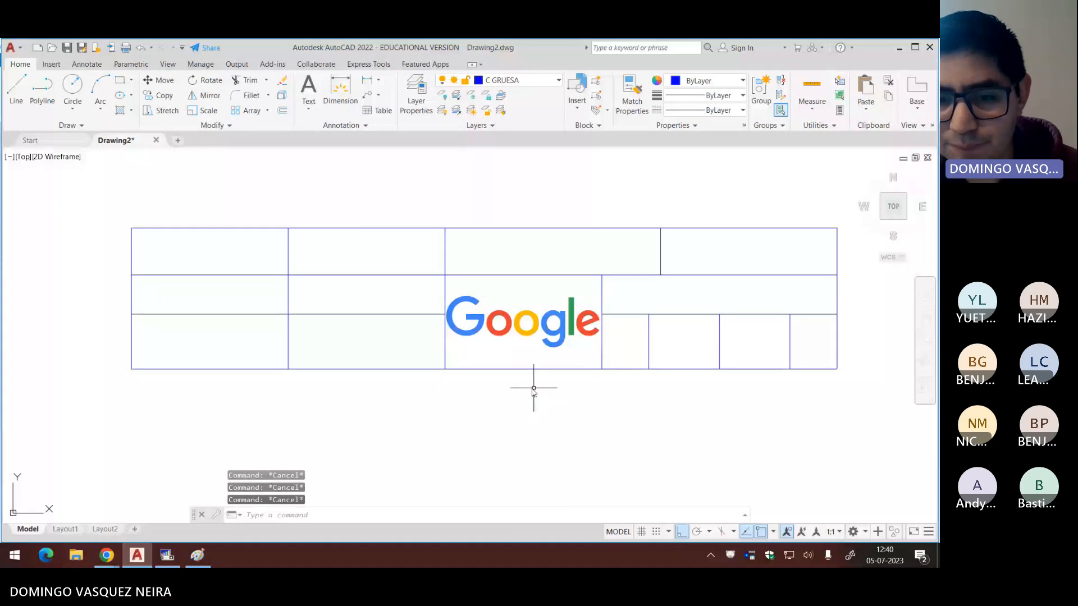
Step: Switch to Paint and close it, and switch to Chrome to close the new tab page
{"action": "middle_click_drag", "start_coordinate": [534, 385], "coordinate": [559, 391]}
{"action": "key", "text": "alt+Tab"}
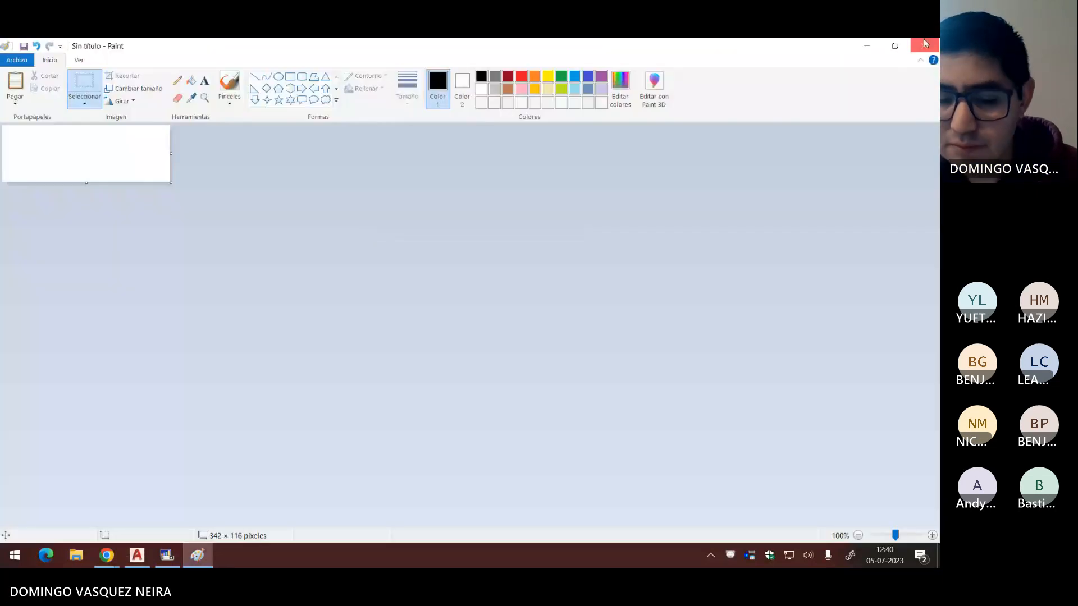
{"action": "left_click", "coordinate": [925, 43]}
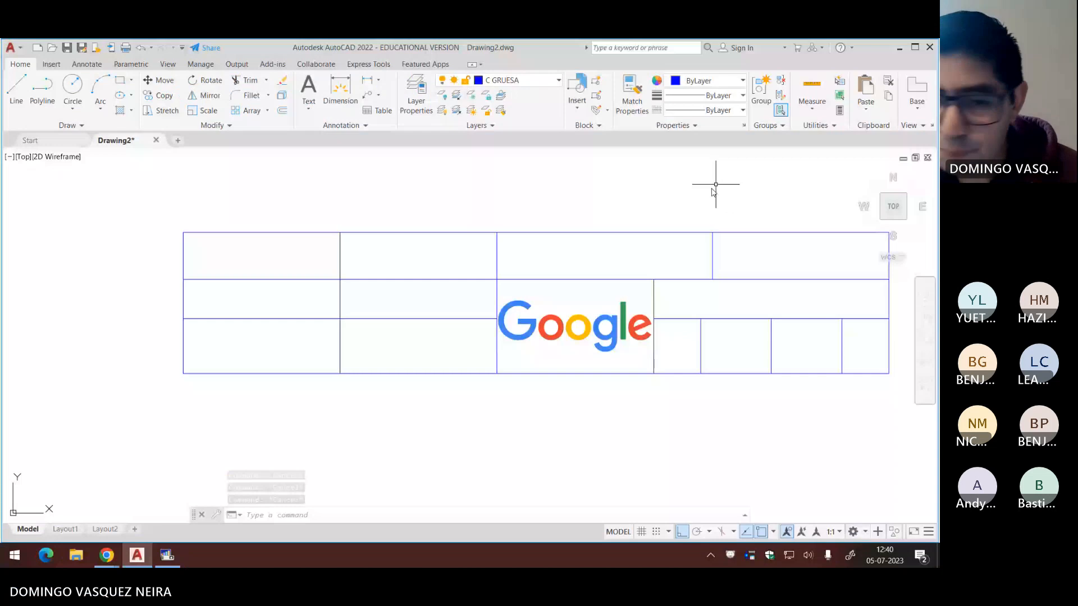
{"action": "key", "text": "alt+Tab"}
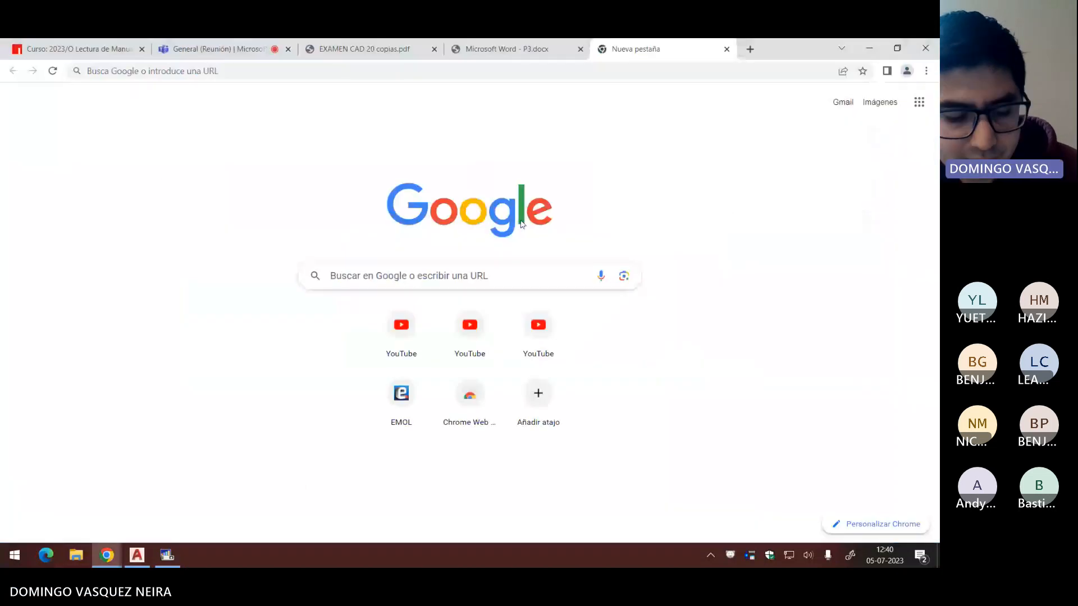
{"action": "key", "text": "ctrl+w"}
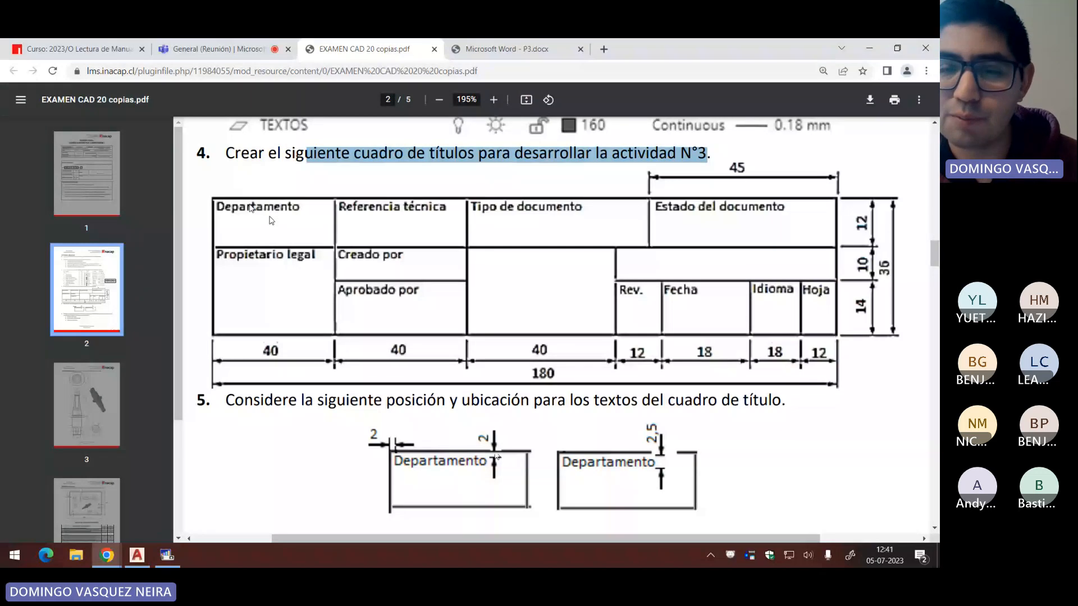
Step: Return to AutoCAD and add the single-line text "Departamento:" at the title block's upper-left corner, with height 2.5 and rotation 0
{"action": "key", "text": "alt+Tab"}
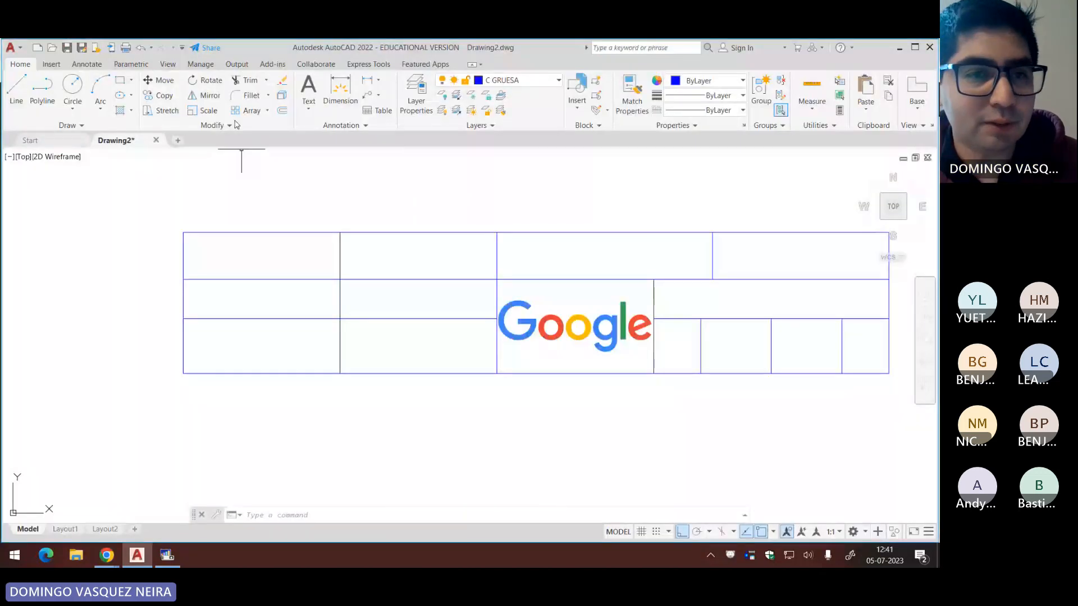
{"action": "left_click", "coordinate": [308, 113]}
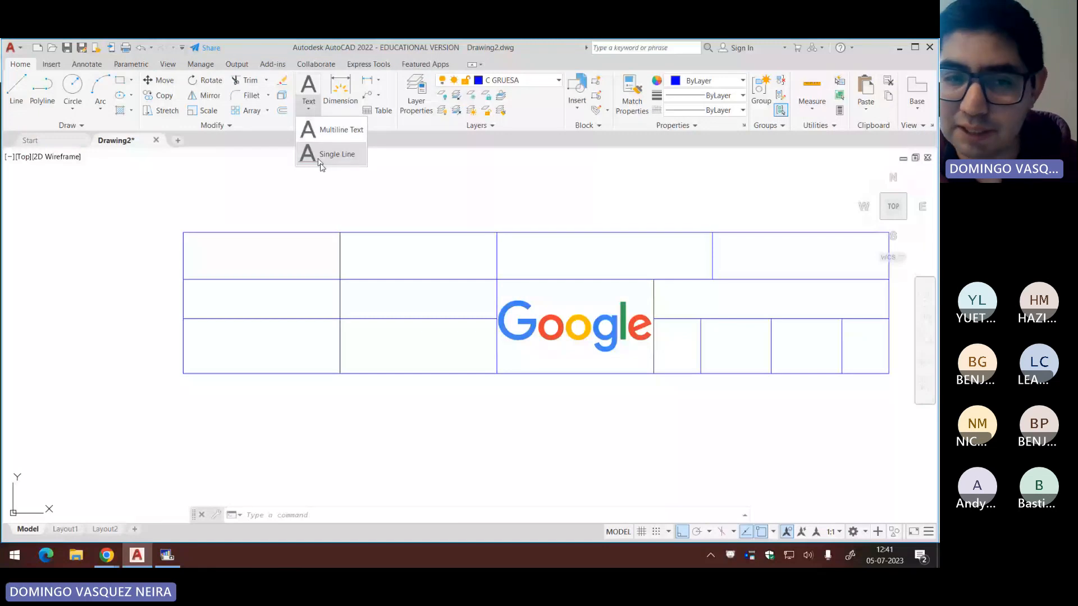
{"action": "left_click", "coordinate": [337, 154]}
{"action": "left_click", "coordinate": [184, 231]}
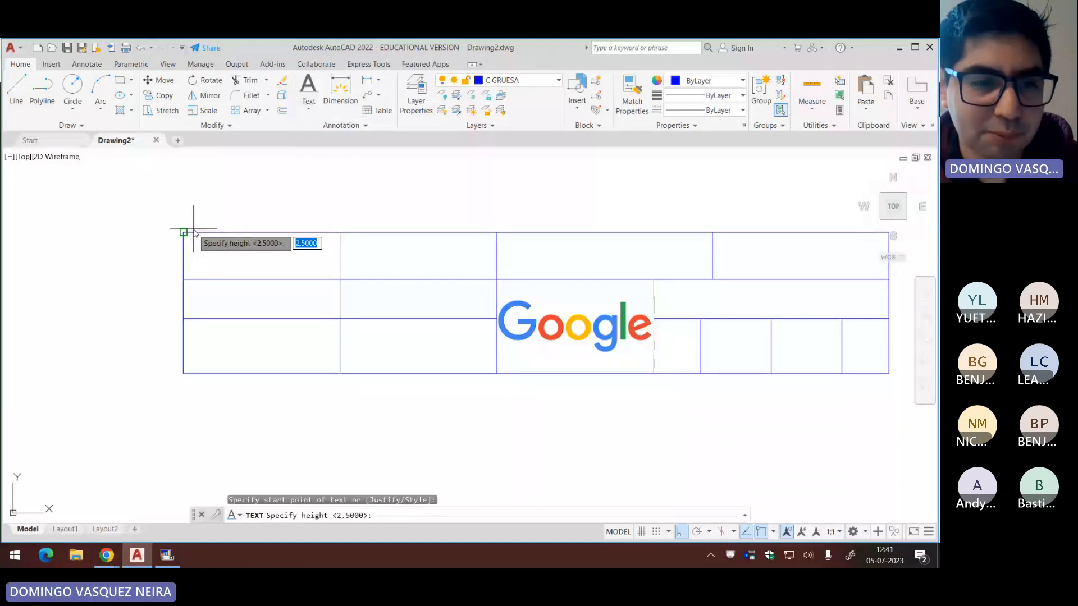
{"action": "key", "text": "Return"}
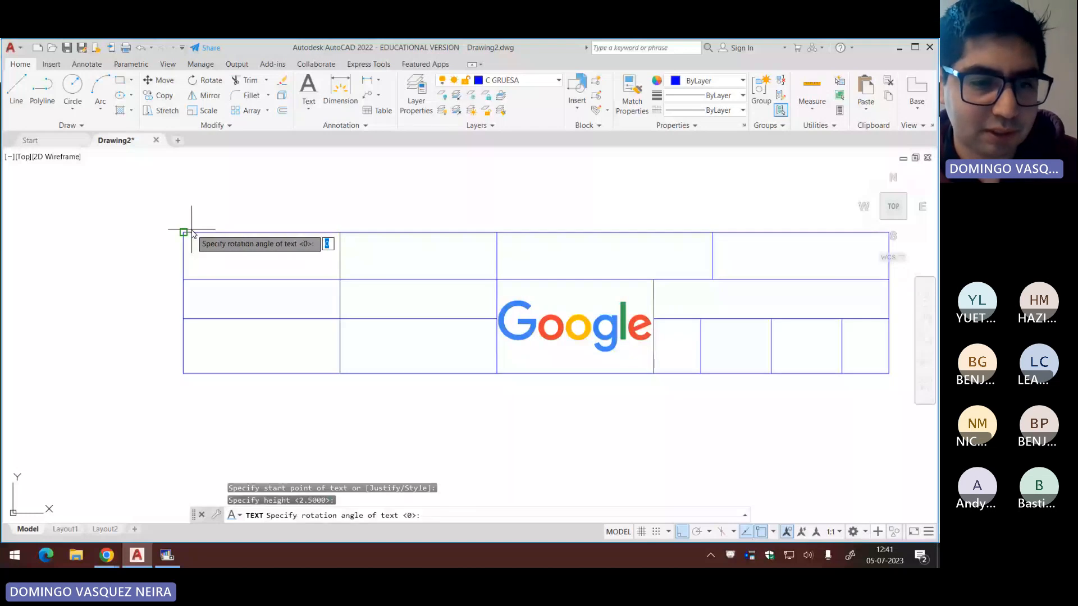
{"action": "key", "text": "Return"}
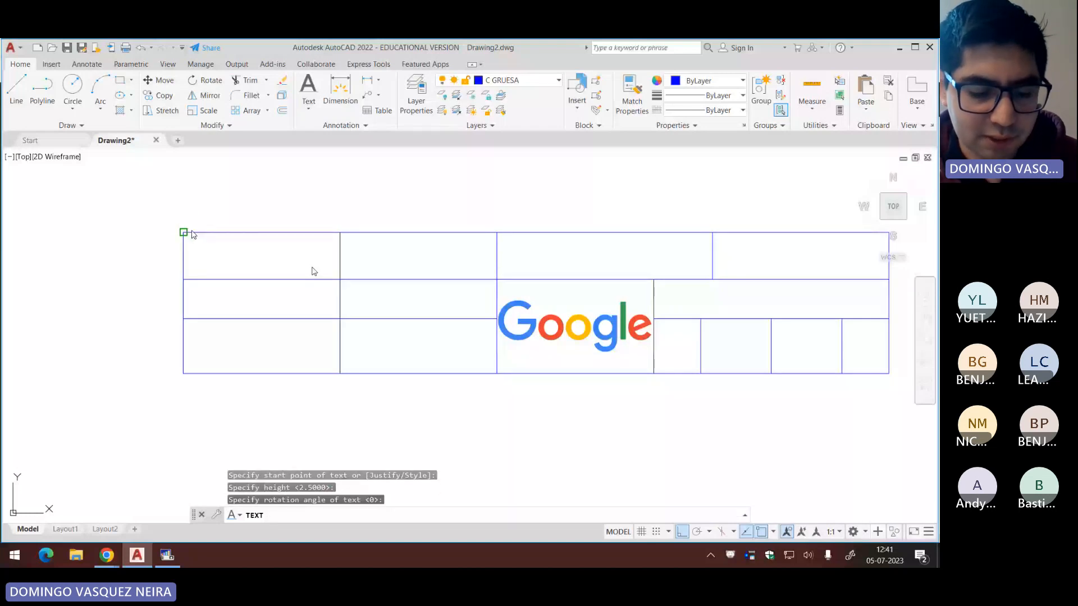
{"action": "type", "text": "d"}
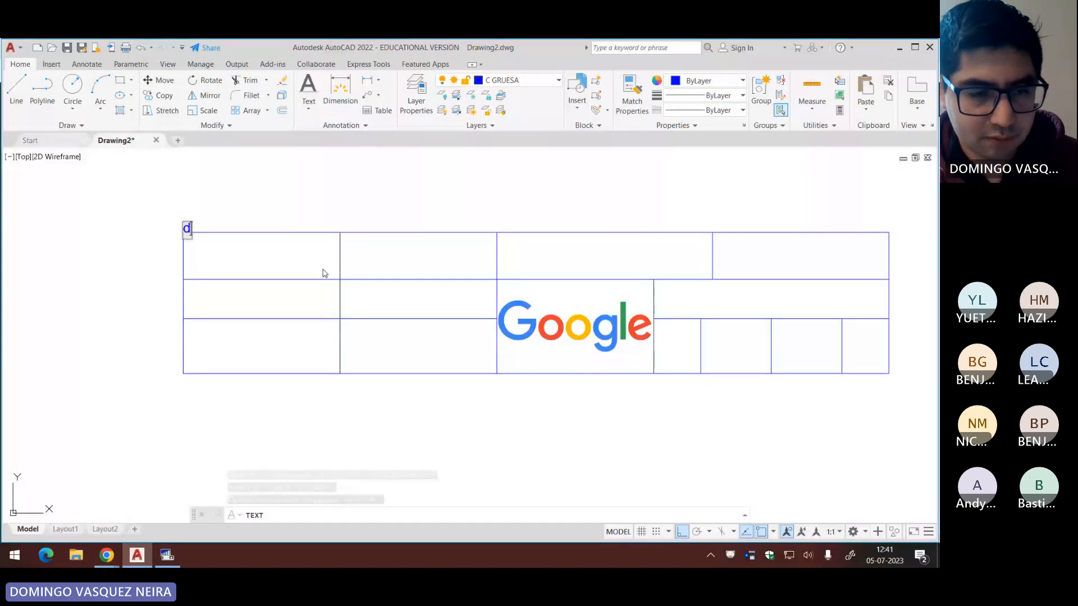
{"action": "key", "text": "BackSpace"}
{"action": "type", "text": "Depa"}
{"action": "key", "text": "BackSpace"}
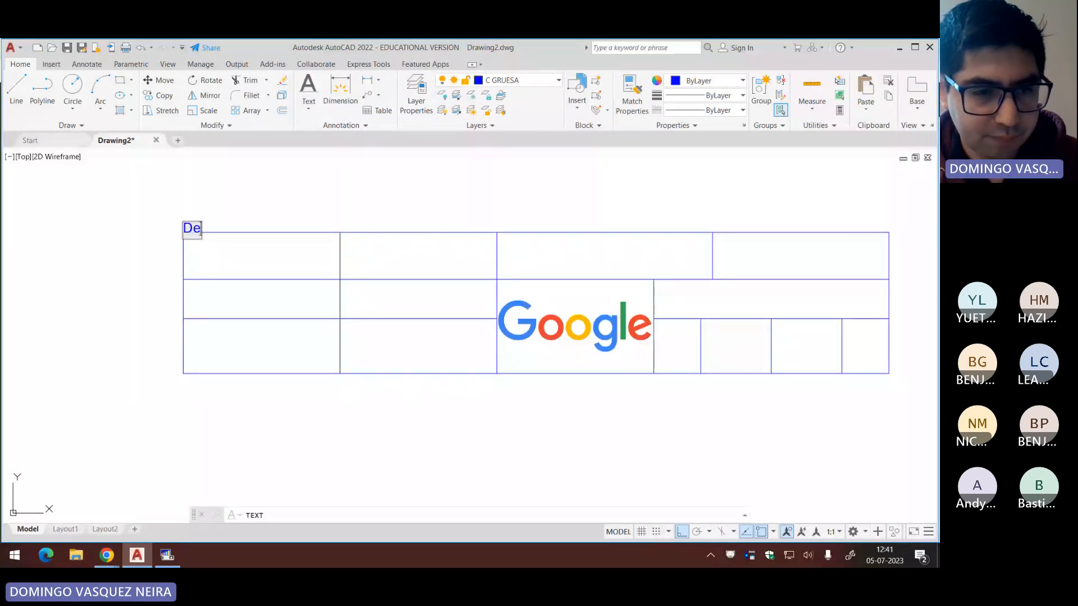
{"action": "type", "text": "partamento:"}
{"action": "key", "text": "Return"}
{"action": "key", "text": "Return"}
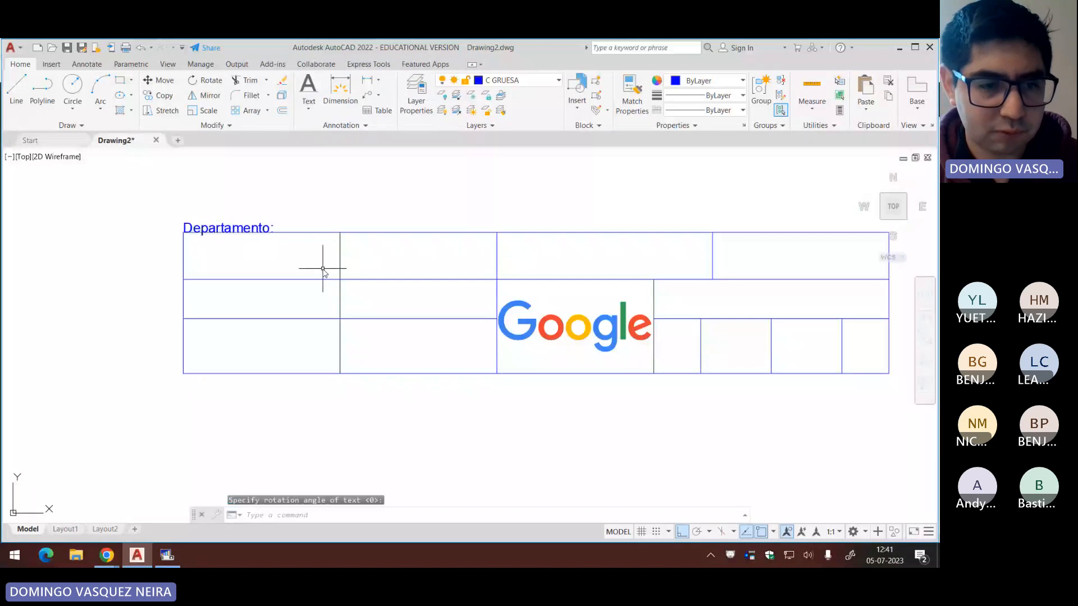
Step: Move the "Departamento:" text 4.5 units straight down into the upper-left cell
{"action": "scroll", "coordinate": [149, 233], "scroll_direction": "up", "scroll_amount": 6}
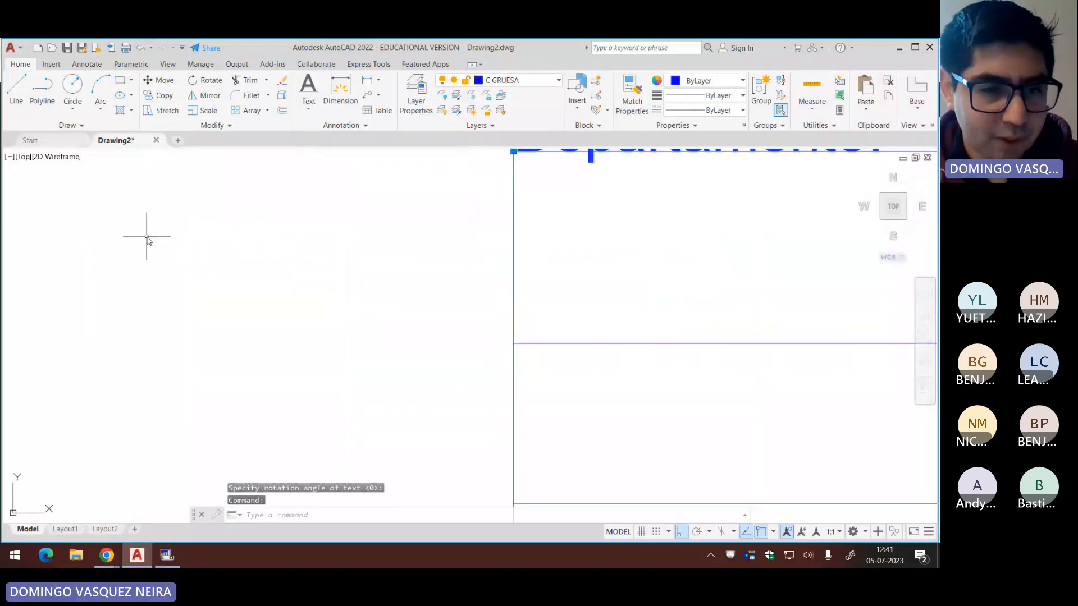
{"action": "middle_click_drag", "start_coordinate": [369, 250], "coordinate": [261, 358]}
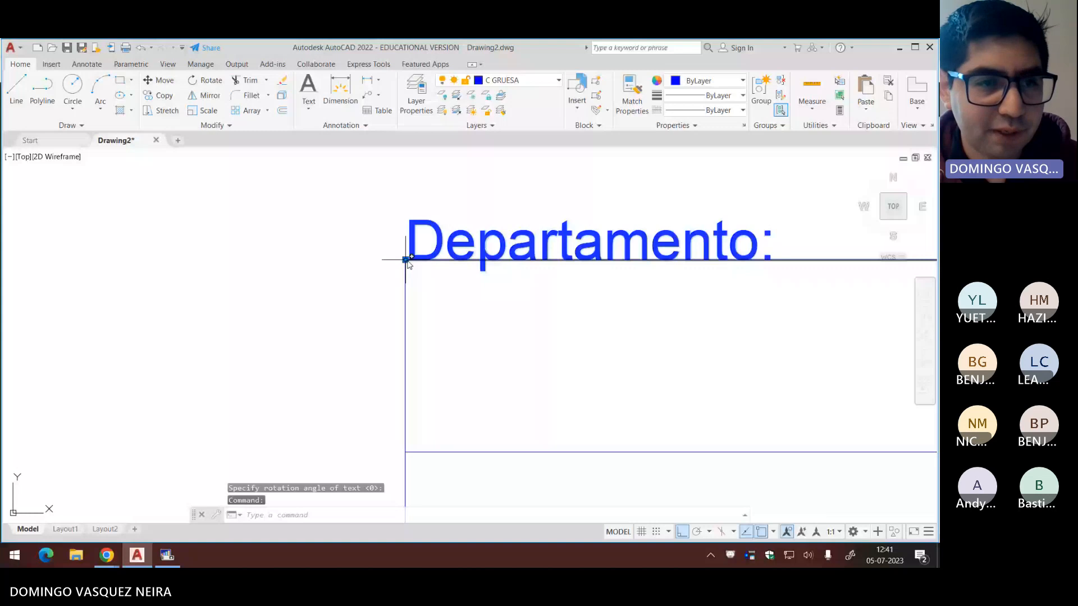
{"action": "type", "text": "m"}
{"action": "key", "text": "Return"}
{"action": "left_click", "coordinate": [290, 256]}
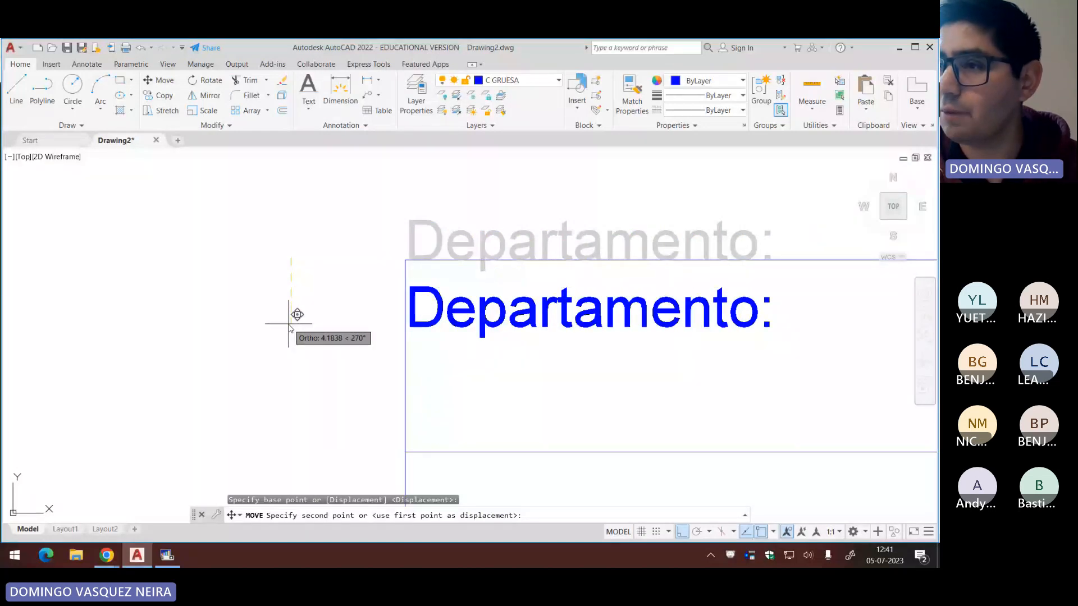
{"action": "type", "text": "4.5"}
{"action": "key", "text": "Return"}
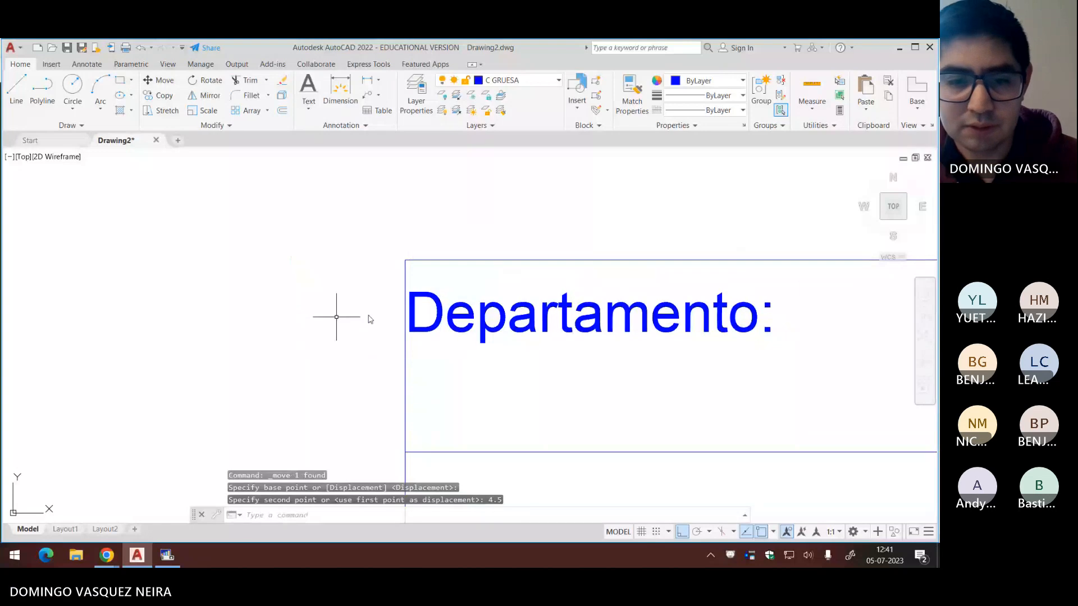
Step: Move the "Departamento:" text 2 units horizontally away from the cell's left edge
{"action": "left_click", "coordinate": [798, 306]}
{"action": "left_click", "coordinate": [600, 349]}
{"action": "key", "text": "Return"}
{"action": "left_click", "coordinate": [469, 379]}
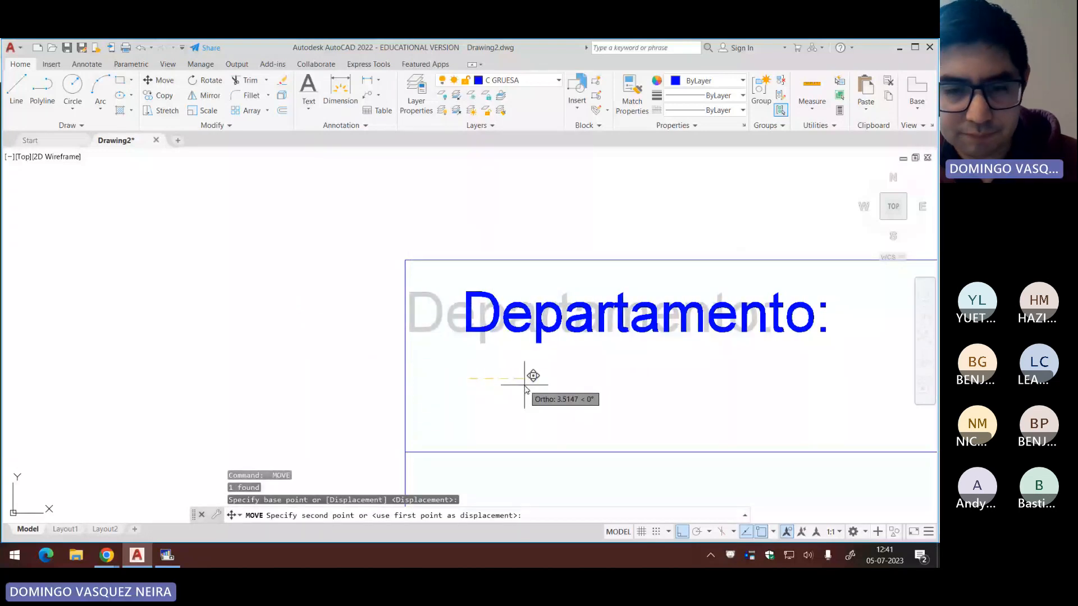
{"action": "type", "text": "2"}
{"action": "key", "text": "Return"}
Step: Check the title block labels in the exam PDF in Chrome, return to AutoCAD and select the "Departamento:" text
{"action": "scroll", "coordinate": [524, 385], "scroll_direction": "down", "scroll_amount": 5}
{"action": "middle_click_drag", "start_coordinate": [570, 401], "coordinate": [442, 284]}
{"action": "key", "text": "alt+Tab"}
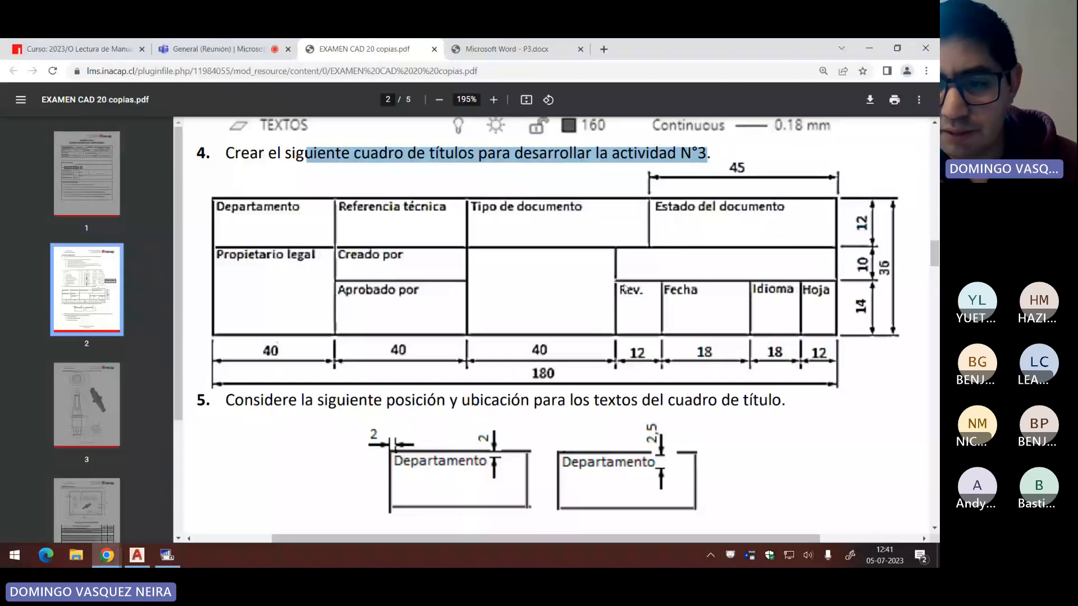
{"action": "key", "text": "alt+Tab"}
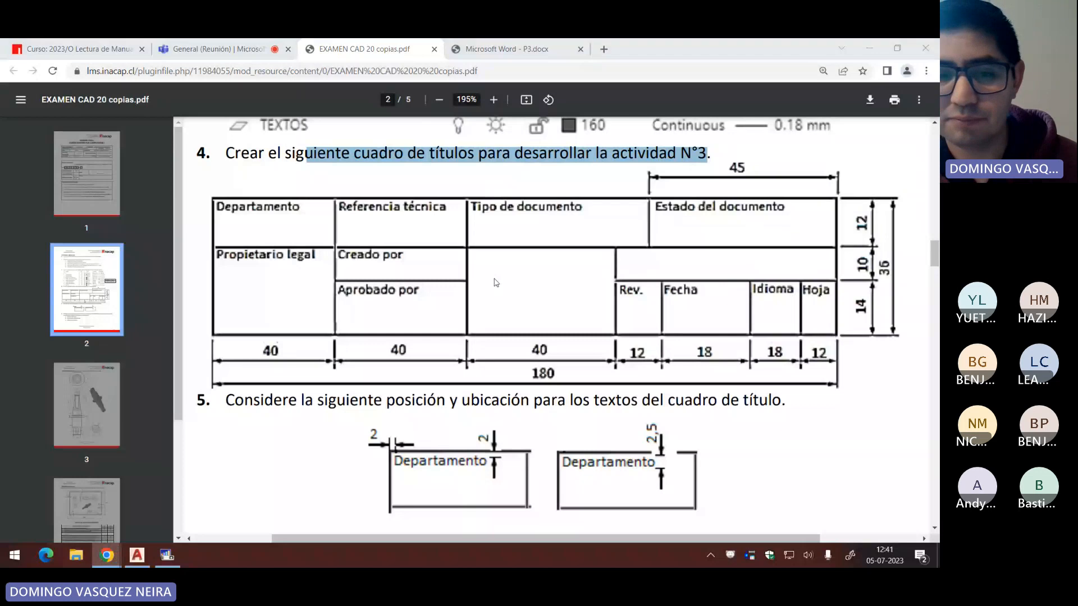
{"action": "left_click", "coordinate": [386, 248]}
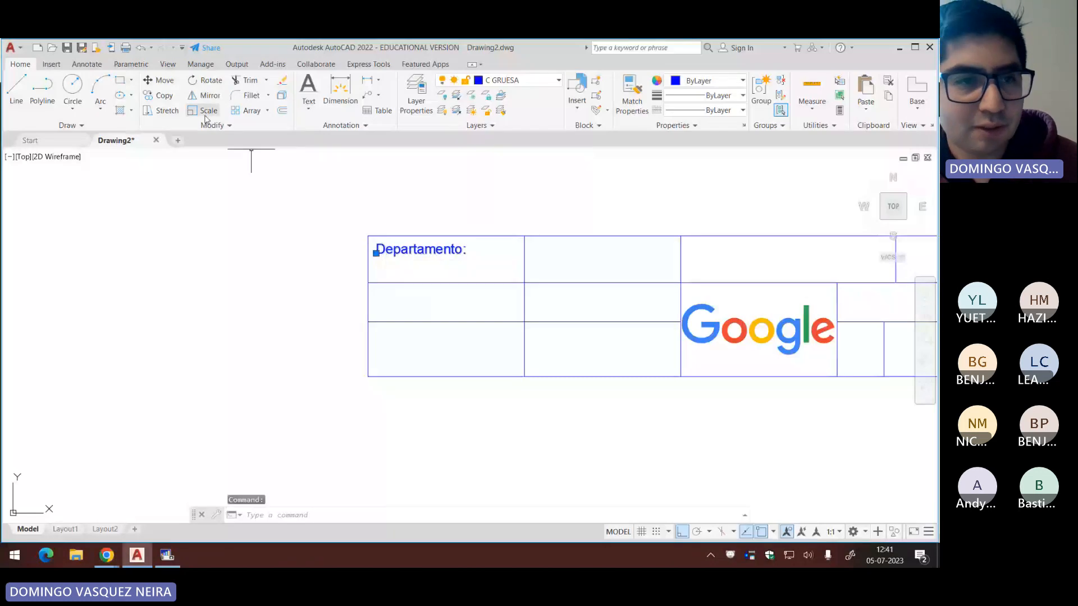
Step: Copy the "Departamento:" text by its cell's upper corner into the two lower cells of both the first and second columns
{"action": "left_click", "coordinate": [168, 99]}
{"action": "left_click", "coordinate": [368, 235]}
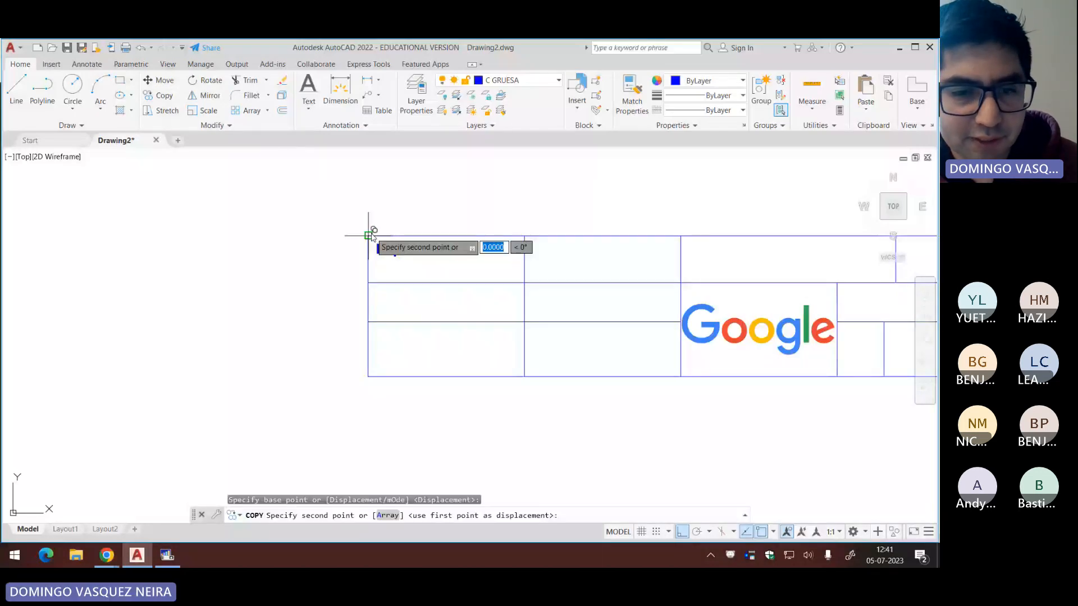
{"action": "left_click", "coordinate": [368, 282]}
{"action": "left_click", "coordinate": [369, 323]}
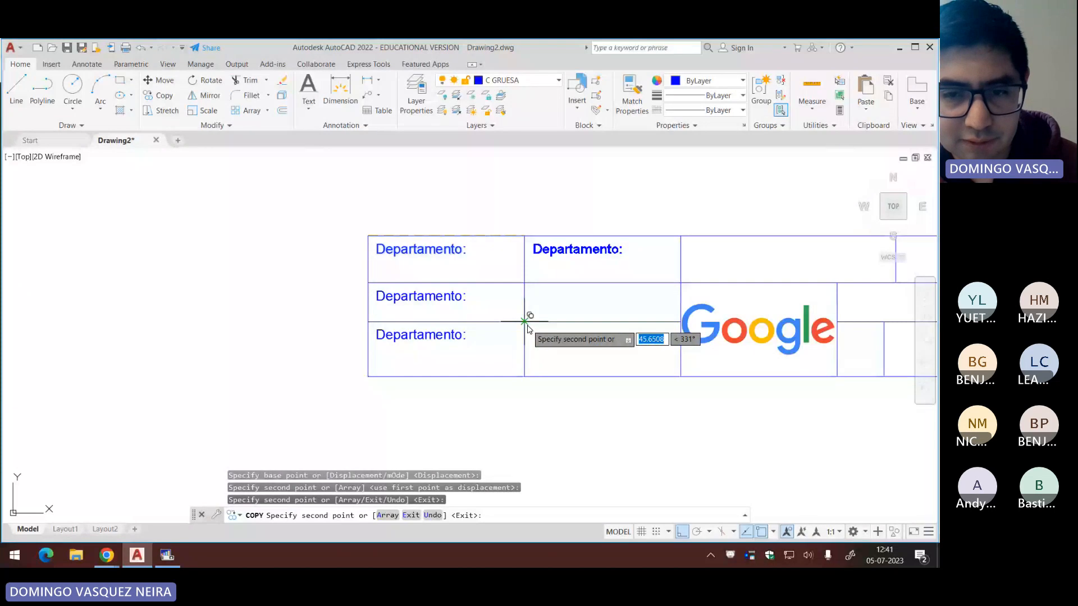
{"action": "left_click", "coordinate": [524, 322]}
{"action": "left_click", "coordinate": [524, 283]}
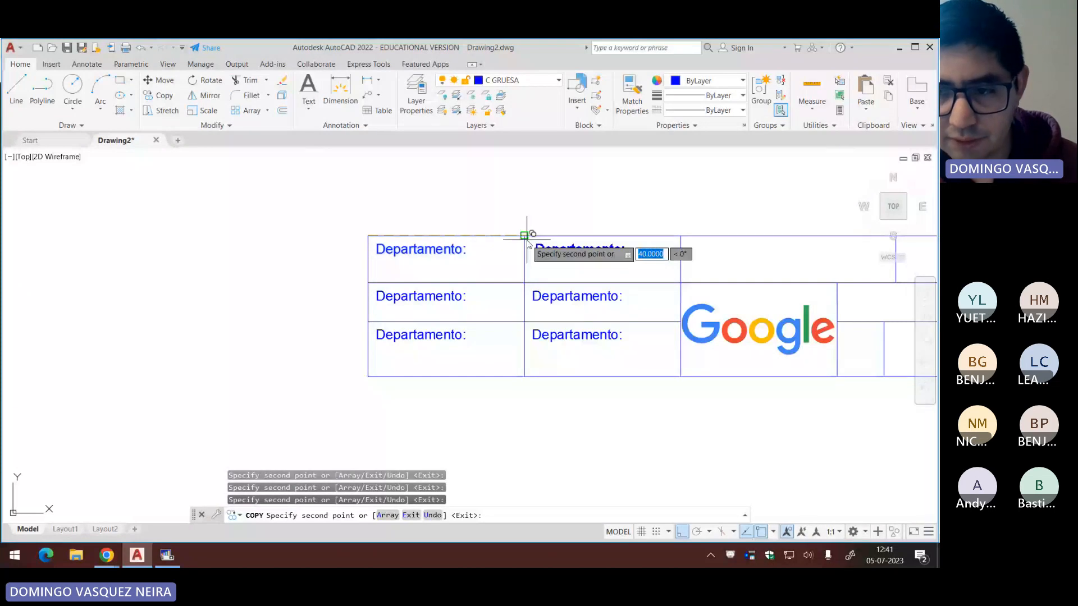
Step: Place further copies of the text in the remaining top-row cells and in the first narrow cell of the bottom row
{"action": "left_click", "coordinate": [526, 239]}
{"action": "left_click", "coordinate": [681, 236]}
{"action": "mouse_move", "coordinate": [768, 306]}
{"action": "middle_mouse_down"}
{"action": "mouse_move", "coordinate": [524, 308]}
{"action": "mouse_move", "coordinate": [531, 302]}
{"action": "middle_mouse_up"}
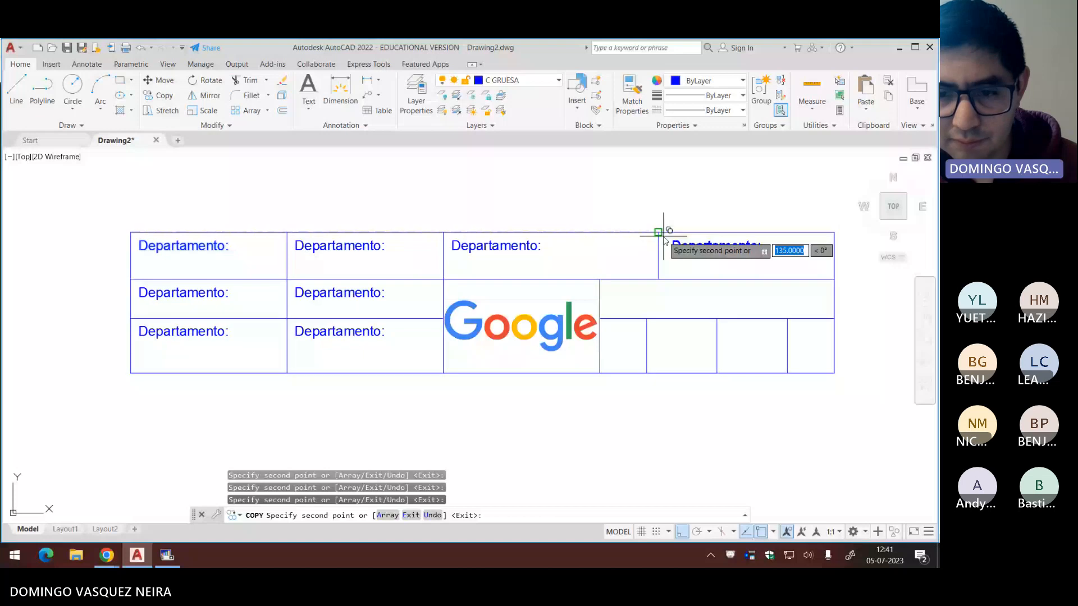
{"action": "left_click", "coordinate": [659, 232]}
{"action": "left_click", "coordinate": [600, 319]}
{"action": "key", "text": "Escape"}
{"action": "key", "text": "Escape"}
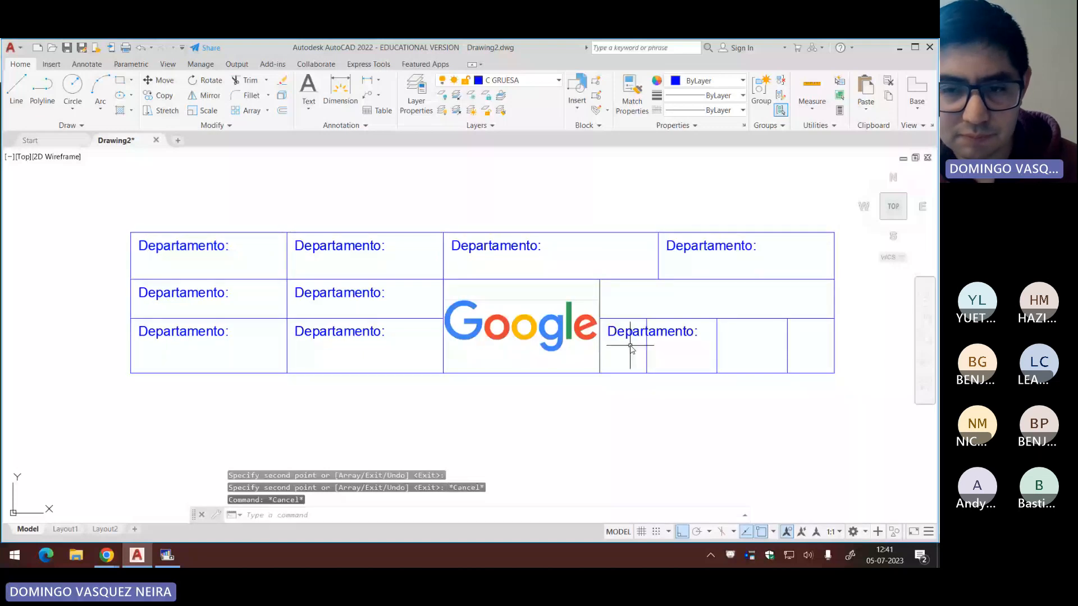
Step: Check the title block in the exam PDF in Chrome, and change the label in the top row's second cell to "Ref. técnica:"
{"action": "key", "text": "alt+Tab"}
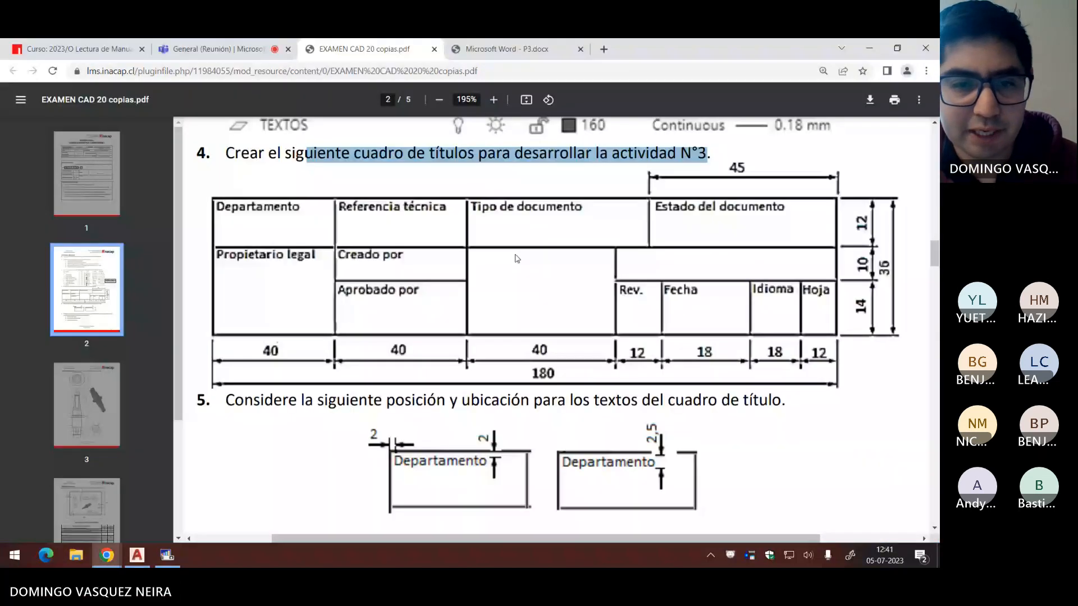
{"action": "key", "text": "alt+Tab"}
{"action": "type", "text": "R"}
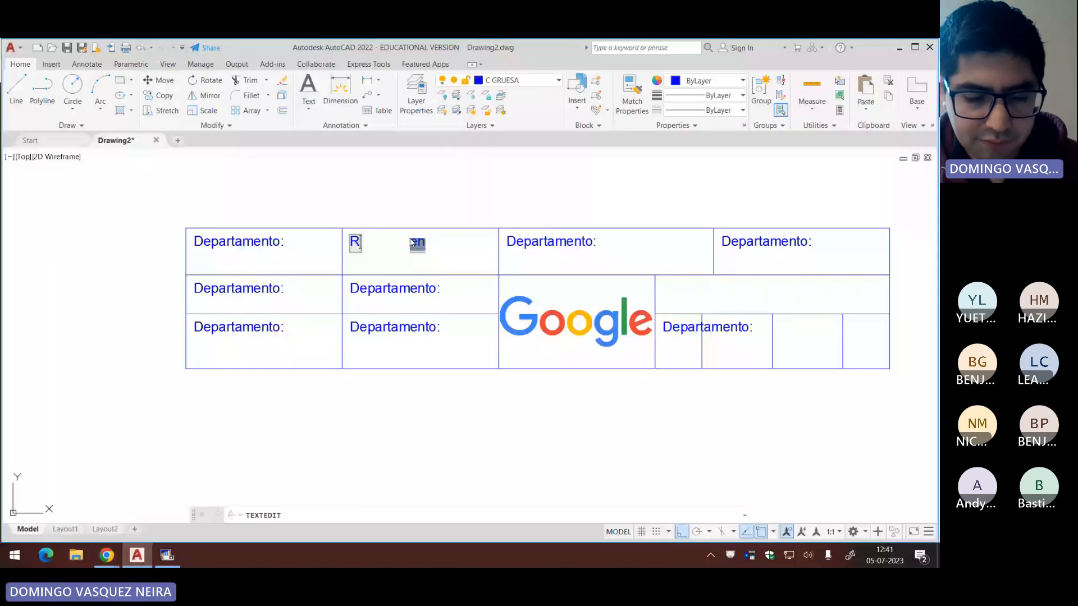
{"action": "type", "text": "ef. Tp"}
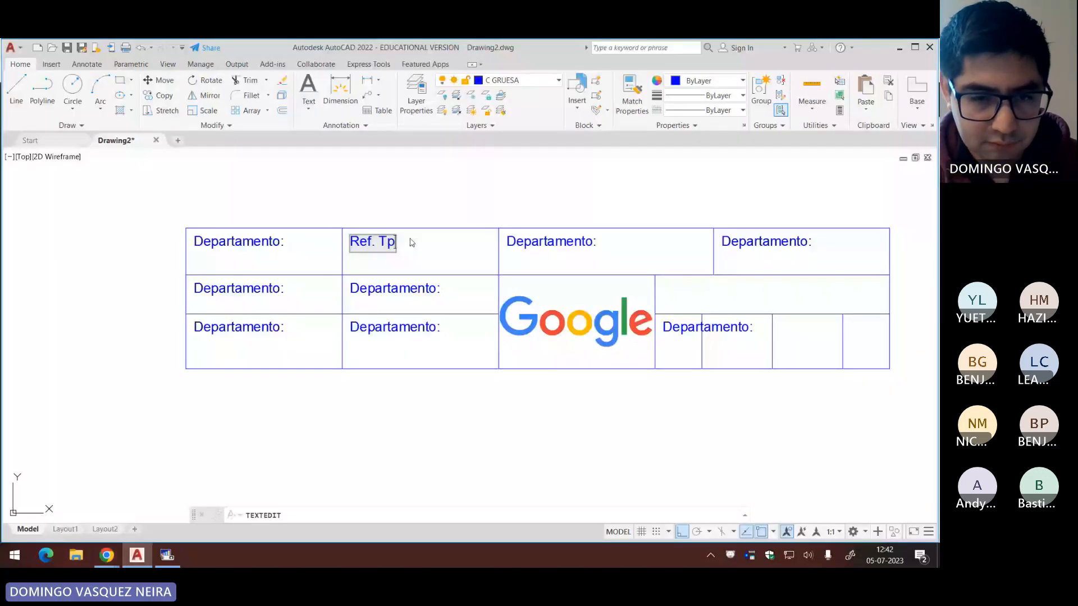
{"action": "key", "text": "BackSpace"}
{"action": "key", "text": "BackSpace"}
{"action": "type", "text": "t"}
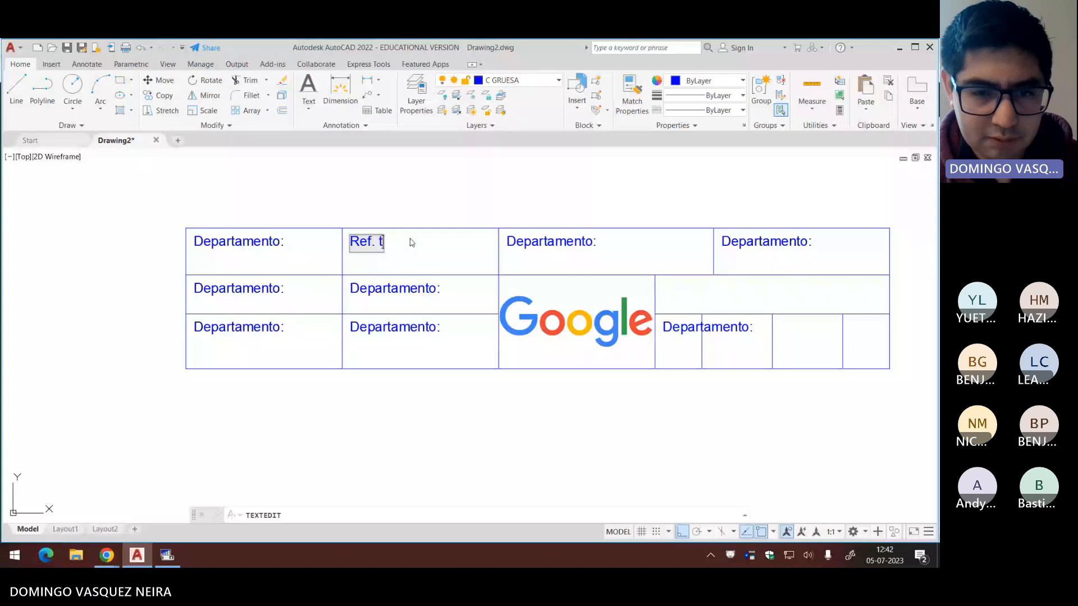
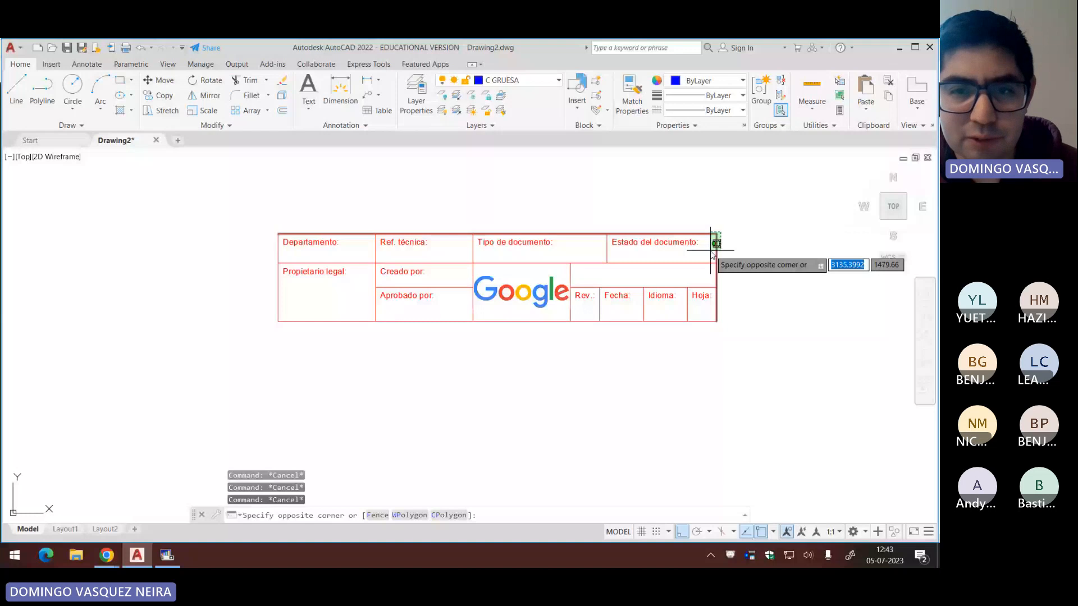
Step: Assign the title block's outer border lines to the C GRUESA layer
{"action": "left_click", "coordinate": [712, 254]}
{"action": "left_click", "coordinate": [521, 80]}
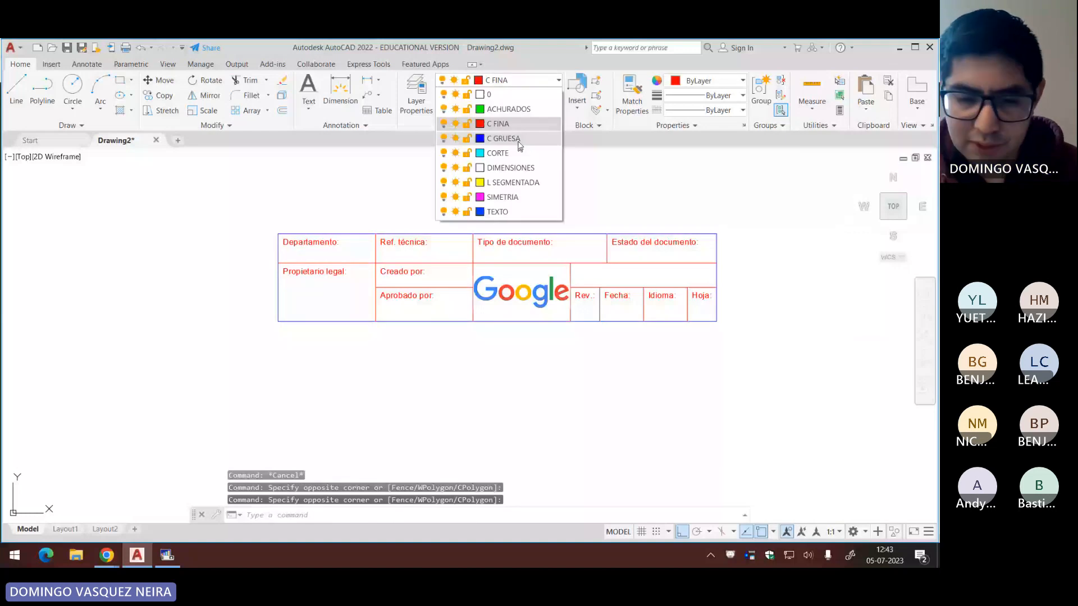
{"action": "left_click", "coordinate": [520, 139]}
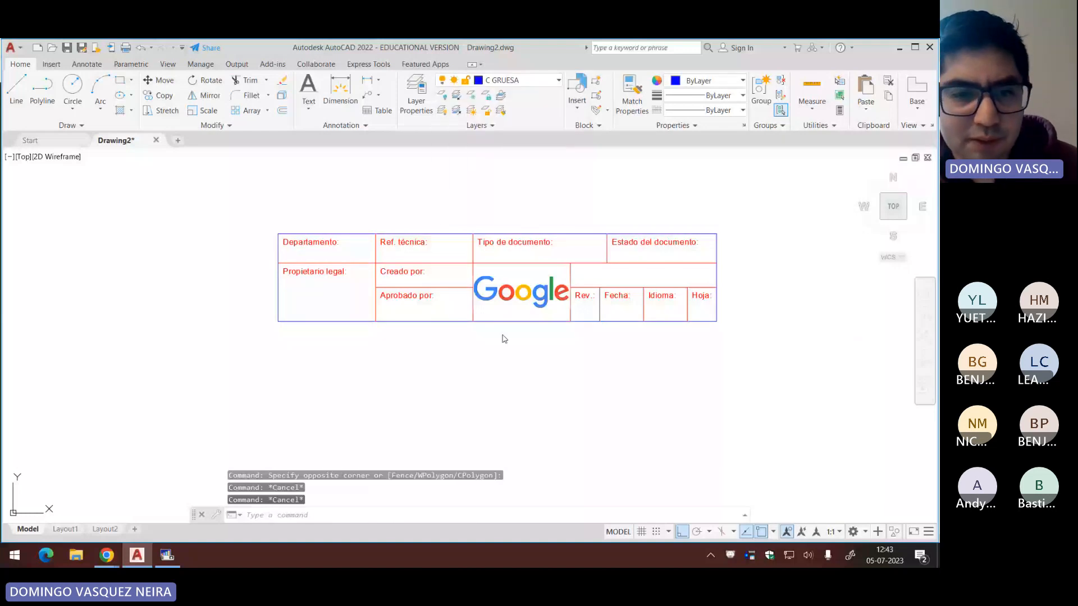
Step: Preview a plot window around the title block with DWG To PDF.pc3 and the monochrome.ctb plot style, and exit without plotting
{"action": "key", "text": "ctrl+p"}
{"action": "left_click", "coordinate": [371, 206]}
{"action": "left_click", "coordinate": [344, 359]}
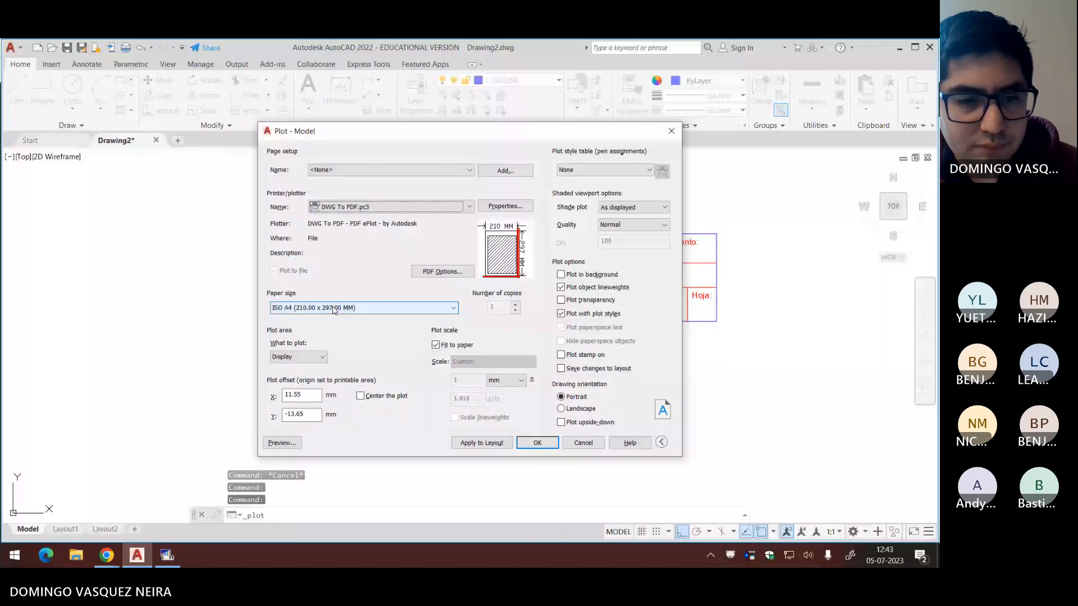
{"action": "left_click", "coordinate": [298, 357]}
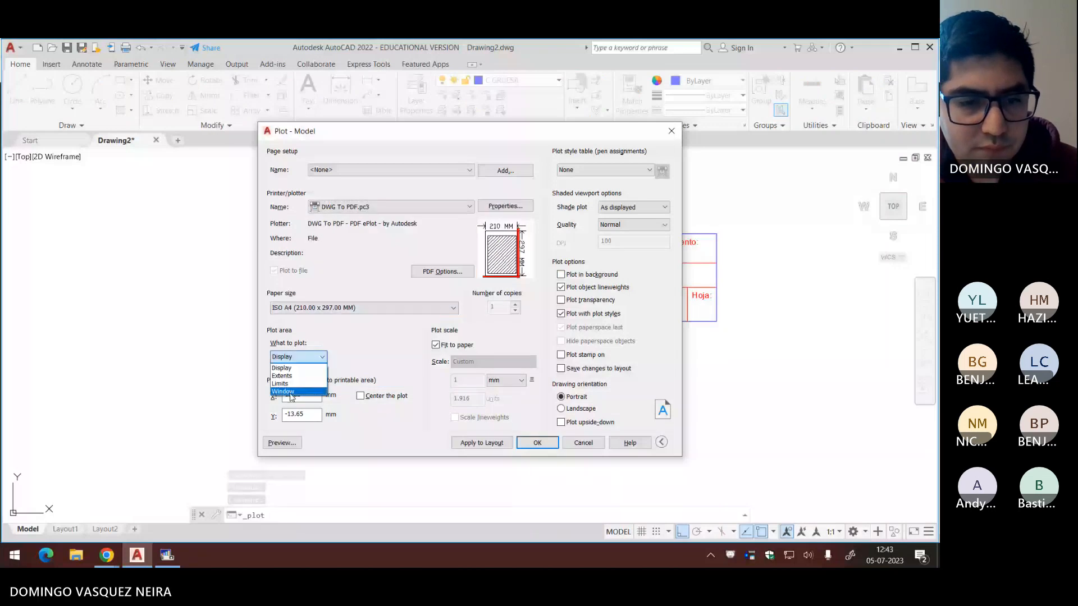
{"action": "left_click", "coordinate": [288, 392]}
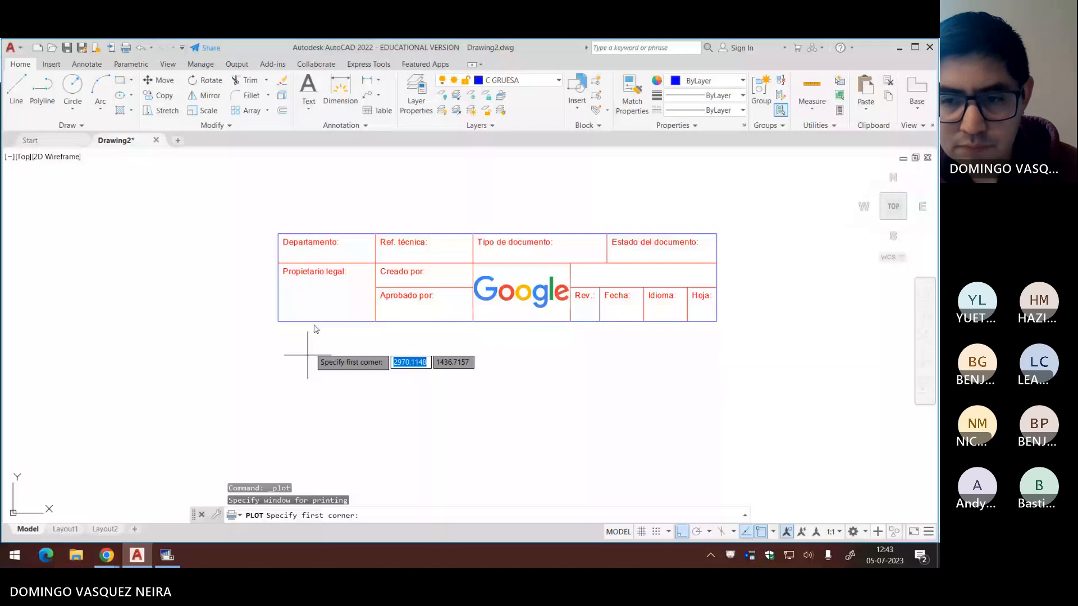
{"action": "left_click", "coordinate": [308, 355]}
{"action": "left_click", "coordinate": [721, 230]}
{"action": "left_click", "coordinate": [604, 169]}
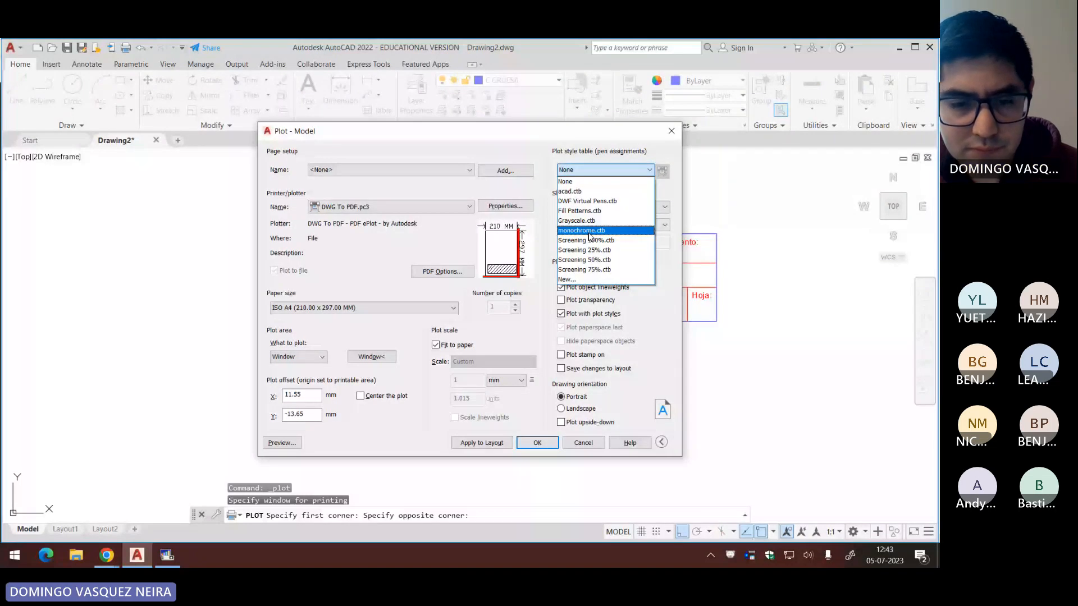
{"action": "left_click", "coordinate": [589, 233]}
{"action": "left_click", "coordinate": [281, 446]}
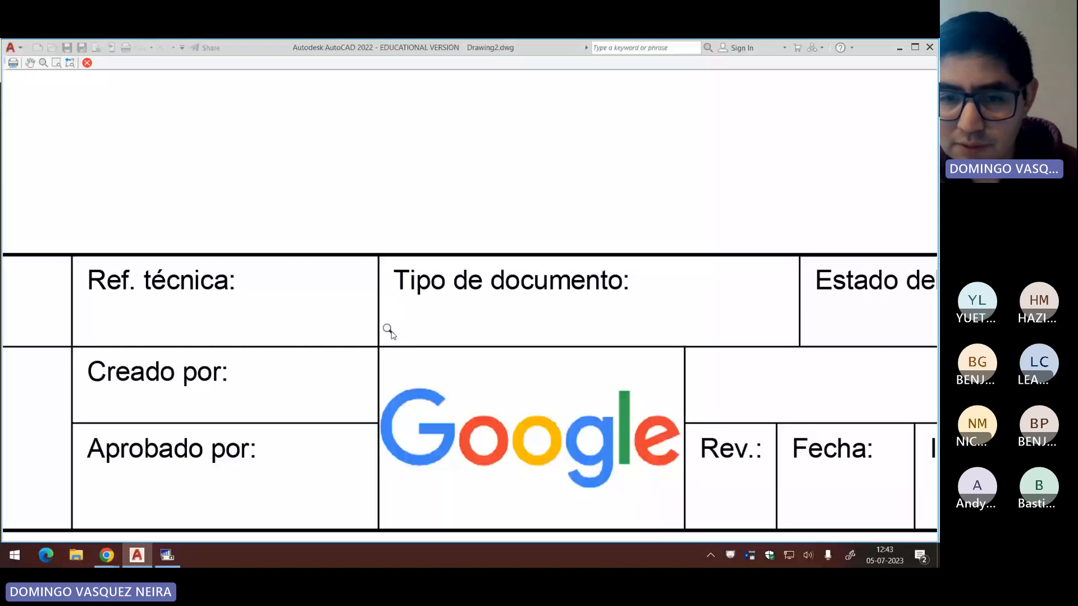
{"action": "key", "text": "Escape"}
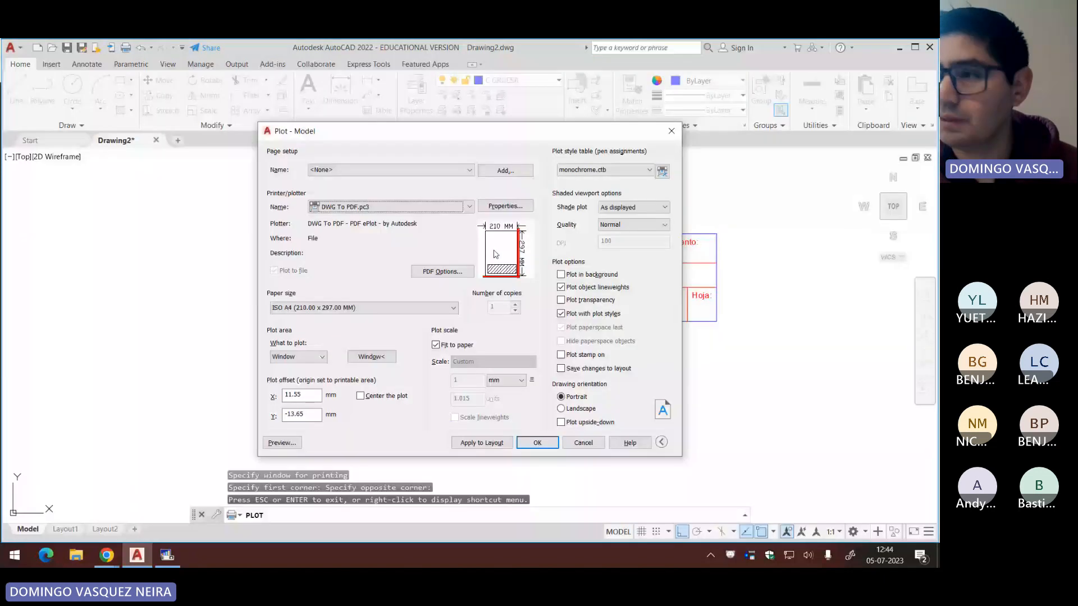
{"action": "key", "text": "Escape"}
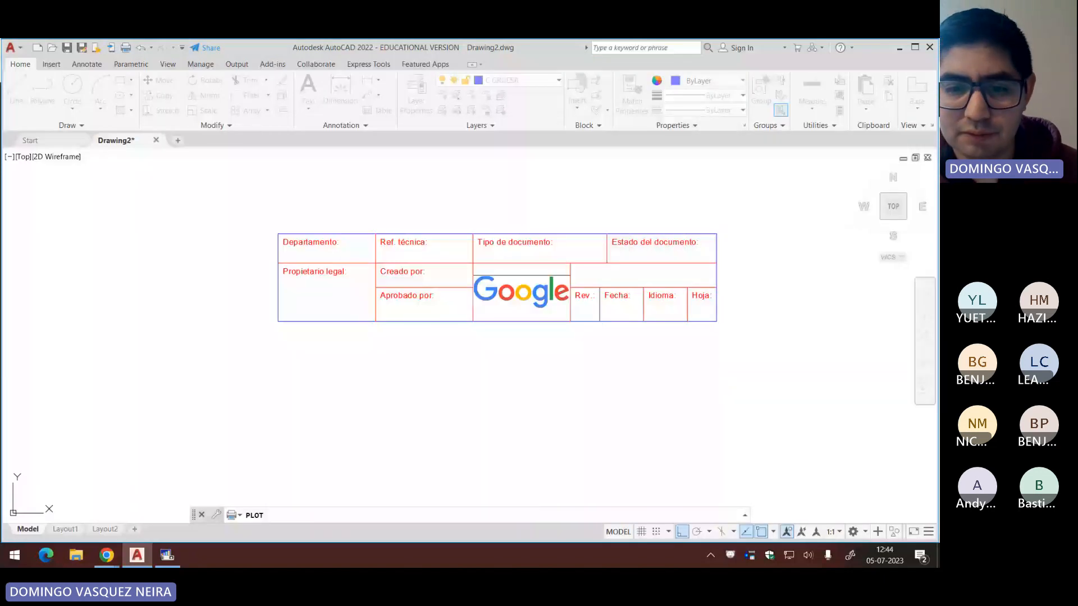
{"action": "left_click", "coordinate": [811, 415]}
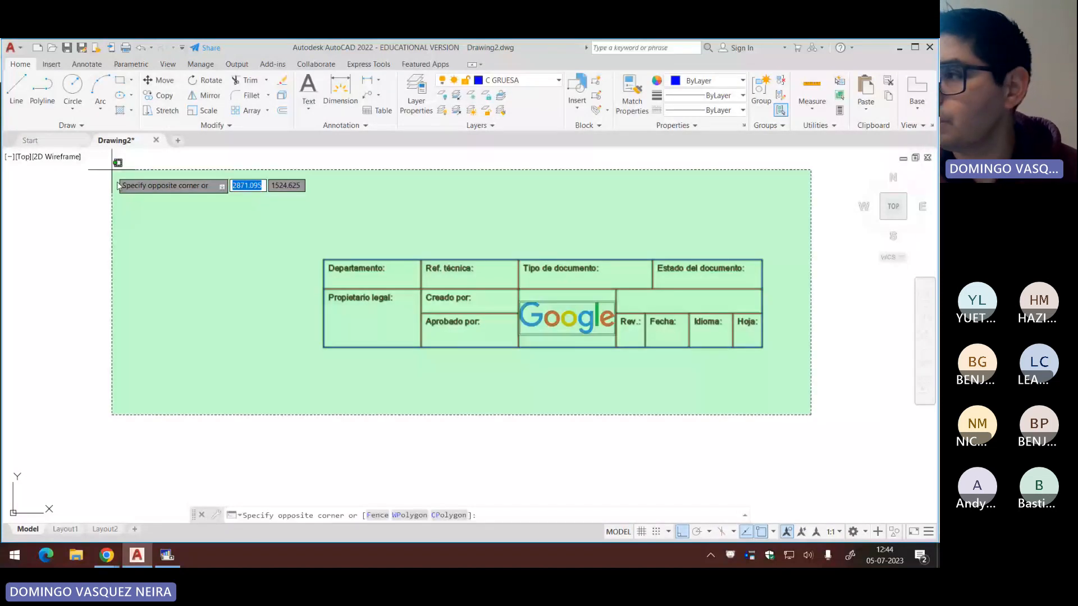
{"action": "key", "text": "Escape"}
Step: Switch to the exam PDF in Chrome and examine item 6 for the required sheet format, orientation, dimensions and margins
{"action": "key", "text": "alt+Tab"}
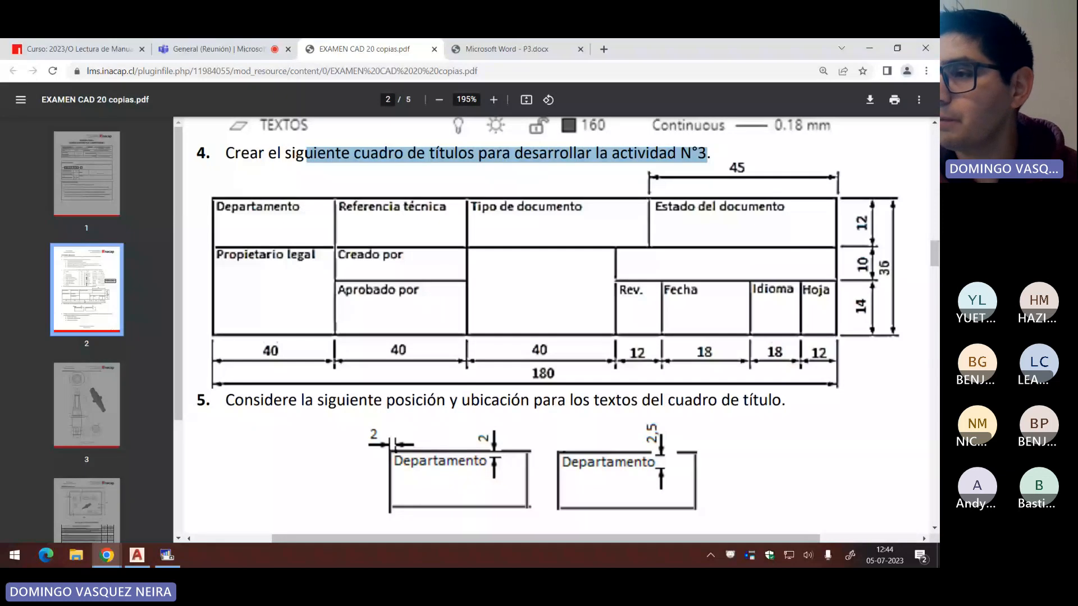
{"action": "scroll", "coordinate": [779, 243], "scroll_direction": "down", "scroll_amount": 4}
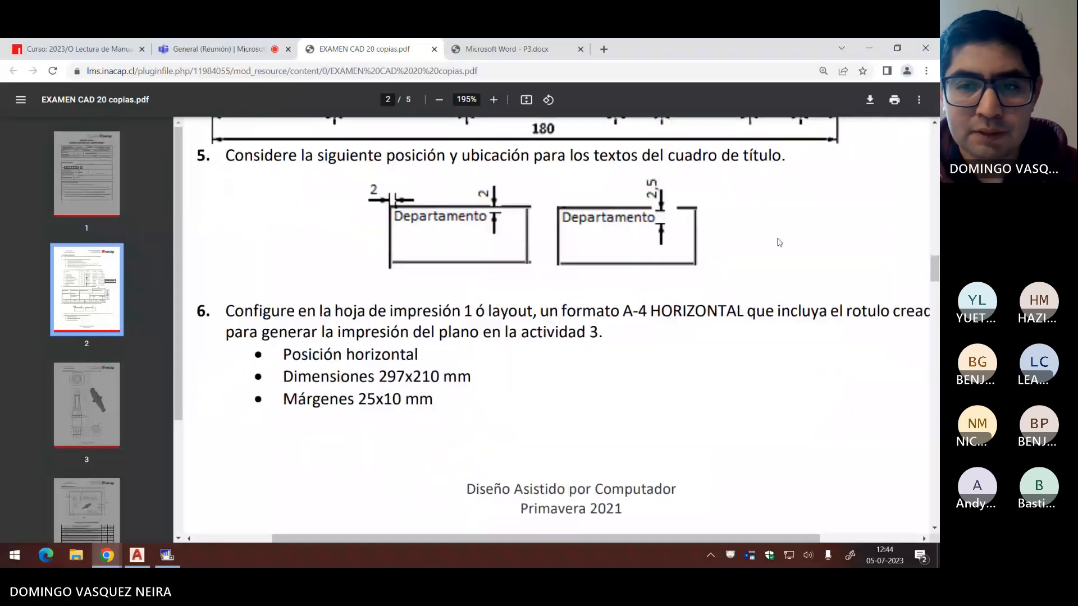
{"action": "scroll", "coordinate": [779, 243], "scroll_direction": "down", "scroll_amount": 2}
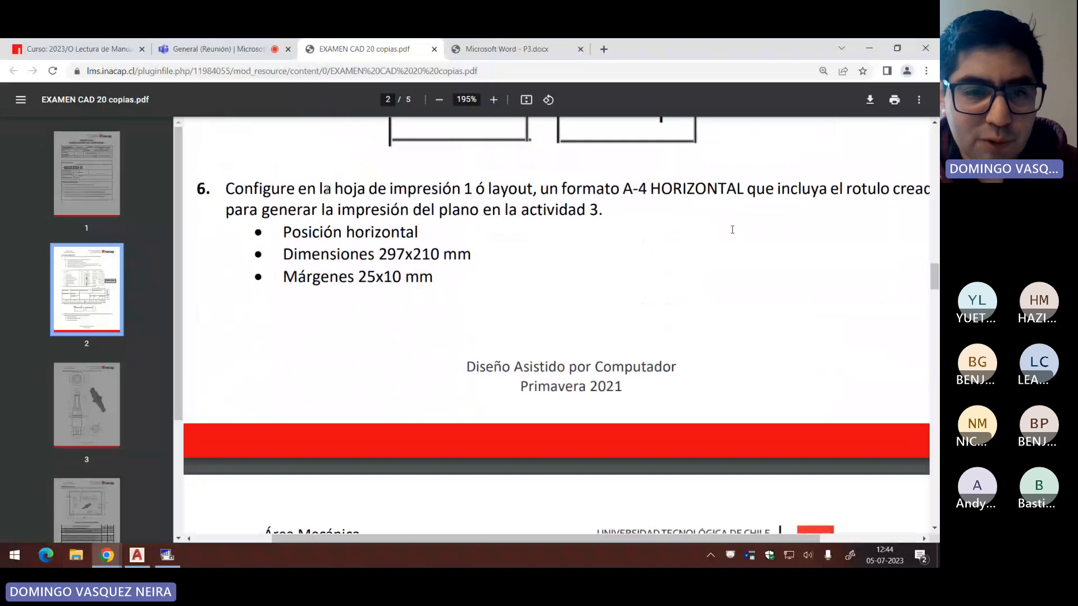
{"action": "left_click_drag", "start_coordinate": [335, 189], "coordinate": [536, 190]}
{"action": "key", "text": "alt+Tab"}
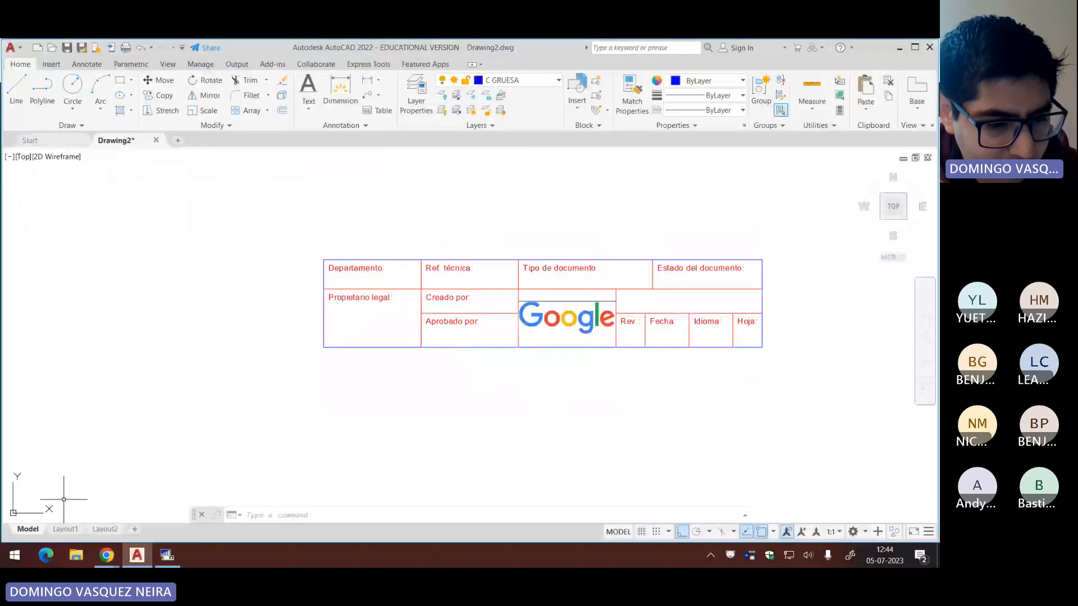
{"action": "key", "text": "alt+Tab"}
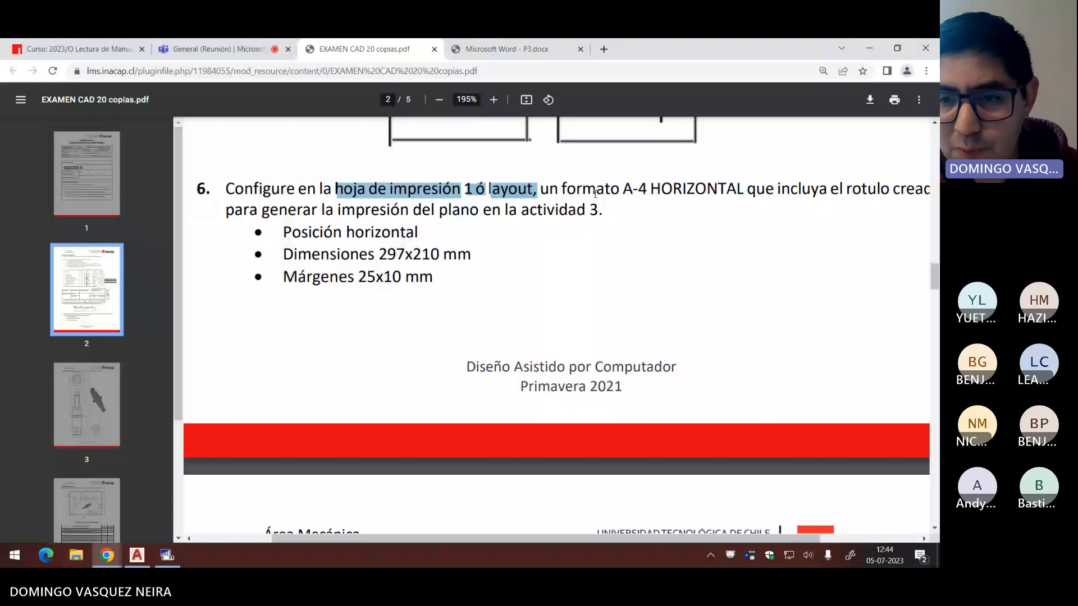
{"action": "left_click", "coordinate": [738, 193]}
{"action": "scroll", "coordinate": [739, 194], "scroll_direction": "right", "scroll_amount": 1}
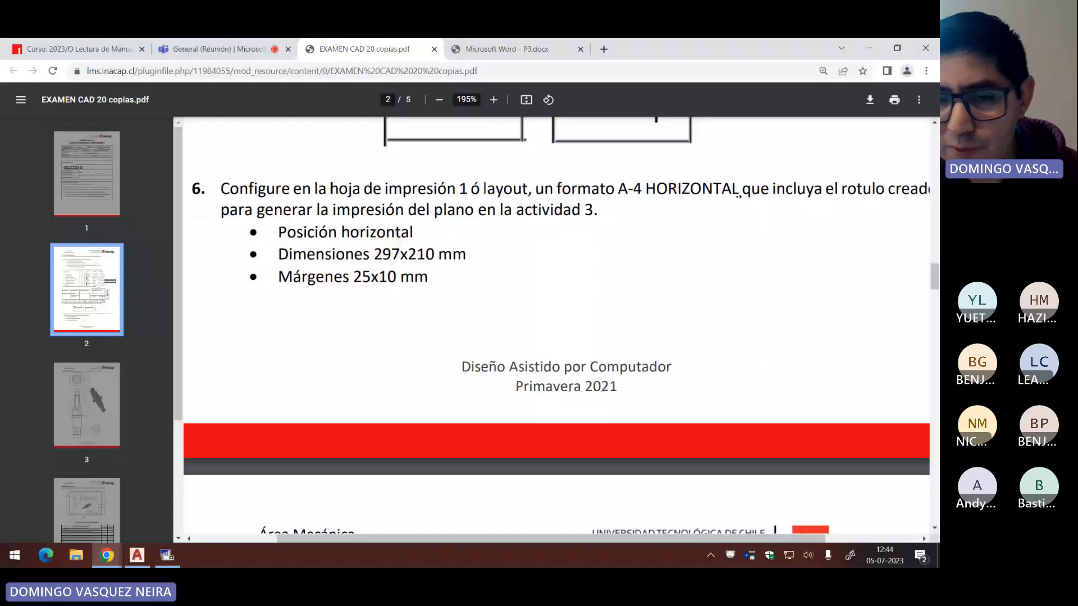
{"action": "scroll", "coordinate": [644, 208], "scroll_direction": "right", "scroll_amount": 3}
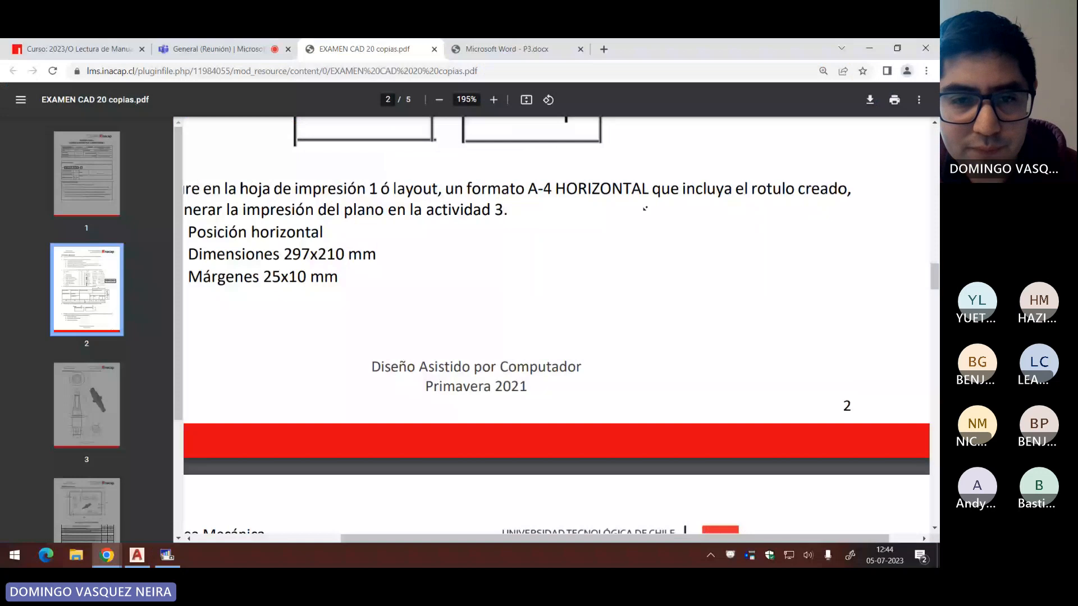
{"action": "scroll", "coordinate": [645, 208], "scroll_direction": "left", "scroll_amount": 5}
{"action": "left_click_drag", "start_coordinate": [385, 208], "coordinate": [711, 203]}
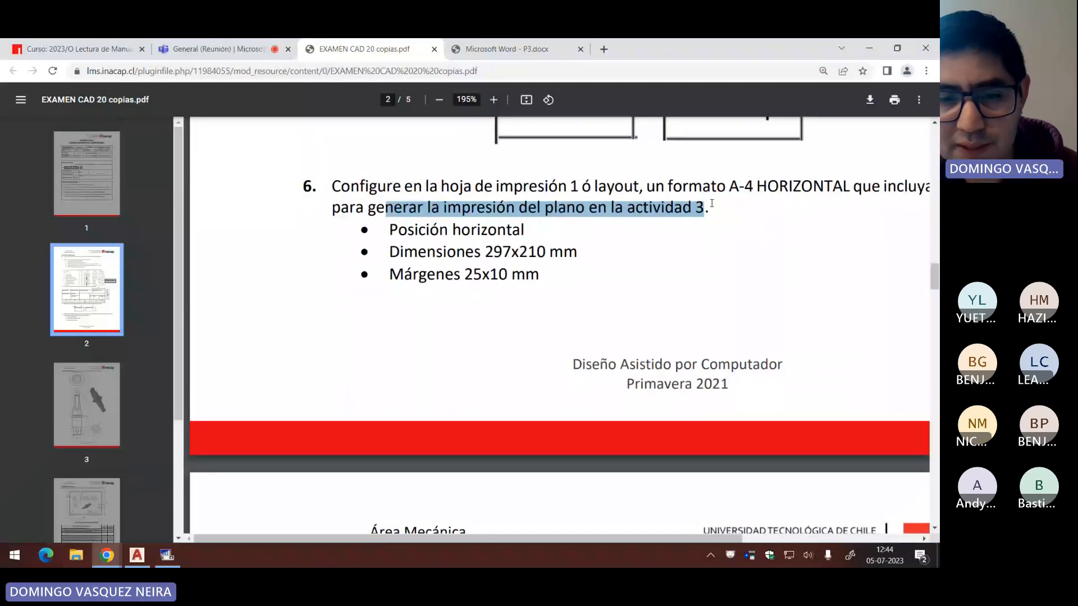
{"action": "left_click_drag", "start_coordinate": [388, 229], "coordinate": [550, 276]}
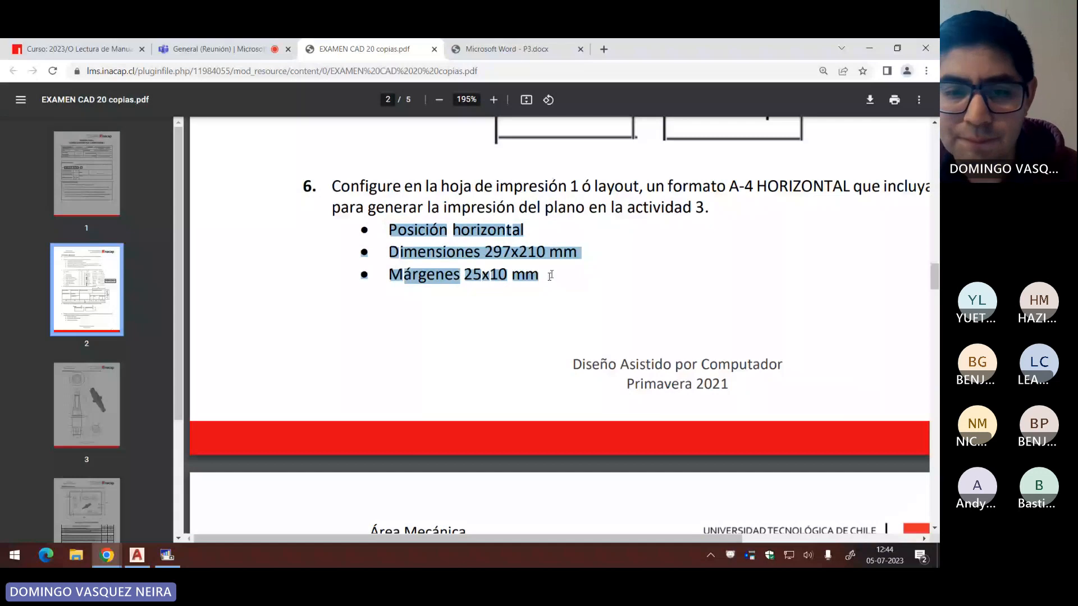
Step: Switch to AutoCAD and draw a horizontal 297 x 210 mm sheet rectangle with lines near the title block, checking the dimensions in the exam PDF
{"action": "key", "text": "alt+Tab"}
{"action": "scroll", "coordinate": [544, 271], "scroll_direction": "down", "scroll_amount": 6}
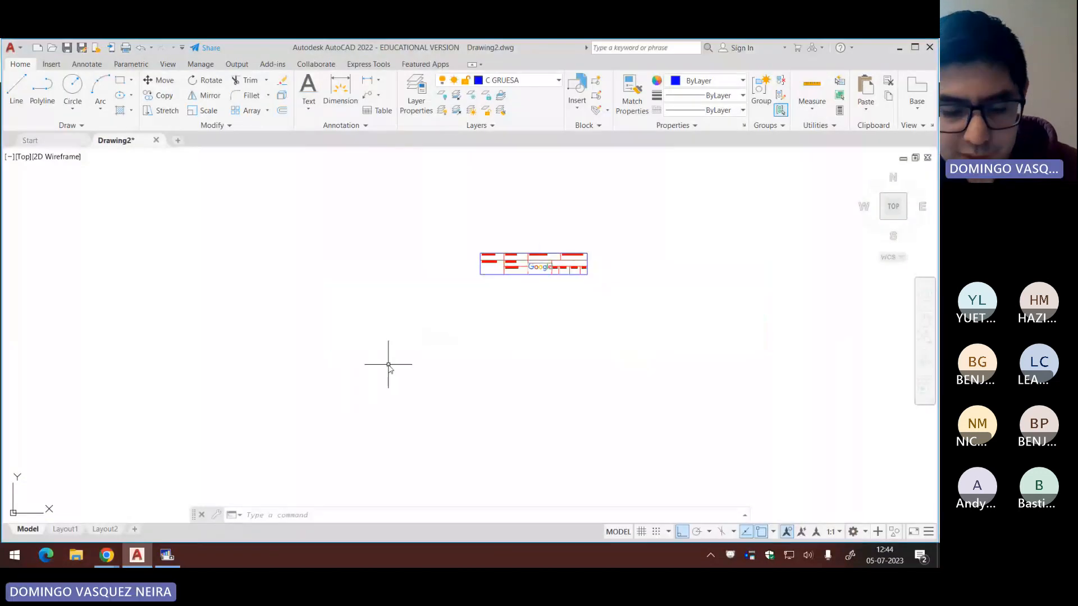
{"action": "key", "text": "l"}
{"action": "key", "text": "Return"}
{"action": "key", "text": "alt+Tab"}
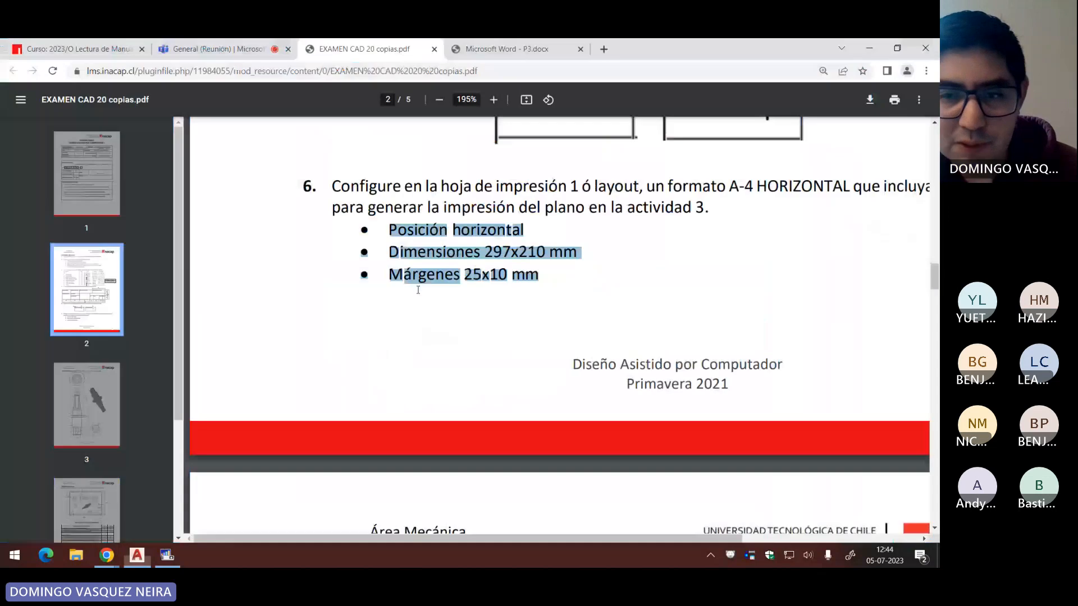
{"action": "key", "text": "alt+Tab"}
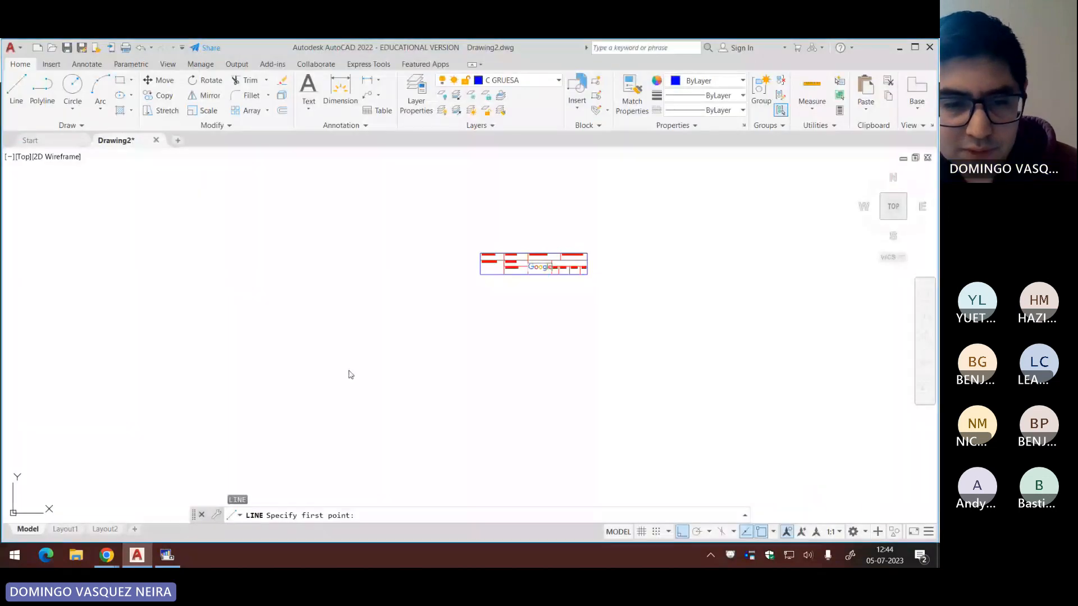
{"action": "left_click", "coordinate": [348, 369]}
{"action": "type", "text": "297"}
{"action": "key", "text": "Return"}
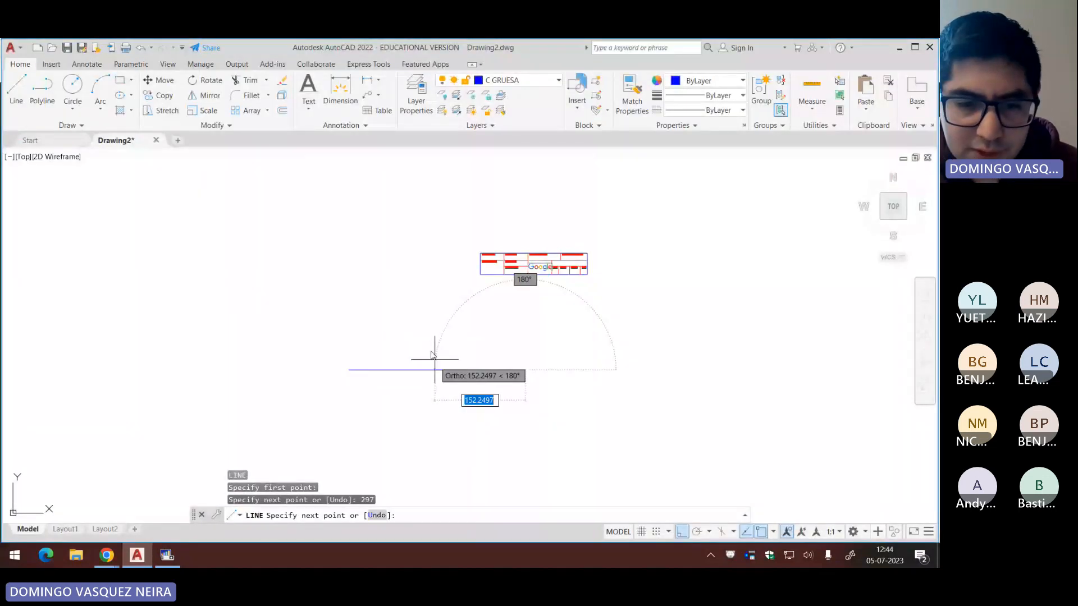
{"action": "type", "text": "210"}
{"action": "key", "text": "Return"}
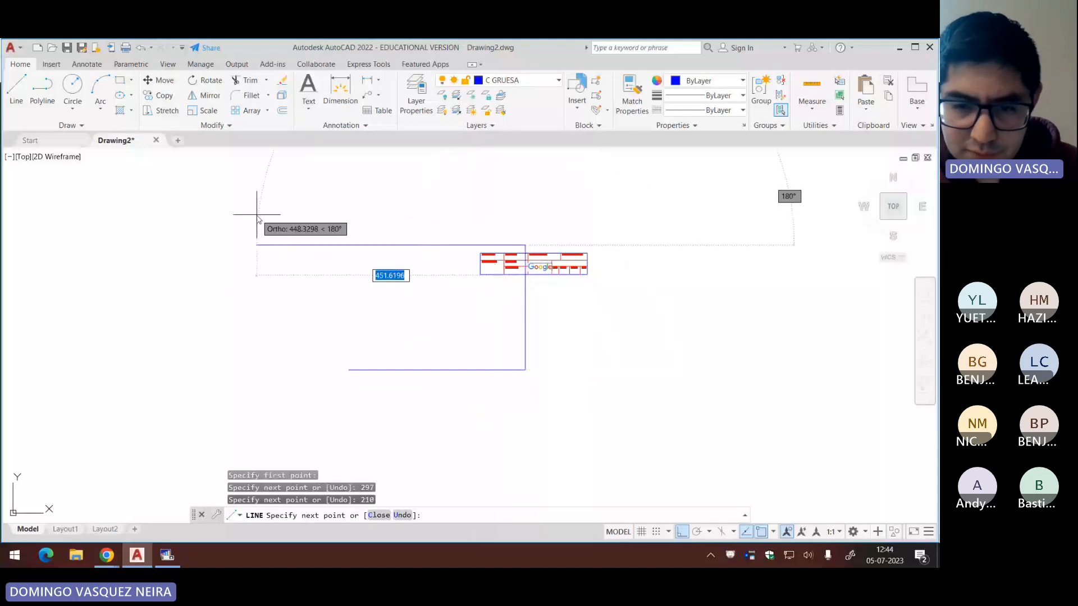
{"action": "type", "text": "297"}
{"action": "key", "text": "Return"}
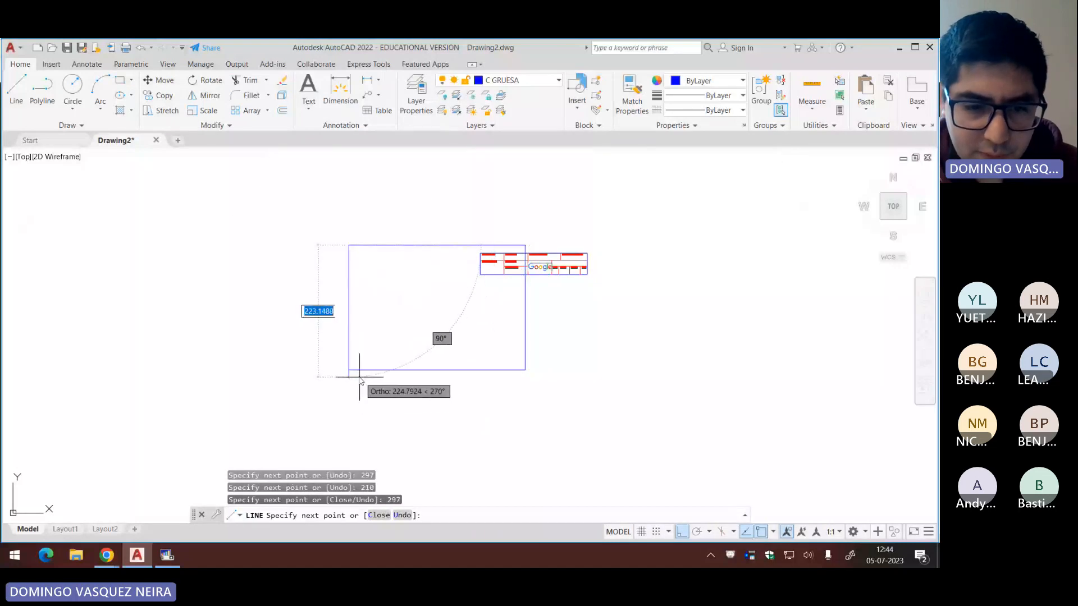
{"action": "left_click", "coordinate": [348, 369]}
{"action": "key", "text": "Return"}
Step: Cut the sheet rectangle and paste it to the right of the title block, clear of it
{"action": "left_click", "coordinate": [509, 368]}
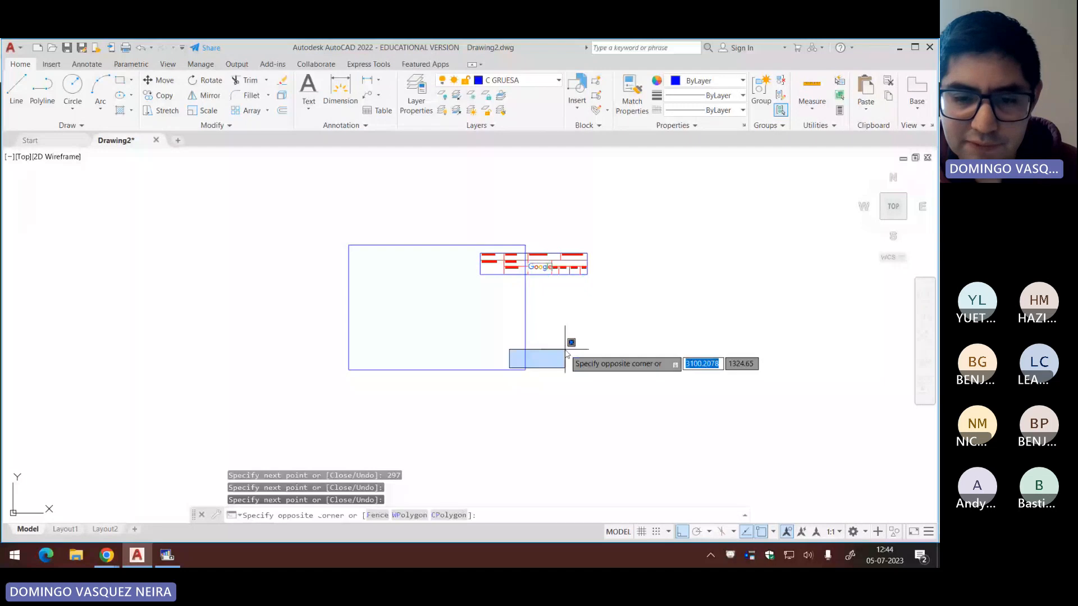
{"action": "left_click", "coordinate": [360, 225]}
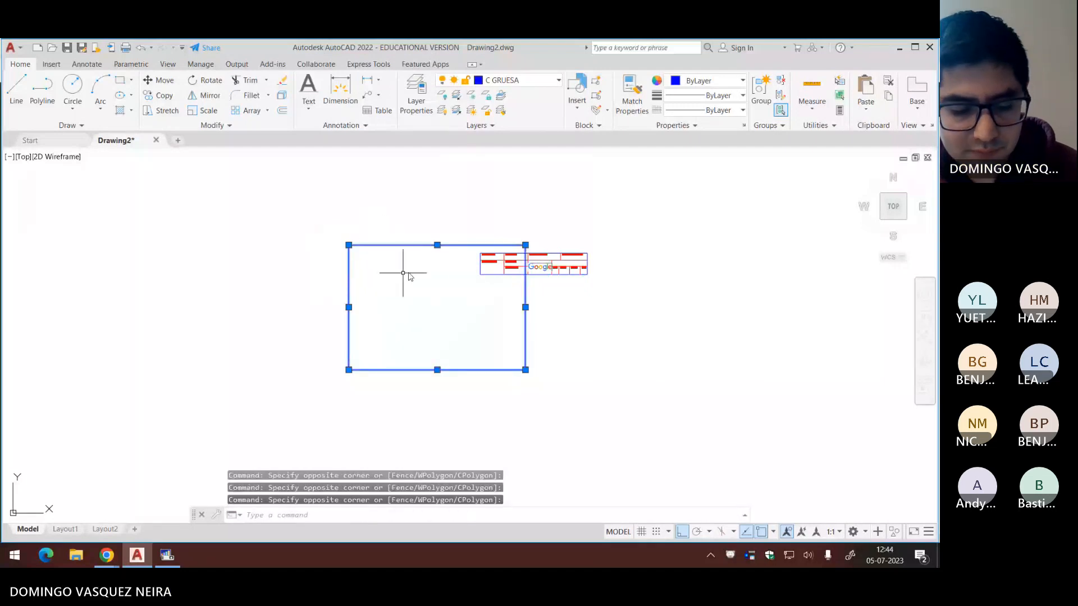
{"action": "key", "text": "ctrl+x"}
{"action": "key", "text": "ctrl+v"}
{"action": "middle_click_drag", "start_coordinate": [640, 361], "coordinate": [557, 361]}
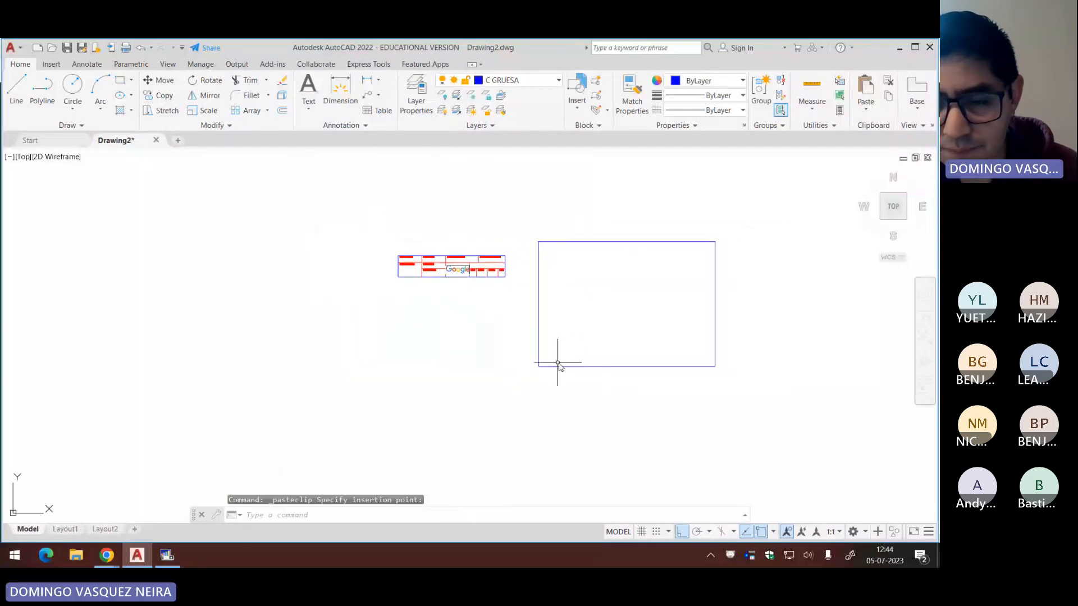
{"action": "scroll", "coordinate": [602, 328], "scroll_direction": "up", "scroll_amount": 2}
{"action": "middle_click_drag", "start_coordinate": [602, 329], "coordinate": [592, 331]}
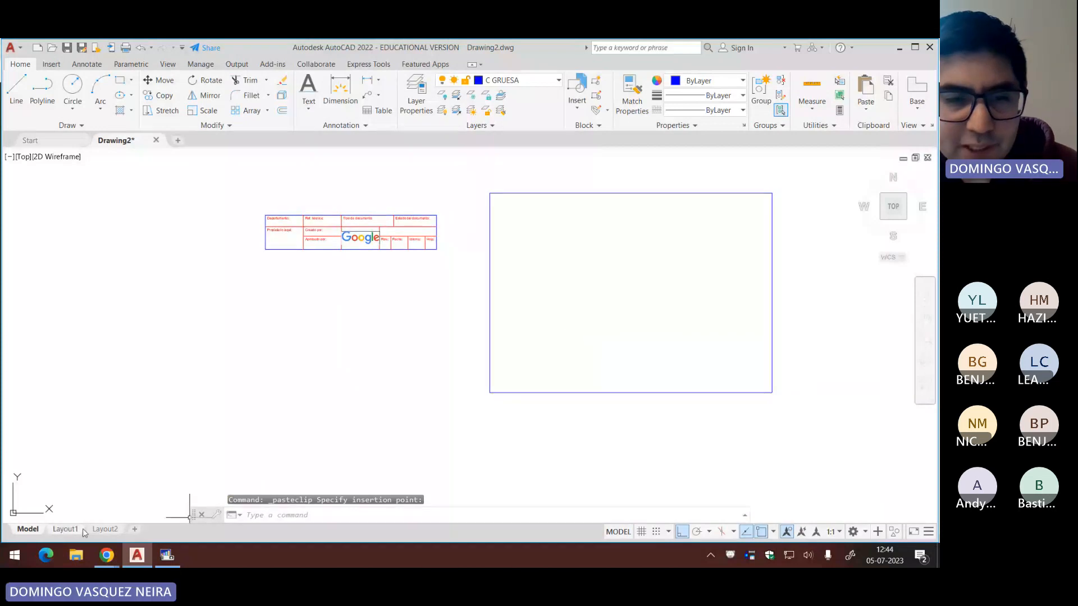
Step: Check the margins in the exam PDF, and offset the sheet rectangle's top edge 25 mm inward
{"action": "key", "text": "alt+Tab"}
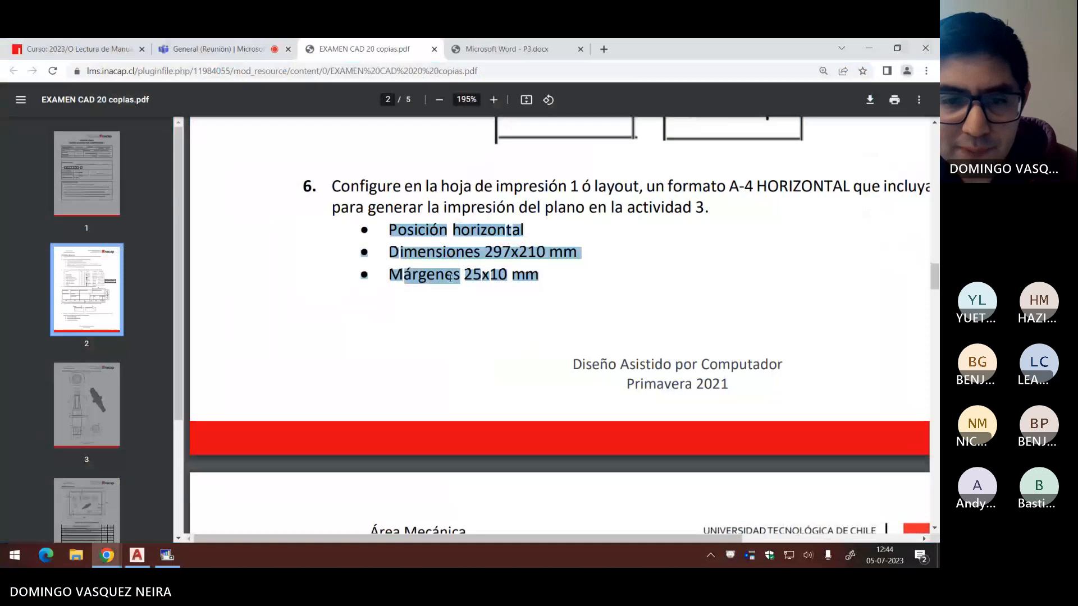
{"action": "key", "text": "alt+Tab"}
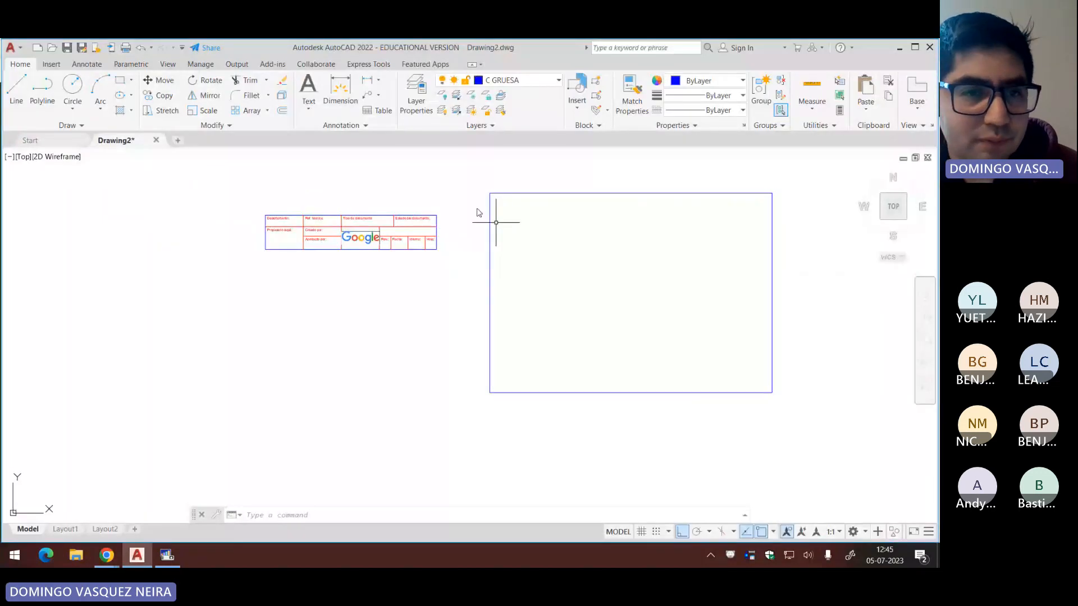
{"action": "type", "text": "o"}
{"action": "key", "text": "Return"}
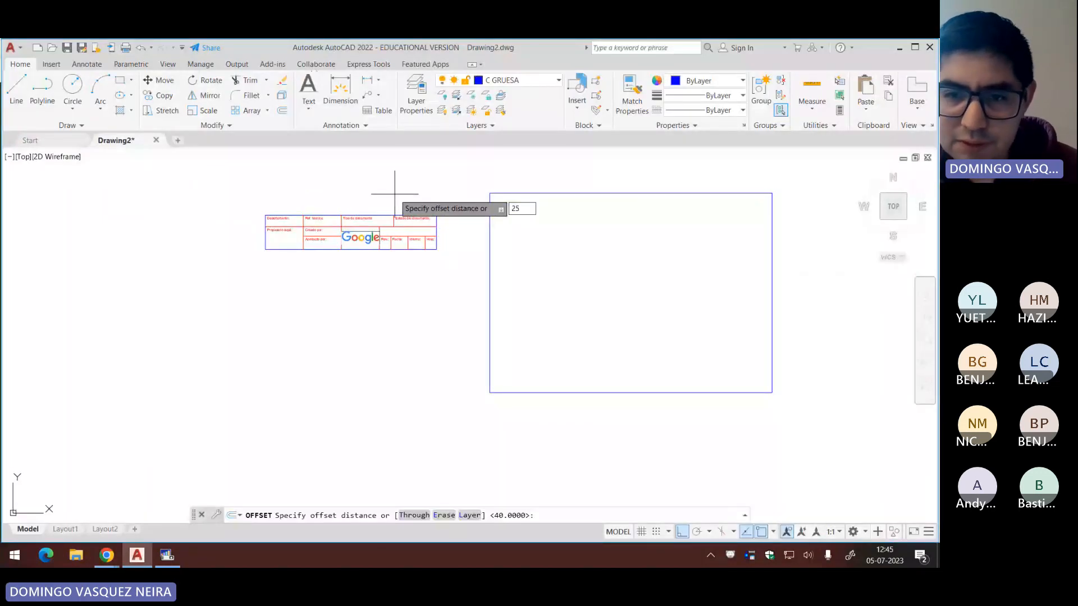
{"action": "key", "text": "Return"}
{"action": "left_click", "coordinate": [615, 194]}
{"action": "left_click", "coordinate": [601, 227]}
{"action": "key", "text": "Return"}
Step: Offset the sheet rectangle's left, right and bottom edges 10 mm inward
{"action": "key", "text": "Return"}
{"action": "type", "text": "10"}
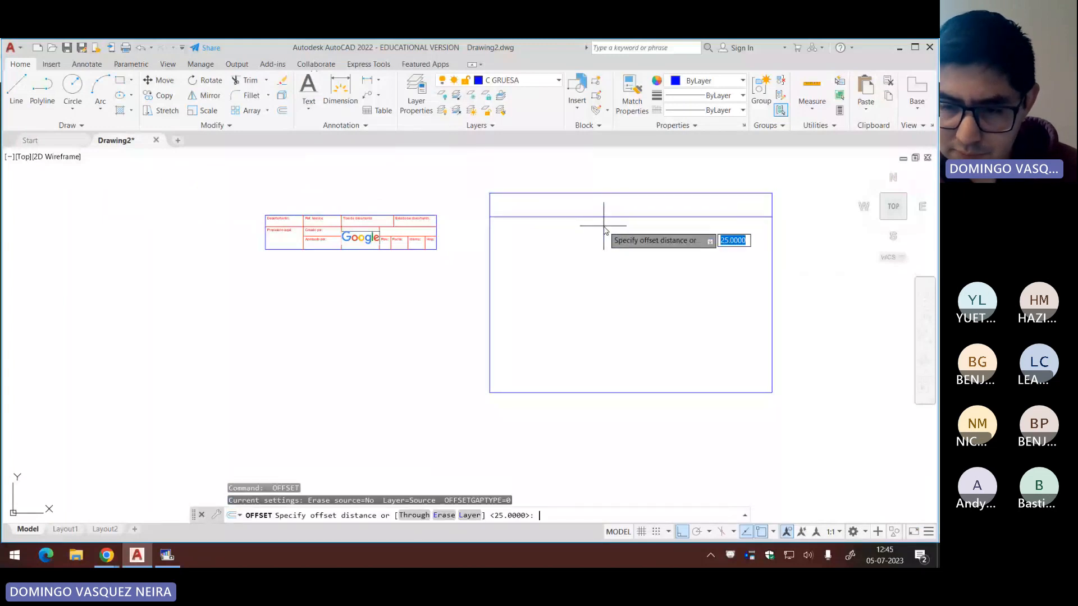
{"action": "key", "text": "Return"}
{"action": "left_click", "coordinate": [492, 245]}
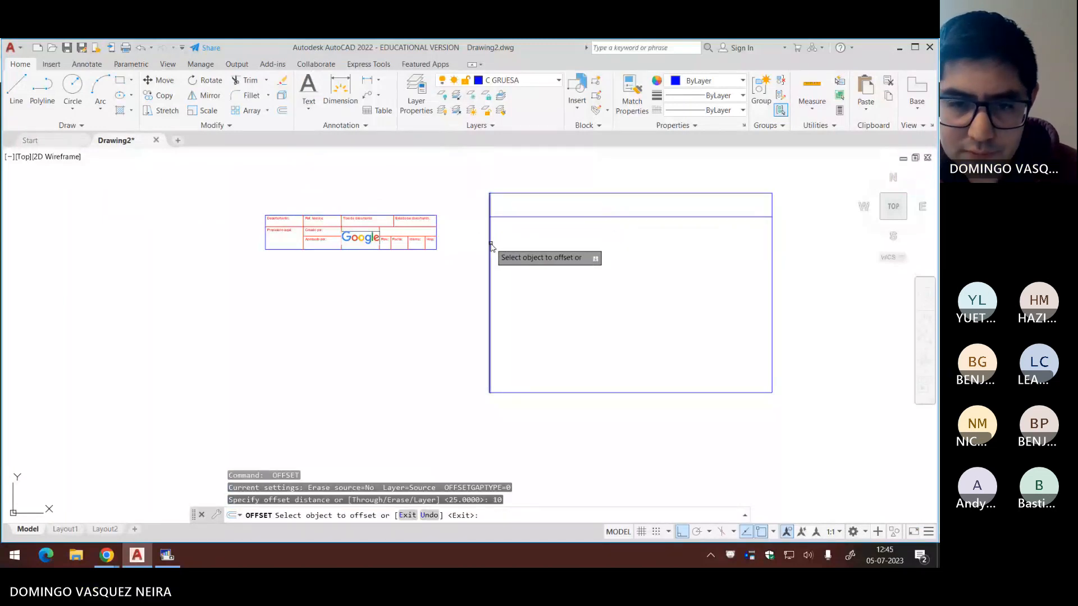
{"action": "left_click", "coordinate": [562, 250]}
{"action": "left_click", "coordinate": [772, 241]}
{"action": "left_click", "coordinate": [701, 277]}
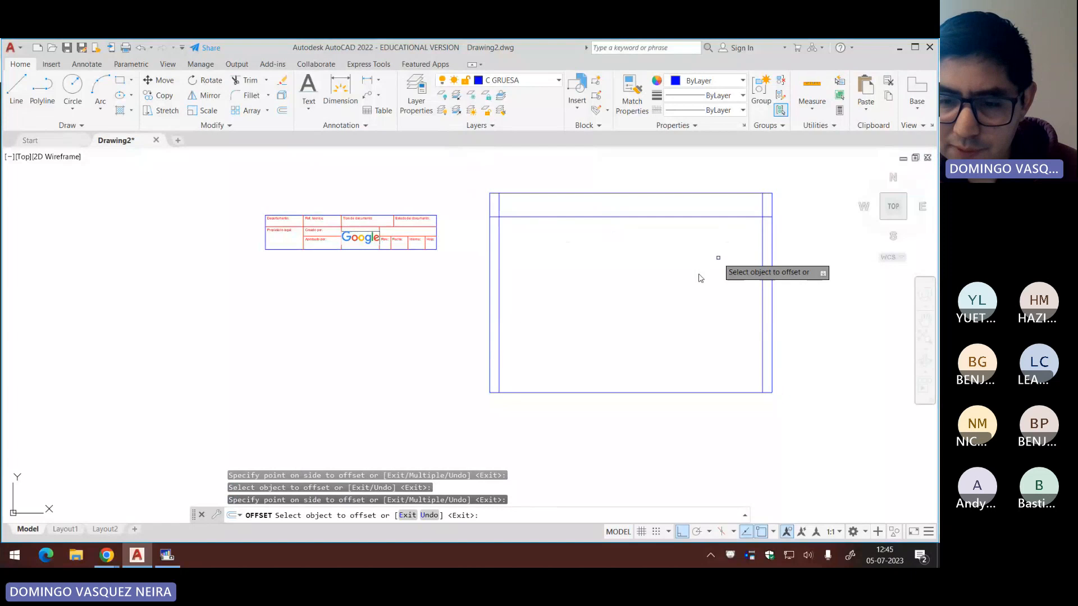
{"action": "left_click", "coordinate": [584, 393]}
{"action": "left_click", "coordinate": [597, 364]}
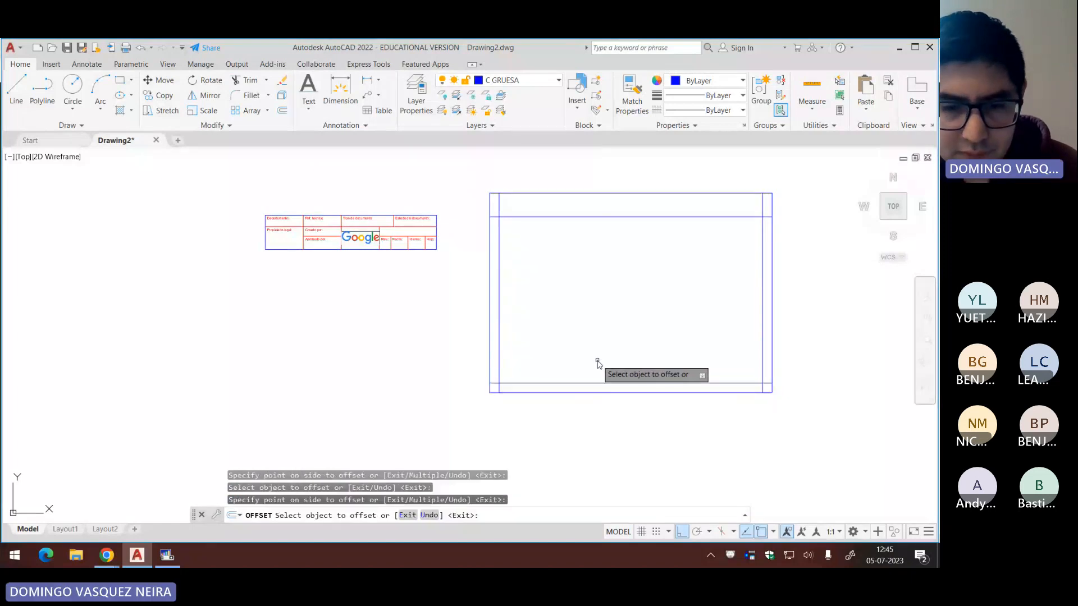
{"action": "key", "text": "Escape"}
Step: Trim the overhanging ends of the margin lines at the corners to form a closed inner frame
{"action": "type", "text": "tr"}
{"action": "key", "text": "Return"}
{"action": "left_click", "coordinate": [494, 381]}
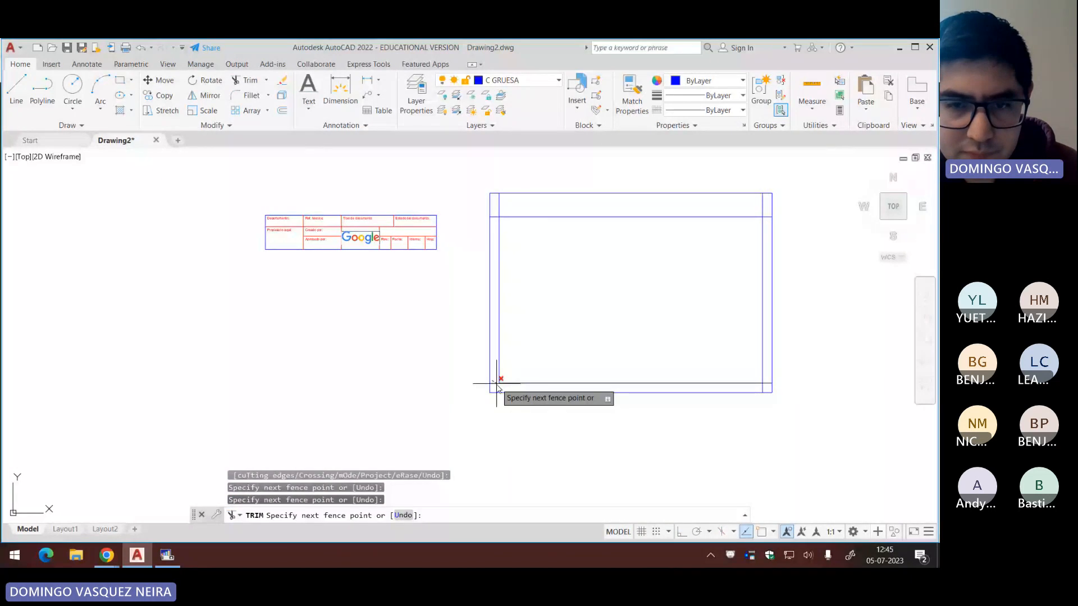
{"action": "left_click", "coordinate": [498, 384]}
{"action": "left_click", "coordinate": [498, 211]}
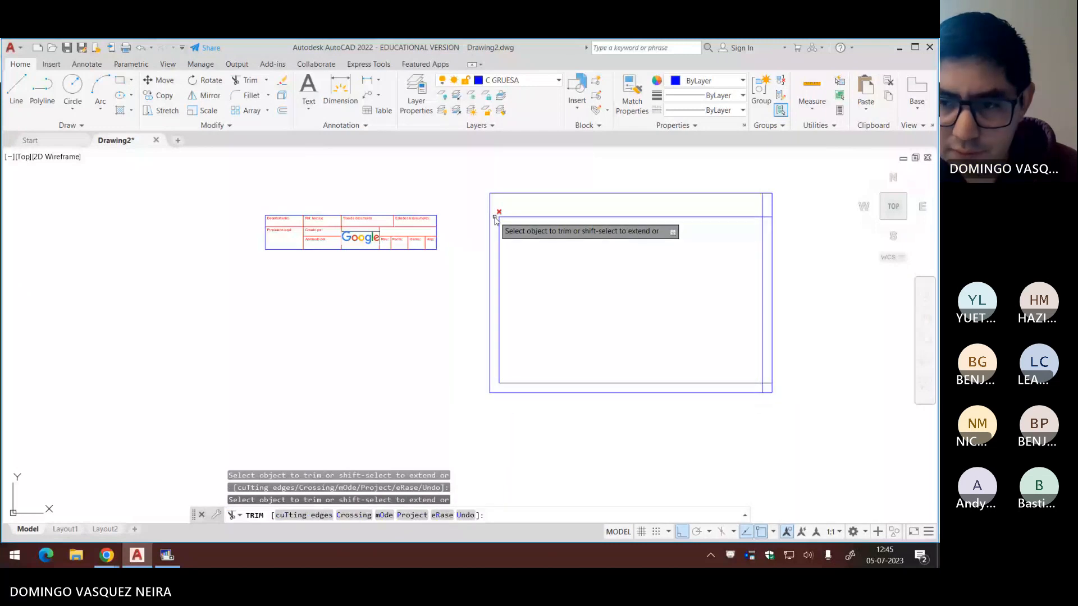
{"action": "left_click", "coordinate": [494, 217]}
{"action": "left_click", "coordinate": [762, 202]}
{"action": "left_click", "coordinate": [767, 216]}
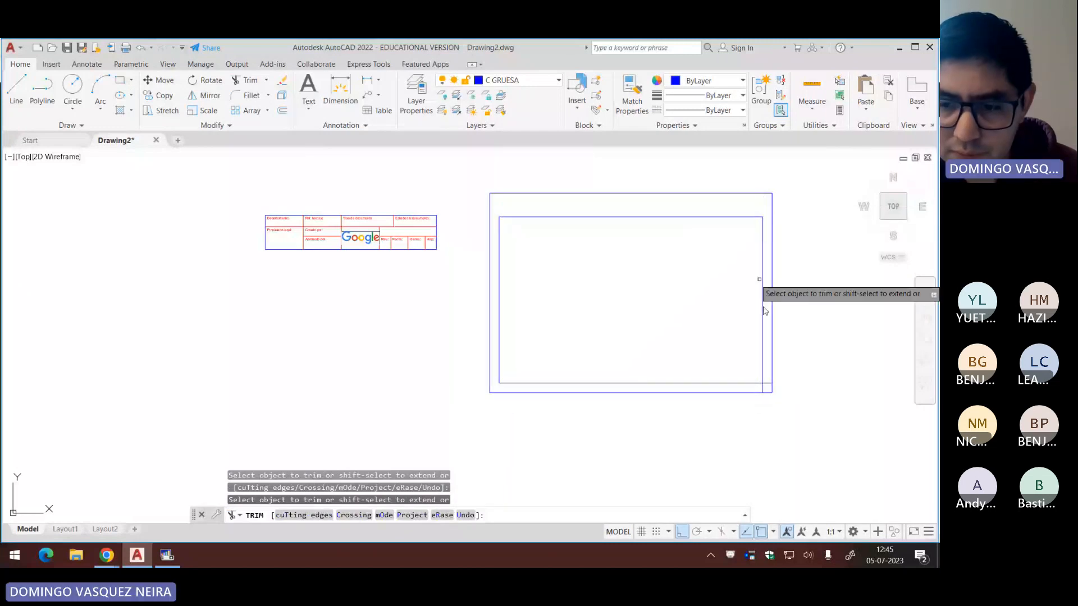
{"action": "left_click", "coordinate": [769, 384]}
{"action": "key", "text": "Escape"}
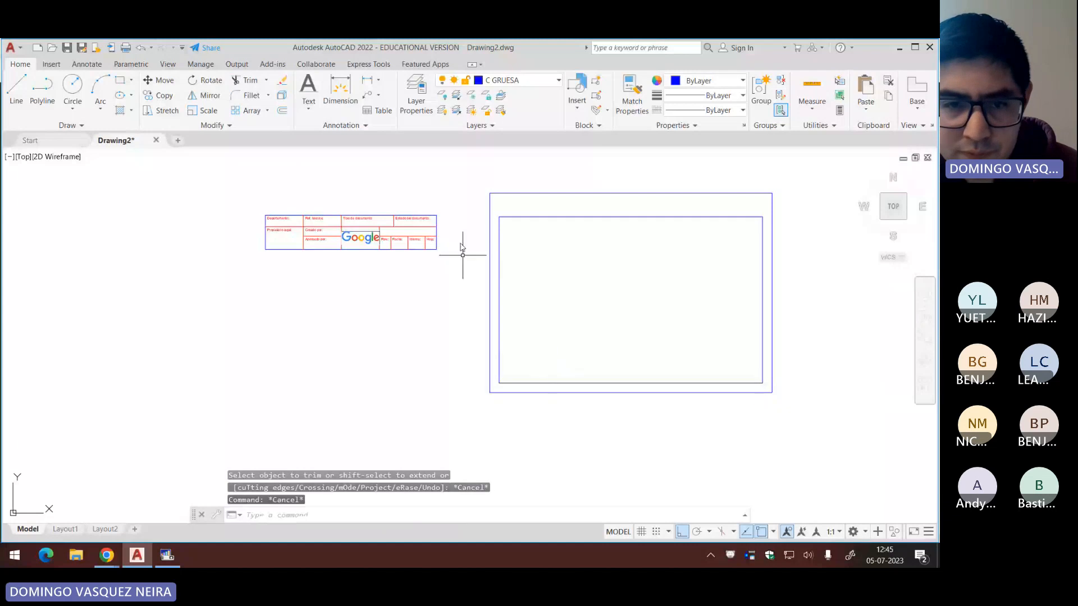
Step: Copy the whole title block from its lower-right corner to the lower-right corner of the inner frame
{"action": "left_click", "coordinate": [453, 201]}
{"action": "left_click", "coordinate": [318, 265]}
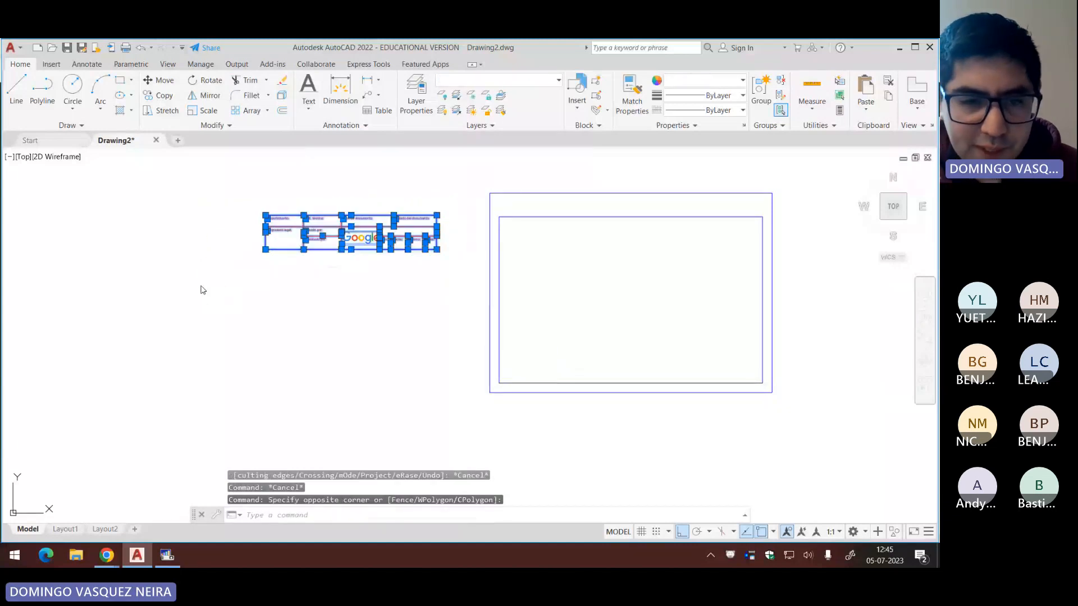
{"action": "type", "text": "co"}
{"action": "key", "text": "Return"}
{"action": "left_click", "coordinate": [437, 249]}
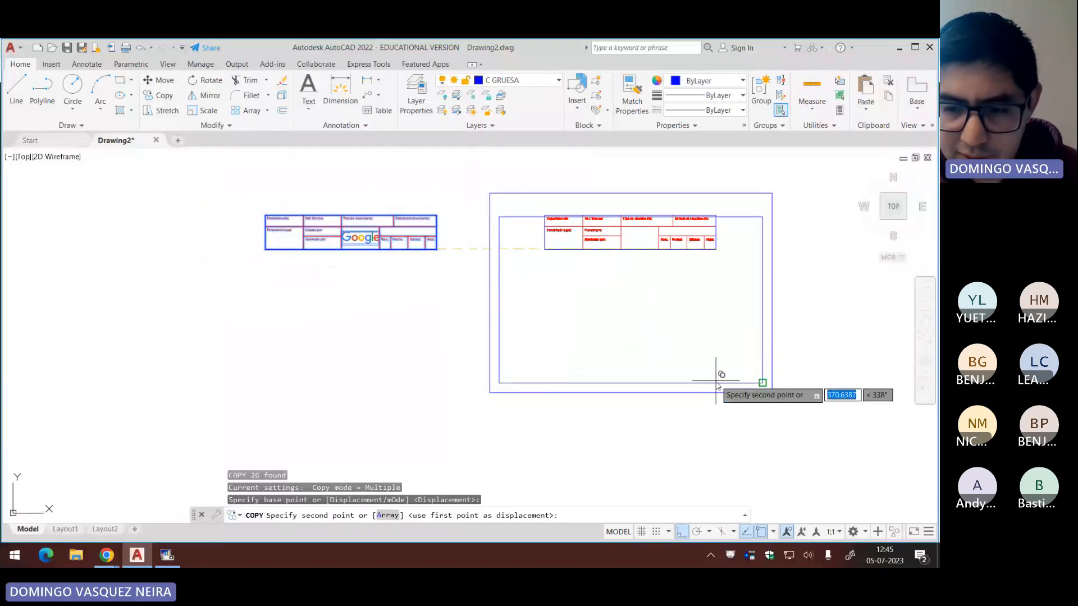
{"action": "left_click", "coordinate": [761, 383]}
{"action": "key", "text": "Escape"}
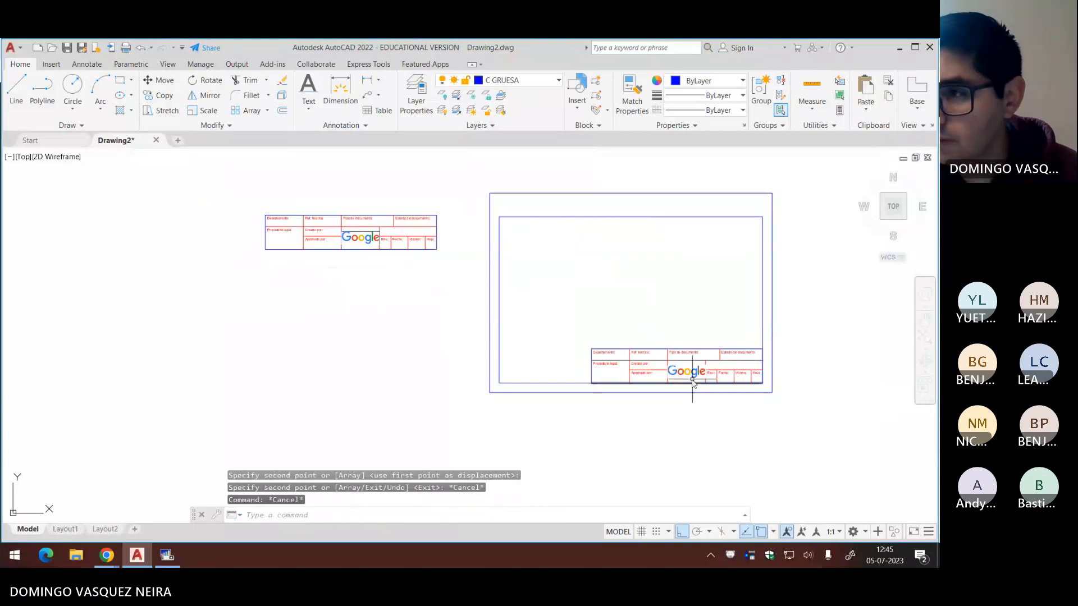
{"action": "middle_click_drag", "start_coordinate": [692, 382], "coordinate": [674, 385]}
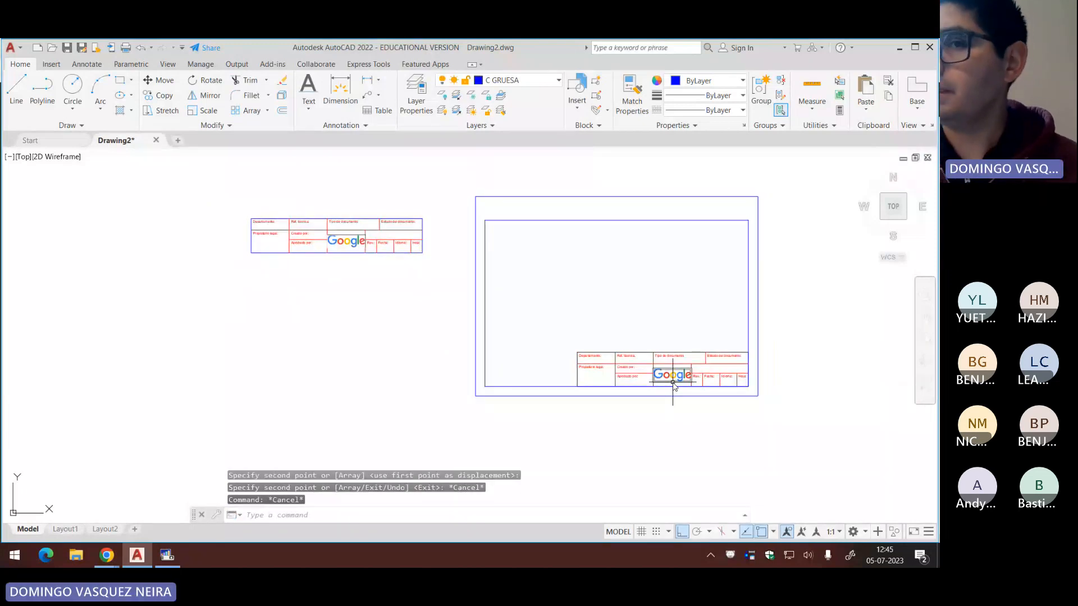
Step: Copy the sheet frame with its title block to the clipboard and paste it into Layout1, to the right of the paper
{"action": "mouse_move", "coordinate": [673, 383]}
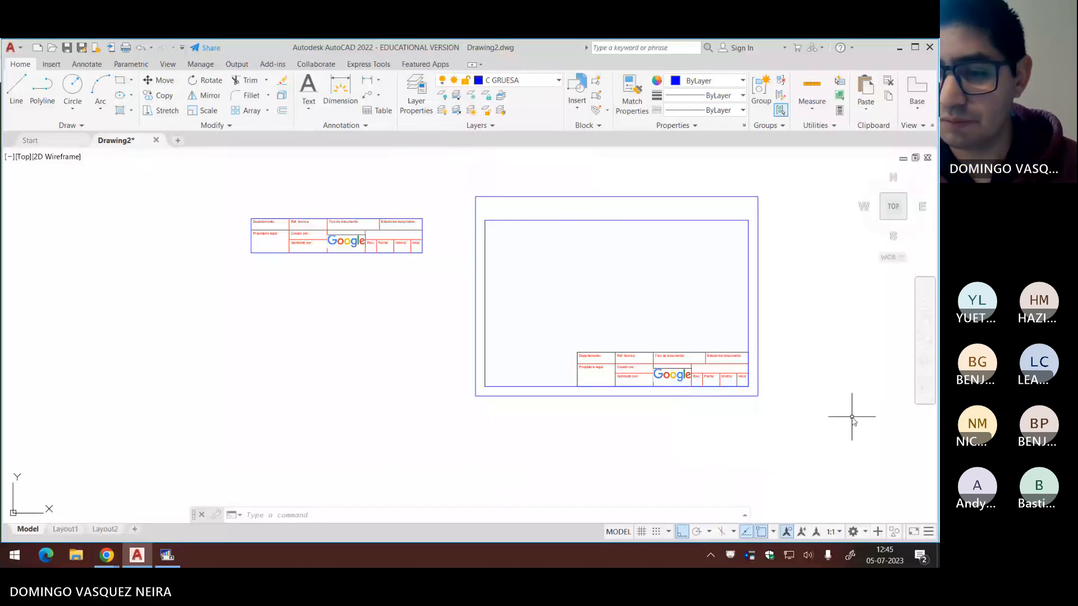
{"action": "left_click", "coordinate": [811, 432]}
{"action": "left_click", "coordinate": [458, 171]}
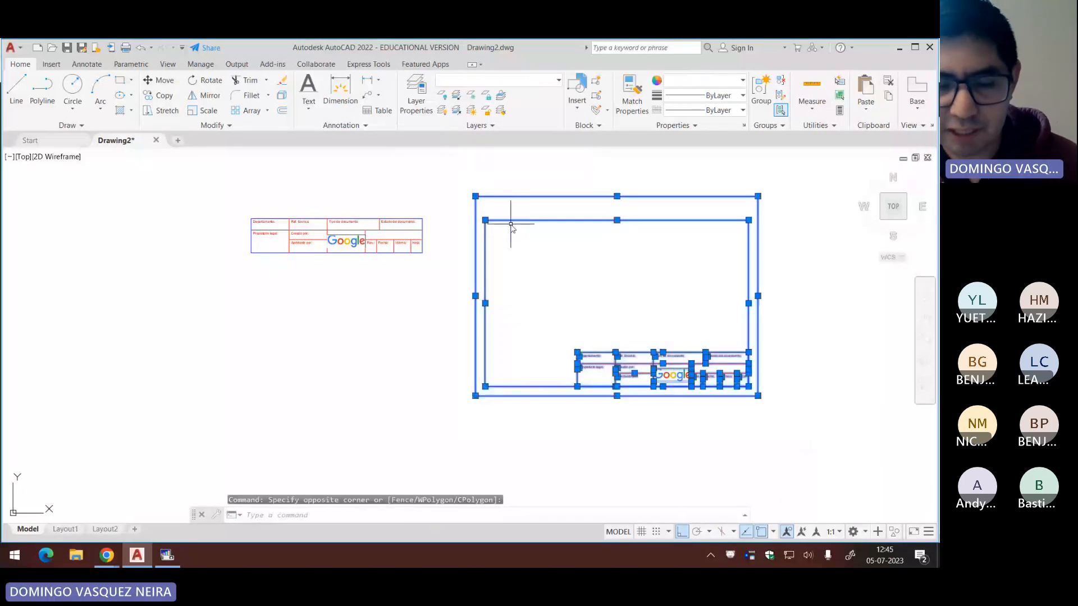
{"action": "key", "text": "ctrl+c"}
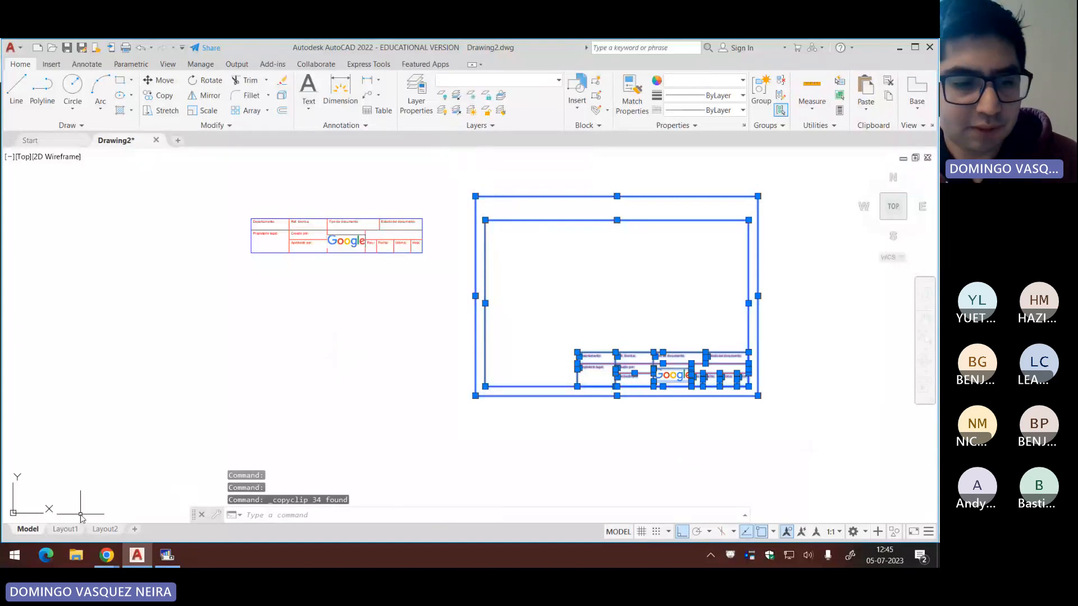
{"action": "left_click", "coordinate": [65, 529]}
{"action": "scroll", "coordinate": [362, 376], "scroll_direction": "down", "scroll_amount": 2}
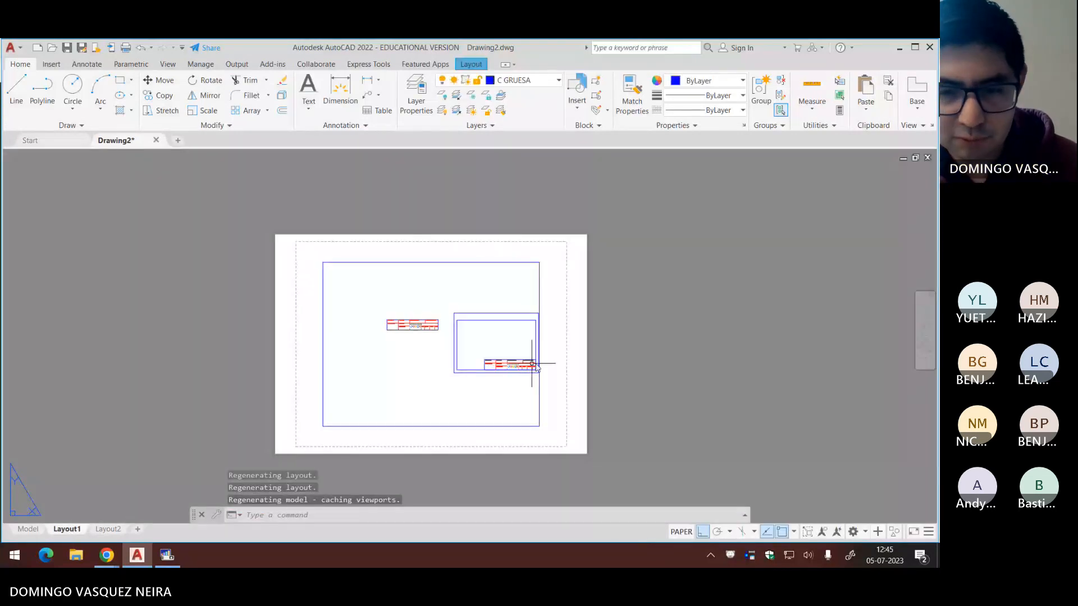
{"action": "key", "text": "ctrl+v"}
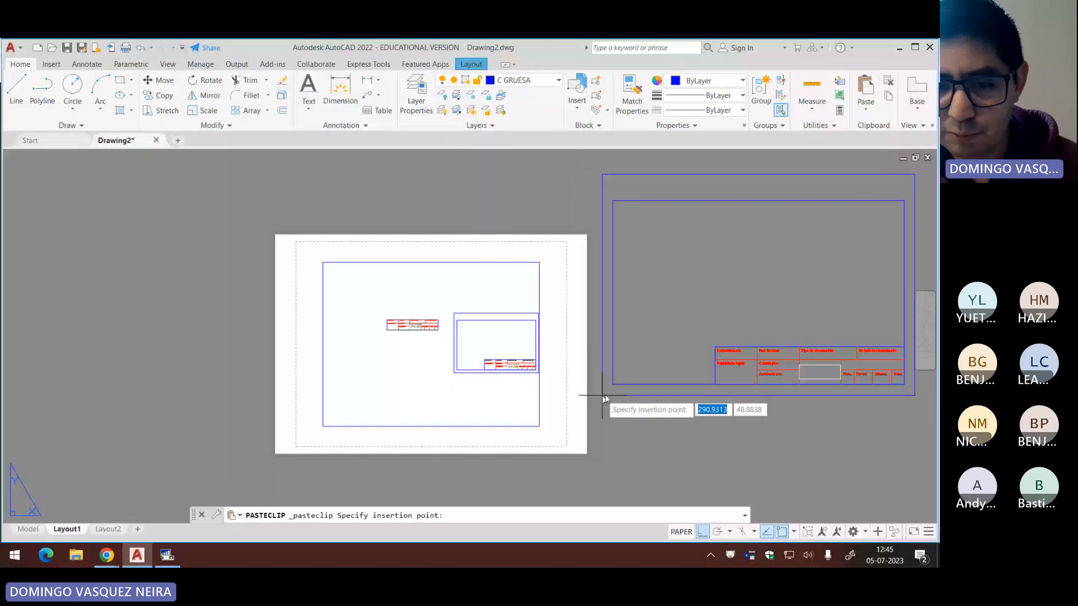
{"action": "scroll", "coordinate": [603, 398], "scroll_direction": "down", "scroll_amount": 2}
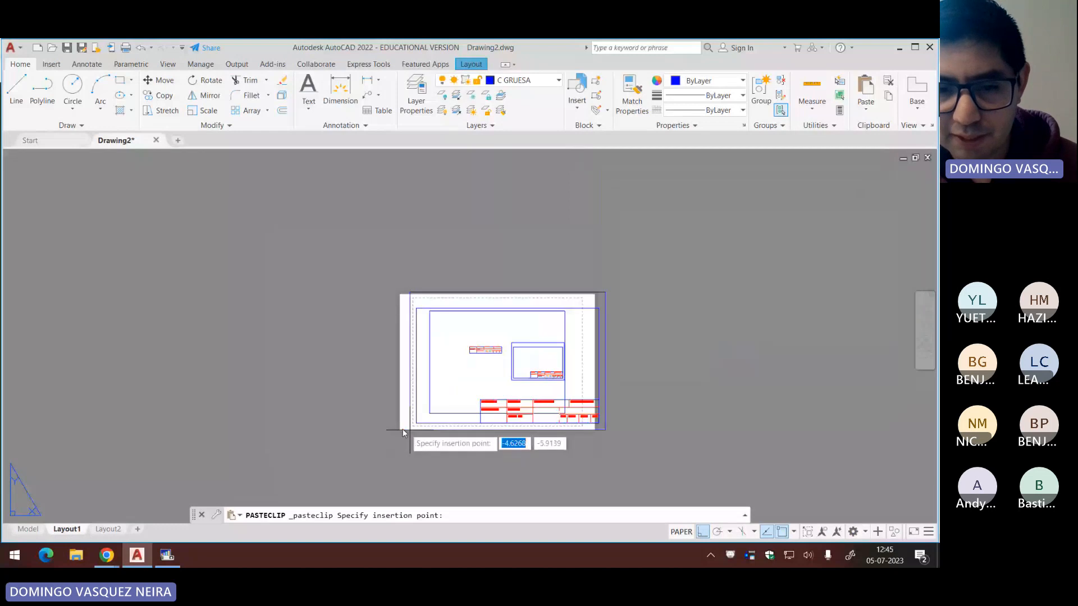
{"action": "left_click", "coordinate": [584, 389]}
{"action": "middle_click_drag", "start_coordinate": [656, 379], "coordinate": [604, 360]}
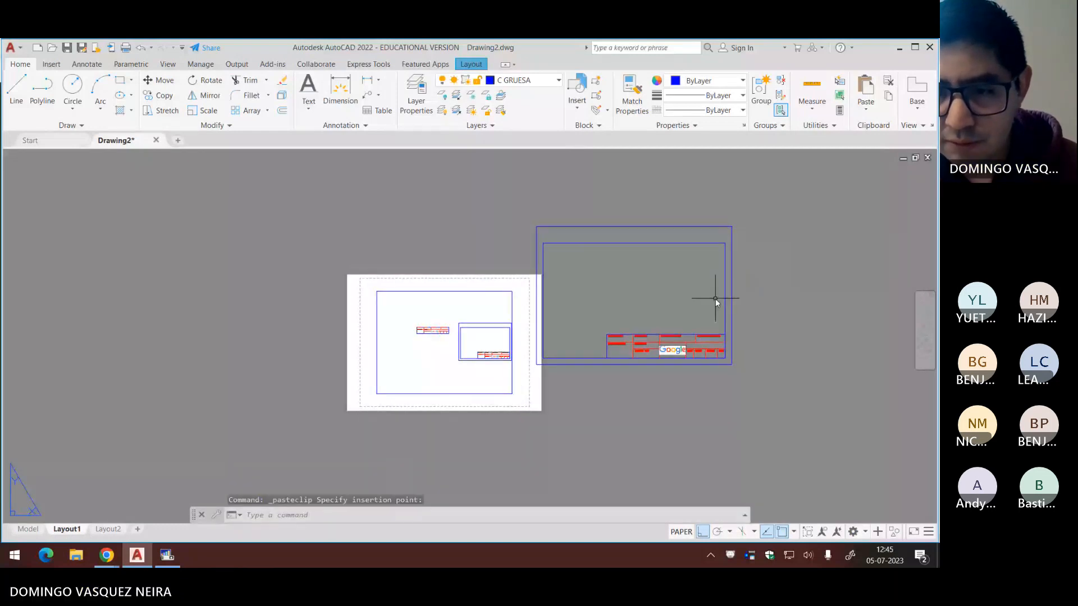
Step: Select the viewport in Layout1, and switch to the exam PDF in Chrome to review item 6's format requirements
{"action": "scroll", "coordinate": [717, 293], "scroll_direction": "up", "scroll_amount": 2}
{"action": "middle_click_drag", "start_coordinate": [548, 324], "coordinate": [645, 265]}
{"action": "left_click", "coordinate": [496, 243]}
{"action": "left_click", "coordinate": [457, 258]}
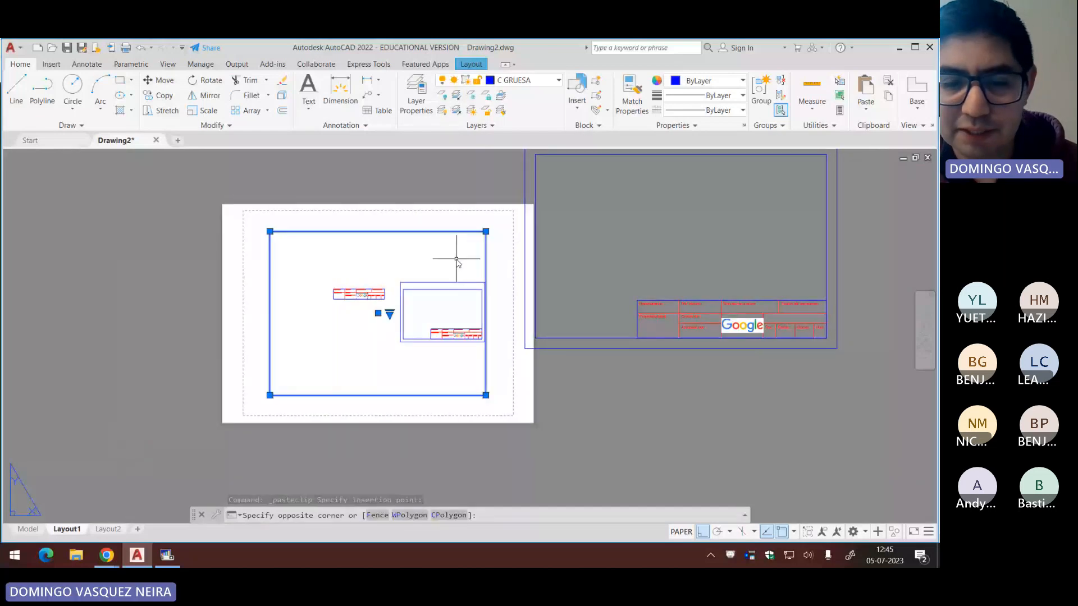
{"action": "scroll", "coordinate": [443, 272], "scroll_direction": "down", "scroll_amount": 2}
{"action": "key", "text": "alt+Tab"}
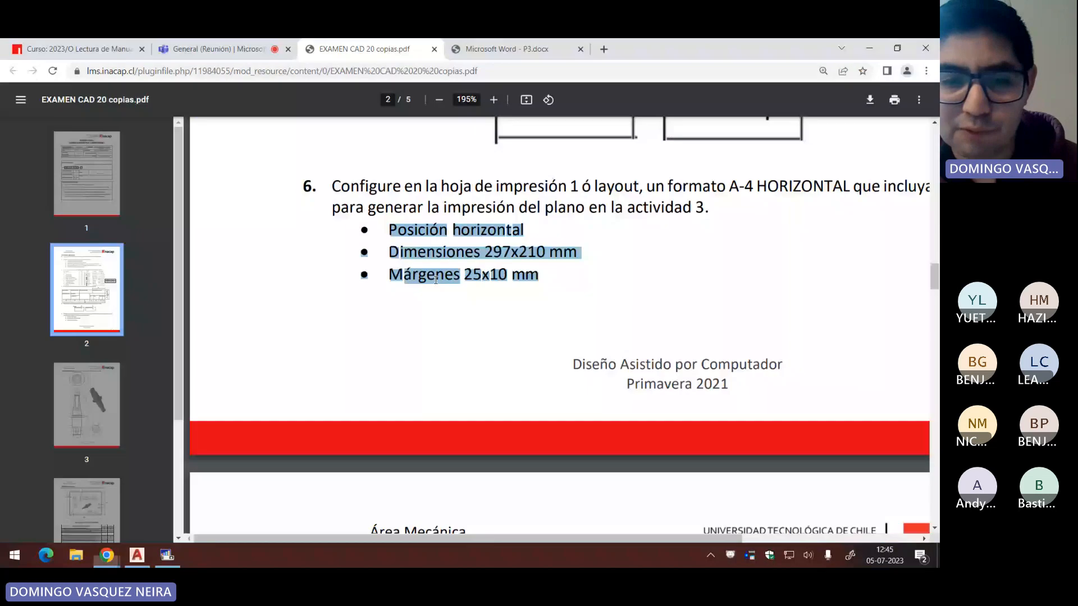
{"action": "scroll", "coordinate": [564, 195], "scroll_direction": "down", "scroll_amount": 2, "text": "ctrl"}
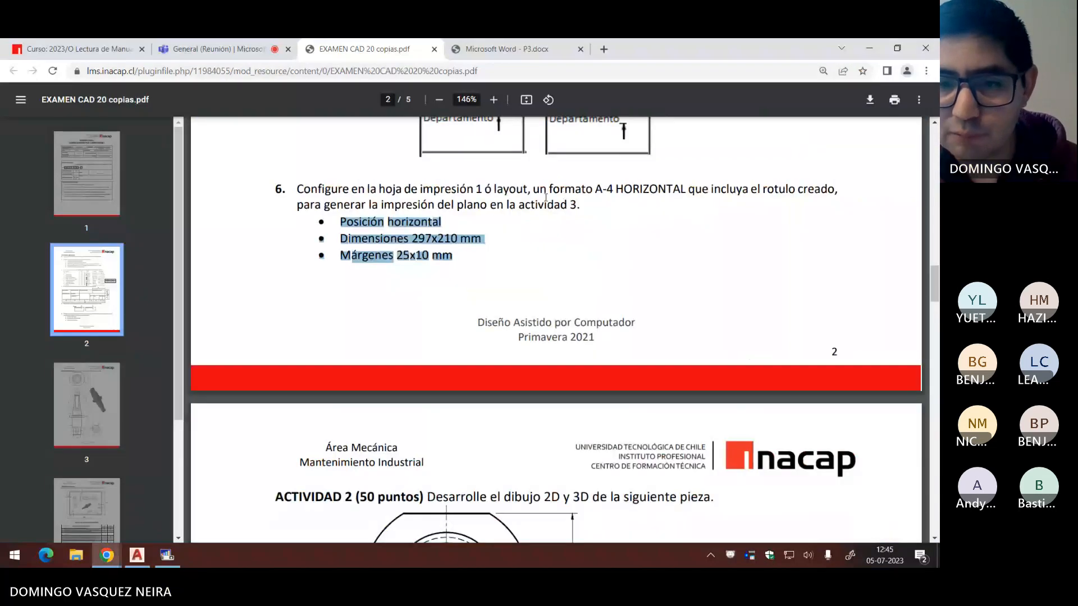
Step: Review item 6's layout and print requirements in the exam PDF, and switch back to AutoCAD
{"action": "left_click_drag", "start_coordinate": [457, 191], "coordinate": [592, 192]}
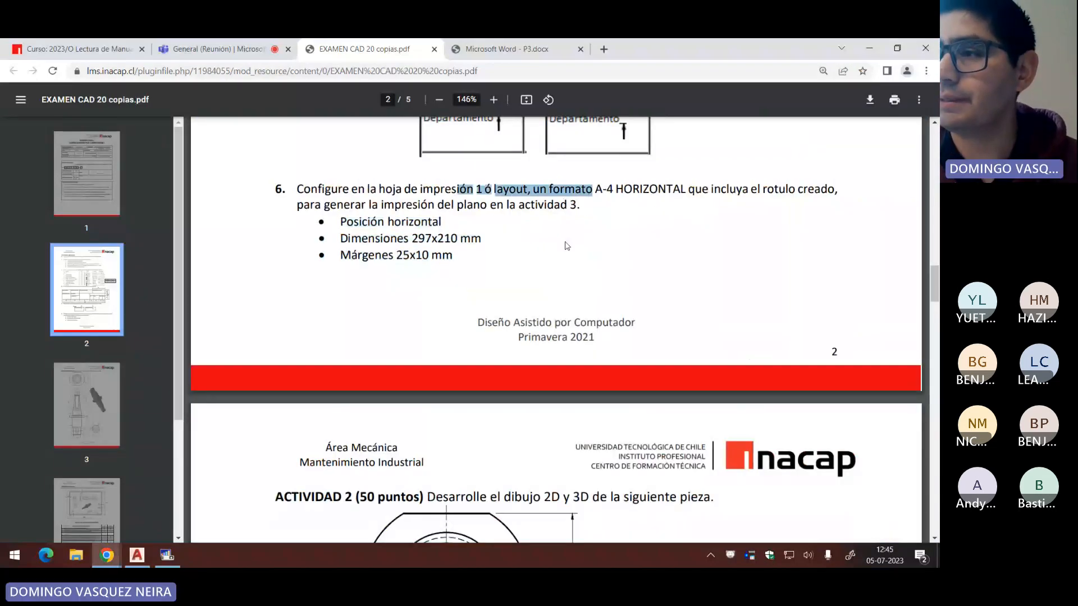
{"action": "scroll", "coordinate": [558, 239], "scroll_direction": "up", "scroll_amount": 1}
{"action": "left_click_drag", "start_coordinate": [382, 265], "coordinate": [499, 265]}
{"action": "key", "text": "alt+Tab"}
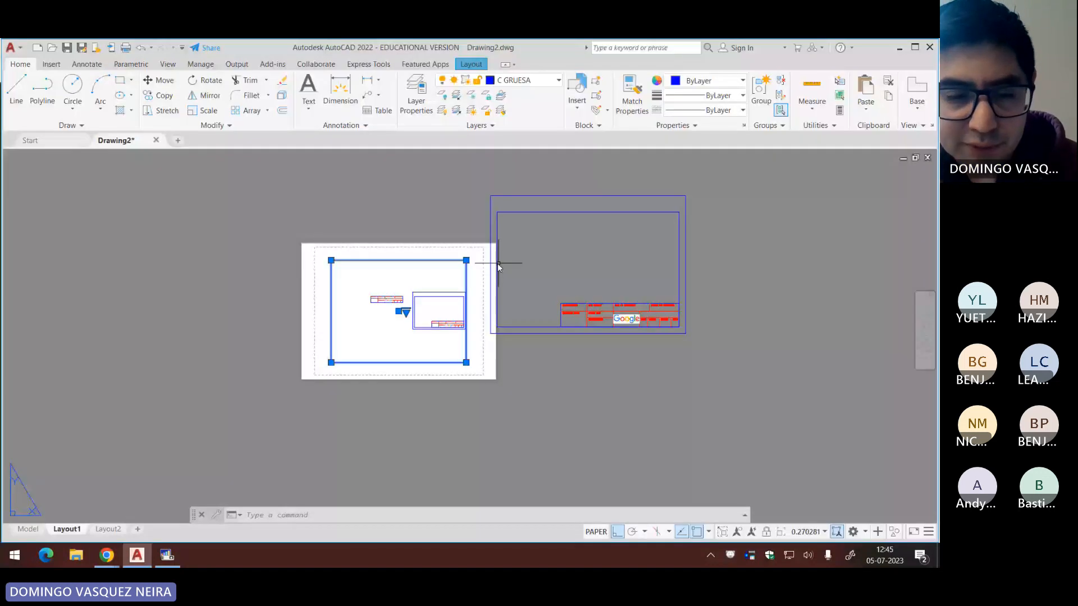
Step: Activate model space inside the Layout1 viewport, zoom in on its contents, and return to paper space
{"action": "double_click", "coordinate": [382, 303]}
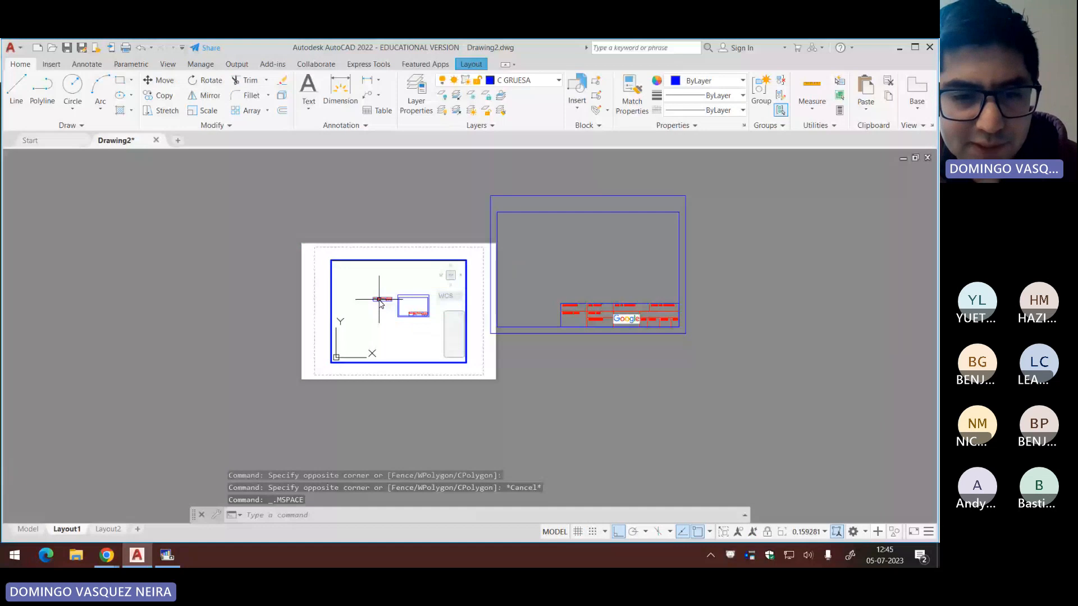
{"action": "scroll", "coordinate": [388, 303], "scroll_direction": "up", "scroll_amount": 4}
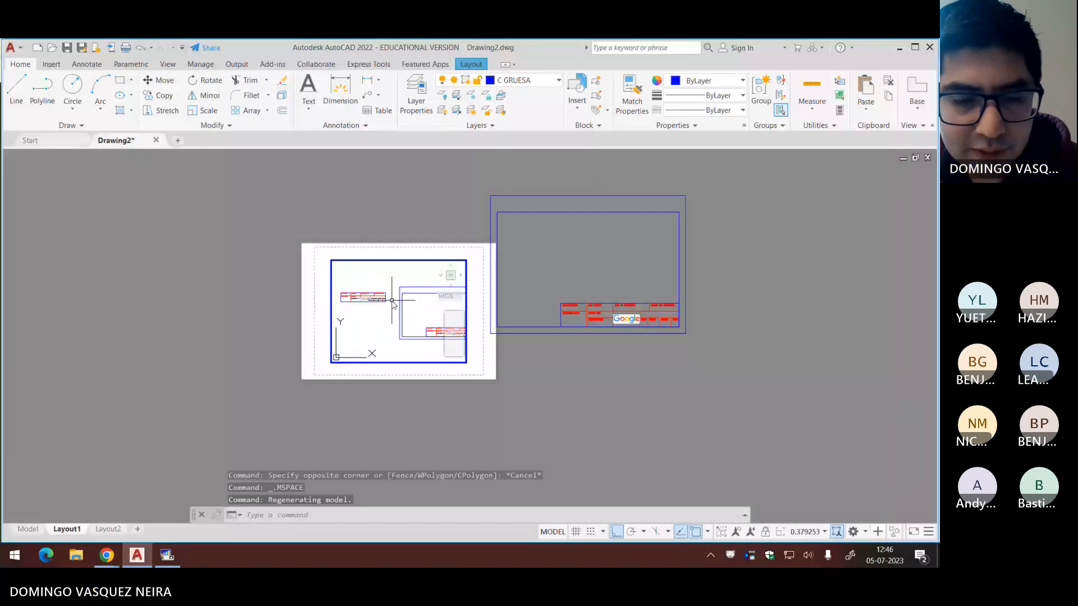
{"action": "left_click", "coordinate": [393, 304]}
{"action": "double_click", "coordinate": [405, 236]}
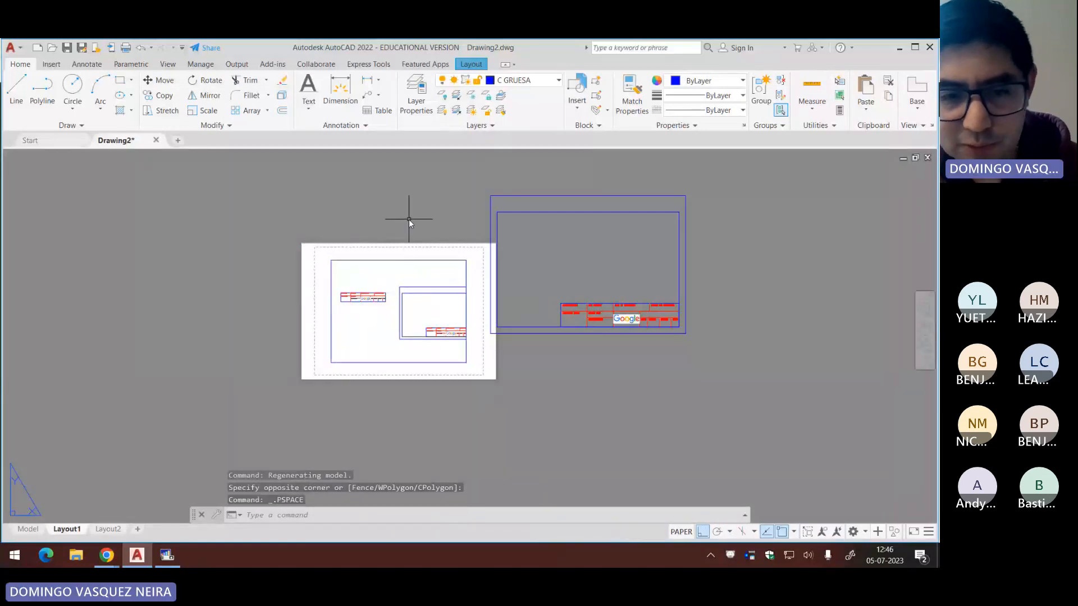
{"action": "double_click", "coordinate": [379, 281]}
{"action": "left_click", "coordinate": [379, 282]}
{"action": "key", "text": "Escape"}
{"action": "key", "text": "Escape"}
{"action": "key", "text": "Escape"}
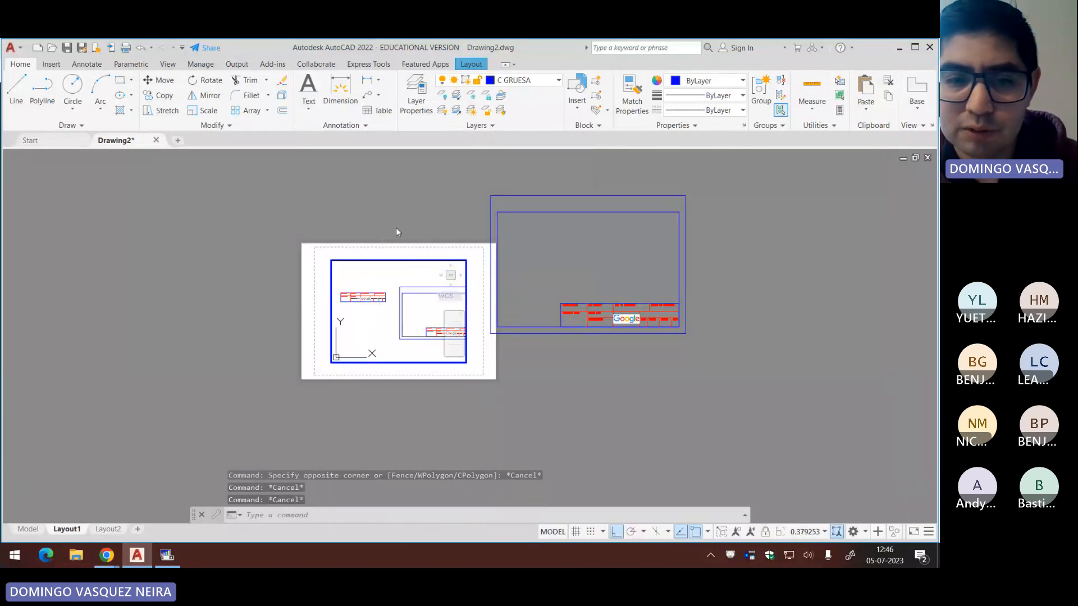
{"action": "double_click", "coordinate": [396, 227]}
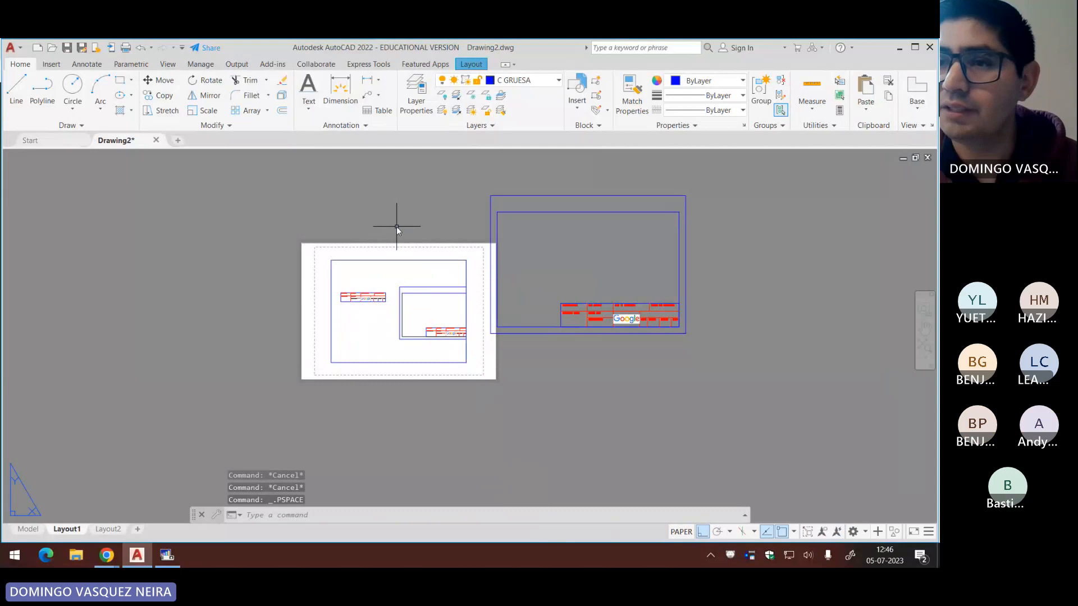
Step: Toggle the layout between paper and model space, rescale the view inside the viewport, and return to paper space
{"action": "left_click", "coordinate": [684, 535]}
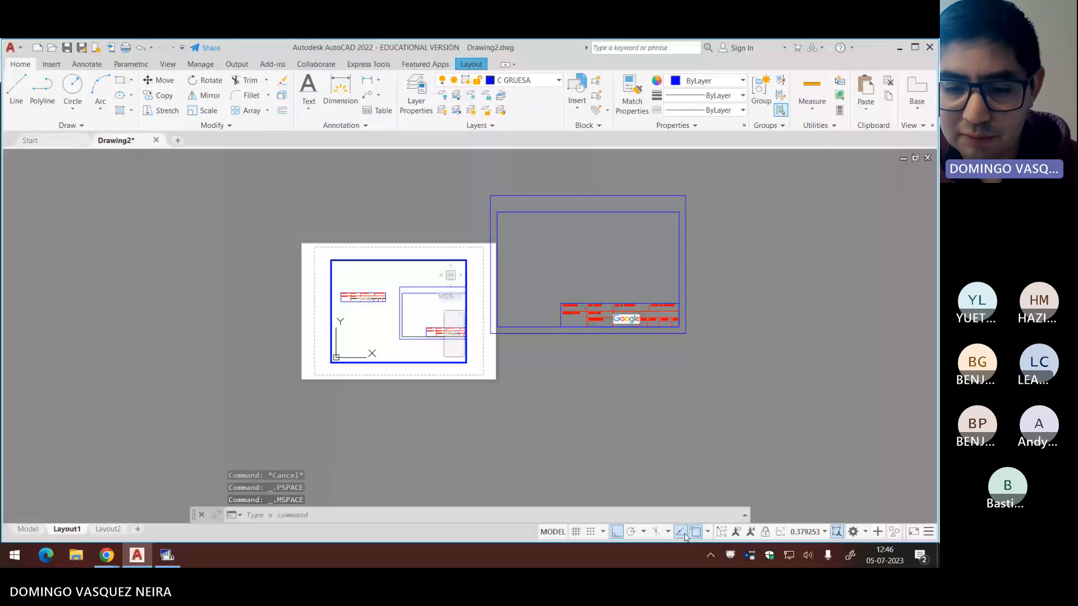
{"action": "left_click", "coordinate": [555, 533]}
{"action": "left_click", "coordinate": [683, 534]}
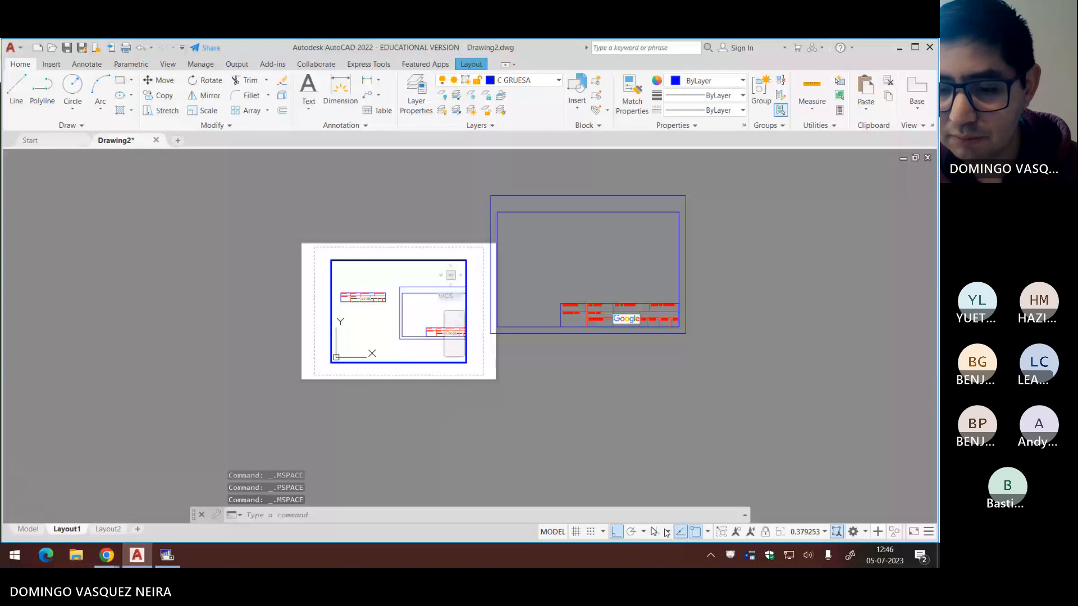
{"action": "double_click", "coordinate": [631, 413]}
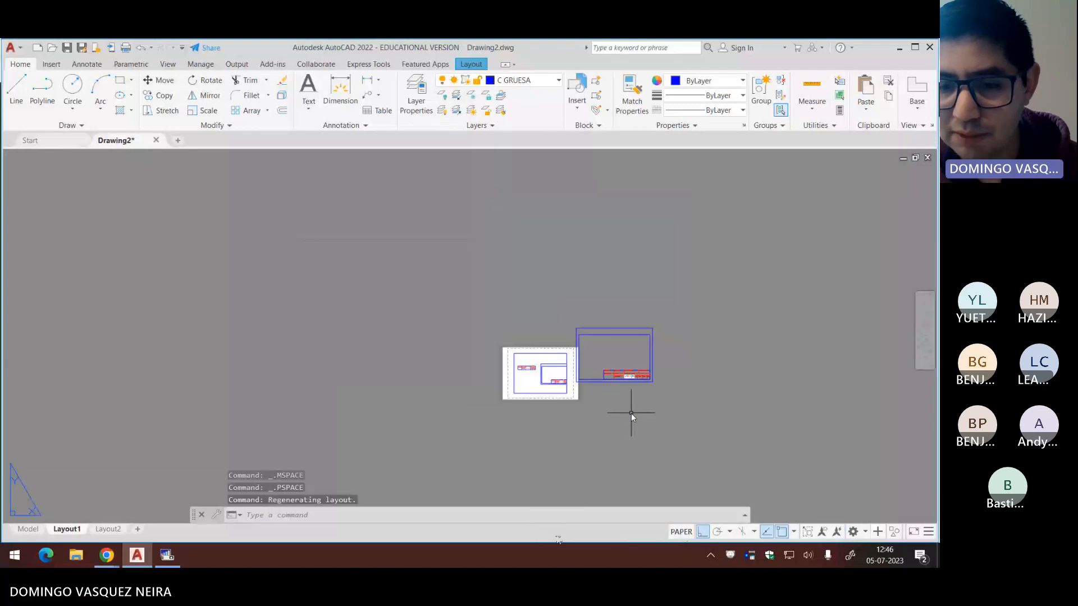
{"action": "left_click", "coordinate": [681, 532]}
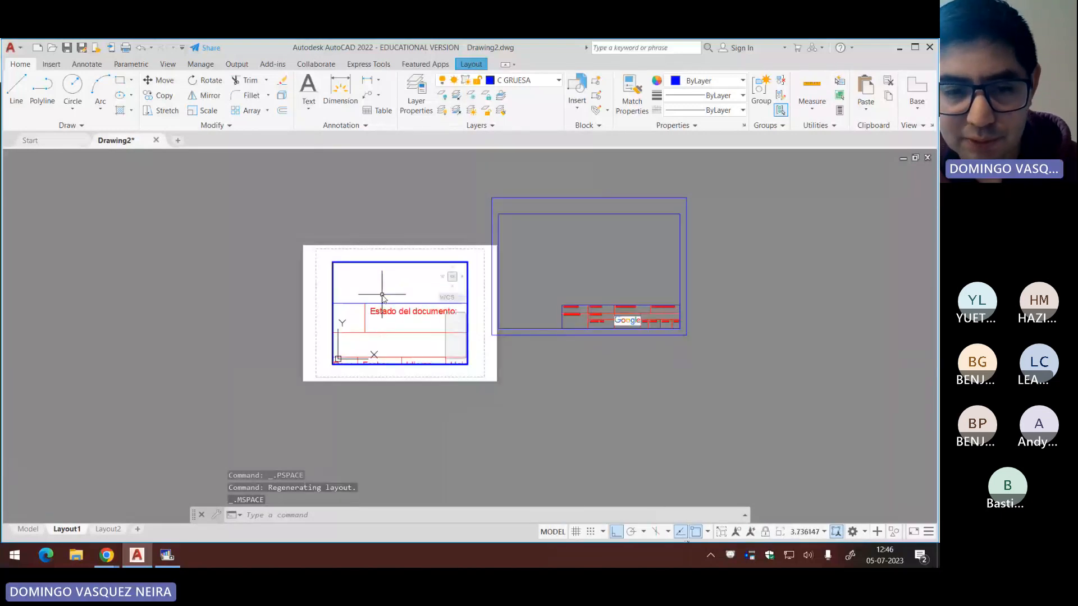
{"action": "scroll", "coordinate": [382, 298], "scroll_direction": "down", "scroll_amount": 2}
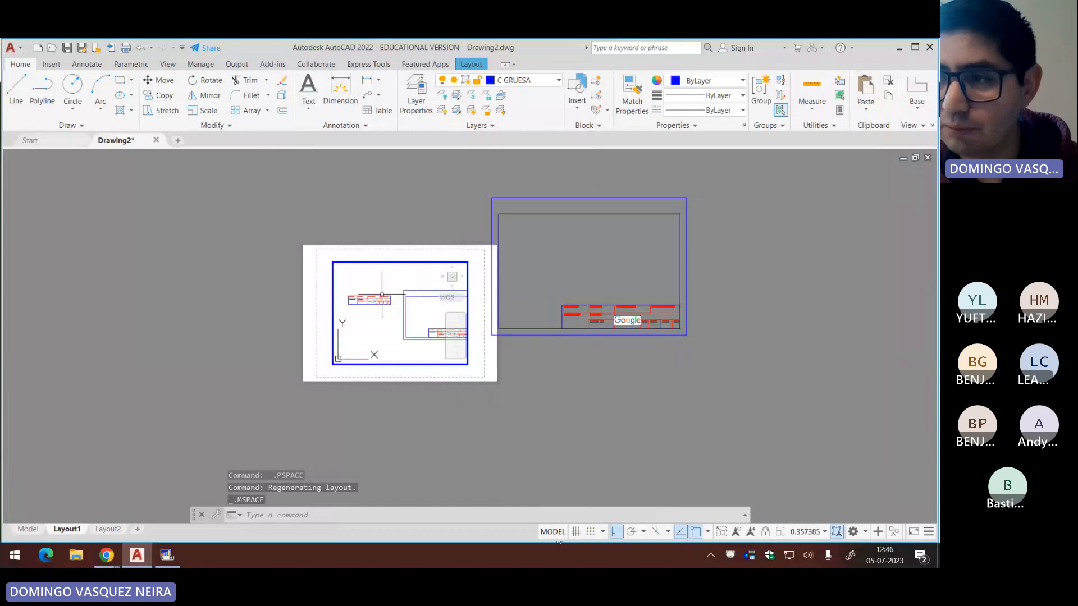
{"action": "double_click", "coordinate": [409, 378]}
Step: Move the viewport onto the lower-right corner of the inner frame and stretch its upper-left corner to fill that frame
{"action": "left_click", "coordinate": [427, 364]}
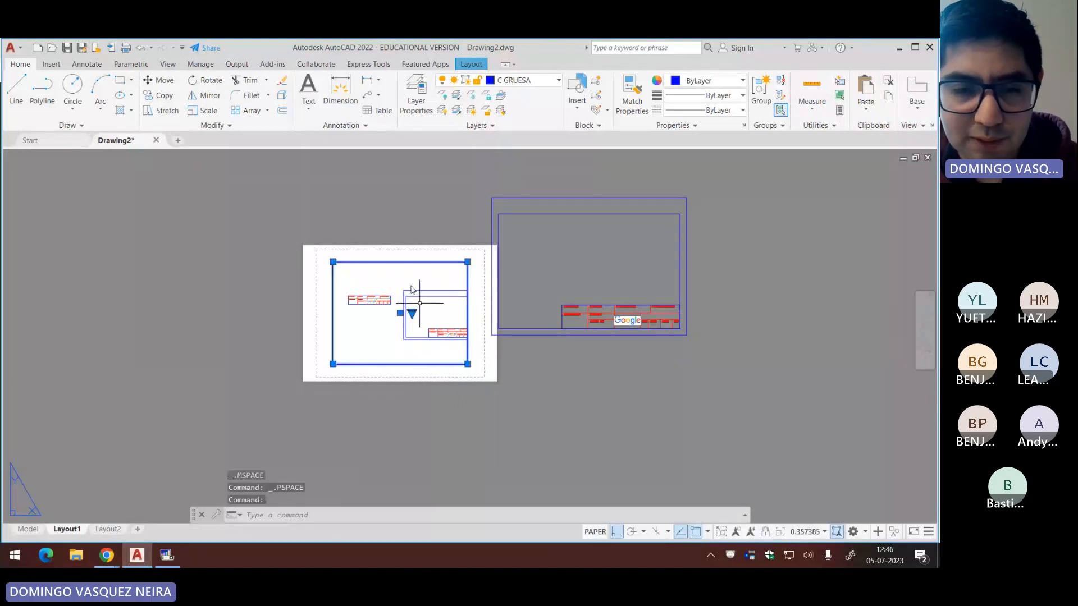
{"action": "left_click", "coordinate": [160, 80]}
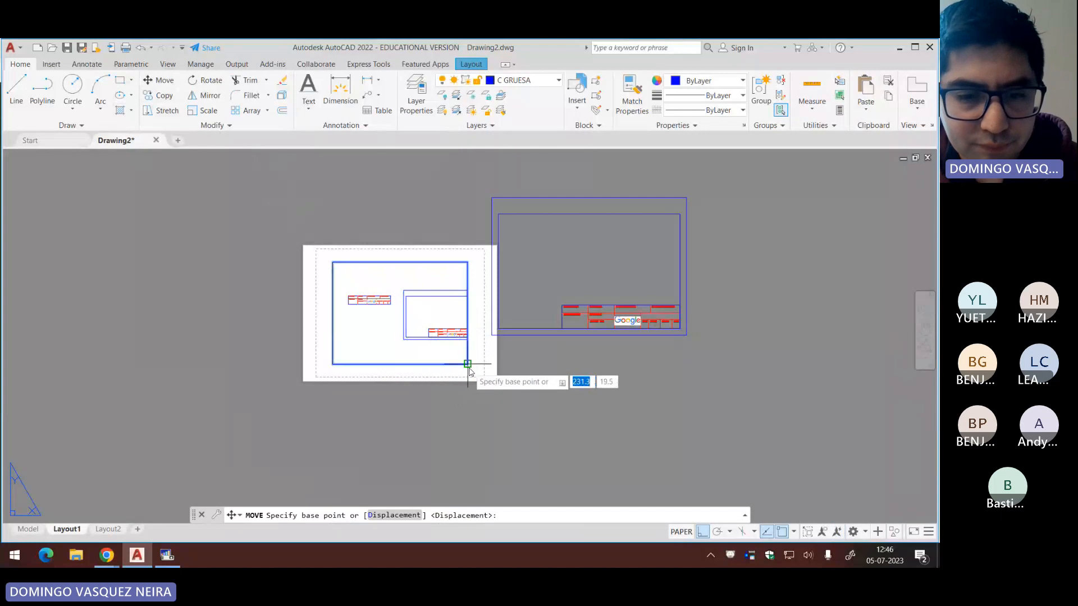
{"action": "left_click", "coordinate": [467, 364]}
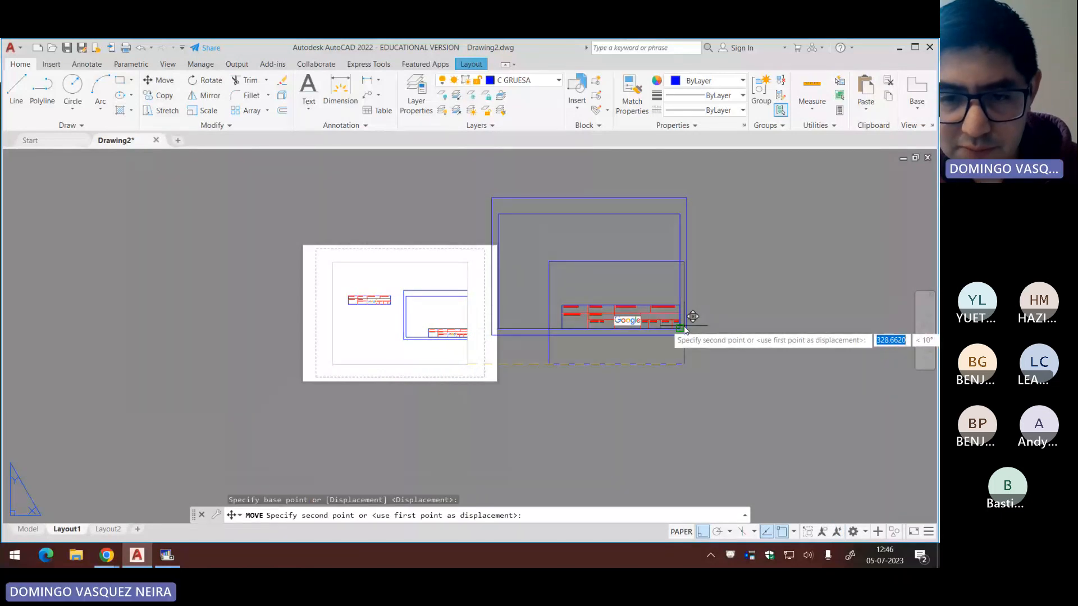
{"action": "left_click", "coordinate": [680, 328]}
{"action": "left_click", "coordinate": [547, 213]}
{"action": "left_click", "coordinate": [497, 214]}
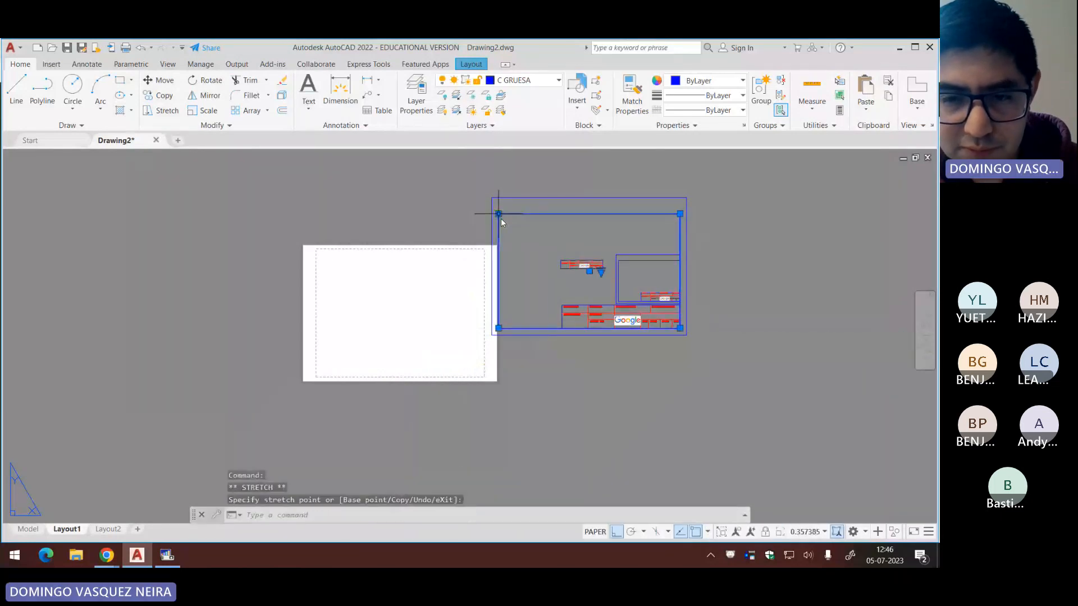
Step: Copy the sheet frame, title block and viewport to the clipboard and paste them onto the Layout1 paper, starting at its left edge
{"action": "middle_click_drag", "start_coordinate": [512, 295], "coordinate": [479, 306]}
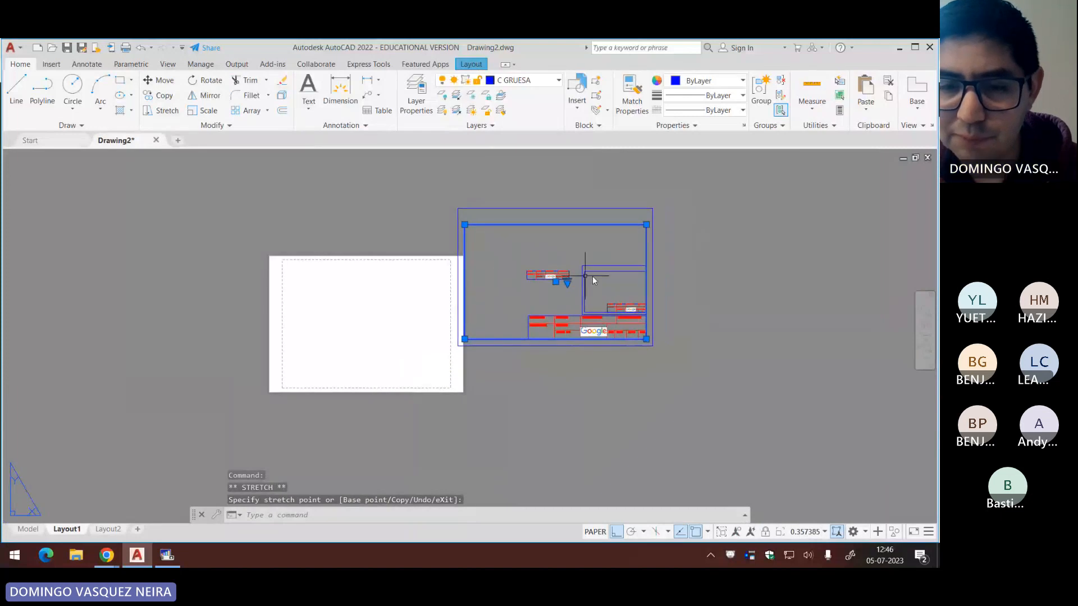
{"action": "left_click", "coordinate": [692, 190]}
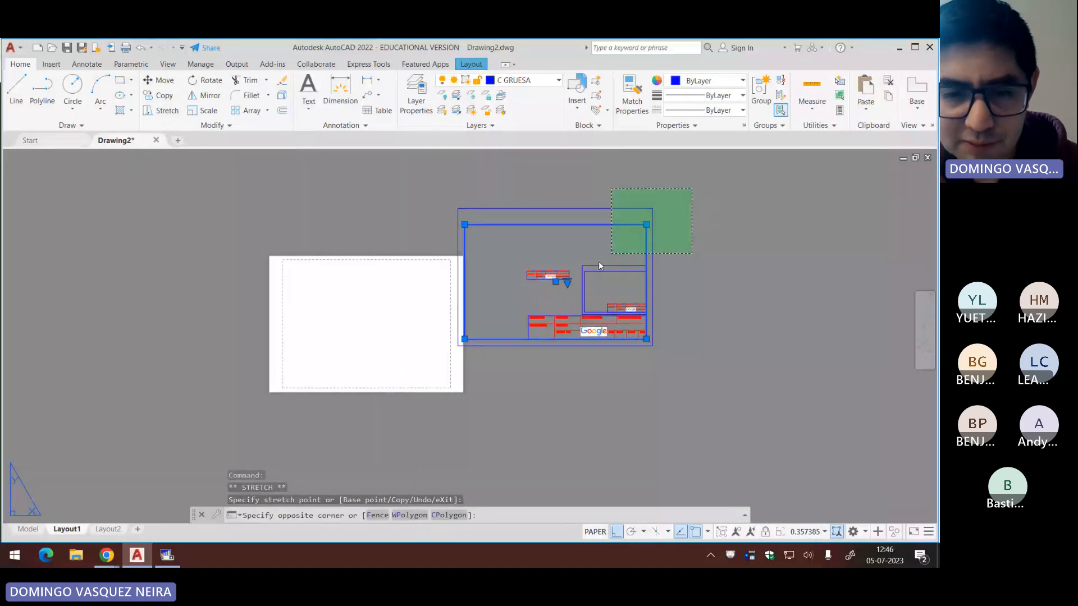
{"action": "left_click", "coordinate": [598, 261]}
{"action": "key", "text": "ctrl+c"}
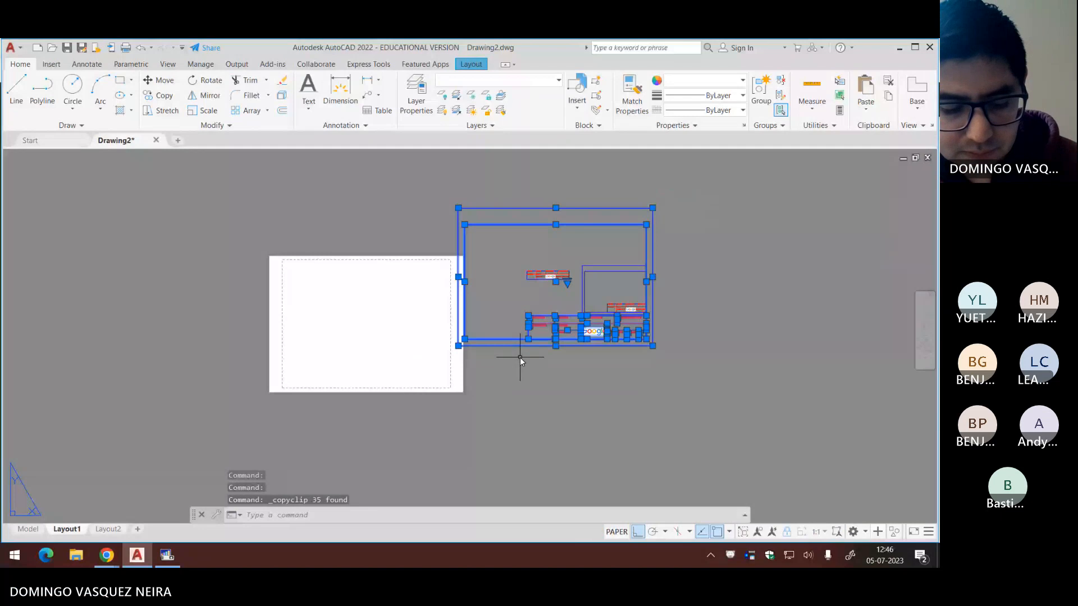
{"action": "key", "text": "ctrl+v"}
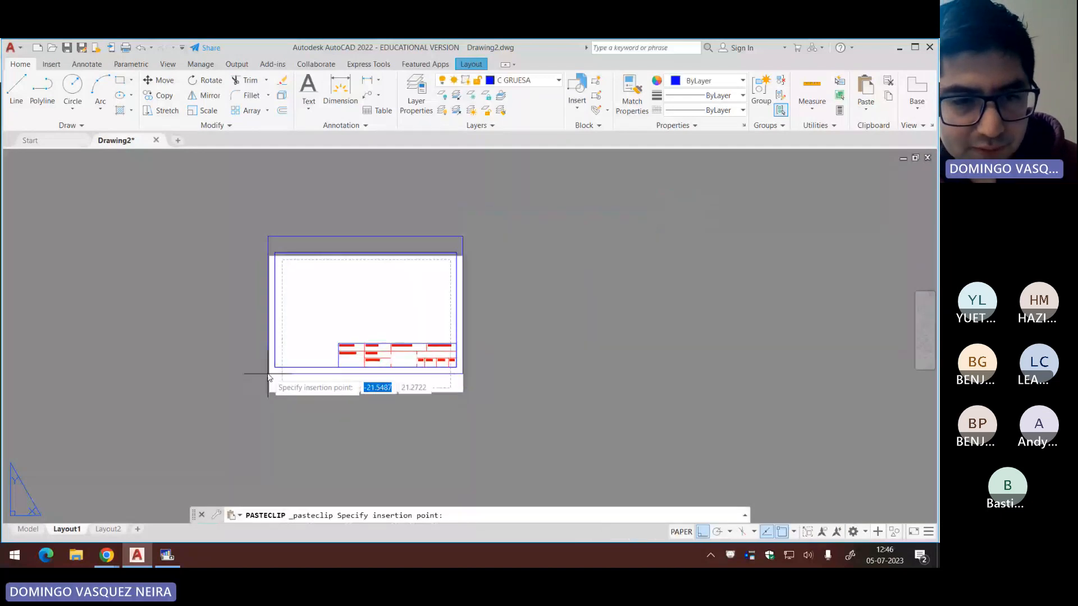
{"action": "left_click", "coordinate": [269, 375]}
{"action": "scroll", "coordinate": [297, 319], "scroll_direction": "up", "scroll_amount": 2}
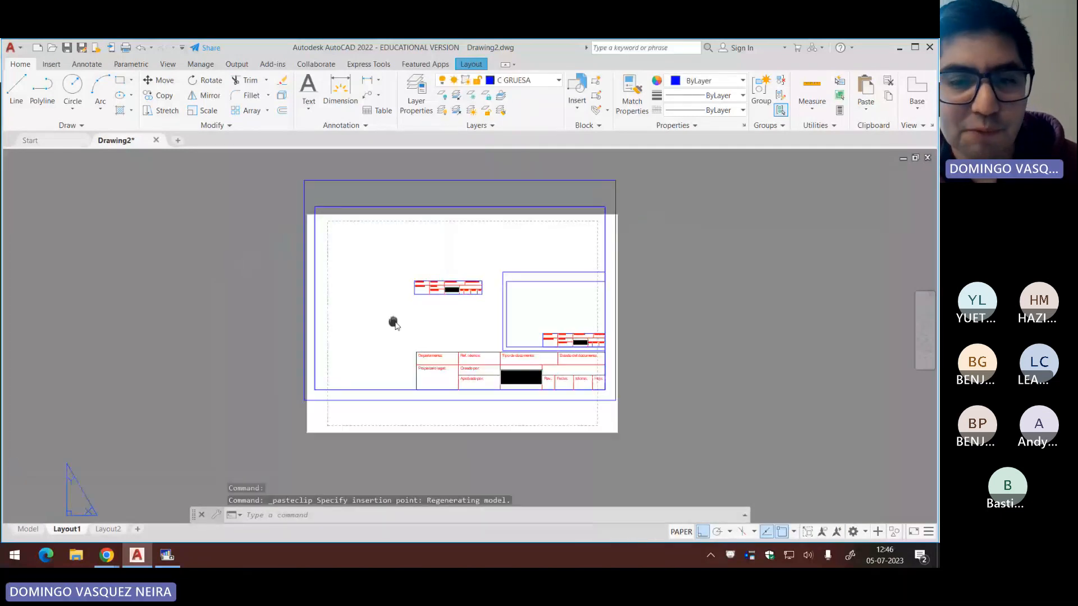
Step: Zoom out inside the pasted viewport to show all the model's contents, and switch to model space
{"action": "double_click", "coordinate": [393, 321]}
{"action": "scroll", "coordinate": [457, 301], "scroll_direction": "down", "scroll_amount": 4}
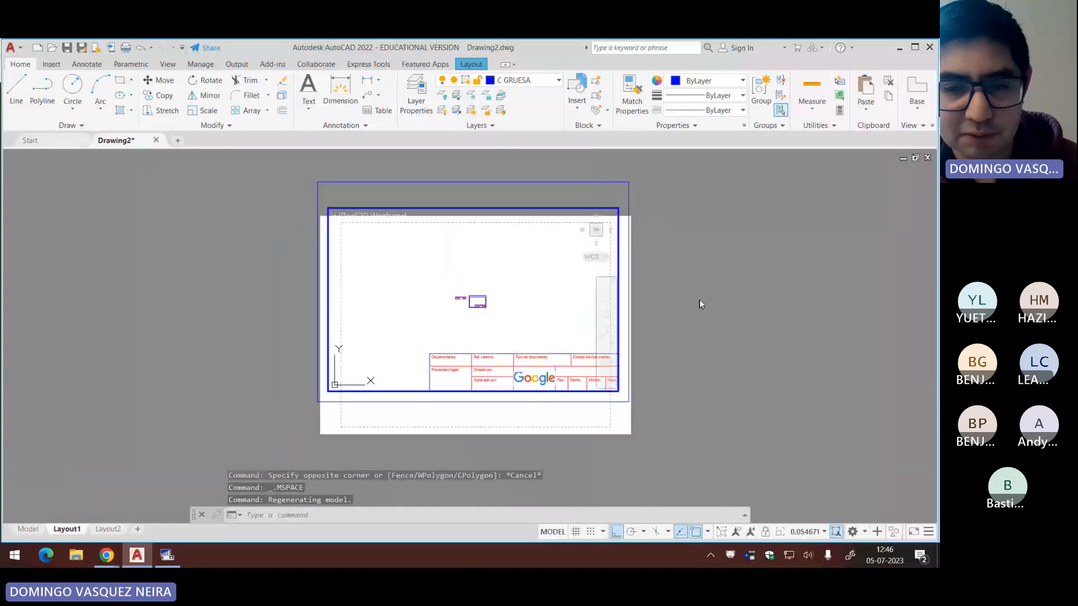
{"action": "left_click", "coordinate": [27, 529]}
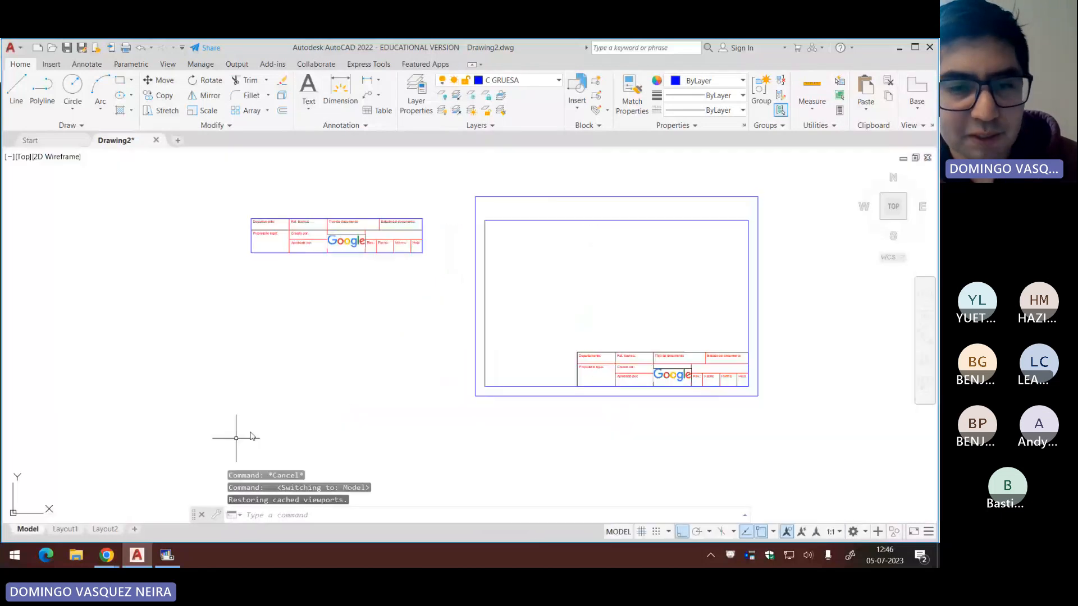
Step: Switch to the exam PDF in Chrome and read Activity 2's instruction for the 2D and 3D drawing of the part
{"action": "key", "text": "alt+Tab"}
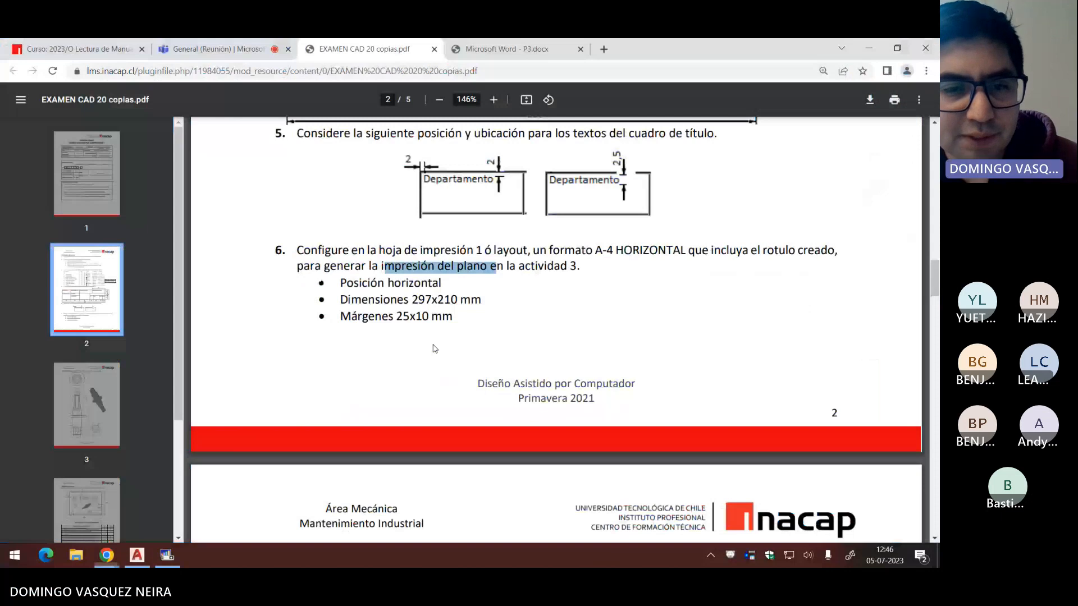
{"action": "scroll", "coordinate": [397, 331], "scroll_direction": "down", "scroll_amount": 1}
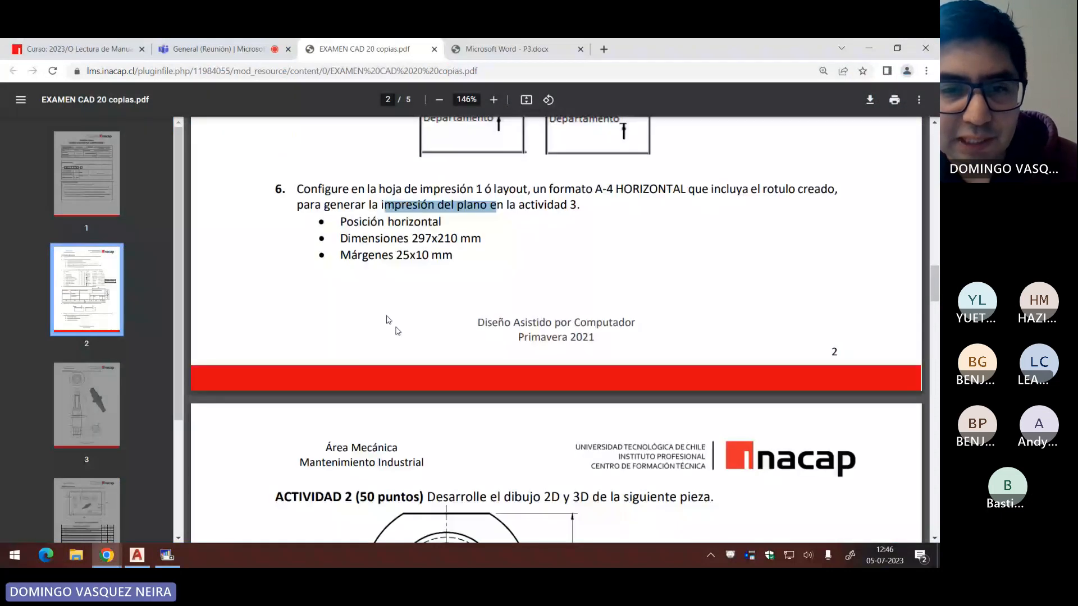
{"action": "scroll", "coordinate": [397, 331], "scroll_direction": "down", "scroll_amount": 5}
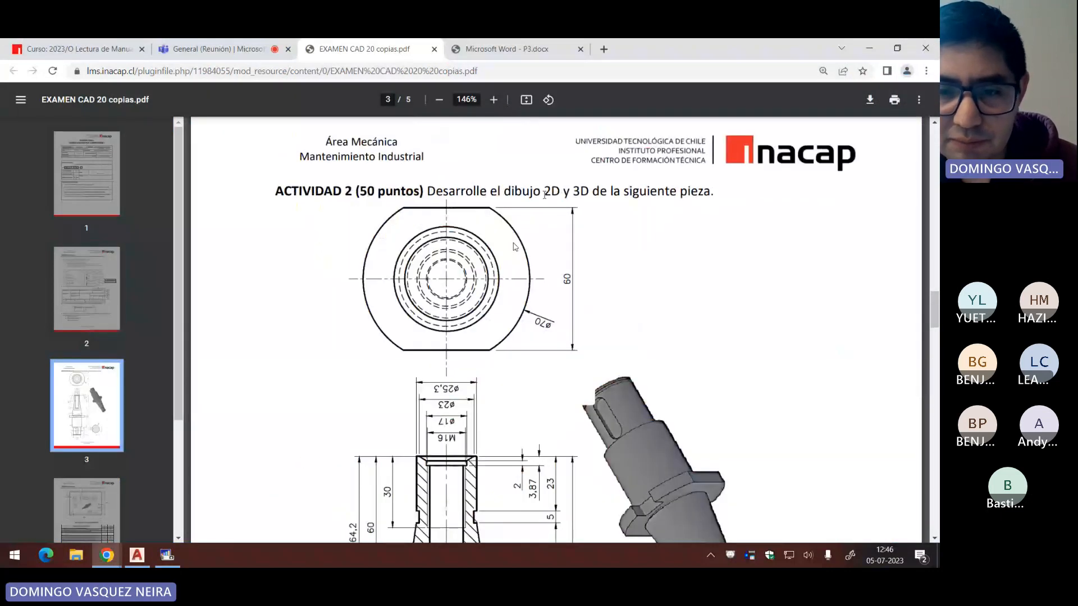
{"action": "left_click_drag", "start_coordinate": [544, 195], "coordinate": [607, 195]}
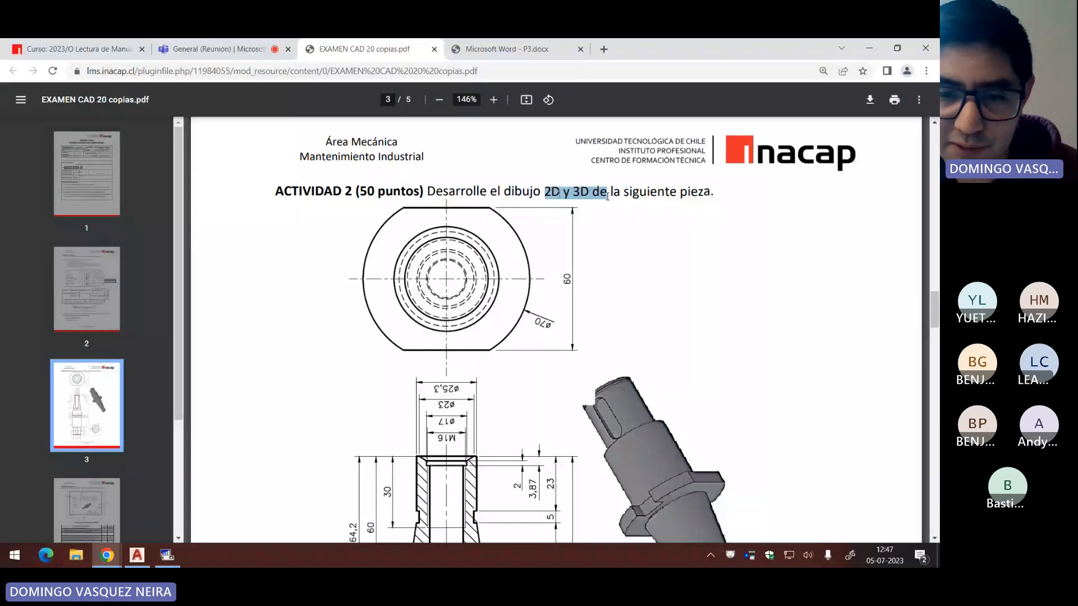
{"action": "left_click", "coordinate": [607, 196]}
Step: Rotate the exam PDF until the shaft's drawing on page 3 lies horizontally with upright dimensions
{"action": "right_click", "coordinate": [660, 247]}
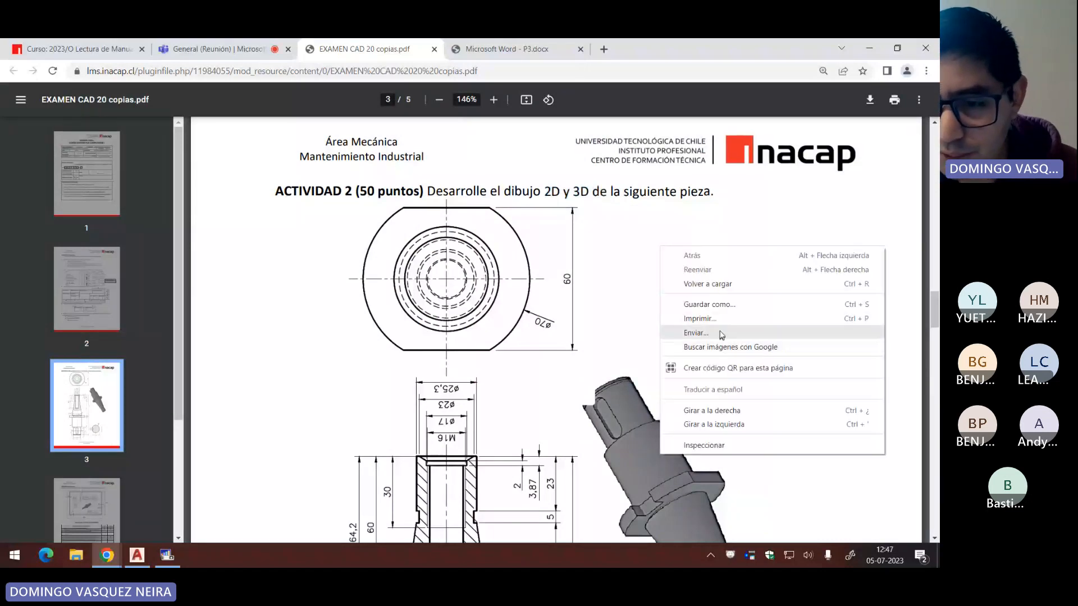
{"action": "left_click", "coordinate": [724, 424]}
{"action": "scroll", "coordinate": [669, 443], "scroll_direction": "down", "scroll_amount": 1}
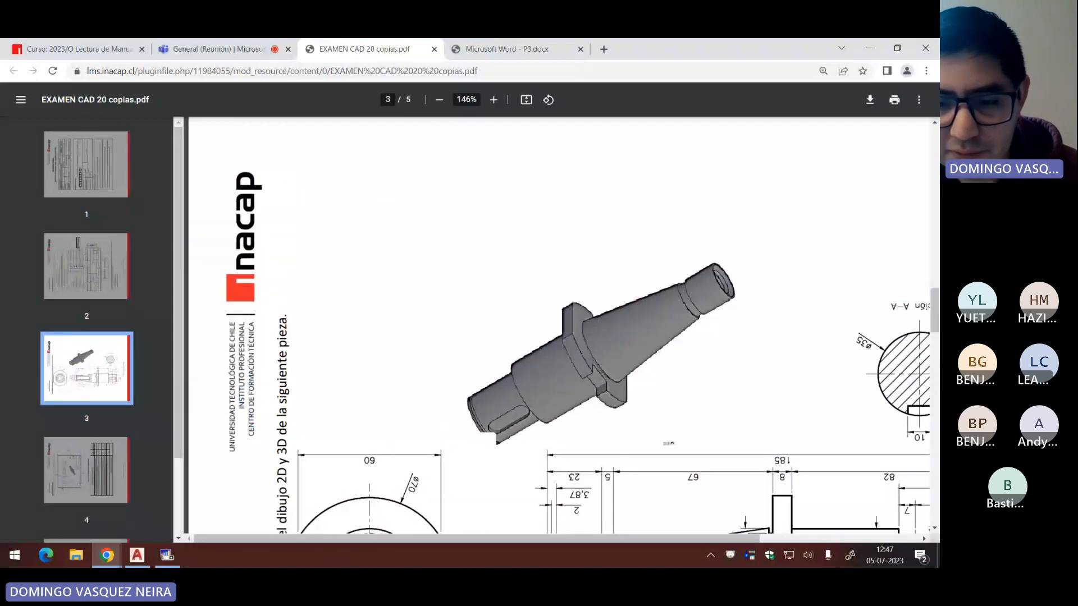
{"action": "scroll", "coordinate": [711, 318], "scroll_direction": "down", "scroll_amount": 2}
{"action": "right_click", "coordinate": [710, 318]}
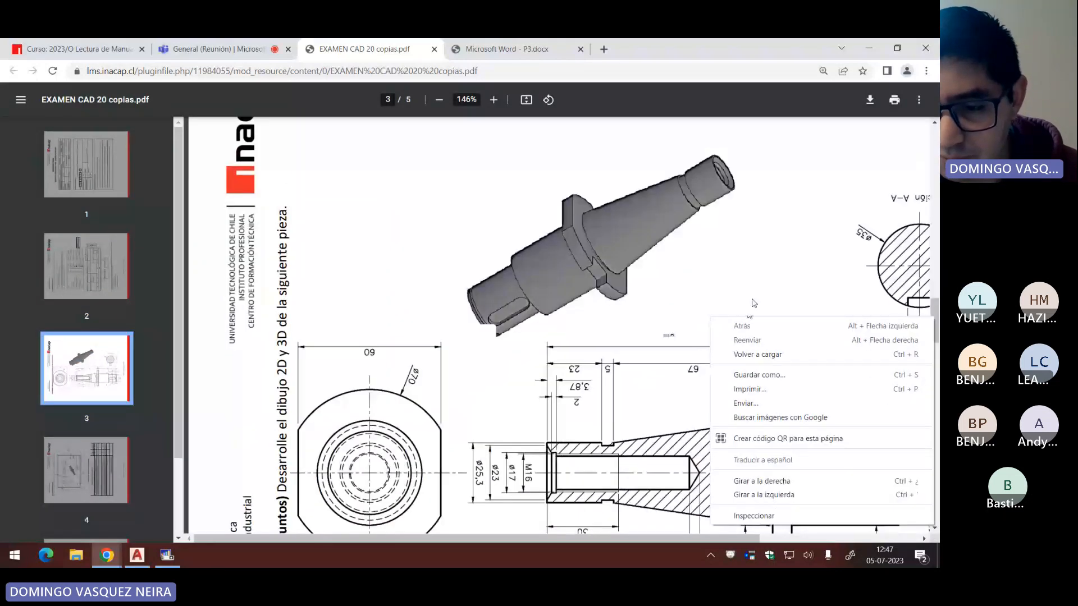
{"action": "left_click", "coordinate": [756, 481]}
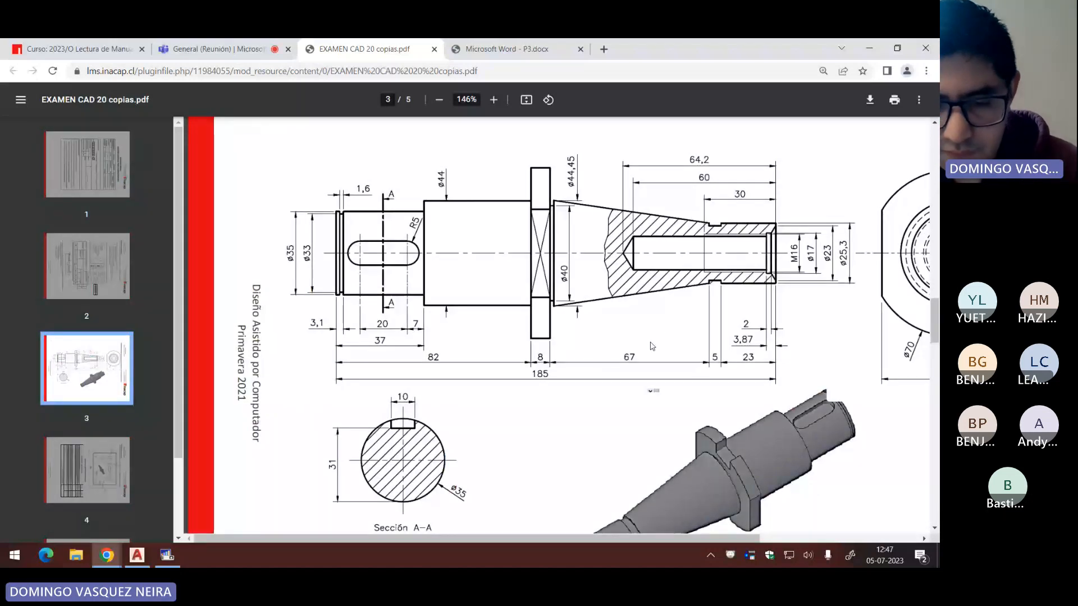
Step: Show the PDF in full screen and examine the shaft's dimensioned front view, section A-A and isometric view
{"action": "key", "text": "F11"}
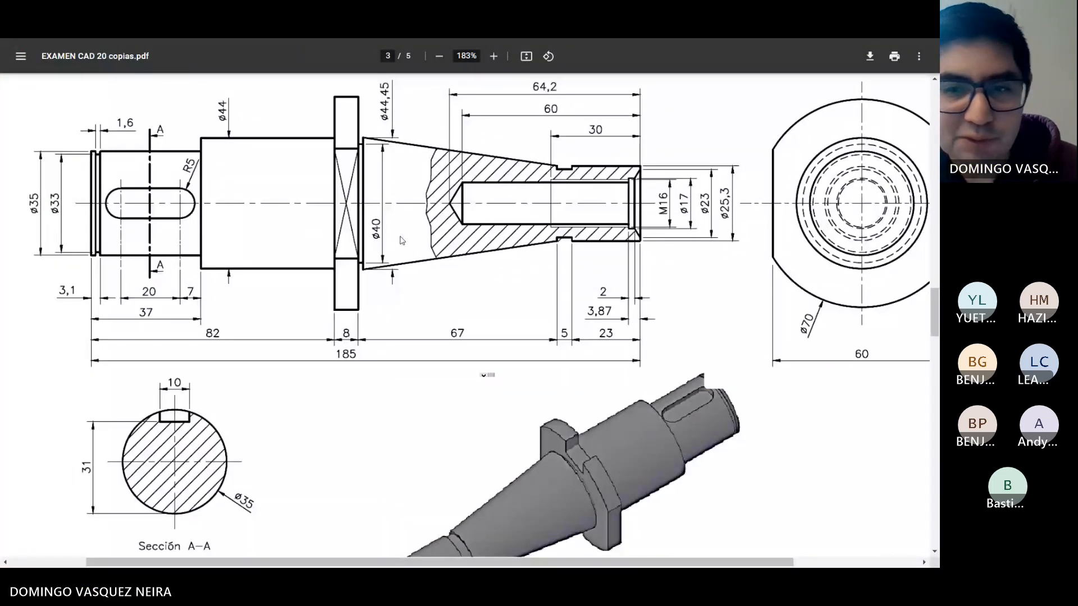
{"action": "scroll", "coordinate": [400, 242], "scroll_direction": "up", "scroll_amount": 1}
{"action": "scroll", "coordinate": [427, 303], "scroll_direction": "down", "scroll_amount": 2}
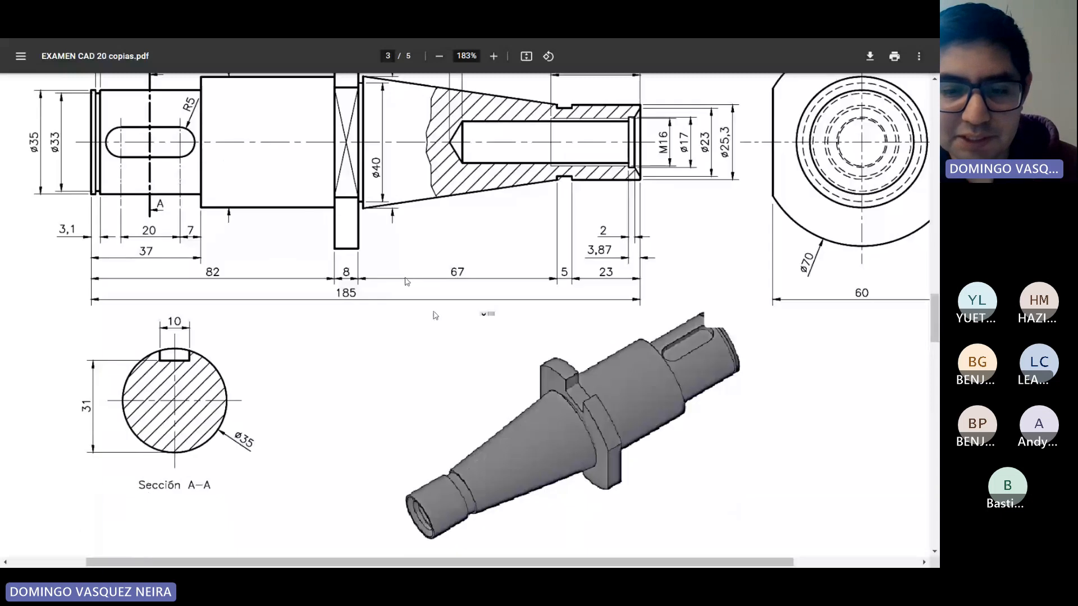
{"action": "scroll", "coordinate": [564, 440], "scroll_direction": "up", "scroll_amount": 1}
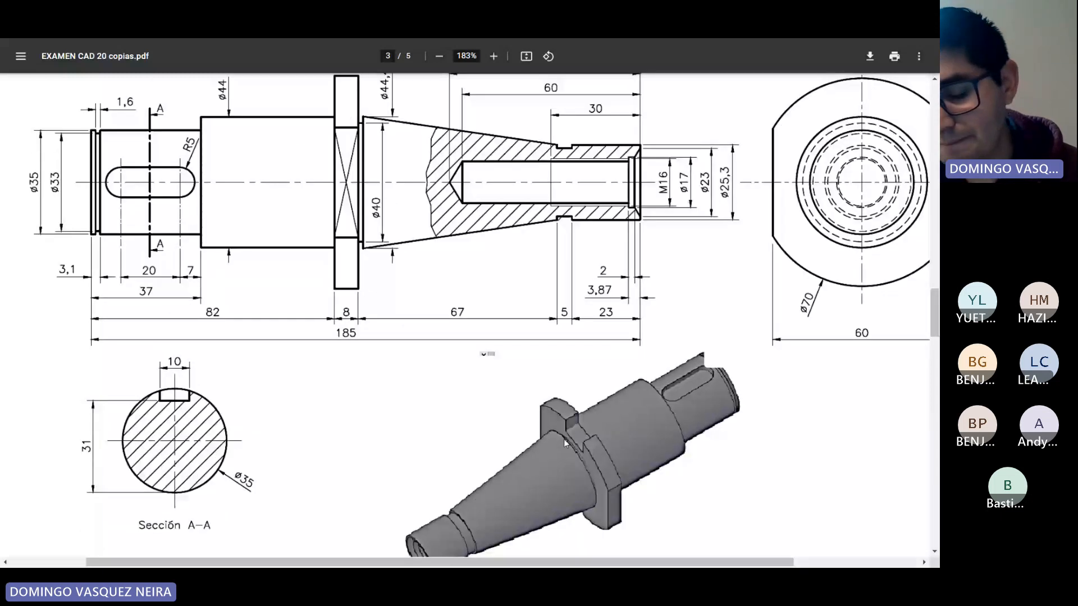
{"action": "scroll", "coordinate": [563, 439], "scroll_direction": "up", "scroll_amount": 1}
{"action": "scroll", "coordinate": [630, 467], "scroll_direction": "down", "scroll_amount": 2}
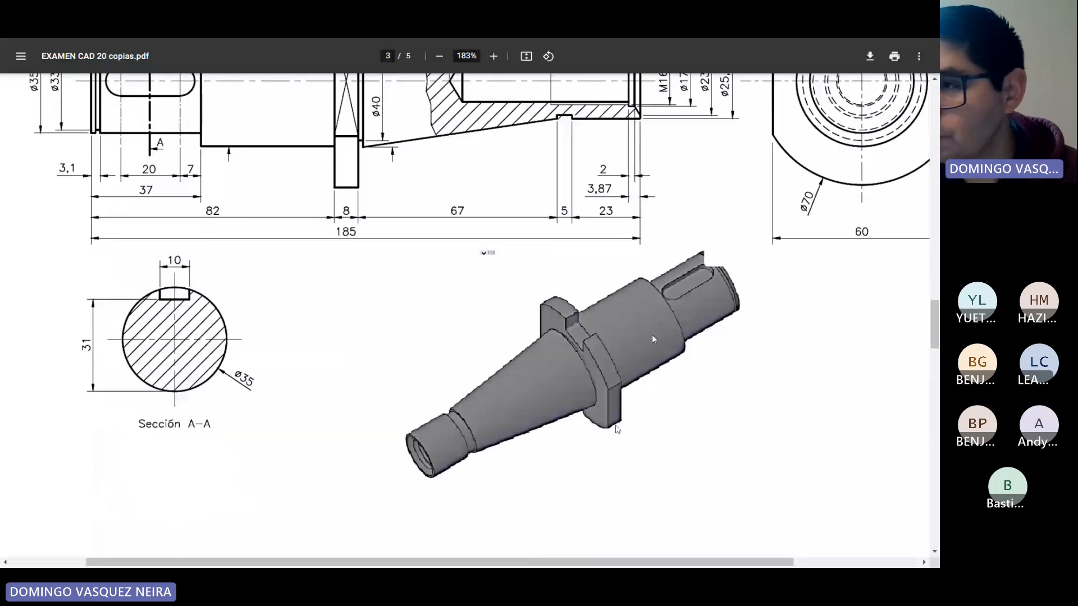
Step: Examine the dimensions of the shaft's front view and circular side view in the exam PDF
{"action": "scroll", "coordinate": [652, 336], "scroll_direction": "up", "scroll_amount": 3}
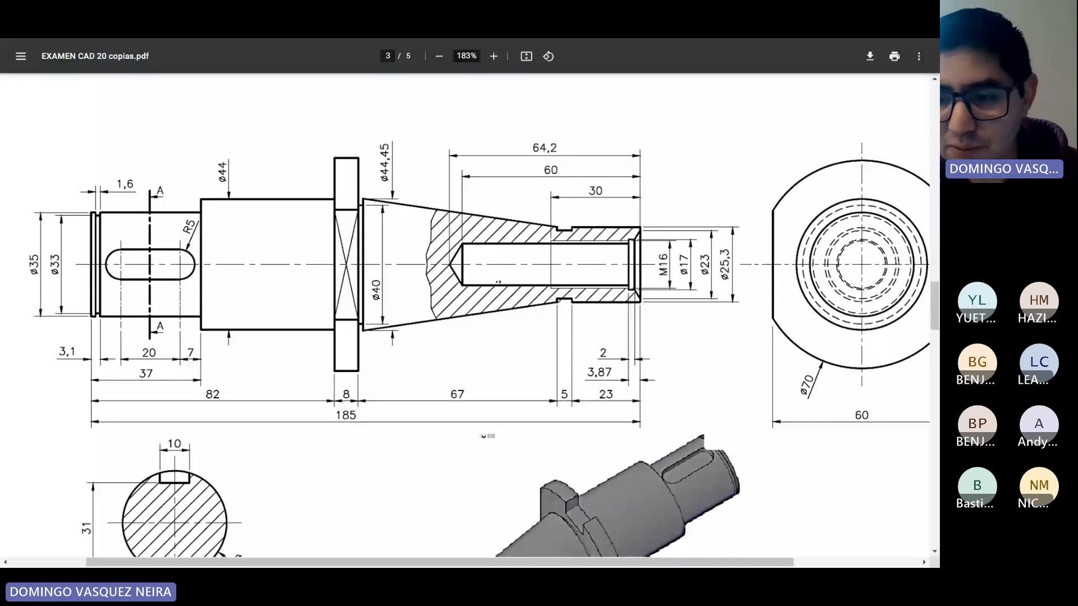
{"action": "scroll", "coordinate": [497, 282], "scroll_direction": "right", "scroll_amount": 2}
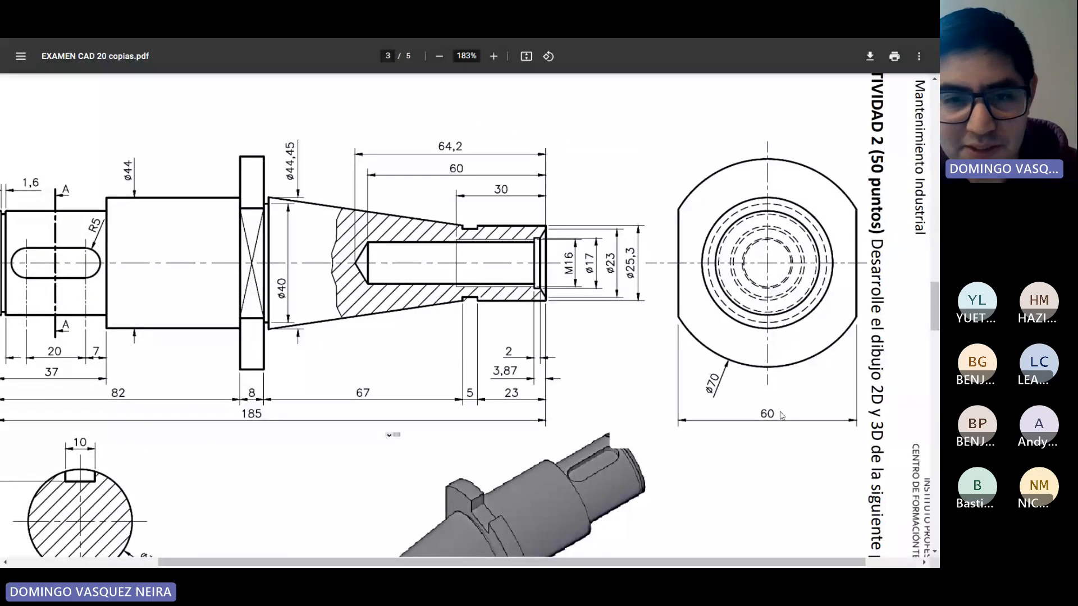
{"action": "scroll", "coordinate": [428, 164], "scroll_direction": "left", "scroll_amount": 3}
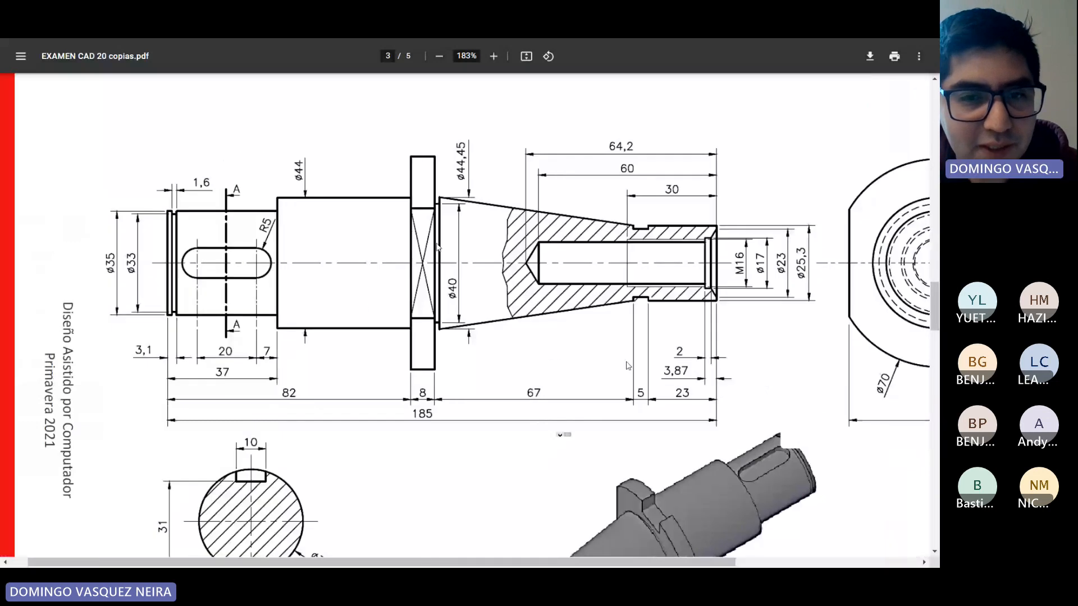
{"action": "scroll", "coordinate": [473, 246], "scroll_direction": "right", "scroll_amount": 2}
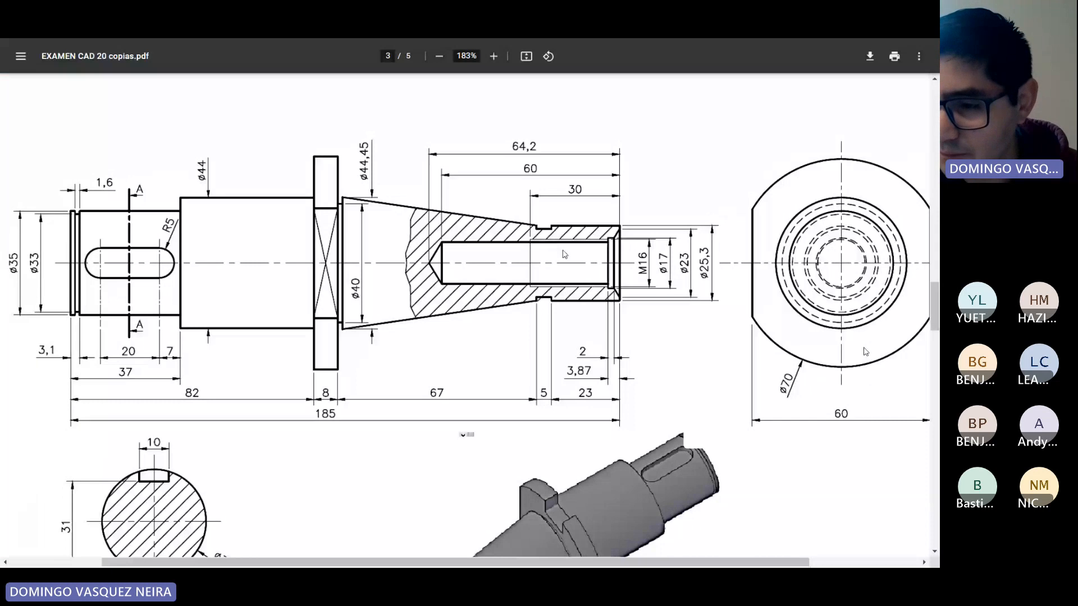
{"action": "scroll", "coordinate": [863, 352], "scroll_direction": "left", "scroll_amount": 1}
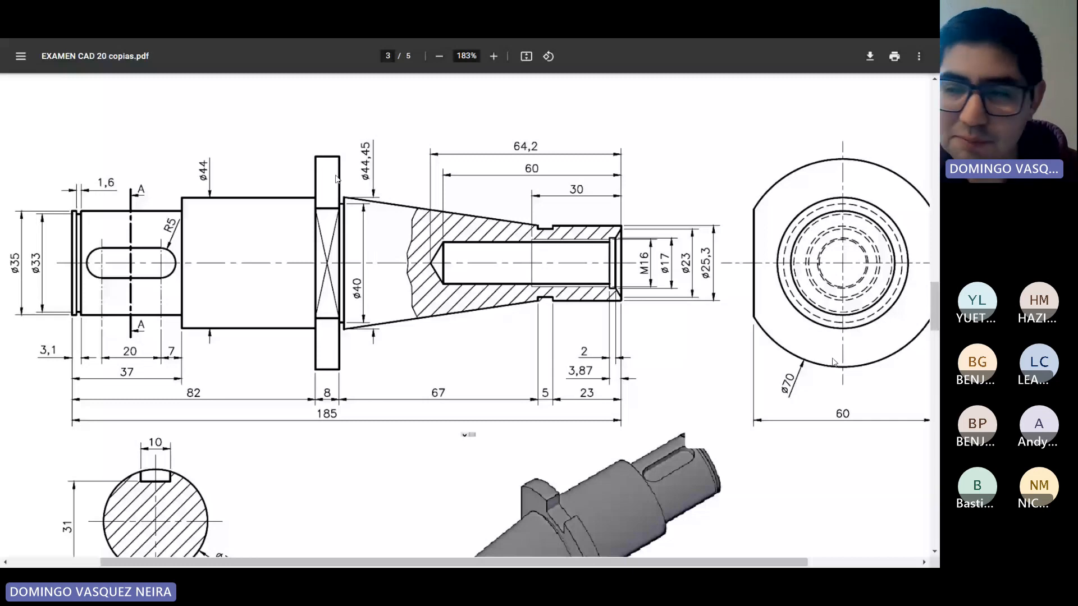
{"action": "scroll", "coordinate": [297, 224], "scroll_direction": "left", "scroll_amount": 3}
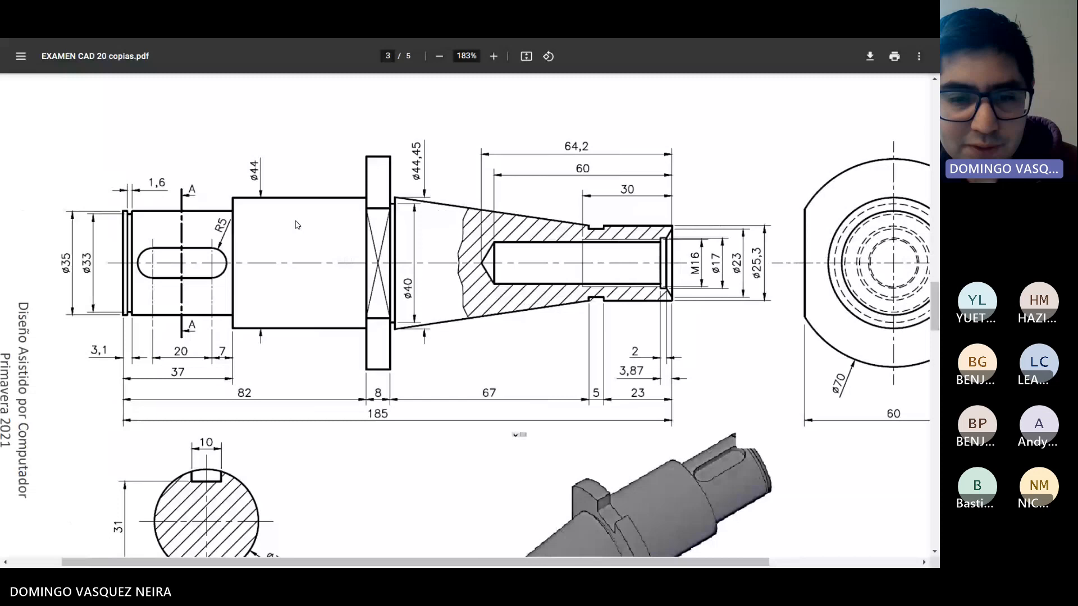
Step: Switch to AutoCAD and complete the shaft's 185 by 70 bounding rectangle with the Line command
{"action": "key", "text": "alt+Tab"}
{"action": "type", "text": "185"}
{"action": "key", "text": "Return"}
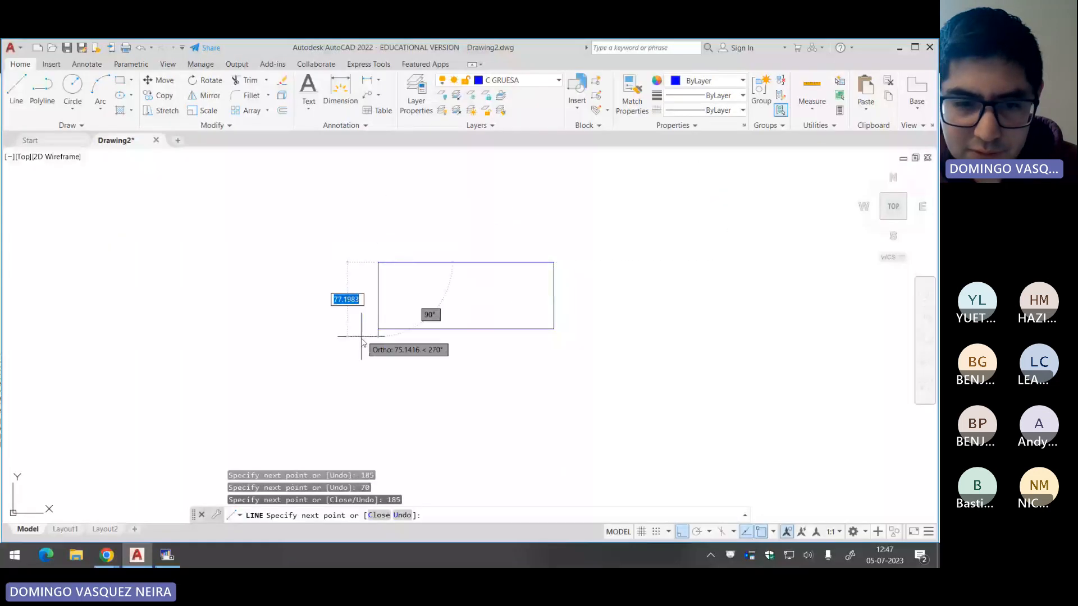
{"action": "type", "text": "70"}
{"action": "key", "text": "Return"}
{"action": "key", "text": "Return"}
{"action": "scroll", "coordinate": [407, 311], "scroll_direction": "up", "scroll_amount": 4}
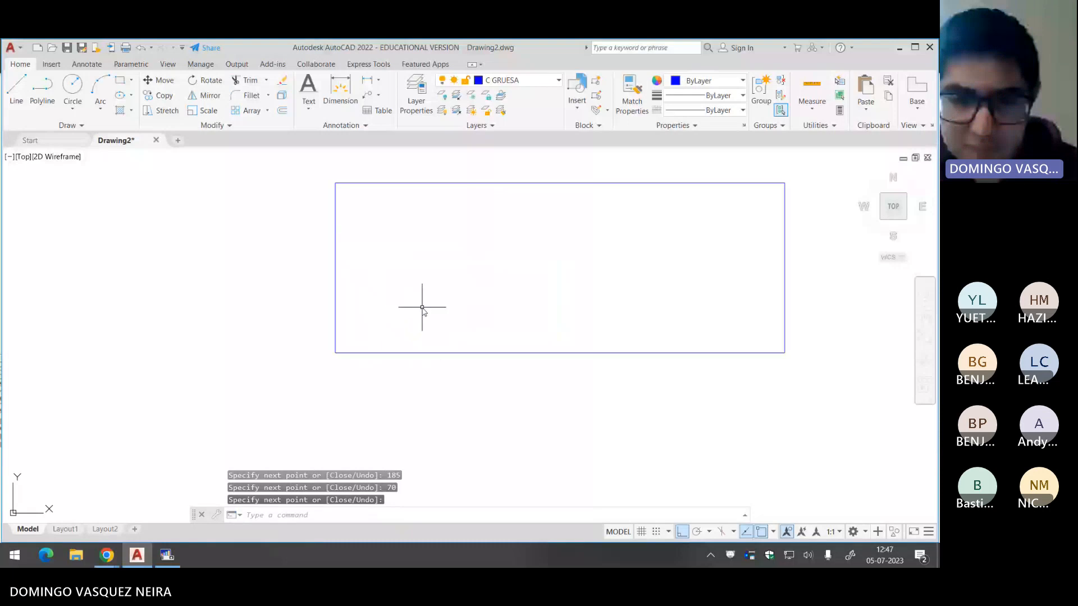
{"action": "middle_click_drag", "start_coordinate": [418, 306], "coordinate": [382, 312]}
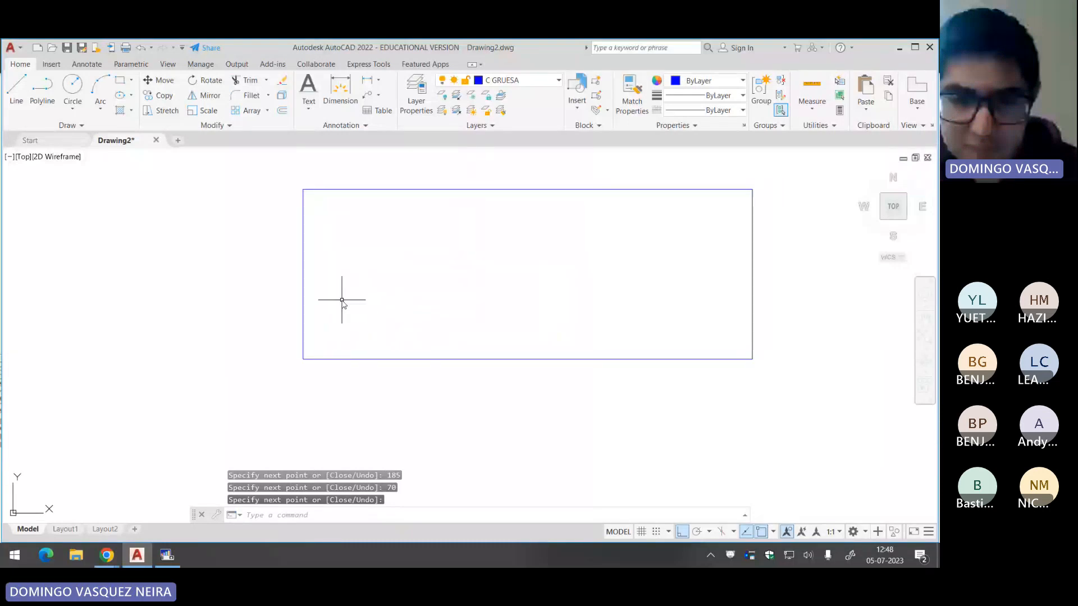
{"action": "key", "text": "Return"}
{"action": "key", "text": "alt+Tab"}
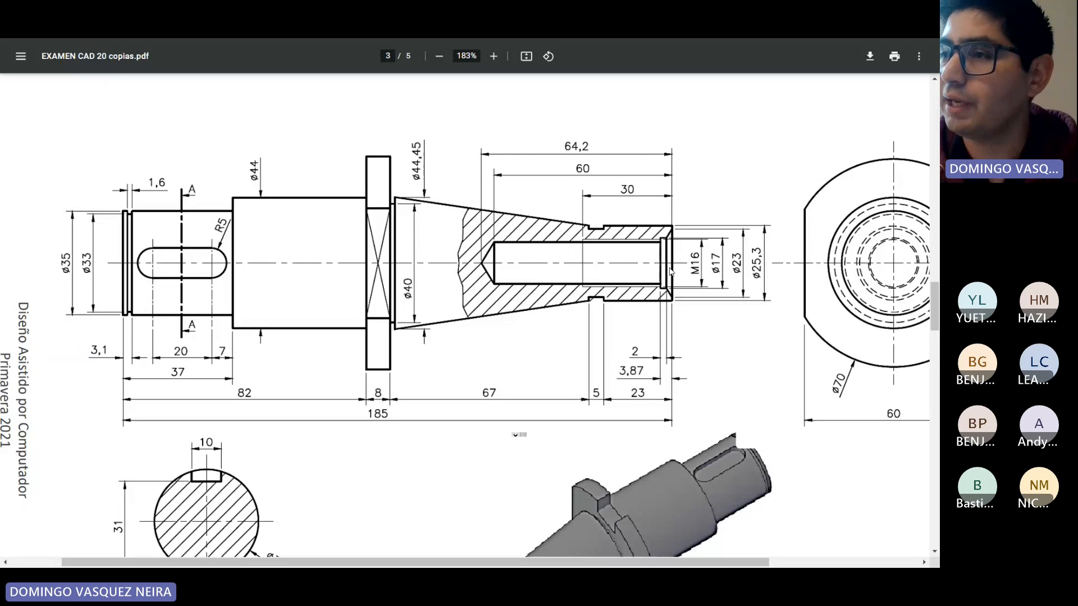
{"action": "left_click", "coordinate": [137, 555]}
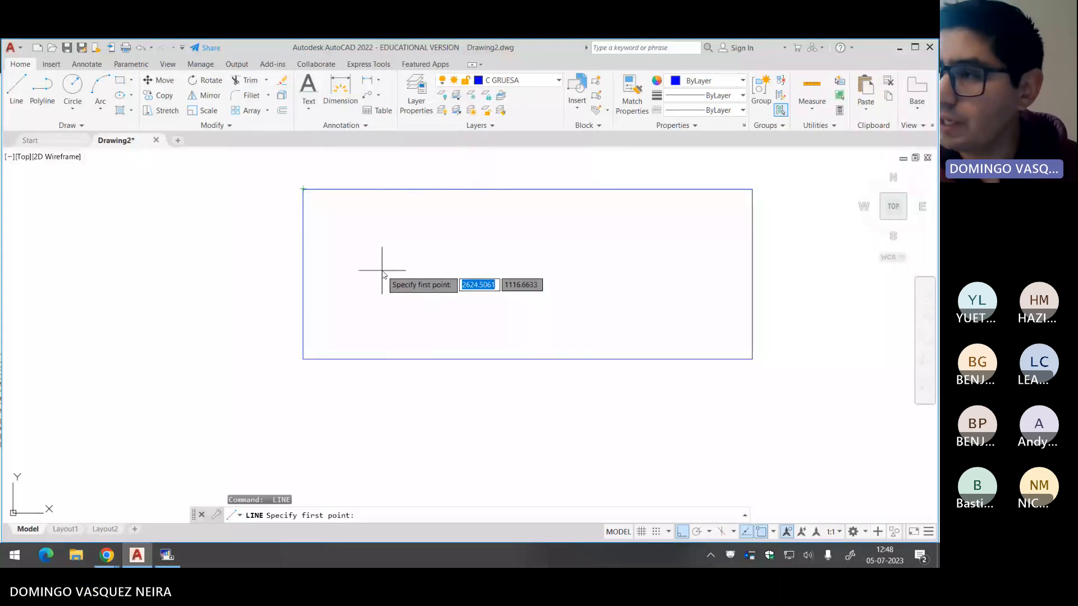
{"action": "key", "text": "Escape"}
{"action": "key", "text": "Escape"}
{"action": "key", "text": "Escape"}
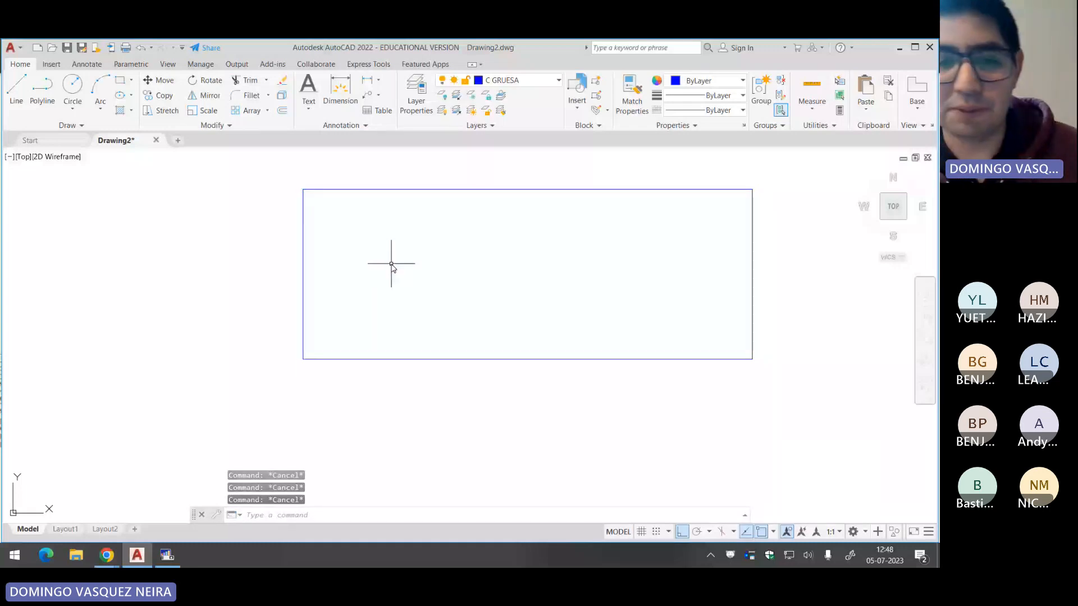
Step: Enable the Midpoint, Quadrant and Perpendicular object snaps and disable Extension in the drafting settings
{"action": "type", "text": "OS"}
{"action": "key", "text": "Return"}
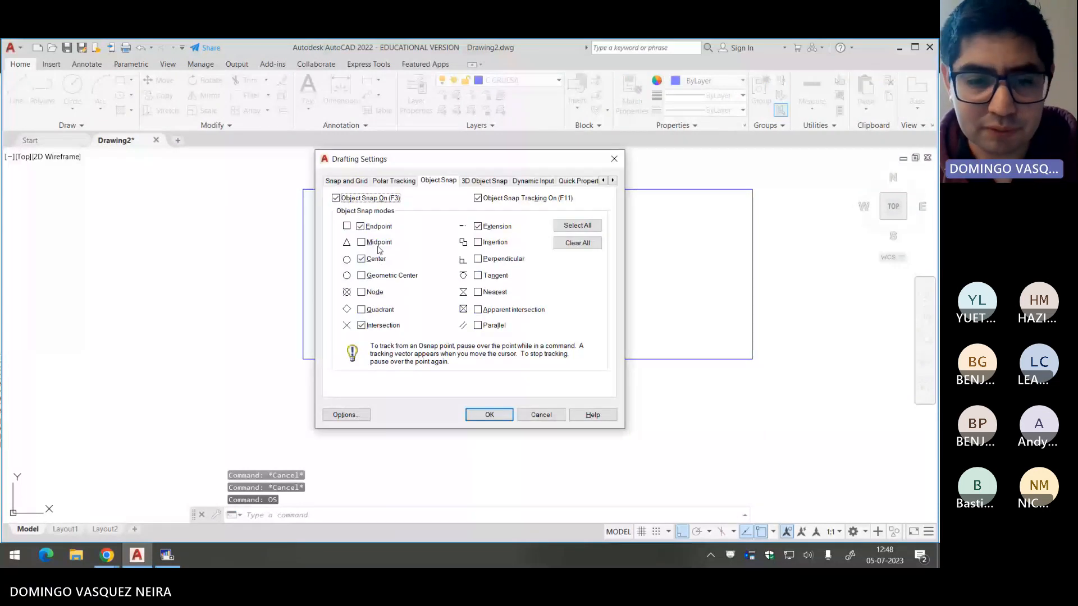
{"action": "left_click", "coordinate": [378, 243]}
{"action": "left_click", "coordinate": [380, 310]}
{"action": "left_click", "coordinate": [494, 260]}
{"action": "left_click", "coordinate": [496, 226]}
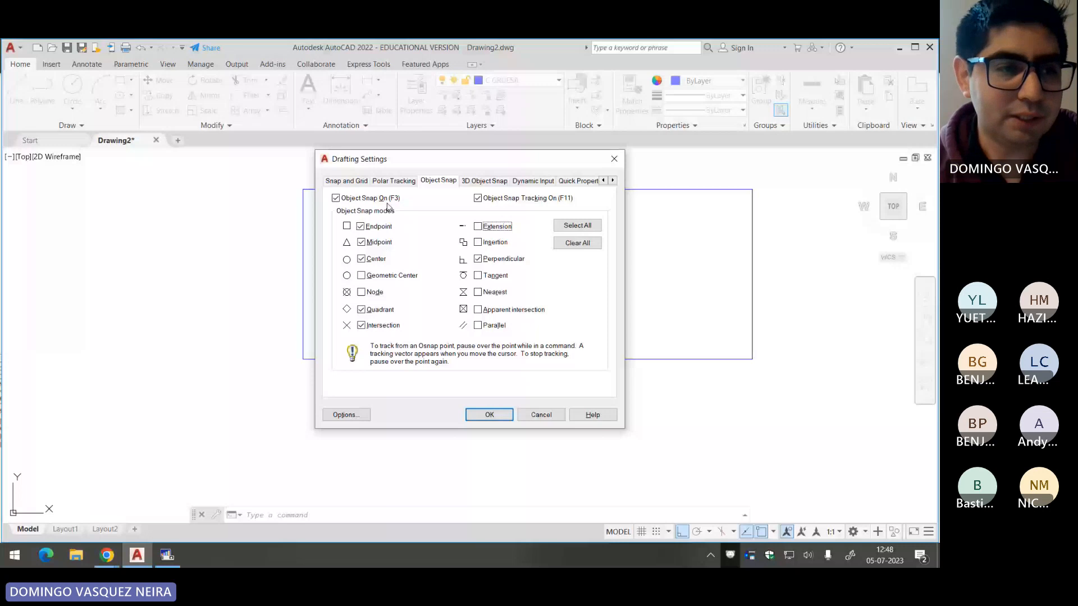
{"action": "key", "text": "Return"}
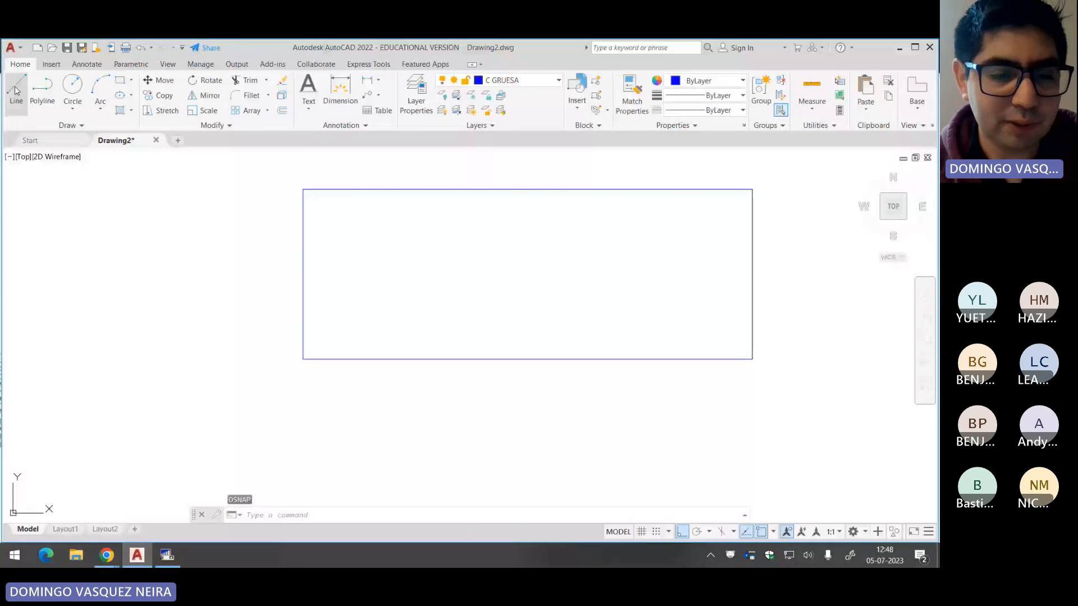
Step: Draw a horizontal axis line between the midpoints of the rectangle's two short sides
{"action": "left_click", "coordinate": [16, 89]}
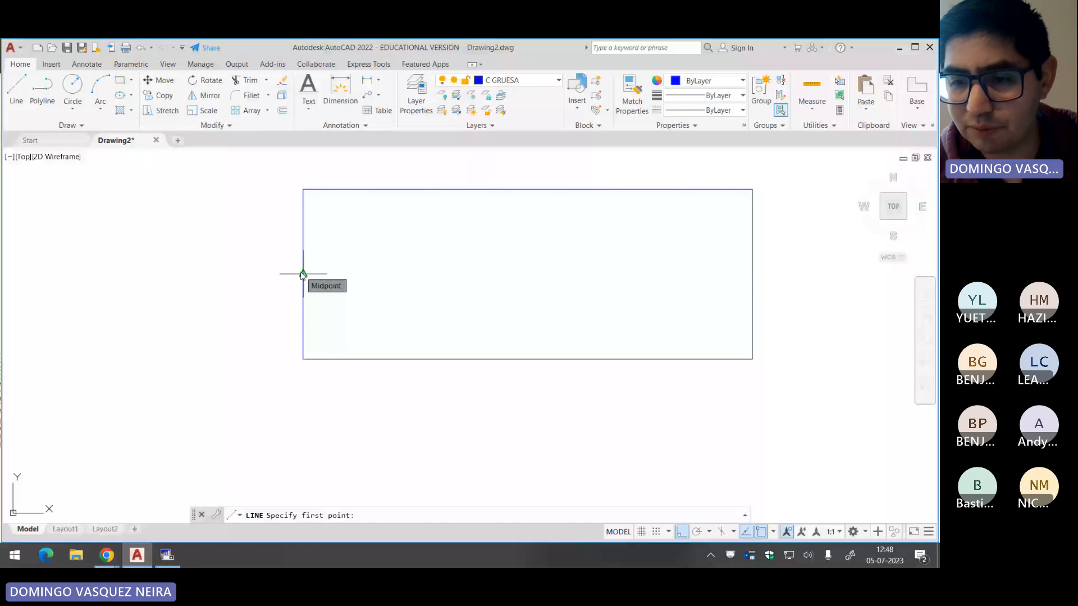
{"action": "left_click", "coordinate": [303, 274]}
{"action": "left_click", "coordinate": [752, 274]}
{"action": "key", "text": "Return"}
{"action": "middle_click_drag", "start_coordinate": [595, 309], "coordinate": [560, 324]}
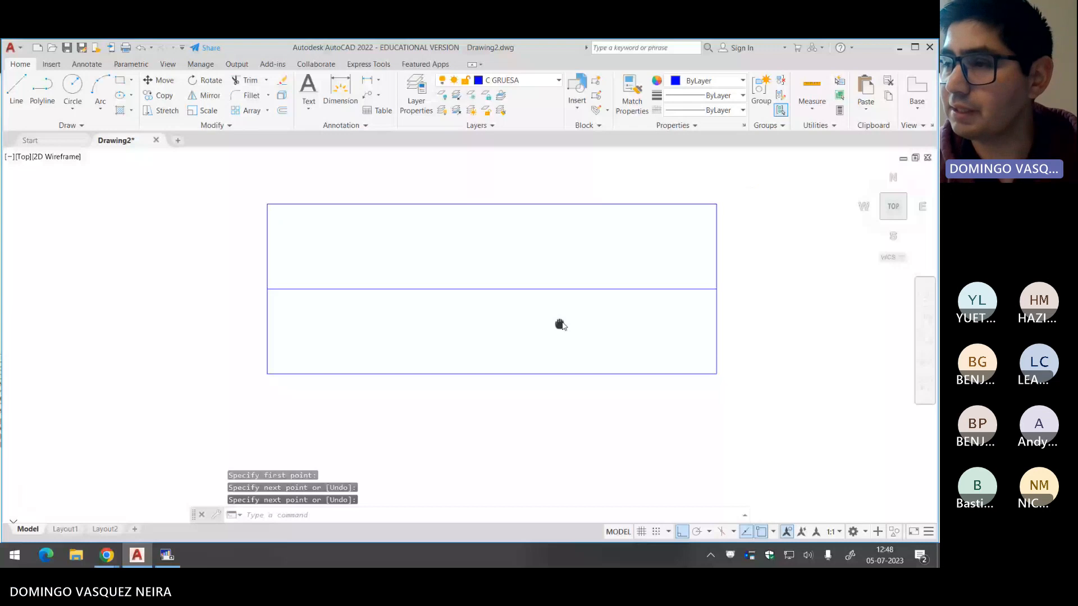
Step: Switch to the exam PDF and examine the groove, keyway and length dimensions at the shaft's keyed end close up
{"action": "key", "text": "alt+Tab"}
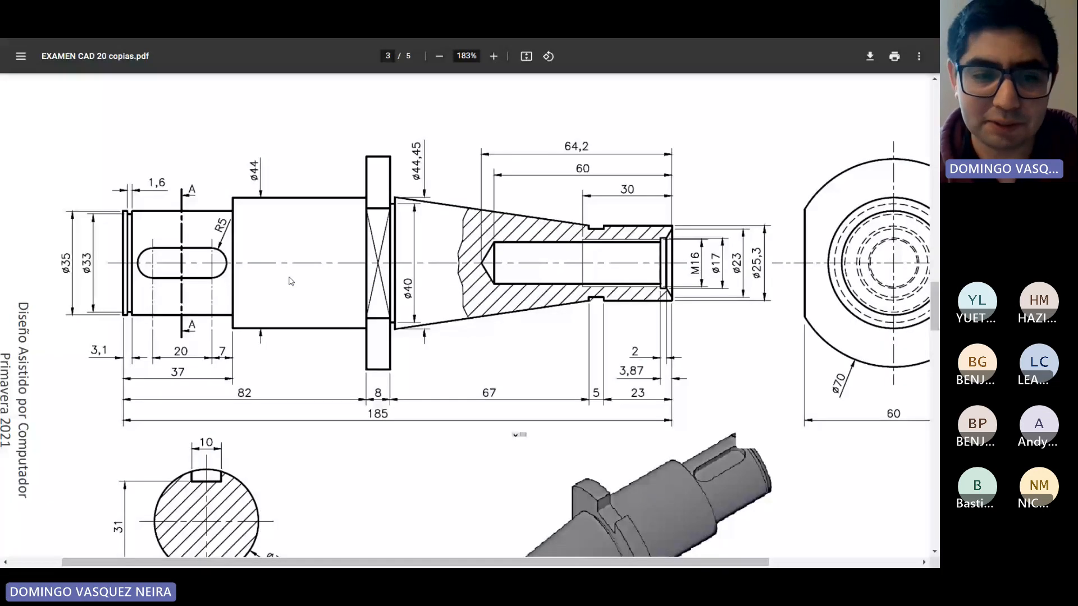
{"action": "scroll", "coordinate": [108, 286], "scroll_direction": "up", "scroll_amount": 3, "text": "ctrl"}
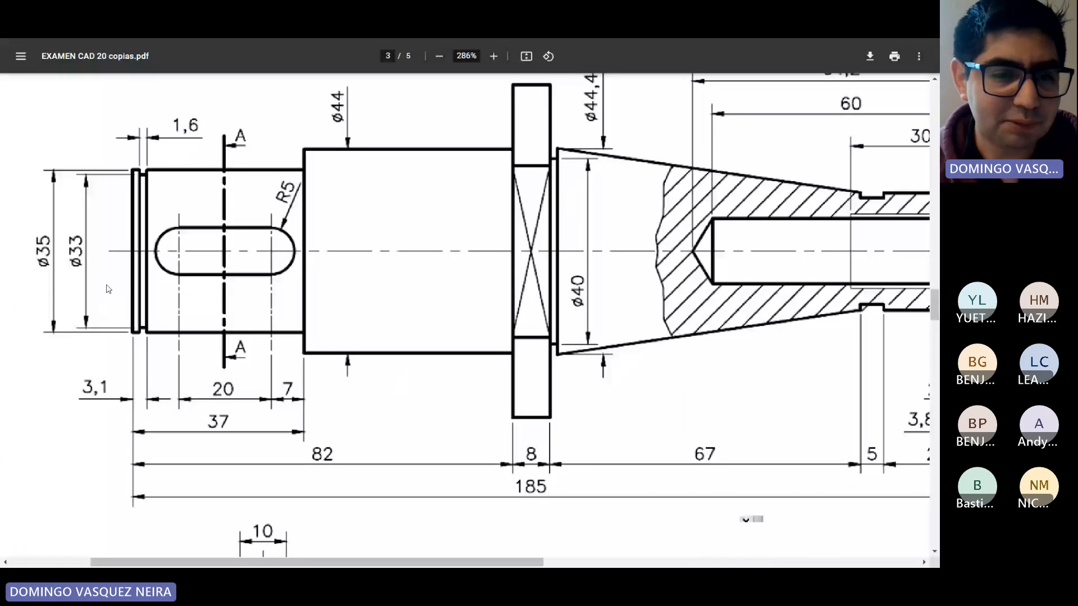
{"action": "scroll", "coordinate": [108, 288], "scroll_direction": "up", "scroll_amount": 2, "text": "ctrl"}
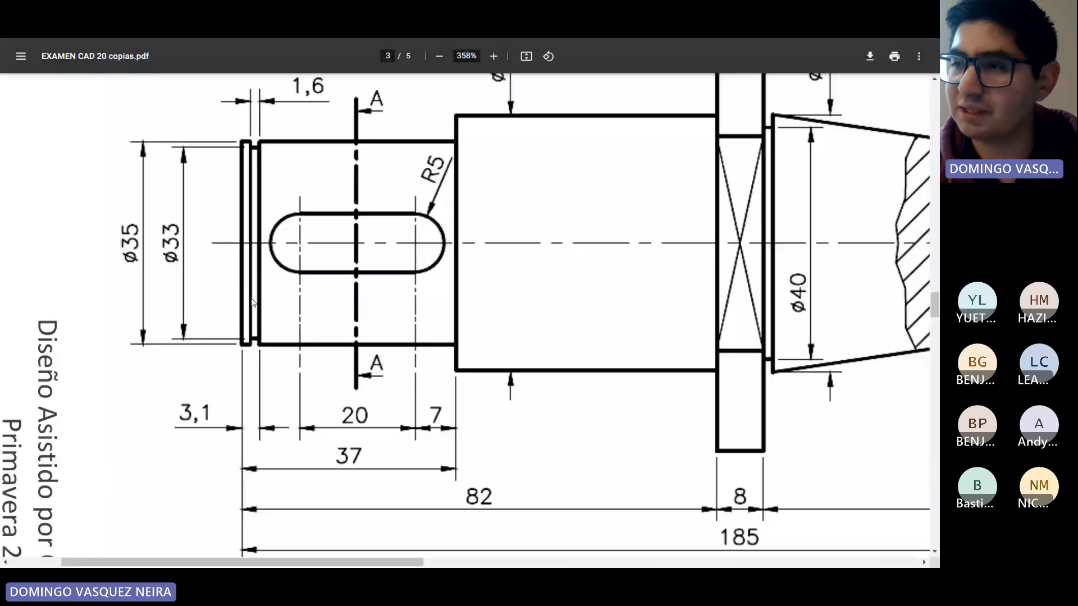
{"action": "scroll", "coordinate": [263, 298], "scroll_direction": "right", "scroll_amount": 3}
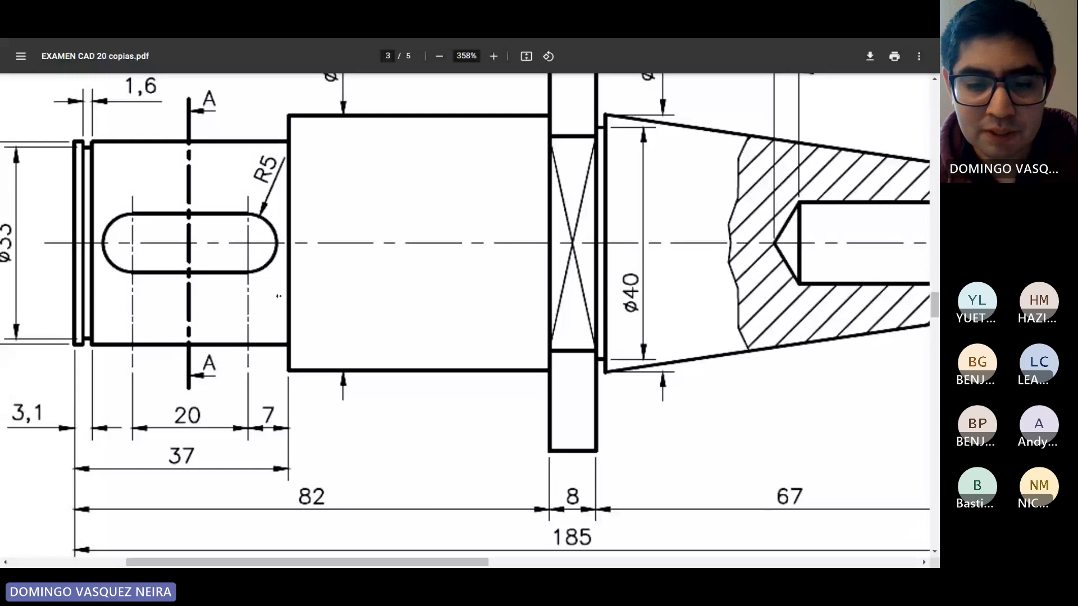
{"action": "scroll", "coordinate": [278, 296], "scroll_direction": "left", "scroll_amount": 5}
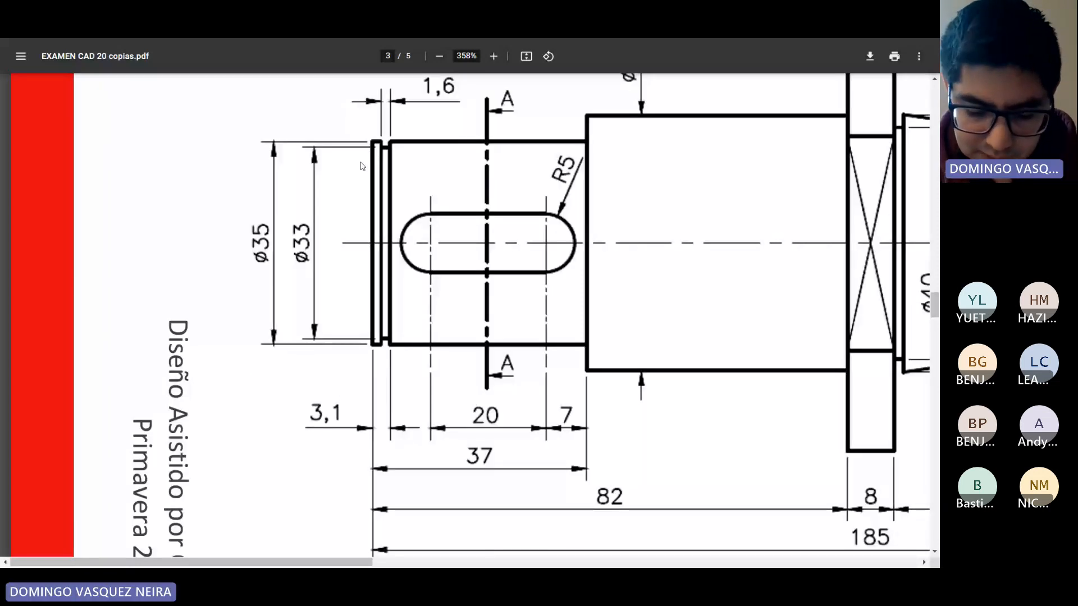
Step: Open Paint, paste the screenshot of the shaft drawing and position it on the canvas
{"action": "key", "text": "super"}
{"action": "type", "text": "pain"}
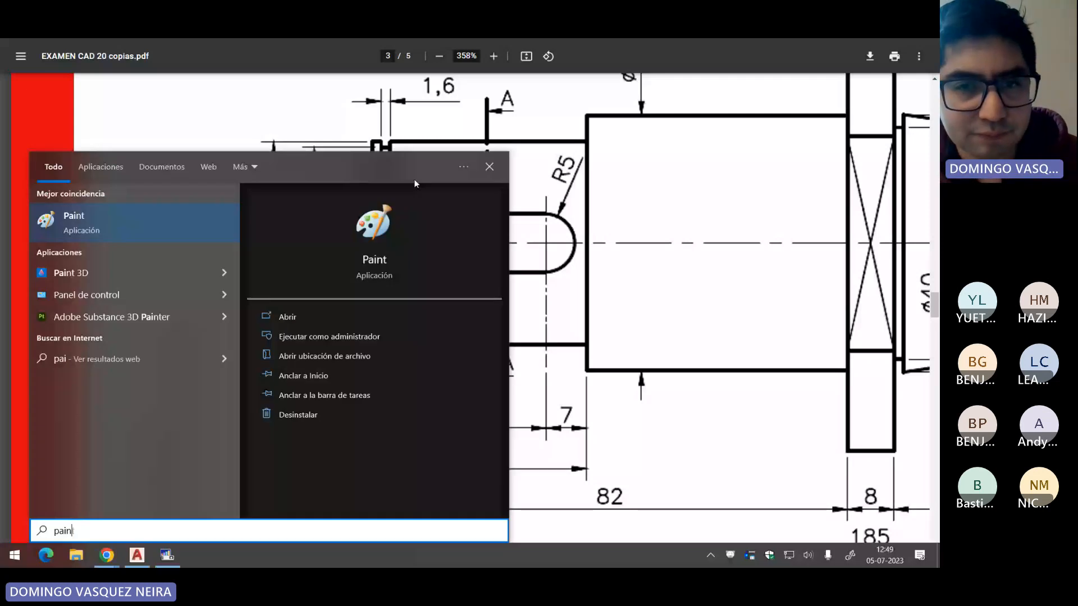
{"action": "key", "text": "Return"}
{"action": "key", "text": "ctrl+v"}
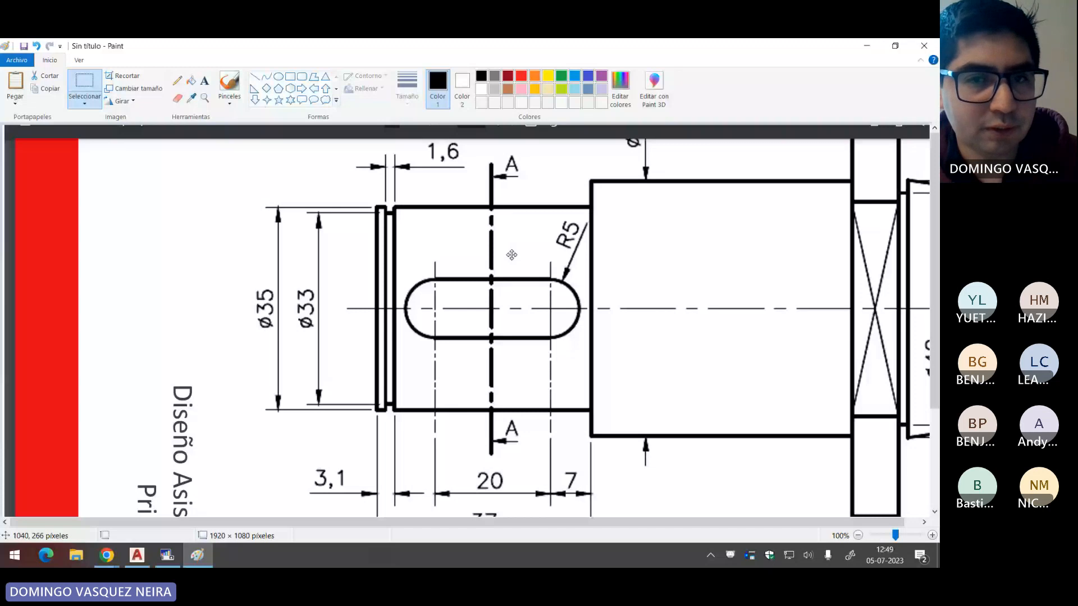
{"action": "left_click_drag", "start_coordinate": [511, 255], "coordinate": [508, 238]}
Step: Draw a red vertical line in the thickest width along the end face at the shaft's keyed end
{"action": "left_click", "coordinate": [255, 77]}
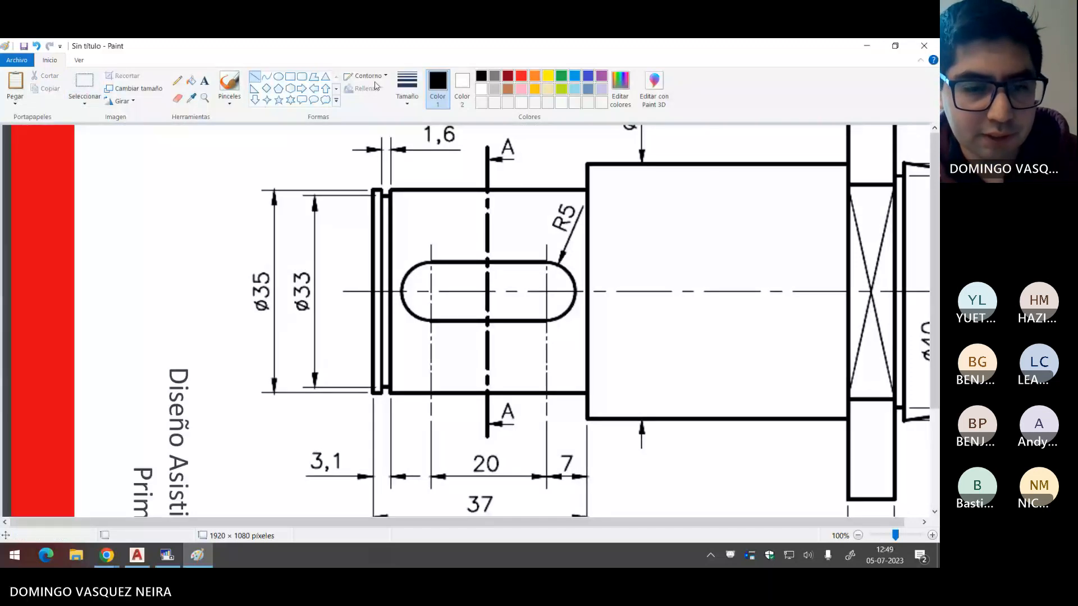
{"action": "left_click", "coordinate": [521, 76]}
{"action": "left_click_drag", "start_coordinate": [370, 188], "coordinate": [370, 392]}
{"action": "left_click", "coordinate": [407, 89]}
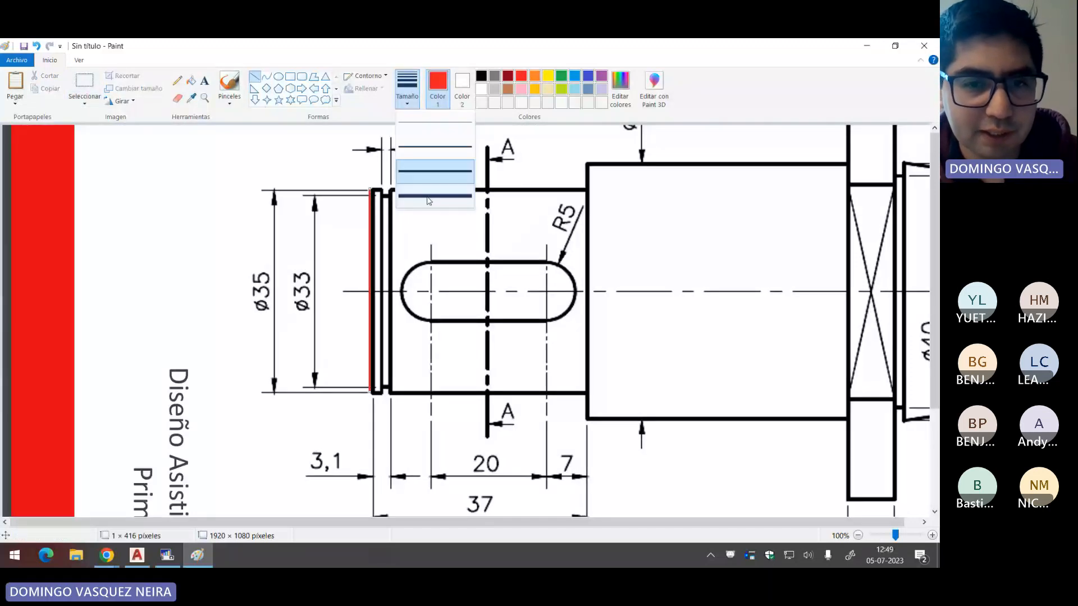
{"action": "left_click", "coordinate": [428, 195]}
Step: Move the red vertical line in turn onto the groove edges and the keyway's arc centrelines, and delete it
{"action": "left_click_drag", "start_coordinate": [373, 254], "coordinate": [498, 261]}
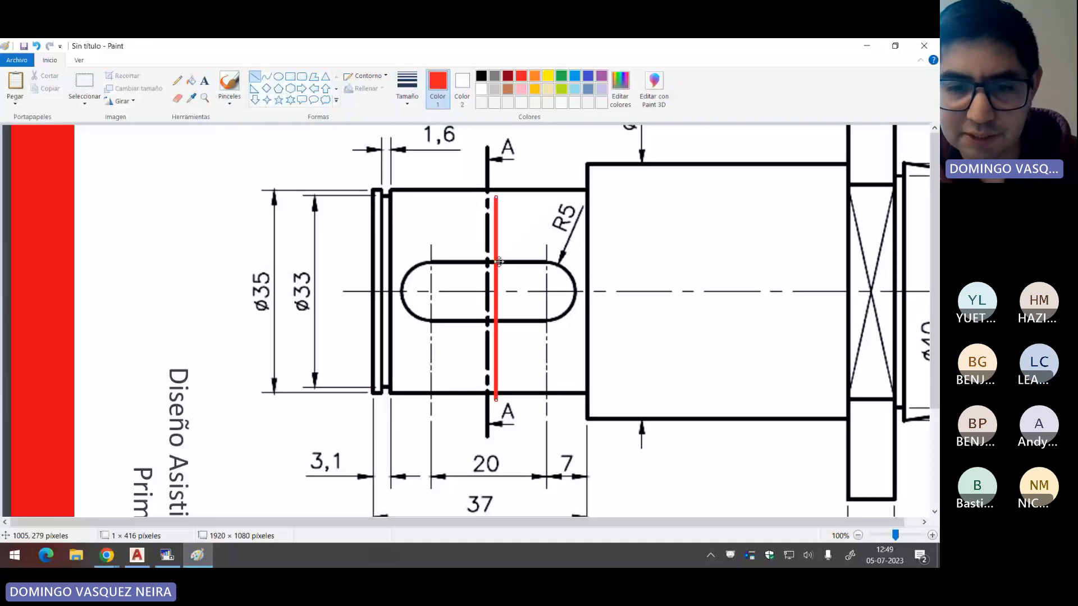
{"action": "left_click_drag", "start_coordinate": [499, 261], "coordinate": [381, 250]}
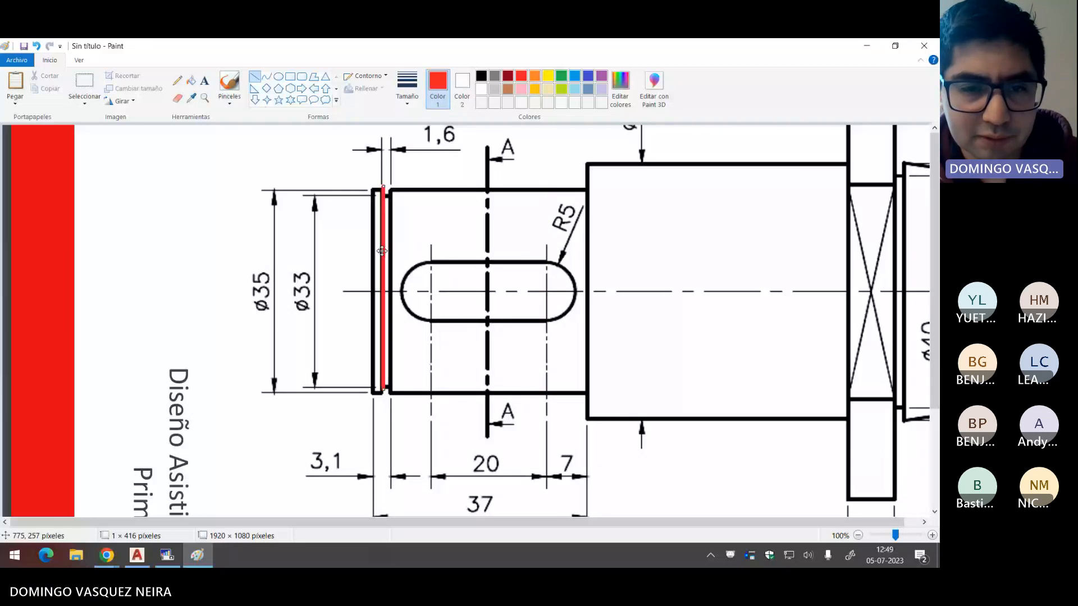
{"action": "left_click_drag", "start_coordinate": [382, 251], "coordinate": [391, 255]}
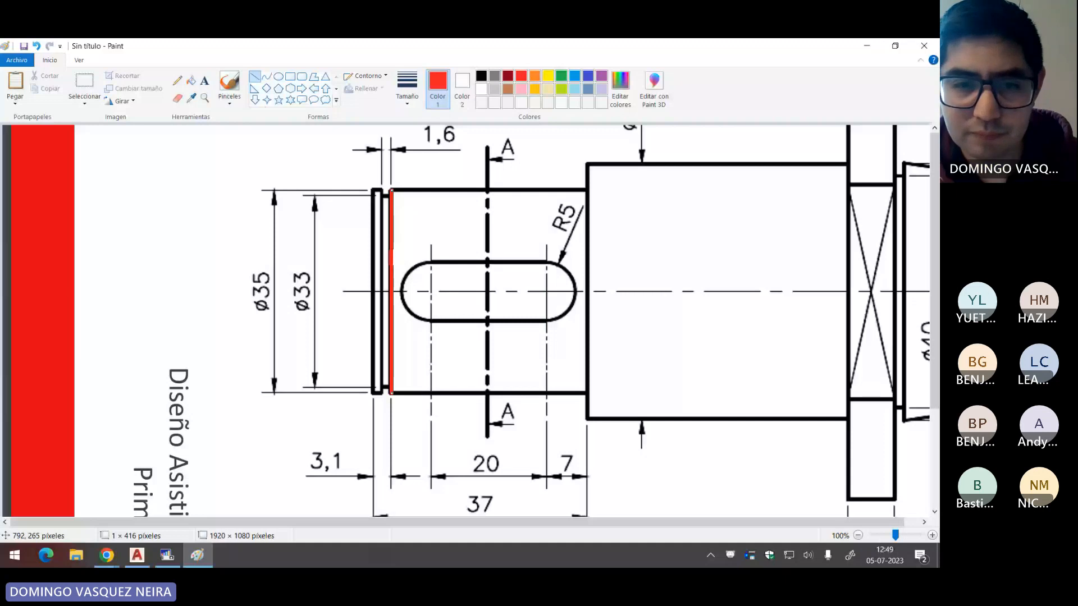
{"action": "left_click_drag", "start_coordinate": [391, 255], "coordinate": [406, 255]}
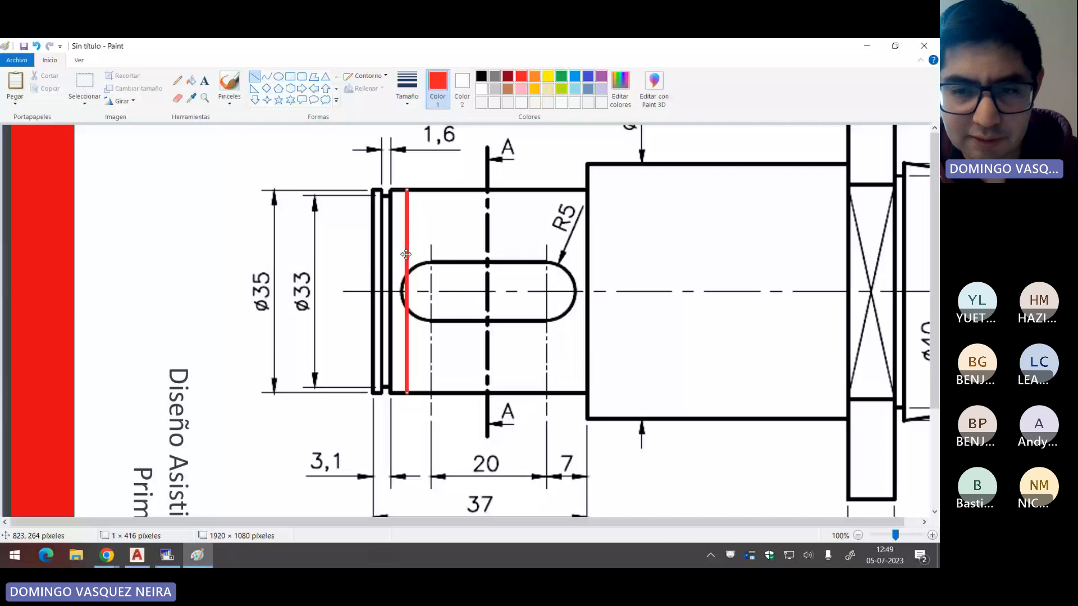
{"action": "left_click_drag", "start_coordinate": [406, 254], "coordinate": [546, 261]}
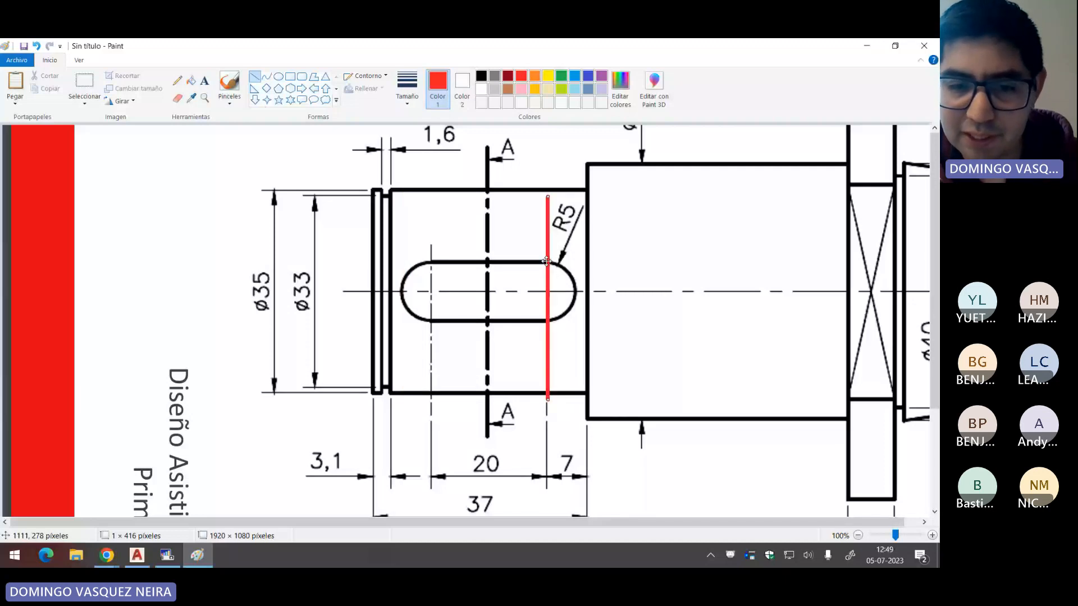
{"action": "left_click_drag", "start_coordinate": [546, 261], "coordinate": [432, 262]}
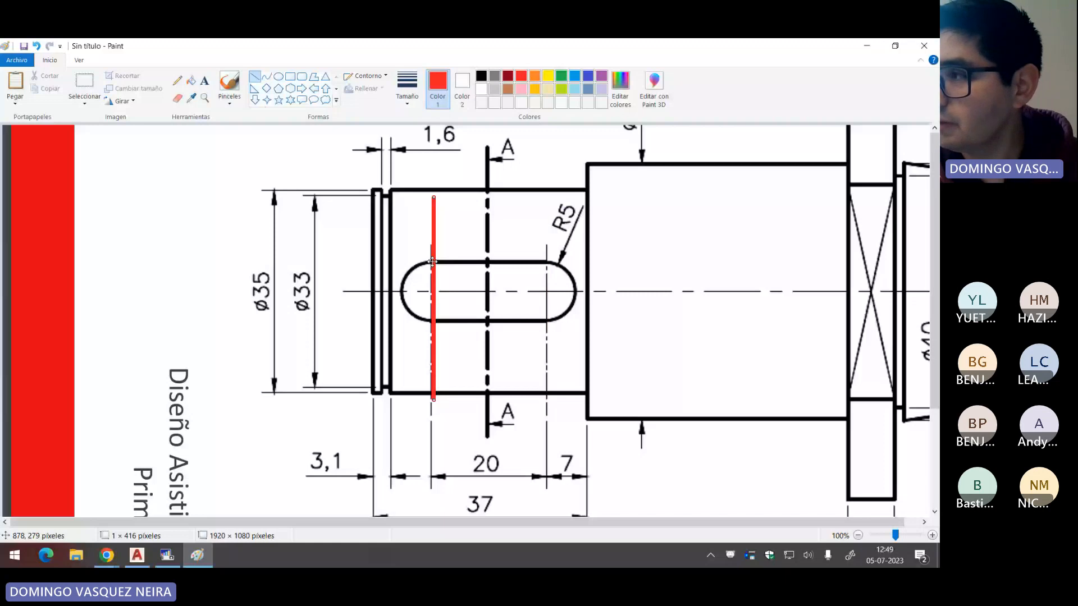
{"action": "key", "text": "Delete"}
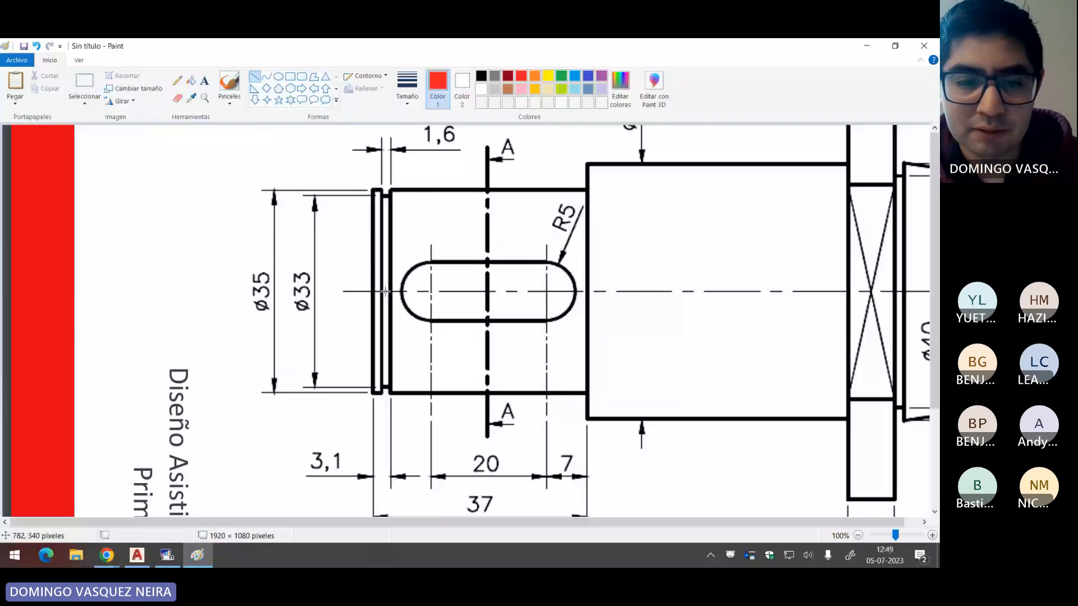
Step: Draw a red horizontal line along the shaft's axis, move it onto the lower edge of the keyed section, and undo it
{"action": "left_click_drag", "start_coordinate": [346, 292], "coordinate": [700, 290]}
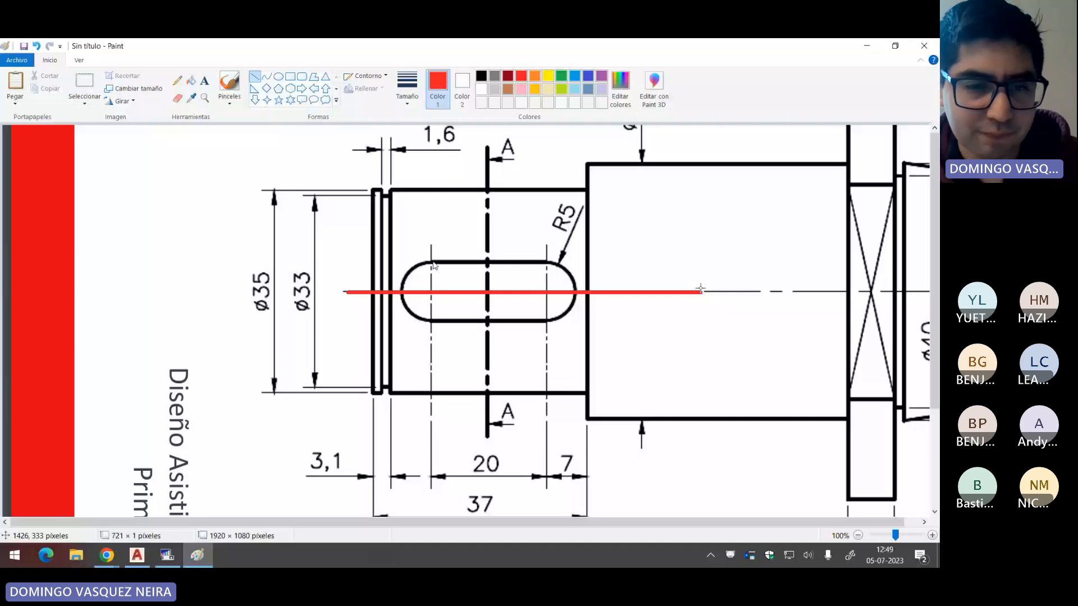
{"action": "left_click_drag", "start_coordinate": [650, 292], "coordinate": [596, 291]}
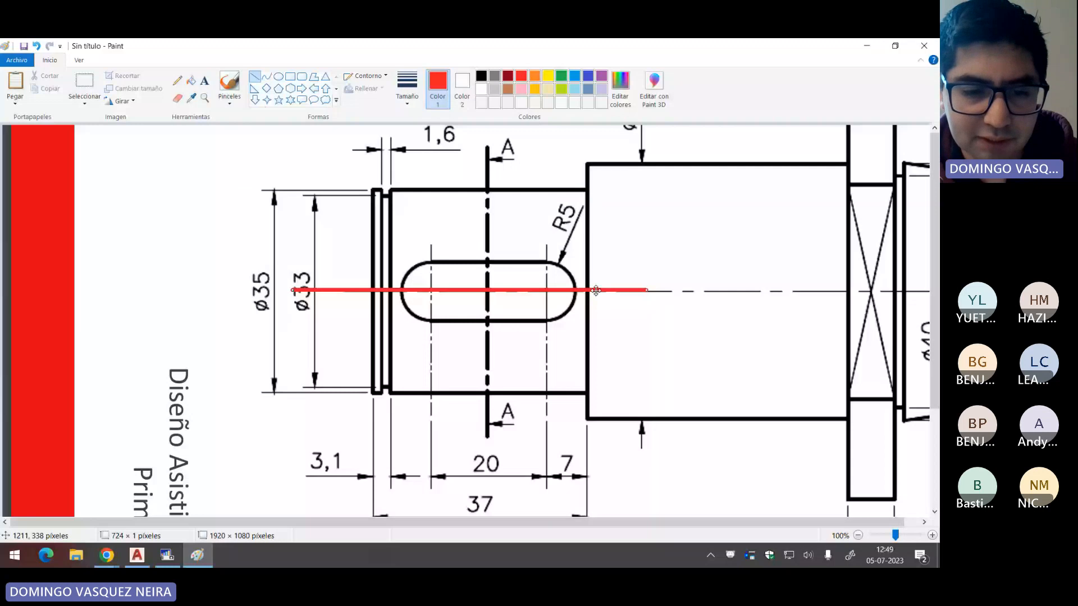
{"action": "left_click_drag", "start_coordinate": [596, 290], "coordinate": [601, 394]}
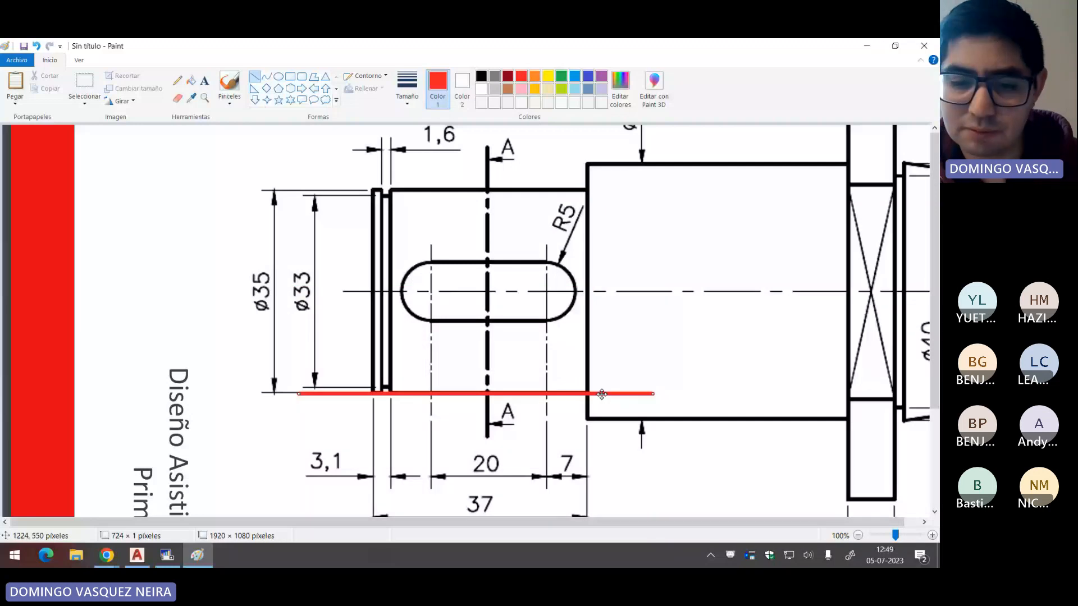
{"action": "key", "text": "ctrl+z"}
{"action": "left_click_drag", "start_coordinate": [602, 395], "coordinate": [606, 391]}
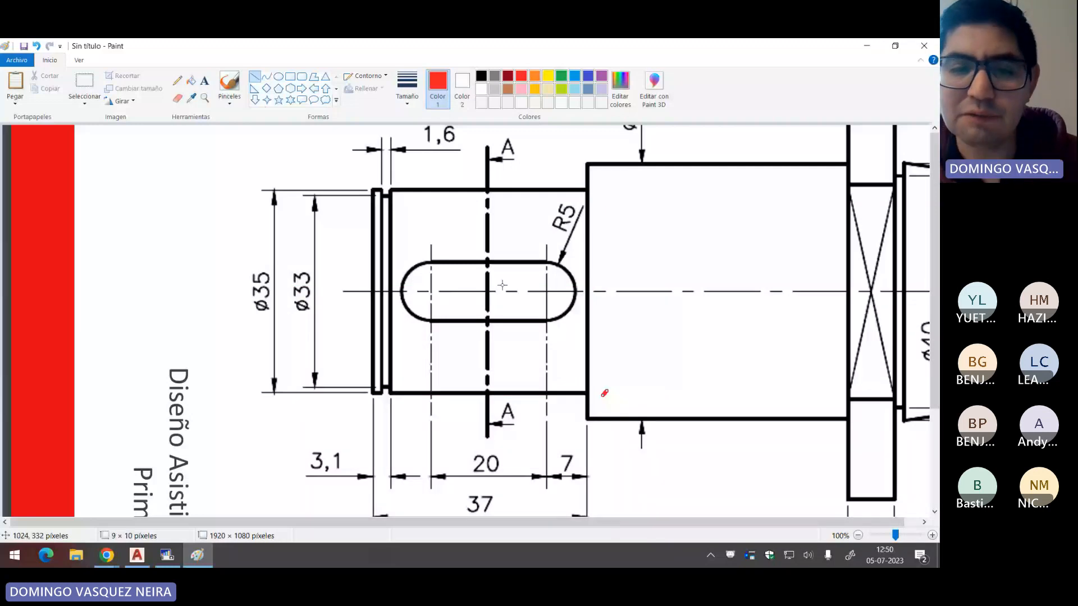
Step: Switch to AutoCAD and offset the rectangle's left vertical edge 37 units inward
{"action": "key", "text": "alt+Tab"}
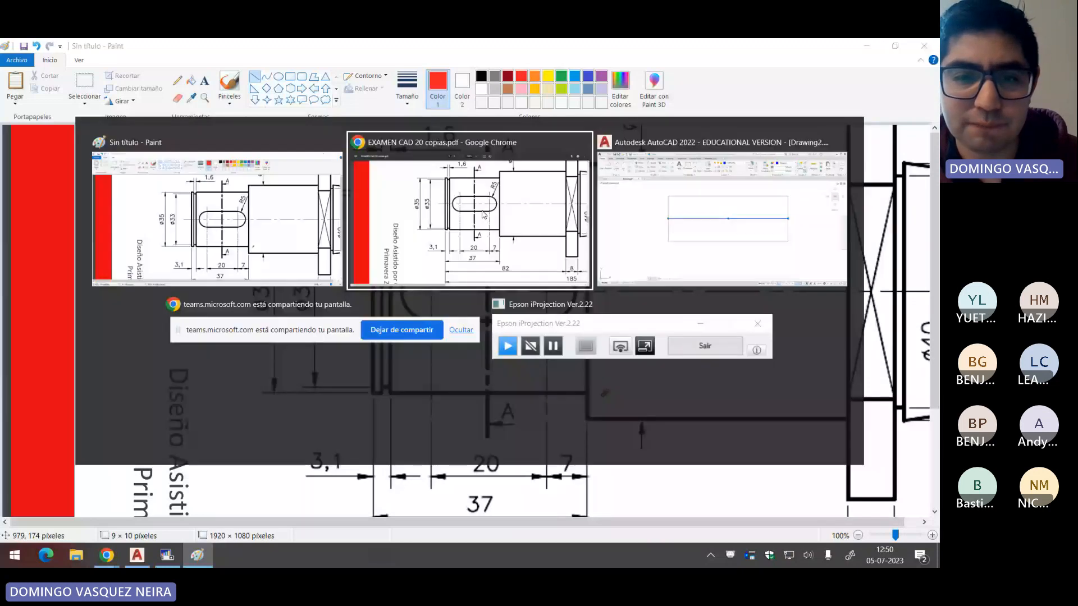
{"action": "key", "text": "alt+Tab"}
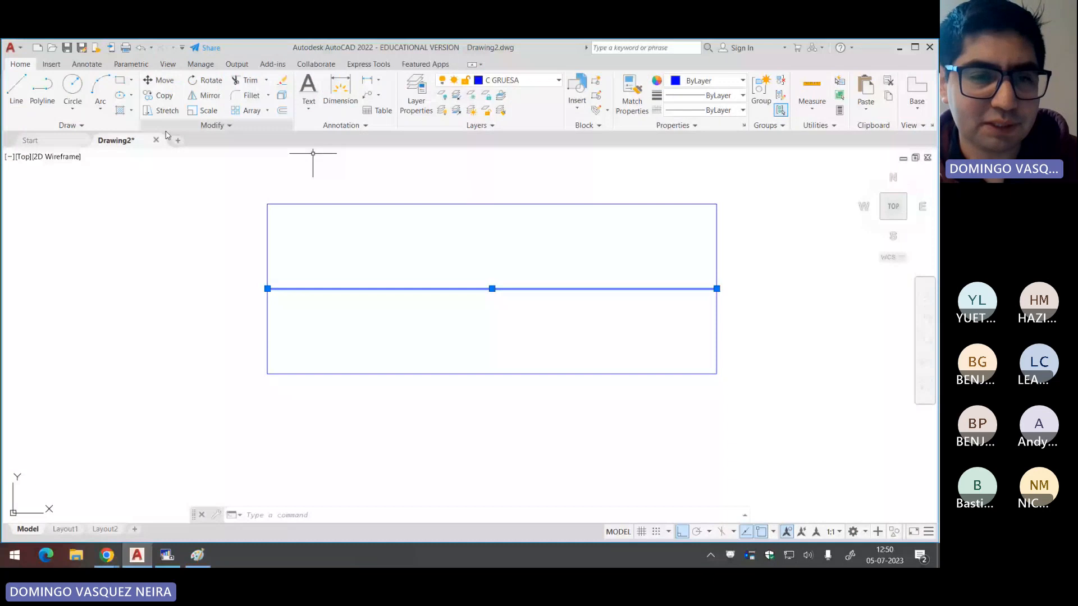
{"action": "type", "text": "o"}
{"action": "key", "text": "Return"}
{"action": "key", "text": "alt+Tab"}
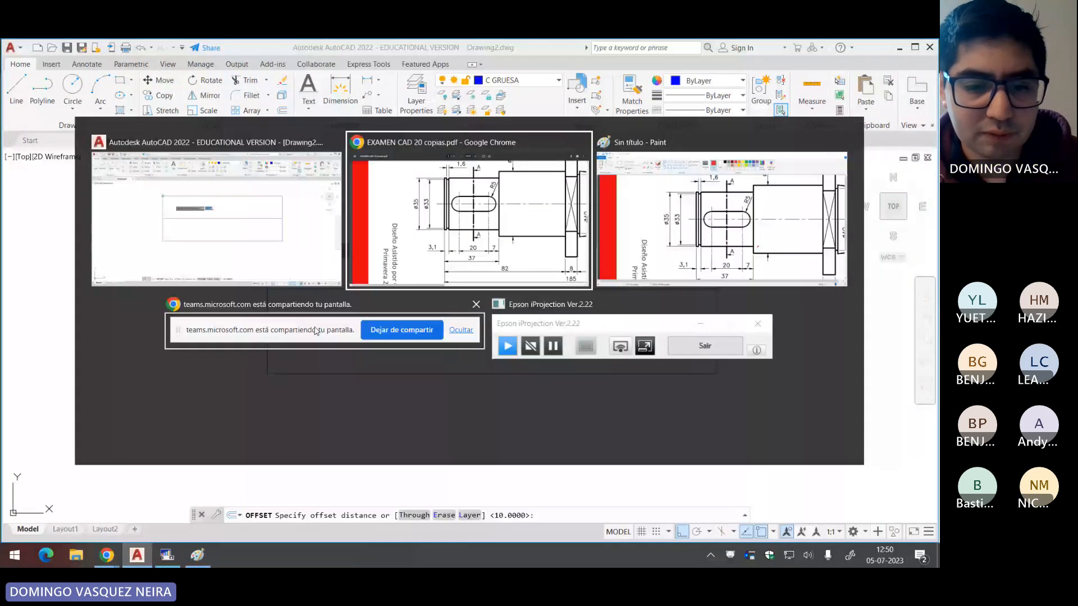
{"action": "key", "text": "Escape"}
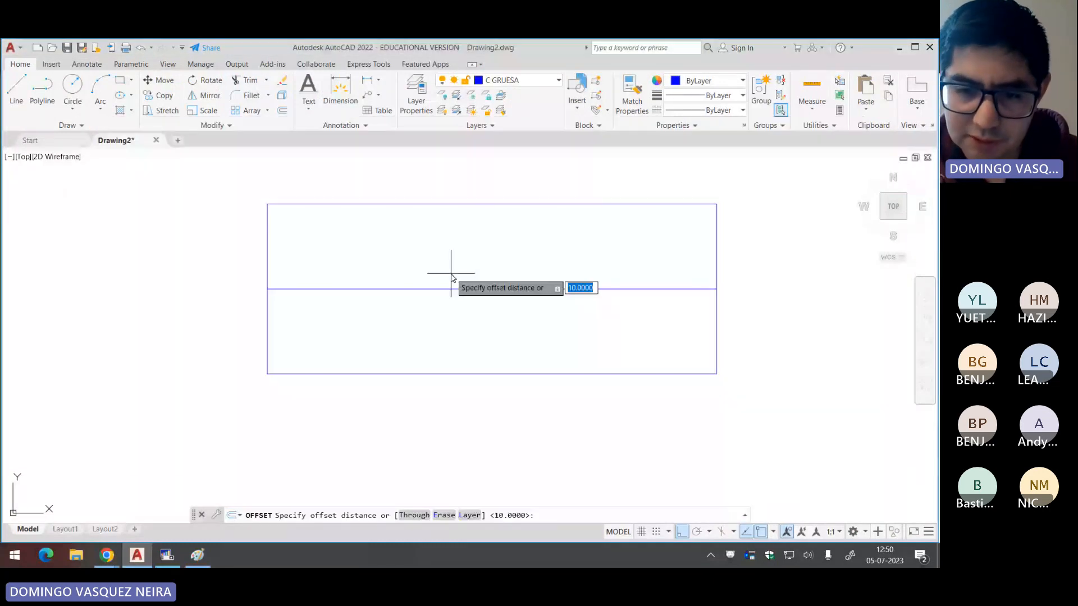
{"action": "type", "text": "37"}
{"action": "key", "text": "Return"}
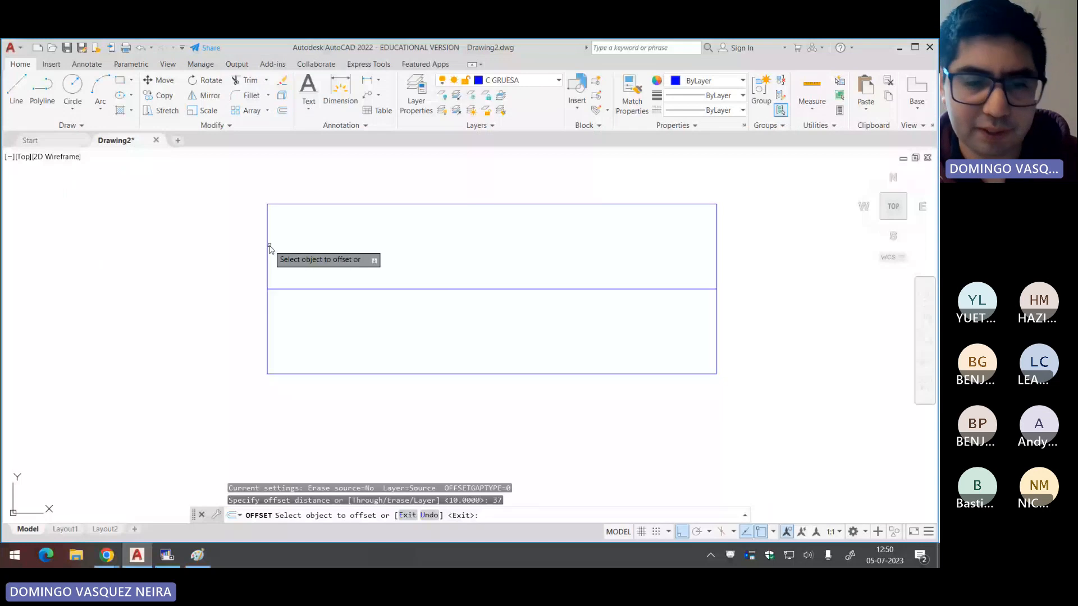
Step: Switch to the exam PDF for the end diameter and compute 35/2 in Calculator
{"action": "key", "text": "alt+Tab"}
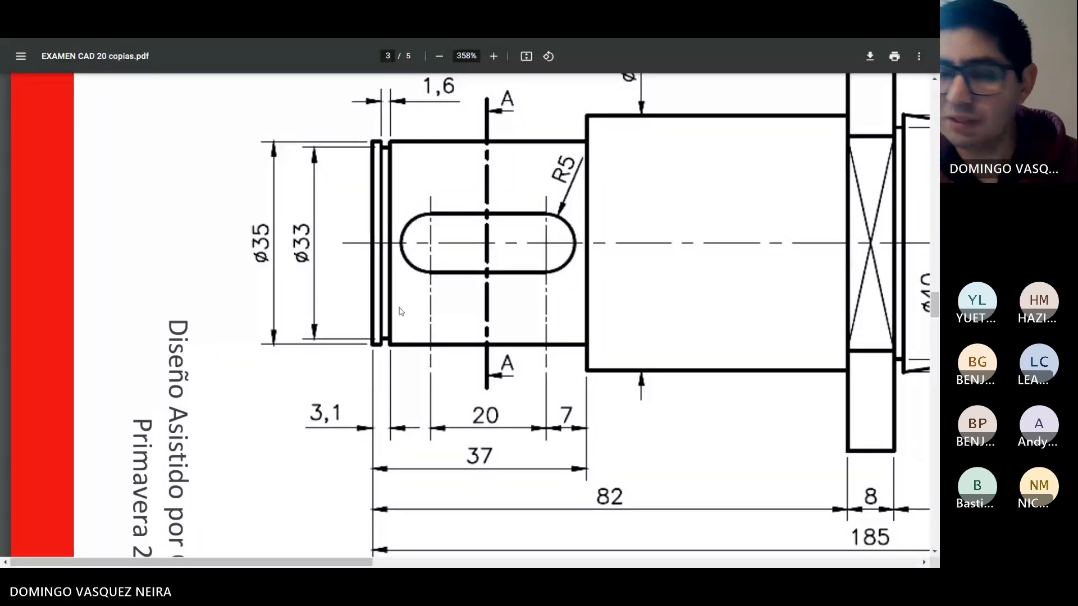
{"action": "key", "text": "super"}
{"action": "type", "text": "calc"}
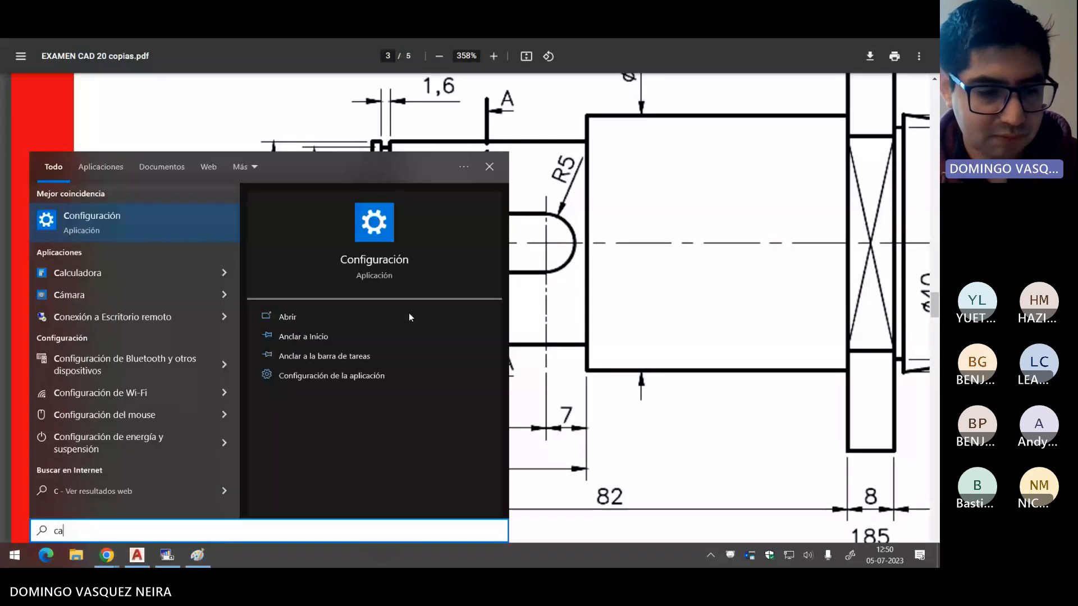
{"action": "key", "text": "Return"}
{"action": "type", "text": "35/2"}
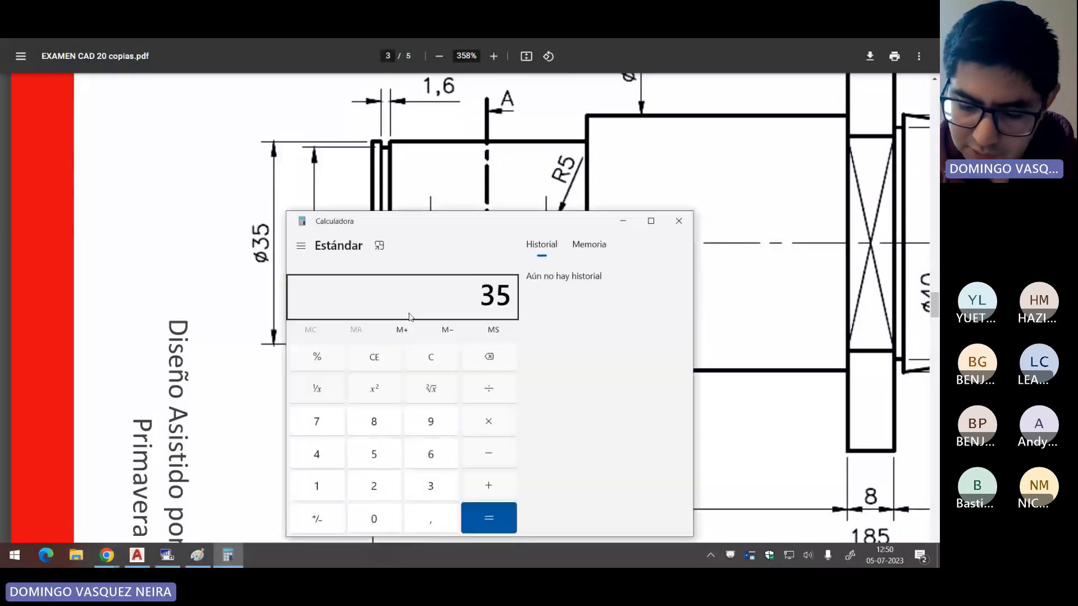
{"action": "key", "text": "Return"}
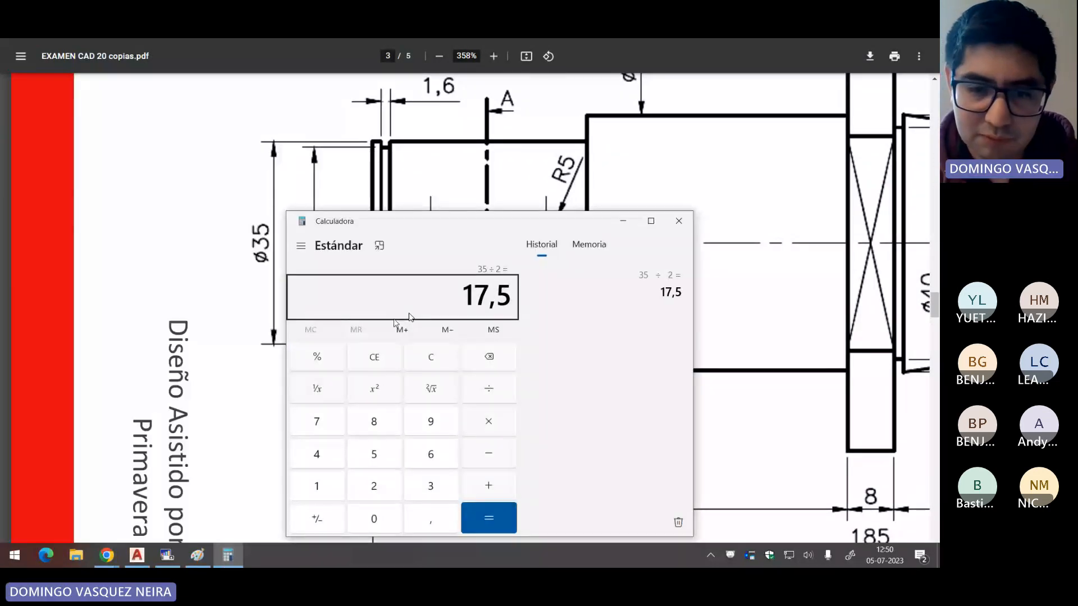
{"action": "left_click", "coordinate": [678, 221]}
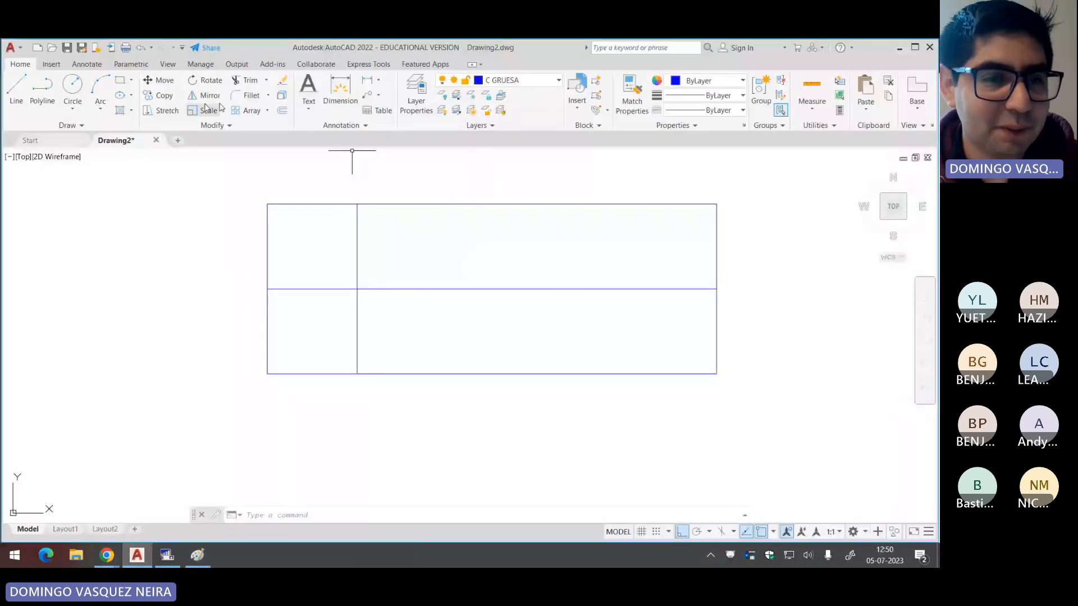
Step: Switch back to AutoCAD and offset the horizontal axis line 17.5 units to both sides
{"action": "left_click", "coordinate": [281, 110]}
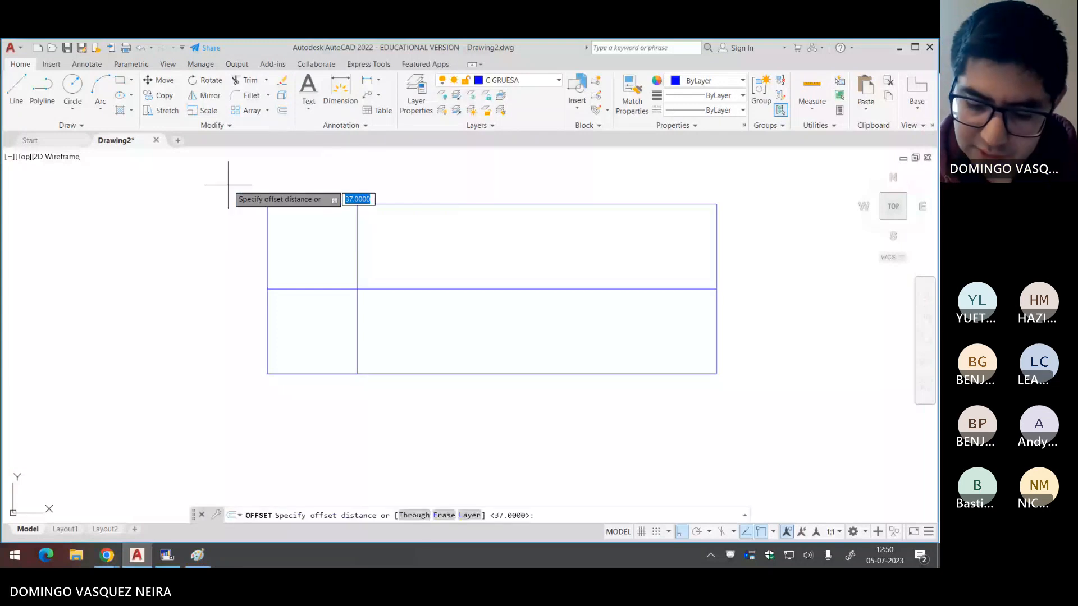
{"action": "type", "text": "1"}
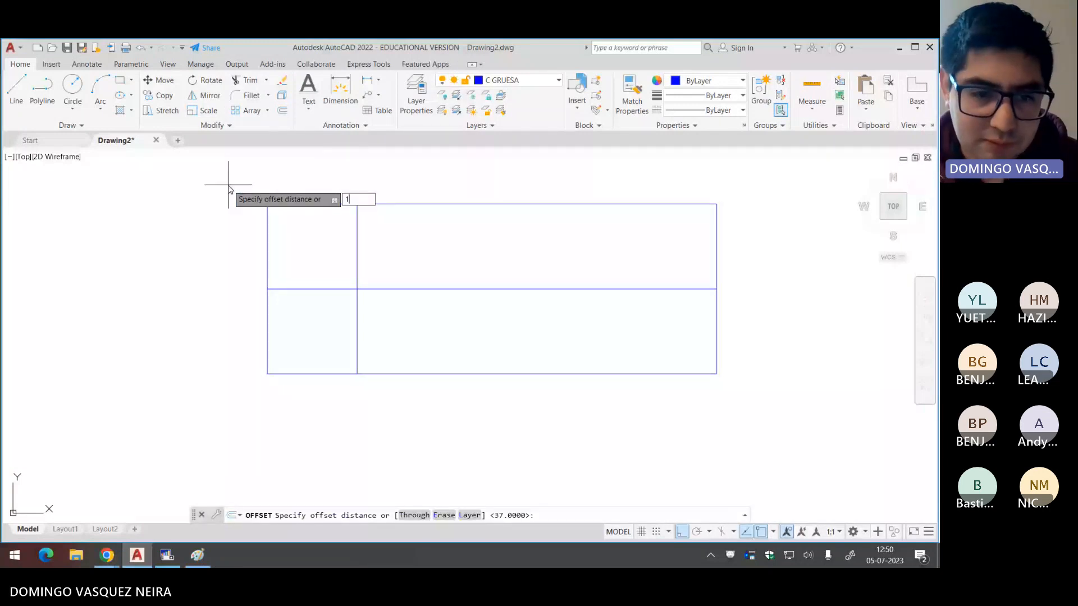
{"action": "type", "text": "7.5"}
{"action": "key", "text": "Return"}
{"action": "scroll", "coordinate": [229, 189], "scroll_direction": "up", "scroll_amount": 2}
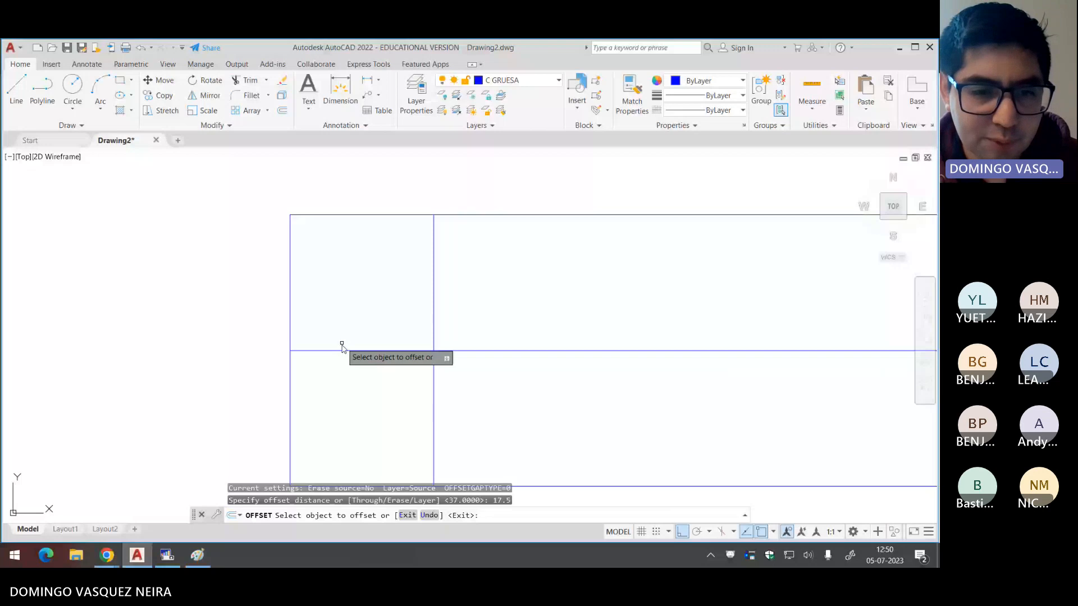
{"action": "left_click", "coordinate": [342, 350]}
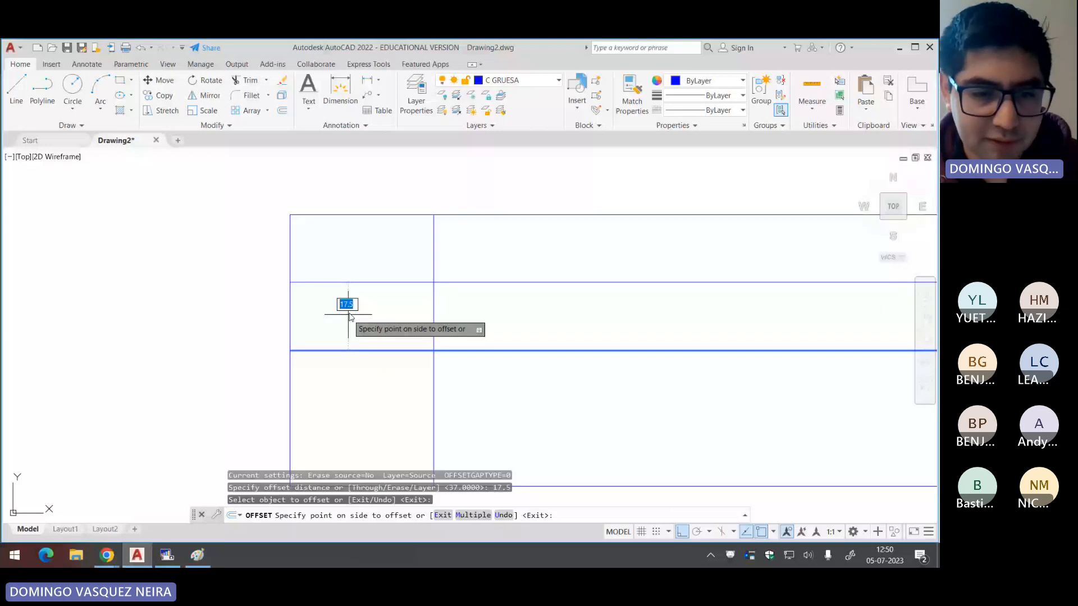
{"action": "left_click", "coordinate": [348, 314]}
{"action": "left_click", "coordinate": [358, 351]}
{"action": "left_click", "coordinate": [368, 373]}
{"action": "key", "text": "Return"}
{"action": "middle_click_drag", "start_coordinate": [370, 371], "coordinate": [379, 323]}
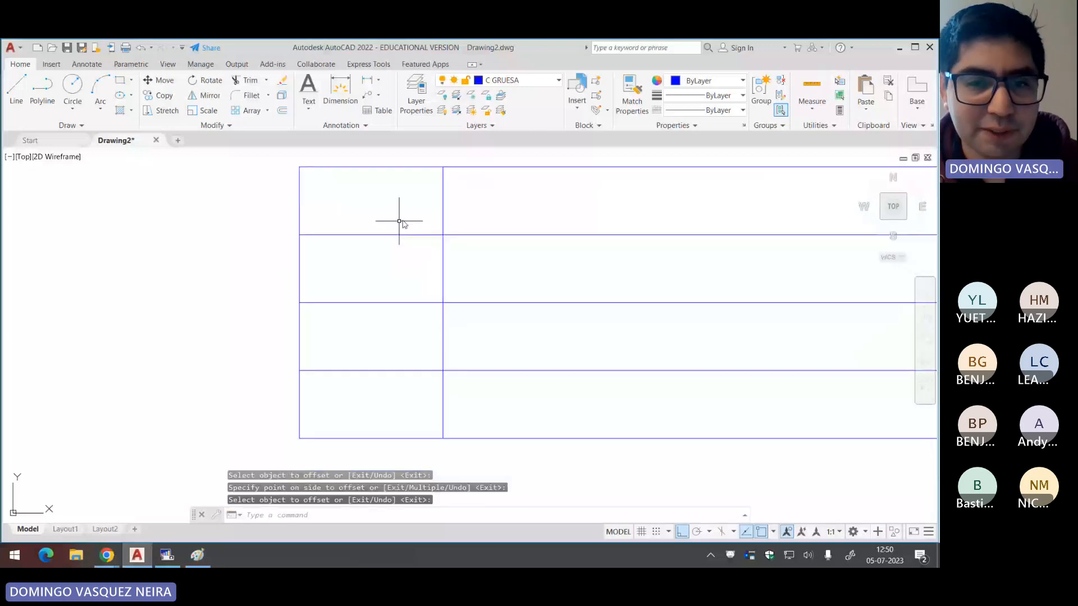
Step: Trim the outline's two left corners outside the 17.5 offsets, and the offset lines beyond the 37-unit shoulder, leaving the stepped shaft end
{"action": "left_click", "coordinate": [245, 84]}
{"action": "mouse_move", "coordinate": [329, 150]}
{"action": "left_mouse_down"}
{"action": "mouse_move", "coordinate": [280, 182]}
{"action": "mouse_move", "coordinate": [340, 168]}
{"action": "left_mouse_up"}
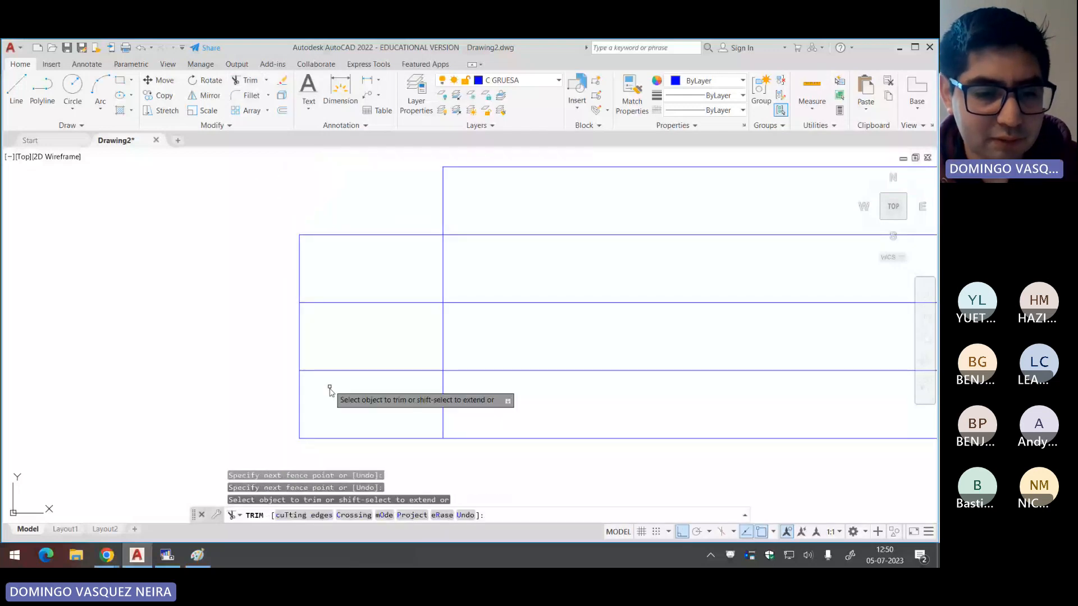
{"action": "mouse_move", "coordinate": [324, 416]}
{"action": "left_mouse_down"}
{"action": "mouse_move", "coordinate": [298, 392]}
{"action": "mouse_move", "coordinate": [313, 428]}
{"action": "left_mouse_up"}
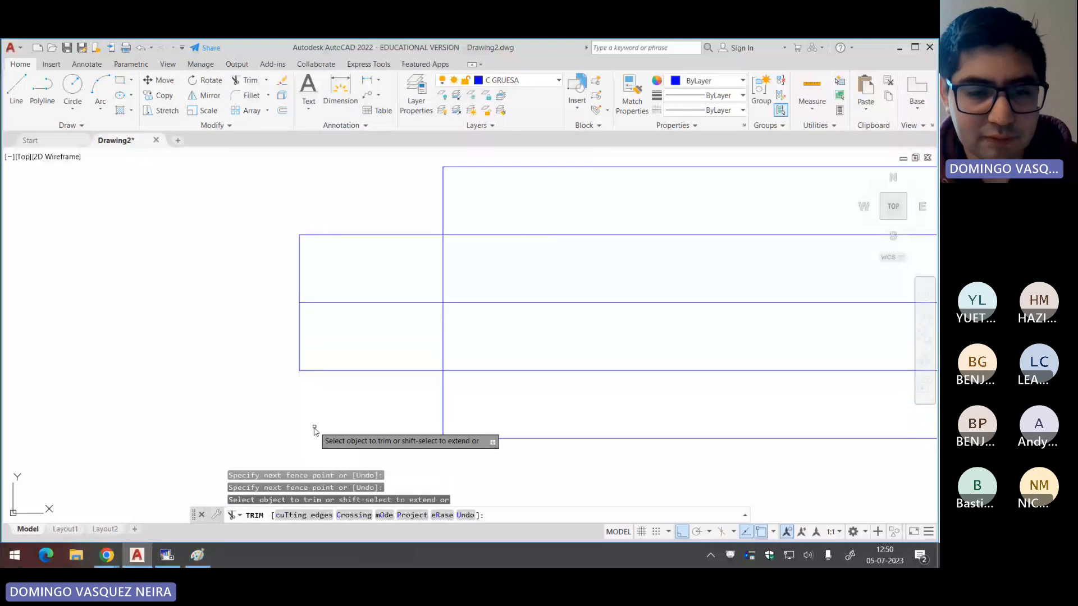
{"action": "left_click", "coordinate": [464, 370]}
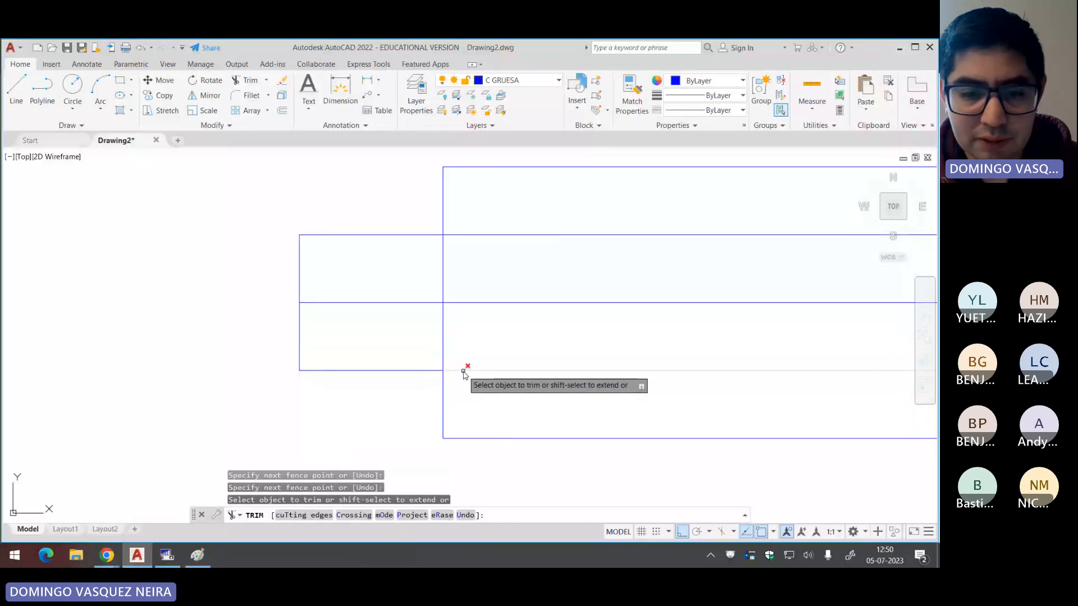
{"action": "left_click", "coordinate": [465, 236]}
{"action": "key", "text": "Escape"}
{"action": "key", "text": "Escape"}
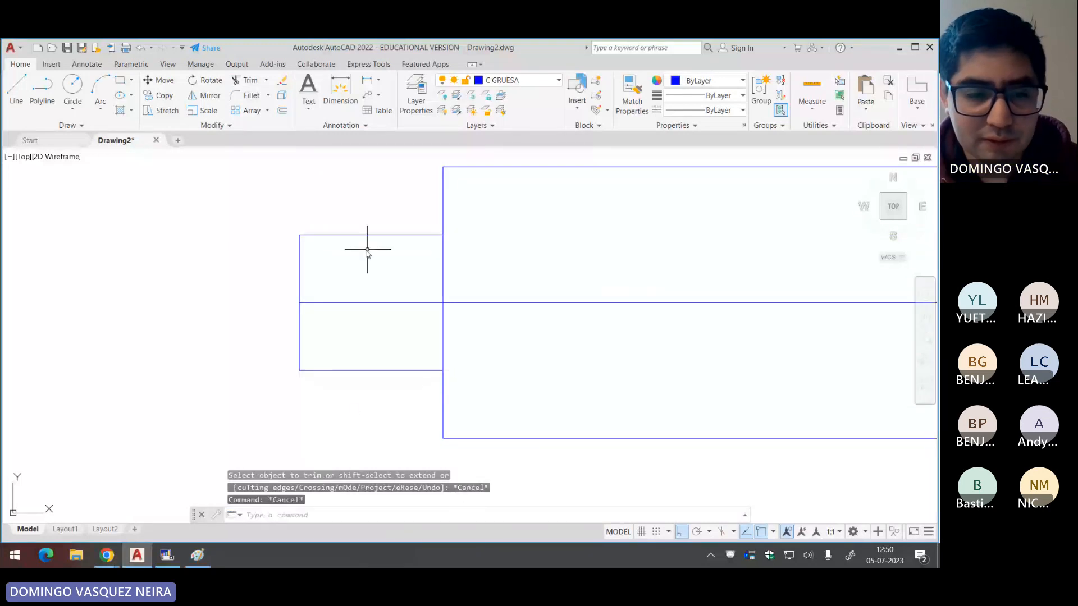
Step: Copy the vertical shoulder line 7 and 27 units toward the shaft's left end, following the keyway dimensions in the exam PDF
{"action": "mouse_move", "coordinate": [307, 247]}
{"action": "left_mouse_down"}
{"action": "mouse_move", "coordinate": [404, 264]}
{"action": "mouse_move", "coordinate": [397, 282]}
{"action": "left_mouse_up"}
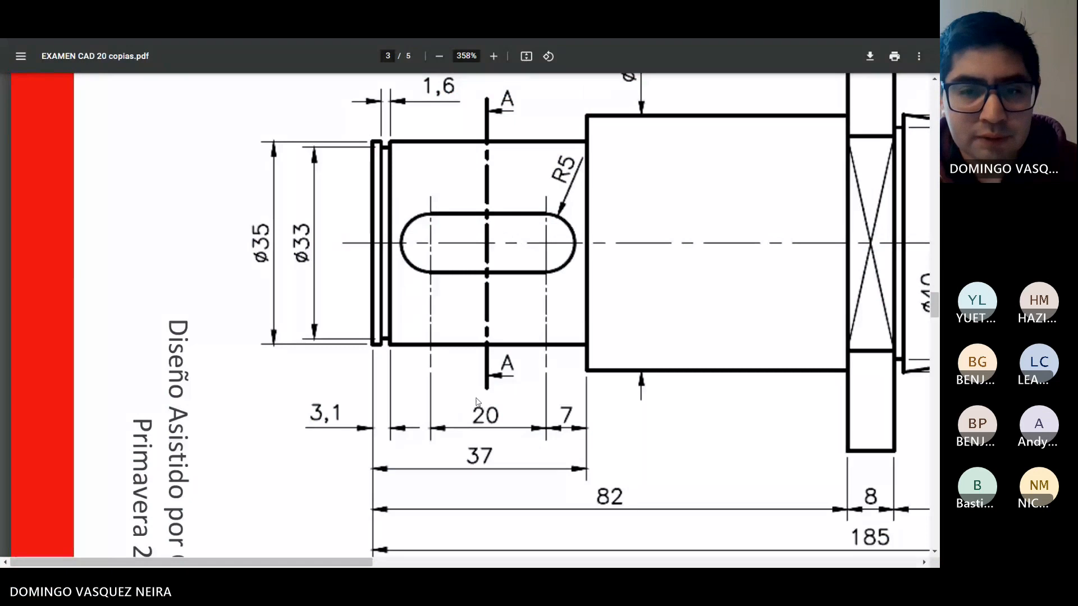
{"action": "key", "text": "alt+Tab"}
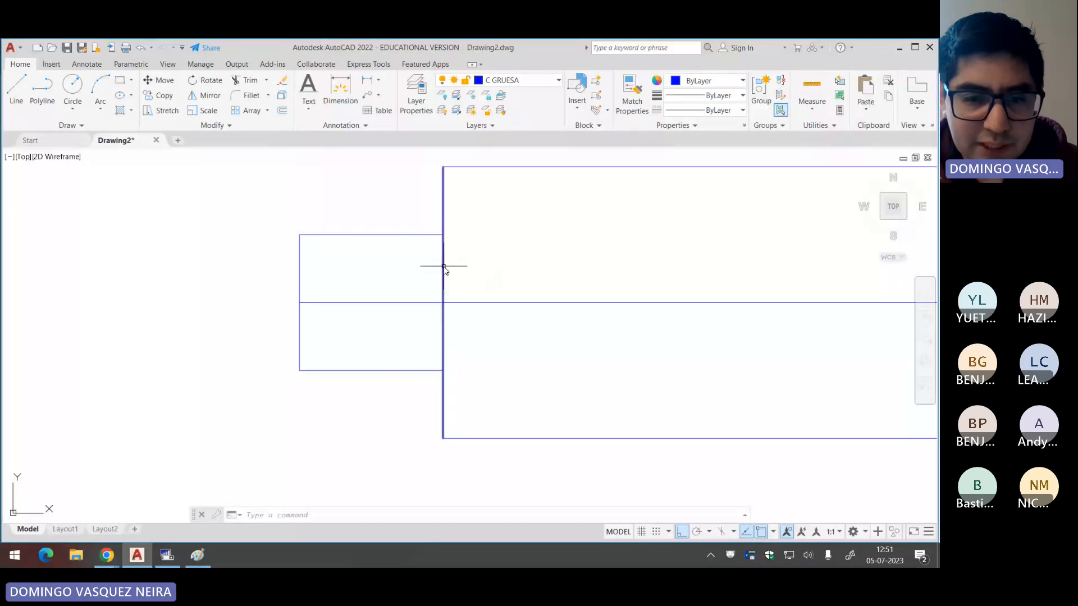
{"action": "left_click", "coordinate": [443, 269]}
{"action": "type", "text": "co"}
{"action": "key", "text": "Return"}
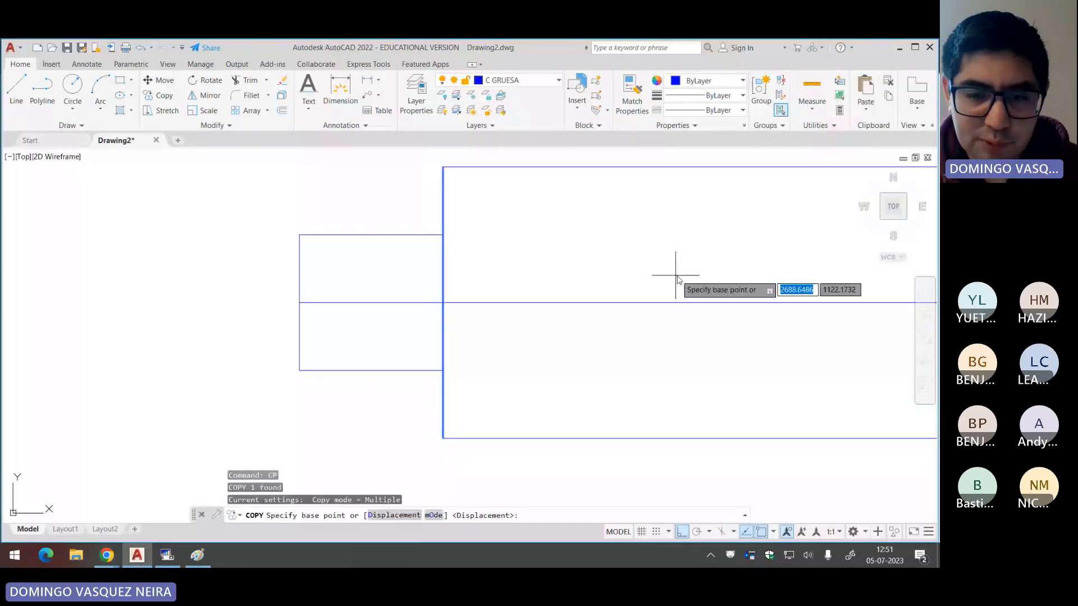
{"action": "key", "text": "alt+Tab"}
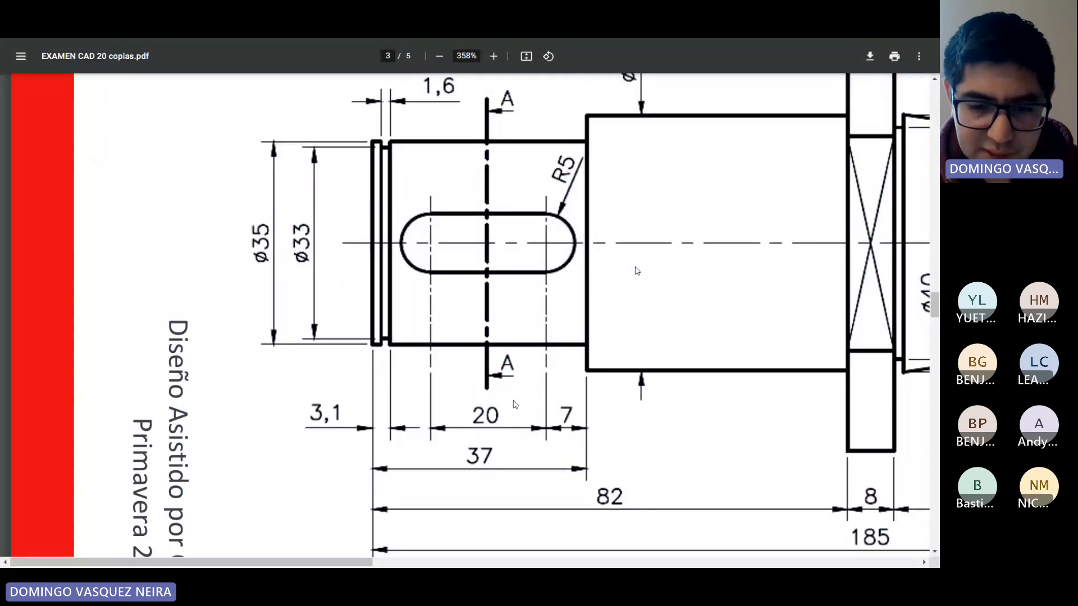
{"action": "key", "text": "alt+Tab"}
{"action": "left_click", "coordinate": [645, 306]}
{"action": "type", "text": "7"}
{"action": "key", "text": "Return"}
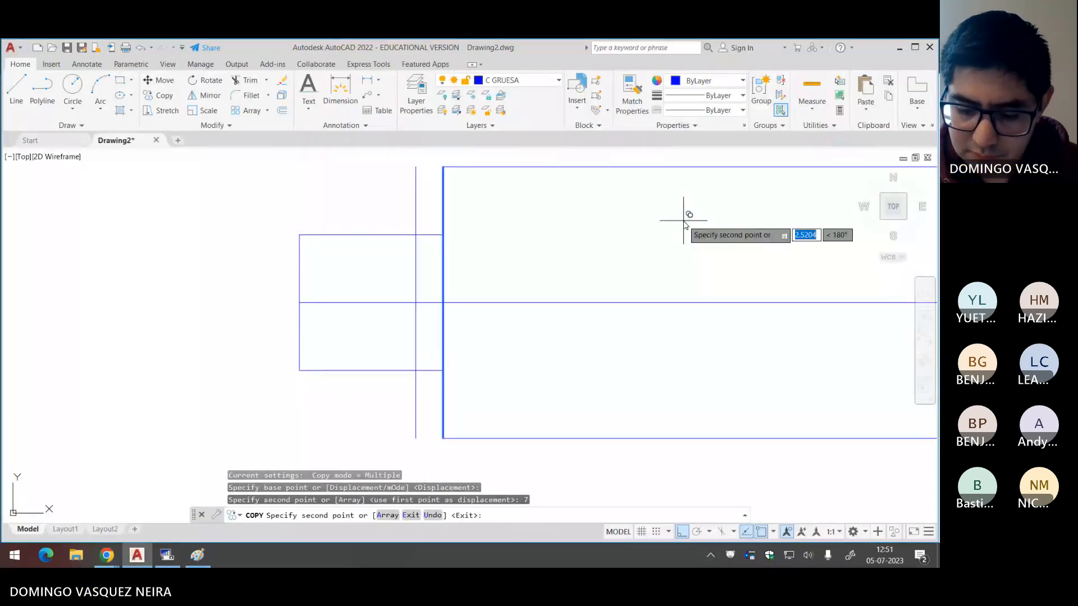
{"action": "type", "text": "27"}
{"action": "key", "text": "Return"}
{"action": "key", "text": "Return"}
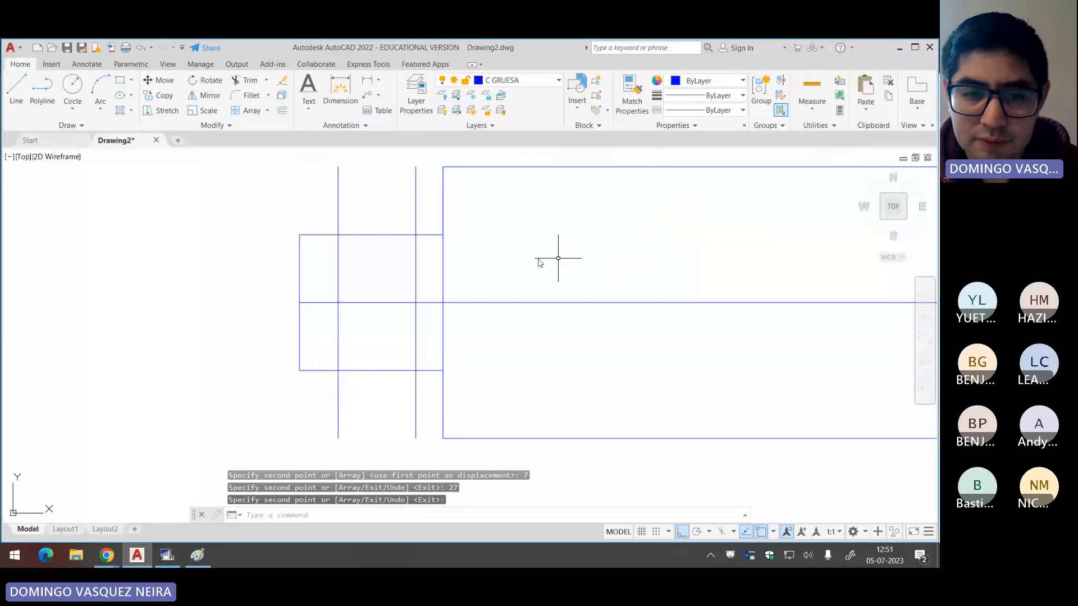
Step: Switch to Paint and draw a red circle of about 102 by 111 pixels over the keyway's right R5 arc, with a vertical radius mark inside
{"action": "key", "text": "alt+Tab"}
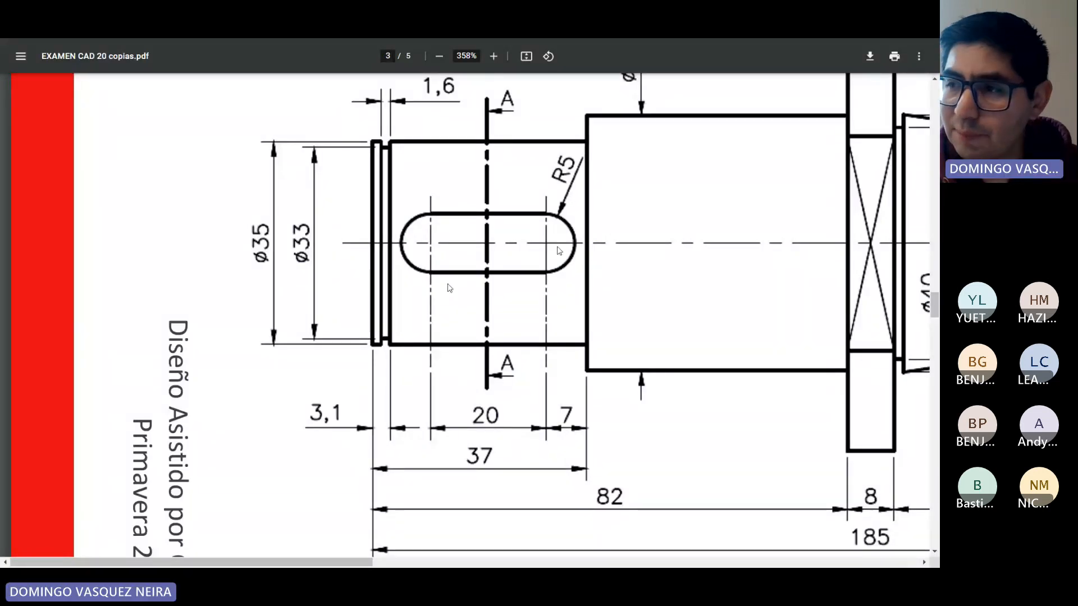
{"action": "key", "text": "alt+Tab"}
{"action": "key", "text": "Tab"}
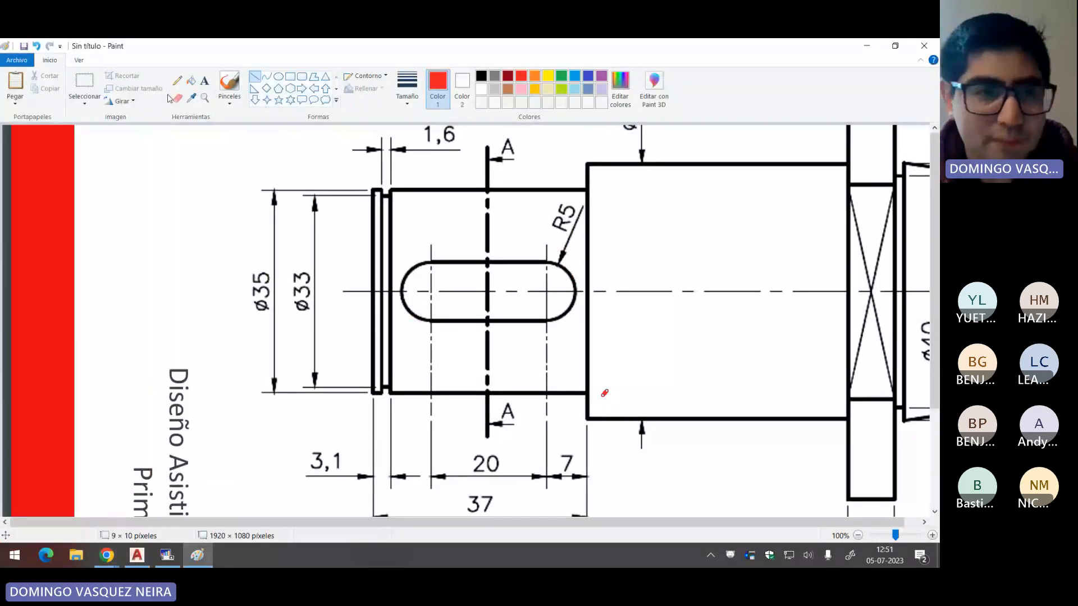
{"action": "left_click", "coordinate": [277, 76]}
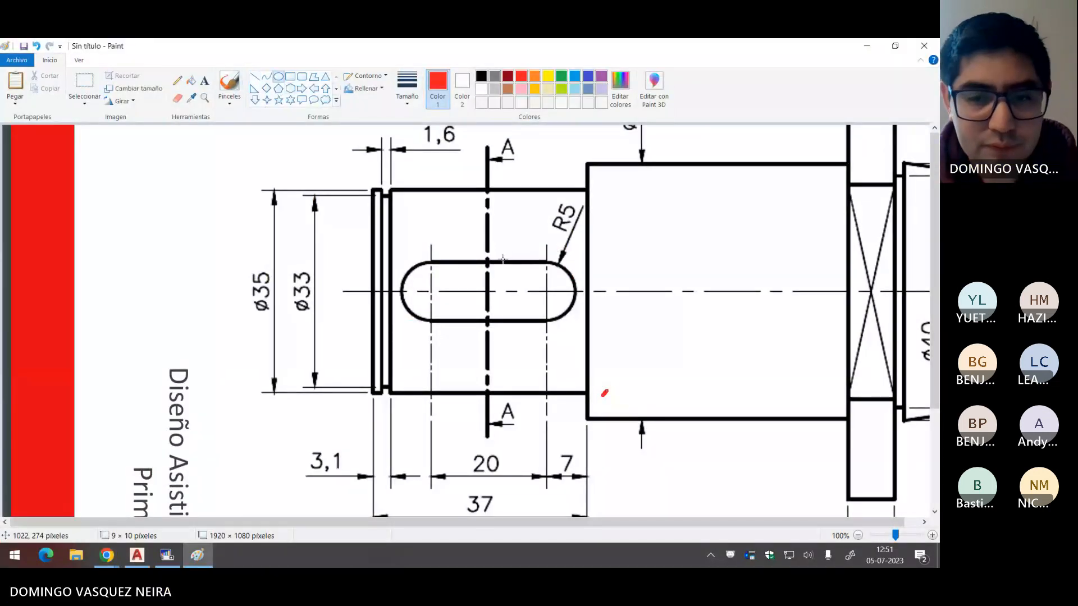
{"action": "left_click_drag", "start_coordinate": [529, 264], "coordinate": [551, 294]}
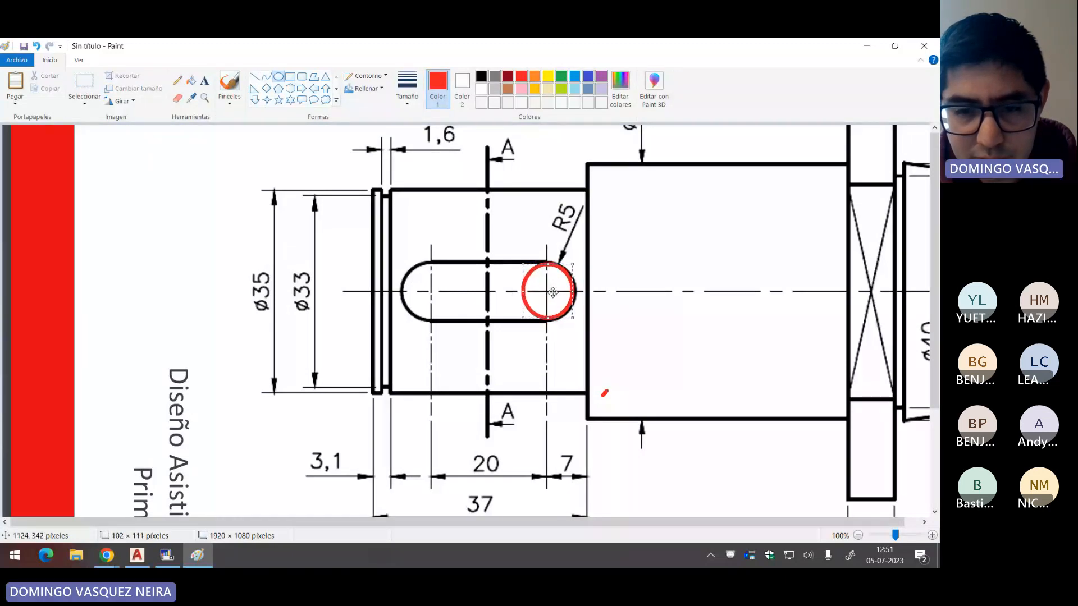
{"action": "left_click", "coordinate": [623, 302]}
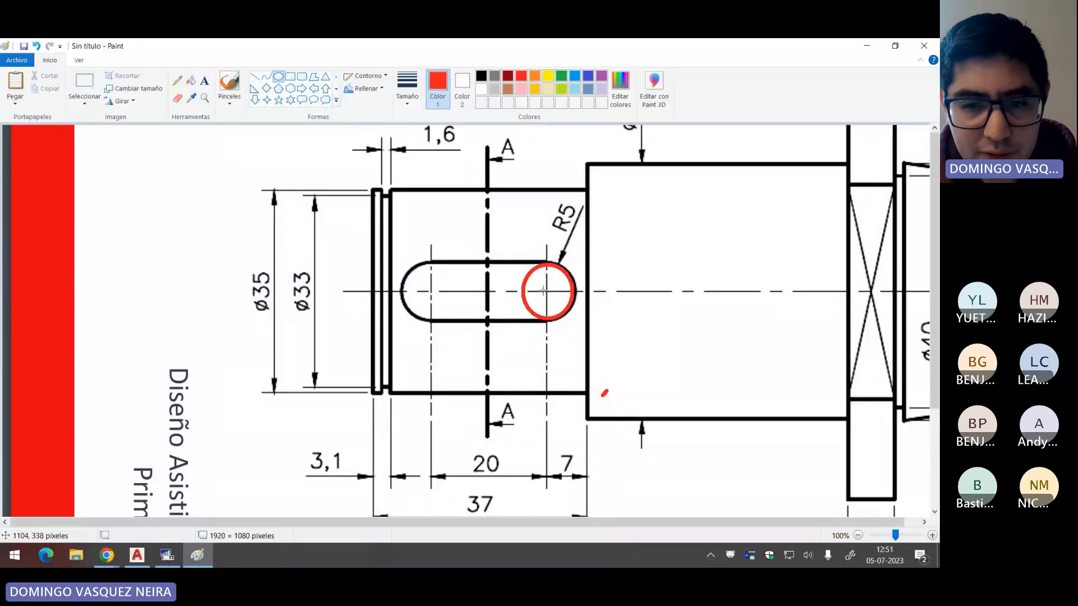
{"action": "left_click_drag", "start_coordinate": [544, 291], "coordinate": [545, 259]}
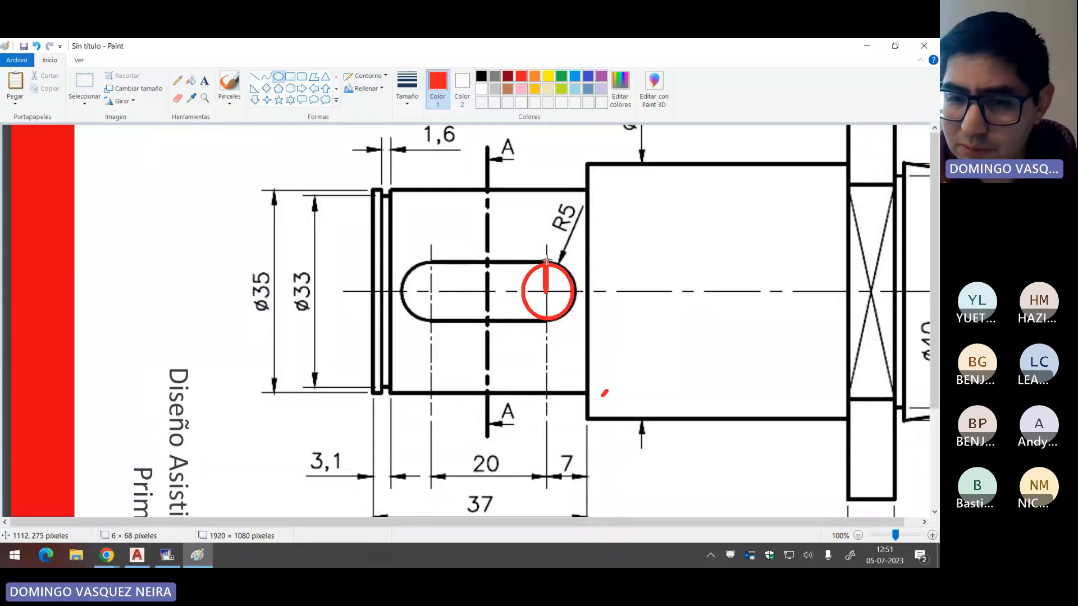
Step: Draw a red mark about 12 by 110 pixels across the keyway circle's vertical diameter, and switch back to AutoCAD
{"action": "left_click_drag", "start_coordinate": [547, 260], "coordinate": [551, 319]}
{"action": "key", "text": "ctrl+z"}
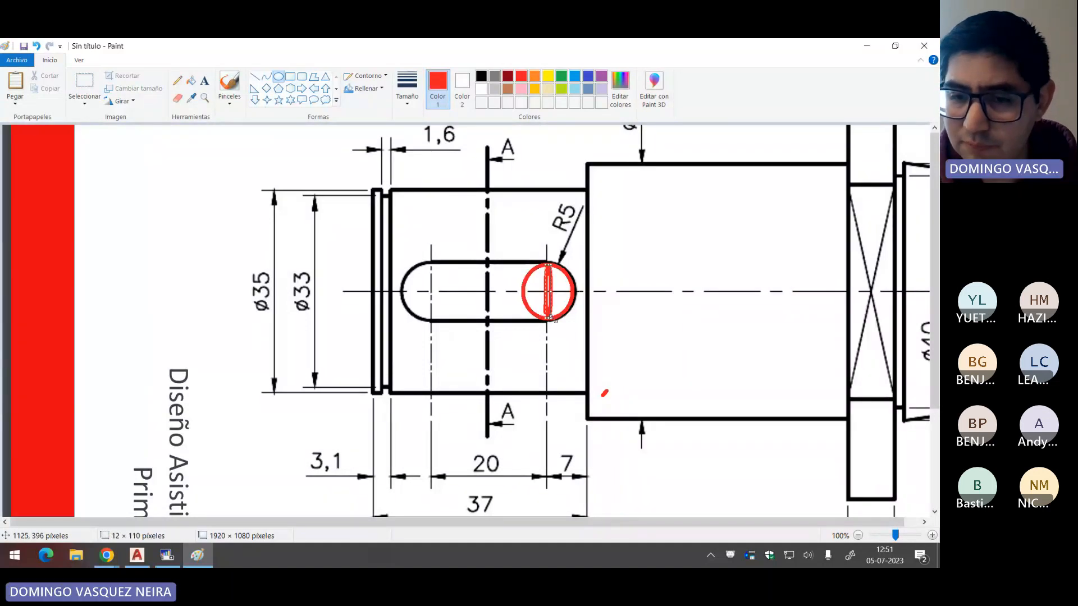
{"action": "key", "text": "alt+Tab"}
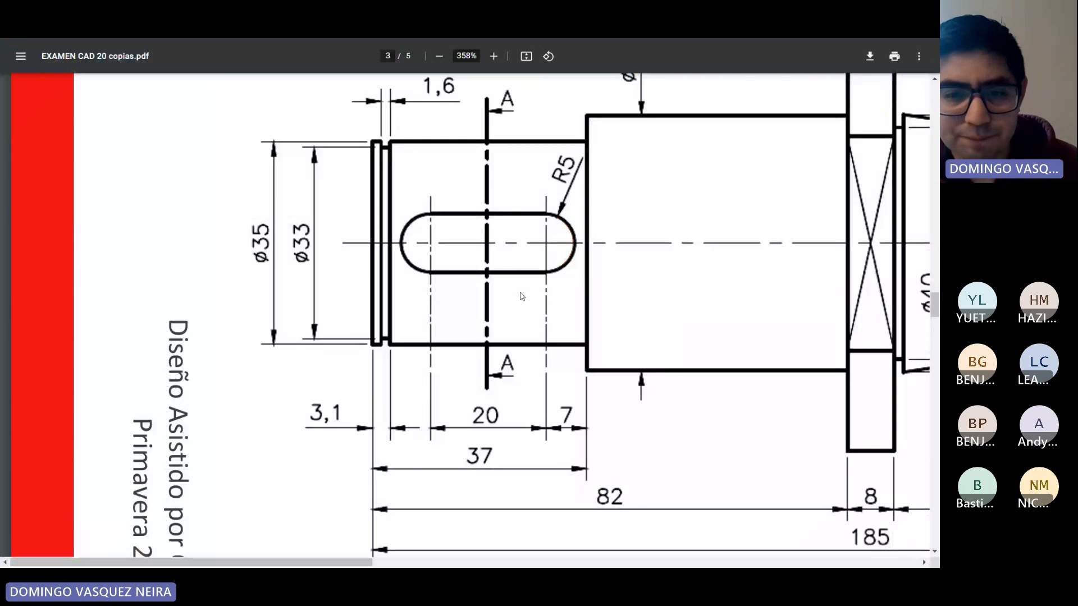
{"action": "key", "text": "alt+Tab"}
{"action": "key", "text": "alt+Tab"}
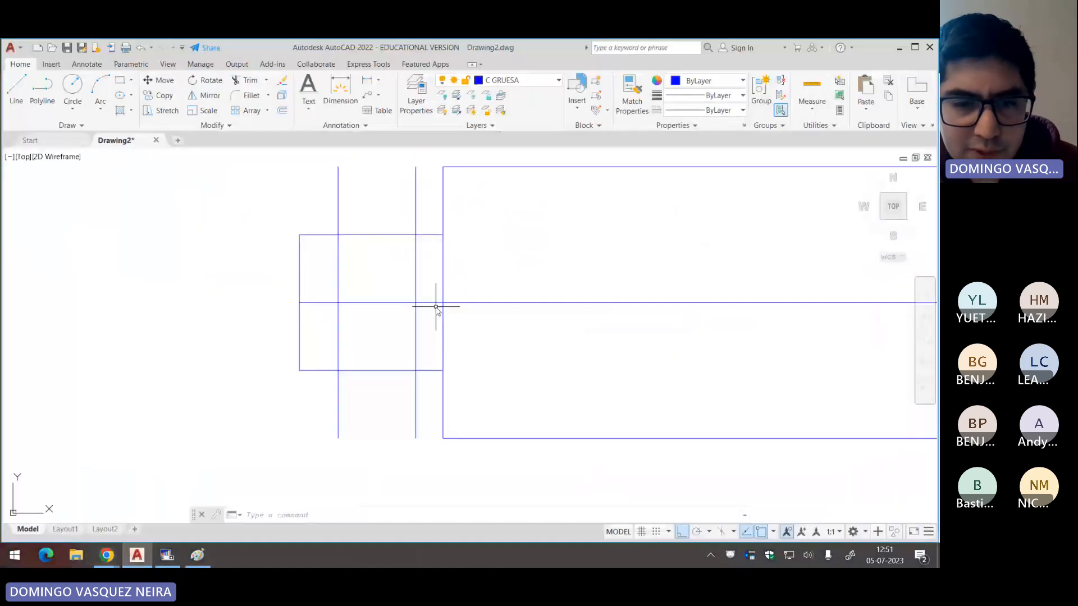
Step: Draw two circles of radius 5 centred where the horizontal axis crosses the two copied vertical lines
{"action": "type", "text": "c"}
{"action": "key", "text": "Return"}
{"action": "left_click", "coordinate": [416, 303]}
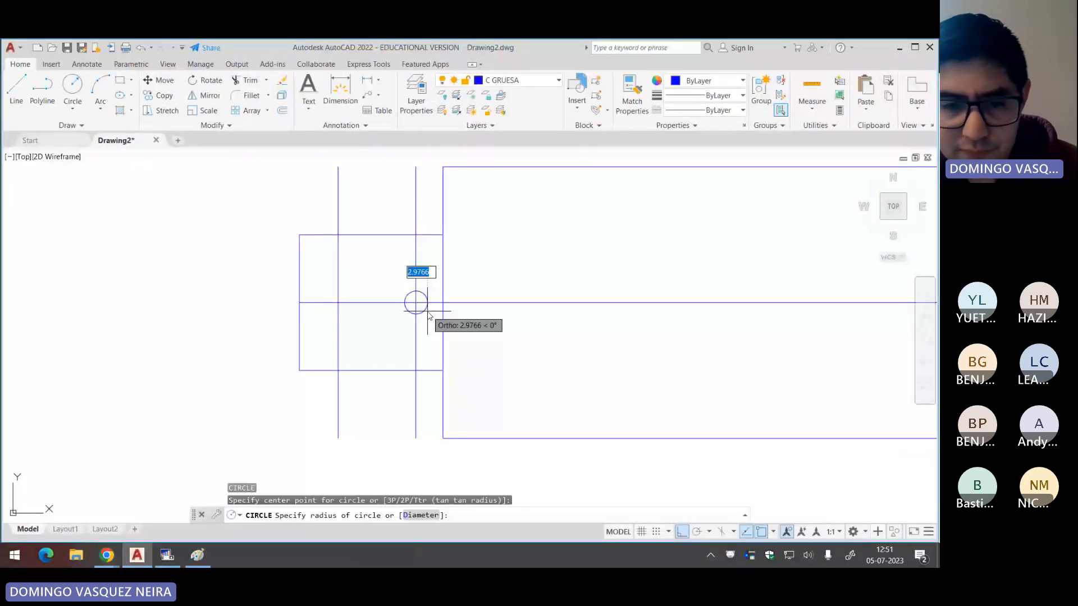
{"action": "type", "text": "5"}
{"action": "key", "text": "Return"}
{"action": "key", "text": "Return"}
{"action": "left_click", "coordinate": [339, 303]}
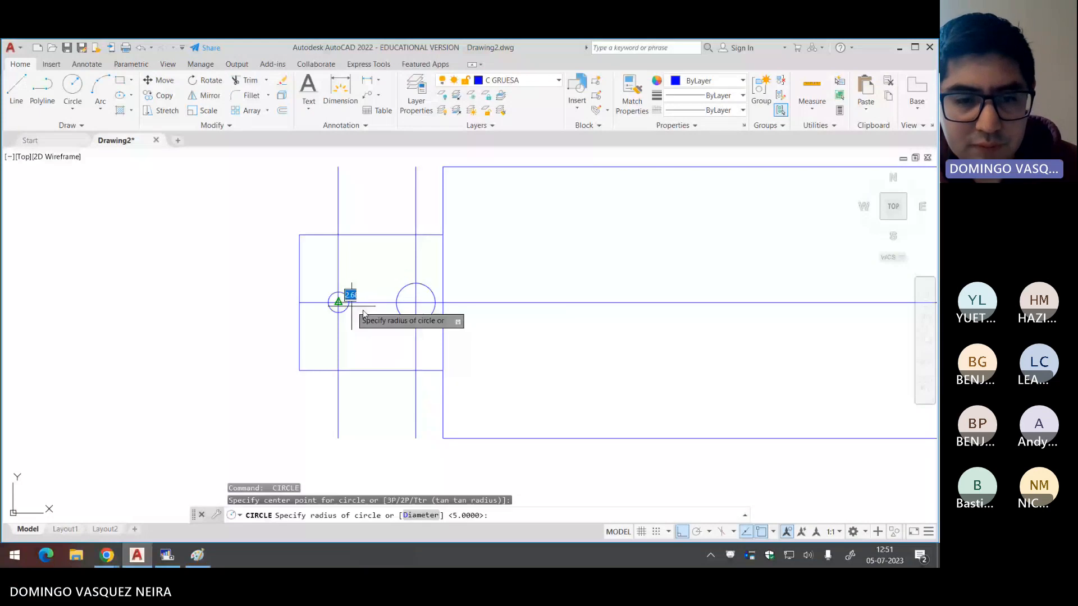
{"action": "type", "text": "5"}
{"action": "key", "text": "Return"}
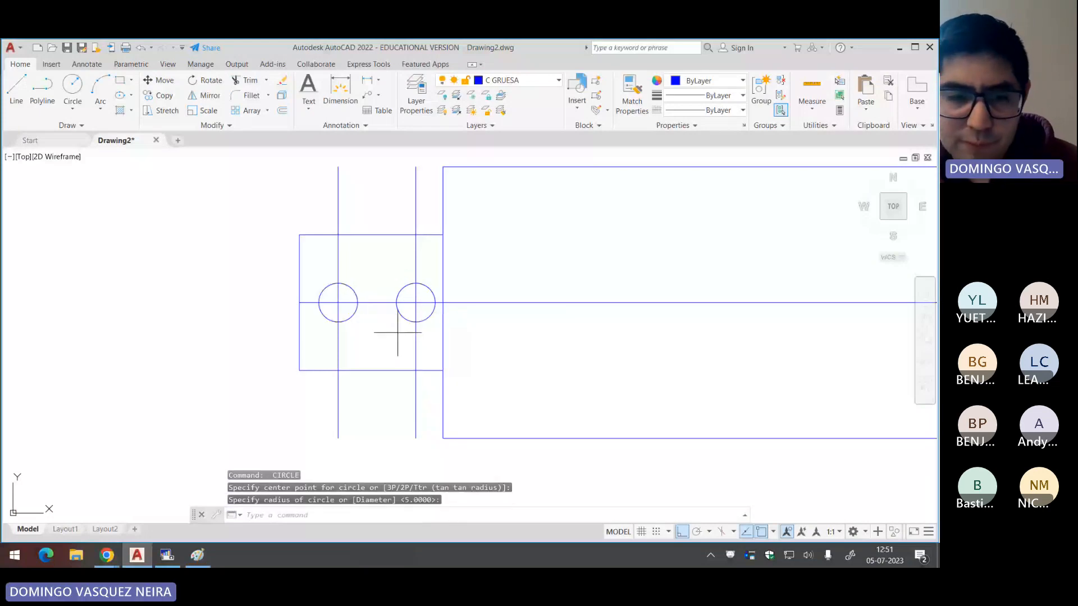
Step: Connect the two circles with horizontal lines between their upper quadrants and between their lower quadrants
{"action": "type", "text": "l"}
{"action": "key", "text": "Return"}
{"action": "left_click", "coordinate": [338, 283]}
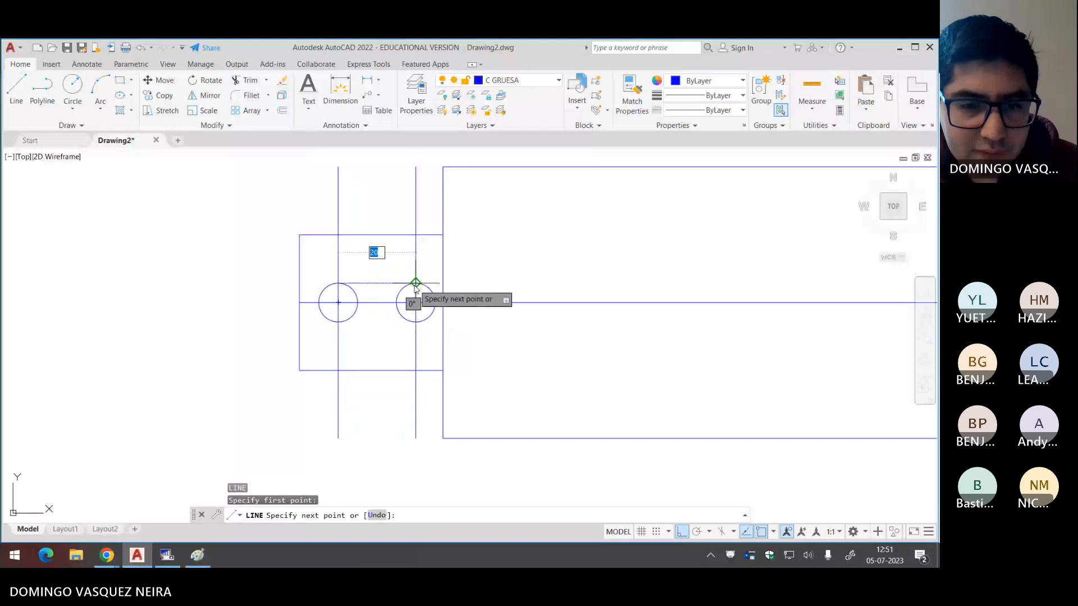
{"action": "left_click", "coordinate": [415, 283]}
{"action": "key", "text": "Return"}
{"action": "key", "text": "Return"}
{"action": "left_click", "coordinate": [416, 323]}
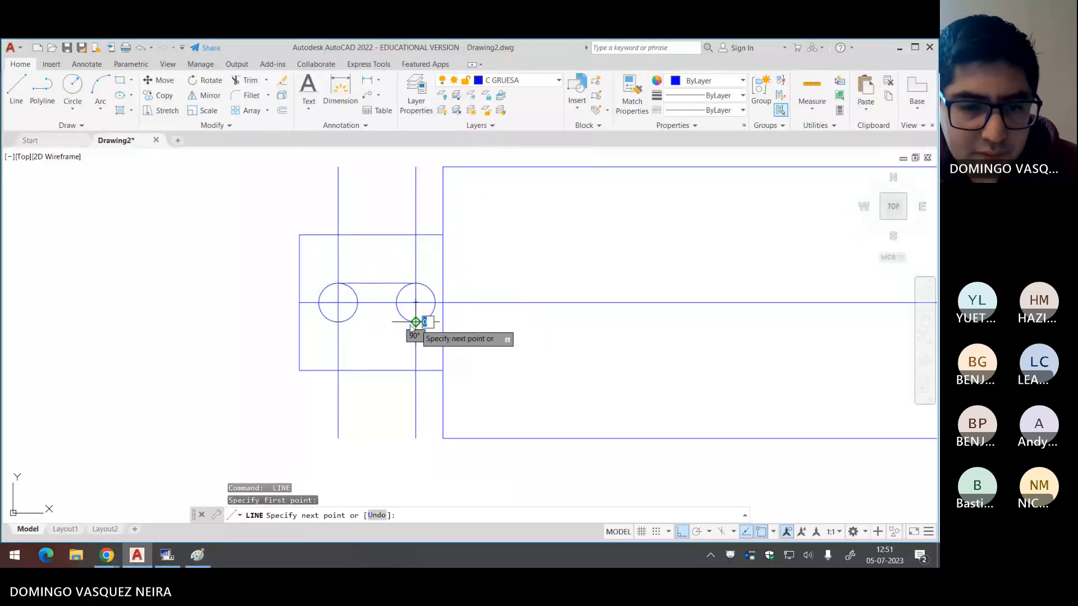
{"action": "left_click", "coordinate": [338, 322]}
{"action": "key", "text": "Return"}
{"action": "key", "text": "alt+Tab"}
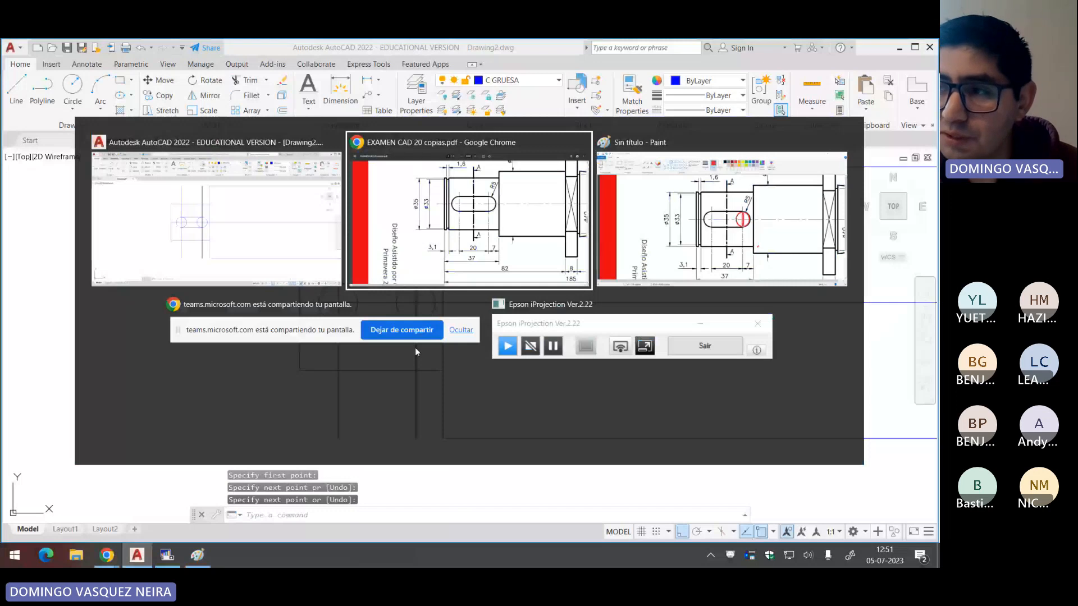
{"action": "key", "text": "Escape"}
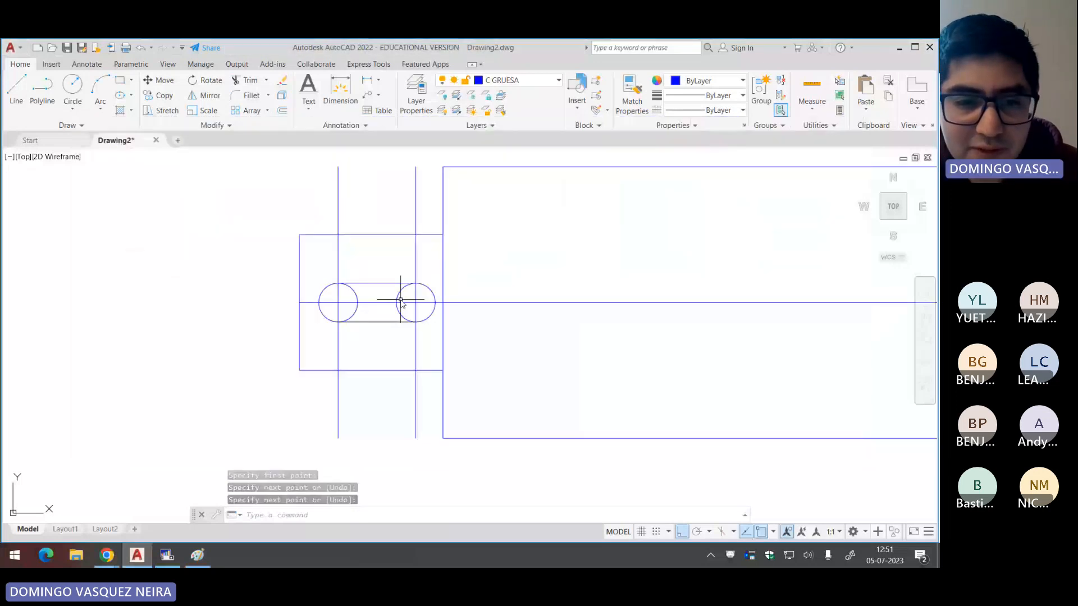
Step: Trim the inner halves of both circles, leaving the rounded keyway outline
{"action": "scroll", "coordinate": [401, 303], "scroll_direction": "up", "scroll_amount": 3}
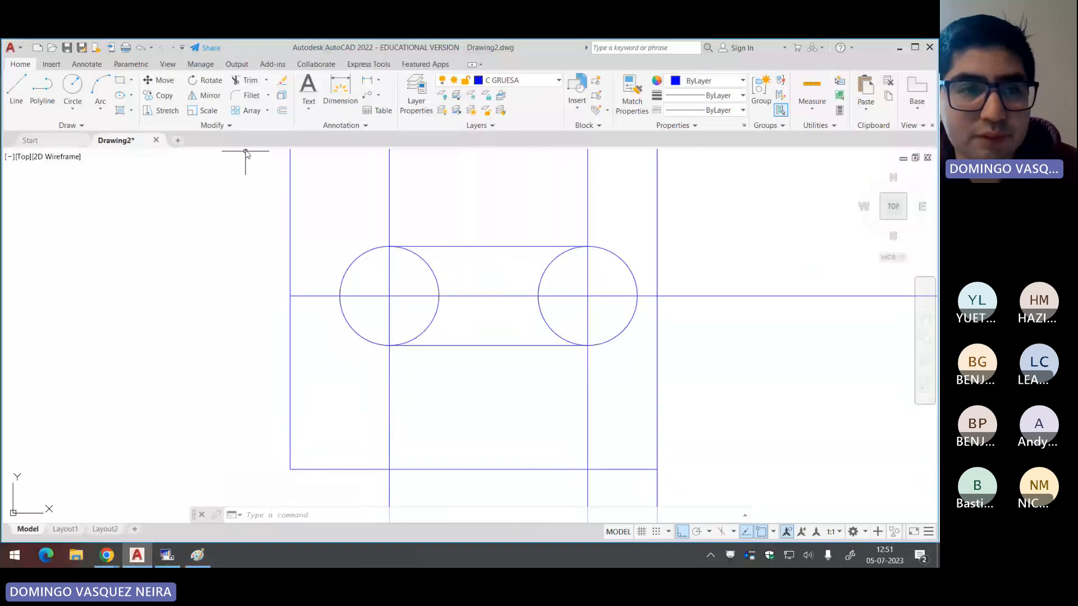
{"action": "left_click", "coordinate": [247, 80]}
{"action": "right_click", "coordinate": [444, 205]}
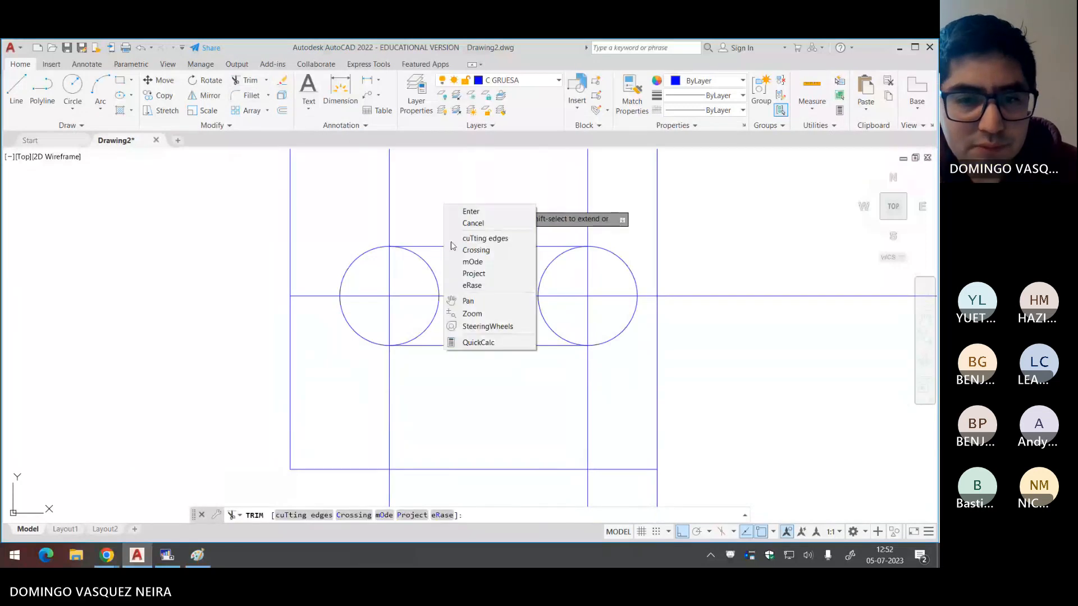
{"action": "left_click", "coordinate": [435, 270]}
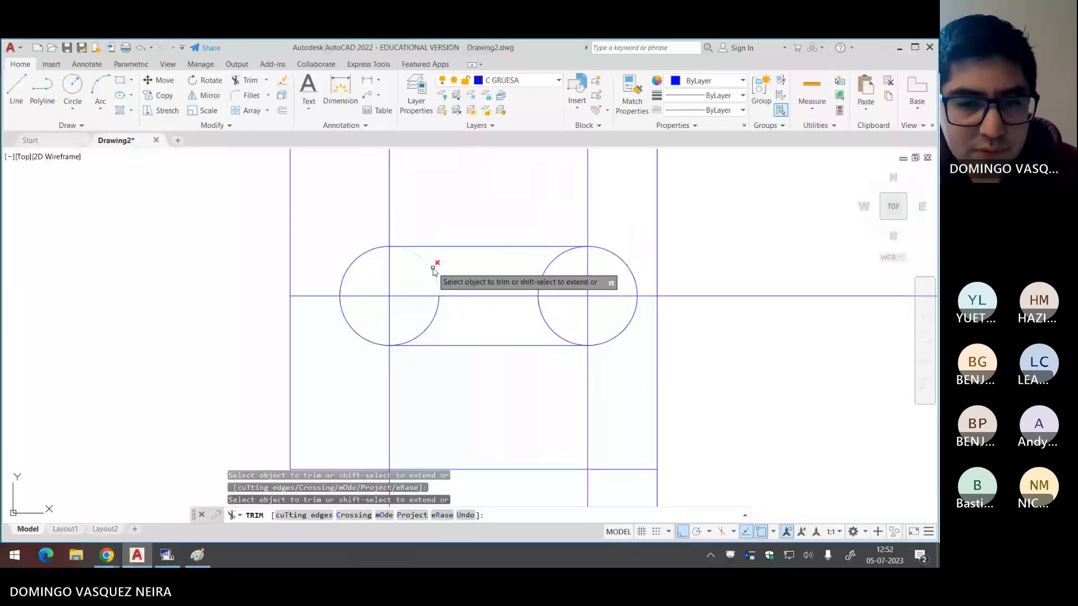
{"action": "left_click", "coordinate": [438, 307]}
{"action": "left_click", "coordinate": [548, 329]}
{"action": "left_click", "coordinate": [544, 280]}
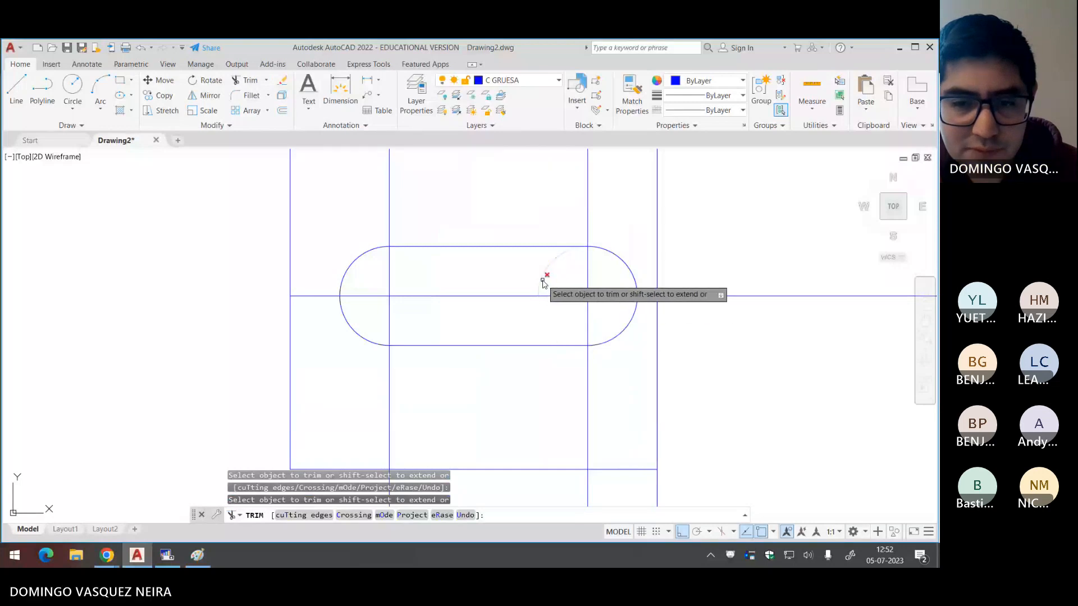
{"action": "key", "text": "Return"}
Step: Delete the two vertical construction lines running through the keyway's arc centres
{"action": "scroll", "coordinate": [508, 353], "scroll_direction": "down", "scroll_amount": 4}
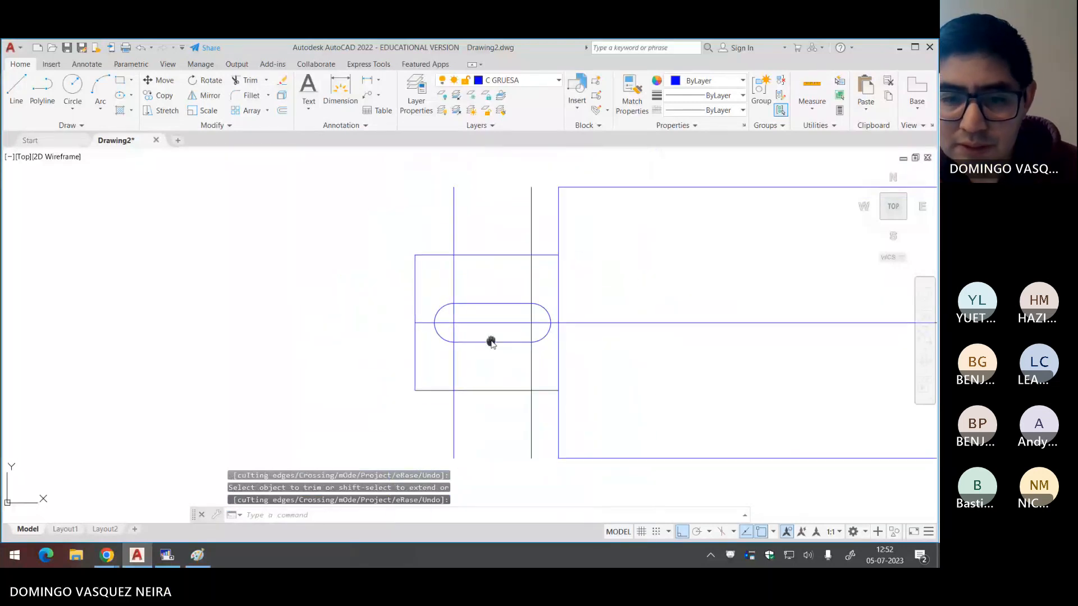
{"action": "left_click", "coordinate": [535, 285]}
{"action": "left_click", "coordinate": [456, 289]}
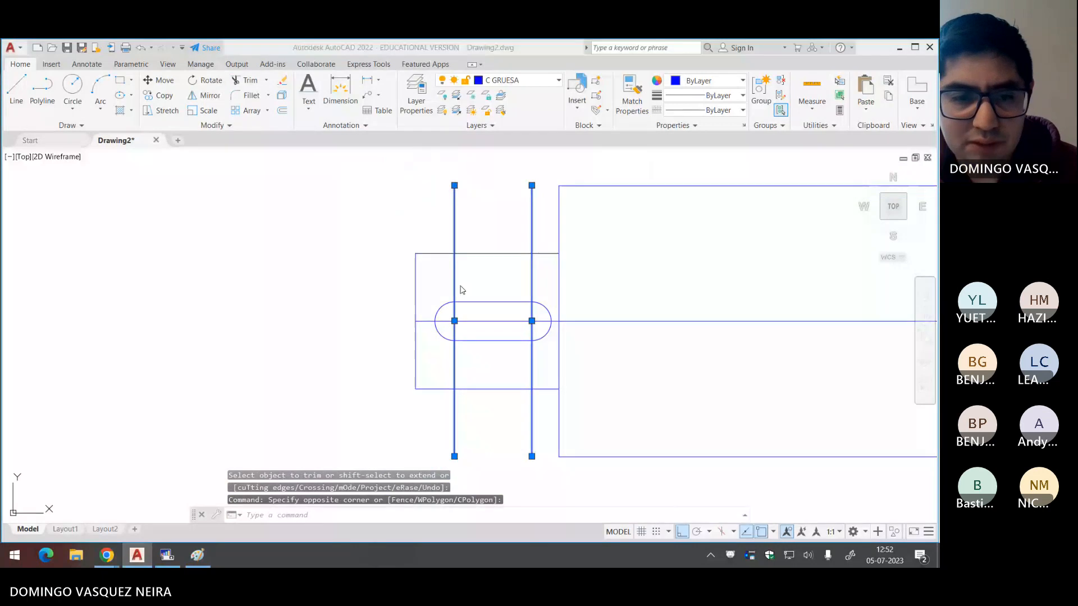
{"action": "key", "text": "alt+Tab"}
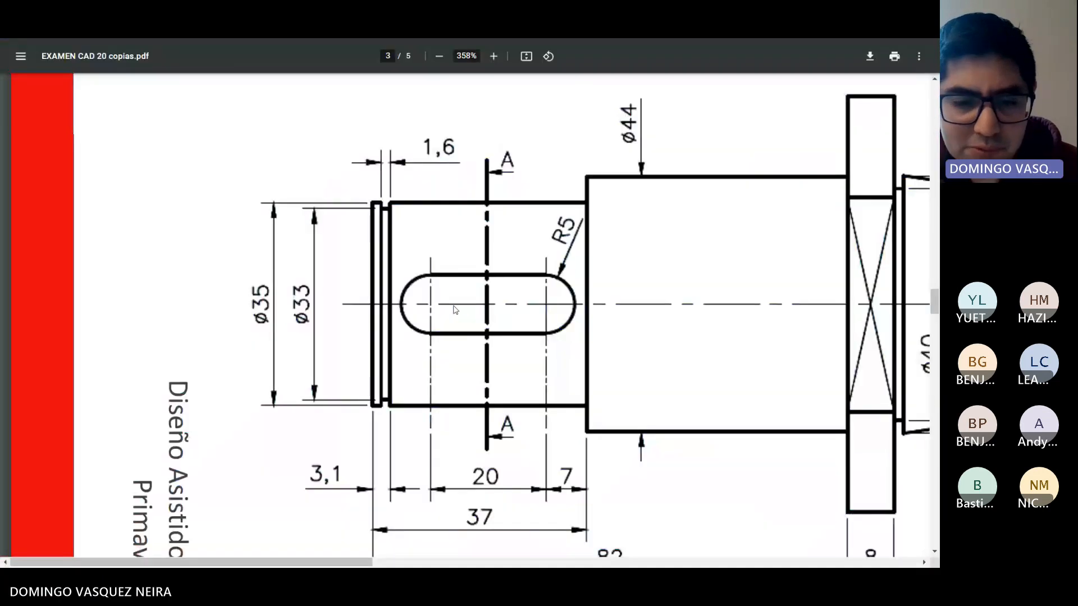
{"action": "key", "text": "alt+Tab"}
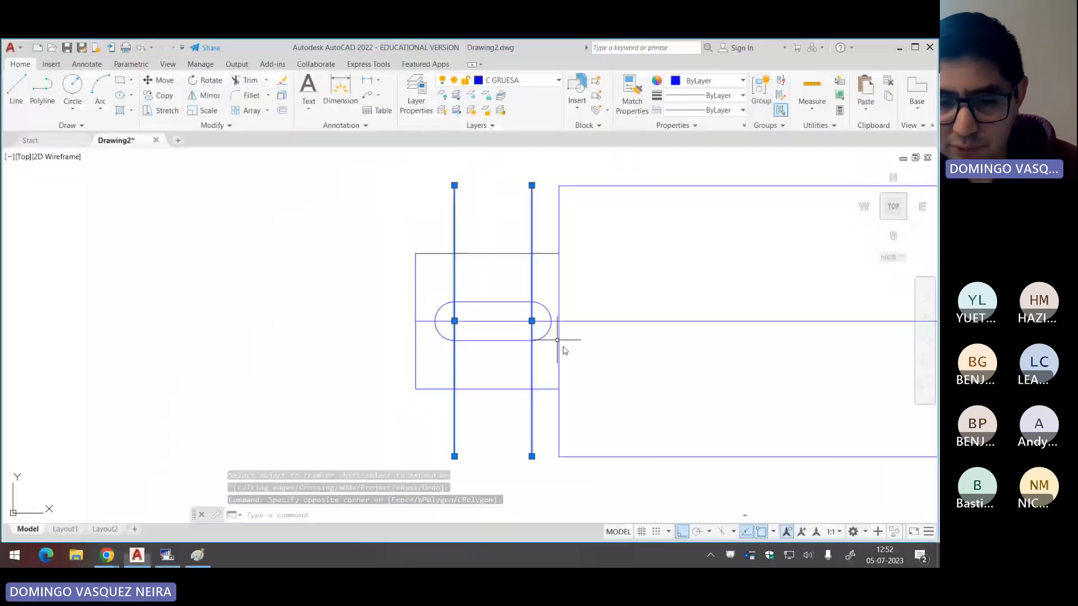
{"action": "key", "text": "Delete"}
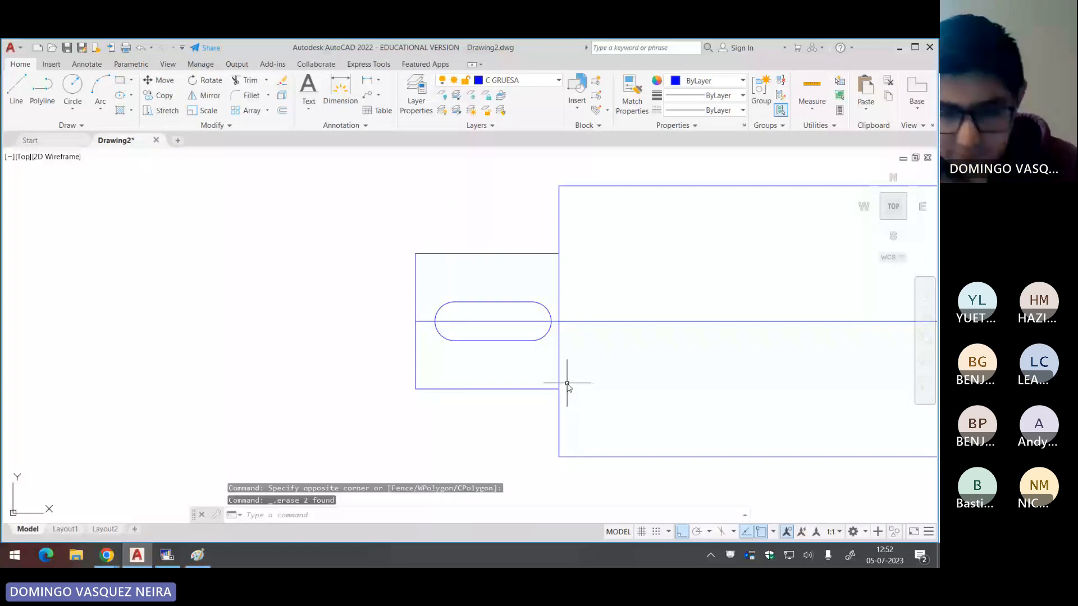
Step: Copy the shaft's left end line 3.1 units toward the keyway, following the groove dimension in the exam PDF
{"action": "key", "text": "alt+Tab"}
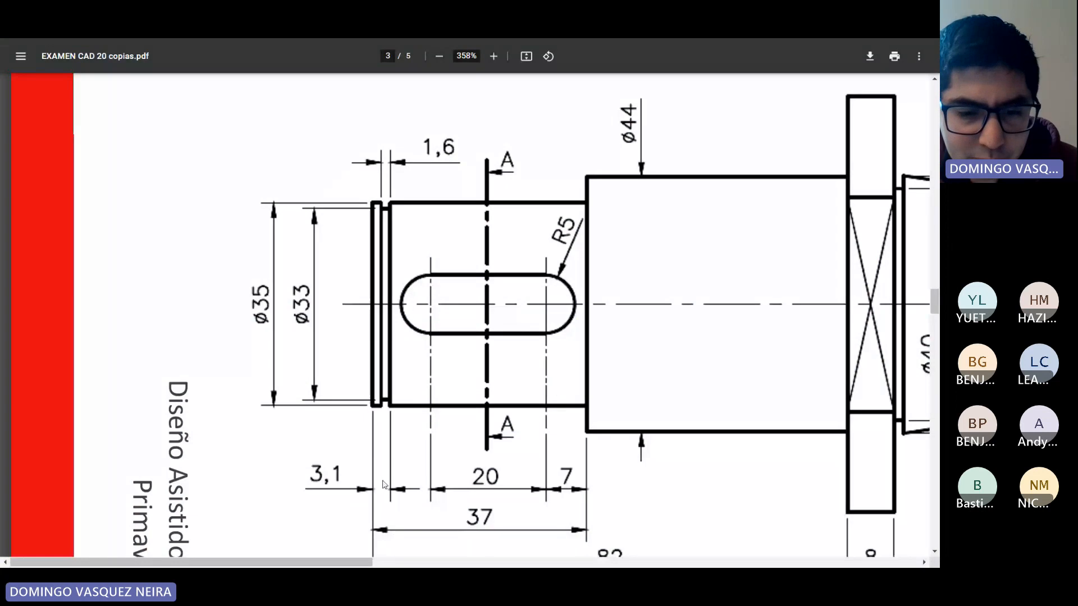
{"action": "key", "text": "alt+Tab"}
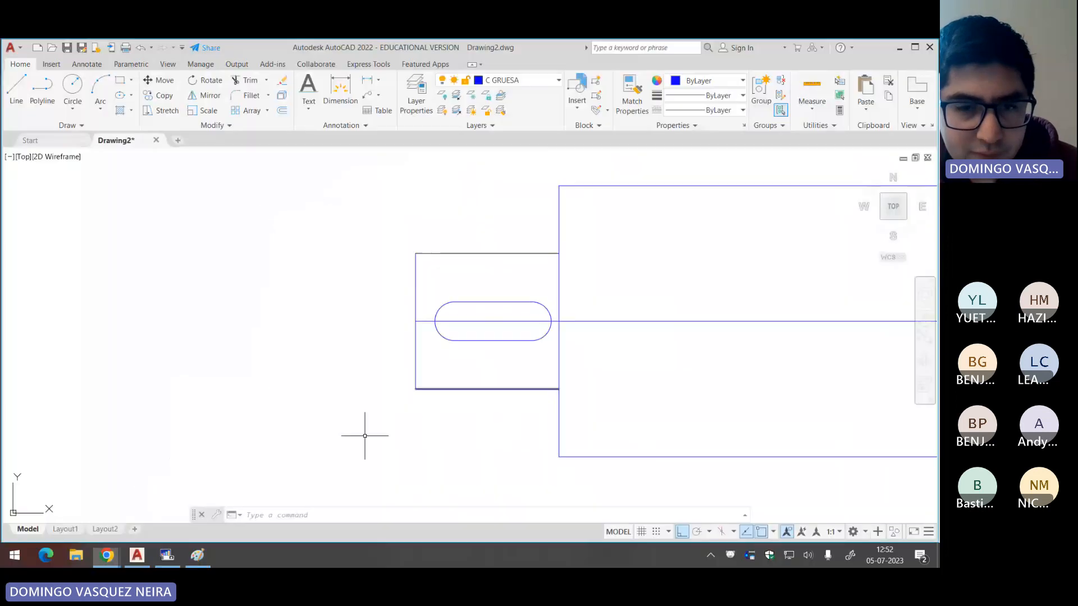
{"action": "left_click", "coordinate": [415, 348]}
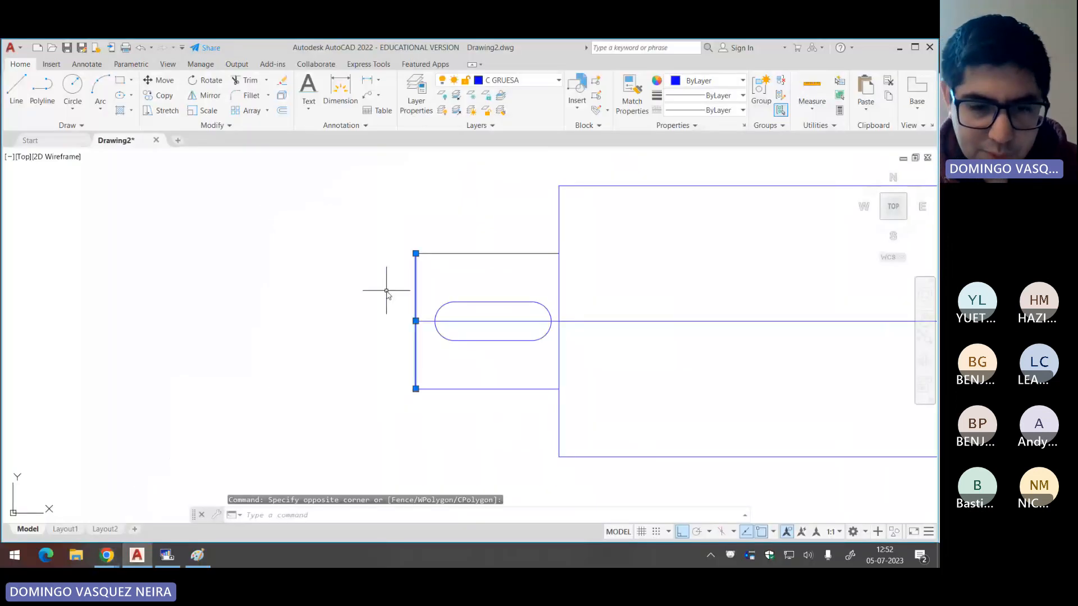
{"action": "type", "text": "CP"}
{"action": "key", "text": "Return"}
{"action": "left_click", "coordinate": [385, 292]}
{"action": "type", "text": "3.1"}
{"action": "key", "text": "Return"}
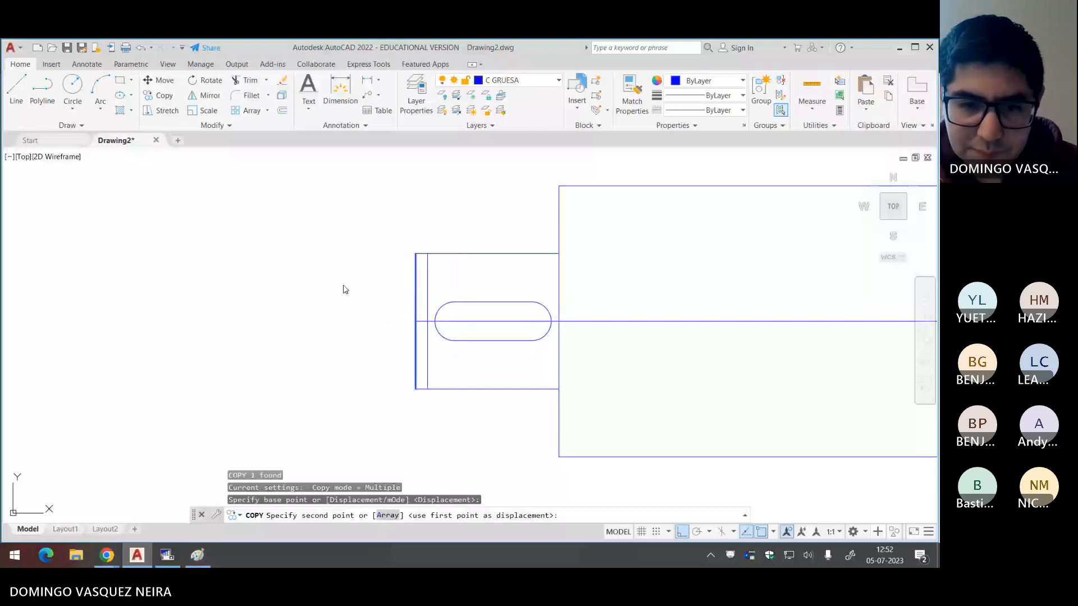
{"action": "key", "text": "Return"}
Step: Copy the new groove line 1.6 units back toward the shaft's left end
{"action": "left_click", "coordinate": [427, 270]}
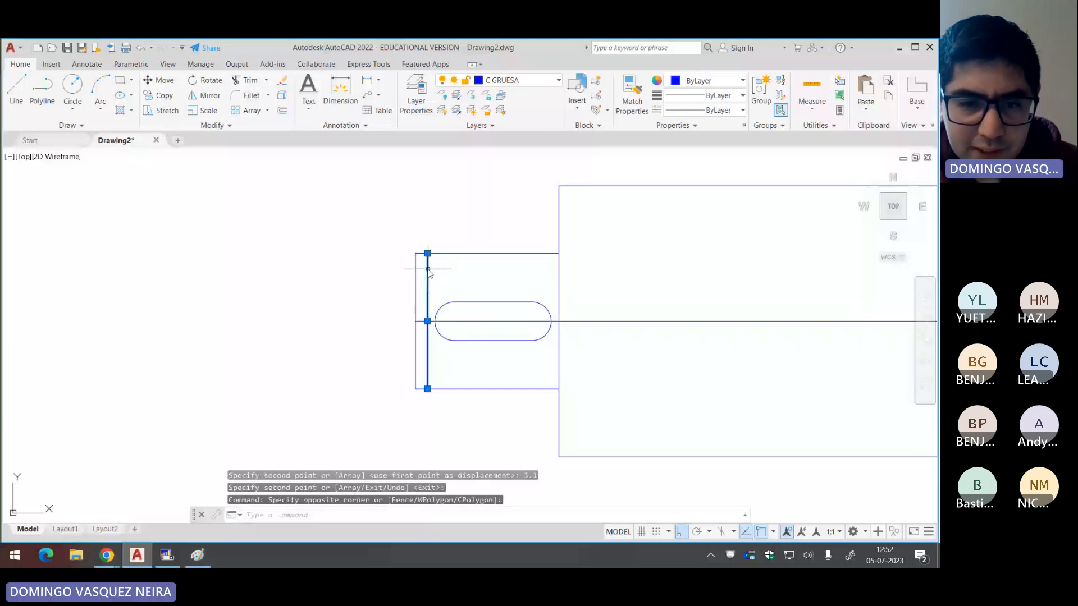
{"action": "key", "text": "Return"}
{"action": "left_click", "coordinate": [467, 215]}
{"action": "type", "text": "1.6"}
{"action": "key", "text": "Return"}
{"action": "key", "text": "Return"}
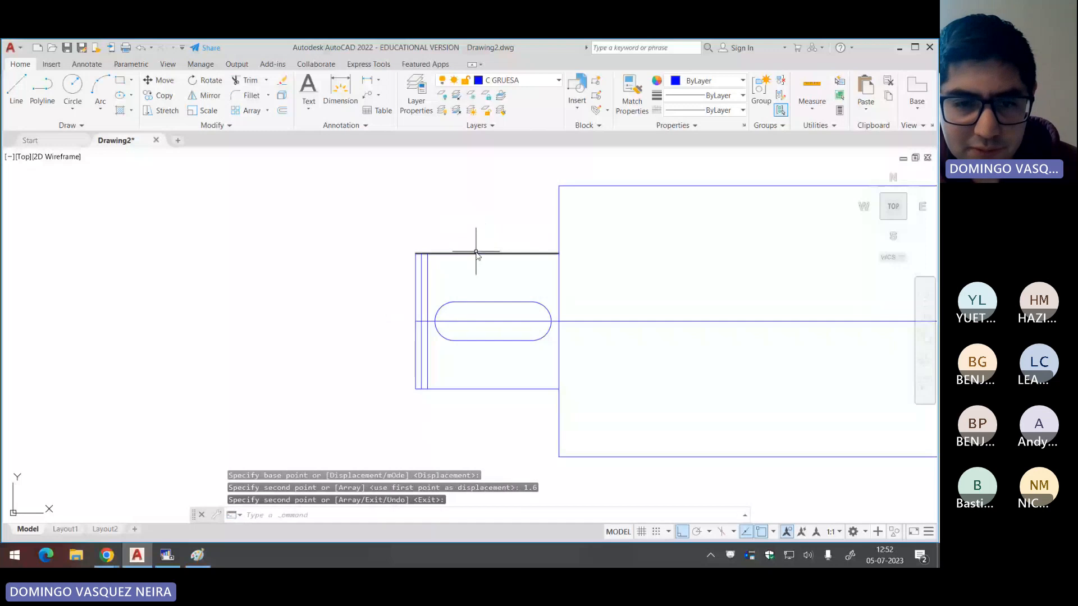
Step: Check the groove's 33 diameter in the exam PDF and compute 33/2 in Calculator, closing it when done
{"action": "key", "text": "alt+Tab"}
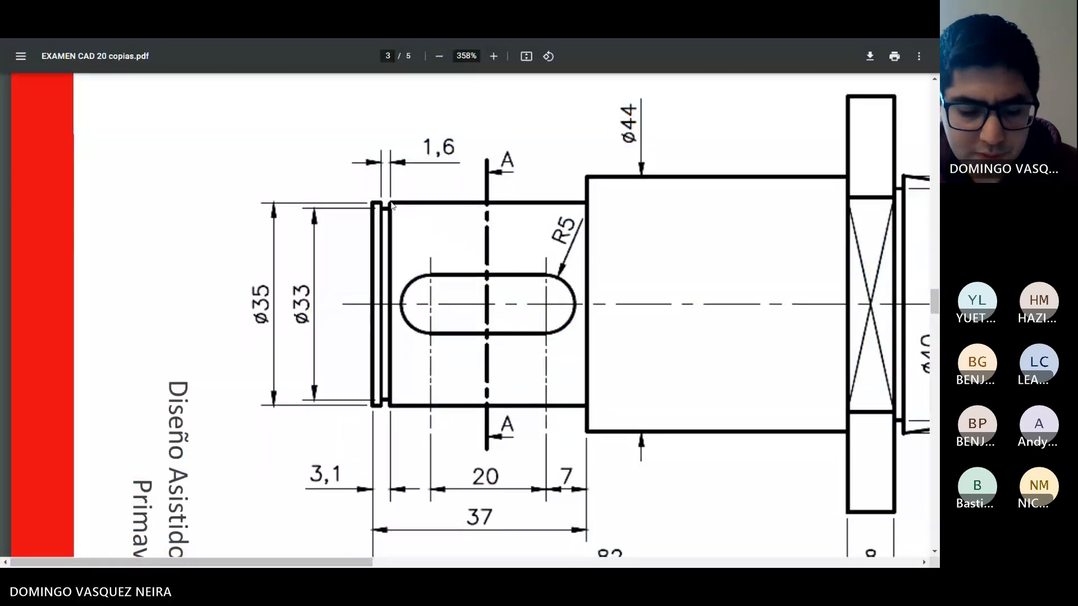
{"action": "key", "text": "super"}
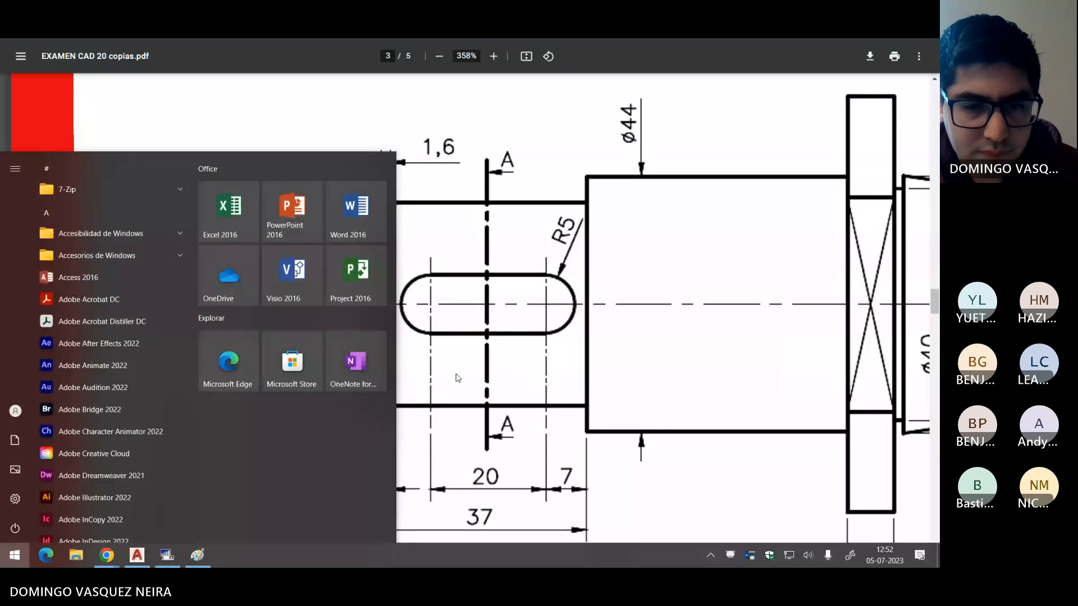
{"action": "key", "text": "super"}
{"action": "key", "text": "super"}
{"action": "type", "text": "calc"}
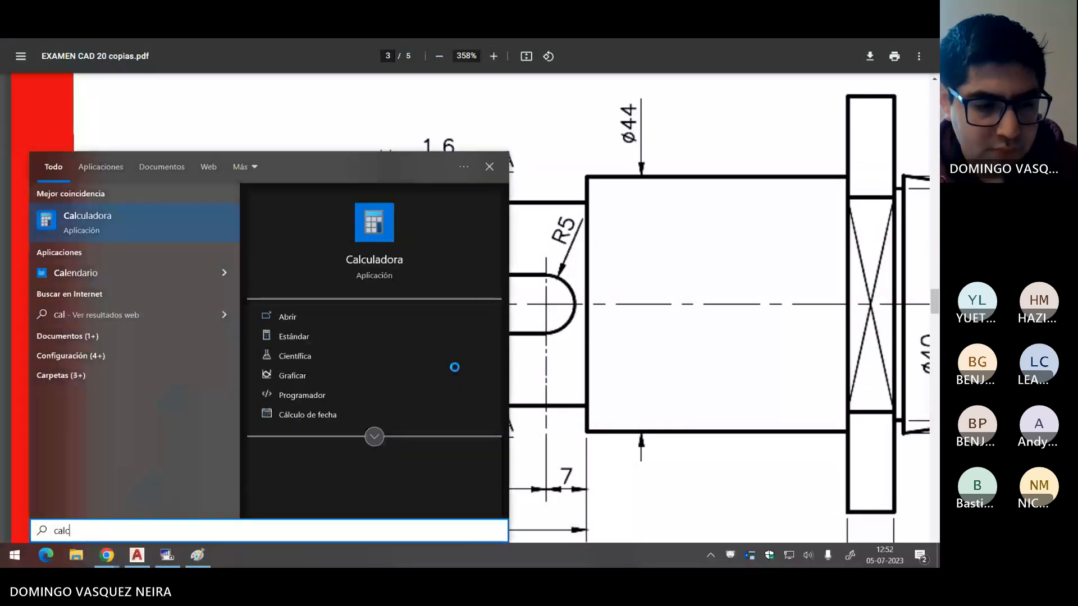
{"action": "key", "text": "Return"}
{"action": "type", "text": "3"}
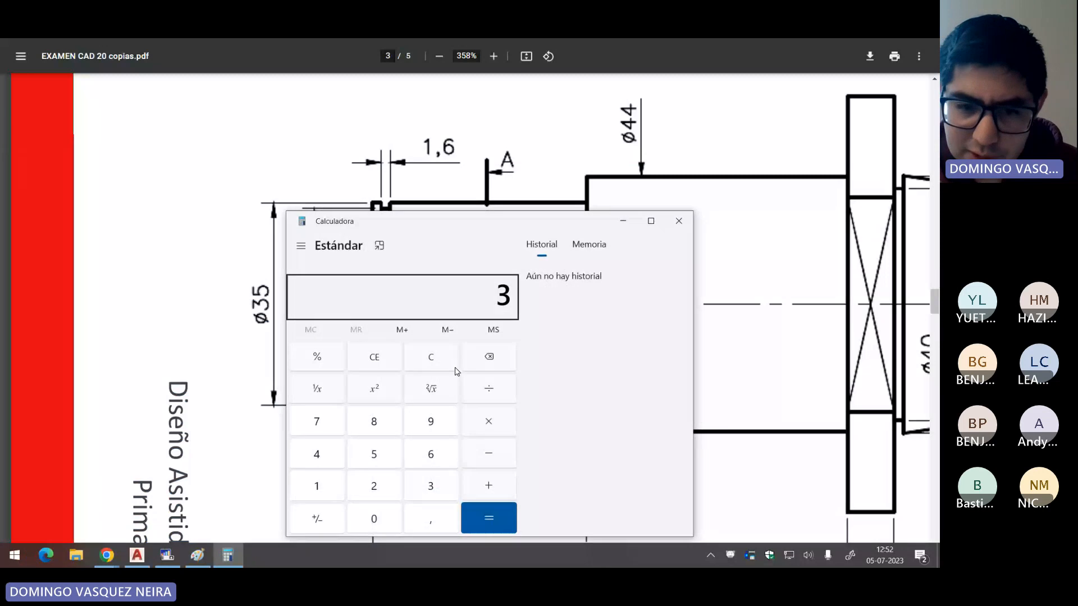
{"action": "type", "text": "3/2"}
{"action": "key", "text": "Return"}
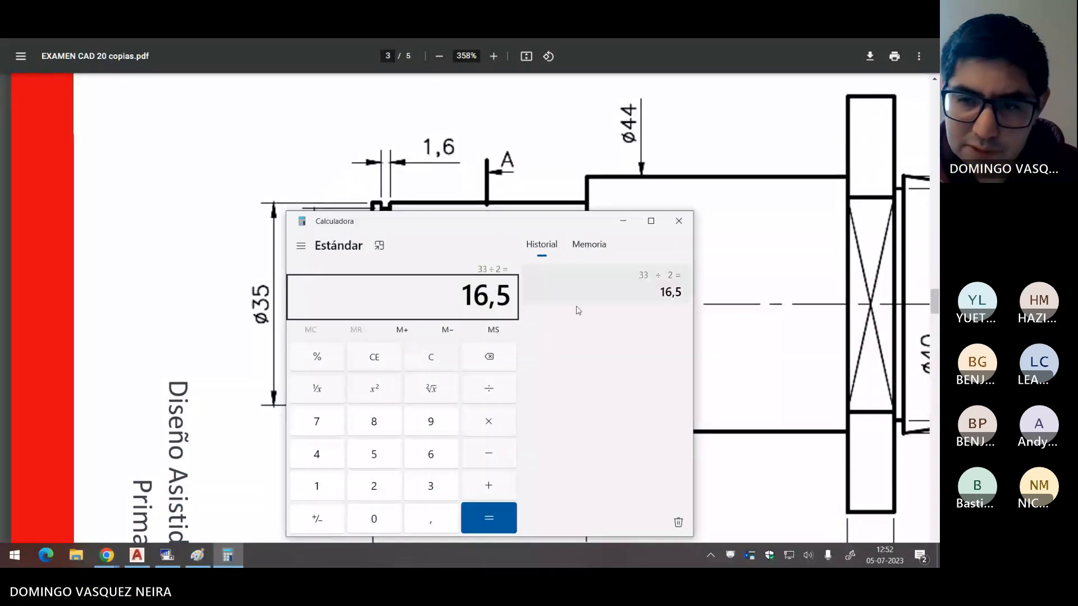
{"action": "left_click", "coordinate": [679, 221]}
Step: Copy the shaft's centreline 16.5 units above and 16.5 units below for the 33-diameter groove
{"action": "key", "text": "alt+Tab"}
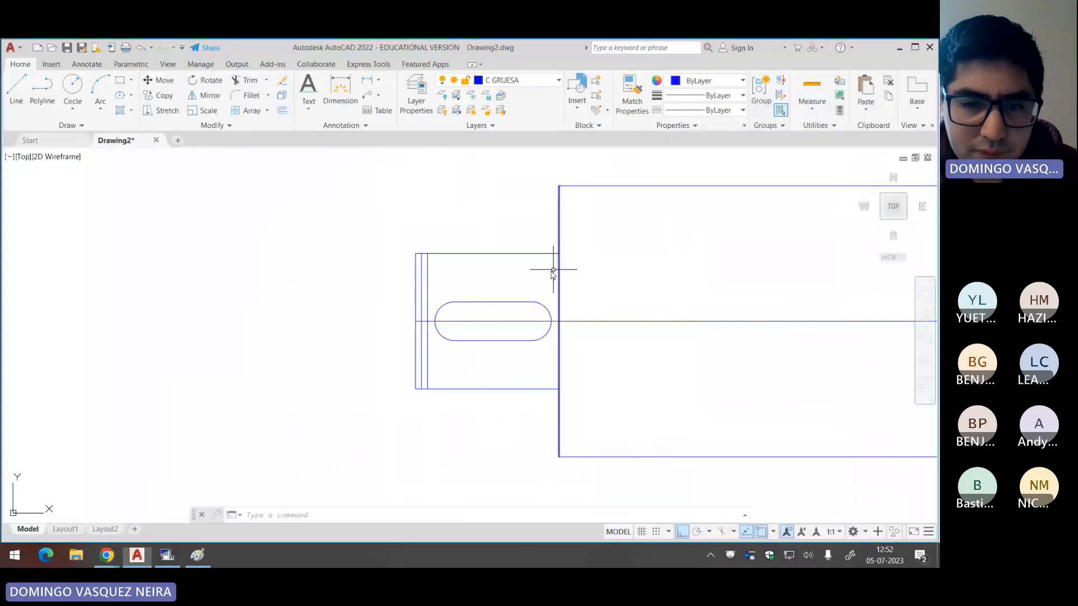
{"action": "scroll", "coordinate": [465, 313], "scroll_direction": "up", "scroll_amount": 4}
{"action": "left_click", "coordinate": [452, 333]}
{"action": "type", "text": "cp"}
{"action": "key", "text": "Return"}
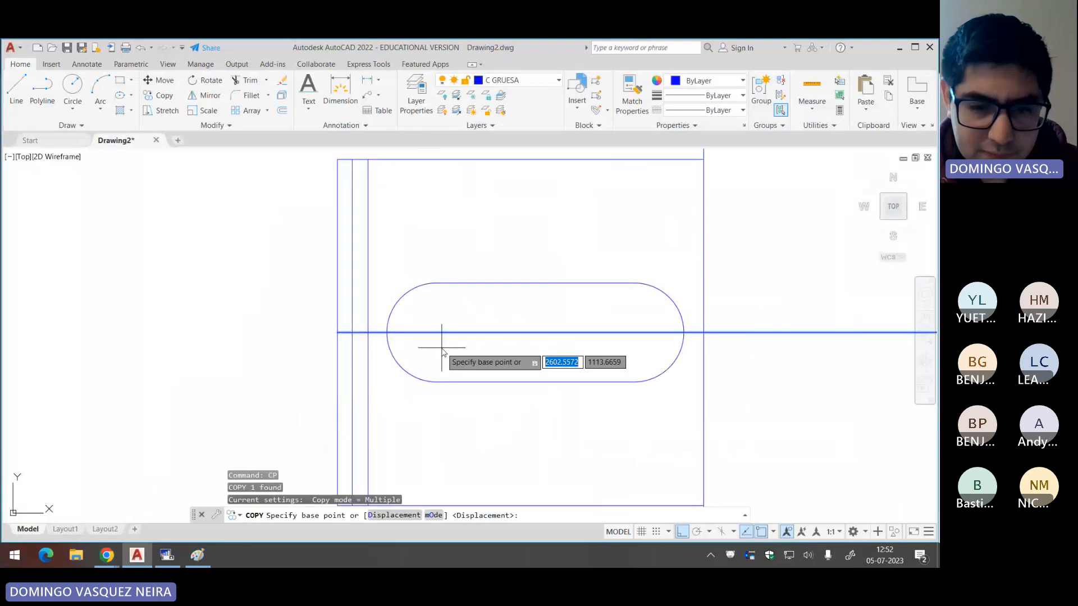
{"action": "left_click", "coordinate": [446, 333]}
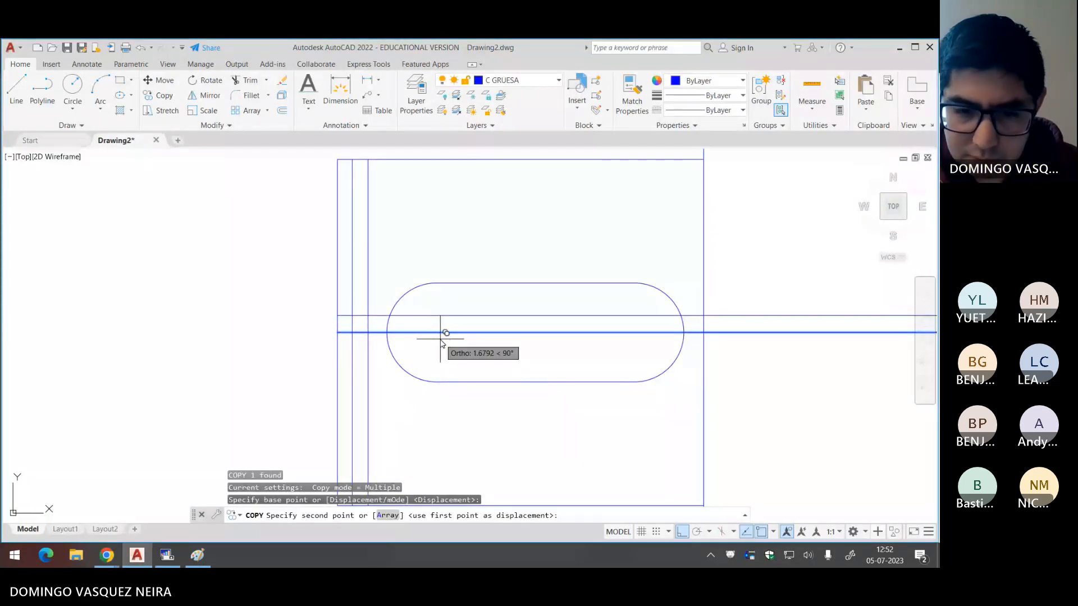
{"action": "type", "text": "16.5"}
{"action": "key", "text": "Return"}
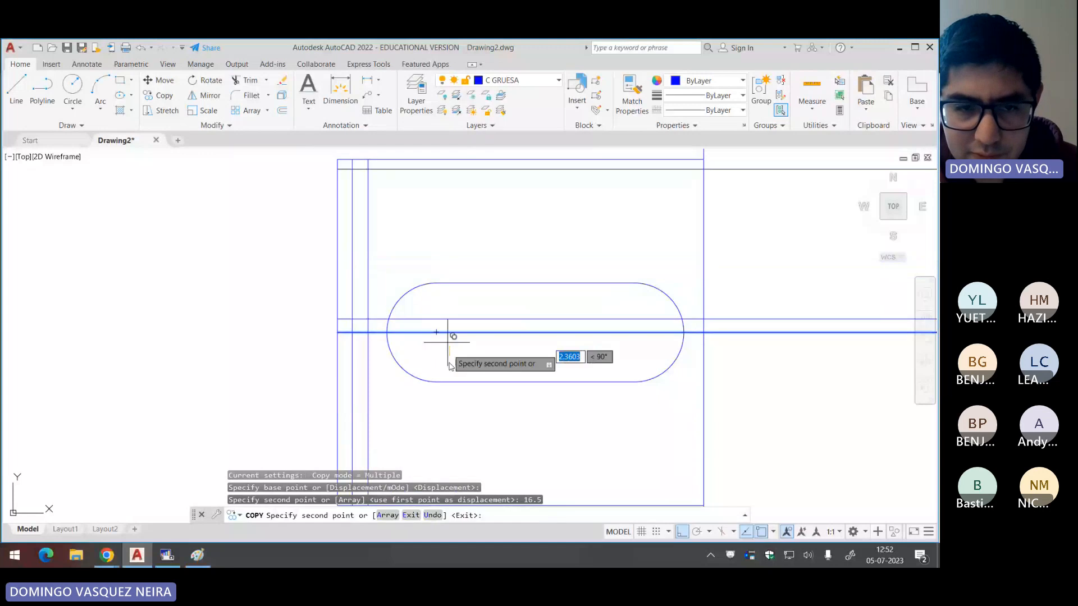
{"action": "type", "text": "16."}
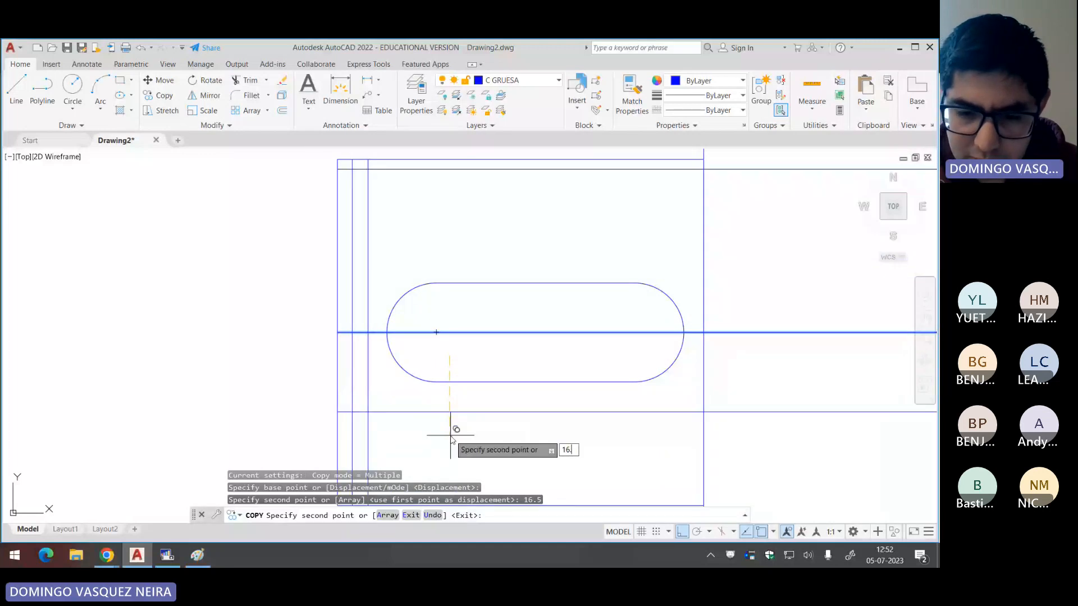
{"action": "type", "text": "5"}
{"action": "key", "text": "Return"}
{"action": "key", "text": "Return"}
Step: Trim the copied lines and the shaft outline at the groove so only the recessed 33-diameter groove profile remains
{"action": "scroll", "coordinate": [354, 258], "scroll_direction": "down", "scroll_amount": 2}
{"action": "middle_click_drag", "start_coordinate": [356, 260], "coordinate": [386, 241]}
{"action": "left_click", "coordinate": [406, 402]}
{"action": "left_click", "coordinate": [375, 381]}
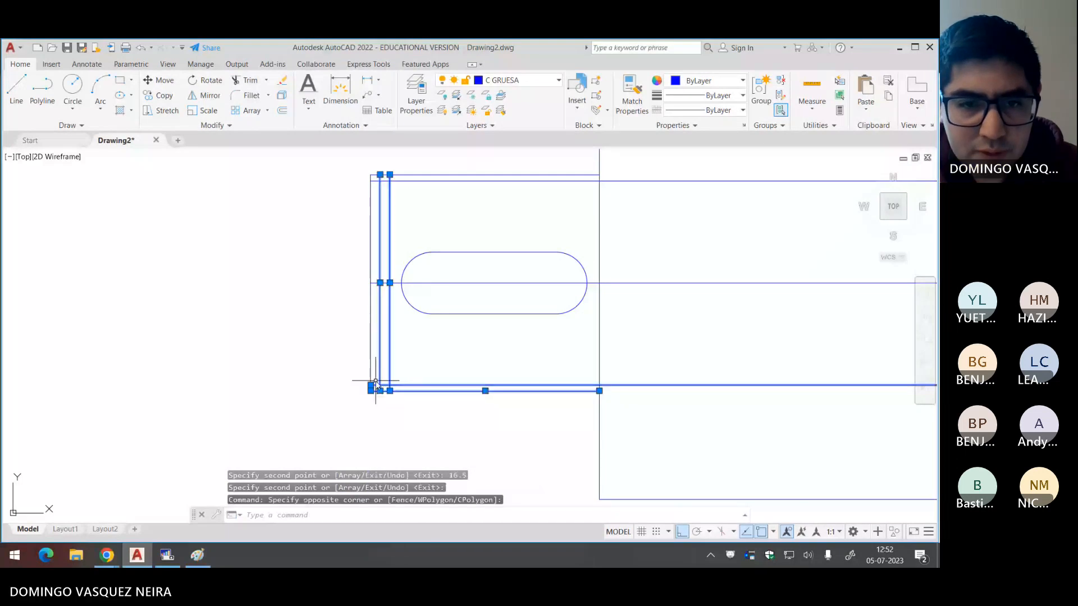
{"action": "type", "text": "tr"}
{"action": "key", "text": "Return"}
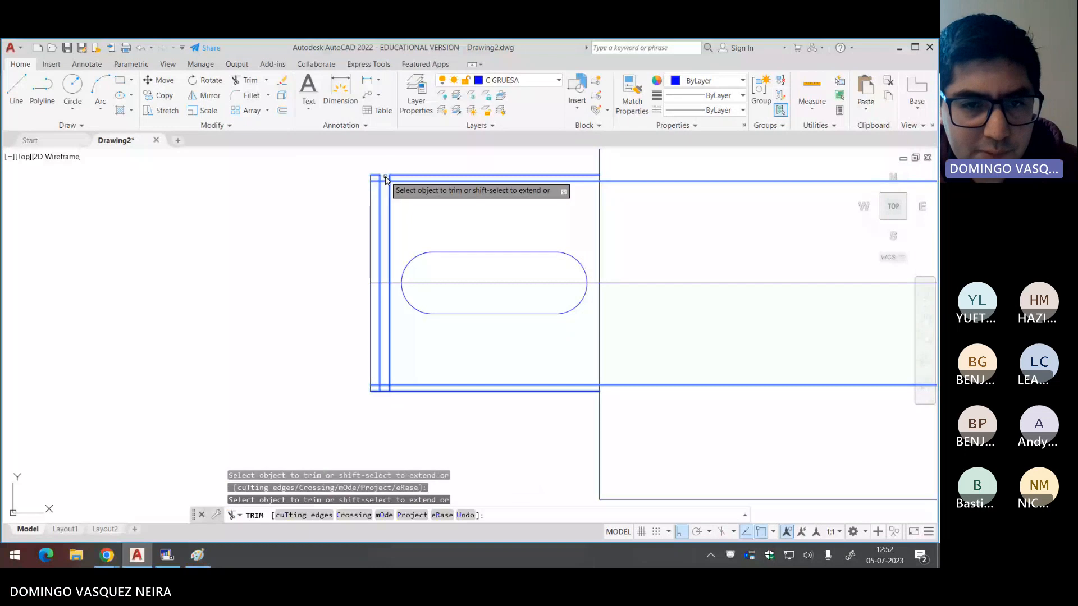
{"action": "left_click", "coordinate": [401, 180]}
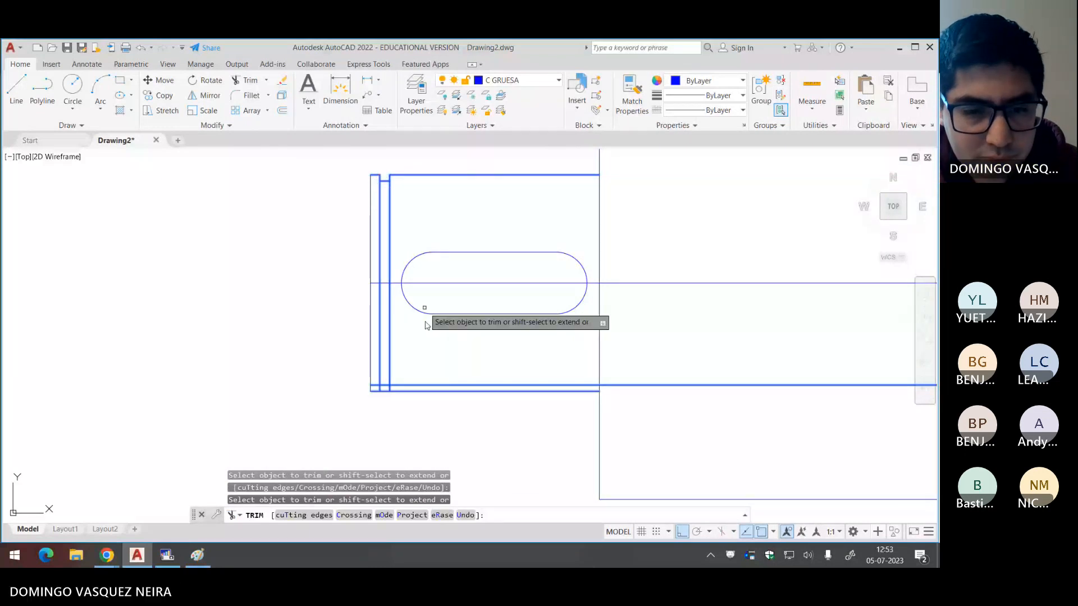
{"action": "left_click", "coordinate": [416, 385]}
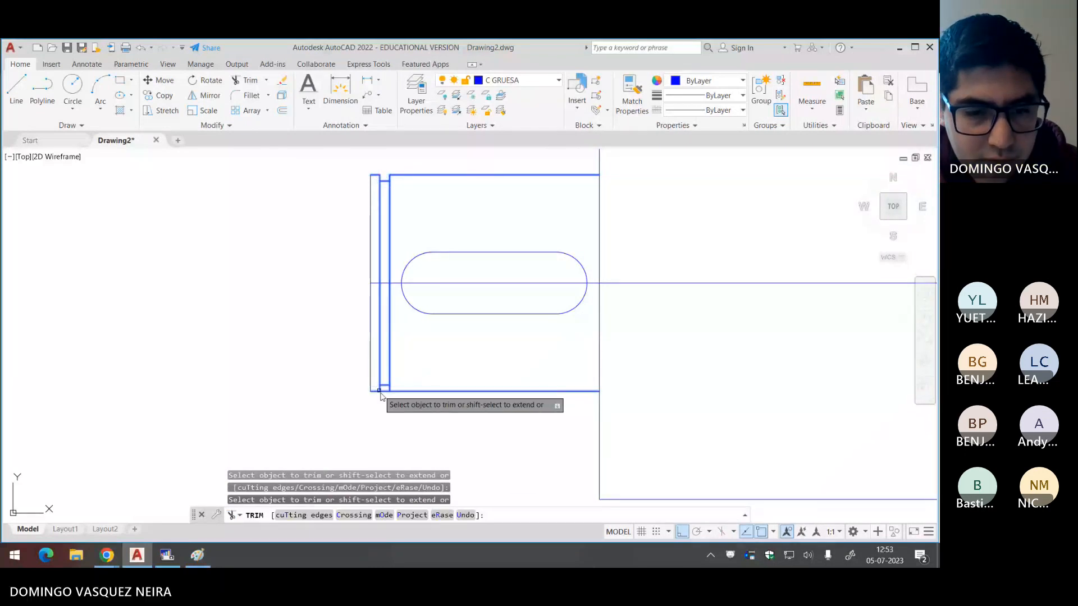
{"action": "key", "text": "Escape"}
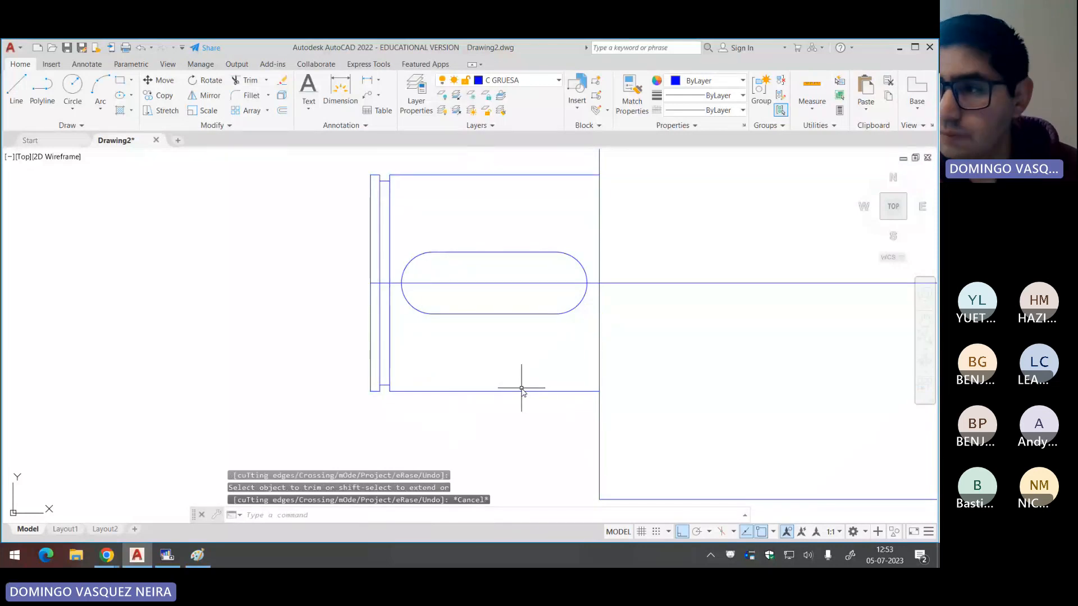
Step: Check the 44-diameter section in the exam PDF and copy the shaft's centreline 22 units above and 22 units below
{"action": "scroll", "coordinate": [514, 375], "scroll_direction": "down", "scroll_amount": 5}
{"action": "middle_click_drag", "start_coordinate": [512, 370], "coordinate": [471, 371]}
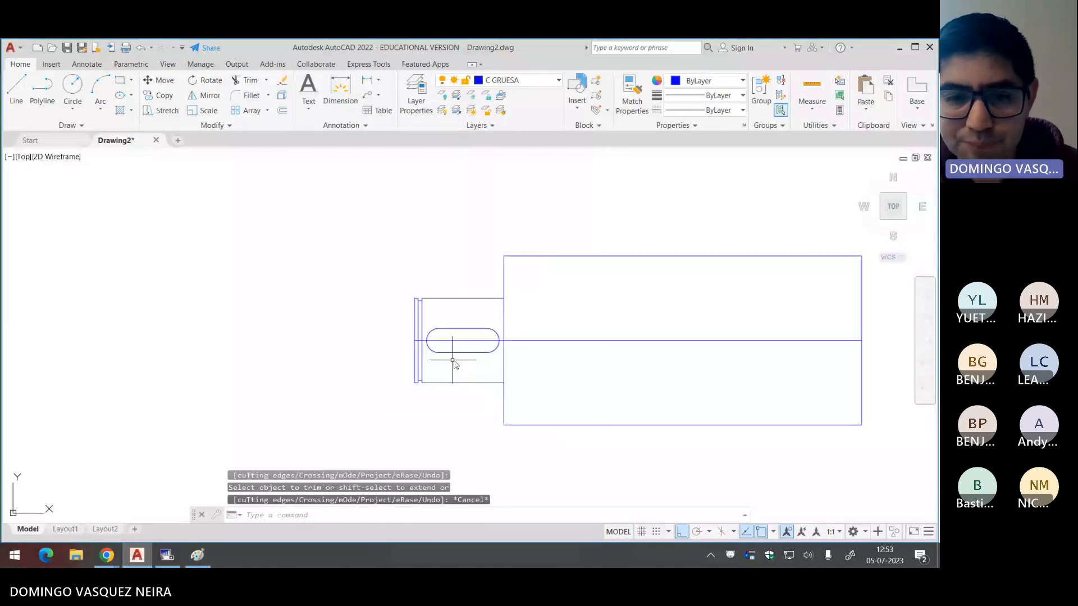
{"action": "key", "text": "alt+Tab"}
{"action": "scroll", "coordinate": [599, 306], "scroll_direction": "right", "scroll_amount": 2}
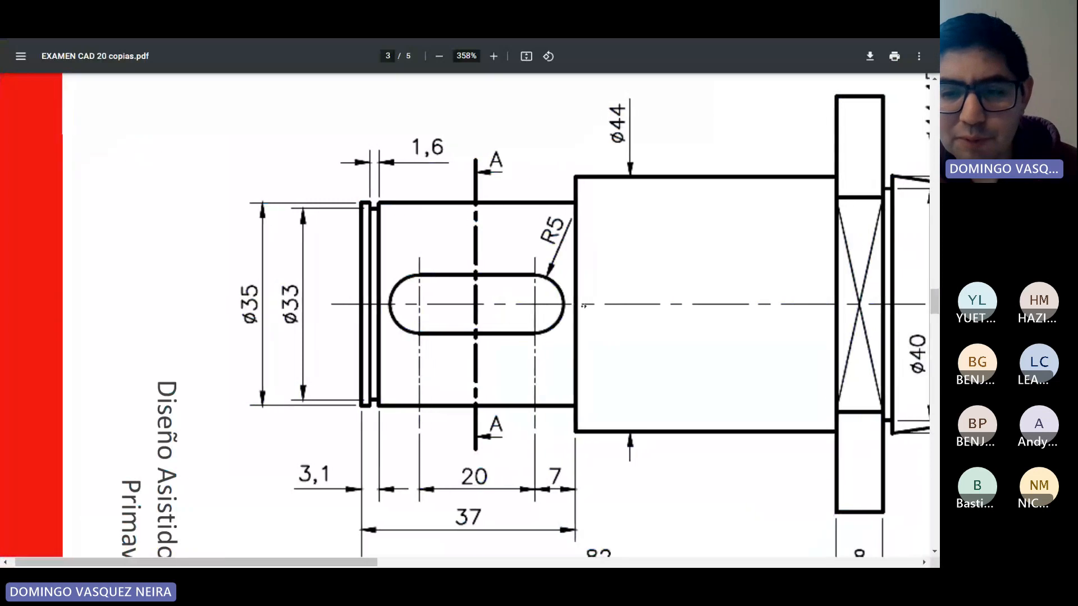
{"action": "scroll", "coordinate": [600, 306], "scroll_direction": "right", "scroll_amount": 3}
{"action": "key", "text": "alt+Tab"}
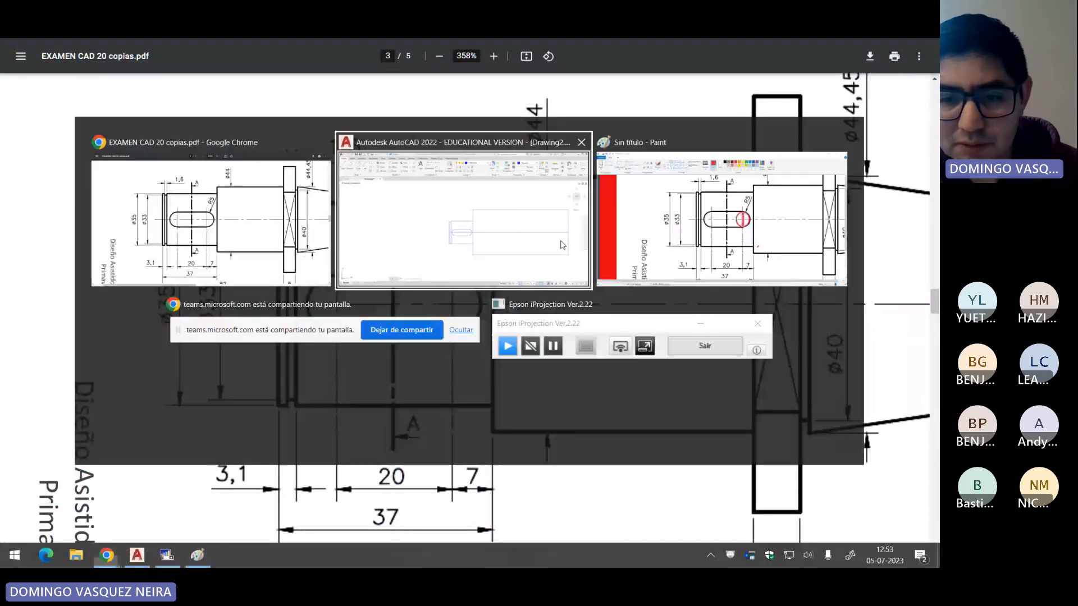
{"action": "left_click", "coordinate": [570, 340]}
{"action": "left_click", "coordinate": [567, 362]}
{"action": "type", "text": "co"}
{"action": "key", "text": "Return"}
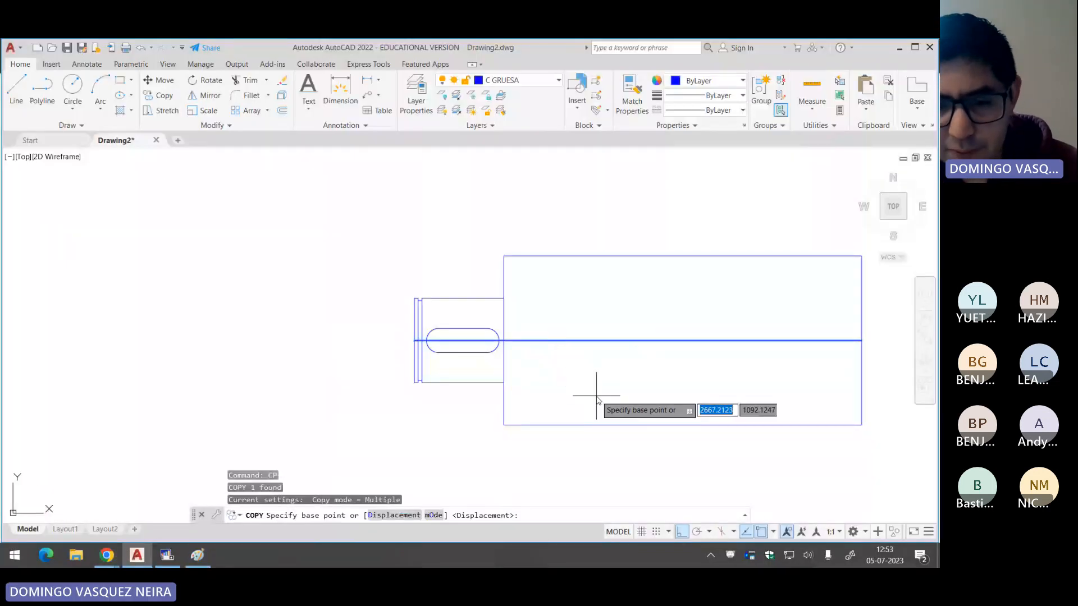
{"action": "left_click", "coordinate": [587, 393]}
{"action": "type", "text": "22"}
{"action": "key", "text": "Return"}
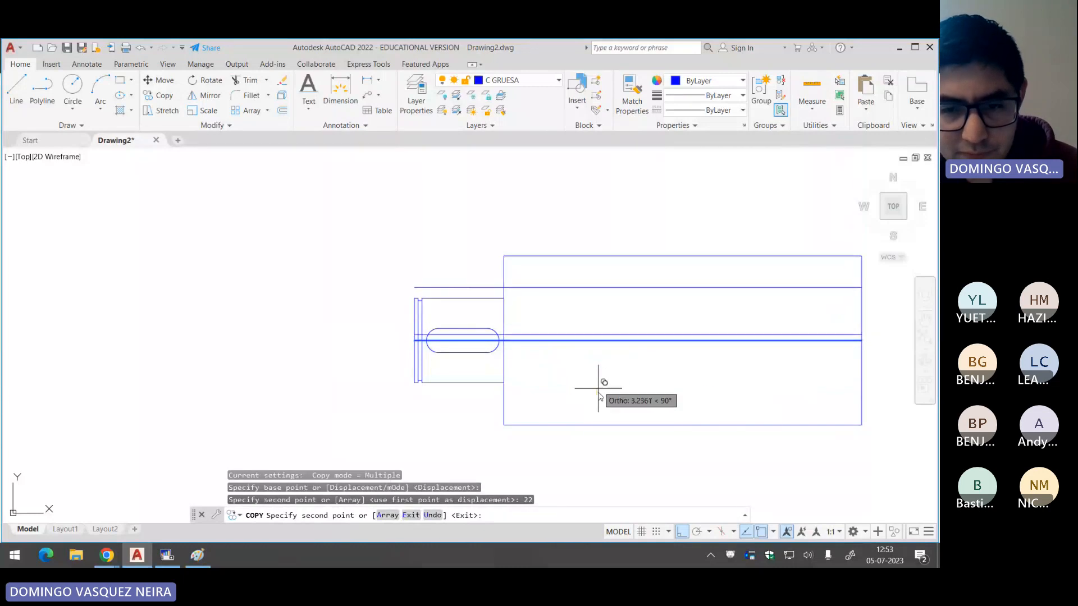
{"action": "type", "text": "22"}
{"action": "key", "text": "Return"}
{"action": "key", "text": "Return"}
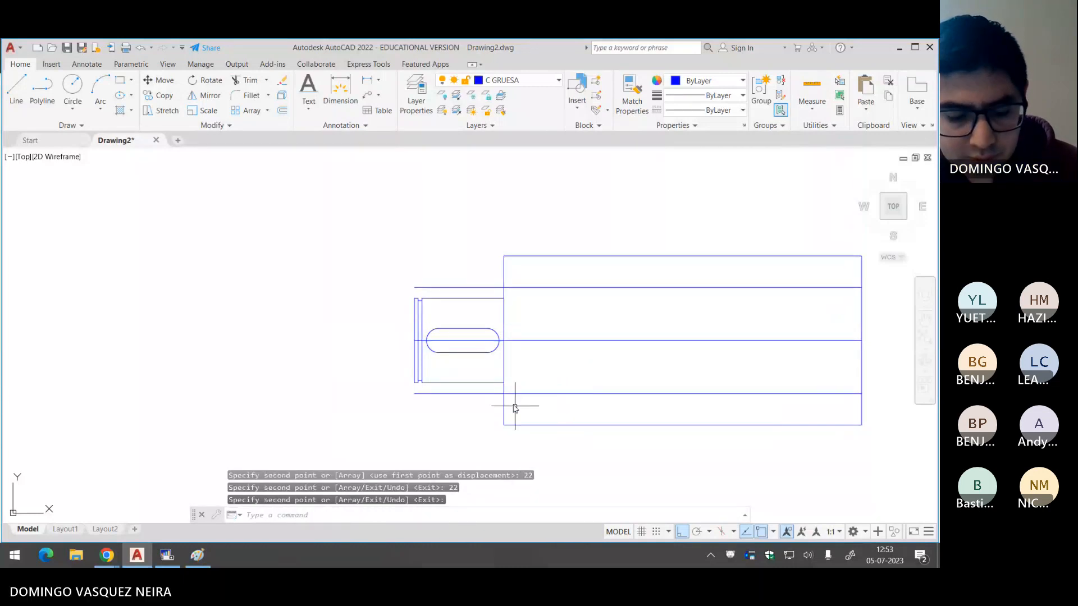
Step: Trim the shoulder line beyond the 44-diameter lines and remove those lines' overhangs past the shoulder on the keyway side
{"action": "type", "text": "tr"}
{"action": "key", "text": "Return"}
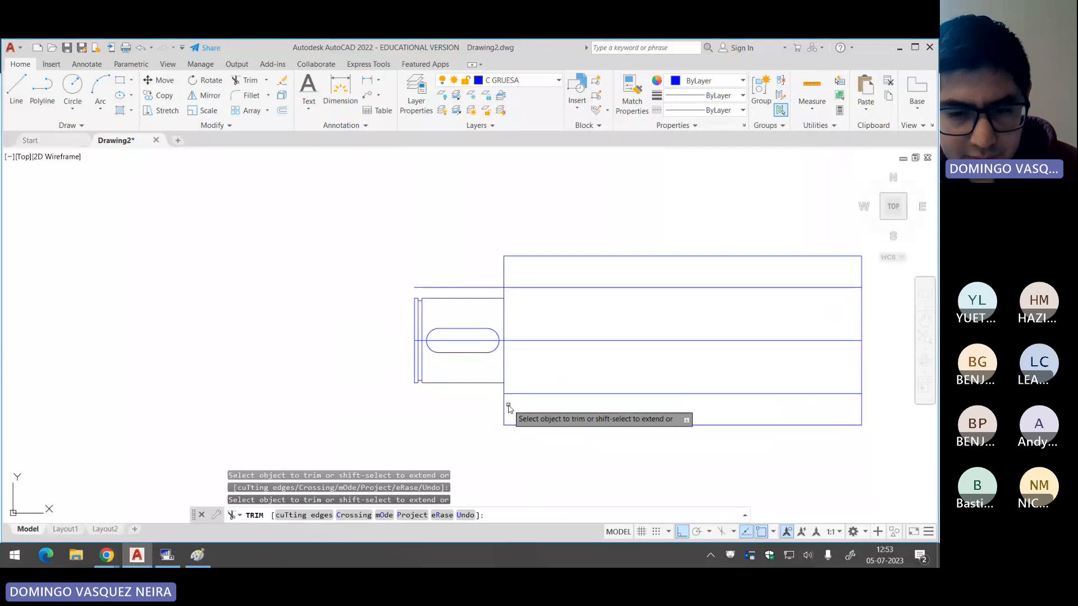
{"action": "left_click", "coordinate": [505, 405]}
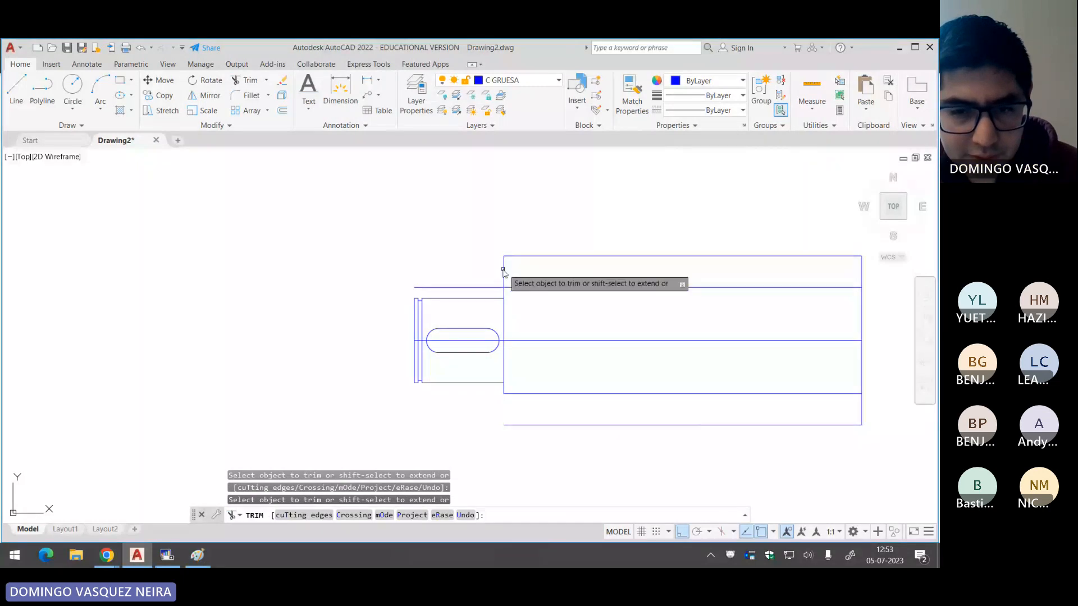
{"action": "left_click", "coordinate": [504, 273]}
{"action": "key", "text": "Return"}
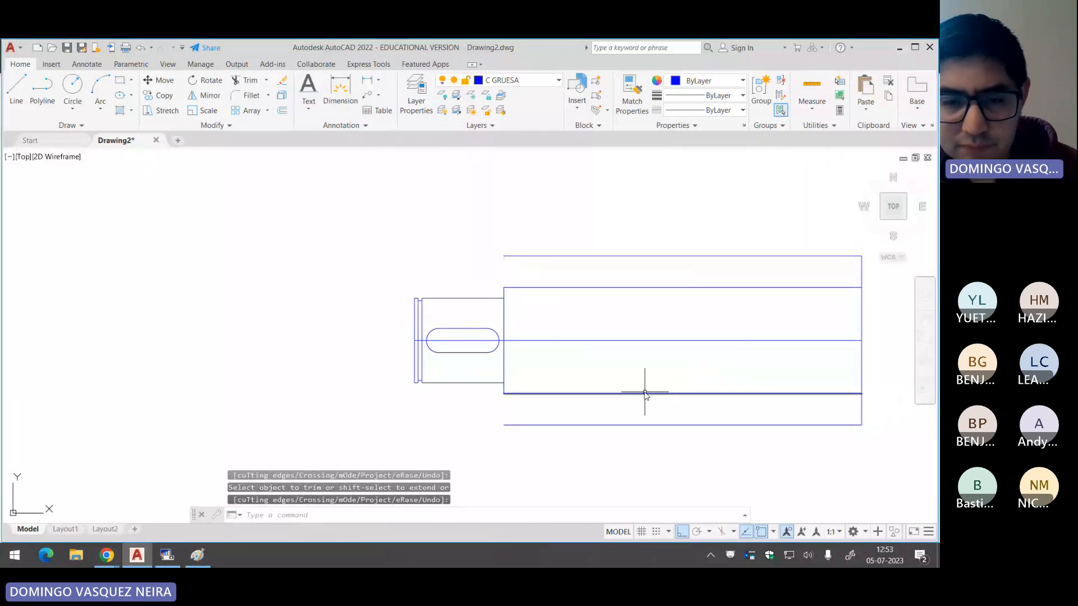
Step: Check the flange's distance in the exam PDF and copy the shaft's left end line 82 units to the right
{"action": "middle_click_drag", "start_coordinate": [626, 381], "coordinate": [578, 350]}
{"action": "key", "text": "alt+Tab"}
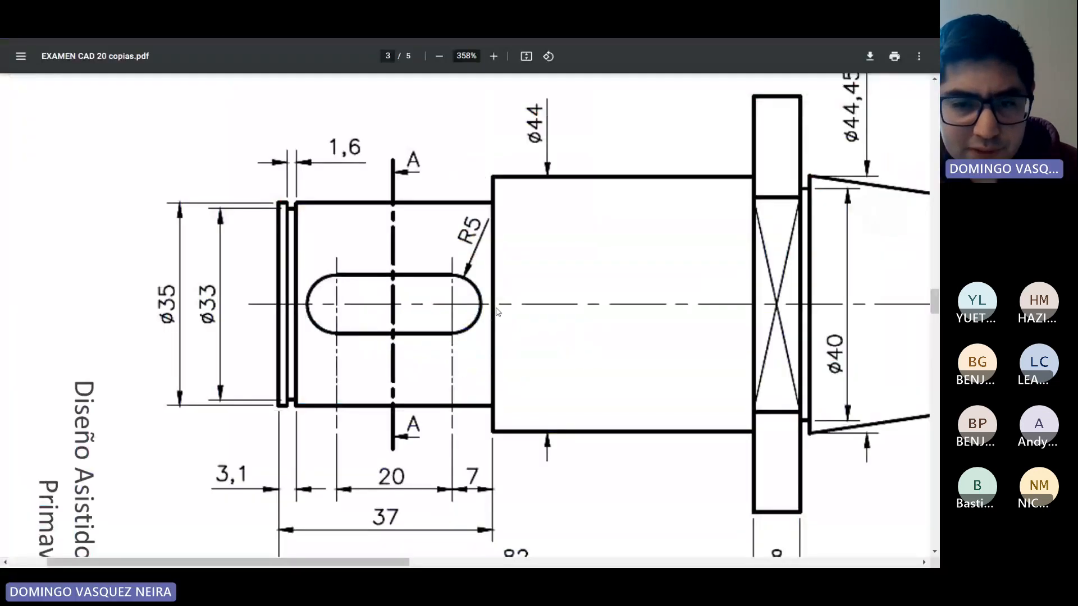
{"action": "scroll", "coordinate": [516, 243], "scroll_direction": "down", "scroll_amount": 2}
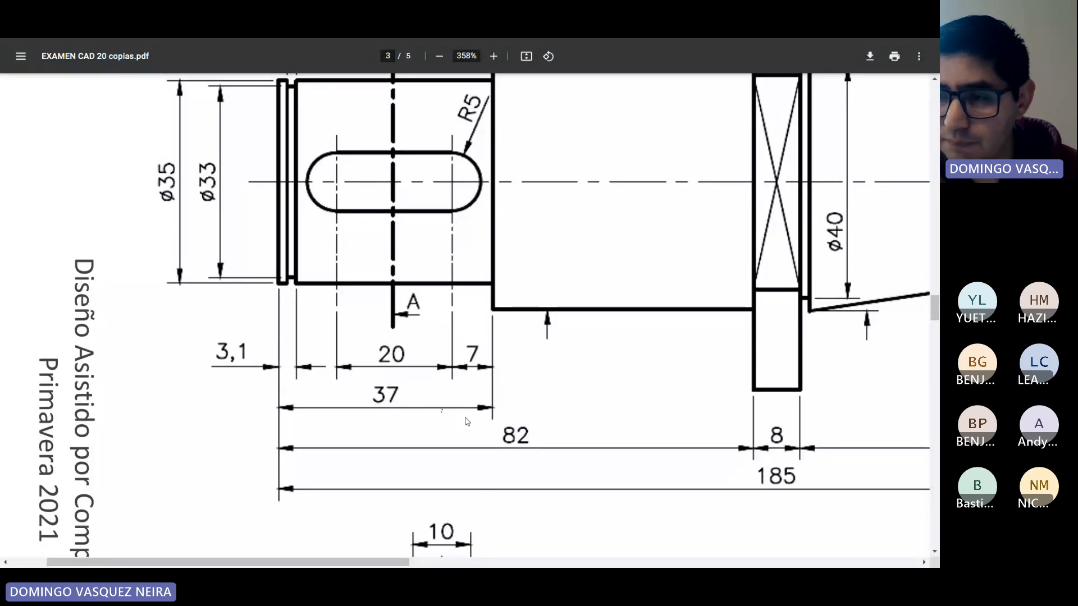
{"action": "key", "text": "alt+Tab"}
{"action": "left_click", "coordinate": [369, 328]}
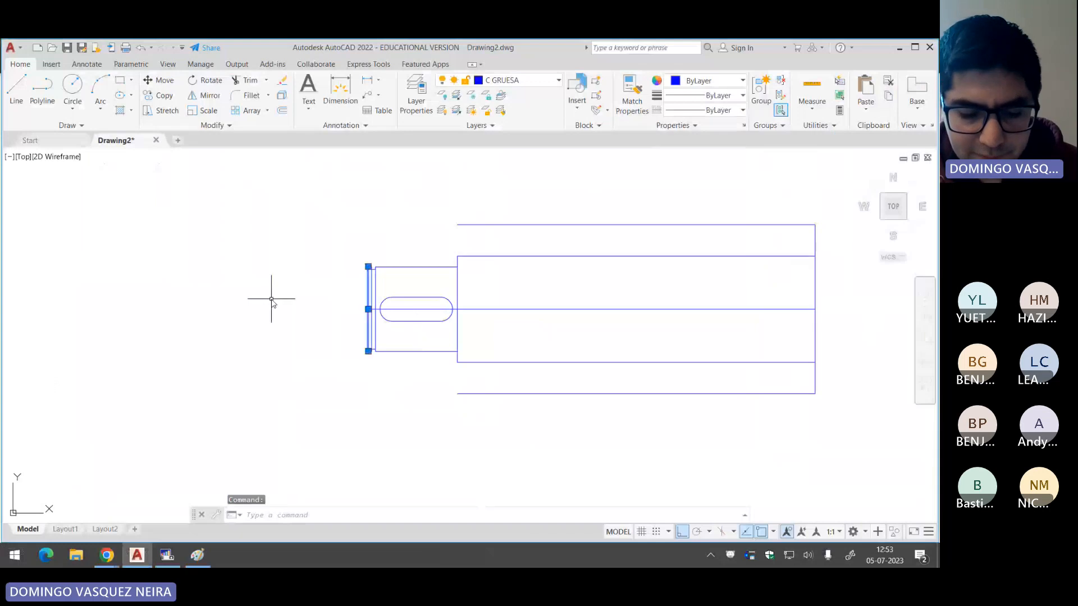
{"action": "type", "text": "co"}
{"action": "key", "text": "Return"}
{"action": "left_click", "coordinate": [131, 304]}
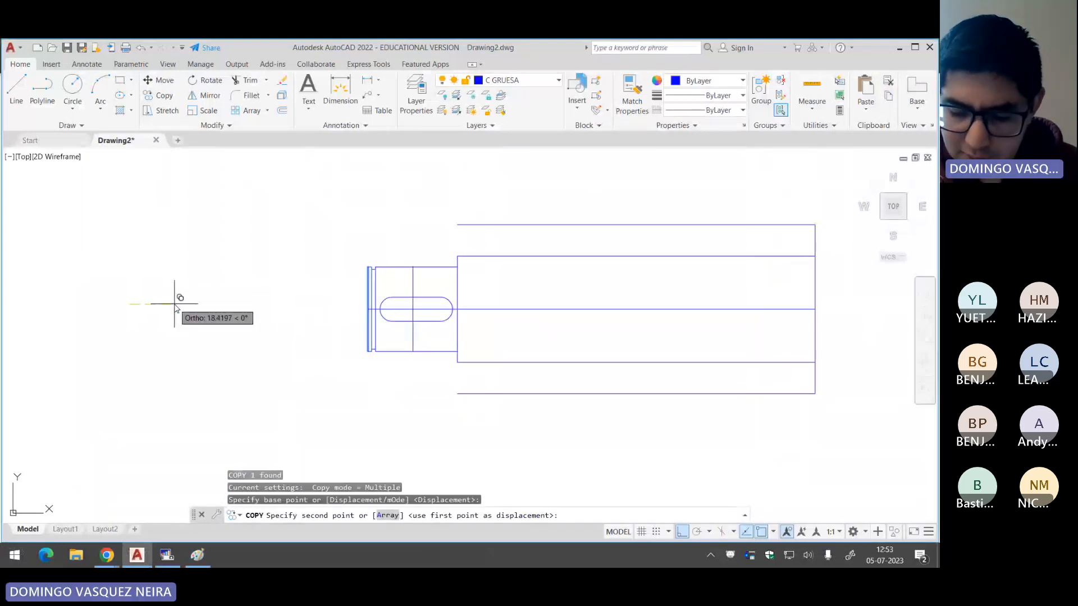
{"action": "type", "text": "82"}
{"action": "key", "text": "Return"}
Step: Extend the copied vertical line at both ends to the outermost horizontal lines to form the flange's left face
{"action": "type", "text": "ex"}
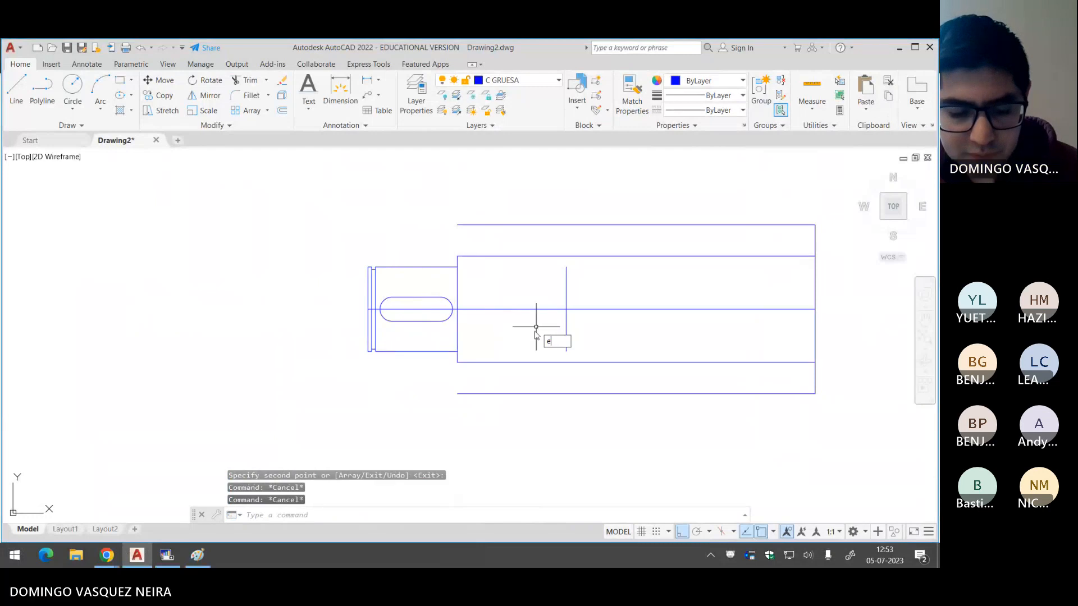
{"action": "key", "text": "space"}
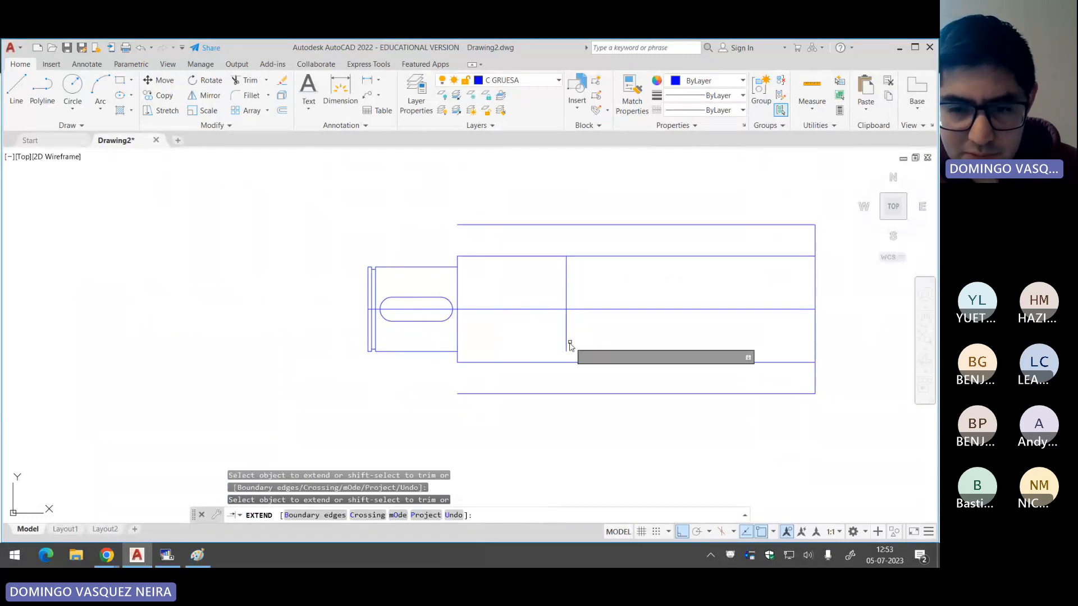
{"action": "left_click_drag", "start_coordinate": [568, 342], "coordinate": [562, 358]}
{"action": "key", "text": "Escape"}
{"action": "key", "text": "Escape"}
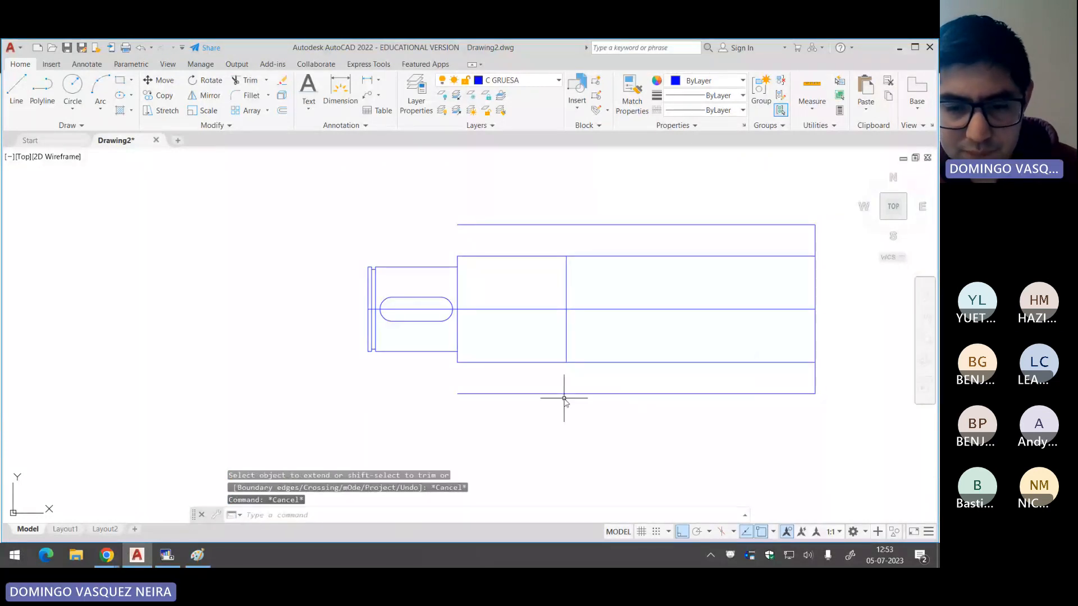
{"action": "key", "text": "space"}
{"action": "left_click", "coordinate": [566, 355]}
{"action": "left_click", "coordinate": [566, 355]}
{"action": "left_click", "coordinate": [567, 281]}
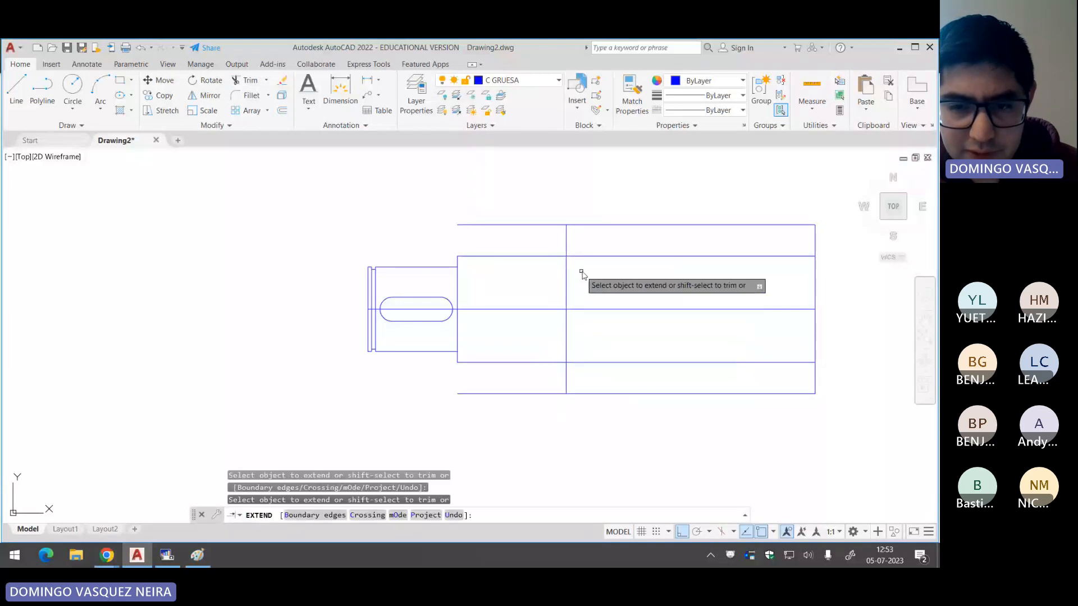
{"action": "key", "text": "Escape"}
{"action": "key", "text": "Escape"}
{"action": "key", "text": "Escape"}
Step: Trim the outermost horizontal lines left of the flange face and the 44-diameter lines right of it
{"action": "type", "text": "tr"}
{"action": "key", "text": "space"}
{"action": "left_click_drag", "start_coordinate": [542, 220], "coordinate": [515, 409]}
{"action": "key", "text": "Escape"}
{"action": "key", "text": "Escape"}
{"action": "key", "text": "space"}
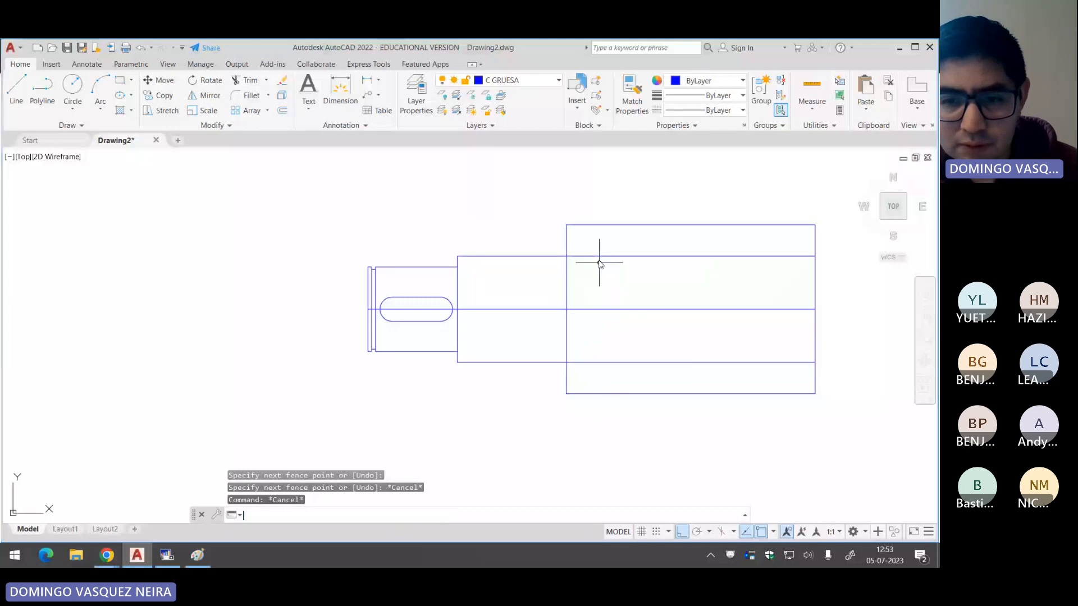
{"action": "left_click", "coordinate": [599, 257]}
{"action": "left_click", "coordinate": [592, 362]}
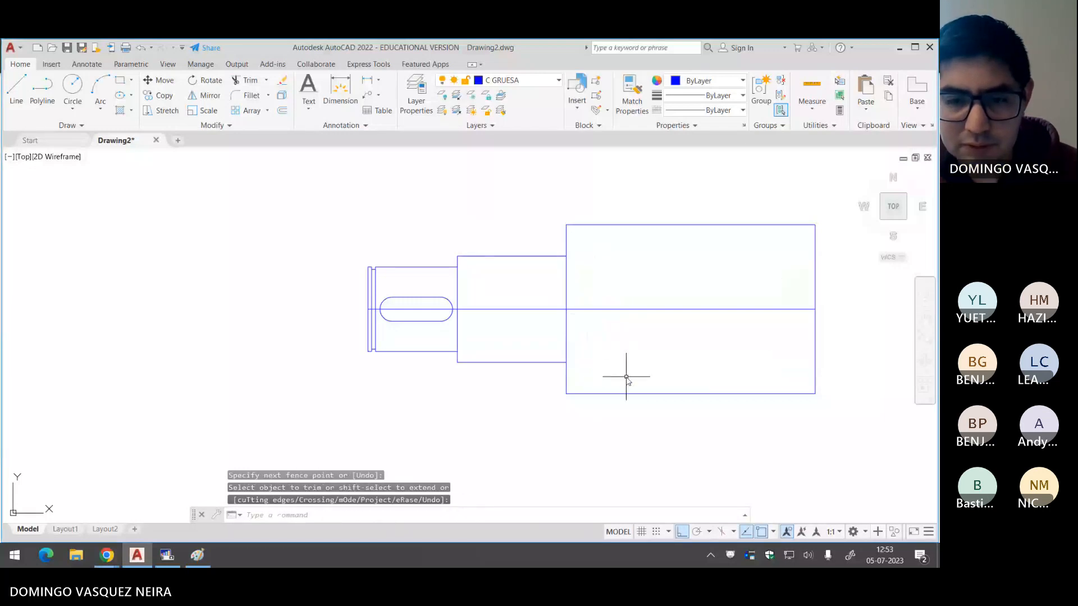
Step: Check the flange's thickness in the exam PDF and copy its left face line 8 units to the right
{"action": "middle_click_drag", "start_coordinate": [630, 372], "coordinate": [594, 356]}
{"action": "key", "text": "alt+Tab"}
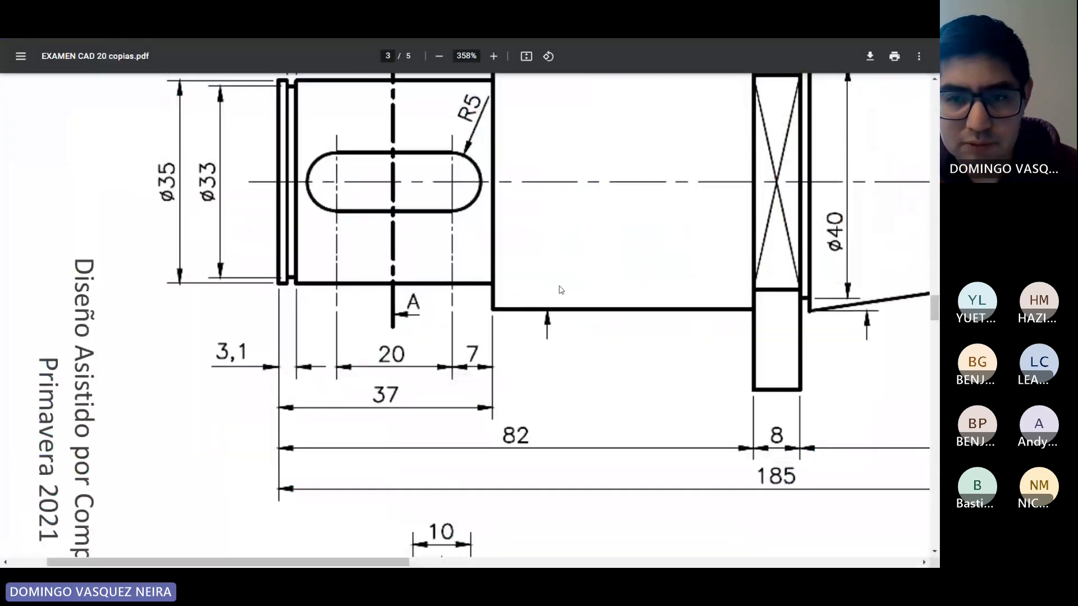
{"action": "scroll", "coordinate": [561, 289], "scroll_direction": "down", "scroll_amount": 2, "text": "ctrl"}
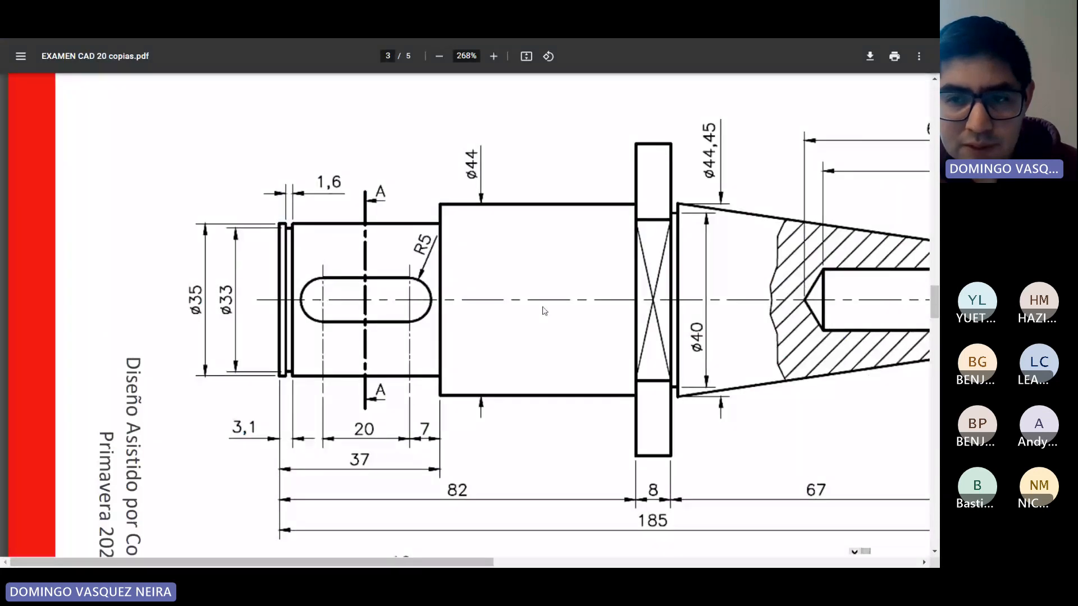
{"action": "scroll", "coordinate": [562, 298], "scroll_direction": "right", "scroll_amount": 4}
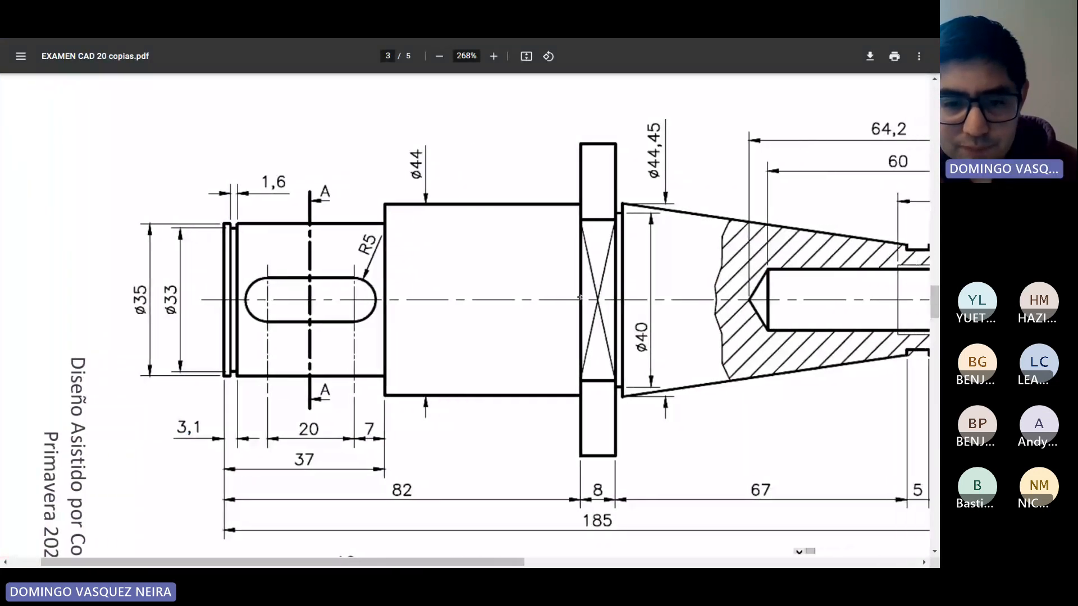
{"action": "scroll", "coordinate": [579, 297], "scroll_direction": "right", "scroll_amount": 5}
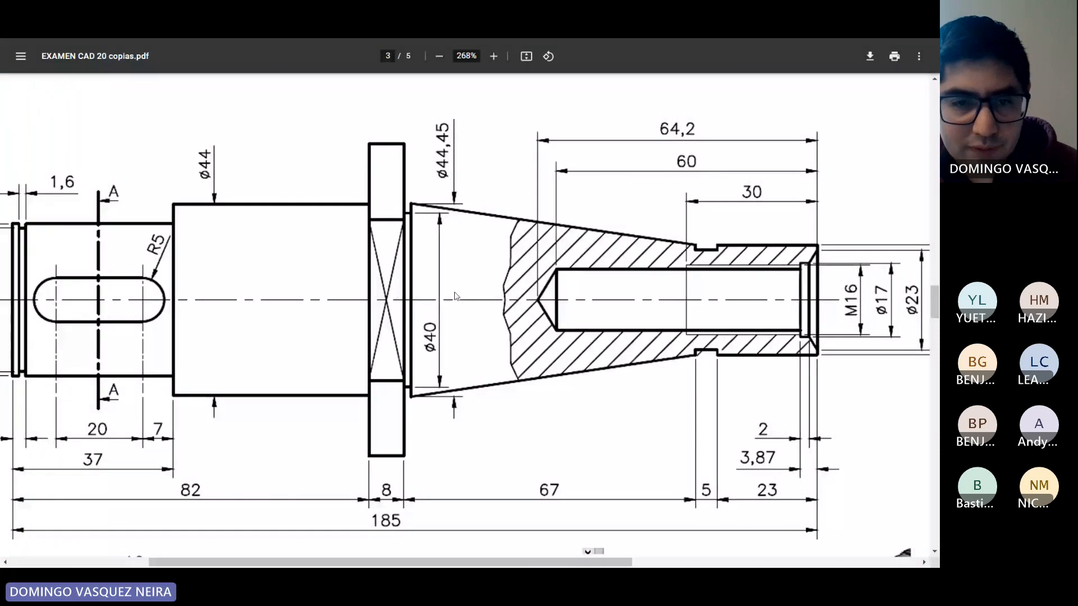
{"action": "key", "text": "alt+Tab"}
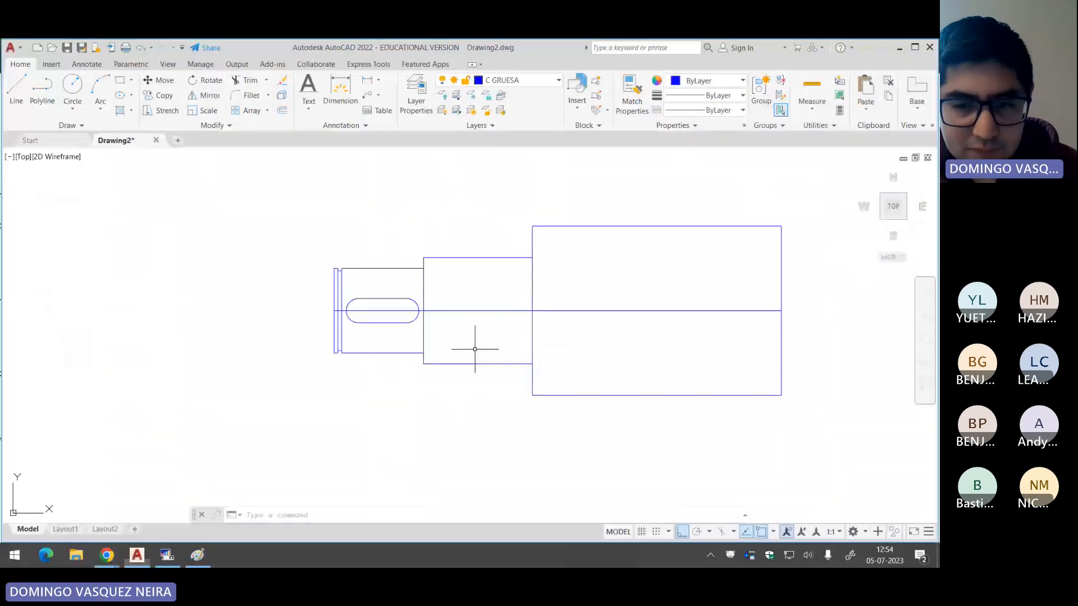
{"action": "left_click", "coordinate": [543, 280]}
{"action": "left_click", "coordinate": [522, 297]}
{"action": "type", "text": "cp"}
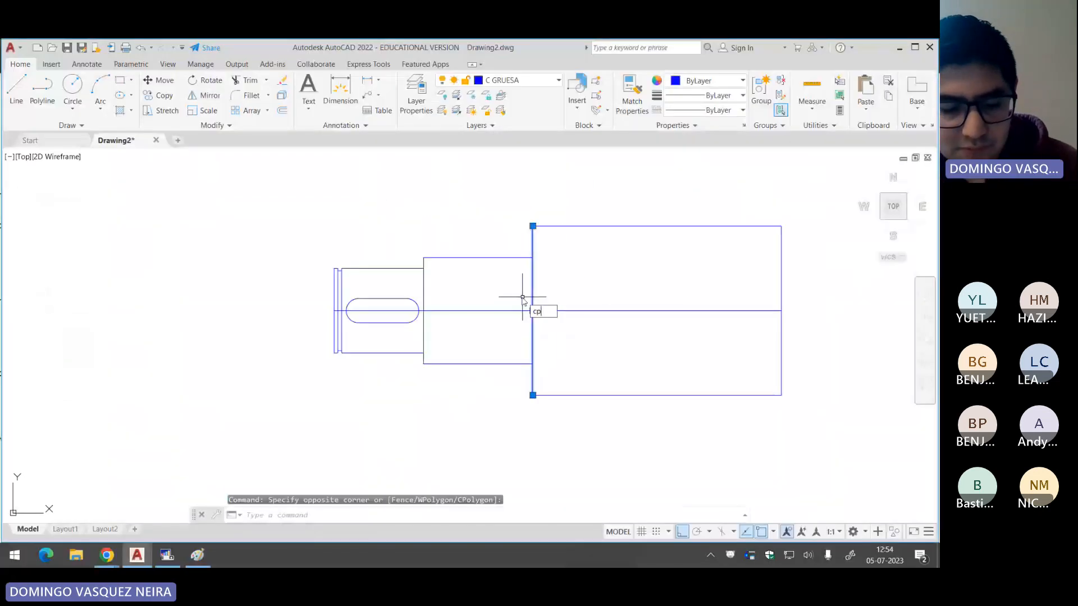
{"action": "key", "text": "Return"}
{"action": "left_click", "coordinate": [578, 279]}
{"action": "type", "text": "6.3"}
{"action": "key", "text": "Return"}
{"action": "key", "text": "Return"}
Step: Trim the outermost horizontal lines right of the flange's right face
{"action": "left_click", "coordinate": [557, 257]}
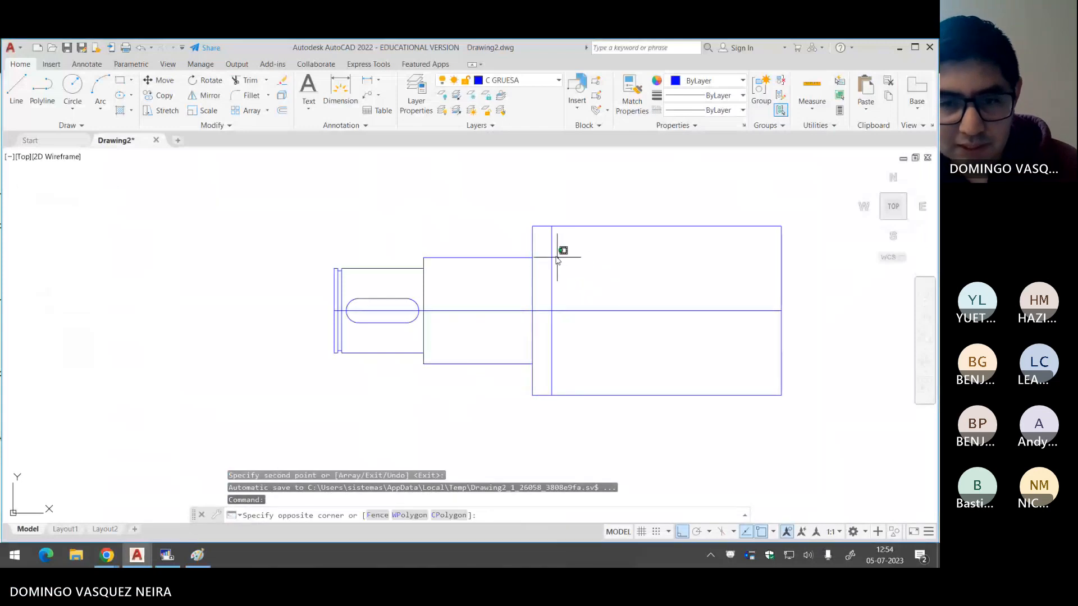
{"action": "left_click", "coordinate": [547, 260]}
{"action": "type", "text": "tr"}
{"action": "key", "text": "Return"}
{"action": "left_click", "coordinate": [602, 226]}
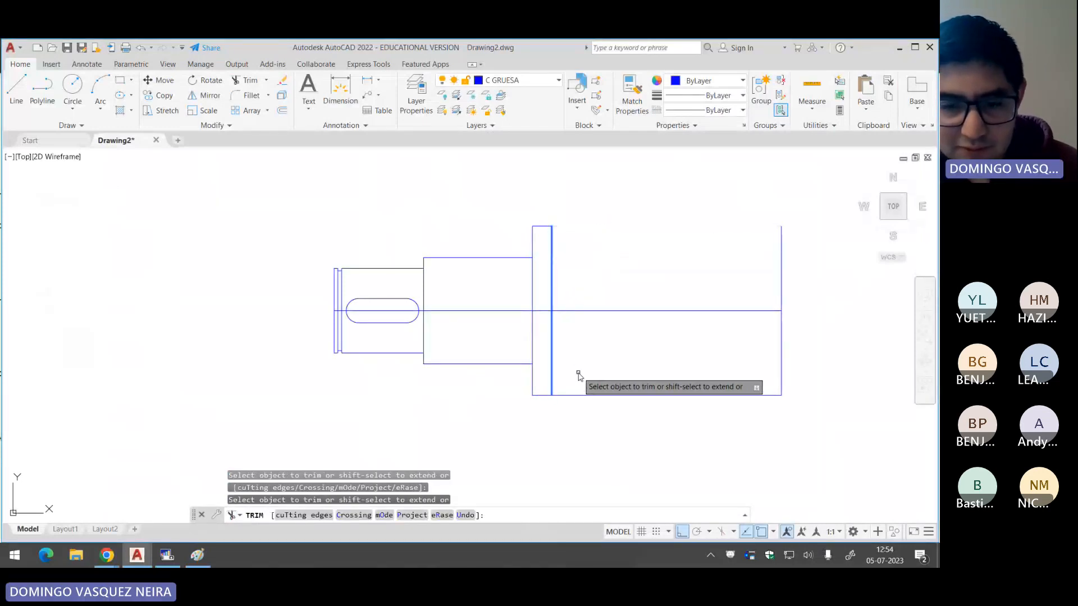
{"action": "left_click", "coordinate": [591, 395]}
{"action": "key", "text": "Escape"}
Step: Examine the flange's flats and the end view's dimensions in the exam PDF
{"action": "key", "text": "alt+Tab"}
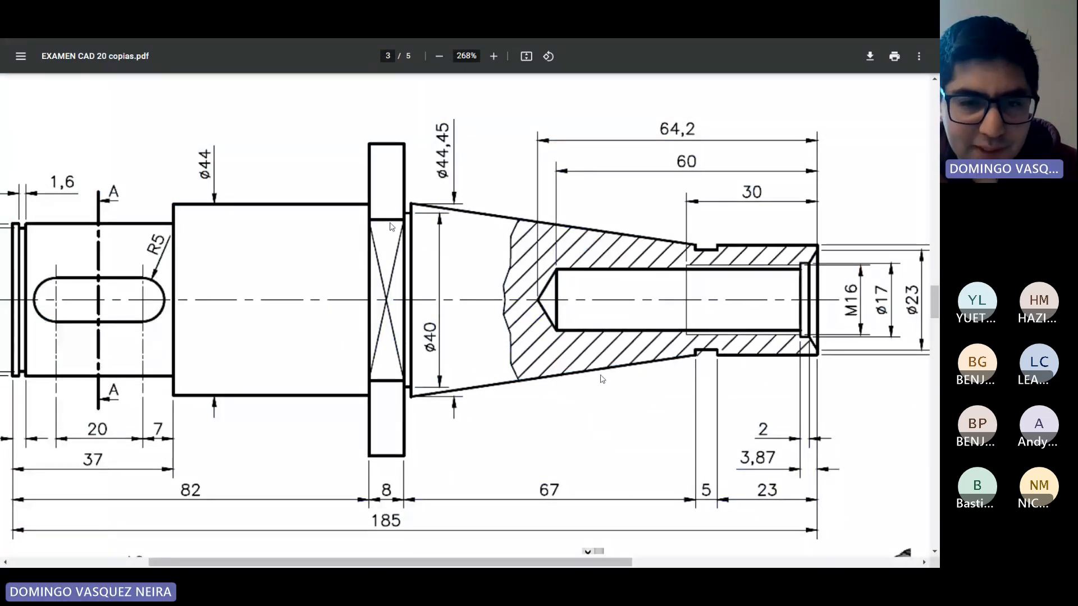
{"action": "scroll", "coordinate": [493, 293], "scroll_direction": "right", "scroll_amount": 3}
{"action": "scroll", "coordinate": [528, 290], "scroll_direction": "right", "scroll_amount": 5}
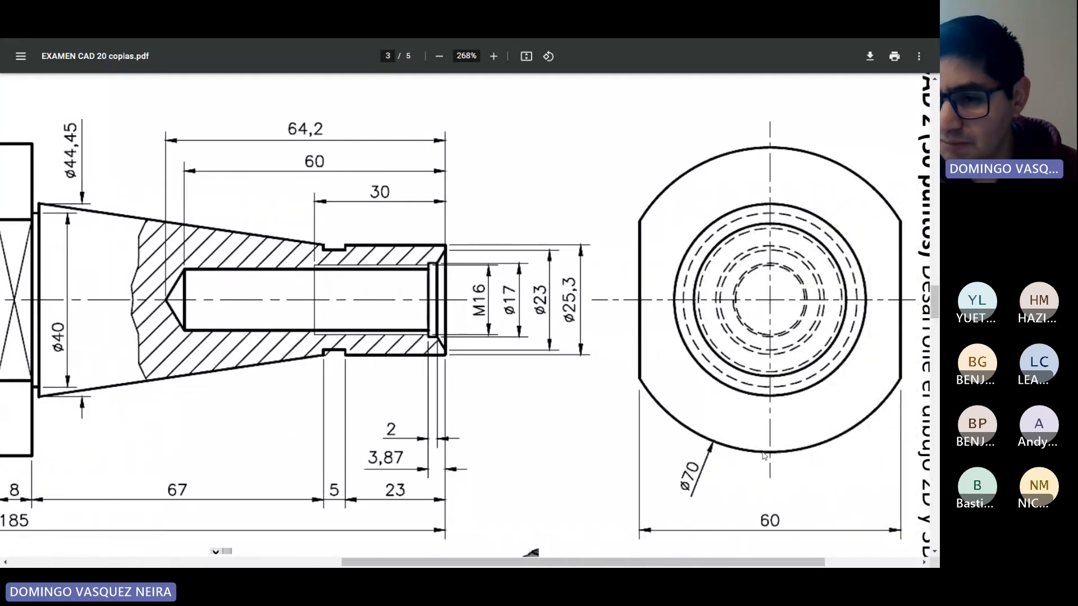
{"action": "scroll", "coordinate": [766, 435], "scroll_direction": "left", "scroll_amount": 2}
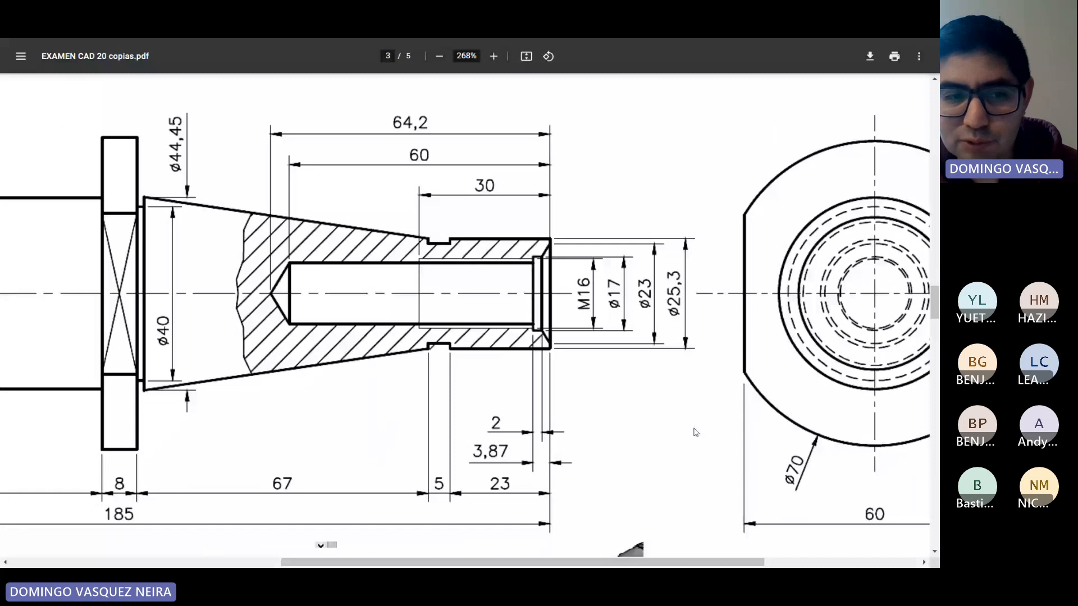
{"action": "scroll", "coordinate": [694, 429], "scroll_direction": "left", "scroll_amount": 1}
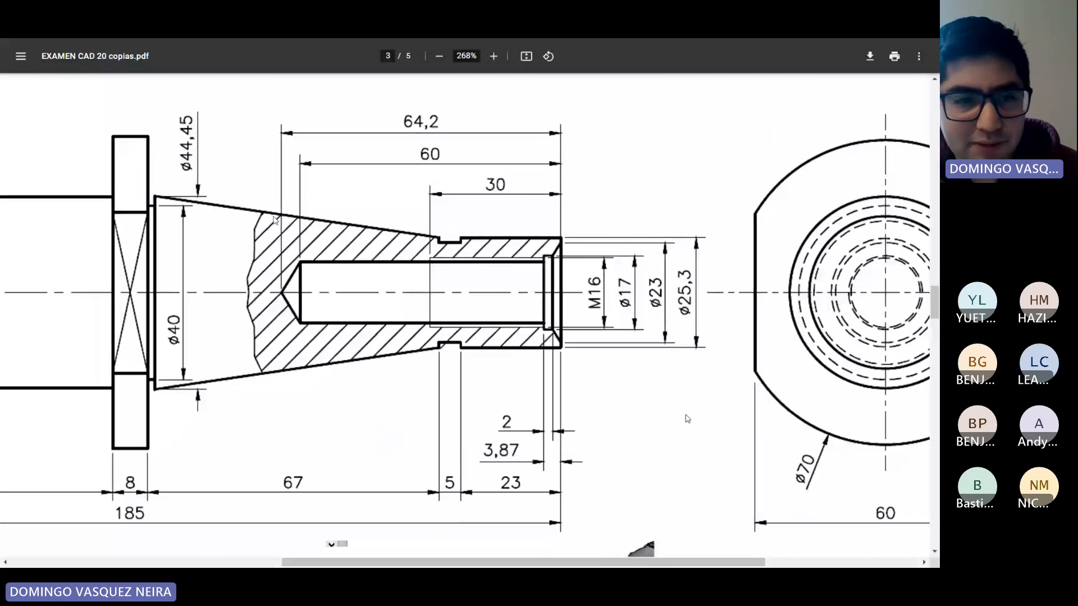
{"action": "scroll", "coordinate": [686, 416], "scroll_direction": "left", "scroll_amount": 3}
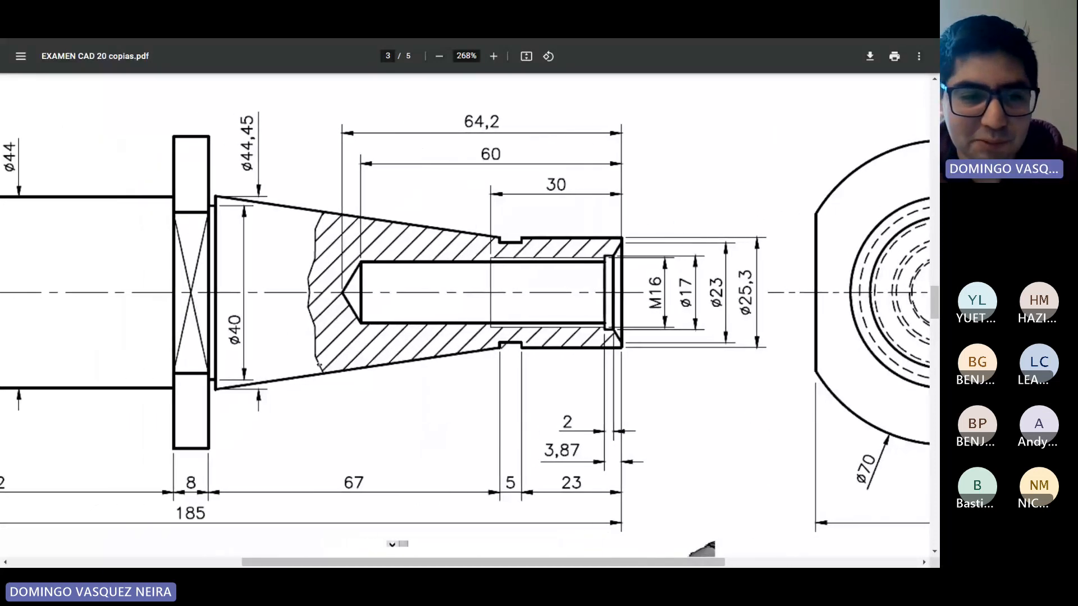
Step: Try copying the shaft's centre line 30 units upward
{"action": "key", "text": "alt+Tab"}
{"action": "left_click", "coordinate": [625, 298]}
{"action": "left_click", "coordinate": [612, 331]}
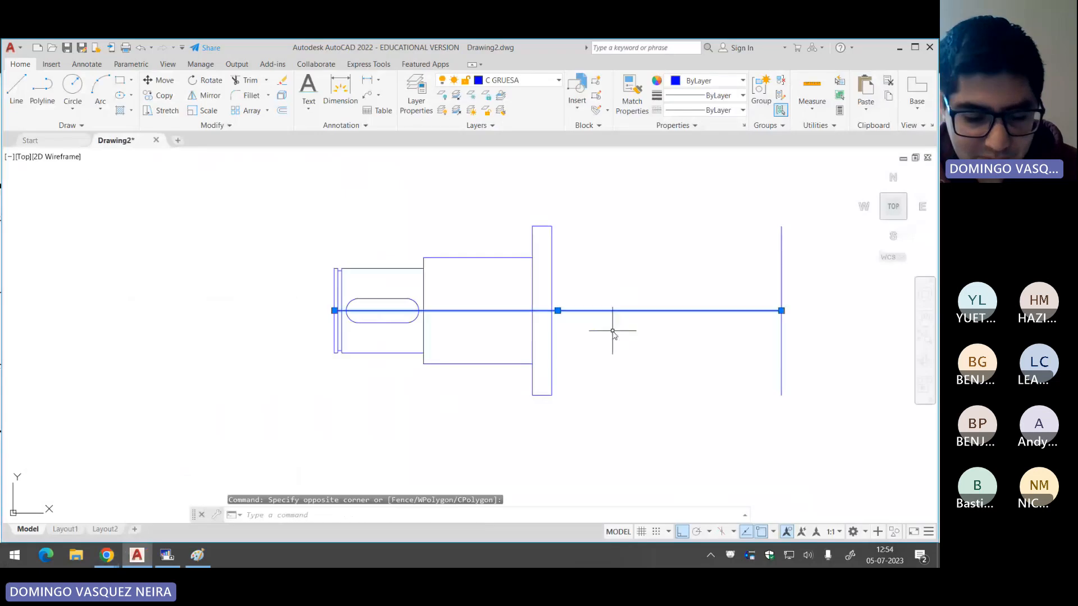
{"action": "type", "text": "co"}
{"action": "key", "text": "Return"}
{"action": "left_click", "coordinate": [624, 391]}
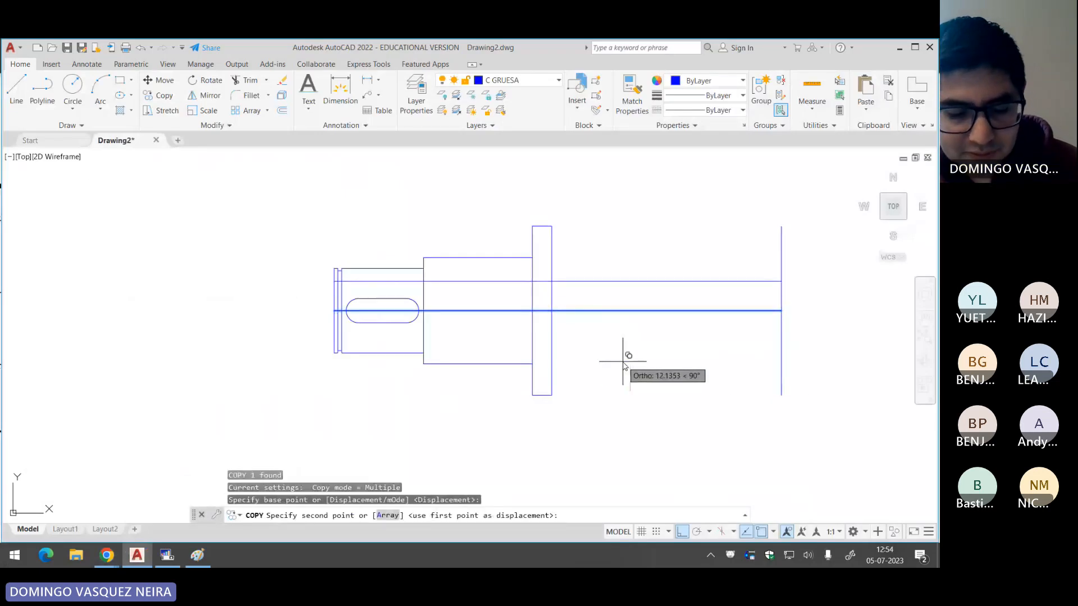
{"action": "type", "text": "30"}
{"action": "key", "text": "Return"}
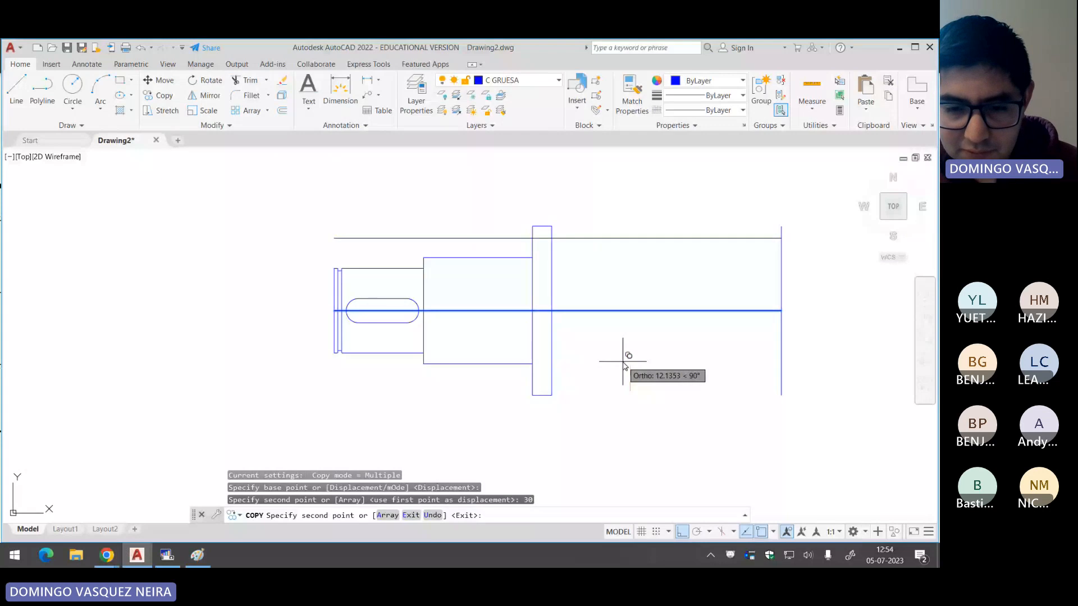
Step: Compare the flange, the narrow neck beside it and the groove dimensions across the views in the exam PDF
{"action": "key", "text": "alt+Tab"}
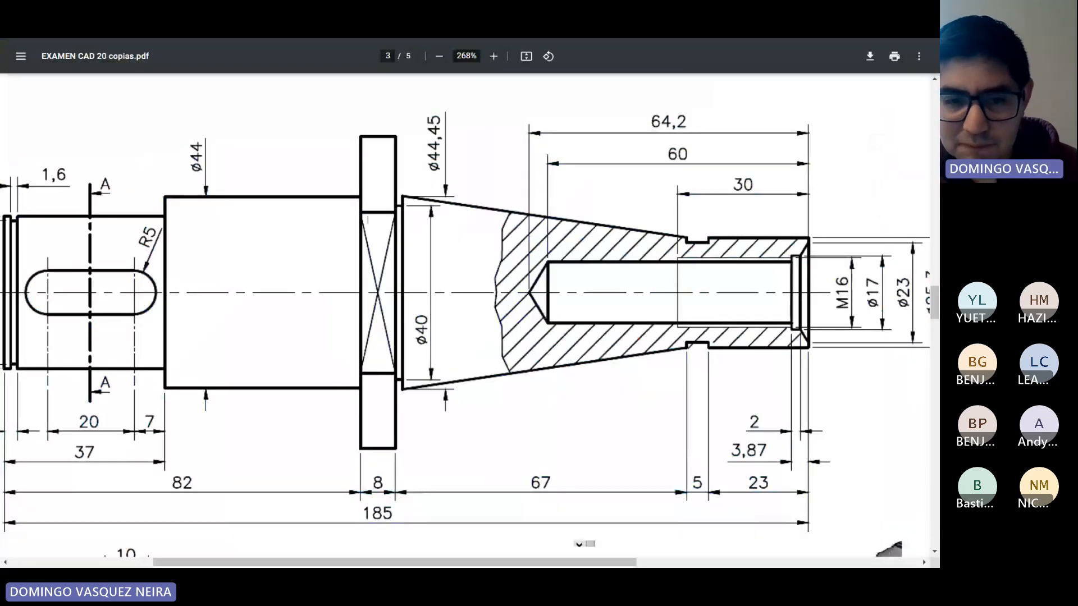
{"action": "scroll", "coordinate": [664, 427], "scroll_direction": "right", "scroll_amount": 7}
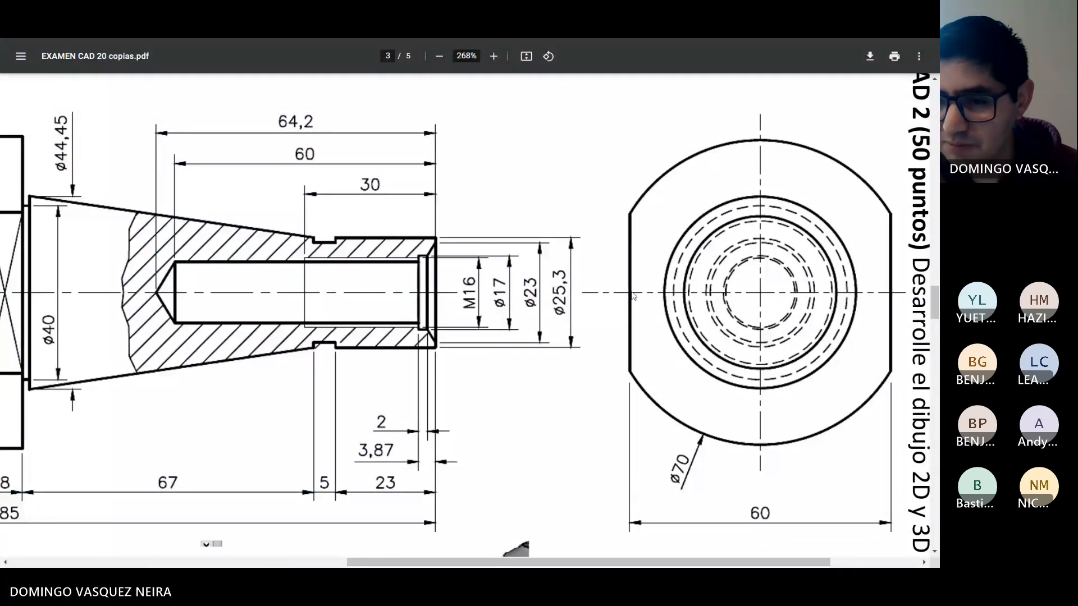
{"action": "scroll", "coordinate": [644, 325], "scroll_direction": "left", "scroll_amount": 4}
{"action": "scroll", "coordinate": [566, 326], "scroll_direction": "left", "scroll_amount": 2}
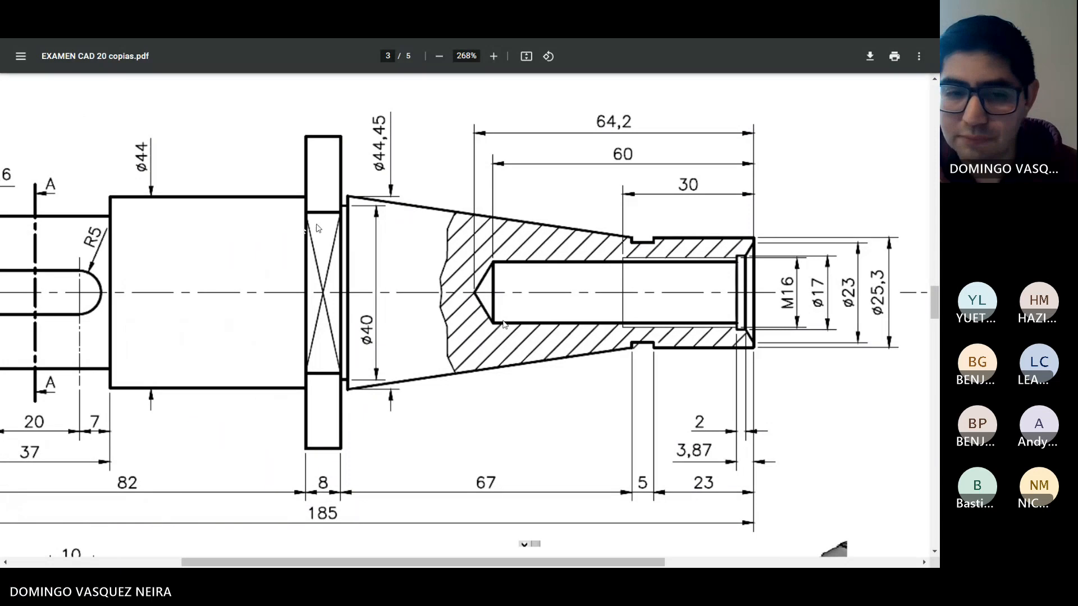
{"action": "key", "text": "alt+Tab"}
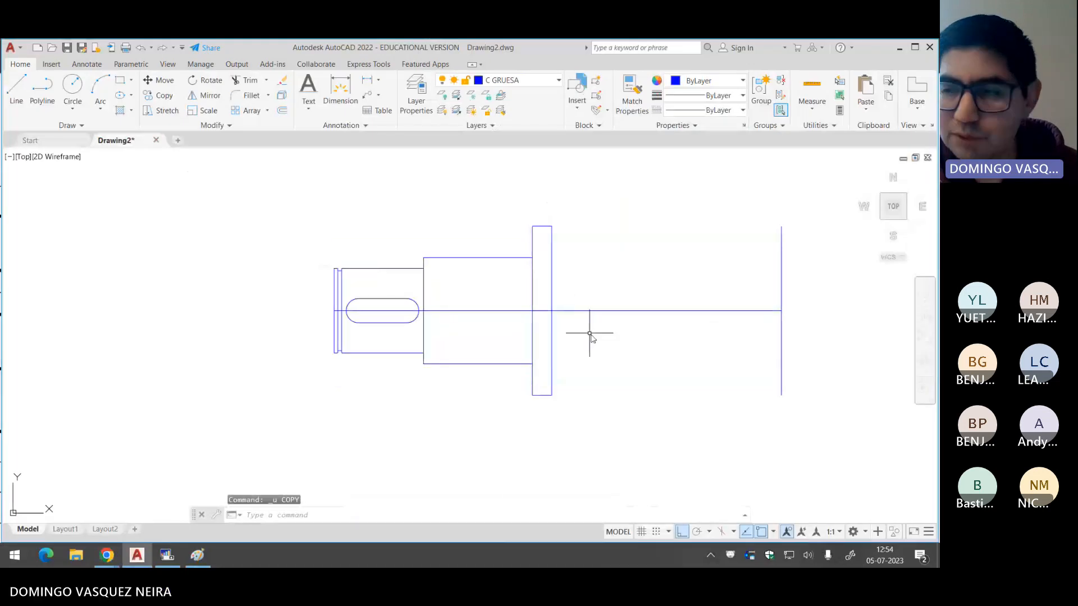
{"action": "scroll", "coordinate": [620, 360], "scroll_direction": "up", "scroll_amount": 2}
{"action": "middle_click_drag", "start_coordinate": [619, 360], "coordinate": [444, 409]}
{"action": "key", "text": "alt+Tab"}
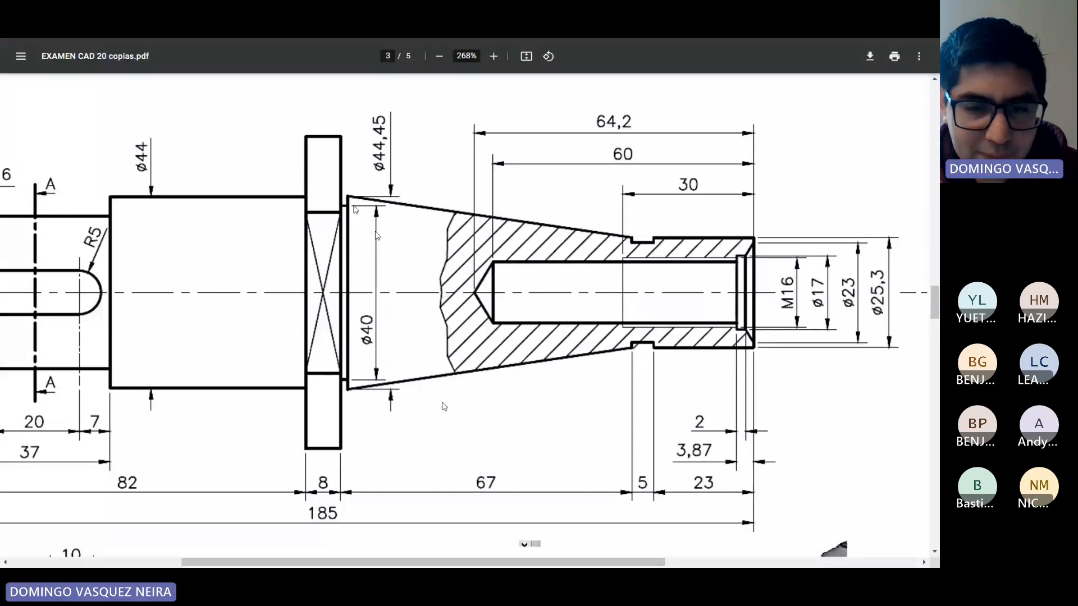
{"action": "scroll", "coordinate": [252, 225], "scroll_direction": "left", "scroll_amount": 4}
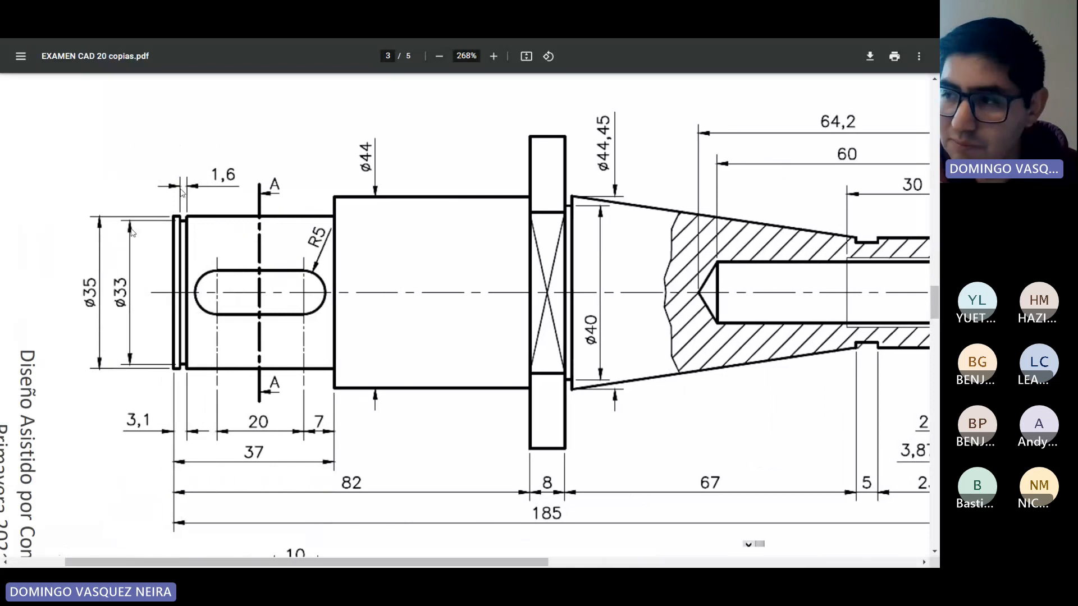
{"action": "scroll", "coordinate": [510, 235], "scroll_direction": "down", "scroll_amount": 3, "text": "ctrl"}
{"action": "scroll", "coordinate": [509, 235], "scroll_direction": "down", "scroll_amount": 2, "text": "ctrl"}
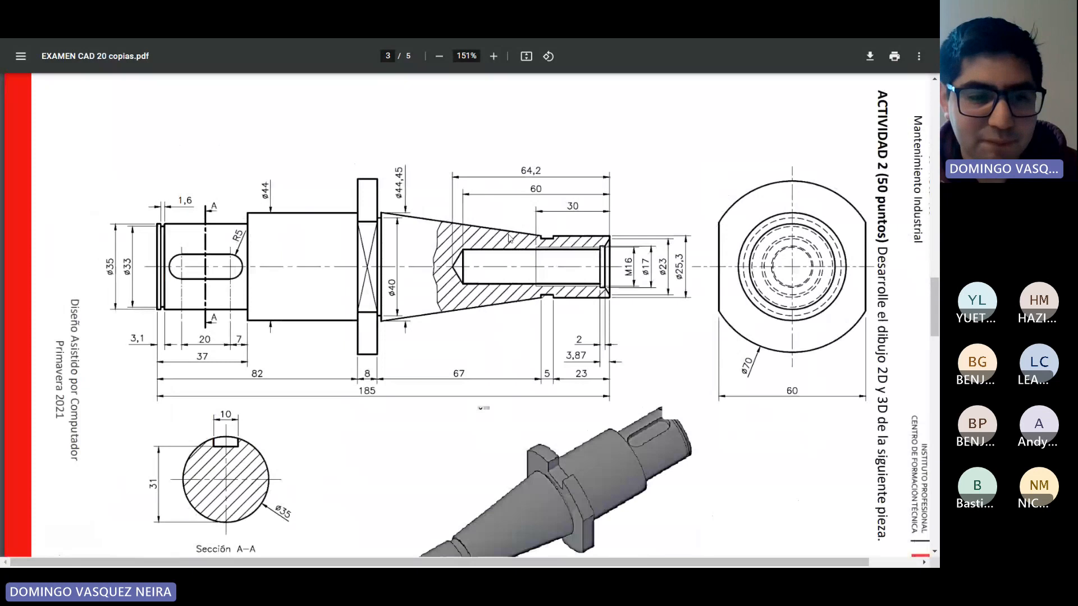
{"action": "scroll", "coordinate": [510, 235], "scroll_direction": "up", "scroll_amount": 4, "text": "ctrl"}
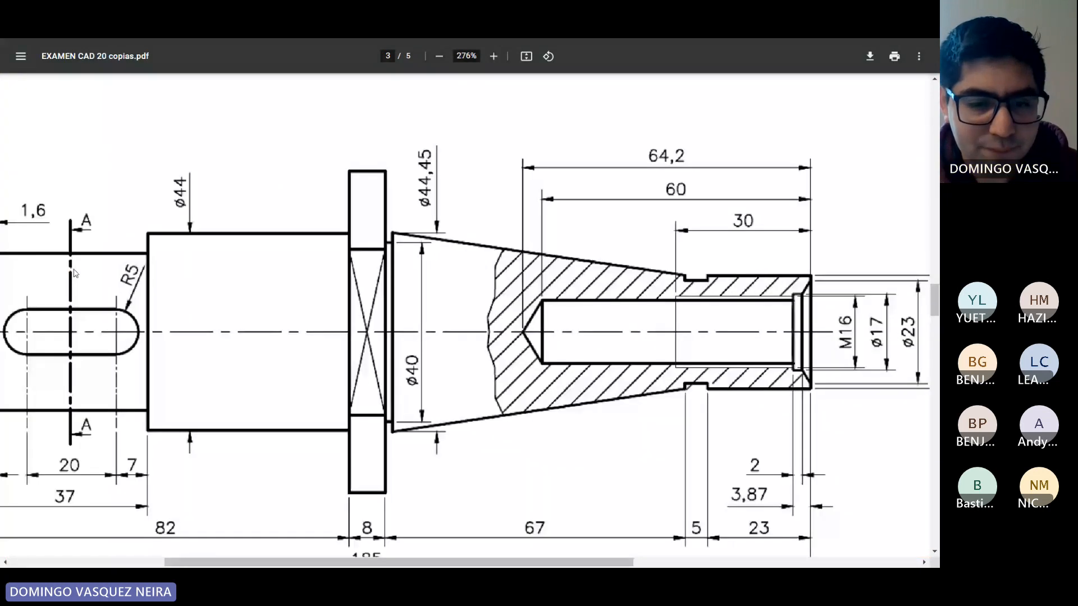
Step: Copy the flange's right face line 1.6 units to the right to mark the neck's width
{"action": "key", "text": "alt+Tab"}
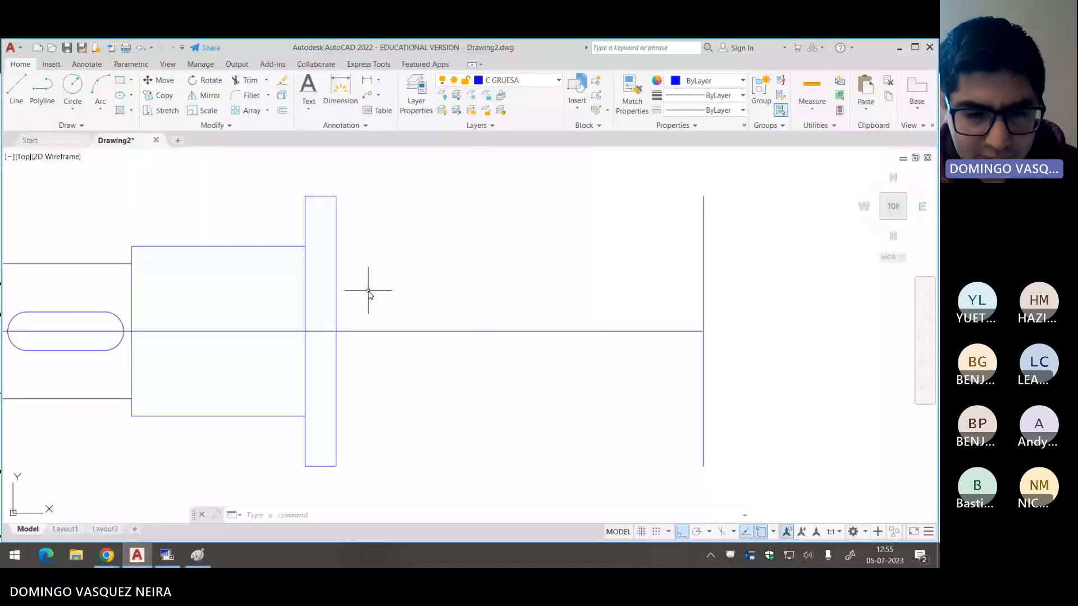
{"action": "left_click", "coordinate": [336, 281]}
{"action": "type", "text": "co"}
{"action": "key", "text": "Return"}
{"action": "left_click", "coordinate": [470, 260]}
{"action": "type", "text": "1.6"}
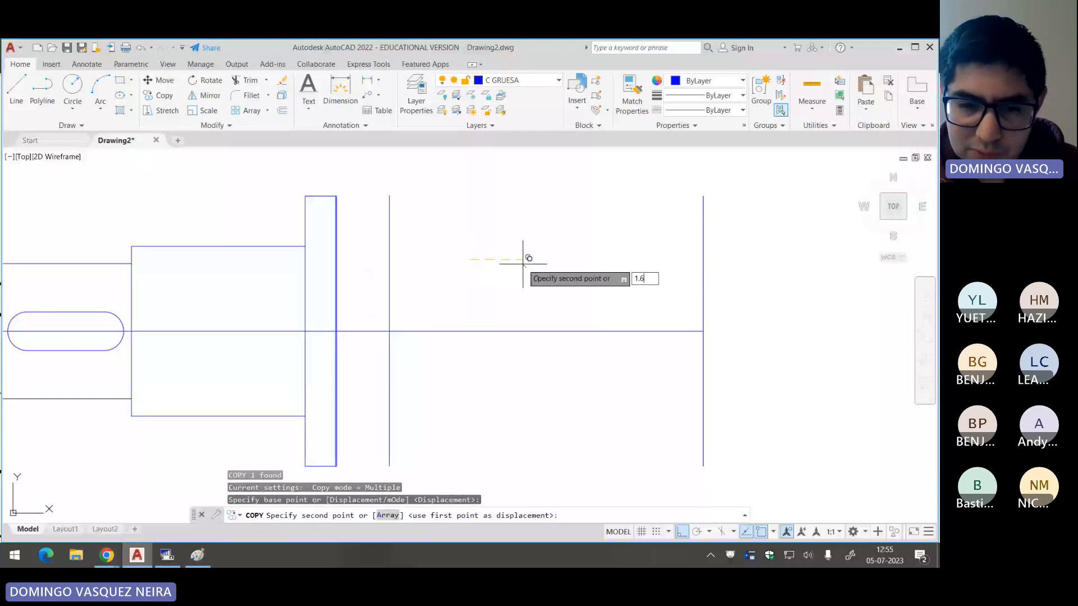
{"action": "key", "text": "Return"}
{"action": "key", "text": "Return"}
Step: Check the neck's diameter in the exam PDF and copy the centre line 20 units upward and 20 units downward
{"action": "left_click", "coordinate": [444, 300]}
{"action": "left_click", "coordinate": [398, 357]}
{"action": "key", "text": "Return"}
{"action": "left_click", "coordinate": [430, 400]}
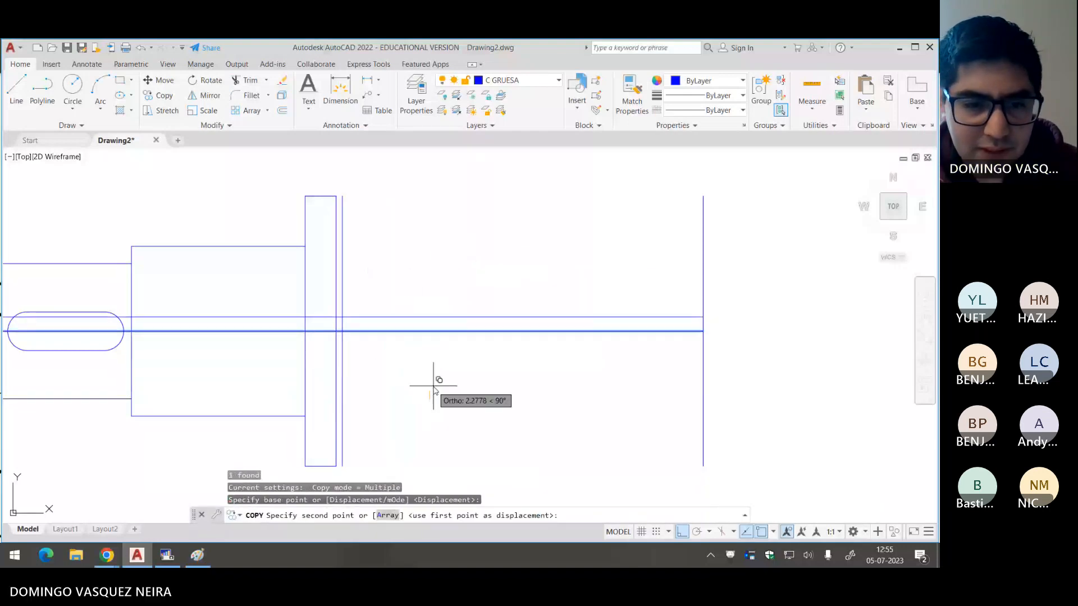
{"action": "key", "text": "alt+Tab"}
{"action": "key", "text": "alt+Tab"}
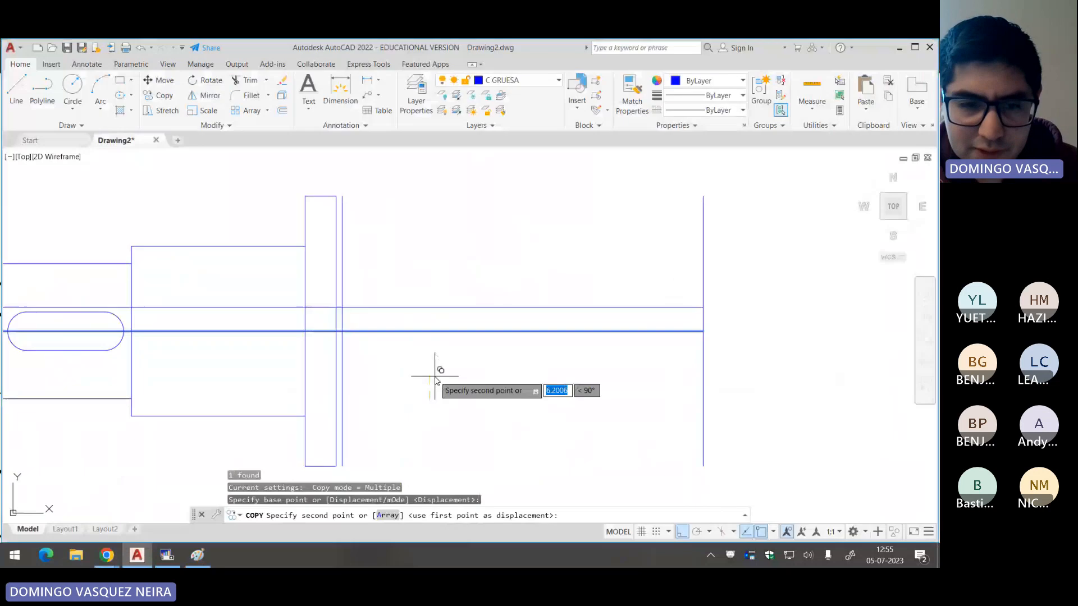
{"action": "type", "text": "20"}
{"action": "key", "text": "Return"}
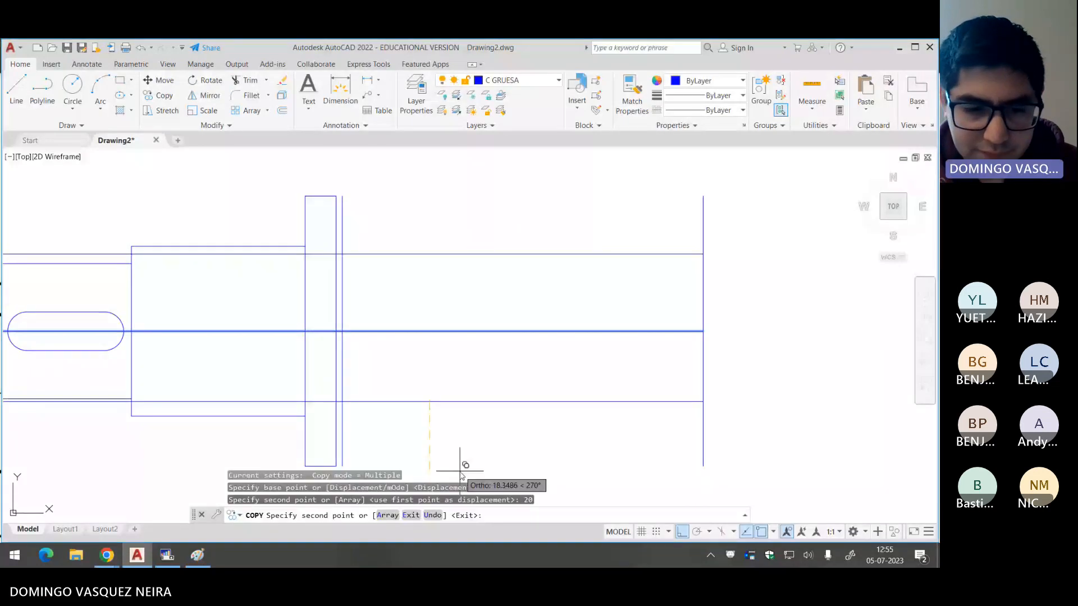
{"action": "type", "text": "20"}
{"action": "key", "text": "Return"}
{"action": "key", "text": "Return"}
Step: Trim the two 40-diameter lines left of the flange's right face
{"action": "left_click", "coordinate": [372, 430]}
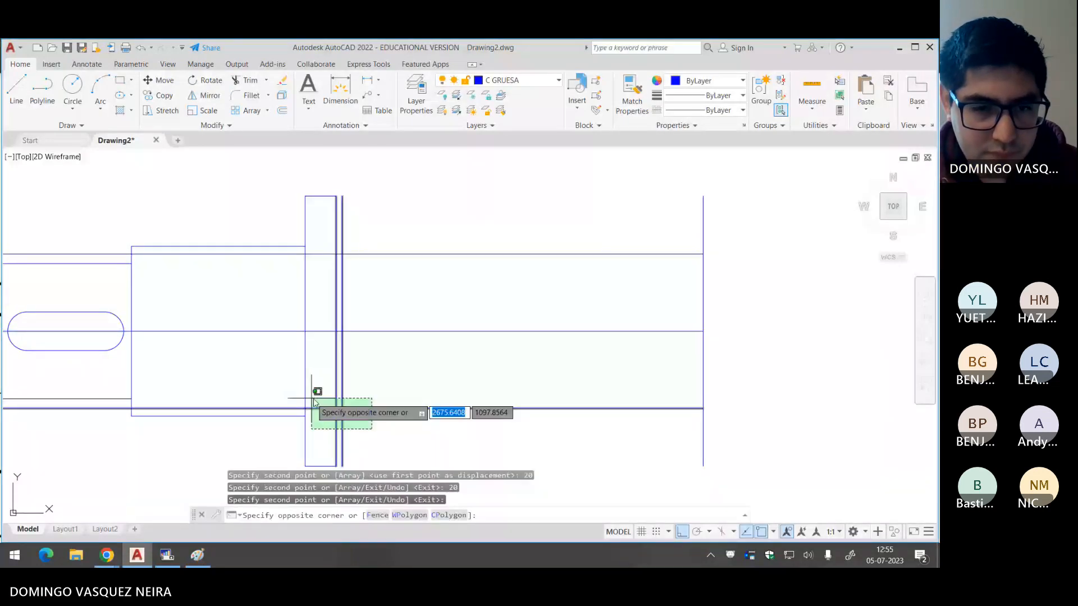
{"action": "left_click", "coordinate": [314, 401]}
{"action": "type", "text": "tr"}
{"action": "key", "text": "Return"}
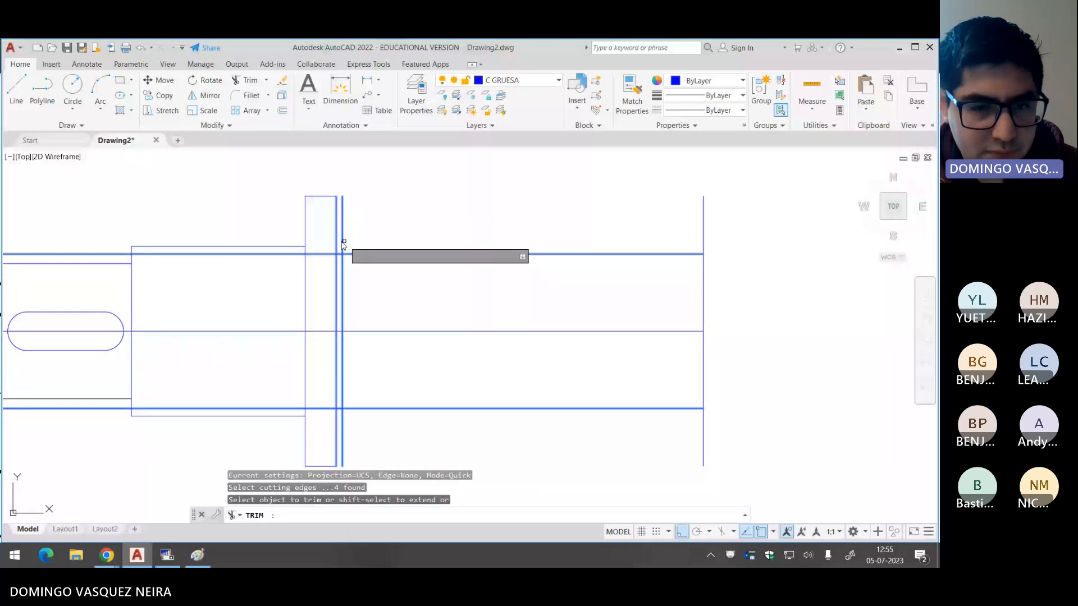
{"action": "left_click", "coordinate": [325, 255]}
{"action": "left_click", "coordinate": [325, 408]}
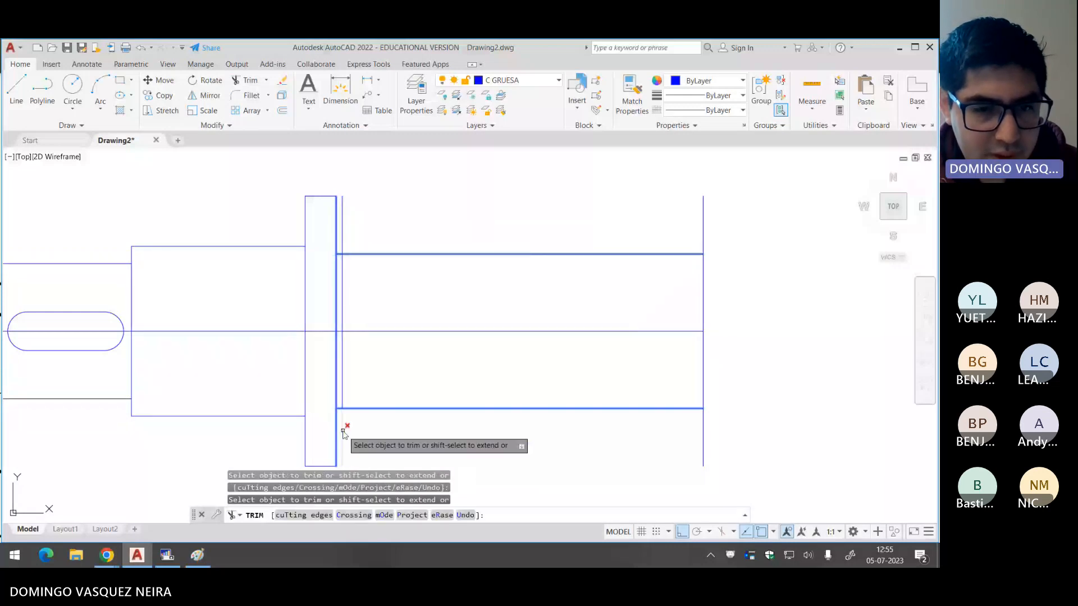
Step: Trim the neck's vertical line beyond the 40-diameter lines and remove those lines' parts right of the neck
{"action": "left_click", "coordinate": [344, 432]}
{"action": "left_click", "coordinate": [344, 241]}
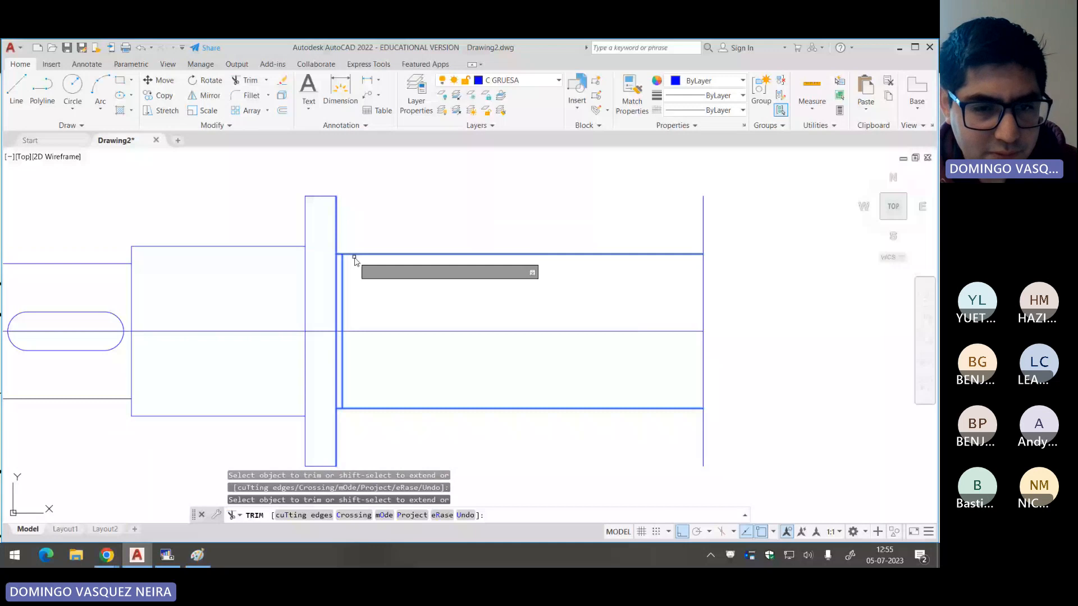
{"action": "left_click", "coordinate": [354, 256]}
{"action": "left_click", "coordinate": [377, 409]}
{"action": "key", "text": "Escape"}
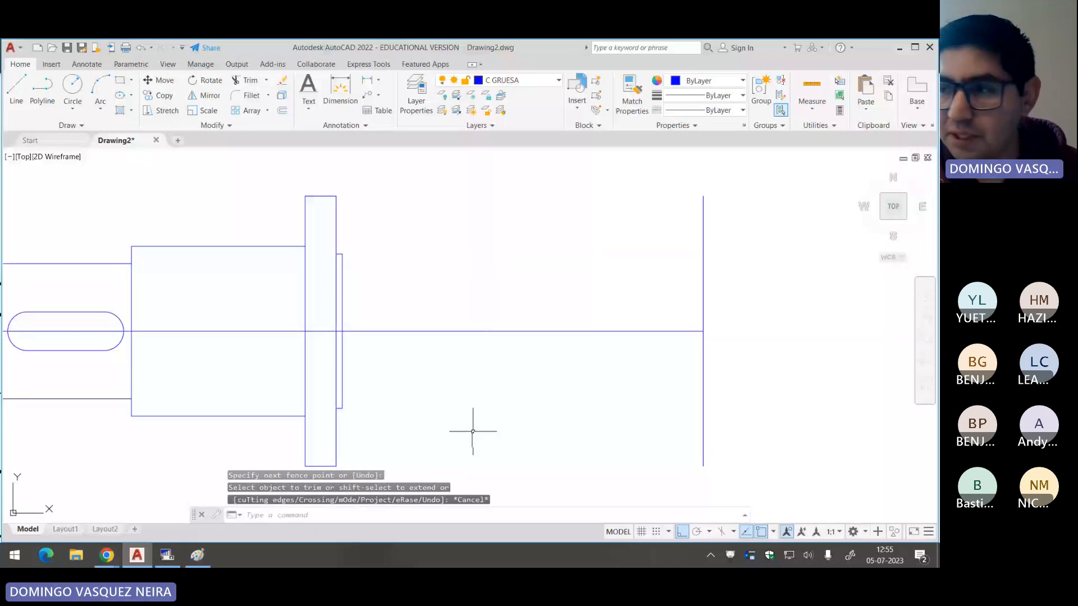
Step: Examine the taper's diameters and lengths in the exam PDF
{"action": "key", "text": "alt+Tab"}
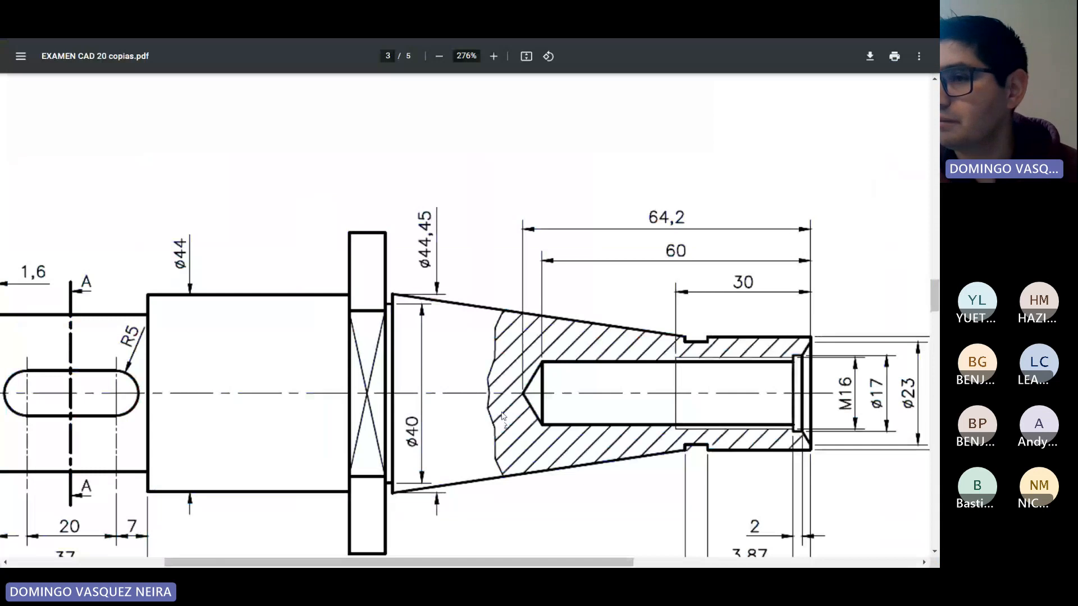
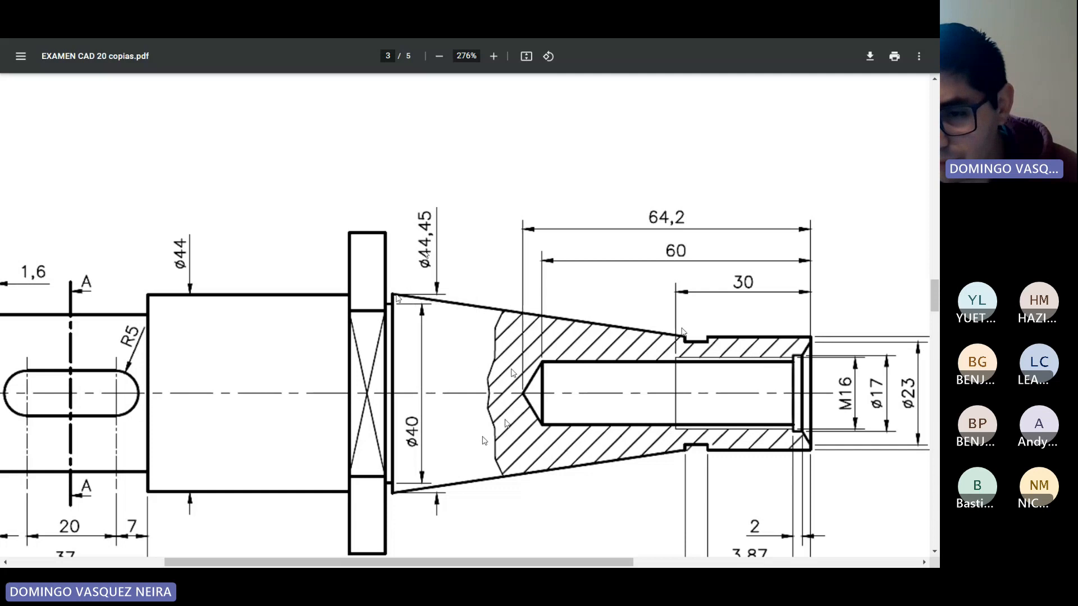
{"action": "scroll", "coordinate": [684, 340], "scroll_direction": "down", "scroll_amount": 2}
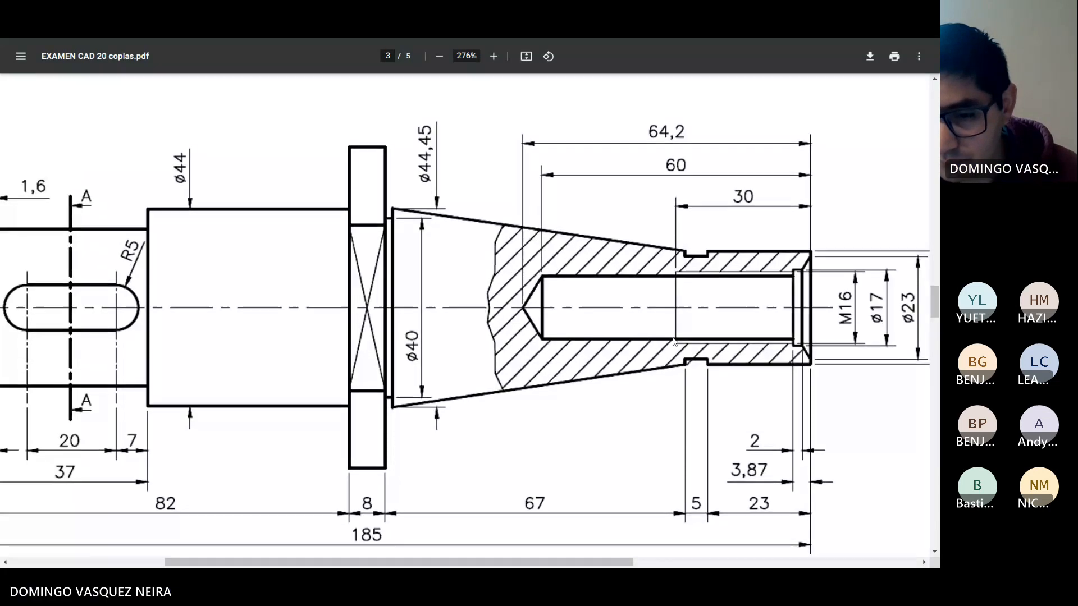
{"action": "scroll", "coordinate": [592, 331], "scroll_direction": "down", "scroll_amount": 2, "text": "ctrl"}
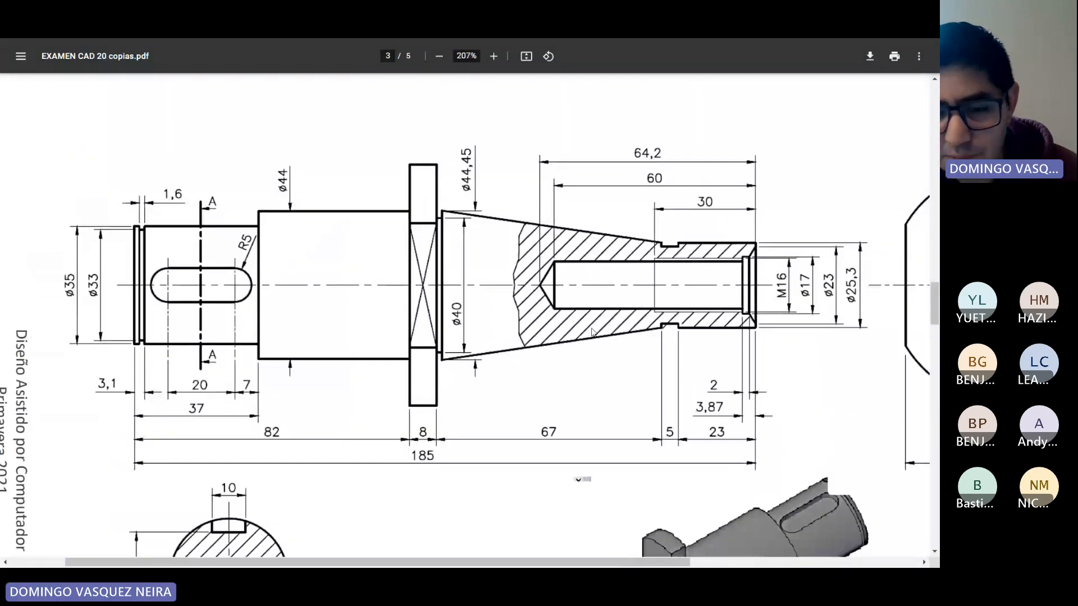
{"action": "scroll", "coordinate": [592, 331], "scroll_direction": "down", "scroll_amount": 2, "text": "ctrl"}
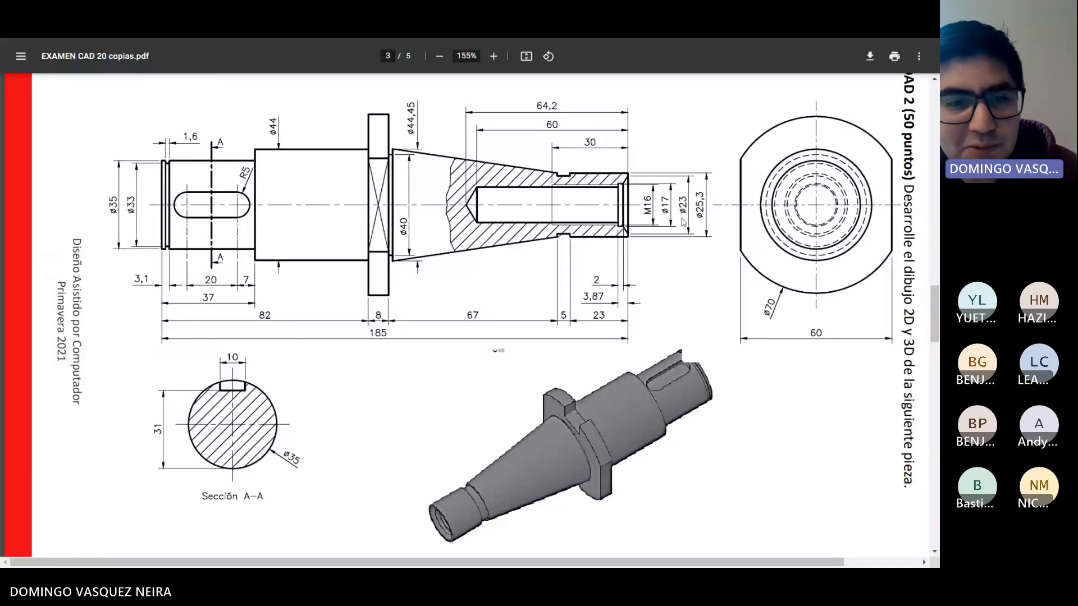
{"action": "scroll", "coordinate": [683, 222], "scroll_direction": "up", "scroll_amount": 2, "text": "ctrl"}
{"action": "scroll", "coordinate": [526, 297], "scroll_direction": "up", "scroll_amount": 1, "text": "ctrl"}
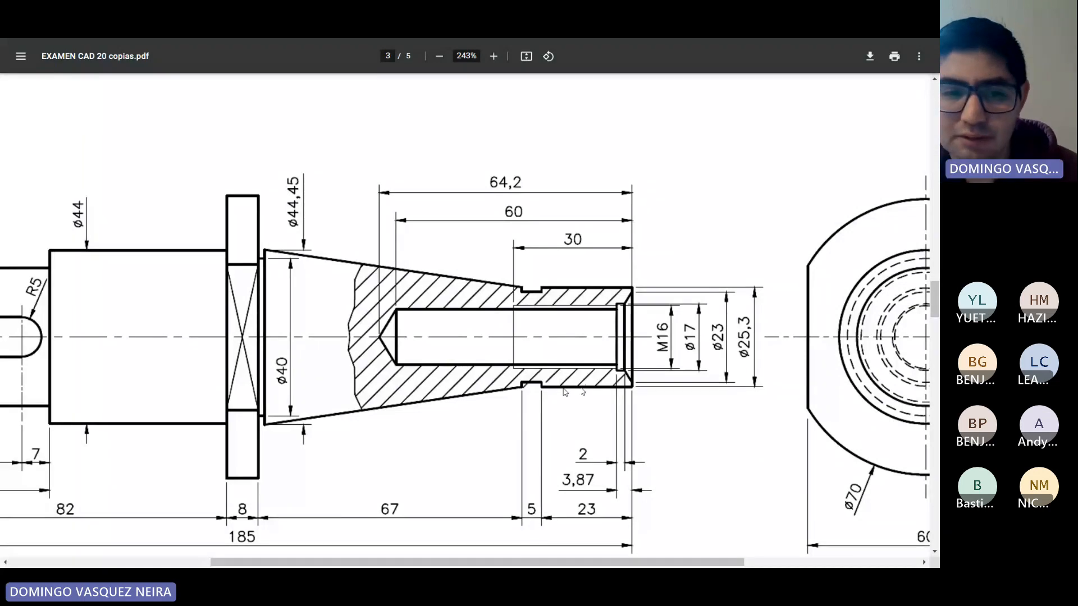
Step: Calculate 44,45 divided by 2 in the calculator, copy the result and return to the AutoCAD drawing
{"action": "key", "text": "super"}
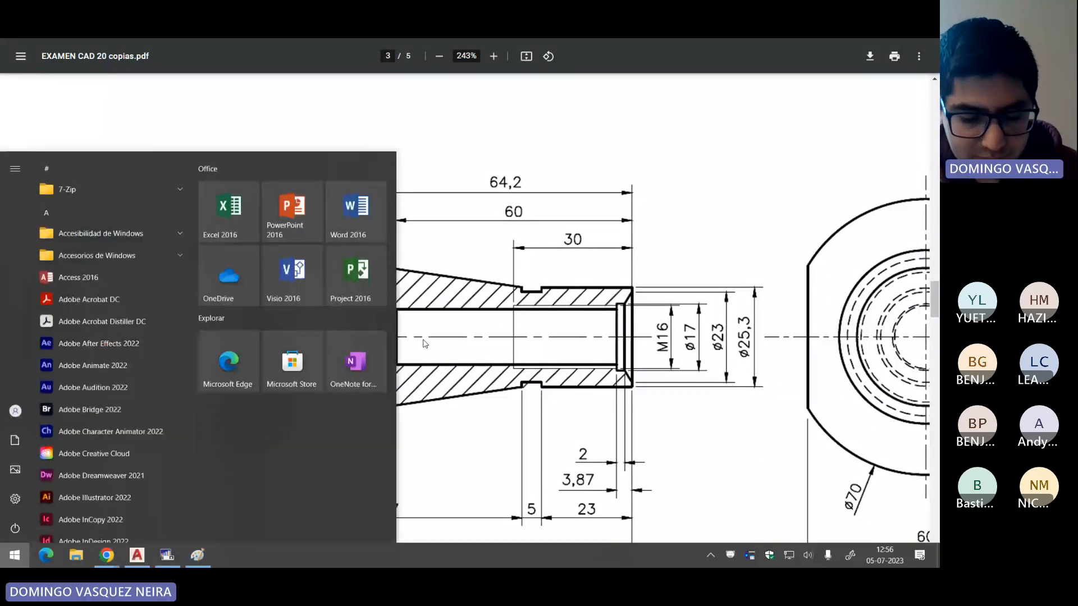
{"action": "type", "text": "calc"}
{"action": "key", "text": "Return"}
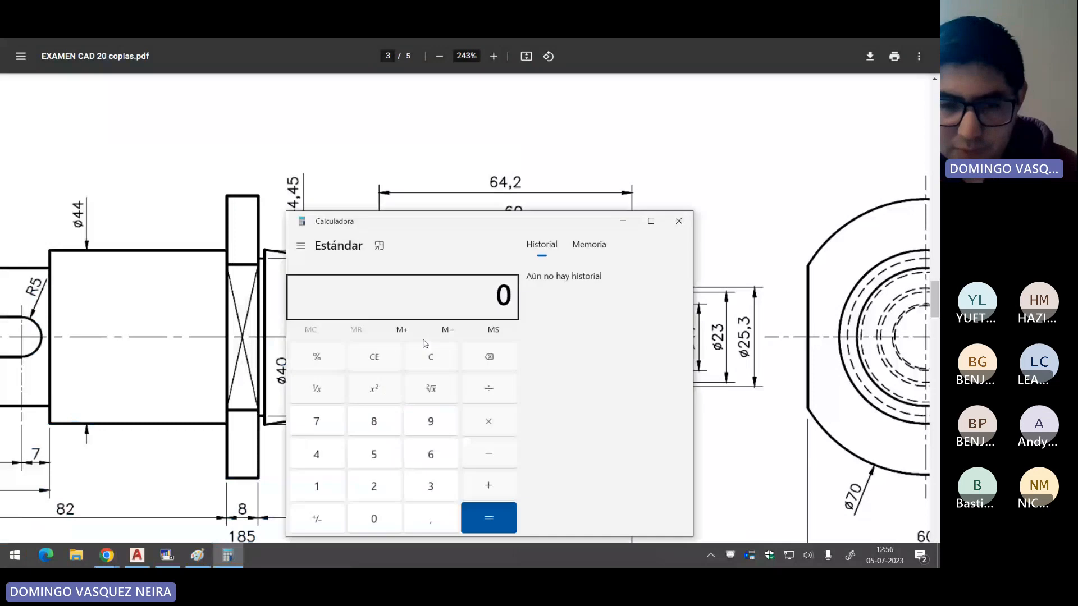
{"action": "type", "text": "44,45"}
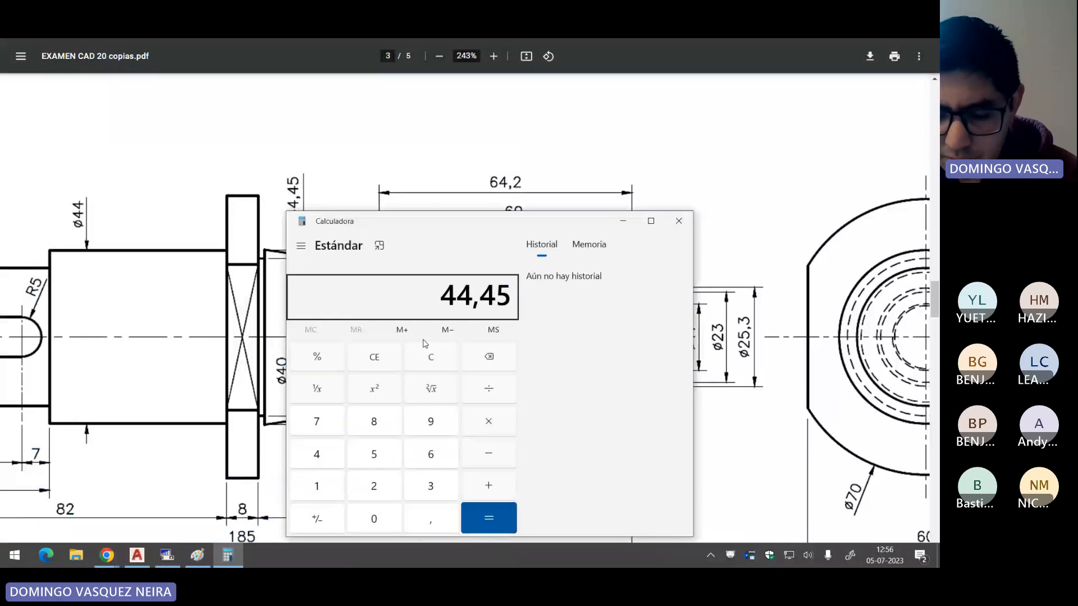
{"action": "type", "text": "/2"}
{"action": "key", "text": "Return"}
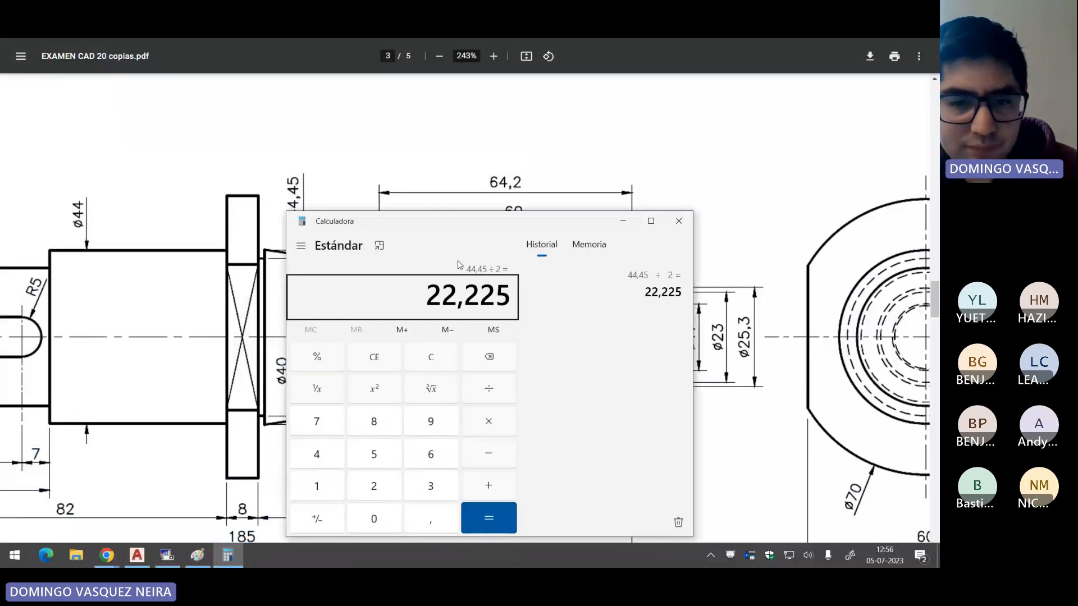
{"action": "left_click_drag", "start_coordinate": [428, 294], "coordinate": [513, 300]}
{"action": "right_click", "coordinate": [508, 297]}
{"action": "left_click", "coordinate": [530, 307]}
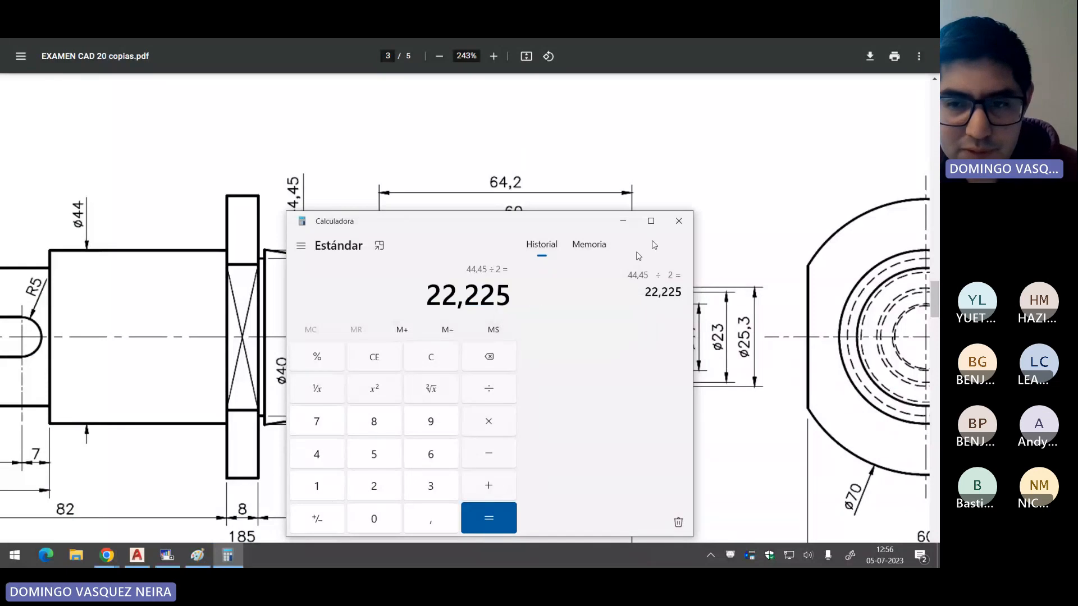
{"action": "left_click", "coordinate": [679, 221]}
{"action": "key", "text": "alt+Tab"}
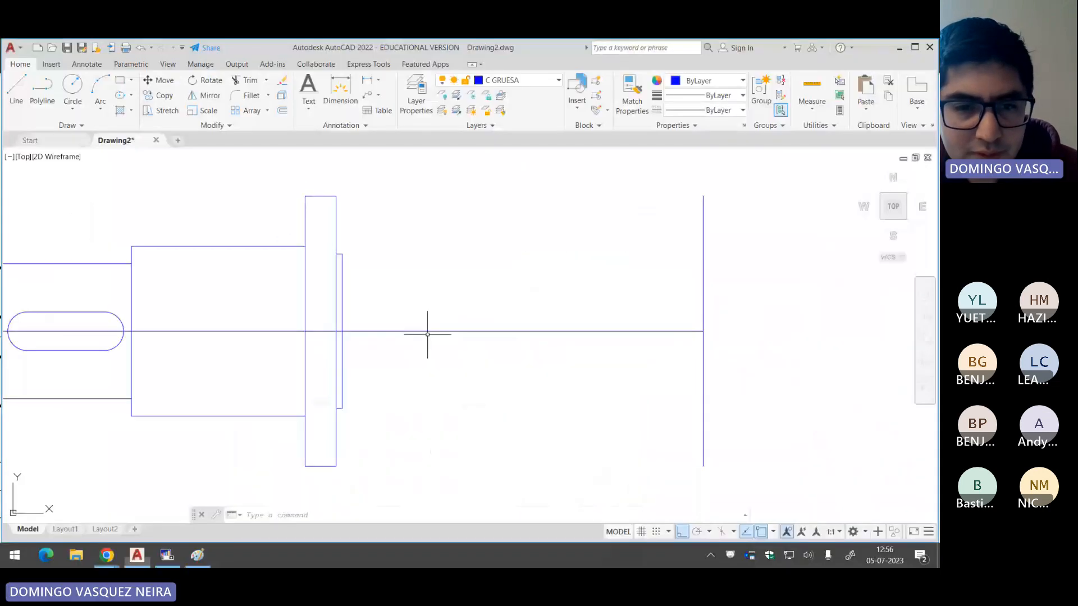
{"action": "left_click", "coordinate": [443, 311]}
{"action": "left_click", "coordinate": [415, 354]}
{"action": "type", "text": "co"}
{"action": "key", "text": "Return"}
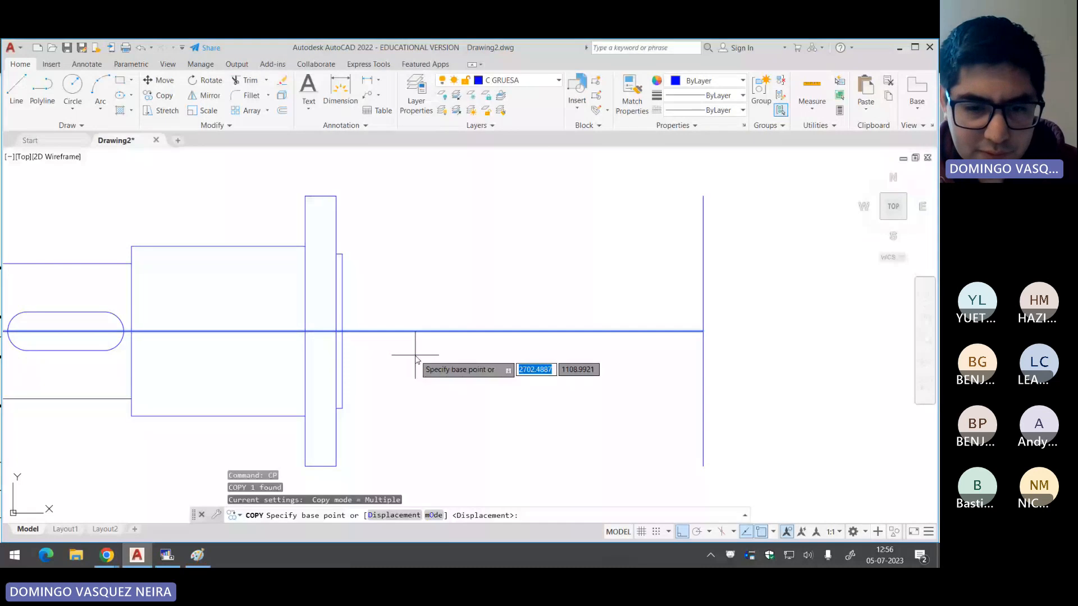
{"action": "left_click", "coordinate": [472, 403]}
{"action": "key", "text": "ctrl+v"}
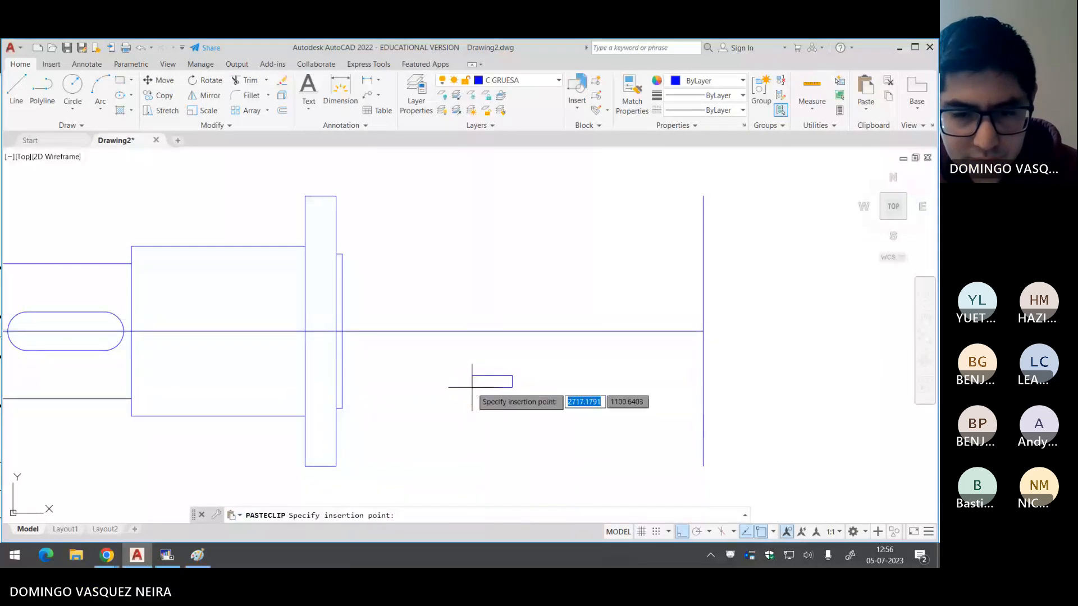
{"action": "left_click", "coordinate": [464, 306]}
{"action": "key", "text": "Escape"}
{"action": "key", "text": "Escape"}
{"action": "key", "text": "Escape"}
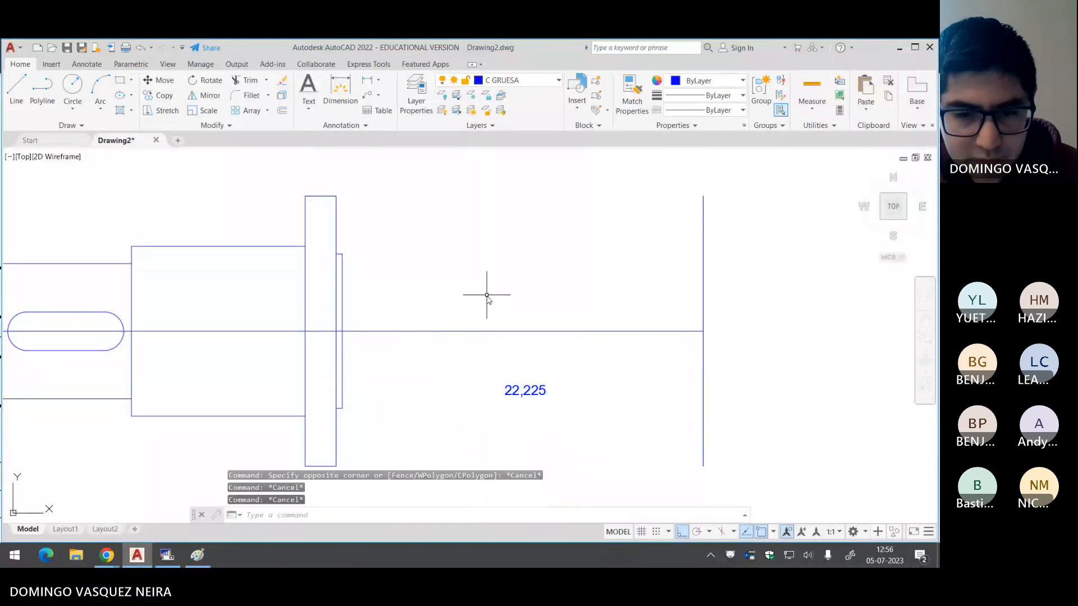
Step: Copy the centre line 22.225 units upward and 22.225 units downward, and erase the stray pasted text below the centre line
{"action": "left_click", "coordinate": [486, 296]}
{"action": "left_click", "coordinate": [432, 356]}
{"action": "type", "text": "co"}
{"action": "key", "text": "Return"}
{"action": "left_click", "coordinate": [443, 418]}
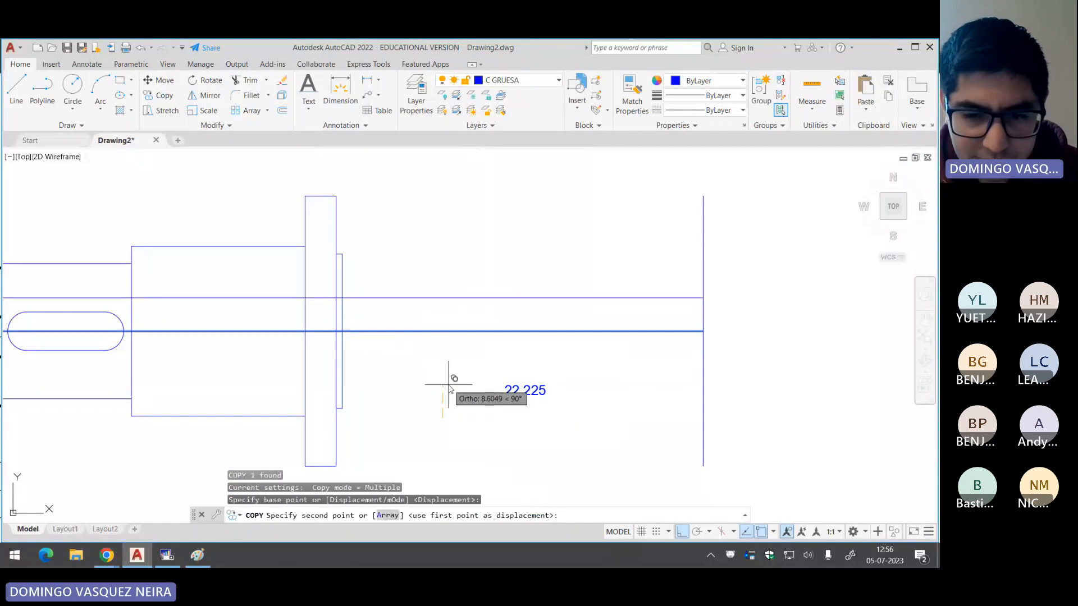
{"action": "type", "text": "22"}
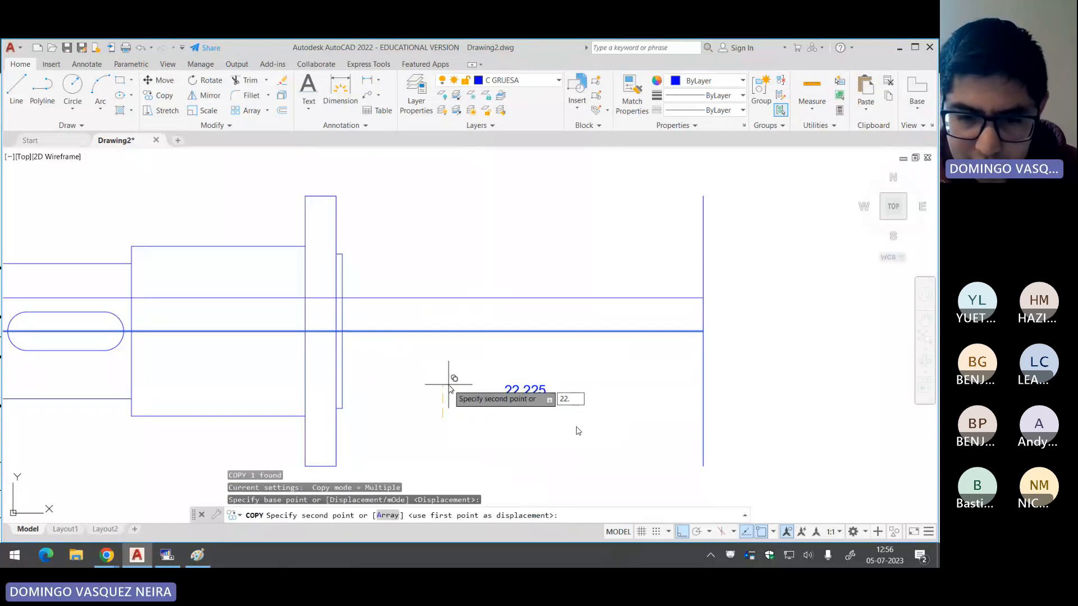
{"action": "type", "text": ".225"}
{"action": "key", "text": "Return"}
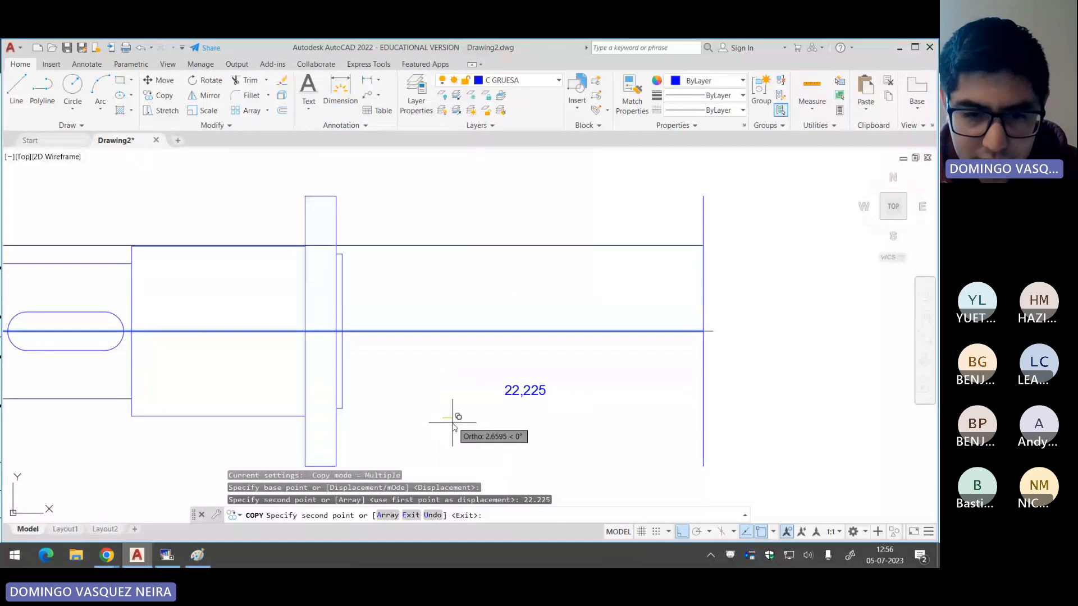
{"action": "type", "text": "22"}
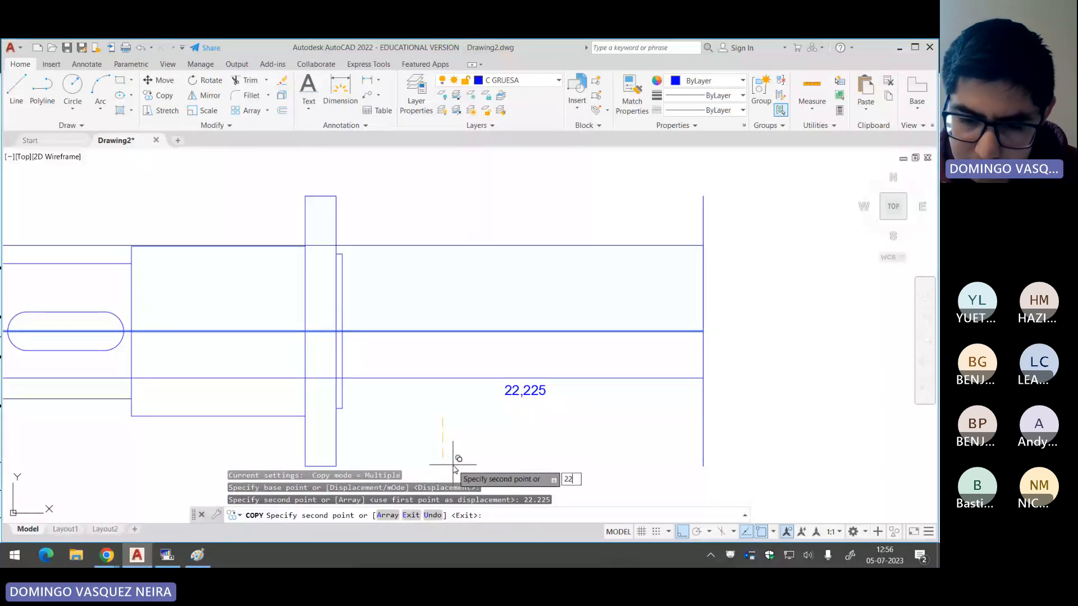
{"action": "type", "text": ".225"}
{"action": "key", "text": "Return"}
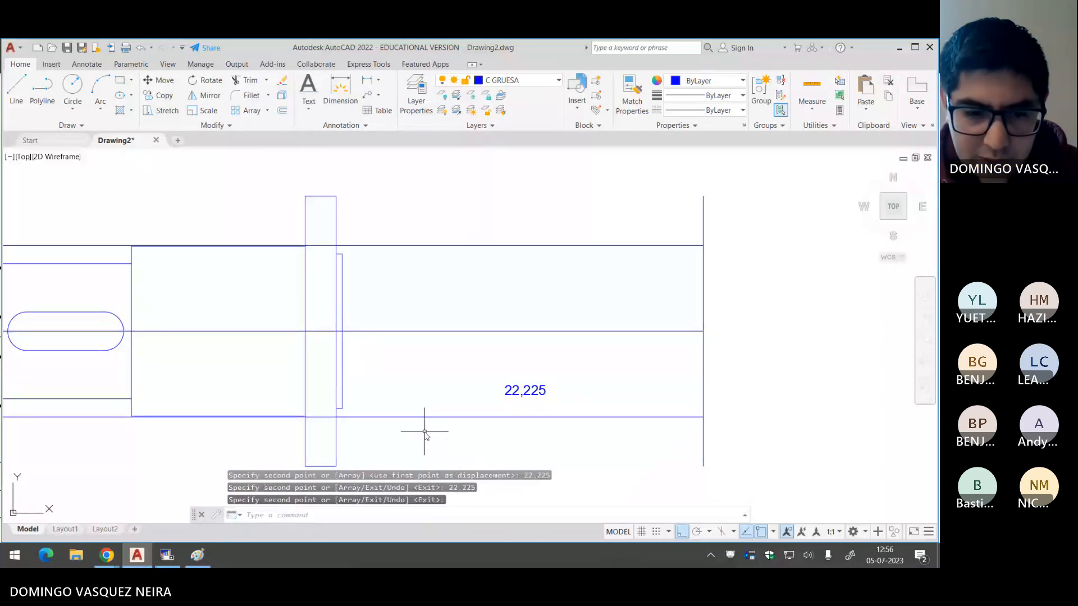
{"action": "key", "text": "Return"}
{"action": "left_click", "coordinate": [527, 392]}
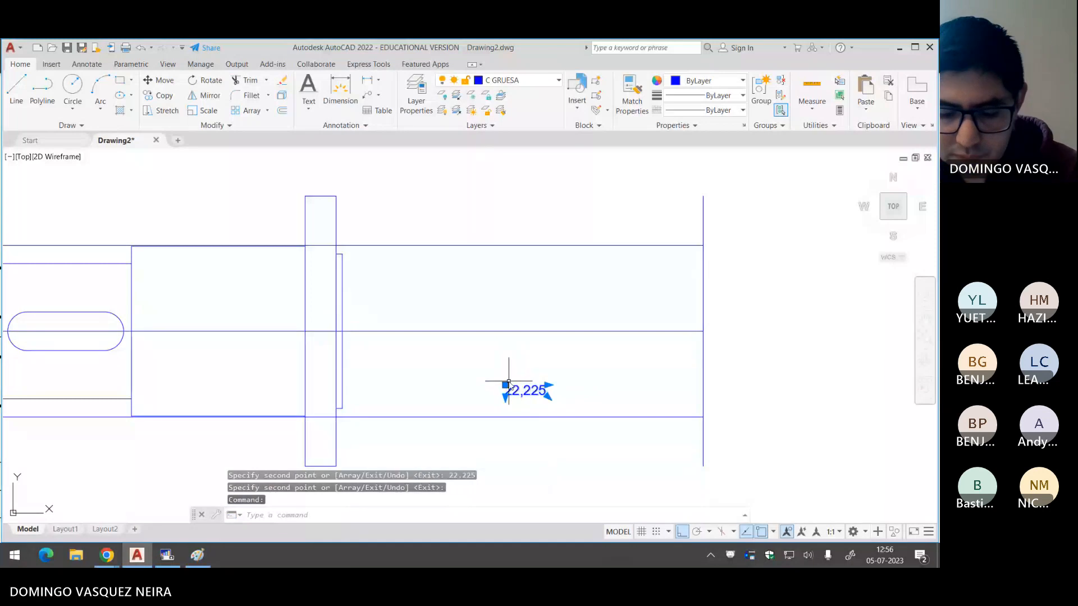
{"action": "key", "text": "Delete"}
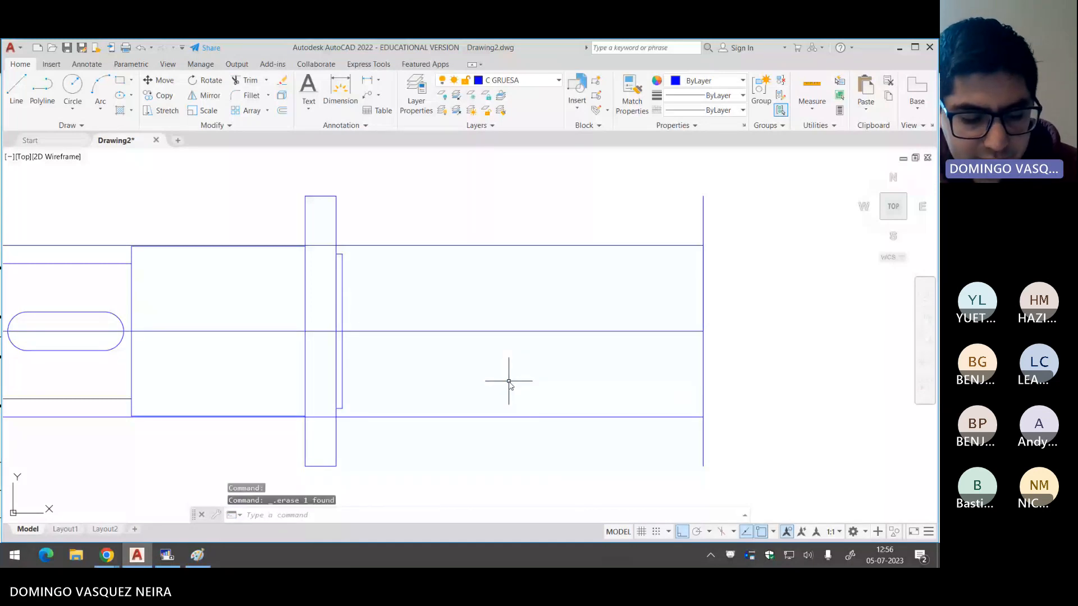
Step: Extend the neck's right vertical line at both ends to the two 44.45-diameter lines
{"action": "type", "text": "ex"}
{"action": "key", "text": "Return"}
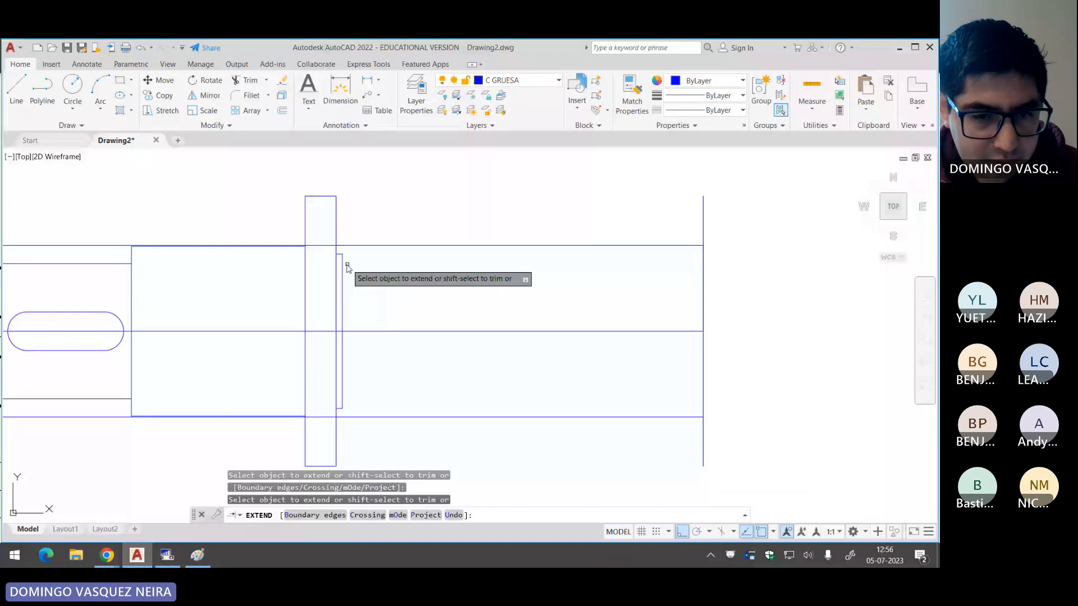
{"action": "left_click", "coordinate": [342, 268]}
{"action": "key", "text": "Escape"}
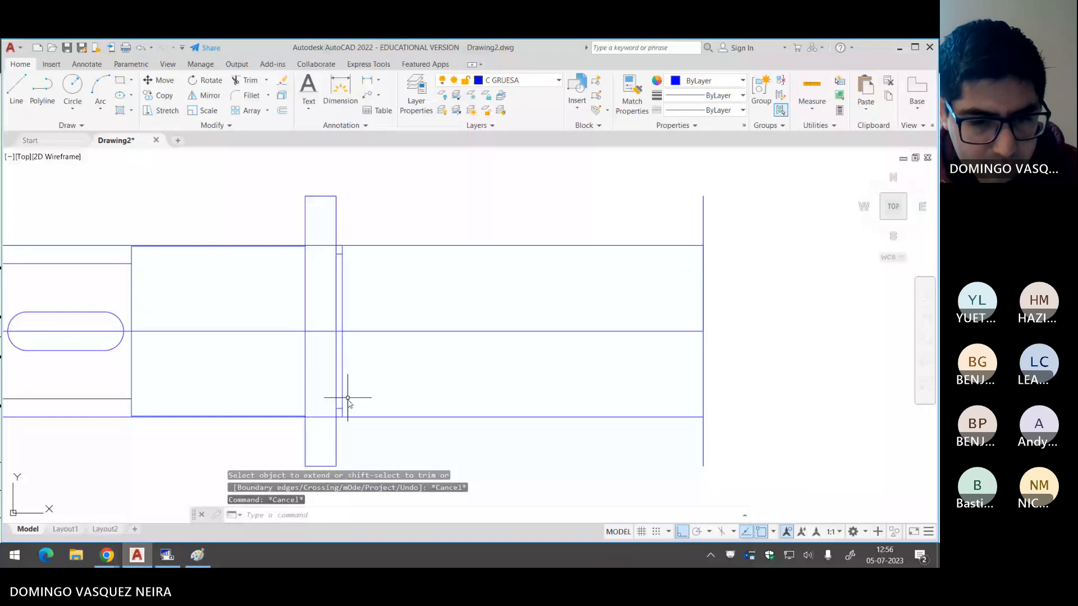
Step: Trim the two 44.45-diameter lines on the left side of the neck's right vertical line
{"action": "left_click", "coordinate": [342, 408]}
{"action": "type", "text": "r"}
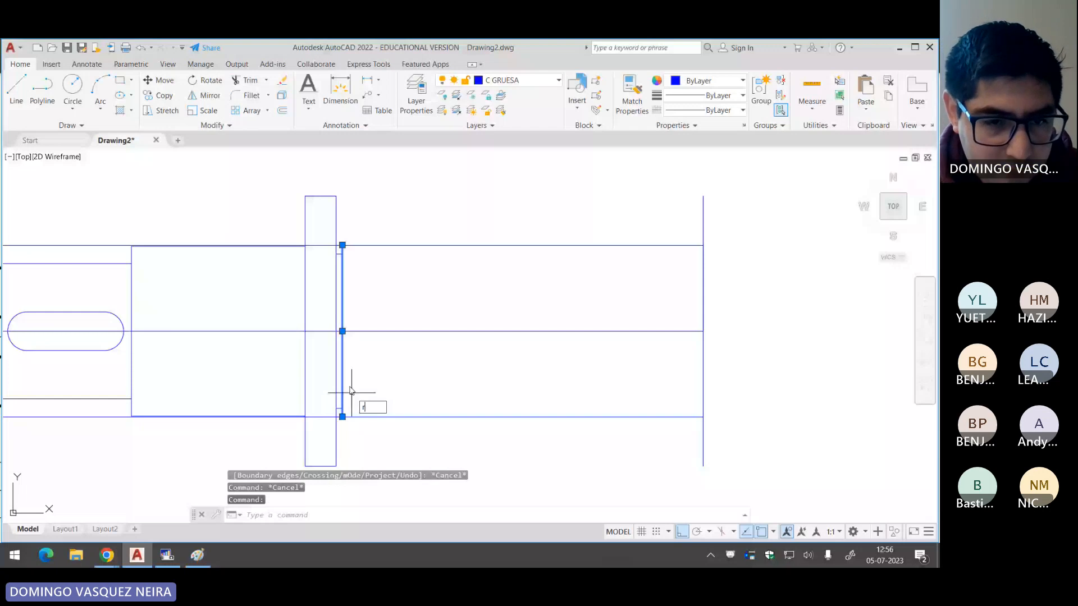
{"action": "key", "text": "Return"}
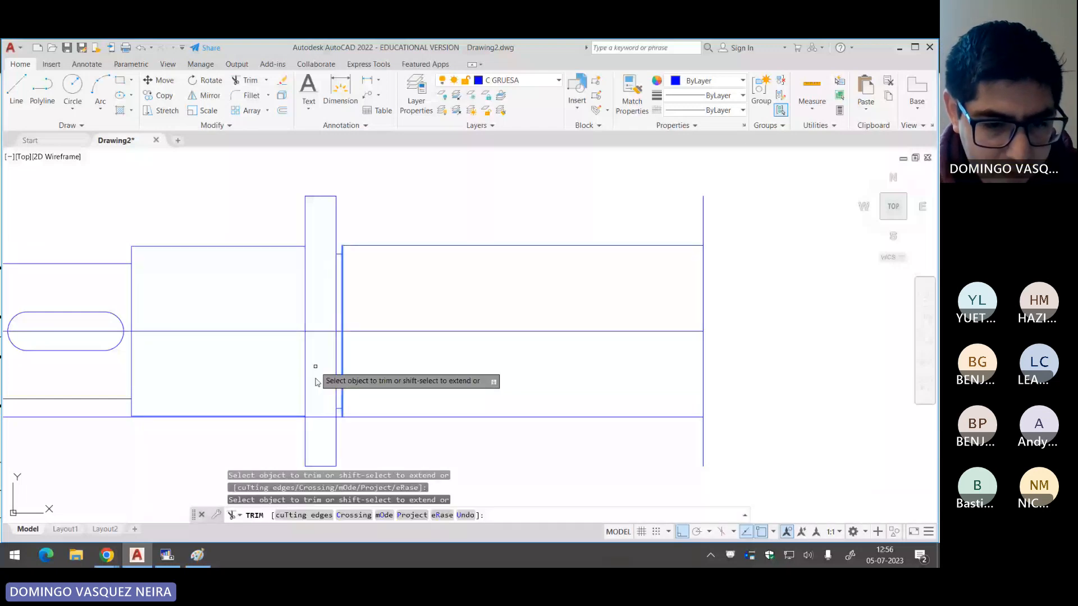
{"action": "key", "text": "Escape"}
{"action": "key", "text": "Escape"}
Step: Try to slope the upper 44.45-diameter line by stretching its right end down along the shaft's end line
{"action": "left_click", "coordinate": [578, 245]}
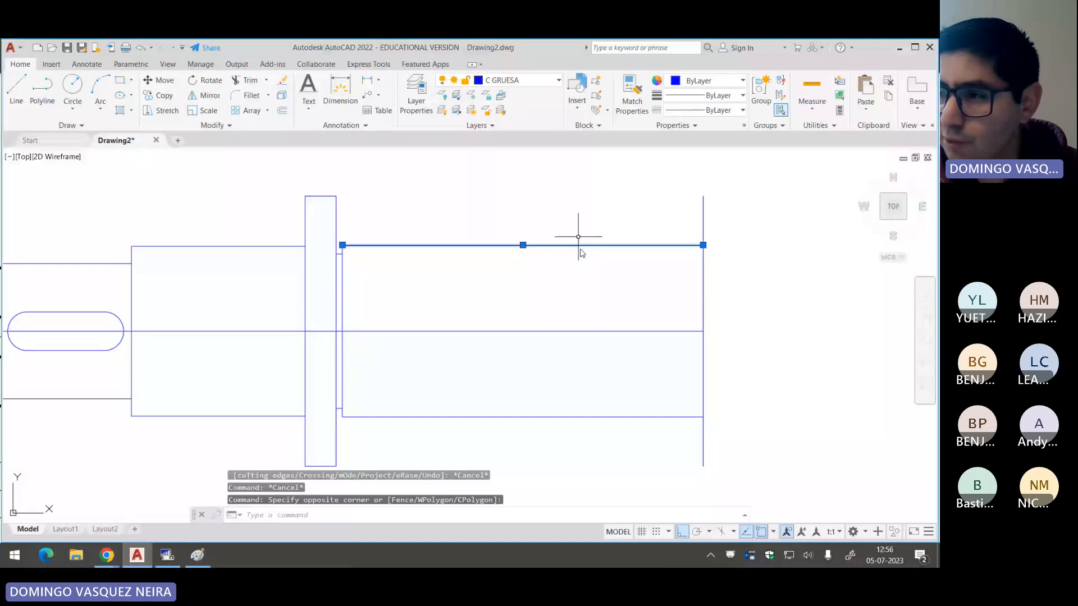
{"action": "left_click", "coordinate": [703, 245]}
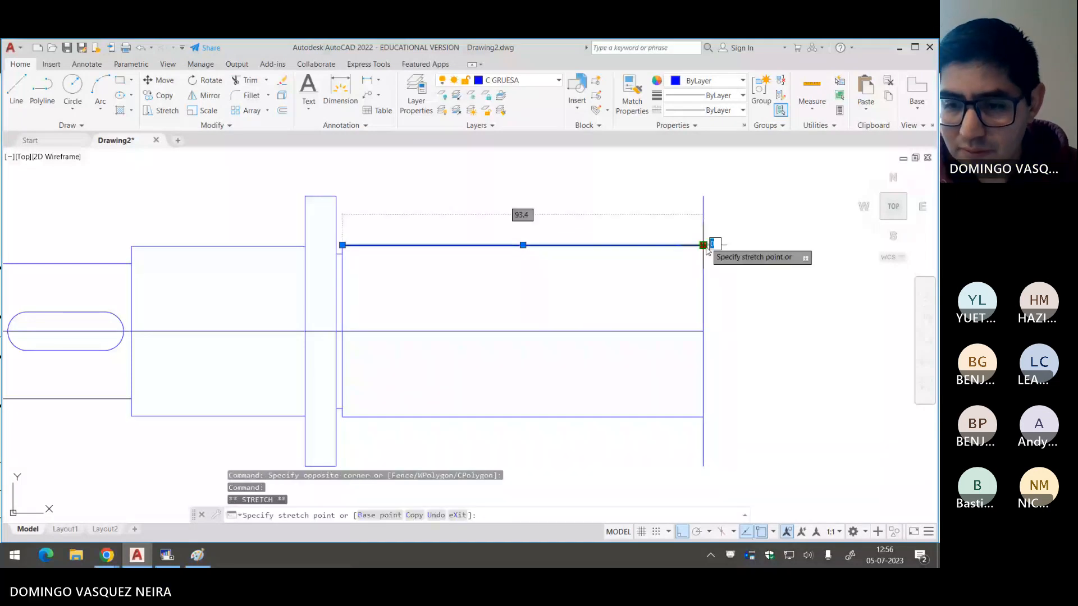
{"action": "left_click", "coordinate": [702, 371]}
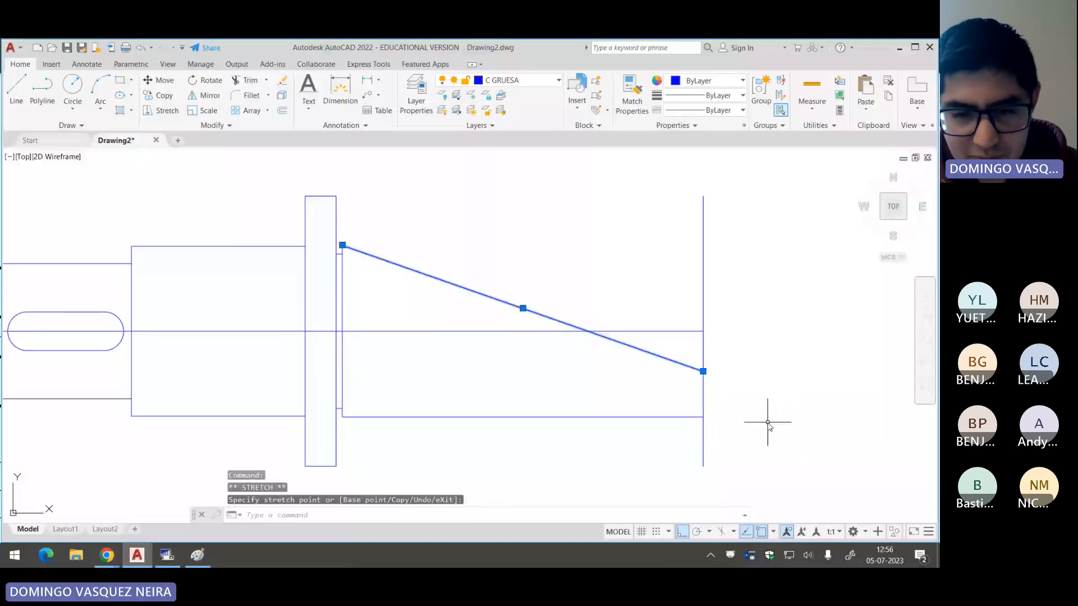
Step: Check the taper in the exam PDF, switch to Paint and mark the upper 44,45 and 25,3 diameter levels and the taper's edge with red lines
{"action": "key", "text": "alt+Tab"}
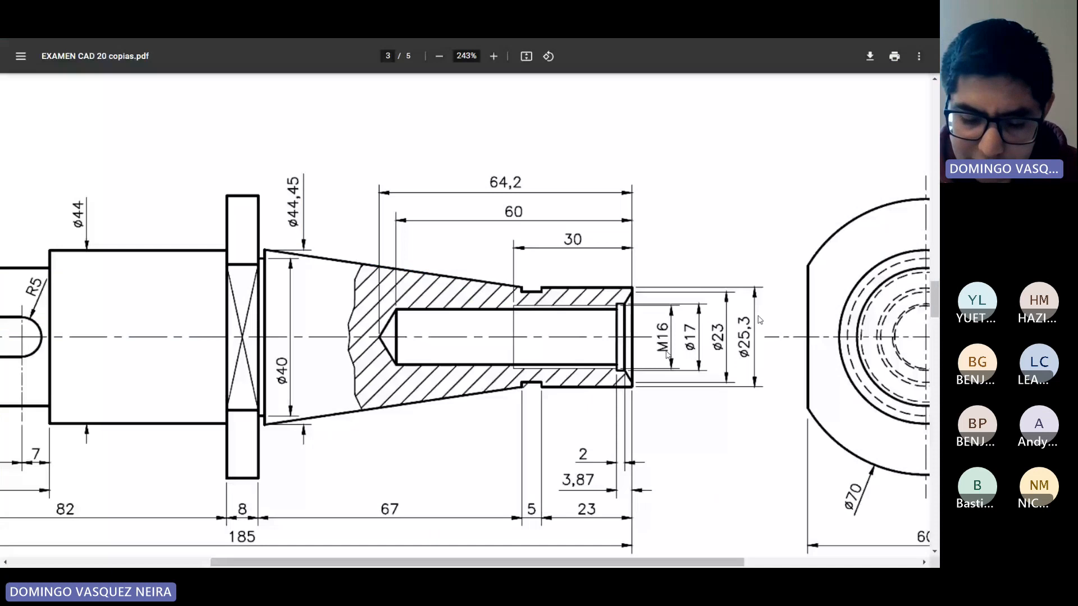
{"action": "key", "text": "alt+Tab"}
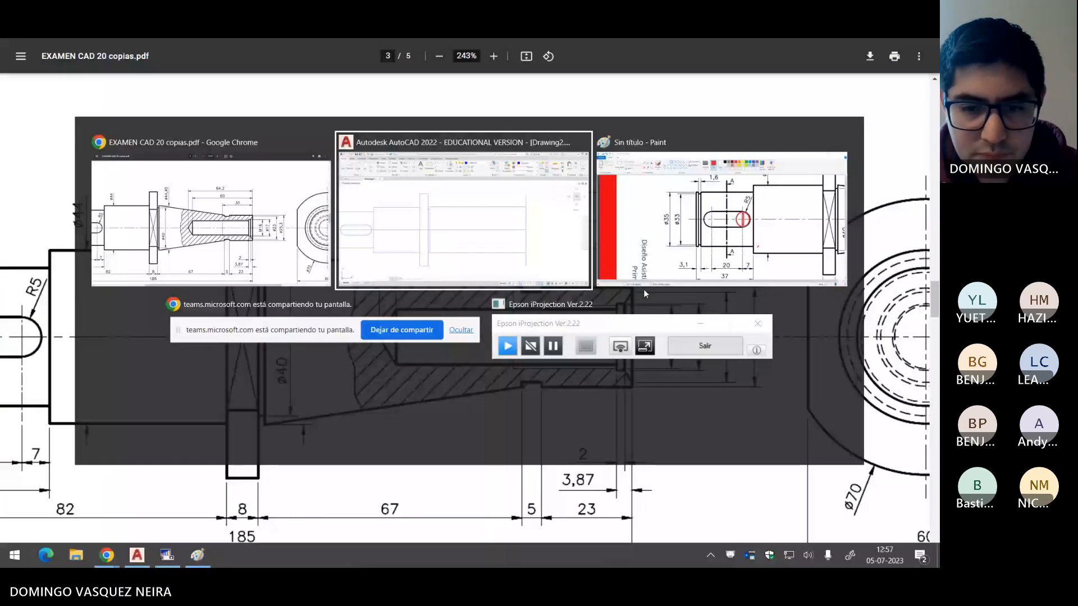
{"action": "left_click", "coordinate": [643, 289]}
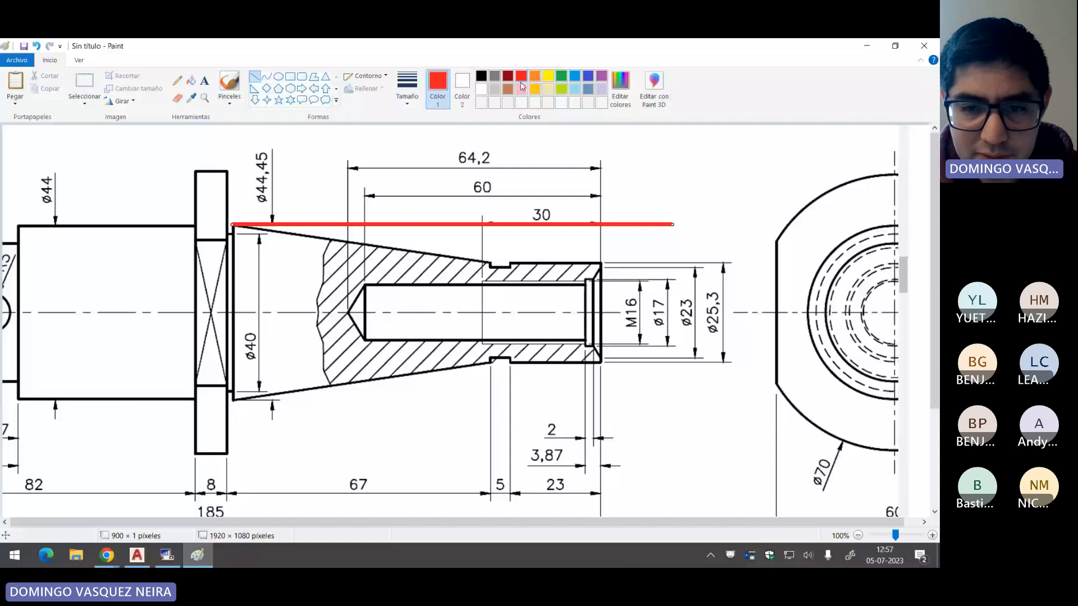
{"action": "left_click_drag", "start_coordinate": [611, 262], "coordinate": [348, 261]}
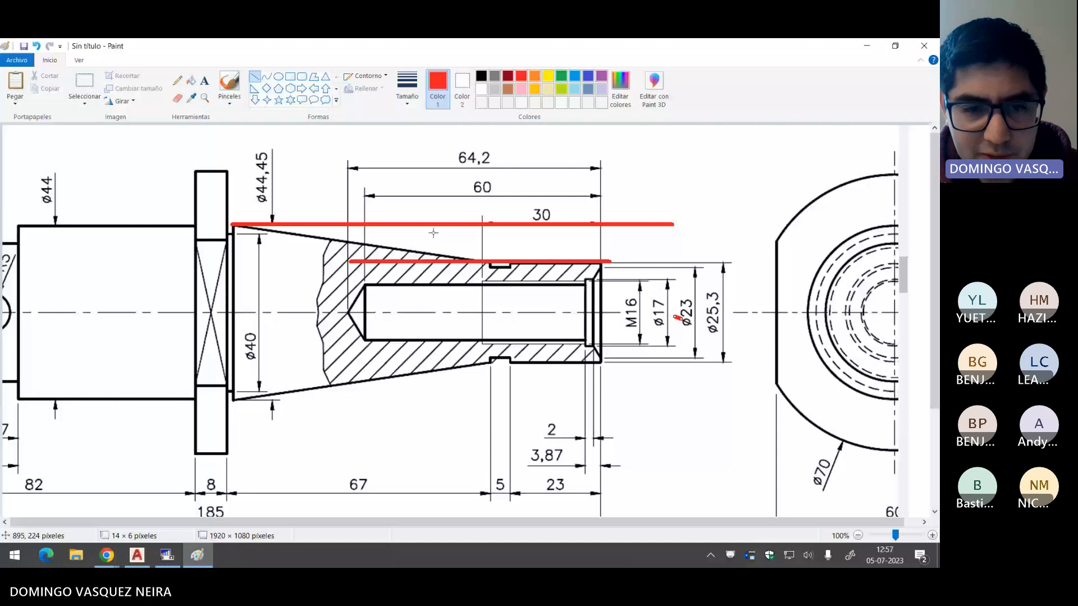
{"action": "left_click_drag", "start_coordinate": [232, 225], "coordinate": [491, 261]}
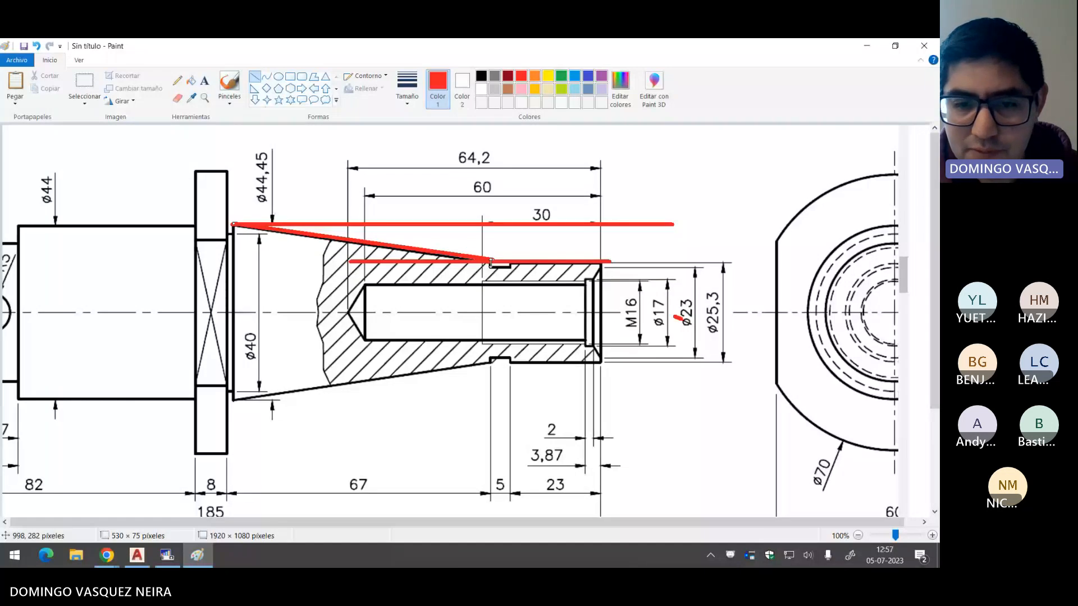
{"action": "left_click_drag", "start_coordinate": [491, 262], "coordinate": [489, 264]}
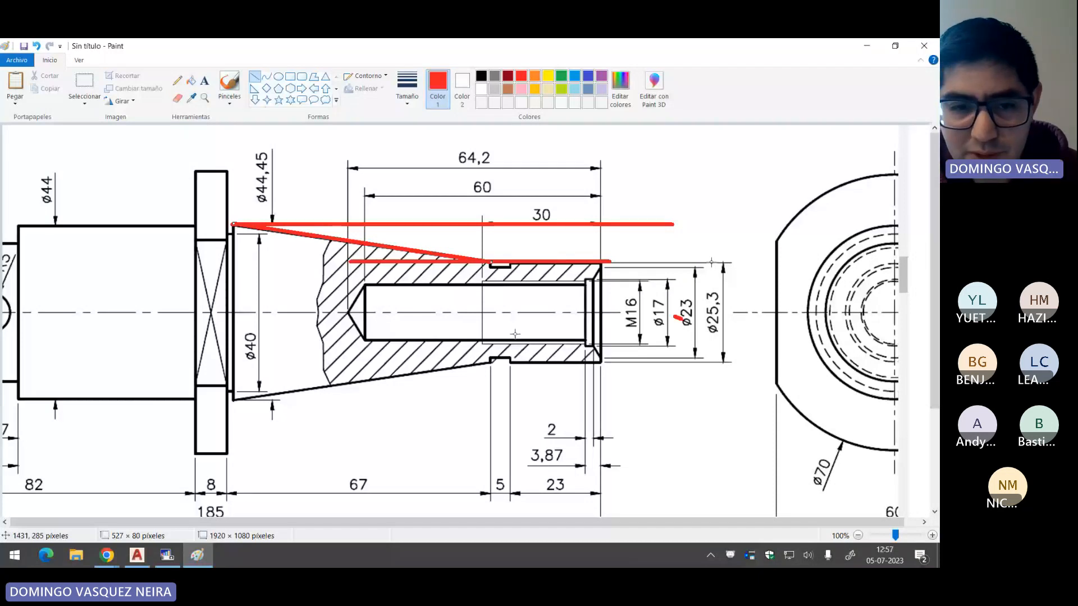
Step: Extend the red 25,3 level line back to the taper's large end and close the triangle with a red vertical line
{"action": "left_click_drag", "start_coordinate": [349, 261], "coordinate": [336, 261]}
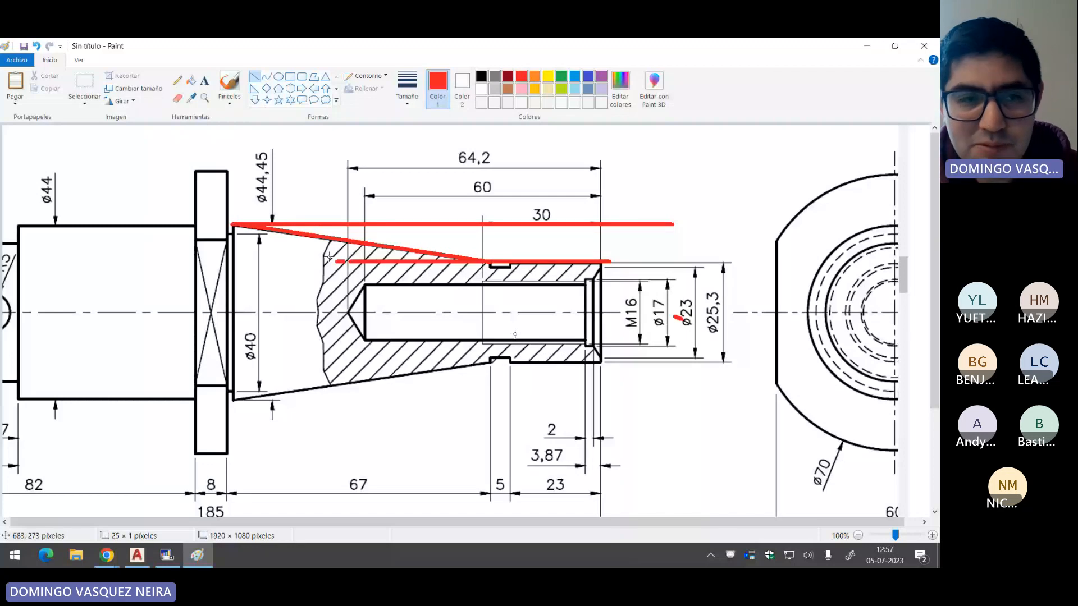
{"action": "left_click_drag", "start_coordinate": [335, 261], "coordinate": [234, 262]}
{"action": "left_click_drag", "start_coordinate": [234, 262], "coordinate": [234, 225]}
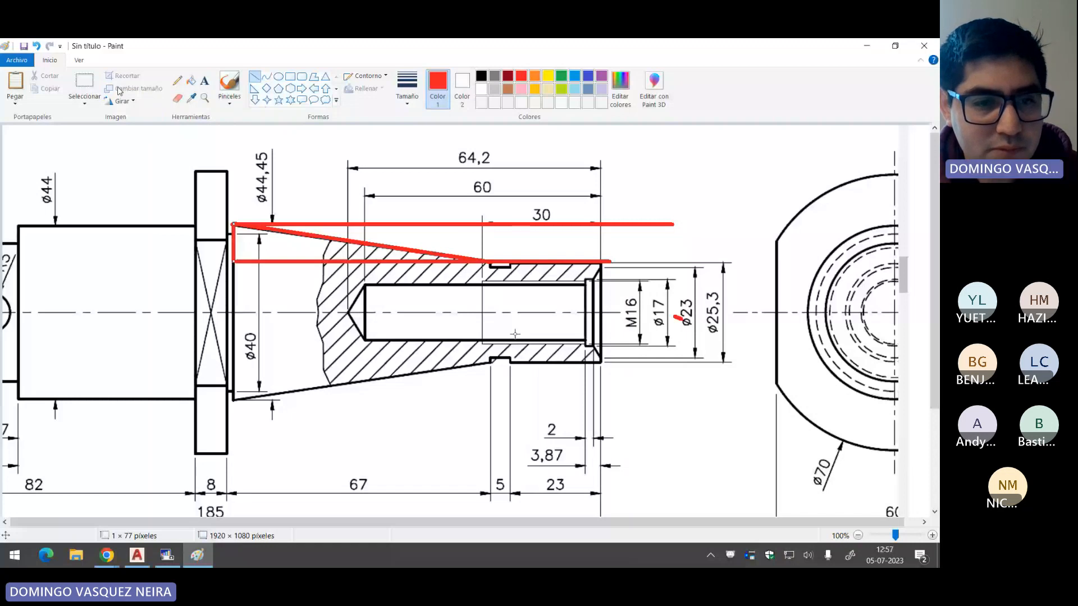
{"action": "left_click", "coordinate": [275, 244]}
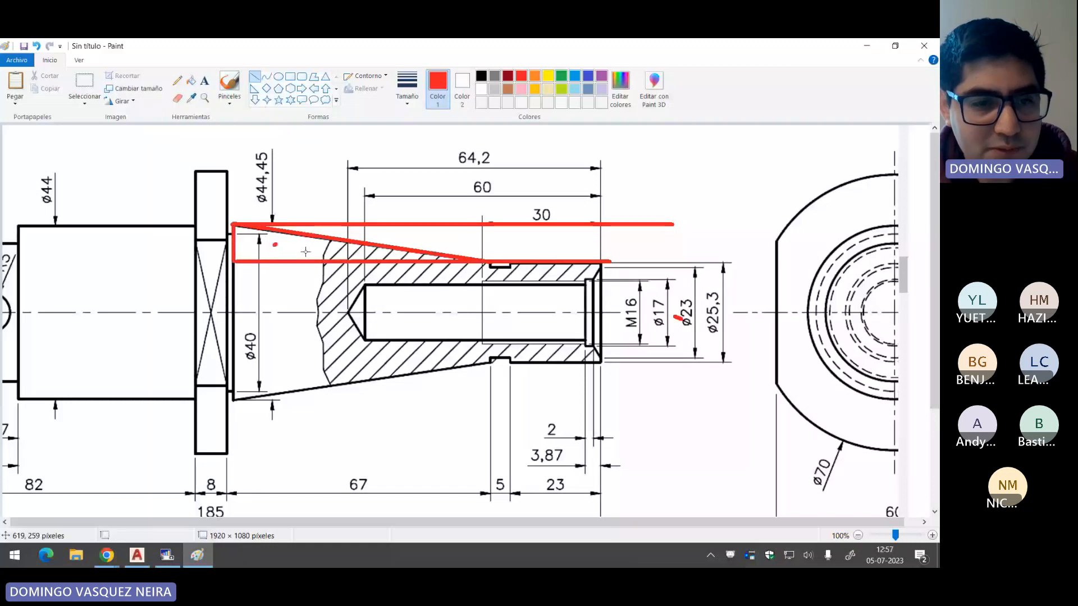
Step: Fill the marked triangle and the area above the taper with red, undoing the last fill
{"action": "left_click", "coordinate": [190, 80]}
{"action": "left_click", "coordinate": [304, 245]}
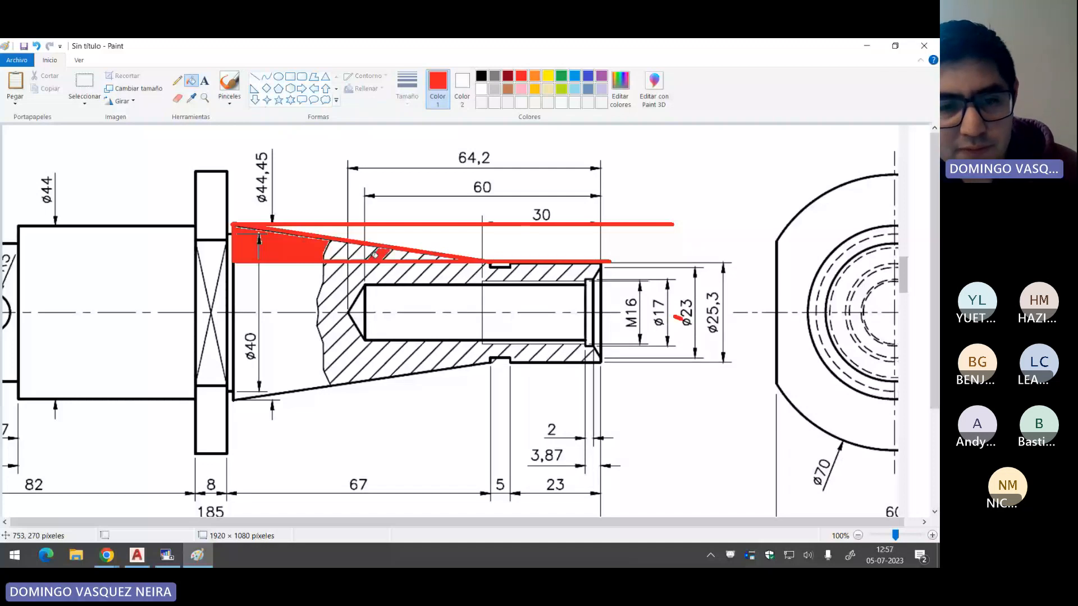
{"action": "left_click", "coordinate": [425, 244]}
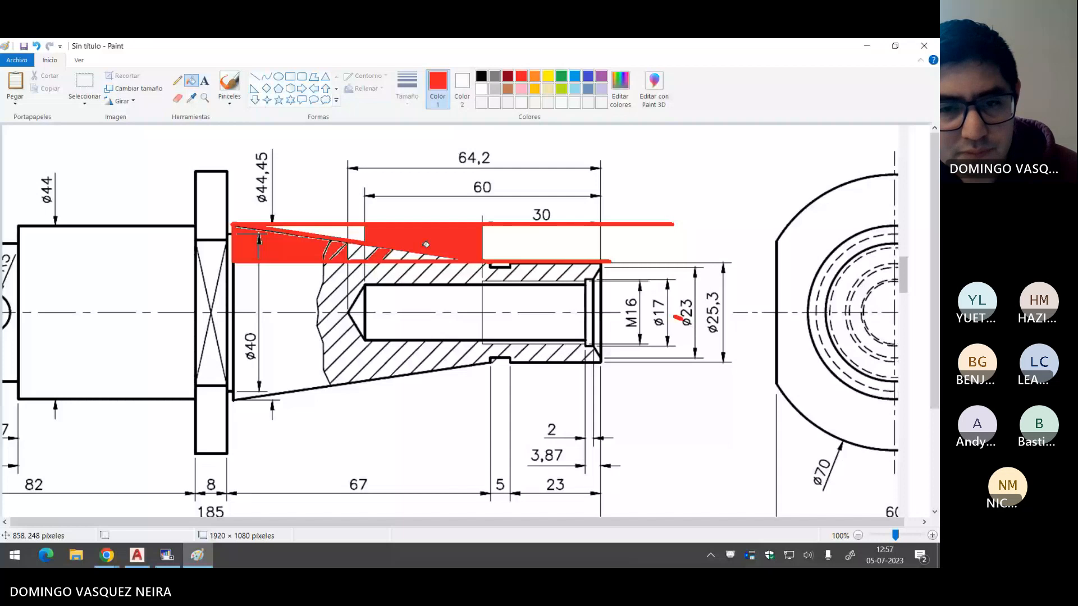
{"action": "key", "text": "ctrl+z"}
Step: Check the 5 and 23 lengths in the exam PDF and copy the shaft's end line 28 to the left in AutoCAD
{"action": "key", "text": "alt+Tab"}
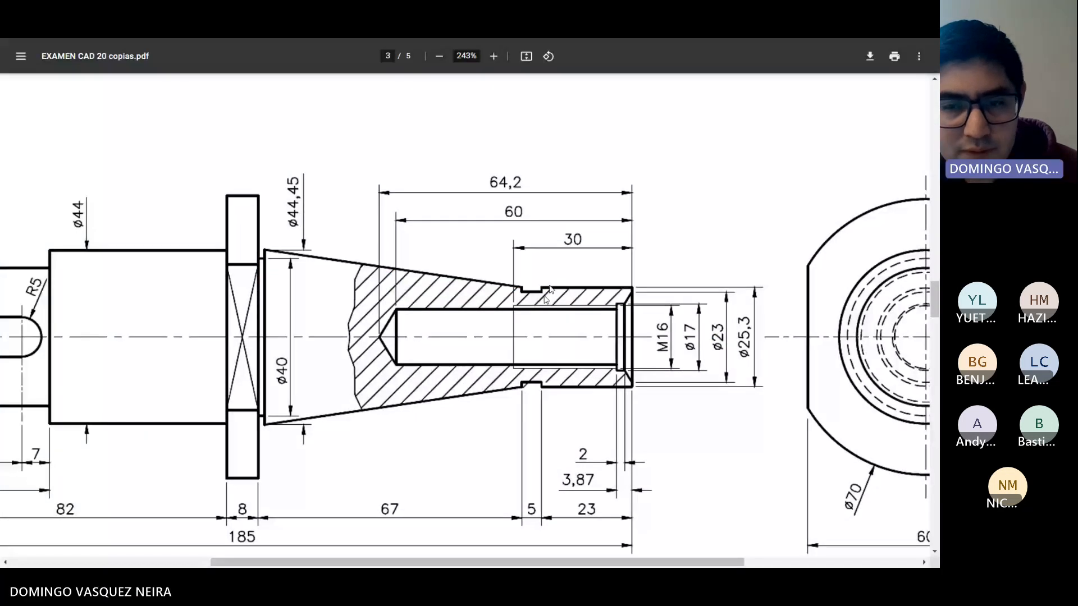
{"action": "key", "text": "alt+Tab"}
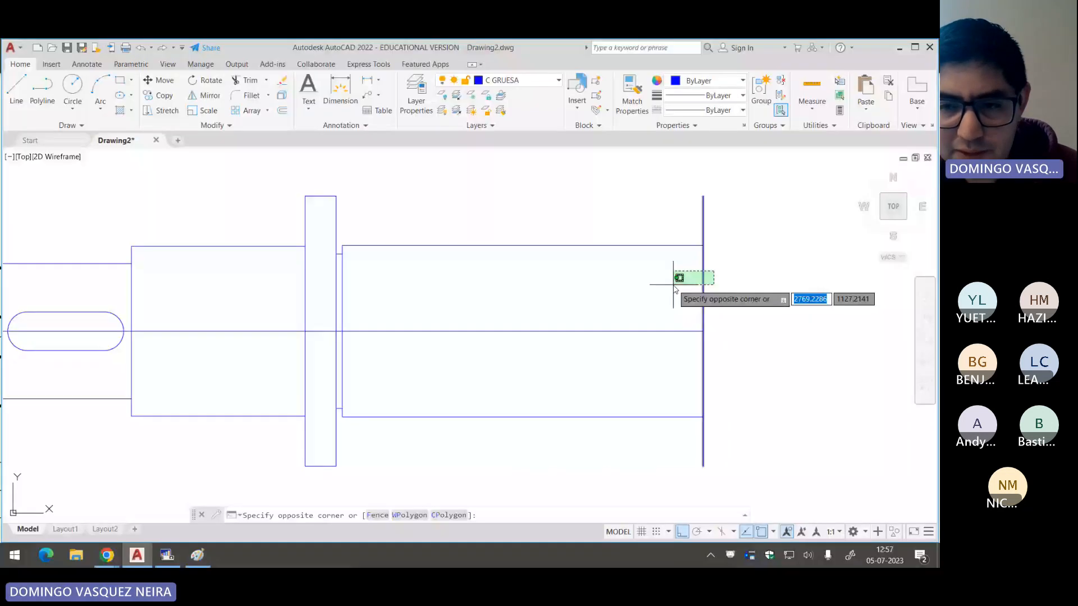
{"action": "key", "text": "alt+Tab"}
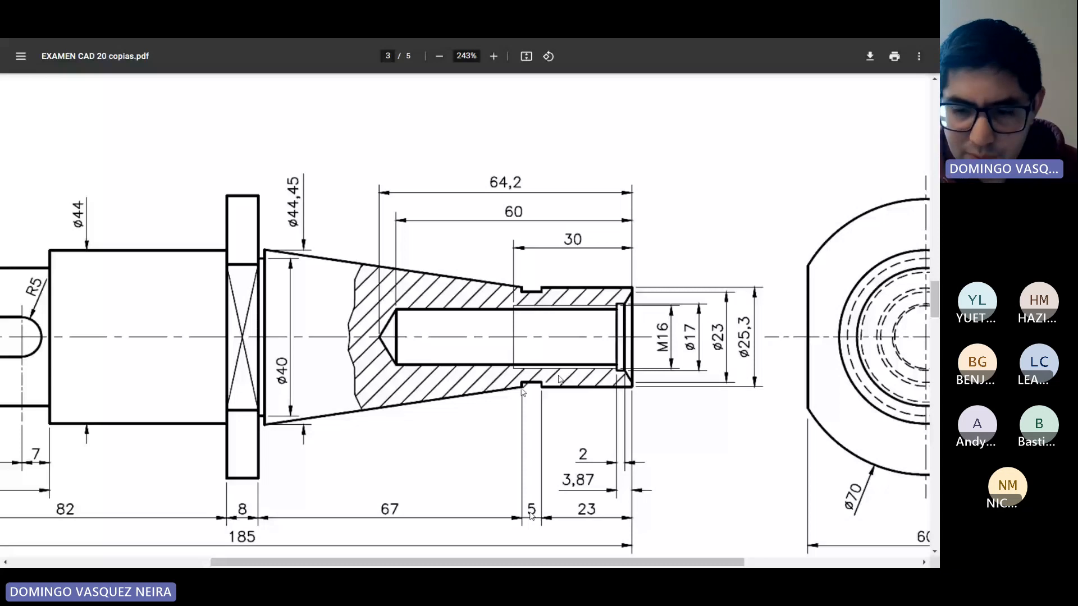
{"action": "key", "text": "alt+Tab"}
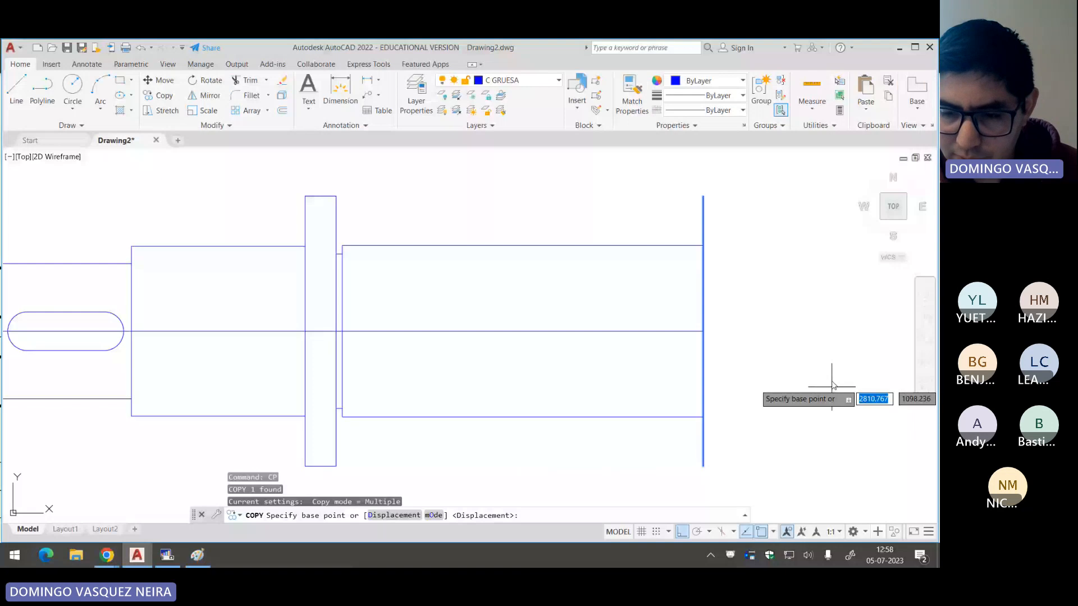
{"action": "left_click", "coordinate": [832, 386]}
{"action": "type", "text": "28"}
{"action": "key", "text": "Return"}
{"action": "key", "text": "Return"}
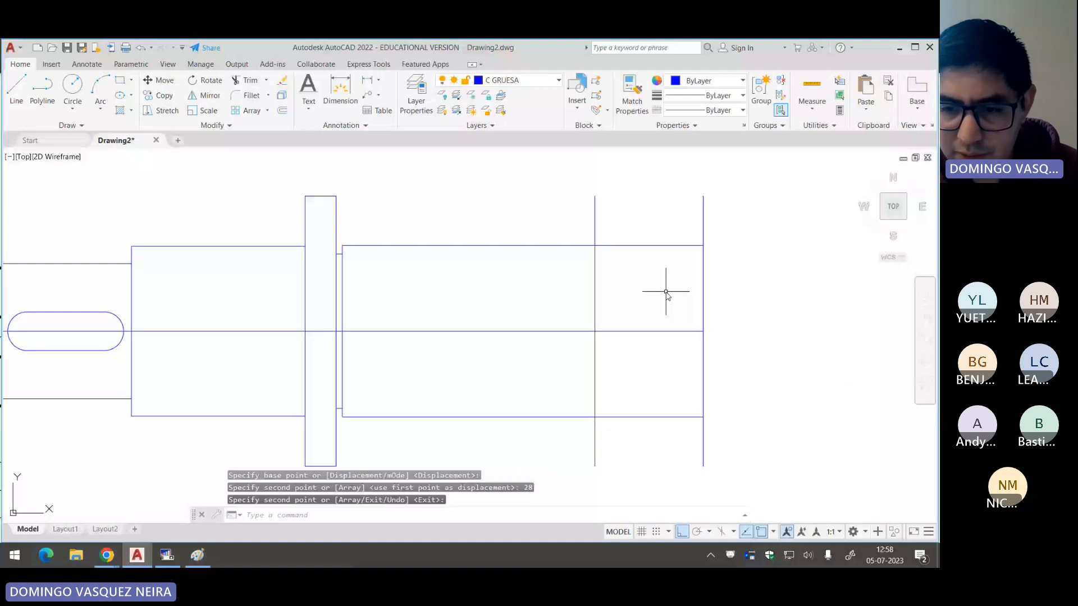
Step: Look up the end diameter in the exam PDF and divide 25,3 by 2 in the Calculator
{"action": "key", "text": "alt+Tab"}
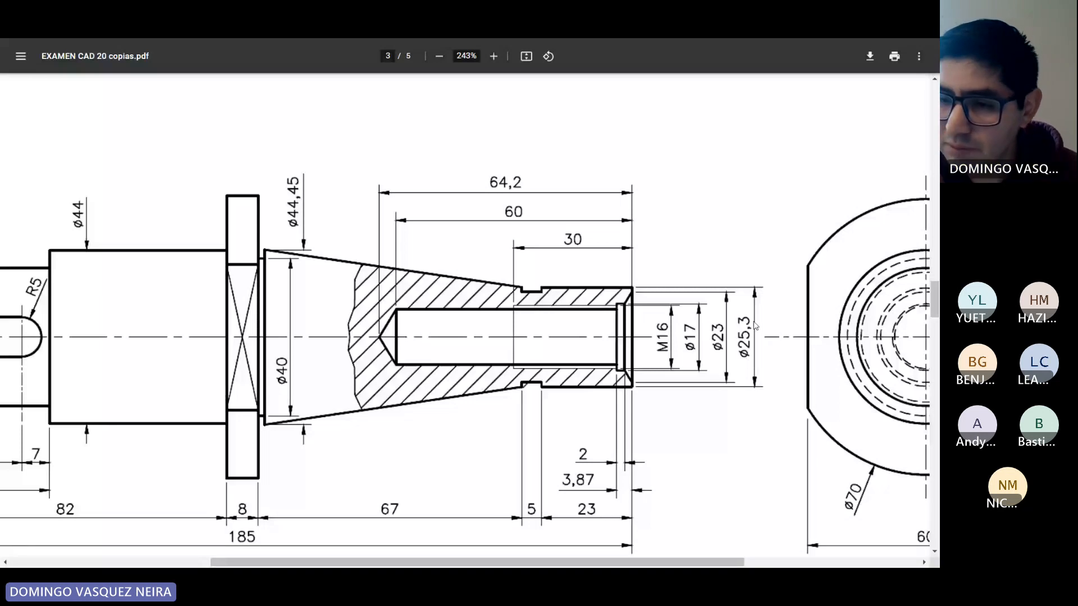
{"action": "key", "text": "super"}
{"action": "type", "text": "cal"}
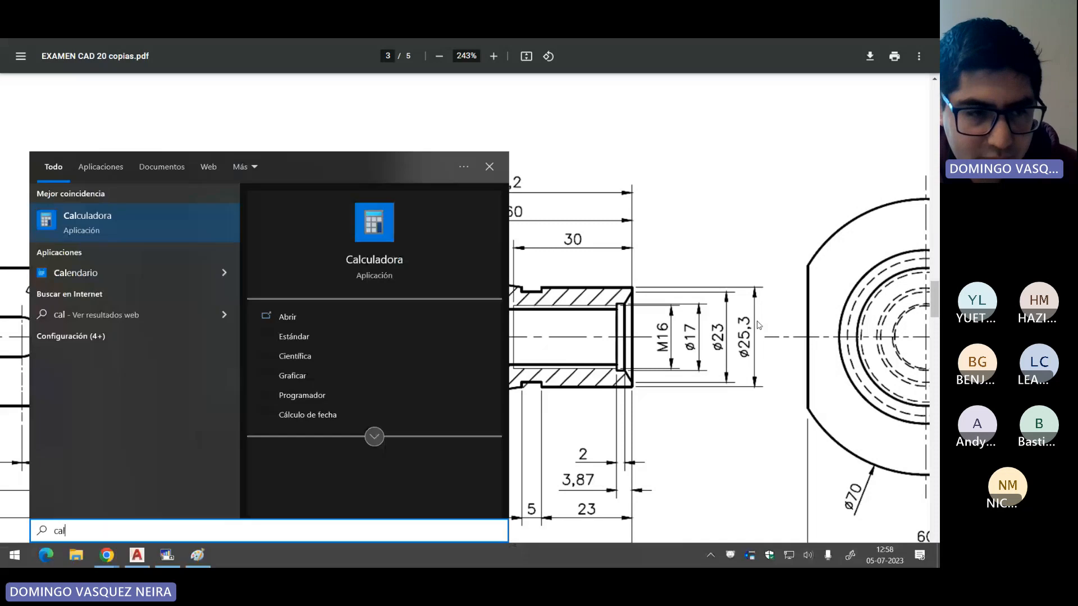
{"action": "key", "text": "Return"}
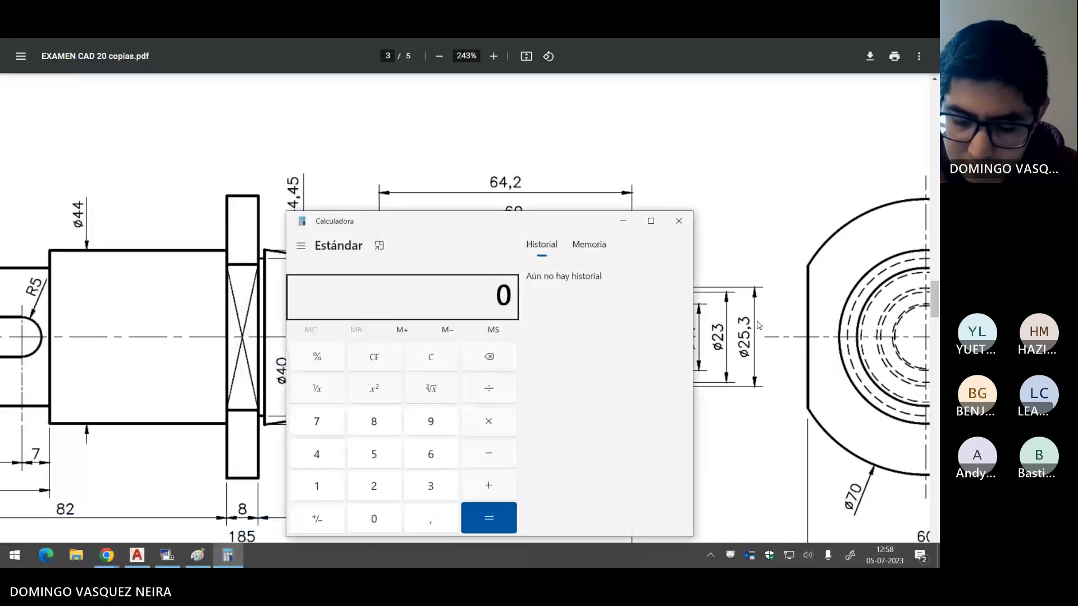
{"action": "type", "text": "25,3/2"}
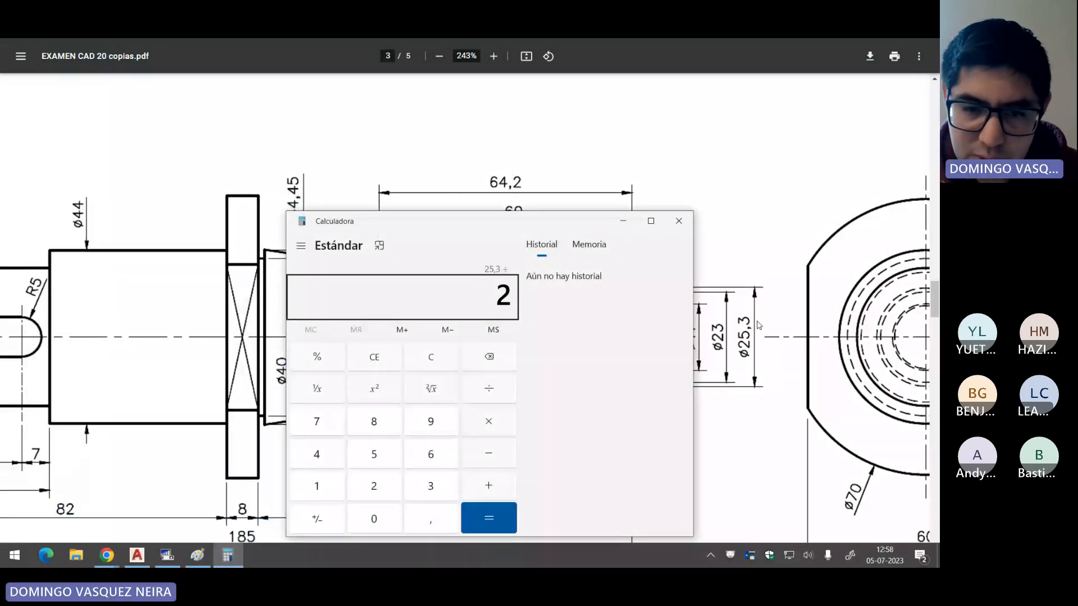
{"action": "key", "text": "Return"}
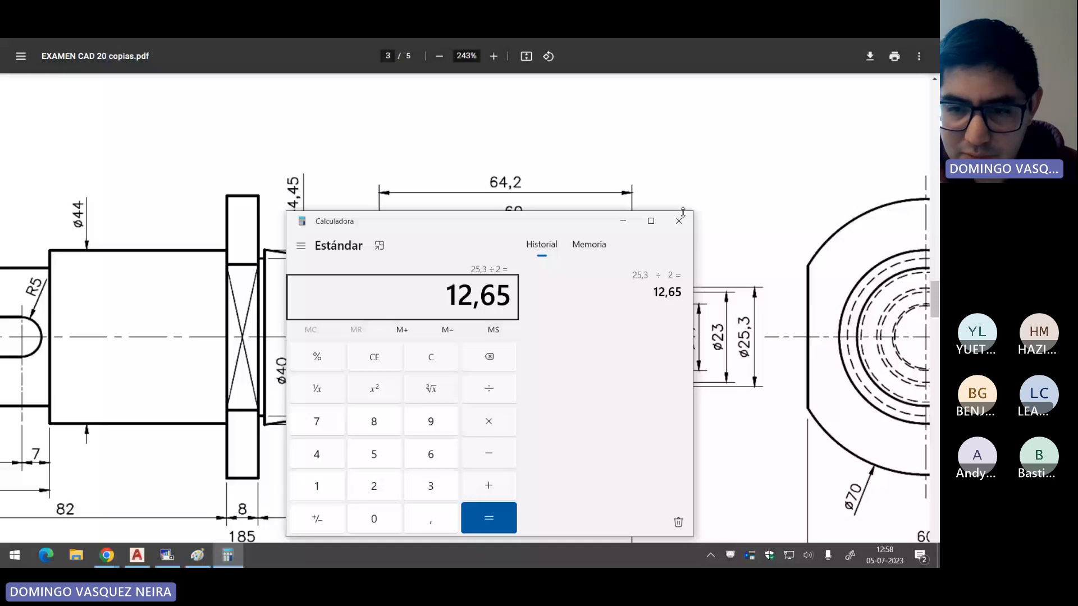
{"action": "left_click", "coordinate": [679, 220]}
Step: Switch to AutoCAD and copy the shaft's centre line 12.65 upwards and 12.65 downwards
{"action": "key", "text": "alt+Tab"}
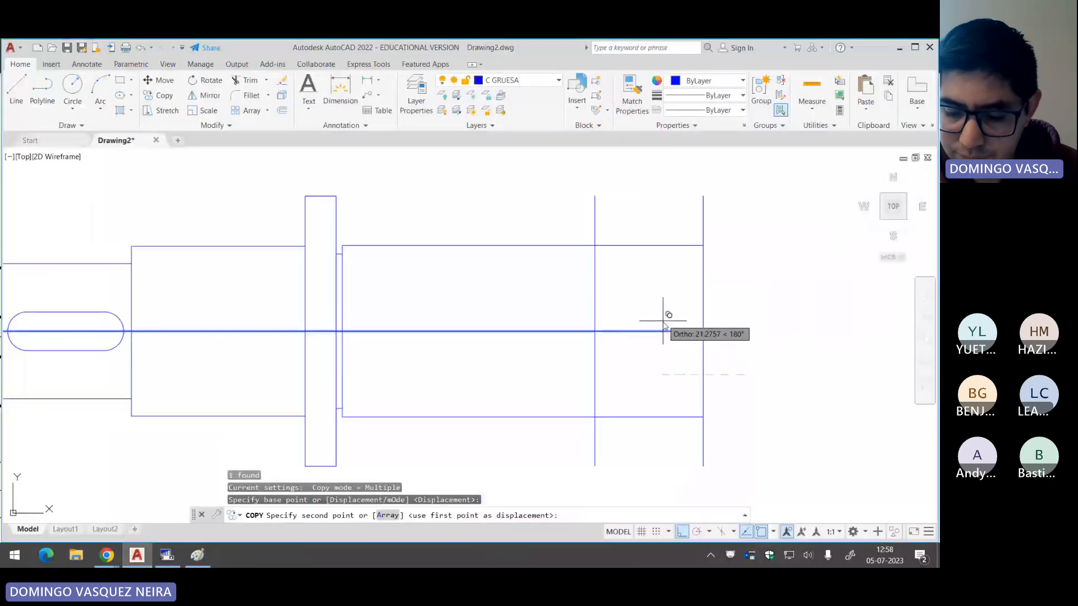
{"action": "type", "text": "12.6"}
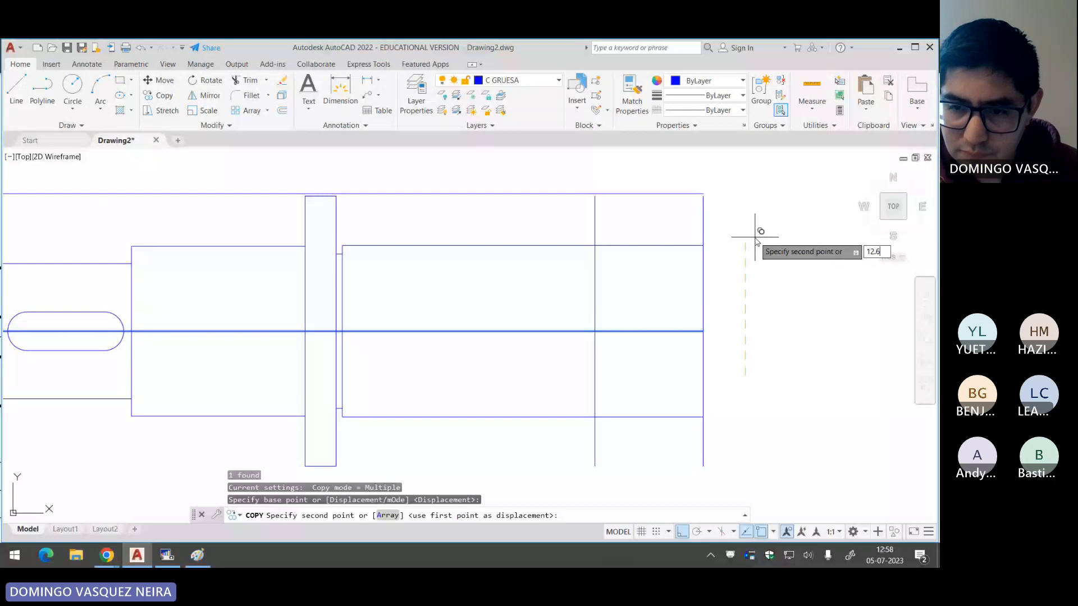
{"action": "type", "text": "5"}
{"action": "key", "text": "Return"}
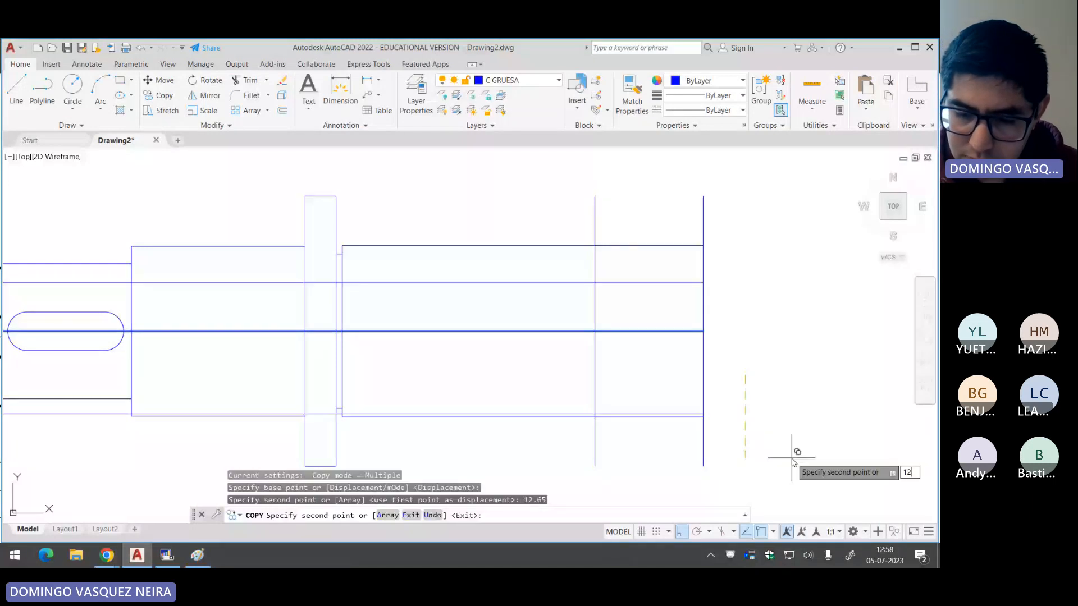
{"action": "type", "text": "12.65"}
{"action": "key", "text": "Return"}
{"action": "key", "text": "Return"}
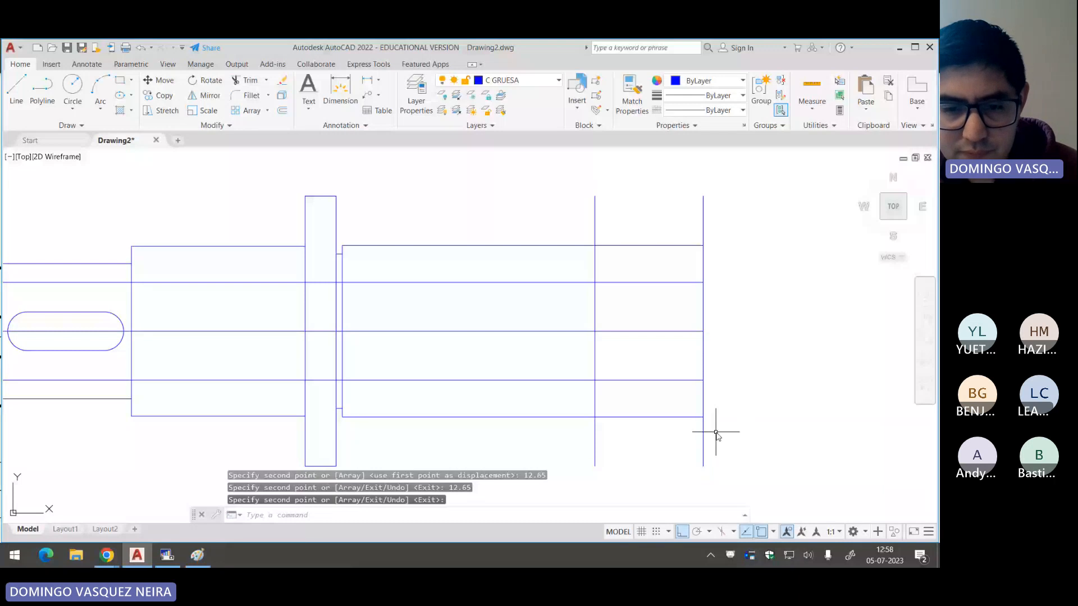
Step: Delete the upper and lower 44.45-diameter horizontal lines to the right of the neck
{"action": "left_click_drag", "start_coordinate": [688, 431], "coordinate": [657, 404]}
{"action": "left_click", "coordinate": [476, 246]}
{"action": "key", "text": "Delete"}
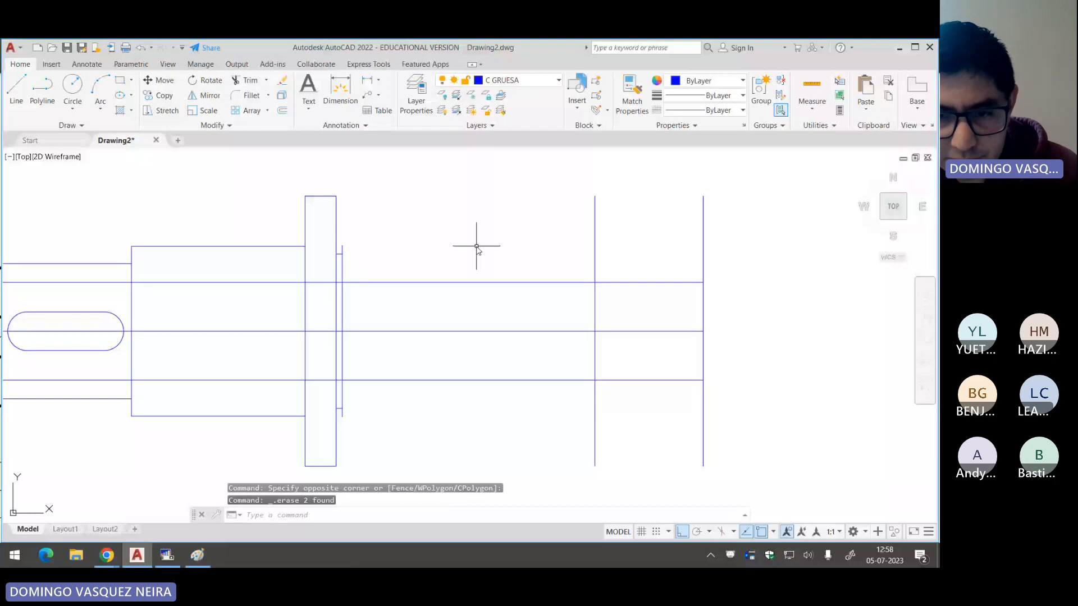
Step: Trim the upper 25.3-diameter line on the left side of the vertical line 28 from the shaft's end
{"action": "type", "text": "tr"}
{"action": "key", "text": "Return"}
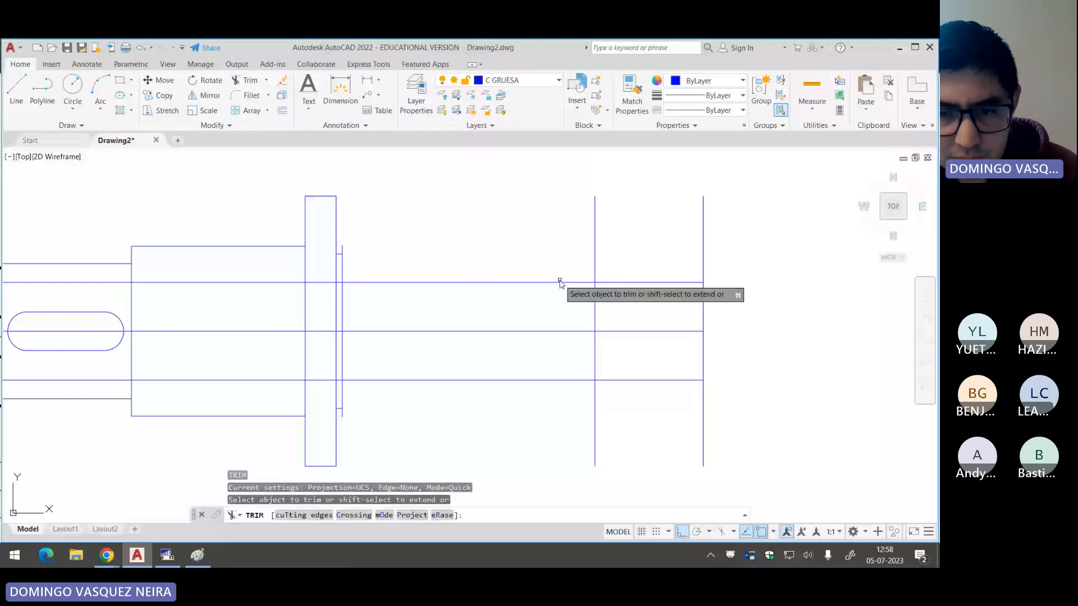
{"action": "left_click", "coordinate": [559, 282]}
{"action": "left_click", "coordinate": [570, 260]}
{"action": "left_click", "coordinate": [523, 295]}
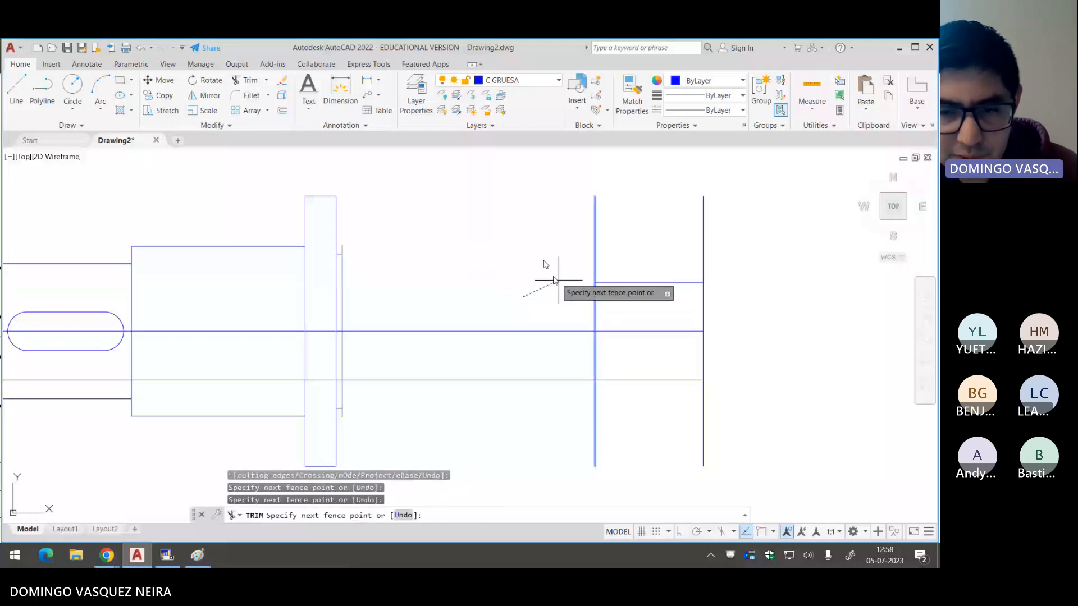
{"action": "key", "text": "Return"}
Step: Try to trim the two vertical lines at the shaft's end with a freehand fence and undo it
{"action": "left_click", "coordinate": [553, 229]}
{"action": "left_click", "coordinate": [754, 237]}
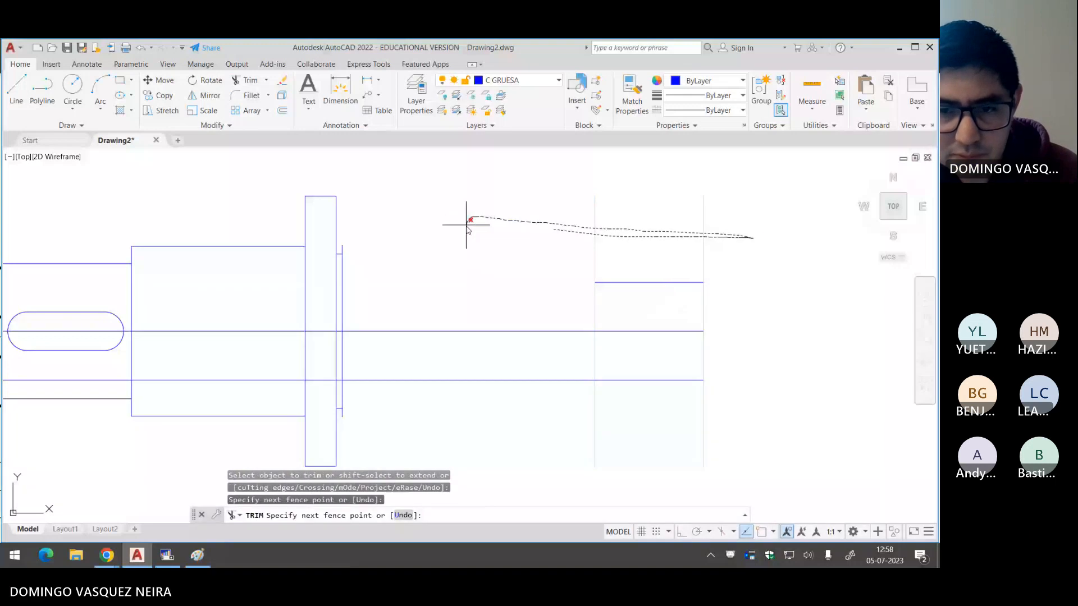
{"action": "left_click_drag", "start_coordinate": [467, 225], "coordinate": [567, 419]}
{"action": "key", "text": "ctrl+z"}
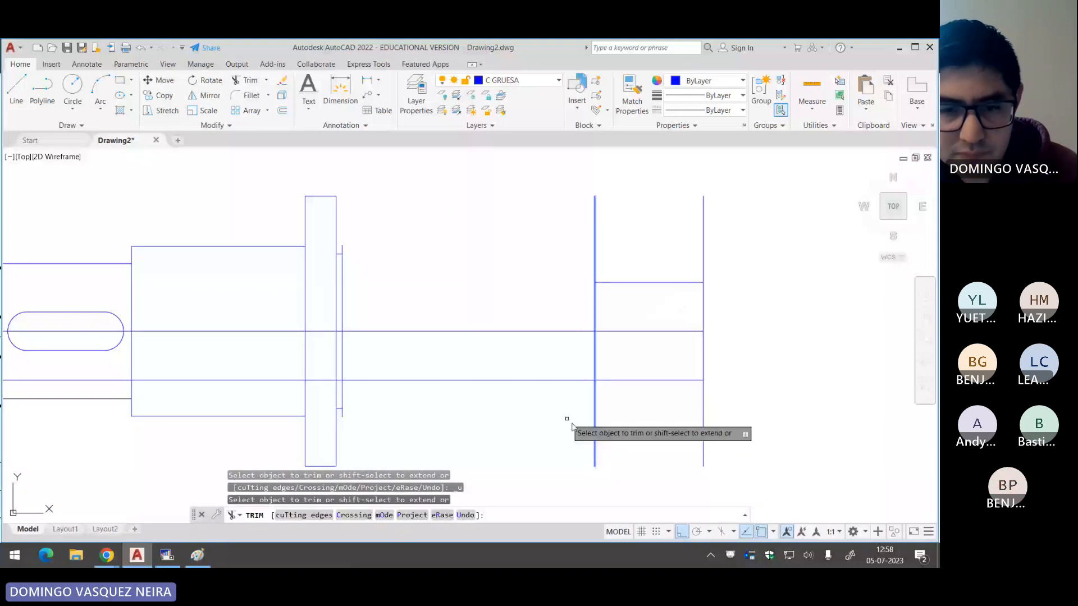
{"action": "key", "text": "Escape"}
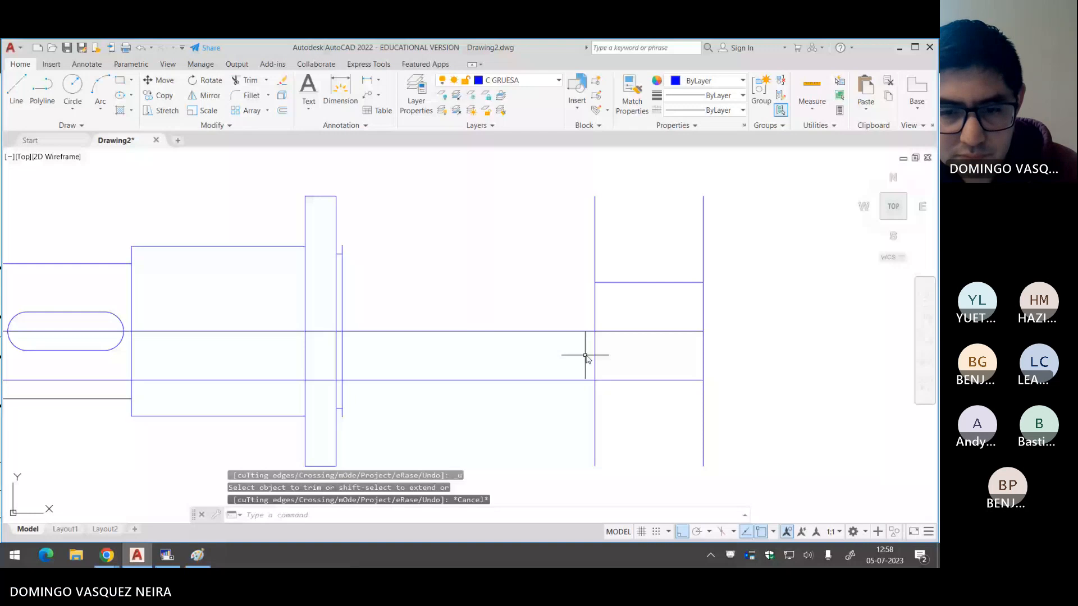
Step: Trim the lower 25.3-diameter line left of the end section and the vertical lines' ends above and below that section
{"action": "key", "text": "Return"}
{"action": "mouse_move", "coordinate": [586, 355]}
{"action": "left_mouse_down"}
{"action": "mouse_move", "coordinate": [528, 376]}
{"action": "mouse_move", "coordinate": [533, 383]}
{"action": "left_mouse_up"}
{"action": "left_click_drag", "start_coordinate": [632, 422], "coordinate": [582, 434]}
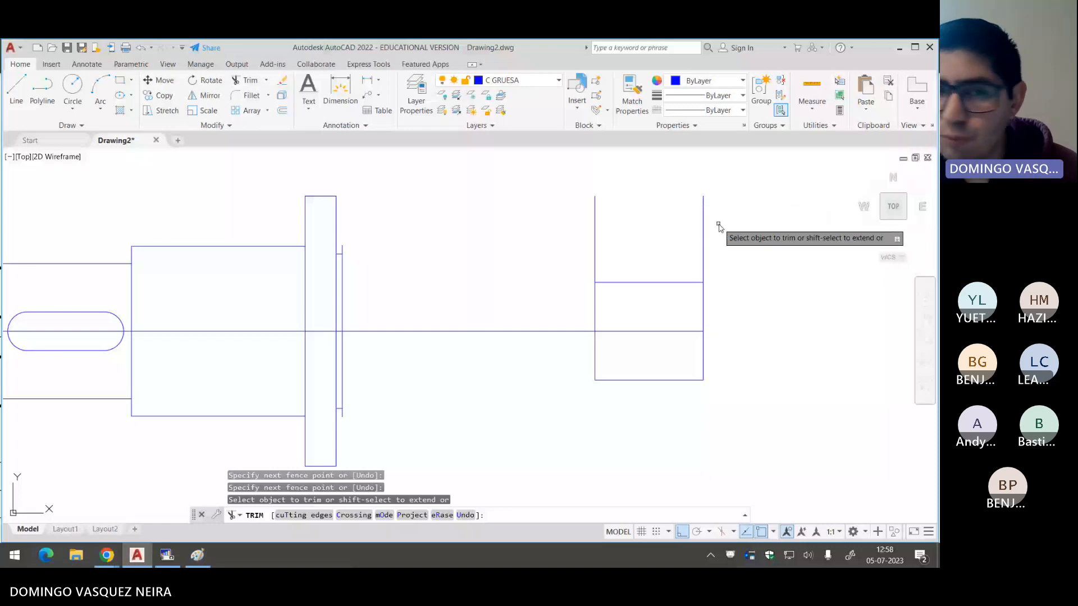
{"action": "left_click_drag", "start_coordinate": [719, 225], "coordinate": [567, 227]}
{"action": "key", "text": "Escape"}
{"action": "key", "text": "Escape"}
Step: Add linear dimensions for the height and length of the shaft's right end section
{"action": "middle_click_drag", "start_coordinate": [528, 252], "coordinate": [553, 228]}
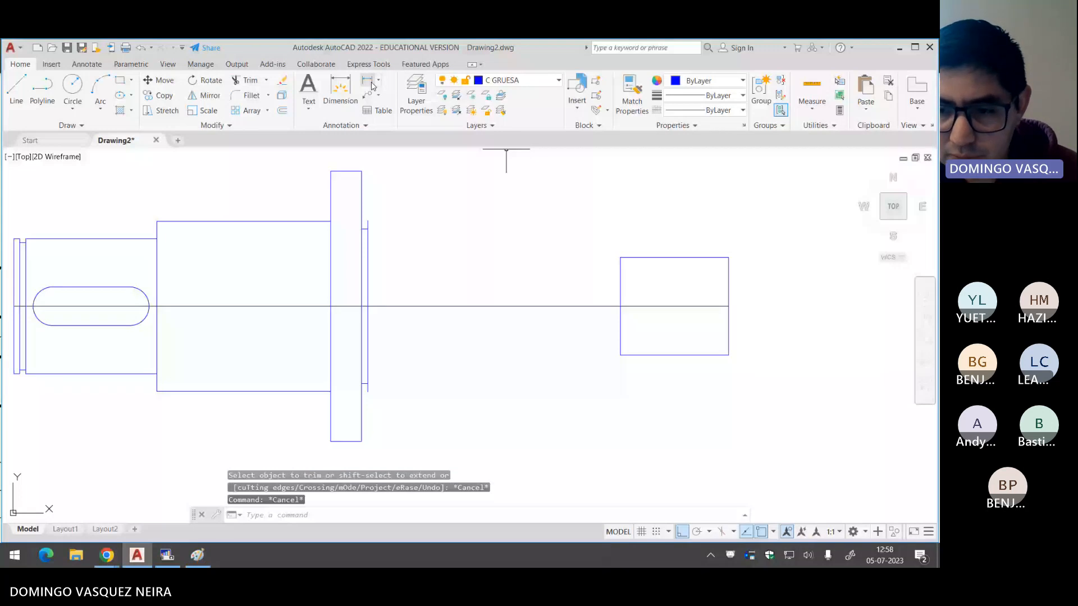
{"action": "left_click", "coordinate": [367, 81]}
{"action": "left_click", "coordinate": [729, 258]}
{"action": "left_click", "coordinate": [728, 355]}
{"action": "left_click", "coordinate": [791, 340]}
{"action": "key", "text": "Return"}
{"action": "left_click", "coordinate": [728, 355]}
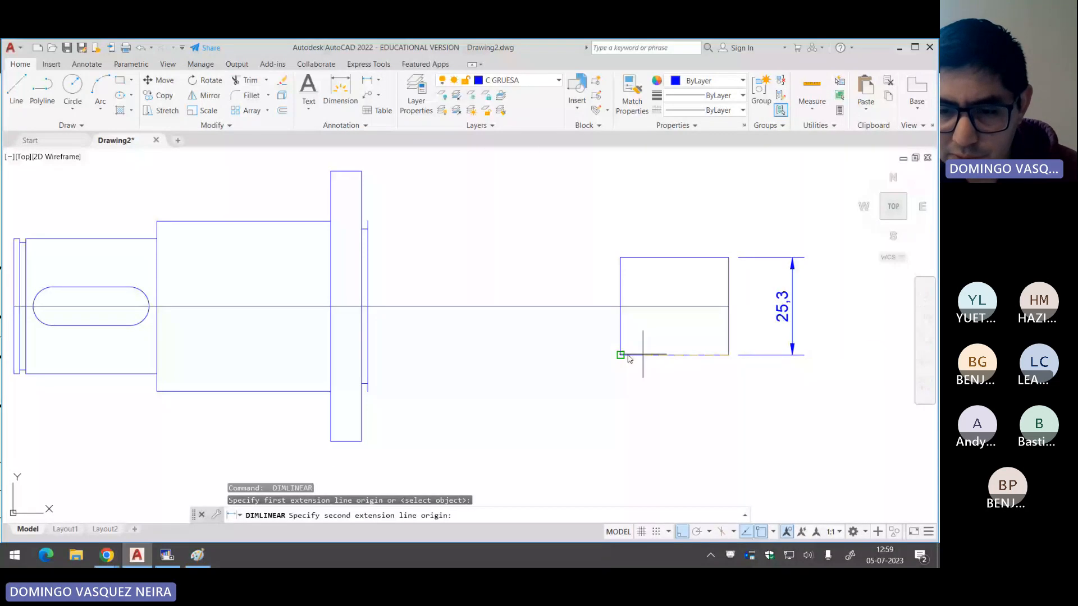
{"action": "left_click", "coordinate": [620, 354]}
{"action": "left_click", "coordinate": [662, 402]}
{"action": "key", "text": "Return"}
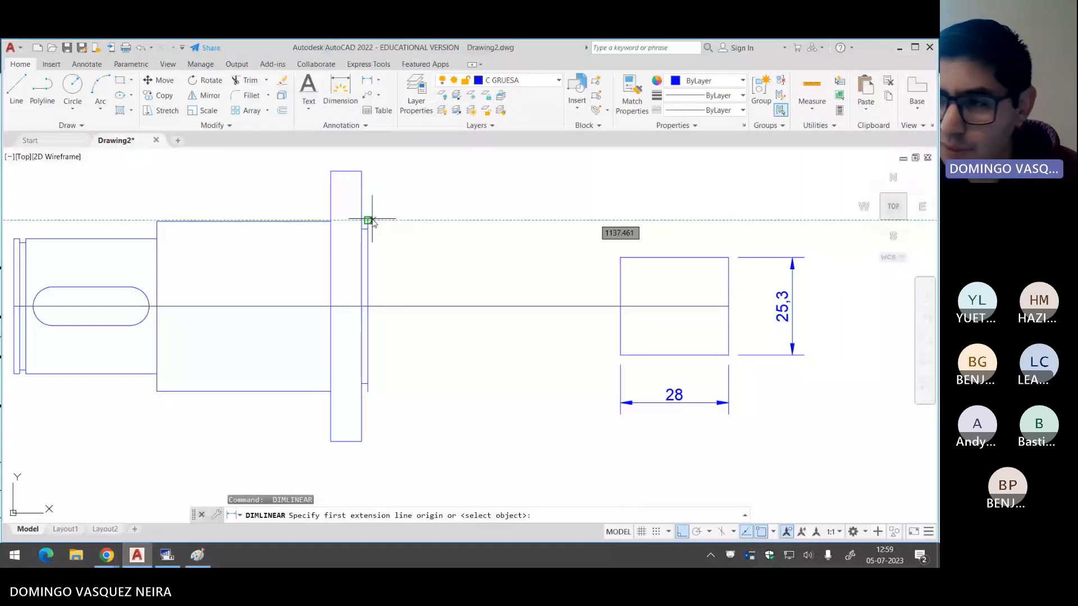
{"action": "left_click", "coordinate": [368, 220]}
{"action": "left_click", "coordinate": [368, 391]}
{"action": "key", "text": "Escape"}
{"action": "key", "text": "Escape"}
{"action": "key", "text": "Escape"}
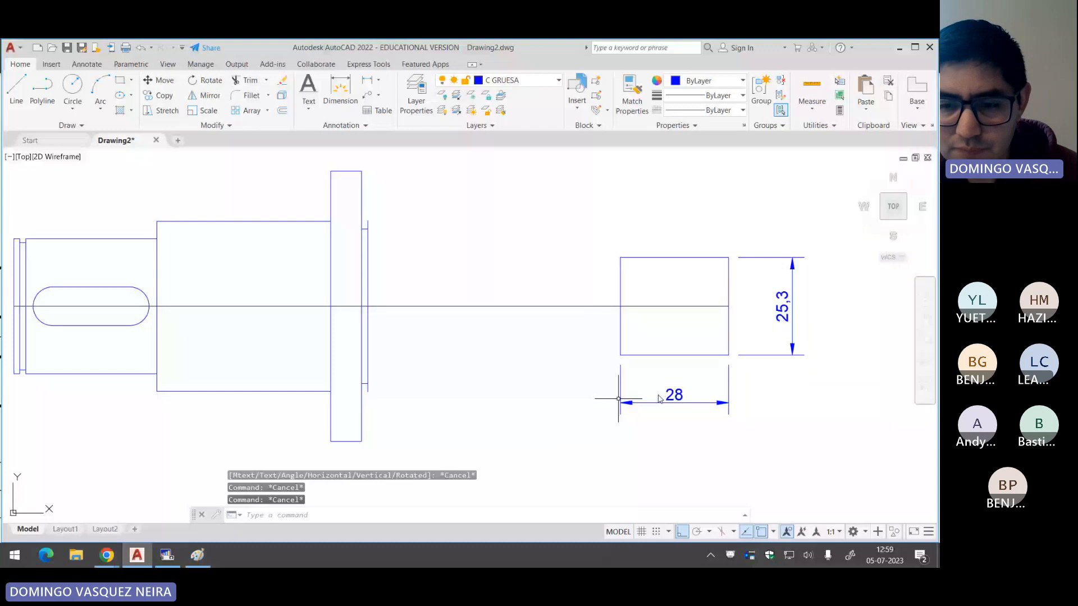
Step: Delete the height and length dimensions of the right end section
{"action": "left_click", "coordinate": [659, 401]}
{"action": "left_click", "coordinate": [812, 351]}
{"action": "left_click", "coordinate": [780, 381]}
{"action": "key", "text": "Delete"}
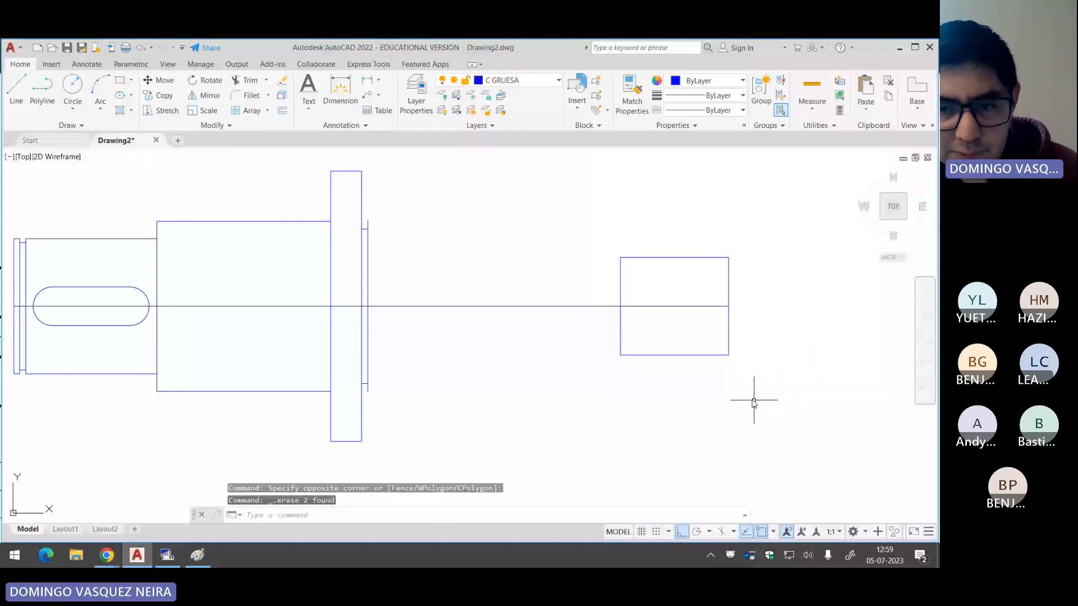
Step: Draw the taper's two sloped edges from the ends of the neck's right vertical line to the end section's left corners
{"action": "type", "text": "l"}
{"action": "key", "text": "Return"}
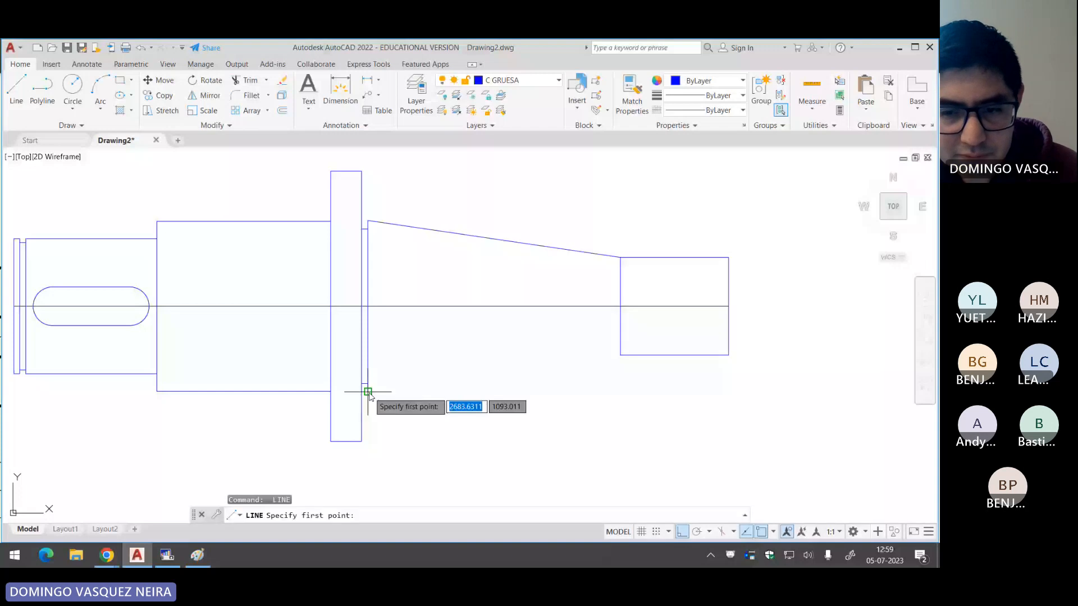
{"action": "left_click", "coordinate": [367, 391]}
{"action": "left_click", "coordinate": [620, 355]}
{"action": "key", "text": "Return"}
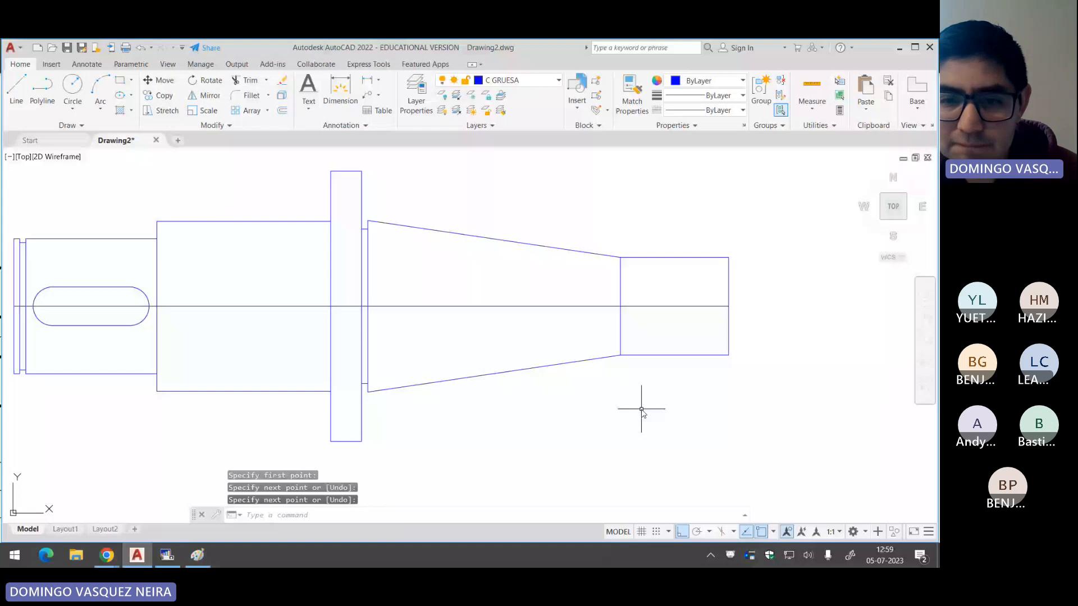
Step: Check the groove diameter in the exam PDF and copy the end section's upper horizontal line downwards
{"action": "key", "text": "alt+Tab"}
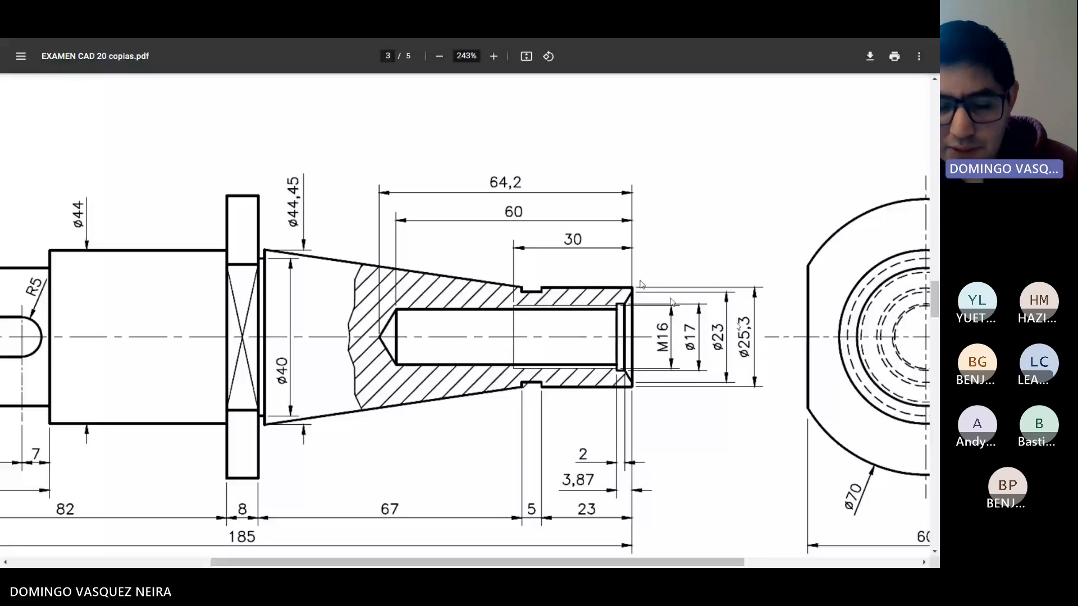
{"action": "key", "text": "alt+Tab"}
{"action": "type", "text": "c"}
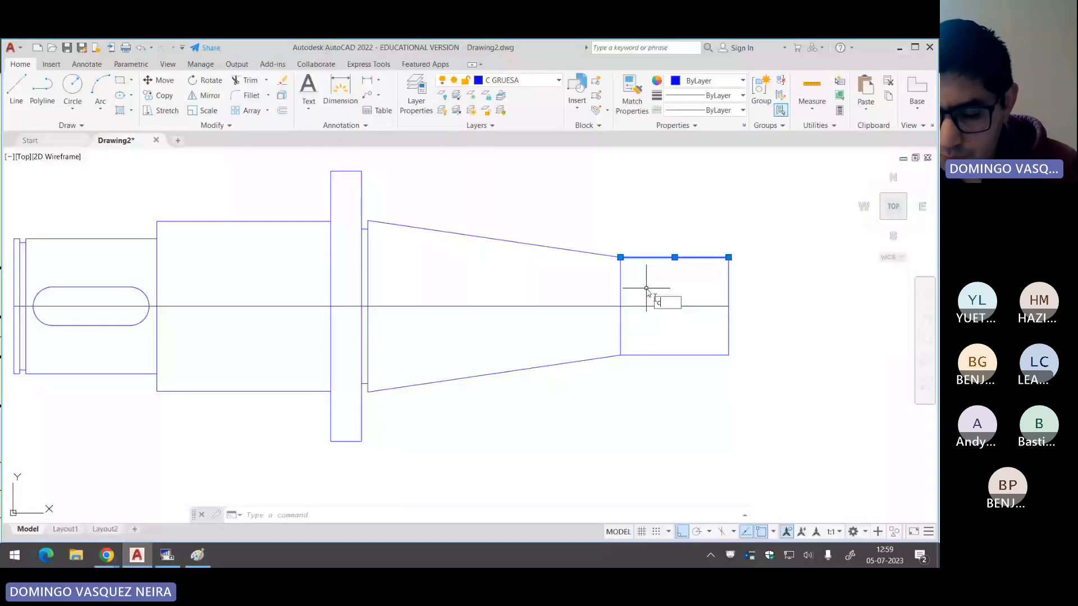
{"action": "key", "text": "Return"}
{"action": "left_click", "coordinate": [686, 374]}
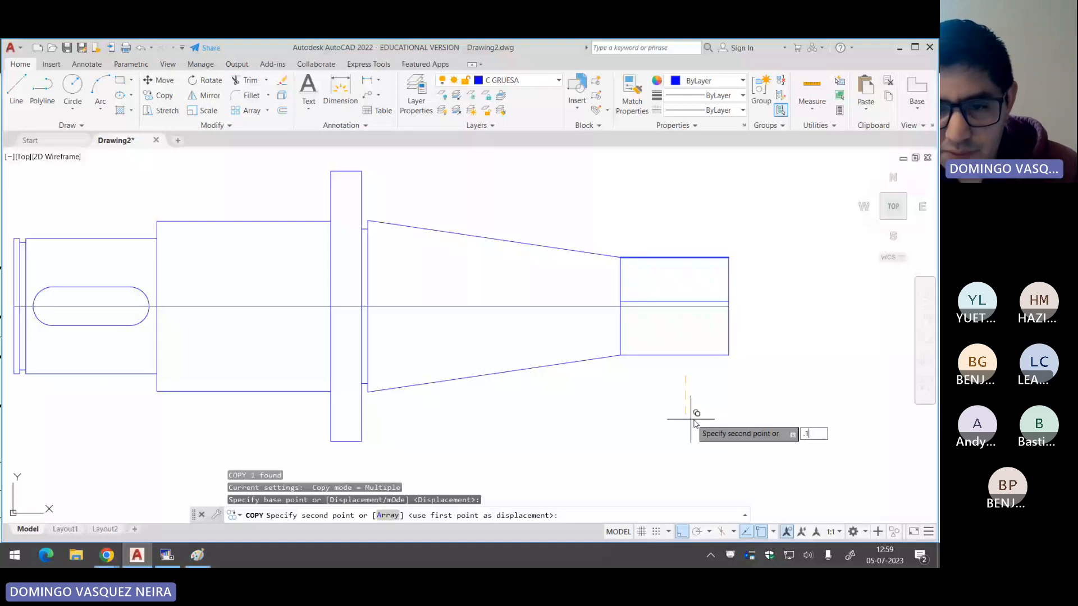
Step: Copy the upper and lower edges of the shaft's narrow end section 0.15 inward toward the centreline
{"action": "type", "text": "5"}
{"action": "key", "text": "Return"}
{"action": "key", "text": "Escape"}
{"action": "scroll", "coordinate": [674, 315], "scroll_direction": "up", "scroll_amount": 2}
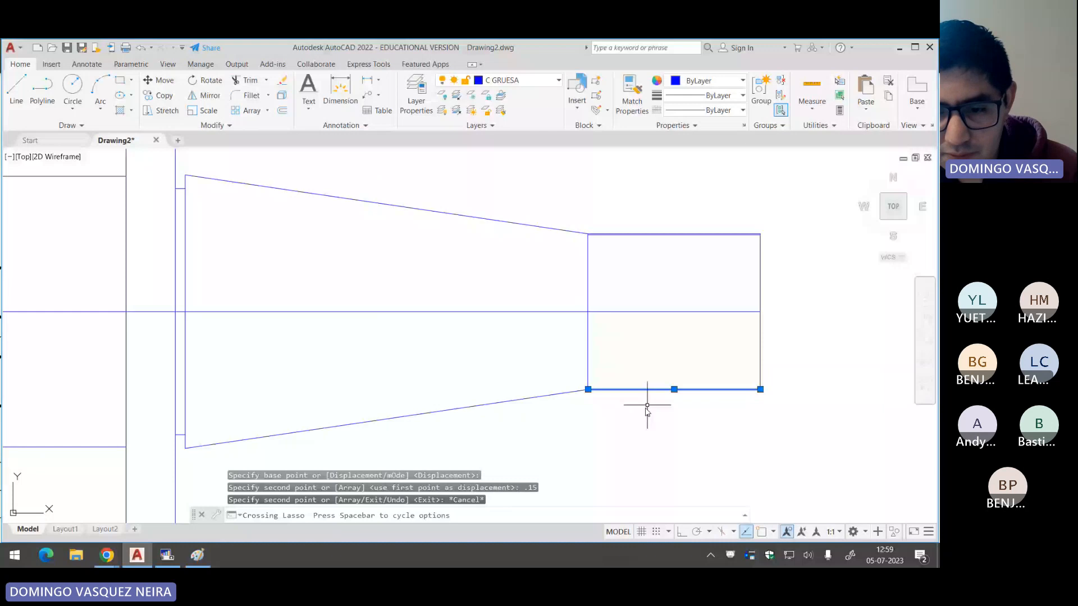
{"action": "key", "text": "Return"}
{"action": "left_click", "coordinate": [720, 465]}
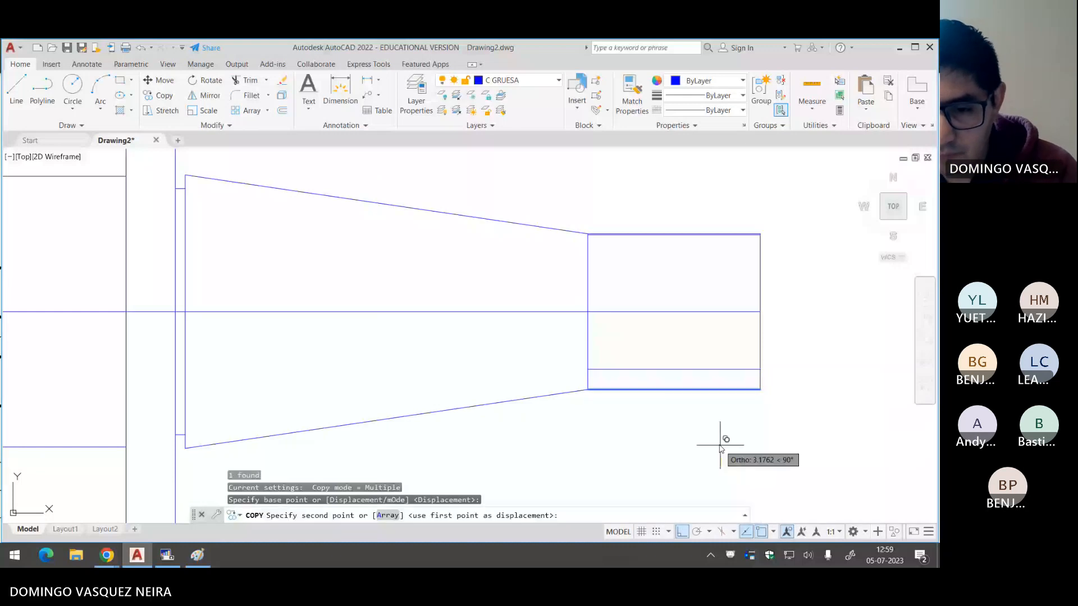
{"action": "type", "text": ".15"}
{"action": "key", "text": "Return"}
{"action": "key", "text": "Escape"}
{"action": "key", "text": "Escape"}
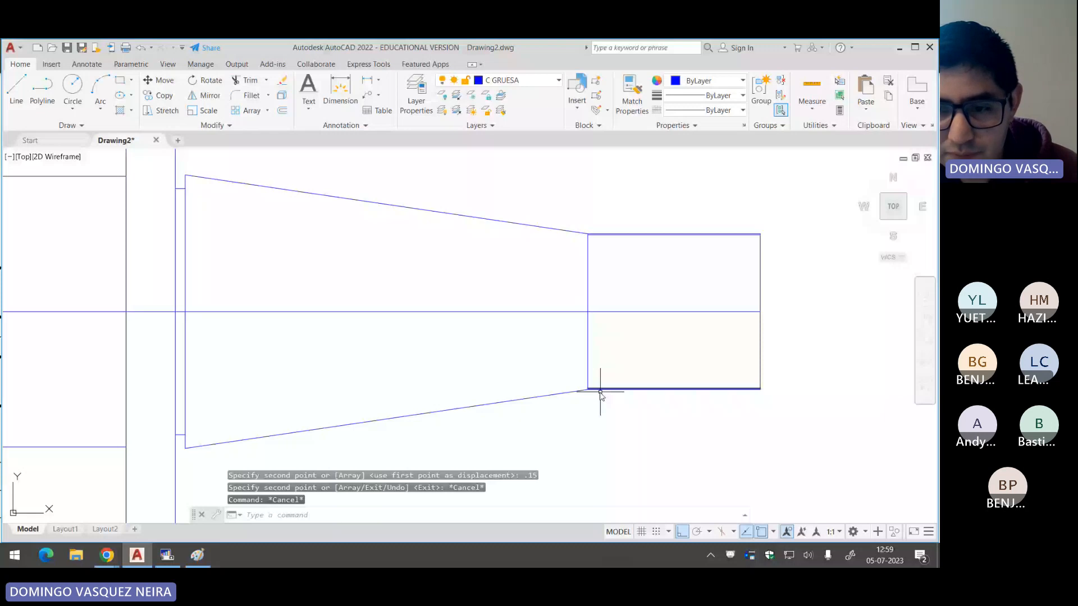
Step: Check the end-section diameters in the reference PDF and copy the section's upper edge 1.15 downward in AutoCAD
{"action": "key", "text": "alt+Tab"}
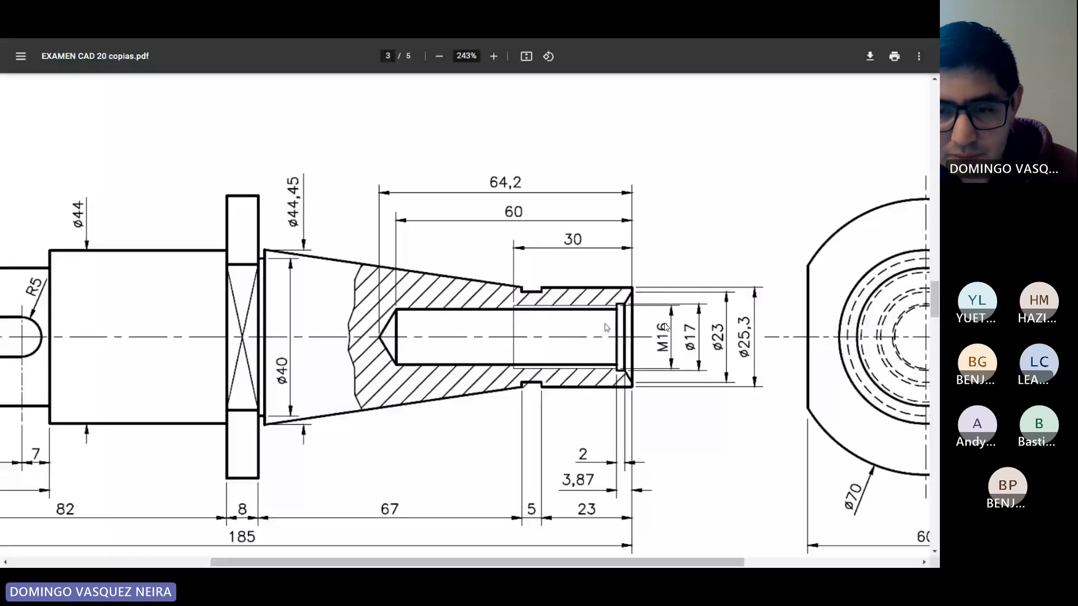
{"action": "key", "text": "alt+Tab"}
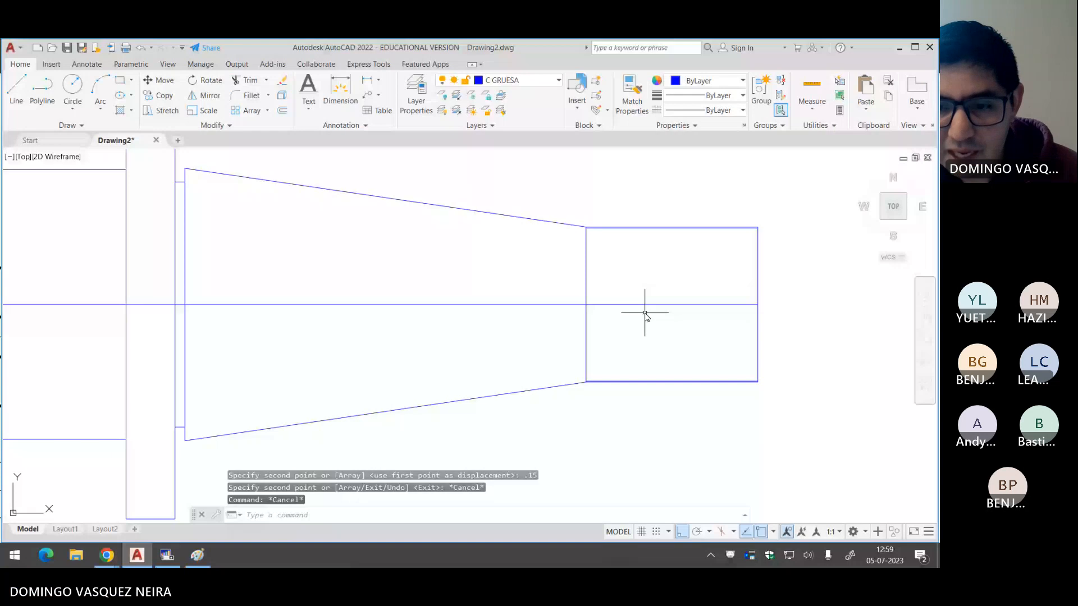
{"action": "key", "text": "alt+Tab"}
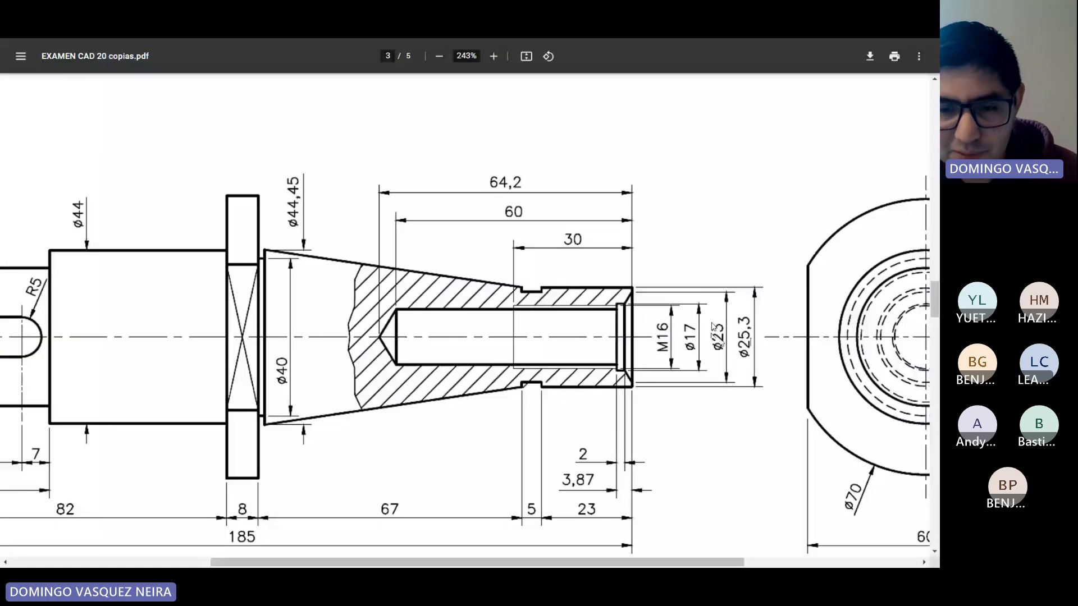
{"action": "key", "text": "alt+Tab"}
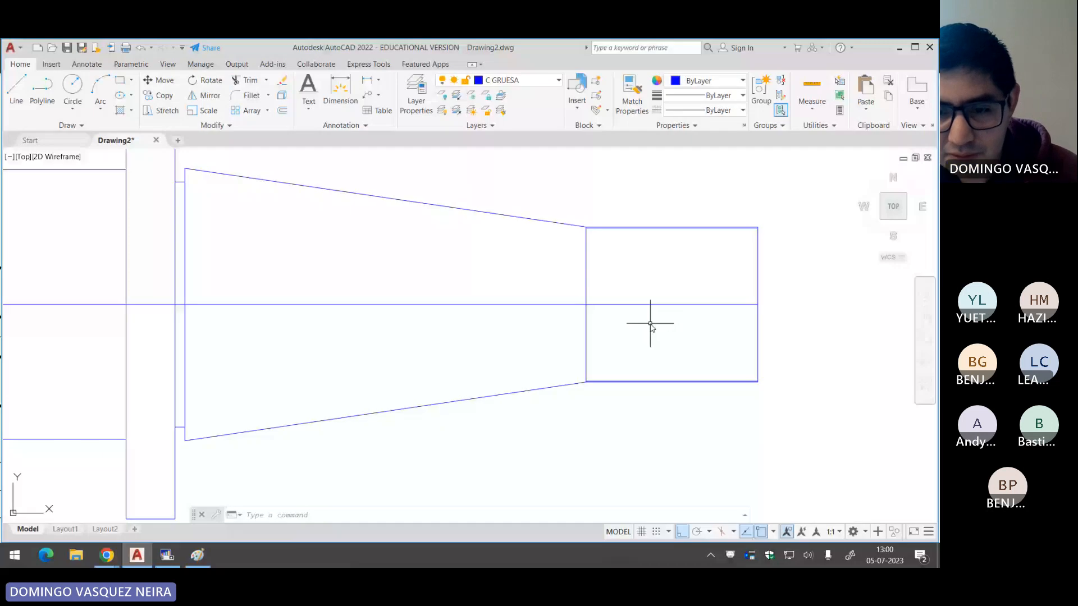
{"action": "scroll", "coordinate": [662, 321], "scroll_direction": "up", "scroll_amount": 2}
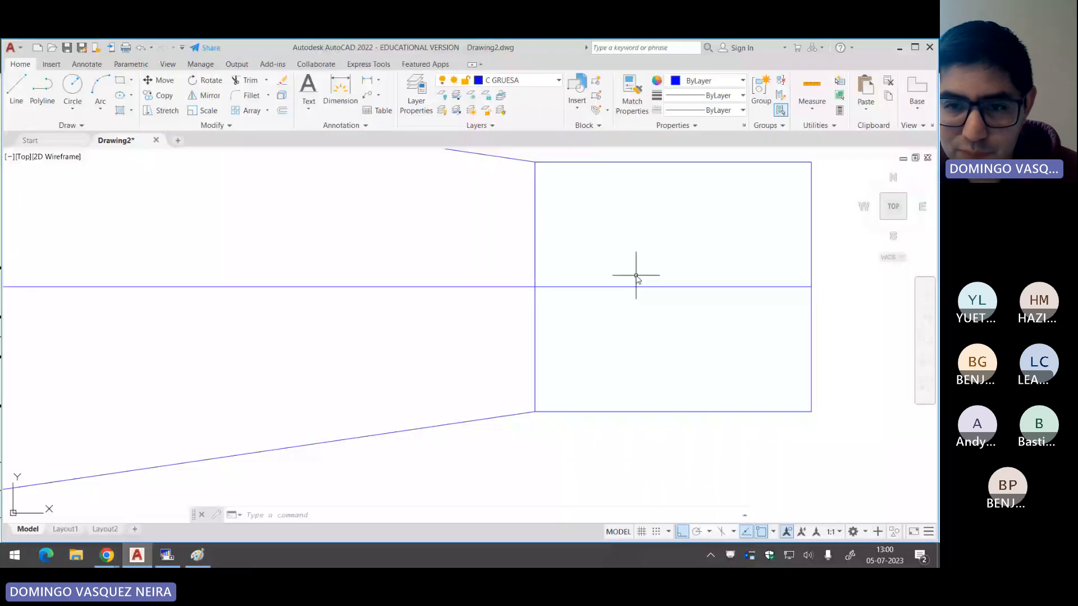
{"action": "left_click", "coordinate": [618, 162]}
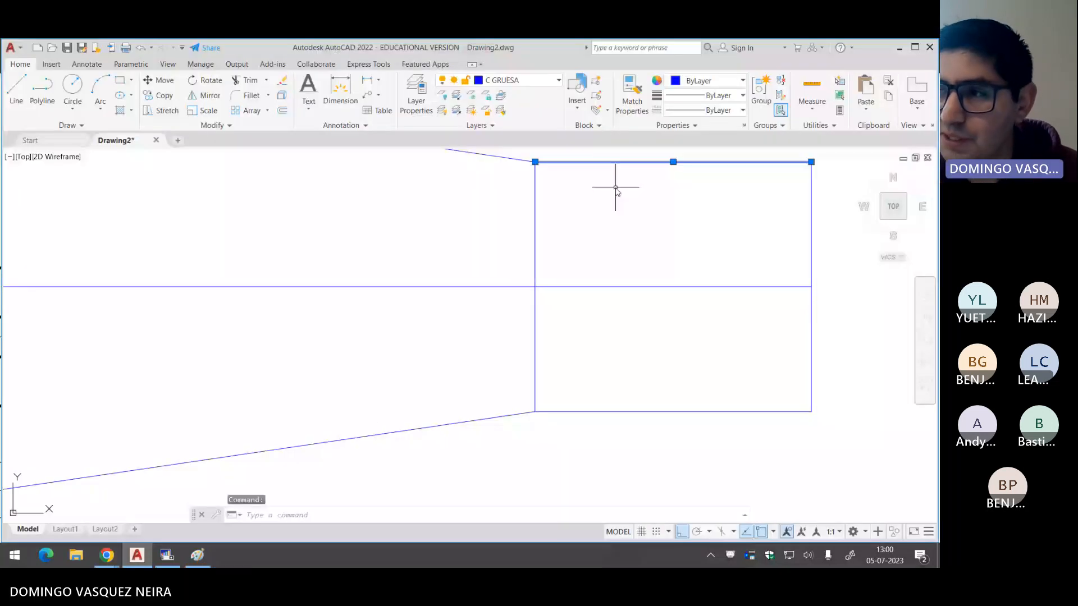
{"action": "type", "text": "co"}
{"action": "key", "text": "Return"}
{"action": "left_click", "coordinate": [693, 212]}
{"action": "type", "text": "1."}
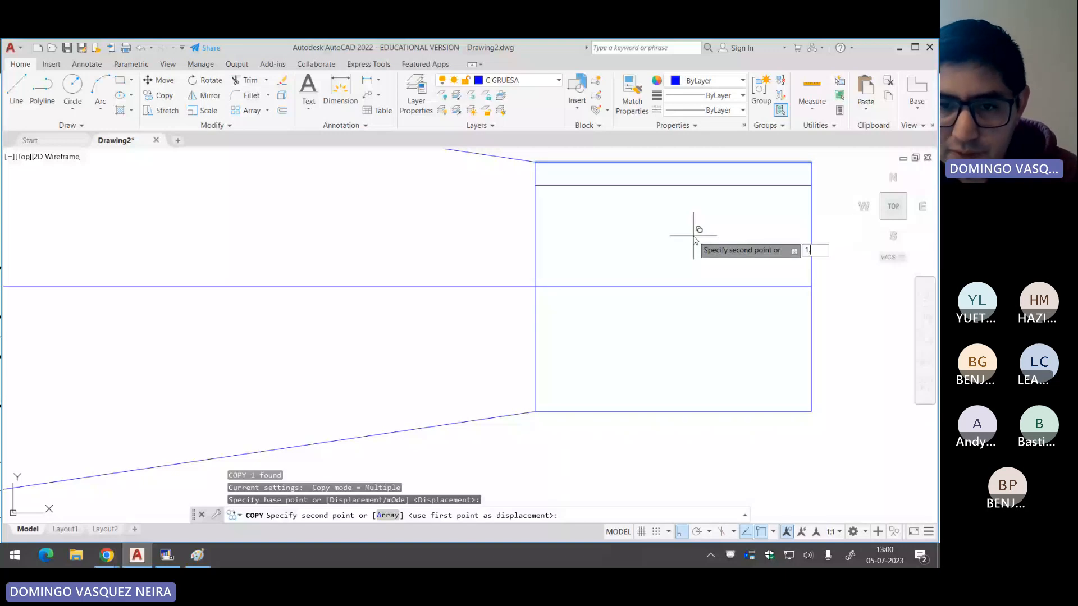
{"action": "type", "text": "15"}
{"action": "key", "text": "Return"}
{"action": "key", "text": "Return"}
Step: Copy the lower edge of the shaft's end section 1.15 upward toward the centreline
{"action": "left_click", "coordinate": [696, 413]}
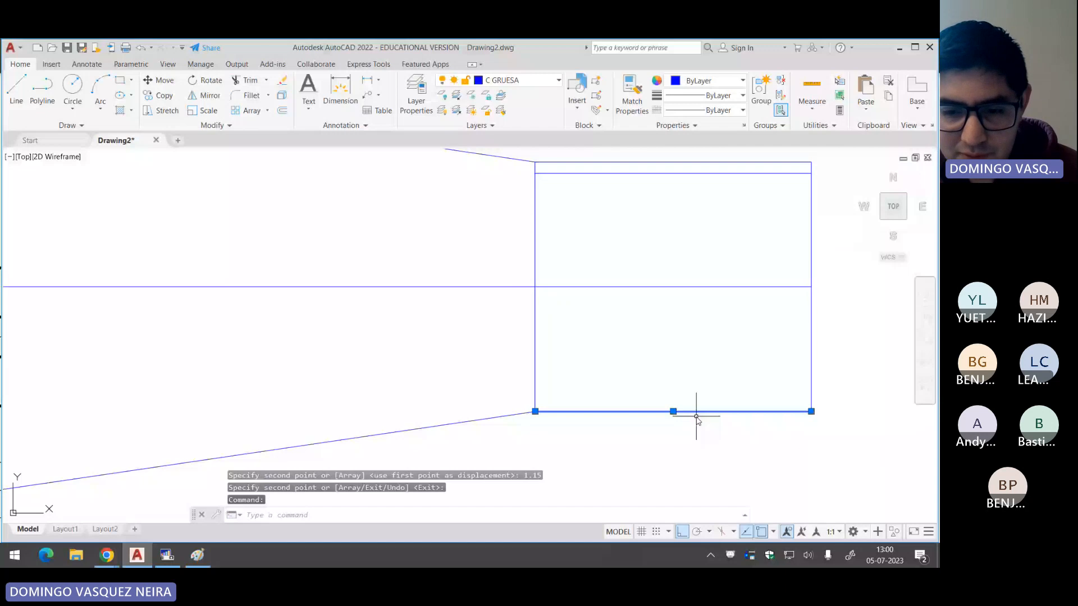
{"action": "type", "text": "co"}
{"action": "key", "text": "Return"}
{"action": "left_click", "coordinate": [695, 414]}
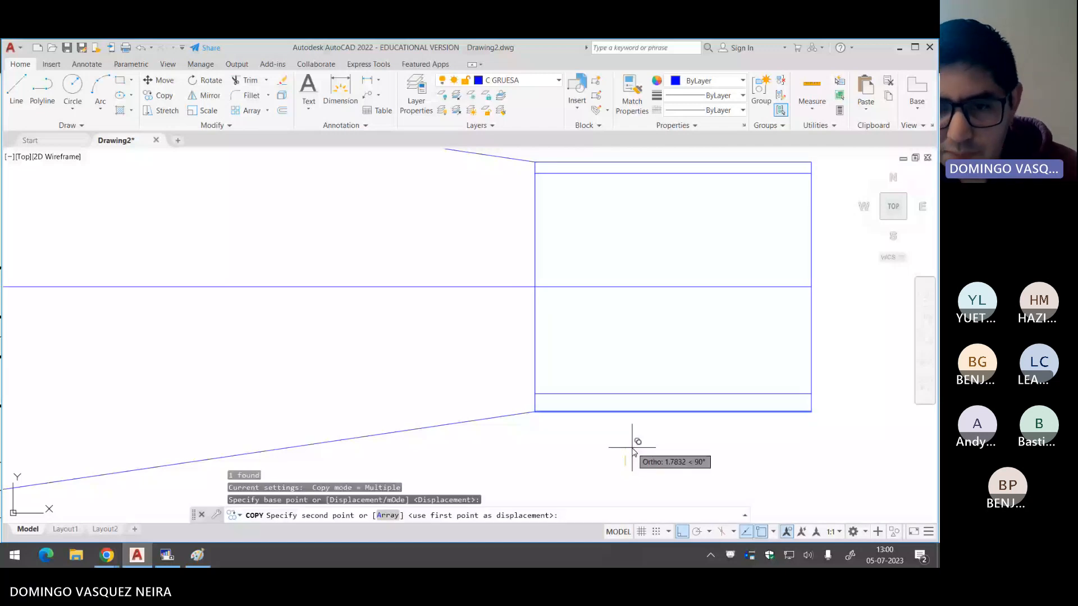
Step: Check the groove width in the reference PDF and copy the vertical line at the cone's small end 5 toward the shaft end
{"action": "key", "text": "alt+Tab"}
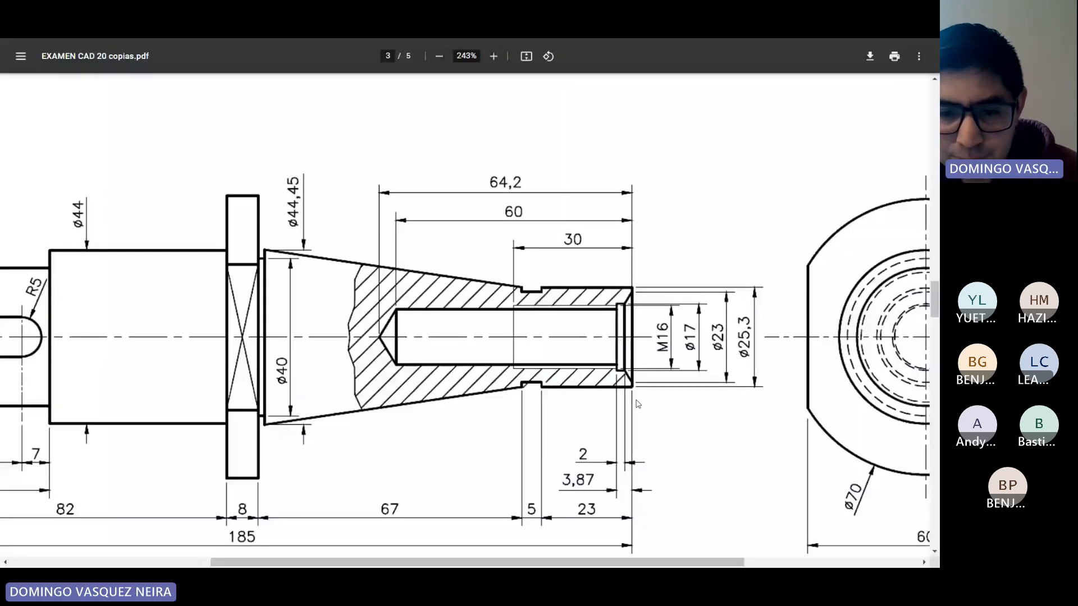
{"action": "key", "text": "alt+Tab"}
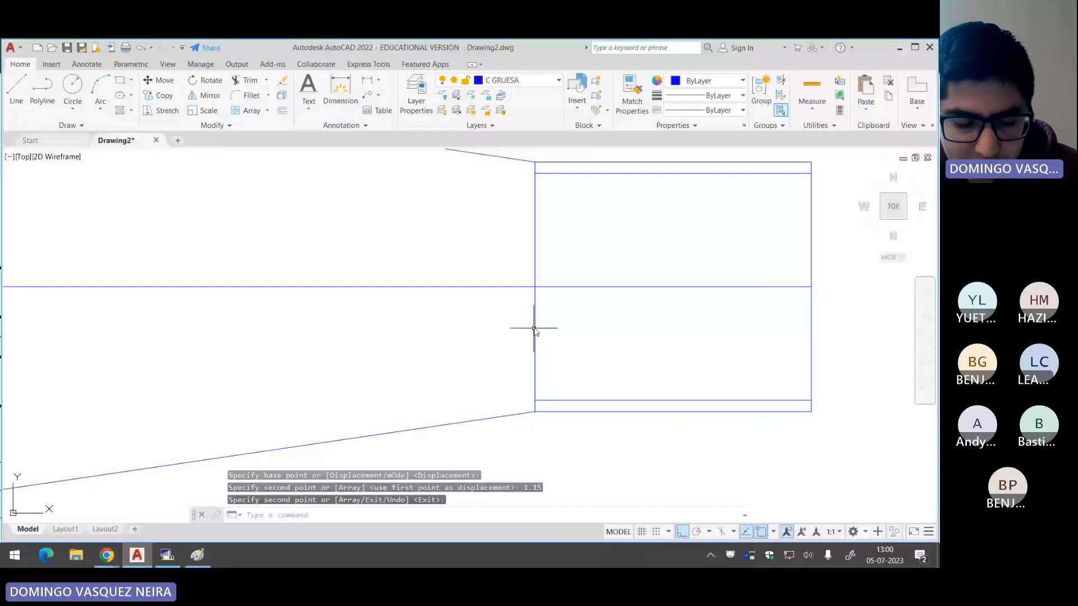
{"action": "left_click", "coordinate": [534, 328]}
{"action": "type", "text": "cp"}
{"action": "key", "text": "Return"}
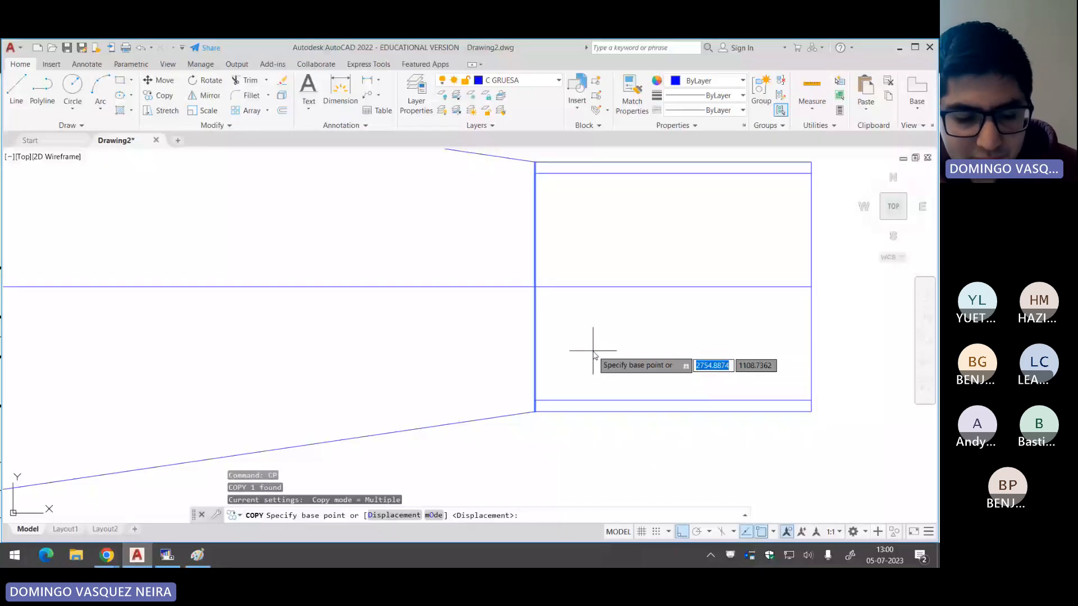
{"action": "left_click", "coordinate": [594, 353]}
{"action": "type", "text": "5"}
{"action": "key", "text": "Return"}
{"action": "key", "text": "Return"}
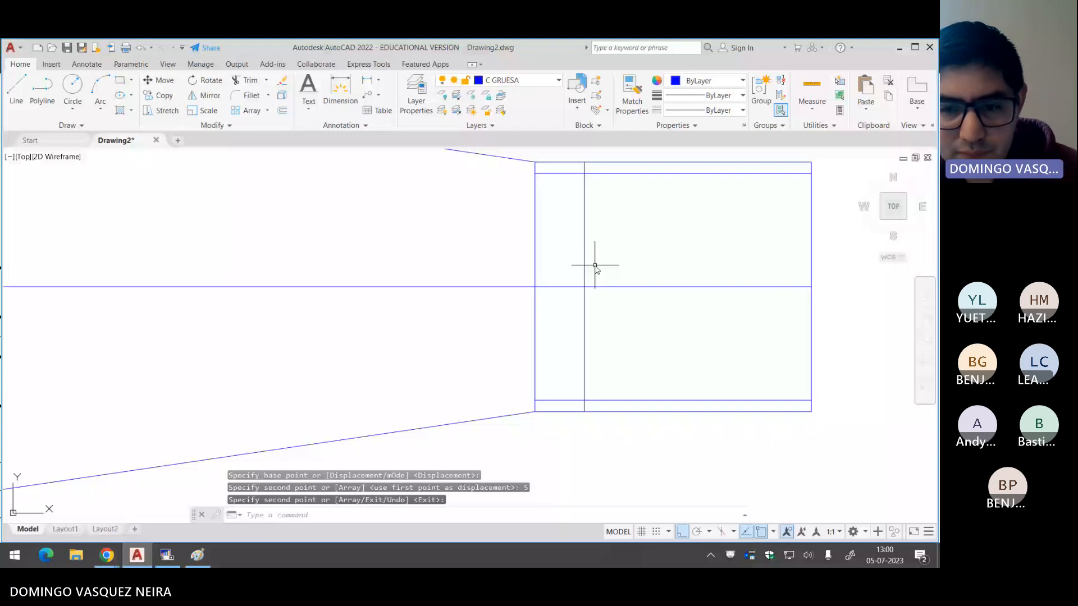
Step: Trim the outer edges across the groove and the surplus inner lines beyond it to form the relief groove
{"action": "middle_click_drag", "start_coordinate": [595, 265], "coordinate": [581, 309]}
{"action": "type", "text": "tr"}
{"action": "key", "text": "Return"}
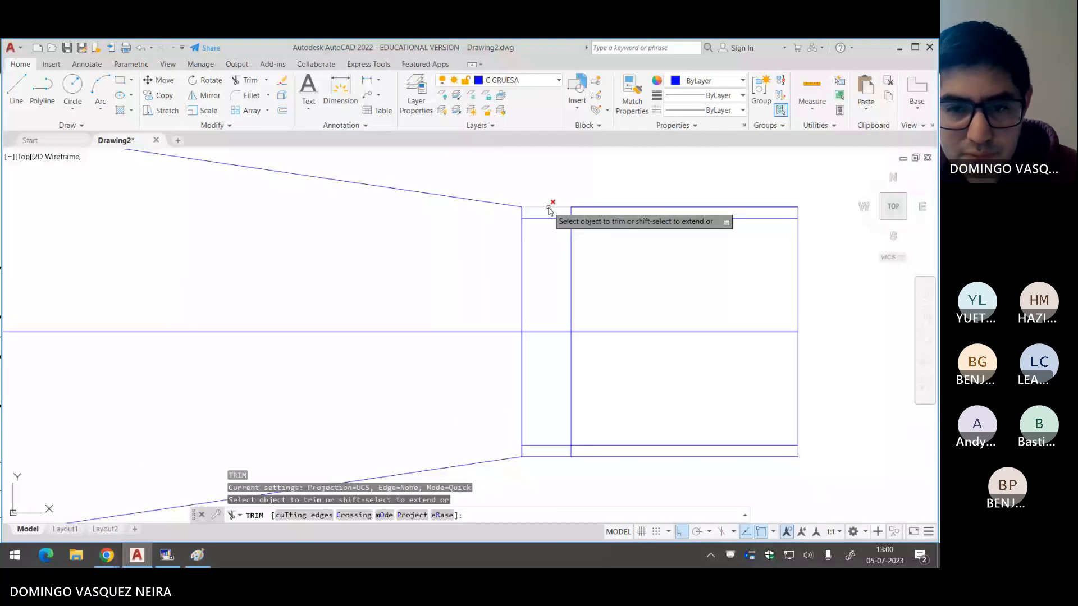
{"action": "left_click", "coordinate": [549, 209]}
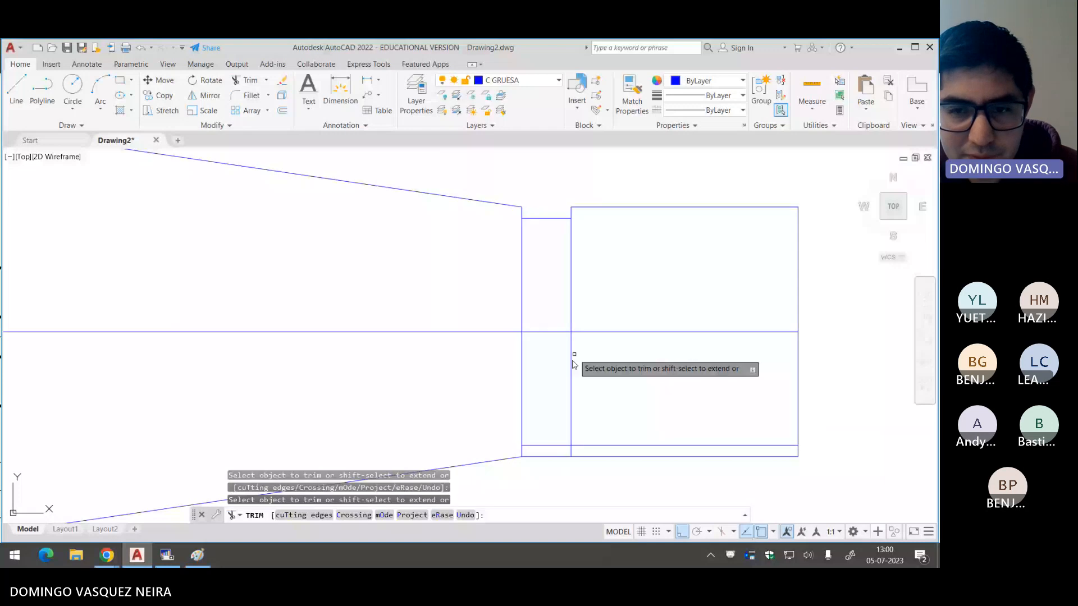
{"action": "left_click", "coordinate": [601, 446]}
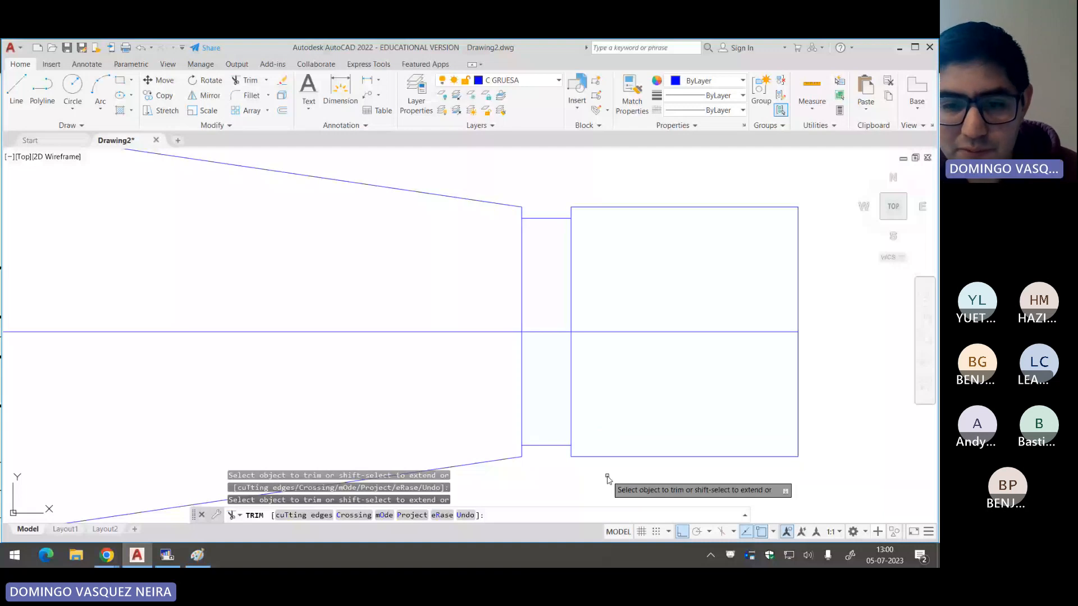
Step: Review the bore detail in the reference PDF, switch to Paint and paste the captured drawing
{"action": "key", "text": "alt+Tab"}
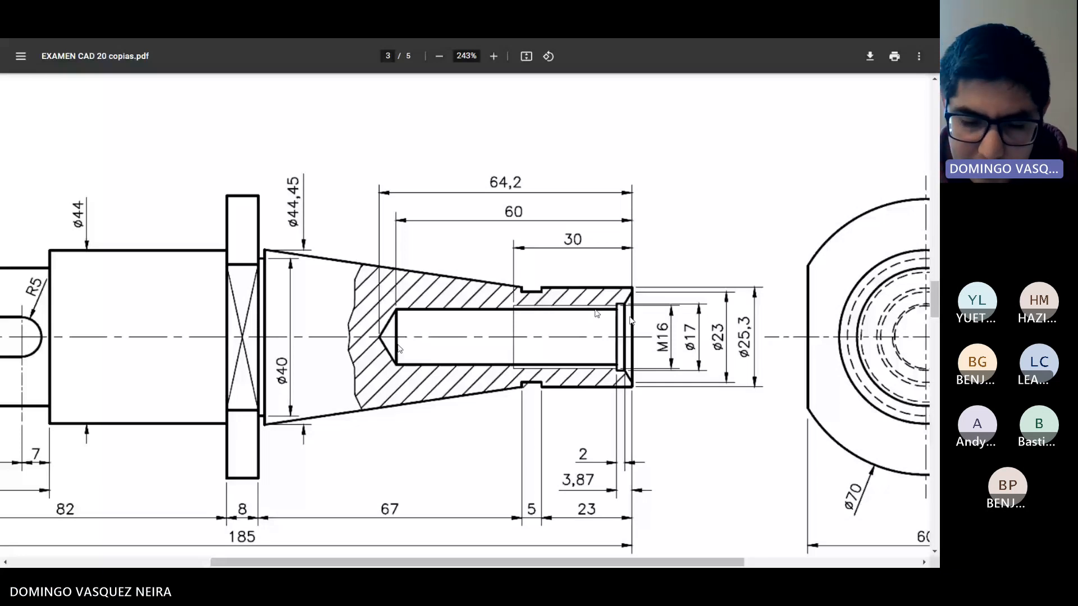
{"action": "key", "text": "alt+Tab"}
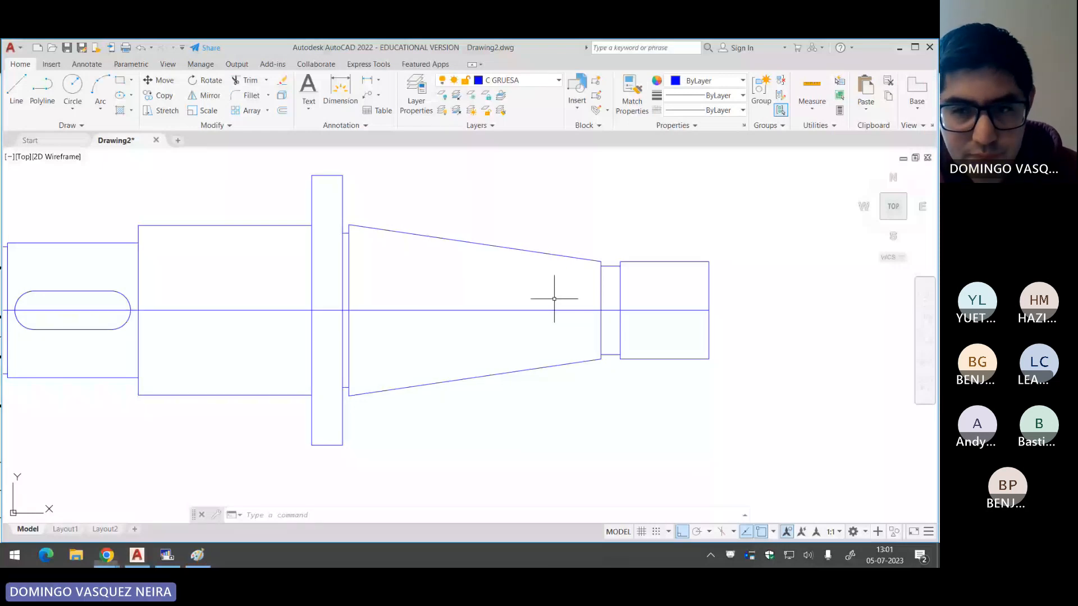
{"action": "key", "text": "alt+Tab"}
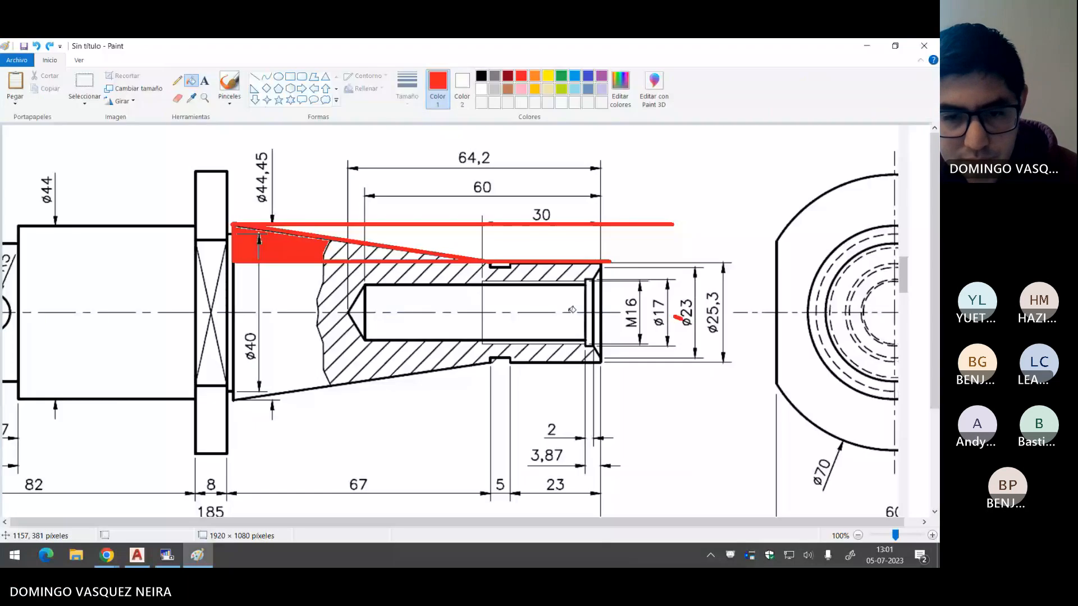
{"action": "key", "text": "ctrl+v"}
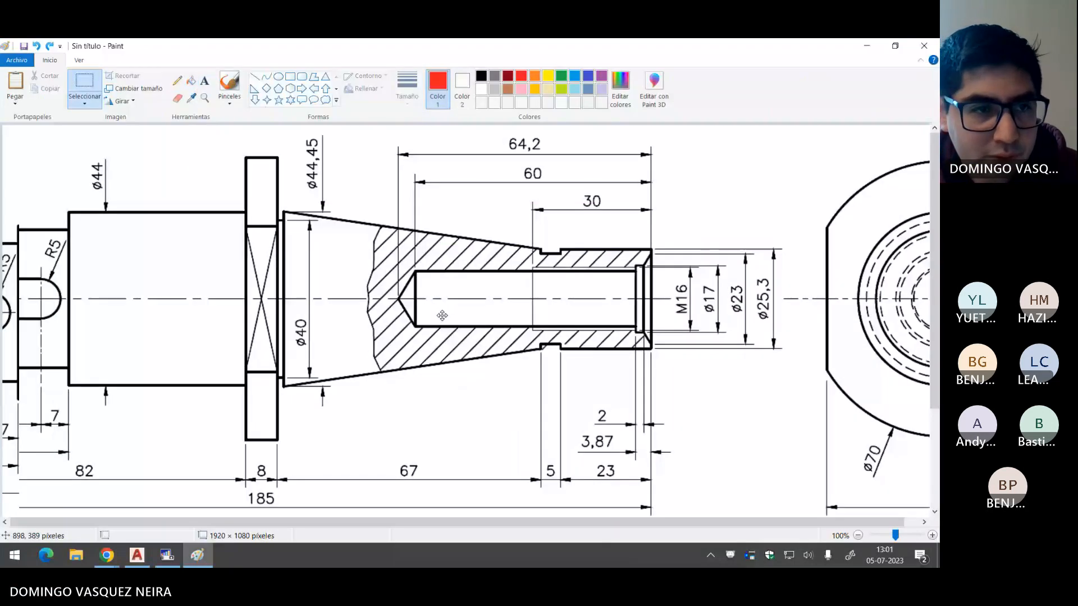
Step: Fill the drilled bore in red and the M16 thread strips in green, undoing the stray fill in the hatched area
{"action": "left_click", "coordinate": [194, 82]}
{"action": "left_click", "coordinate": [583, 287]}
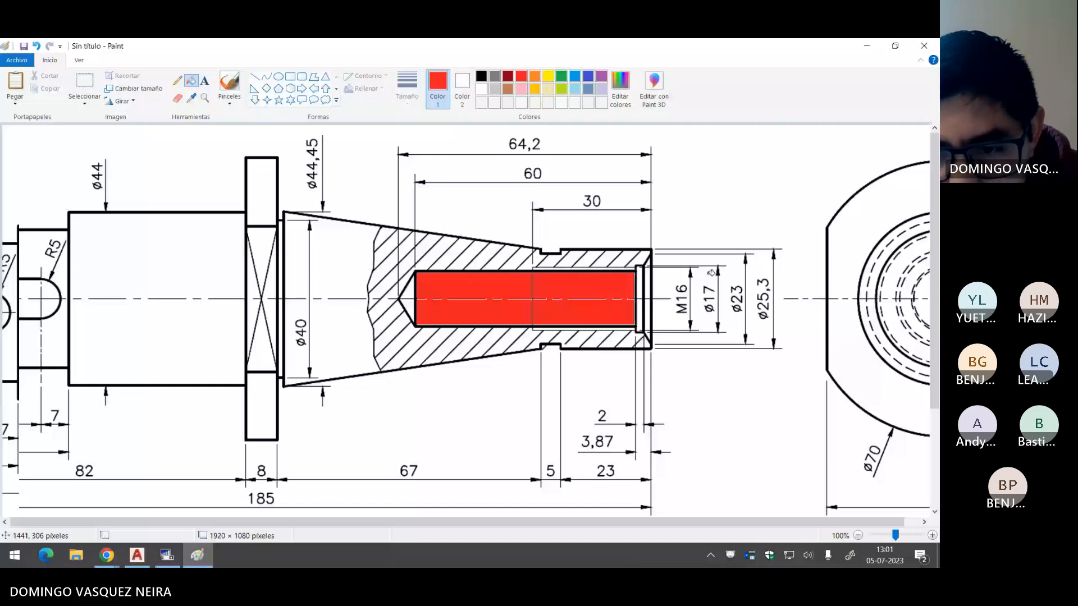
{"action": "left_click", "coordinate": [563, 78]}
{"action": "left_click", "coordinate": [618, 327]}
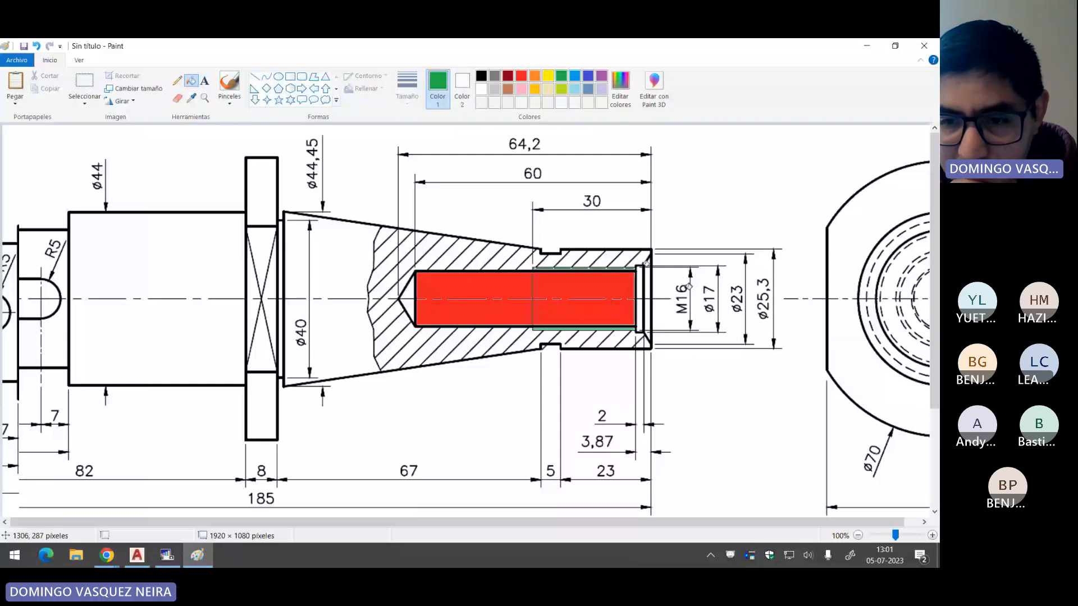
{"action": "left_click", "coordinate": [644, 259]}
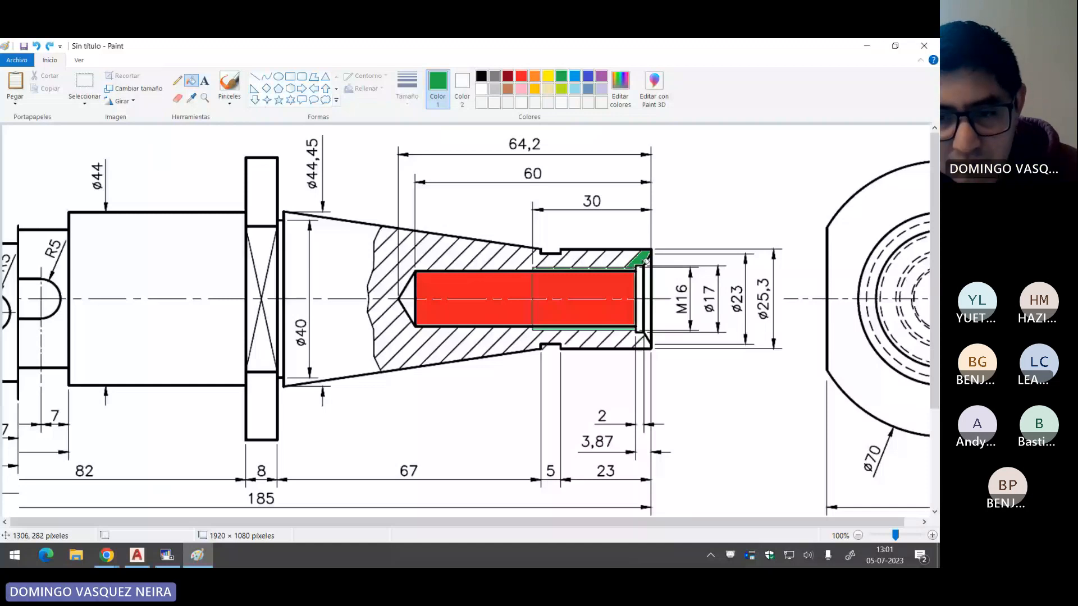
{"action": "key", "text": "ctrl+z"}
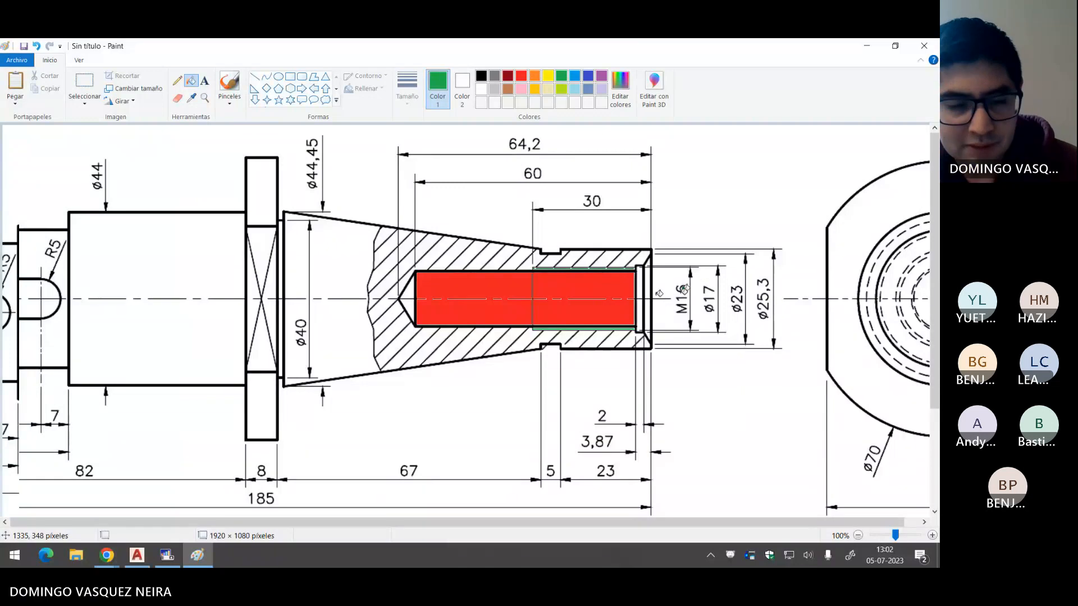
Step: Switch to the browser, leave full screen and search in a new tab for "tabla de roscas"
{"action": "key", "text": "alt+Tab"}
{"action": "key", "text": "Tab"}
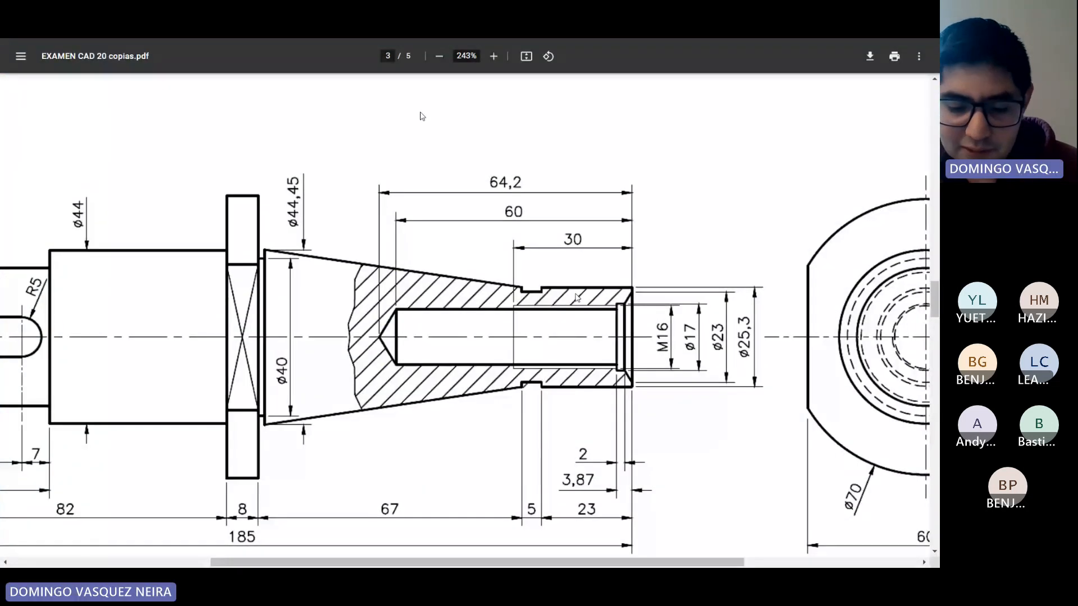
{"action": "key", "text": "F11"}
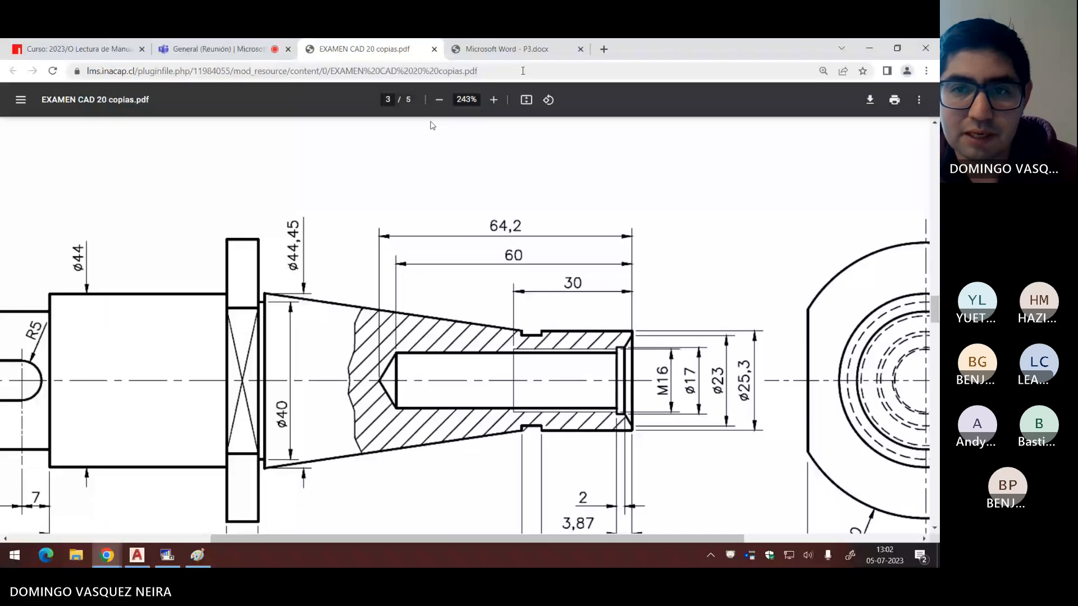
{"action": "left_click", "coordinate": [603, 49]}
{"action": "type", "text": "tabla"}
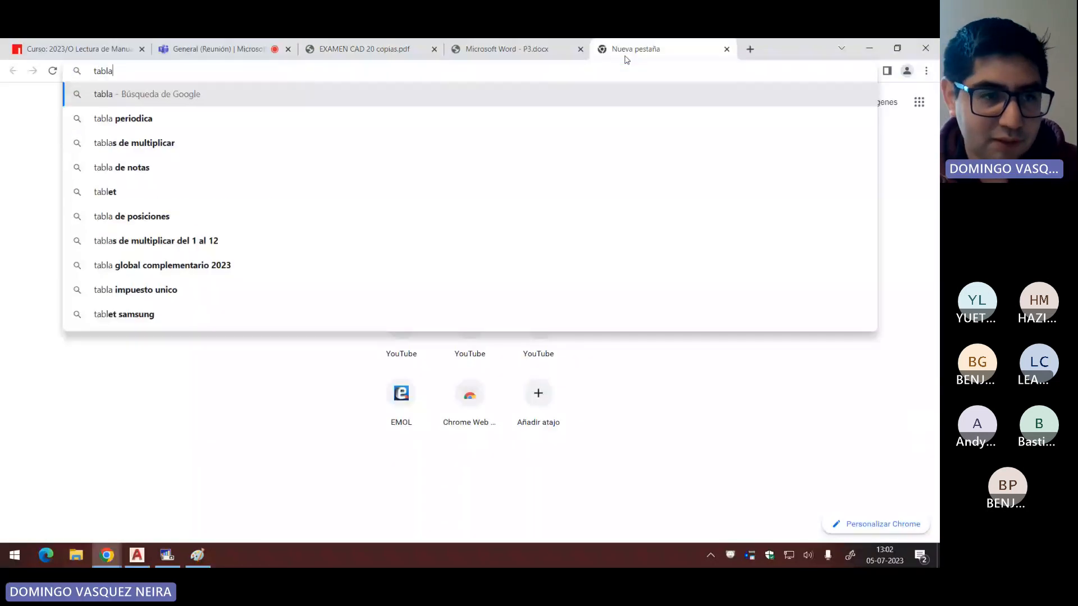
{"action": "type", "text": " de roscas)"}
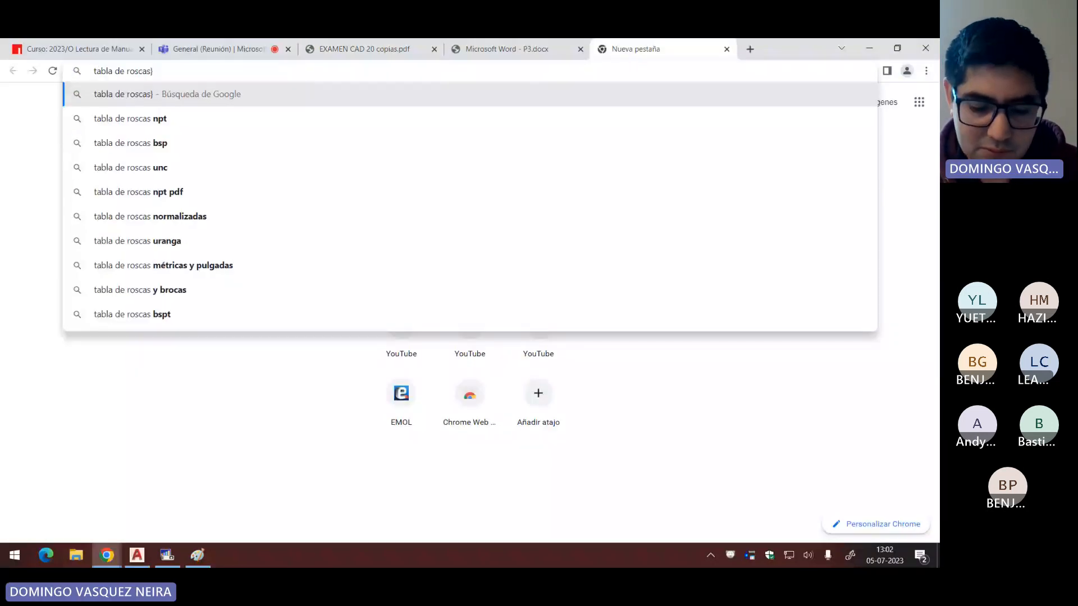
{"action": "key", "text": "BackSpace"}
{"action": "key", "text": "Return"}
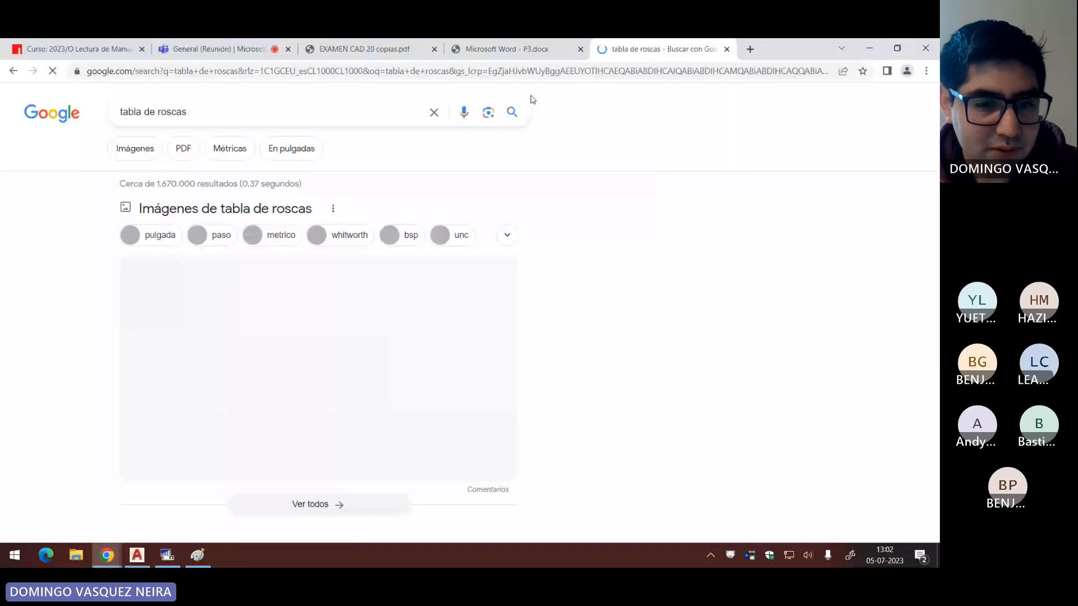
Step: Narrow the image results to metric threads and examine the table of thread sizes and core hole diameters
{"action": "left_click", "coordinate": [377, 380]}
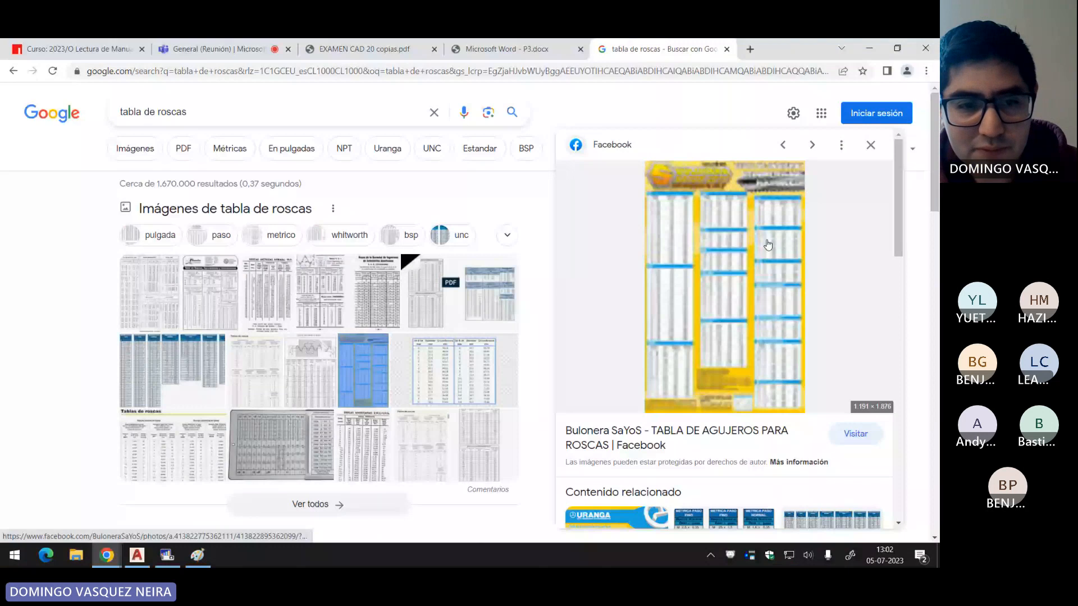
{"action": "left_click", "coordinate": [276, 235]}
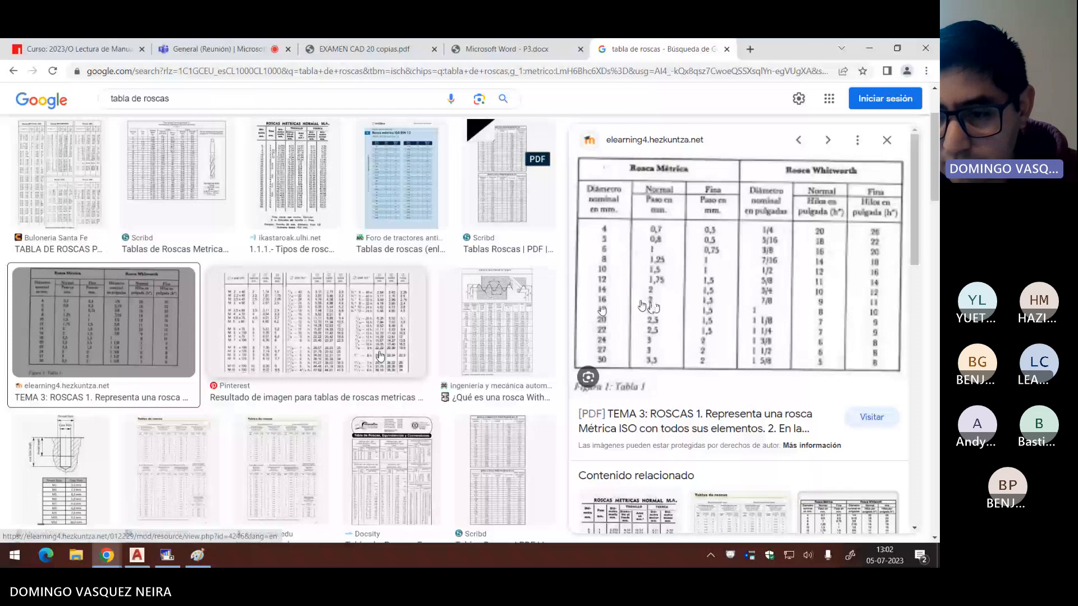
{"action": "key", "text": "Down"}
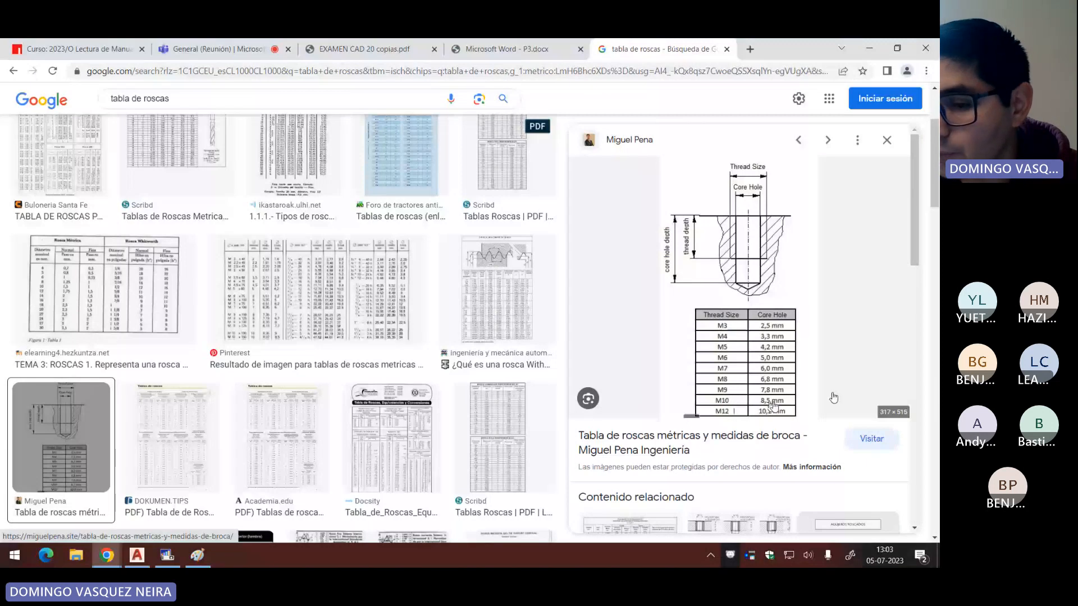
Step: Browse the metric thread image results and open the full-size Buloneria Santa Fe thread table image in its own tab
{"action": "scroll", "coordinate": [834, 398], "scroll_direction": "down", "scroll_amount": 3}
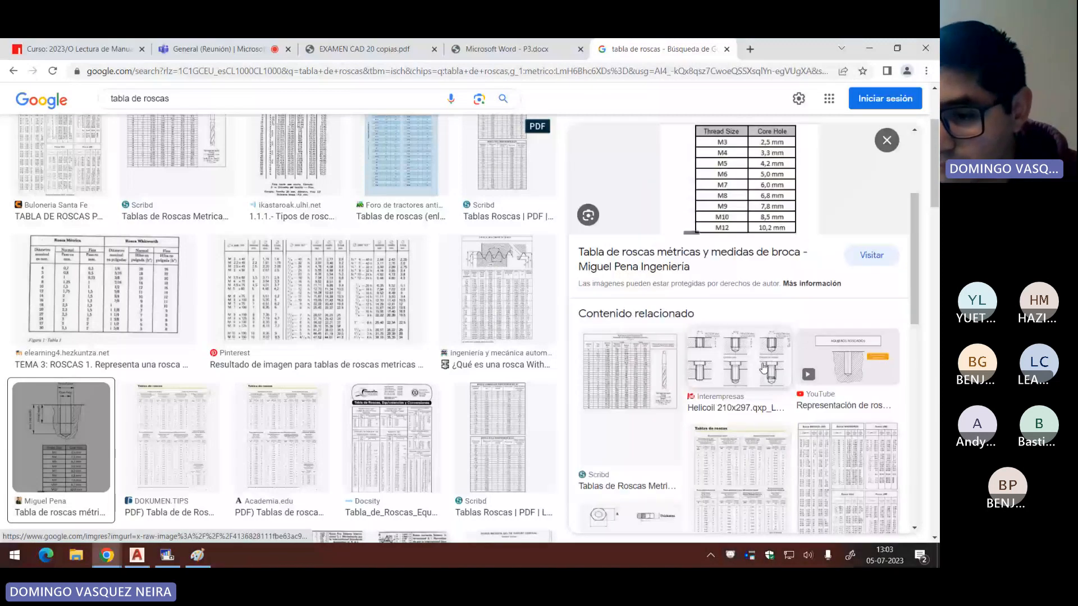
{"action": "scroll", "coordinate": [763, 368], "scroll_direction": "down", "scroll_amount": 3}
{"action": "left_click", "coordinate": [860, 400]}
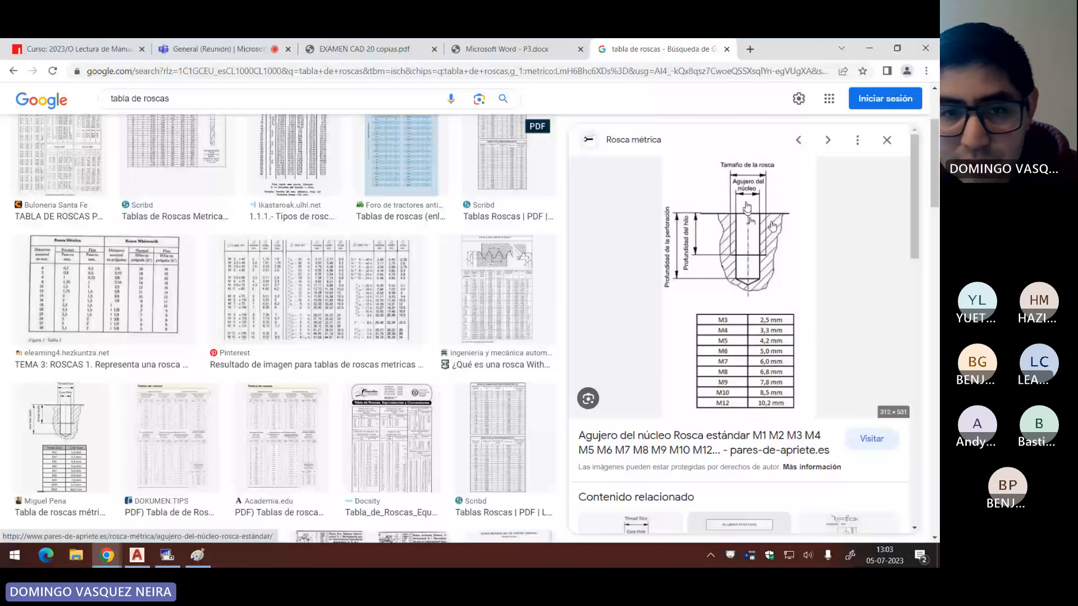
{"action": "scroll", "coordinate": [326, 295], "scroll_direction": "up", "scroll_amount": 3}
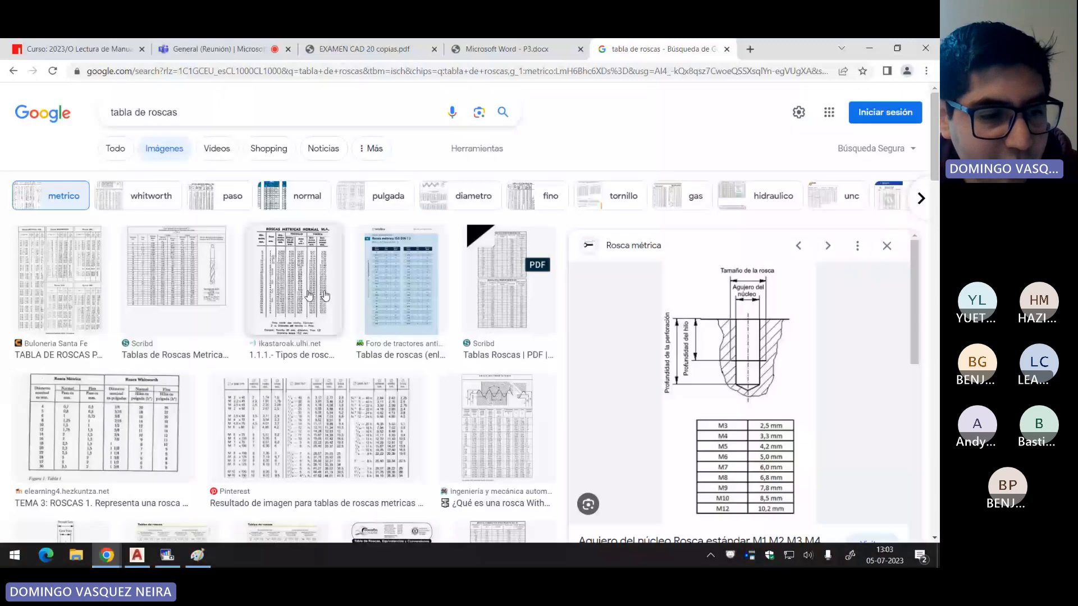
{"action": "left_click", "coordinate": [64, 318]}
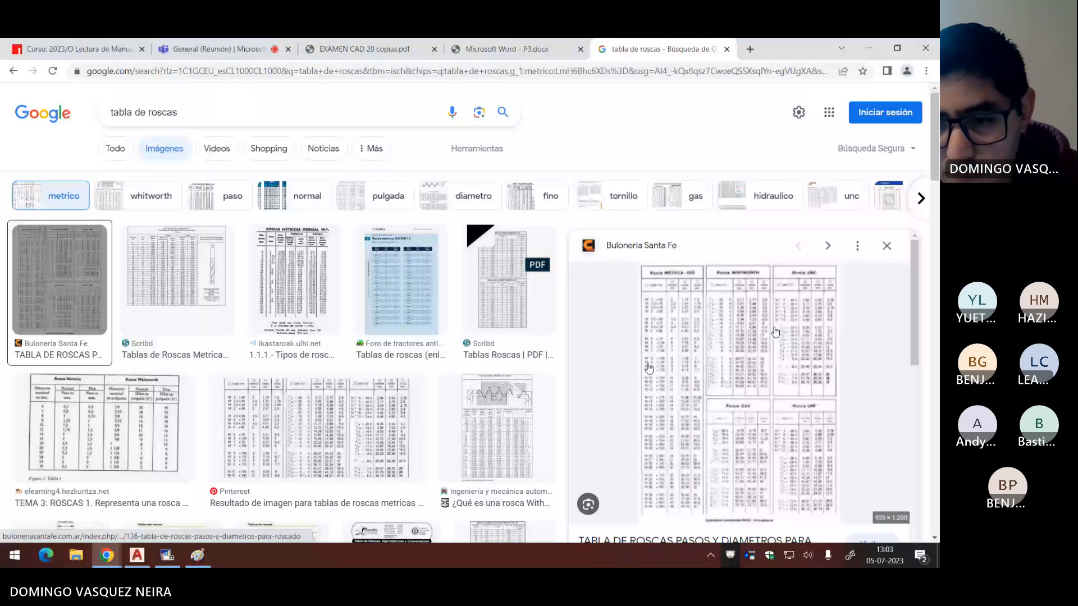
{"action": "right_click", "coordinate": [694, 336]}
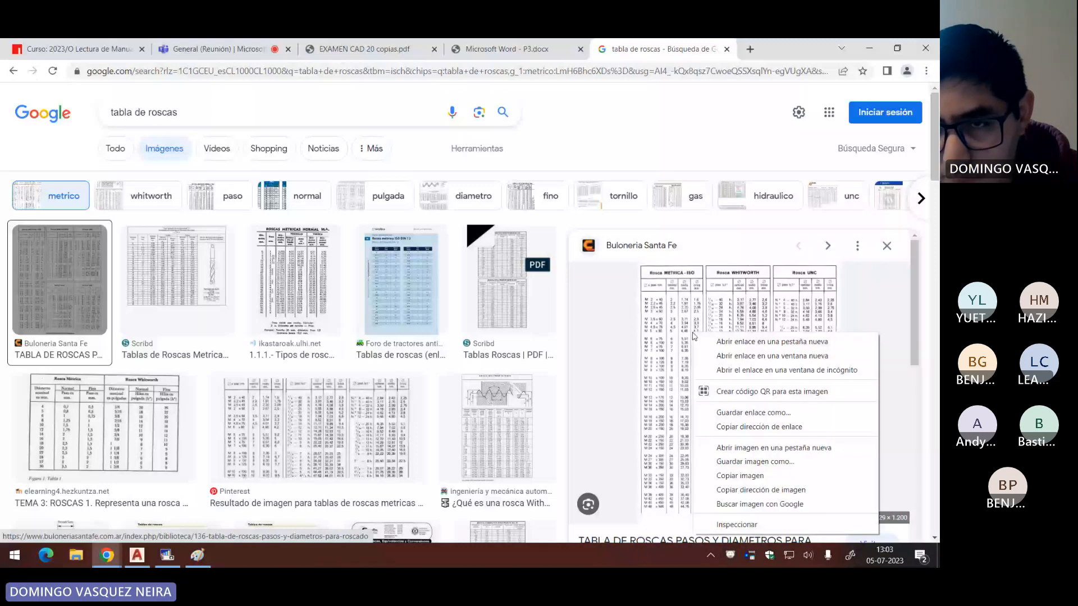
{"action": "left_click", "coordinate": [748, 443]}
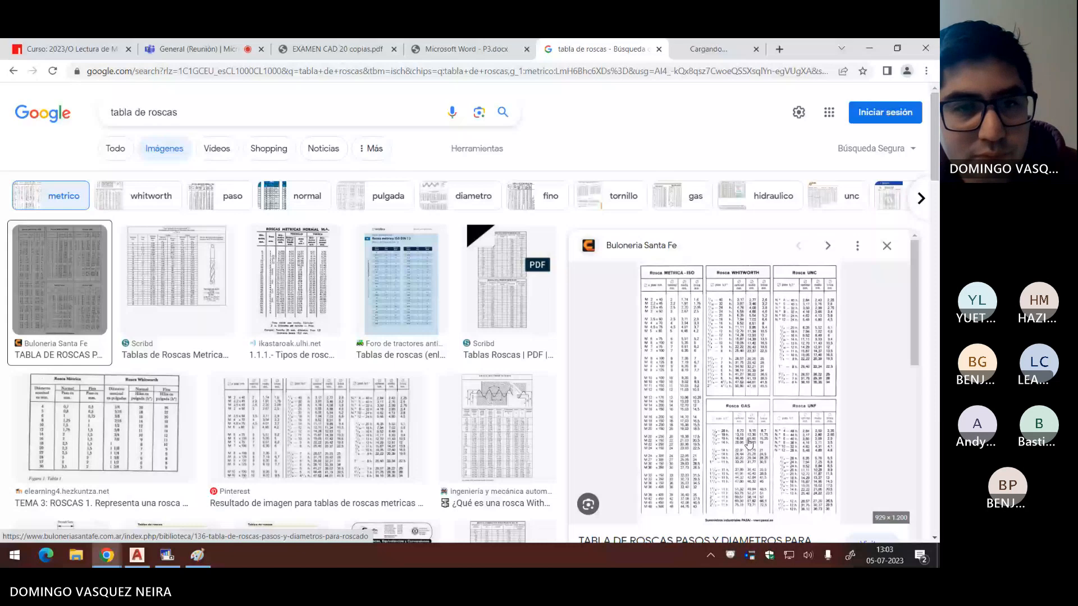
{"action": "left_click", "coordinate": [708, 49]}
Step: Examine the Rosca METRICA-ISO table for the nominal, mean and drill diameters of the M16 thread
{"action": "left_click", "coordinate": [348, 114]}
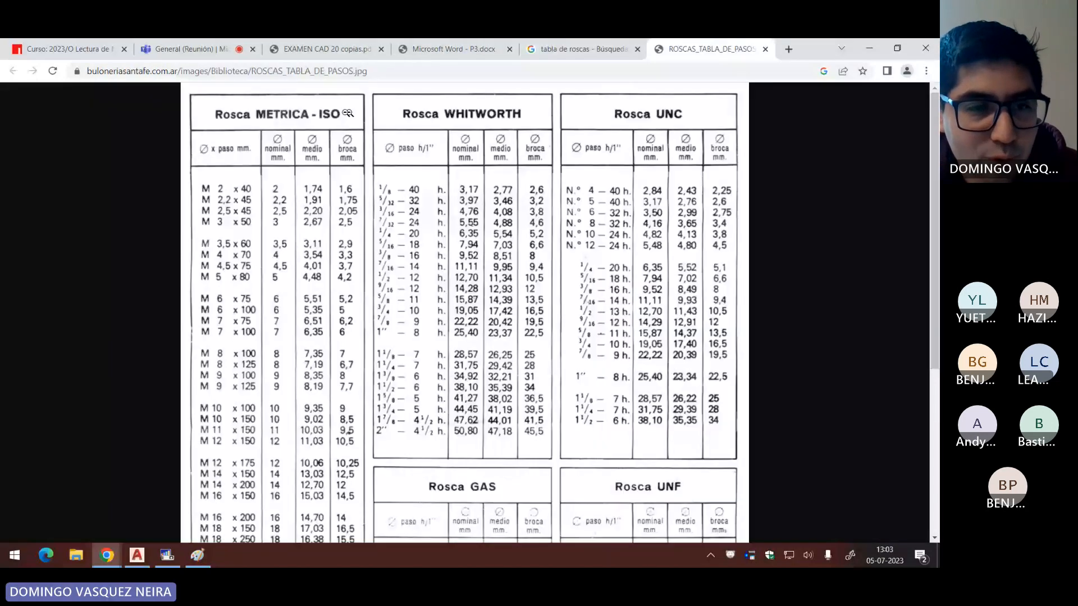
{"action": "scroll", "coordinate": [230, 331], "scroll_direction": "down", "scroll_amount": 1}
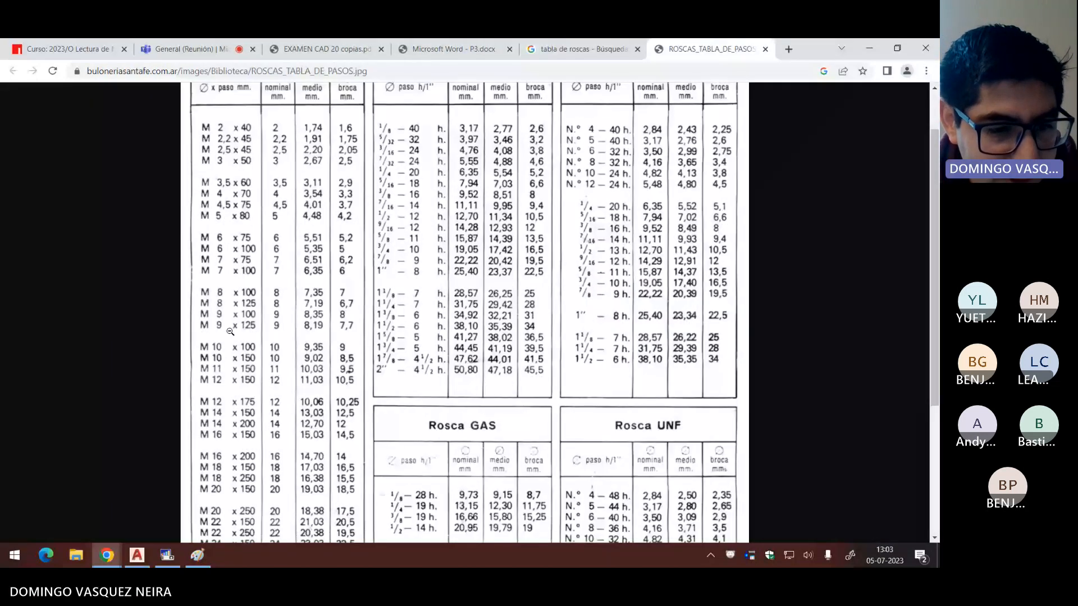
{"action": "scroll", "coordinate": [230, 331], "scroll_direction": "down", "scroll_amount": 1}
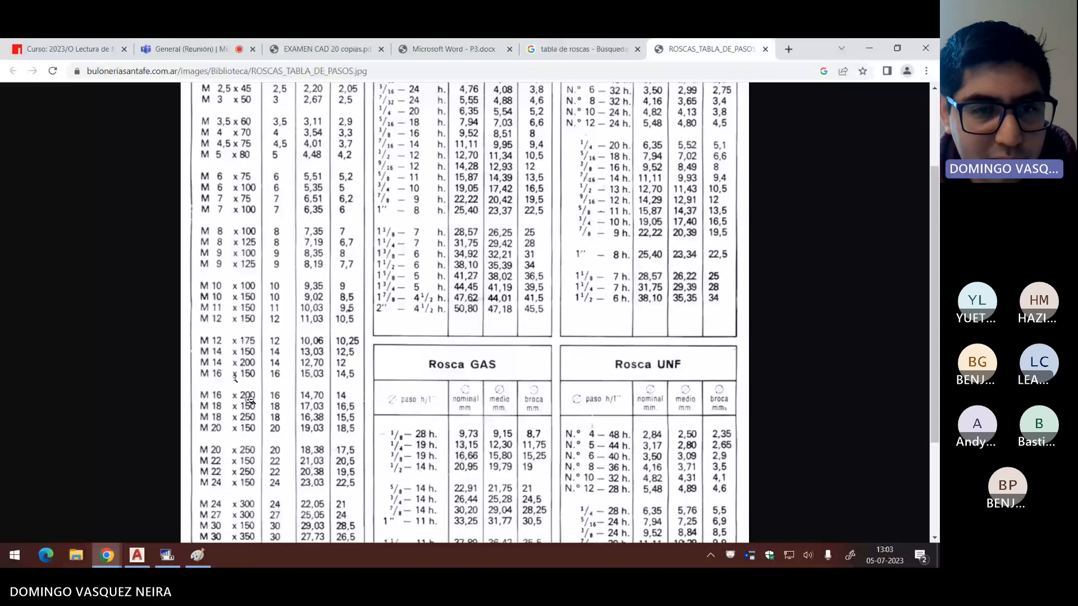
{"action": "scroll", "coordinate": [344, 212], "scroll_direction": "up", "scroll_amount": 2}
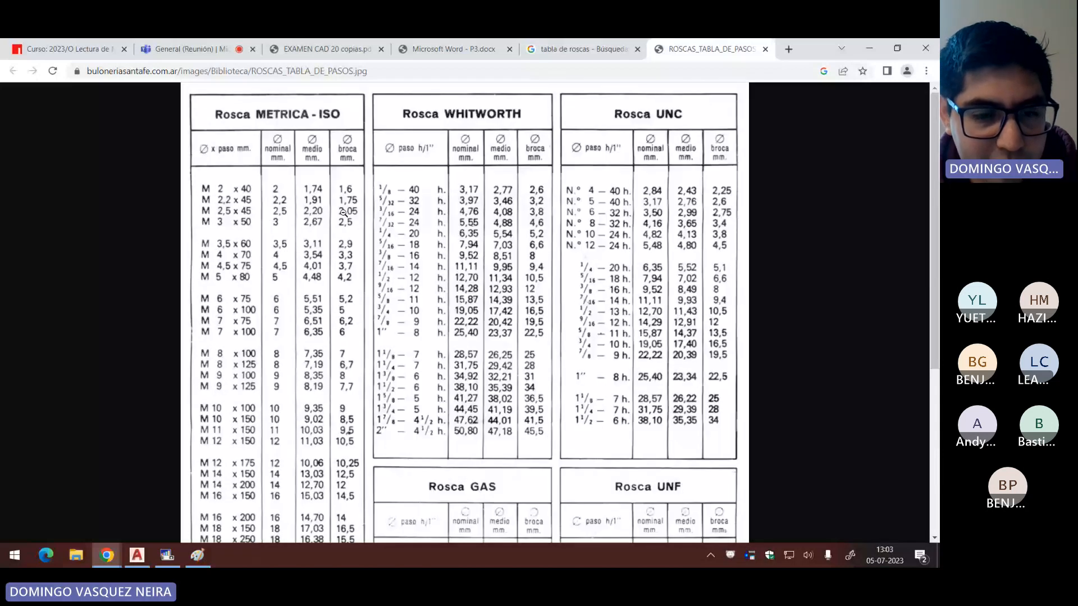
{"action": "scroll", "coordinate": [343, 212], "scroll_direction": "down", "scroll_amount": 2}
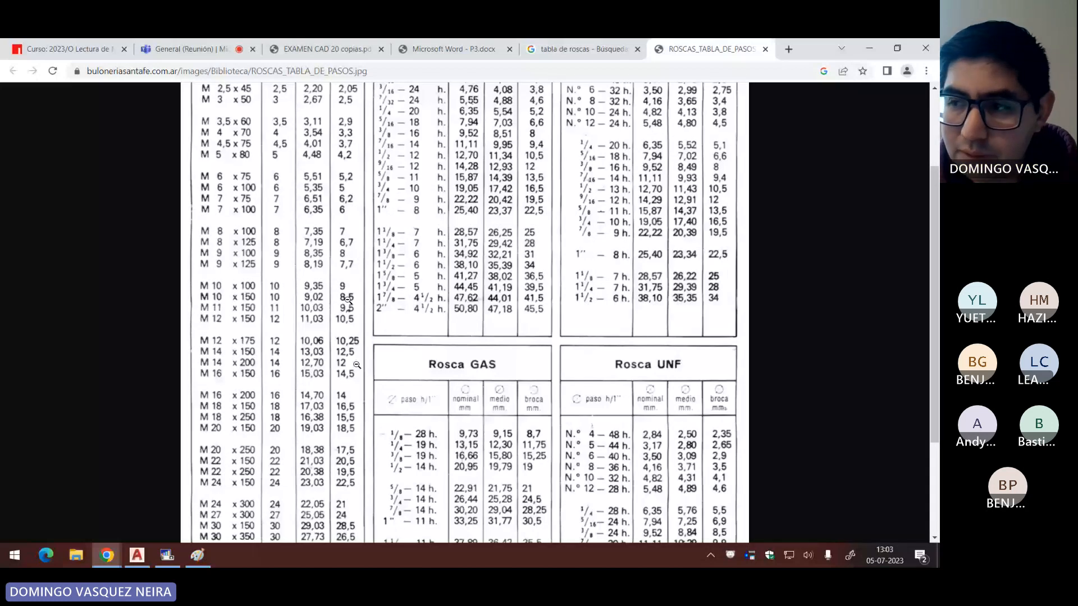
{"action": "scroll", "coordinate": [357, 365], "scroll_direction": "up", "scroll_amount": 2}
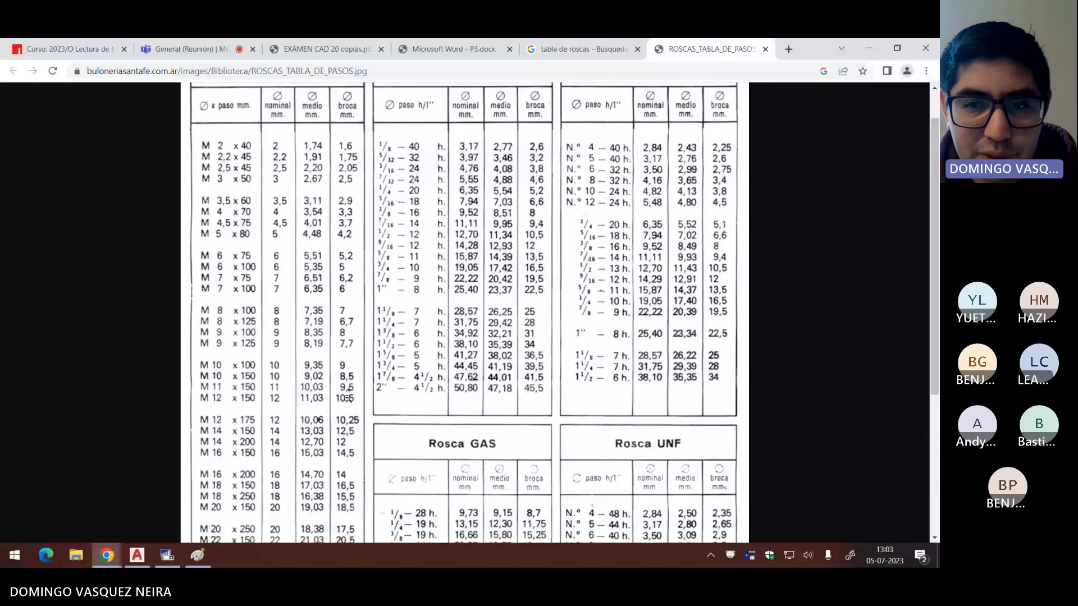
{"action": "scroll", "coordinate": [348, 398], "scroll_direction": "up", "scroll_amount": 1}
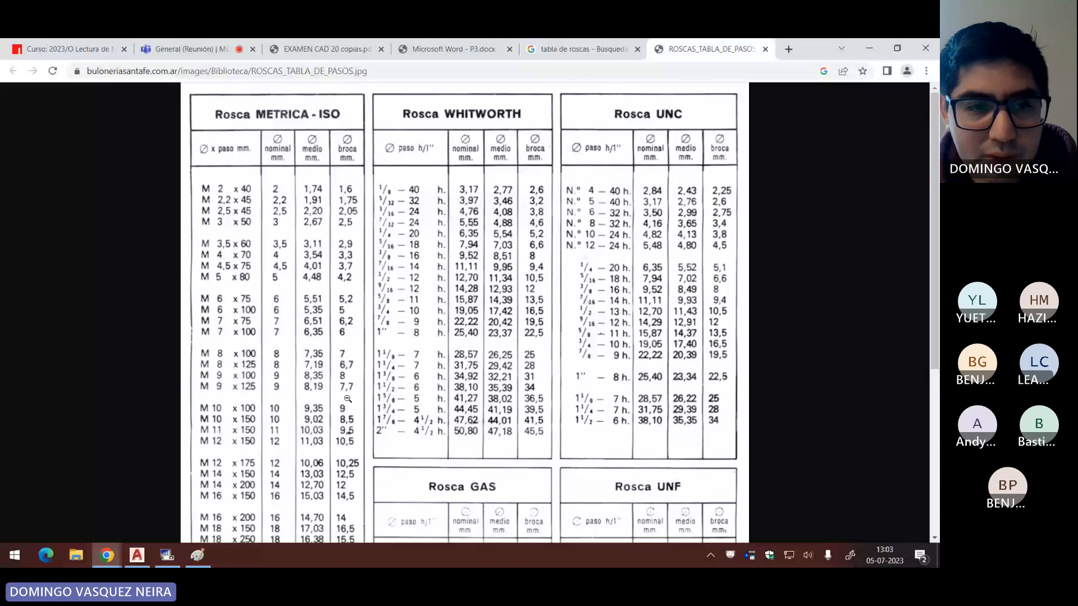
{"action": "scroll", "coordinate": [345, 383], "scroll_direction": "down", "scroll_amount": 4}
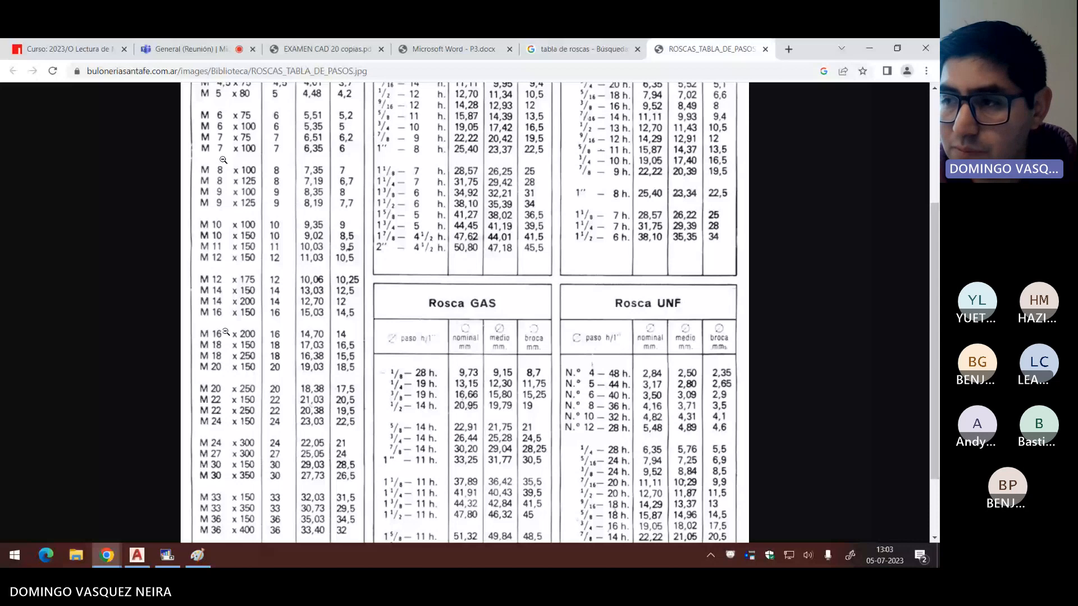
{"action": "left_click", "coordinate": [344, 338]}
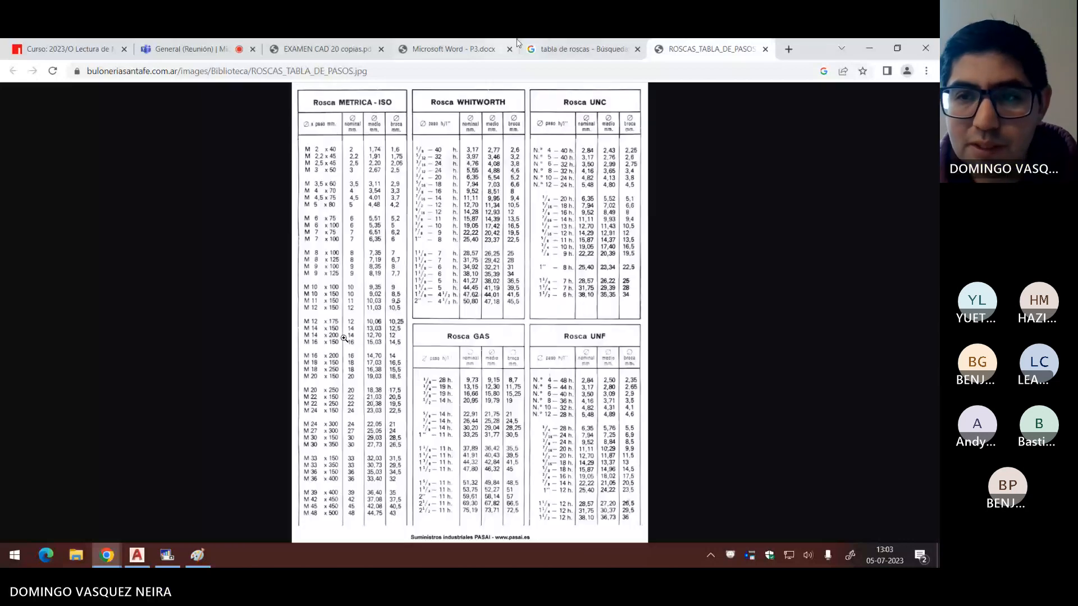
Step: Close the thread table and image search tabs and return to the exam PDF
{"action": "left_click", "coordinate": [765, 49]}
{"action": "left_click", "coordinate": [726, 50]}
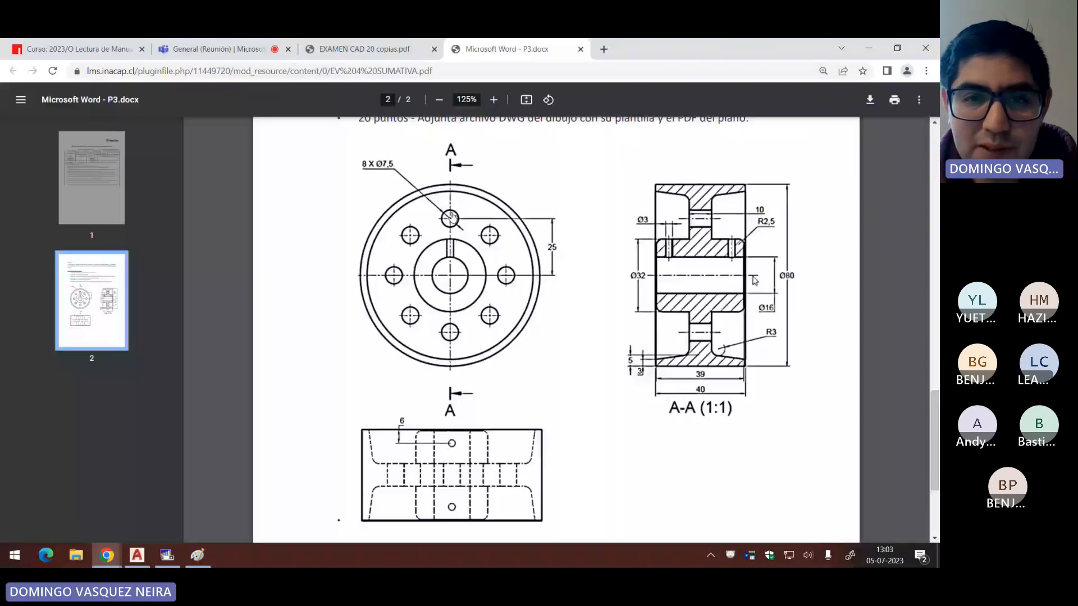
{"action": "left_click", "coordinate": [348, 50]}
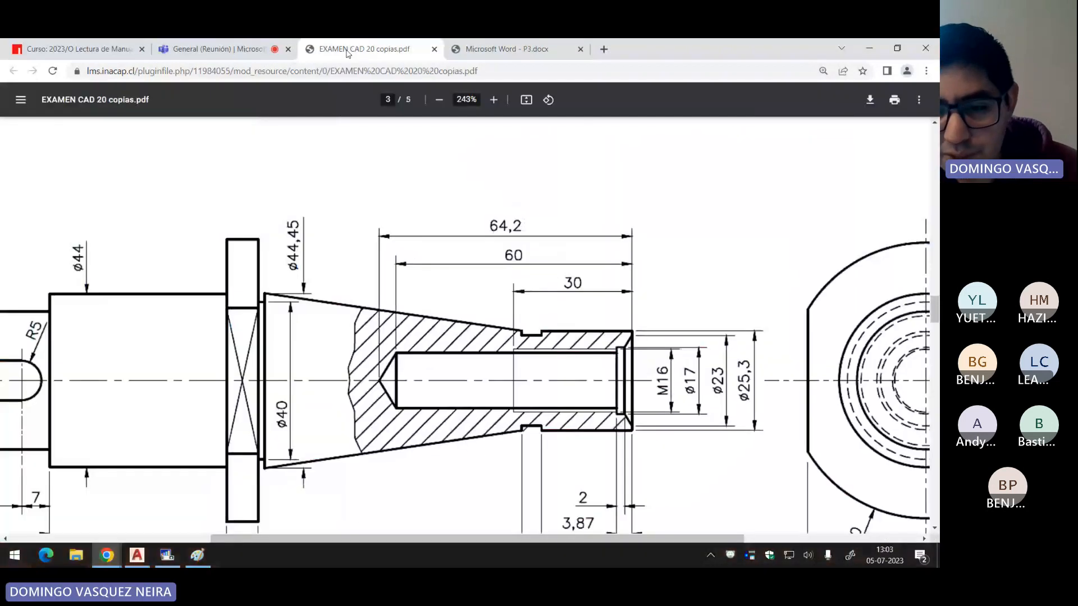
Step: Switch to Paint and fill the bore's conical tip and its cylindrical body in green
{"action": "key", "text": "alt+Tab"}
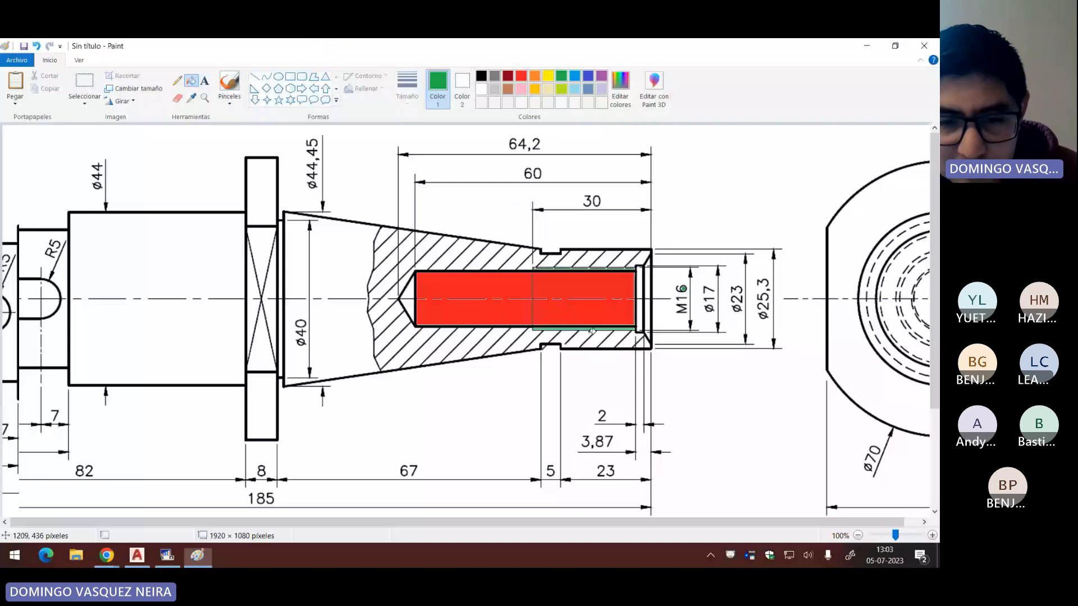
{"action": "left_click", "coordinate": [408, 289]}
{"action": "left_click", "coordinate": [409, 309]}
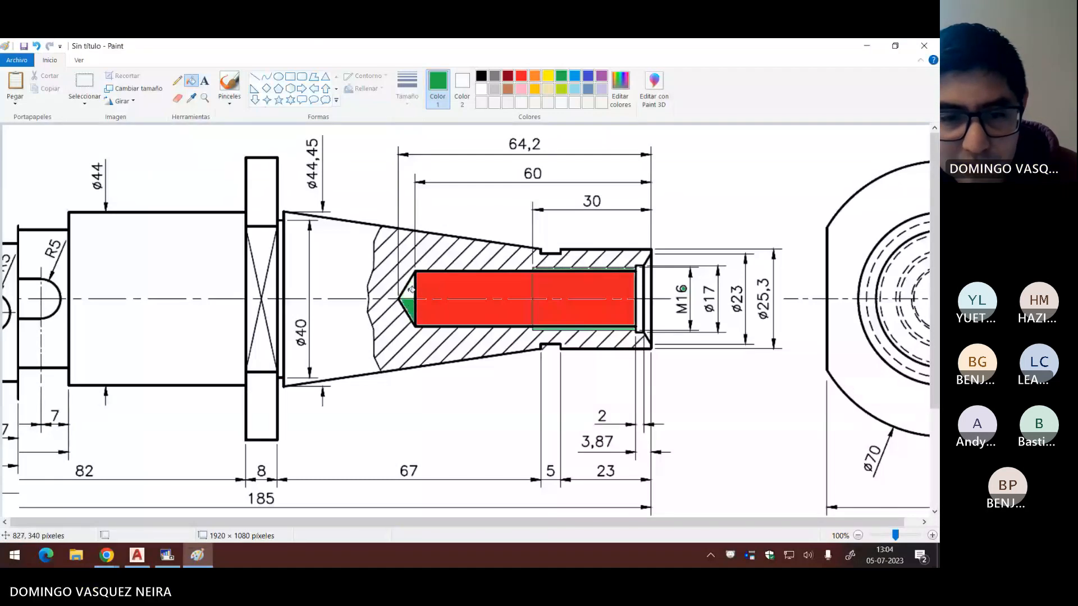
{"action": "left_click", "coordinate": [435, 288]}
{"action": "left_click", "coordinate": [572, 291]}
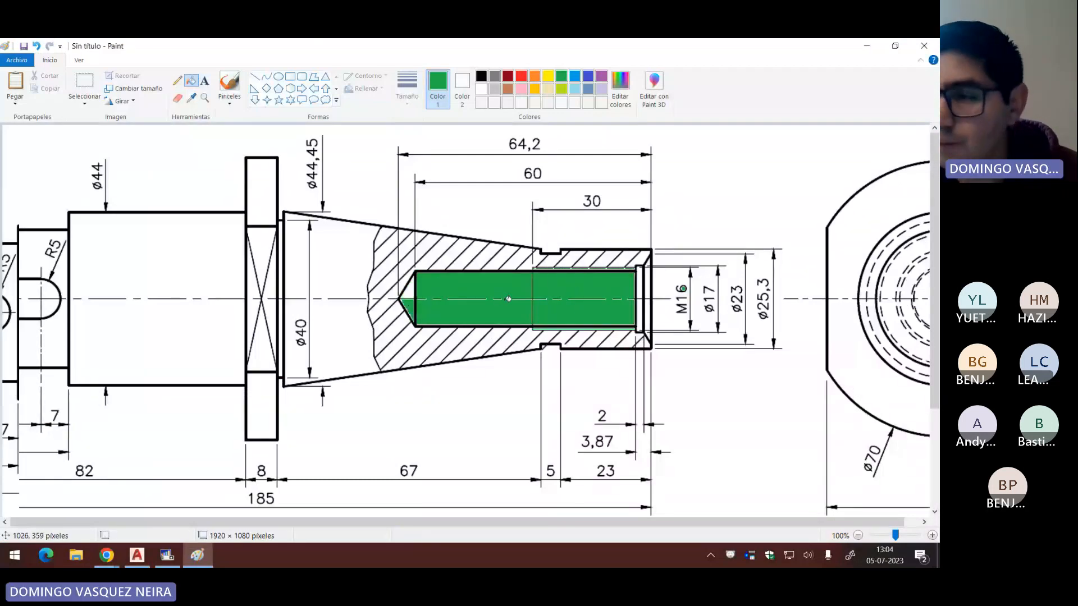
Step: Switch to AutoCAD and copy the shaft's centre line at 7 and 8 mm to both sides for the bore and M16 thread
{"action": "key", "text": "alt+Tab"}
{"action": "key", "text": "alt+Tab"}
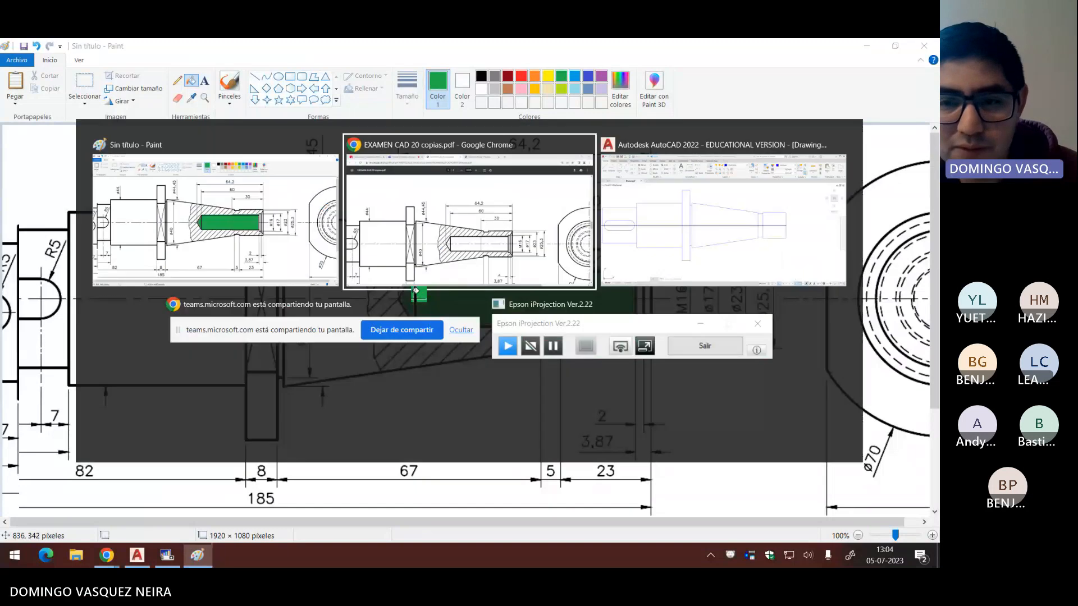
{"action": "left_click", "coordinate": [520, 310]}
{"action": "type", "text": "co"}
{"action": "key", "text": "Return"}
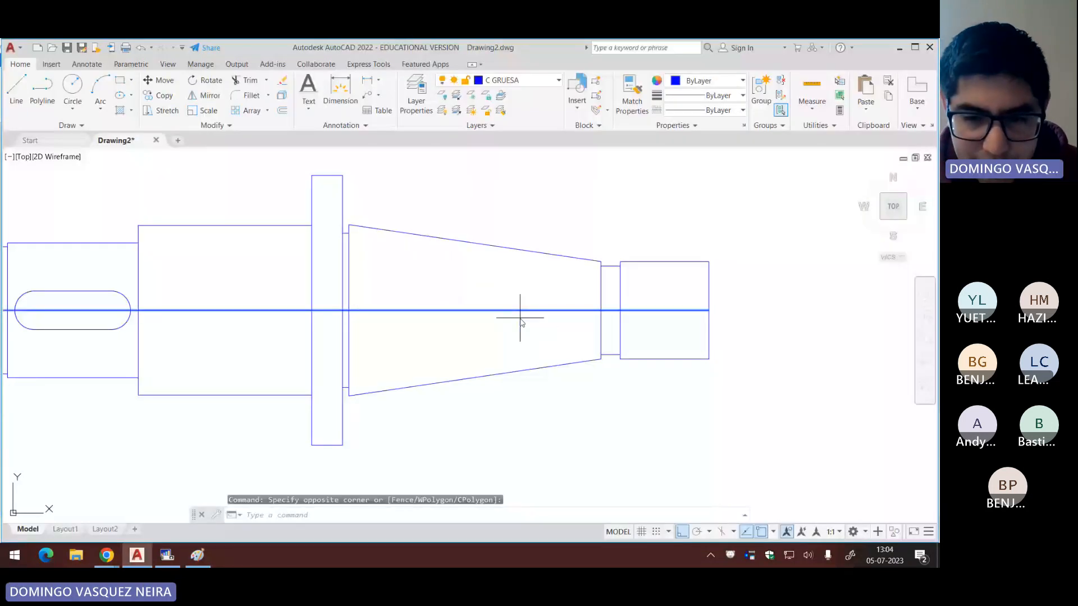
{"action": "left_click", "coordinate": [578, 443]}
{"action": "type", "text": "7"}
{"action": "key", "text": "Return"}
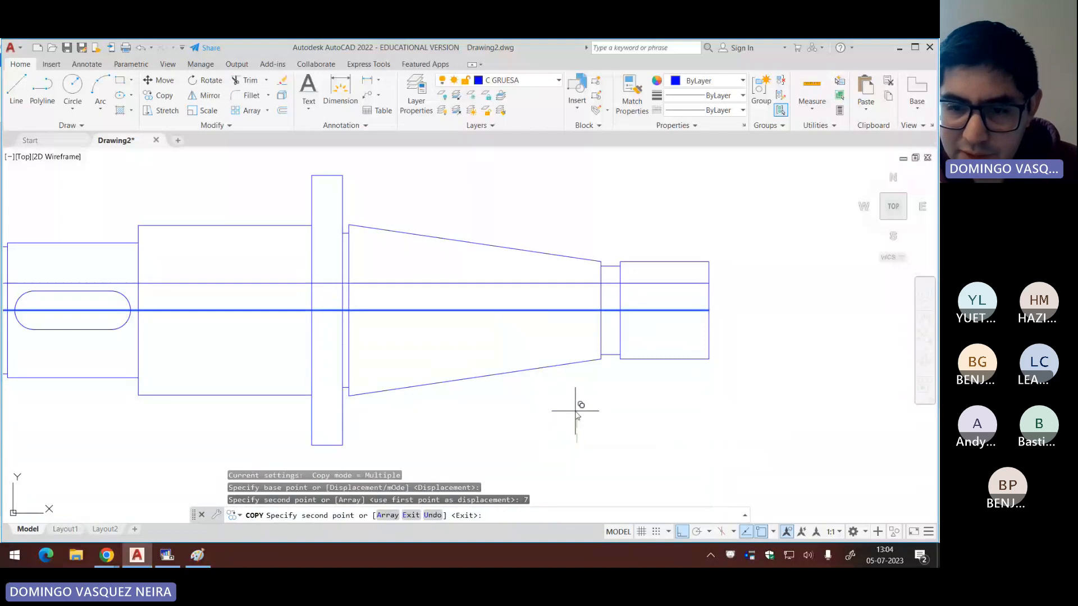
{"action": "type", "text": "8"}
{"action": "key", "text": "Return"}
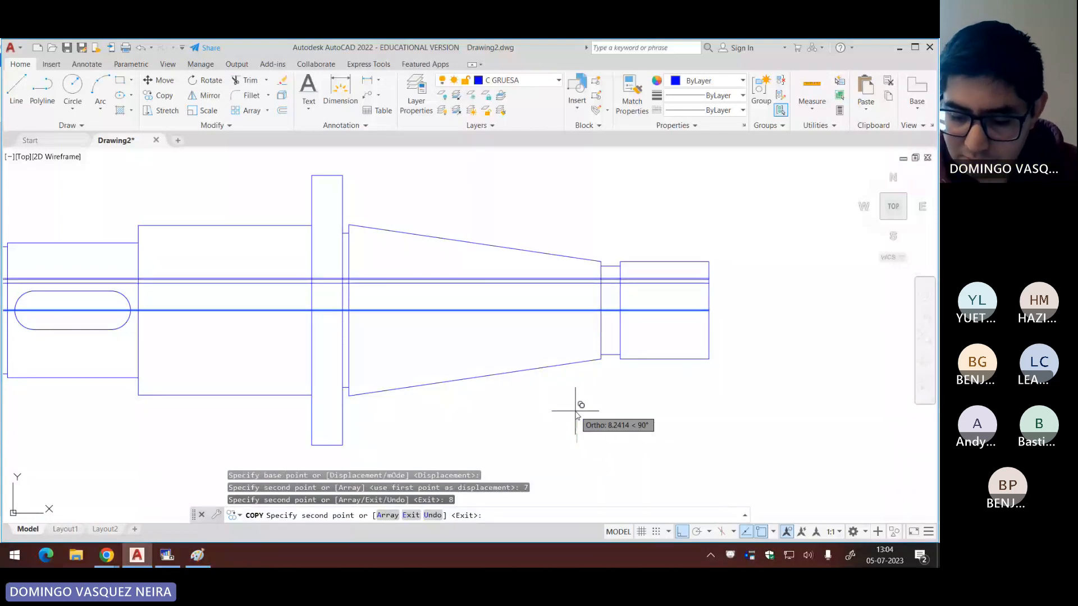
{"action": "key", "text": "Return"}
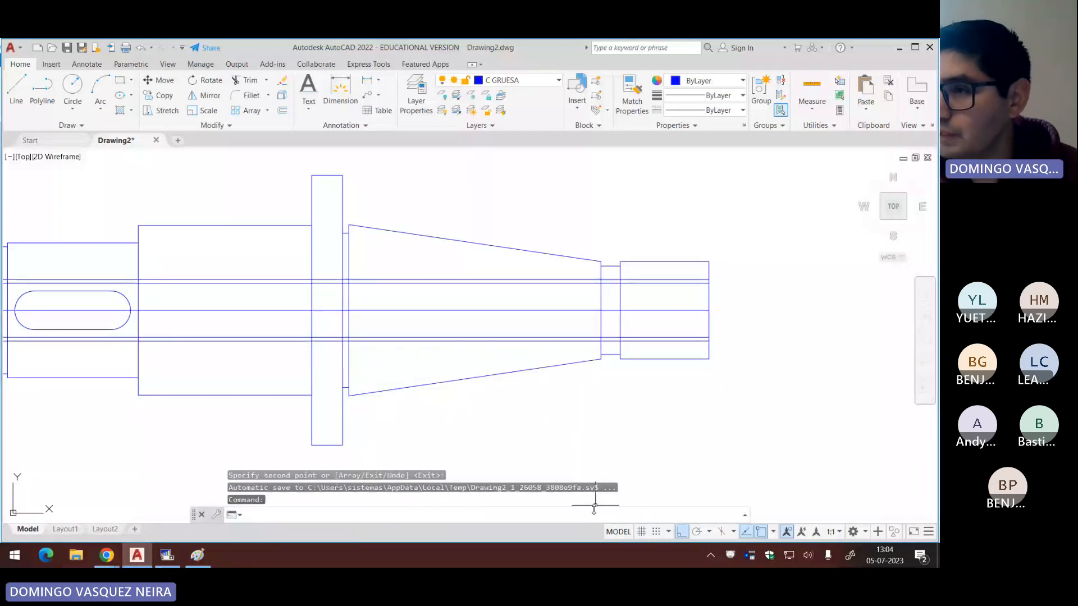
Step: Copy the shaft's end edge 30 mm inward as the thread's end line, checking the thread length in the Paint drawing
{"action": "key", "text": "alt+Tab"}
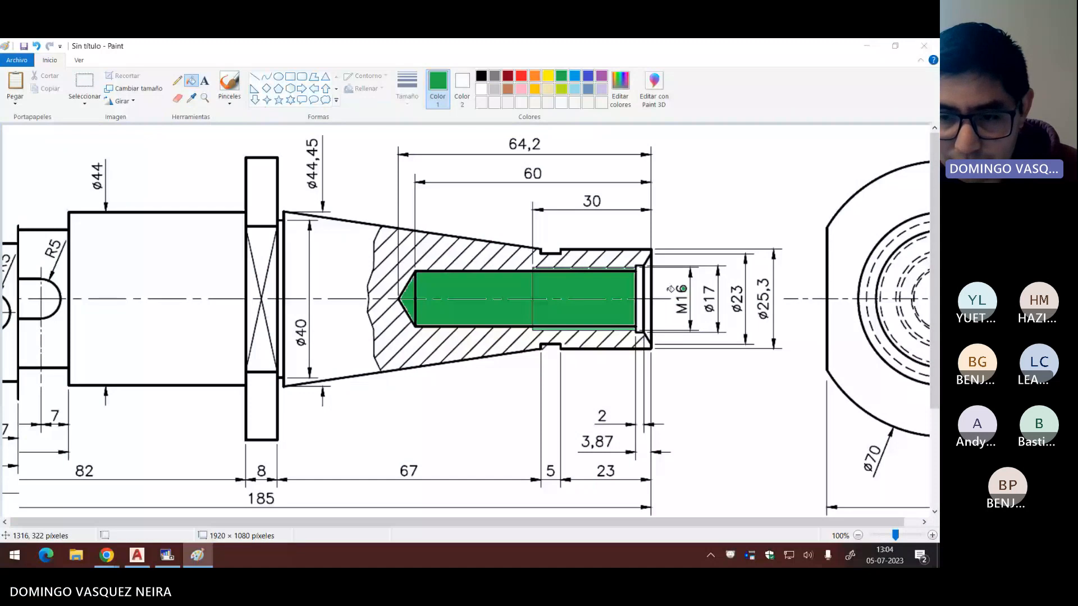
{"action": "key", "text": "alt+Tab"}
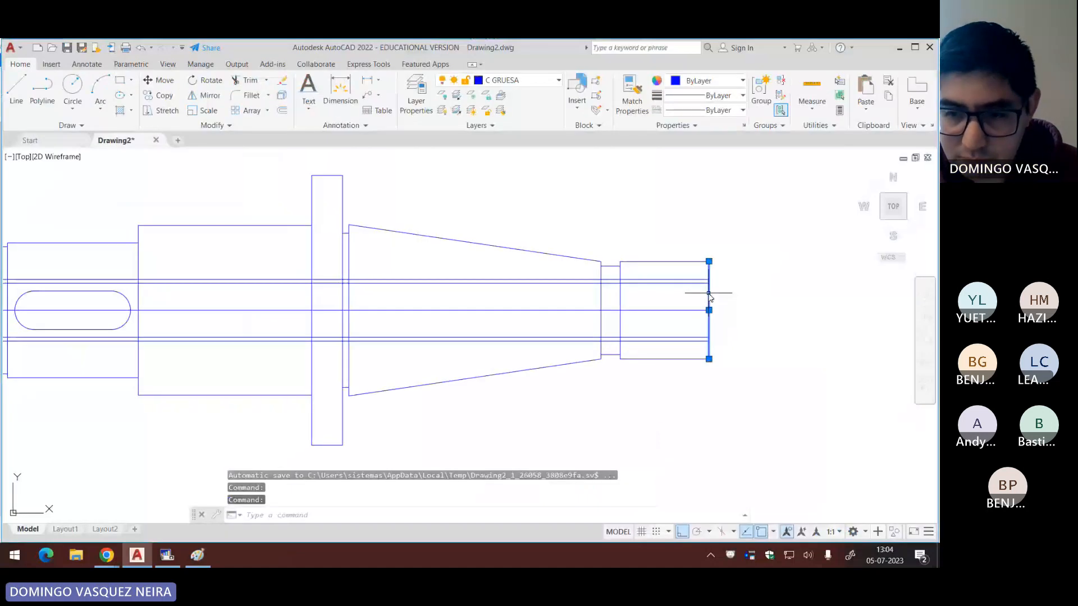
{"action": "key", "text": "space"}
{"action": "left_click", "coordinate": [763, 311]}
{"action": "type", "text": "3"}
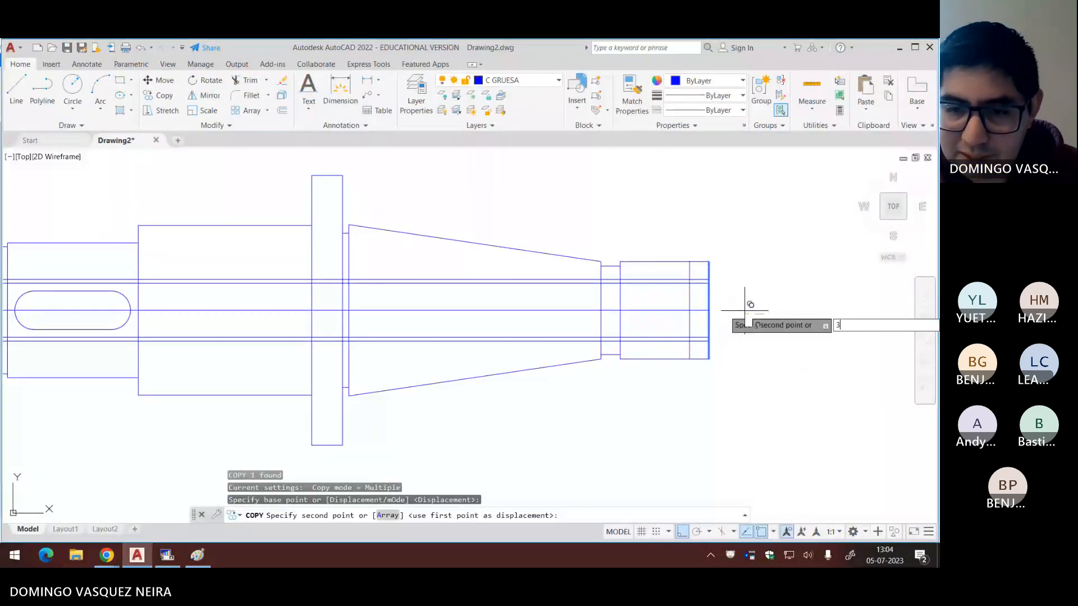
{"action": "type", "text": "0"}
{"action": "key", "text": "Return"}
{"action": "key", "text": "alt+Tab"}
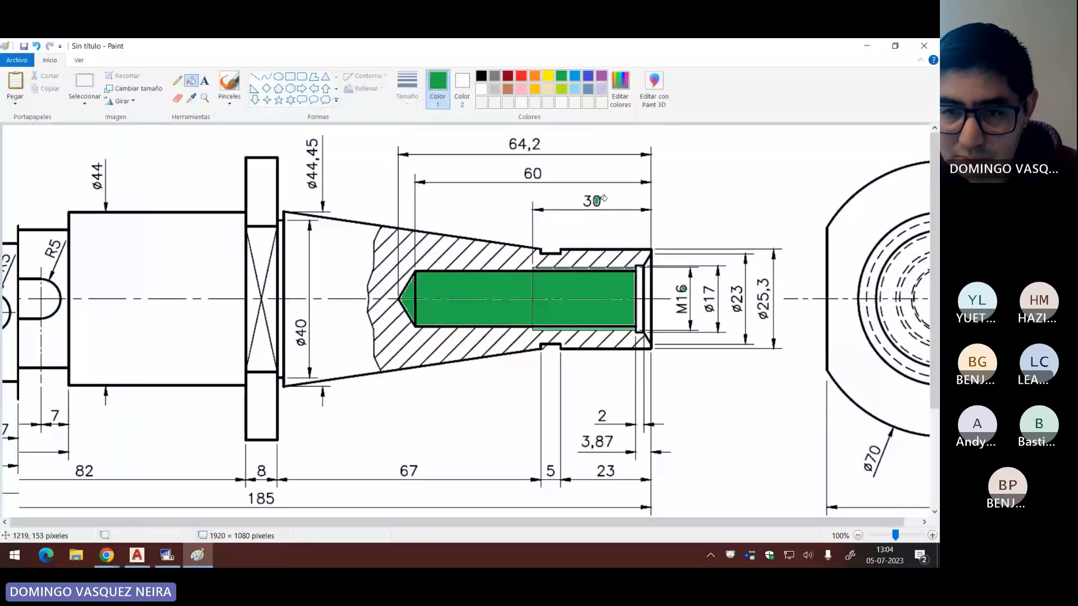
{"action": "key", "text": "alt+Tab"}
{"action": "key", "text": "Return"}
Step: Trim the two outer thread lines at the 30 mm line and cut that line back to the thread's diameter
{"action": "left_click", "coordinate": [592, 289]}
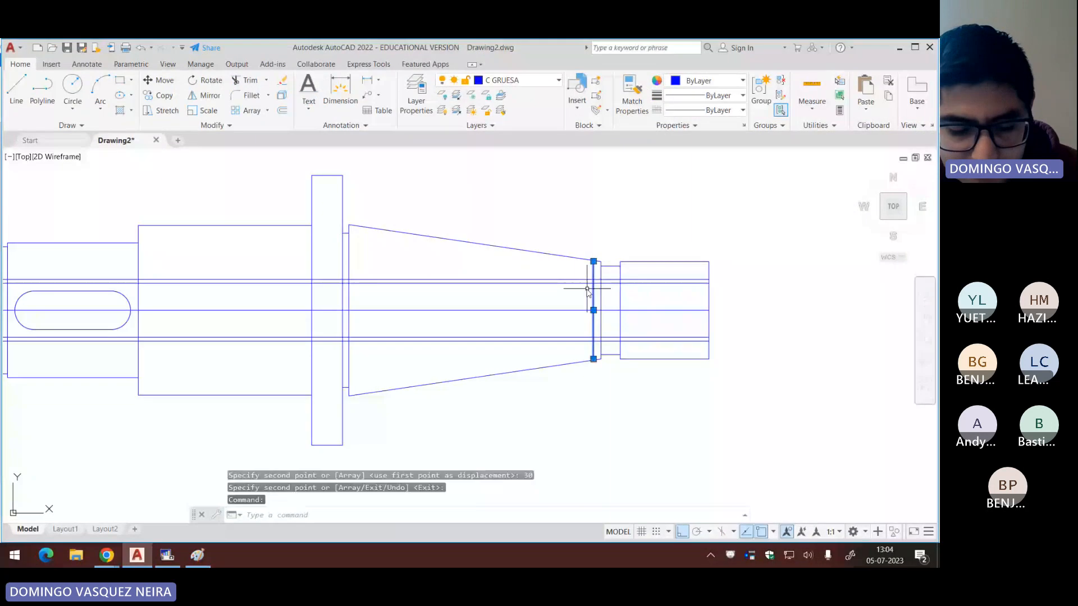
{"action": "type", "text": "tr"}
{"action": "key", "text": "Return"}
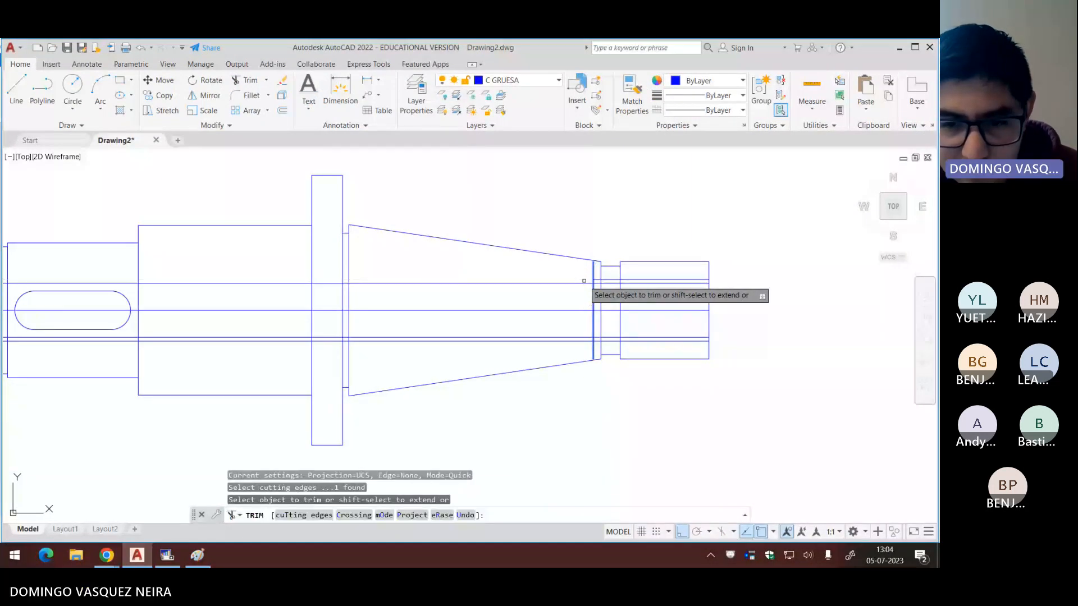
{"action": "scroll", "coordinate": [620, 338], "scroll_direction": "up", "scroll_amount": 2}
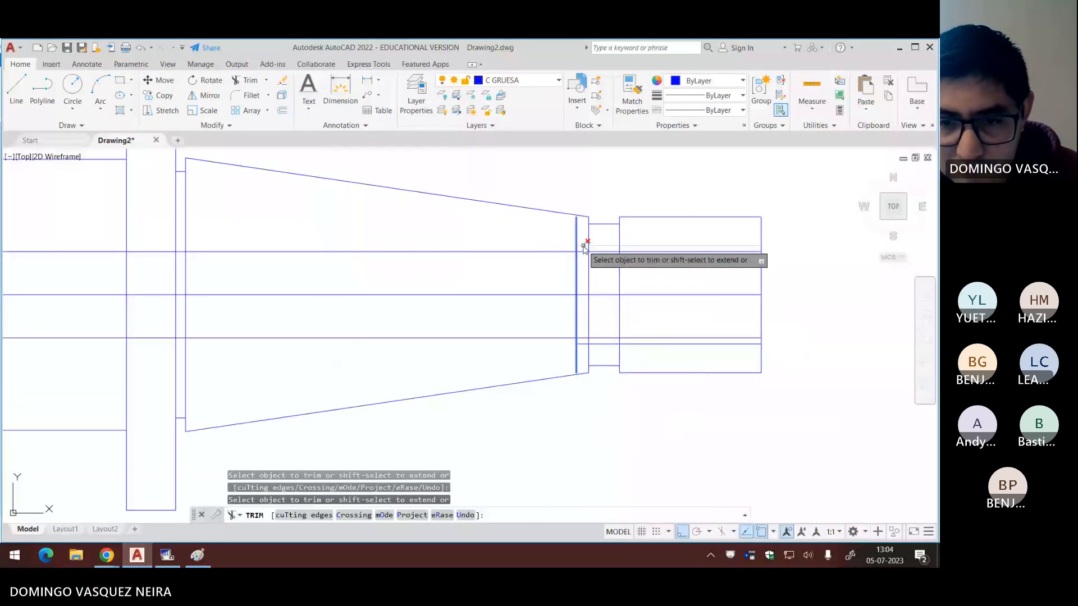
{"action": "left_click", "coordinate": [582, 242]}
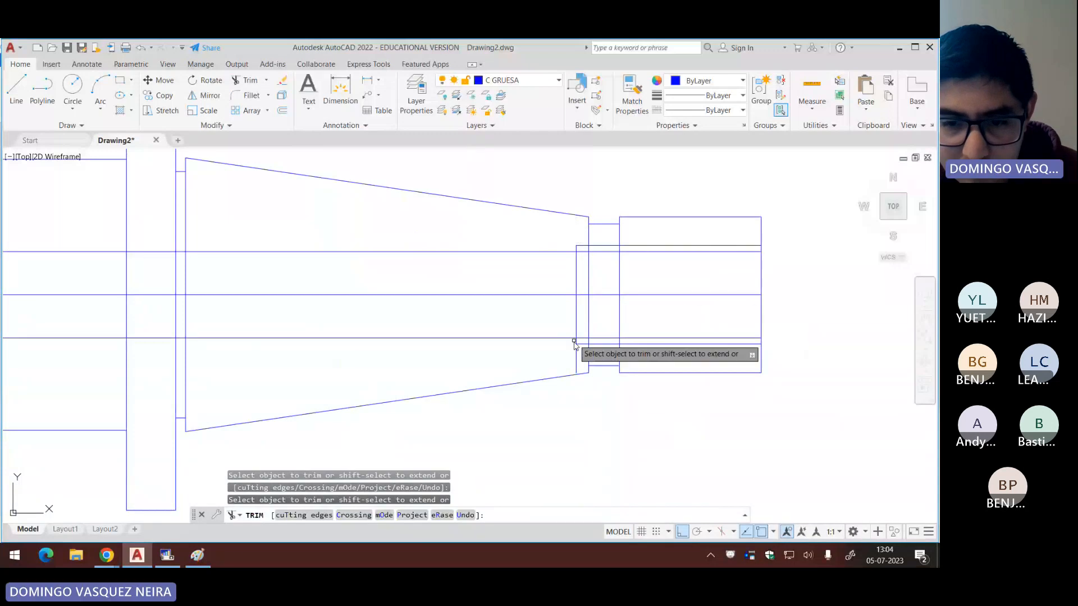
{"action": "key", "text": "Escape"}
Step: Put the bore lines, both outer thread lines and the thread's end line on the L SEGMENTADA layer
{"action": "left_click", "coordinate": [584, 346]}
{"action": "left_click", "coordinate": [565, 330]}
{"action": "left_click", "coordinate": [584, 265]}
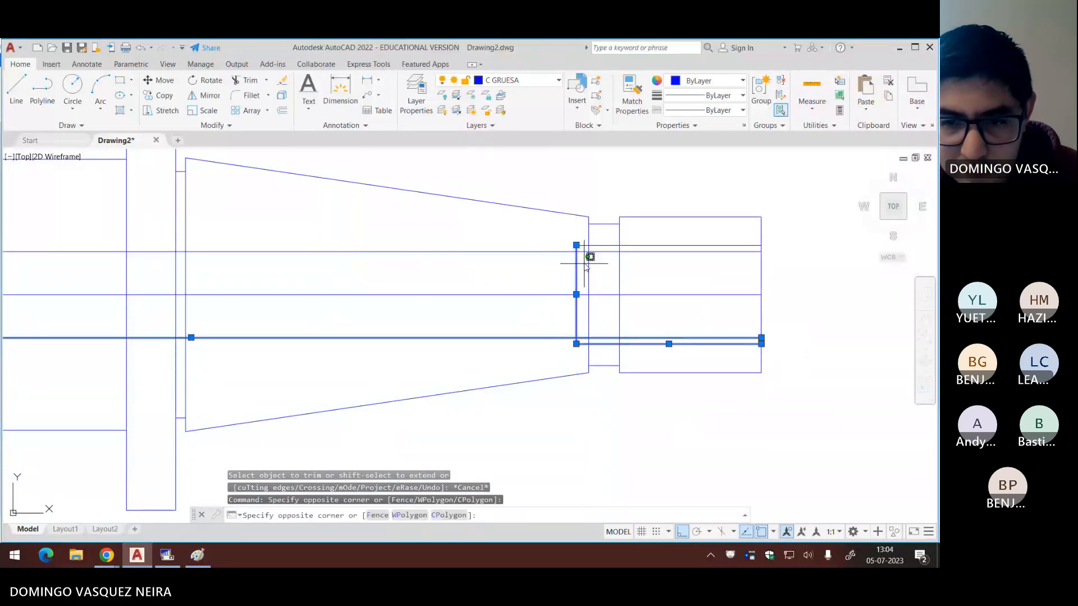
{"action": "left_click", "coordinate": [564, 244]}
{"action": "left_click", "coordinate": [519, 80]}
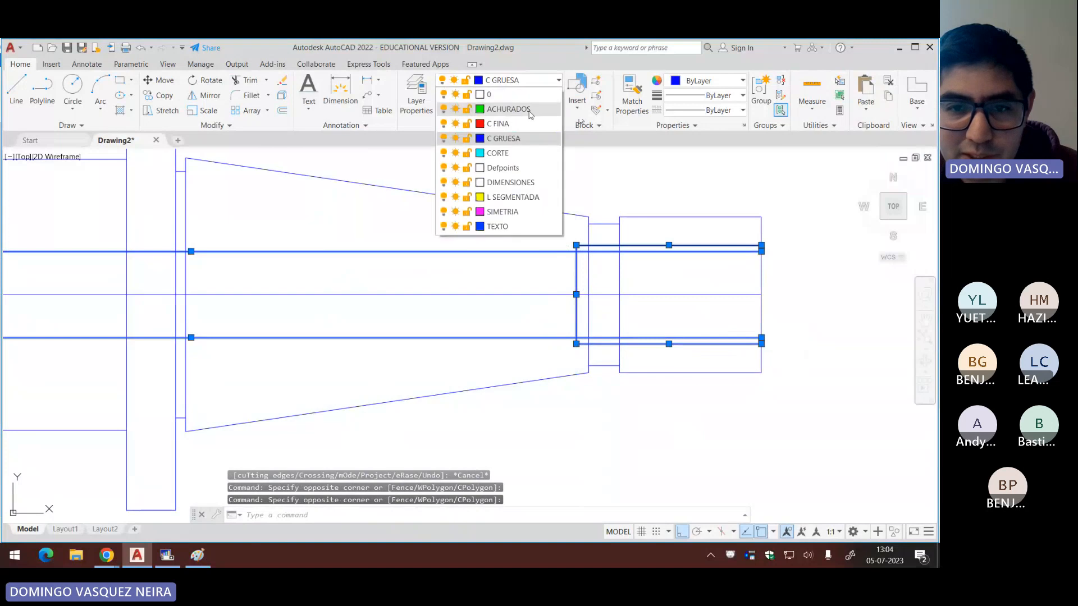
{"action": "left_click", "coordinate": [521, 197]}
Step: Set the colour of the L SEGMENTADA layer to white
{"action": "left_click", "coordinate": [416, 96]}
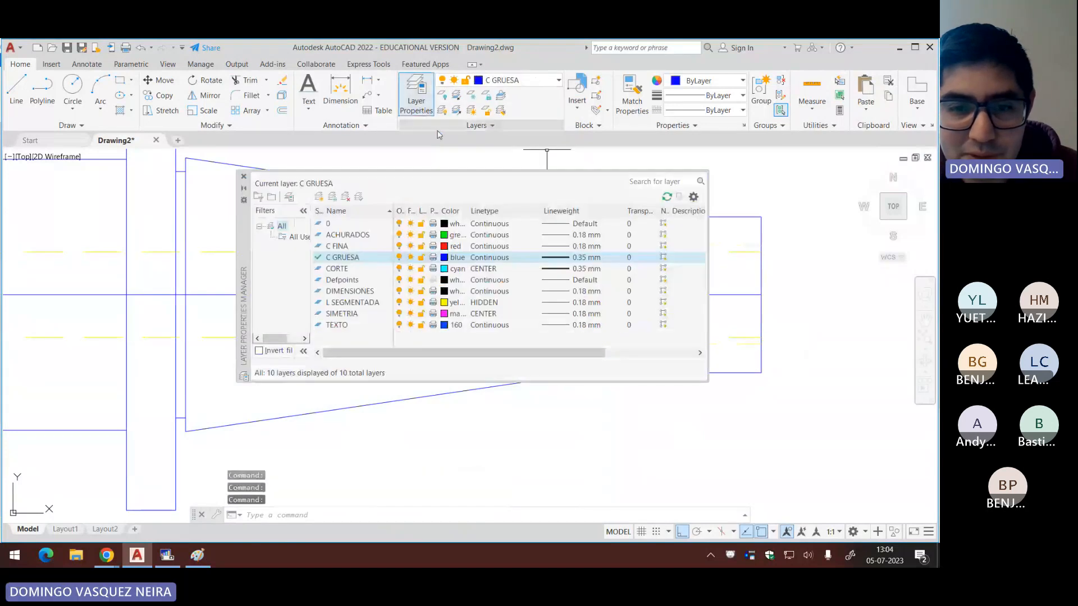
{"action": "left_click", "coordinate": [444, 303]}
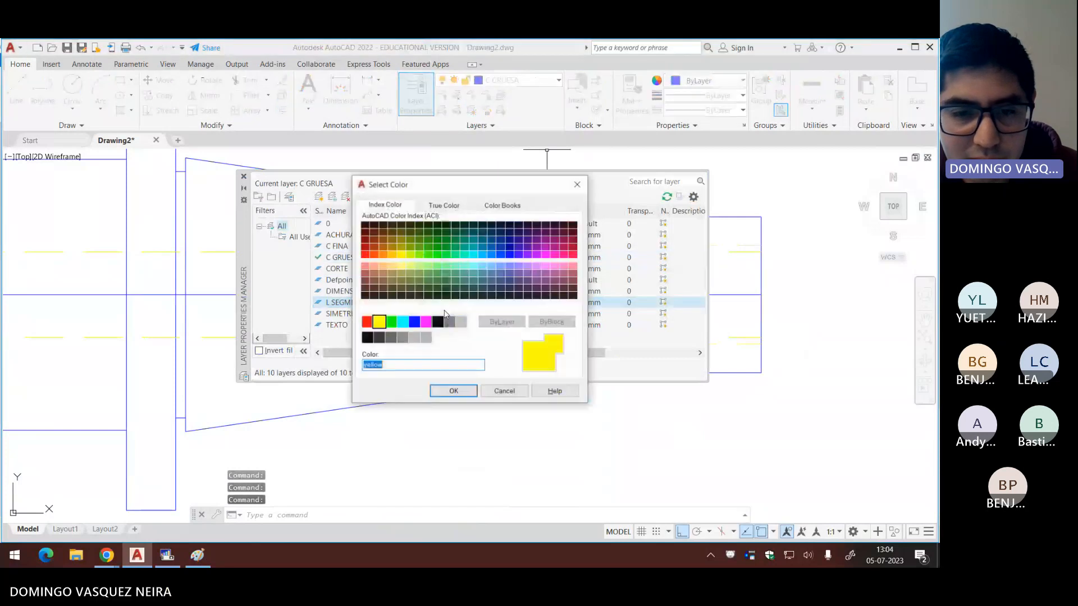
{"action": "left_click", "coordinate": [438, 322]}
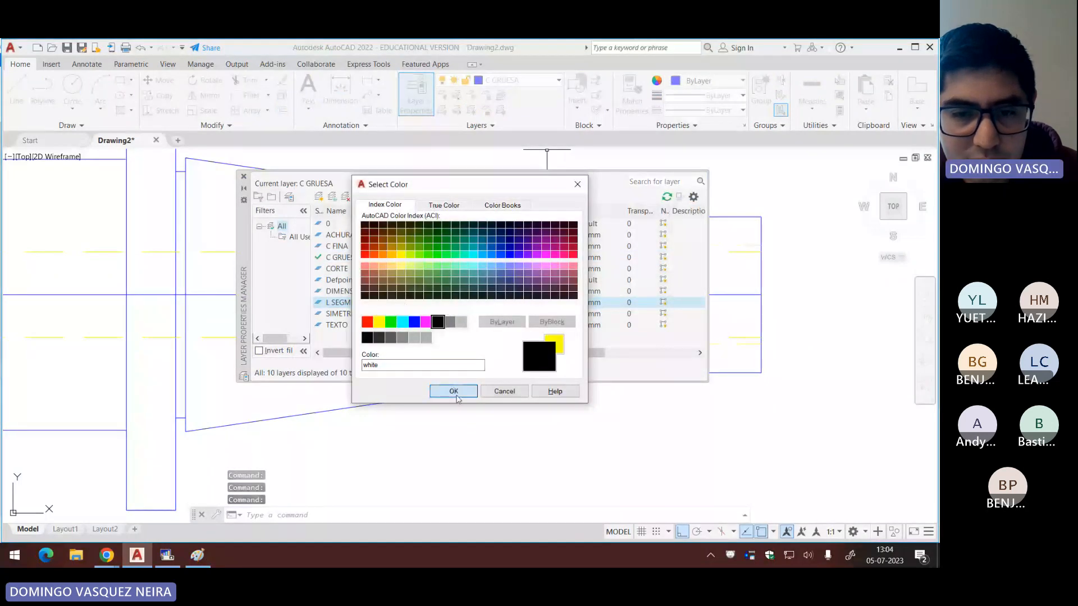
{"action": "left_click", "coordinate": [454, 391]}
{"action": "left_click", "coordinate": [245, 177]}
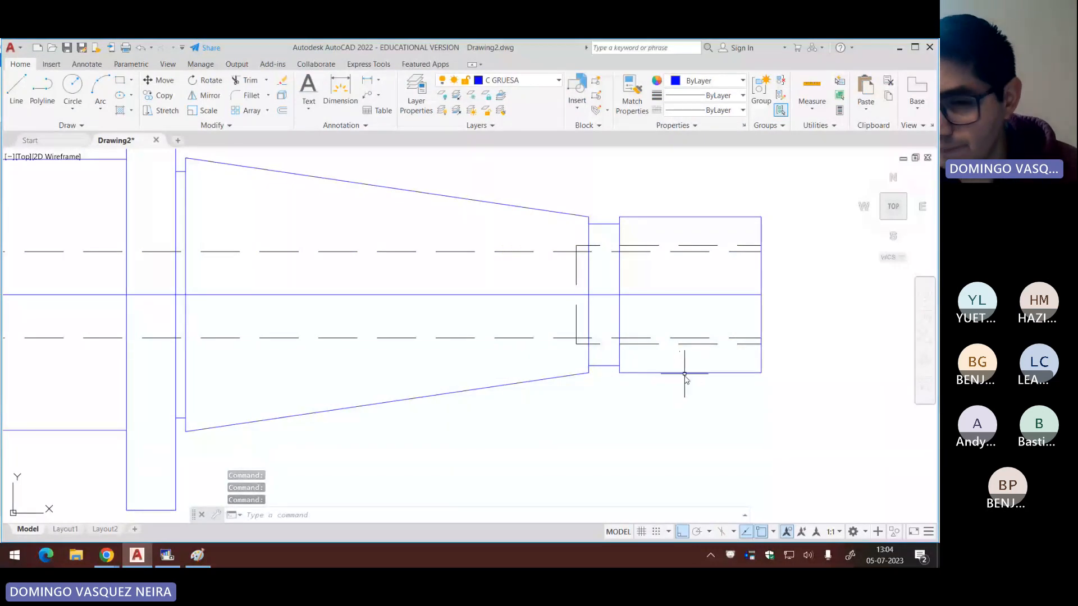
Step: Switch to Paint to check the bore's depth dimensions and return to the shaft drawing in AutoCAD
{"action": "key", "text": "alt+Tab"}
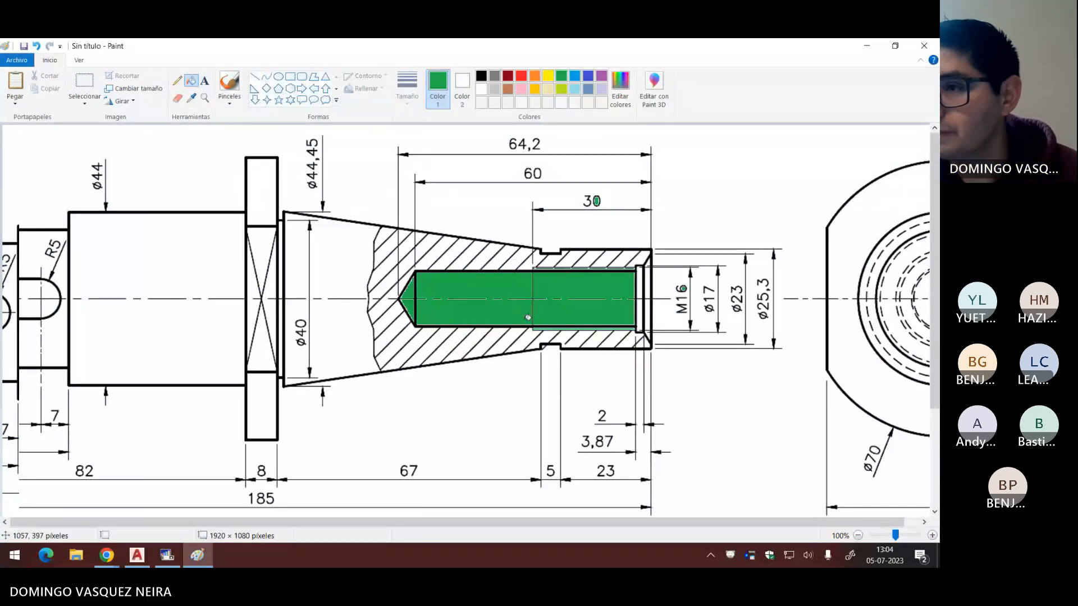
{"action": "key", "text": "alt+Tab"}
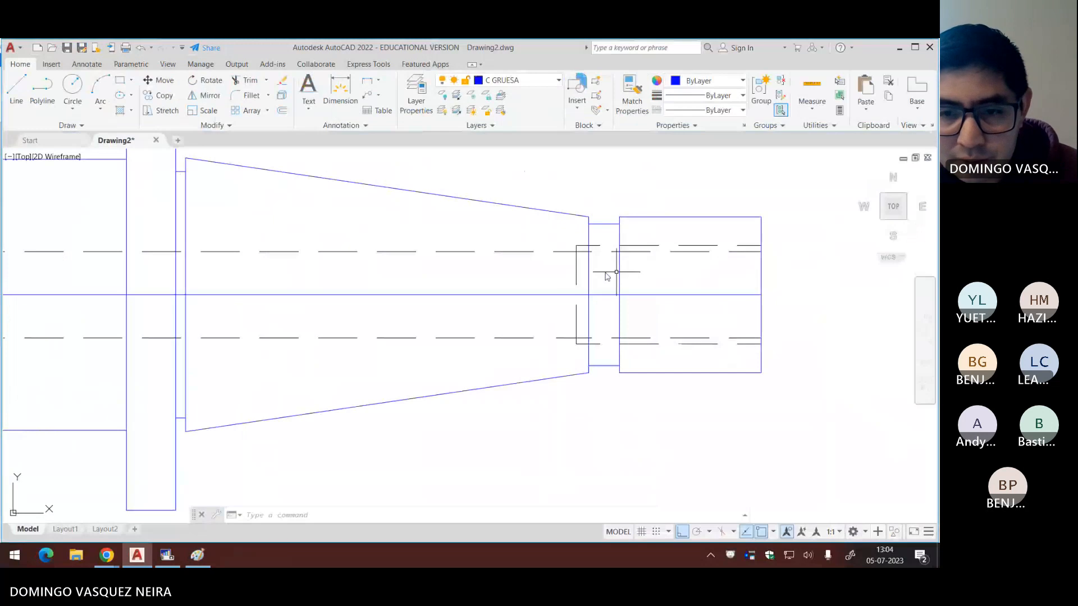
{"action": "key", "text": "alt+Tab"}
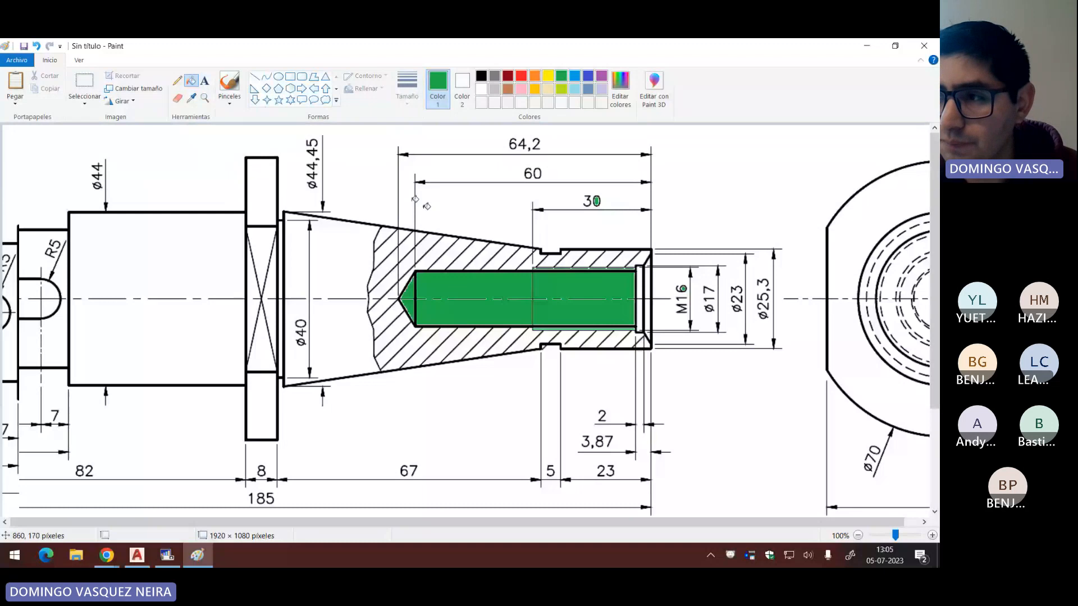
{"action": "key", "text": "alt+Tab"}
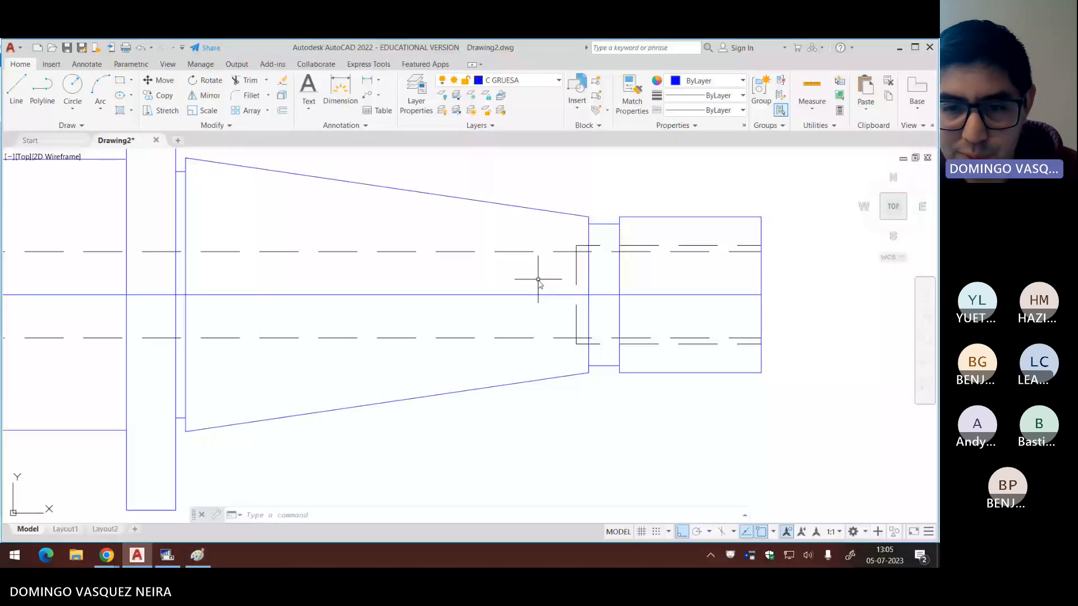
{"action": "left_click", "coordinate": [765, 234]}
{"action": "left_click", "coordinate": [758, 218]}
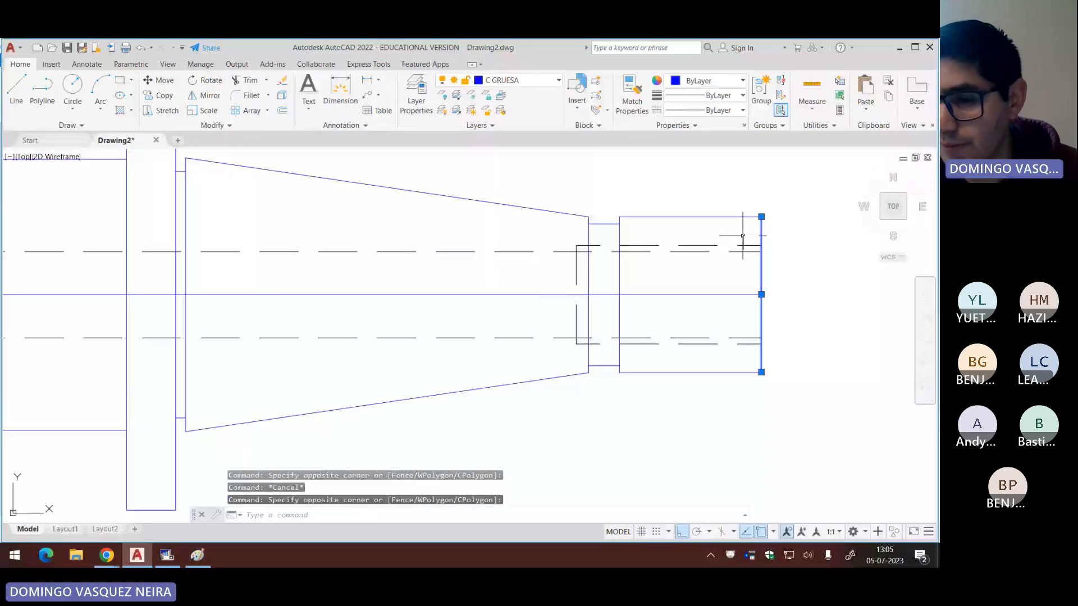
{"action": "key", "text": "Escape"}
Step: Copy the thread's end line 30 and 34.2 mm inward along the shaft, checking the bore depths in the Paint drawing
{"action": "left_click", "coordinate": [647, 278]}
{"action": "left_click", "coordinate": [544, 272]}
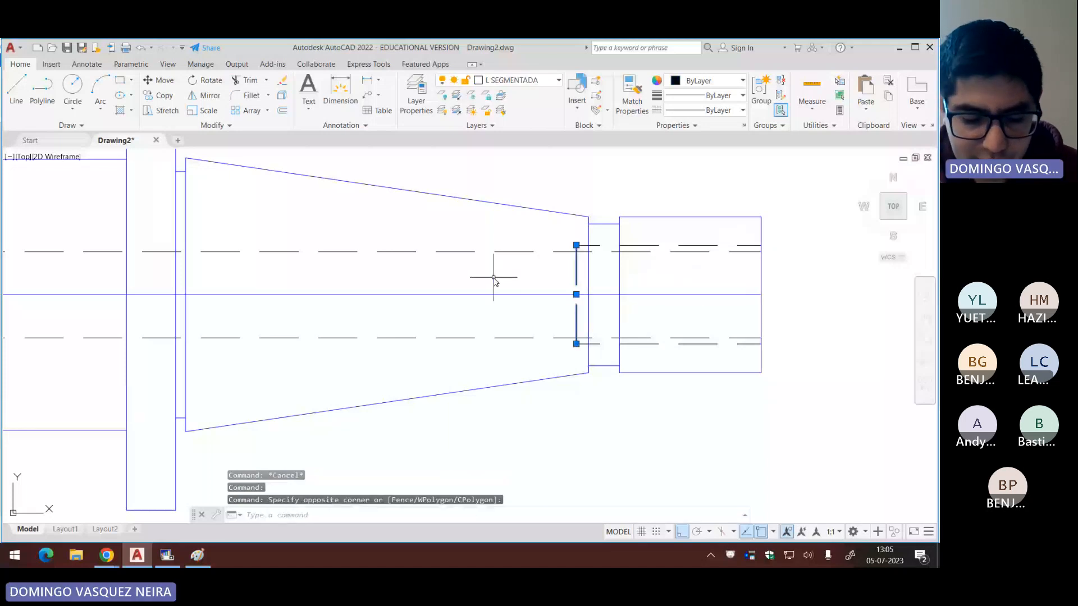
{"action": "type", "text": "cp"}
{"action": "key", "text": "Return"}
{"action": "key", "text": "alt+Tab"}
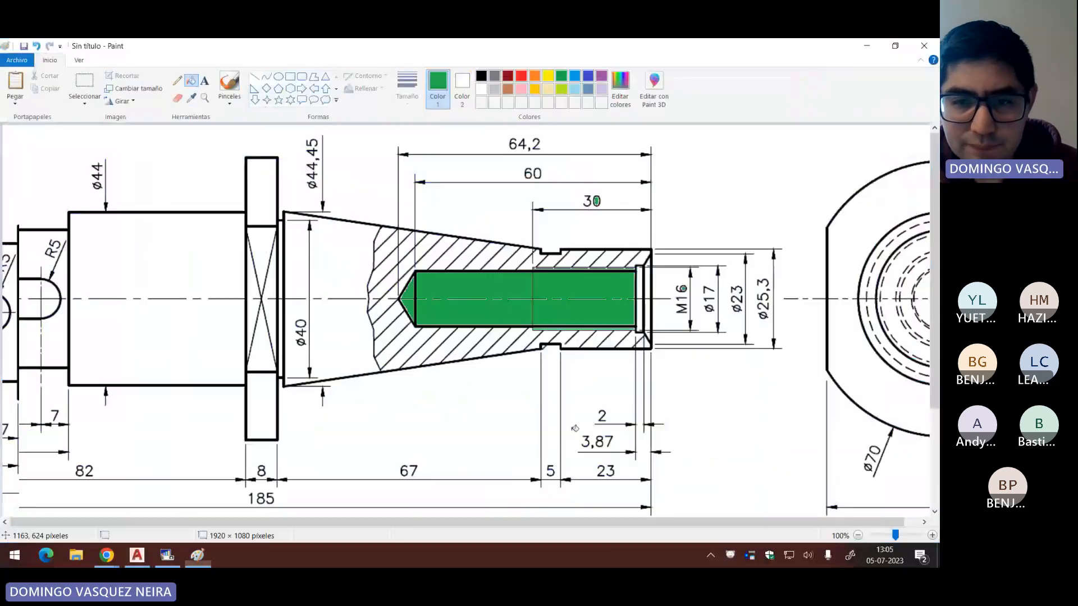
{"action": "key", "text": "alt+Tab"}
{"action": "type", "text": "3"}
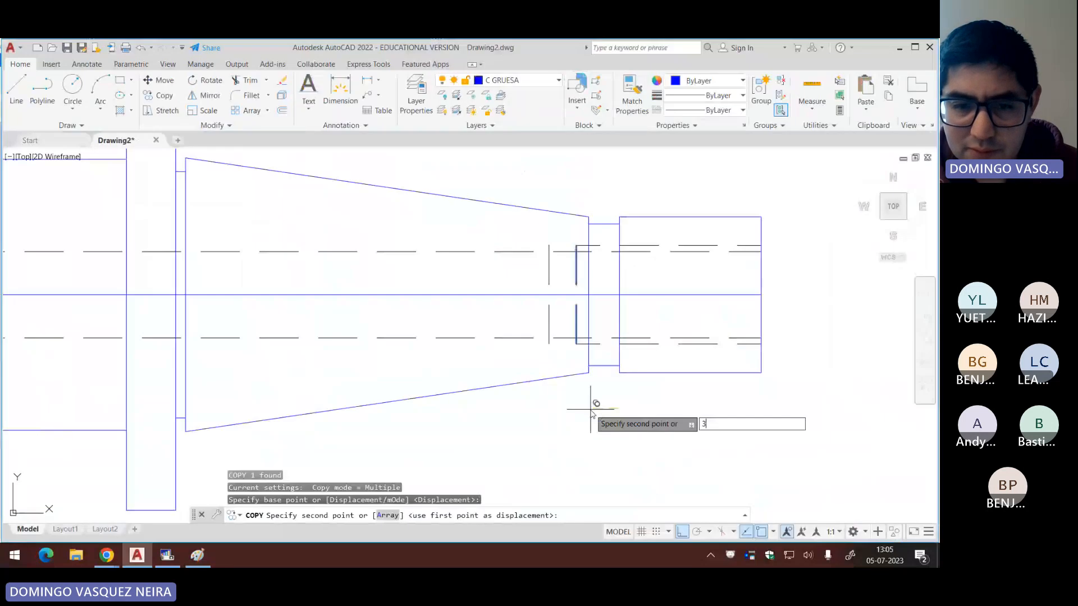
{"action": "key", "text": "alt+Tab"}
{"action": "key", "text": "alt+Tab"}
{"action": "type", "text": "0"}
{"action": "key", "text": "Return"}
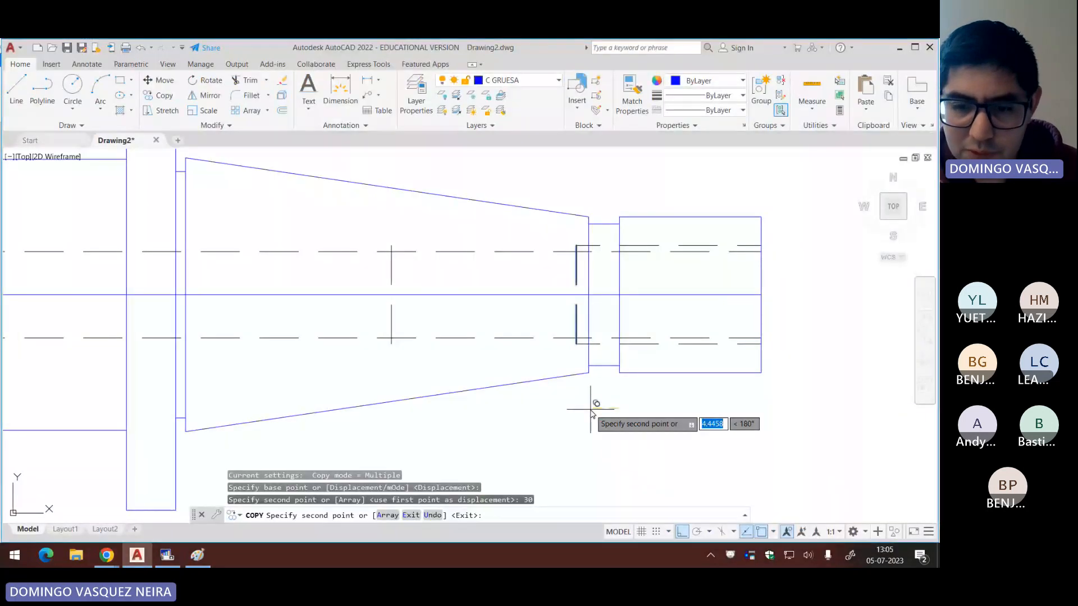
{"action": "type", "text": "34.2"}
{"action": "key", "text": "Return"}
{"action": "key", "text": "Return"}
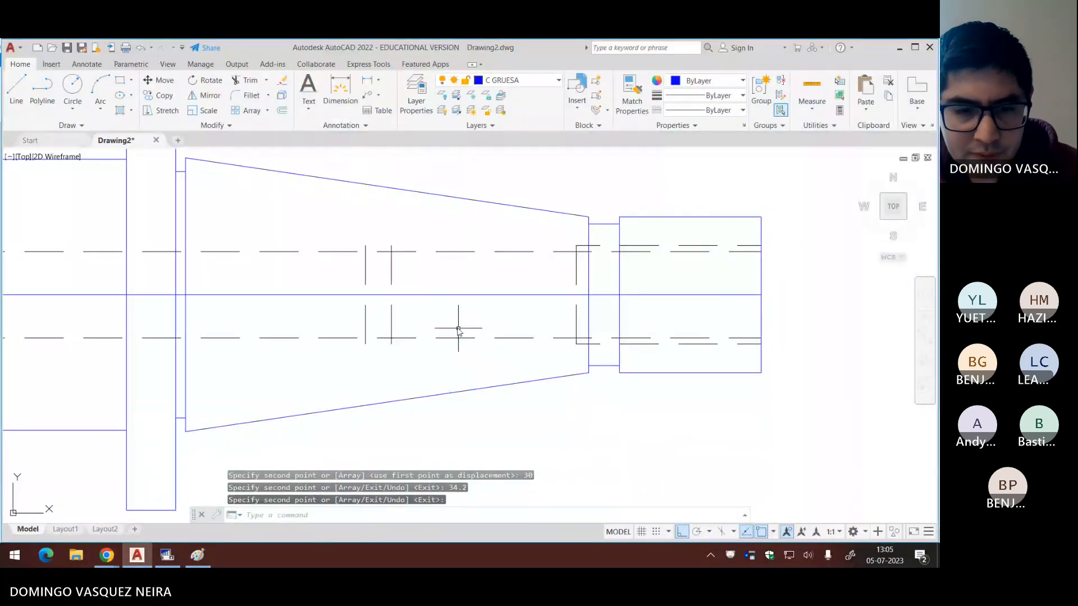
Step: Draw the bore's conical tip with two lines running from the bore edges at 60 mm depth to the centre line at 64.2 mm
{"action": "type", "text": "l"}
{"action": "key", "text": "Return"}
{"action": "scroll", "coordinate": [389, 259], "scroll_direction": "up", "scroll_amount": 6}
{"action": "left_click", "coordinate": [399, 223]}
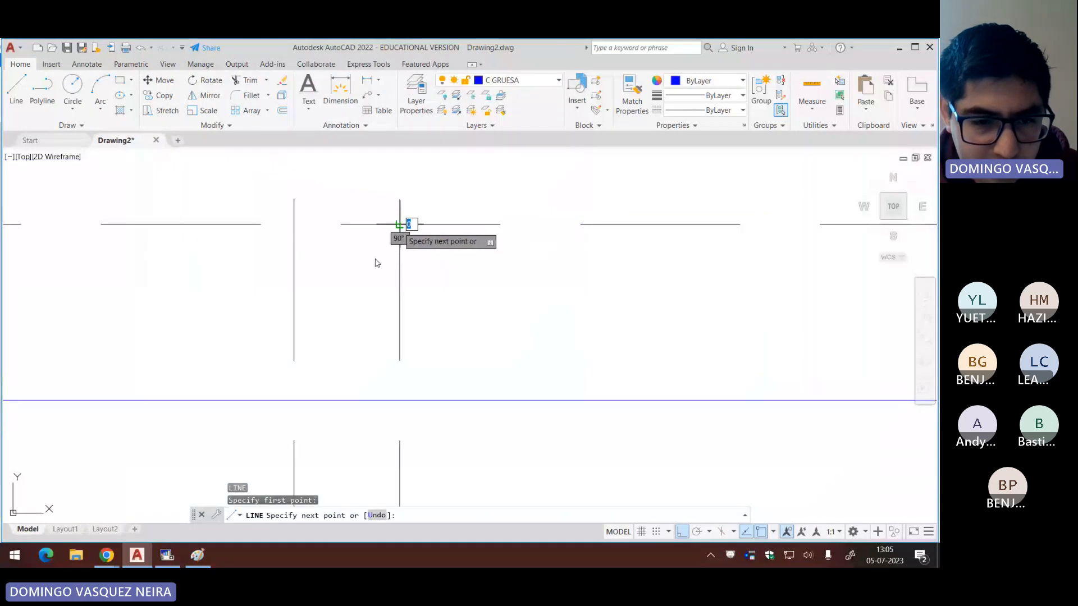
{"action": "left_click", "coordinate": [293, 398]}
{"action": "scroll", "coordinate": [308, 392], "scroll_direction": "down", "scroll_amount": 2}
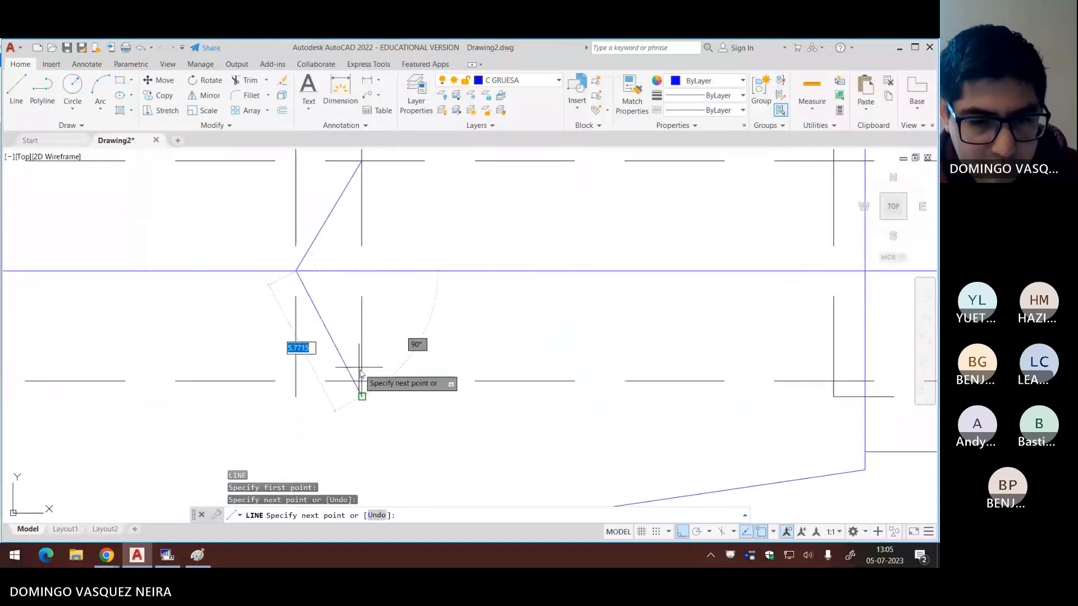
{"action": "left_click", "coordinate": [362, 396]}
{"action": "scroll", "coordinate": [365, 378], "scroll_direction": "down", "scroll_amount": 4}
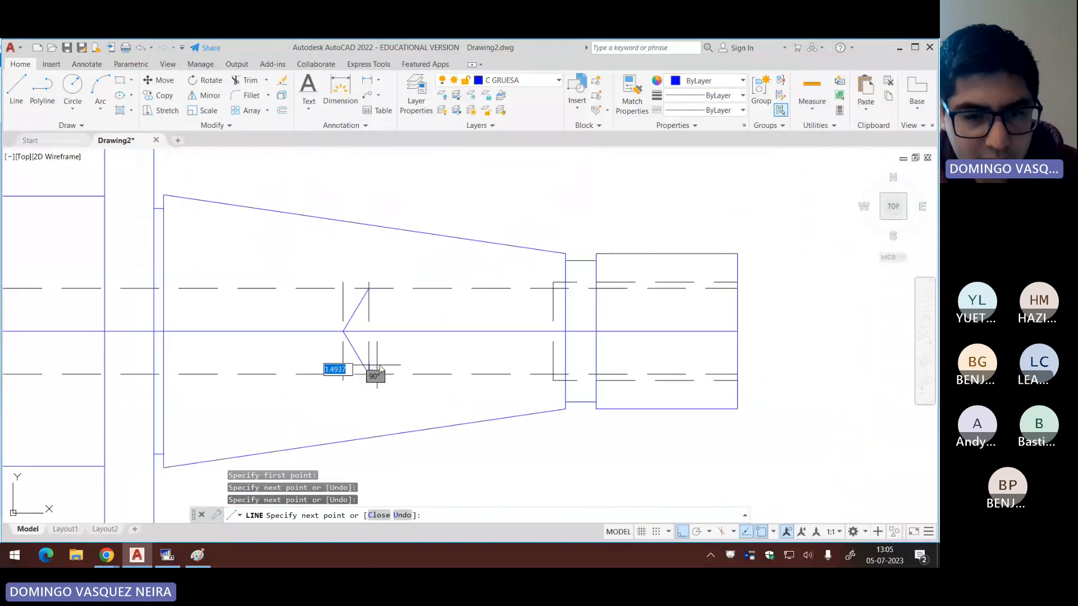
{"action": "key", "text": "Escape"}
{"action": "key", "text": "Escape"}
{"action": "middle_click_drag", "start_coordinate": [399, 359], "coordinate": [381, 346]}
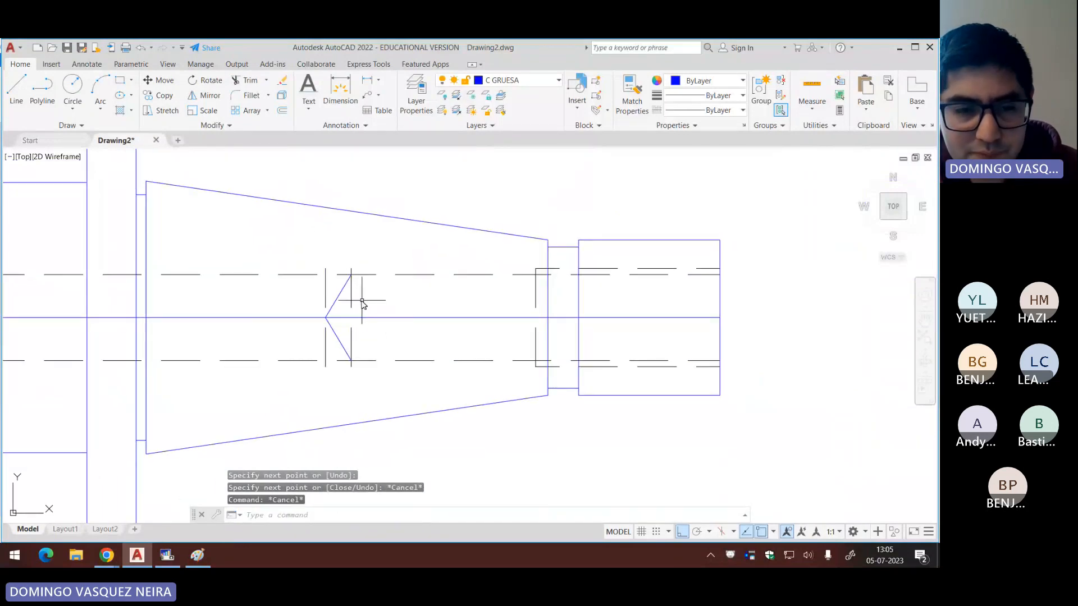
Step: Trim away the bore lines and the construction line beyond the conical tip, including the overhanging ends of the line at its base
{"action": "left_click", "coordinate": [343, 292]}
{"action": "left_click", "coordinate": [340, 324]}
{"action": "left_click", "coordinate": [334, 339]}
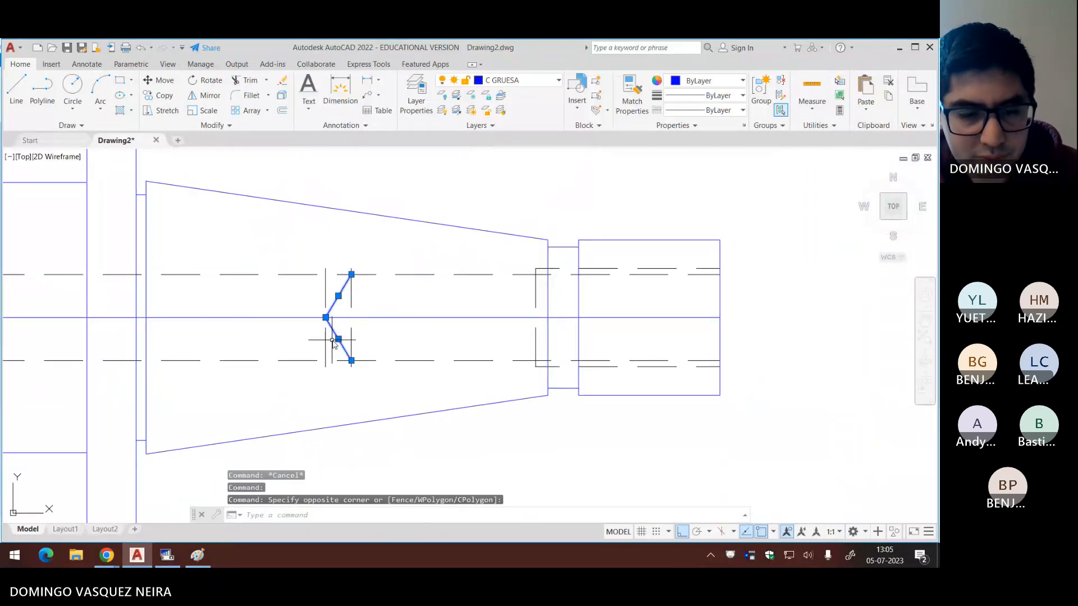
{"action": "type", "text": "tr"}
{"action": "key", "text": "Return"}
{"action": "left_click_drag", "start_coordinate": [337, 270], "coordinate": [312, 286]}
{"action": "left_click_drag", "start_coordinate": [302, 350], "coordinate": [349, 368]}
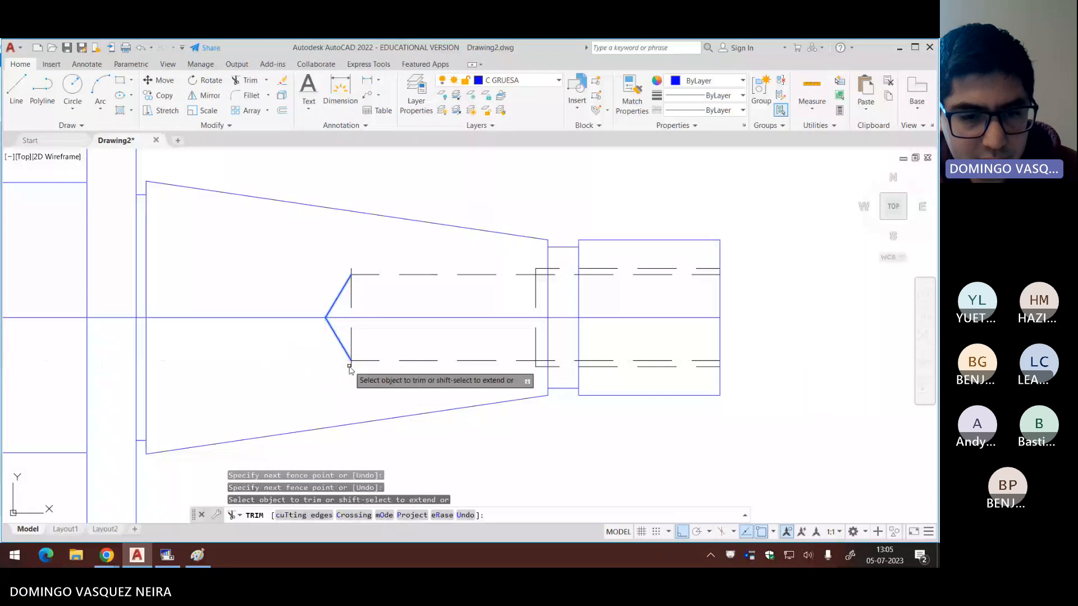
{"action": "left_click", "coordinate": [351, 271]}
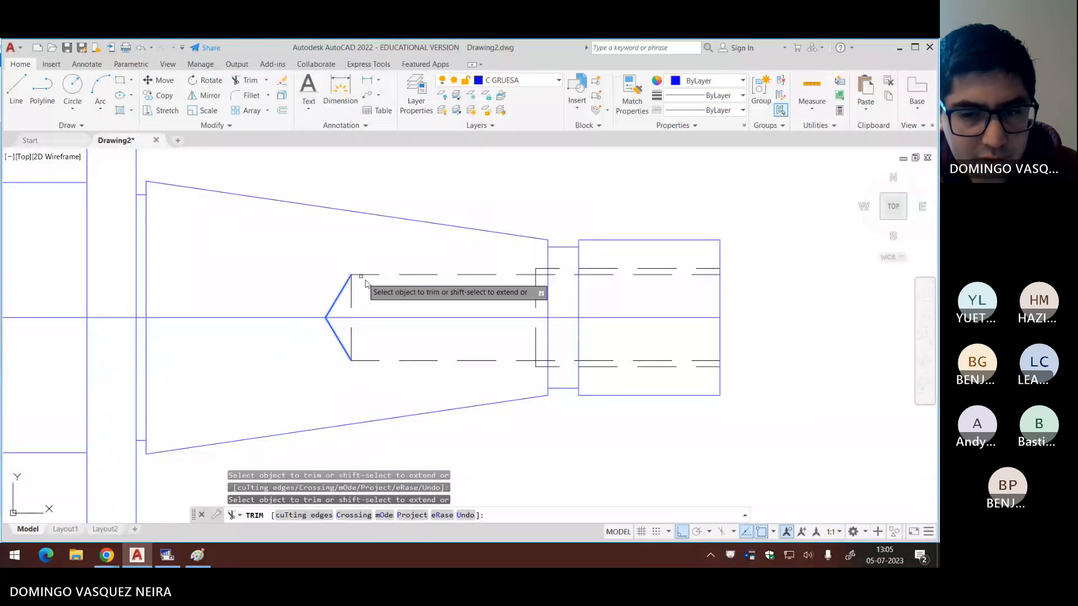
{"action": "key", "text": "Escape"}
{"action": "key", "text": "Escape"}
Step: Put all lines of the bore, its conical tip and the thread on the C GRUESA layer
{"action": "left_click", "coordinate": [305, 233]}
{"action": "left_click", "coordinate": [752, 382]}
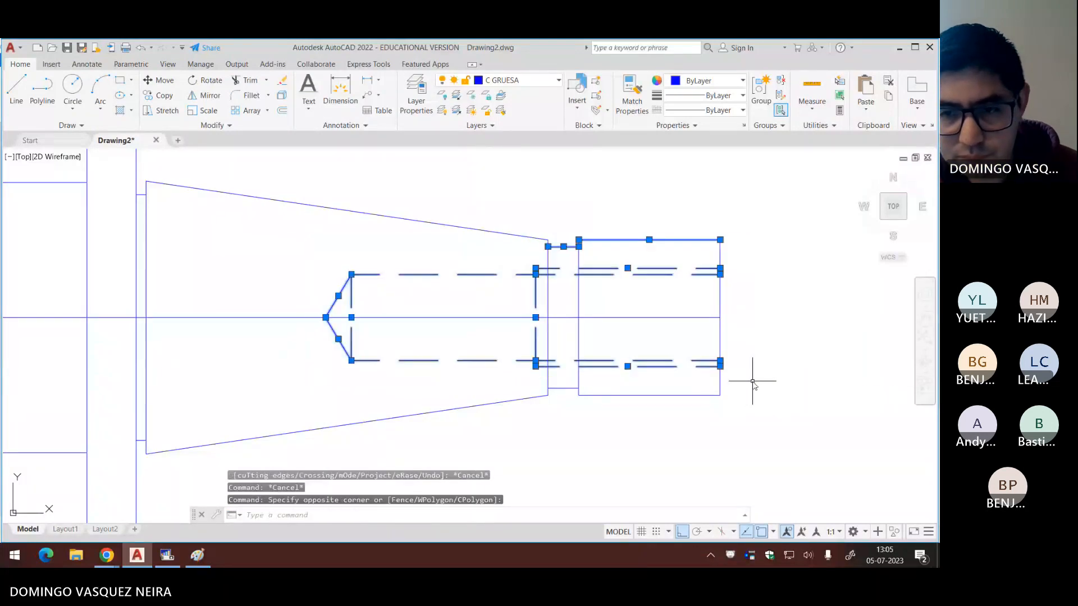
{"action": "key", "text": "Escape"}
{"action": "left_click", "coordinate": [293, 253]}
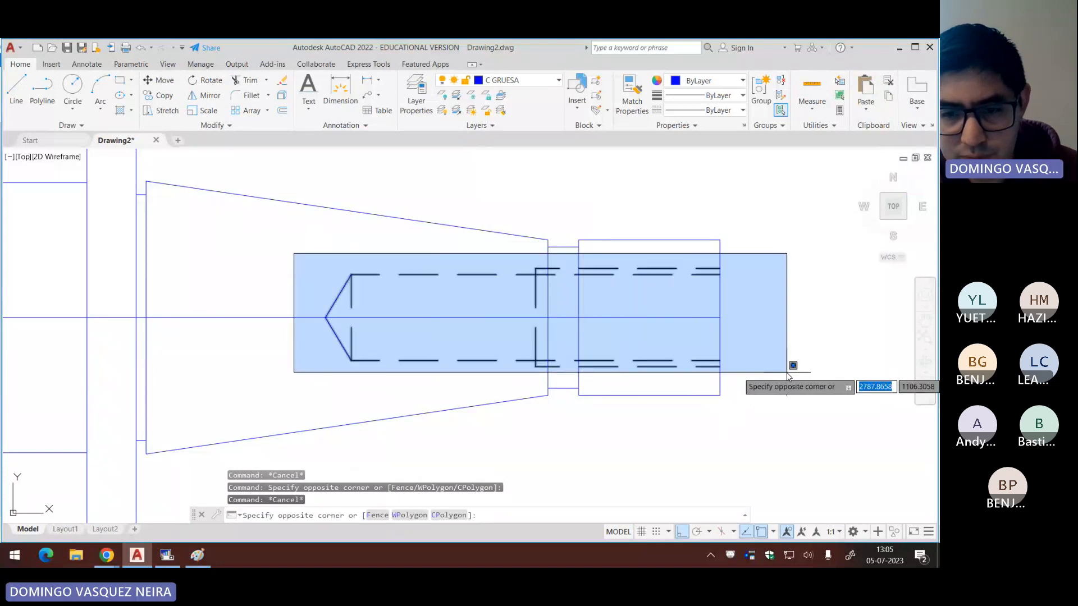
{"action": "left_click", "coordinate": [788, 375]}
{"action": "left_click", "coordinate": [522, 85]}
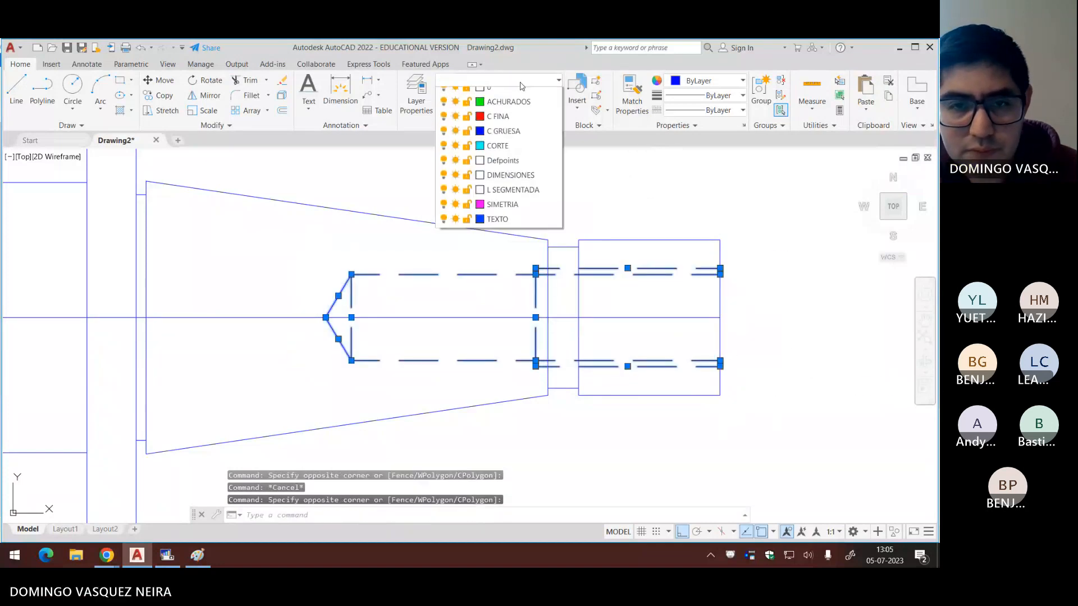
{"action": "left_click", "coordinate": [503, 131]}
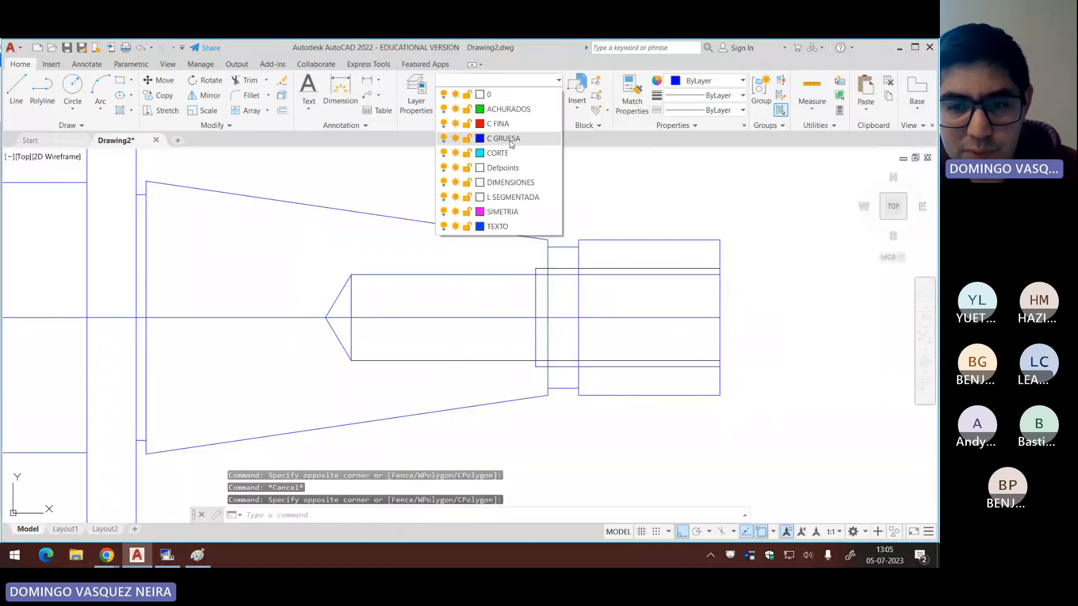
Step: Colour the selected bore, conical tip and thread lines red
{"action": "left_click", "coordinate": [705, 80]}
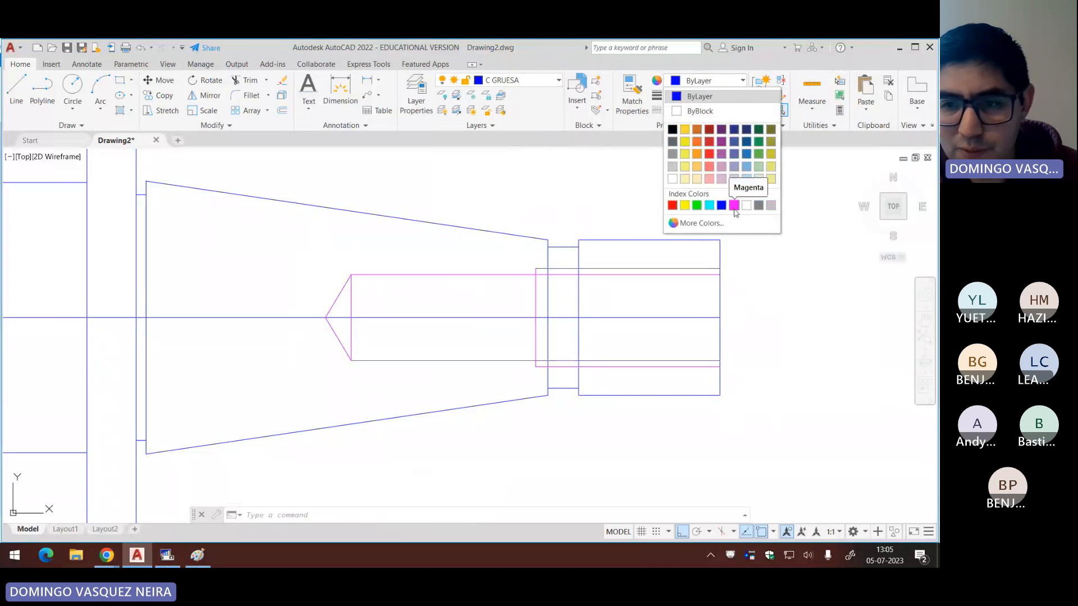
{"action": "left_click", "coordinate": [672, 205]}
{"action": "key", "text": "Escape"}
{"action": "key", "text": "Escape"}
{"action": "key", "text": "Escape"}
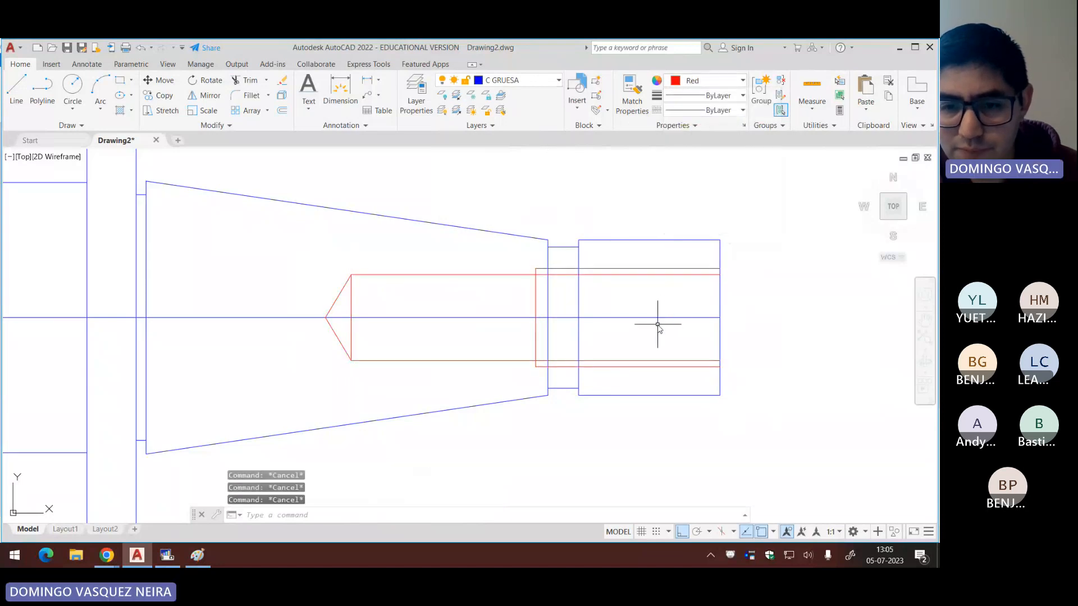
Step: Compare the thread's outer lines and end line in AutoCAD with the M16 thread in the Paint drawing
{"action": "middle_click_drag", "start_coordinate": [649, 331], "coordinate": [573, 308]}
{"action": "key", "text": "alt+Tab"}
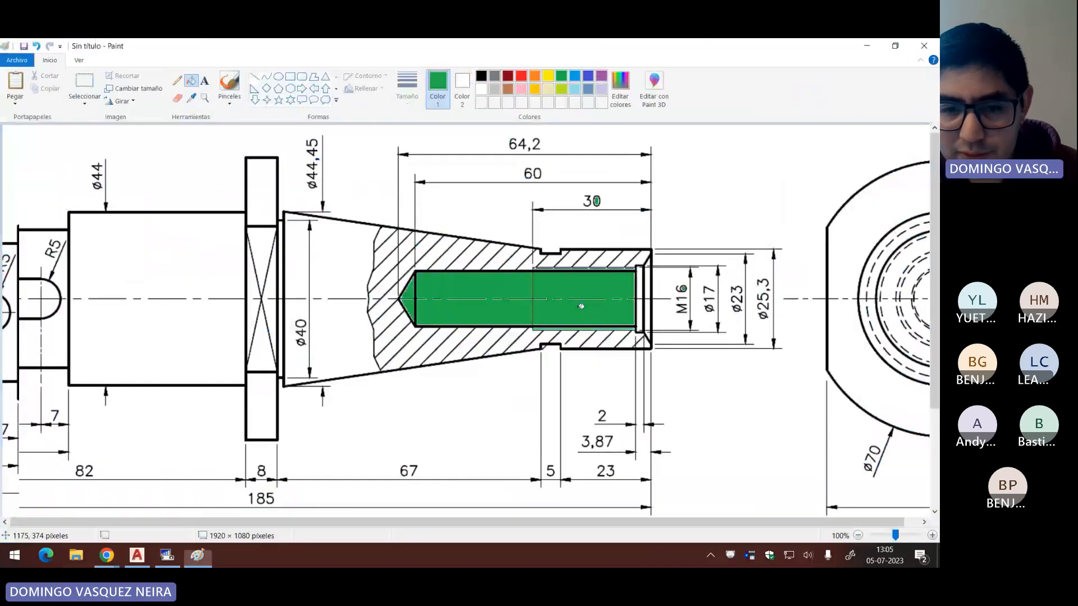
{"action": "key", "text": "alt+Tab"}
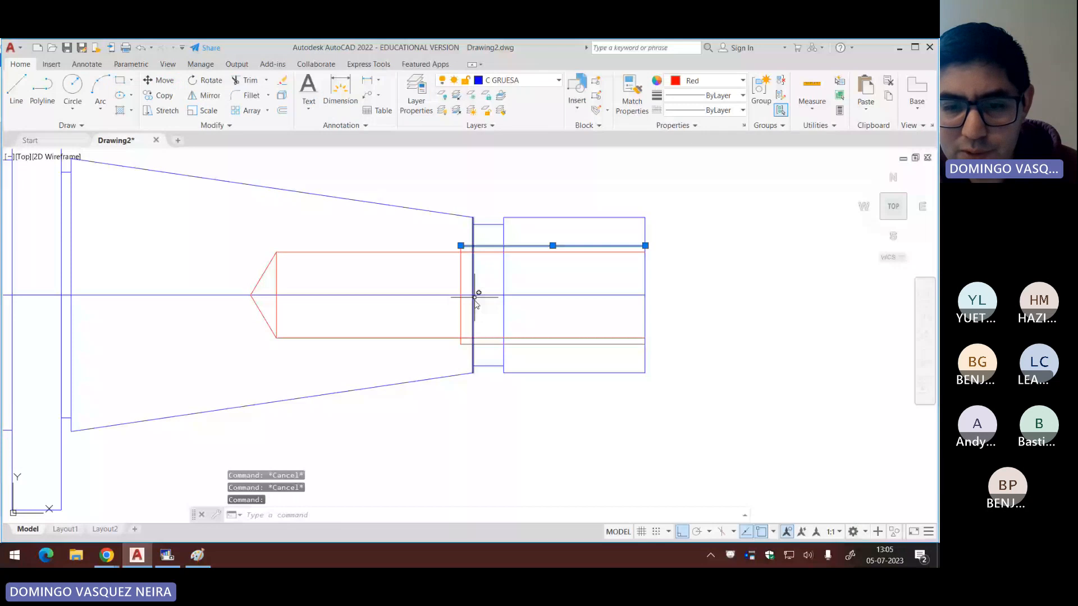
{"action": "left_click", "coordinate": [467, 303]}
{"action": "left_click", "coordinate": [459, 306]}
{"action": "left_click", "coordinate": [556, 344]}
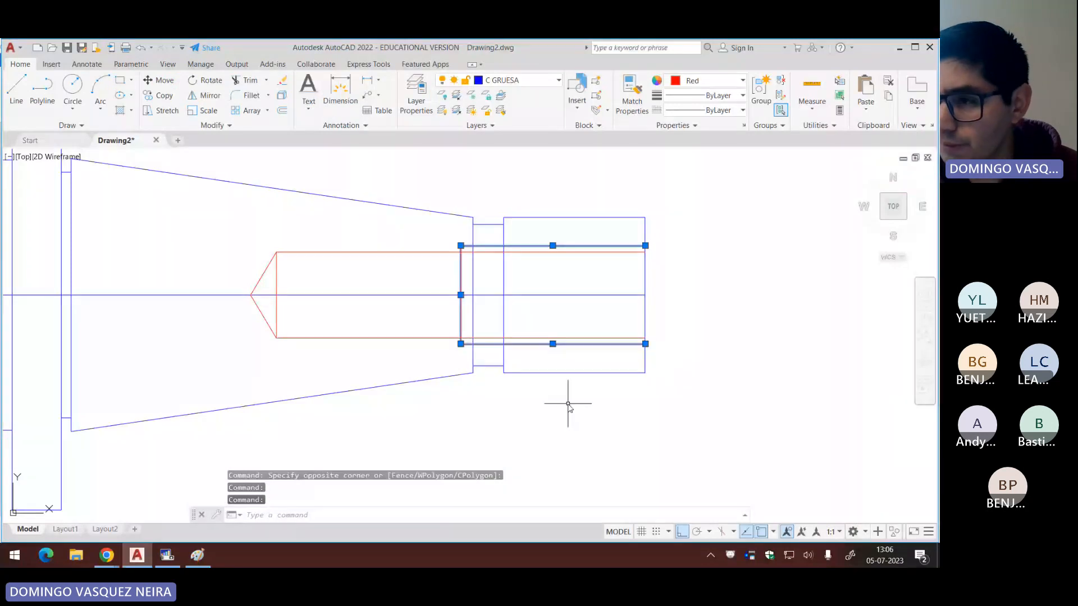
{"action": "key", "text": "Escape"}
{"action": "key", "text": "Escape"}
Step: Switch to Paint, undo the latest green fills on the reference drawing and return to AutoCAD
{"action": "key", "text": "alt+Tab"}
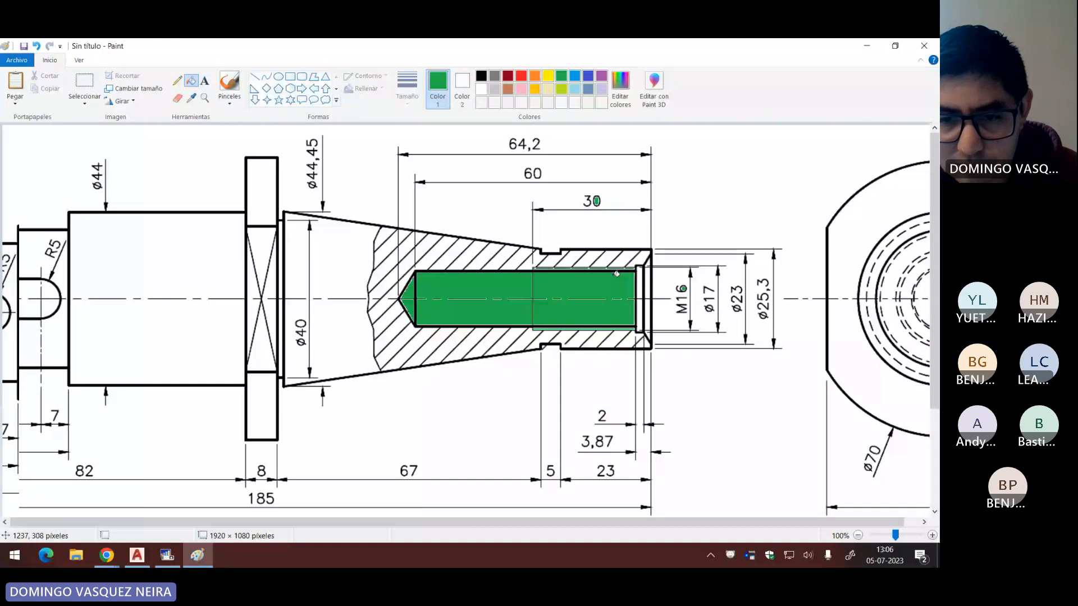
{"action": "key", "text": "ctrl+z"}
{"action": "key", "text": "ctrl+z"}
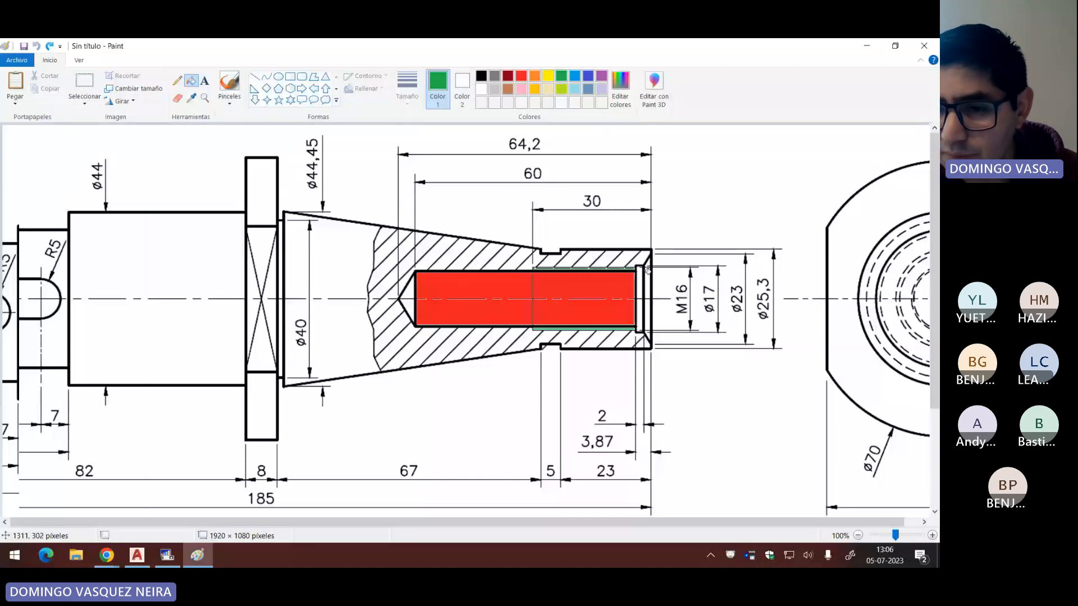
{"action": "key", "text": "alt+Tab"}
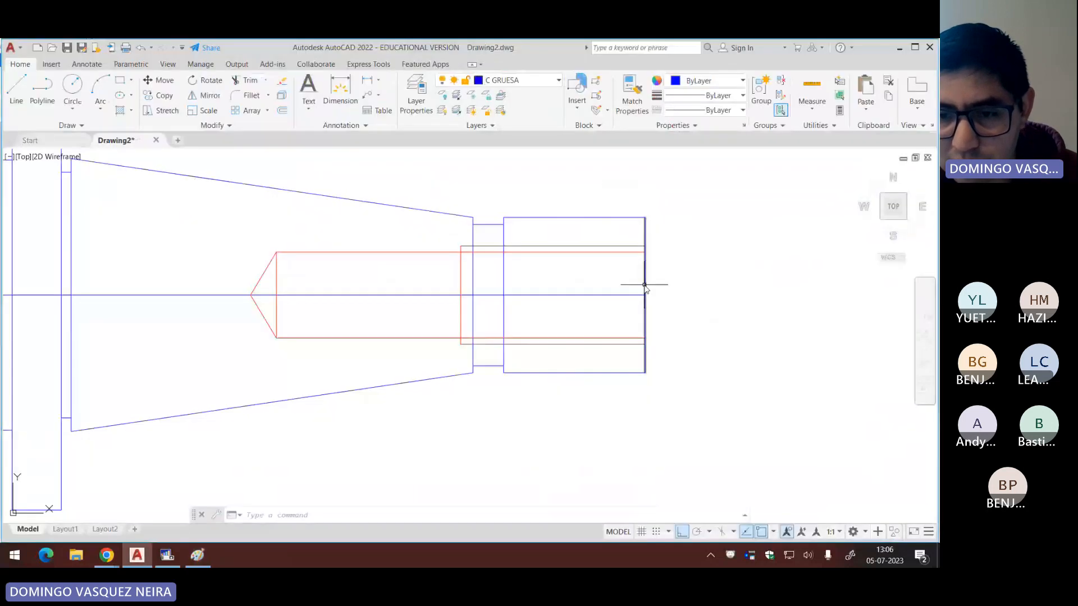
Step: Copy the shaft's end line 3.87 mm inward, and copy that new line 2 mm back towards the end face
{"action": "left_click", "coordinate": [645, 287]}
{"action": "type", "text": "cp"}
{"action": "key", "text": "Return"}
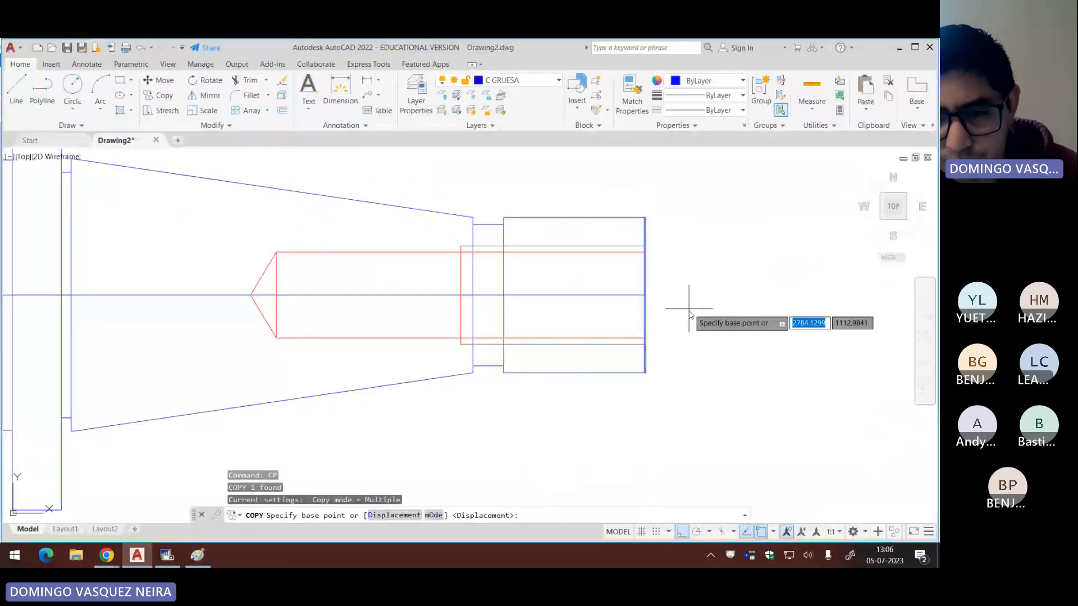
{"action": "key", "text": "alt+Tab"}
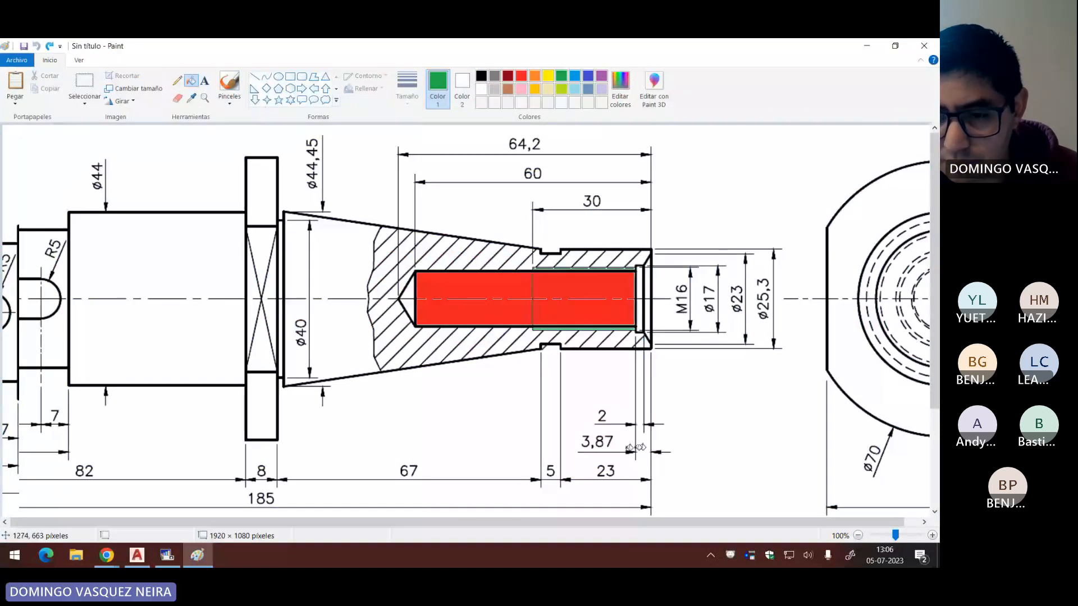
{"action": "key", "text": "alt+Tab"}
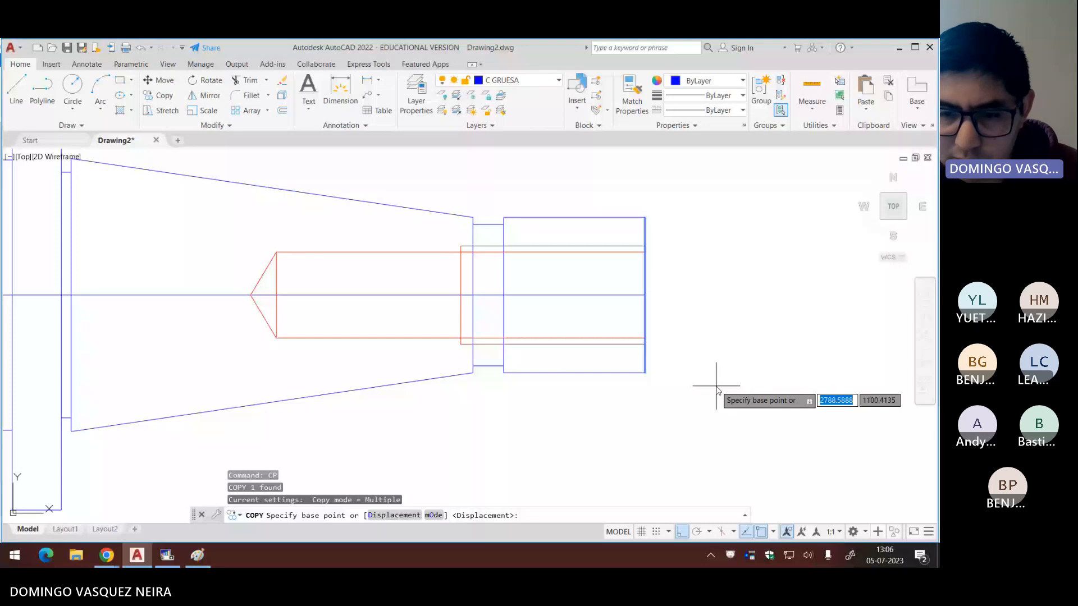
{"action": "key", "text": "alt+Tab"}
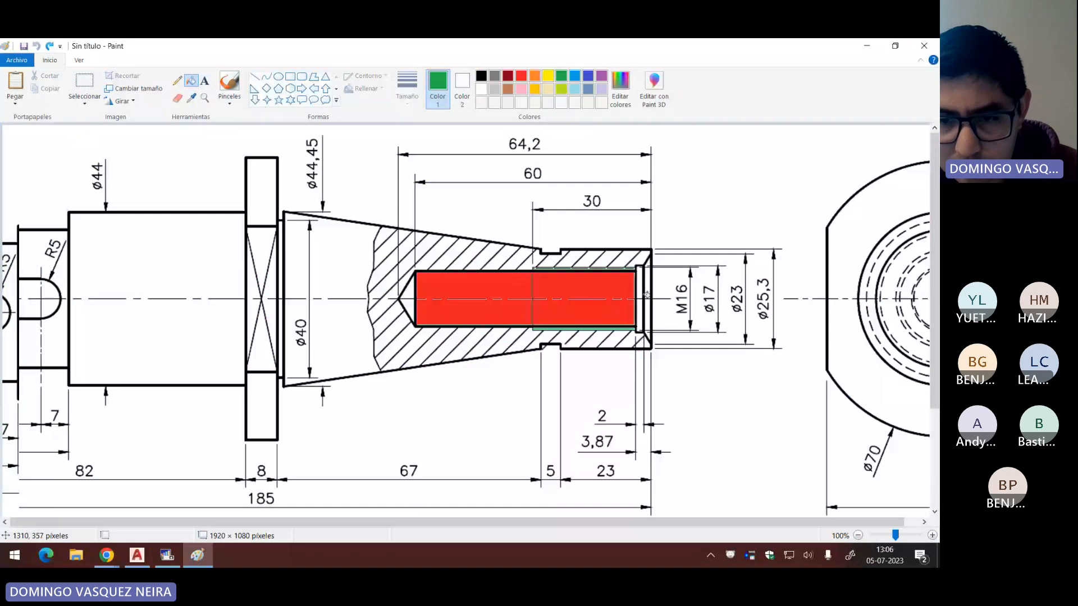
{"action": "key", "text": "alt+Tab"}
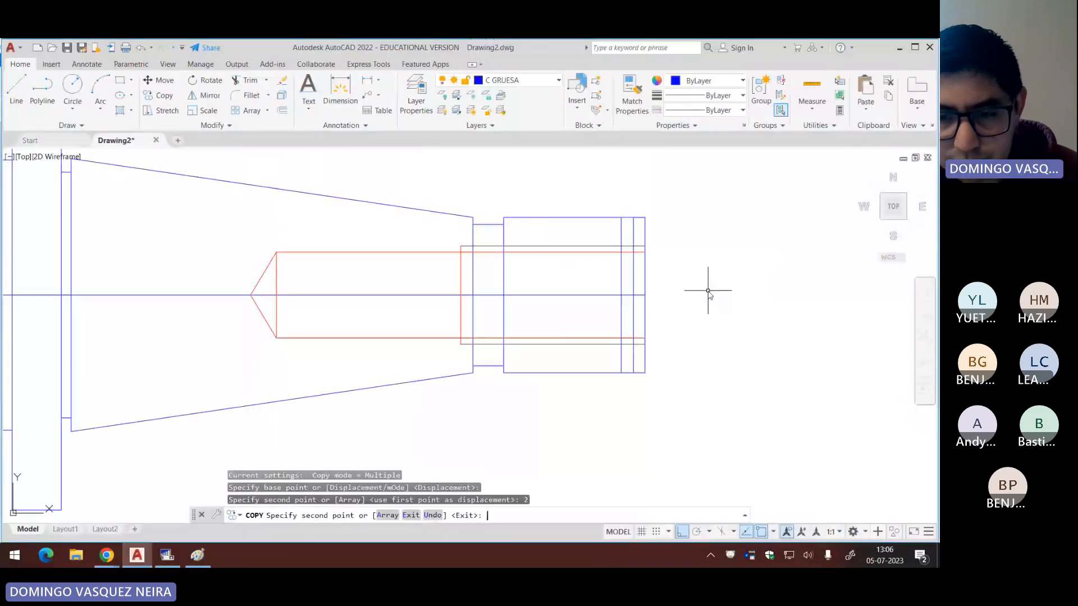
{"action": "type", "text": "2"}
{"action": "key", "text": "Return"}
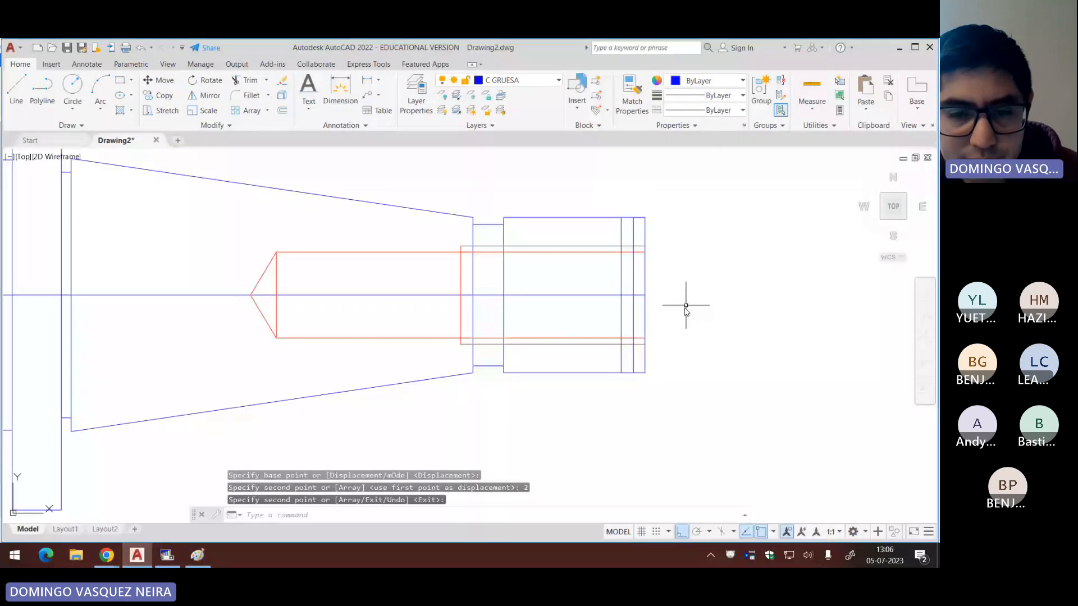
Step: Switch to Paint, undo the remaining coloured fills and fill the narrow relief at the bore's mouth red
{"action": "key", "text": "alt+Tab"}
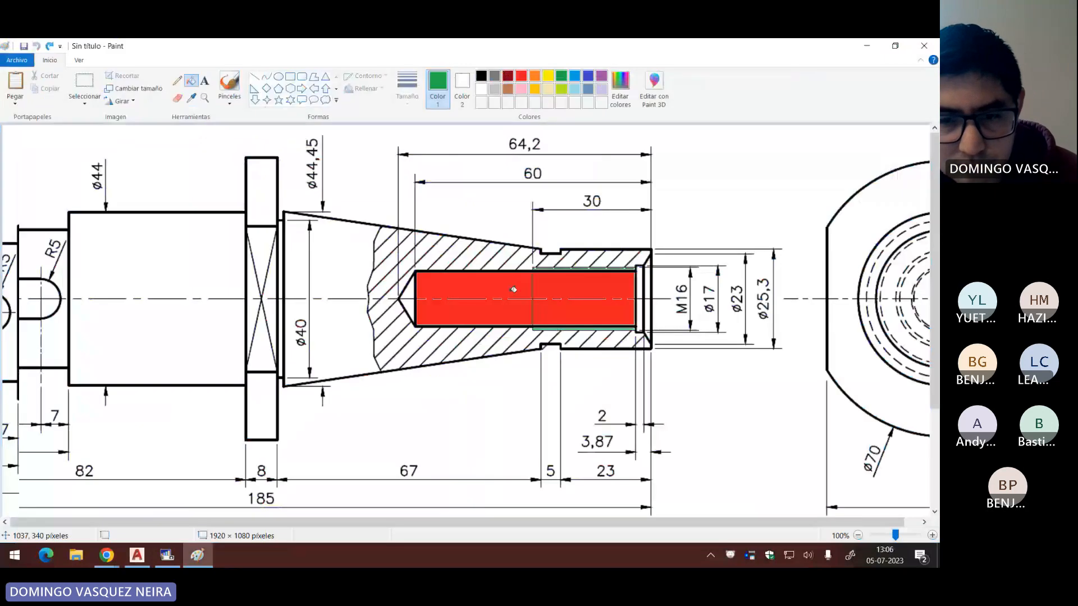
{"action": "key", "text": "ctrl+z"}
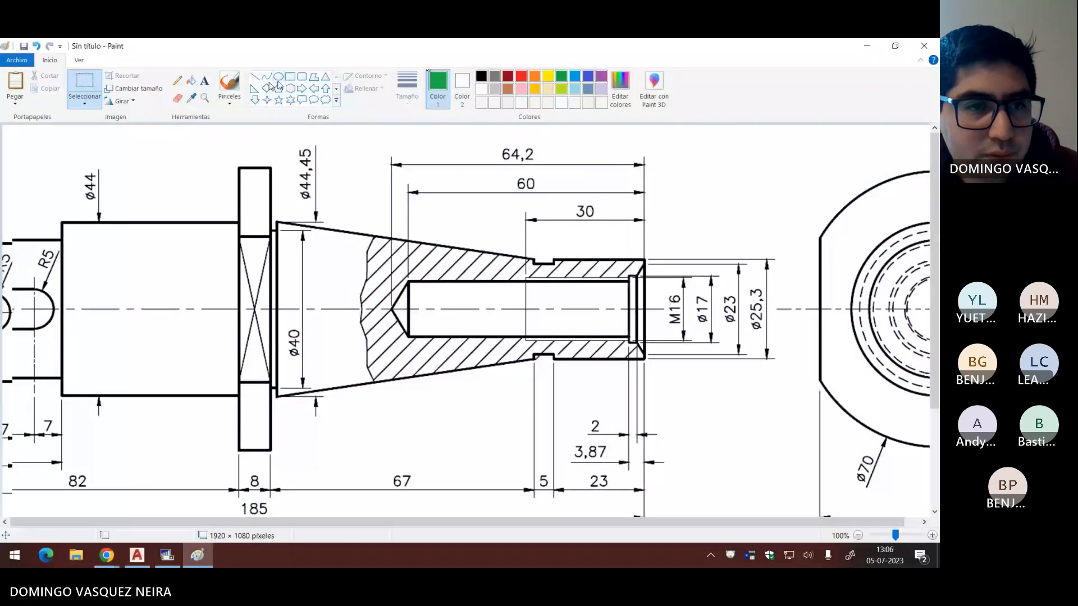
{"action": "left_click", "coordinate": [191, 81]}
{"action": "left_click", "coordinate": [520, 75]}
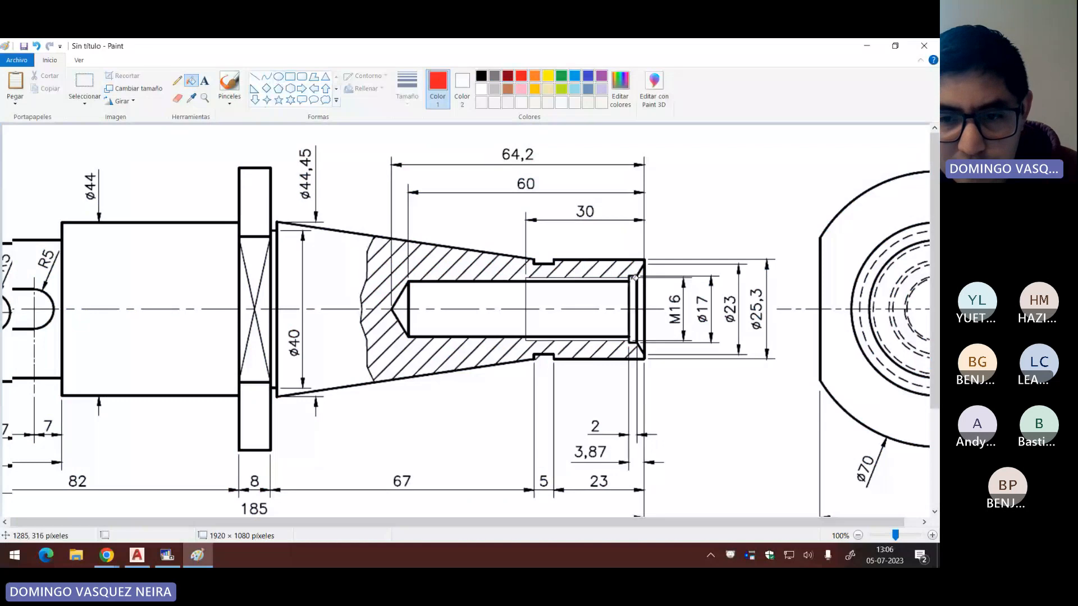
{"action": "left_click", "coordinate": [637, 283]}
{"action": "key", "text": "ctrl+z"}
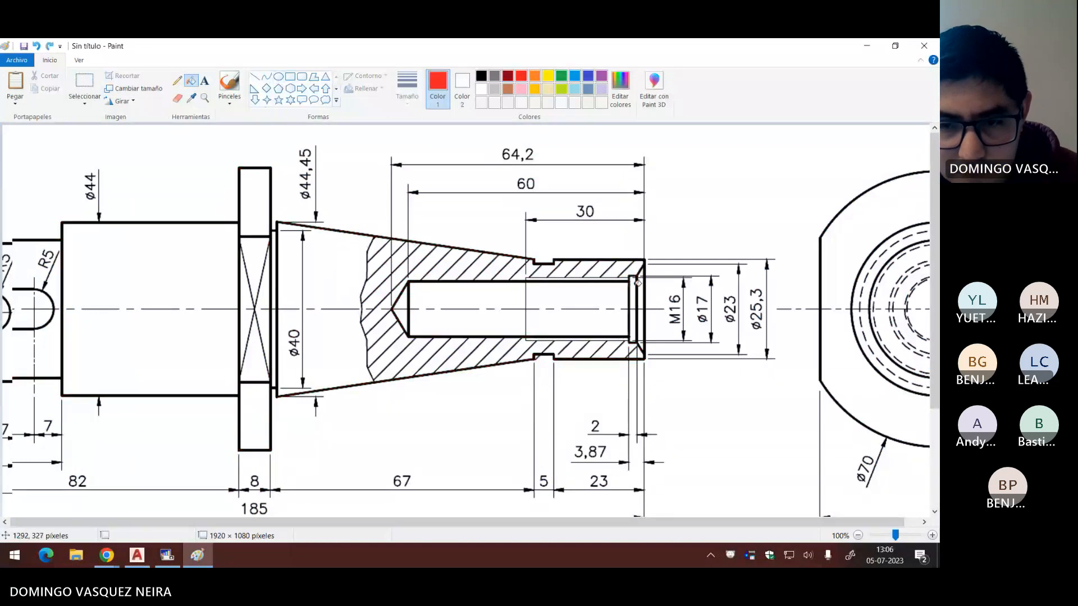
{"action": "left_click", "coordinate": [633, 287]}
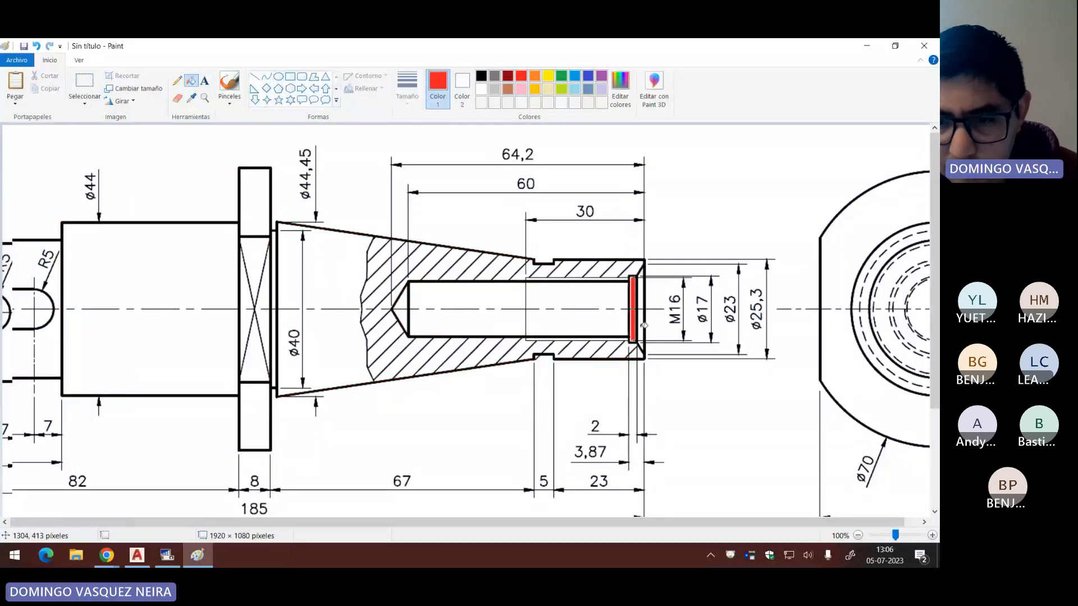
Step: Examine the enlarged relief at the bore's mouth with its diameter and length dimensions, and return to AutoCAD
{"action": "scroll", "coordinate": [639, 324], "scroll_direction": "up", "scroll_amount": 1, "text": "ctrl"}
{"action": "left_click", "coordinate": [525, 523]}
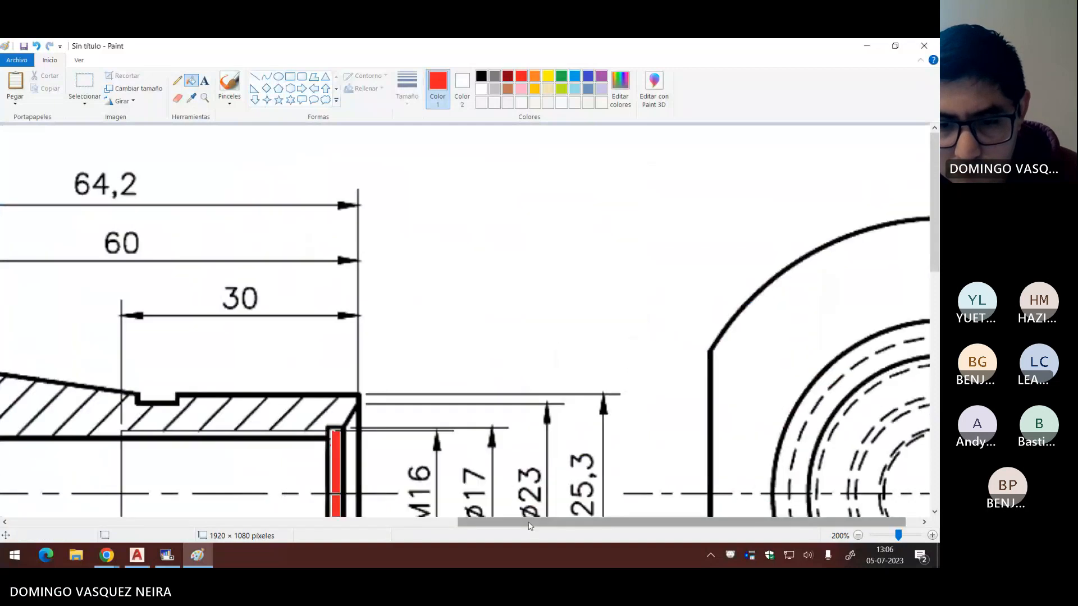
{"action": "scroll", "coordinate": [520, 440], "scroll_direction": "down", "scroll_amount": 2}
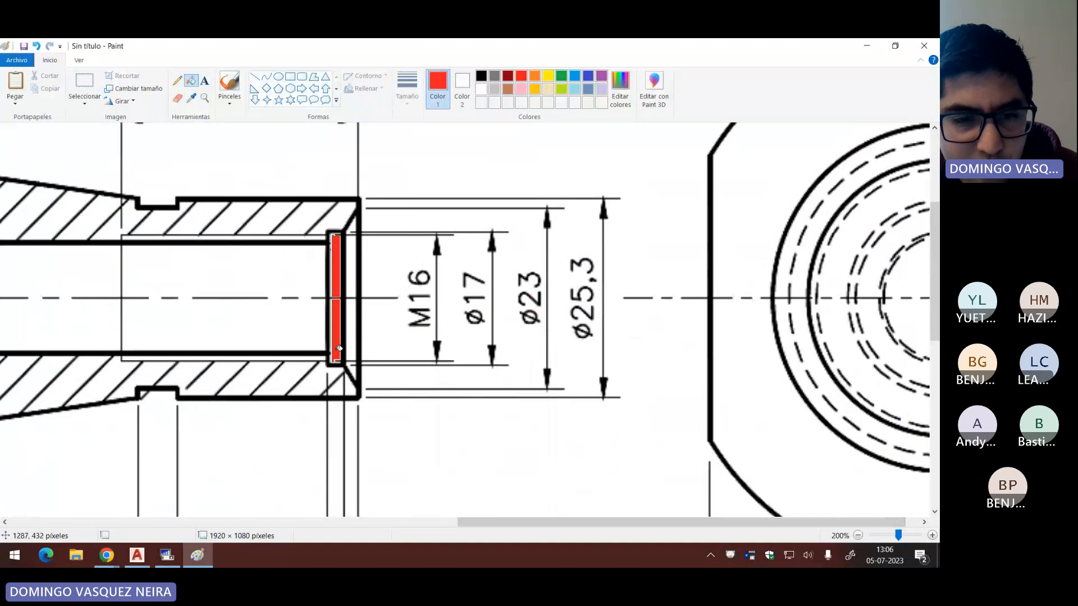
{"action": "scroll", "coordinate": [337, 314], "scroll_direction": "down", "scroll_amount": 3}
{"action": "scroll", "coordinate": [353, 174], "scroll_direction": "up", "scroll_amount": 2}
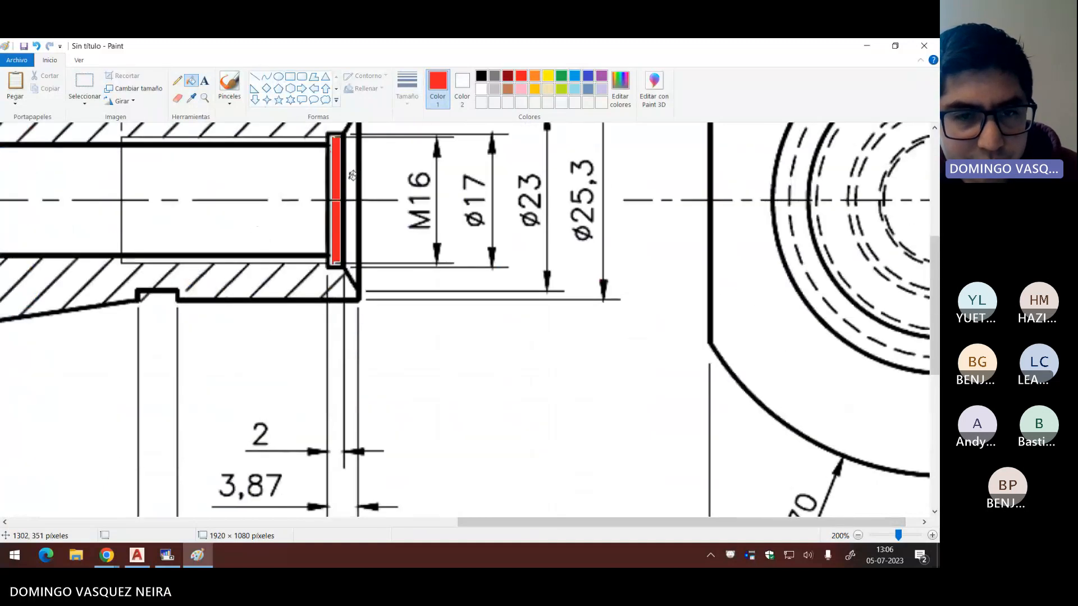
{"action": "scroll", "coordinate": [362, 196], "scroll_direction": "up", "scroll_amount": 1}
{"action": "key", "text": "alt+Tab"}
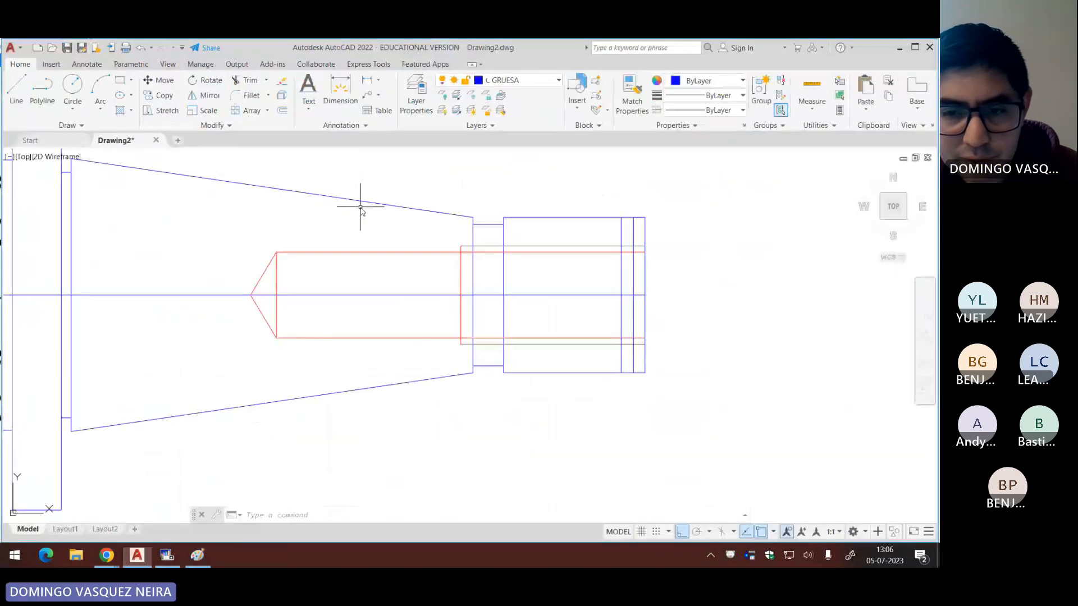
Step: Copy the shaft's centre line 8.5 mm upward and 8.5 mm downward for the 17 mm diameter relief
{"action": "left_click", "coordinate": [612, 295]}
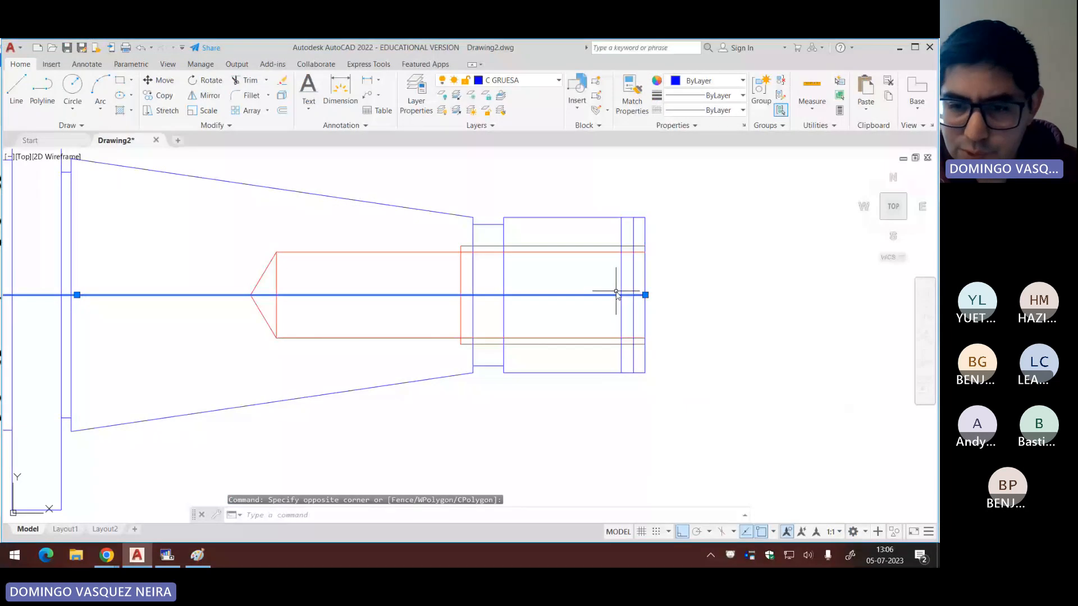
{"action": "type", "text": "cp"}
{"action": "key", "text": "Return"}
{"action": "left_click", "coordinate": [725, 336]}
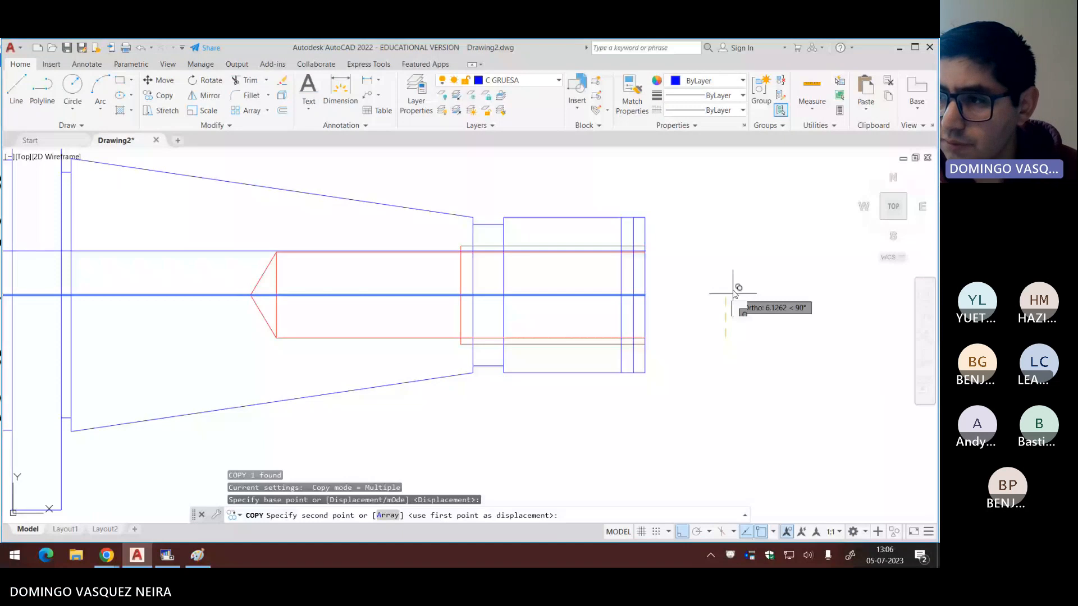
{"action": "type", "text": "8.5"}
{"action": "key", "text": "Return"}
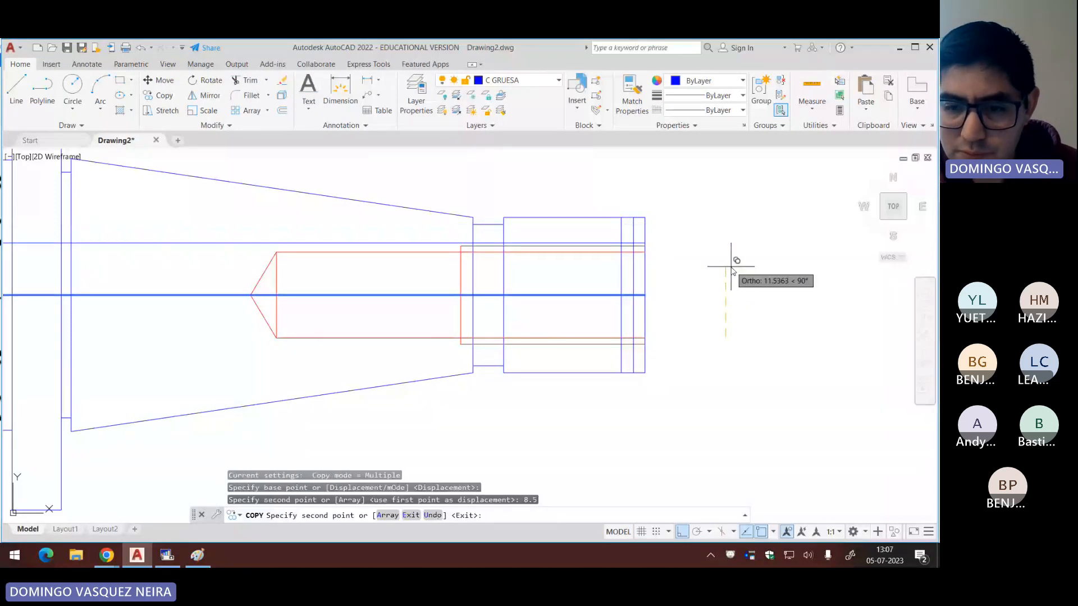
{"action": "type", "text": "8"}
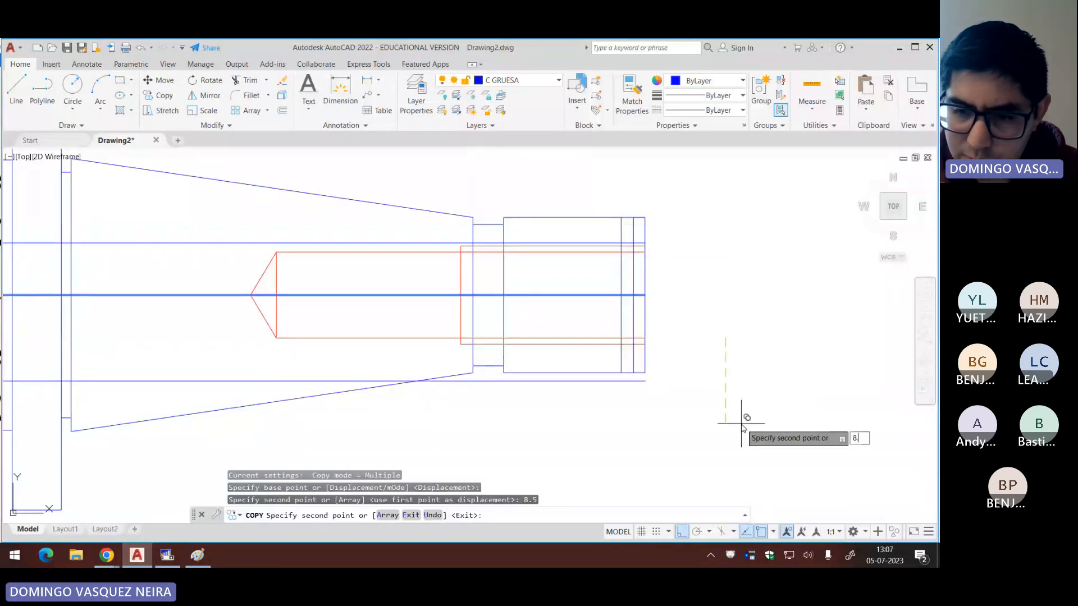
{"action": "type", "text": ".5"}
{"action": "key", "text": "Return"}
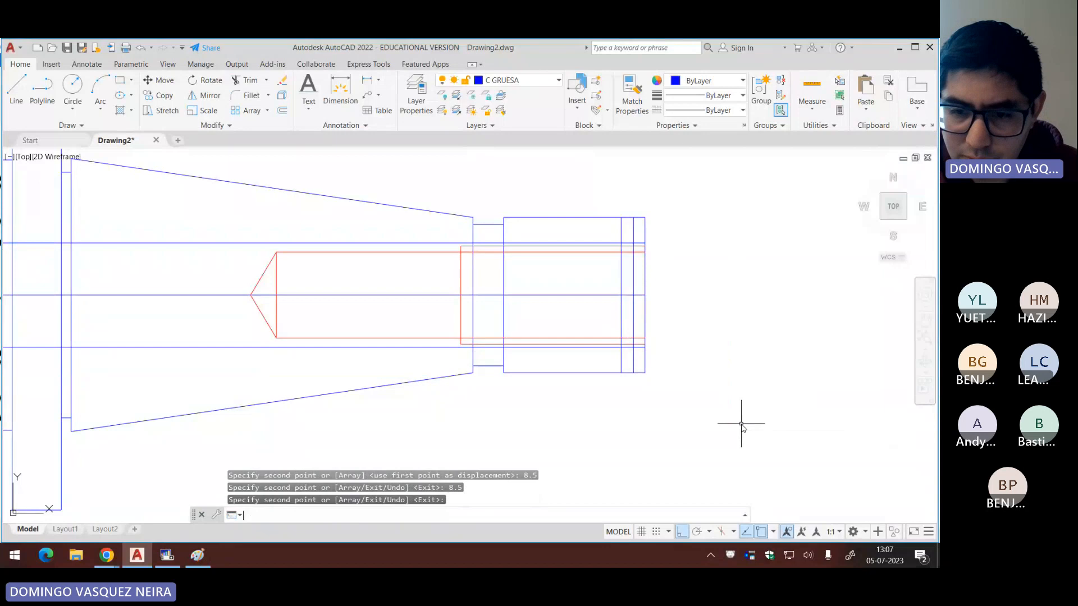
Step: Using the four relief lines as cutting edges, trim the bore and thread lines back to the relief's inner vertical line
{"action": "left_click", "coordinate": [625, 348]}
{"action": "left_click", "coordinate": [634, 355]}
{"action": "left_click", "coordinate": [624, 359]}
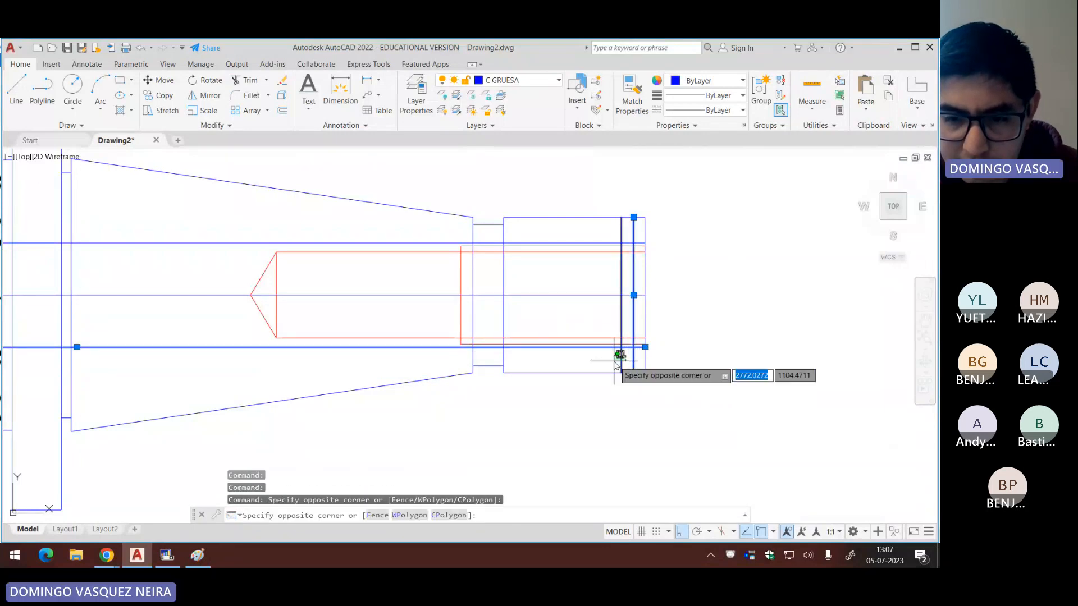
{"action": "left_click", "coordinate": [616, 365]}
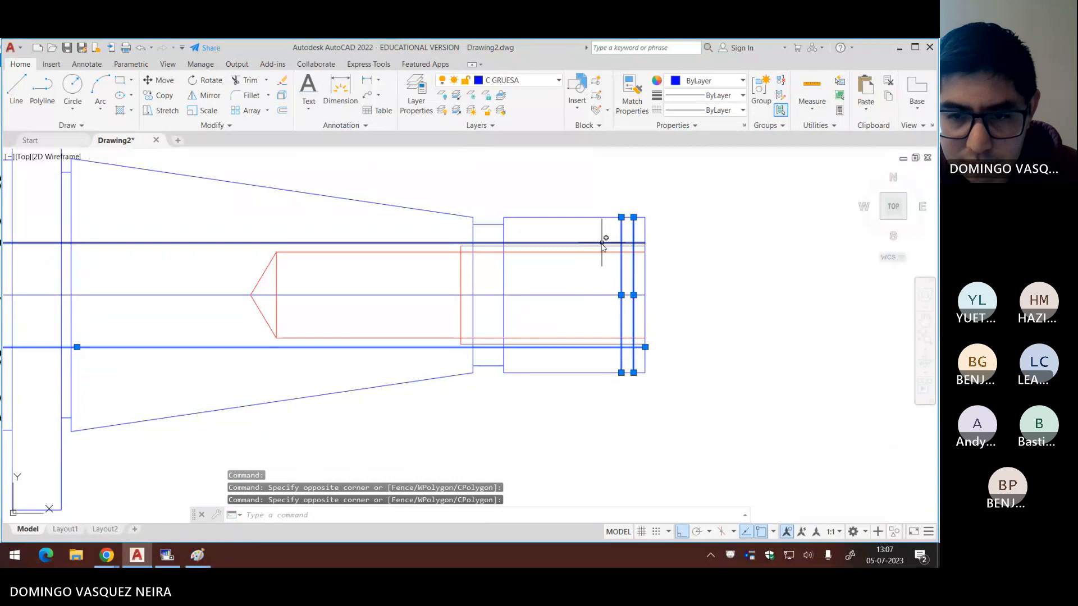
{"action": "left_click", "coordinate": [604, 243]}
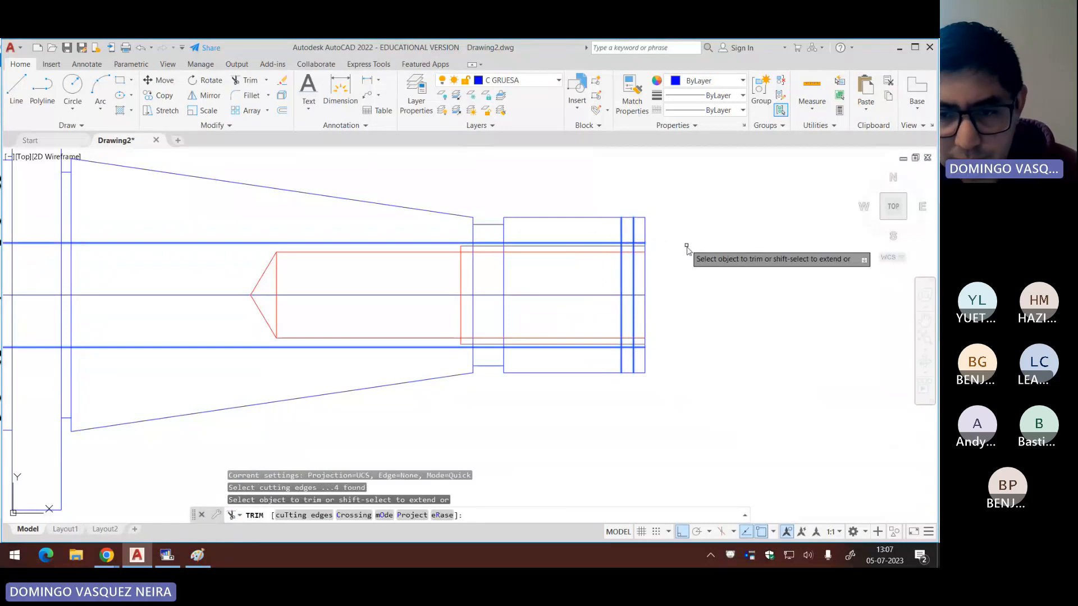
{"action": "key", "text": "alt+Tab"}
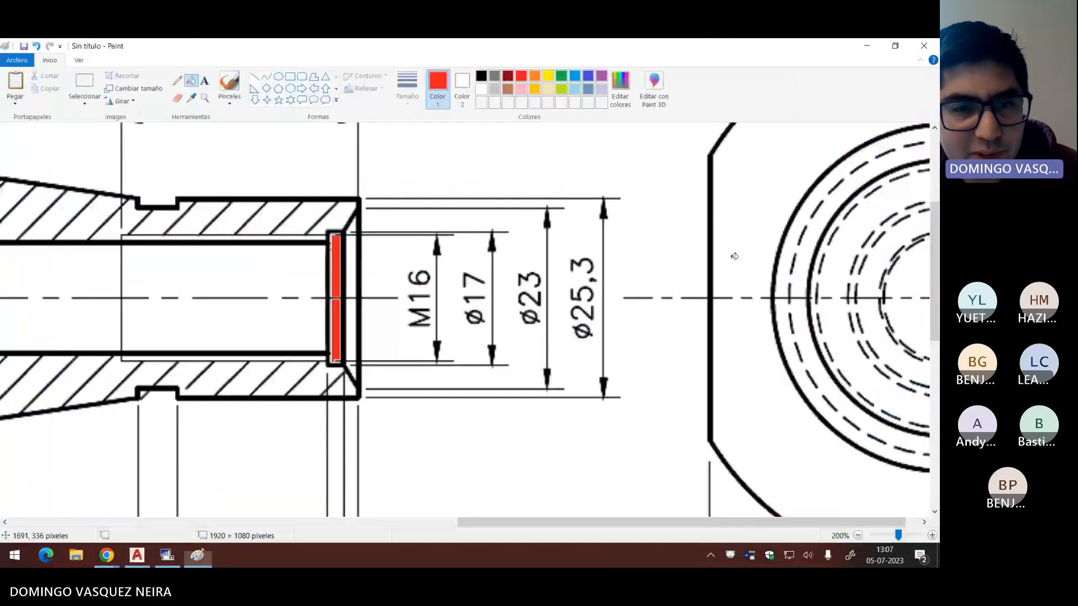
{"action": "key", "text": "alt+Tab"}
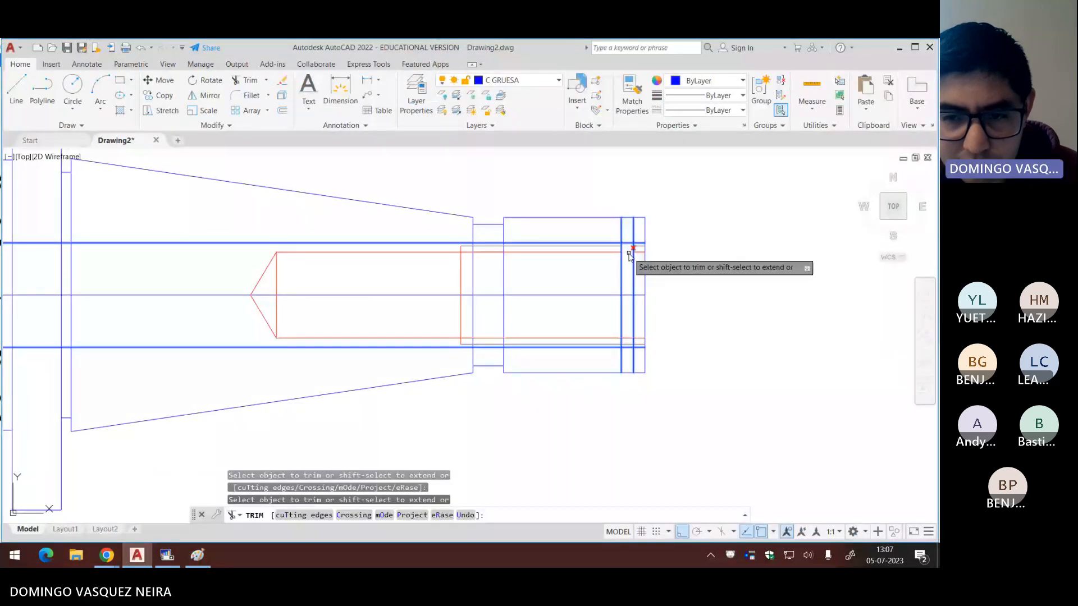
{"action": "left_click", "coordinate": [629, 253]}
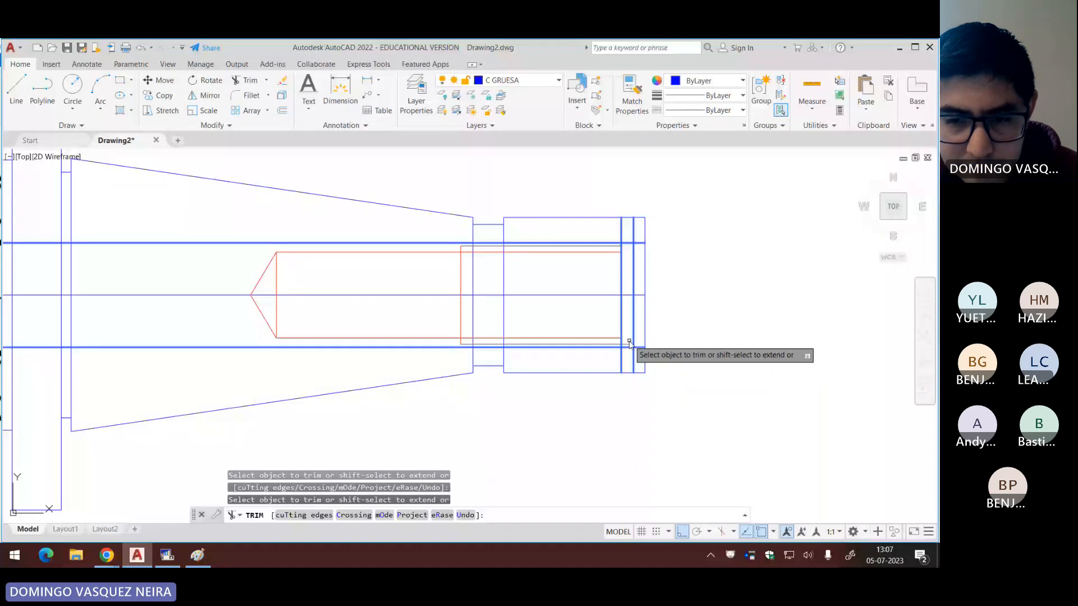
Step: Trim the excess of the two horizontal and two vertical relief lines to leave a closed rectangle, checking the Paint reference
{"action": "key", "text": "alt+Tab"}
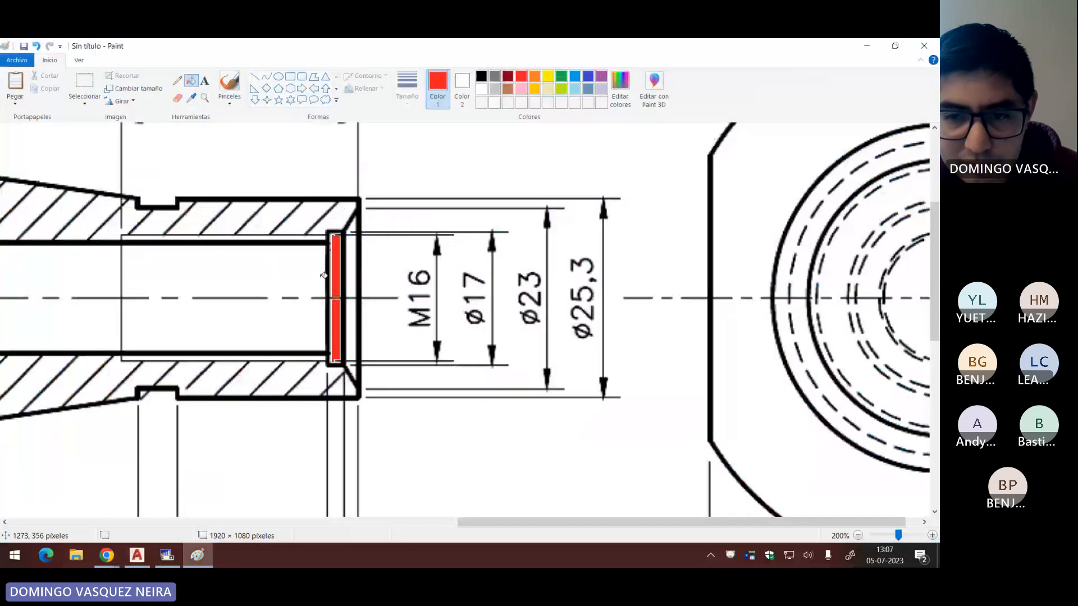
{"action": "key", "text": "alt+Tab"}
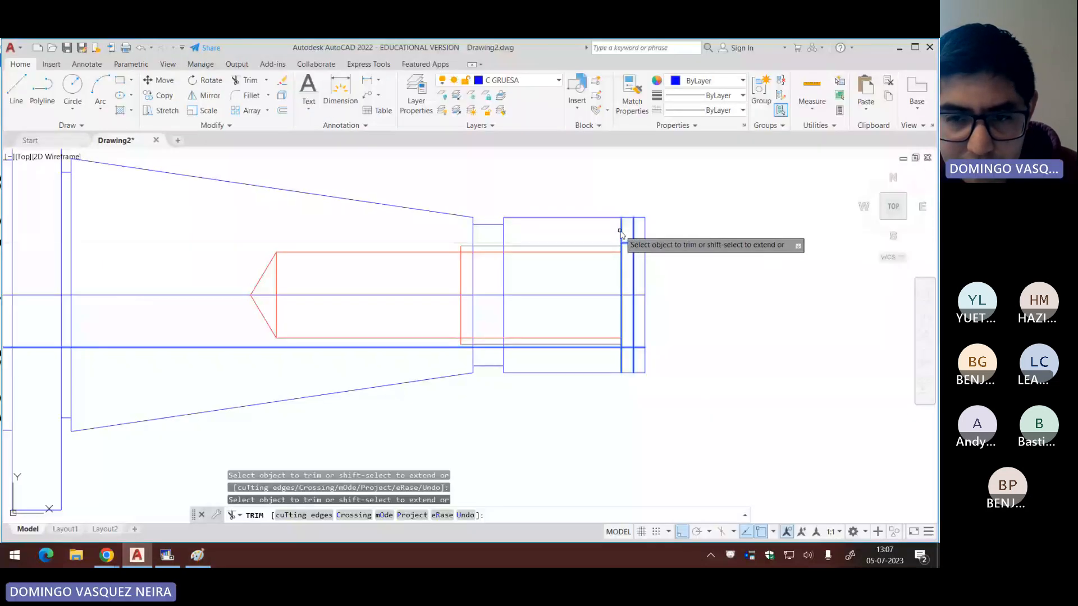
{"action": "left_click", "coordinate": [632, 231]}
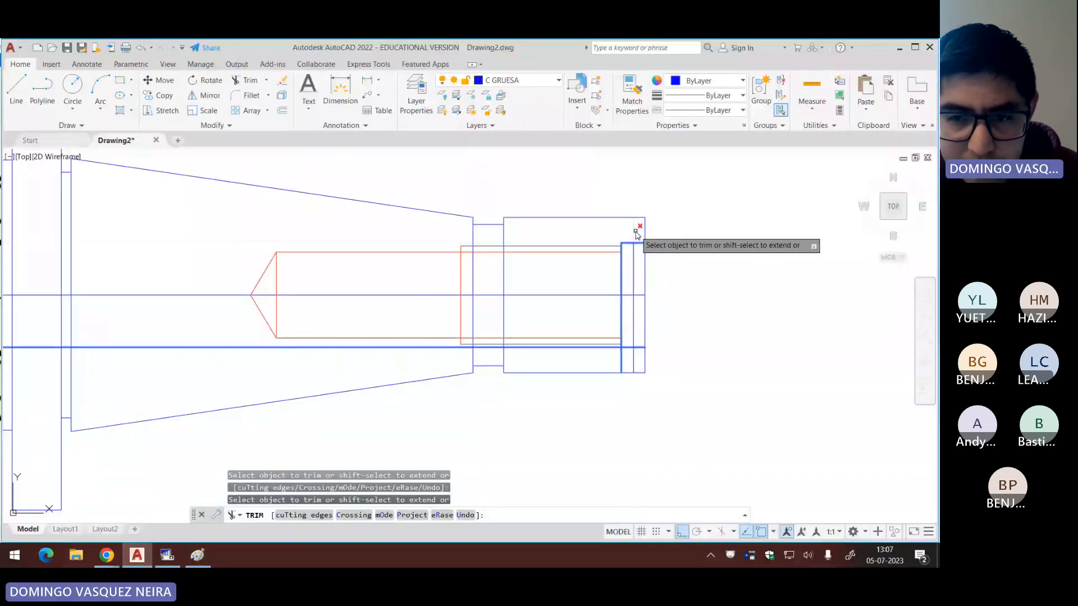
{"action": "left_click", "coordinate": [640, 349]}
{"action": "left_click", "coordinate": [634, 359]}
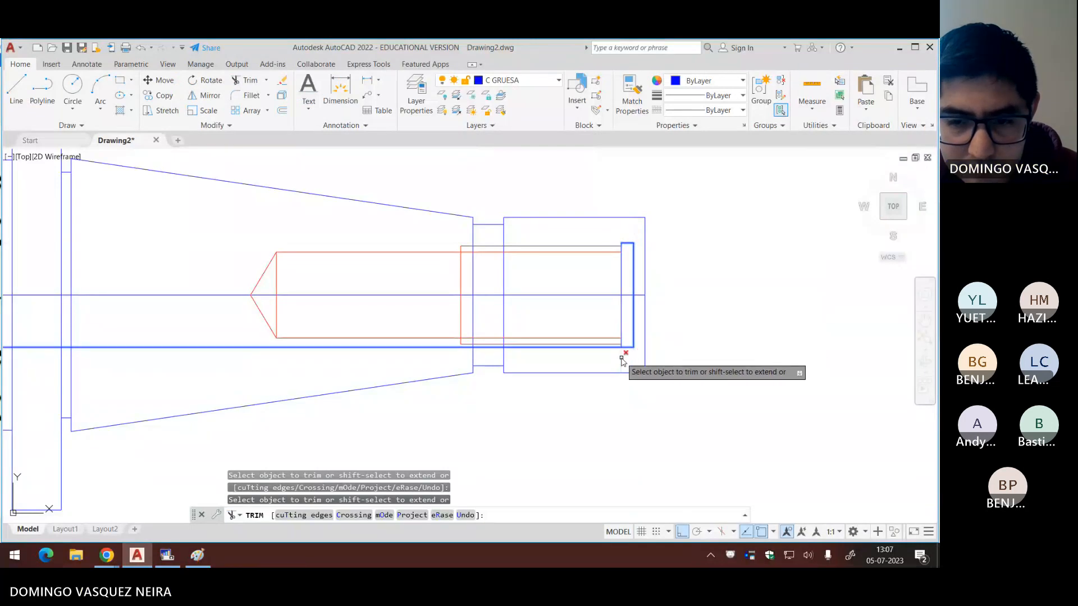
{"action": "left_click", "coordinate": [620, 359]}
{"action": "key", "text": "Return"}
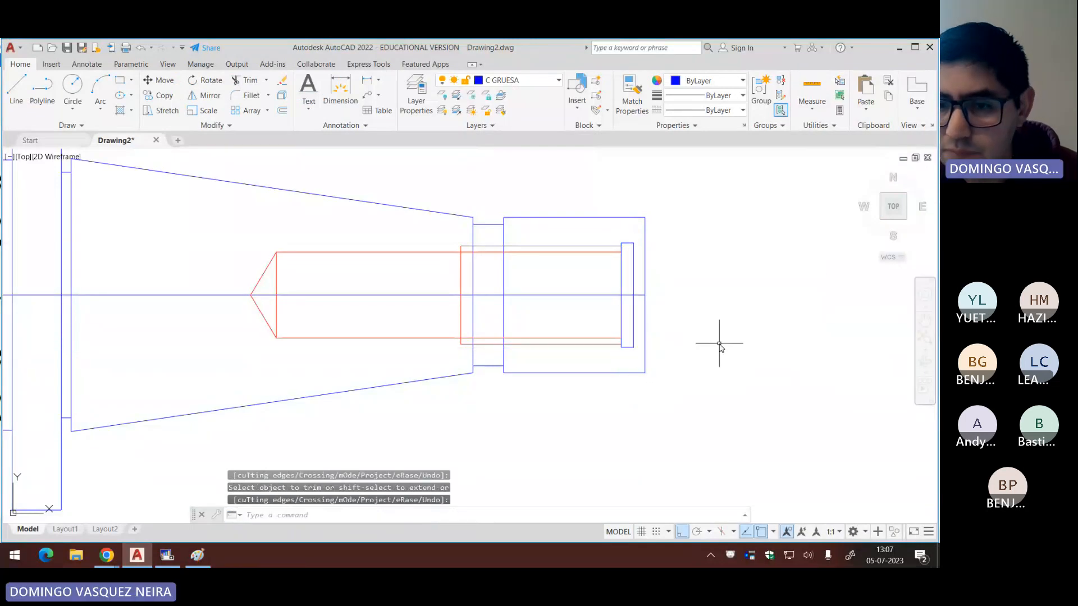
Step: Match the properties of the thread's upper outer line onto all four lines of the relief rectangle
{"action": "left_click", "coordinate": [573, 250]}
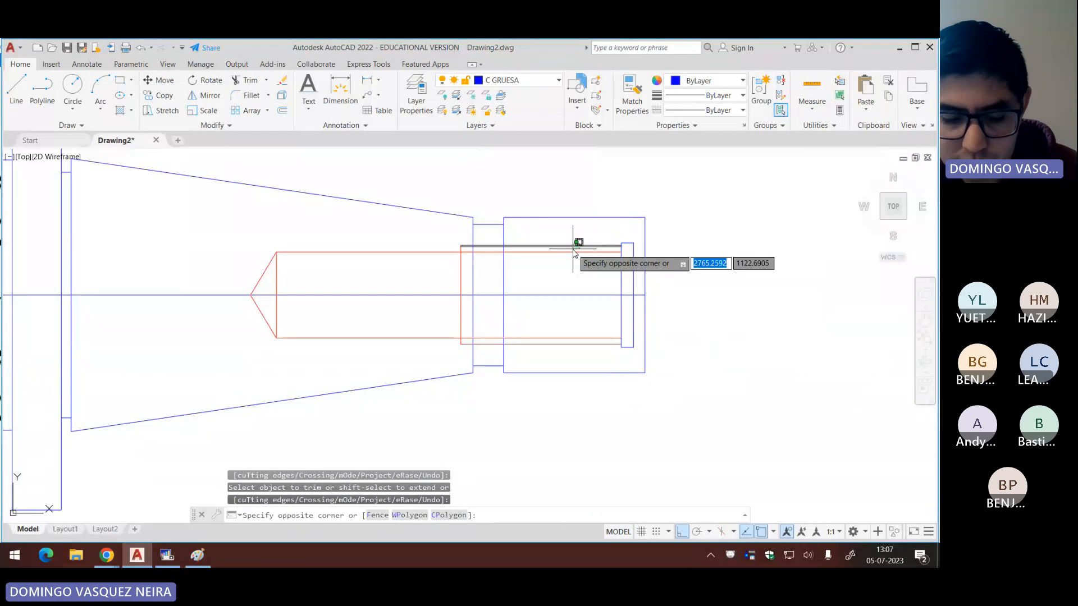
{"action": "left_click", "coordinate": [574, 253]}
{"action": "type", "text": "ma"}
{"action": "key", "text": "Return"}
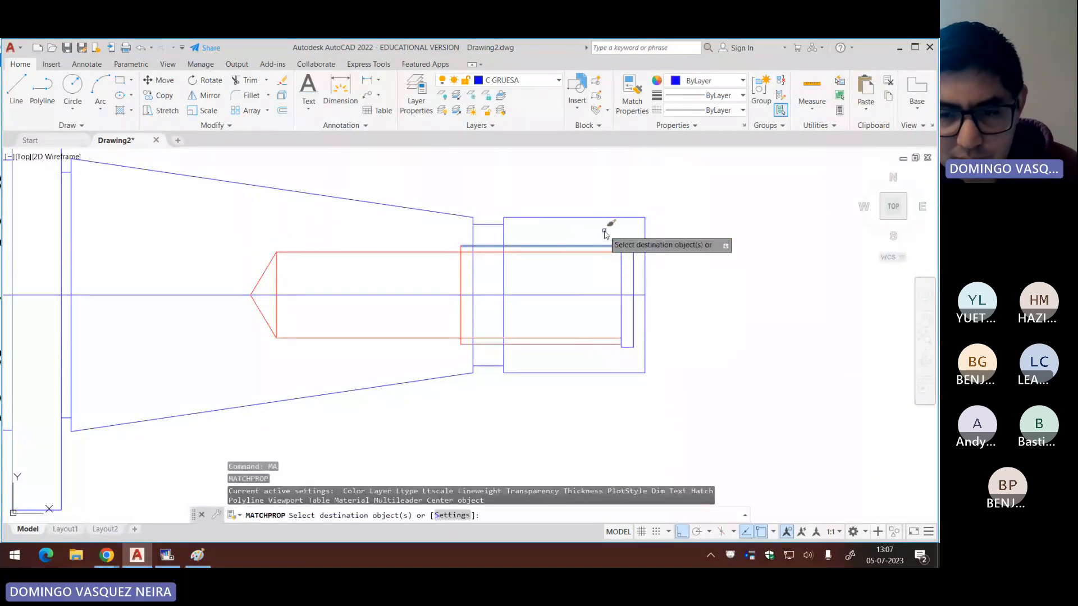
{"action": "mouse_move", "coordinate": [606, 231]}
{"action": "left_mouse_down"}
{"action": "mouse_move", "coordinate": [656, 325]}
{"action": "mouse_move", "coordinate": [621, 361]}
{"action": "mouse_move", "coordinate": [631, 342]}
{"action": "left_mouse_up"}
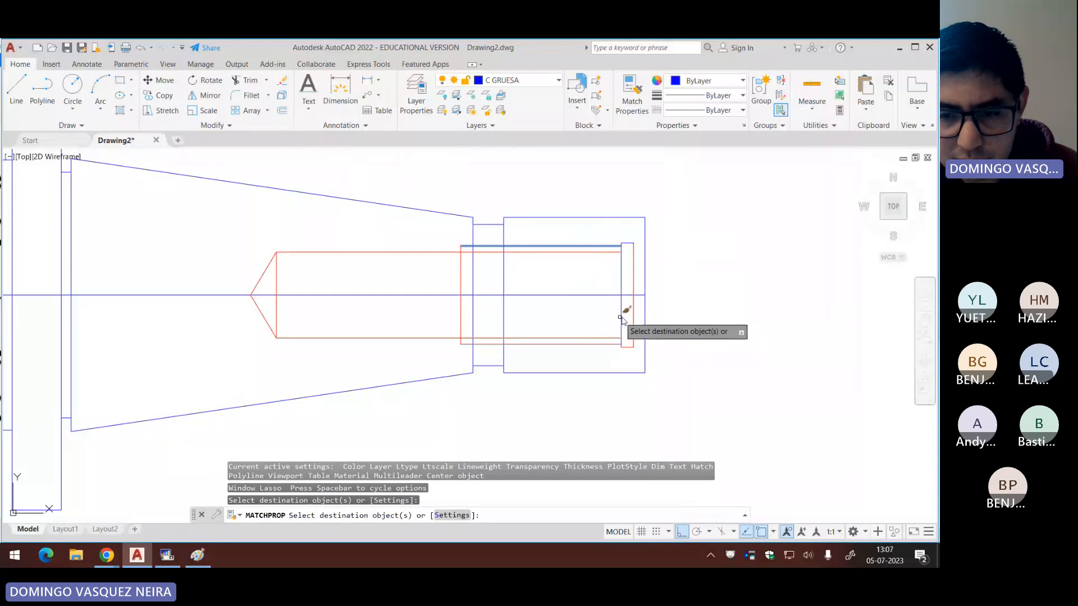
{"action": "left_click", "coordinate": [626, 241]}
{"action": "left_click", "coordinate": [724, 272]}
{"action": "key", "text": "Return"}
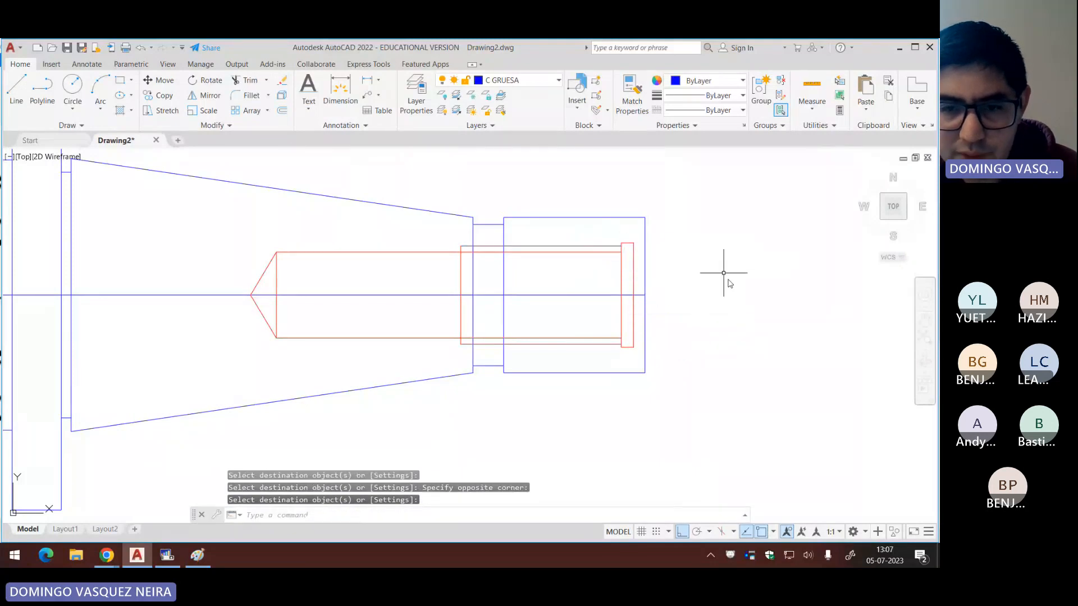
Step: Copy the shaft's centre line 11.5 mm upward and 11.5 mm downward for the 23 mm countersink diameter, checking the Paint reference
{"action": "key", "text": "alt+Tab"}
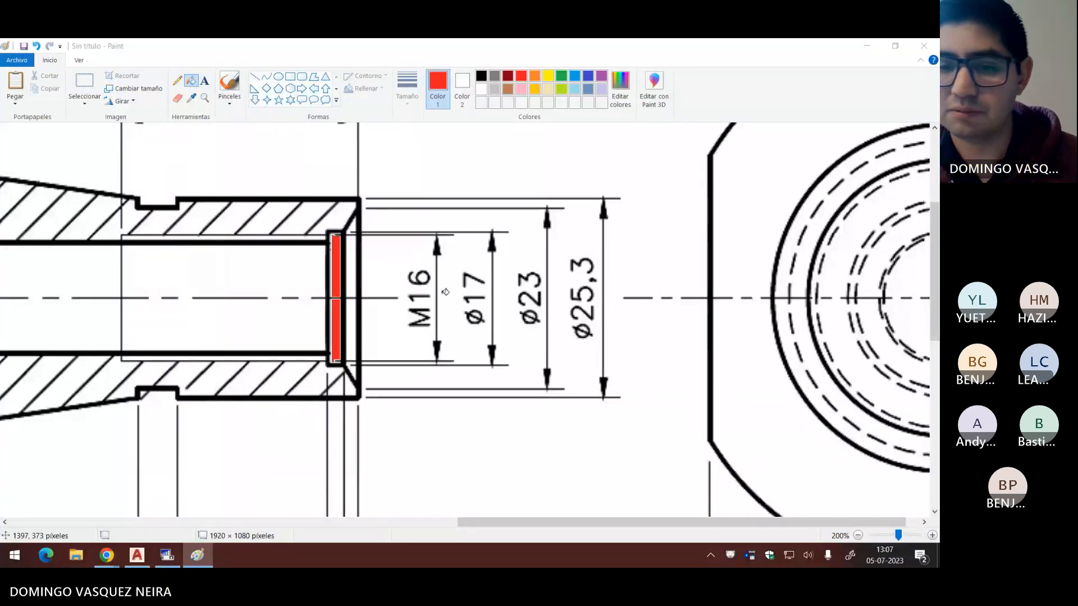
{"action": "key", "text": "alt+Tab"}
{"action": "left_click", "coordinate": [573, 301]}
{"action": "left_click", "coordinate": [557, 284]}
{"action": "type", "text": "co"}
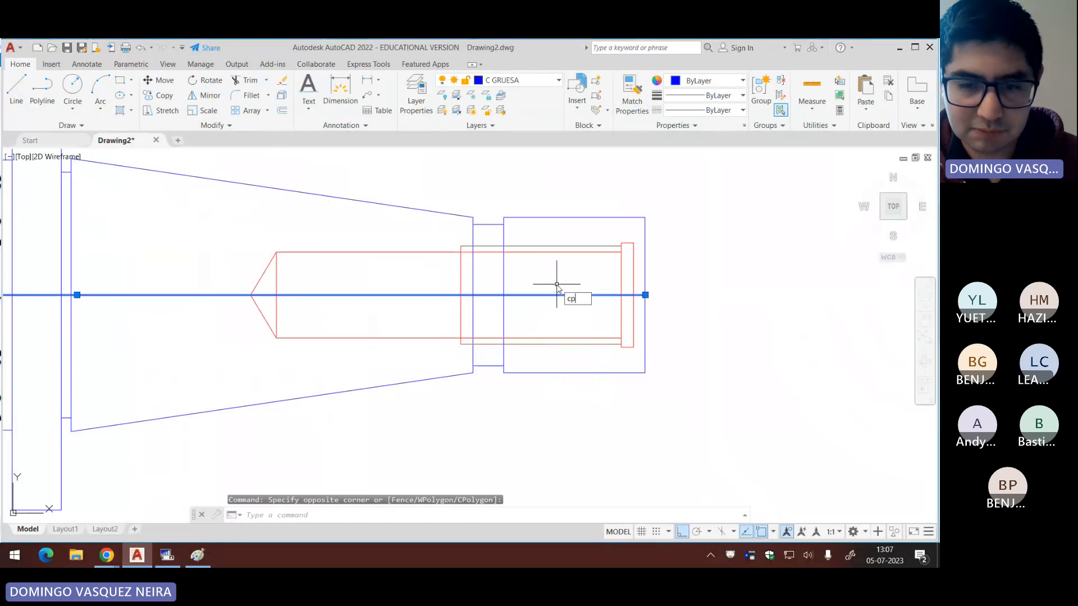
{"action": "key", "text": "Return"}
{"action": "left_click", "coordinate": [776, 362]}
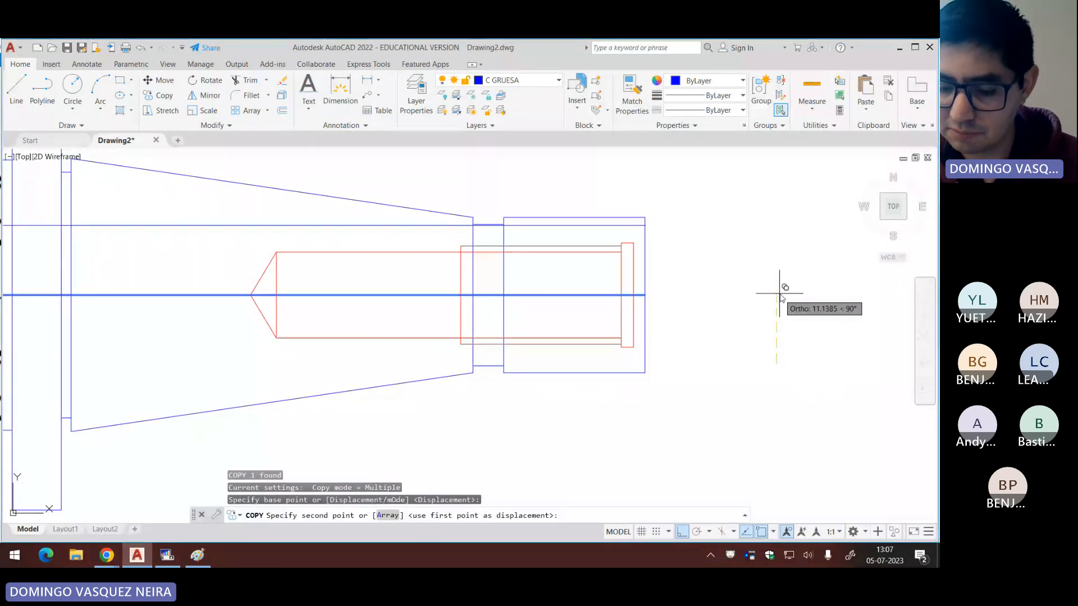
{"action": "type", "text": "11.5"}
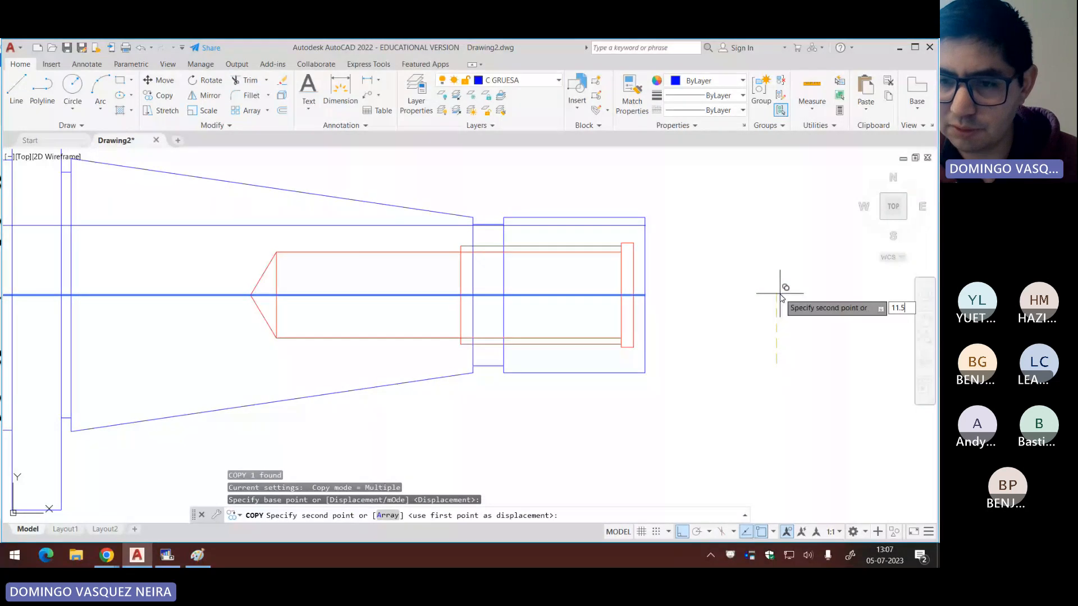
{"action": "key", "text": "Return"}
{"action": "type", "text": "11"}
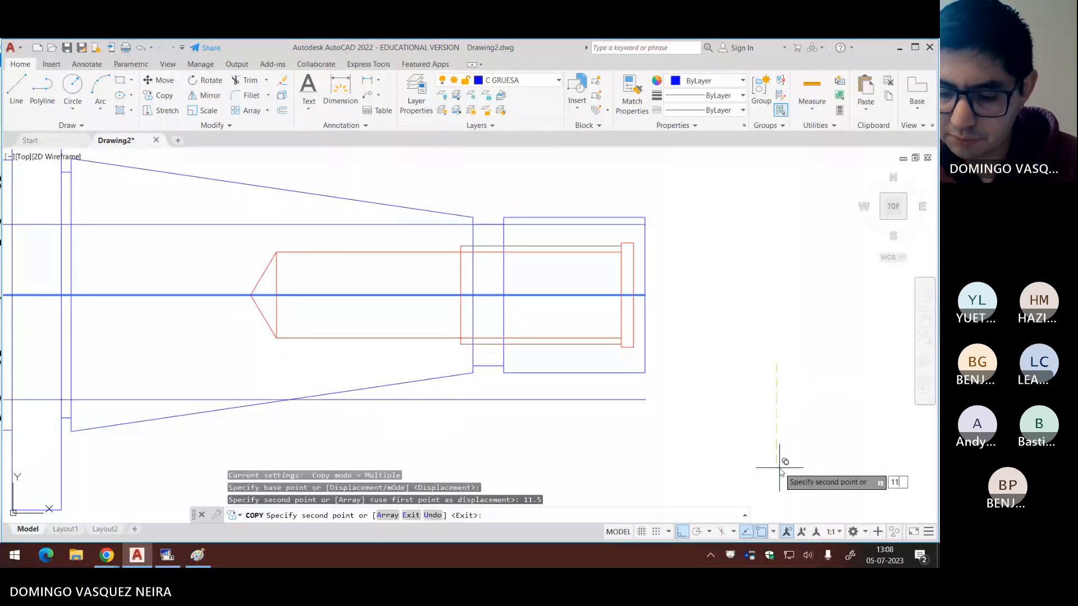
{"action": "key", "text": "Return"}
{"action": "key", "text": "Return"}
Step: Draw the two slanted countersink lines joining the relief's outer corners to the 23 mm diameter lines at the end face
{"action": "type", "text": "l"}
{"action": "key", "text": "Return"}
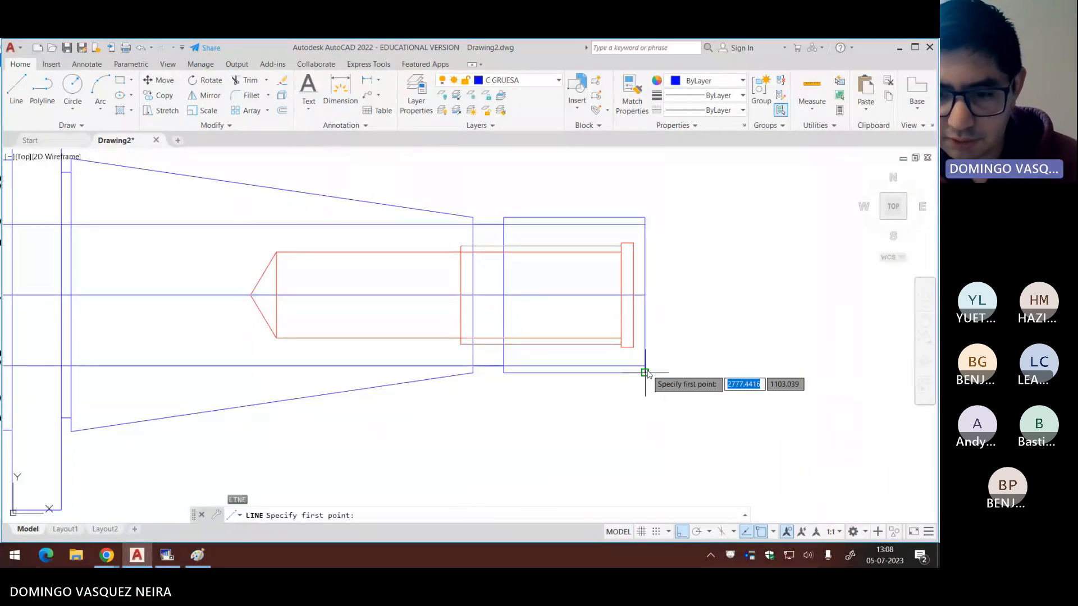
{"action": "left_click", "coordinate": [645, 366]}
{"action": "left_click", "coordinate": [633, 347]}
{"action": "key", "text": "Return"}
{"action": "key", "text": "Return"}
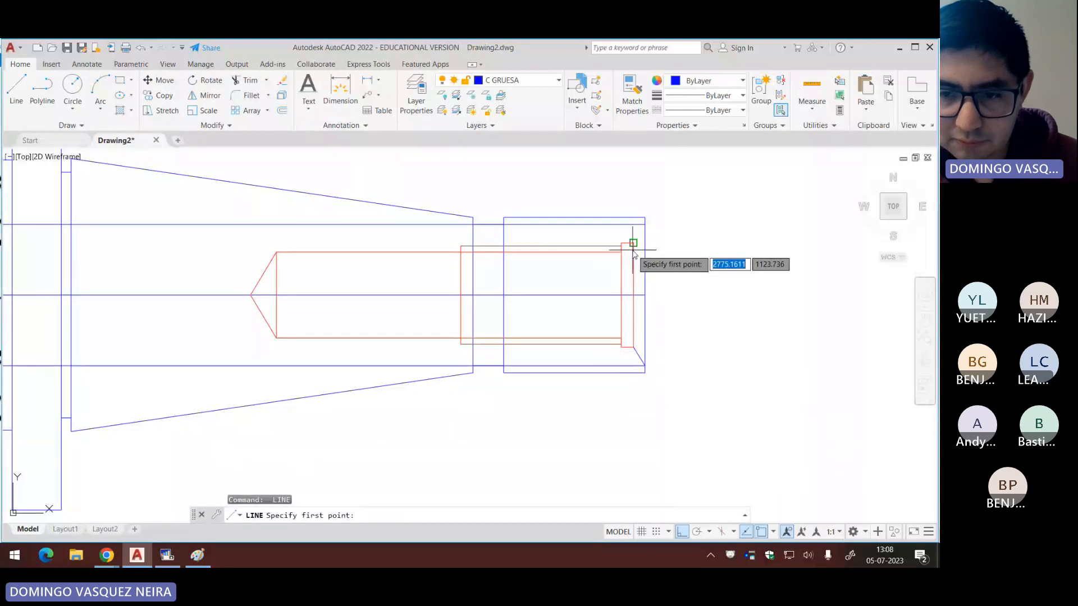
{"action": "left_click", "coordinate": [633, 243]}
{"action": "left_click", "coordinate": [645, 224]}
{"action": "key", "text": "Return"}
Step: Delete the two horizontal construction lines of the 23 mm diameter
{"action": "left_click", "coordinate": [643, 224]}
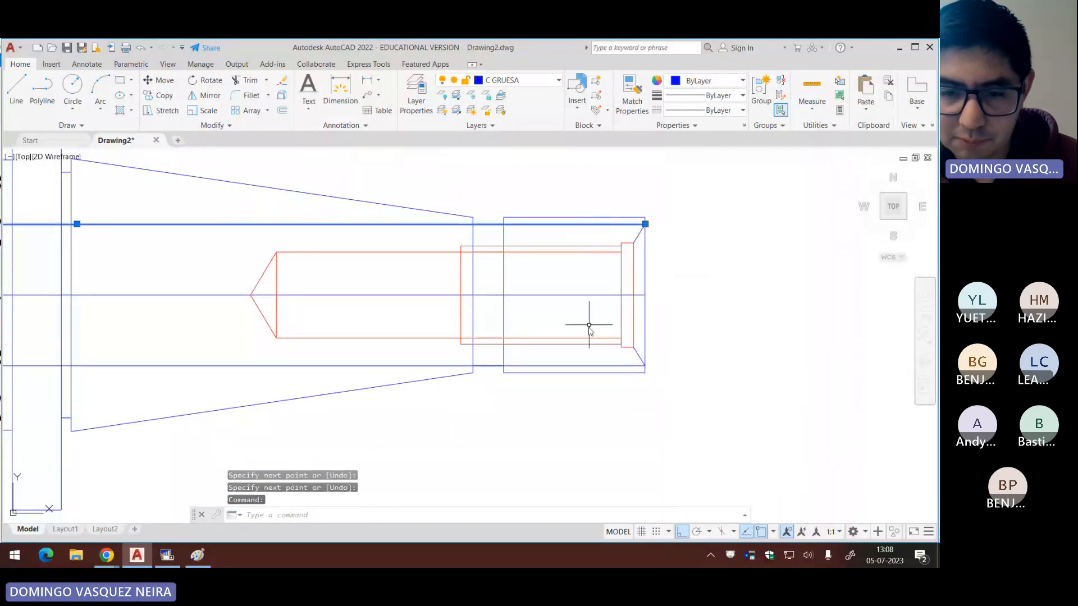
{"action": "left_click", "coordinate": [579, 365]}
{"action": "key", "text": "Delete"}
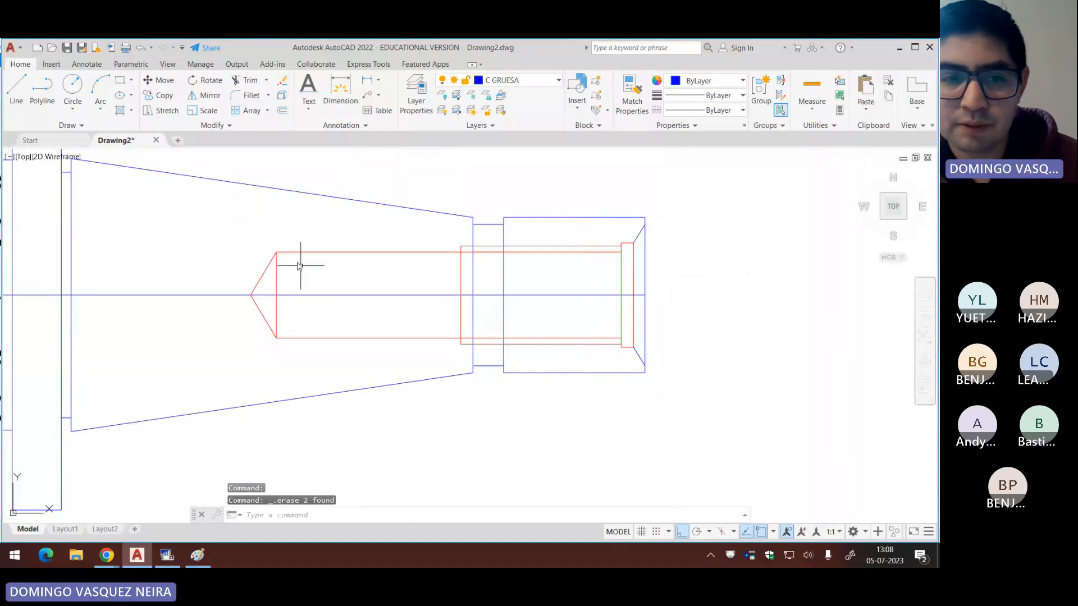
Step: Put the upper countersink line on layer L SEGMENTADA and match its properties onto the bore and conical tip lines
{"action": "left_click", "coordinate": [640, 233]}
{"action": "left_click", "coordinate": [526, 81]}
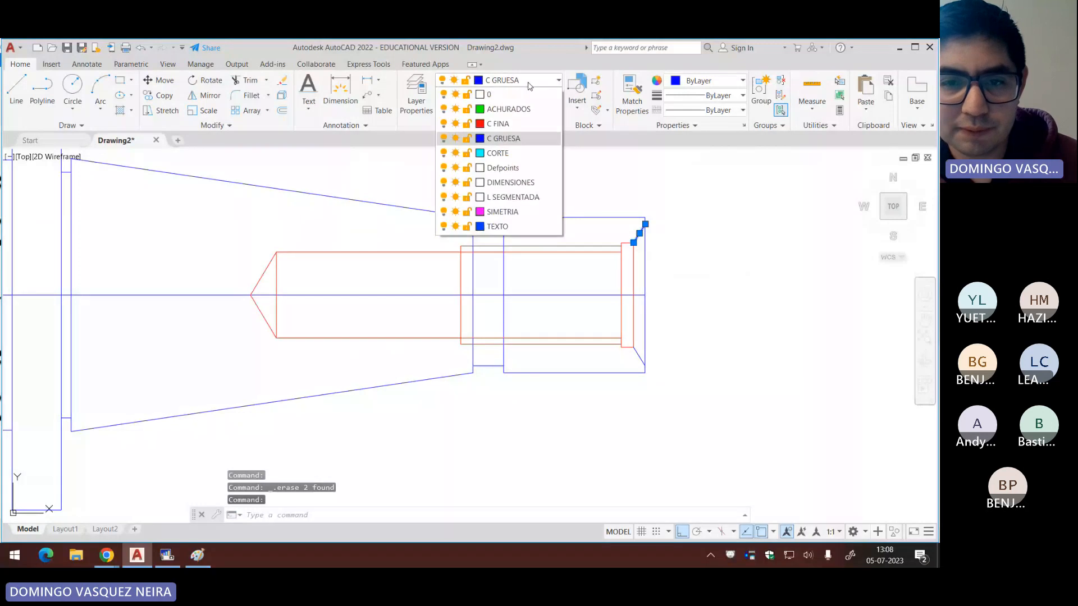
{"action": "left_click", "coordinate": [505, 198]}
{"action": "type", "text": "MA"}
{"action": "key", "text": "Return"}
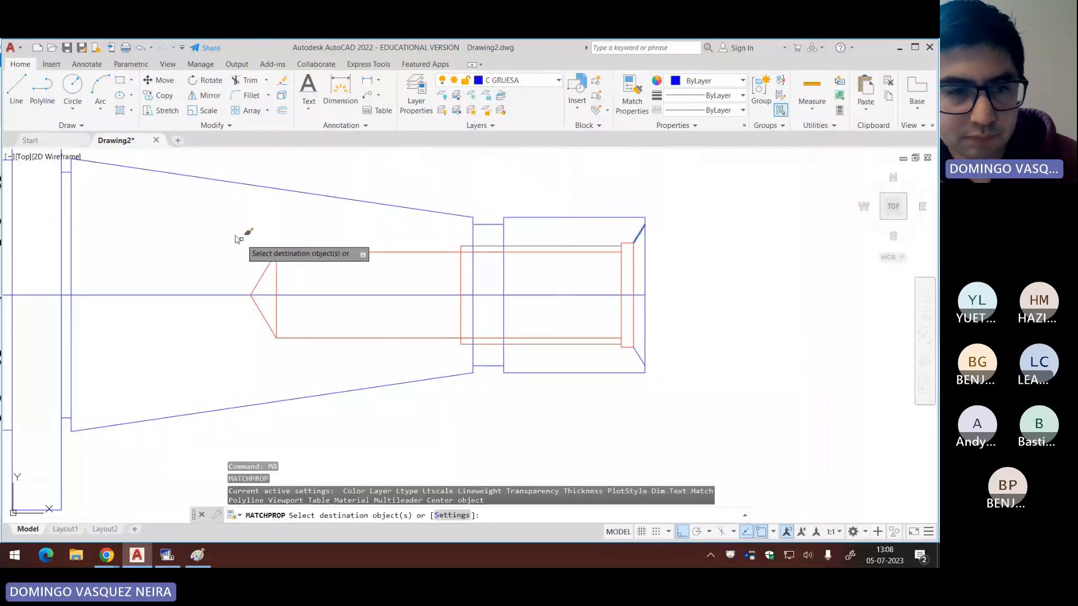
{"action": "mouse_move", "coordinate": [196, 211]}
{"action": "left_mouse_down"}
{"action": "mouse_move", "coordinate": [430, 373]}
{"action": "mouse_move", "coordinate": [806, 359]}
{"action": "mouse_move", "coordinate": [752, 217]}
{"action": "mouse_move", "coordinate": [682, 368]}
{"action": "left_mouse_up"}
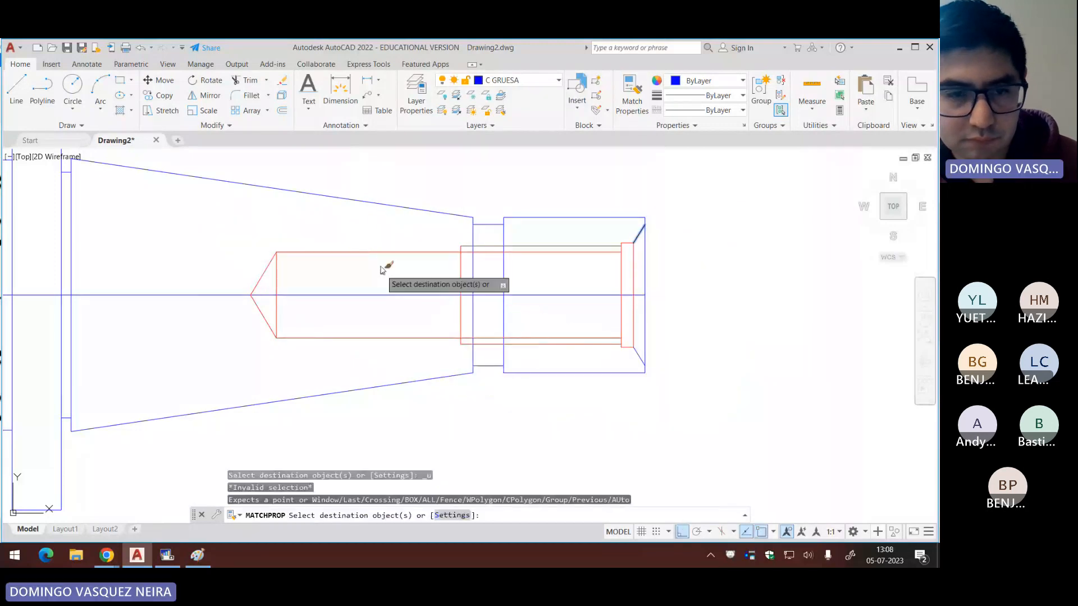
{"action": "left_click", "coordinate": [365, 228]}
{"action": "left_click", "coordinate": [262, 272]}
{"action": "left_click", "coordinate": [308, 322]}
{"action": "left_click", "coordinate": [243, 354]}
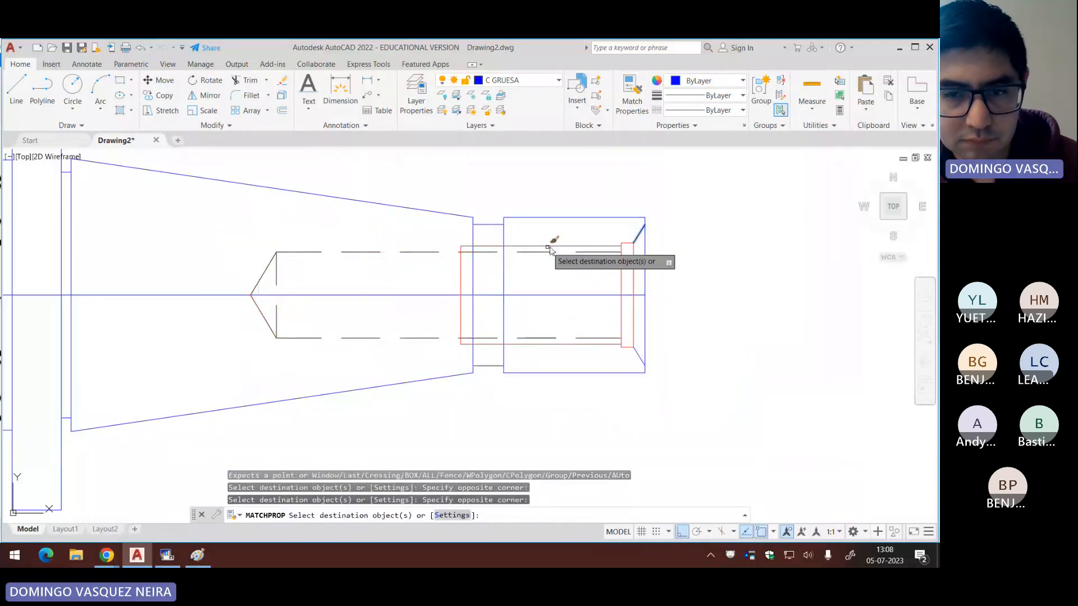
Step: Match the upper countersink line's properties onto the three thread lines and the four lines of the relief rectangle
{"action": "left_click_drag", "start_coordinate": [551, 239], "coordinate": [536, 277]}
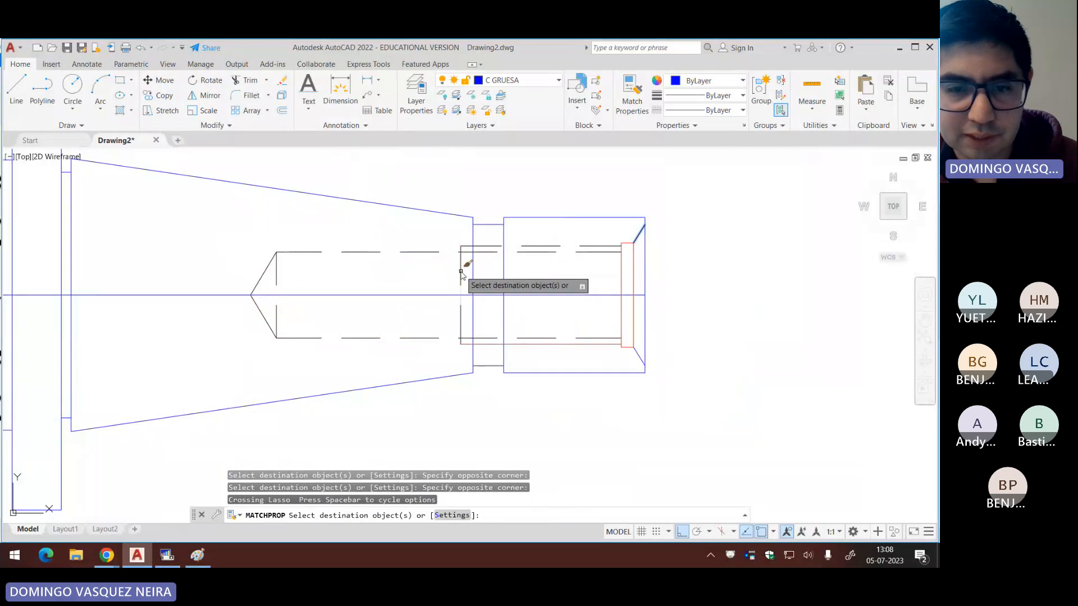
{"action": "left_click", "coordinate": [460, 273]}
{"action": "left_click", "coordinate": [567, 351]}
{"action": "left_click", "coordinate": [544, 327]}
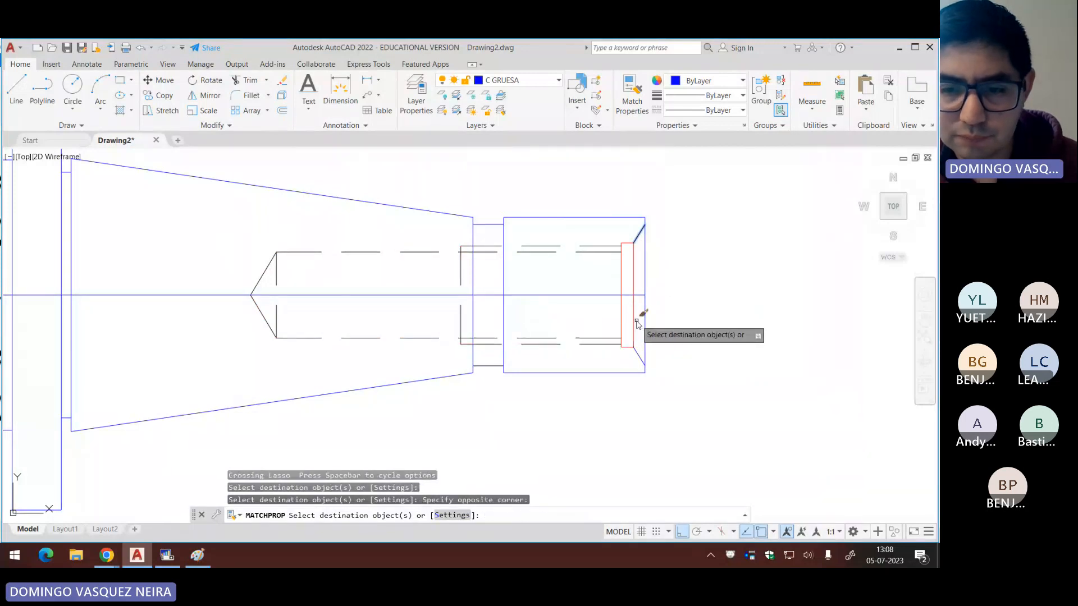
{"action": "mouse_move", "coordinate": [637, 321]}
{"action": "left_mouse_down"}
{"action": "mouse_move", "coordinate": [605, 328]}
{"action": "mouse_move", "coordinate": [627, 342]}
{"action": "mouse_move", "coordinate": [616, 358]}
{"action": "left_mouse_up"}
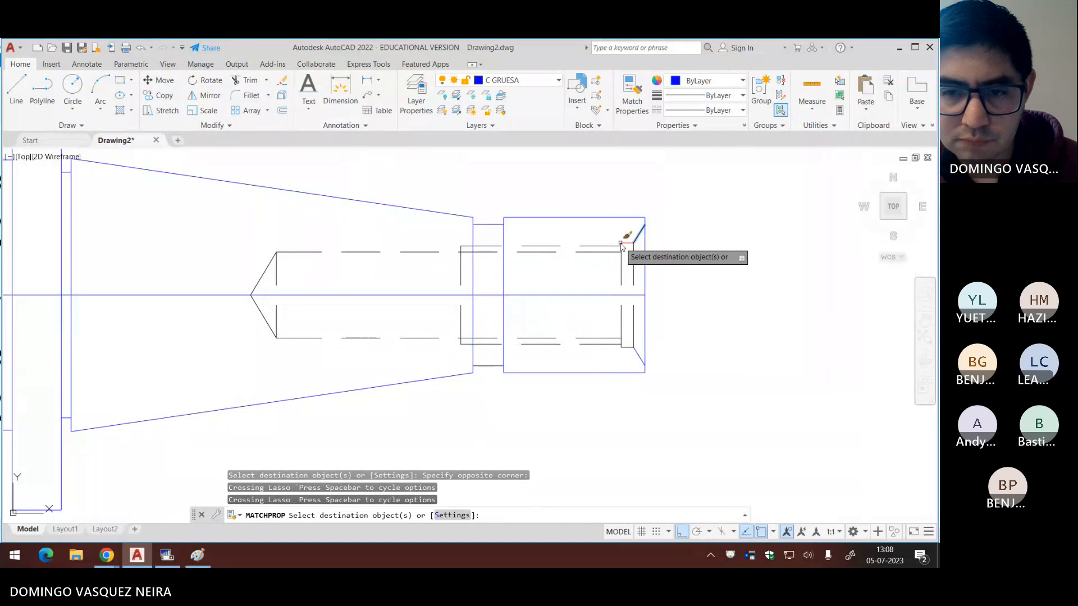
{"action": "left_click", "coordinate": [636, 241]}
{"action": "left_click", "coordinate": [617, 247]}
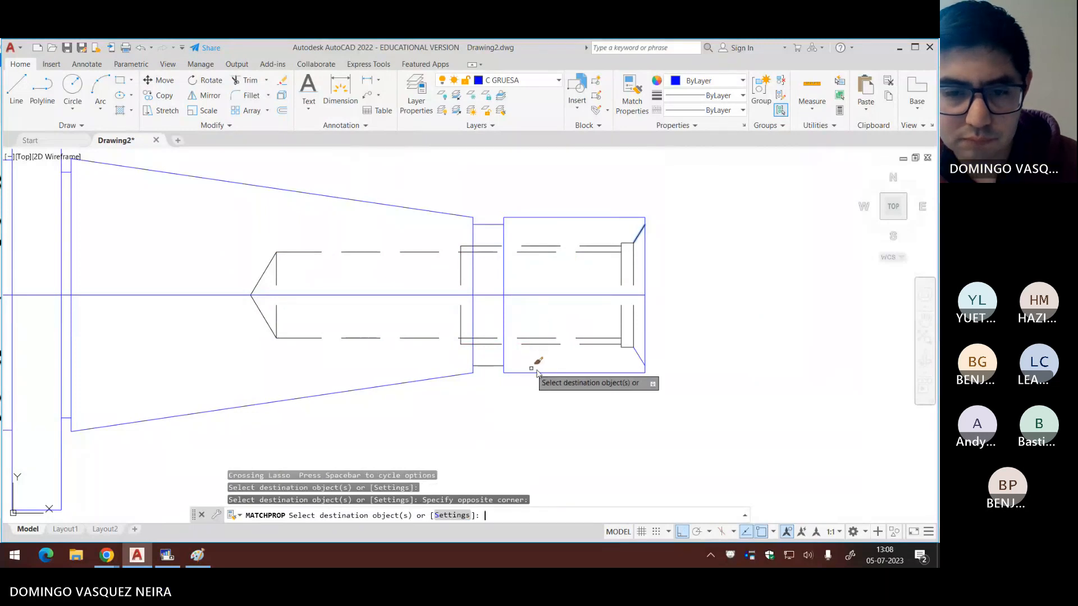
Step: Match the properties of the end section's lower outline onto the groove's lower horizontal line
{"action": "left_click", "coordinate": [543, 371]}
{"action": "left_click", "coordinate": [533, 382]}
{"action": "key", "text": "space"}
{"action": "left_click", "coordinate": [489, 364]}
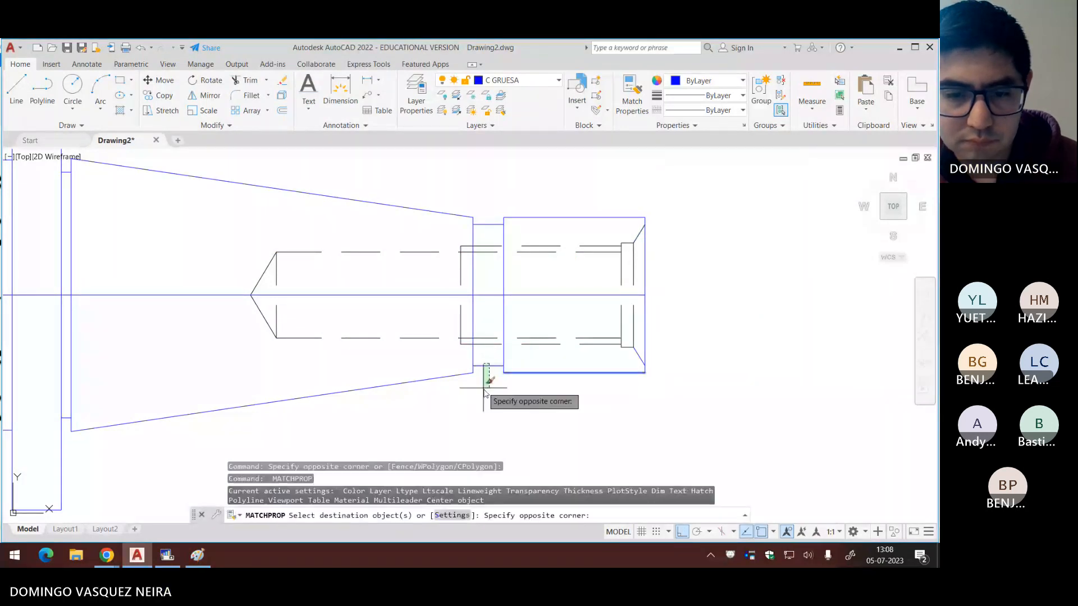
{"action": "key", "text": "Escape"}
{"action": "key", "text": "Escape"}
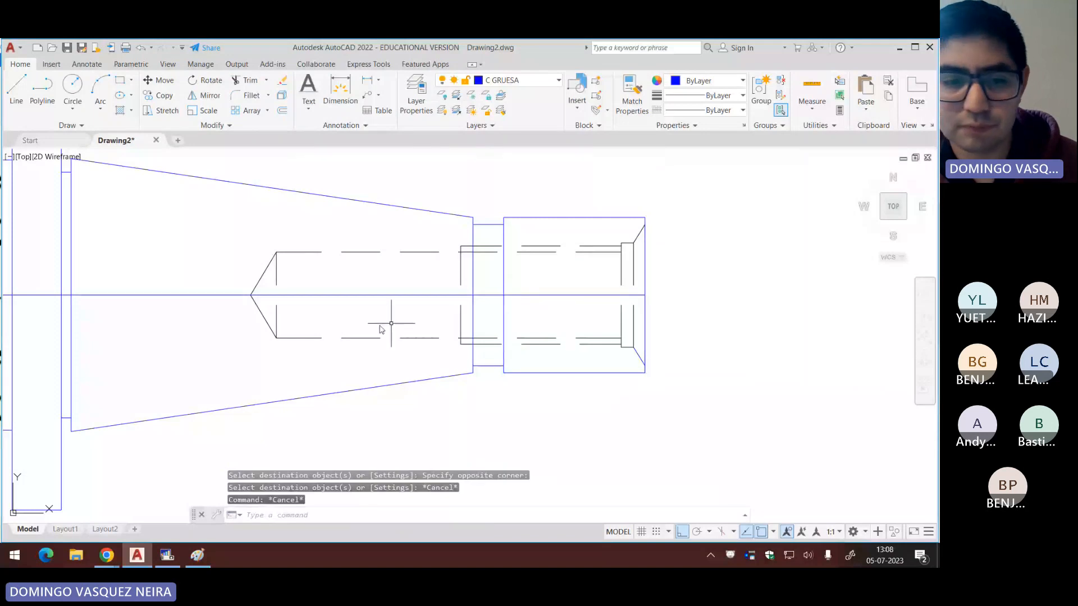
Step: Set the linetype scale to 0.3 for the bore, tip, thread, relief, countersink and groove lines, selecting them together
{"action": "left_click", "coordinate": [224, 369]}
{"action": "left_click", "coordinate": [721, 219]}
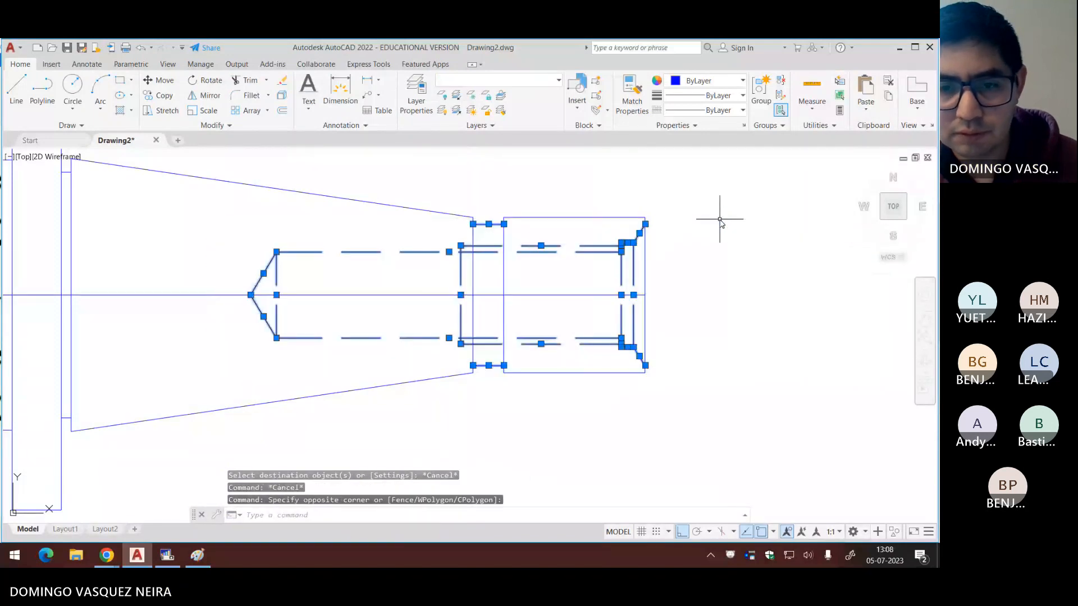
{"action": "key", "text": "ctrl+1"}
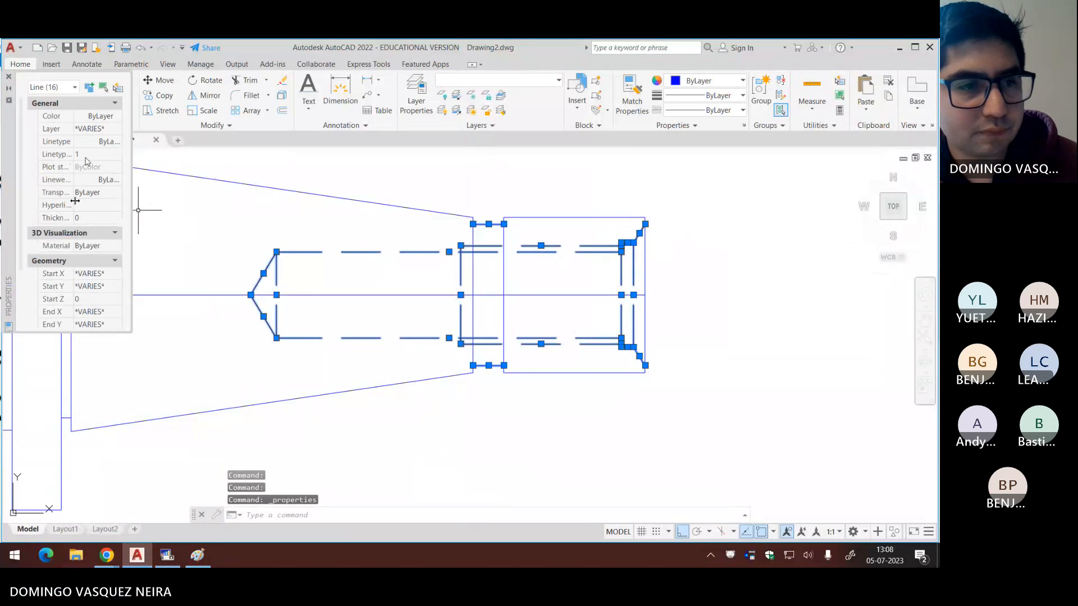
{"action": "left_click", "coordinate": [93, 154]}
{"action": "type", "text": ".3"}
{"action": "key", "text": "Return"}
{"action": "key", "text": "Escape"}
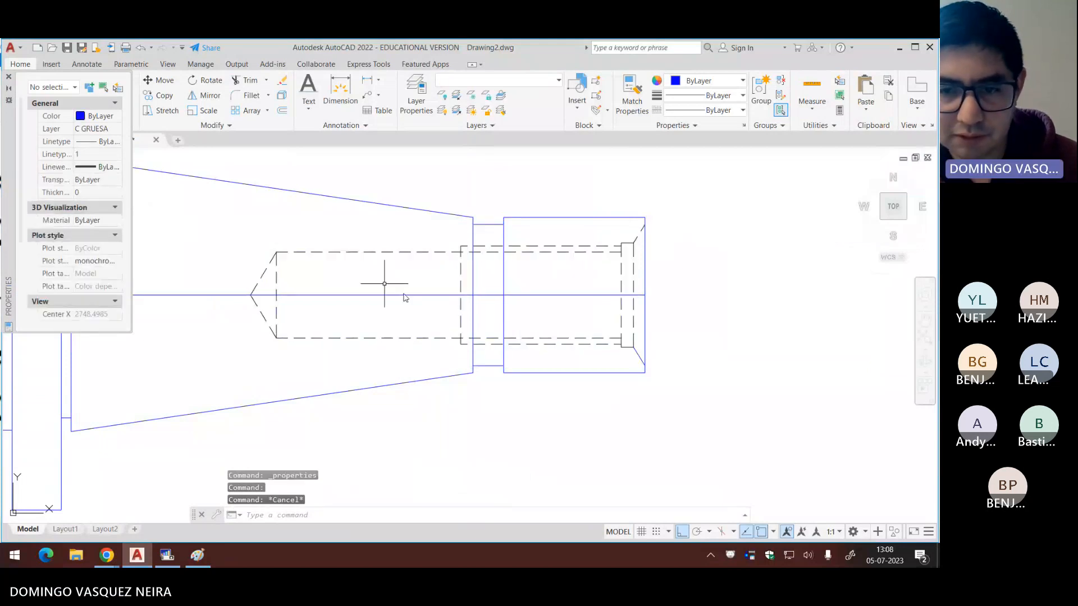
{"action": "key", "text": "ctrl+1"}
{"action": "key", "text": "Escape"}
{"action": "key", "text": "Escape"}
{"action": "key", "text": "Escape"}
Step: Start a plot with the plot area set to a window around the shaft
{"action": "scroll", "coordinate": [530, 370], "scroll_direction": "down", "scroll_amount": 5}
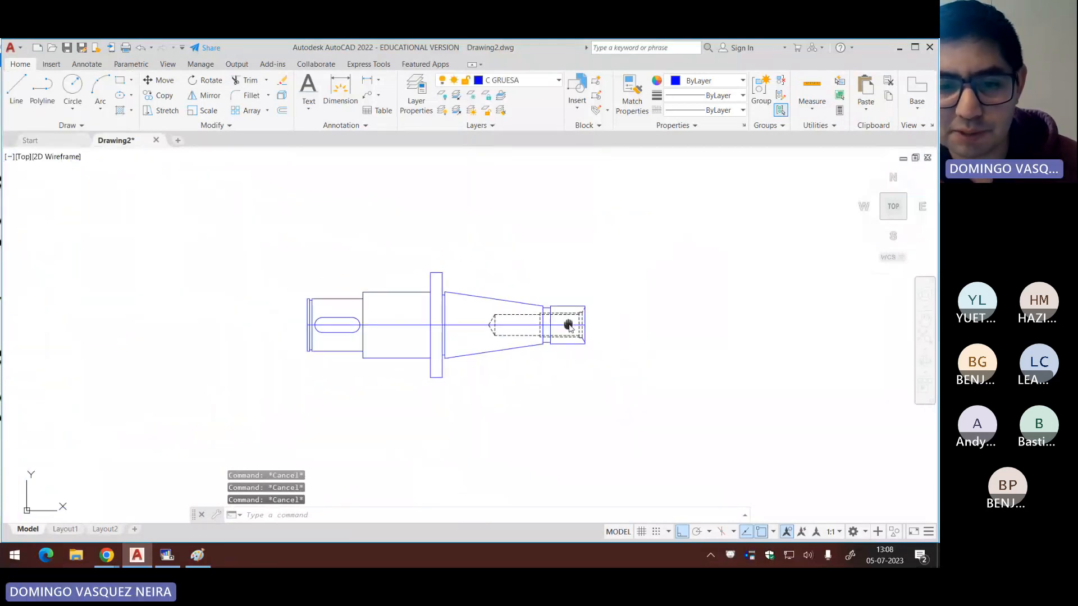
{"action": "key", "text": "ctrl+p"}
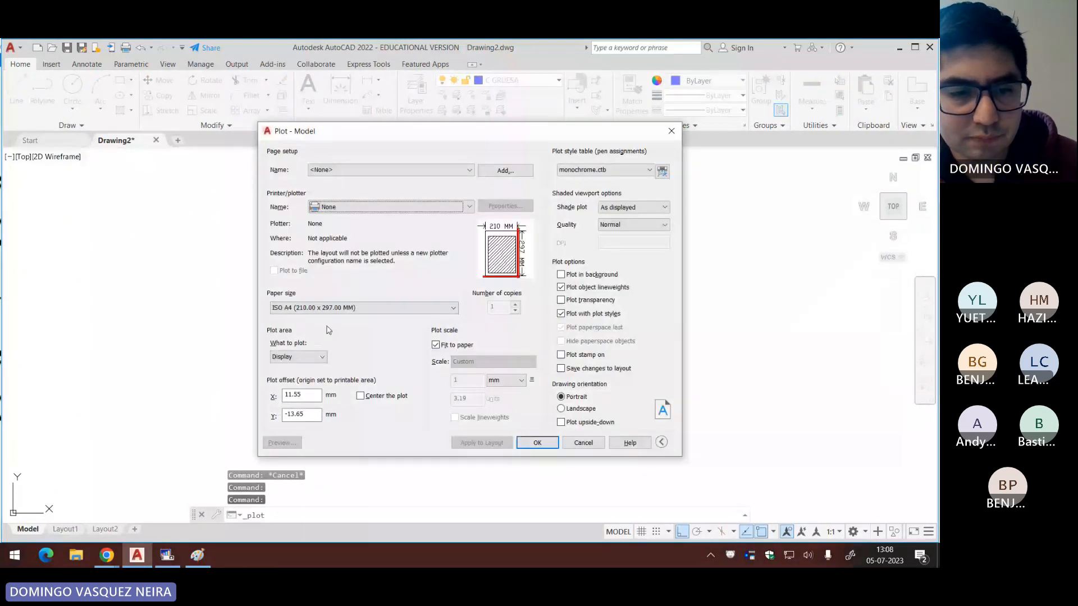
{"action": "left_click", "coordinate": [298, 356]}
{"action": "left_click", "coordinate": [289, 392]}
{"action": "left_click", "coordinate": [302, 256]}
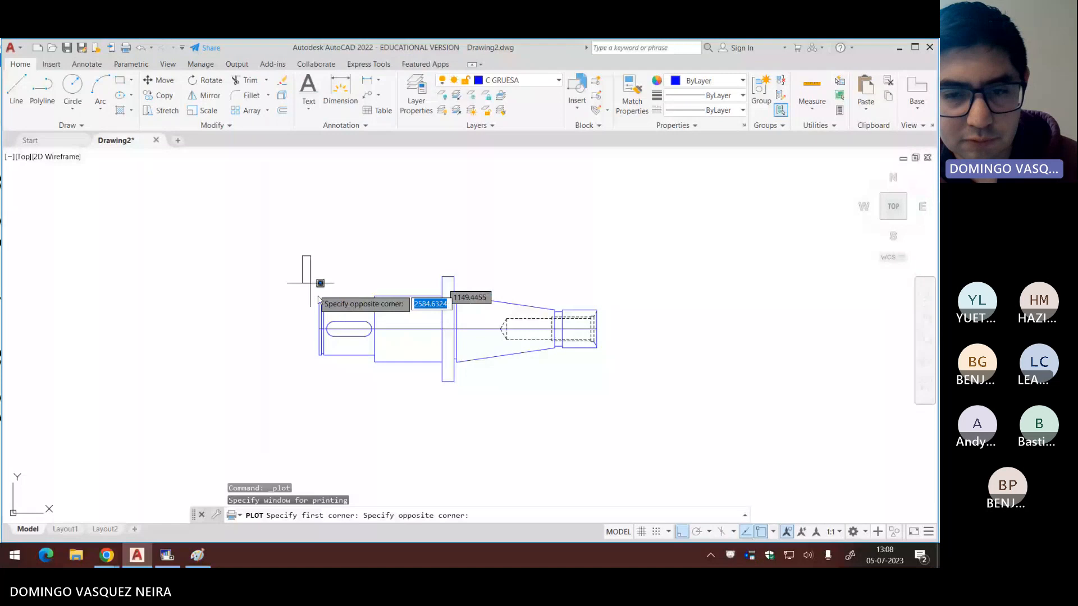
{"action": "left_click", "coordinate": [596, 394]}
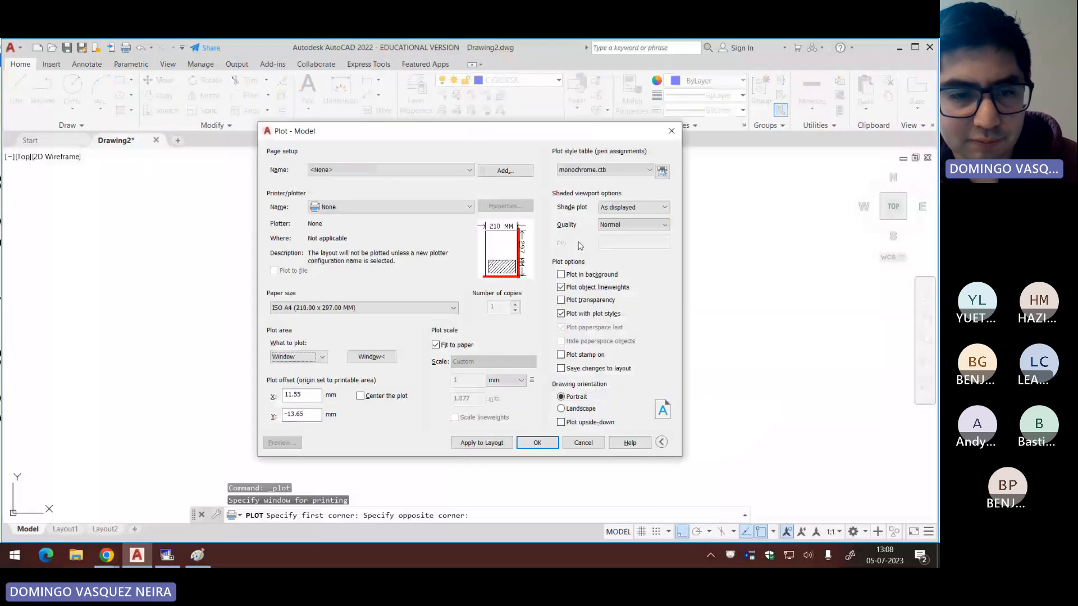
Step: Choose the DWG To PDF.pc3 plotter and preview the plot, inspecting the dashed bore lines before leaving without plotting
{"action": "left_click", "coordinate": [391, 207]}
{"action": "left_click", "coordinate": [350, 355]}
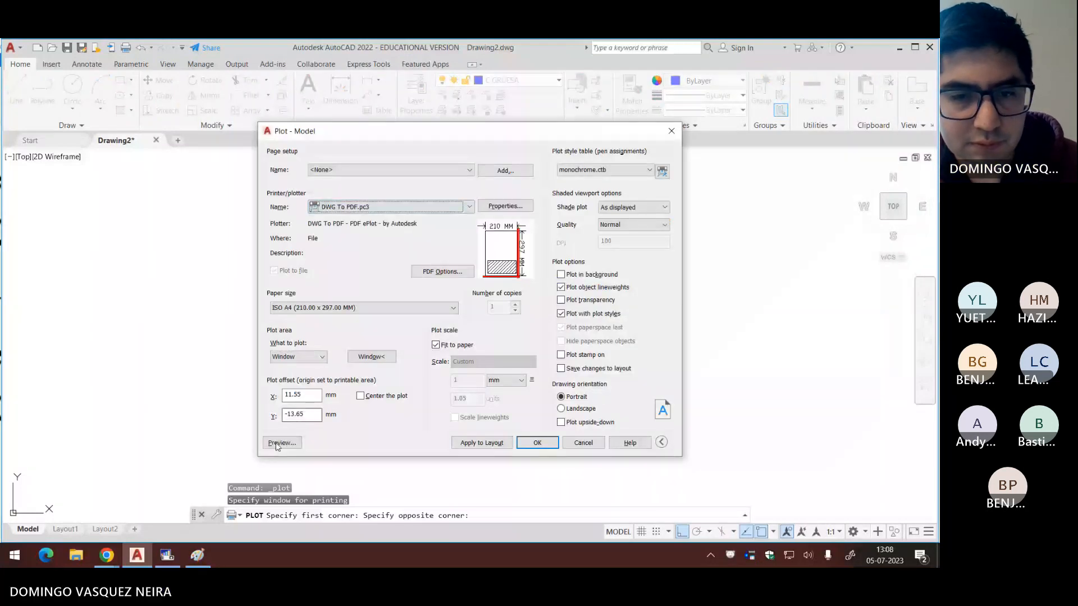
{"action": "left_click", "coordinate": [281, 442]}
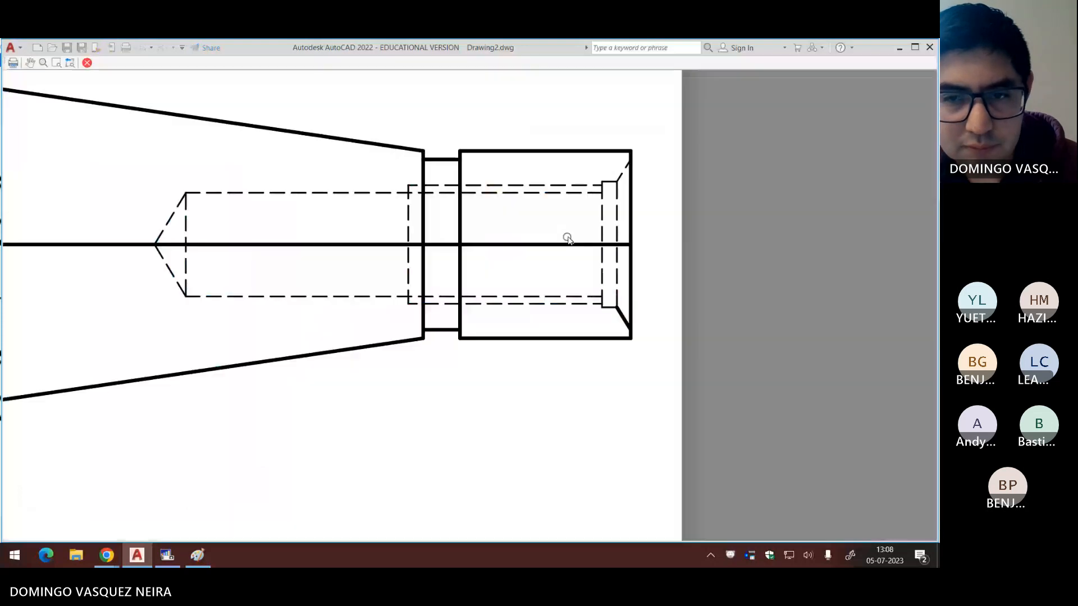
{"action": "scroll", "coordinate": [623, 191], "scroll_direction": "down", "scroll_amount": 5}
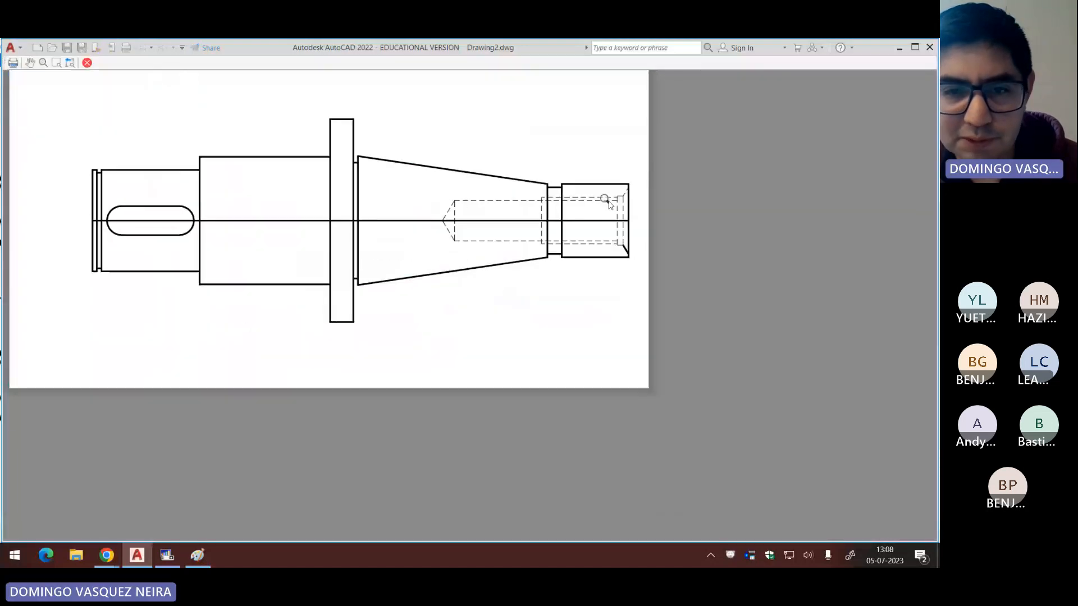
{"action": "scroll", "coordinate": [506, 211], "scroll_direction": "up", "scroll_amount": 5}
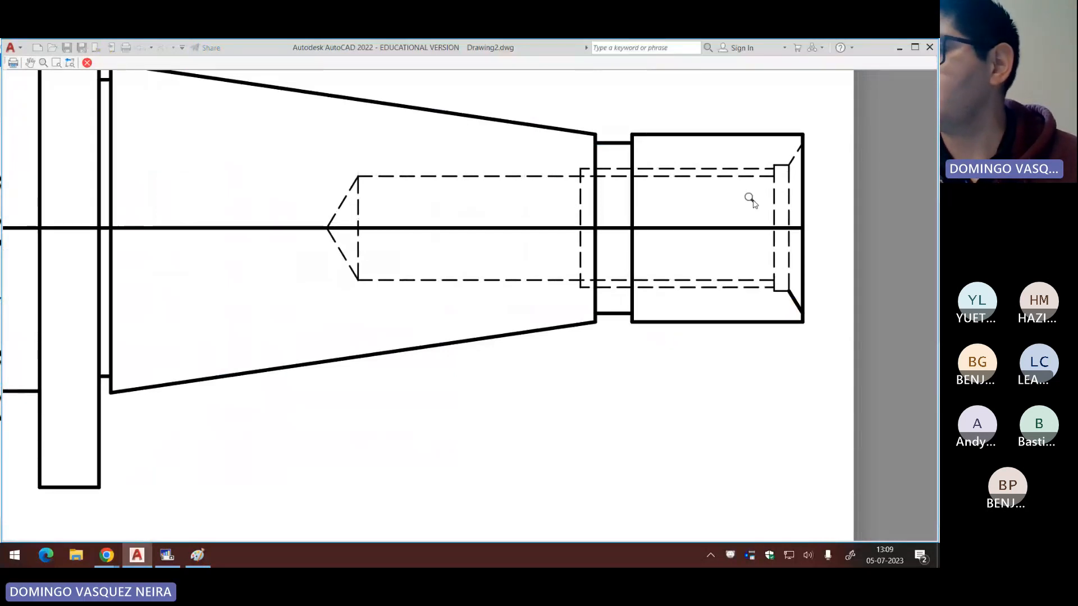
{"action": "key", "text": "Escape"}
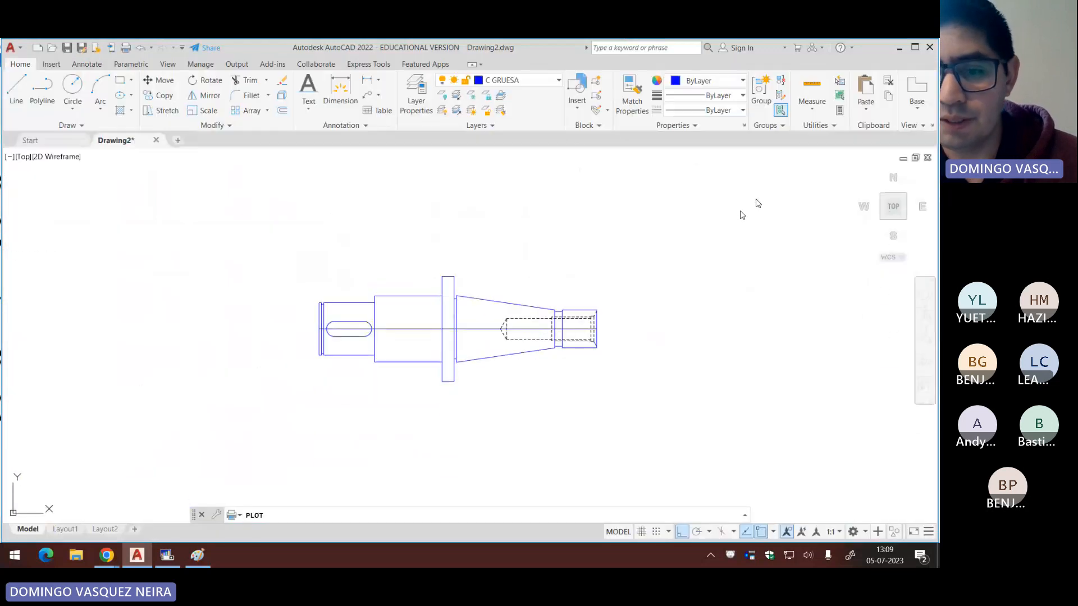
Step: Examine the taper and its hatched broken-out section in the Paint reference drawing
{"action": "scroll", "coordinate": [577, 301], "scroll_direction": "up", "scroll_amount": 5}
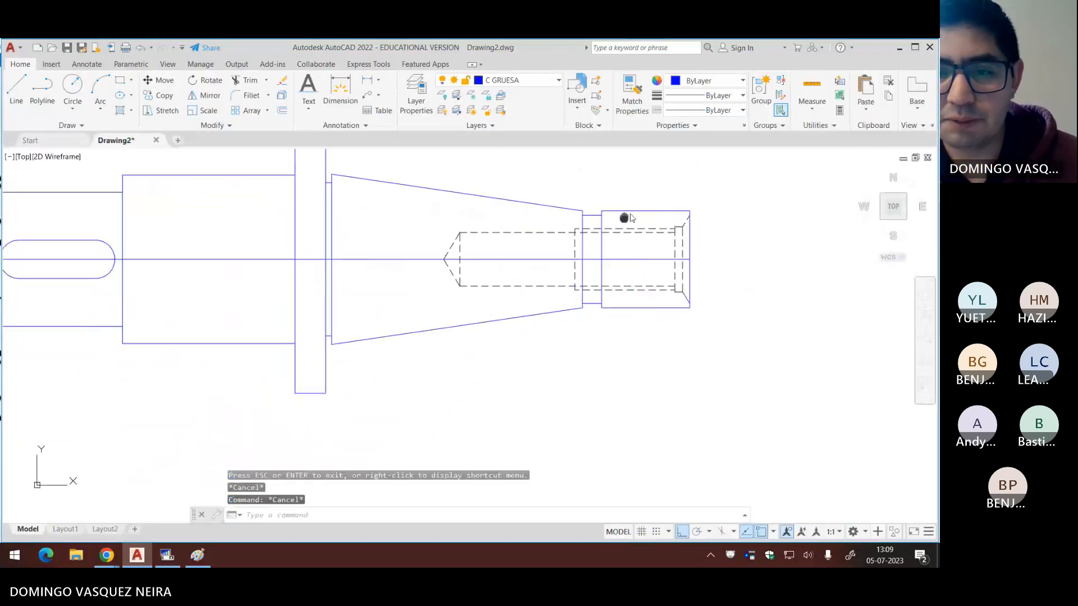
{"action": "key", "text": "alt+Tab"}
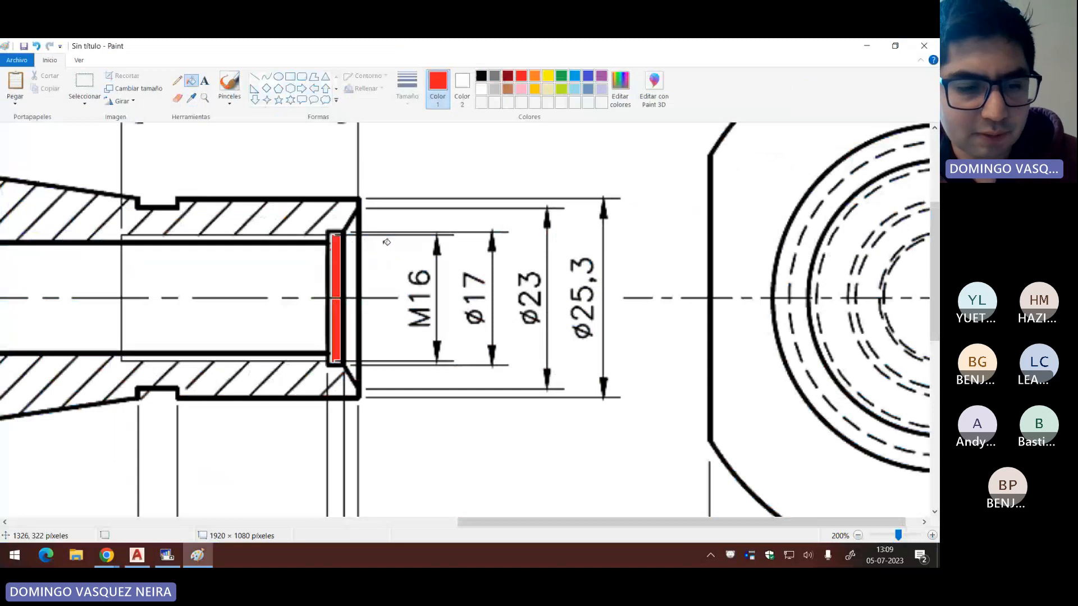
{"action": "left_click", "coordinate": [174, 522]}
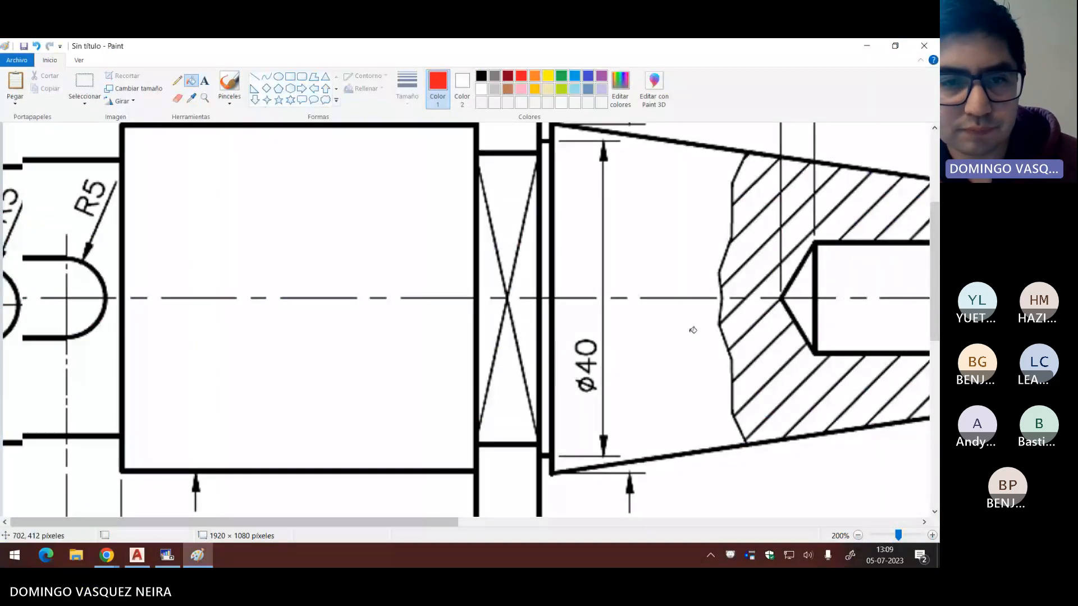
{"action": "scroll", "coordinate": [345, 310], "scroll_direction": "down", "scroll_amount": 1, "text": "ctrl"}
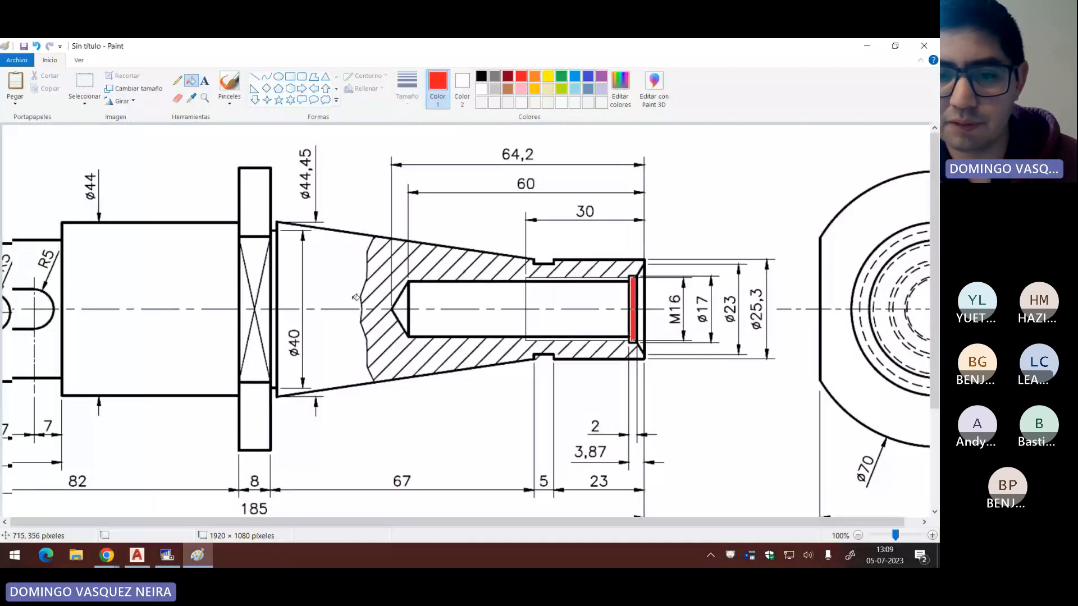
Step: Remove the groove's two vertical edge lines inside the shaft, trimming them outside the thread lines and erasing the remaining segments
{"action": "key", "text": "alt+Tab"}
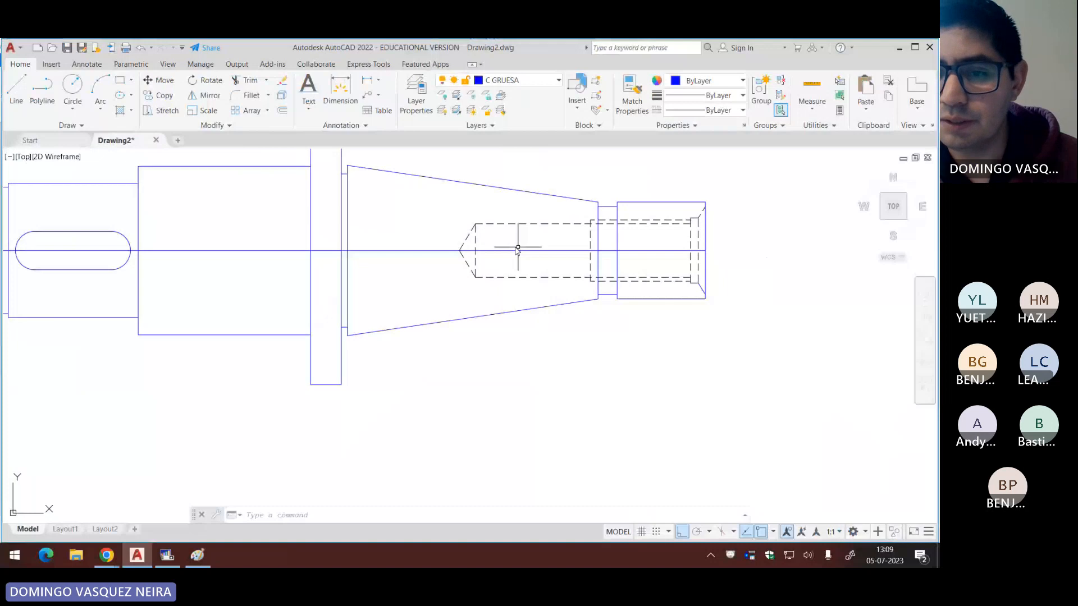
{"action": "key", "text": "alt+Tab"}
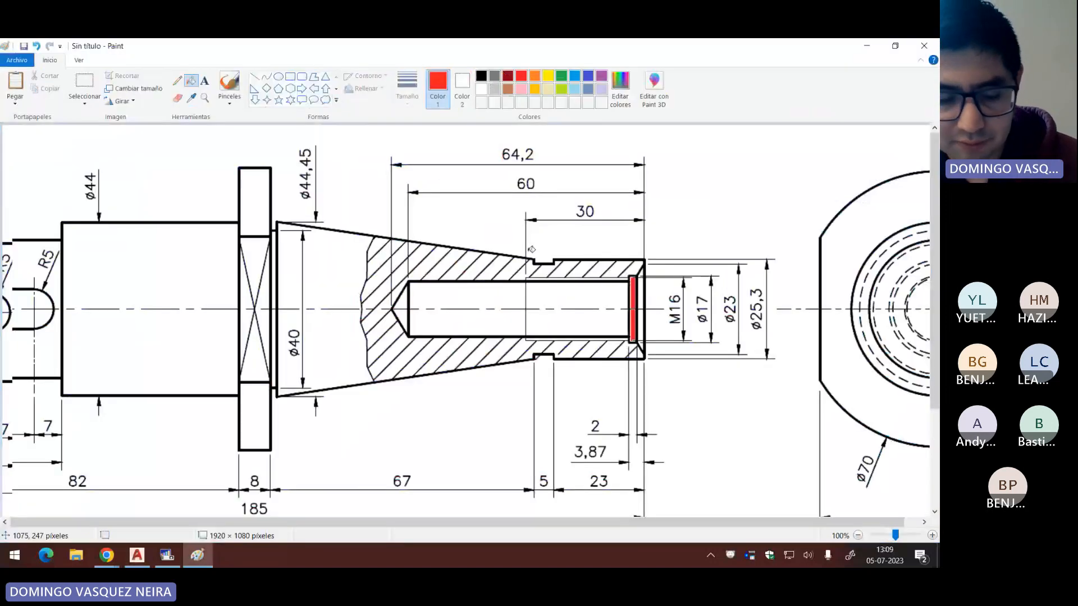
{"action": "key", "text": "alt+Tab"}
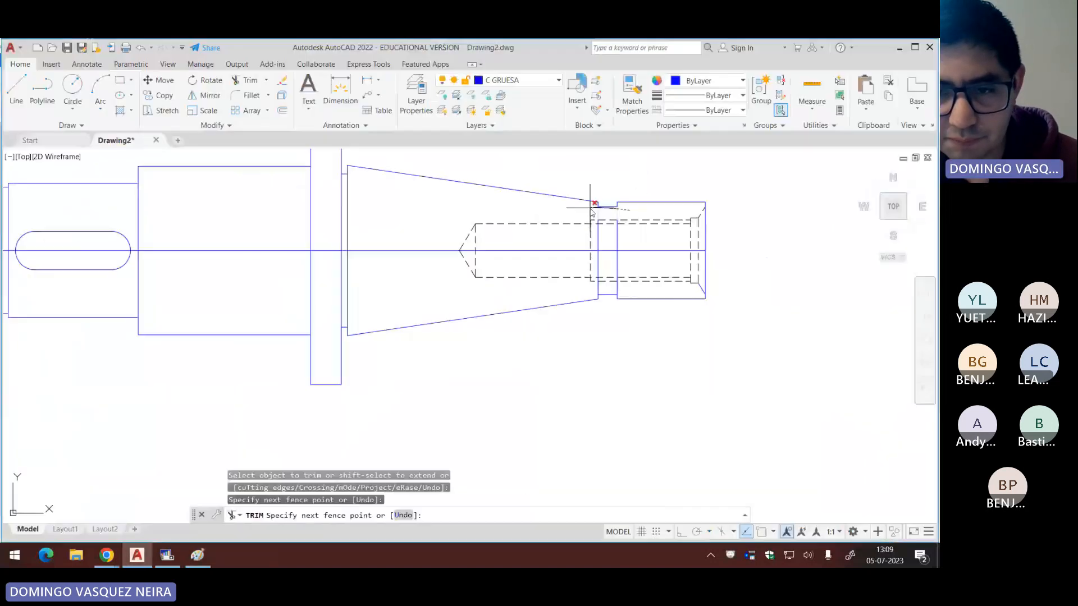
{"action": "key", "text": "Return"}
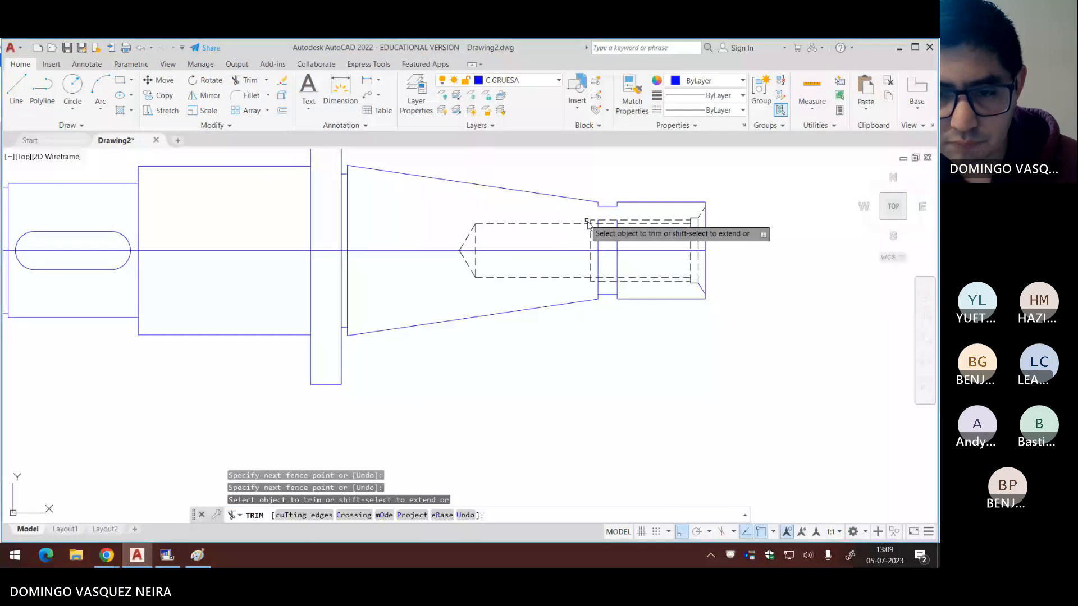
{"action": "key", "text": "Return"}
{"action": "left_click_drag", "start_coordinate": [624, 262], "coordinate": [595, 262]}
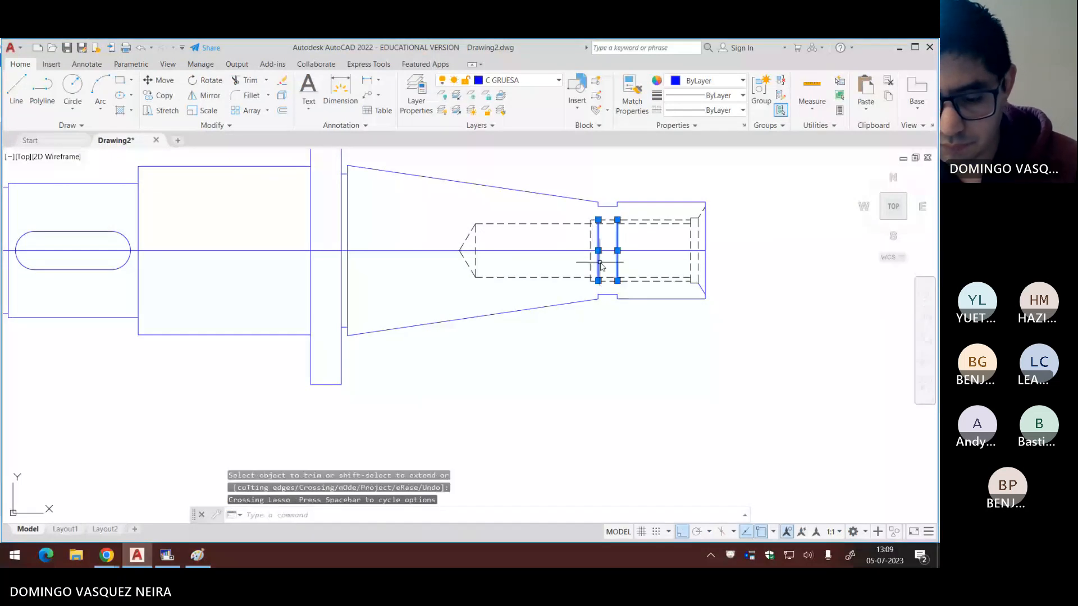
{"action": "key", "text": "Delete"}
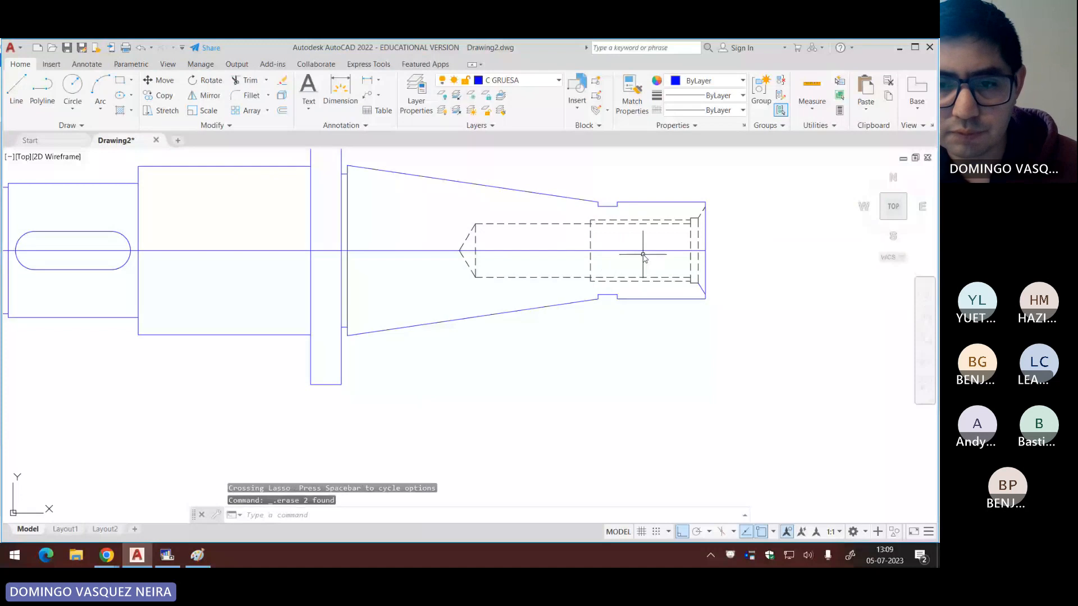
Step: Match the properties of the shaft end's upper outline to the dashed bore, tip, thread, relief and countersink lines
{"action": "left_click", "coordinate": [654, 202]}
{"action": "type", "text": "m"}
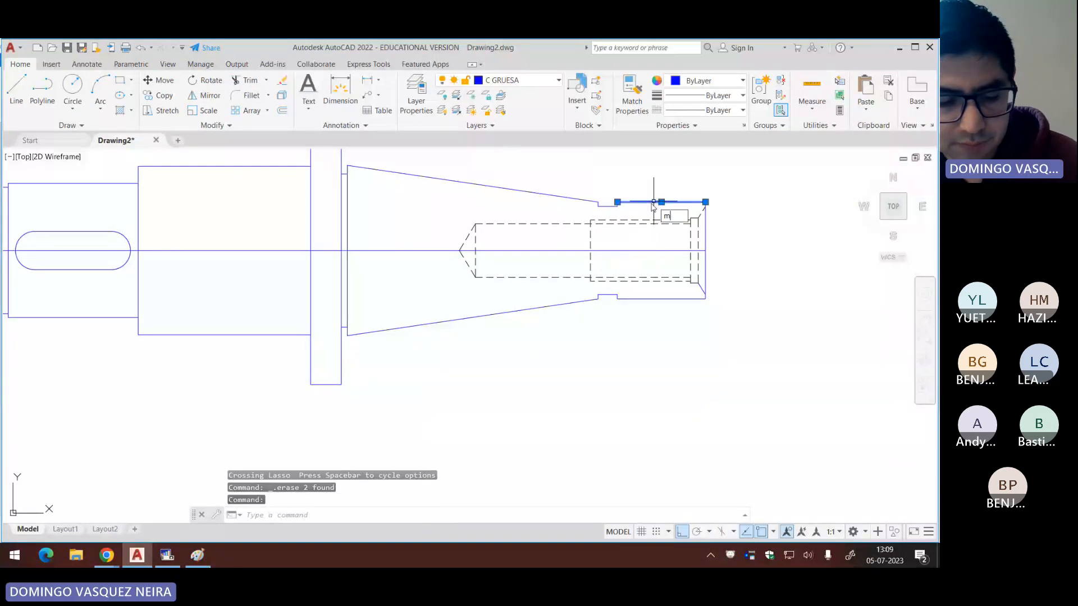
{"action": "type", "text": "a"}
{"action": "key", "text": "Return"}
{"action": "left_click", "coordinate": [433, 160]}
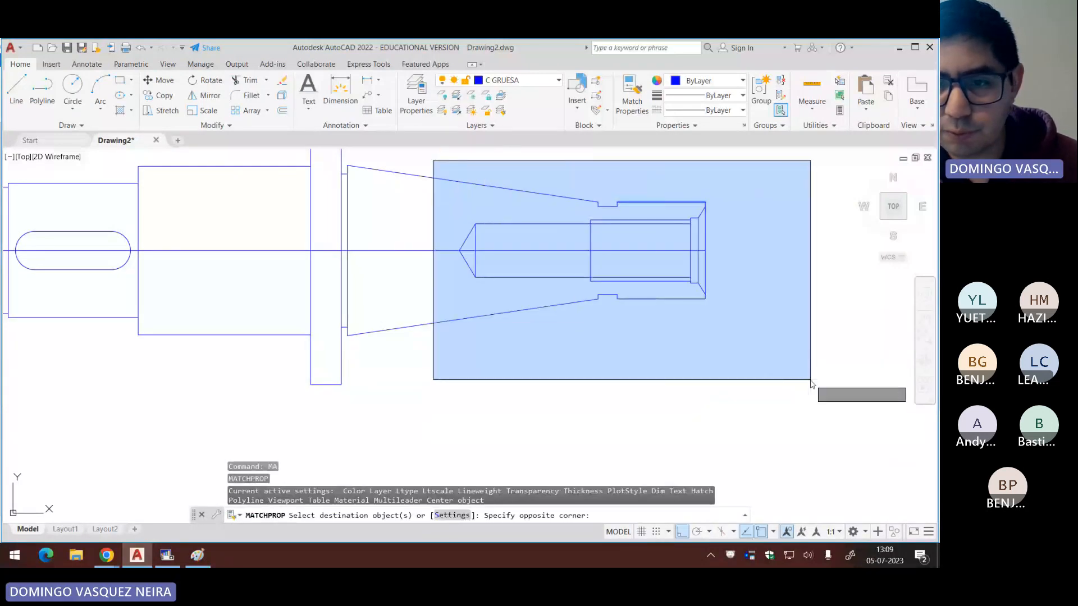
{"action": "left_click", "coordinate": [810, 384]}
{"action": "key", "text": "Escape"}
{"action": "key", "text": "Escape"}
Step: Move the upper, lower and end lines of the M16 thread to the C FINA layer
{"action": "left_click", "coordinate": [671, 219]}
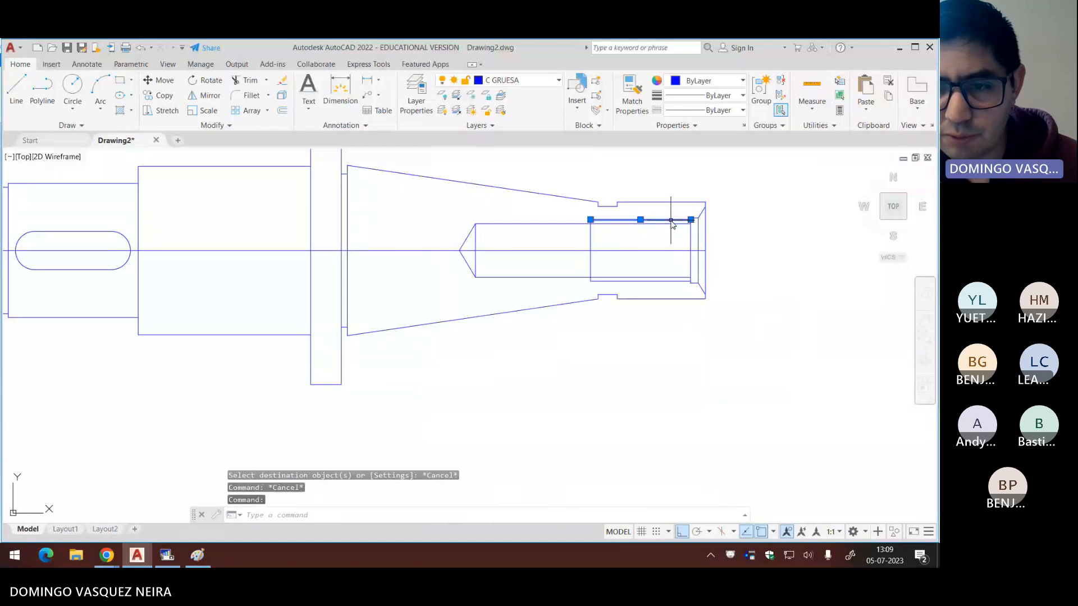
{"action": "left_click", "coordinate": [590, 259]}
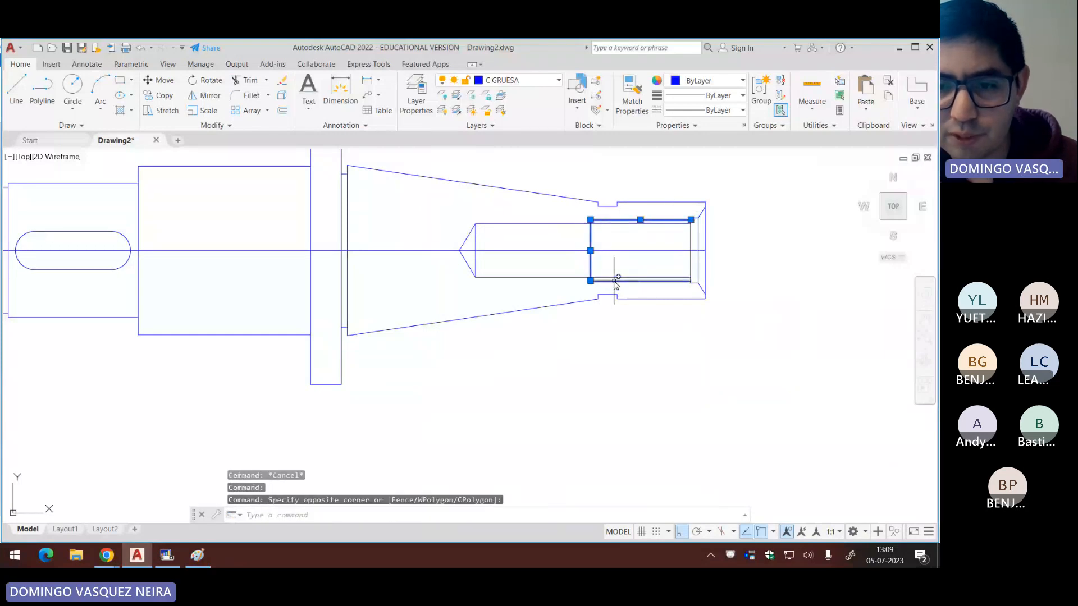
{"action": "left_click", "coordinate": [614, 281]}
{"action": "left_click", "coordinate": [540, 85]}
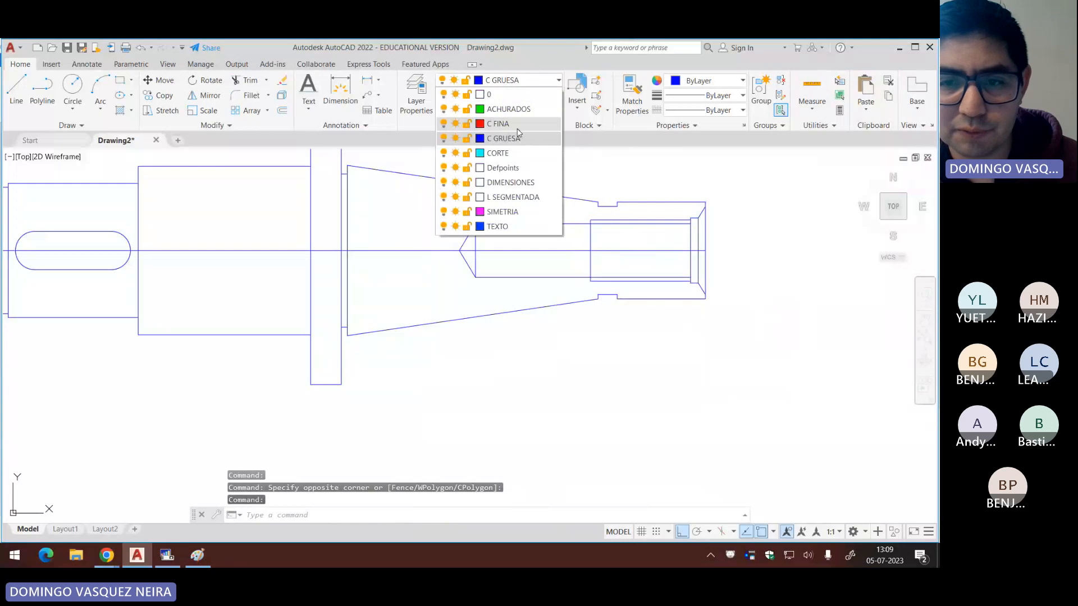
{"action": "left_click", "coordinate": [493, 123]}
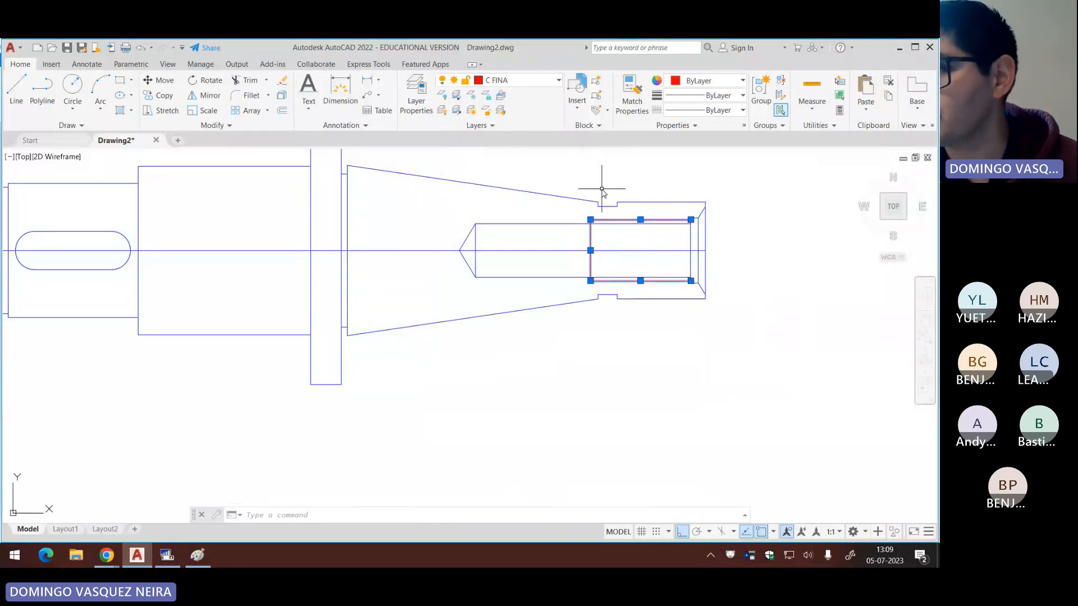
{"action": "key", "text": "Escape"}
{"action": "key", "text": "Escape"}
{"action": "key", "text": "Escape"}
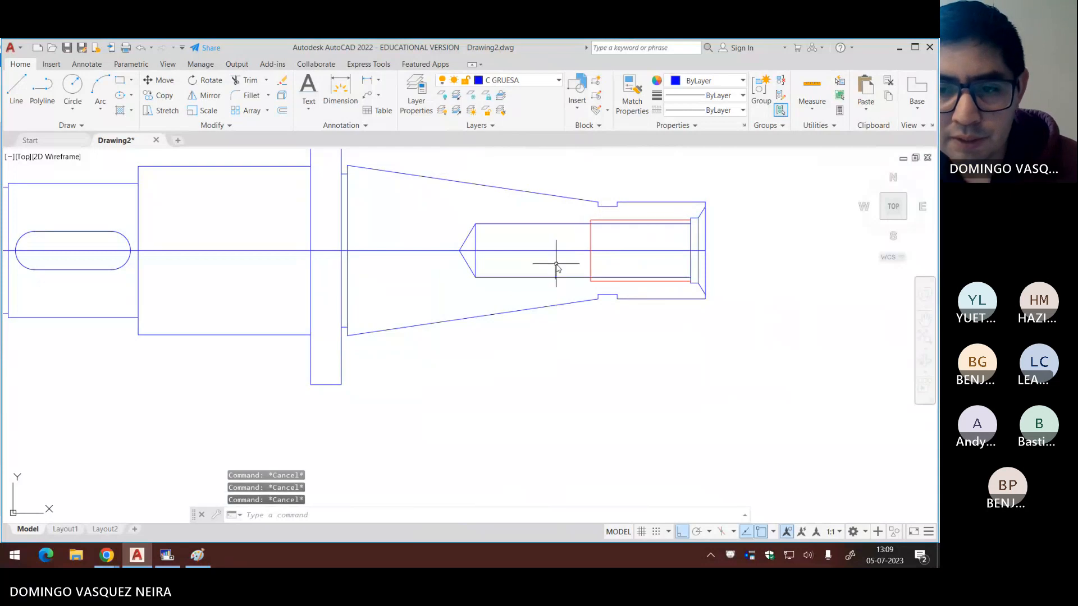
Step: Make C FINA the current layer
{"action": "left_click", "coordinate": [508, 80]}
{"action": "left_click", "coordinate": [500, 124]}
{"action": "scroll", "coordinate": [434, 223], "scroll_direction": "up", "scroll_amount": 2}
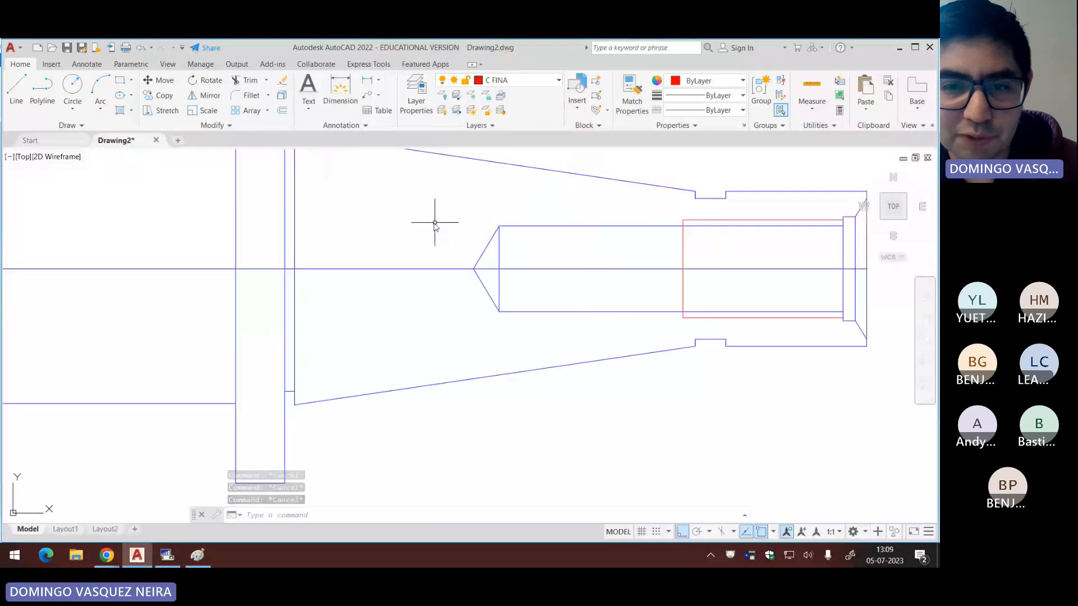
{"action": "type", "text": "pl"}
{"action": "key", "text": "Return"}
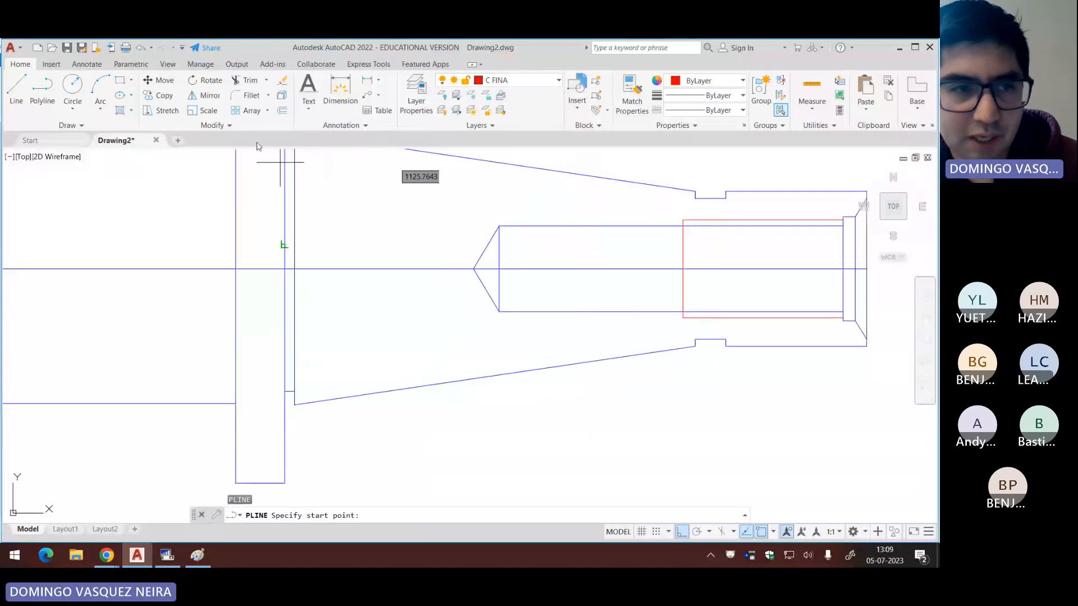
{"action": "key", "text": "Escape"}
{"action": "key", "text": "Escape"}
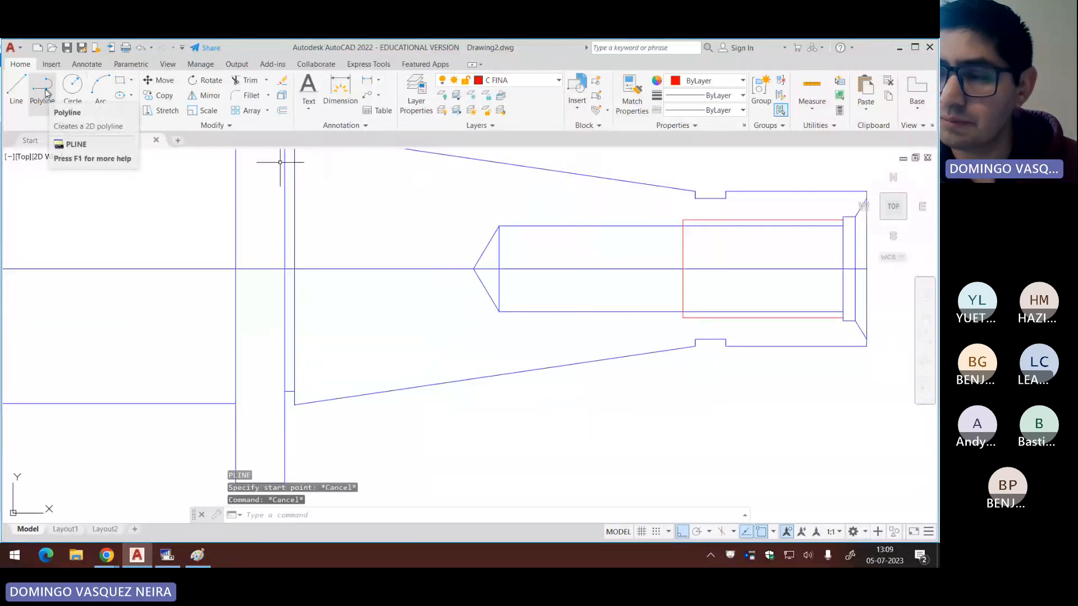
Step: Draw an irregular break line as a polyline with ortho off, from the taper's lower edge up to the shaft's centreline beyond the bore tip
{"action": "left_click", "coordinate": [47, 106]}
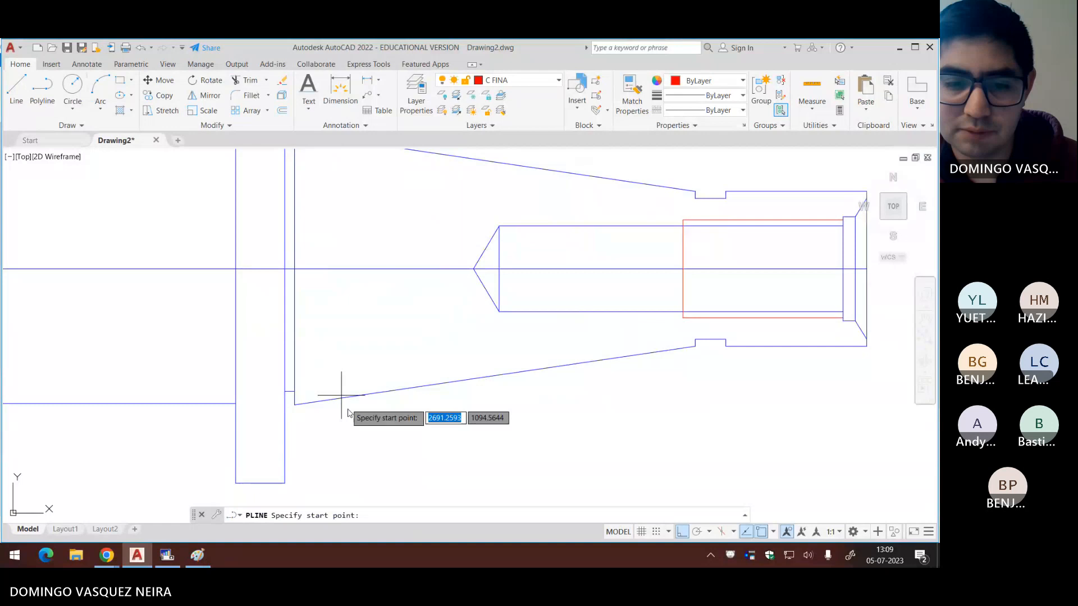
{"action": "left_click", "coordinate": [495, 375]}
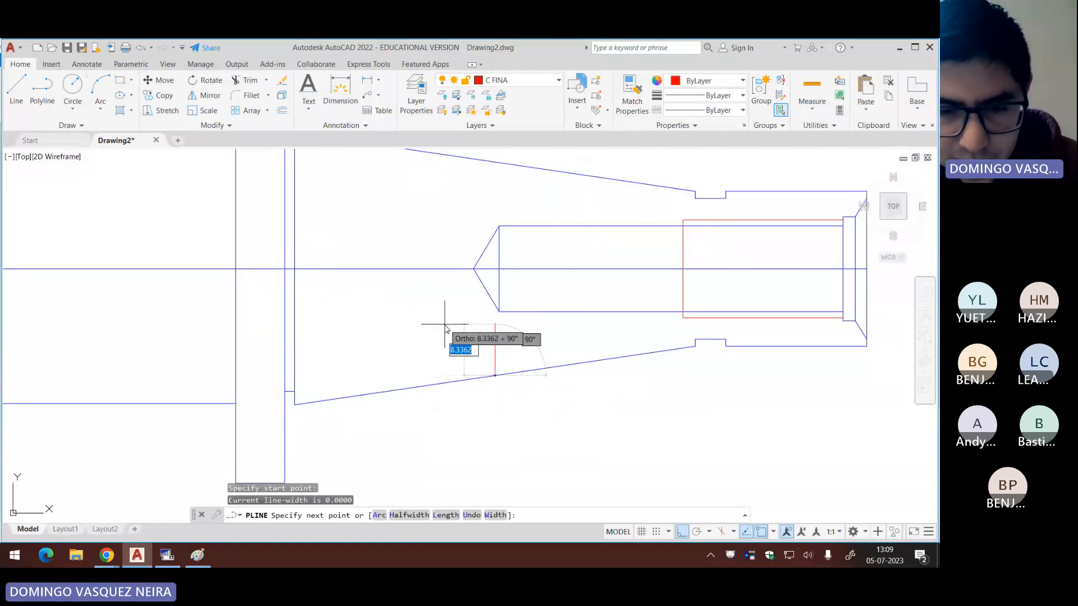
{"action": "key", "text": "F8"}
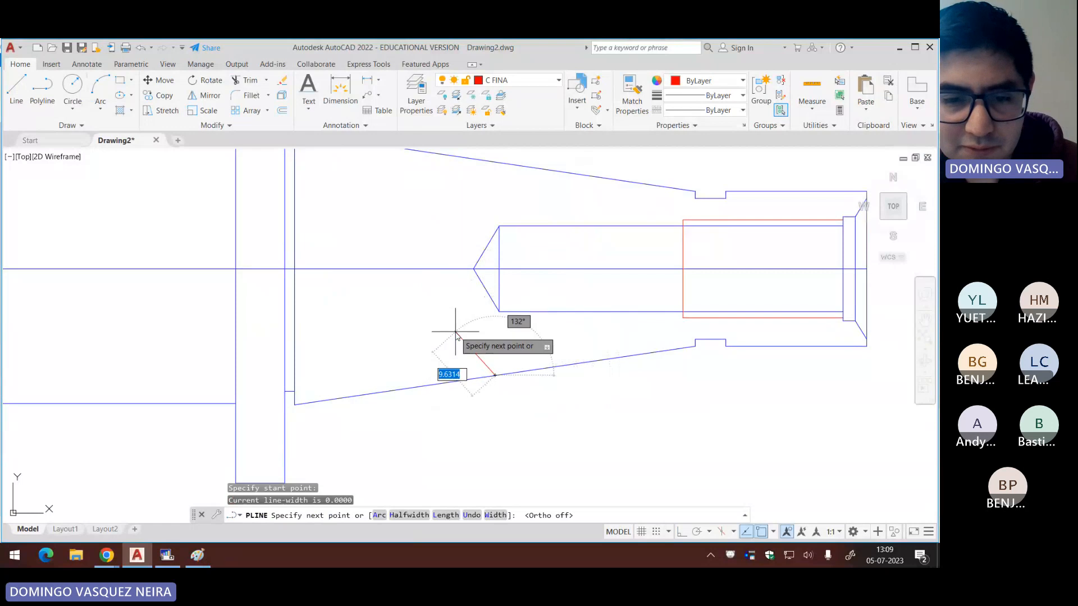
{"action": "left_click", "coordinate": [456, 332]}
{"action": "left_click", "coordinate": [470, 300]}
{"action": "left_click", "coordinate": [424, 293]}
{"action": "left_click", "coordinate": [436, 279]}
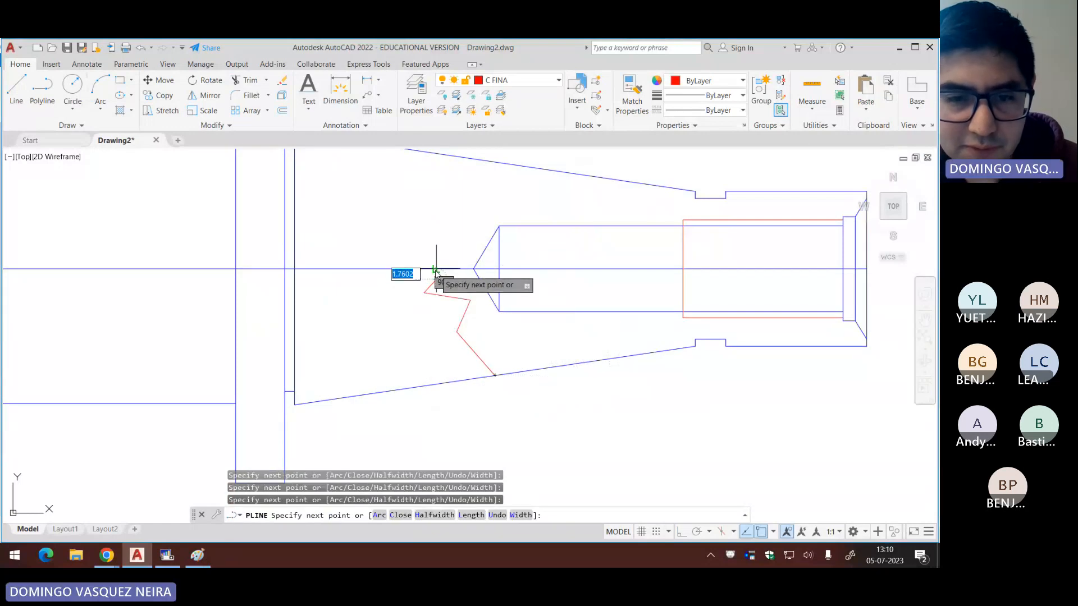
{"action": "left_click", "coordinate": [436, 269]}
{"action": "key", "text": "Escape"}
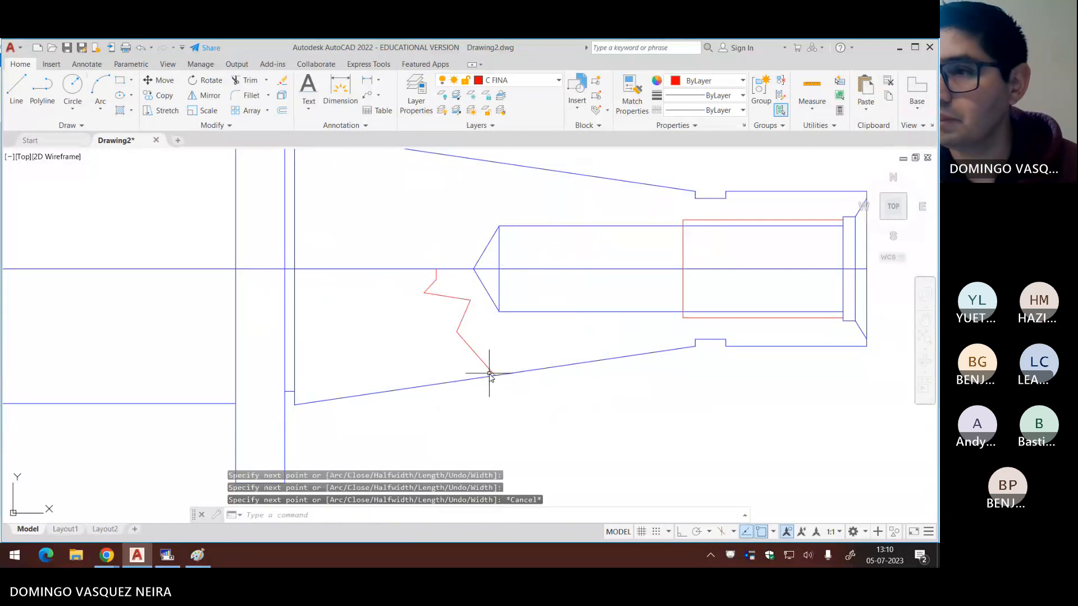
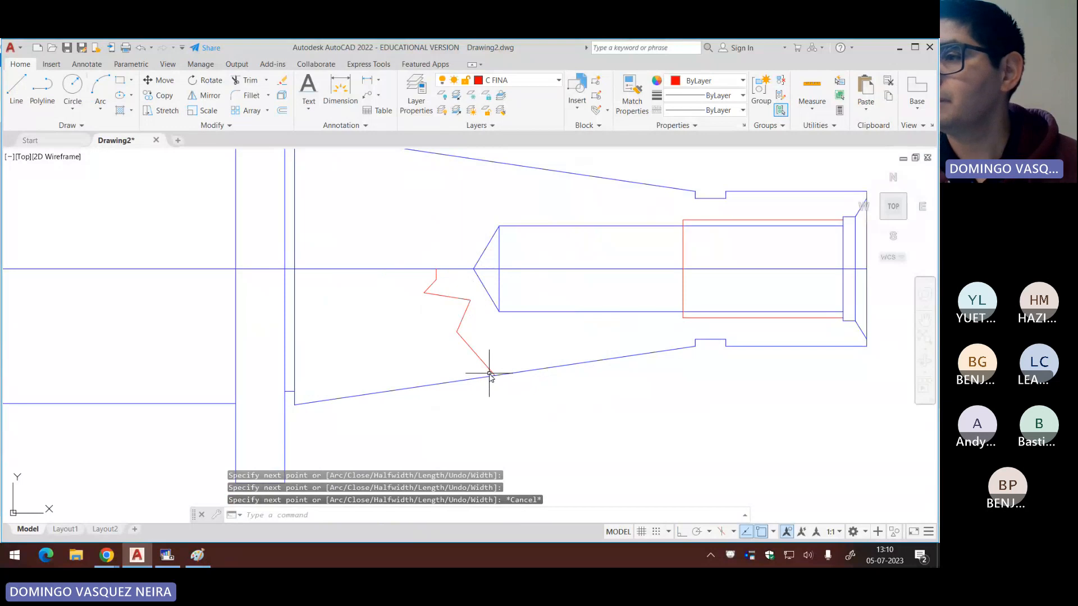
Step: Stretch the break line's vertices into a smoother curve bulging away from the bore tip, keeping its upper end on the centreline
{"action": "left_click", "coordinate": [461, 328]}
{"action": "left_click", "coordinate": [435, 333]}
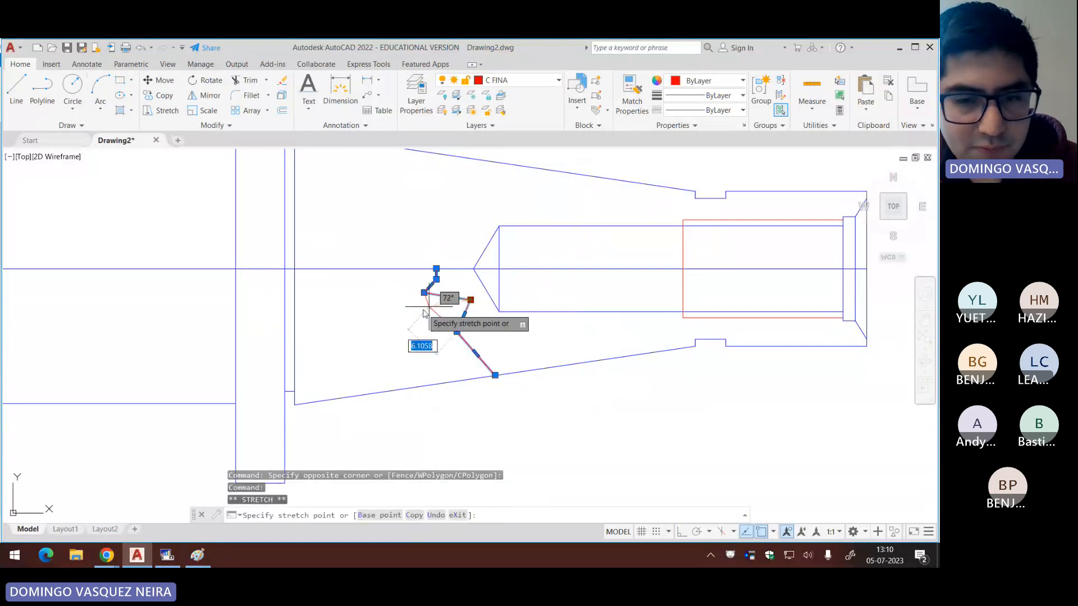
{"action": "left_click", "coordinate": [471, 301]}
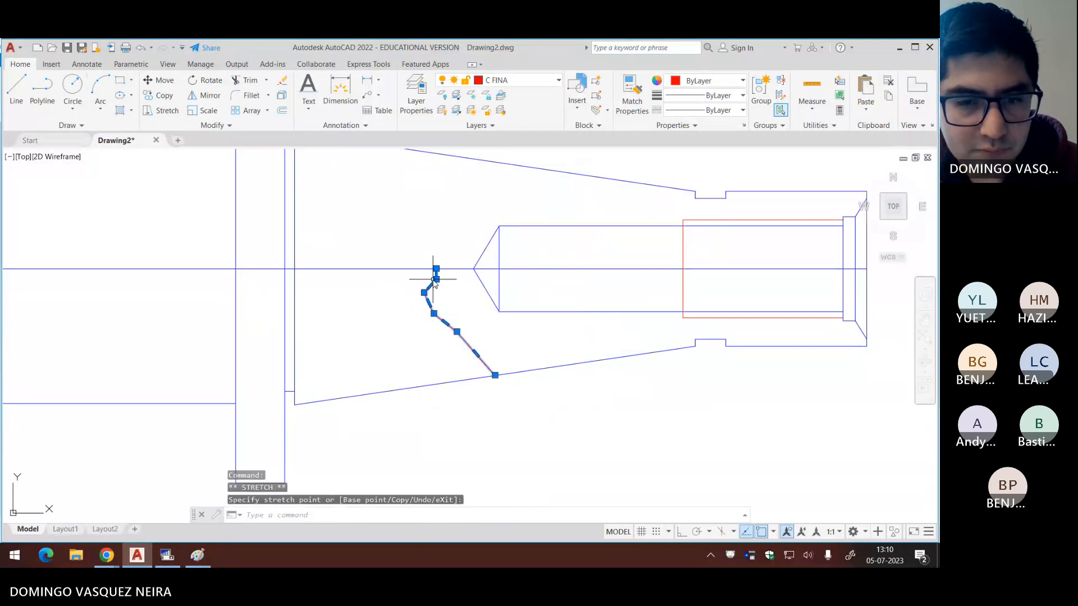
{"action": "left_click", "coordinate": [436, 279]}
{"action": "left_click", "coordinate": [424, 269]}
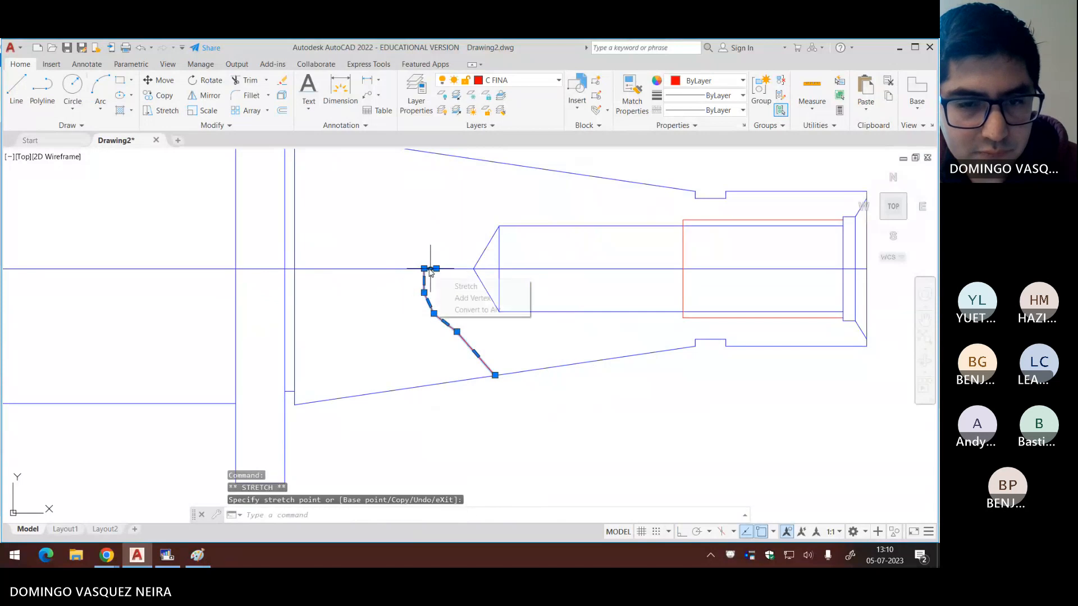
{"action": "left_click", "coordinate": [430, 269]}
{"action": "left_click", "coordinate": [425, 268]}
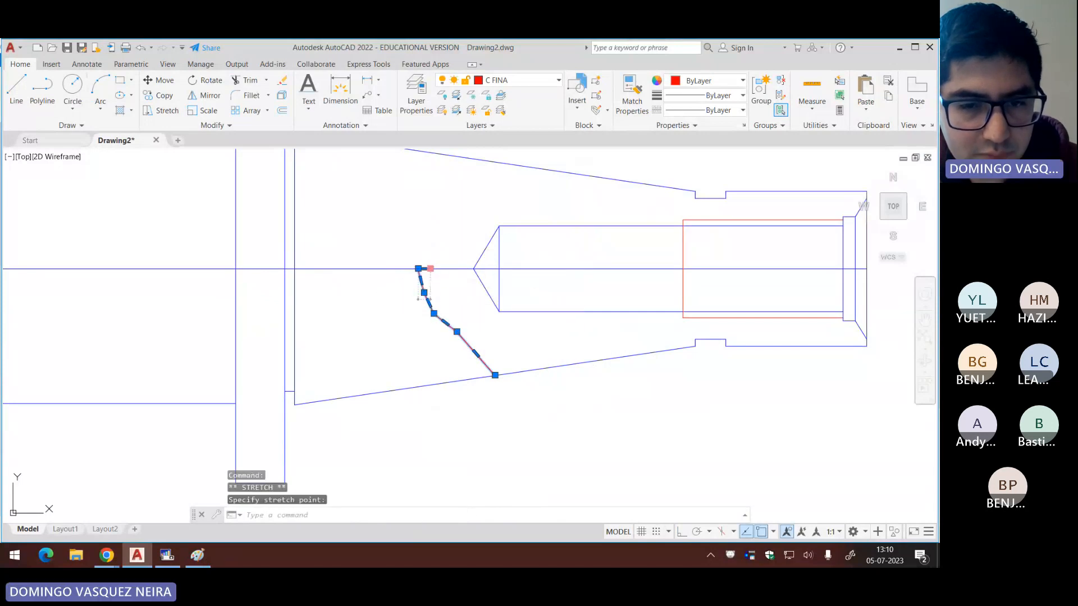
{"action": "left_click", "coordinate": [430, 268]}
{"action": "left_click", "coordinate": [410, 269]}
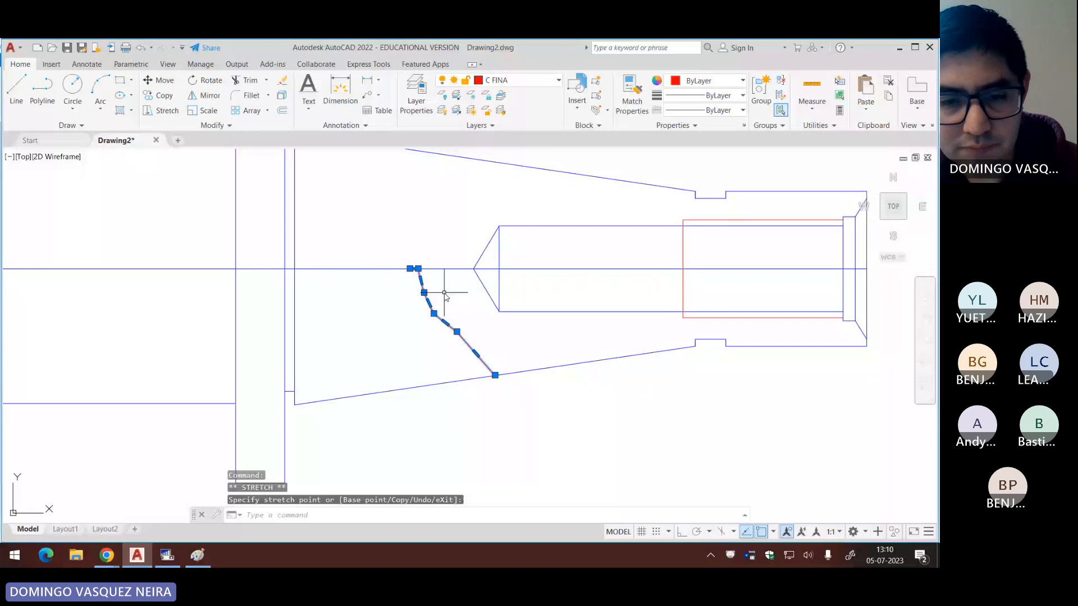
{"action": "key", "text": "Escape"}
{"action": "key", "text": "Escape"}
Step: Mirror the break line about the shaft's horizontal centreline with ortho on, keeping the source object
{"action": "left_click", "coordinate": [433, 308]}
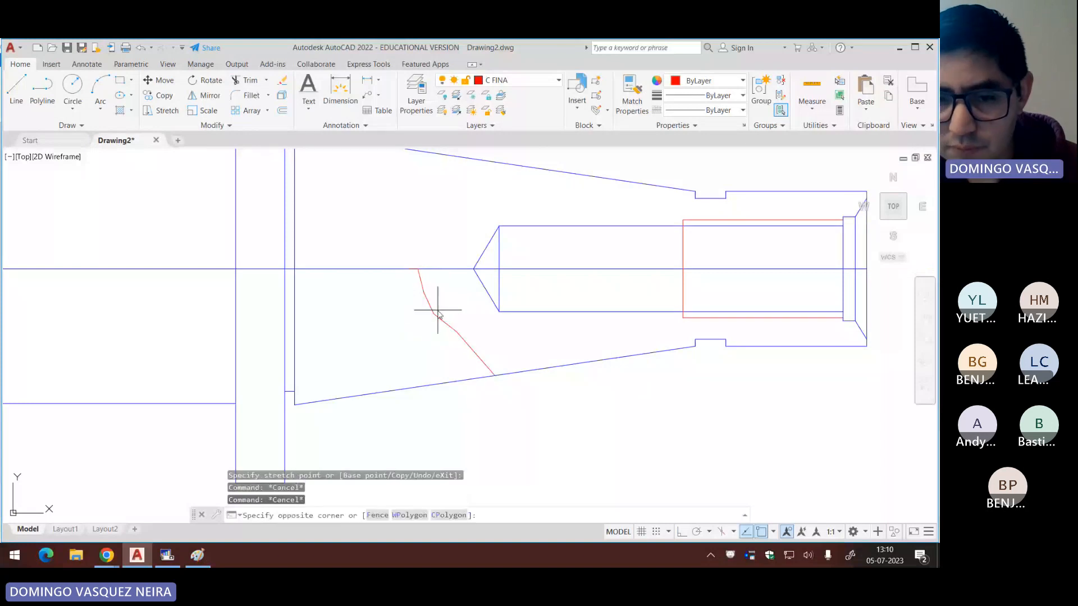
{"action": "left_click", "coordinate": [414, 329]}
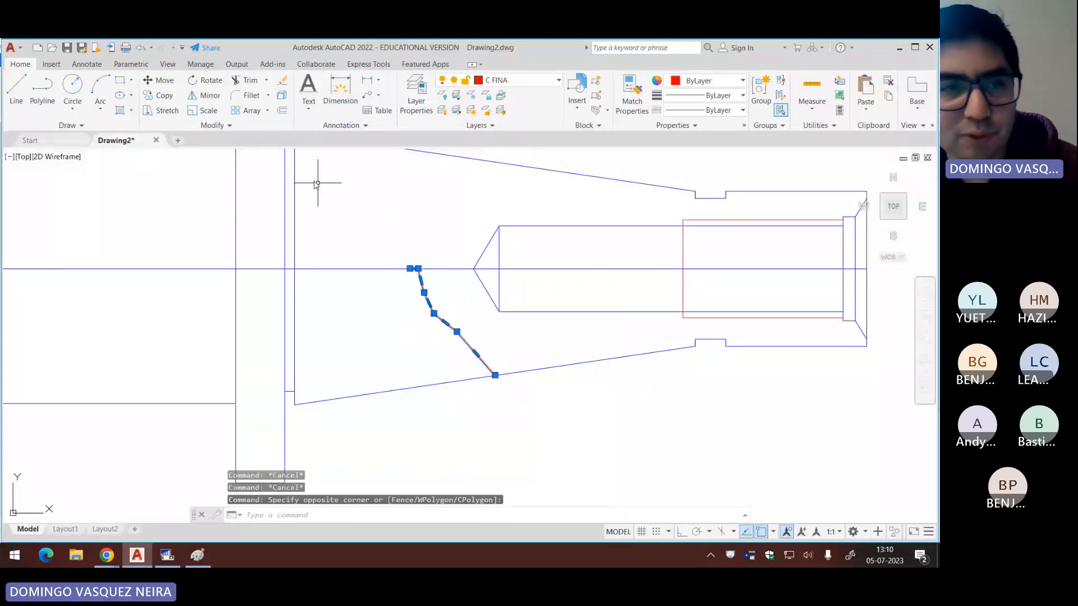
{"action": "left_click", "coordinate": [214, 96]}
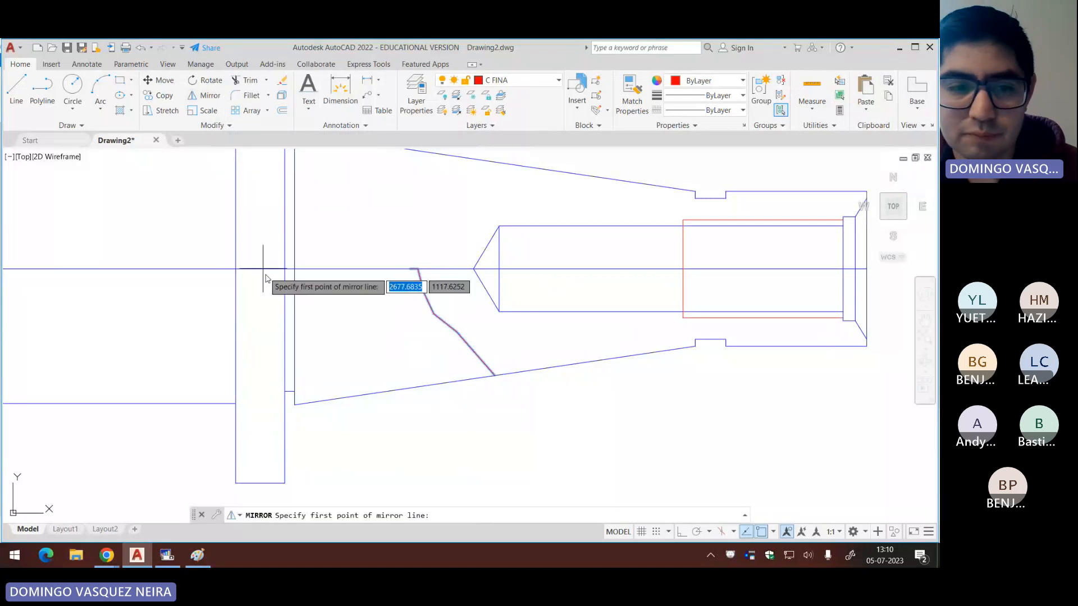
{"action": "left_click", "coordinate": [297, 269]}
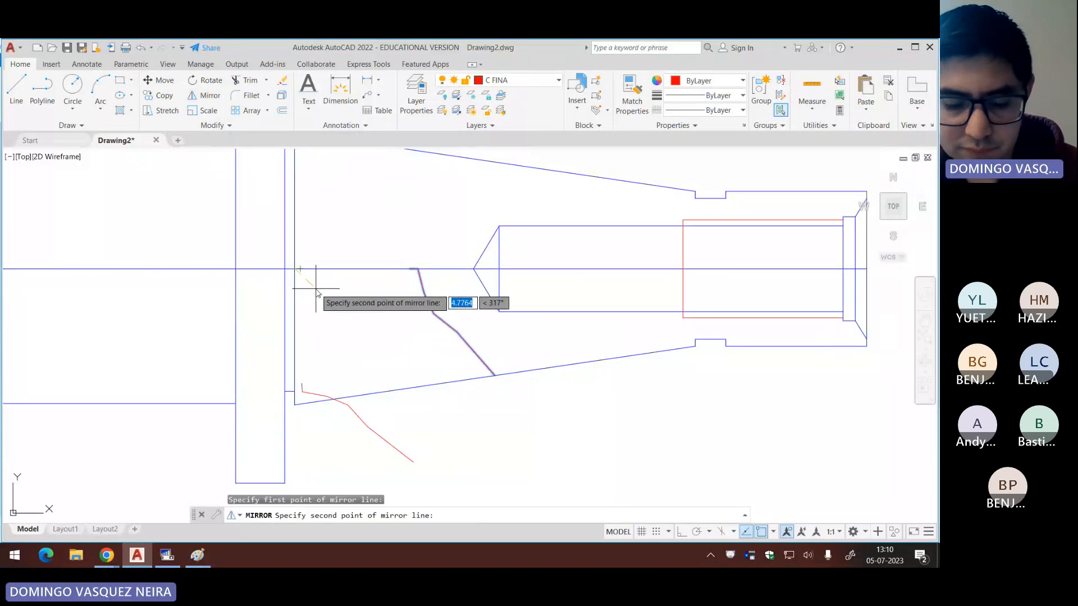
{"action": "key", "text": "F8"}
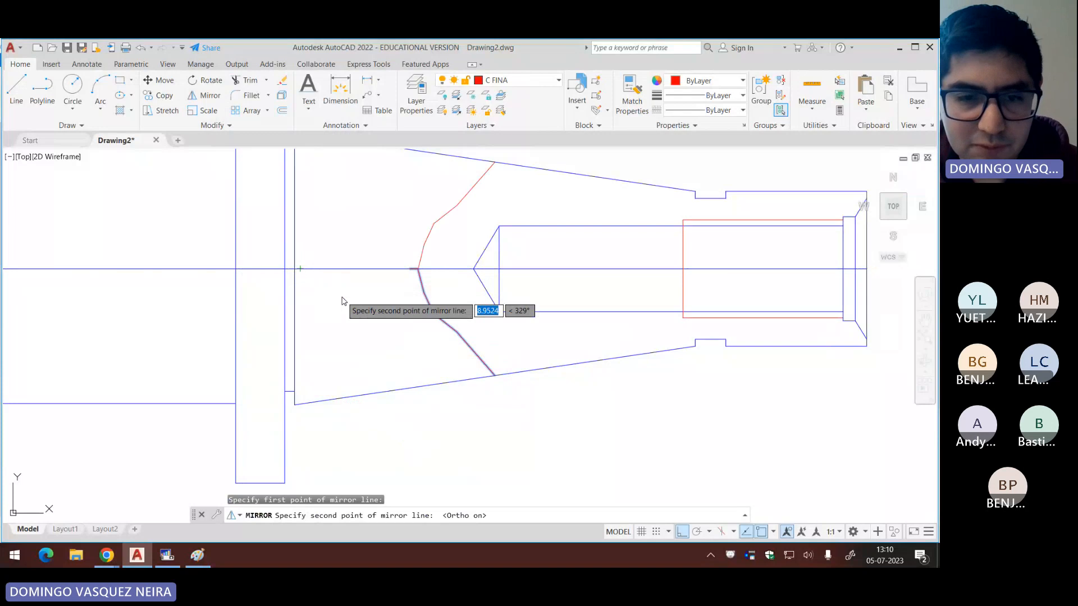
{"action": "left_click", "coordinate": [361, 299]}
{"action": "key", "text": "Return"}
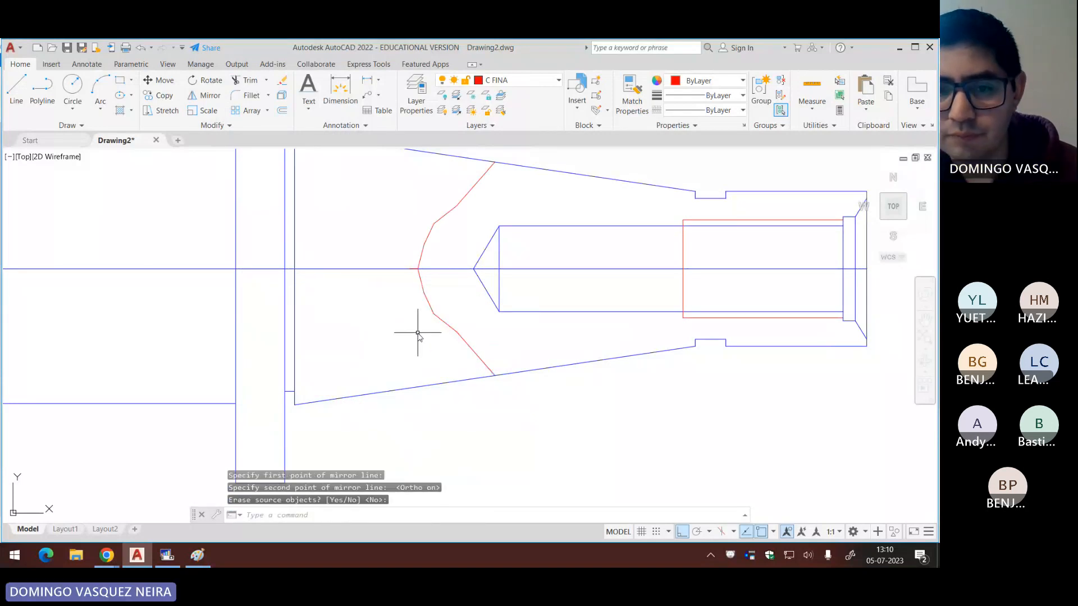
Step: Make ACHURADOS the current layer for hatching the broken-out section
{"action": "scroll", "coordinate": [376, 345], "scroll_direction": "down", "scroll_amount": 2}
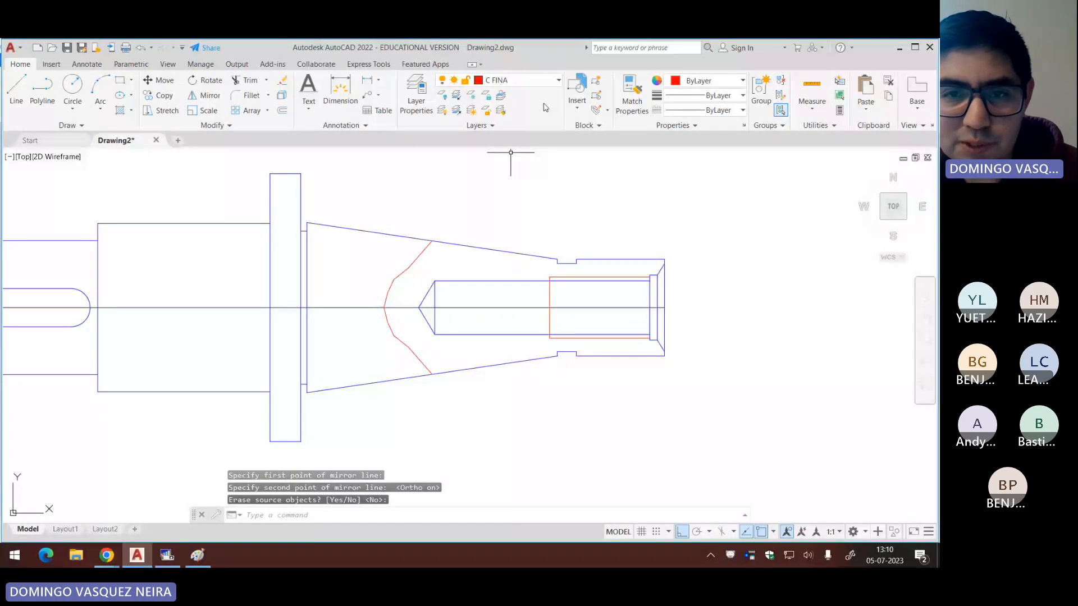
{"action": "left_click", "coordinate": [530, 81]}
{"action": "left_click", "coordinate": [521, 109]}
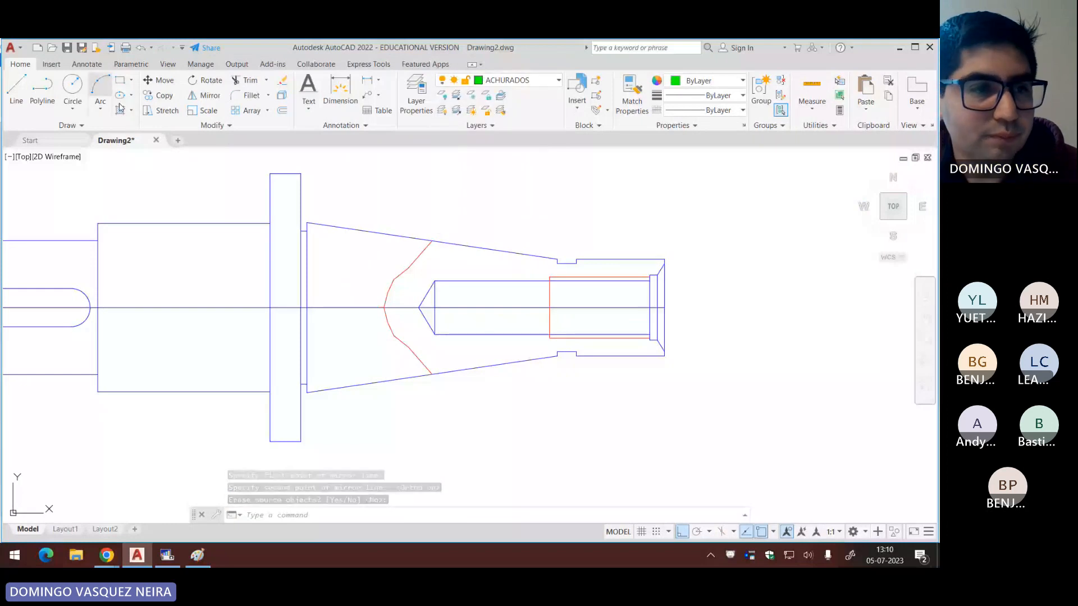
Step: Hatch the broken-out section above and below the bore, between the break line and the threaded end, with the ANSI31 pattern
{"action": "left_click", "coordinate": [120, 108]}
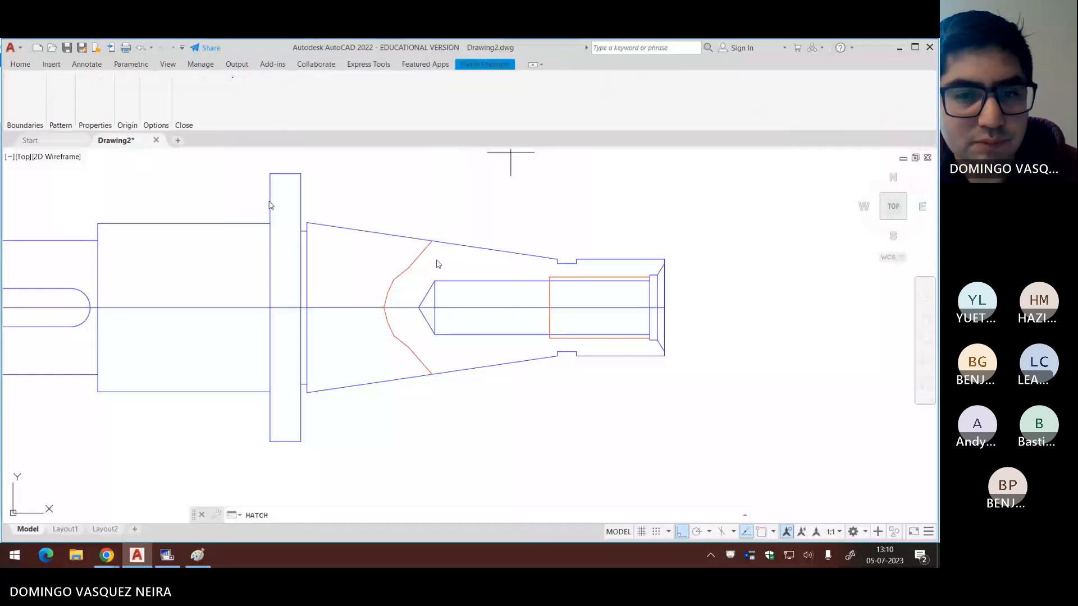
{"action": "left_click", "coordinate": [457, 353]}
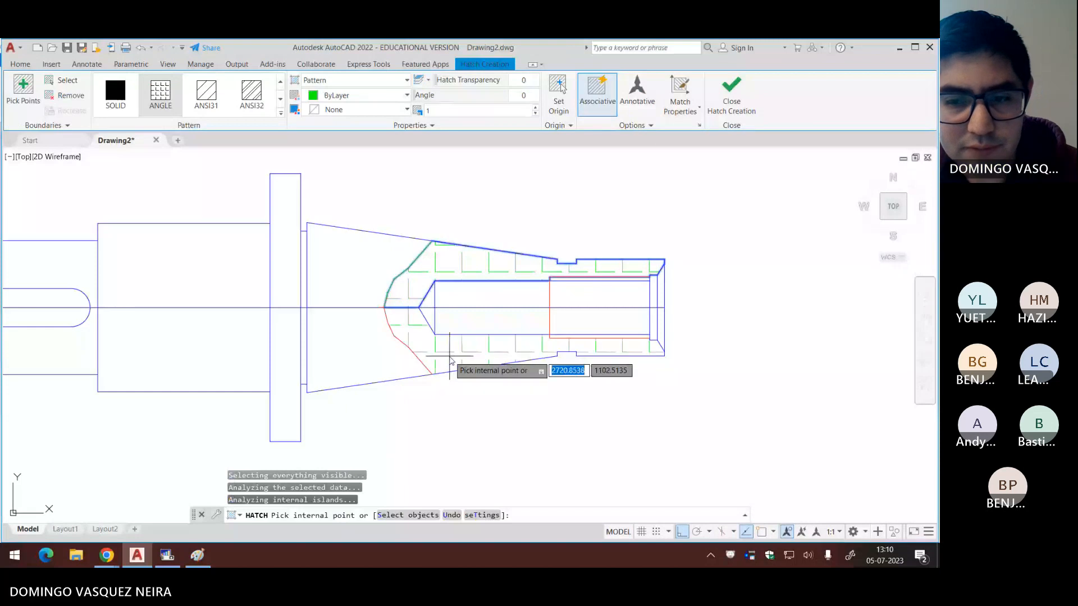
{"action": "left_click", "coordinate": [206, 97]}
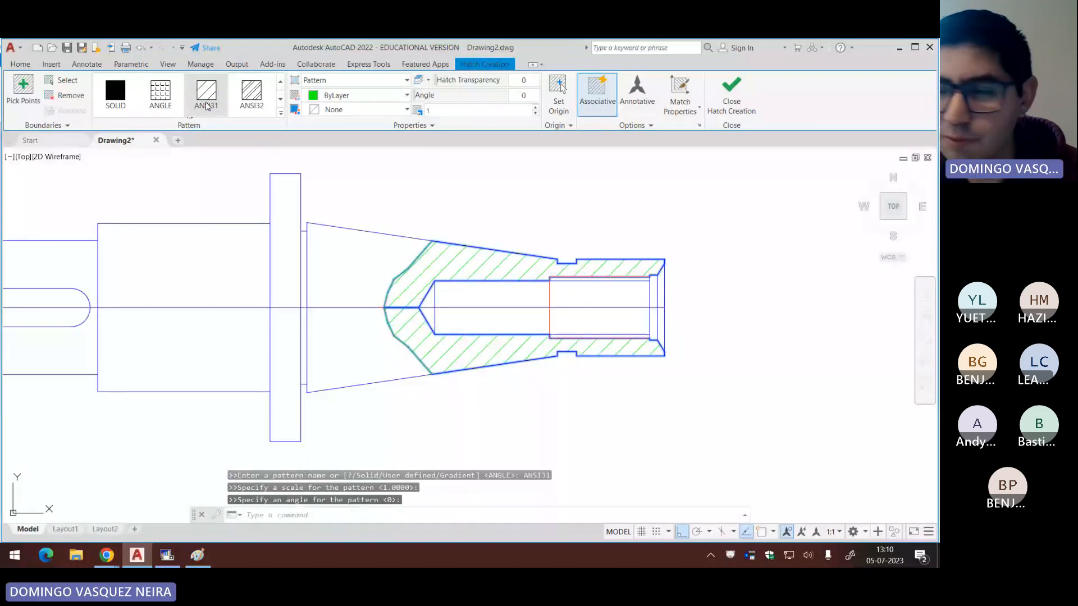
{"action": "scroll", "coordinate": [539, 272], "scroll_direction": "up", "scroll_amount": 2}
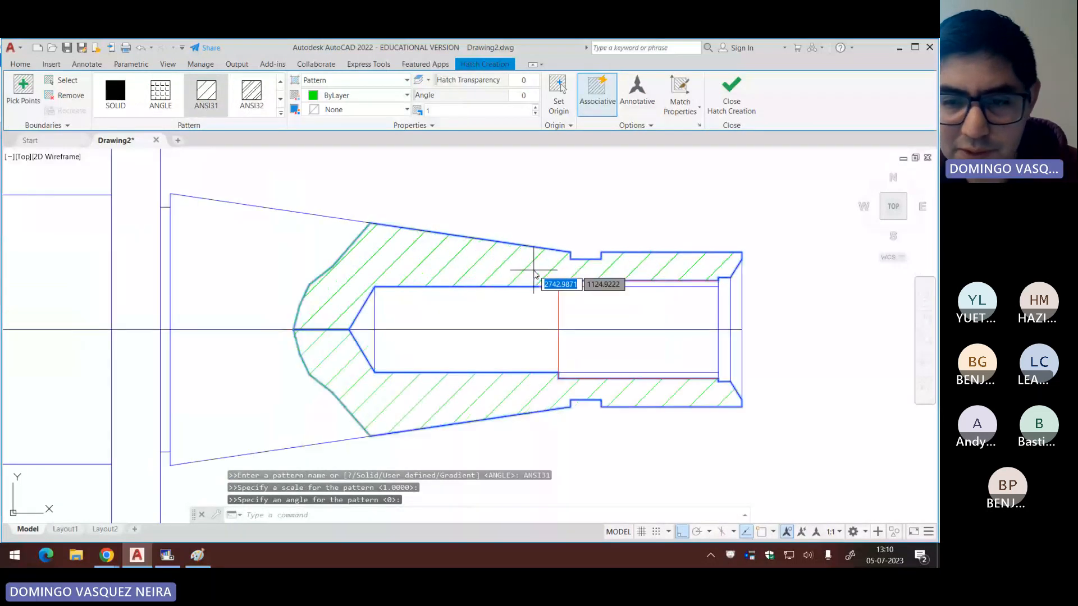
{"action": "scroll", "coordinate": [542, 272], "scroll_direction": "up", "scroll_amount": 4}
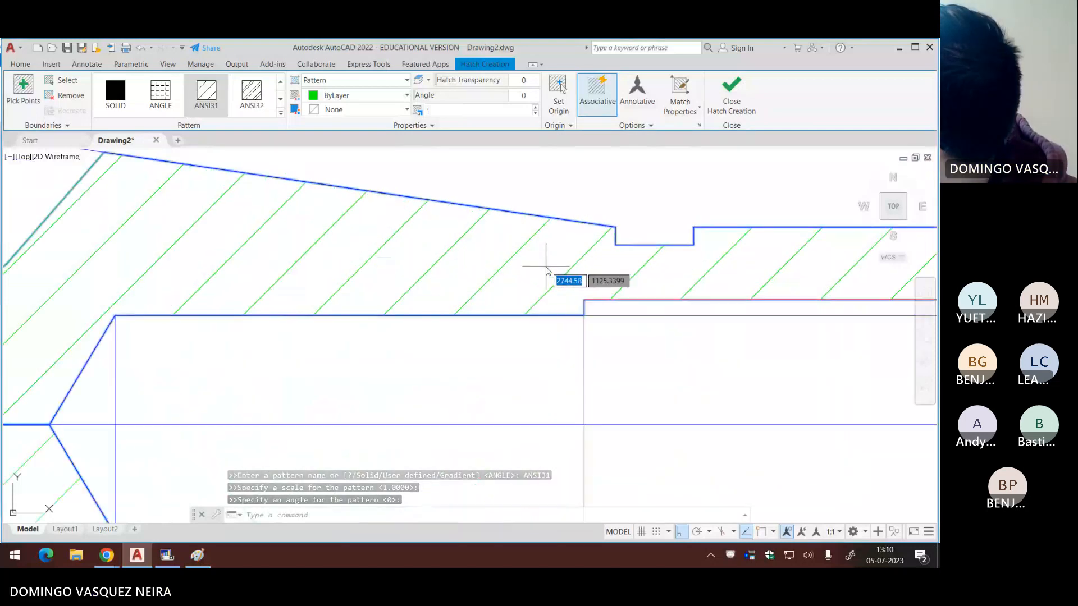
{"action": "key", "text": "Escape"}
{"action": "key", "text": "Escape"}
Step: Assign the shaft's horizontal centreline to the SIMETRIA layer
{"action": "scroll", "coordinate": [551, 264], "scroll_direction": "down", "scroll_amount": 10}
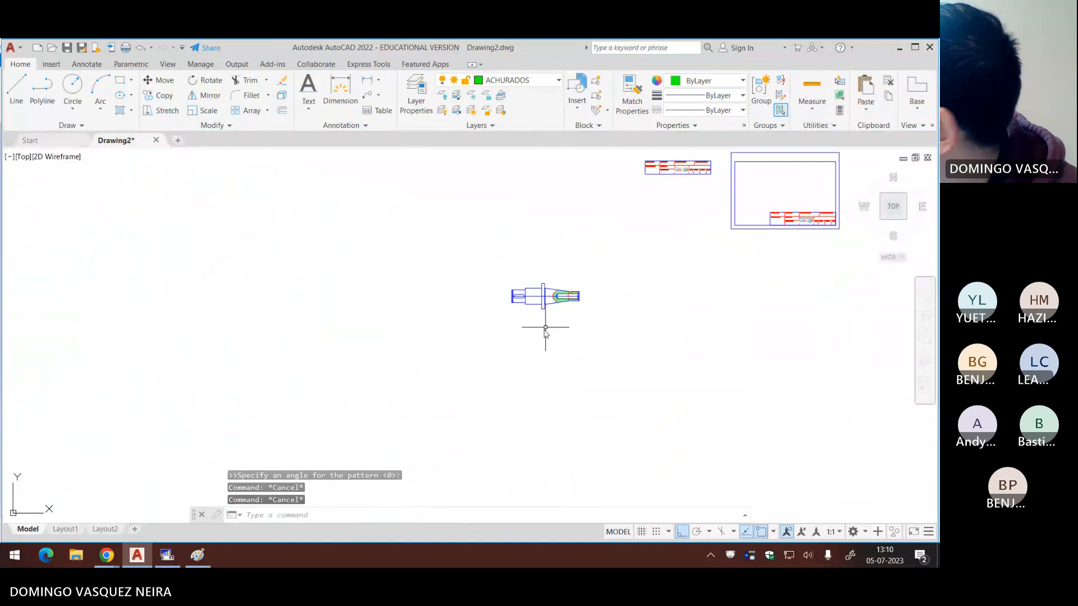
{"action": "scroll", "coordinate": [553, 309], "scroll_direction": "up", "scroll_amount": 2}
{"action": "scroll", "coordinate": [554, 309], "scroll_direction": "up", "scroll_amount": 3}
{"action": "scroll", "coordinate": [558, 325], "scroll_direction": "down", "scroll_amount": 1}
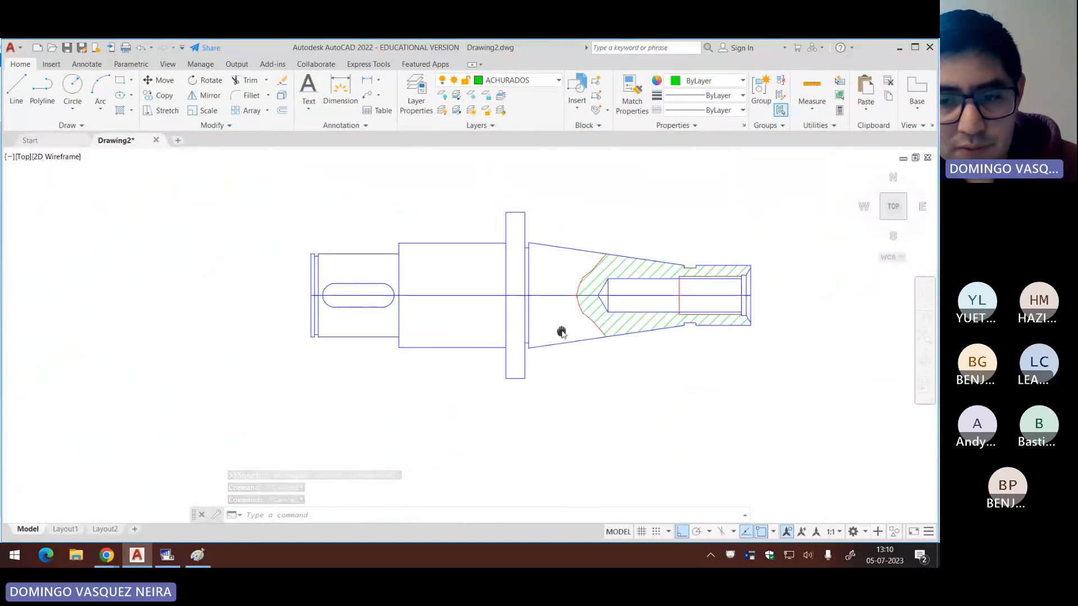
{"action": "left_click", "coordinate": [553, 303]}
{"action": "left_click", "coordinate": [551, 288]}
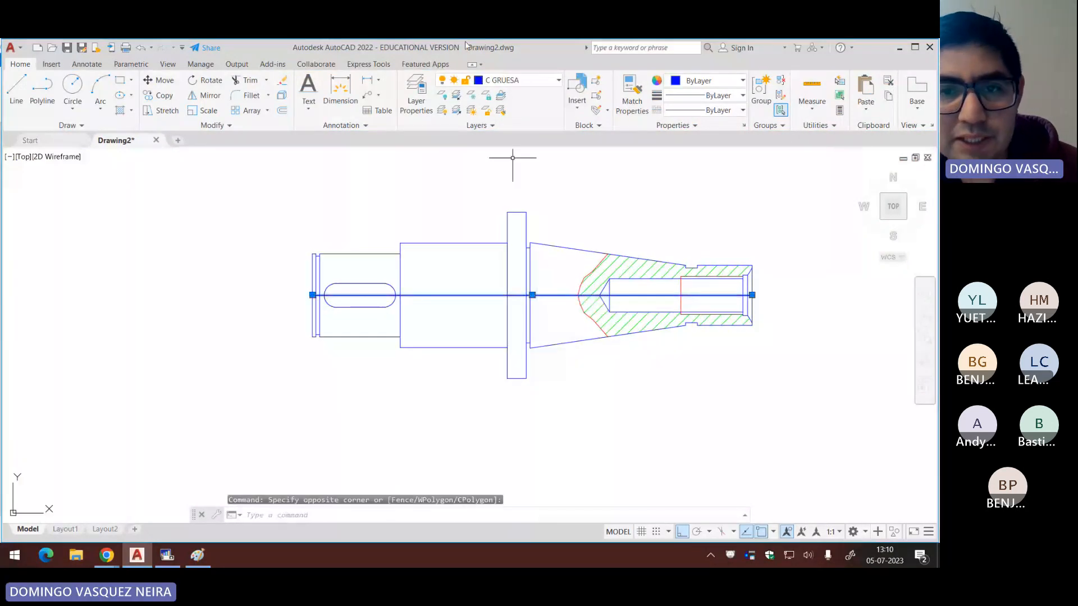
{"action": "left_click", "coordinate": [536, 85]}
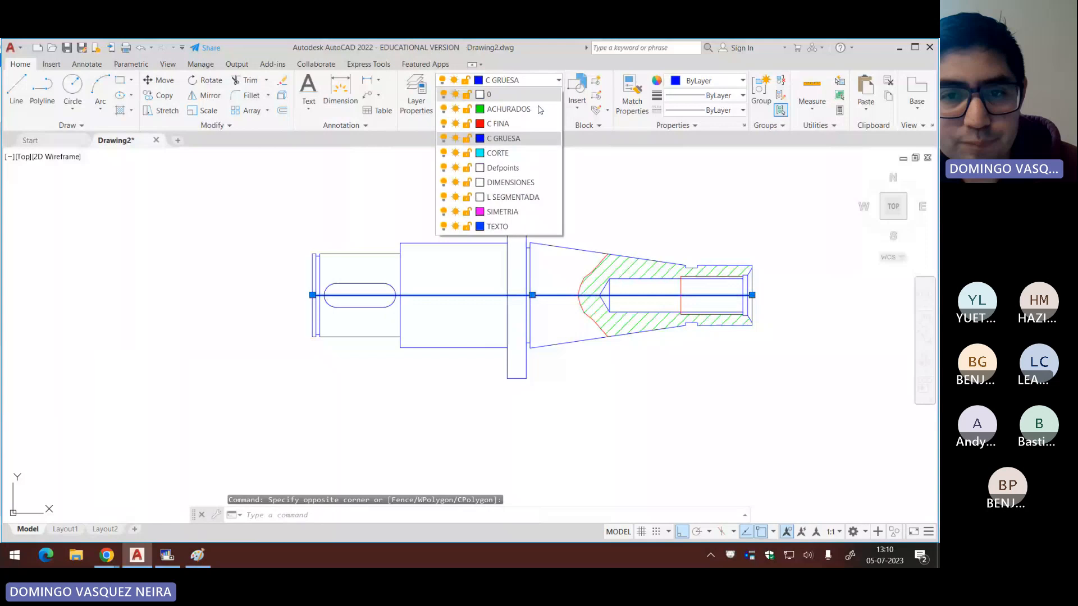
{"action": "left_click", "coordinate": [502, 211]}
{"action": "scroll", "coordinate": [722, 380], "scroll_direction": "up", "scroll_amount": 4}
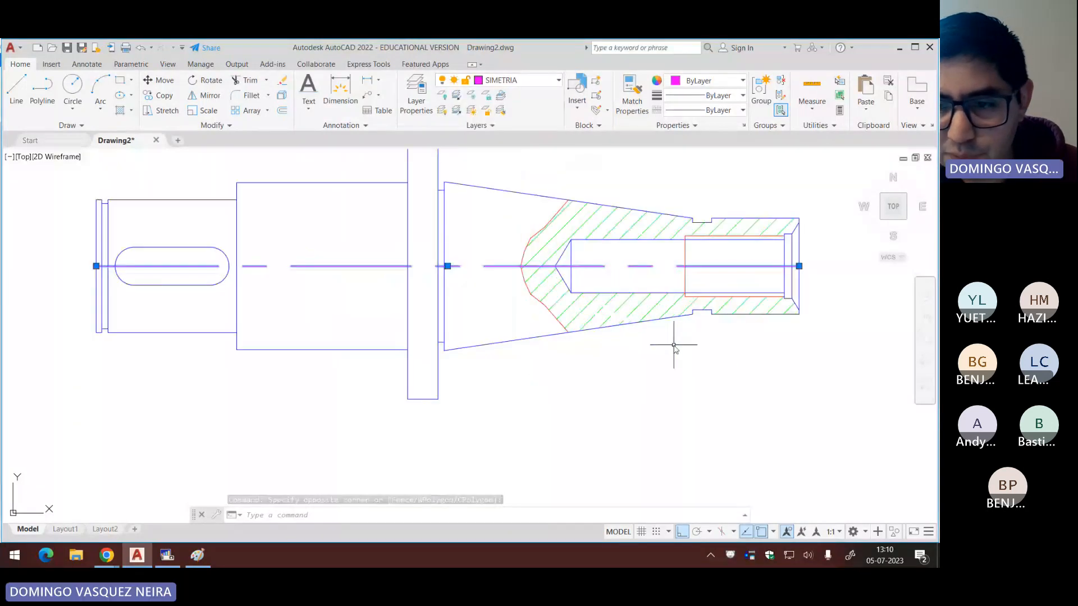
{"action": "key", "text": "Escape"}
Step: Stretch the centreline's end at the threaded side outward by 10 beyond the shaft with ortho on
{"action": "middle_click_drag", "start_coordinate": [397, 306], "coordinate": [474, 306]}
{"action": "middle_click_drag", "start_coordinate": [562, 284], "coordinate": [509, 284]}
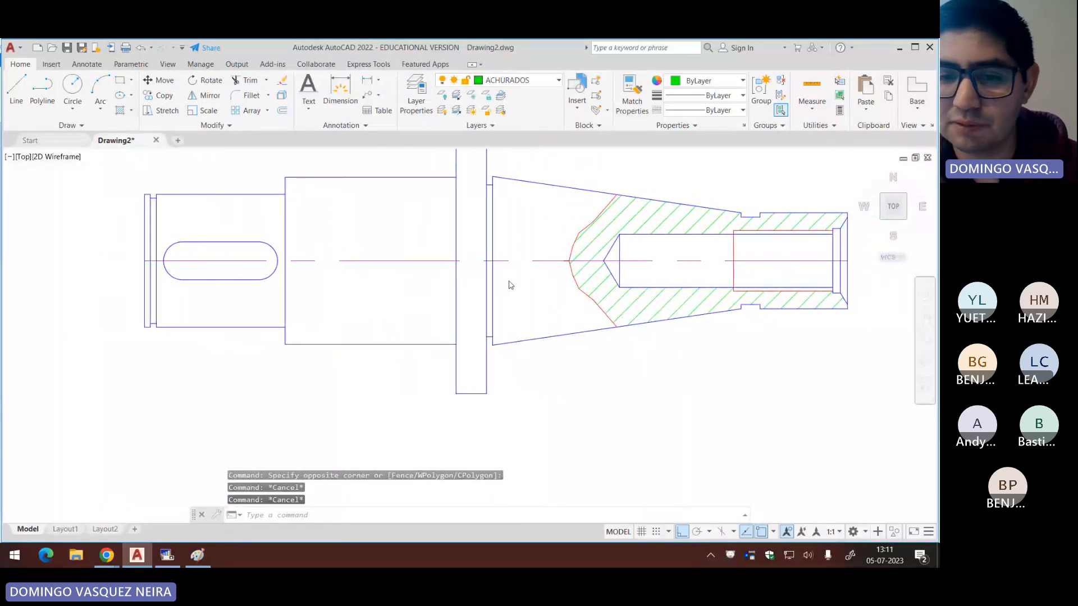
{"action": "left_click", "coordinate": [541, 250]}
{"action": "left_click", "coordinate": [533, 282]}
{"action": "middle_click_drag", "start_coordinate": [584, 305], "coordinate": [502, 301]}
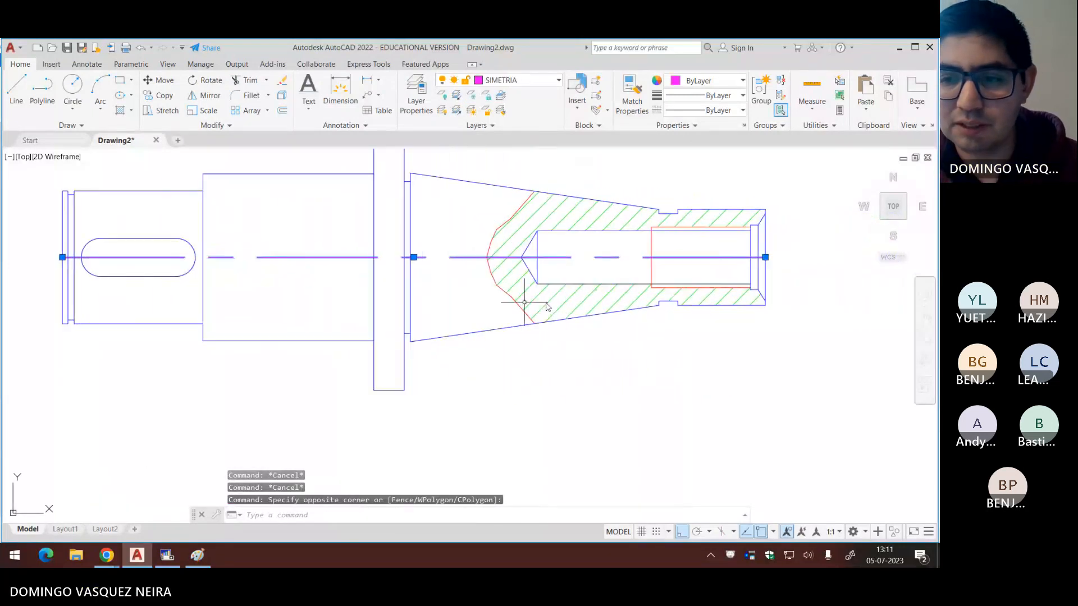
{"action": "left_click", "coordinate": [765, 257]}
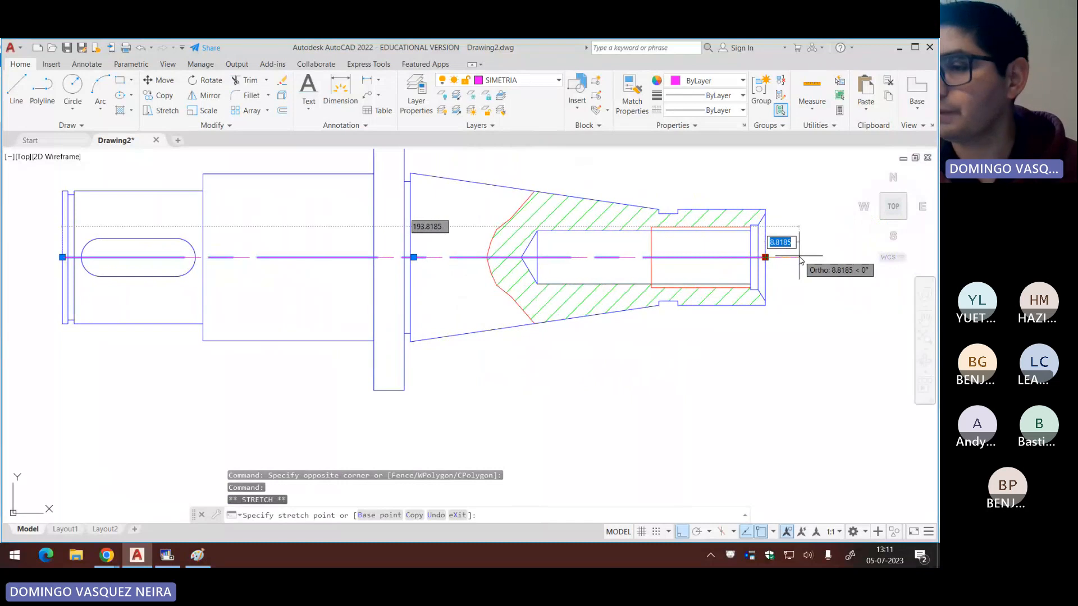
{"action": "left_click", "coordinate": [803, 258]}
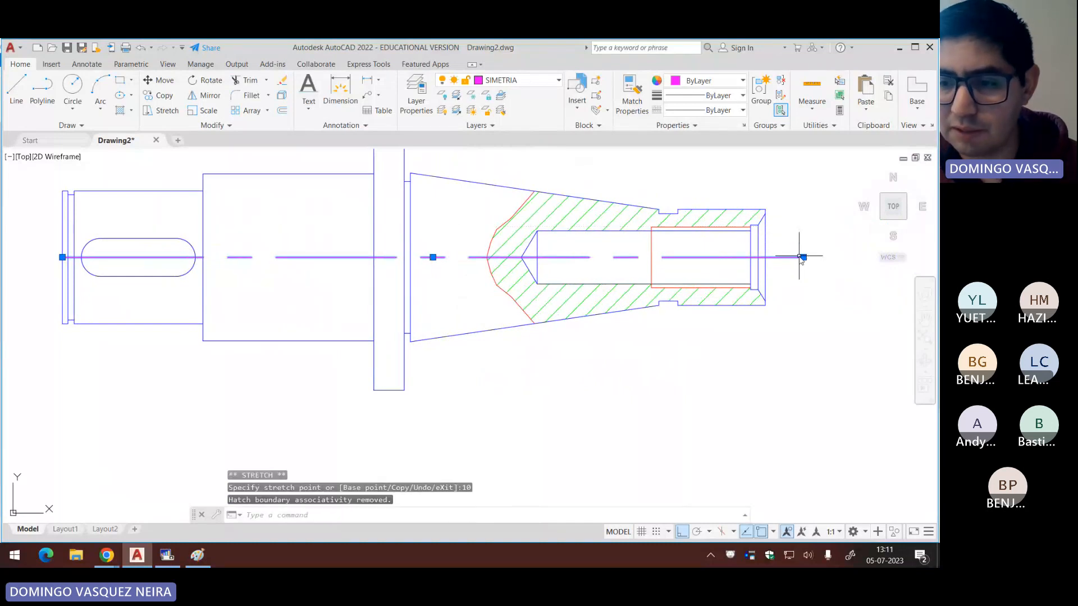
Step: Move the lengthened centreline horizontally by 5 toward the keyway end so it overhangs both shaft ends
{"action": "key", "text": "Escape"}
{"action": "type", "text": "m"}
{"action": "key", "text": "Return"}
{"action": "left_click", "coordinate": [815, 325]}
{"action": "type", "text": "5"}
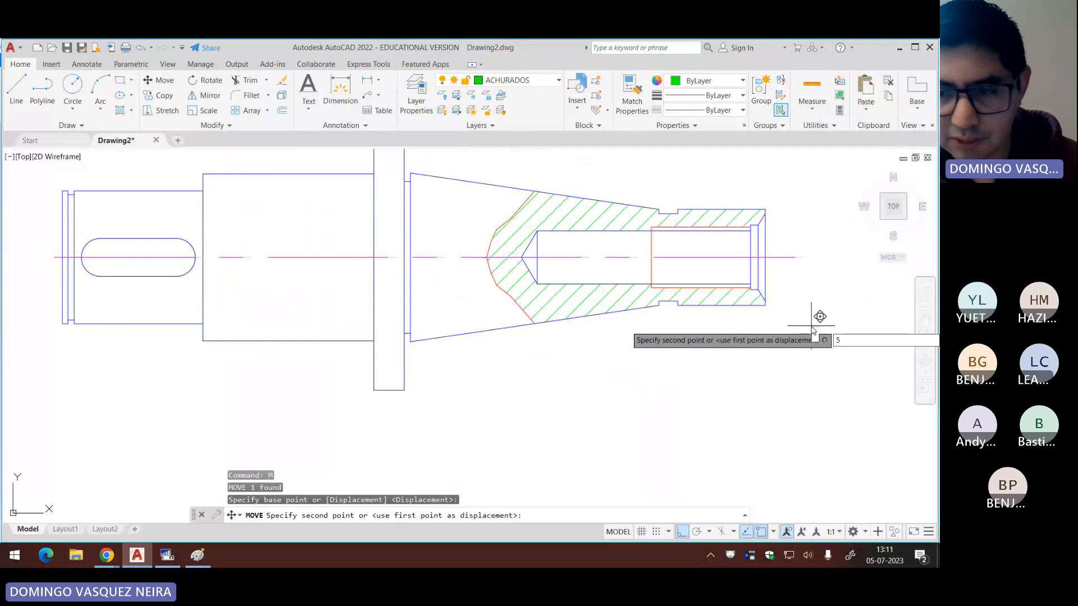
{"action": "key", "text": "Return"}
{"action": "scroll", "coordinate": [645, 304], "scroll_direction": "down", "scroll_amount": 2}
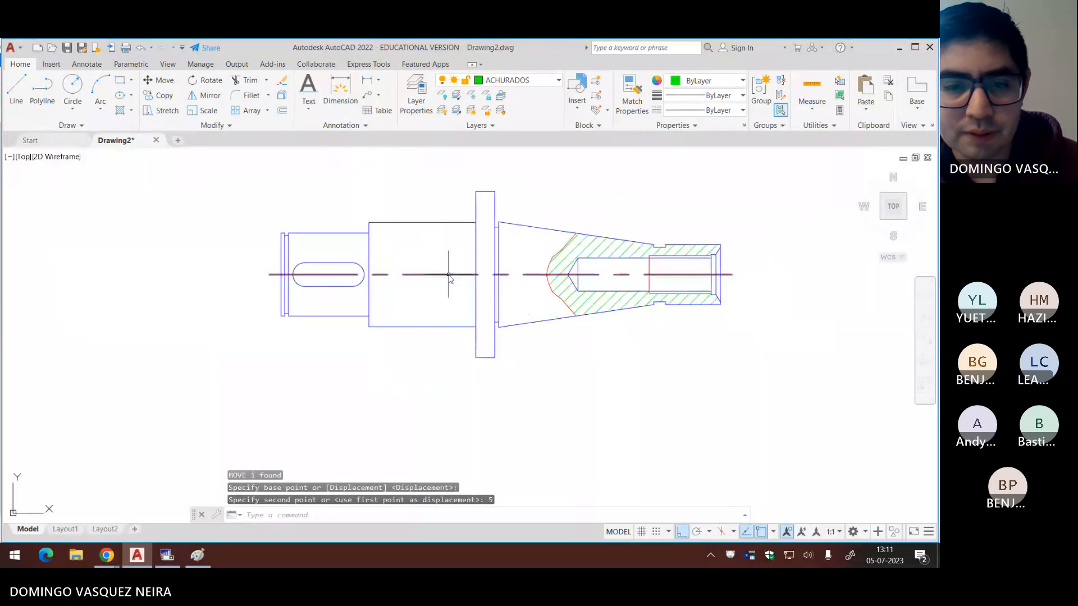
Step: Set the centreline's linetype scale to 0.5 in its object properties
{"action": "scroll", "coordinate": [415, 281], "scroll_direction": "up", "scroll_amount": 2}
{"action": "middle_click_drag", "start_coordinate": [413, 282], "coordinate": [537, 303]}
{"action": "left_click", "coordinate": [537, 277]}
{"action": "left_click", "coordinate": [513, 311]}
{"action": "key", "text": "ctrl+1"}
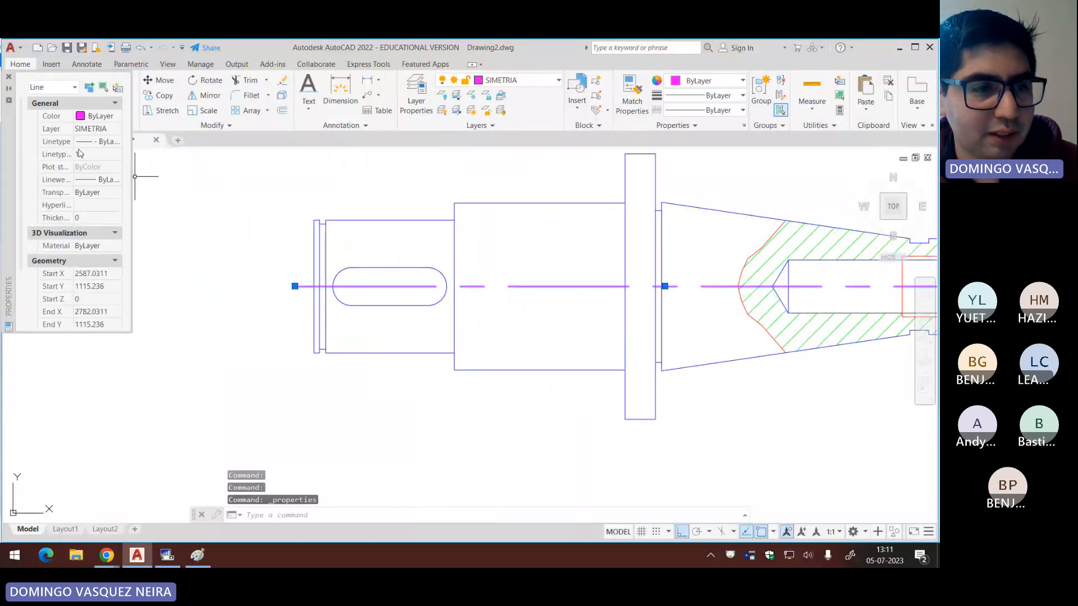
{"action": "left_click_drag", "start_coordinate": [73, 154], "coordinate": [97, 155]}
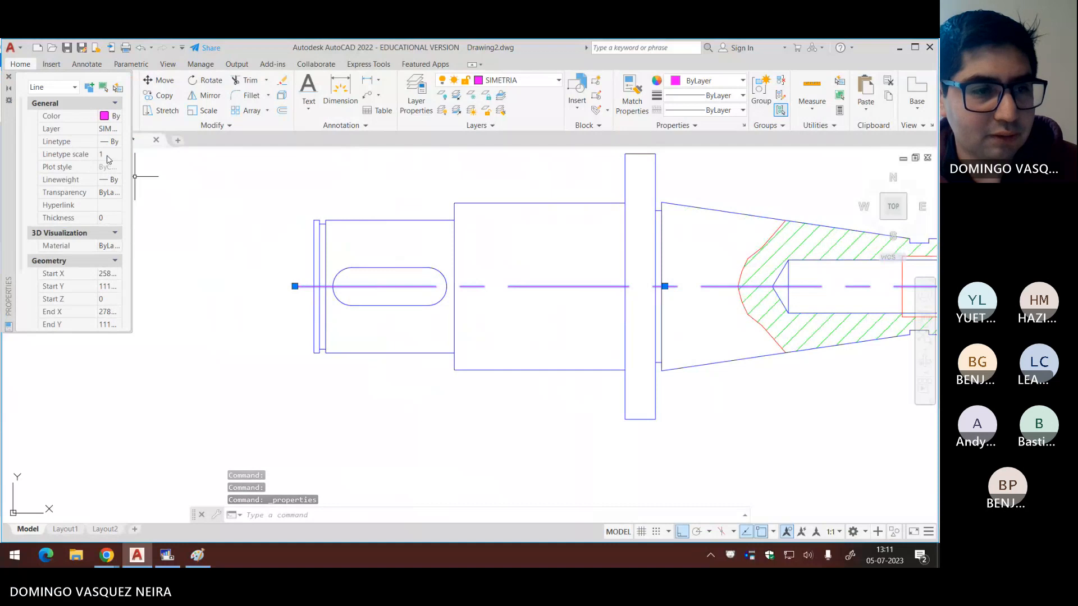
{"action": "left_click_drag", "start_coordinate": [12, 143], "coordinate": [218, 246]}
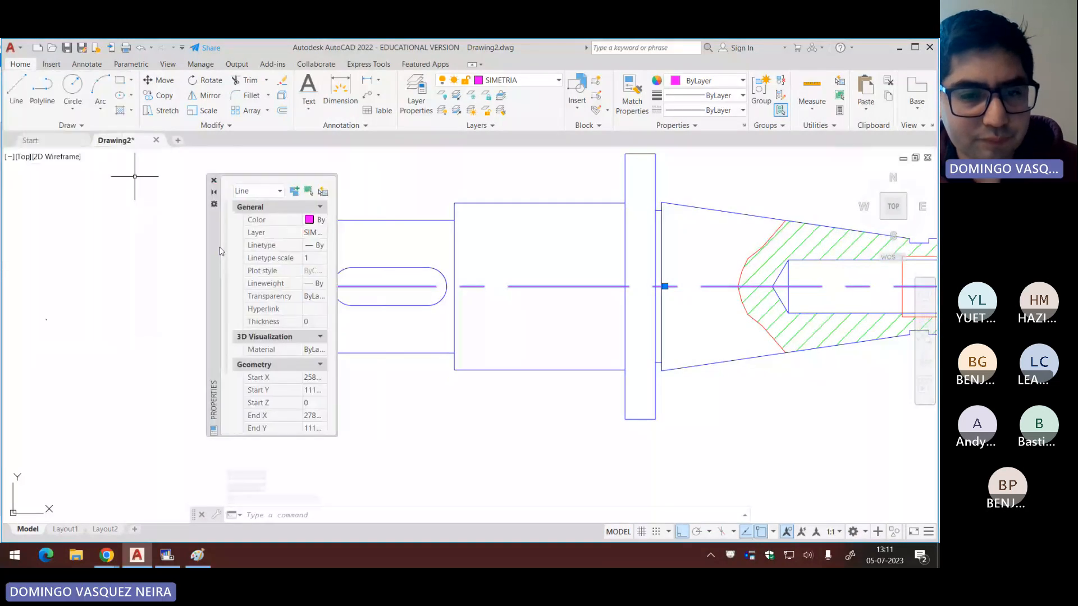
{"action": "left_click", "coordinate": [315, 260]}
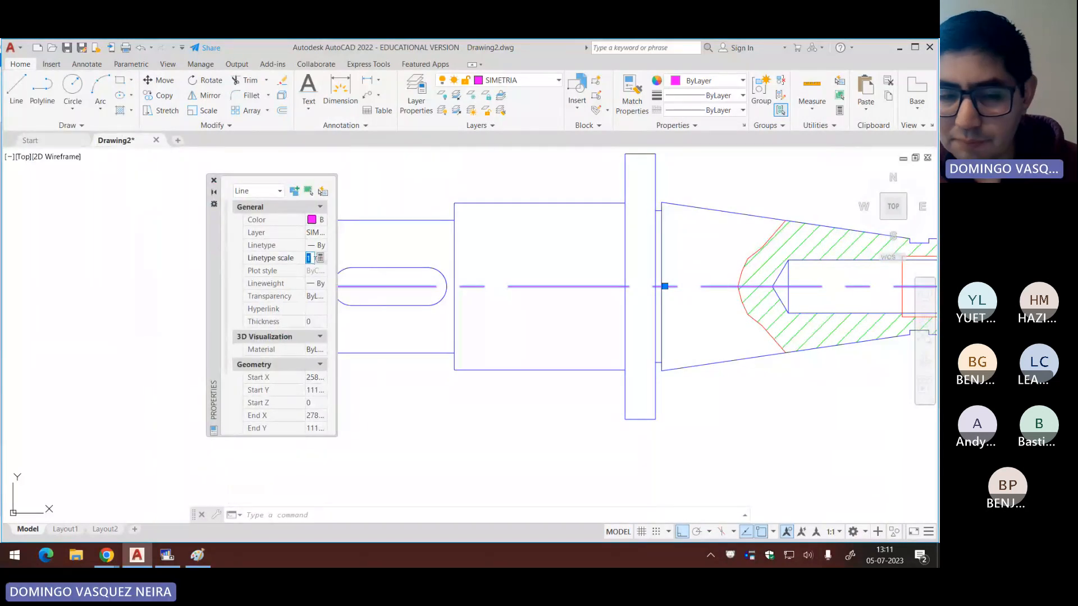
{"action": "key", "text": "BackSpace"}
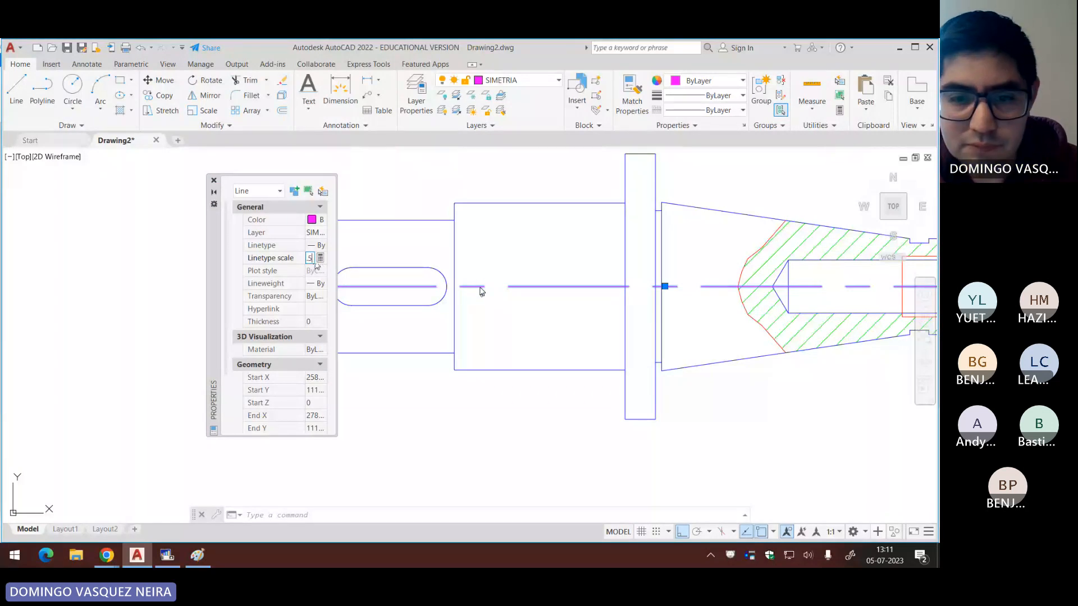
{"action": "type", "text": ".5"}
{"action": "key", "text": "Return"}
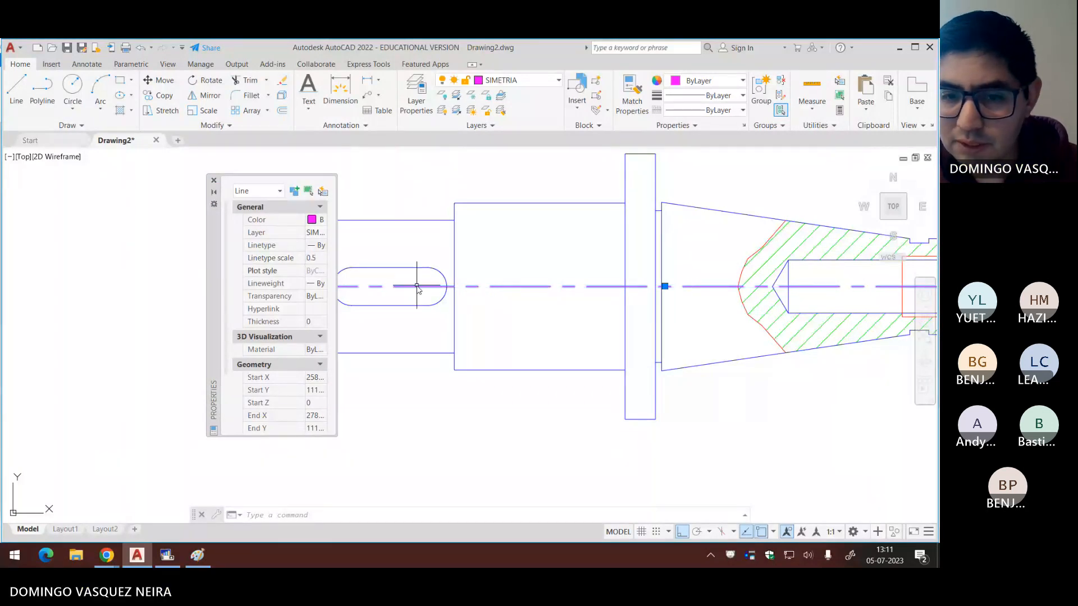
{"action": "scroll", "coordinate": [560, 298], "scroll_direction": "down", "scroll_amount": 2}
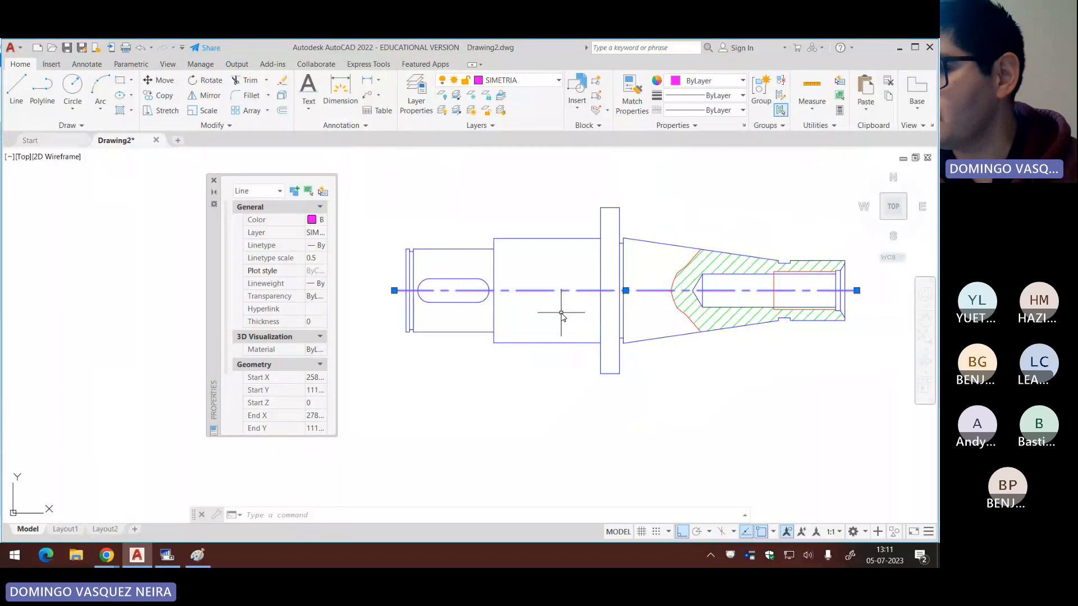
{"action": "left_click", "coordinate": [214, 180]}
Step: Close the Paint copy of the drawing and examine the circular side view and its diameters in the exam PDF in Chrome
{"action": "middle_click_drag", "start_coordinate": [517, 330], "coordinate": [440, 325]}
{"action": "key", "text": "alt+Tab"}
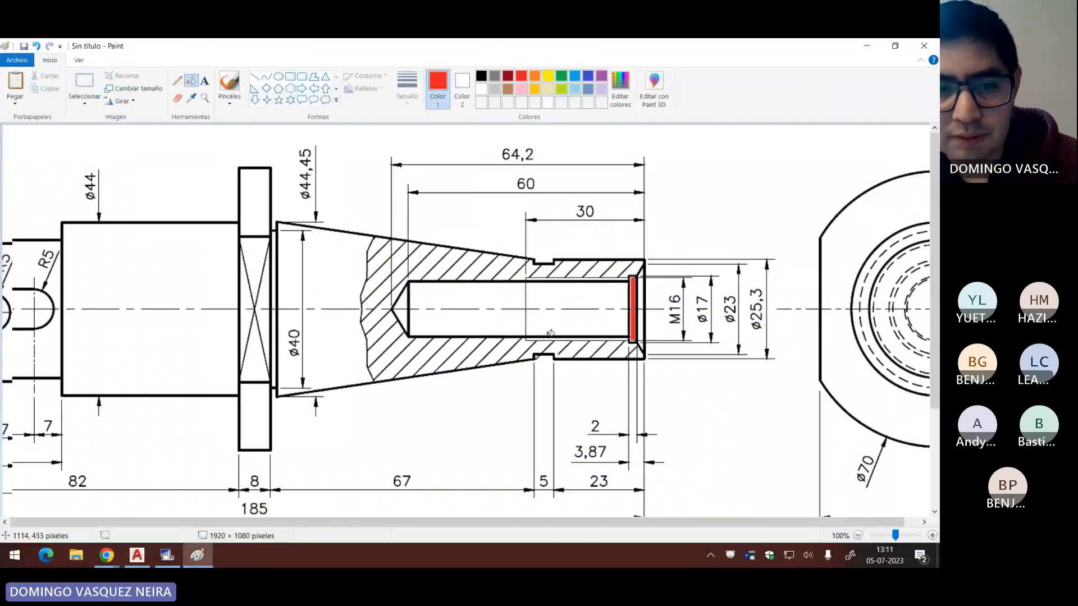
{"action": "scroll", "coordinate": [600, 290], "scroll_direction": "down", "scroll_amount": 1, "text": "ctrl"}
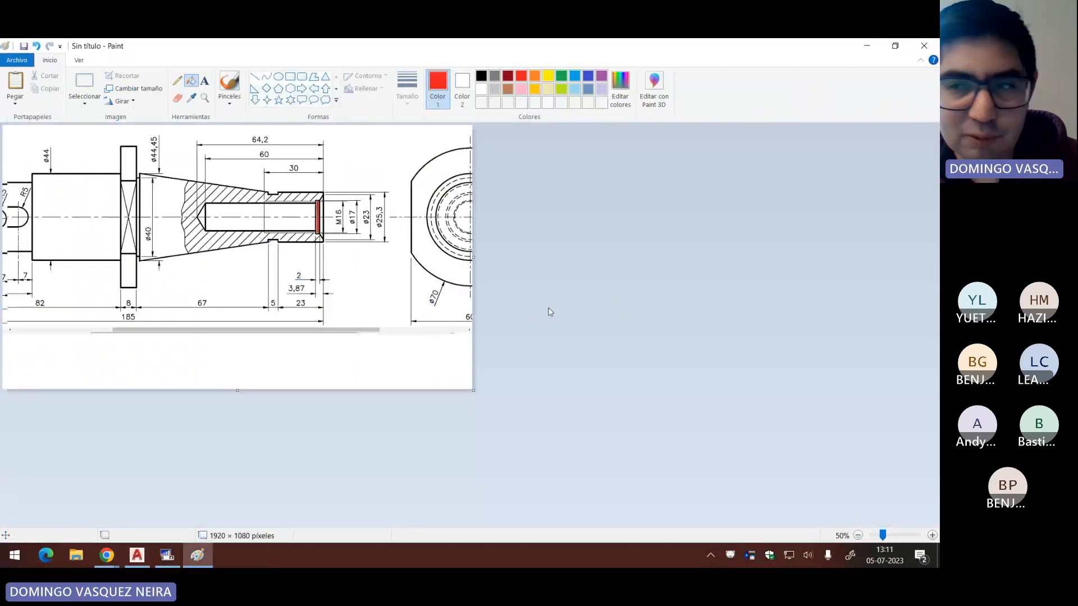
{"action": "left_click", "coordinate": [938, 47]}
{"action": "left_click", "coordinate": [484, 298]}
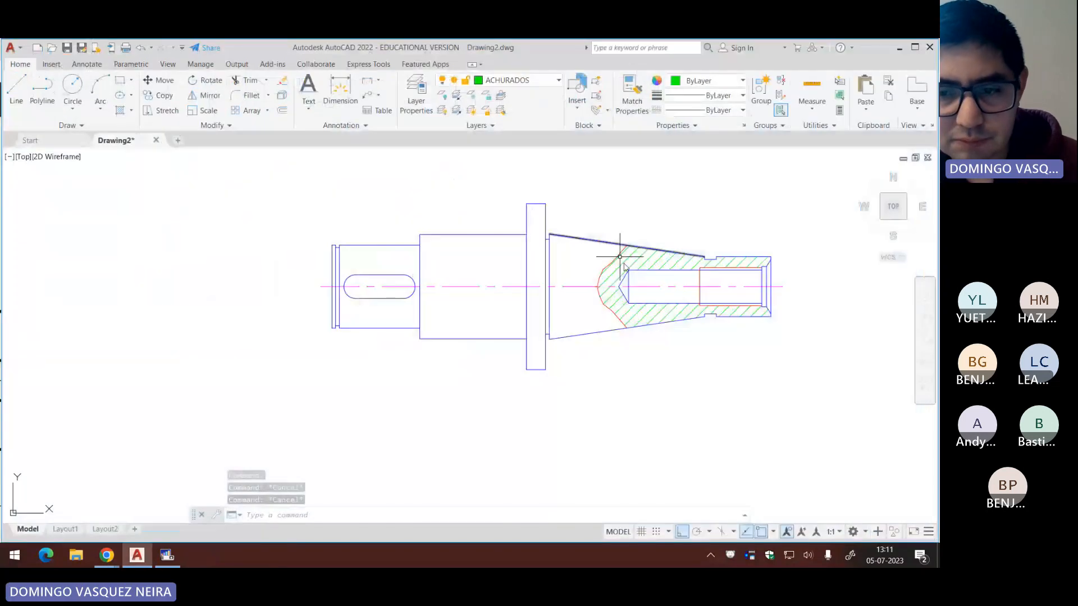
{"action": "key", "text": "alt+Tab"}
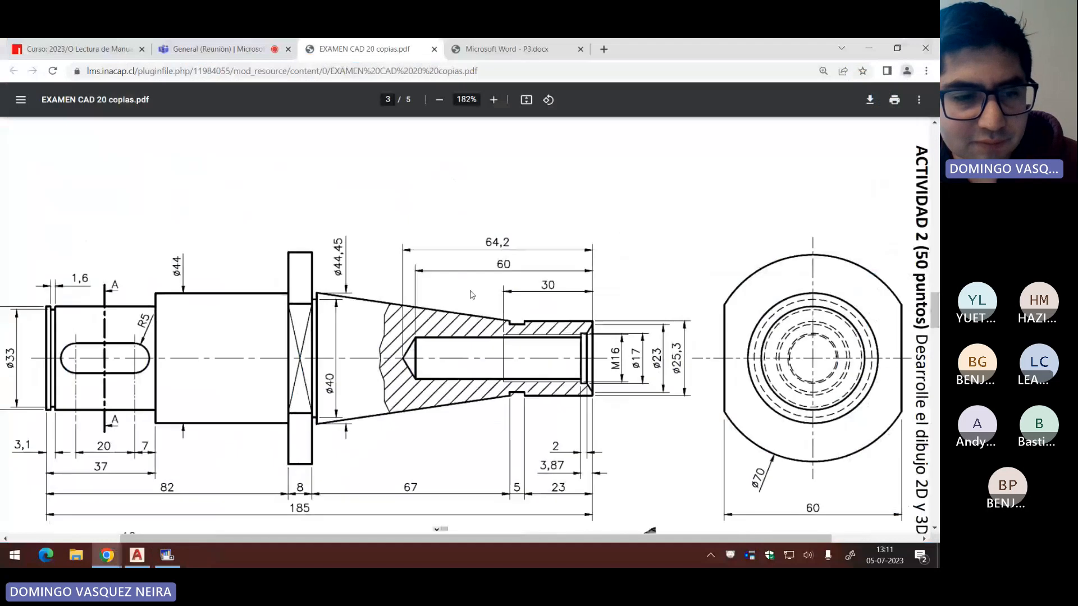
{"action": "scroll", "coordinate": [344, 323], "scroll_direction": "down", "scroll_amount": 2, "text": "ctrl"}
{"action": "scroll", "coordinate": [344, 324], "scroll_direction": "up", "scroll_amount": 2, "text": "ctrl"}
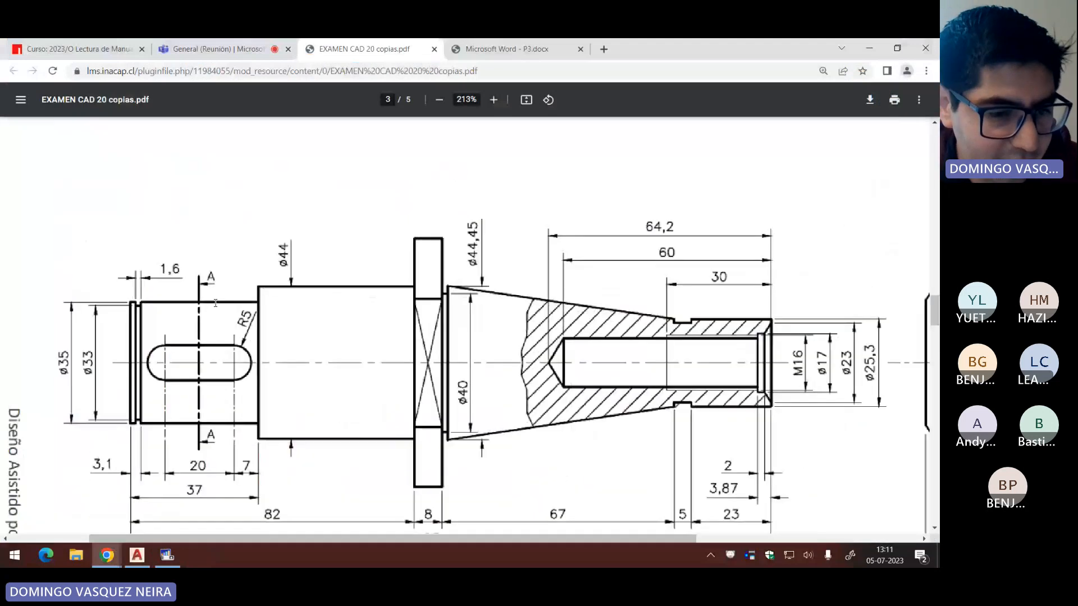
{"action": "scroll", "coordinate": [645, 349], "scroll_direction": "right", "scroll_amount": 3}
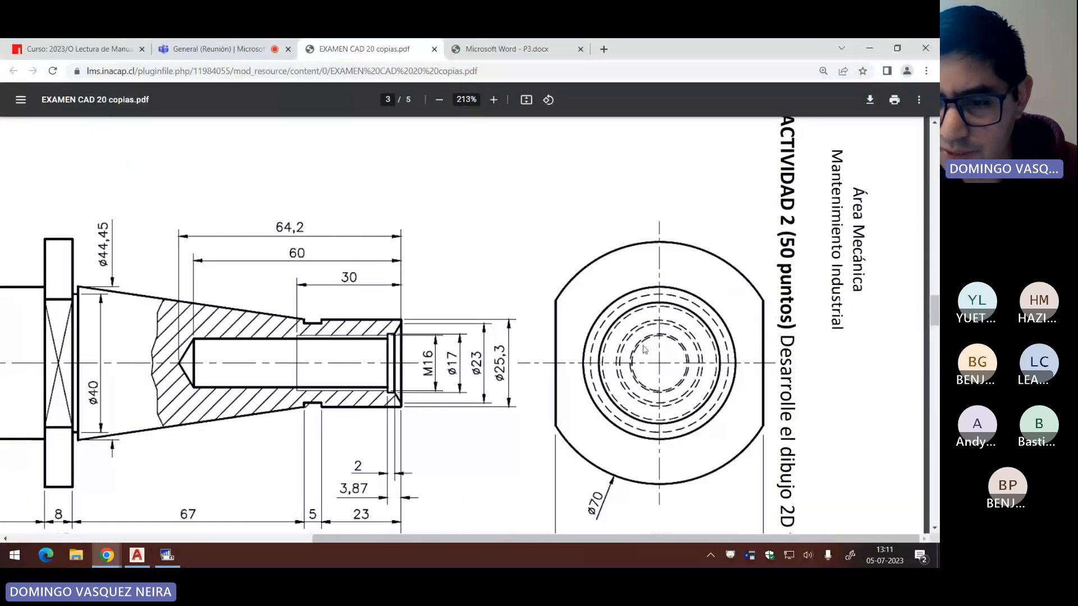
{"action": "scroll", "coordinate": [680, 340], "scroll_direction": "down", "scroll_amount": 2, "text": "ctrl"}
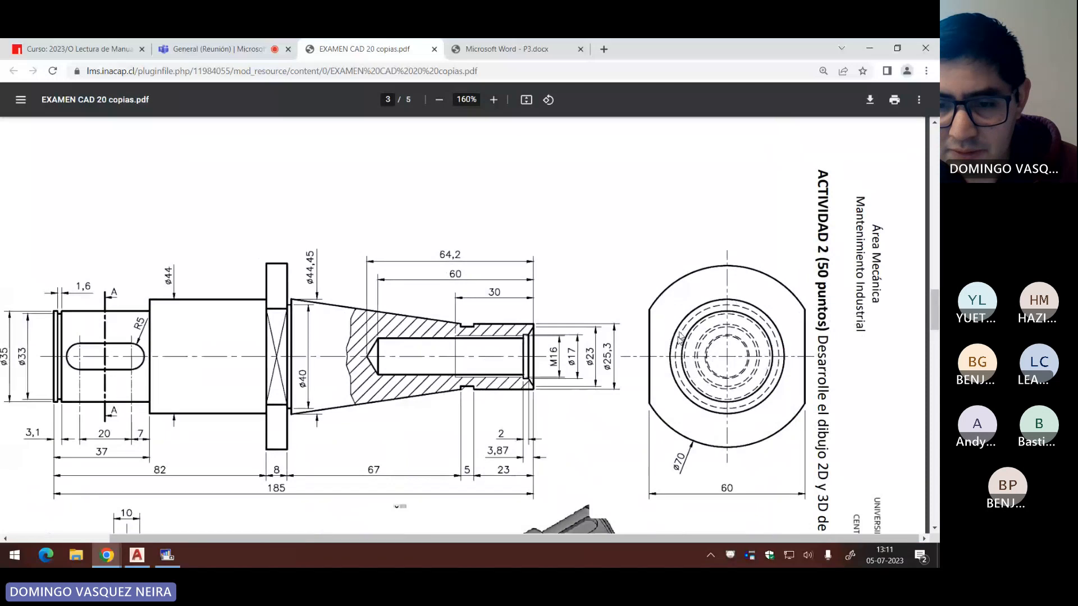
Step: Switch to AutoCAD and make C GRUESA the current layer for the side view's outlines
{"action": "key", "text": "alt+Tab"}
{"action": "left_click", "coordinate": [527, 80]}
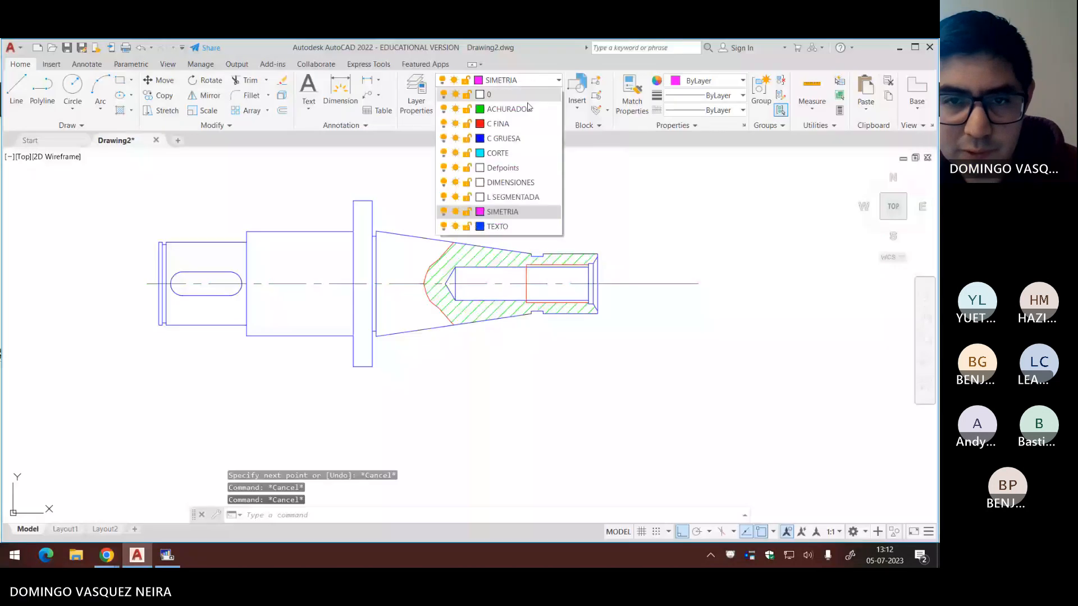
{"action": "left_click", "coordinate": [523, 140]}
Step: Draw the side view's outer circle with a diameter of 70, centred on the free end of the shaft's centreline
{"action": "type", "text": "c"}
{"action": "key", "text": "Return"}
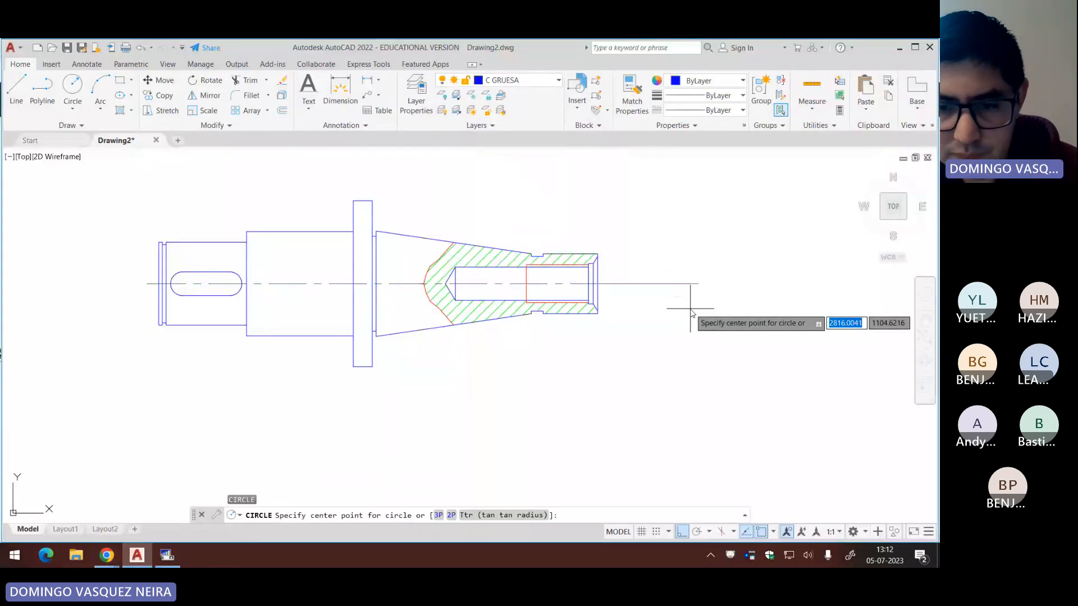
{"action": "key", "text": "alt+Tab"}
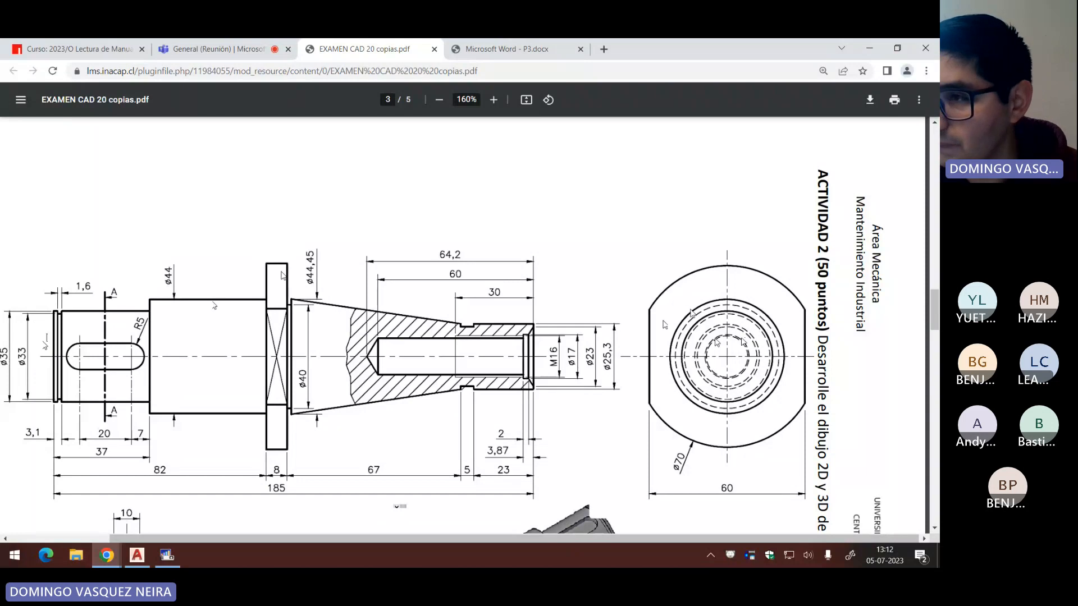
{"action": "key", "text": "alt+Tab"}
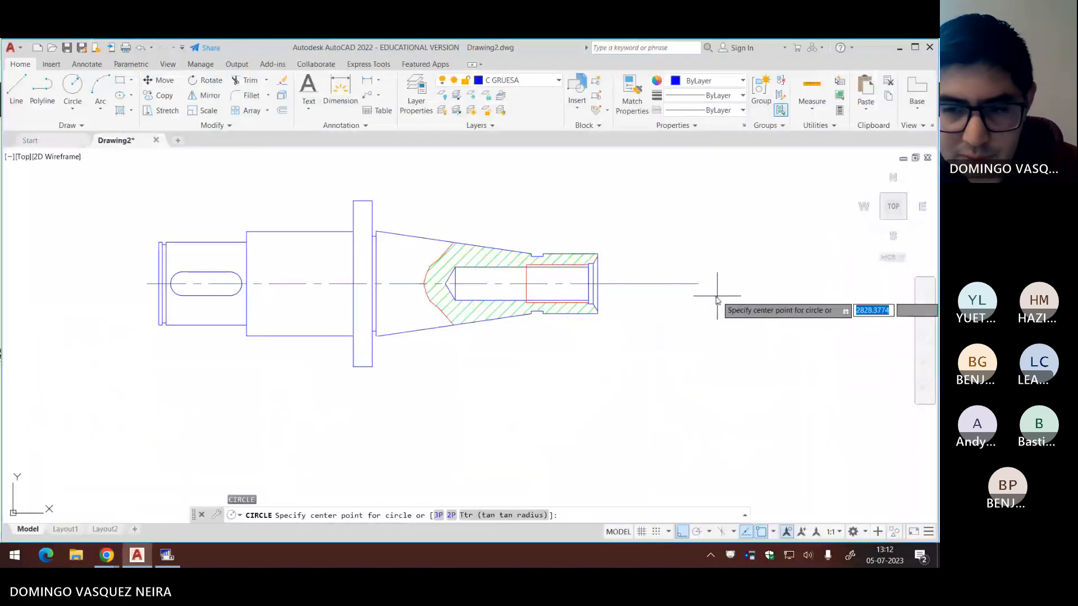
{"action": "type", "text": "c"}
{"action": "key", "text": "Return"}
{"action": "key", "text": "Escape"}
{"action": "key", "text": "Return"}
{"action": "left_click", "coordinate": [699, 284]}
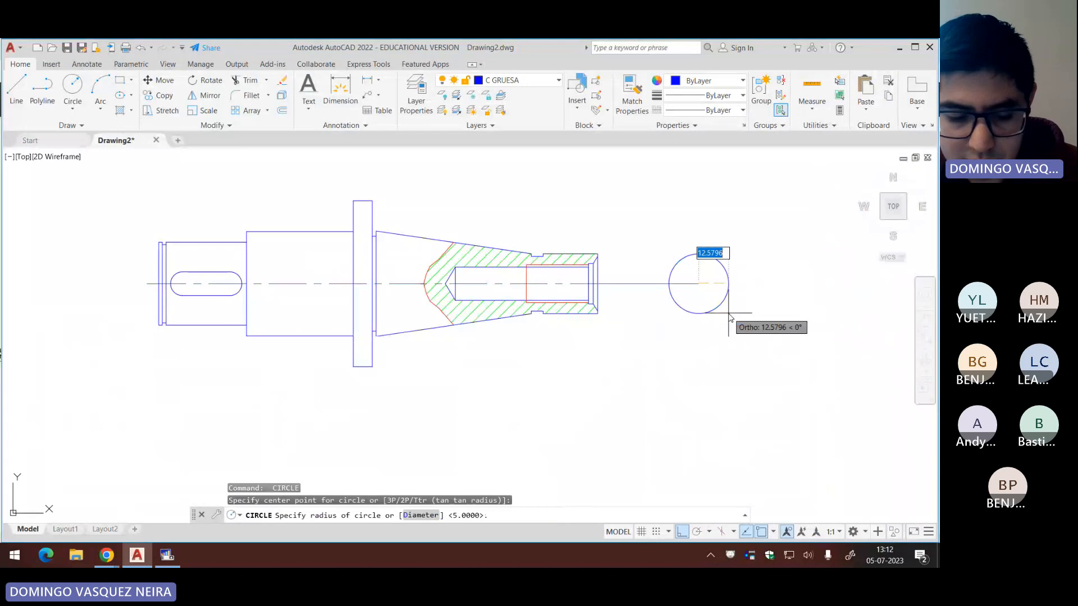
{"action": "type", "text": "d"}
{"action": "key", "text": "Return"}
{"action": "key", "text": "alt+Tab"}
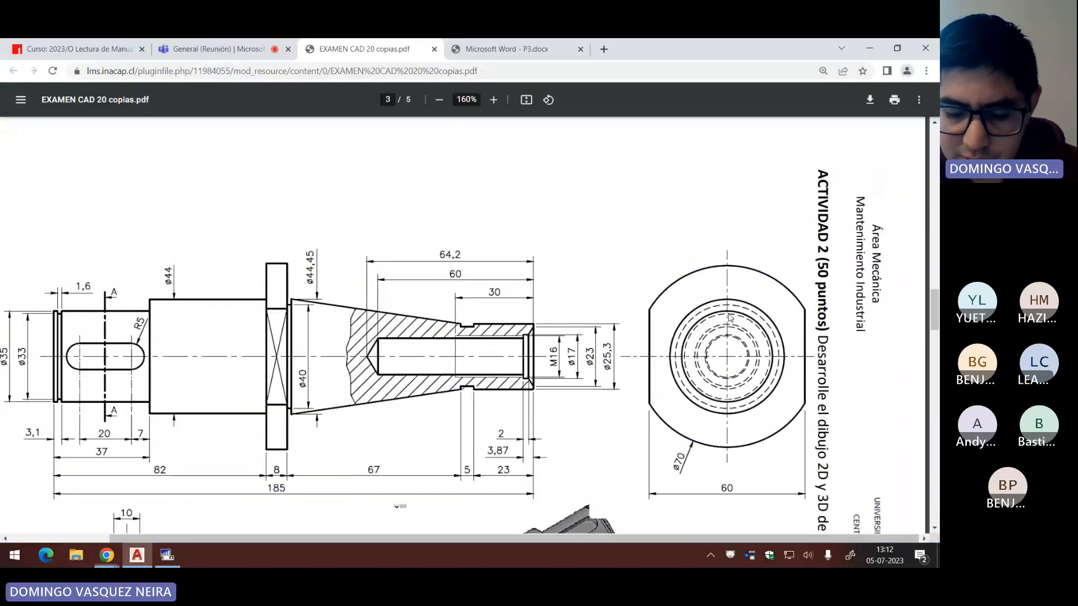
{"action": "key", "text": "alt+Tab"}
{"action": "type", "text": "70"}
{"action": "key", "text": "Return"}
{"action": "left_click", "coordinate": [775, 212]}
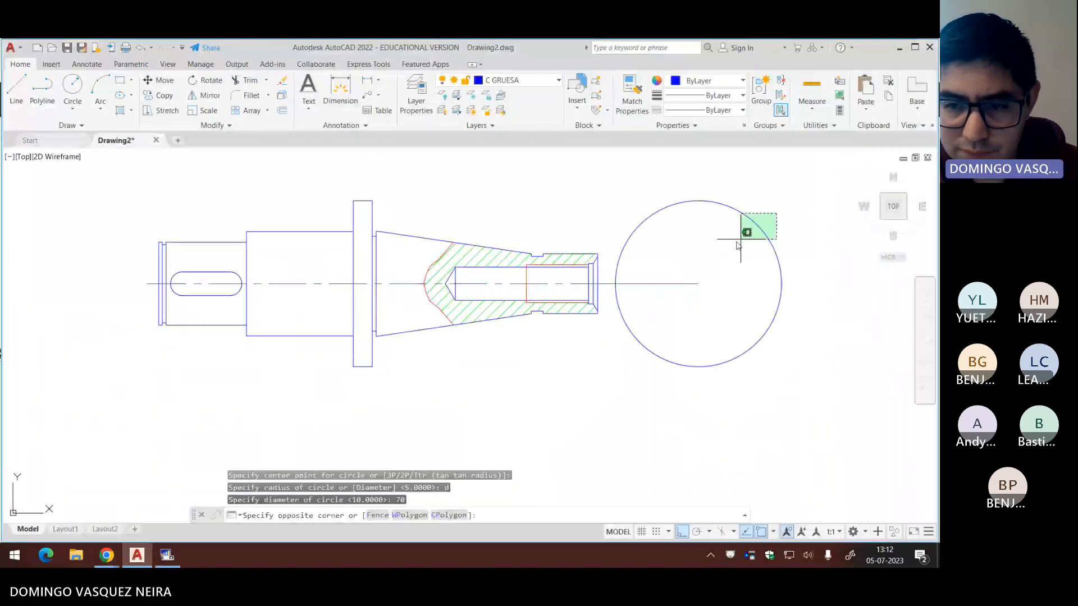
{"action": "left_click", "coordinate": [704, 288]}
{"action": "left_click", "coordinate": [698, 283]}
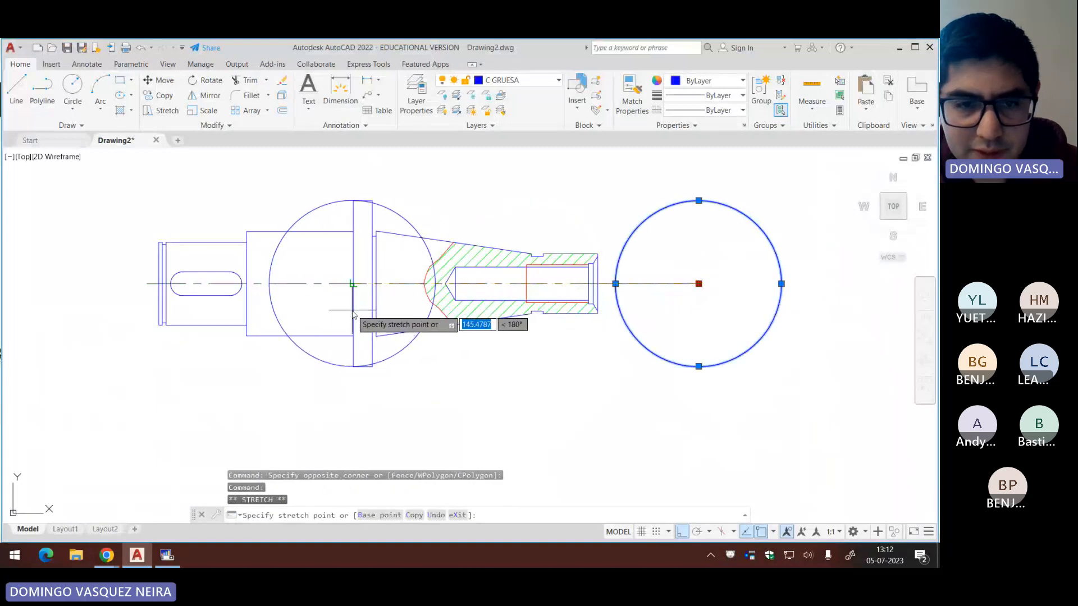
{"action": "key", "text": "Escape"}
Step: Draw a circle of diameter 44 concentric with the side view's outer circle
{"action": "type", "text": "c"}
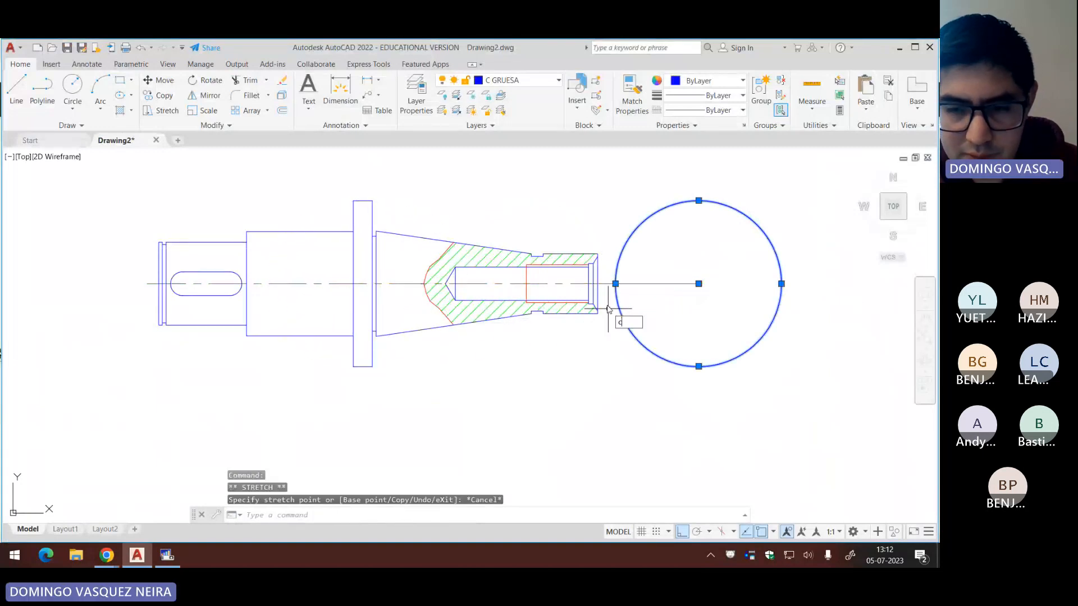
{"action": "key", "text": "Return"}
{"action": "left_click", "coordinate": [698, 283]}
{"action": "key", "text": "alt+Tab"}
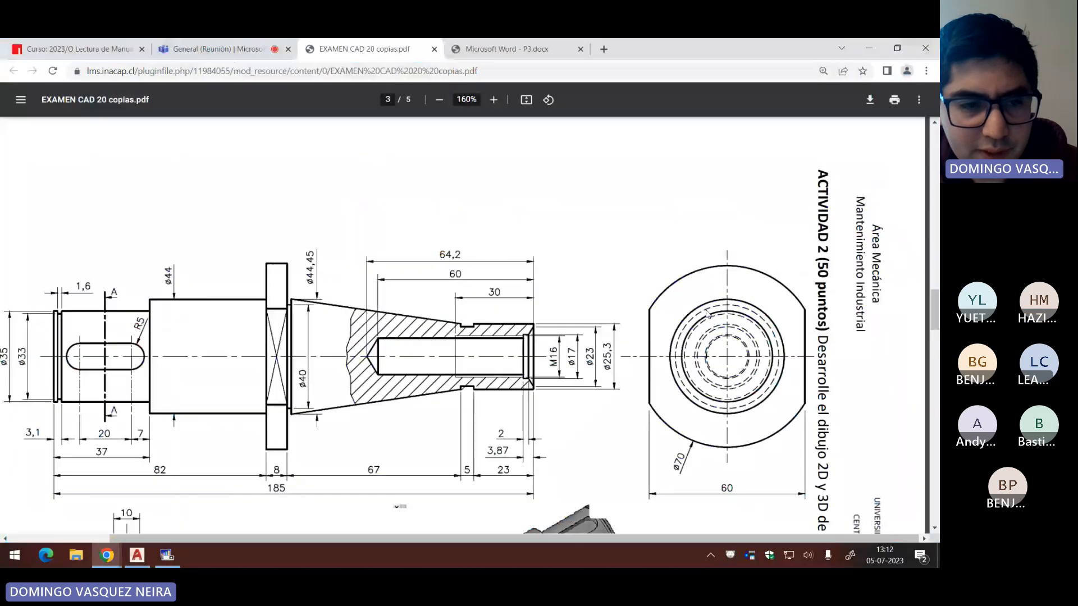
{"action": "key", "text": "alt+Tab"}
{"action": "type", "text": "d"}
{"action": "key", "text": "Return"}
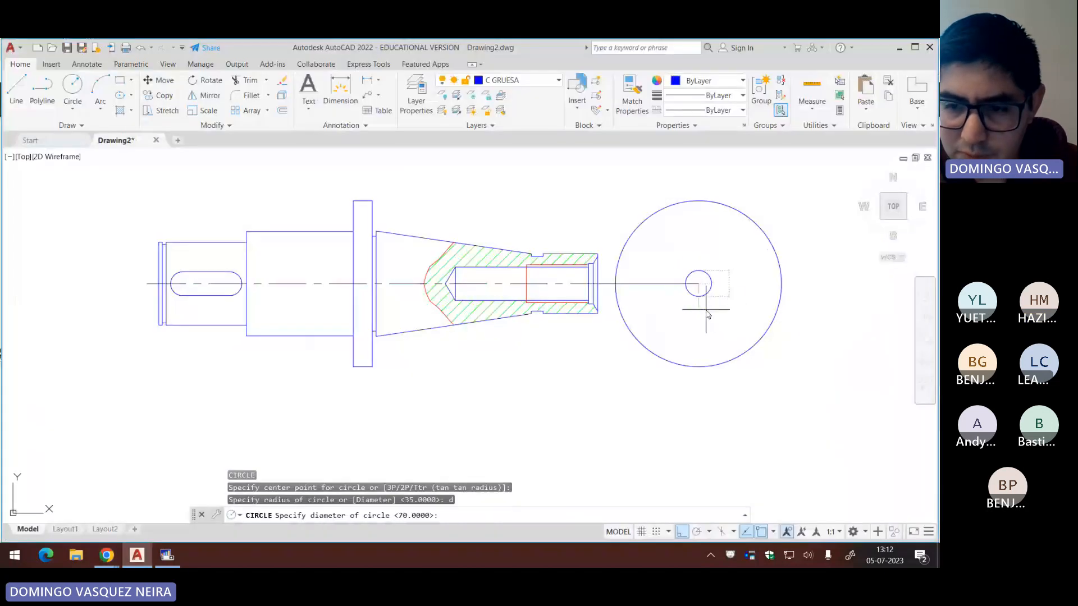
{"action": "type", "text": "44"}
{"action": "key", "text": "Return"}
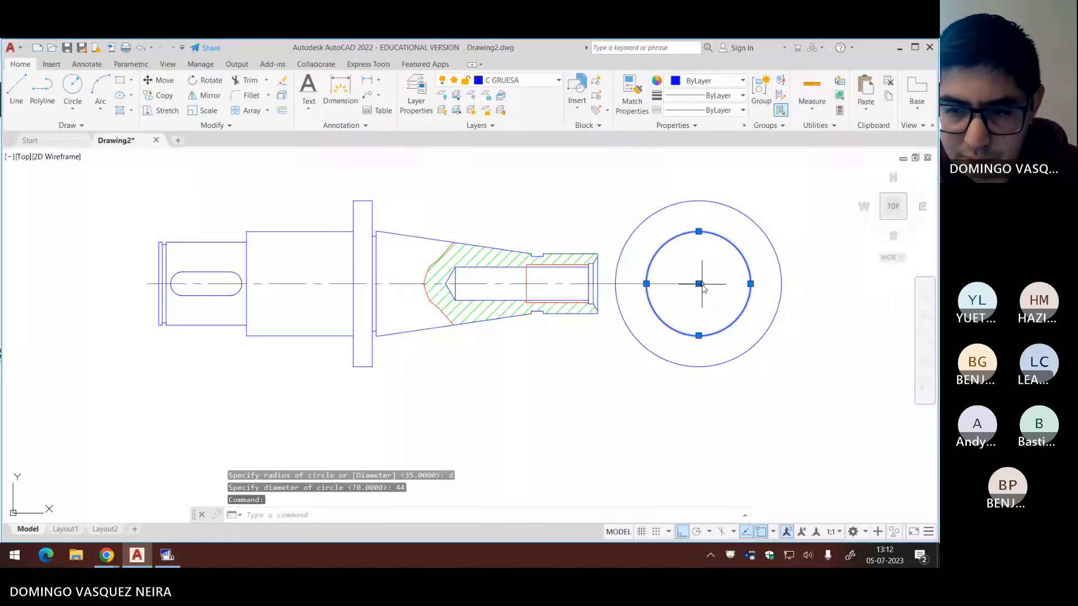
{"action": "left_click", "coordinate": [701, 284]}
{"action": "left_click", "coordinate": [742, 302]}
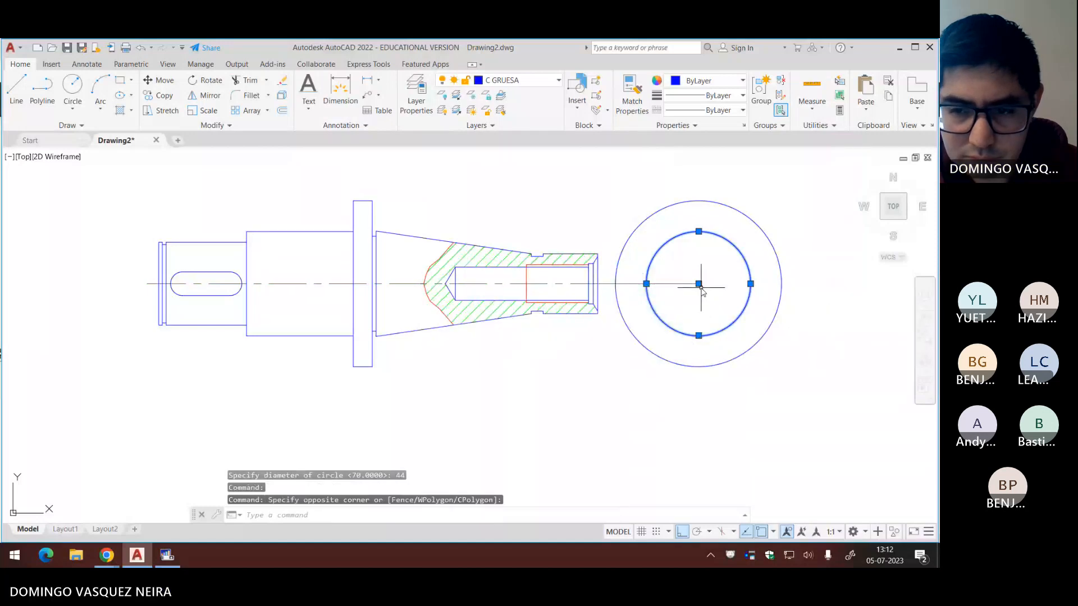
{"action": "left_click", "coordinate": [698, 283]}
{"action": "key", "text": "Escape"}
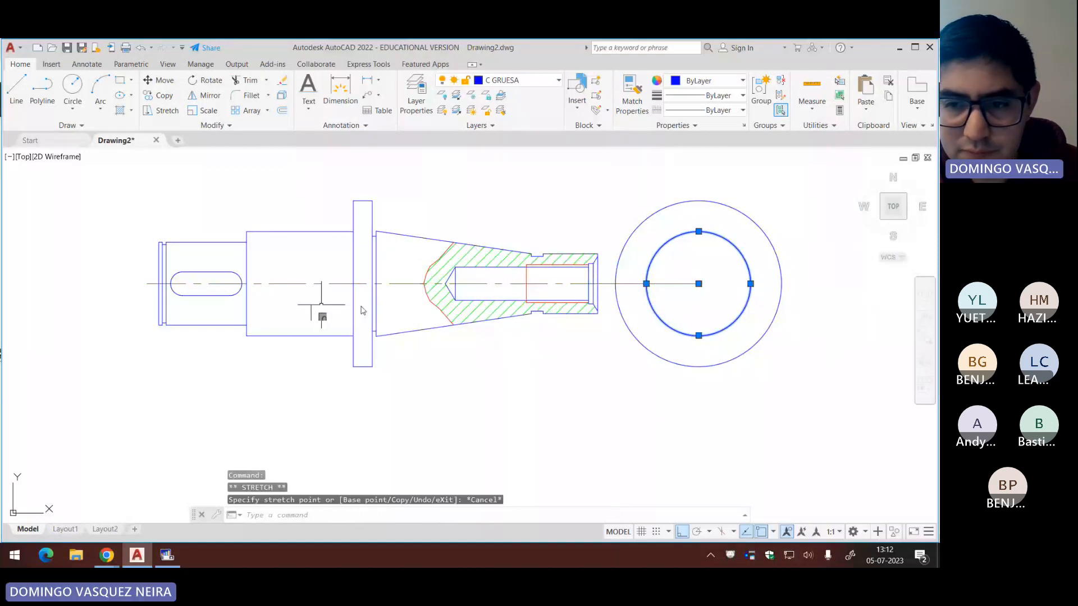
{"action": "key", "text": "Escape"}
Step: Draw a concentric circle of diameter 35 in the side view and delete the duplicate of the outer circle
{"action": "type", "text": "c"}
{"action": "key", "text": "Return"}
{"action": "left_click", "coordinate": [698, 283]}
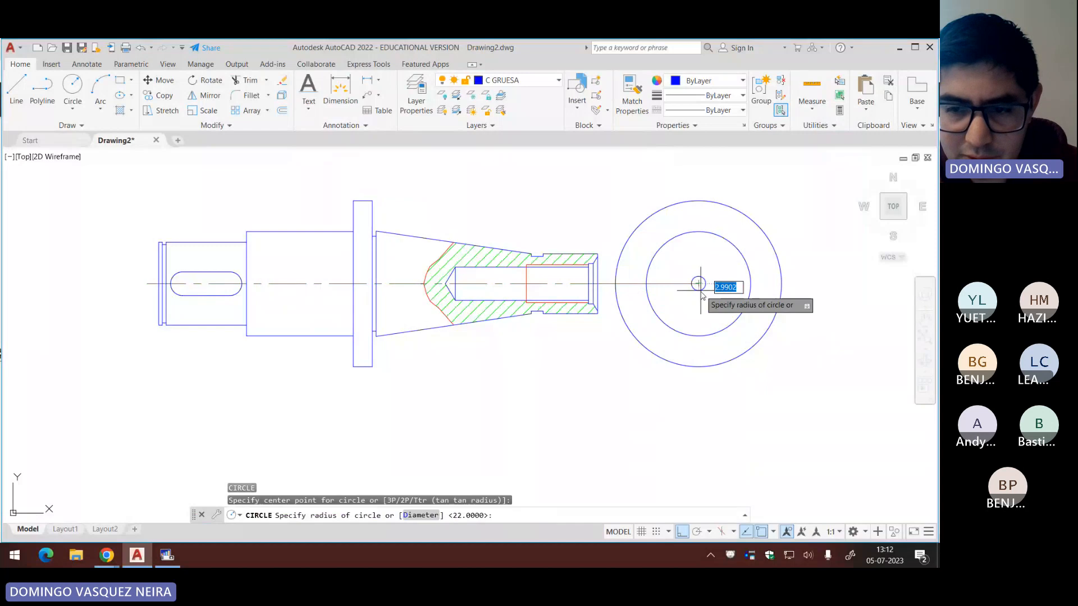
{"action": "key", "text": "alt+Tab"}
{"action": "key", "text": "alt+Tab"}
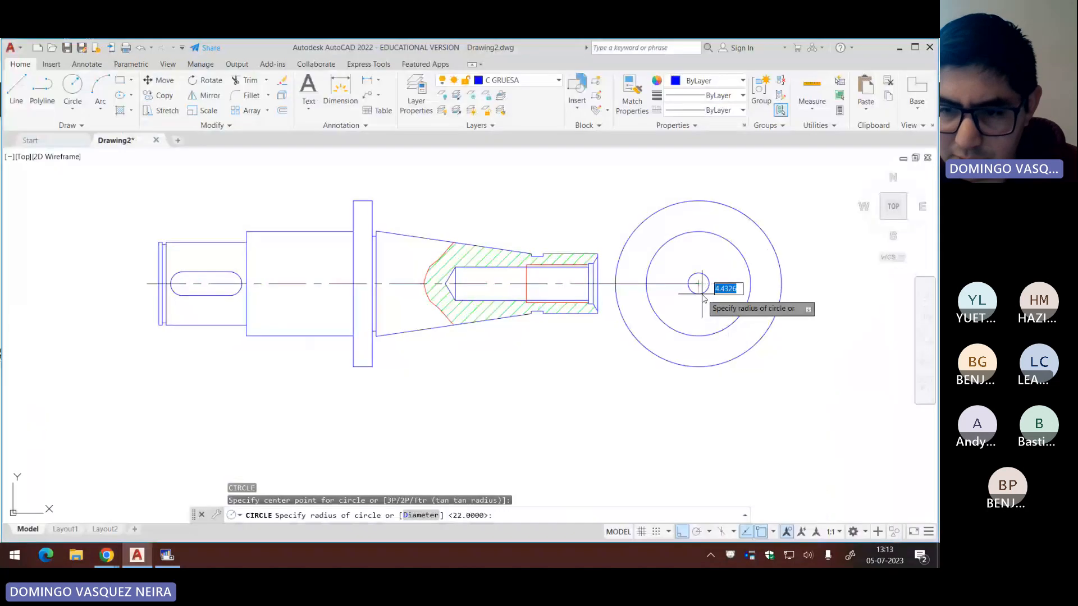
{"action": "type", "text": "d"}
{"action": "key", "text": "Return"}
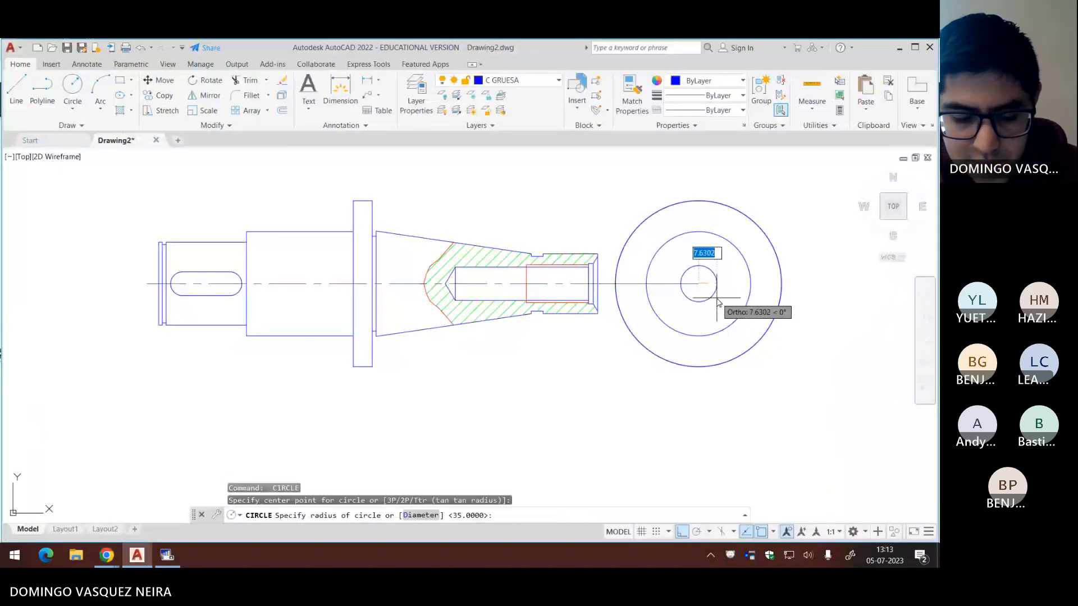
{"action": "type", "text": "35"}
{"action": "key", "text": "Return"}
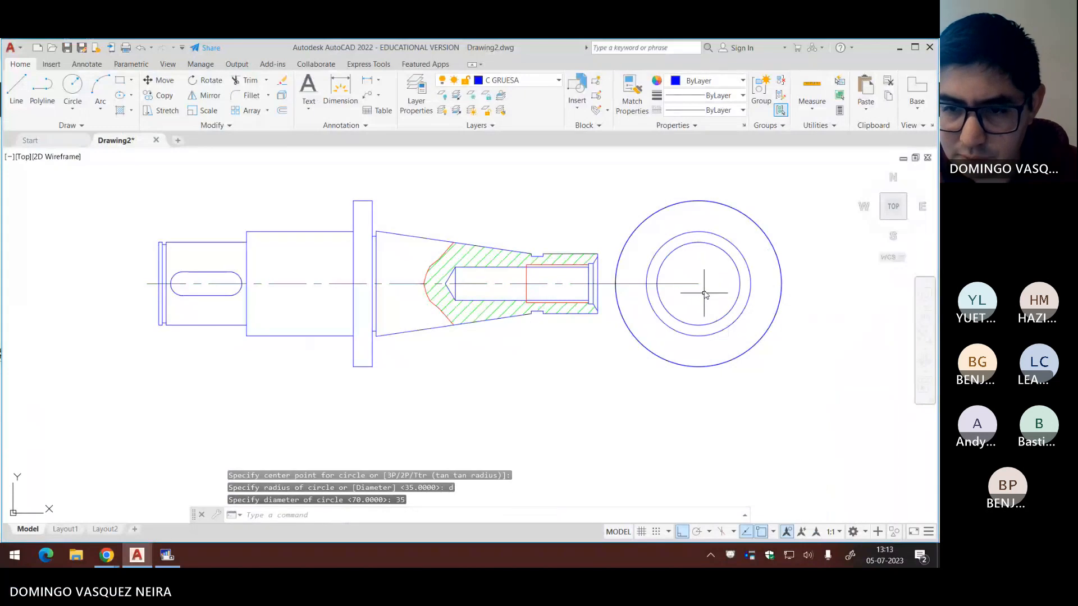
{"action": "left_click", "coordinate": [757, 225]}
{"action": "key", "text": "Delete"}
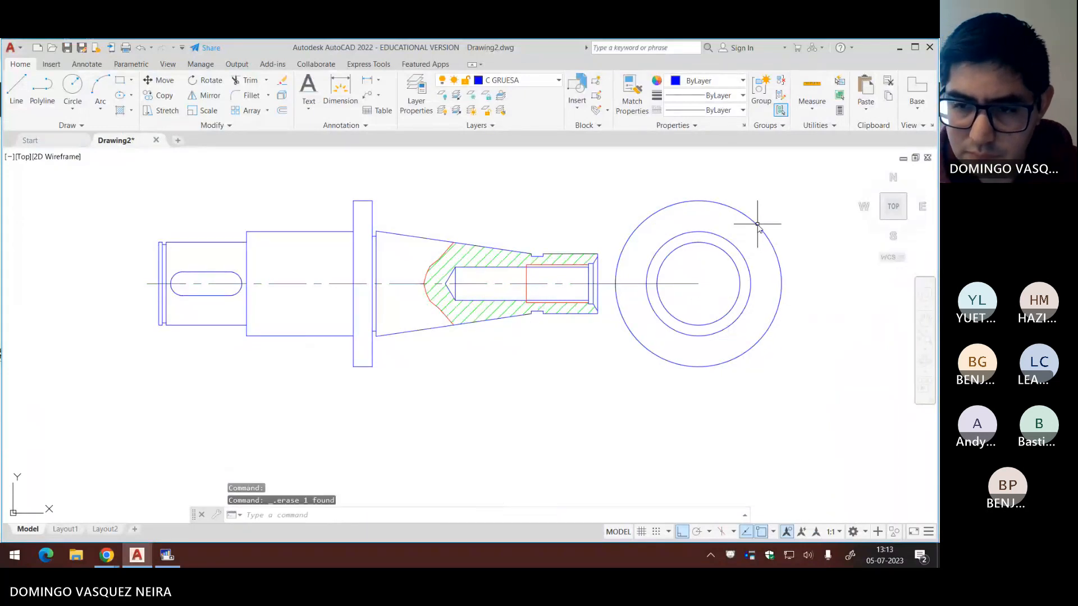
{"action": "left_click", "coordinate": [712, 245]}
{"action": "left_click", "coordinate": [698, 284]}
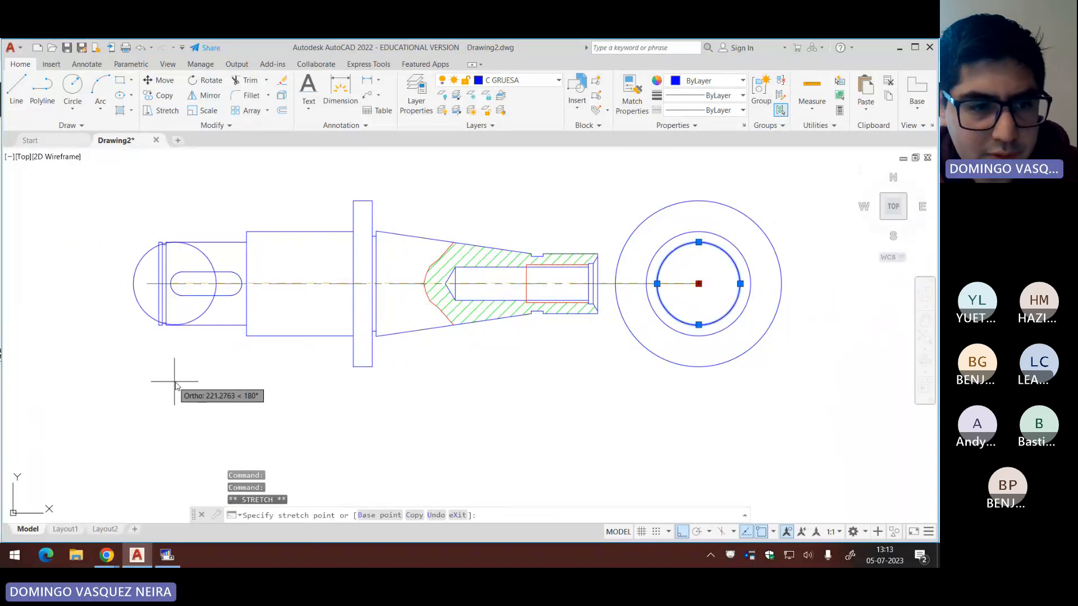
{"action": "key", "text": "Escape"}
{"action": "key", "text": "Escape"}
{"action": "key", "text": "Escape"}
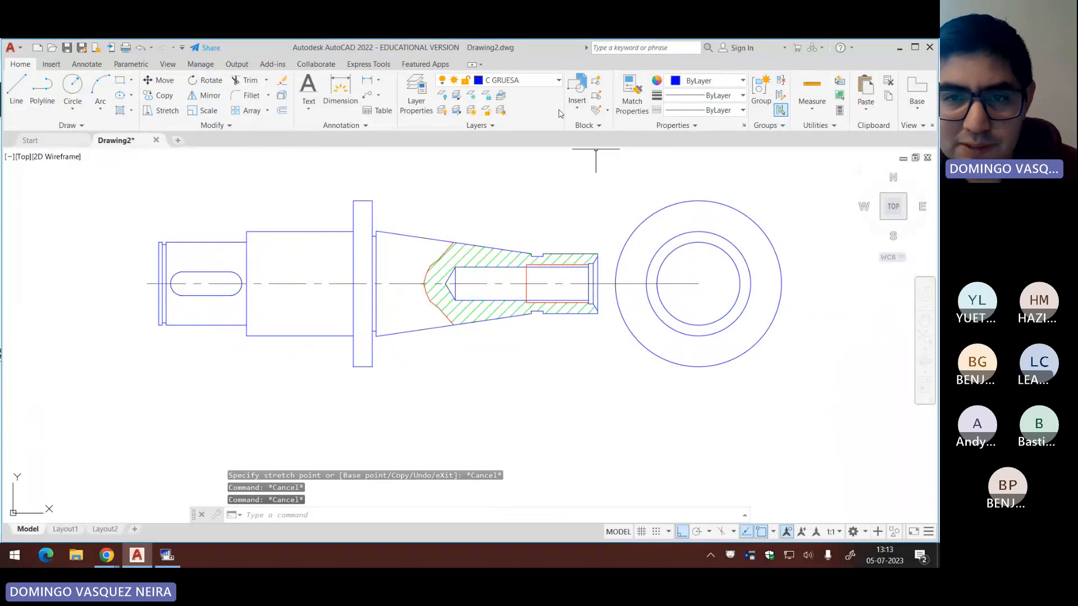
Step: Make L SEGMENTADA the current layer and draw a circle of diameter 16 at the side view's centre for the M16 thread
{"action": "left_click", "coordinate": [544, 81]}
{"action": "left_click", "coordinate": [512, 197]}
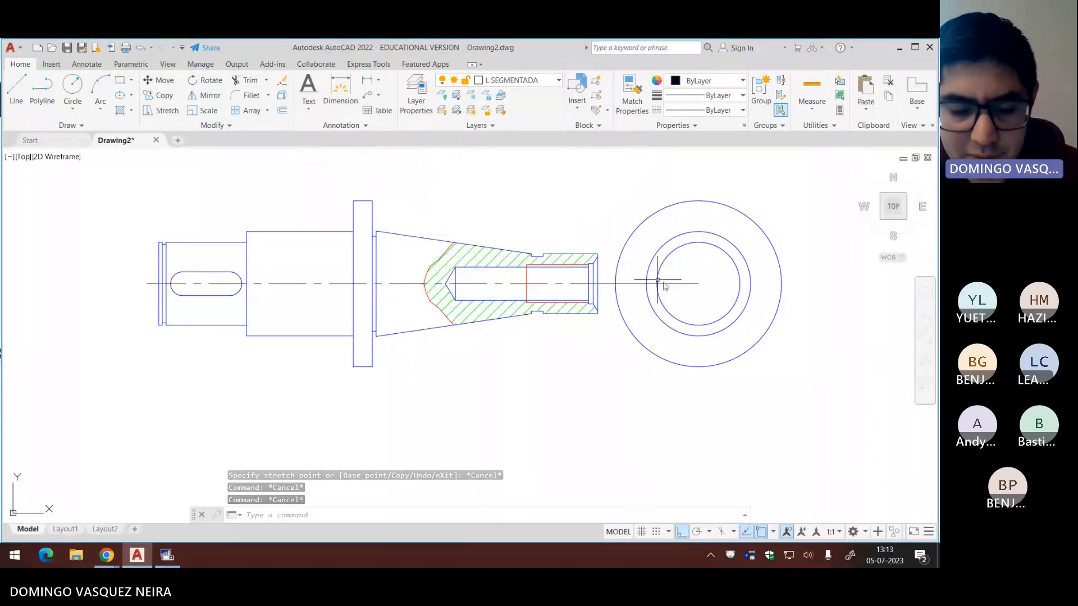
{"action": "type", "text": "c"}
{"action": "key", "text": "Return"}
{"action": "key", "text": "alt+Tab"}
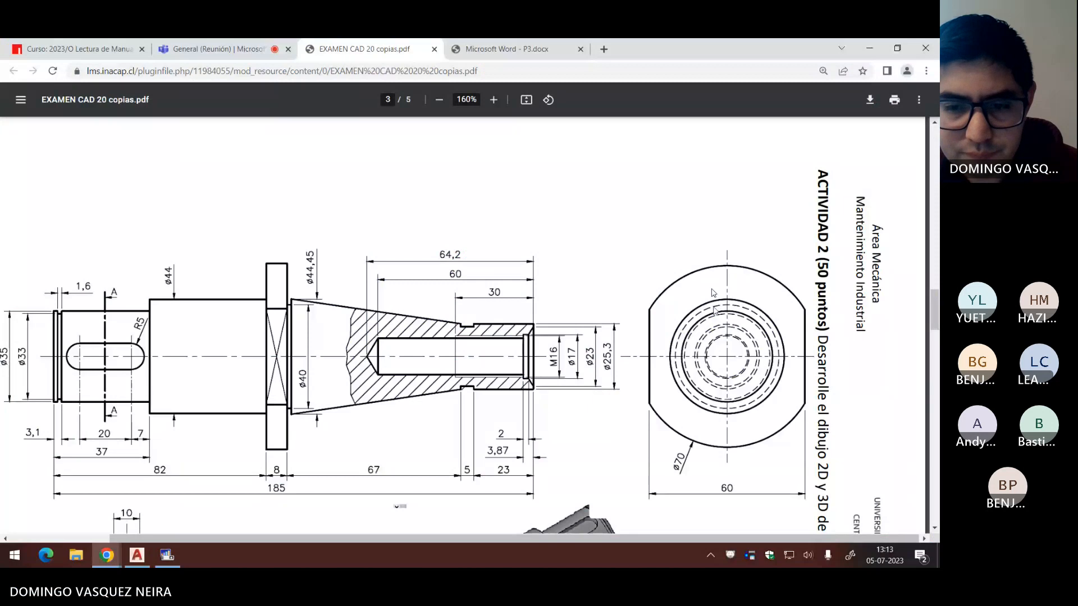
{"action": "key", "text": "alt+Tab"}
{"action": "left_click", "coordinate": [699, 283]}
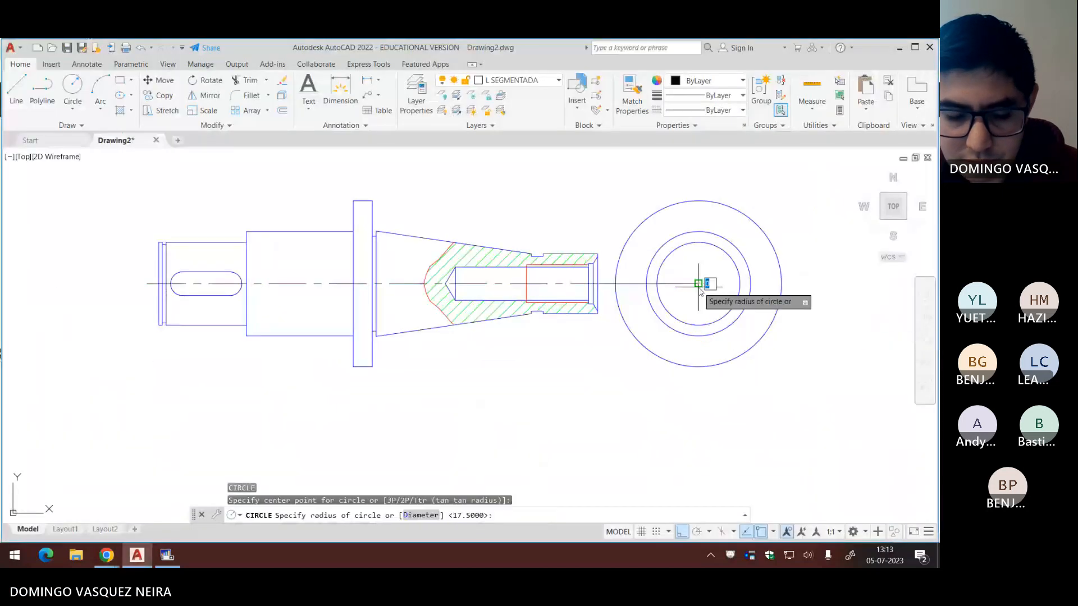
{"action": "type", "text": "d"}
{"action": "key", "text": "Return"}
{"action": "type", "text": "16"}
{"action": "key", "text": "Return"}
Step: Draw a dashed circle of diameter 14 inside the thread circle, on the same centre
{"action": "key", "text": "Return"}
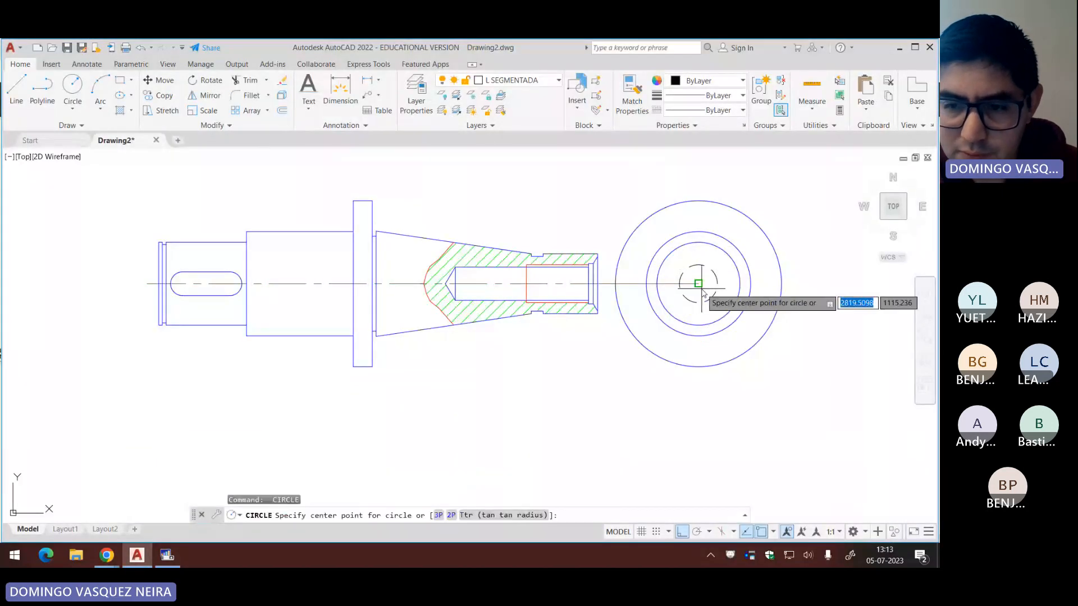
{"action": "left_click", "coordinate": [699, 285]}
{"action": "type", "text": "d"}
{"action": "key", "text": "Return"}
{"action": "type", "text": "14"}
{"action": "key", "text": "Return"}
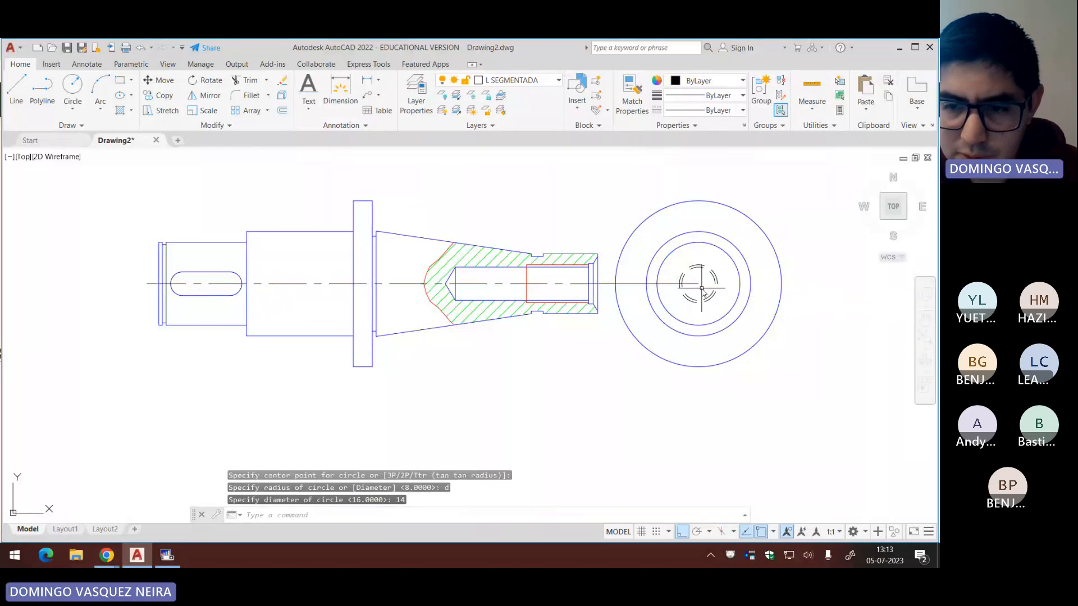
Step: Check the bore sizes in the exam PDF and draw a dashed concentric circle of diameter 17 in AutoCAD
{"action": "key", "text": "alt+Tab"}
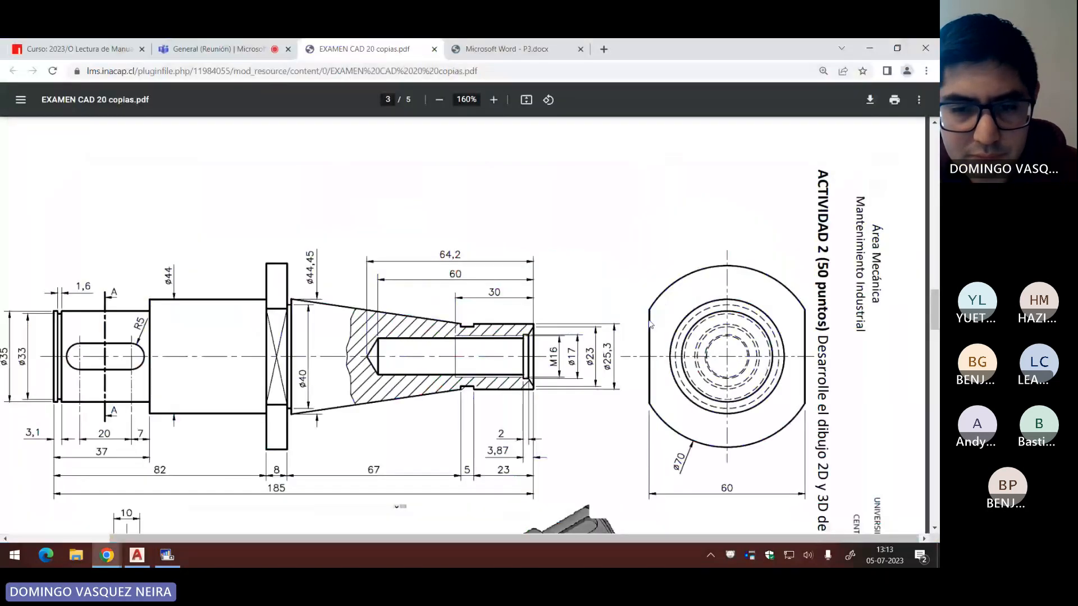
{"action": "key", "text": "alt+Tab"}
{"action": "key", "text": "Return"}
{"action": "left_click", "coordinate": [698, 284]}
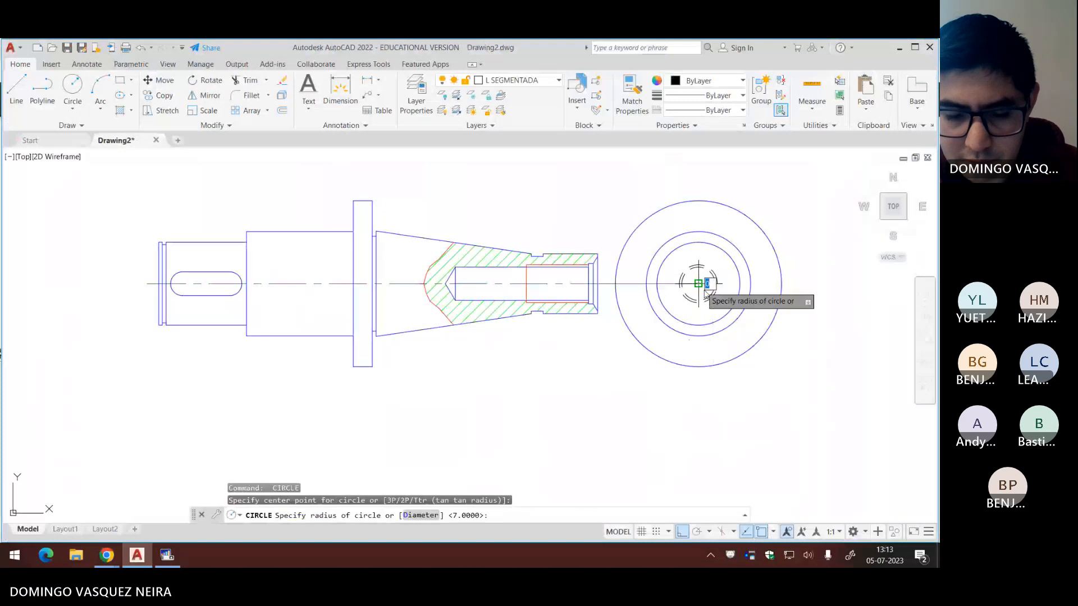
{"action": "type", "text": "d"}
{"action": "key", "text": "Return"}
{"action": "type", "text": "17"}
{"action": "key", "text": "Return"}
Step: Add a dashed circle of diameter 23 at the side view's centre for the groove near the threaded end
{"action": "key", "text": "alt+Tab"}
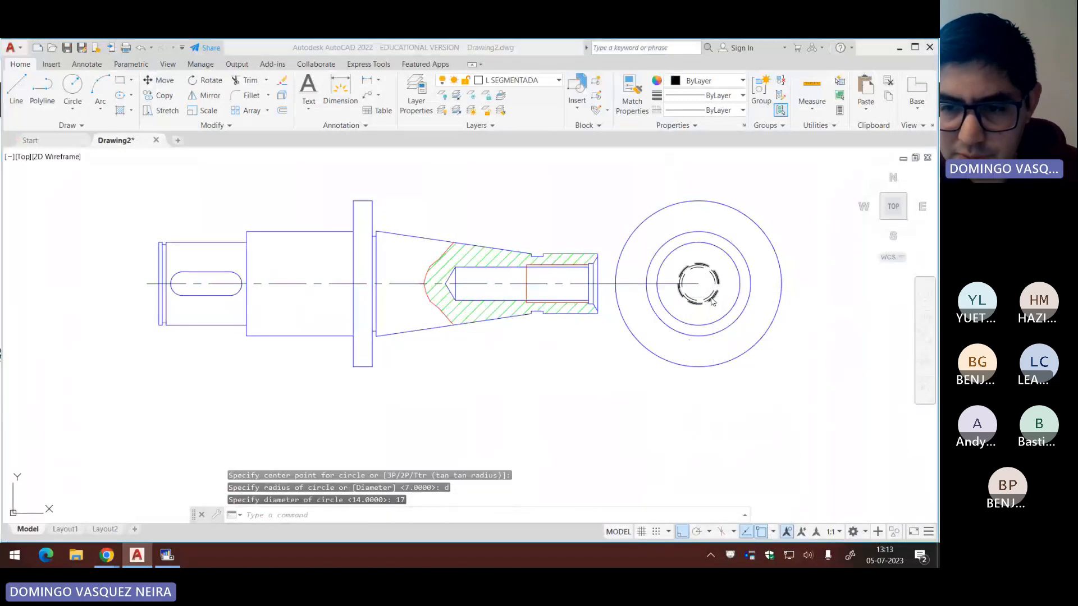
{"action": "key", "text": "alt+Tab"}
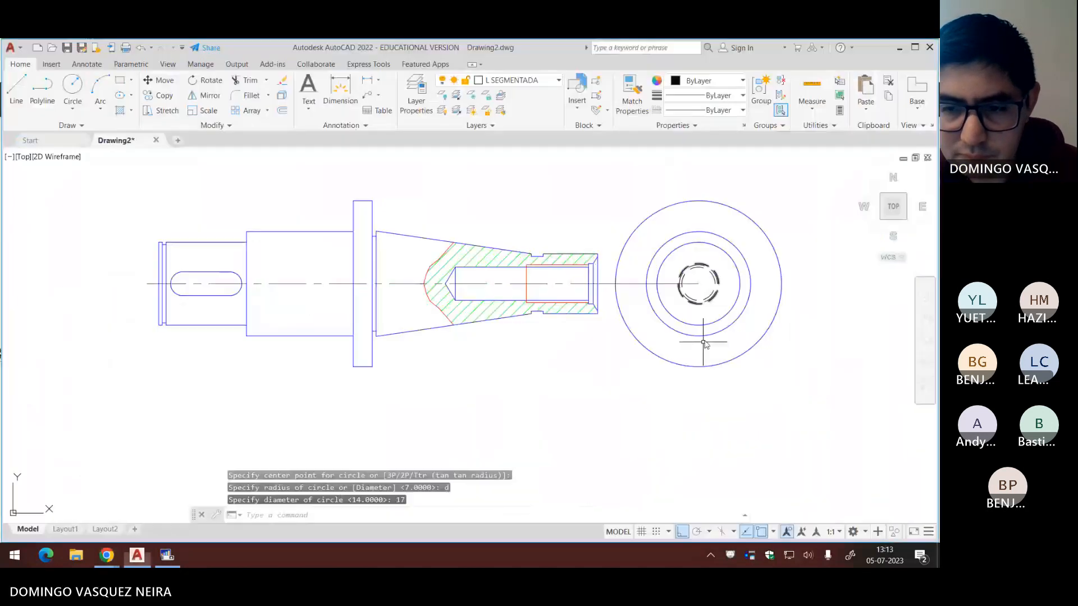
{"action": "key", "text": "Return"}
{"action": "left_click", "coordinate": [698, 284]}
{"action": "type", "text": "d"}
{"action": "key", "text": "Return"}
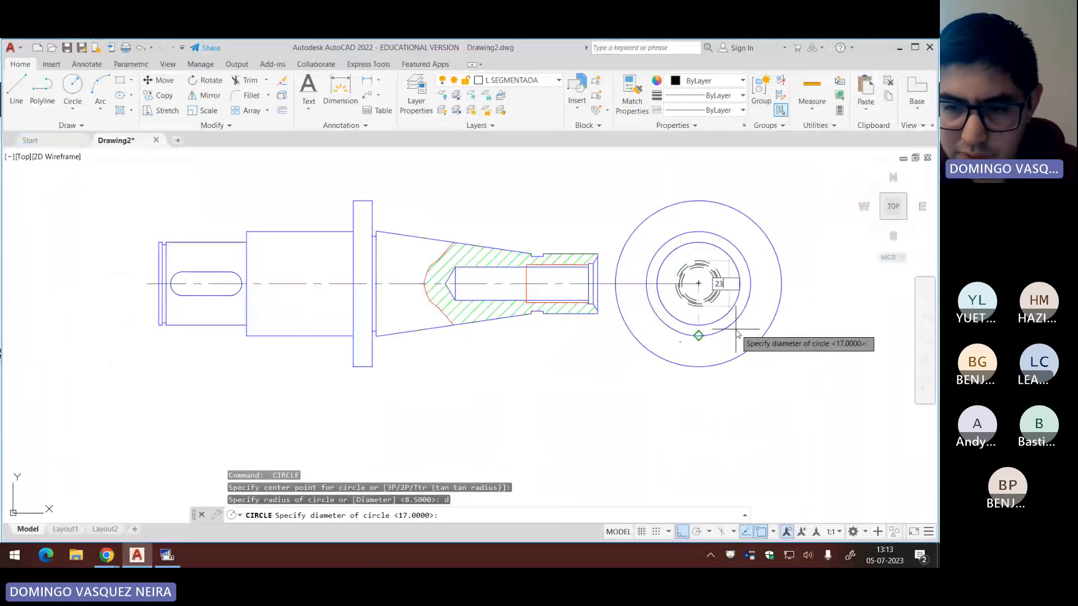
{"action": "type", "text": "23"}
{"action": "key", "text": "Return"}
Step: Consult the PDF drawing and add the threaded end's outer diameter as a dashed concentric circle of diameter 25.3
{"action": "key", "text": "alt+Tab"}
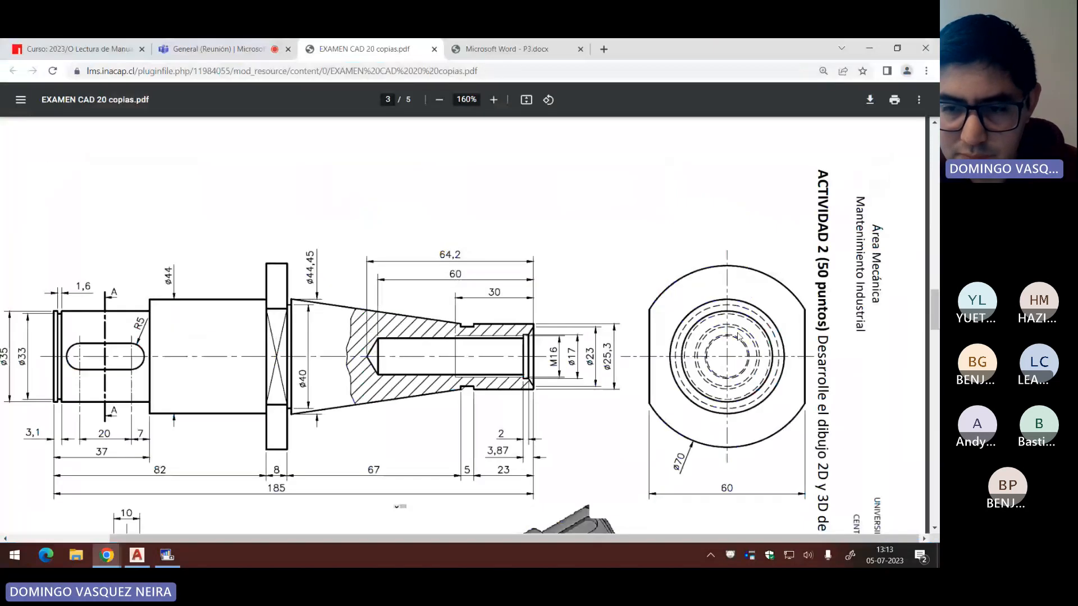
{"action": "key", "text": "alt+Tab"}
{"action": "key", "text": "Return"}
{"action": "left_click", "coordinate": [698, 284]}
{"action": "type", "text": "25.3"}
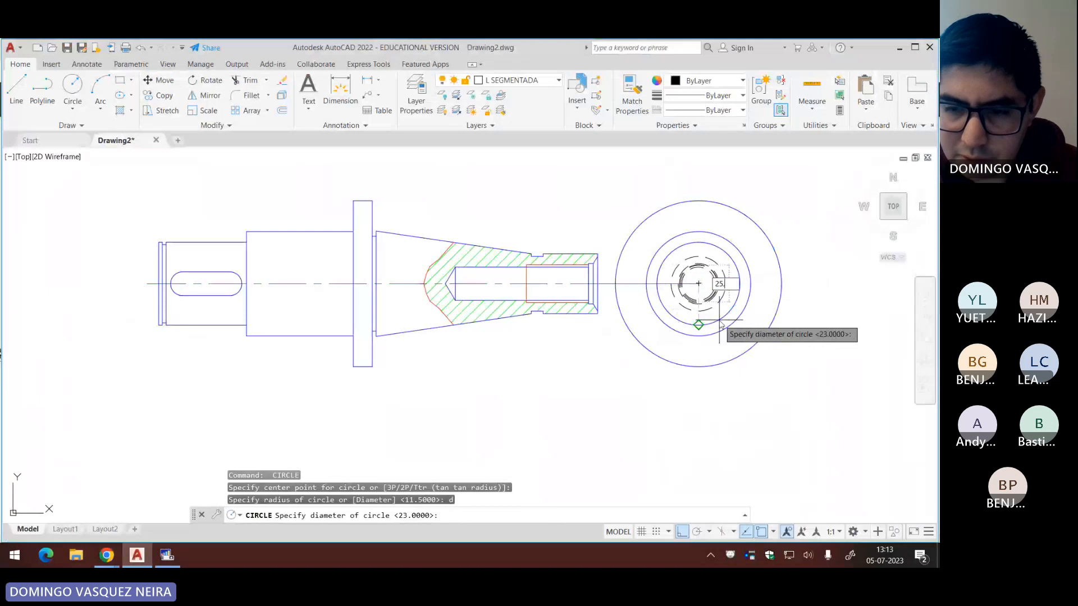
{"action": "key", "text": "Return"}
Step: Consult the PDF drawing and add a dashed concentric circle of diameter 40 for the neck beside the flange
{"action": "key", "text": "alt+Tab"}
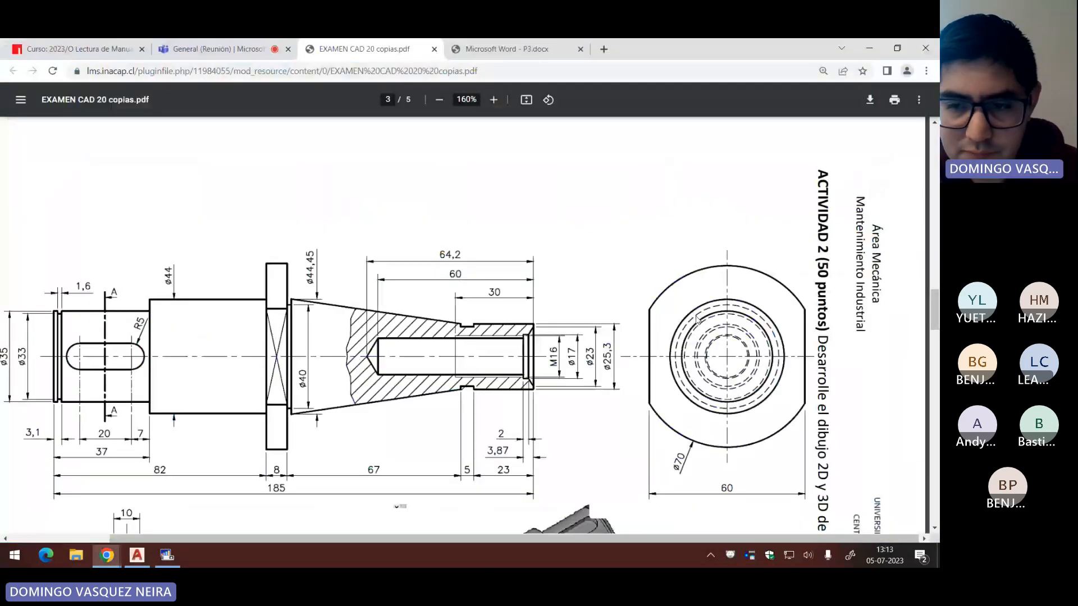
{"action": "key", "text": "alt+Tab"}
{"action": "type", "text": "d"}
{"action": "key", "text": "Return"}
{"action": "type", "text": "40"}
{"action": "key", "text": "Return"}
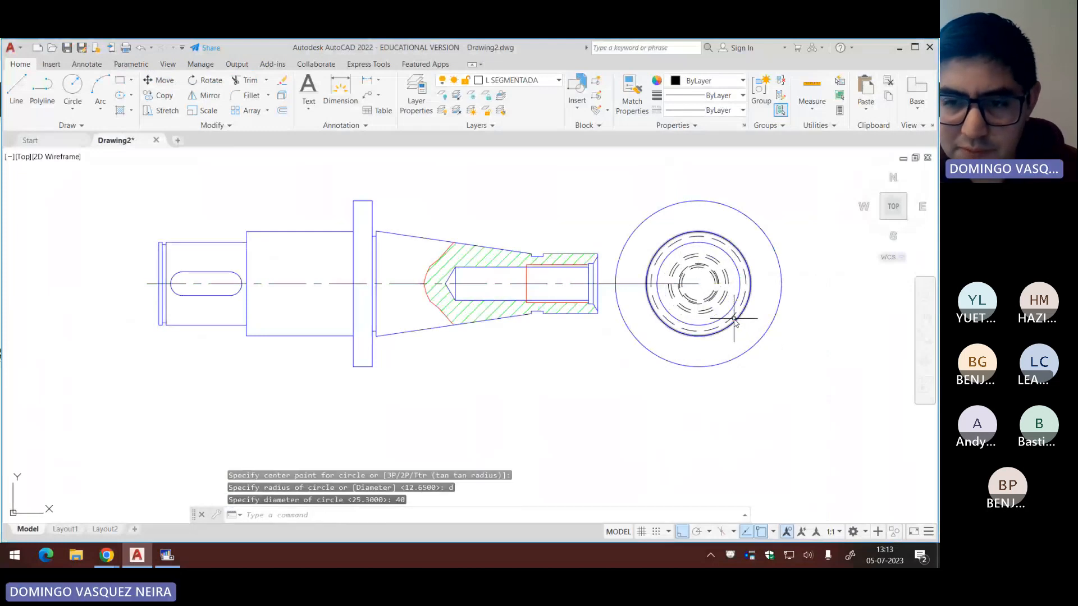
Step: Draw a dashed concentric circle of diameter 44.45 at the side view's centre for the taper's large end
{"action": "key", "text": "Return"}
{"action": "left_click", "coordinate": [698, 284]}
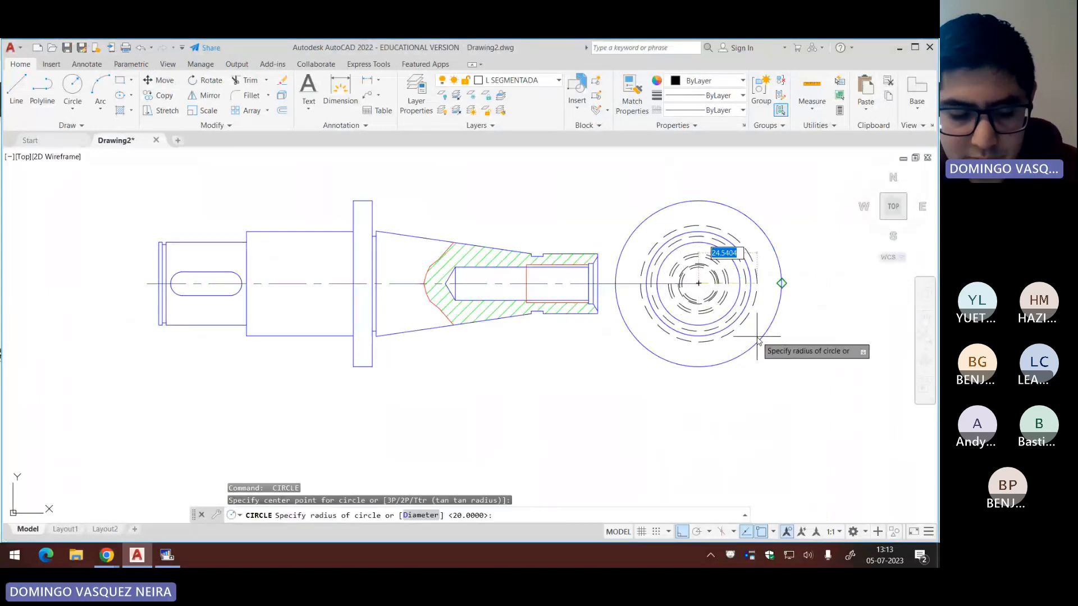
{"action": "type", "text": "d"}
{"action": "key", "text": "Return"}
{"action": "type", "text": "44."}
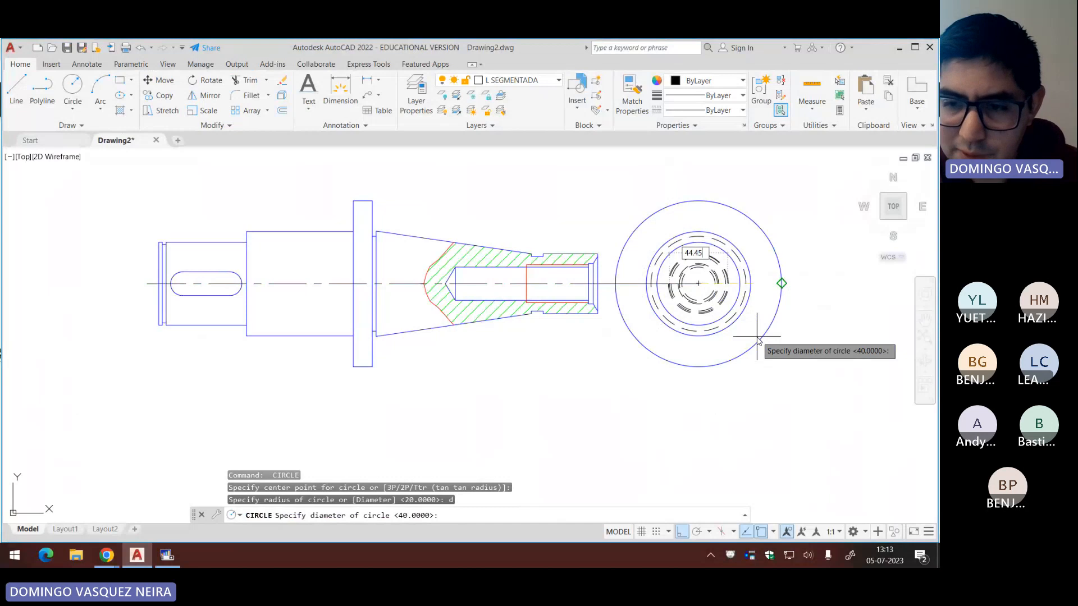
{"action": "type", "text": "45"}
{"action": "key", "text": "Return"}
Step: Check the groove size in the exam PDF and add a dashed concentric circle of diameter 33 to the side view
{"action": "key", "text": "Return"}
{"action": "left_click", "coordinate": [698, 285]}
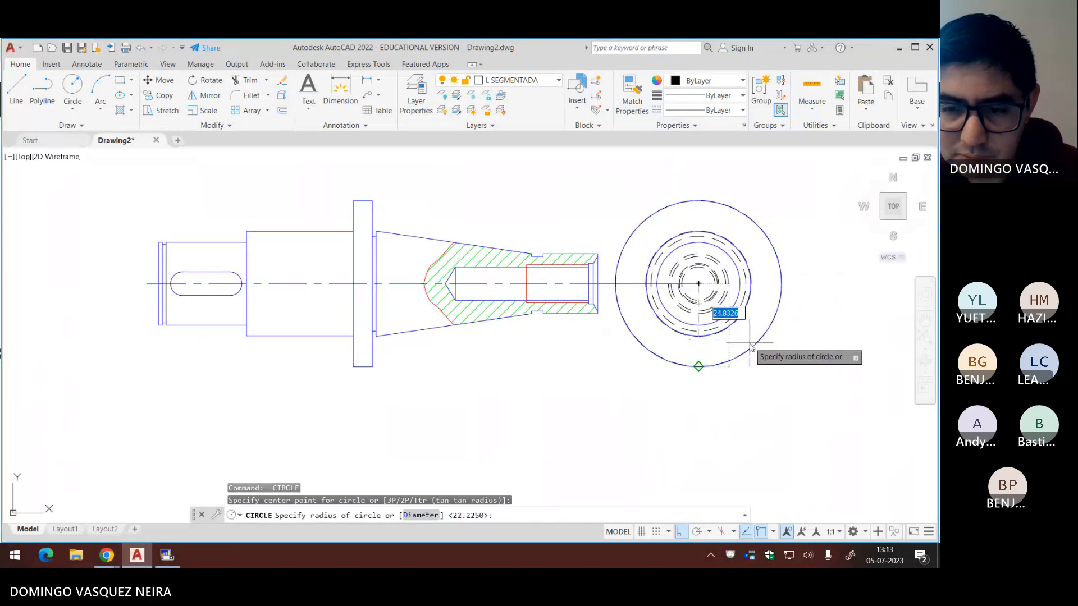
{"action": "type", "text": "d"}
{"action": "key", "text": "Return"}
{"action": "key", "text": "alt+Tab"}
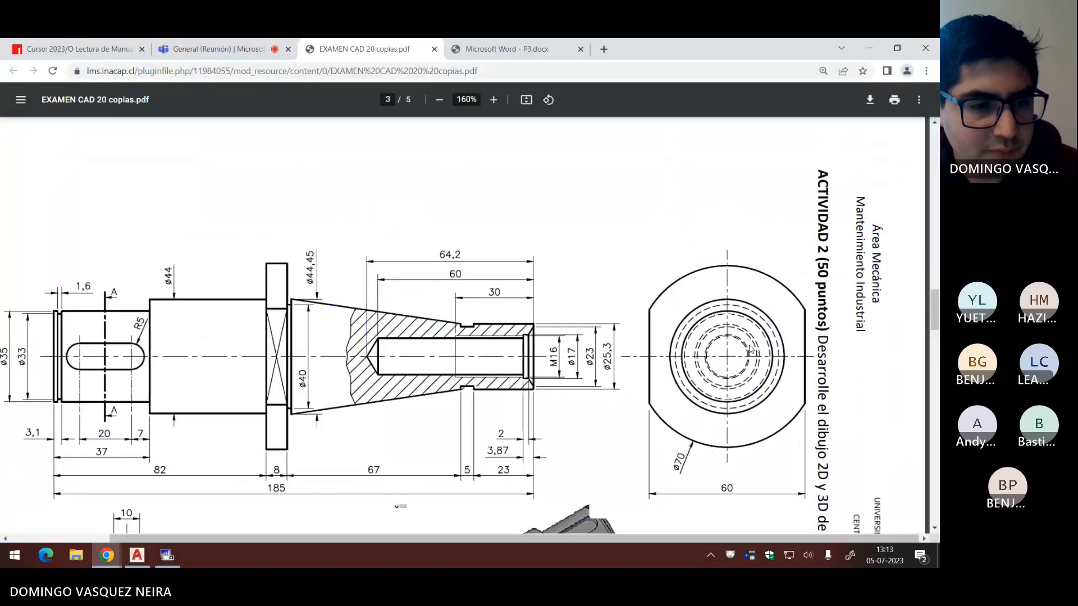
{"action": "key", "text": "alt+Tab"}
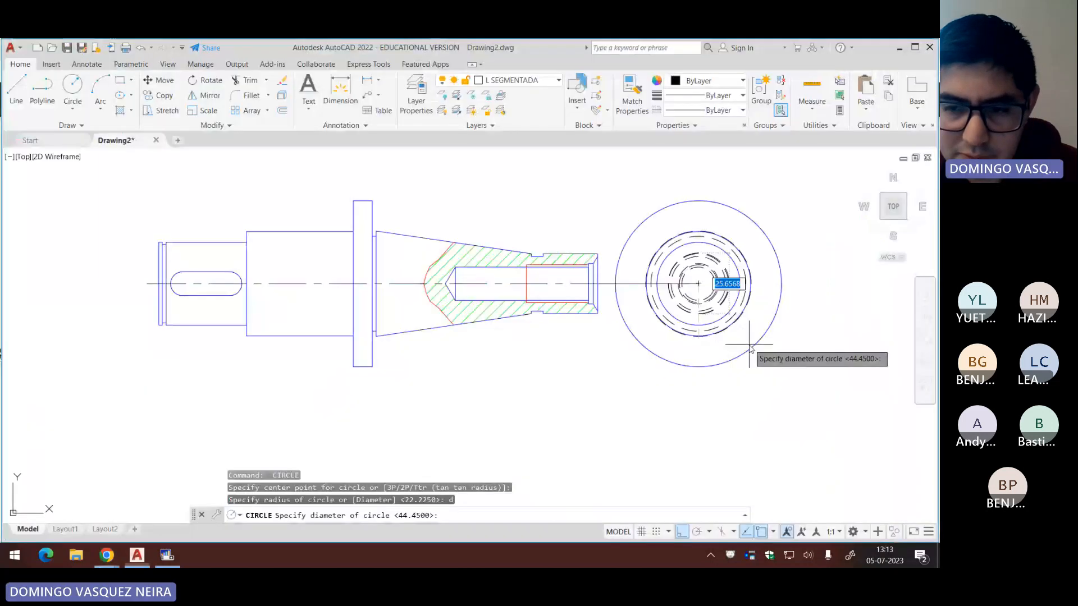
{"action": "type", "text": "33"}
{"action": "key", "text": "Return"}
{"action": "middle_click_drag", "start_coordinate": [705, 303], "coordinate": [740, 320]}
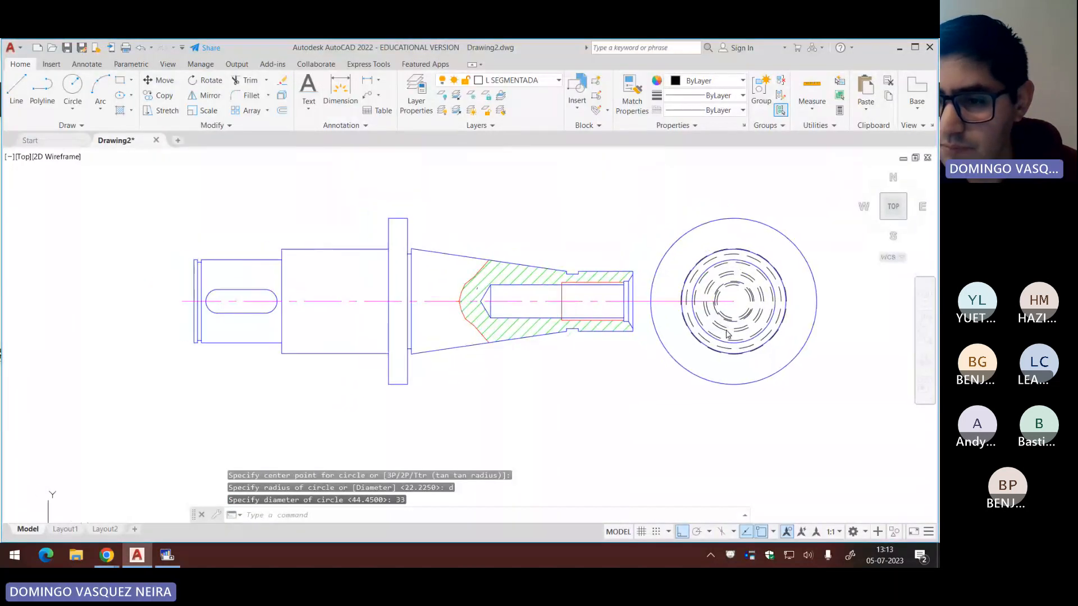
Step: Set the linetype scale of all the side view's concentric circles inside the flange outline to 0.3
{"action": "left_click", "coordinate": [799, 296]}
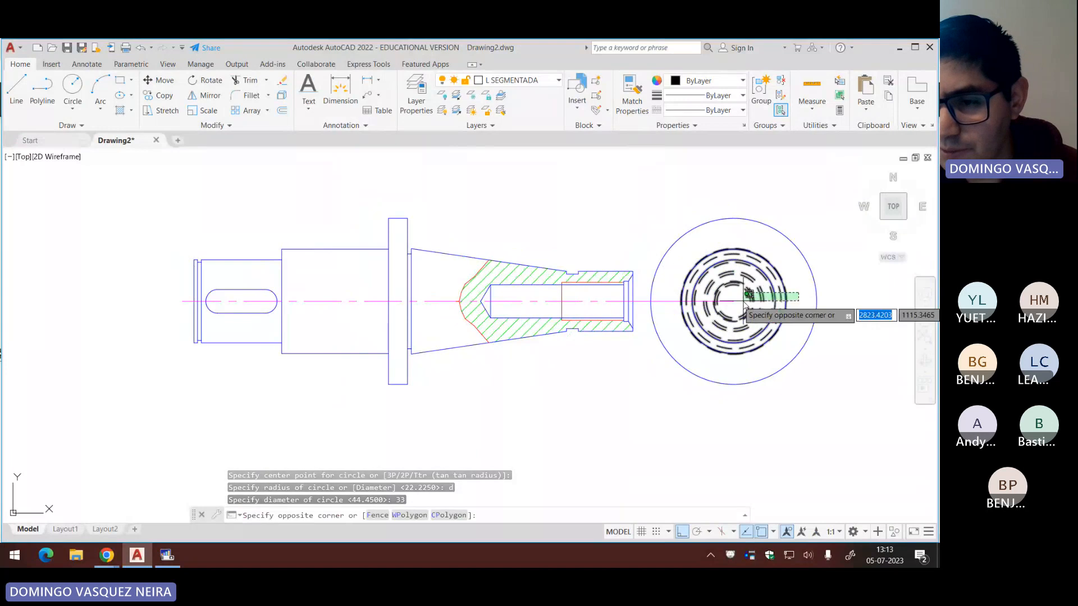
{"action": "left_click", "coordinate": [744, 304]}
{"action": "key", "text": "ctrl+1"}
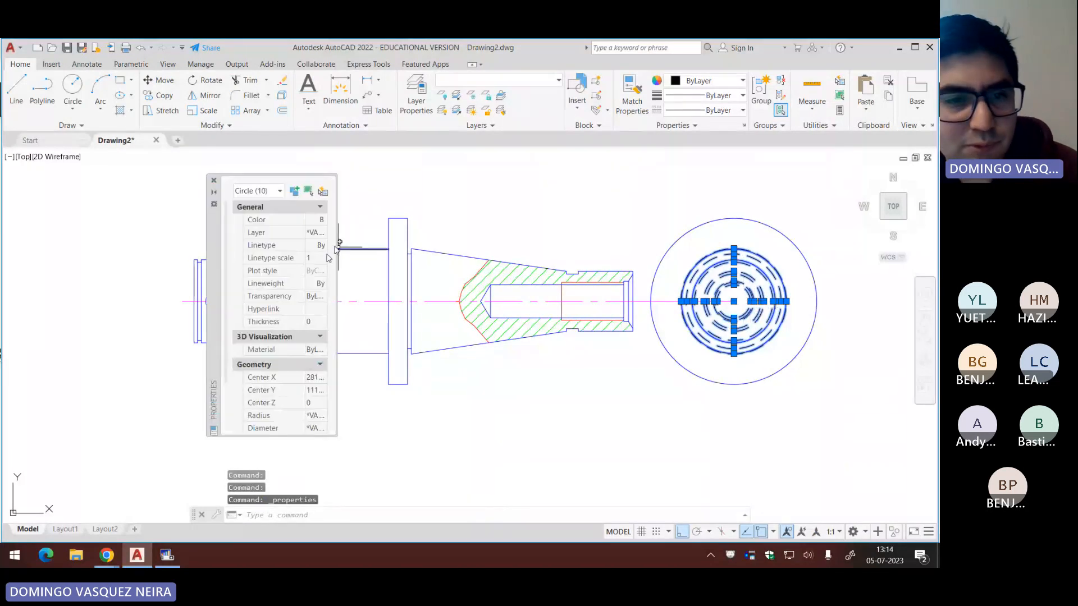
{"action": "type", "text": "0.3"}
{"action": "key", "text": "Return"}
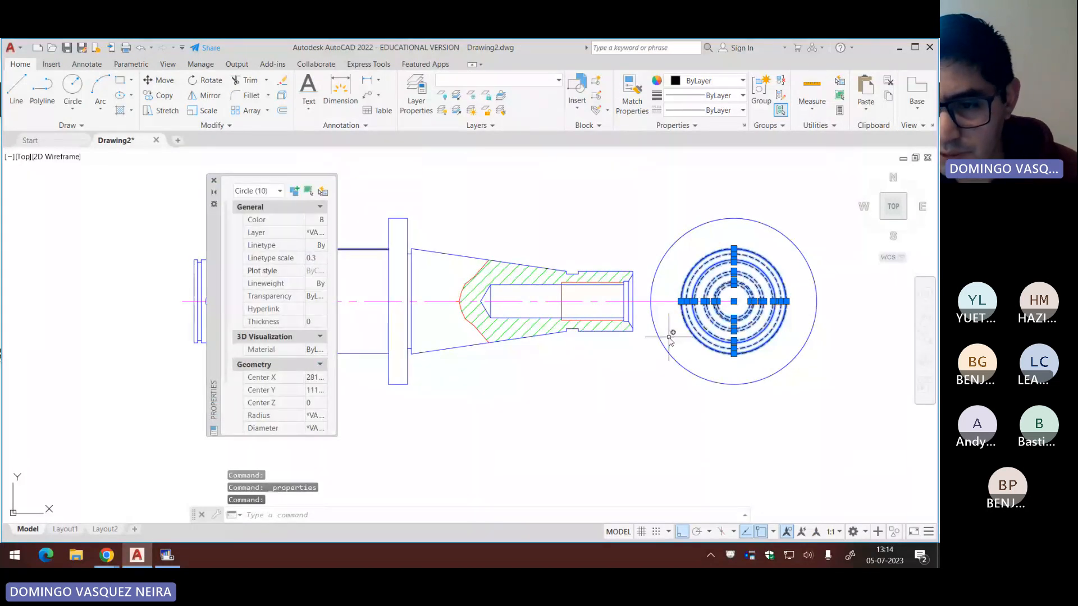
{"action": "key", "text": "ctrl+1"}
{"action": "key", "text": "Escape"}
{"action": "key", "text": "Escape"}
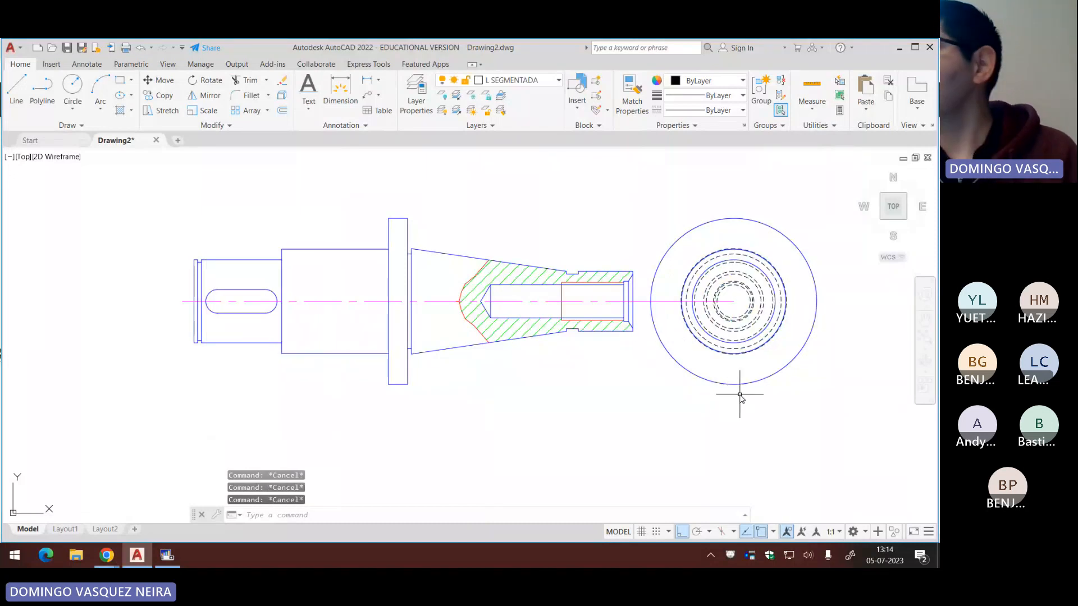
Step: Make SIMETRIA the current layer and add a center mark to the side view's outer flange circle
{"action": "scroll", "coordinate": [739, 396], "scroll_direction": "up", "scroll_amount": 5}
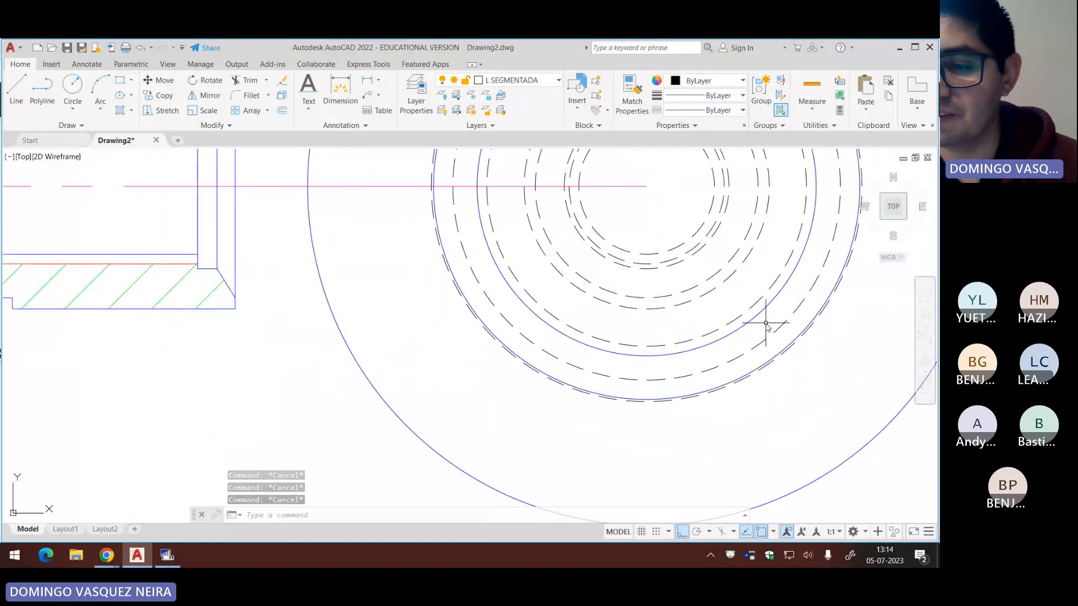
{"action": "scroll", "coordinate": [766, 323], "scroll_direction": "down", "scroll_amount": 6}
{"action": "scroll", "coordinate": [782, 348], "scroll_direction": "up", "scroll_amount": 2}
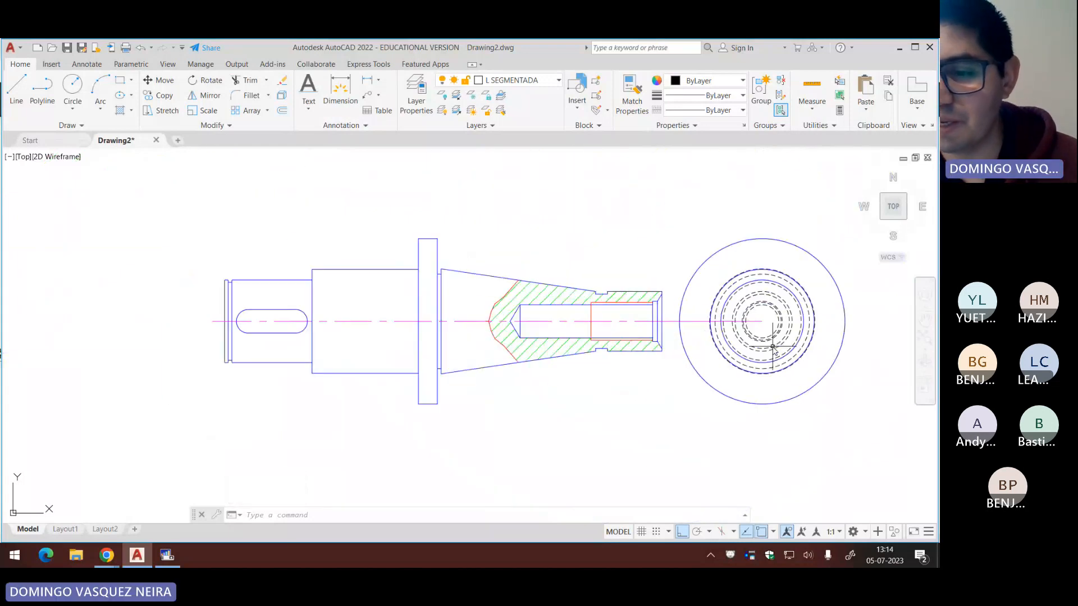
{"action": "middle_click_drag", "start_coordinate": [731, 322], "coordinate": [731, 322]}
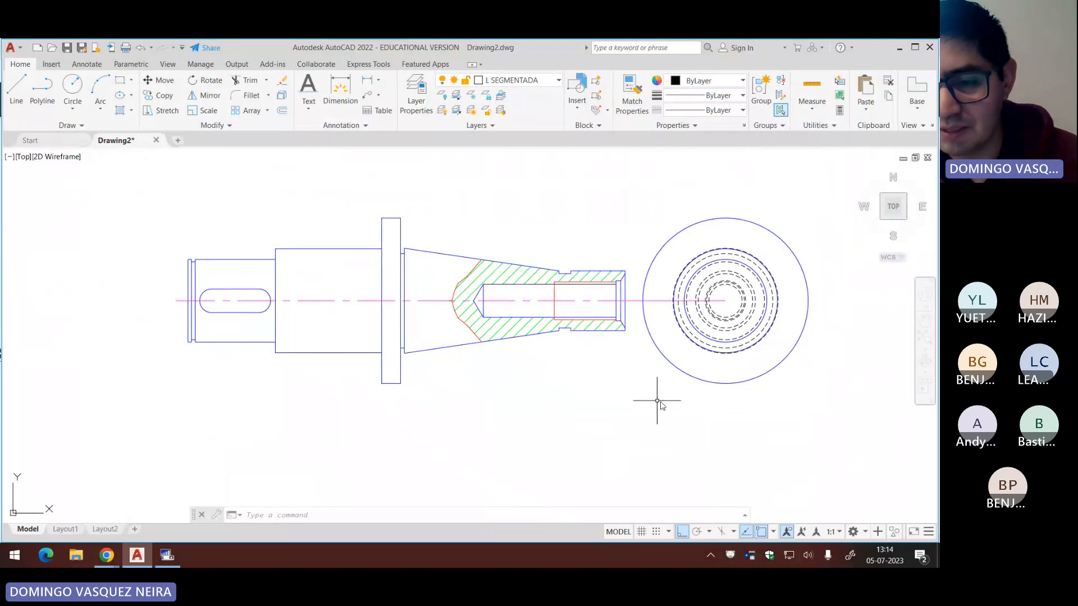
{"action": "left_click", "coordinate": [538, 84]}
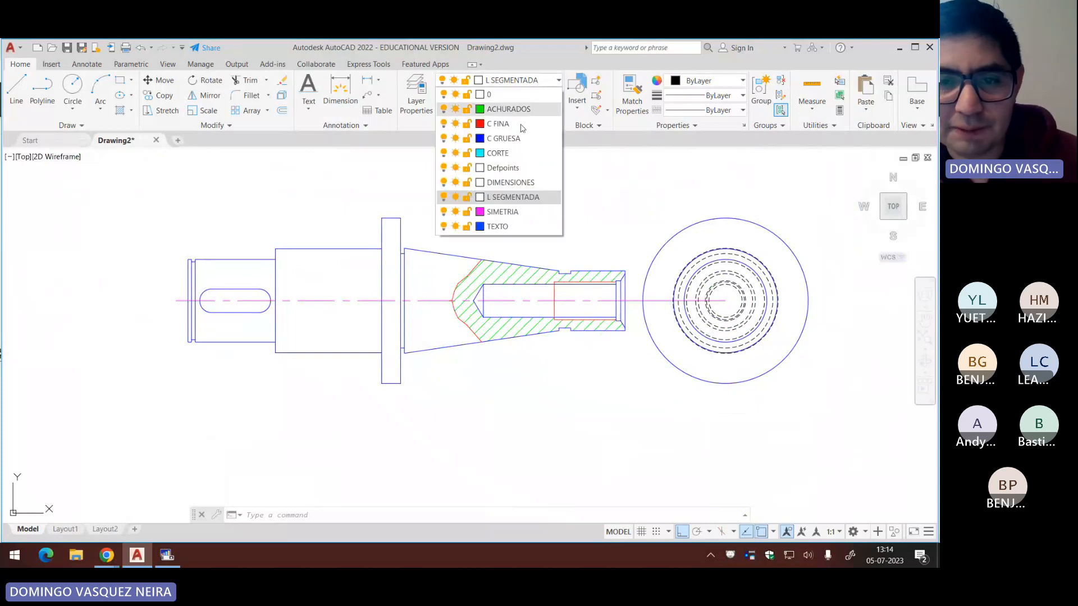
{"action": "left_click", "coordinate": [518, 213]}
{"action": "left_click", "coordinate": [740, 220]}
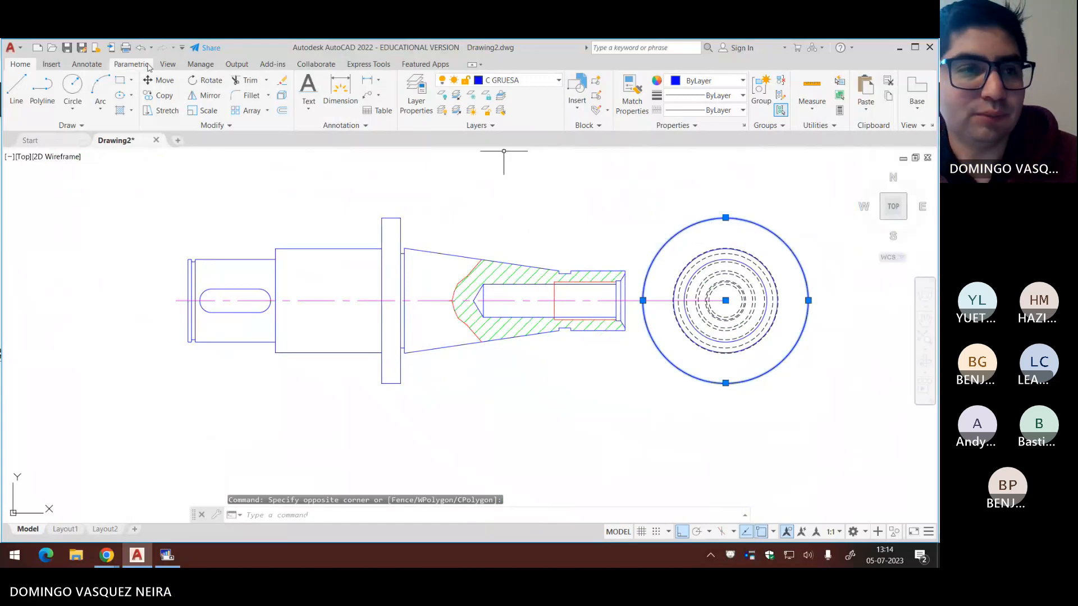
{"action": "left_click", "coordinate": [86, 64]}
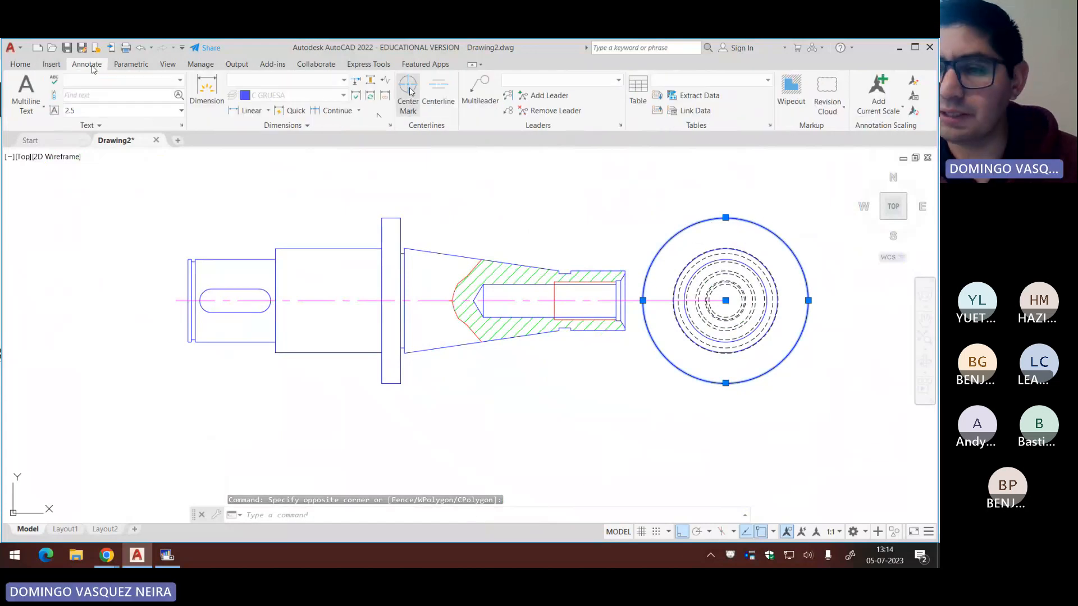
{"action": "left_click", "coordinate": [410, 91]}
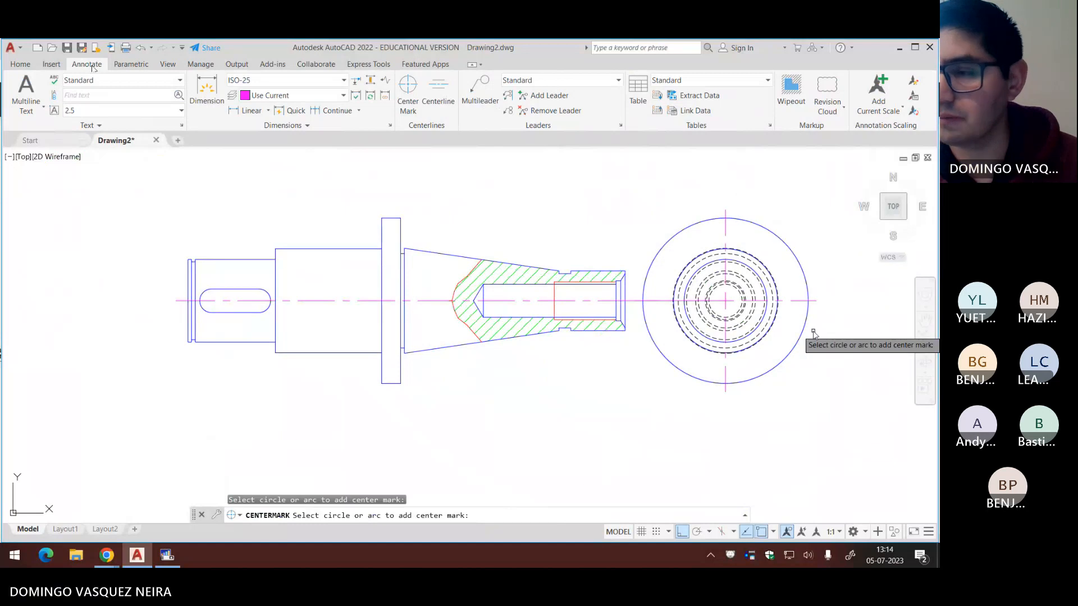
{"action": "key", "text": "Escape"}
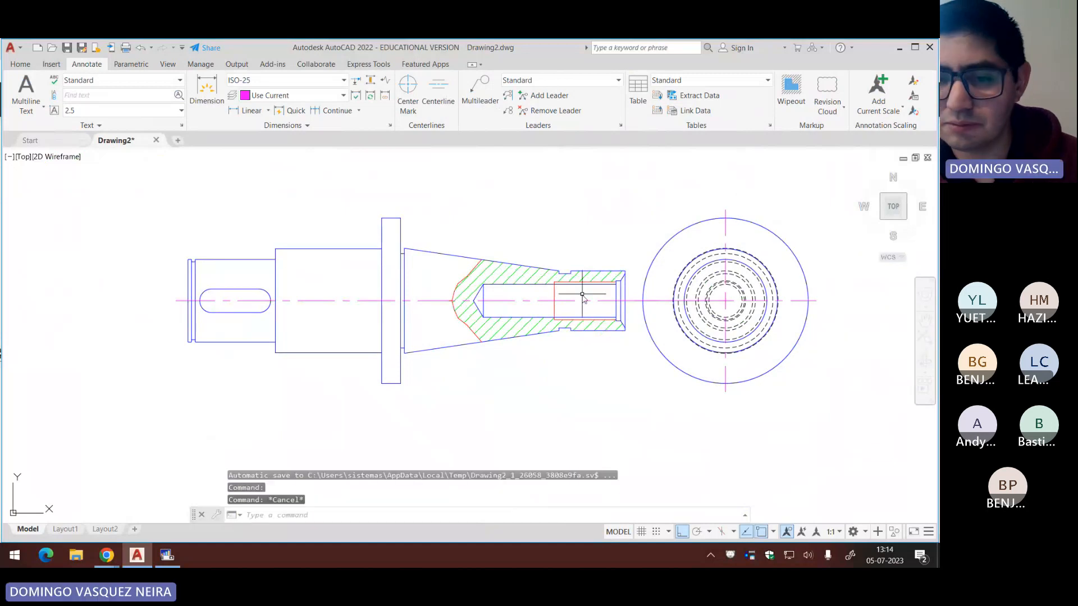
Step: Move the whole side view with its center mark horizontally away from the shaft's main view to widen the gap
{"action": "left_click", "coordinate": [829, 375]}
{"action": "left_click", "coordinate": [689, 229]}
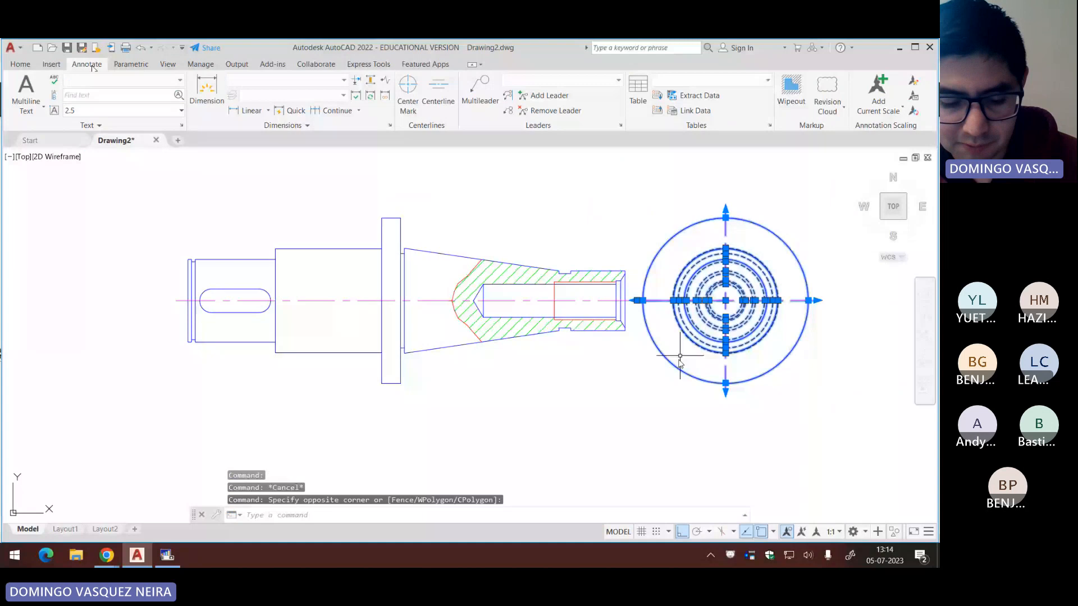
{"action": "type", "text": "m"}
{"action": "key", "text": "Return"}
{"action": "left_click", "coordinate": [636, 424]}
{"action": "left_click", "coordinate": [696, 424]}
{"action": "middle_click_drag", "start_coordinate": [688, 432], "coordinate": [615, 421]}
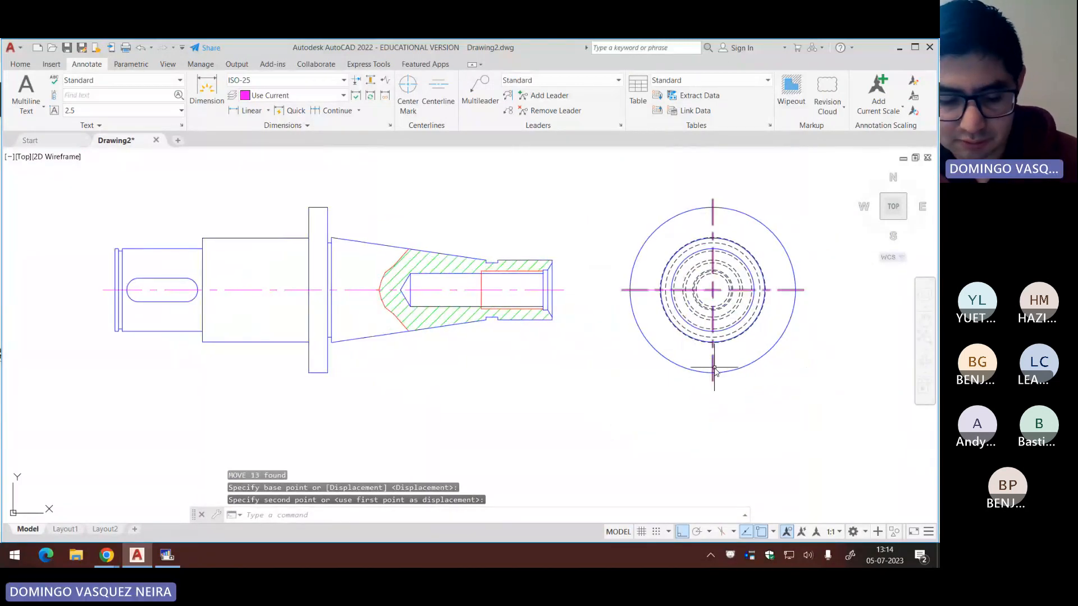
Step: Draw a vertical line about 115 mm long down through the side view's centre and assign it to the C GRUESA layer
{"action": "type", "text": "l"}
{"action": "key", "text": "Return"}
{"action": "left_click", "coordinate": [713, 199]}
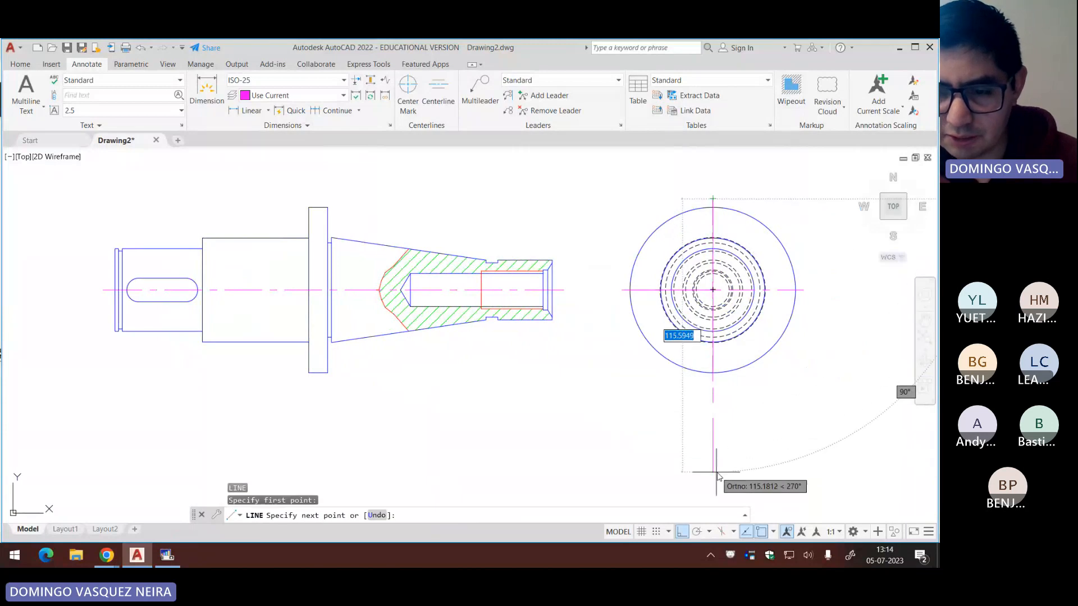
{"action": "left_click", "coordinate": [717, 470]}
{"action": "key", "text": "Escape"}
{"action": "left_click", "coordinate": [755, 440]}
{"action": "left_click", "coordinate": [702, 431]}
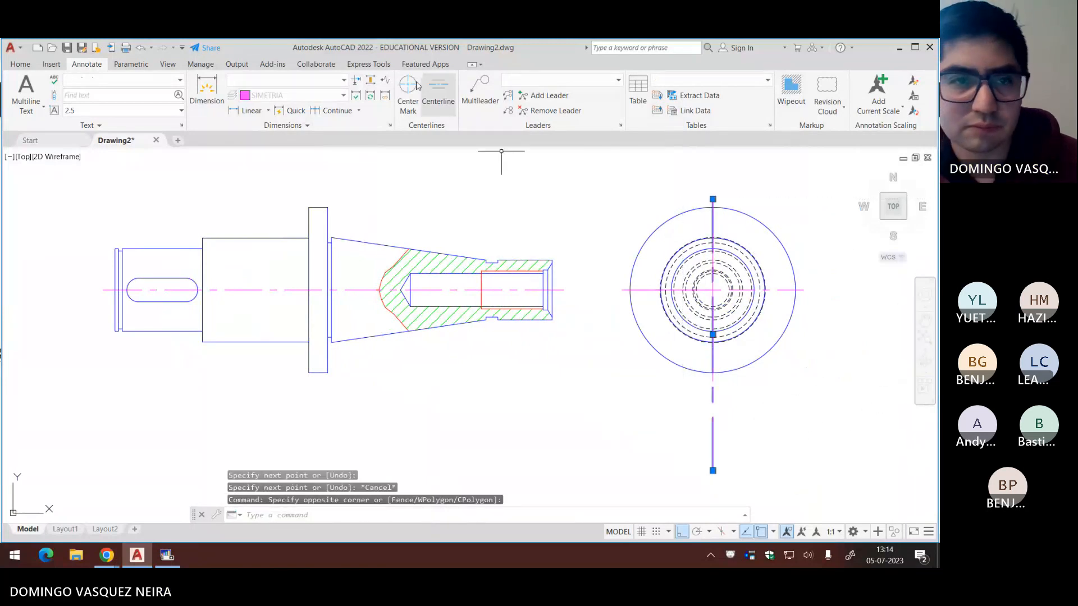
{"action": "left_click", "coordinate": [20, 64]}
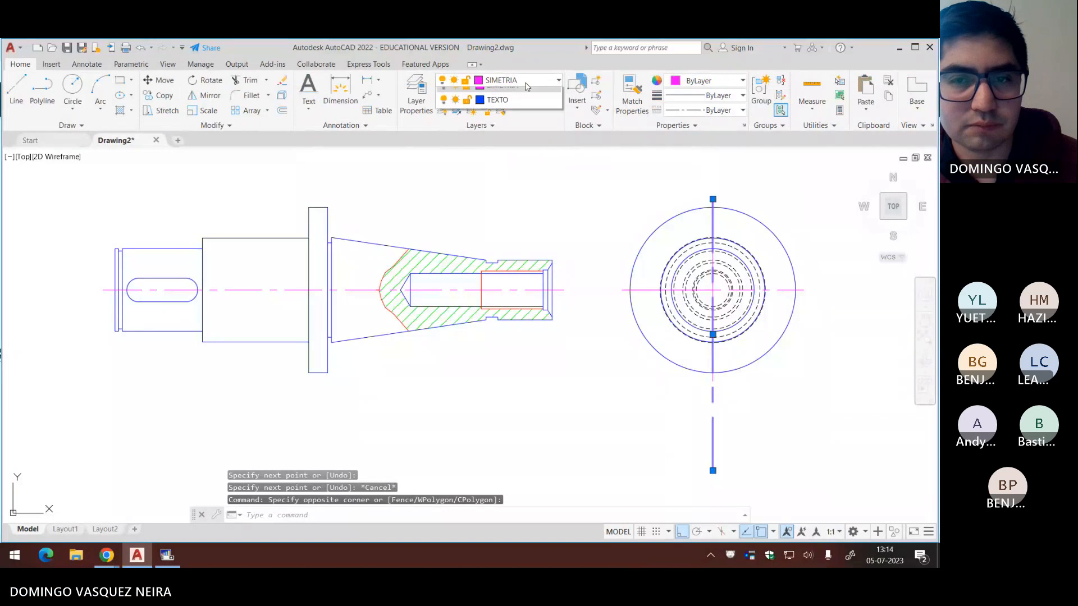
{"action": "left_click", "coordinate": [505, 80]}
{"action": "left_click", "coordinate": [496, 139]}
Step: Copy the vertical line 30 mm to each side of the side view's centre to mark the flange flats
{"action": "type", "text": "co"}
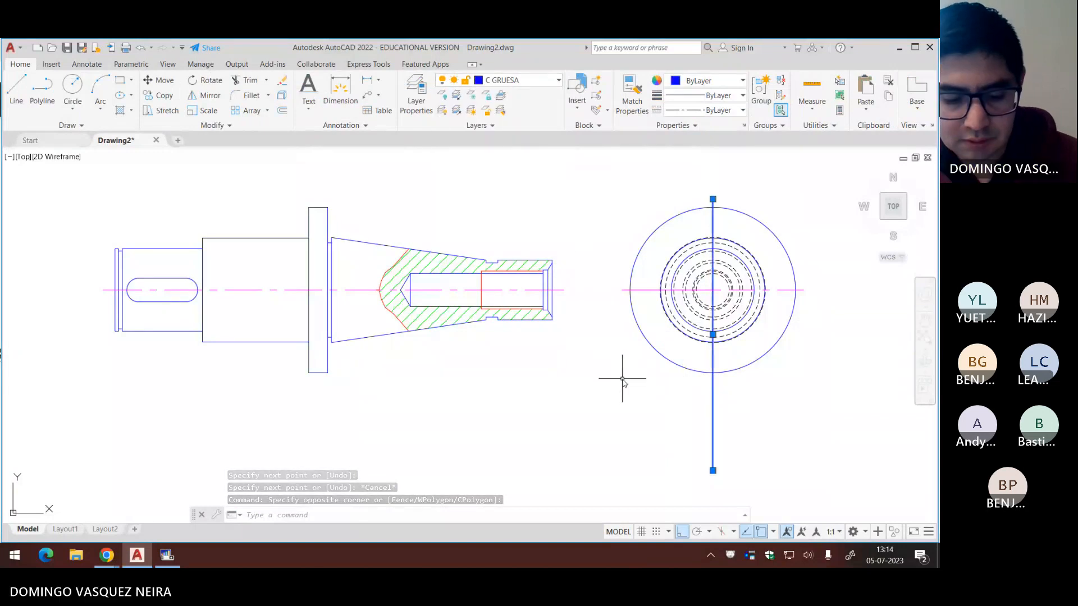
{"action": "key", "text": "Return"}
{"action": "left_click", "coordinate": [625, 393]}
{"action": "type", "text": "30"}
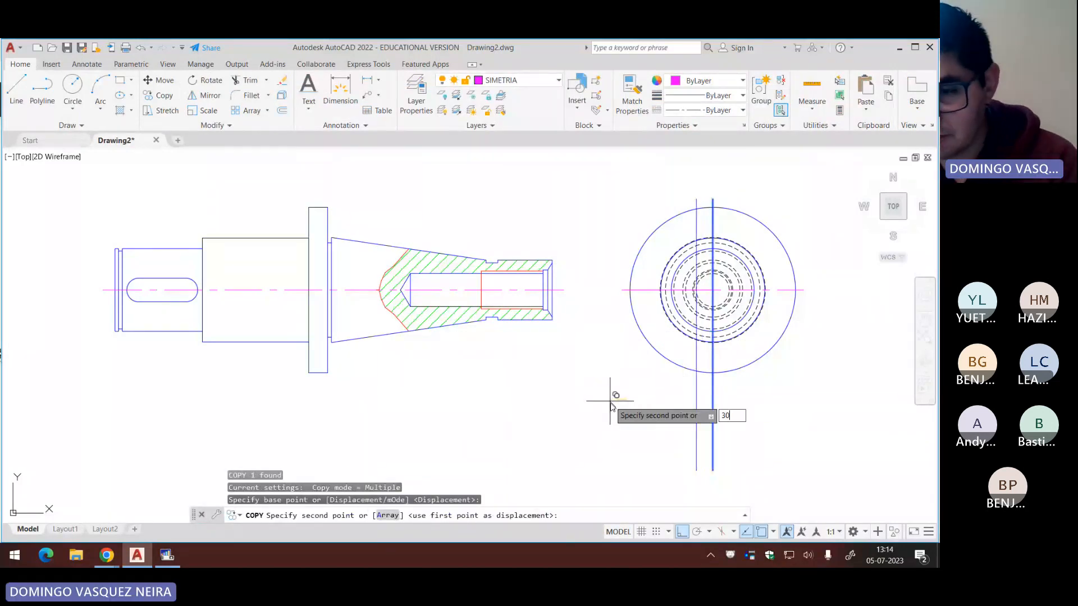
{"action": "key", "text": "Return"}
{"action": "type", "text": "30"}
{"action": "key", "text": "Return"}
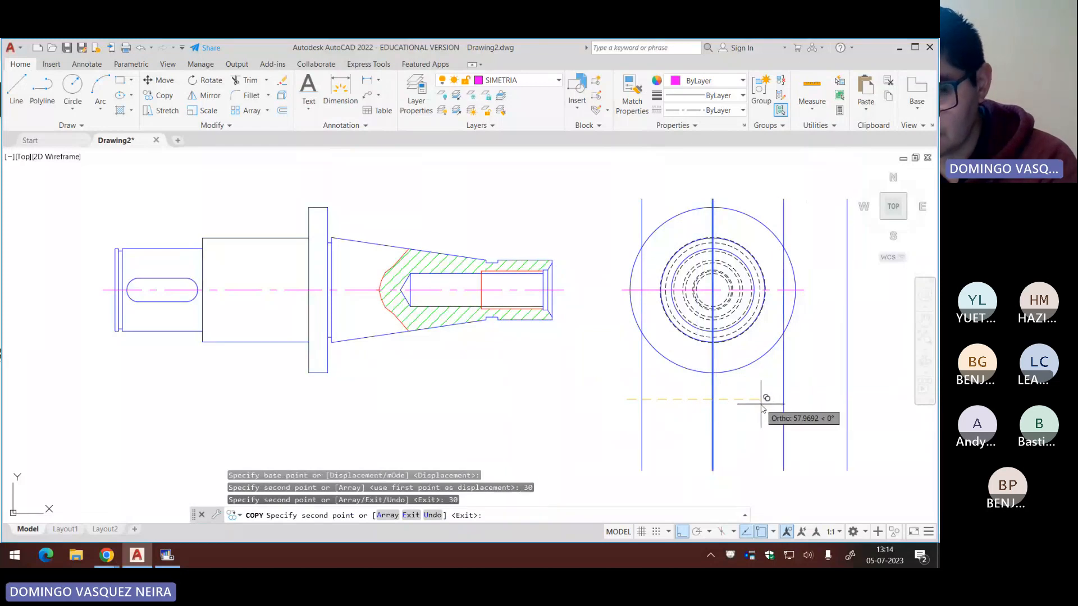
{"action": "key", "text": "Return"}
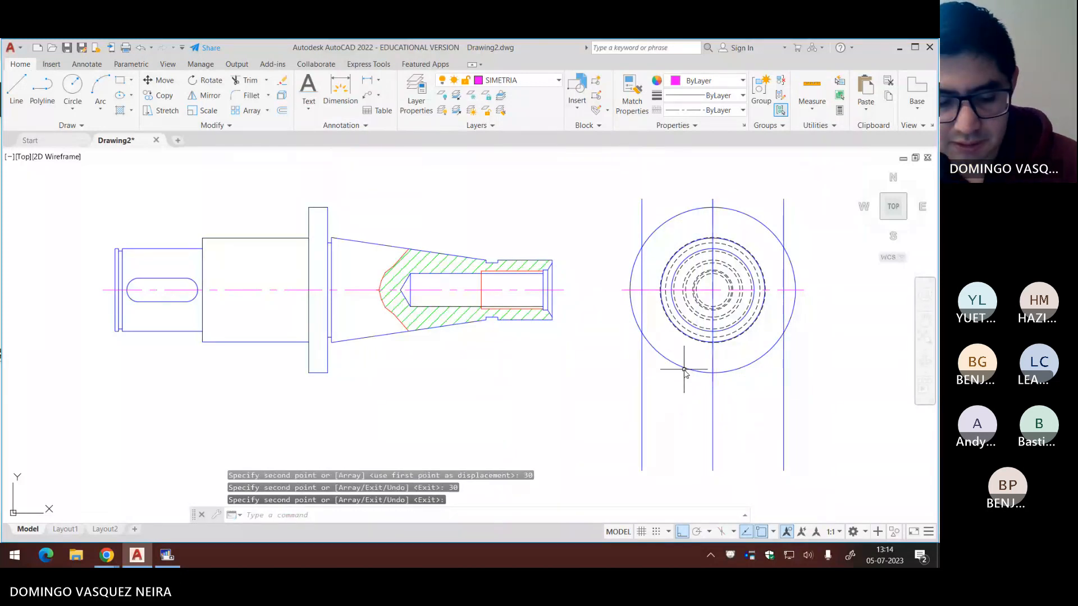
Step: Trim the flange circle's side arcs and the offset lines' overhangs, leaving a flat on each side of the flange
{"action": "type", "text": "tr"}
{"action": "key", "text": "Return"}
{"action": "left_click", "coordinate": [632, 312]}
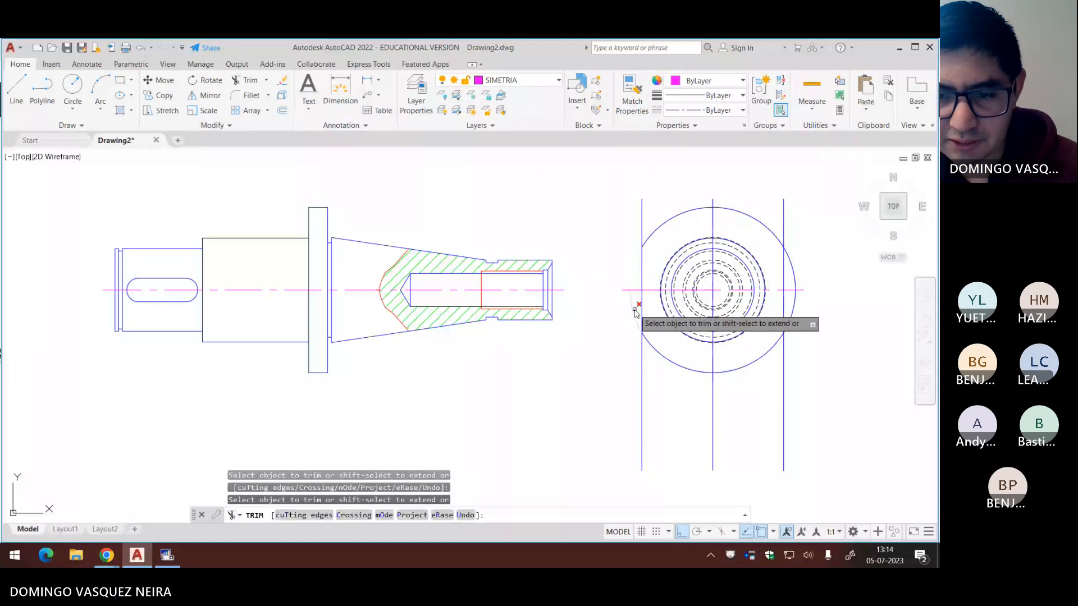
{"action": "left_click", "coordinate": [643, 348]}
{"action": "left_click", "coordinate": [643, 213]}
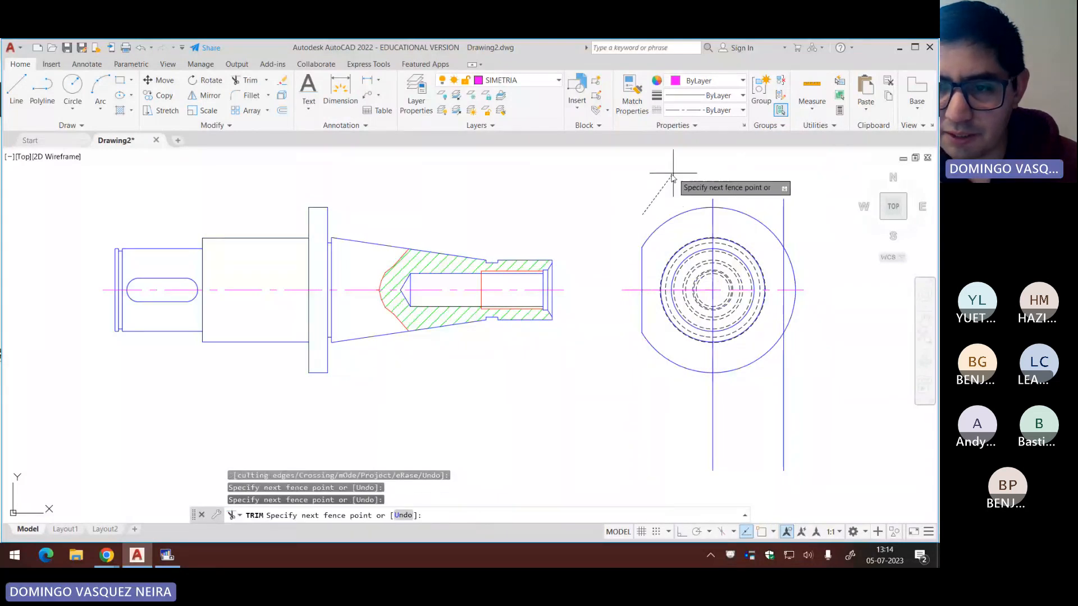
{"action": "left_click", "coordinate": [794, 194]}
{"action": "key", "text": "Return"}
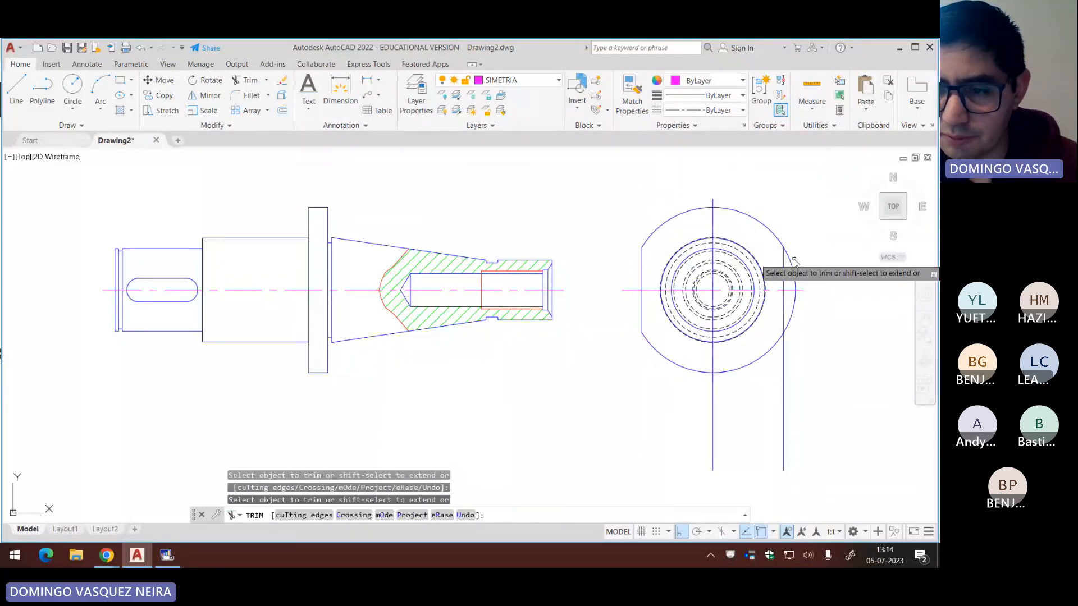
{"action": "left_click", "coordinate": [790, 258]}
{"action": "left_click", "coordinate": [792, 312]}
{"action": "left_click", "coordinate": [792, 378]}
{"action": "left_click", "coordinate": [756, 400]}
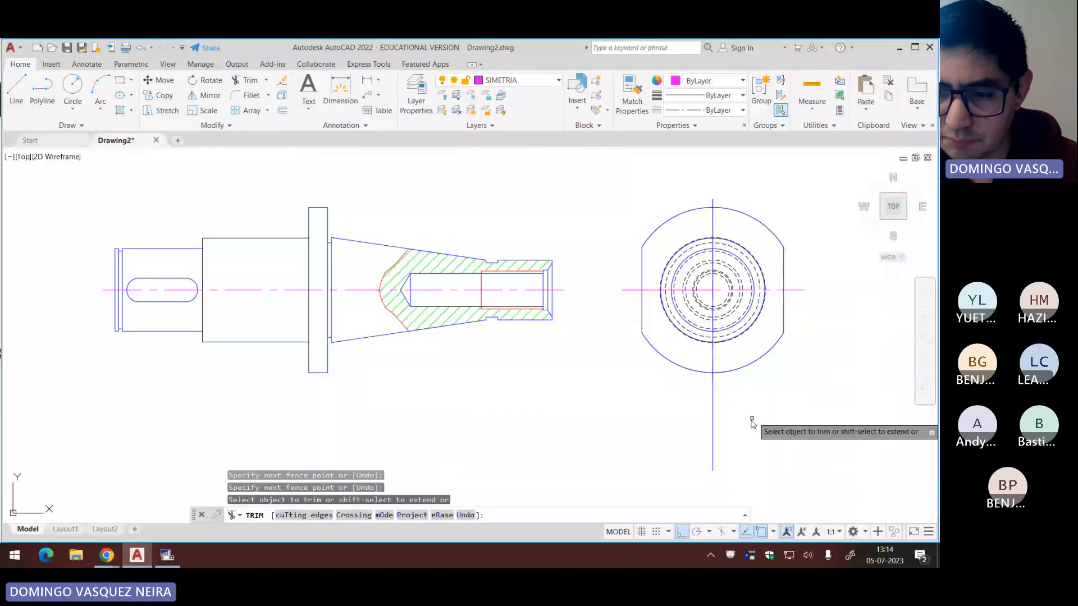
Step: Trim the central vertical line's overhang below the side view's flange outline
{"action": "left_click", "coordinate": [752, 422]}
{"action": "left_click", "coordinate": [674, 430]}
{"action": "key", "text": "Escape"}
{"action": "key", "text": "Escape"}
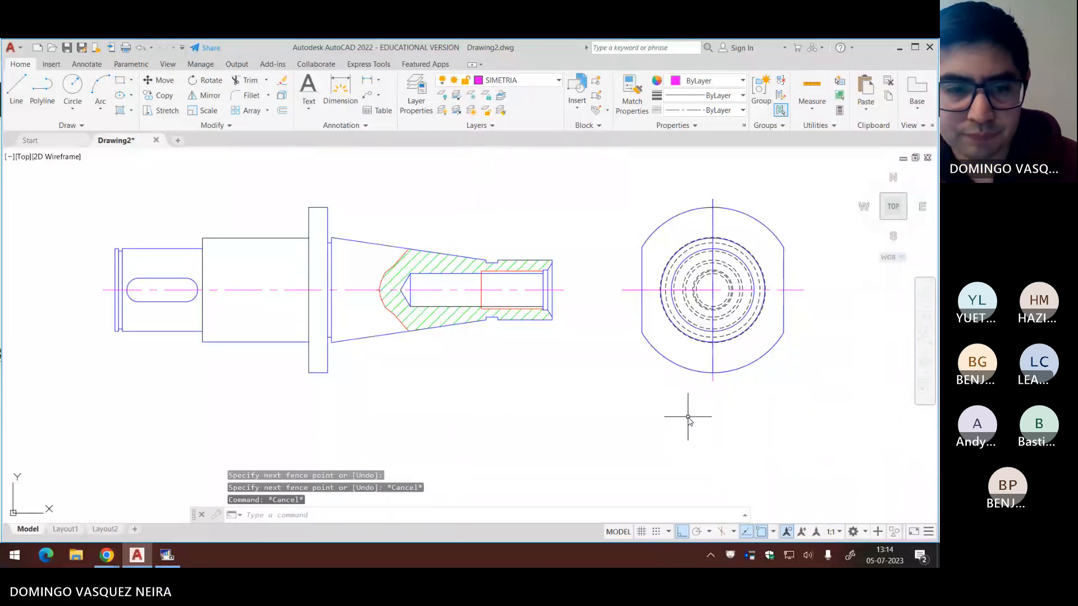
Step: Draw two horizontal projection lines from the corners of the side view's flat to the flange's far edge in the main view
{"action": "type", "text": "l"}
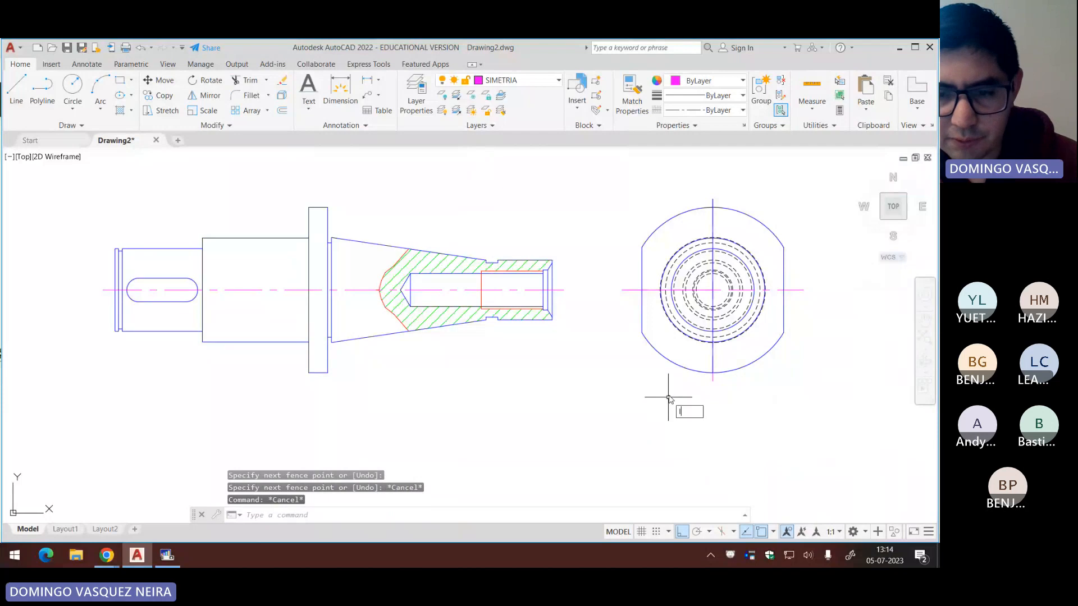
{"action": "key", "text": "Return"}
{"action": "left_click", "coordinate": [647, 341]}
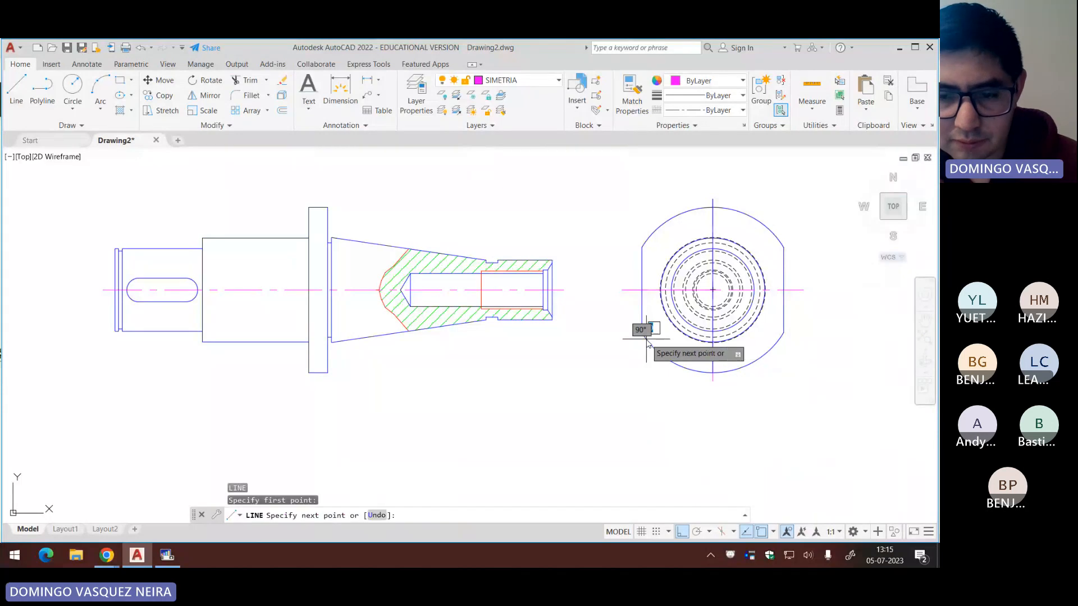
{"action": "left_click", "coordinate": [310, 335]}
{"action": "key", "text": "Return"}
{"action": "key", "text": "Return"}
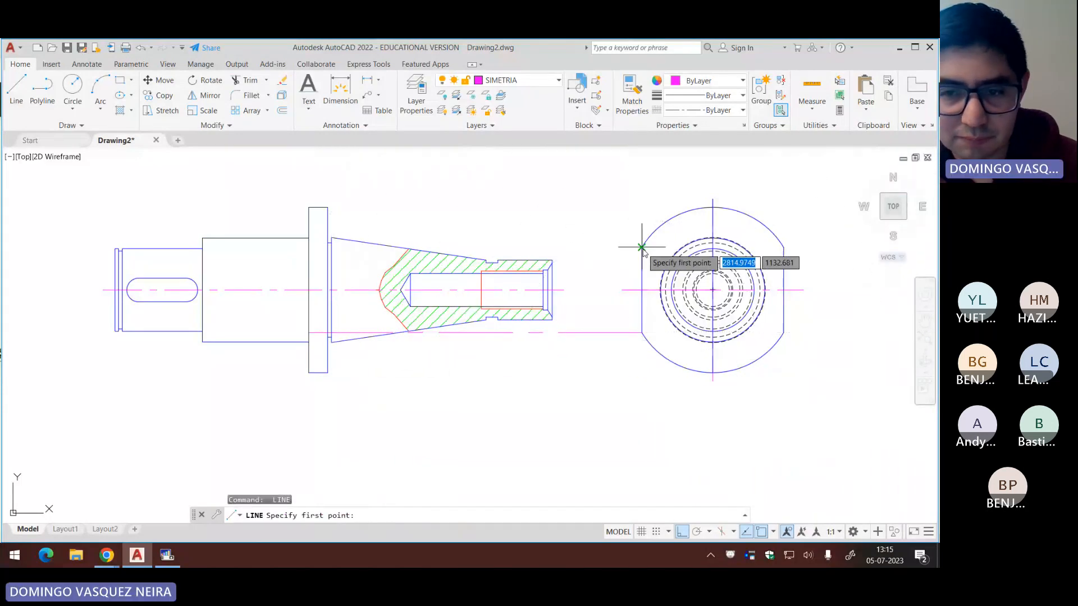
{"action": "left_click", "coordinate": [640, 246]}
{"action": "left_click", "coordinate": [308, 247]}
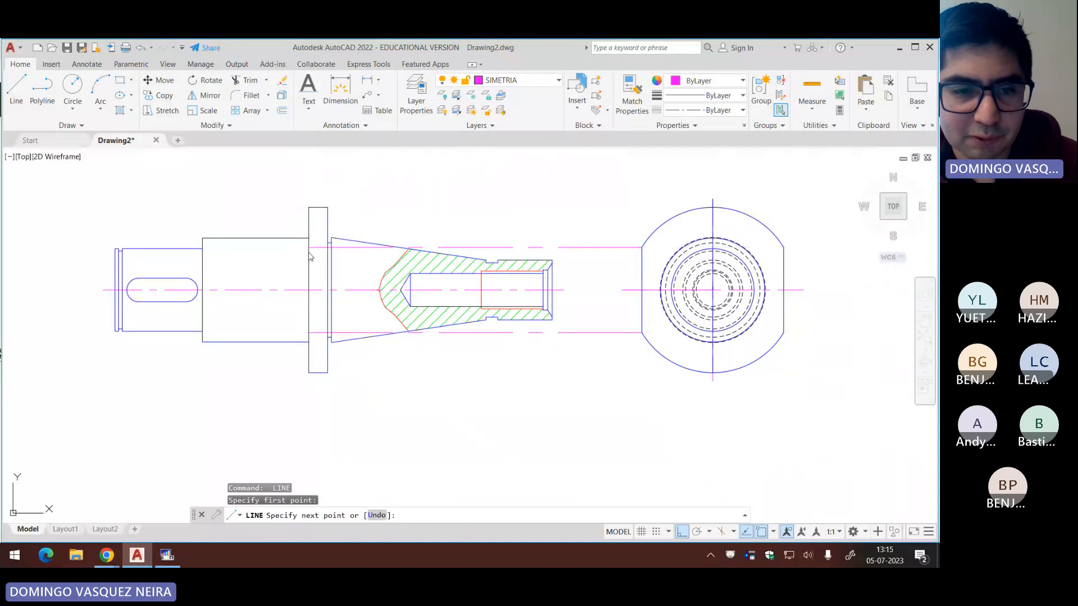
{"action": "key", "text": "Return"}
Step: Match the properties of both projection lines to the flange's blue outline
{"action": "type", "text": "m"}
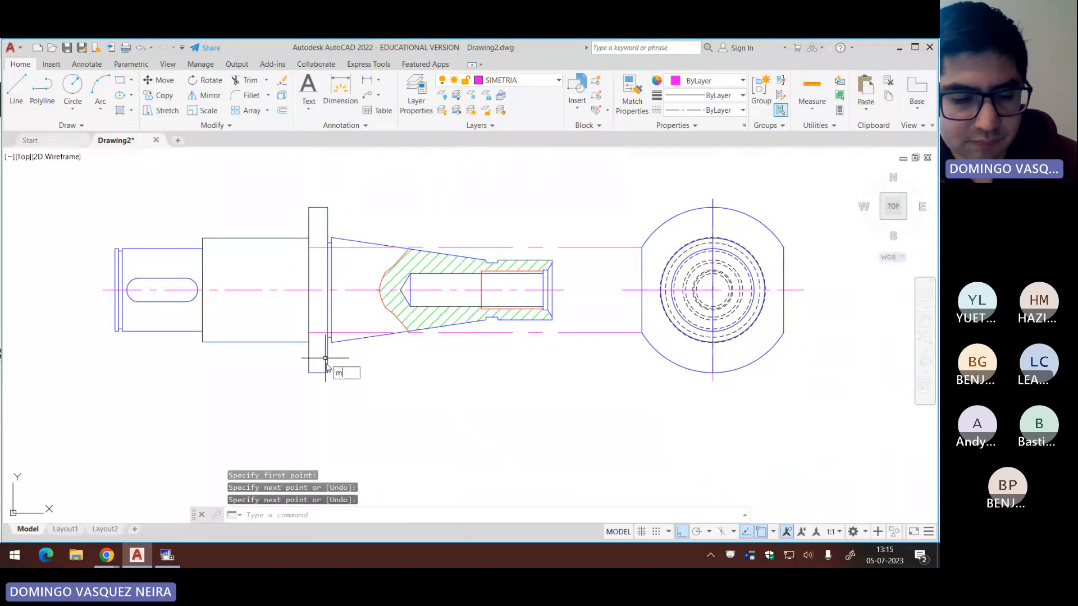
{"action": "type", "text": "a"}
{"action": "key", "text": "Return"}
{"action": "left_click", "coordinate": [327, 363]}
{"action": "left_click", "coordinate": [349, 333]}
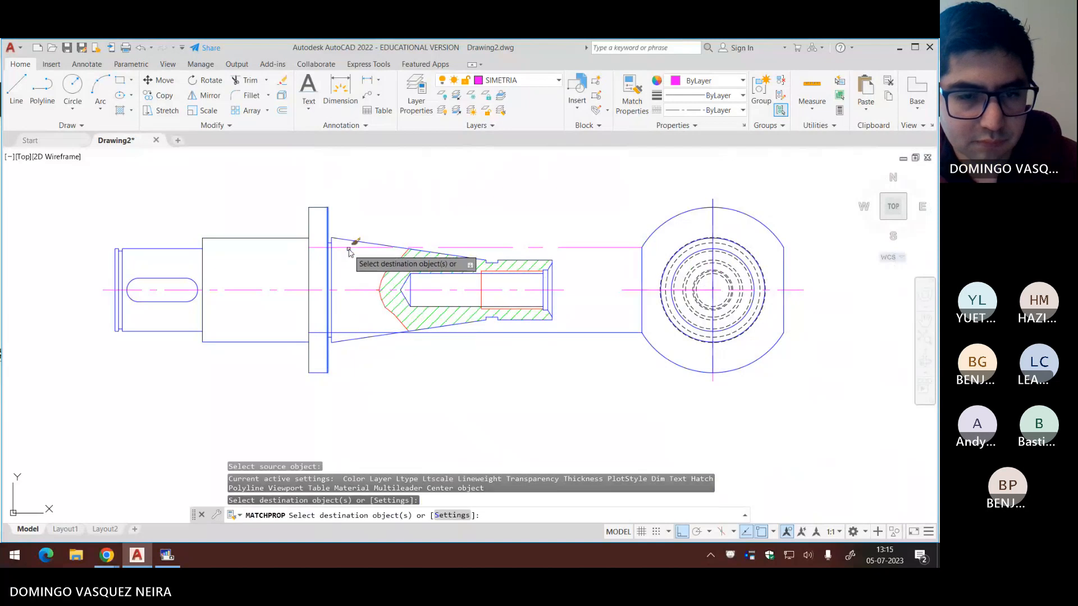
{"action": "left_click", "coordinate": [350, 242]}
{"action": "key", "text": "Escape"}
Step: Trim both projection lines outside the main view's flange so that only the flat's edges within the flange stay
{"action": "left_click", "coordinate": [327, 224]}
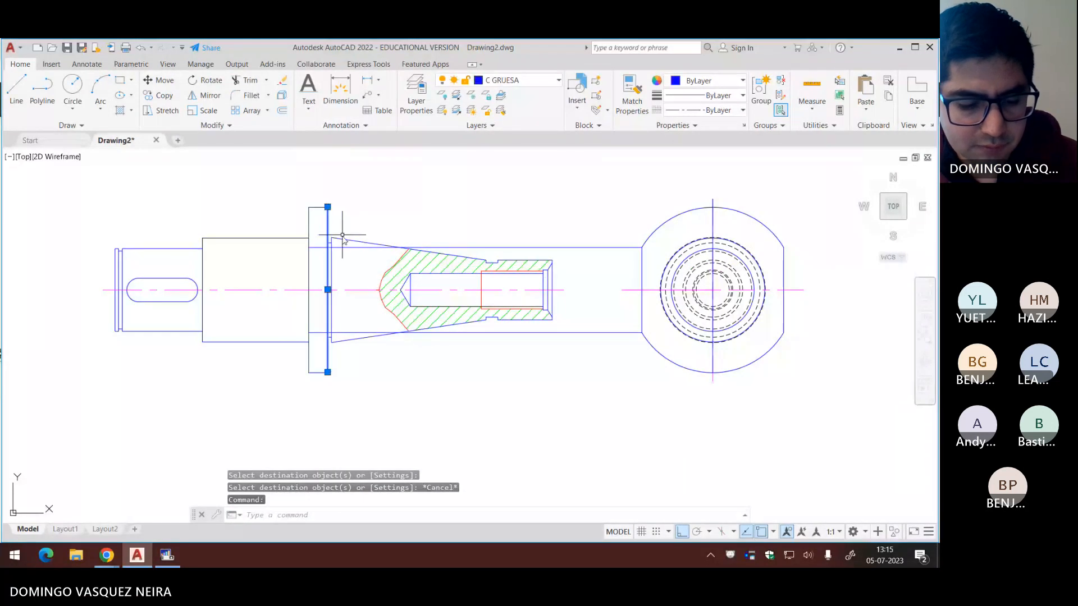
{"action": "type", "text": "tr"}
{"action": "key", "text": "Return"}
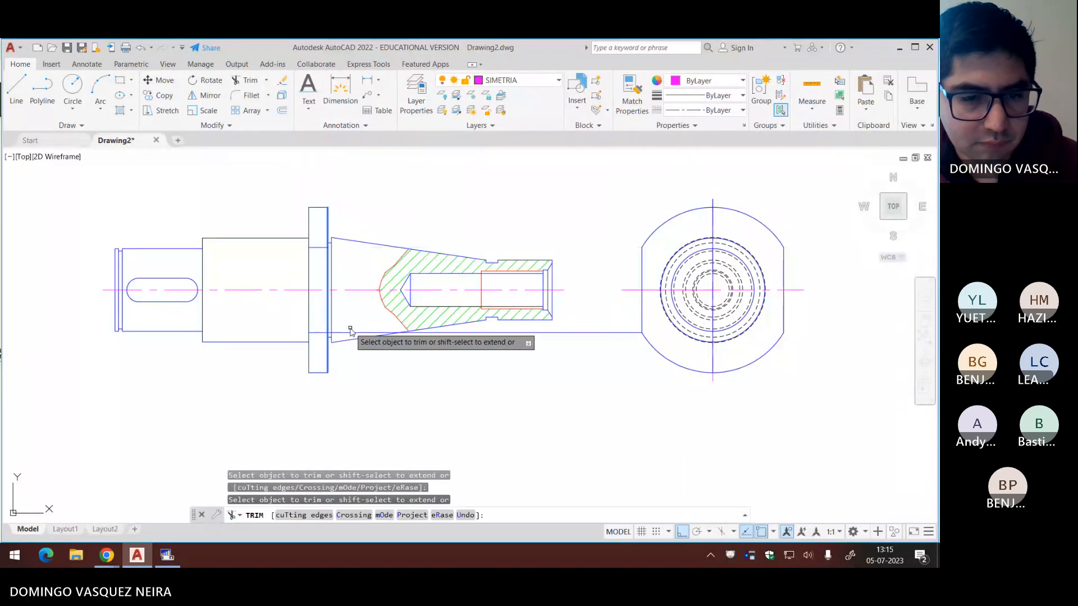
{"action": "key", "text": "Escape"}
Step: Make C FINA the current layer and draw two crossing diagonals between the corners of the main view's flange flat
{"action": "scroll", "coordinate": [314, 303], "scroll_direction": "up", "scroll_amount": 4}
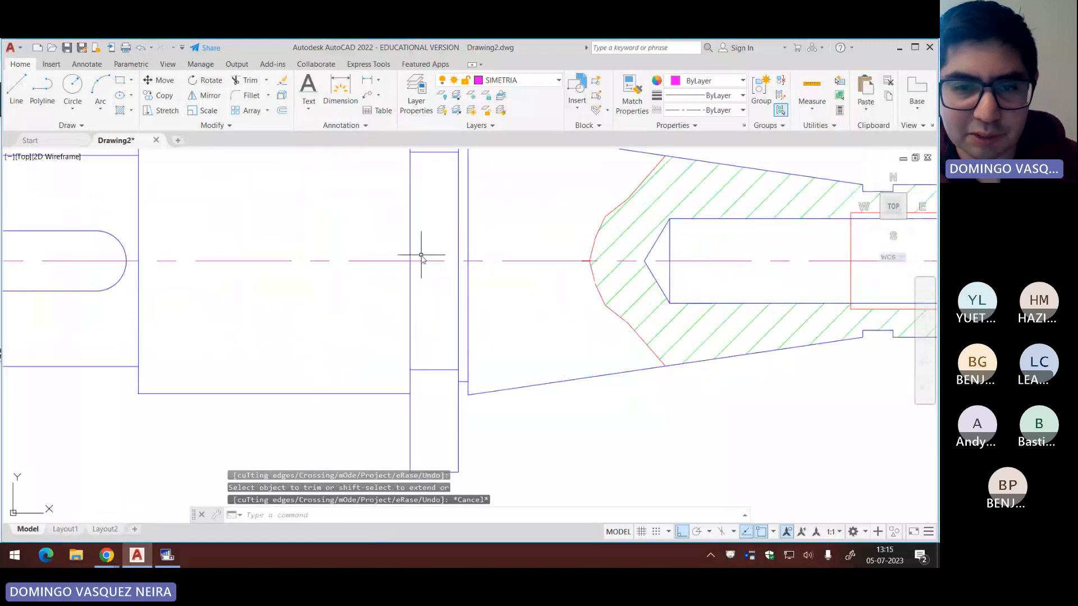
{"action": "middle_click_drag", "start_coordinate": [421, 255], "coordinate": [491, 279]}
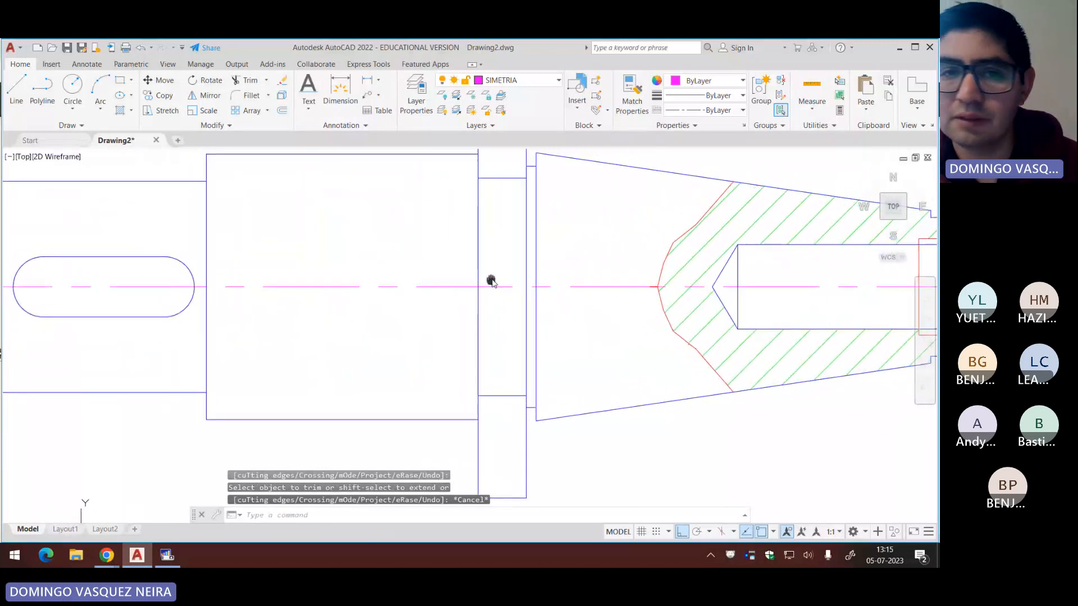
{"action": "left_click", "coordinate": [511, 80]}
{"action": "left_click", "coordinate": [495, 118]}
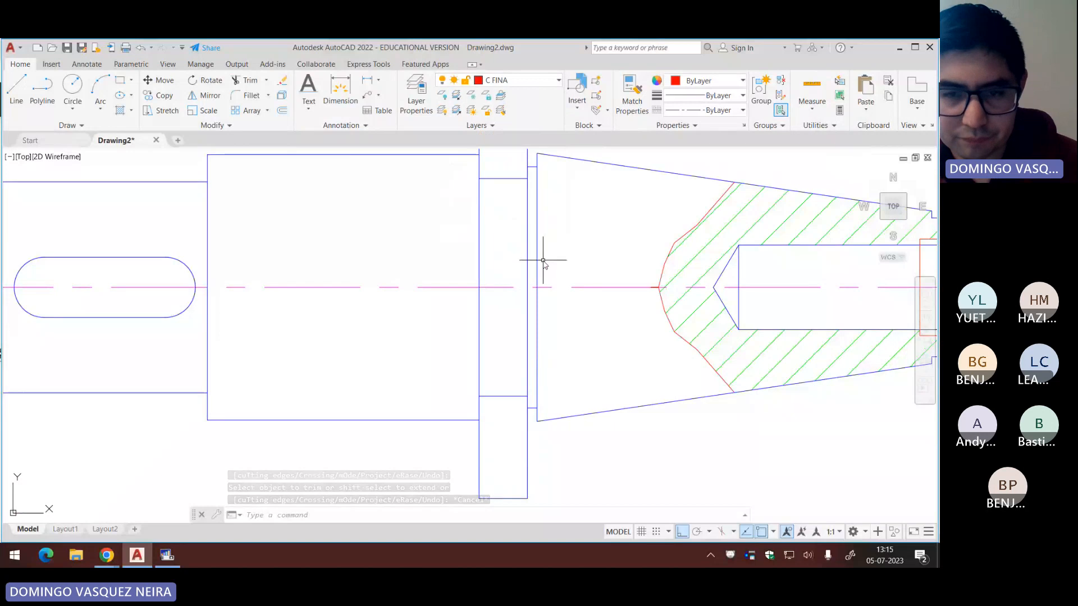
{"action": "type", "text": "l"}
{"action": "key", "text": "Return"}
{"action": "left_click", "coordinate": [527, 178]}
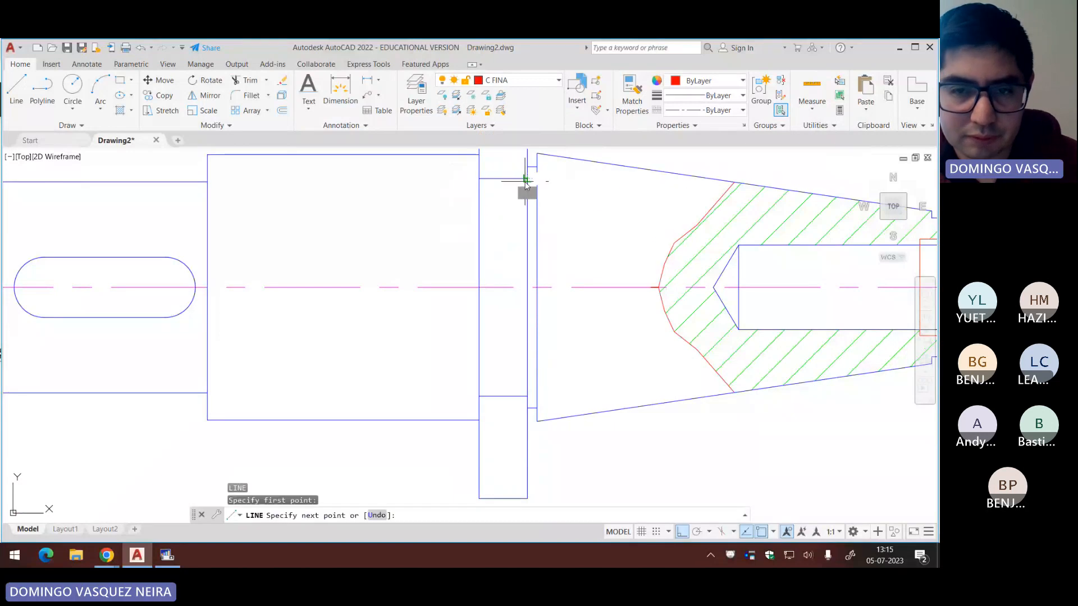
{"action": "left_click", "coordinate": [485, 391]}
{"action": "key", "text": "Return"}
{"action": "key", "text": "Return"}
{"action": "left_click", "coordinate": [527, 398]}
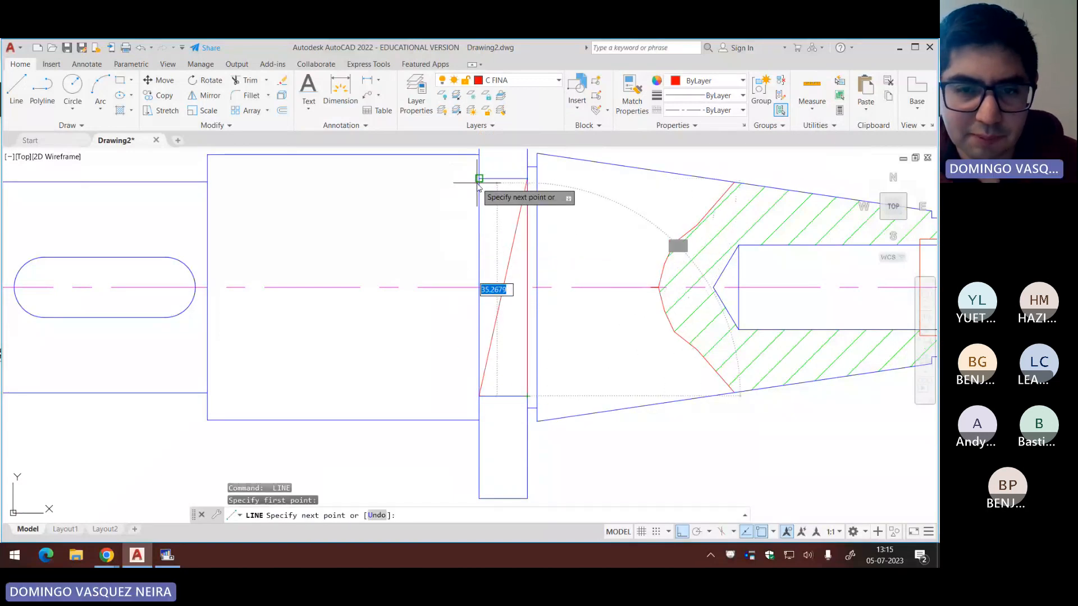
{"action": "left_click", "coordinate": [478, 178]}
{"action": "key", "text": "Return"}
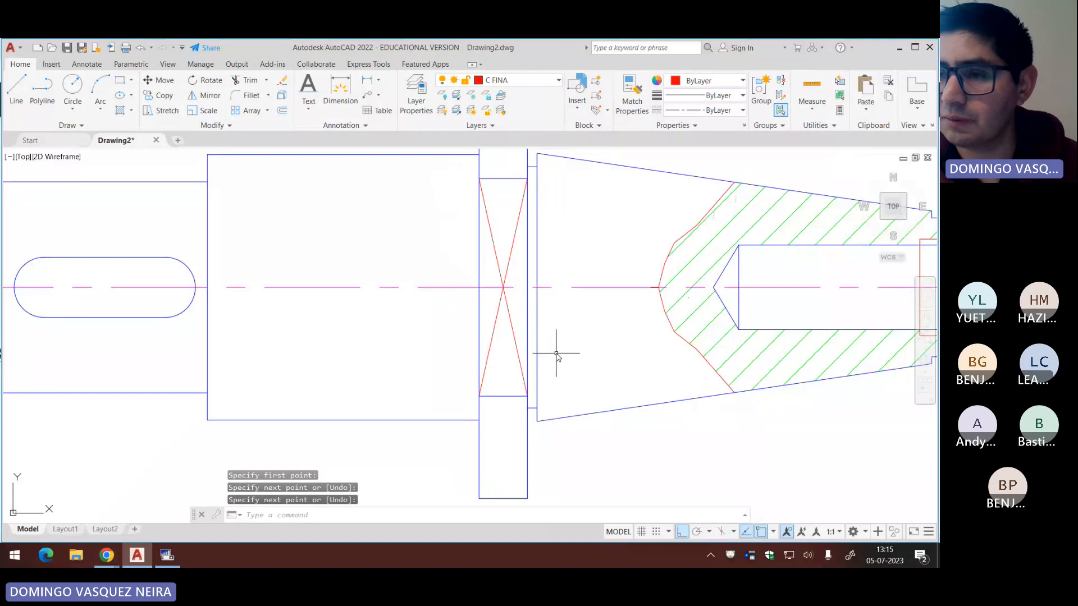
Step: Switch to the exam PDF in Chrome and examine the A-A cutting line across the keyway and its section view
{"action": "scroll", "coordinate": [556, 354], "scroll_direction": "down", "scroll_amount": 3}
{"action": "key", "text": "alt+Tab"}
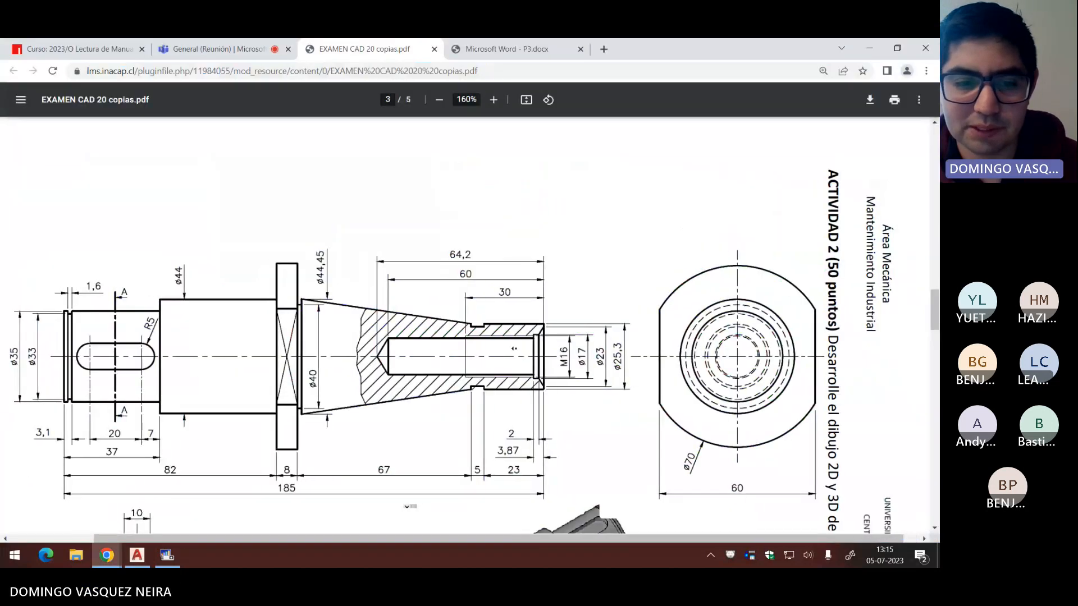
{"action": "scroll", "coordinate": [457, 379], "scroll_direction": "left", "scroll_amount": 2}
{"action": "scroll", "coordinate": [519, 358], "scroll_direction": "down", "scroll_amount": 2}
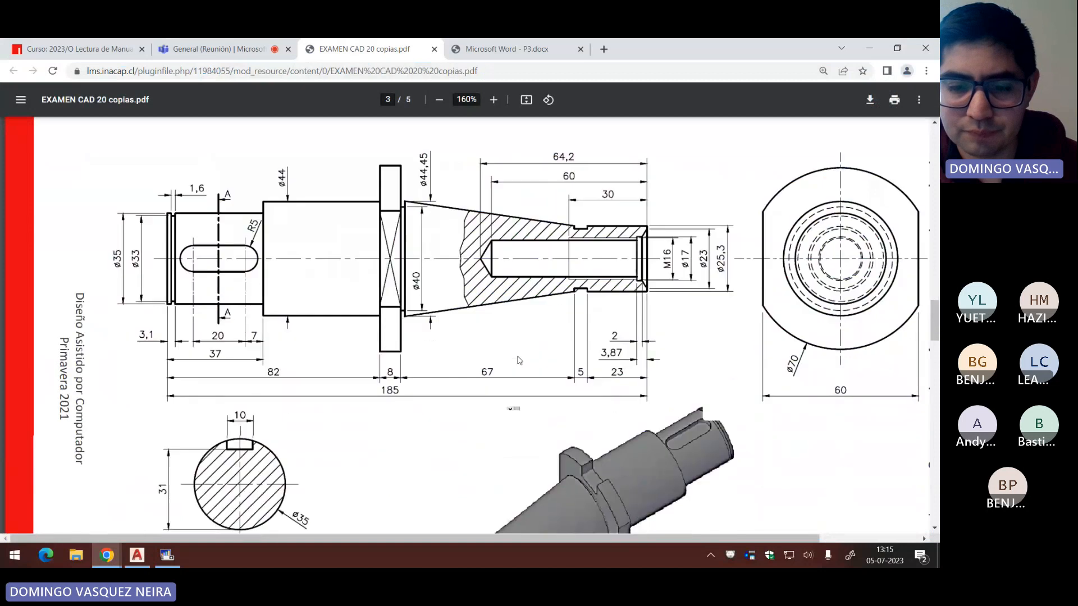
{"action": "scroll", "coordinate": [519, 358], "scroll_direction": "down", "scroll_amount": 1}
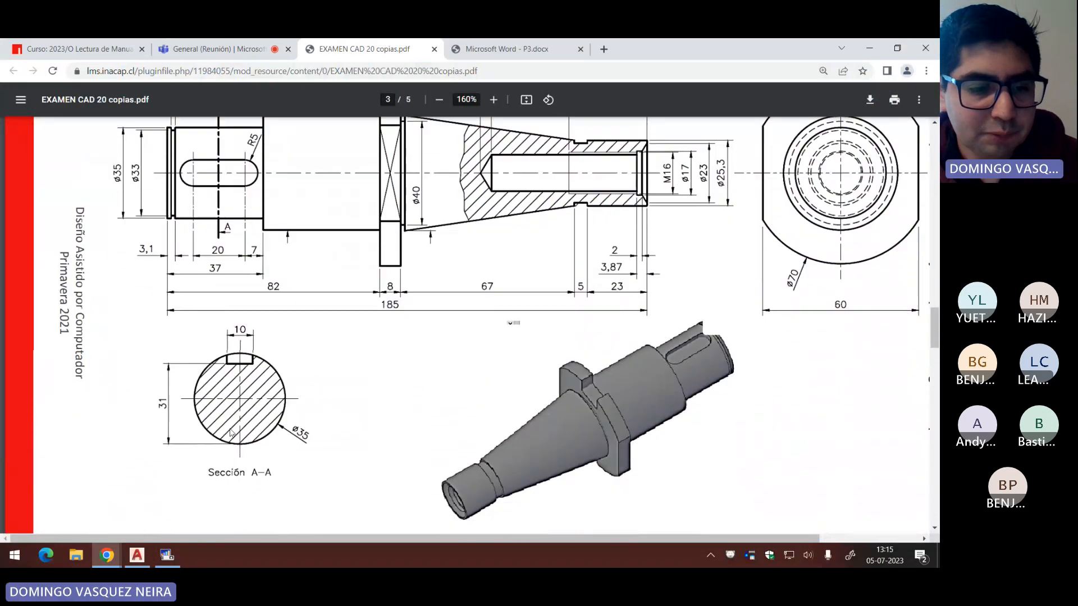
{"action": "scroll", "coordinate": [183, 207], "scroll_direction": "up", "scroll_amount": 2}
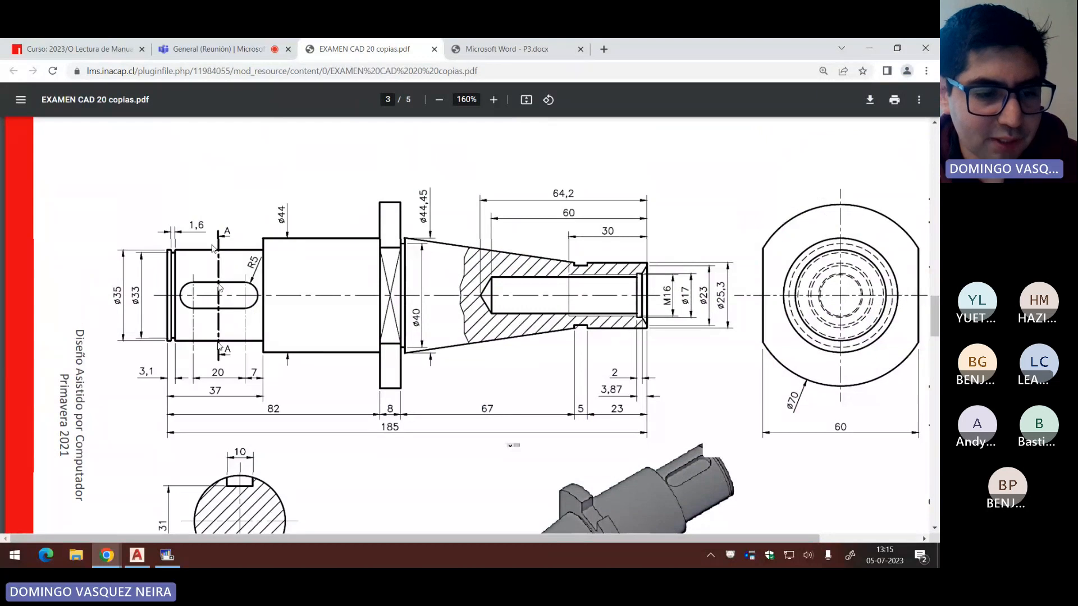
{"action": "scroll", "coordinate": [220, 288], "scroll_direction": "down", "scroll_amount": 1}
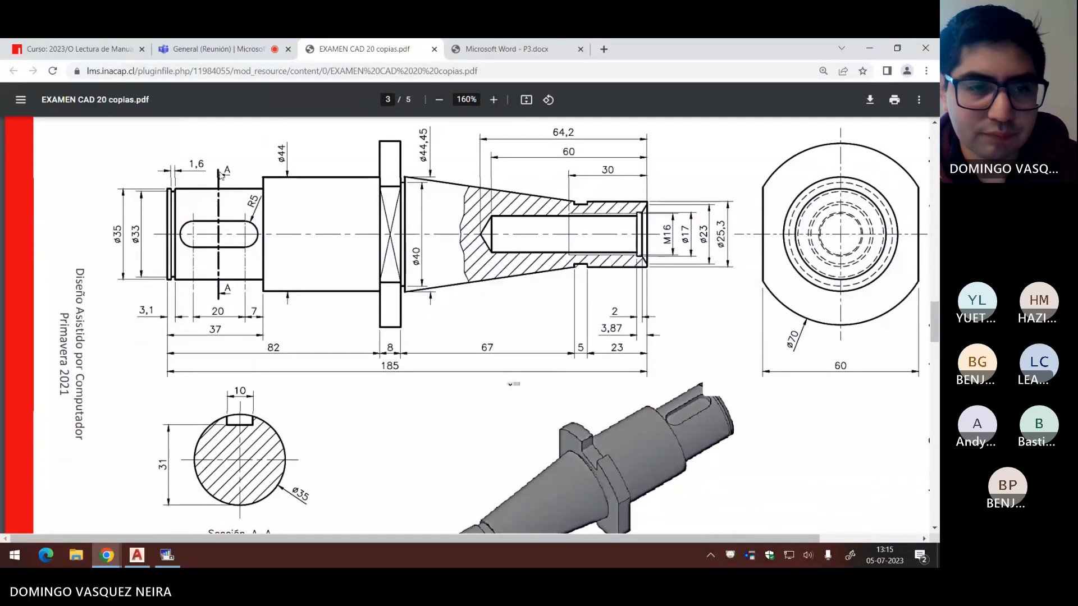
{"action": "scroll", "coordinate": [160, 232], "scroll_direction": "up", "scroll_amount": 2, "text": "ctrl"}
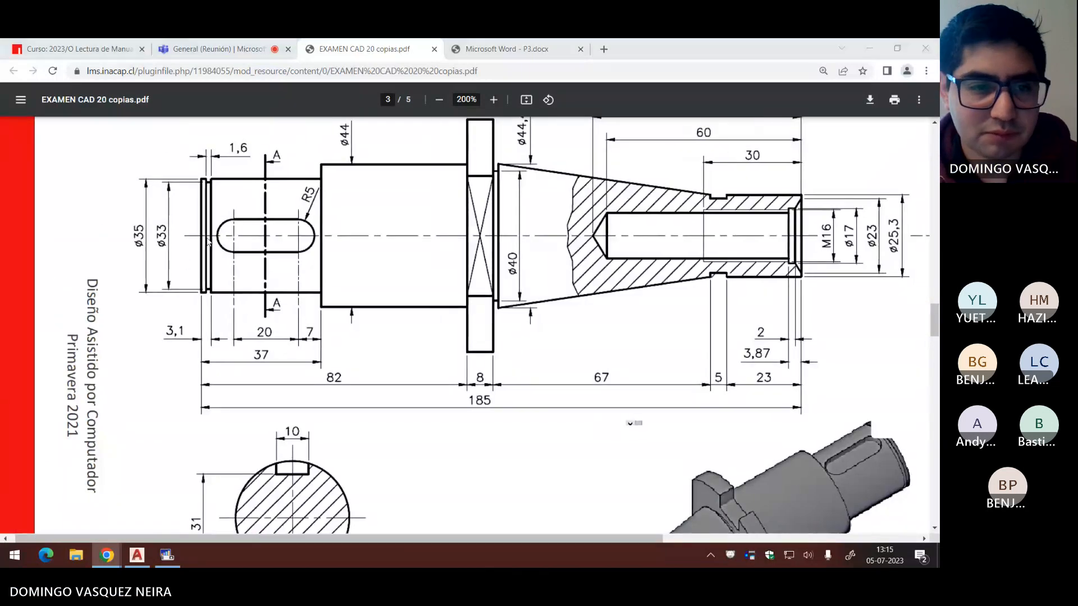
Step: Return to AutoCAD and draw a vertical line on C FINA through the keyway, between the shaft end's upper and lower edges
{"action": "key", "text": "alt+Tab"}
{"action": "type", "text": "l"}
{"action": "key", "text": "Return"}
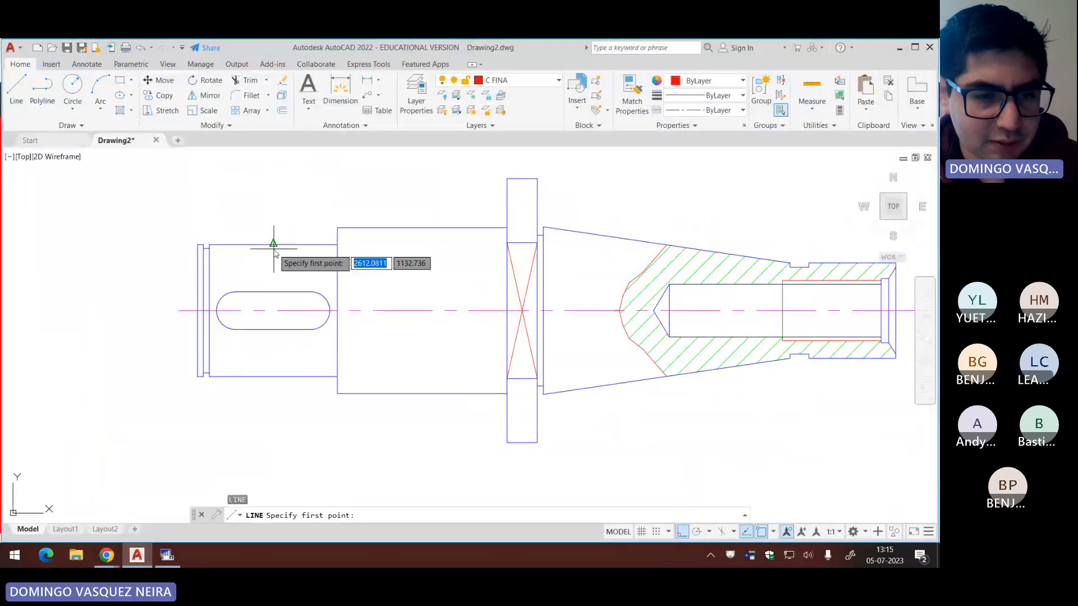
{"action": "left_click", "coordinate": [273, 246]}
{"action": "key", "text": "Return"}
Step: Stretch the lower end of the vertical line through the keyway 10 mm downward
{"action": "left_click", "coordinate": [287, 361]}
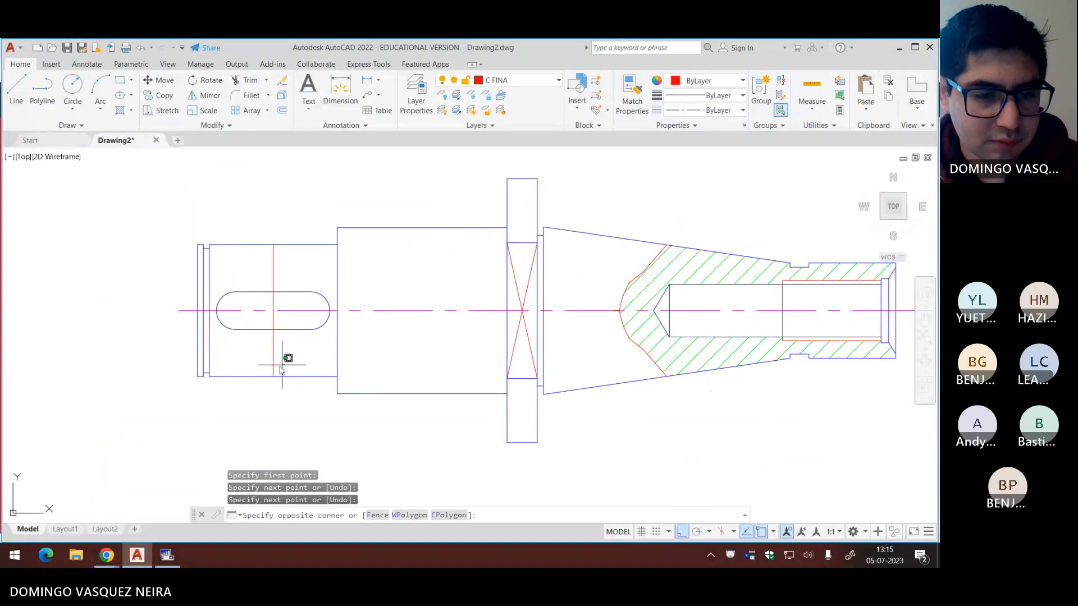
{"action": "left_click", "coordinate": [266, 374]}
{"action": "left_click", "coordinate": [273, 377]}
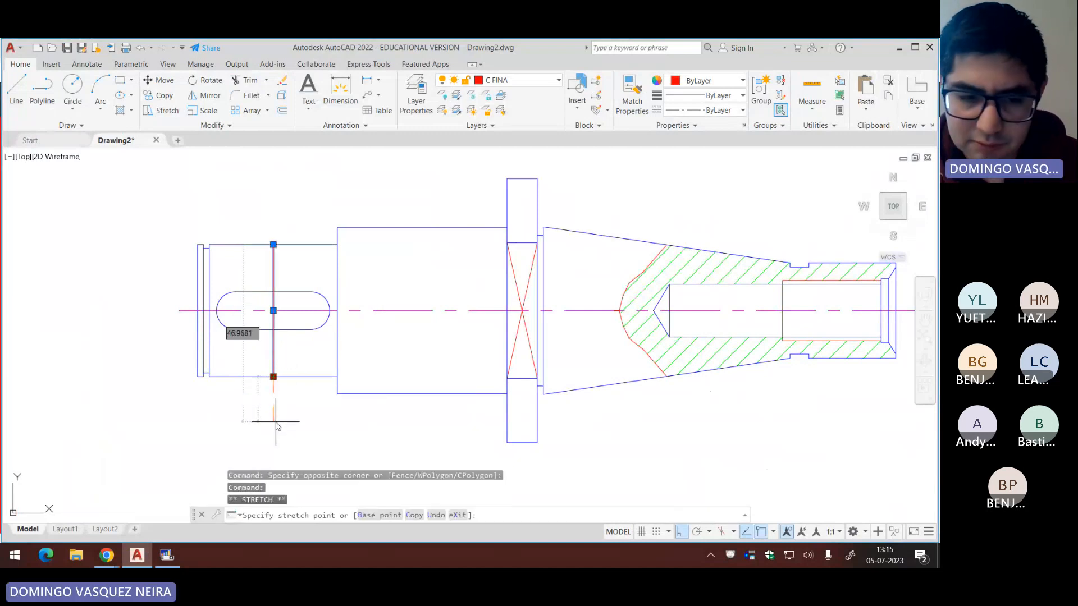
{"action": "type", "text": "10"}
{"action": "key", "text": "Return"}
{"action": "type", "text": "d"}
{"action": "key", "text": "Return"}
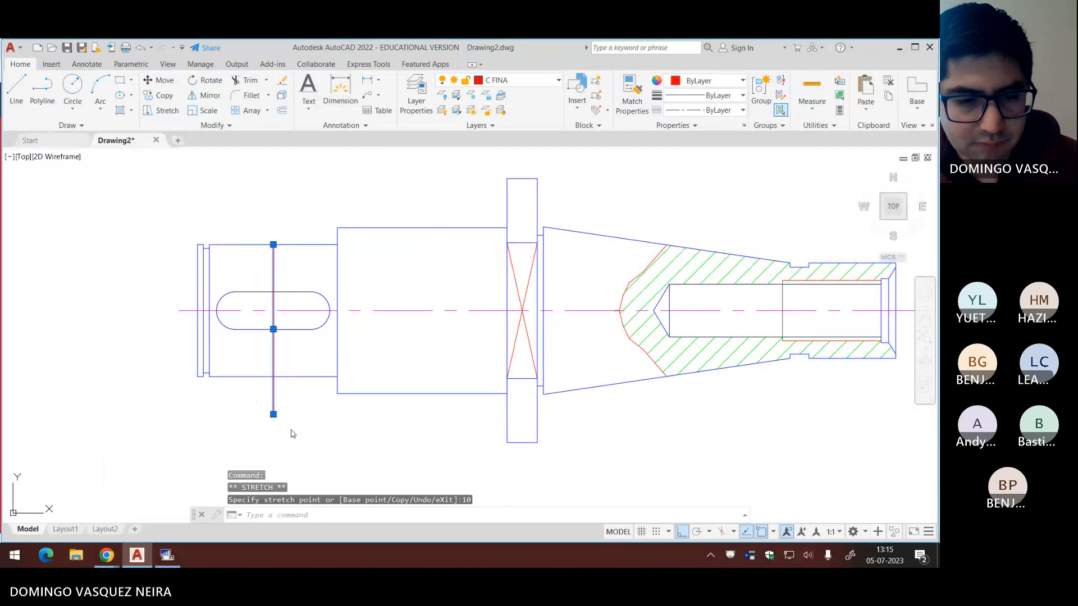
{"action": "key", "text": "Escape"}
{"action": "key", "text": "Escape"}
Step: Move the vertical line through the keyway 5 mm upward, so it overhangs the shaft equally at both ends
{"action": "left_click", "coordinate": [285, 408]}
{"action": "left_click", "coordinate": [253, 411]}
{"action": "type", "text": "m"}
{"action": "key", "text": "Return"}
{"action": "left_click", "coordinate": [354, 431]}
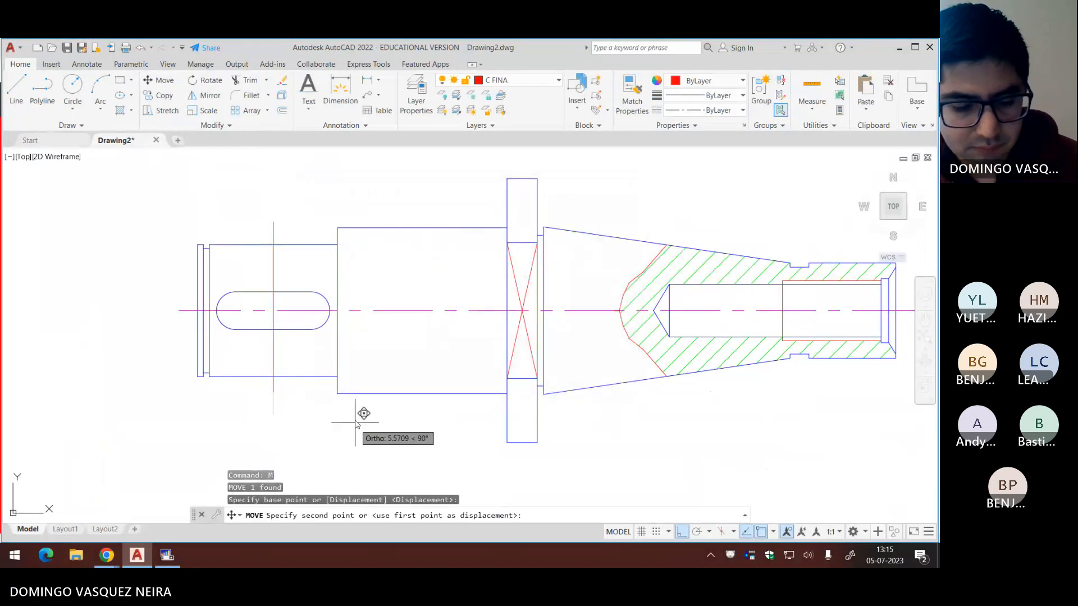
{"action": "type", "text": "5"}
{"action": "key", "text": "Return"}
{"action": "key", "text": "Return"}
{"action": "key", "text": "Escape"}
Step: Select the vertical cutting line through the keyway
{"action": "left_click", "coordinate": [288, 265]}
{"action": "left_click", "coordinate": [248, 268]}
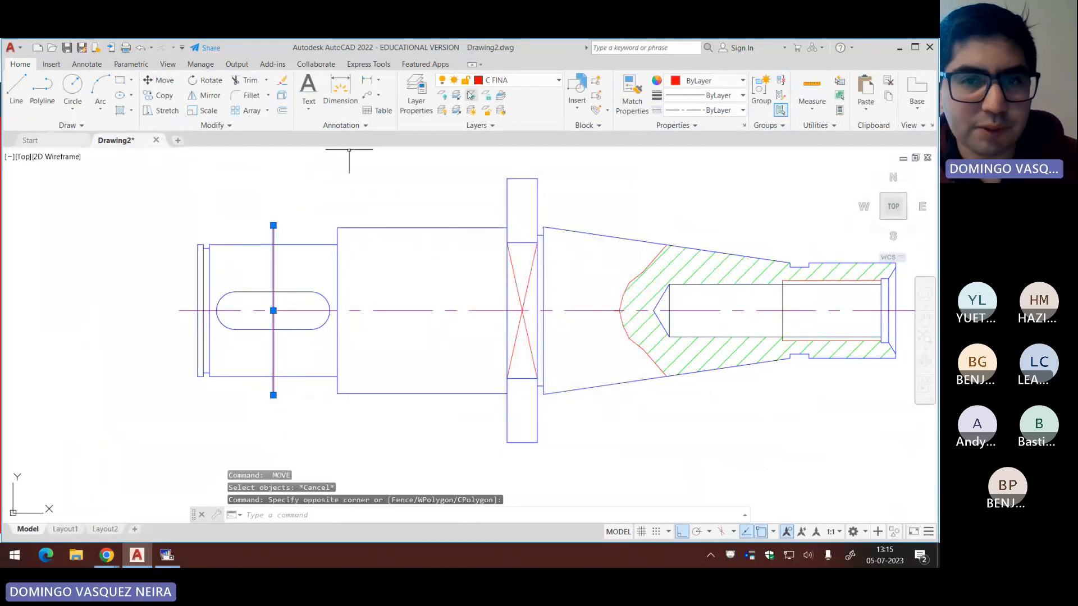
Step: Assign the vertical section line through the keyway to the CORTE layer and set that layer's color to white (index color 7)
{"action": "left_click", "coordinate": [502, 84]}
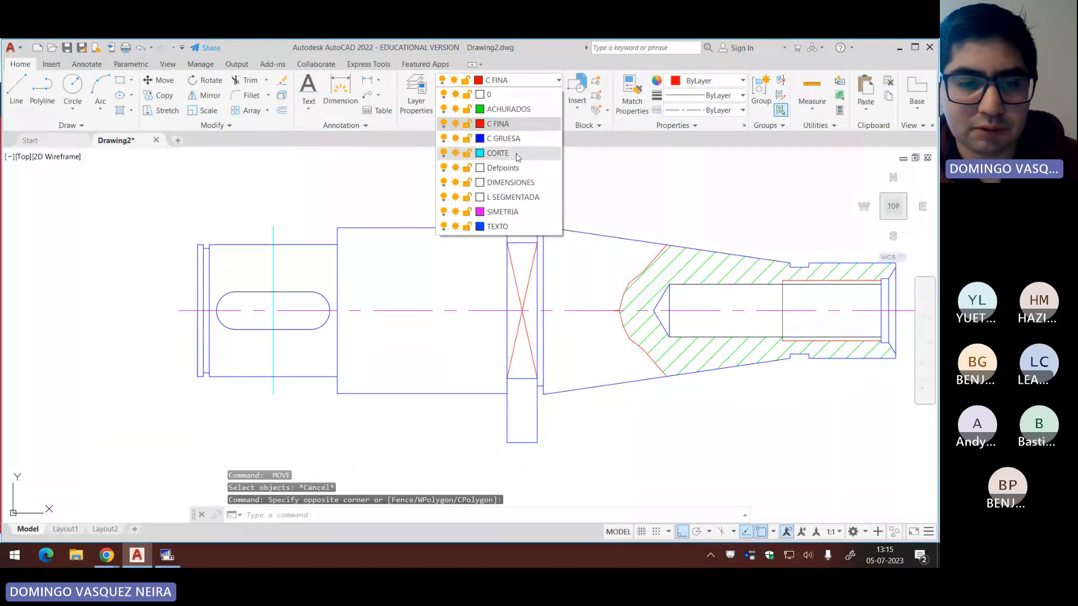
{"action": "left_click", "coordinate": [497, 140]}
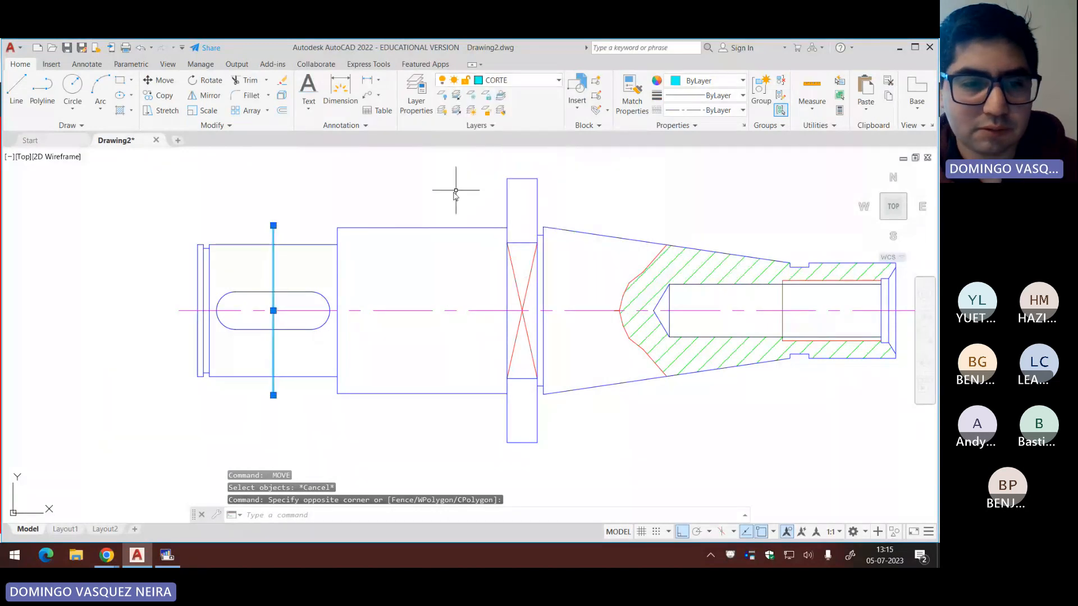
{"action": "left_click", "coordinate": [416, 95]}
{"action": "left_click", "coordinate": [460, 269]}
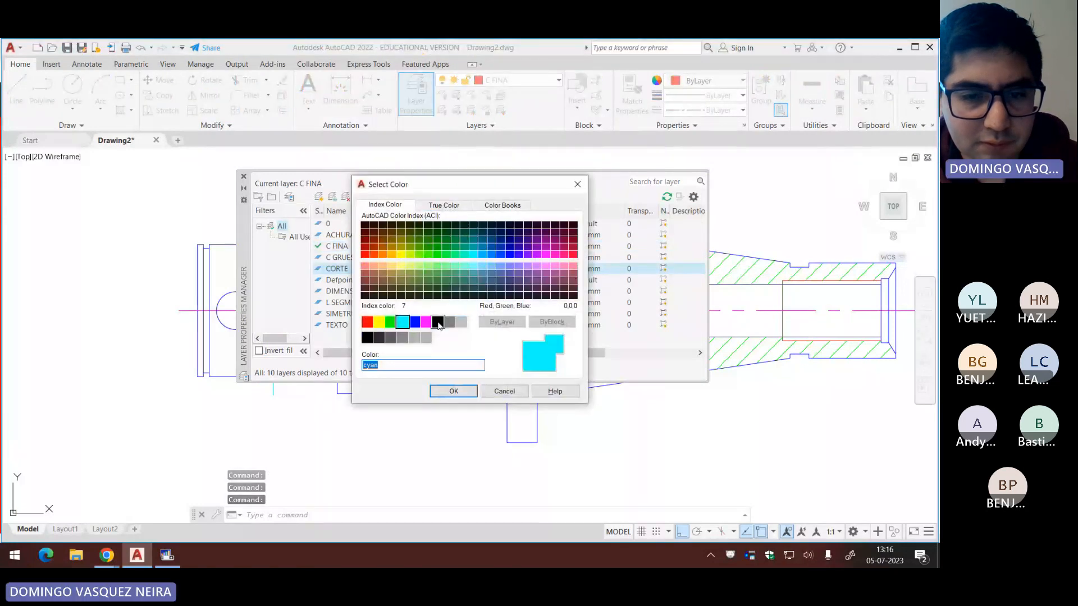
{"action": "left_click", "coordinate": [438, 325]}
{"action": "left_click", "coordinate": [449, 391]}
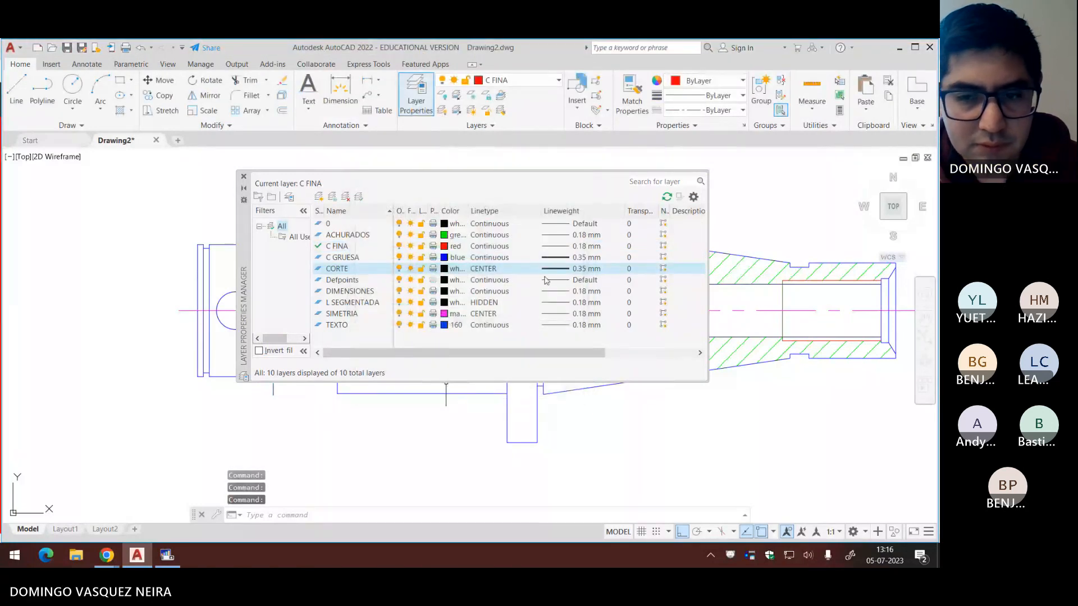
{"action": "left_click", "coordinate": [244, 177]}
Step: Set the linetype scale of the vertical section line through the keyway to 0.3
{"action": "scroll", "coordinate": [272, 280], "scroll_direction": "up", "scroll_amount": 2}
{"action": "left_click", "coordinate": [273, 279]}
{"action": "left_click", "coordinate": [233, 245]}
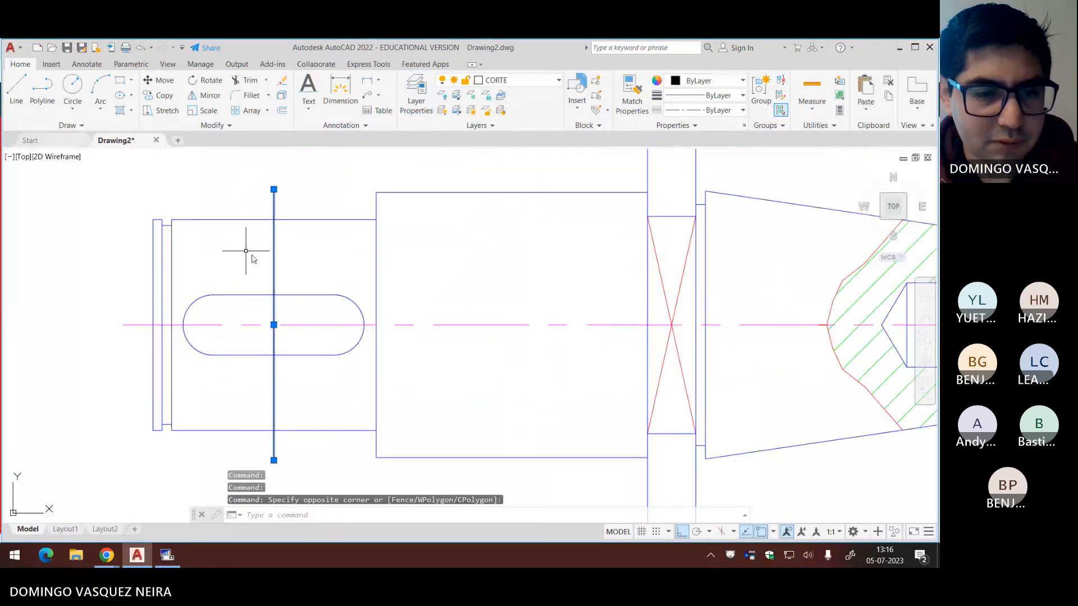
{"action": "key", "text": "ctrl+1"}
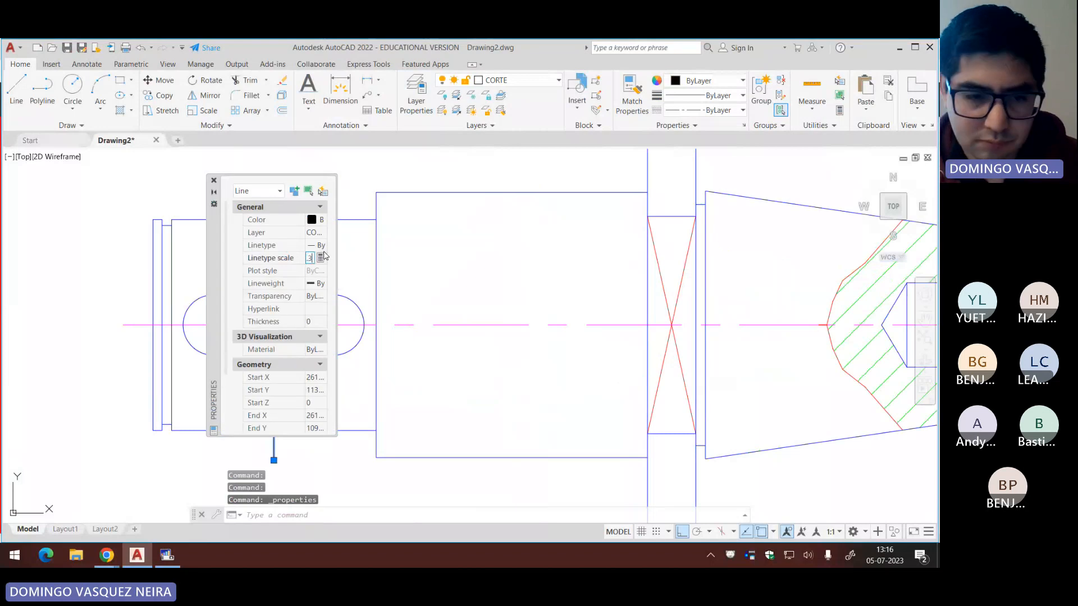
{"action": "left_click_drag", "start_coordinate": [215, 271], "coordinate": [398, 290]}
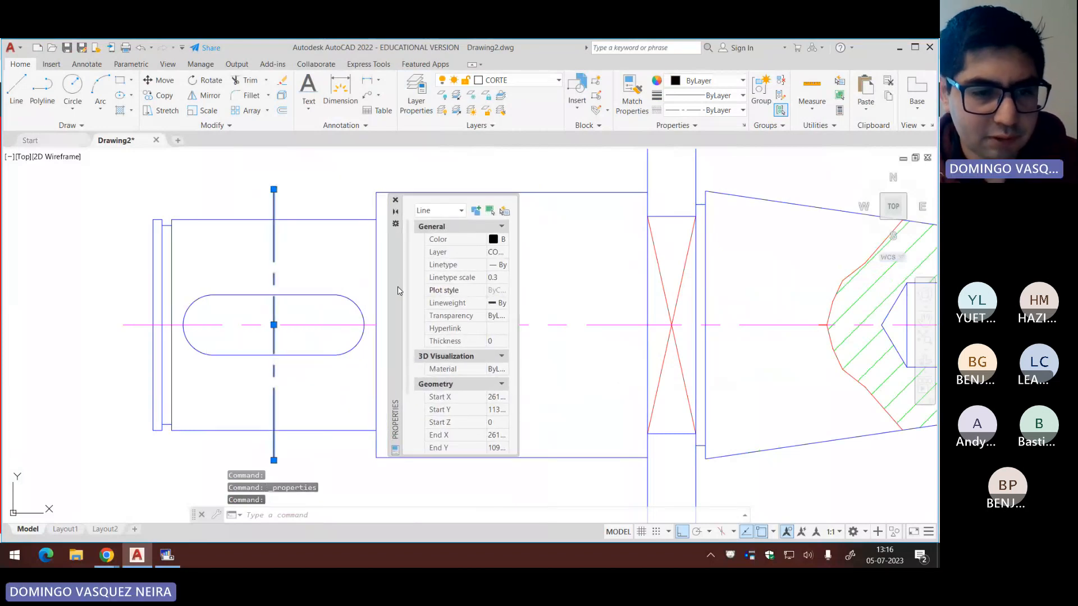
{"action": "left_click", "coordinate": [396, 200]}
{"action": "key", "text": "Escape"}
{"action": "key", "text": "Escape"}
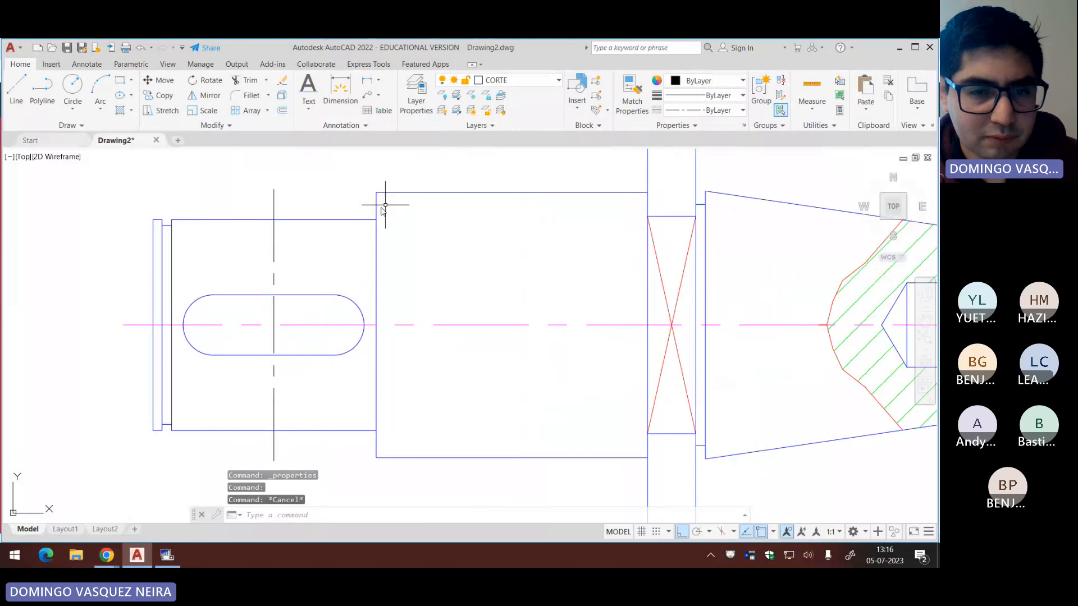
Step: Set up a plot with the DWG To PDF.pc3 plotter, using a window around the shaft's side view as the plot area
{"action": "scroll", "coordinate": [382, 210], "scroll_direction": "down", "scroll_amount": 4}
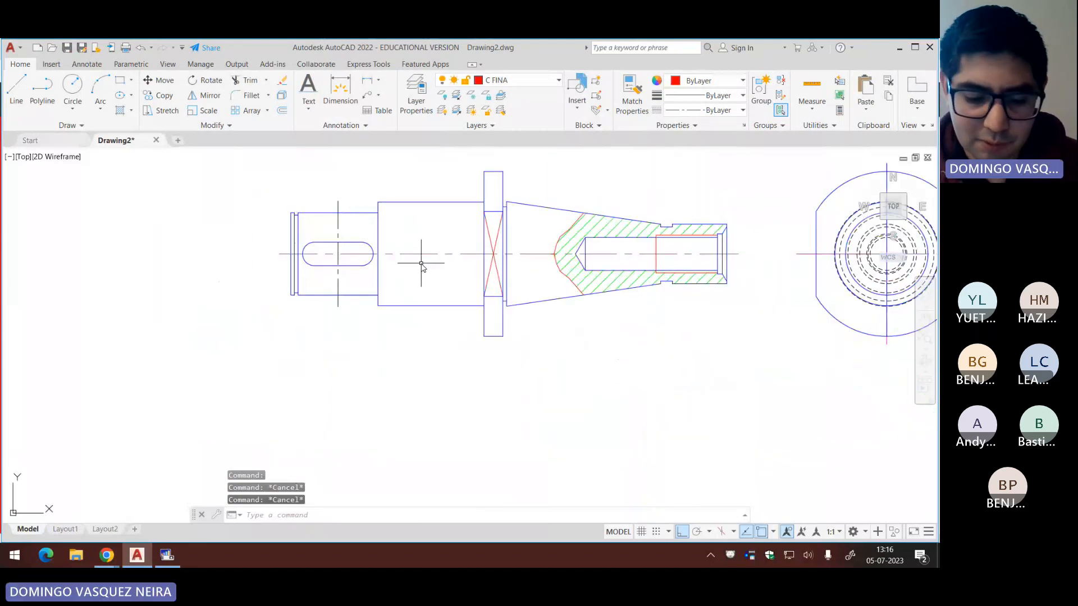
{"action": "key", "text": "ctrl+p"}
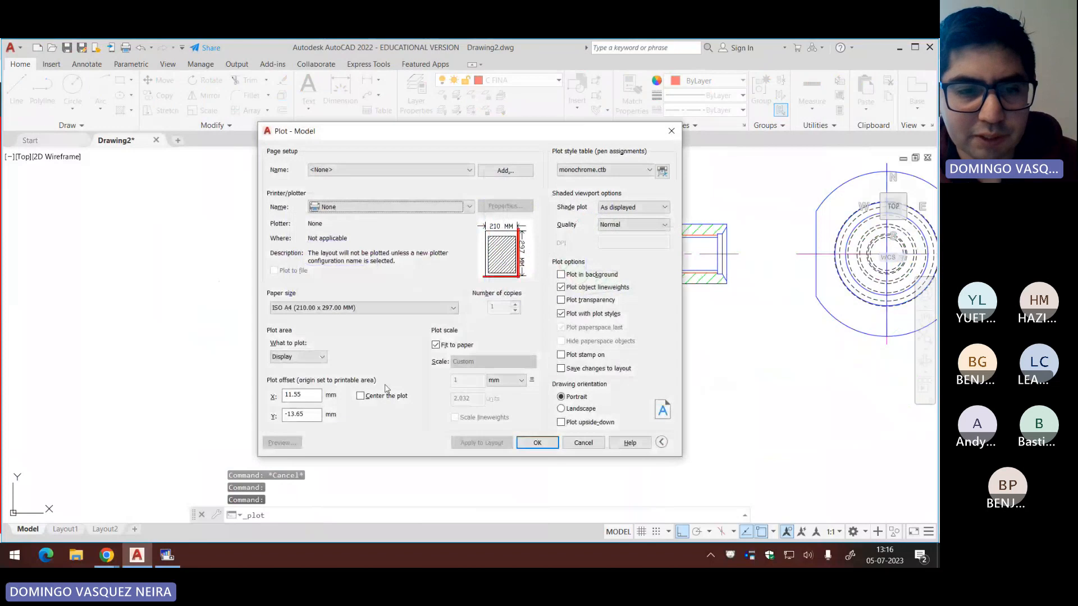
{"action": "left_click", "coordinate": [391, 208]}
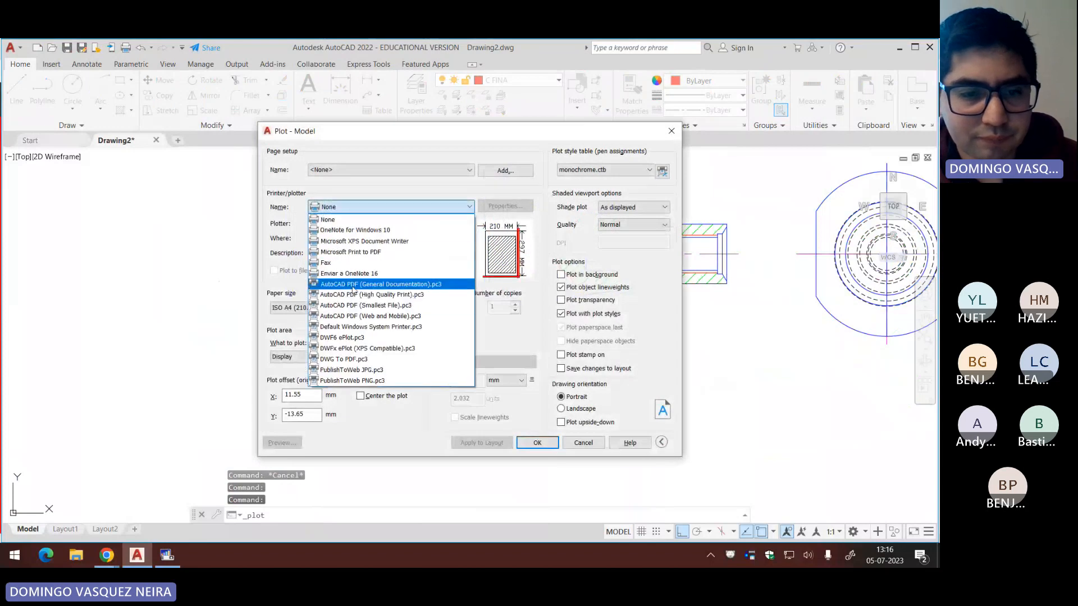
{"action": "left_click", "coordinate": [365, 360]}
{"action": "left_click", "coordinate": [310, 357]}
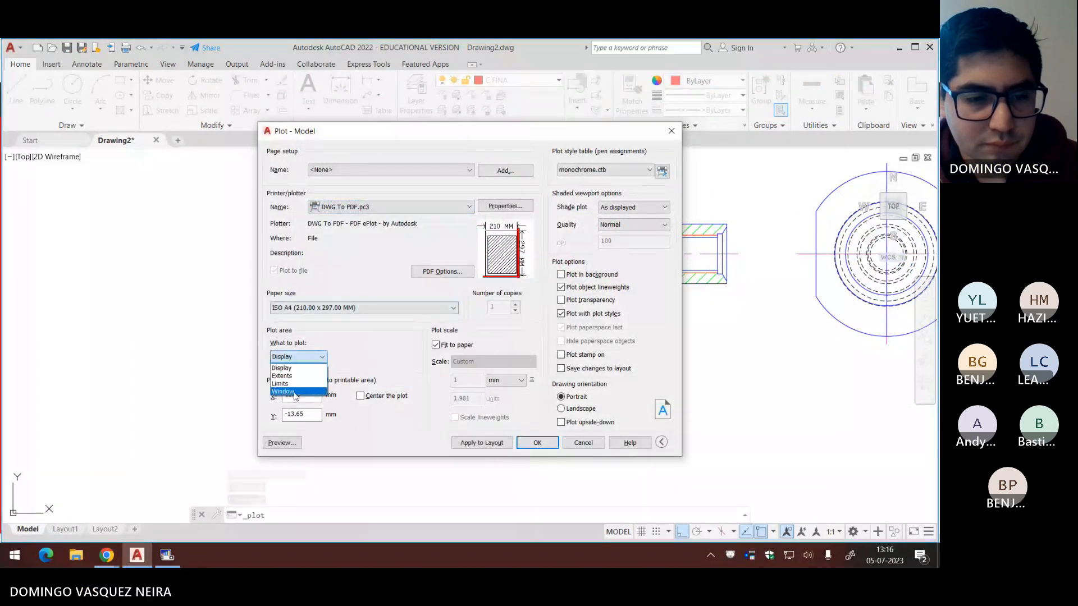
{"action": "left_click", "coordinate": [284, 397]}
{"action": "left_click", "coordinate": [253, 169]}
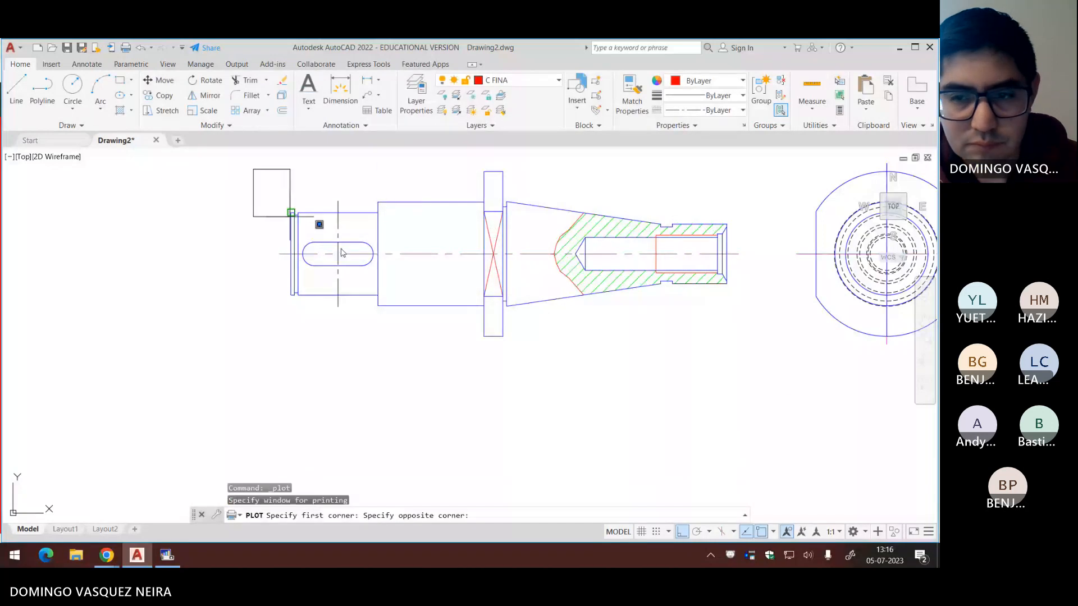
{"action": "left_click", "coordinate": [772, 404]}
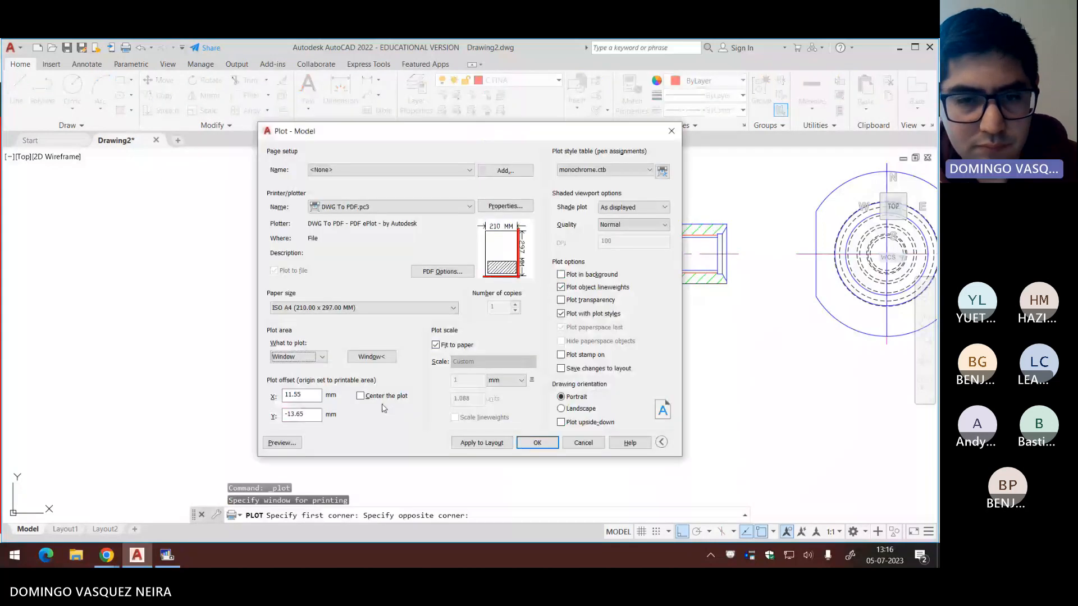
Step: Preview the plot and examine the section line through the keyway, leaving without plotting
{"action": "left_click", "coordinate": [281, 443]}
{"action": "scroll", "coordinate": [245, 359], "scroll_direction": "up", "scroll_amount": 6}
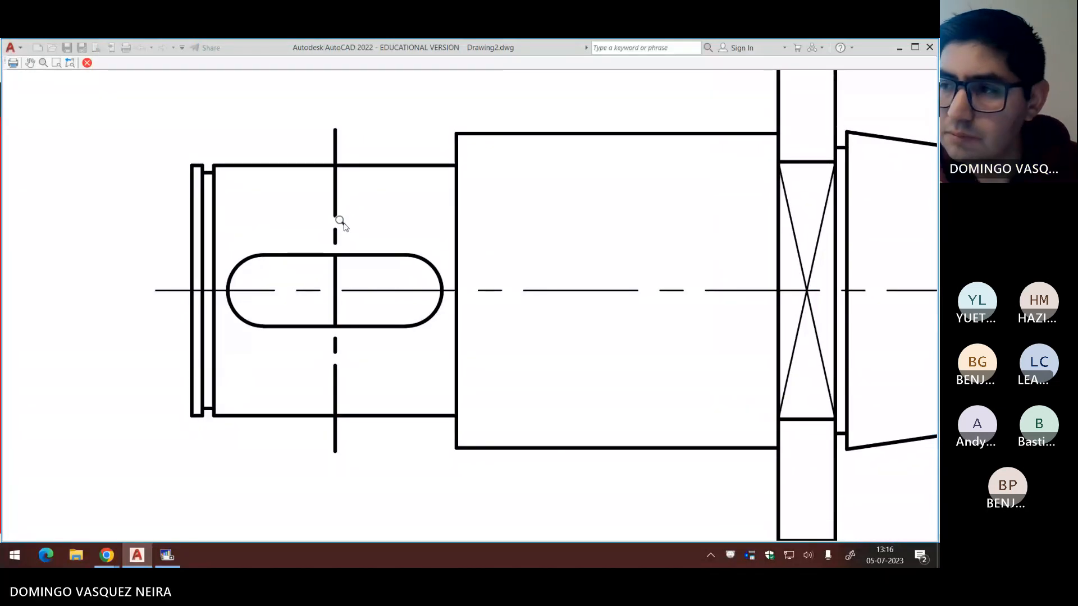
{"action": "key", "text": "Escape"}
{"action": "key", "text": "Escape"}
{"action": "key", "text": "Escape"}
{"action": "key", "text": "Escape"}
{"action": "key", "text": "Escape"}
Step: Switch to the exam PDF in Chrome and examine the A-A section marks at the keyway on the reference drawing
{"action": "scroll", "coordinate": [362, 213], "scroll_direction": "down", "scroll_amount": 2}
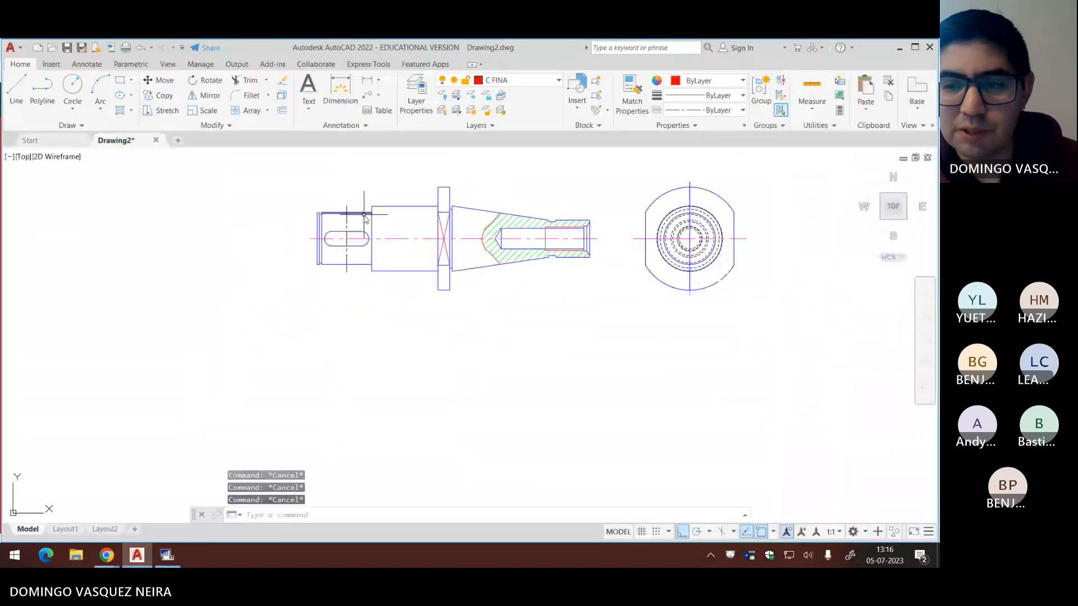
{"action": "middle_click_drag", "start_coordinate": [376, 236], "coordinate": [429, 293]}
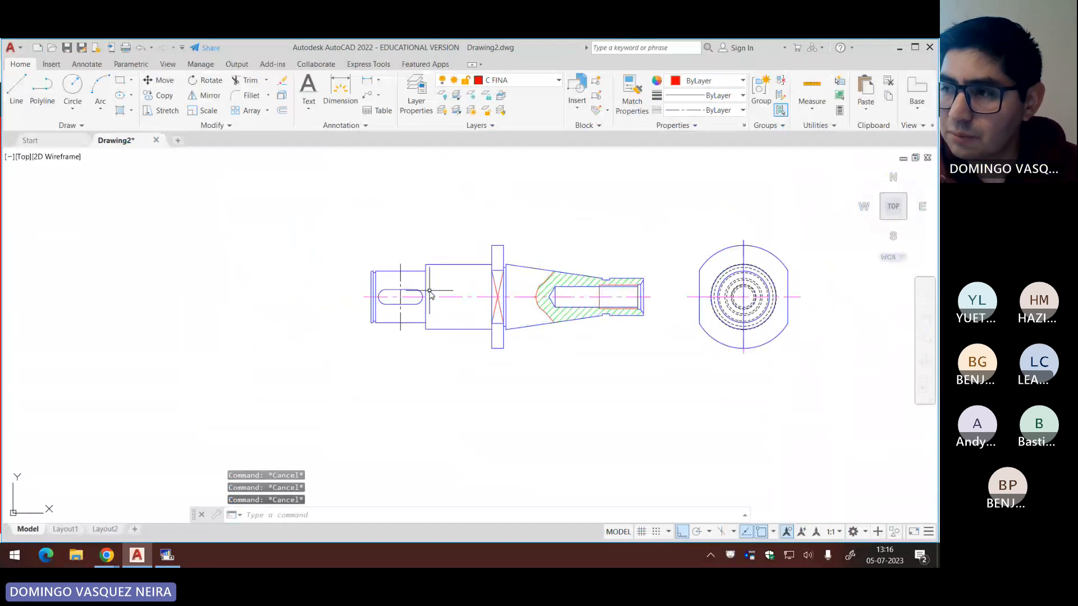
{"action": "key", "text": "alt+Tab"}
{"action": "scroll", "coordinate": [265, 195], "scroll_direction": "up", "scroll_amount": 1}
{"action": "scroll", "coordinate": [264, 195], "scroll_direction": "up", "scroll_amount": 2, "text": "ctrl"}
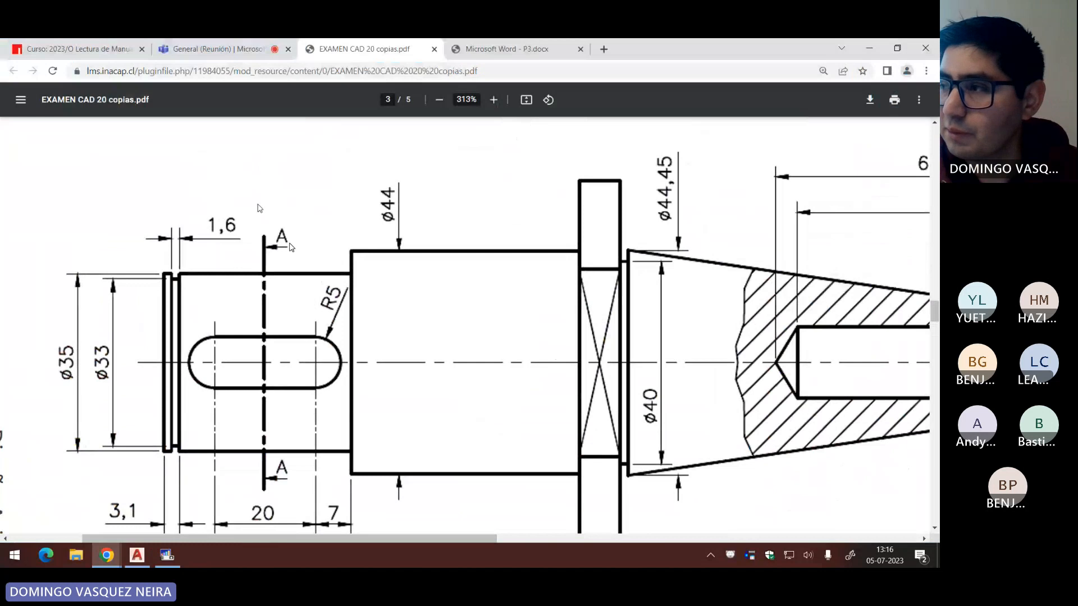
Step: Return to AutoCAD and, on the DIMENSIONES layer, add a horizontal linear dimension spanning 10 units from the section line's upper end
{"action": "key", "text": "alt+Tab"}
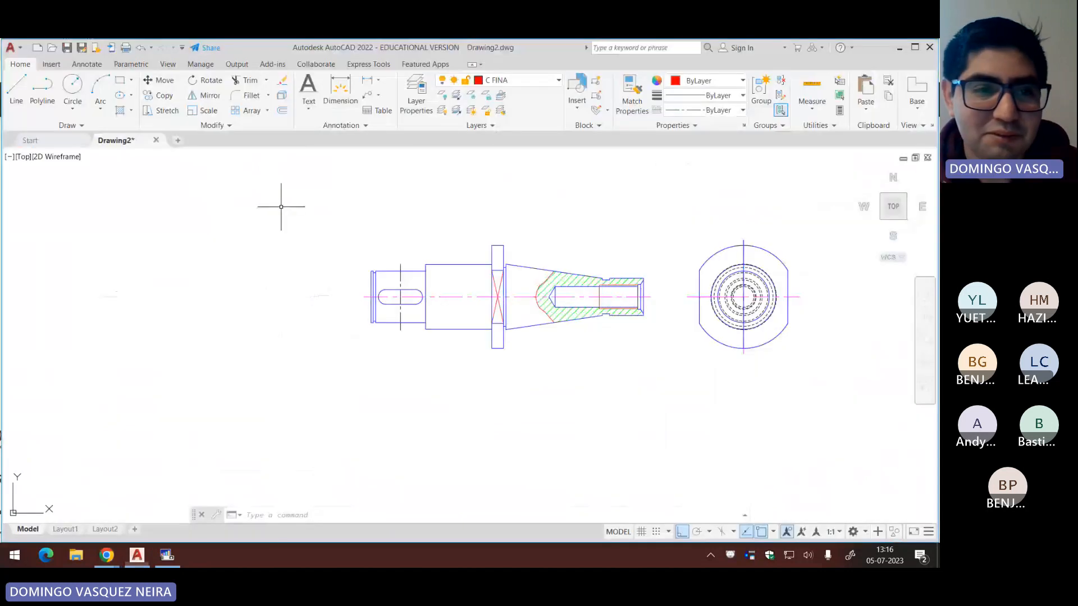
{"action": "left_click", "coordinate": [517, 81]}
{"action": "left_click", "coordinate": [505, 180]}
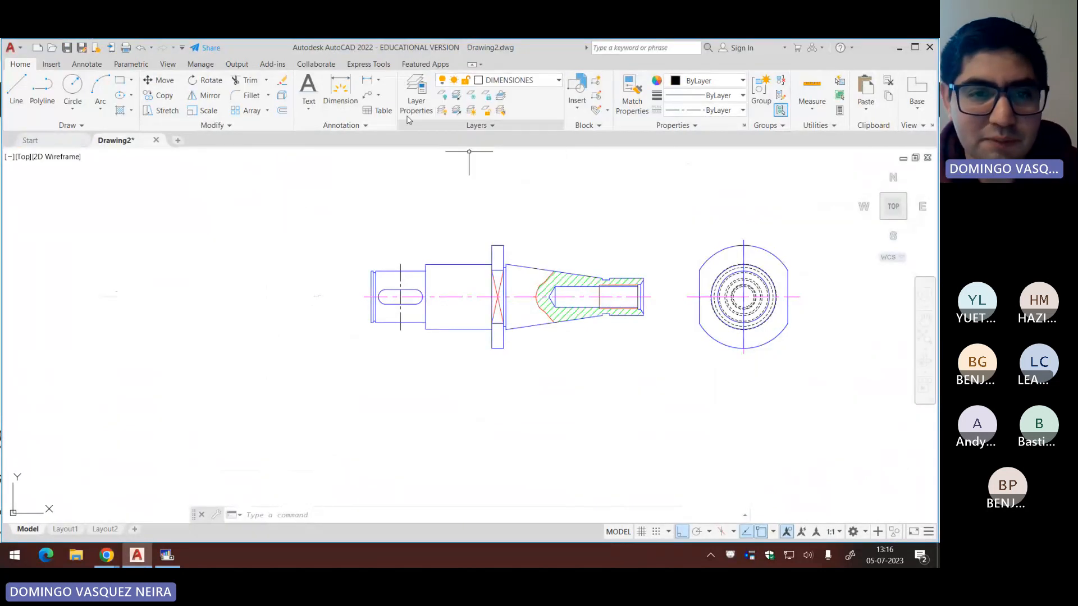
{"action": "left_click", "coordinate": [378, 82]}
{"action": "left_click", "coordinate": [404, 106]}
{"action": "scroll", "coordinate": [385, 270], "scroll_direction": "up", "scroll_amount": 5}
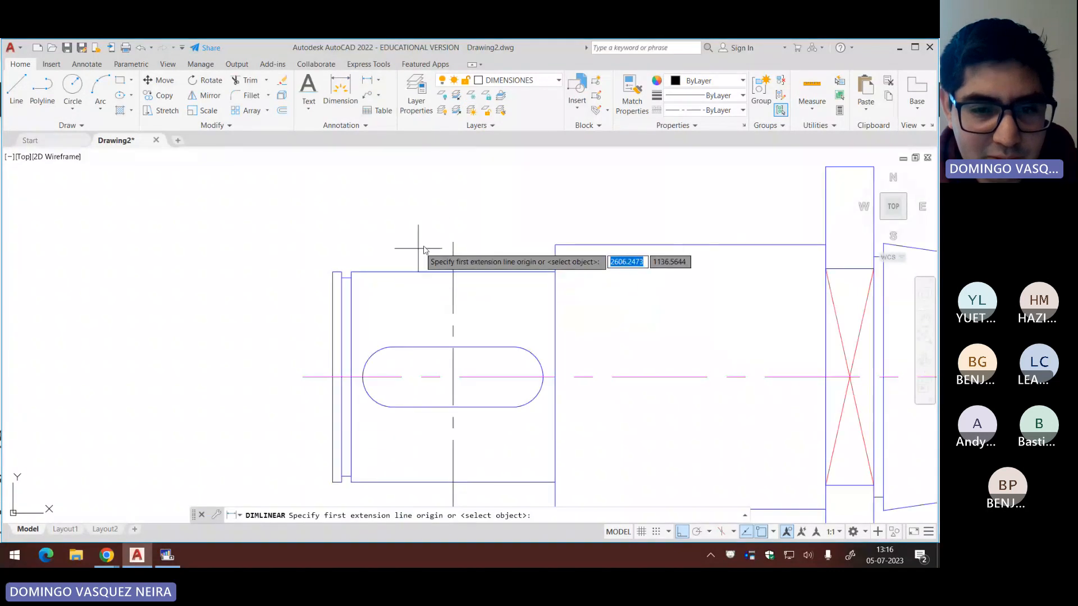
{"action": "left_click", "coordinate": [453, 241]}
{"action": "type", "text": "10"}
{"action": "key", "text": "Return"}
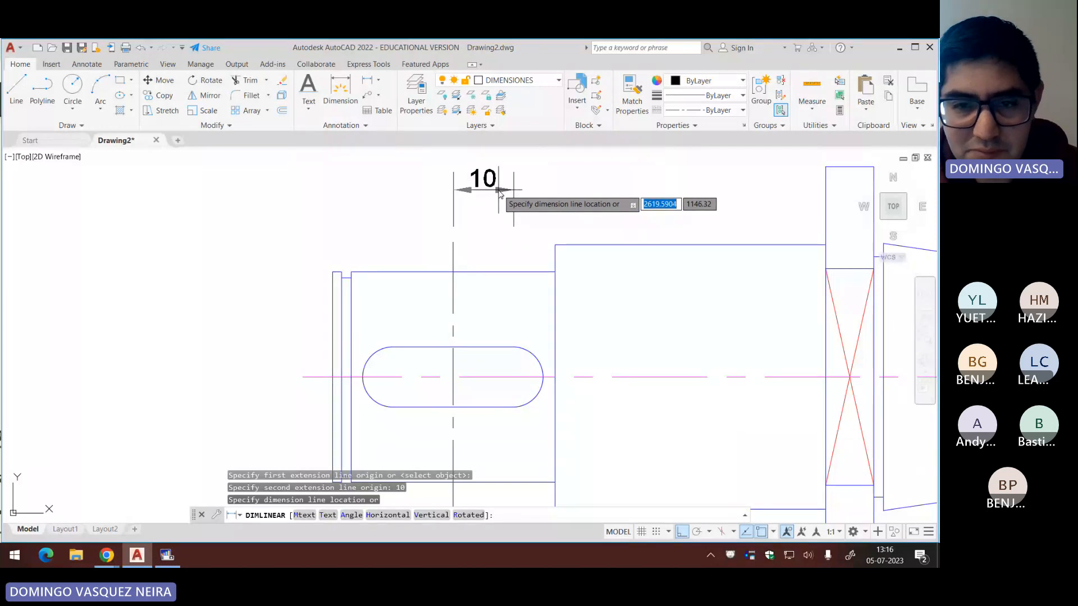
{"action": "left_click", "coordinate": [499, 191]}
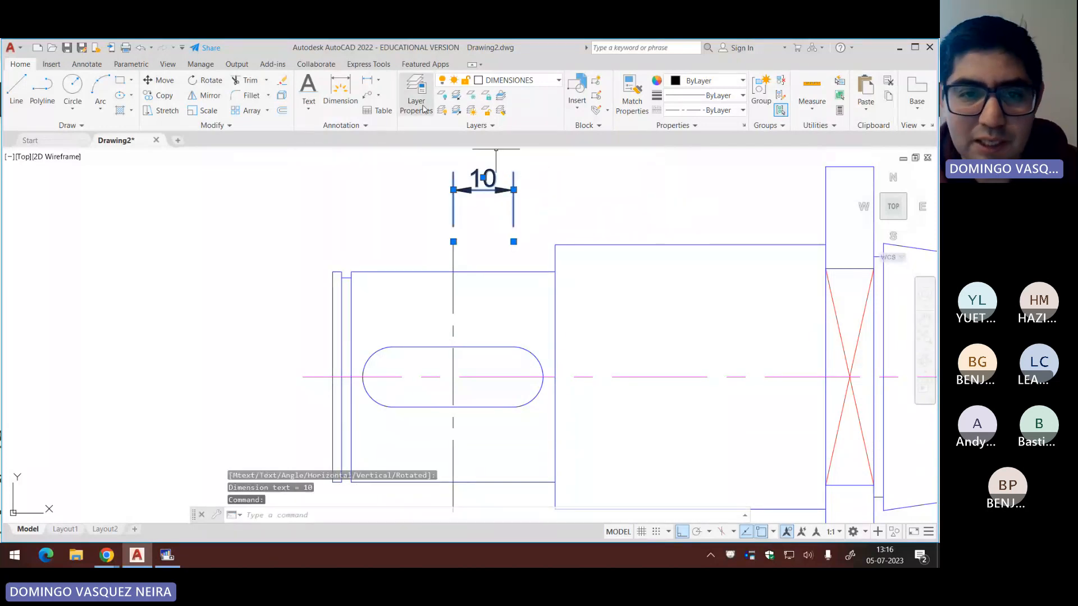
Step: Explode the 10 dimension above the section line and delete its right extension line and right arrowhead
{"action": "left_click", "coordinate": [283, 97]}
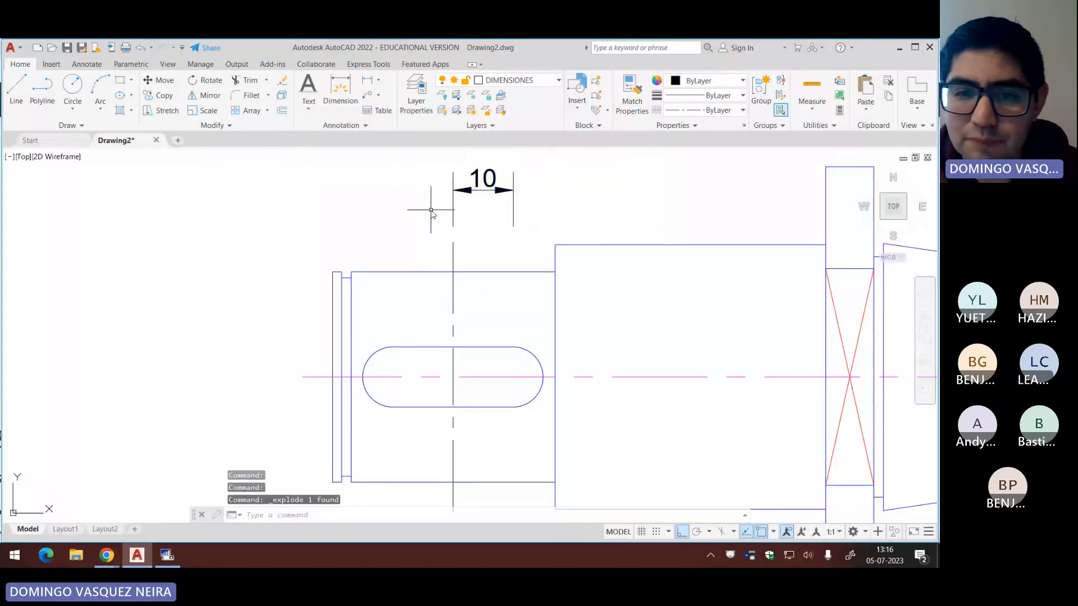
{"action": "left_click", "coordinate": [513, 199]}
{"action": "key", "text": "Delete"}
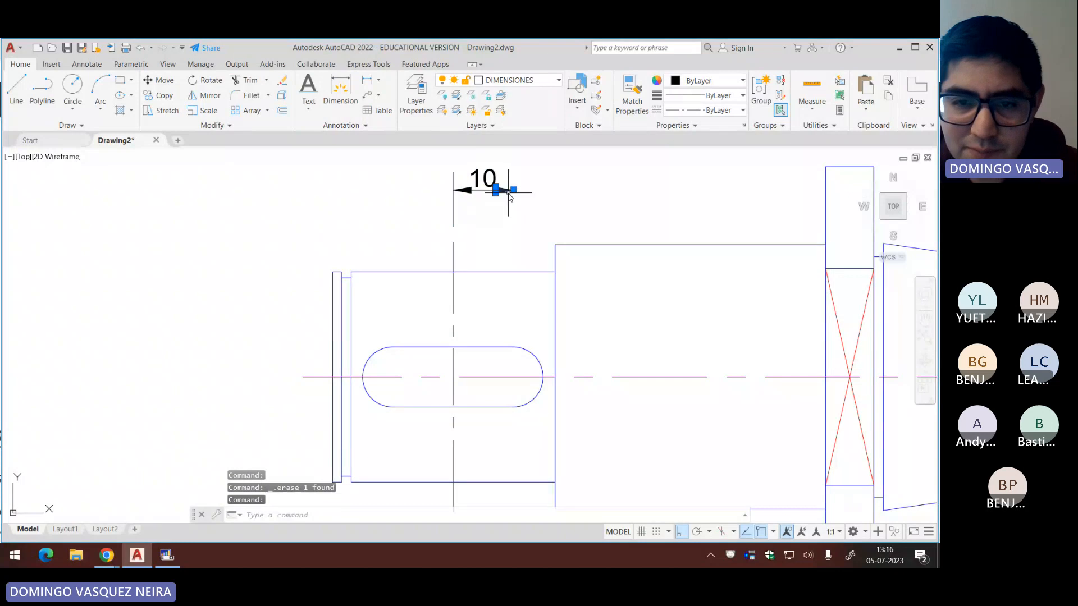
{"action": "left_click", "coordinate": [495, 189]}
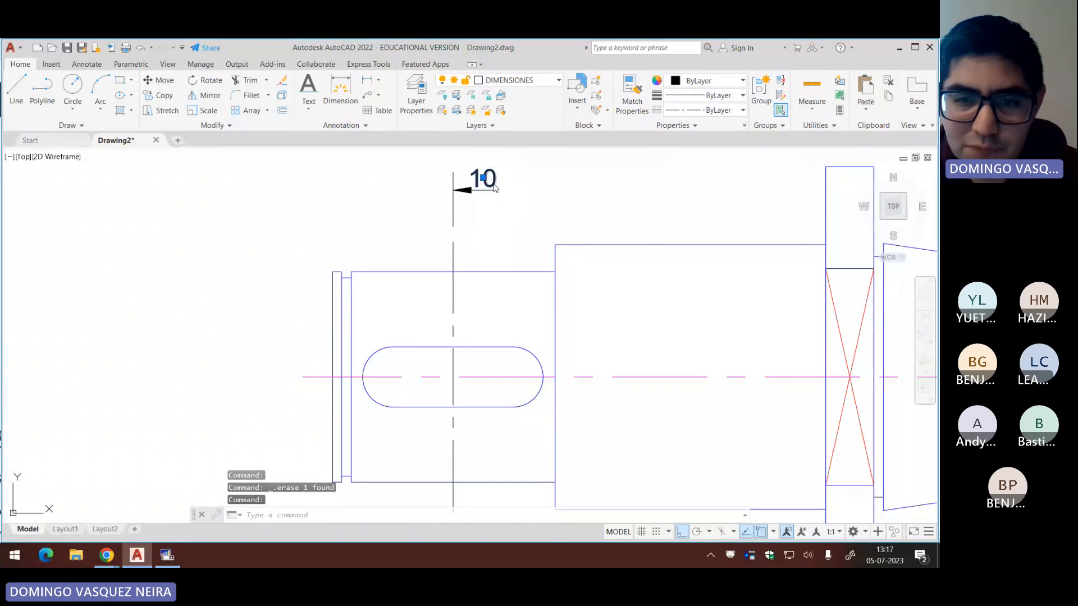
Step: Replace the exploded dimension's text with the section letter A
{"action": "double_click", "coordinate": [494, 188]}
{"action": "key", "text": "BackSpace"}
{"action": "key", "text": "BackSpace"}
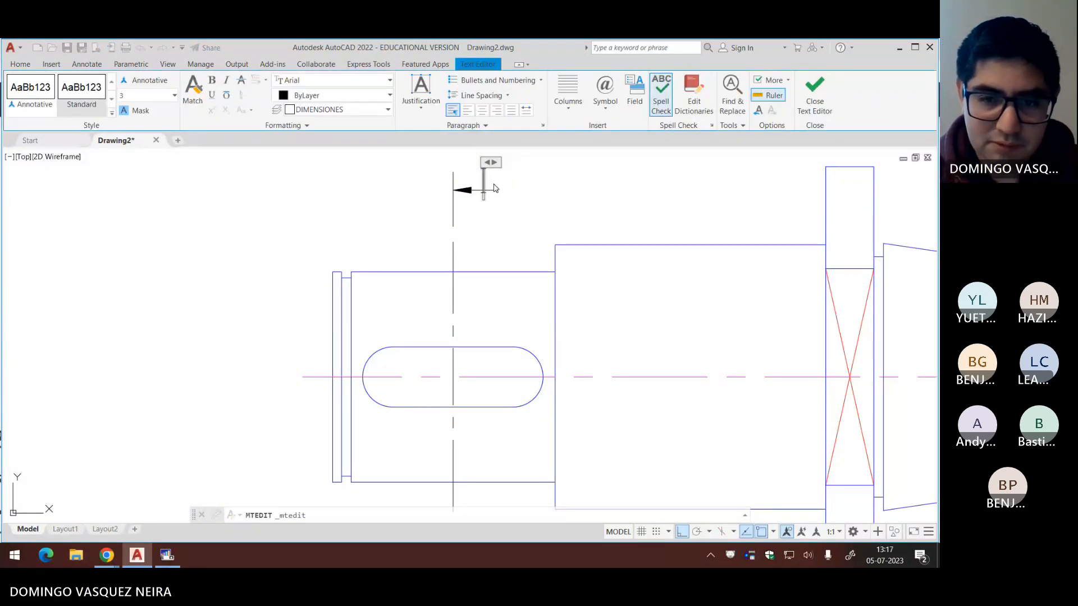
{"action": "type", "text": "a"}
{"action": "key", "text": "BackSpace"}
{"action": "type", "text": "A"}
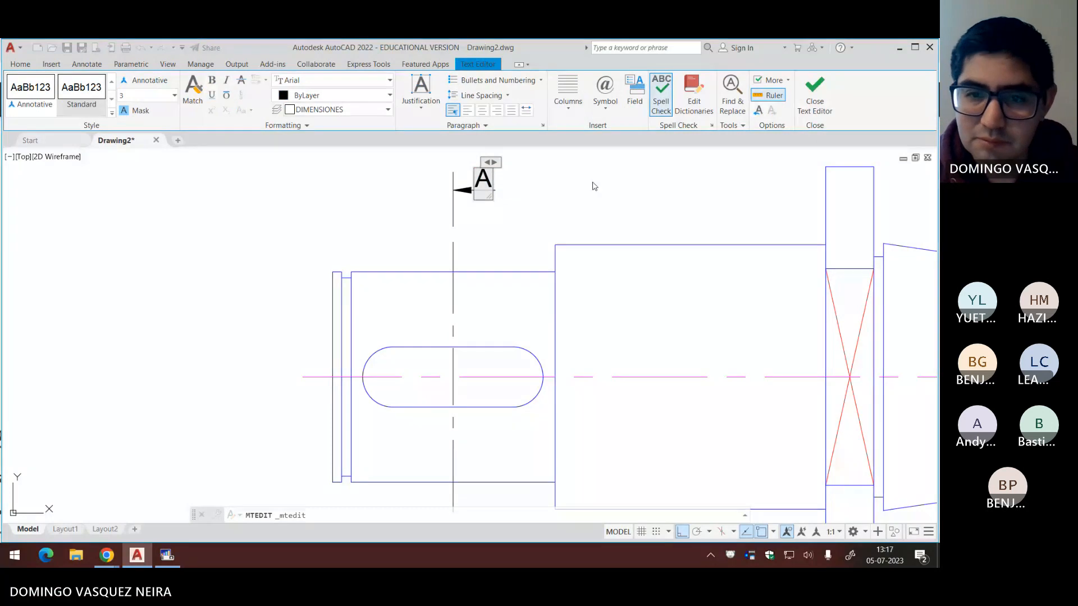
{"action": "key", "text": "Escape"}
{"action": "key", "text": "Escape"}
{"action": "key", "text": "Escape"}
Step: Copy the section marker with its letter A, arrow and vertical line straight down to the section line's lower end
{"action": "left_click", "coordinate": [530, 221]}
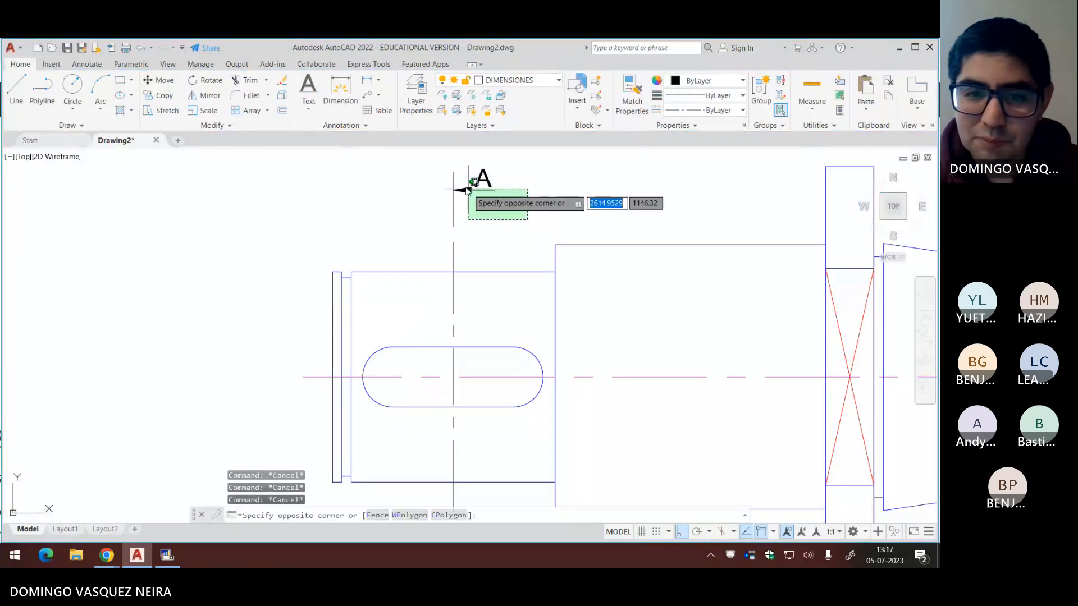
{"action": "left_click", "coordinate": [453, 174]}
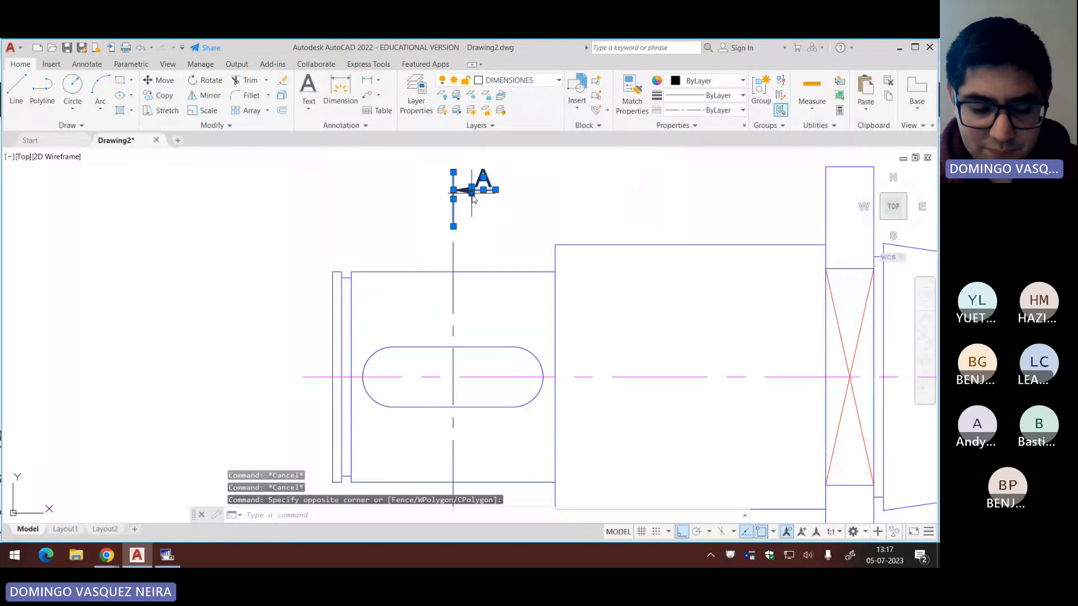
{"action": "type", "text": "co"}
{"action": "key", "text": "Return"}
{"action": "left_click", "coordinate": [500, 214]}
{"action": "scroll", "coordinate": [503, 215], "scroll_direction": "down", "scroll_amount": 6}
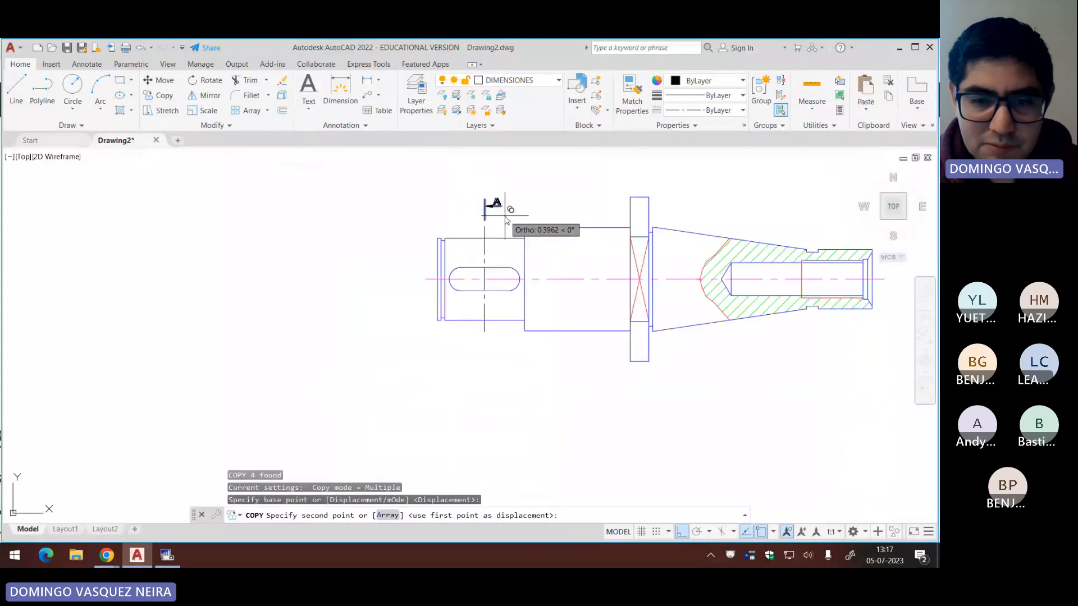
{"action": "middle_click_drag", "start_coordinate": [488, 294], "coordinate": [487, 271]}
{"action": "scroll", "coordinate": [487, 275], "scroll_direction": "up", "scroll_amount": 6}
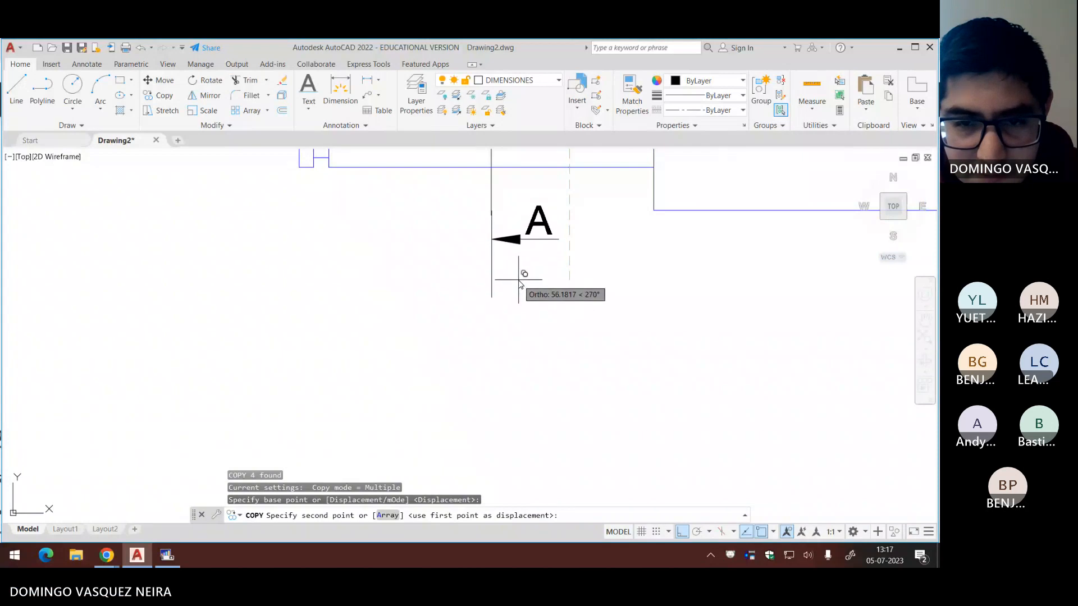
{"action": "left_click", "coordinate": [520, 286]}
{"action": "key", "text": "Escape"}
Step: Shorten the vertical line of the lower section marker by stretching its lower end up to near the arrow
{"action": "left_click", "coordinate": [537, 302]}
{"action": "left_click", "coordinate": [477, 293]}
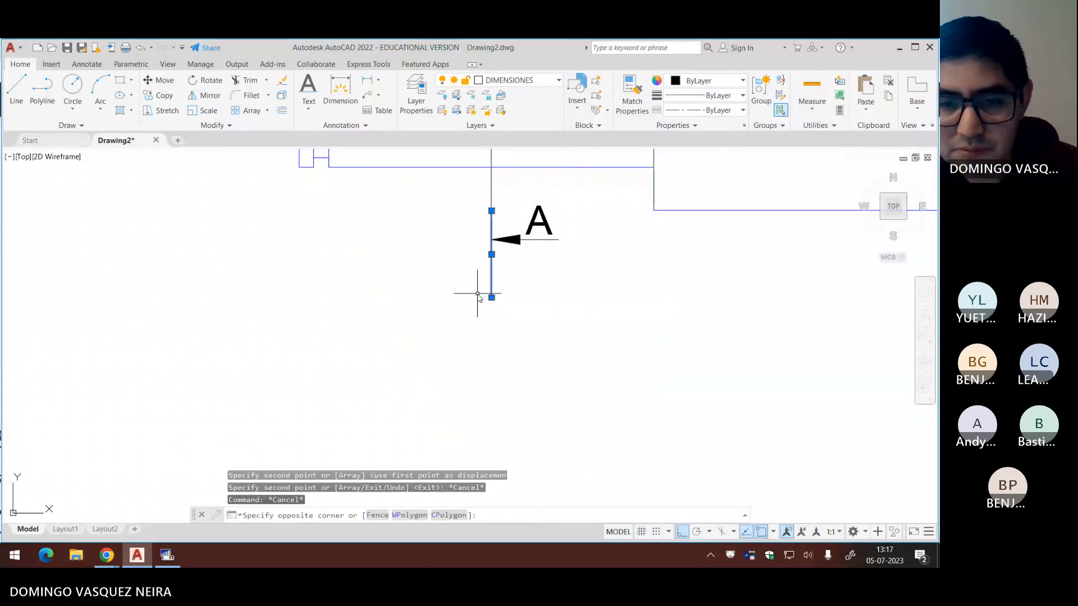
{"action": "left_click", "coordinate": [494, 300]}
{"action": "left_click", "coordinate": [498, 296]}
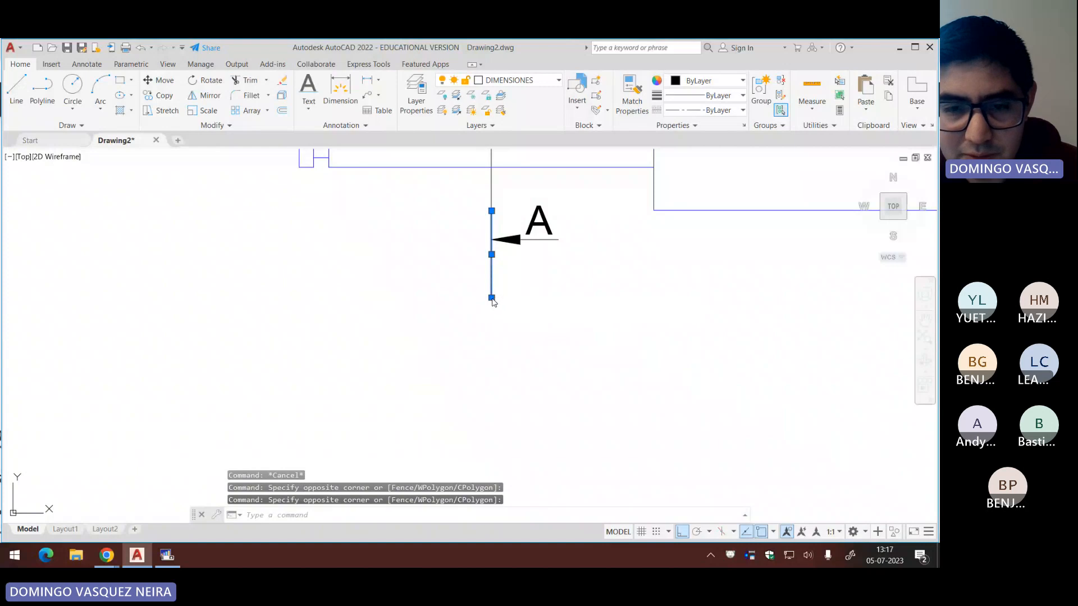
{"action": "left_click", "coordinate": [491, 298]}
{"action": "key", "text": "Escape"}
{"action": "scroll", "coordinate": [534, 283], "scroll_direction": "down", "scroll_amount": 5}
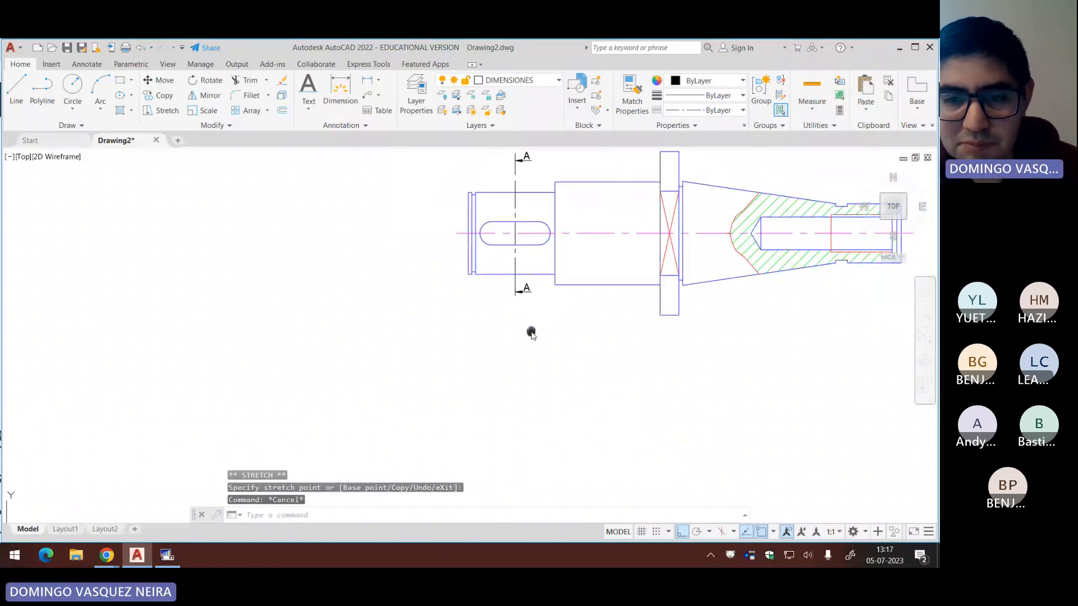
Step: Move the upper A section marker with its arrow and vertical line straight down, closer to the shaft outline
{"action": "mouse_move", "coordinate": [531, 332]}
{"action": "middle_mouse_down"}
{"action": "mouse_move", "coordinate": [548, 353]}
{"action": "mouse_move", "coordinate": [539, 334]}
{"action": "middle_mouse_up"}
{"action": "scroll", "coordinate": [541, 331], "scroll_direction": "down", "scroll_amount": 2}
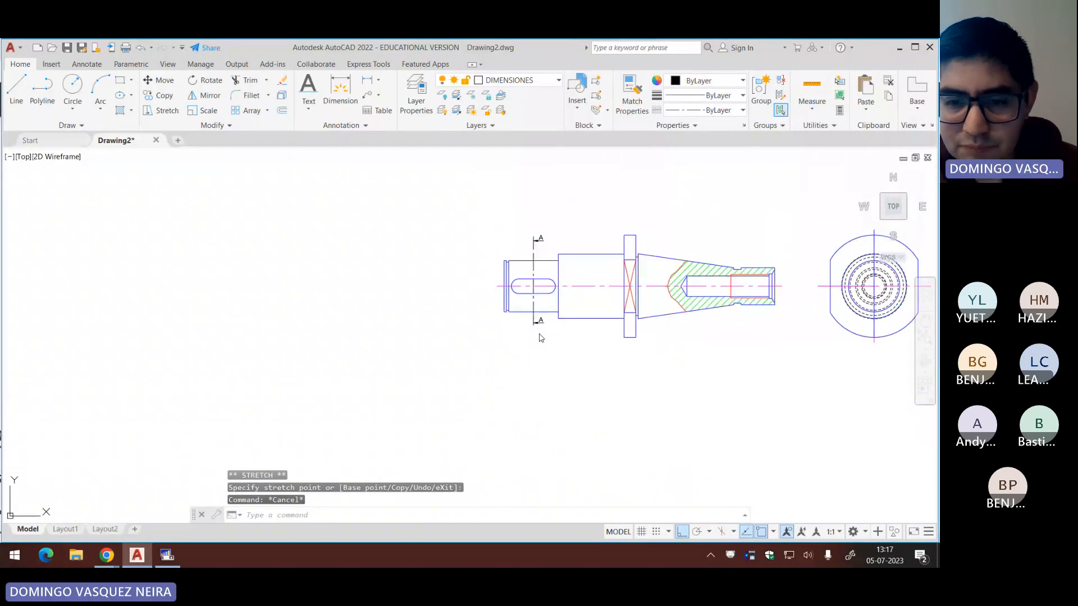
{"action": "scroll", "coordinate": [540, 338], "scroll_direction": "up", "scroll_amount": 2}
{"action": "left_click", "coordinate": [554, 169]}
{"action": "left_click", "coordinate": [502, 191]}
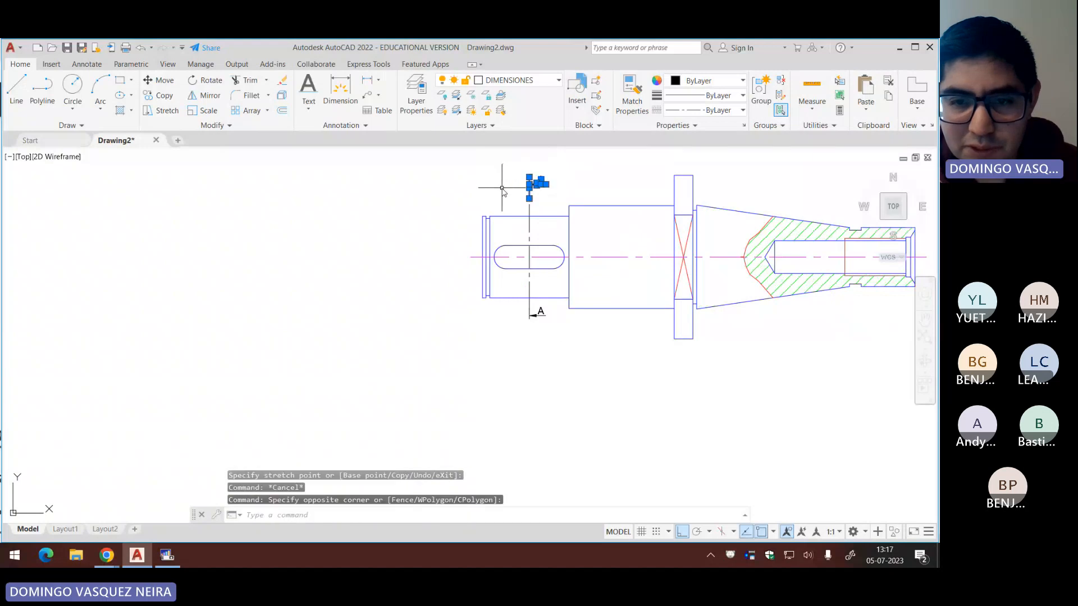
{"action": "type", "text": "m"}
{"action": "key", "text": "space"}
{"action": "left_click", "coordinate": [582, 367]}
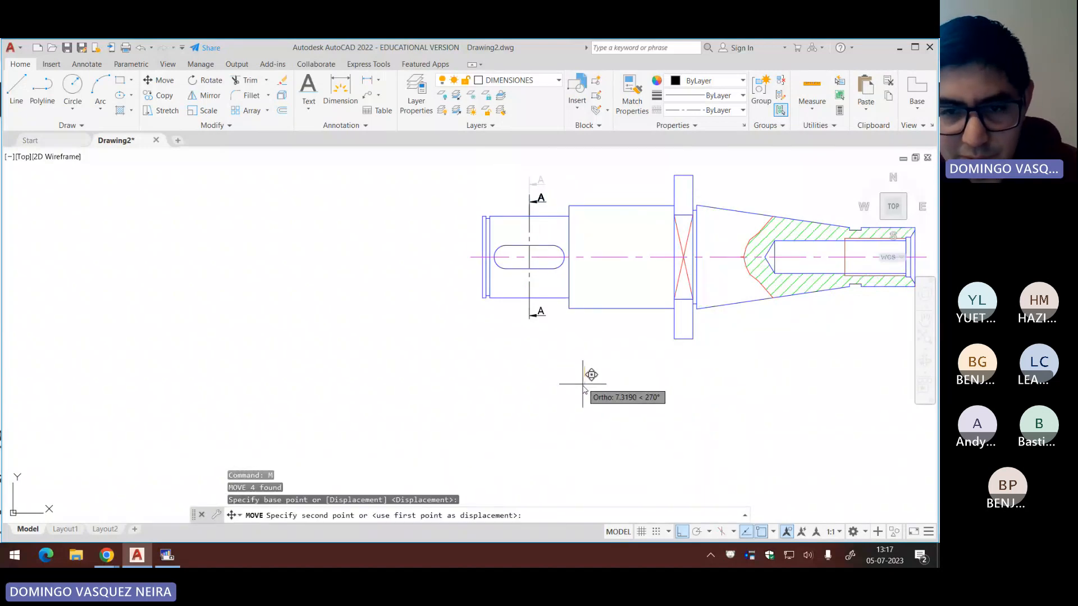
{"action": "left_click", "coordinate": [583, 389]}
{"action": "key", "text": "Escape"}
{"action": "key", "text": "Escape"}
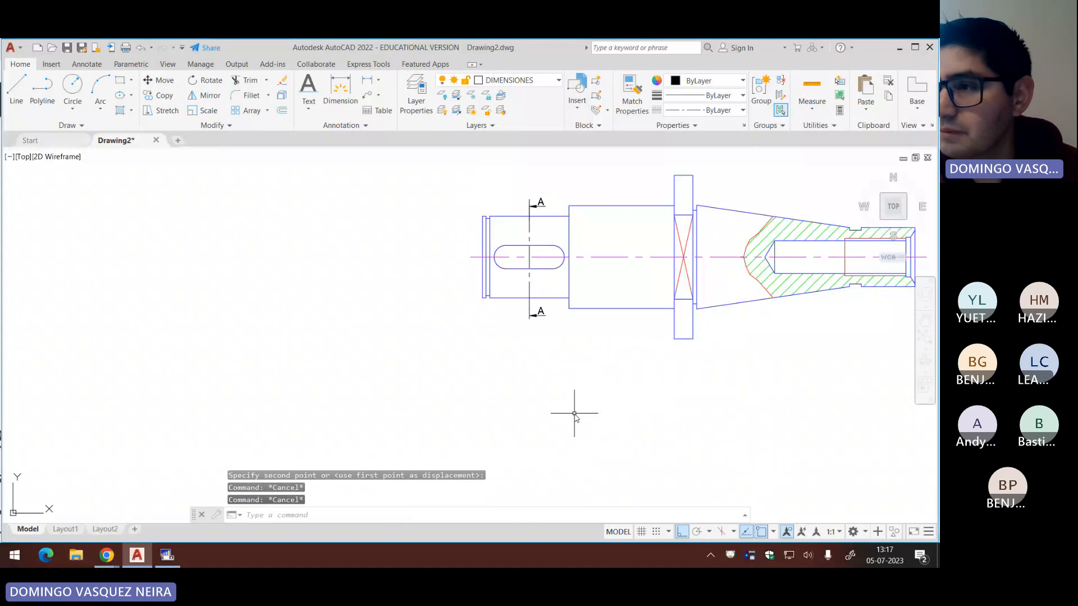
Step: Switch to the exam PDF, examine Section A-A, rotate the pages counterclockwise and study the sheet layout of Activity 3
{"action": "key", "text": "alt+Tab"}
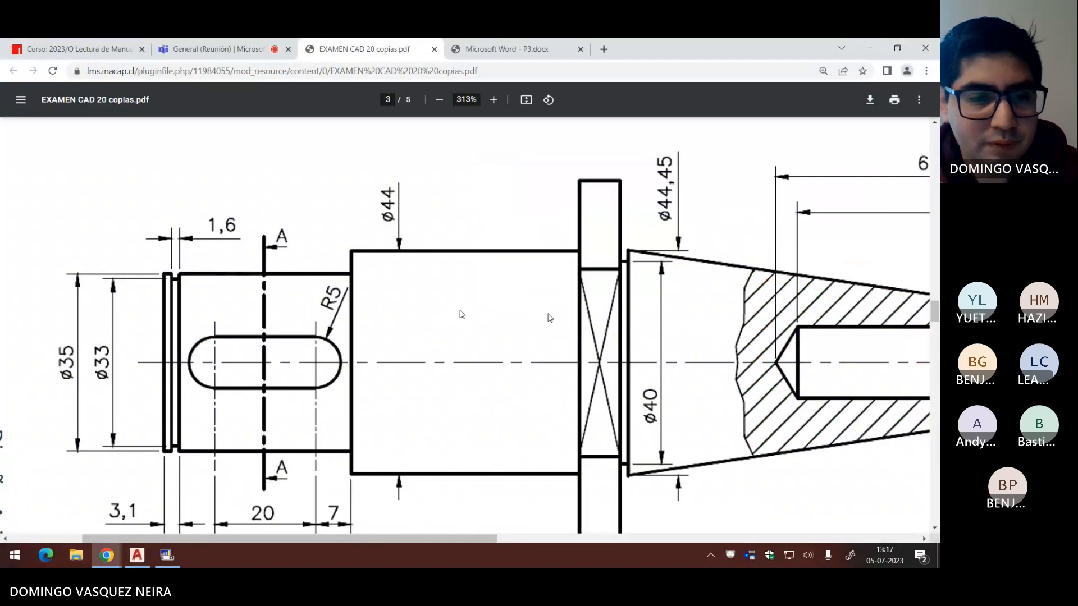
{"action": "scroll", "coordinate": [465, 307], "scroll_direction": "down", "scroll_amount": 2, "text": "ctrl"}
{"action": "scroll", "coordinate": [373, 349], "scroll_direction": "down", "scroll_amount": 5}
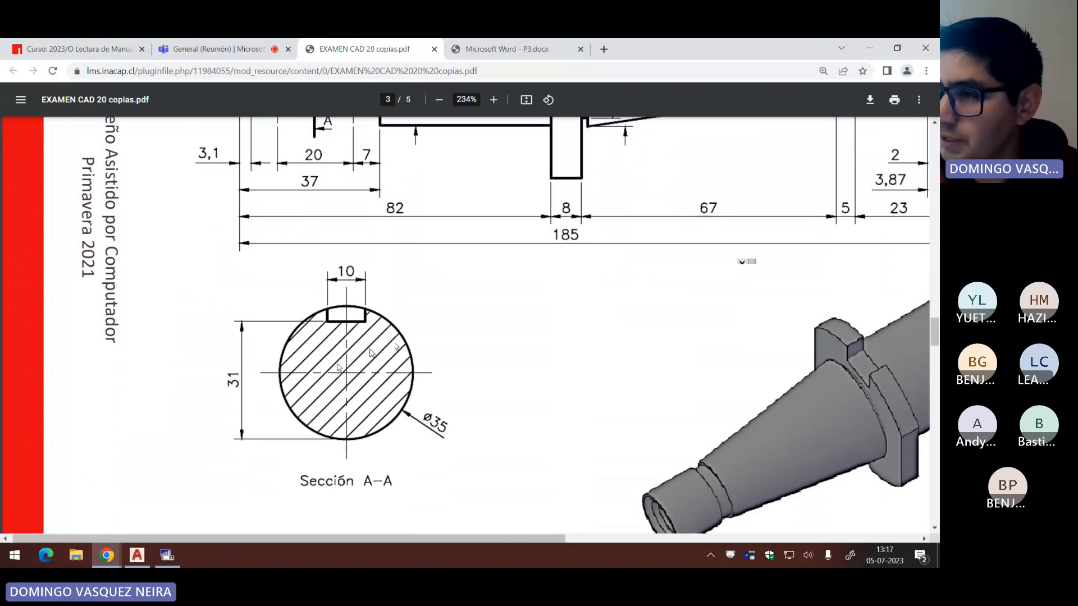
{"action": "scroll", "coordinate": [477, 280], "scroll_direction": "down", "scroll_amount": 3, "text": "ctrl"}
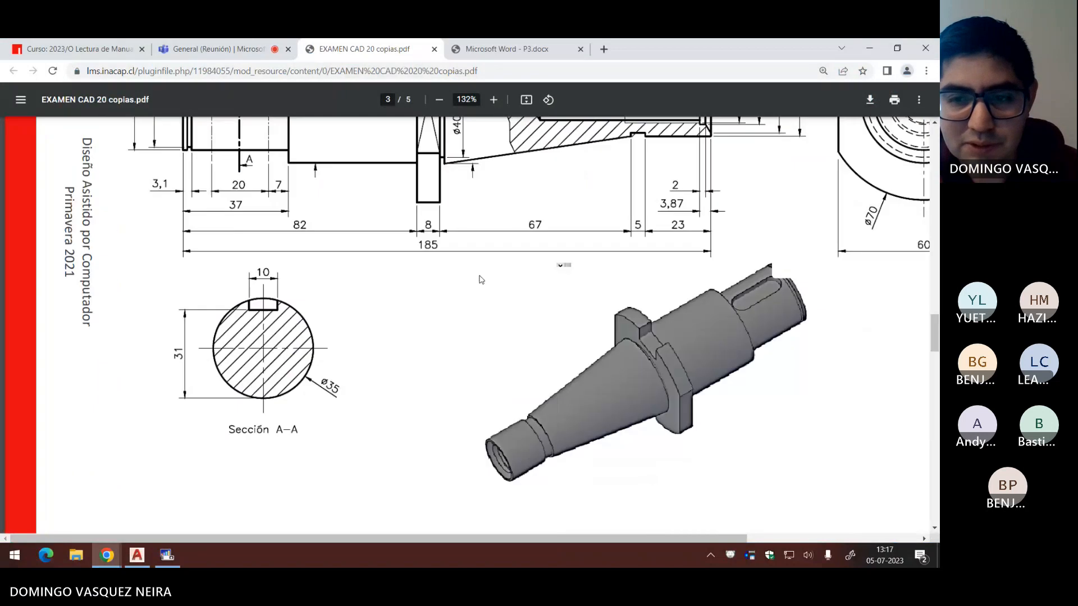
{"action": "scroll", "coordinate": [481, 283], "scroll_direction": "up", "scroll_amount": 2}
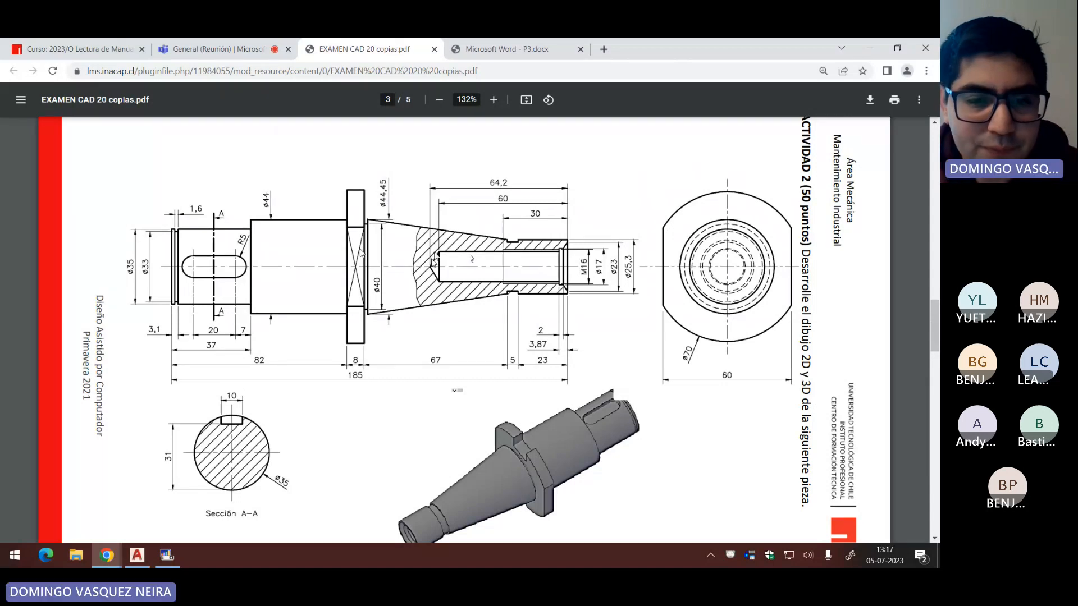
{"action": "scroll", "coordinate": [362, 252], "scroll_direction": "down", "scroll_amount": 9}
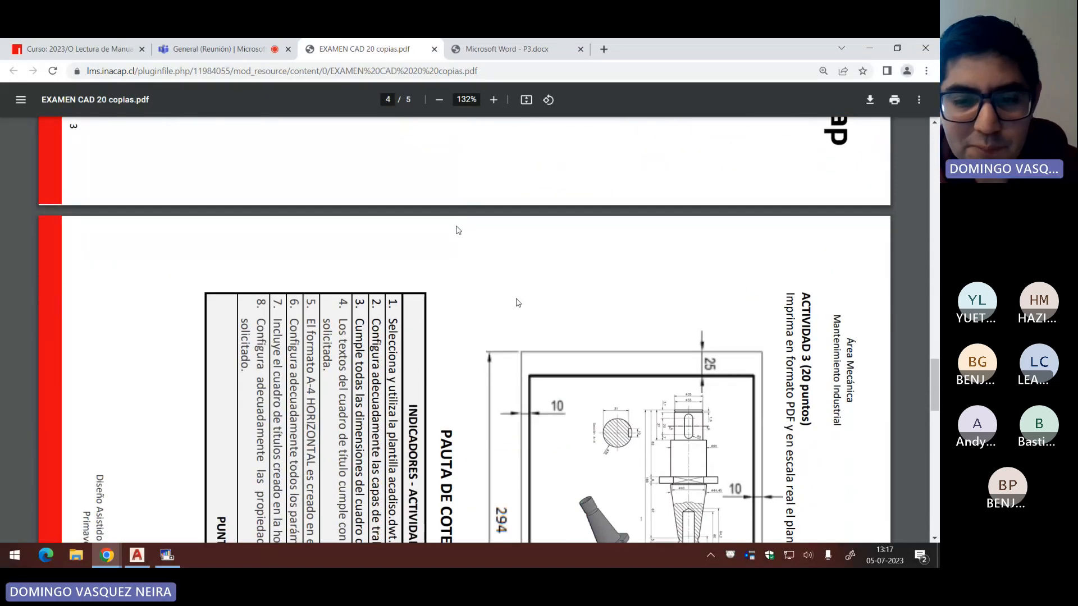
{"action": "right_click", "coordinate": [518, 303]}
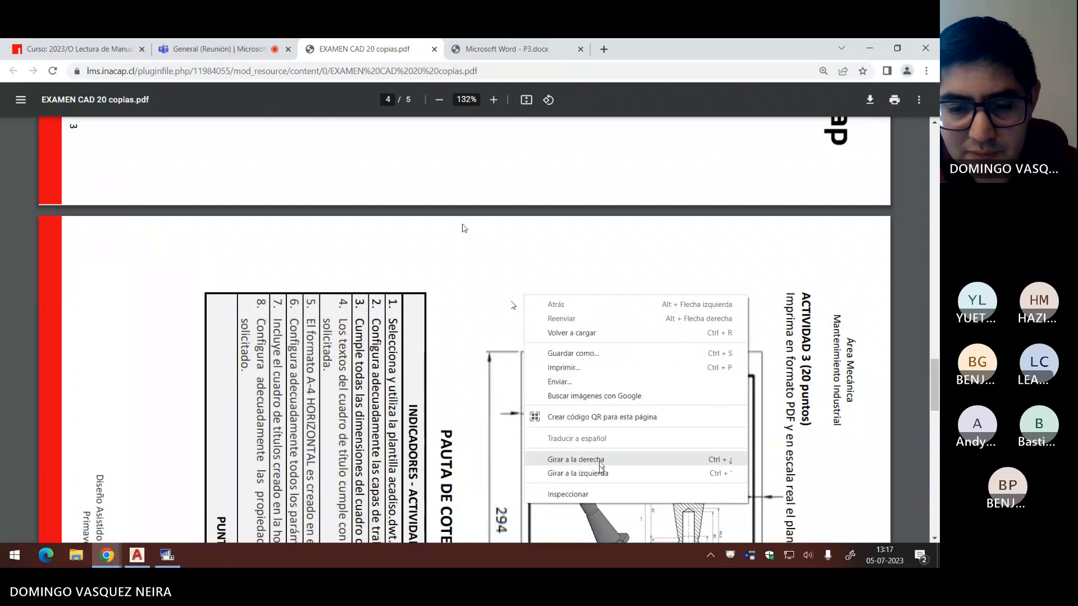
{"action": "left_click", "coordinate": [578, 474]}
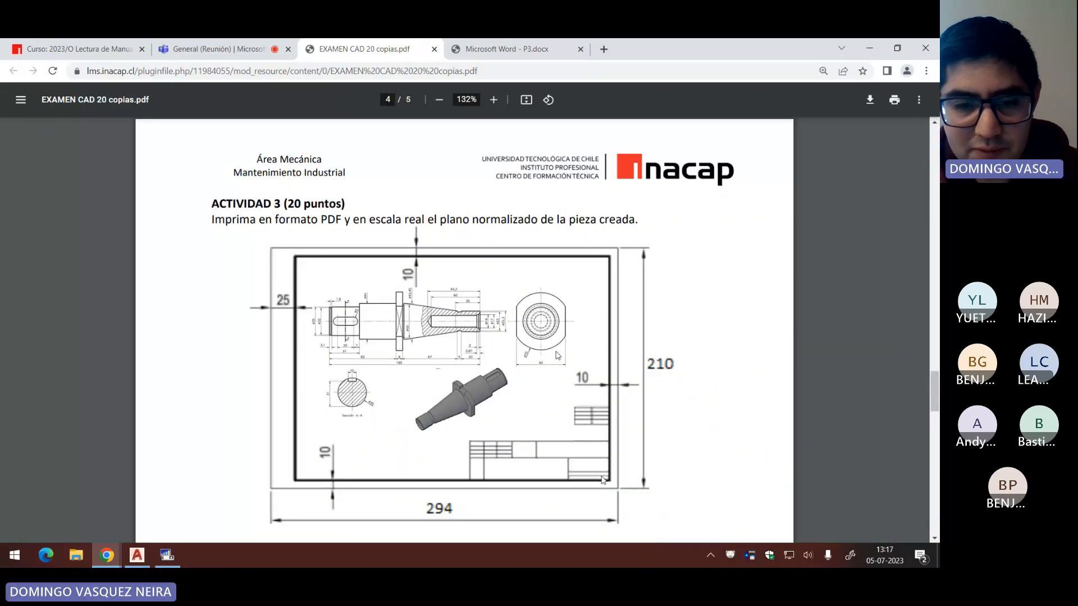
{"action": "scroll", "coordinate": [480, 335], "scroll_direction": "down", "scroll_amount": 2}
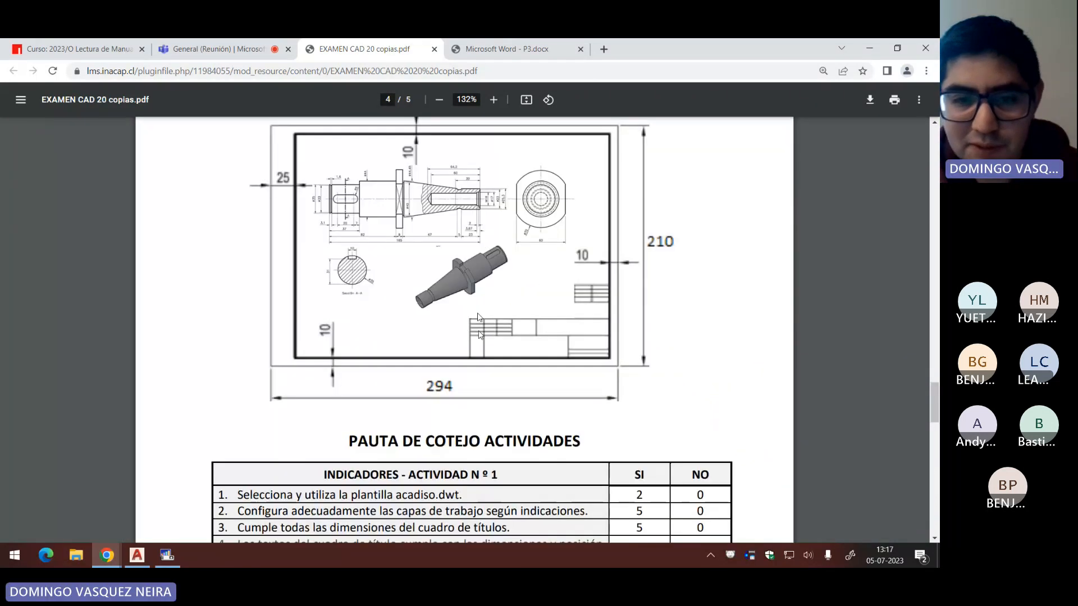
Step: Switch back to AutoCAD and paste a copy of the shaft's upper half, including the keyway, below the original views
{"action": "key", "text": "alt+Tab"}
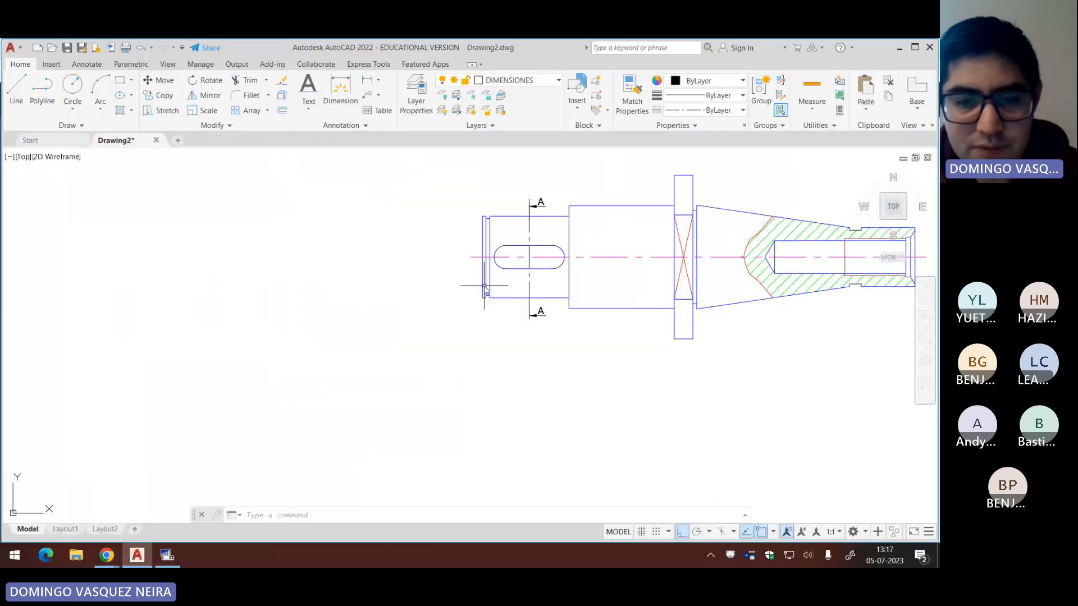
{"action": "scroll", "coordinate": [494, 288], "scroll_direction": "up", "scroll_amount": 3}
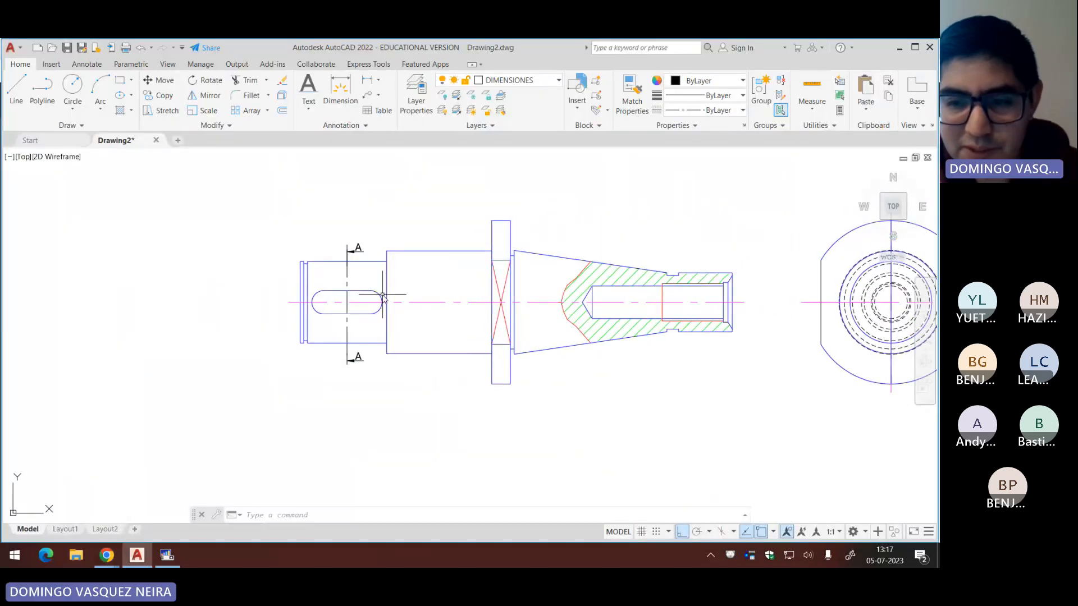
{"action": "left_click", "coordinate": [735, 289]}
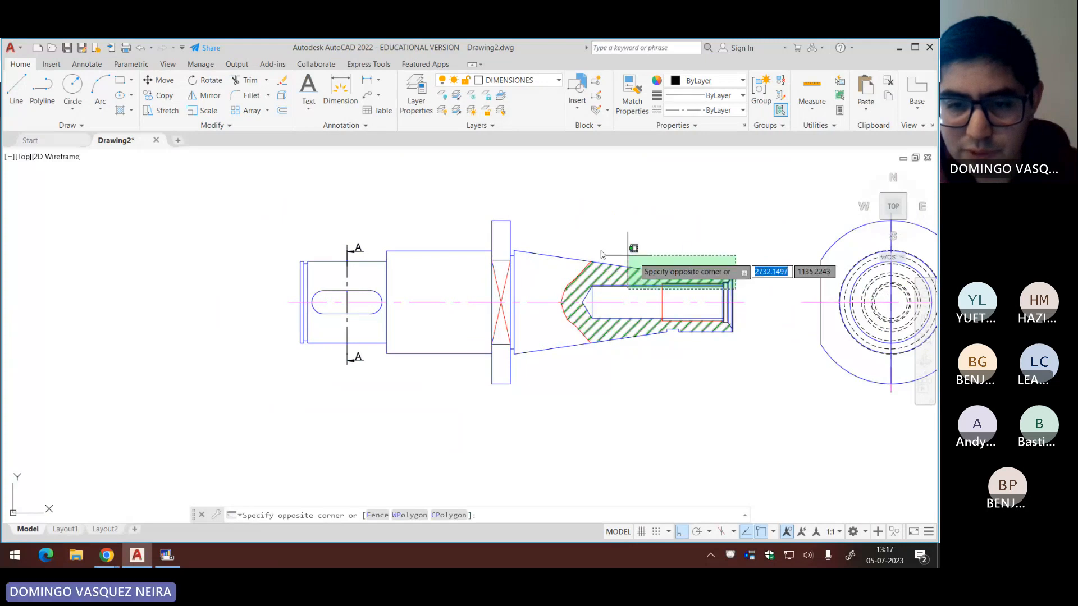
{"action": "left_click", "coordinate": [218, 189]}
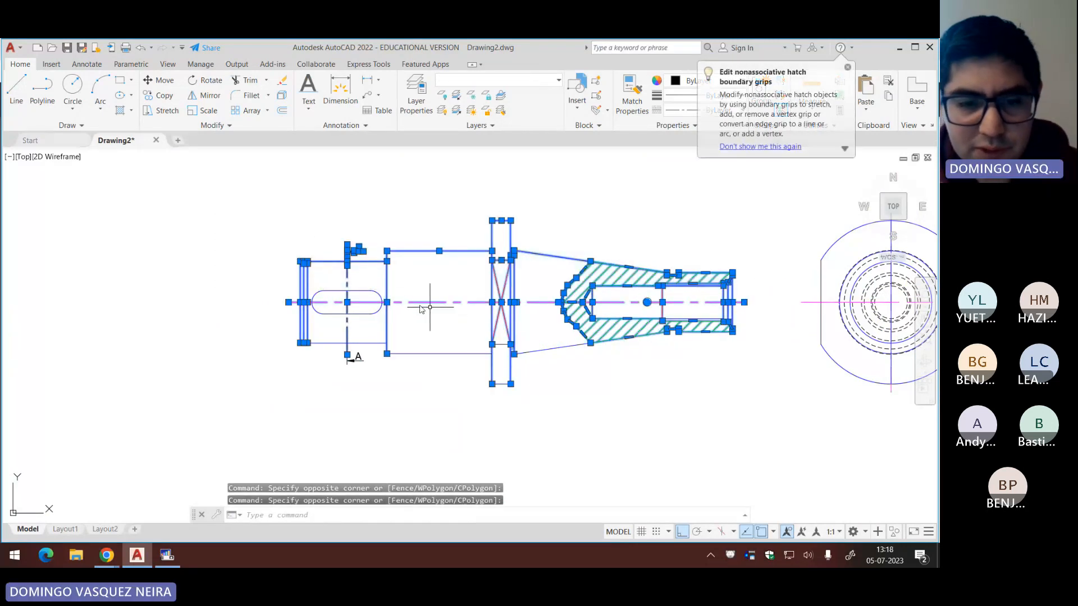
{"action": "left_click", "coordinate": [250, 281]}
{"action": "left_click", "coordinate": [412, 320]}
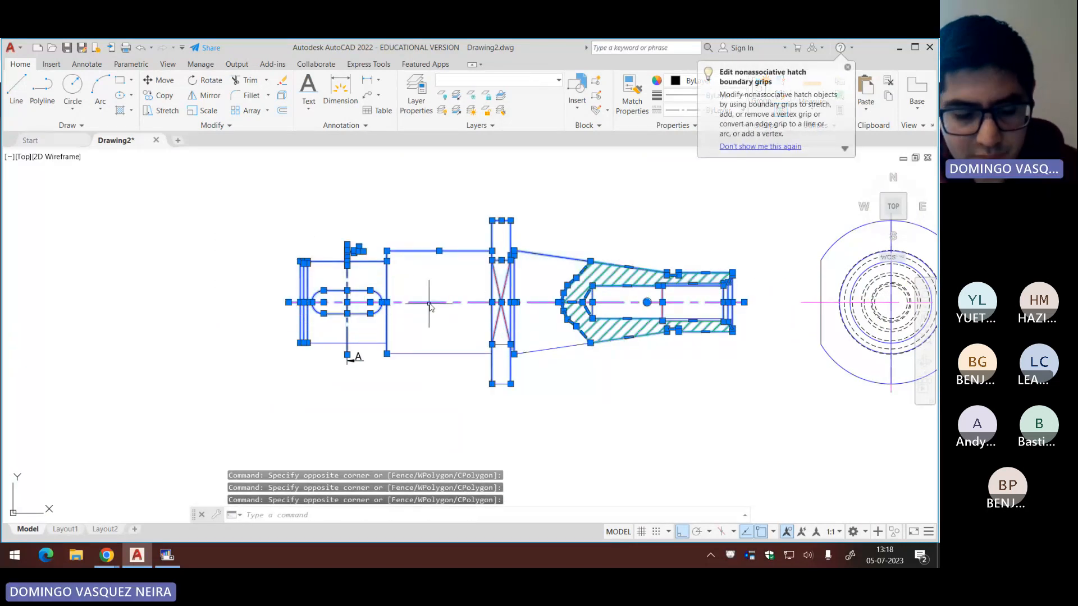
{"action": "key", "text": "ctrl+c"}
{"action": "key", "text": "ctrl+v"}
{"action": "scroll", "coordinate": [505, 303], "scroll_direction": "down", "scroll_amount": 5}
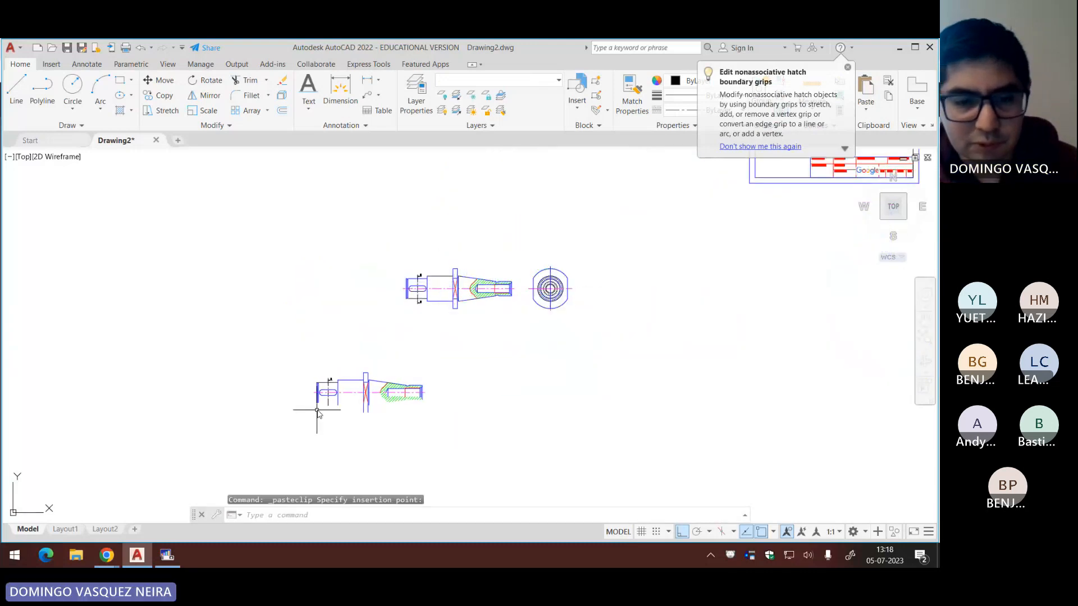
Step: Delete the two crossed diagonals and the short horizontal line inside the flange of the copied shaft
{"action": "scroll", "coordinate": [345, 363], "scroll_direction": "up", "scroll_amount": 4}
{"action": "scroll", "coordinate": [342, 362], "scroll_direction": "up", "scroll_amount": 2}
{"action": "middle_click_drag", "start_coordinate": [352, 351], "coordinate": [363, 258]}
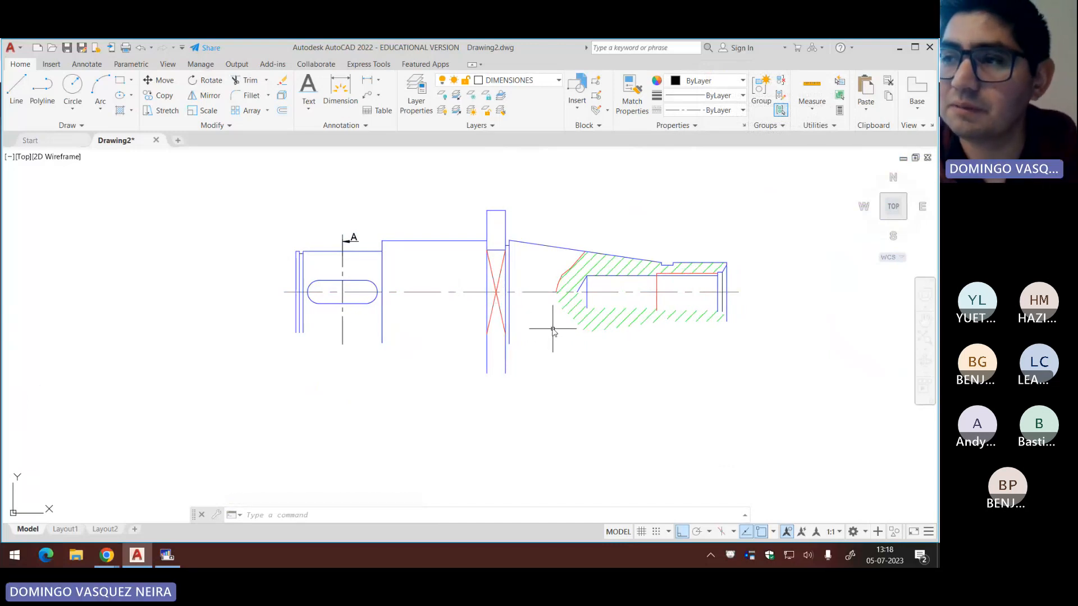
{"action": "middle_click_drag", "start_coordinate": [502, 298], "coordinate": [511, 301]}
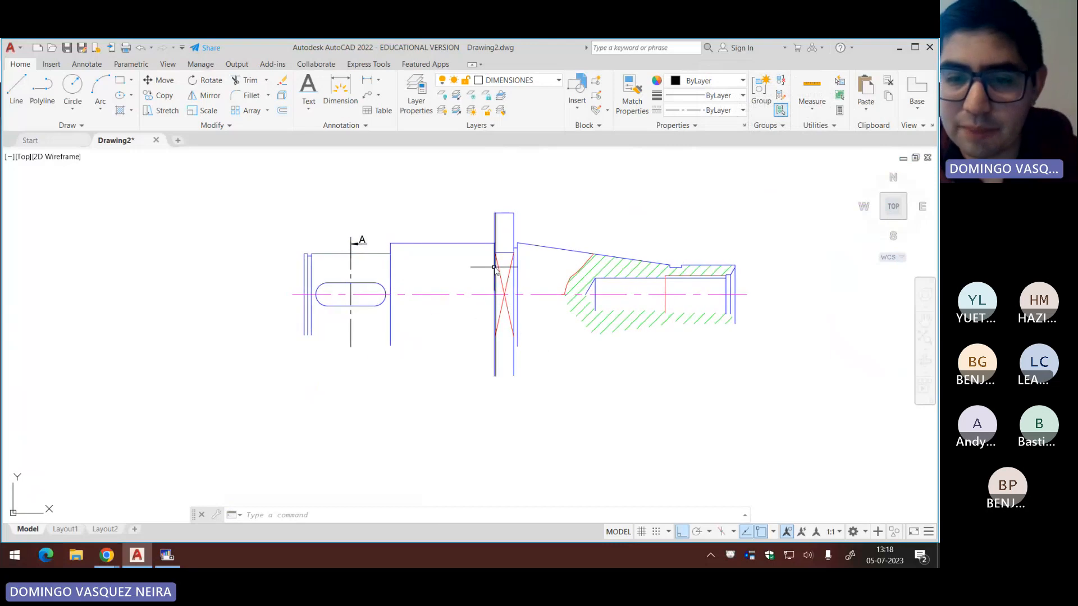
{"action": "left_click", "coordinate": [508, 245]}
{"action": "left_click", "coordinate": [504, 308]}
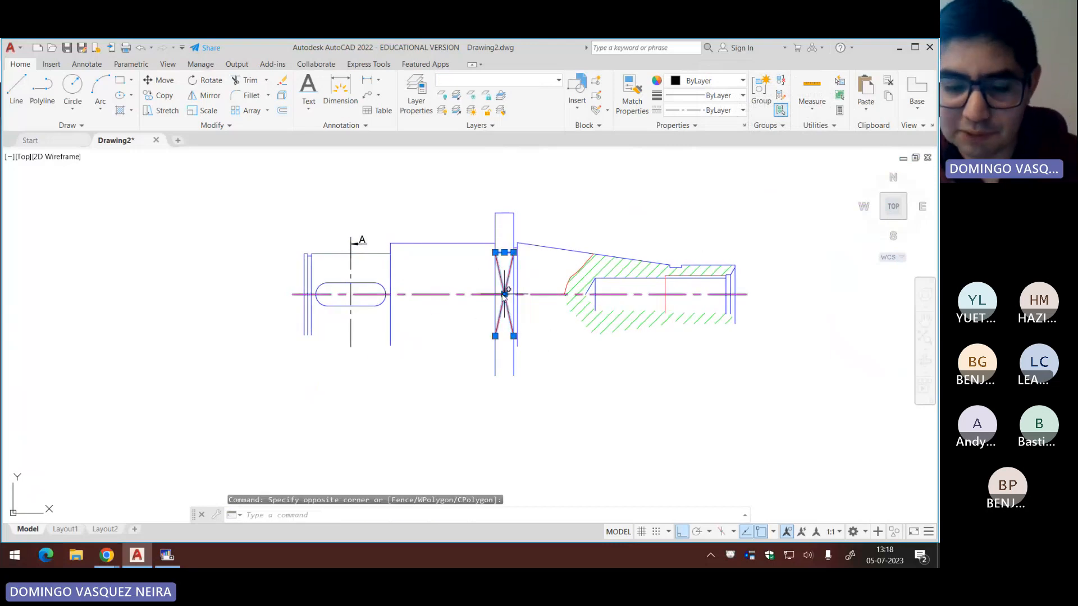
{"action": "key", "text": "Delete"}
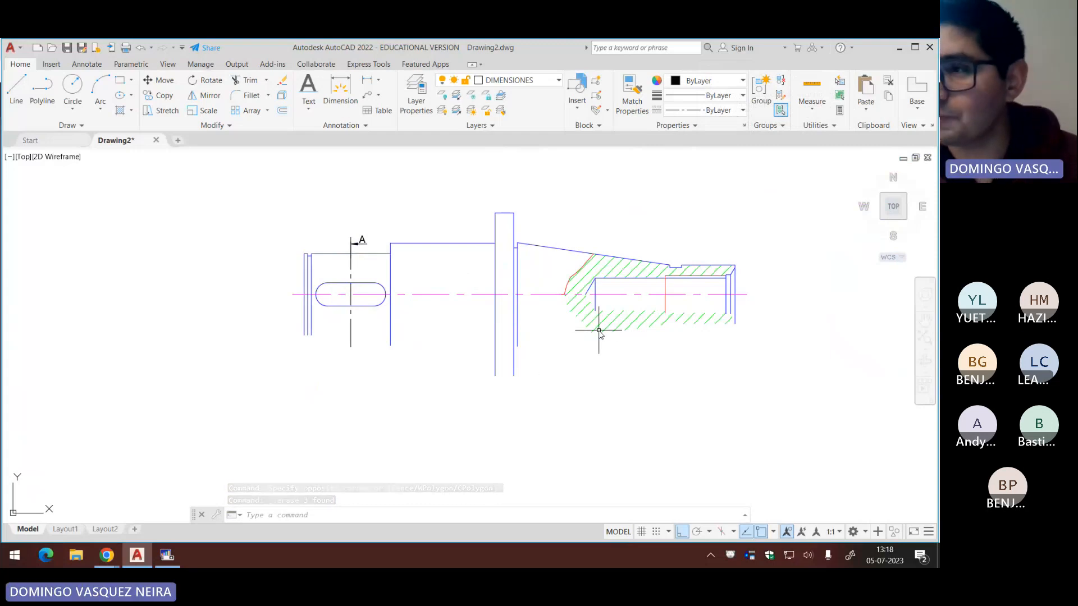
Step: Switch to the exam PDF and review the requirements of Activities 1, 2 and 3
{"action": "key", "text": "alt+Tab"}
{"action": "scroll", "coordinate": [634, 312], "scroll_direction": "up", "scroll_amount": 10}
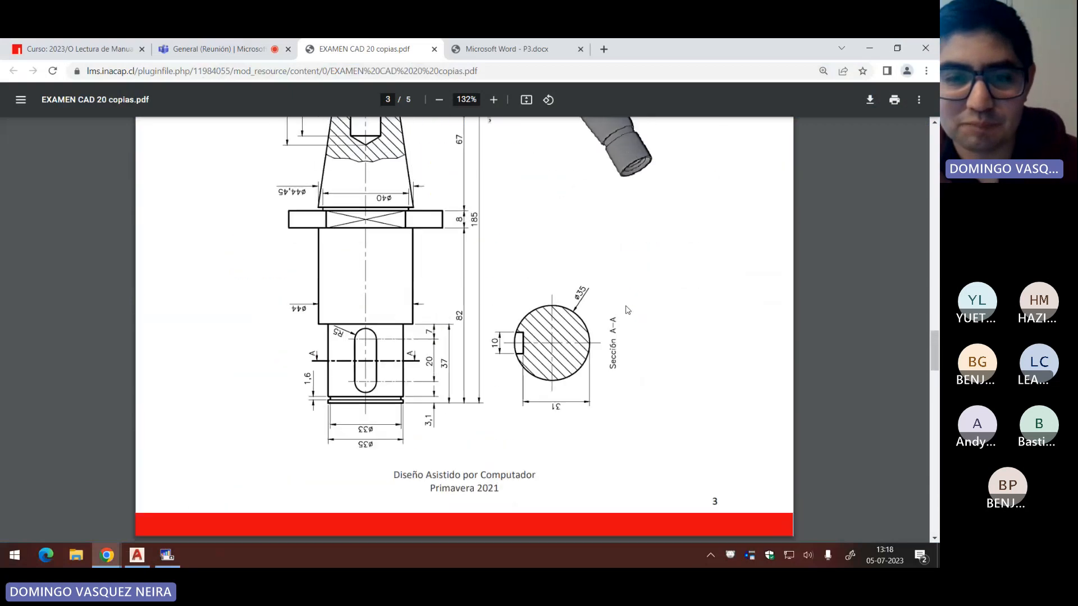
{"action": "scroll", "coordinate": [623, 309], "scroll_direction": "up", "scroll_amount": 12}
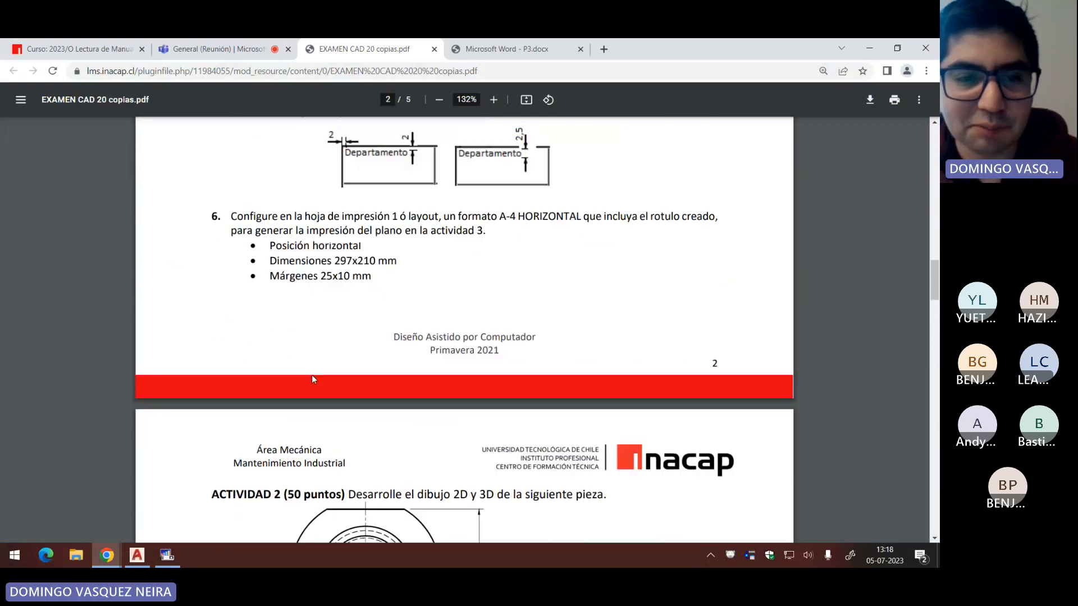
{"action": "scroll", "coordinate": [313, 379], "scroll_direction": "up", "scroll_amount": 12}
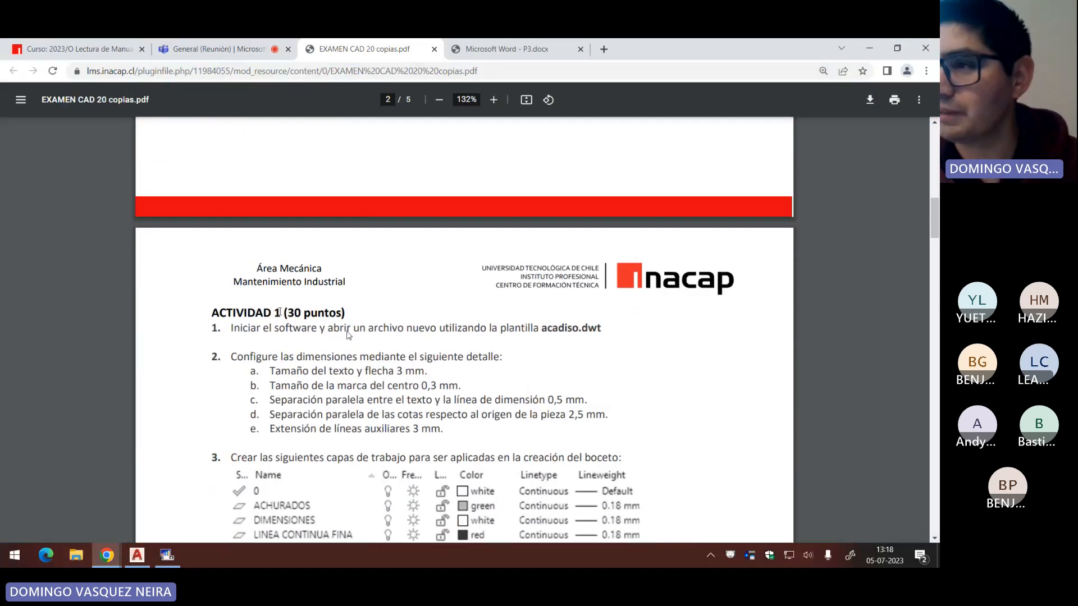
{"action": "scroll", "coordinate": [348, 335], "scroll_direction": "down", "scroll_amount": 20}
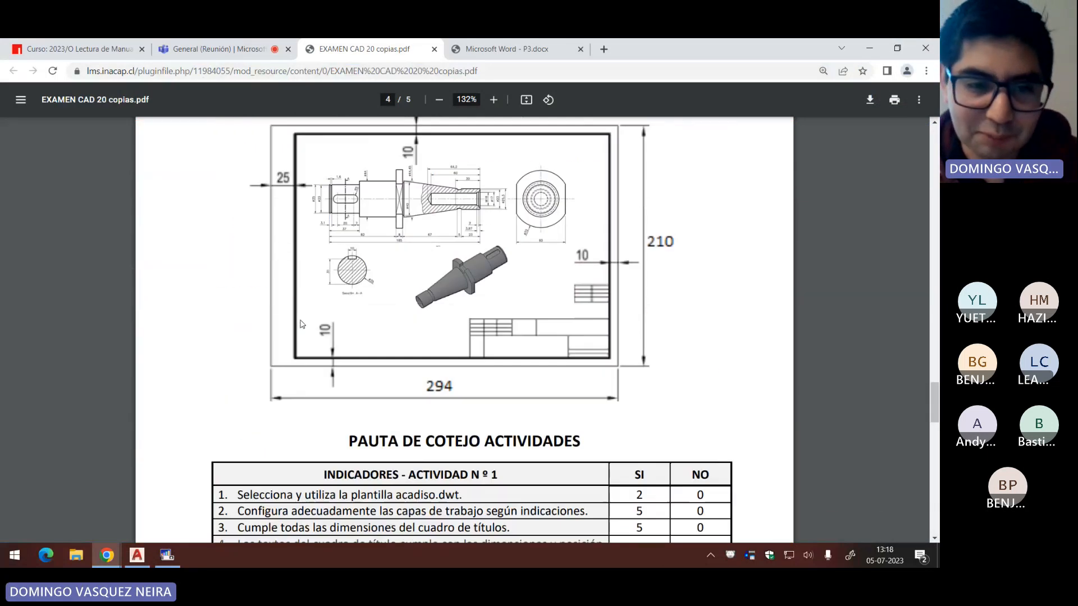
{"action": "scroll", "coordinate": [317, 318], "scroll_direction": "up", "scroll_amount": 3}
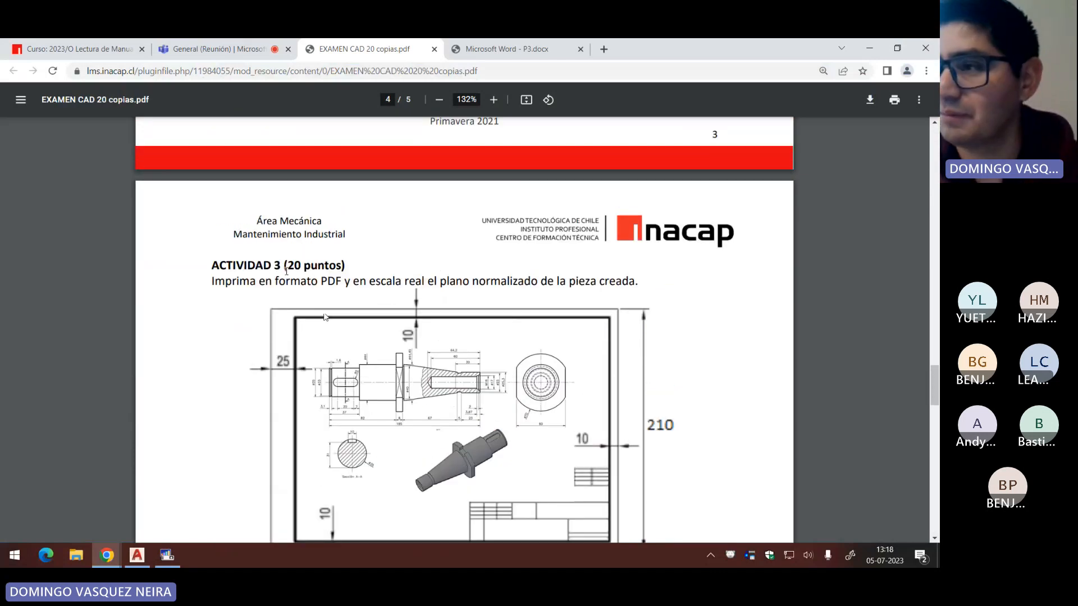
{"action": "scroll", "coordinate": [342, 287], "scroll_direction": "up", "scroll_amount": 4}
{"action": "scroll", "coordinate": [343, 286], "scroll_direction": "up", "scroll_amount": 12}
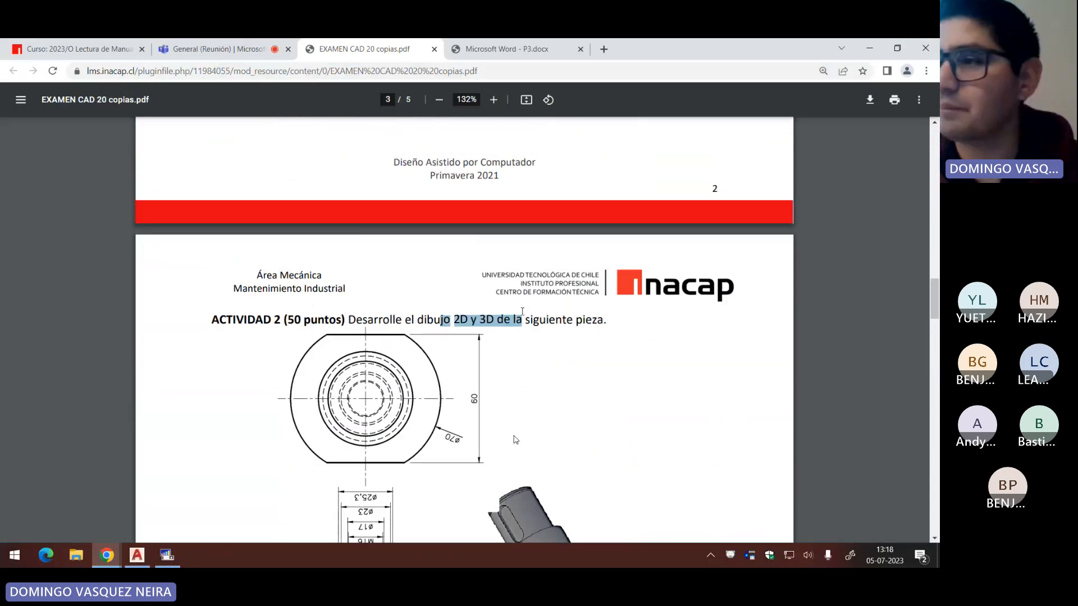
Step: Switch to AutoCAD and trim away the vertical lines inside the copied shaft between its upper outline and the centerline
{"action": "key", "text": "alt+Tab"}
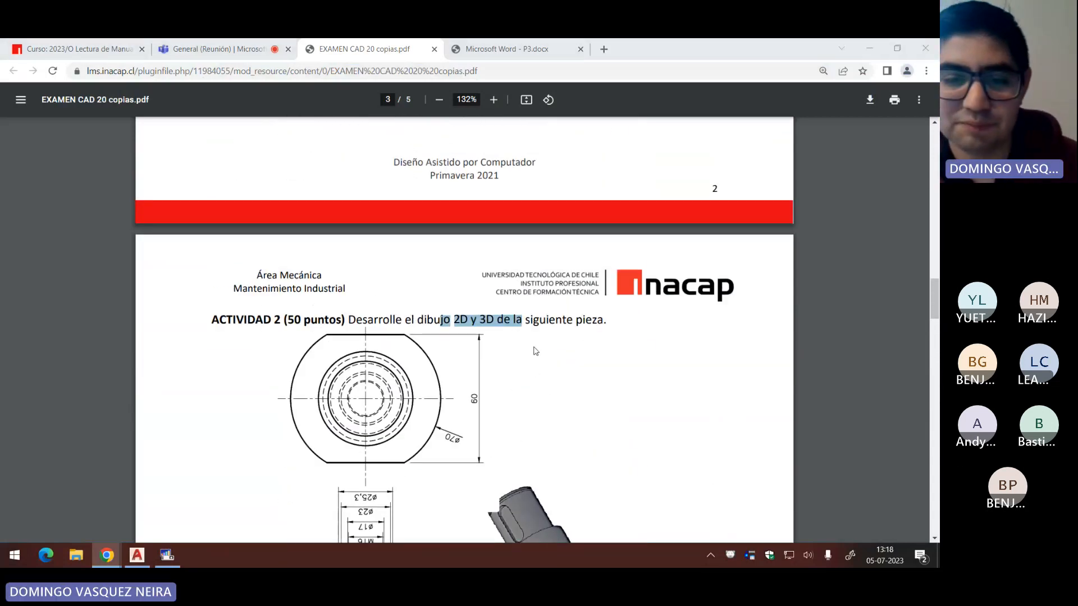
{"action": "scroll", "coordinate": [445, 344], "scroll_direction": "up", "scroll_amount": 3}
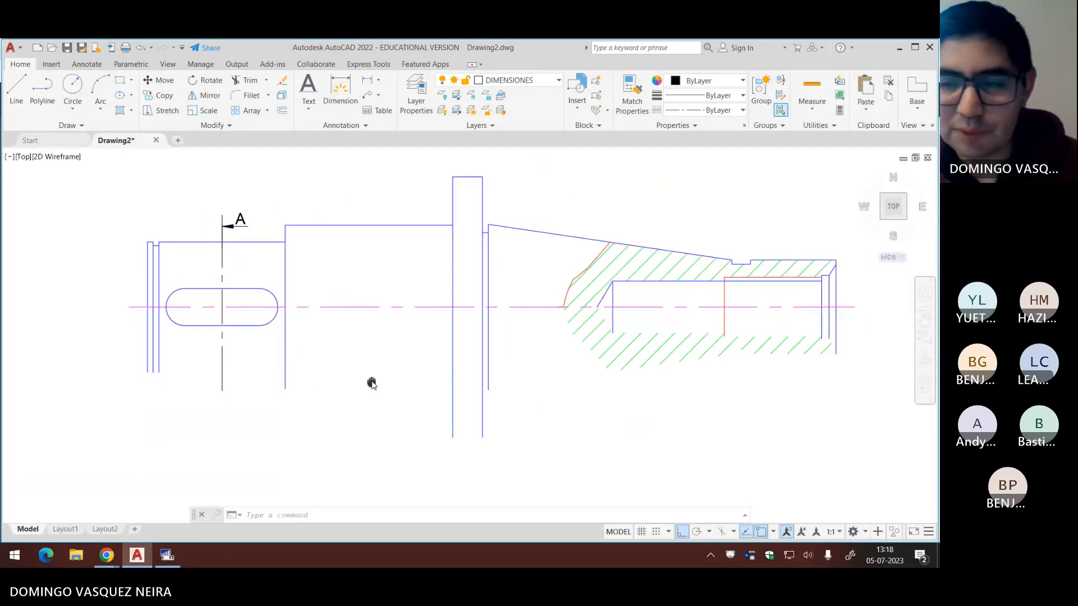
{"action": "middle_click_drag", "start_coordinate": [417, 357], "coordinate": [376, 361]}
{"action": "key", "text": "Return"}
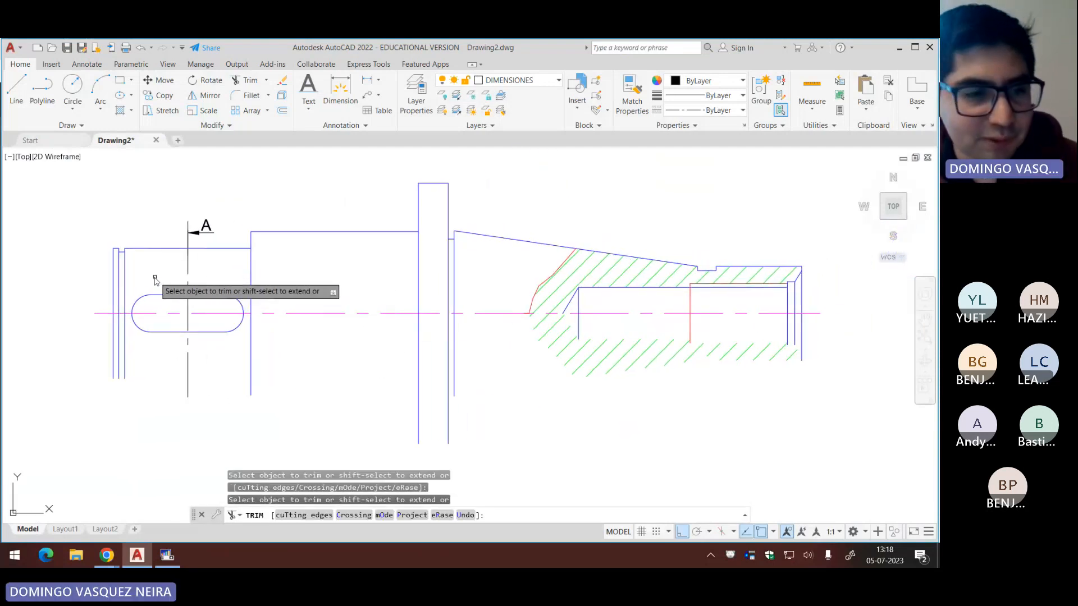
{"action": "left_click", "coordinate": [129, 266]}
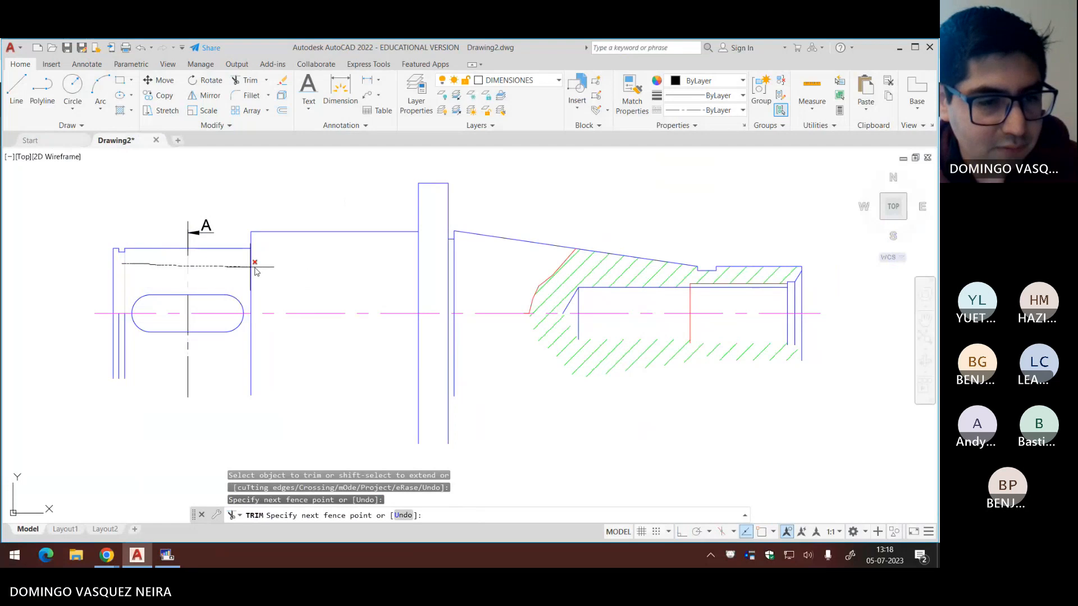
{"action": "left_click_drag", "start_coordinate": [531, 263], "coordinate": [531, 263]}
{"action": "left_click_drag", "start_coordinate": [514, 257], "coordinate": [547, 266]}
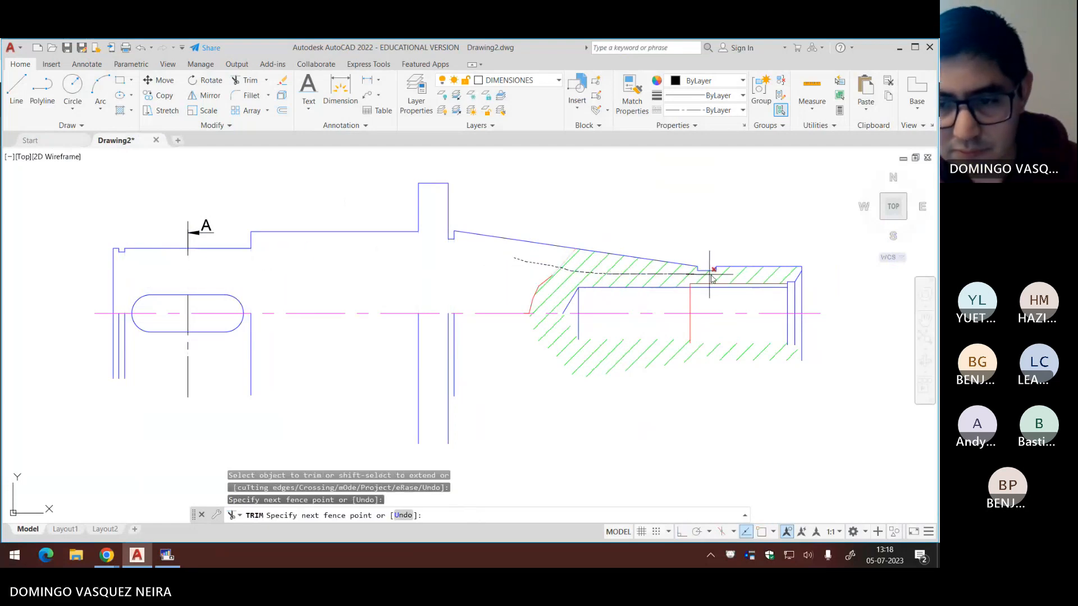
{"action": "left_click_drag", "start_coordinate": [791, 279], "coordinate": [789, 283]}
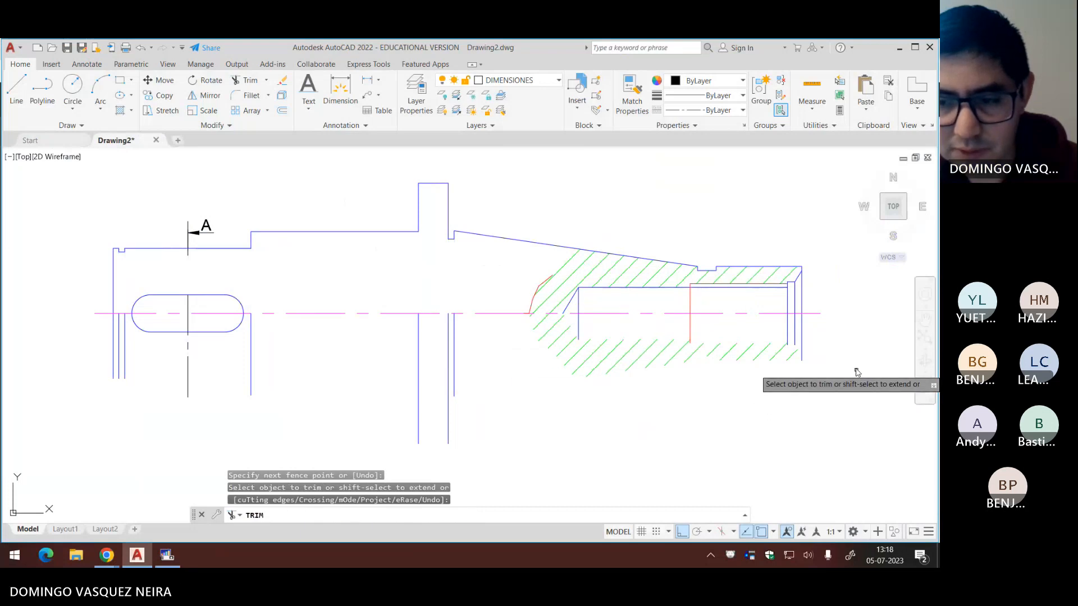
Step: Trim the end-face and bore vertical lines at the shaft's hollow end, along with the centerline's overhang there
{"action": "mouse_move", "coordinate": [834, 333]}
{"action": "left_mouse_down"}
{"action": "mouse_move", "coordinate": [764, 324]}
{"action": "mouse_move", "coordinate": [812, 338]}
{"action": "left_mouse_up"}
{"action": "left_click_drag", "start_coordinate": [819, 294], "coordinate": [775, 295]}
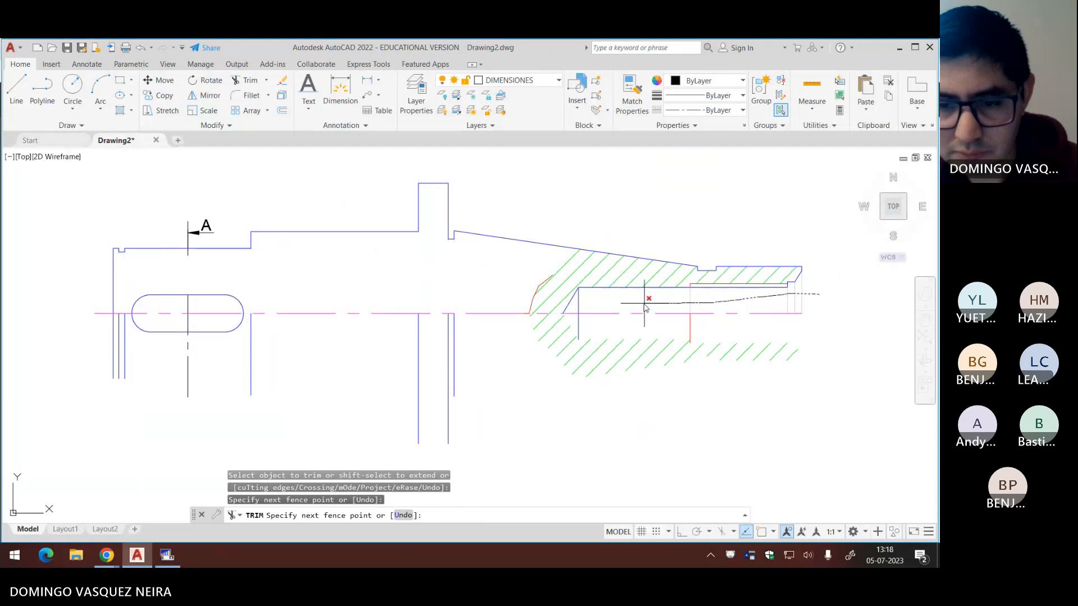
{"action": "left_click_drag", "start_coordinate": [572, 310], "coordinate": [571, 308]}
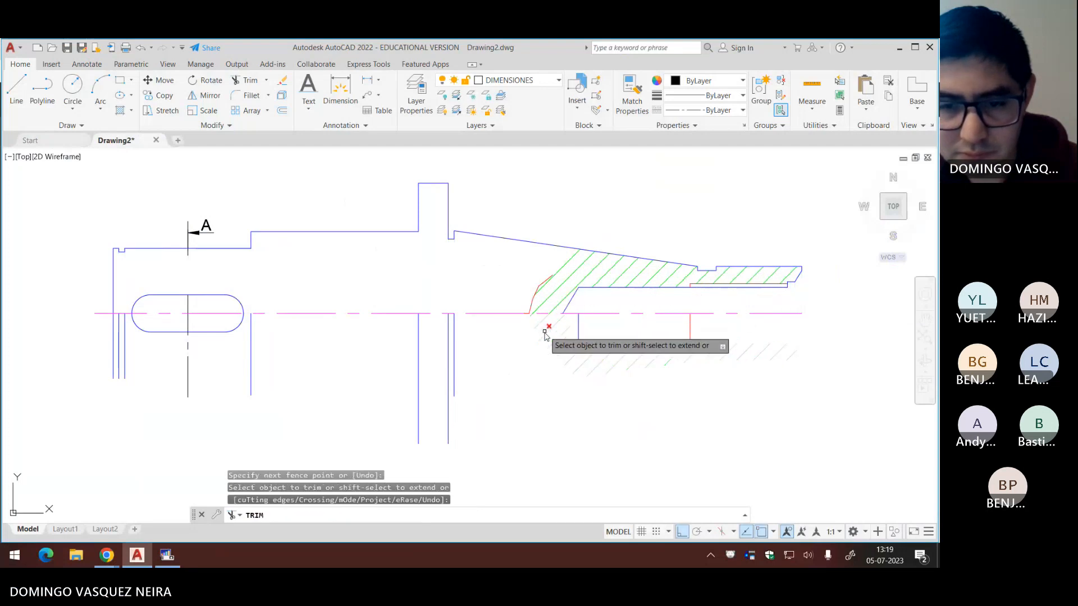
{"action": "left_click", "coordinate": [573, 313]}
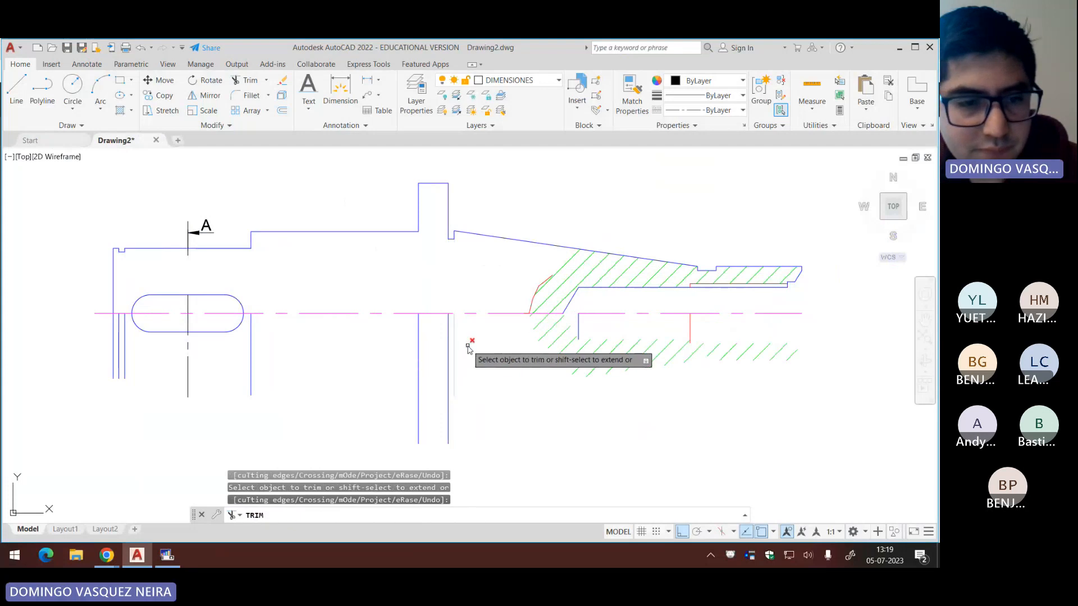
Step: Trim the flange, shoulder and keyway-end lines below the centerline, plus the centerline's overhang at the keyway end
{"action": "left_click_drag", "start_coordinate": [471, 344], "coordinate": [244, 384]}
{"action": "left_click_drag", "start_coordinate": [101, 357], "coordinate": [112, 364]}
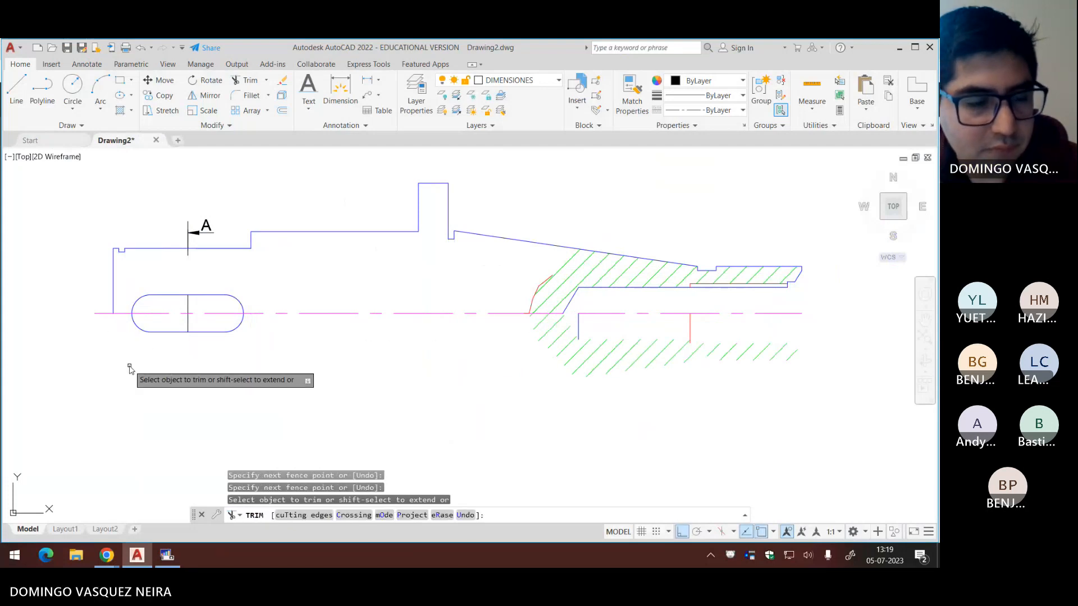
{"action": "key", "text": "Escape"}
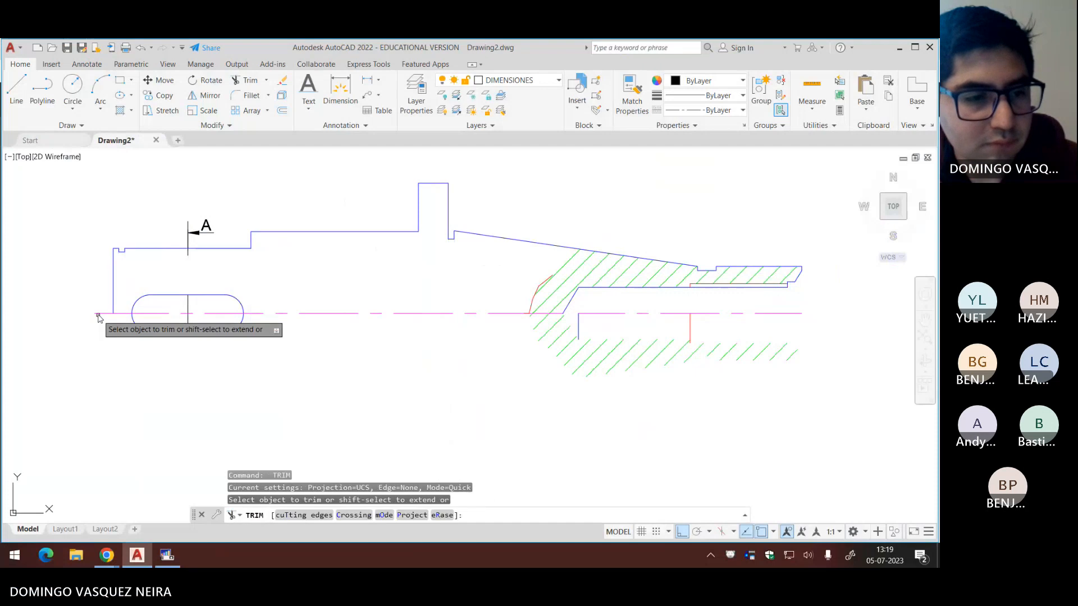
{"action": "key", "text": "Escape"}
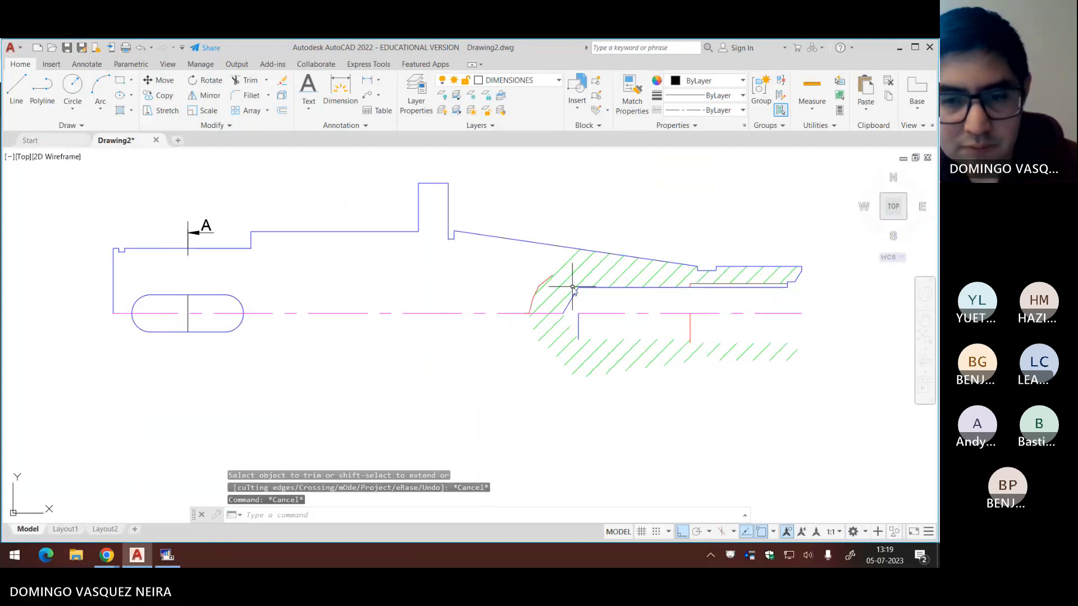
Step: Delete the section hatch, the break line and the two short vertical leftovers below the bore centerline
{"action": "mouse_move", "coordinate": [570, 286]}
{"action": "left_mouse_down"}
{"action": "mouse_move", "coordinate": [558, 271]}
{"action": "mouse_move", "coordinate": [517, 284]}
{"action": "left_mouse_up"}
{"action": "key", "text": "Delete"}
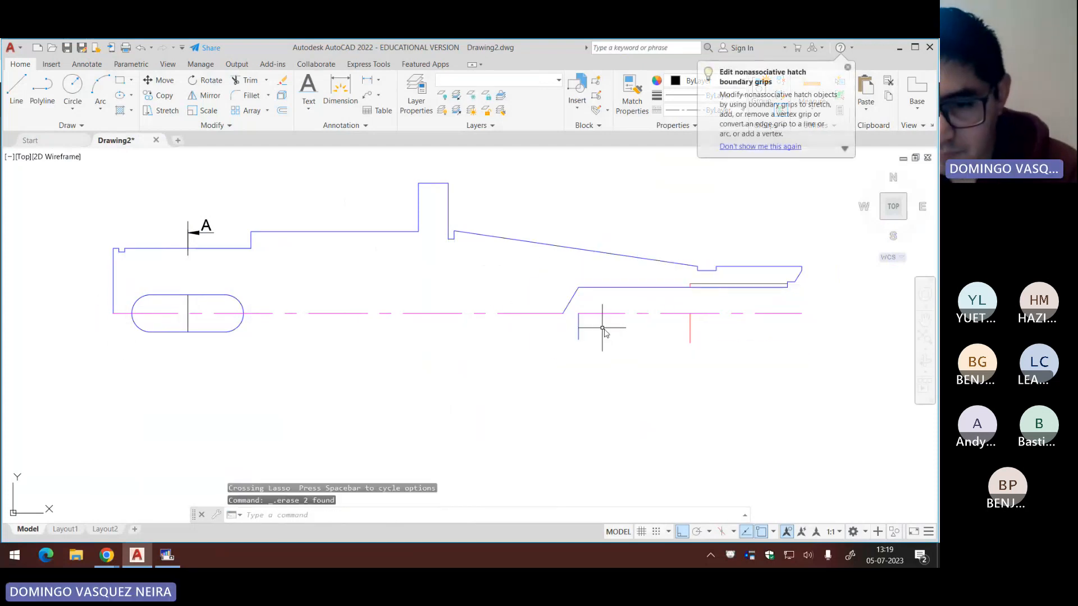
{"action": "left_click", "coordinate": [593, 337]}
{"action": "left_click", "coordinate": [568, 350]}
{"action": "left_click", "coordinate": [732, 340]}
{"action": "left_click", "coordinate": [669, 361]}
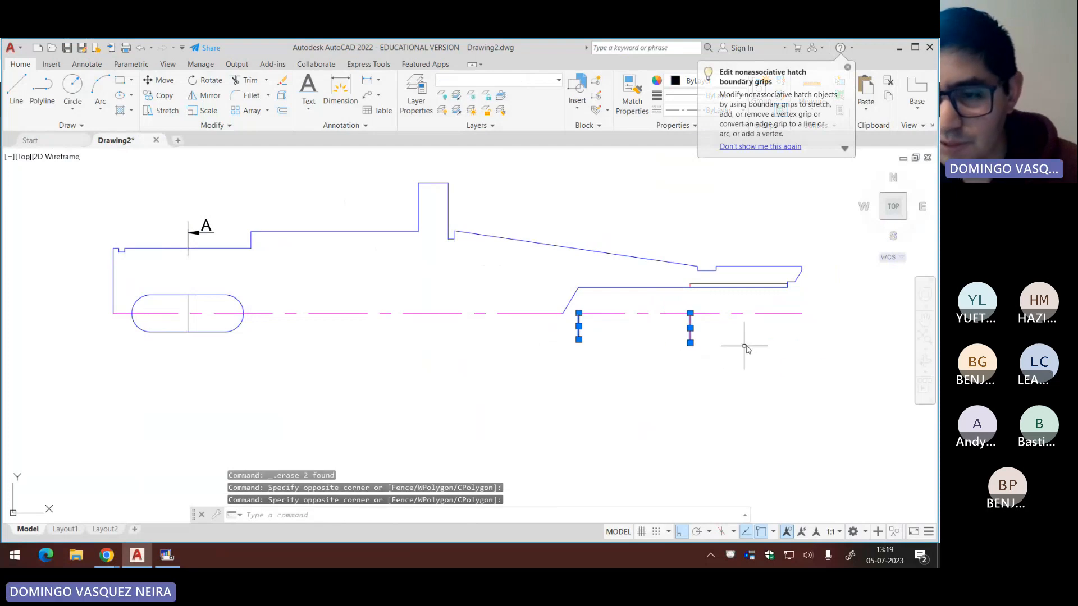
{"action": "key", "text": "Delete"}
{"action": "key", "text": "Escape"}
{"action": "key", "text": "Escape"}
{"action": "key", "text": "Escape"}
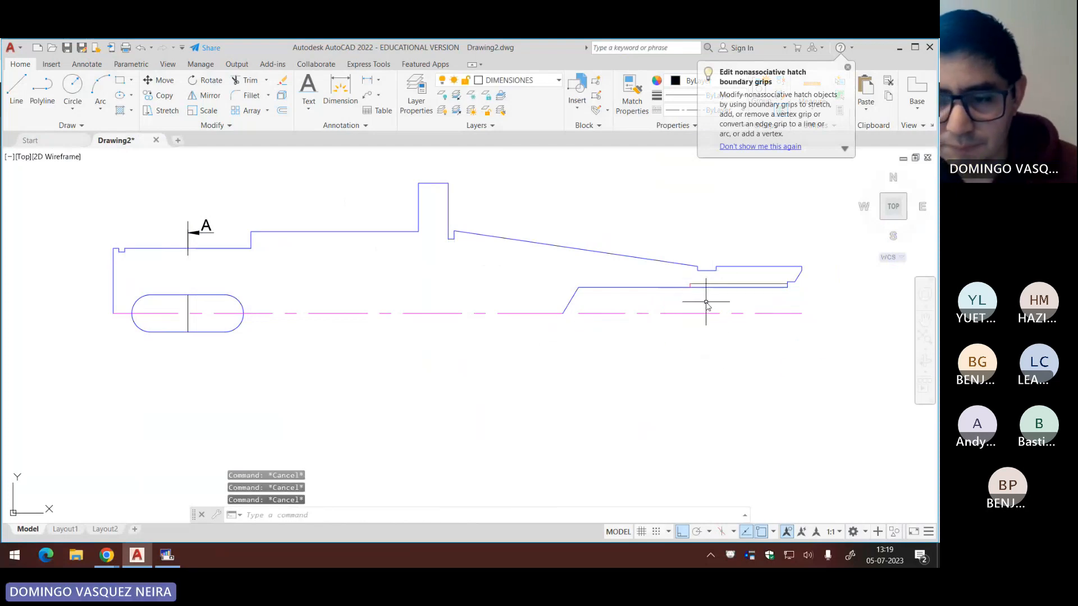
Step: Delete the section marker A above the keyway and its cutting-plane line through the slot
{"action": "left_click", "coordinate": [221, 214]}
{"action": "left_click", "coordinate": [180, 242]}
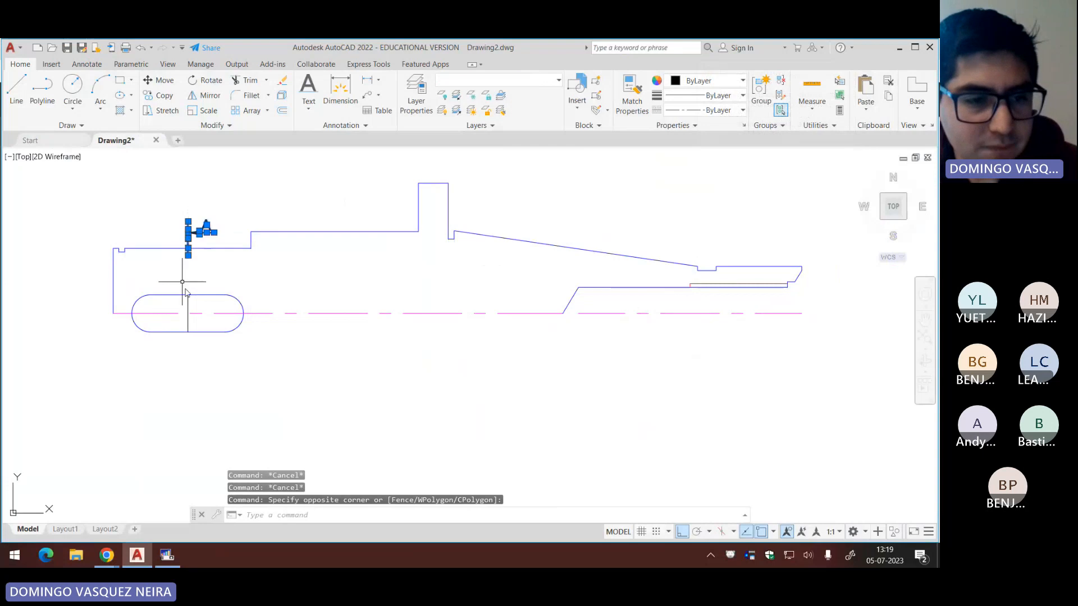
{"action": "key", "text": "Delete"}
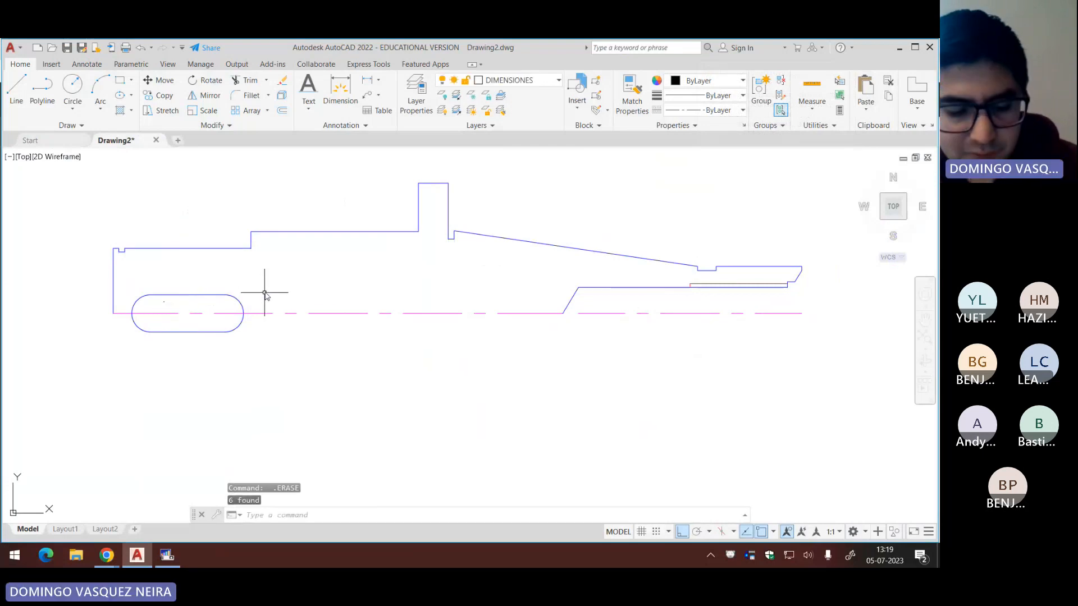
{"action": "scroll", "coordinate": [380, 237], "scroll_direction": "down", "scroll_amount": 3}
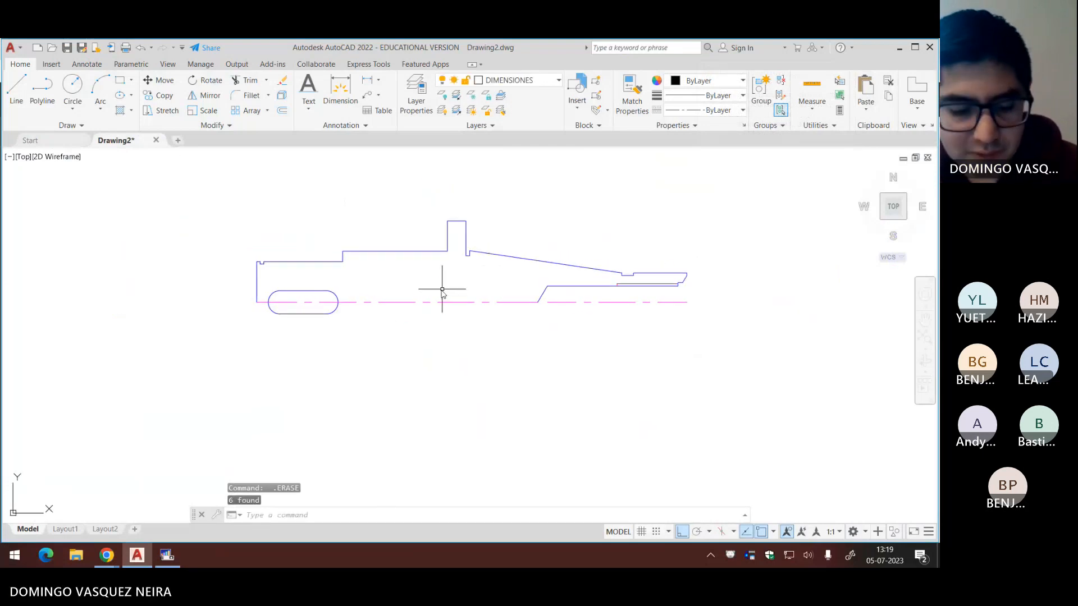
Step: Try a SOLID hatch inside the keyway slot and undo it
{"action": "type", "text": "h"}
{"action": "key", "text": "Return"}
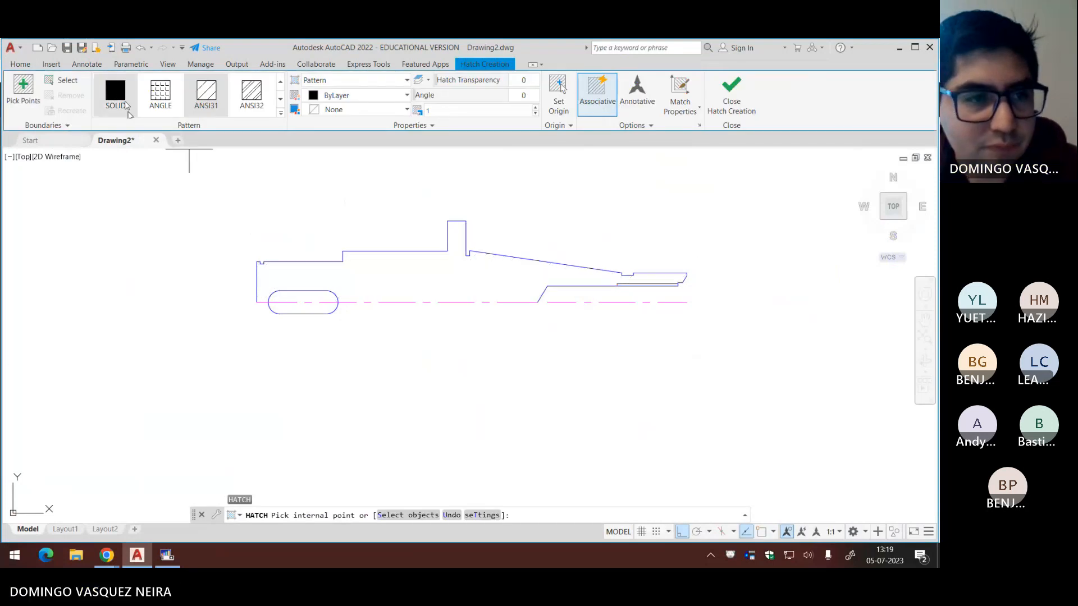
{"action": "left_click", "coordinate": [398, 285]}
{"action": "key", "text": "Escape"}
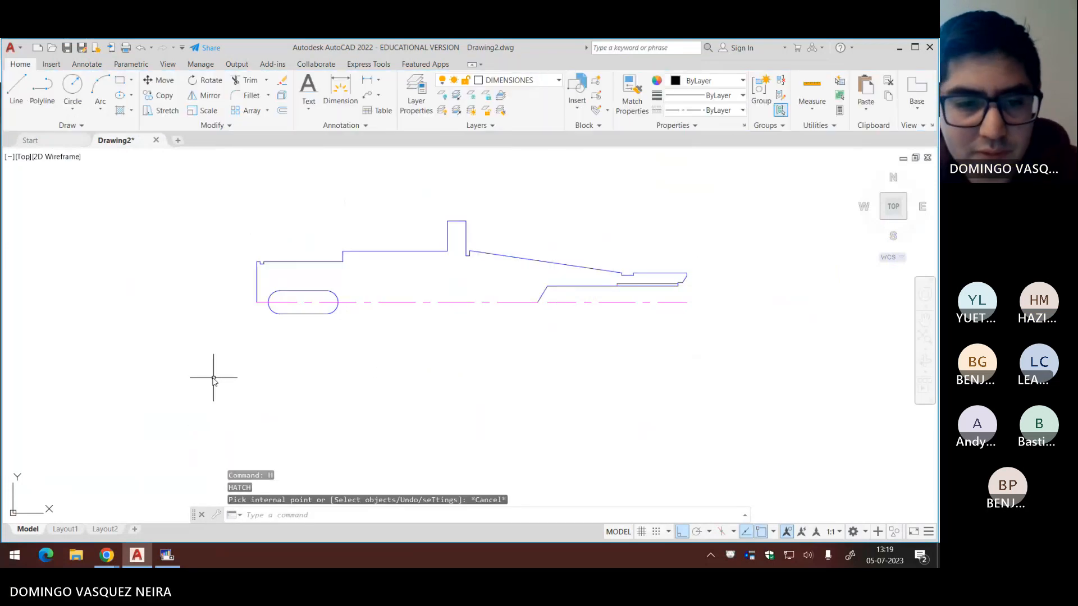
{"action": "key", "text": "Return"}
{"action": "left_click", "coordinate": [297, 306]}
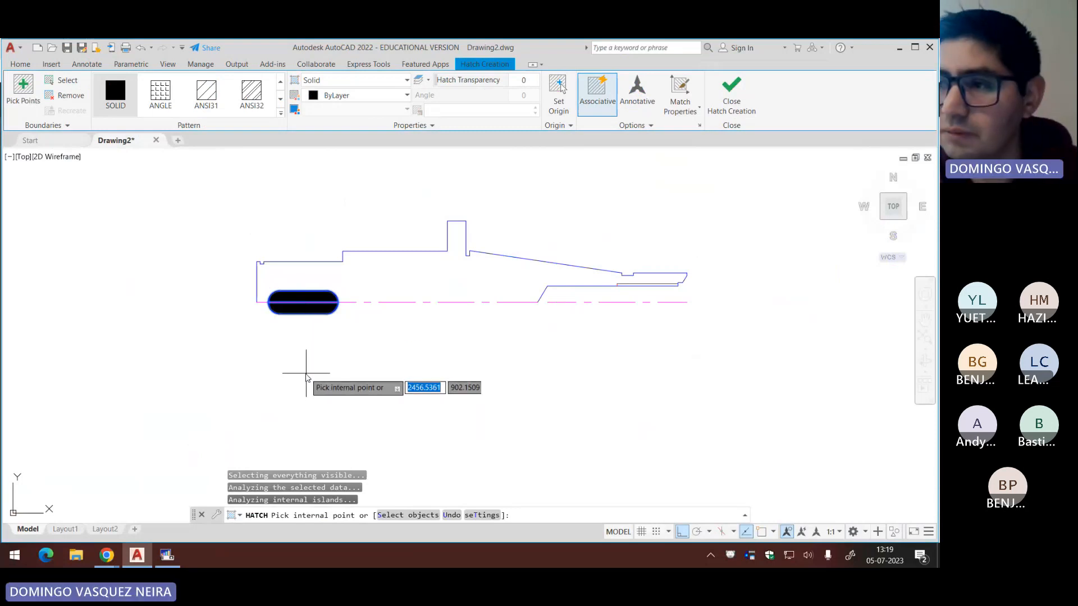
{"action": "key", "text": "Escape"}
{"action": "key", "text": "ctrl+z"}
{"action": "key", "text": "ctrl+z"}
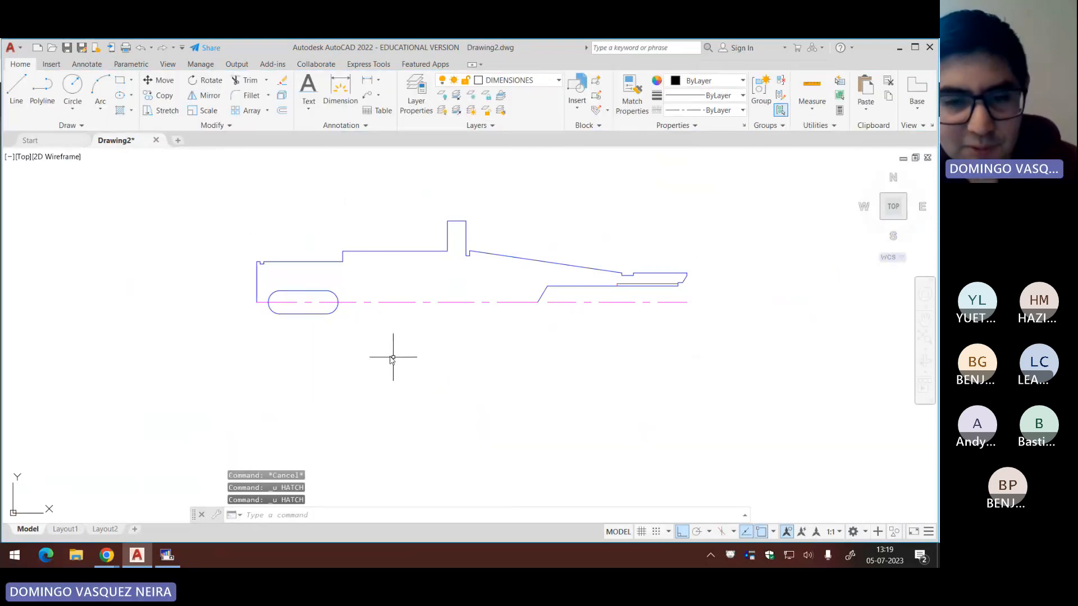
Step: Set the visual style of the view to Conceptual
{"action": "scroll", "coordinate": [367, 349], "scroll_direction": "up", "scroll_amount": 2}
{"action": "mouse_move", "coordinate": [368, 349]}
{"action": "middle_mouse_down"}
{"action": "mouse_move", "coordinate": [371, 393]}
{"action": "mouse_move", "coordinate": [358, 394]}
{"action": "middle_mouse_up"}
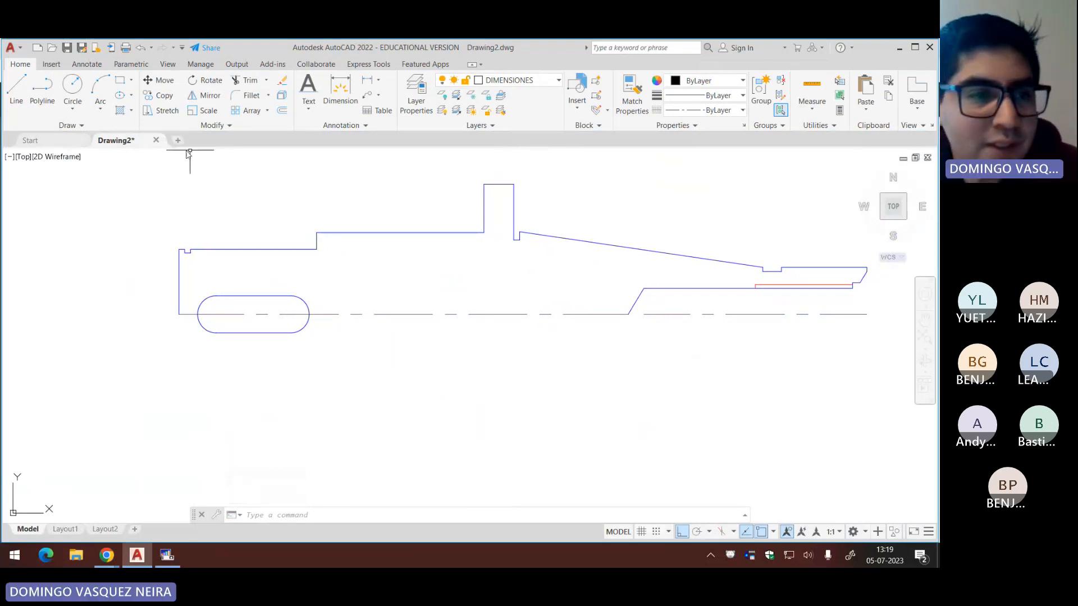
{"action": "left_click", "coordinate": [47, 159]}
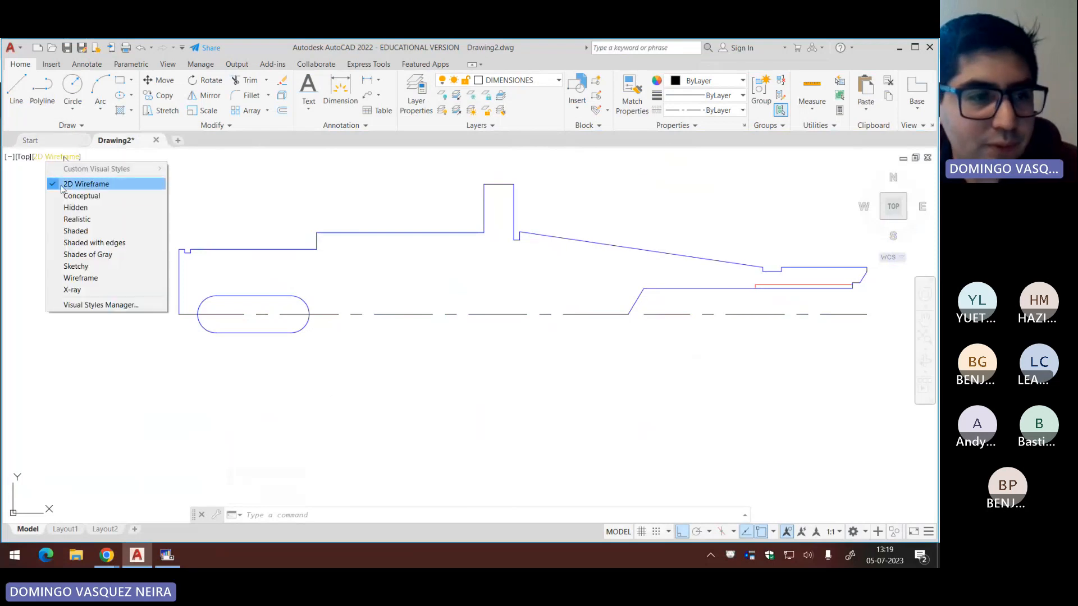
{"action": "left_click", "coordinate": [78, 195]}
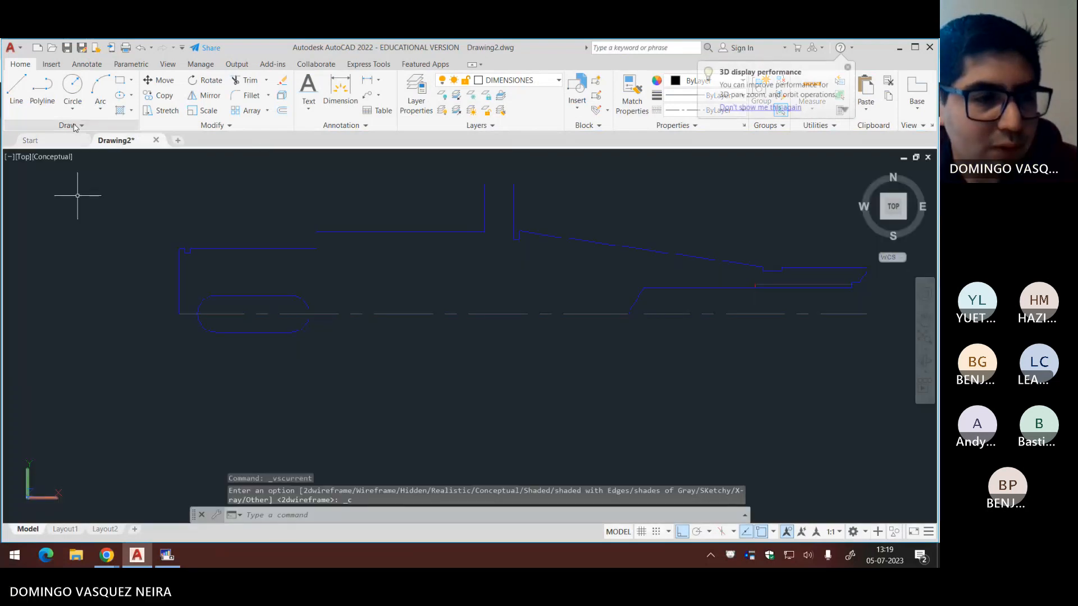
Step: Convert the closed outline of the keyway slot into a region
{"action": "left_click", "coordinate": [74, 129]}
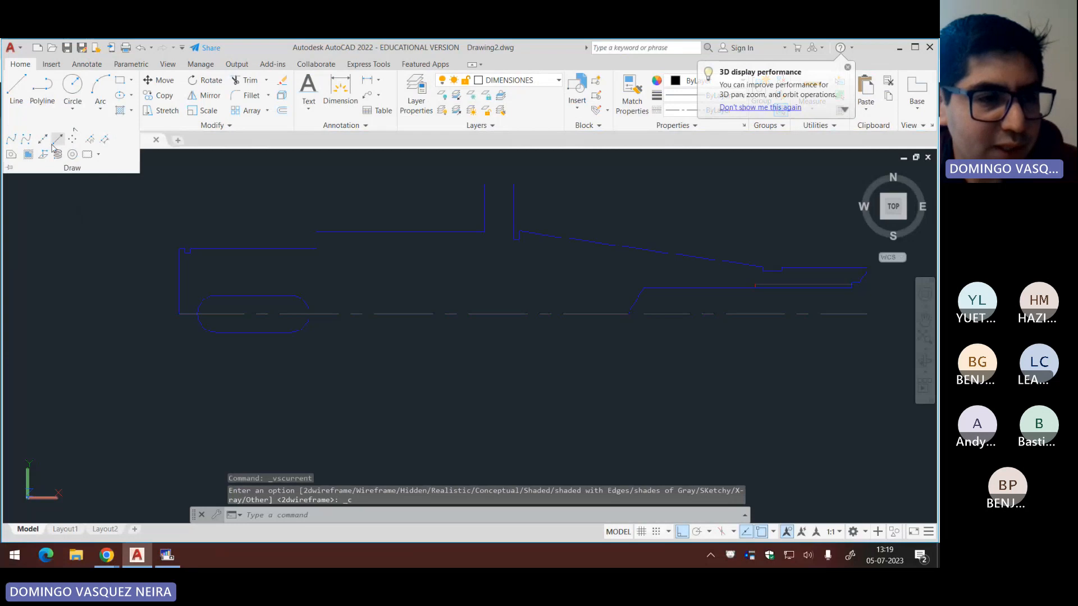
{"action": "left_click", "coordinate": [11, 155]}
{"action": "left_click", "coordinate": [117, 264]}
{"action": "mouse_move", "coordinate": [334, 368]}
{"action": "left_mouse_down"}
{"action": "mouse_move", "coordinate": [392, 337]}
{"action": "mouse_move", "coordinate": [387, 359]}
{"action": "left_mouse_up"}
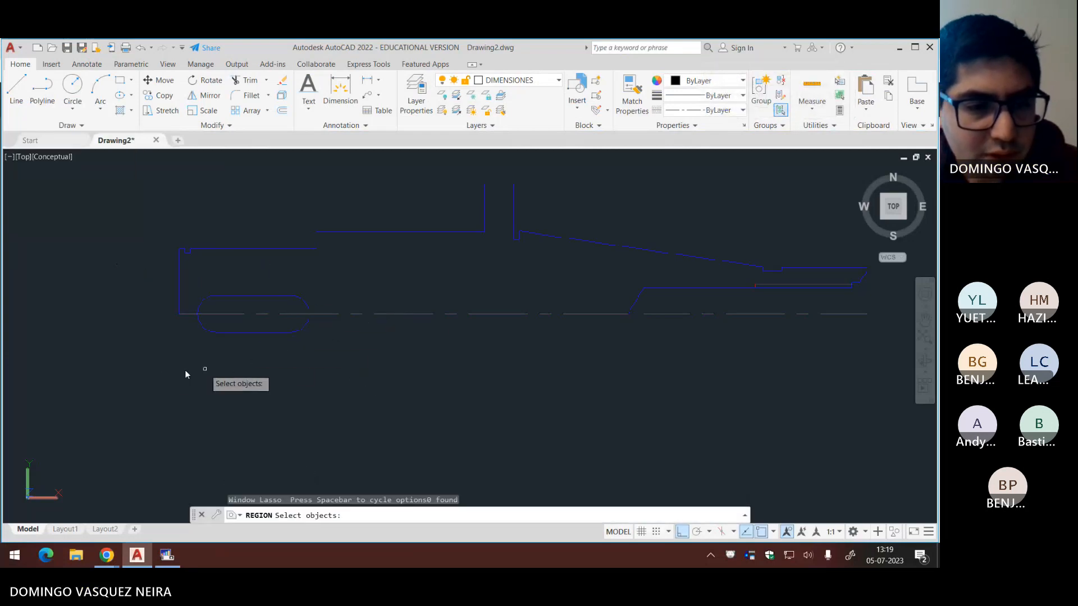
{"action": "left_click", "coordinate": [130, 368]}
{"action": "left_click", "coordinate": [355, 279]}
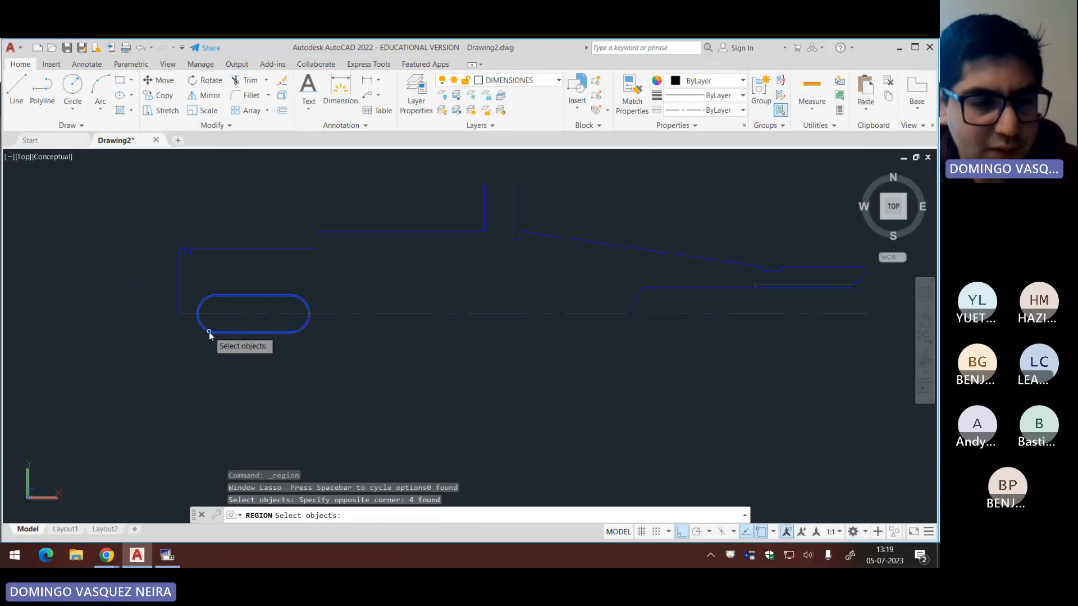
{"action": "key", "text": "Return"}
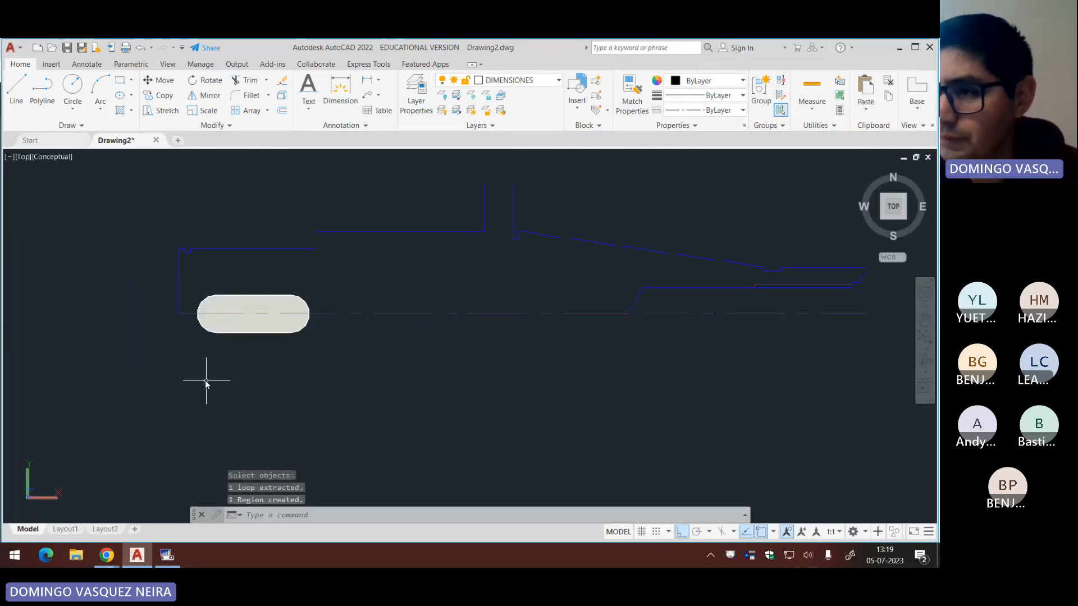
Step: Create a region from the closed upper-half shaft profile
{"action": "scroll", "coordinate": [196, 378], "scroll_direction": "down", "scroll_amount": 2}
{"action": "key", "text": "Return"}
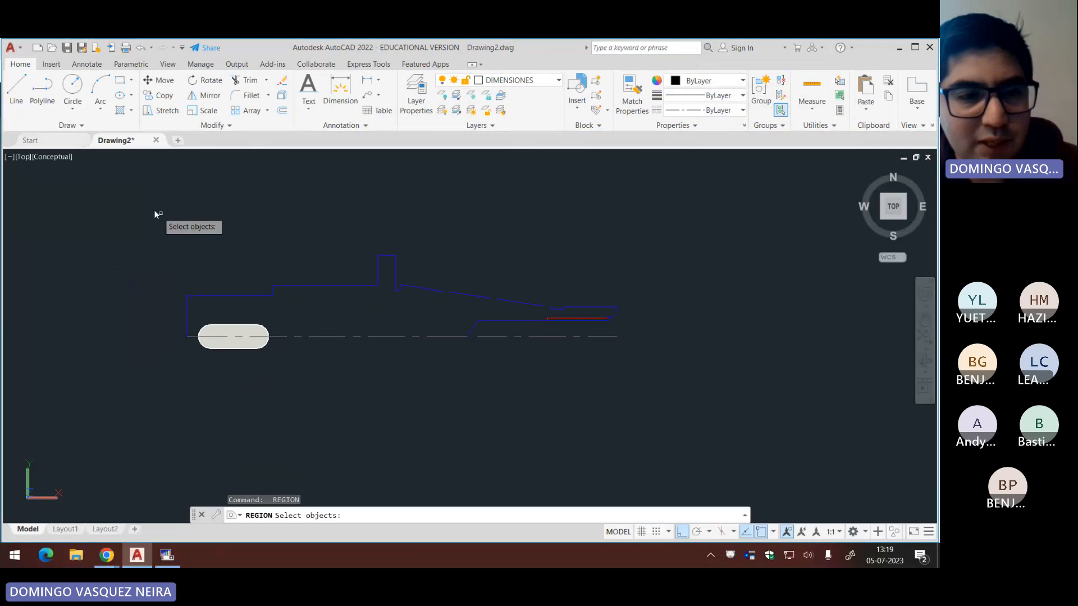
{"action": "left_click", "coordinate": [752, 455]}
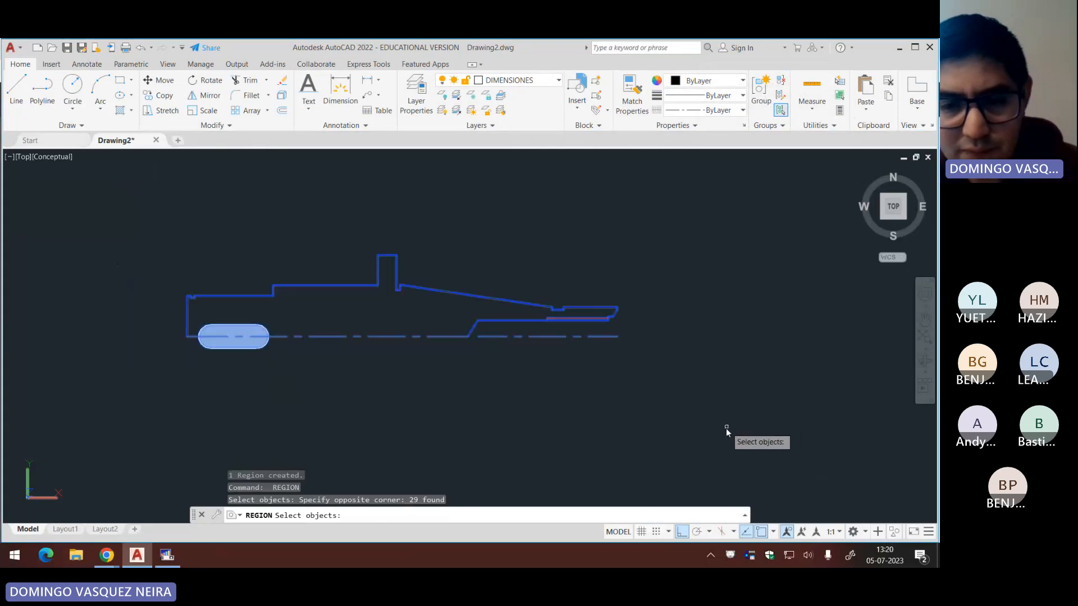
{"action": "key", "text": "Return"}
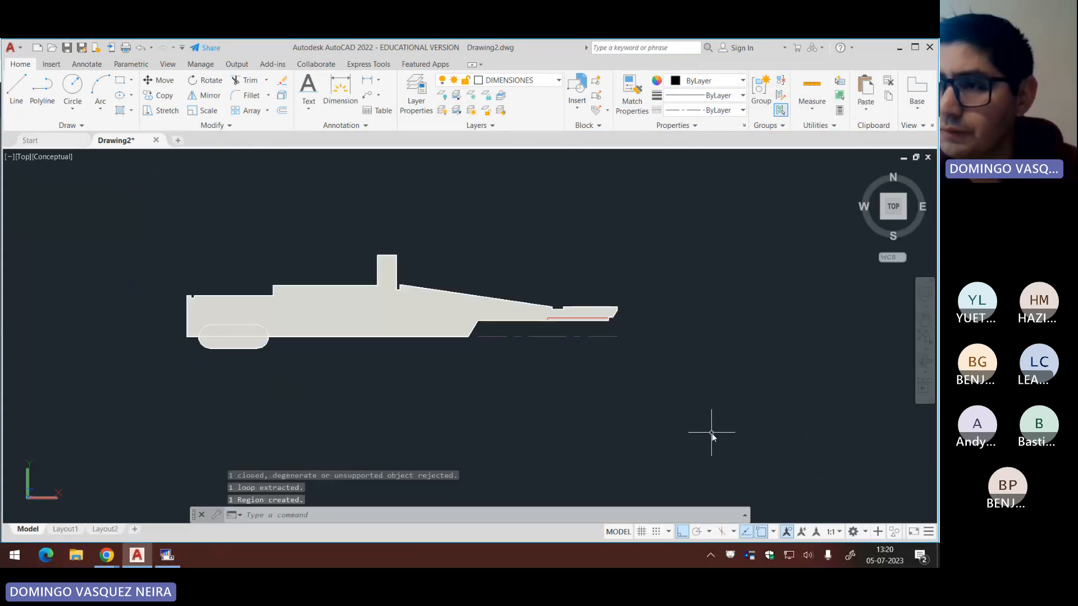
Step: Return the visual style to 2D Wireframe, select the shaft profile region and switch to an isometric view
{"action": "left_click", "coordinate": [60, 158]}
{"action": "left_click", "coordinate": [76, 179]}
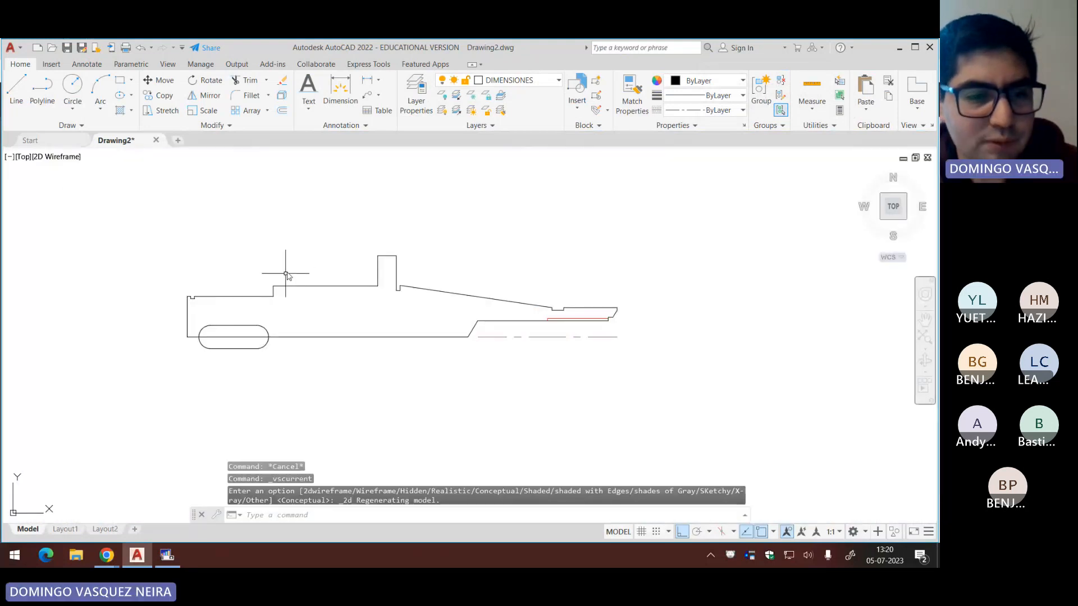
{"action": "left_click", "coordinate": [293, 286]}
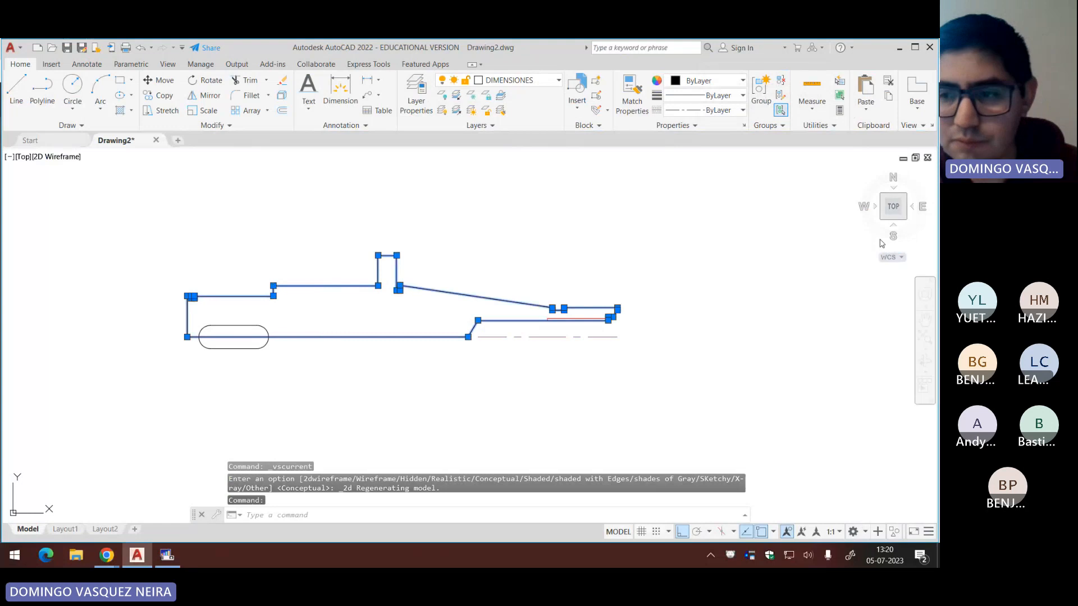
{"action": "left_click", "coordinate": [880, 218]}
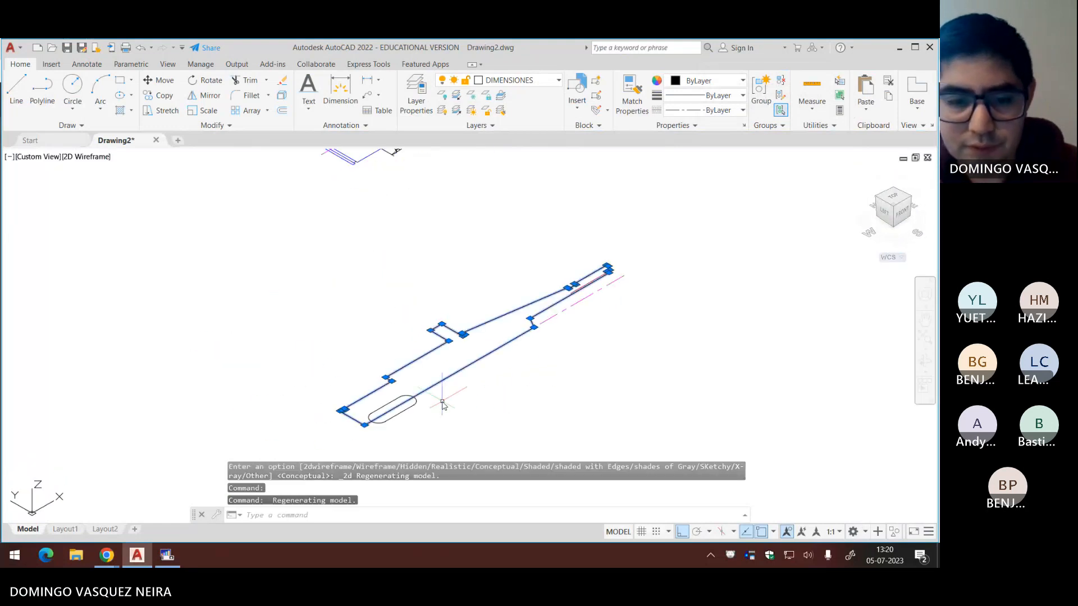
Step: Revolve the upper-half shaft profile region 360 degrees about the shaft centreline to form a solid
{"action": "scroll", "coordinate": [442, 401], "scroll_direction": "up", "scroll_amount": 4}
{"action": "scroll", "coordinate": [442, 368], "scroll_direction": "down", "scroll_amount": 2}
{"action": "key", "text": "Escape"}
{"action": "middle_click_drag", "start_coordinate": [441, 364], "coordinate": [413, 323]}
{"action": "key", "text": "Escape"}
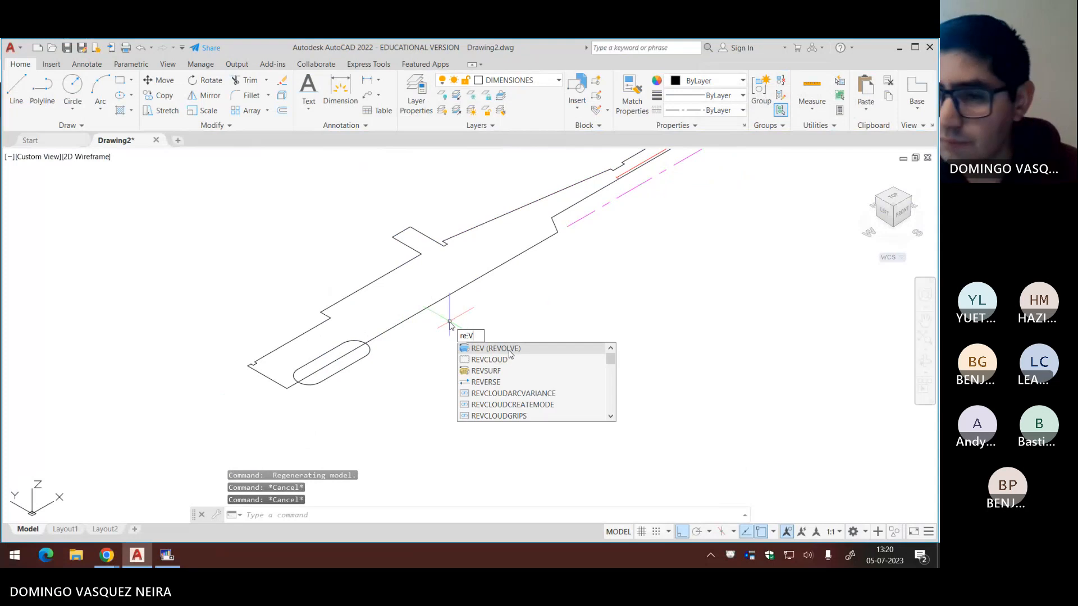
{"action": "left_click", "coordinate": [509, 349]}
{"action": "left_click", "coordinate": [443, 246]}
{"action": "scroll", "coordinate": [463, 301], "scroll_direction": "down", "scroll_amount": 4}
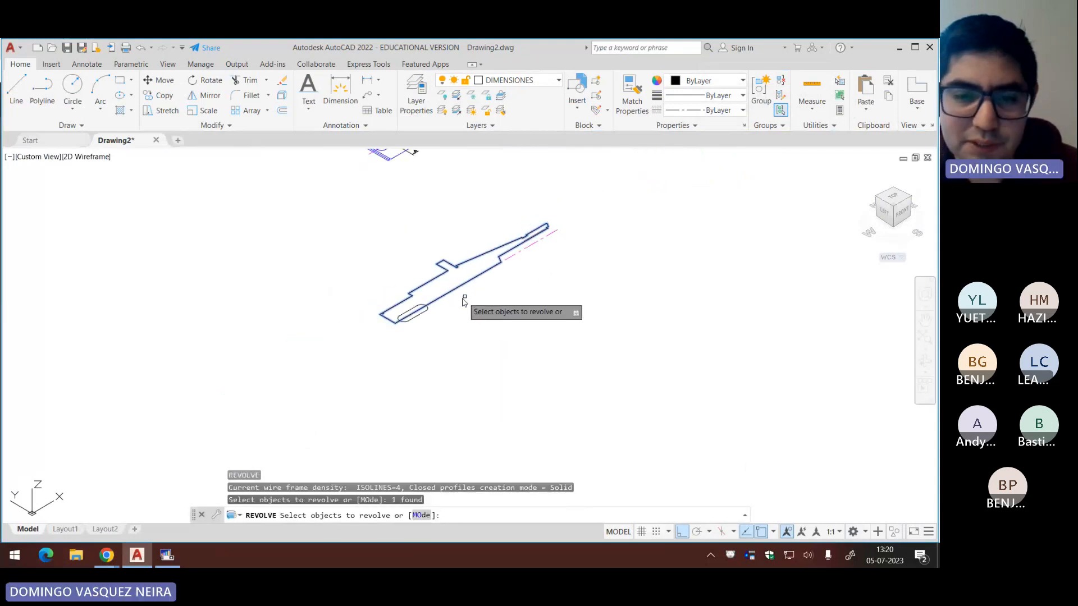
{"action": "middle_click_drag", "start_coordinate": [464, 302], "coordinate": [431, 321]}
{"action": "key", "text": "Return"}
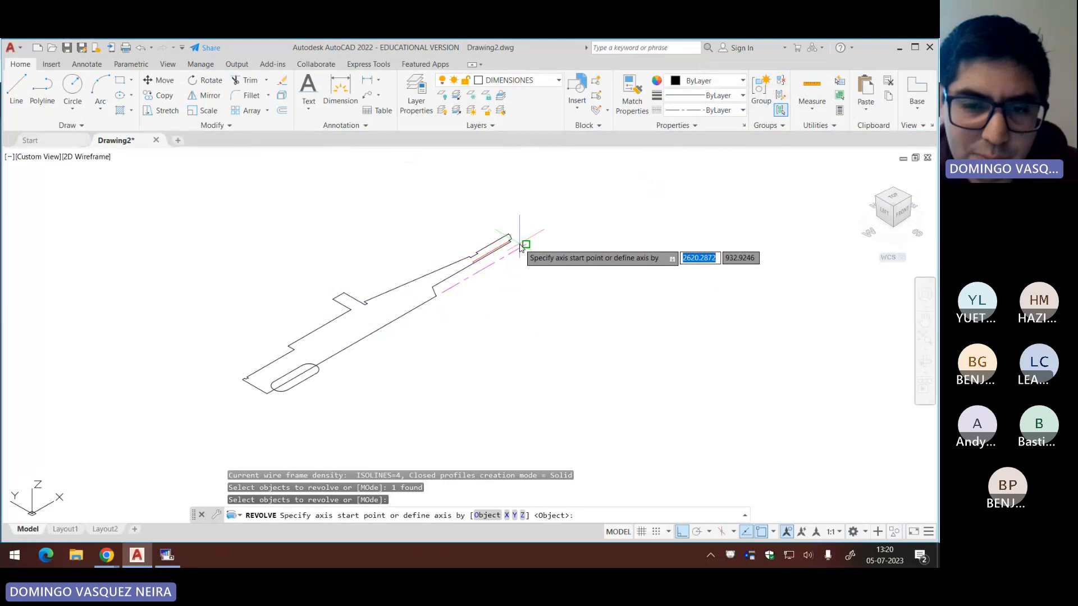
{"action": "left_click", "coordinate": [520, 248]}
{"action": "left_click", "coordinate": [464, 285]}
{"action": "key", "text": "Return"}
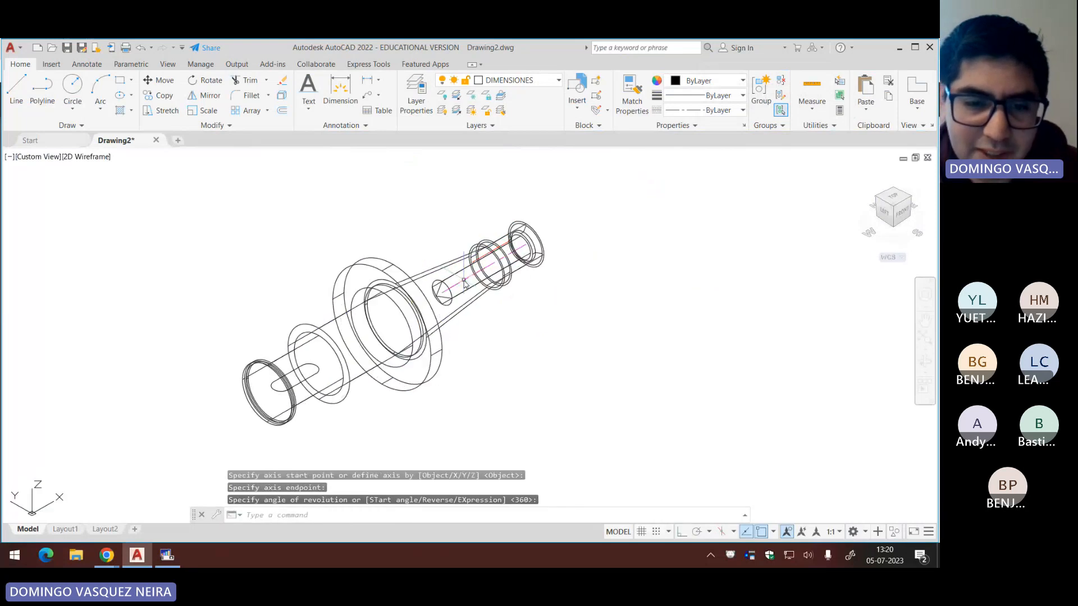
Step: Check the revolved shaft in the Conceptual visual style from an orbited view and undo both view changes
{"action": "left_click", "coordinate": [101, 158]}
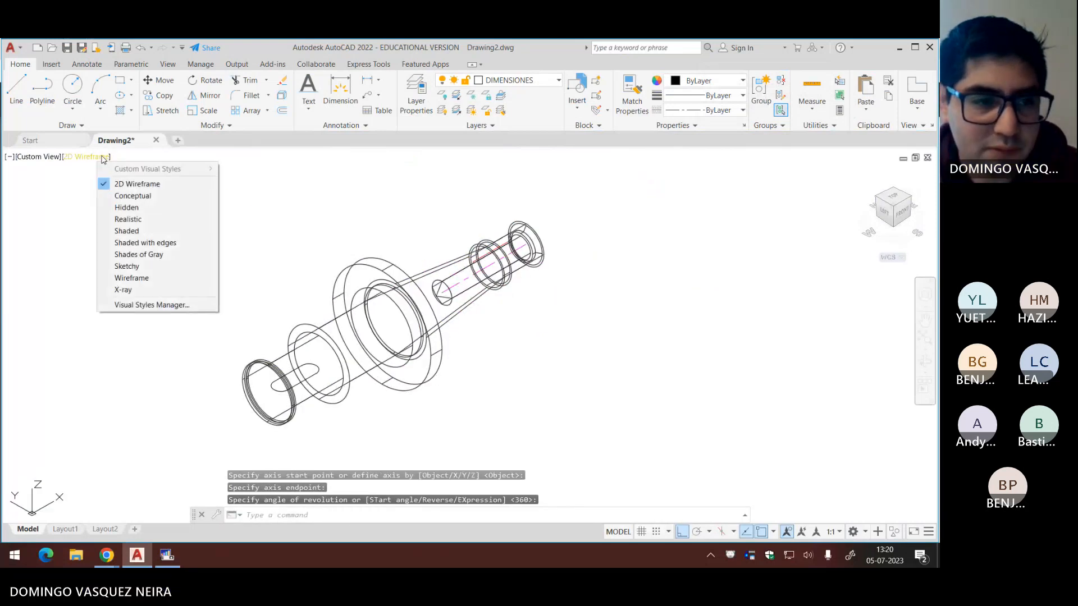
{"action": "left_click", "coordinate": [133, 196]}
{"action": "left_click", "coordinate": [392, 315]}
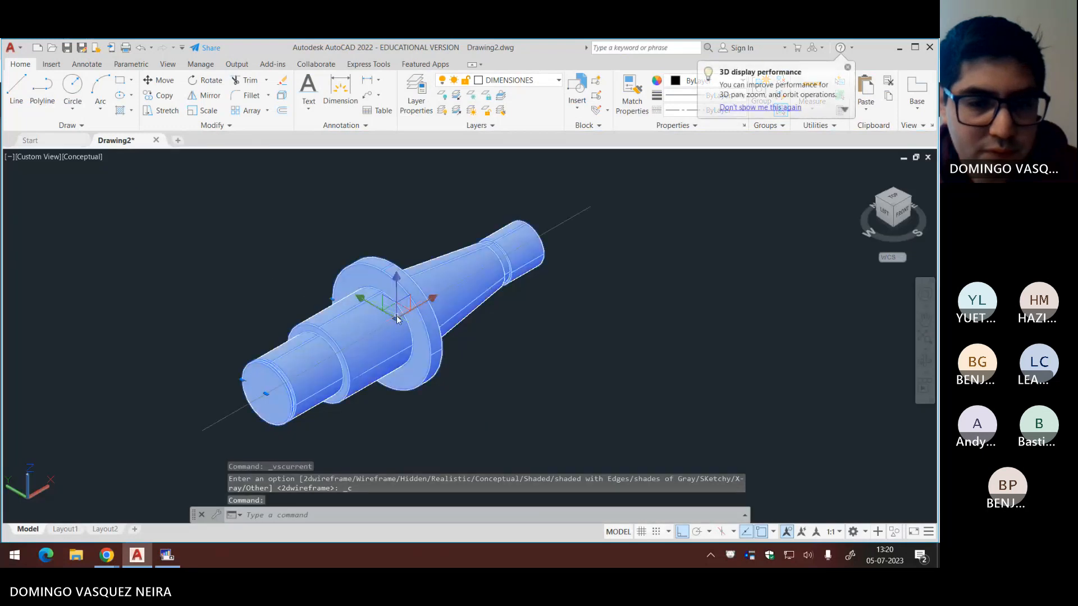
{"action": "left_click", "coordinate": [925, 362]}
{"action": "left_click_drag", "start_coordinate": [556, 241], "coordinate": [523, 263]}
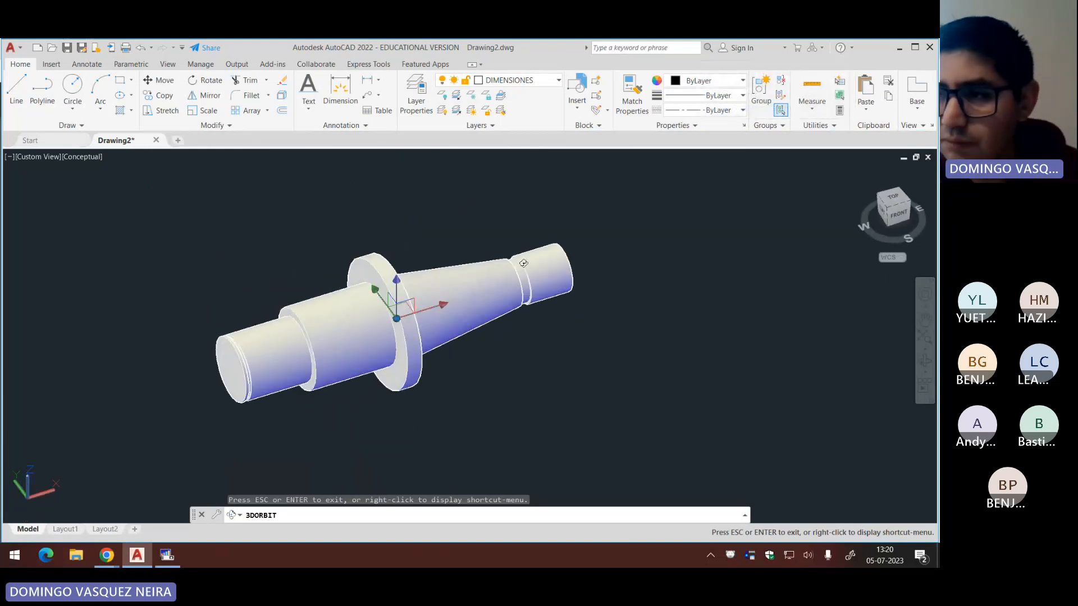
{"action": "key", "text": "Escape"}
{"action": "key", "text": "Escape"}
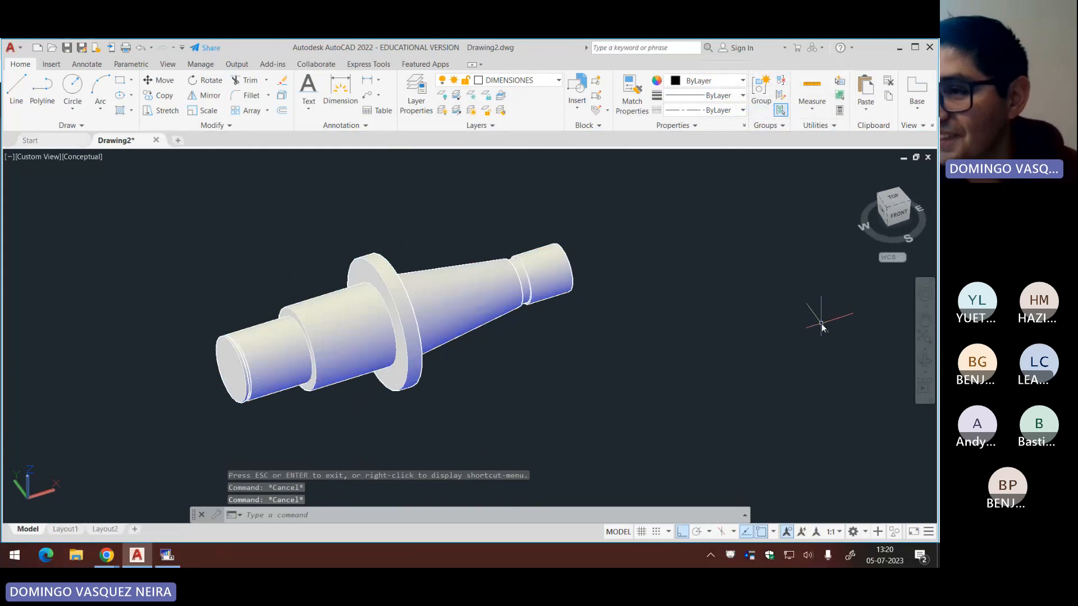
{"action": "key", "text": "ctrl+z"}
{"action": "key", "text": "ctrl+z"}
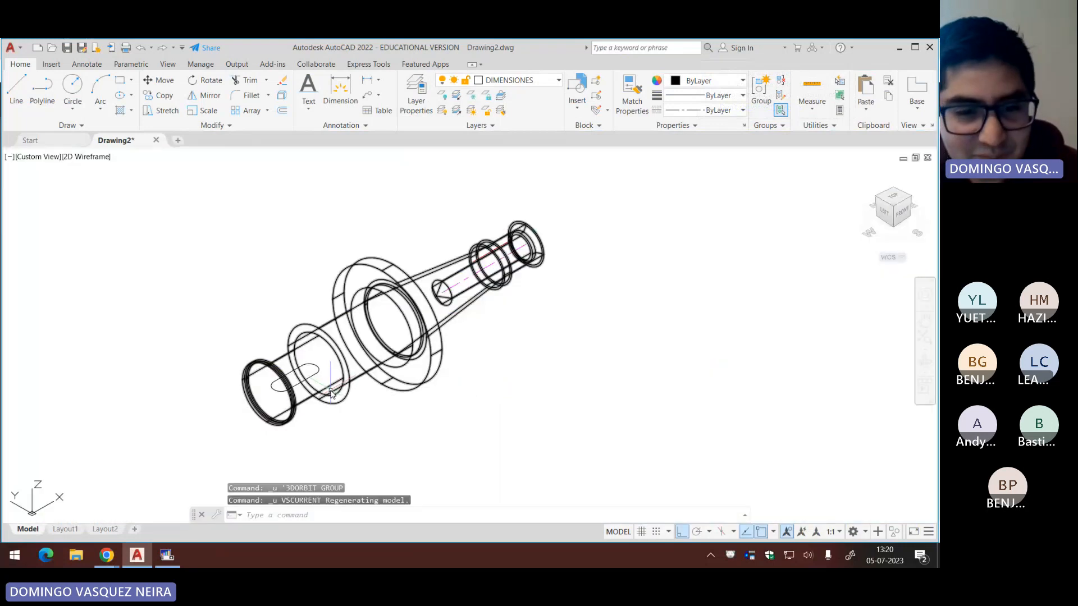
{"action": "left_click", "coordinate": [309, 383]}
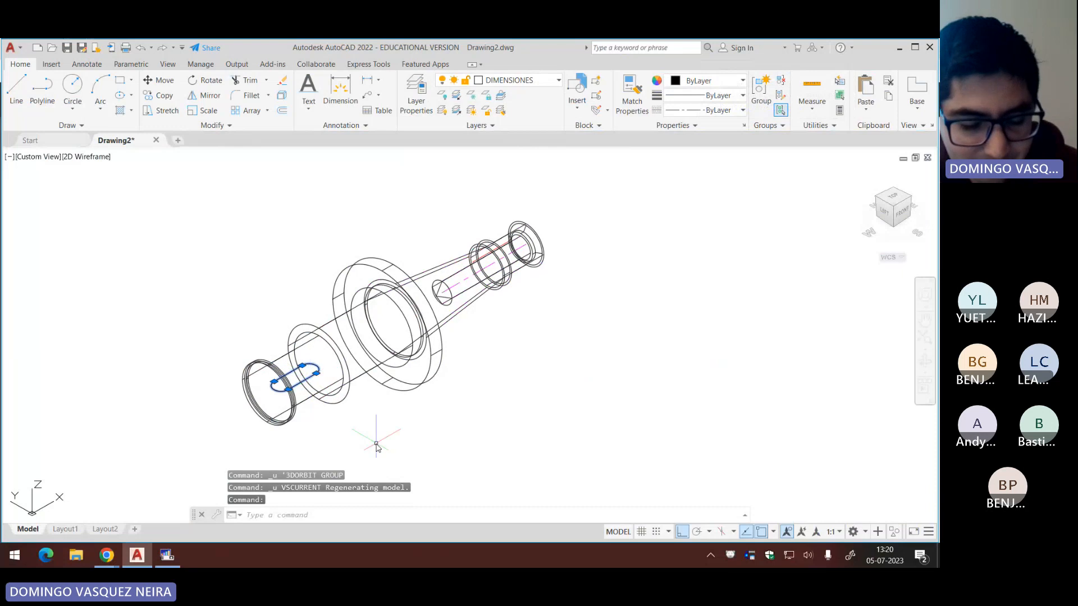
{"action": "type", "text": "ext"}
{"action": "key", "text": "Return"}
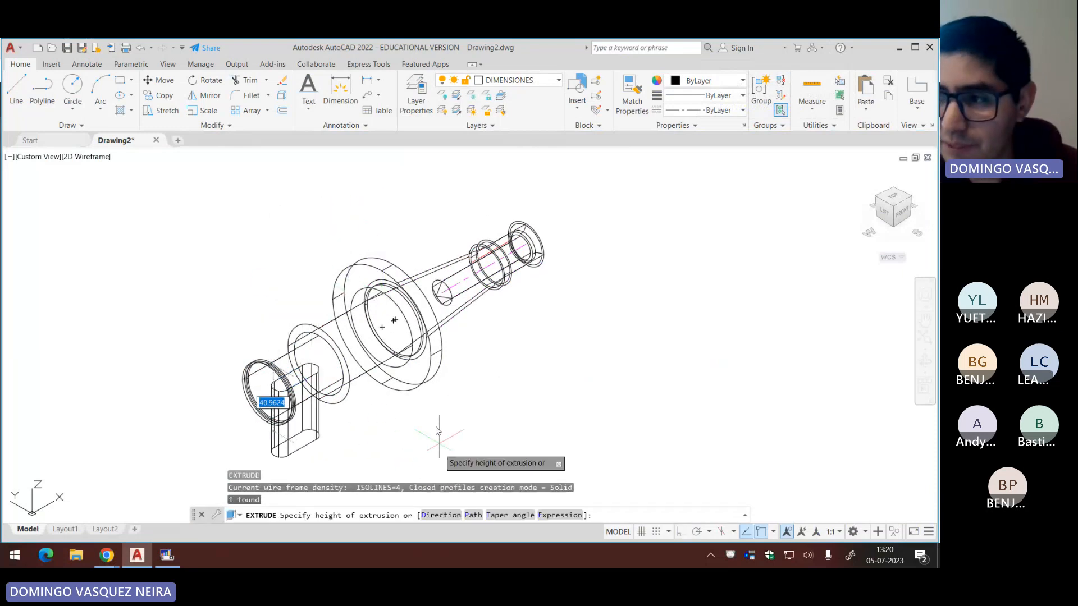
{"action": "key", "text": "Escape"}
Step: Switch to the exam PDF in the browser and review the shaft diameters and keyway dimensions on page 3
{"action": "key", "text": "alt+Tab"}
{"action": "scroll", "coordinate": [498, 321], "scroll_direction": "down", "scroll_amount": 6}
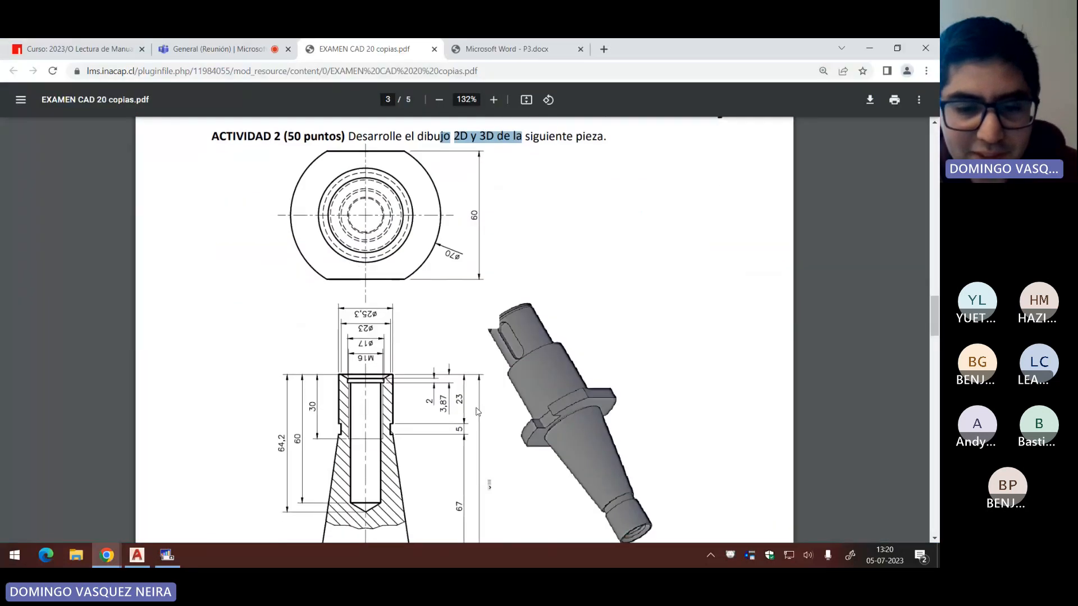
{"action": "scroll", "coordinate": [498, 322], "scroll_direction": "up", "scroll_amount": 10}
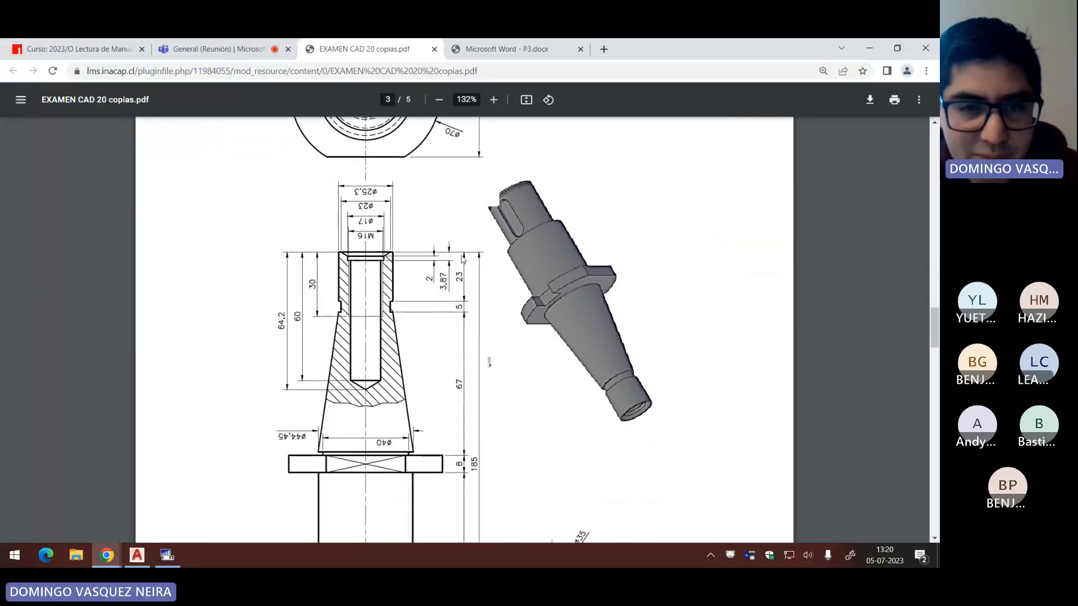
{"action": "scroll", "coordinate": [467, 268], "scroll_direction": "down", "scroll_amount": 10}
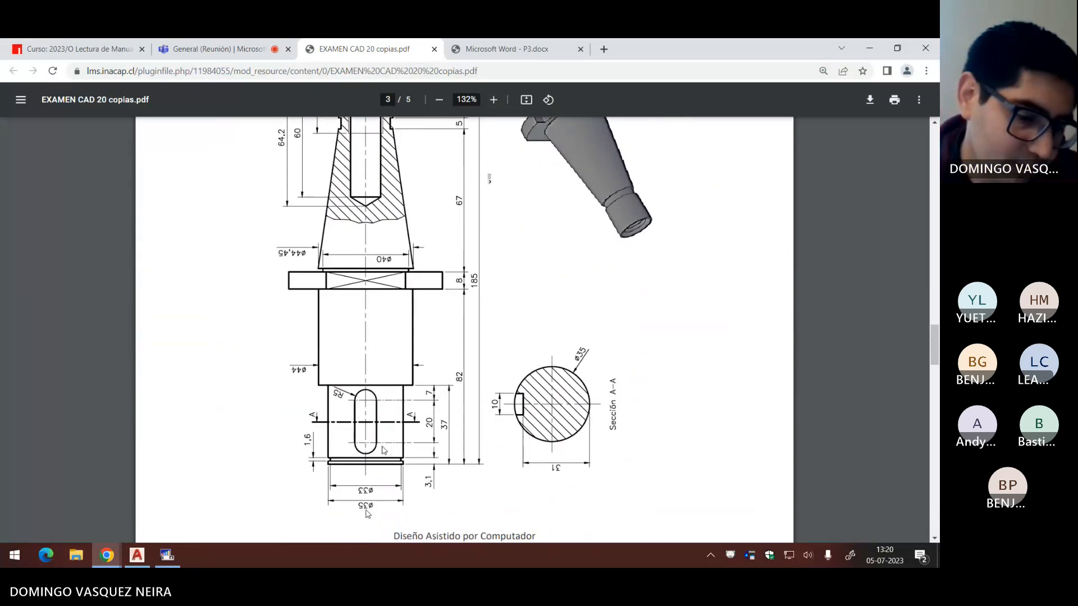
{"action": "key", "text": "alt+Tab"}
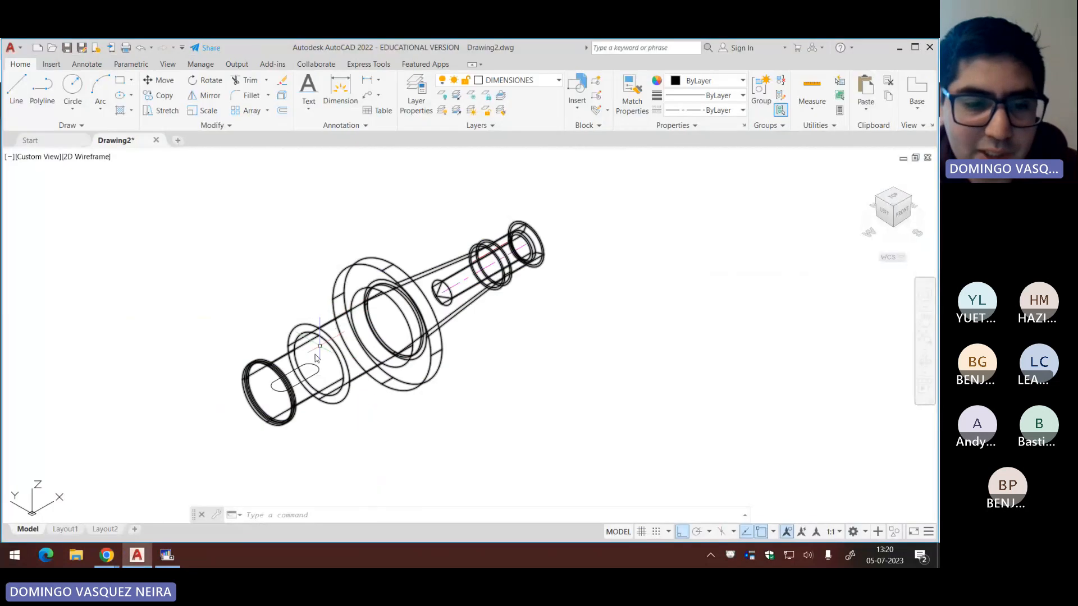
Step: Move the keyway slot region 17.5 vertically upward from the shaft axis
{"action": "scroll", "coordinate": [298, 382], "scroll_direction": "up", "scroll_amount": 3}
{"action": "left_click", "coordinate": [298, 382]}
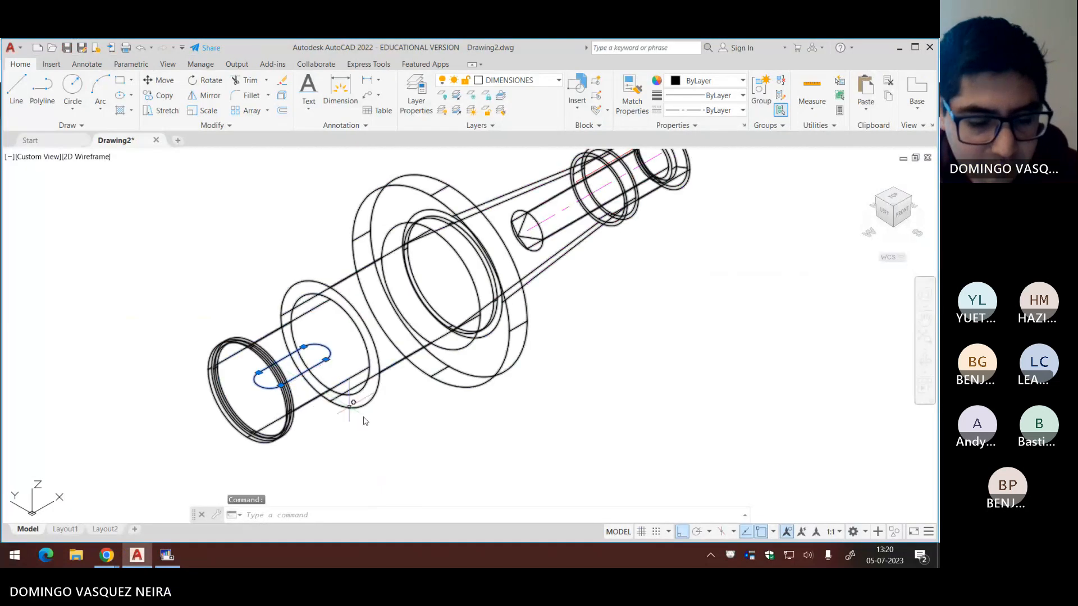
{"action": "type", "text": "m"}
{"action": "key", "text": "Return"}
{"action": "left_click", "coordinate": [449, 432]}
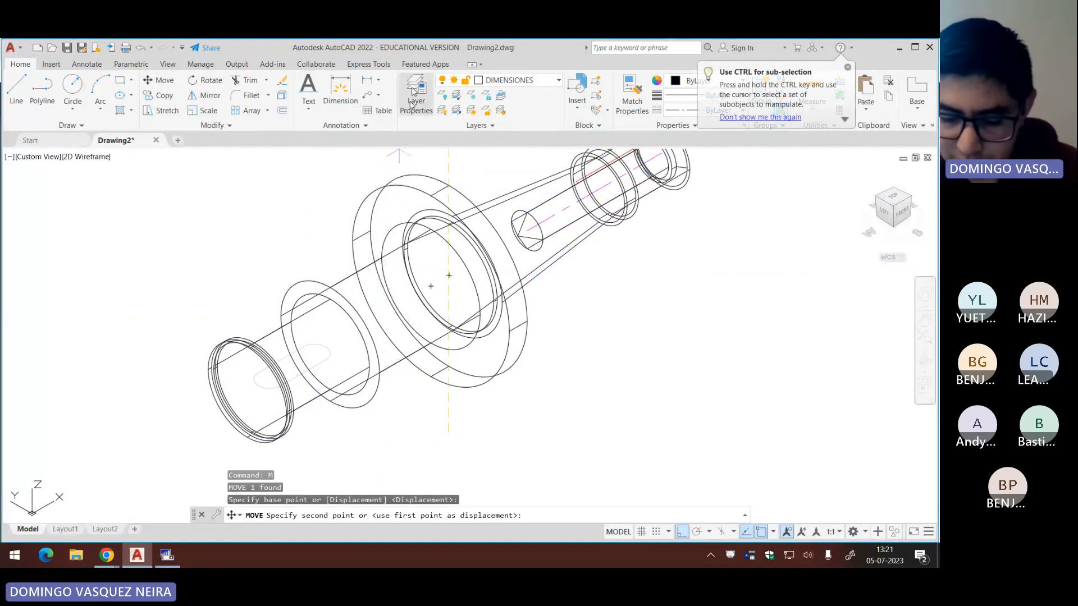
{"action": "type", "text": "17.5"}
{"action": "key", "text": "Return"}
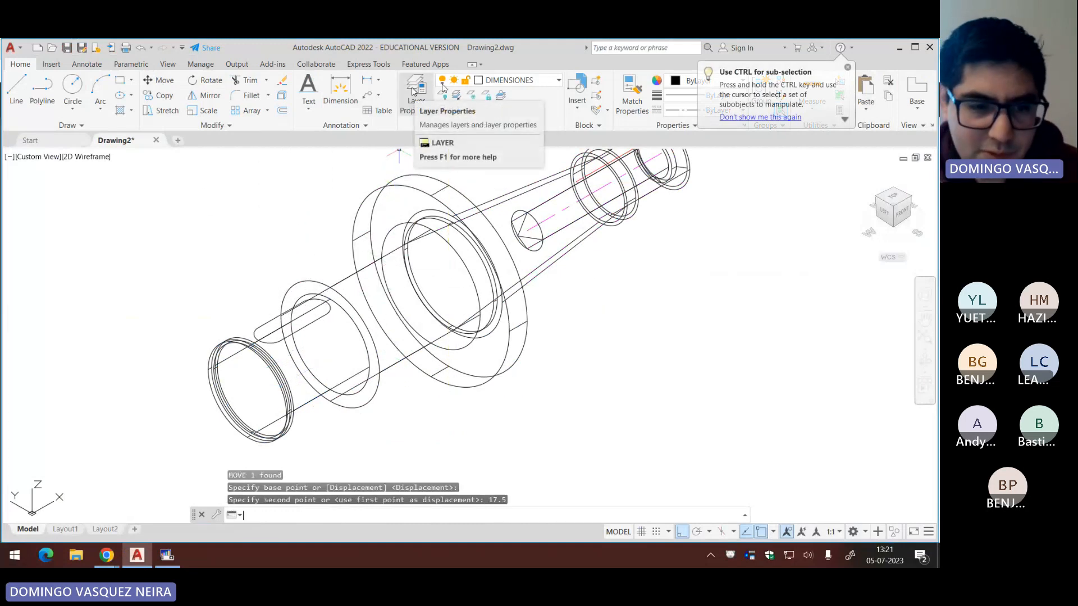
Step: Set the visual style to Conceptual and extrude the raised slot region 6 downward into the shaft, checking the exam PDF for the keyway depth
{"action": "left_click", "coordinate": [90, 156]}
{"action": "left_click", "coordinate": [113, 194]}
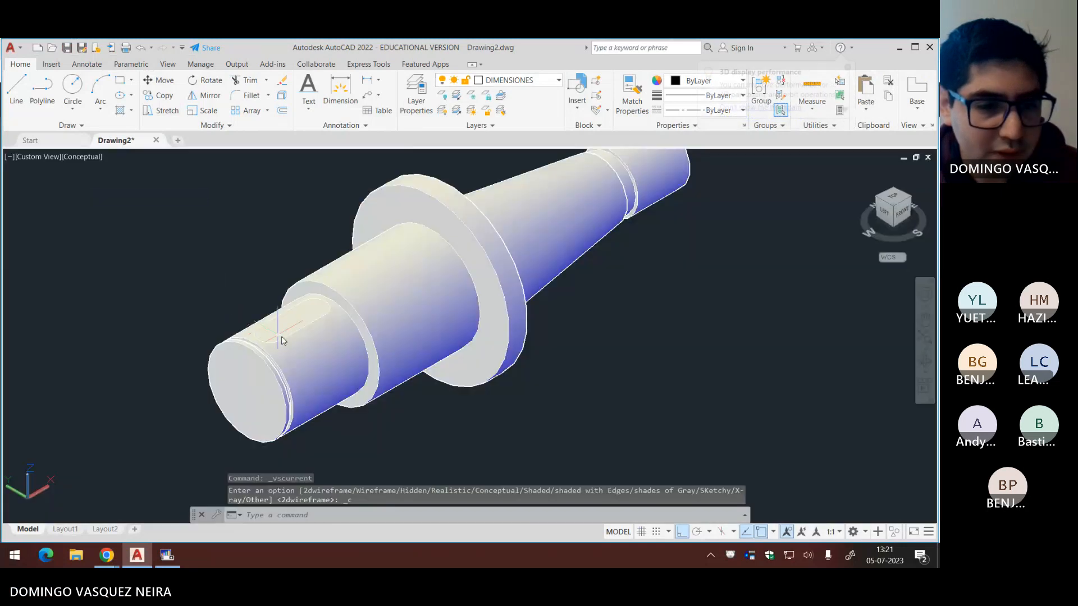
{"action": "left_click", "coordinate": [306, 333]}
{"action": "type", "text": "ext"}
{"action": "key", "text": "Return"}
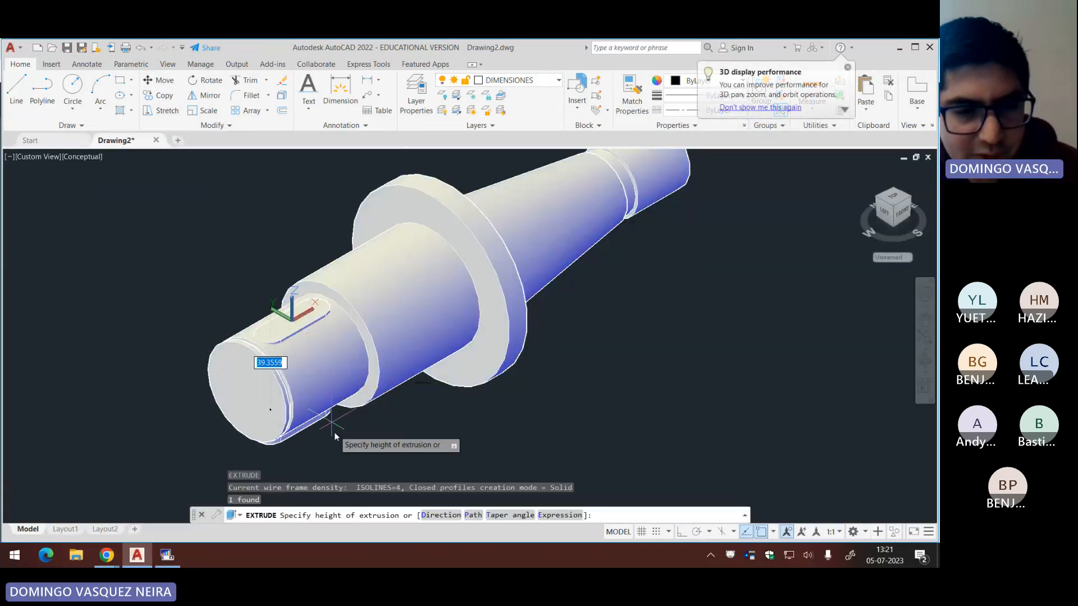
{"action": "key", "text": "alt+Tab"}
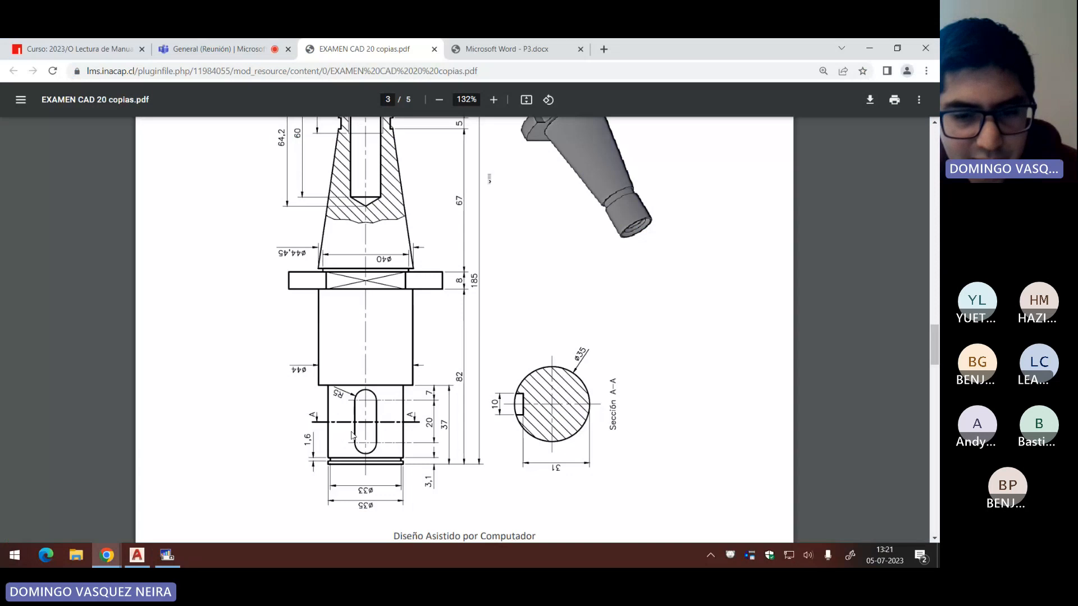
{"action": "key", "text": "alt+Tab"}
{"action": "type", "text": "6"}
{"action": "key", "text": "Return"}
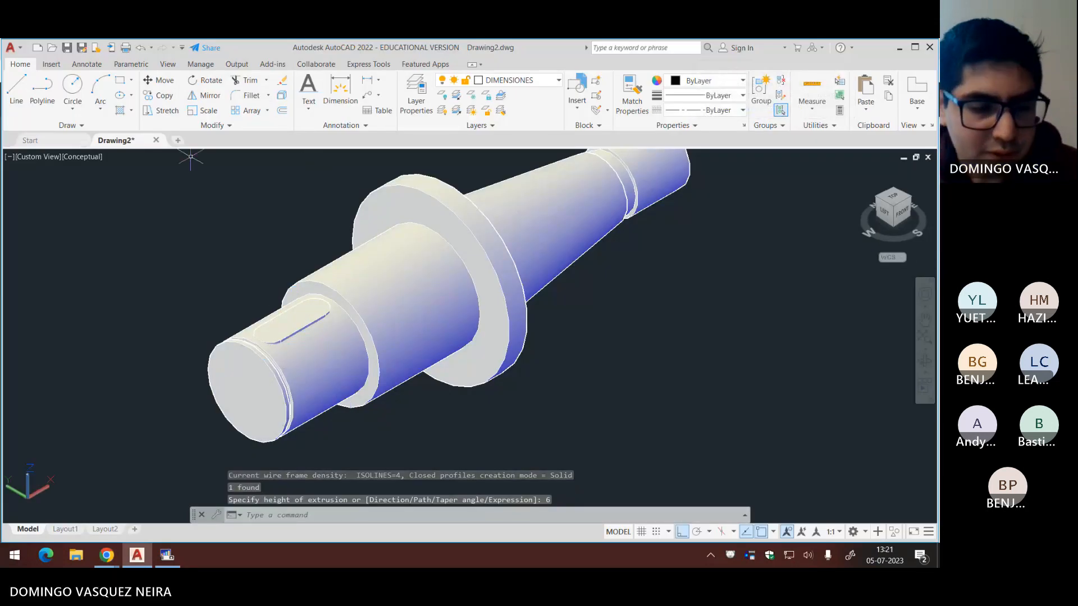
Step: Subtract the extruded slot solid from the revolved shaft to cut the keyway
{"action": "type", "text": "dif"}
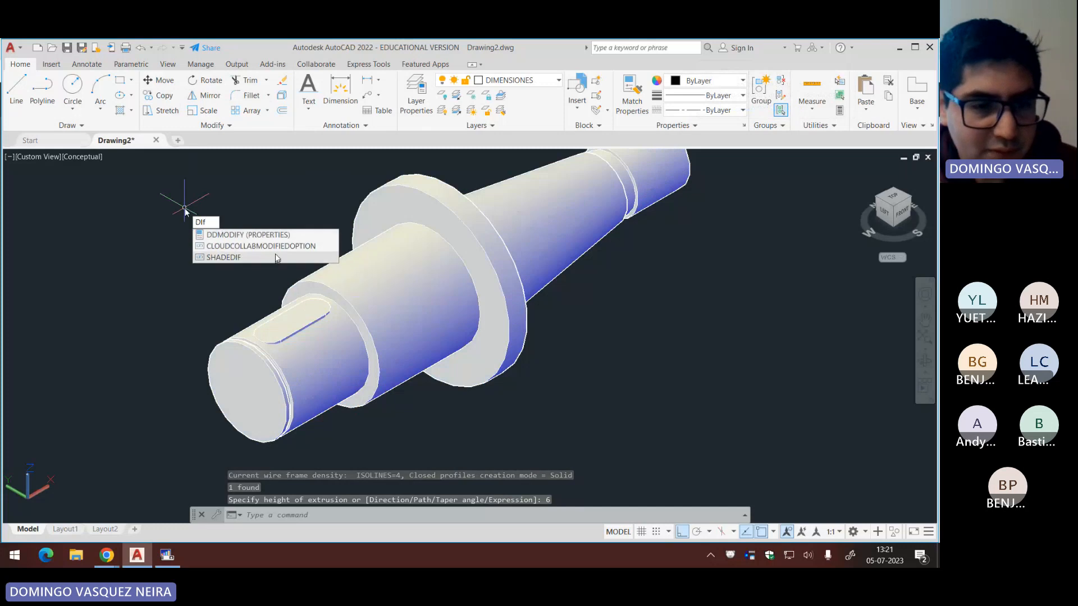
{"action": "key", "text": "BackSpace"}
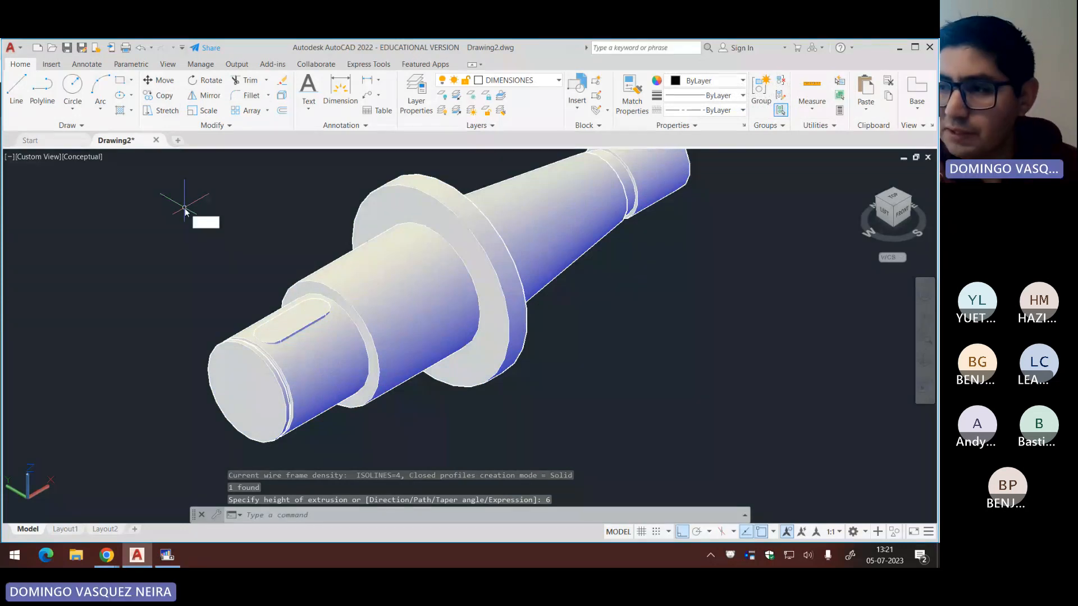
{"action": "type", "text": "sub"}
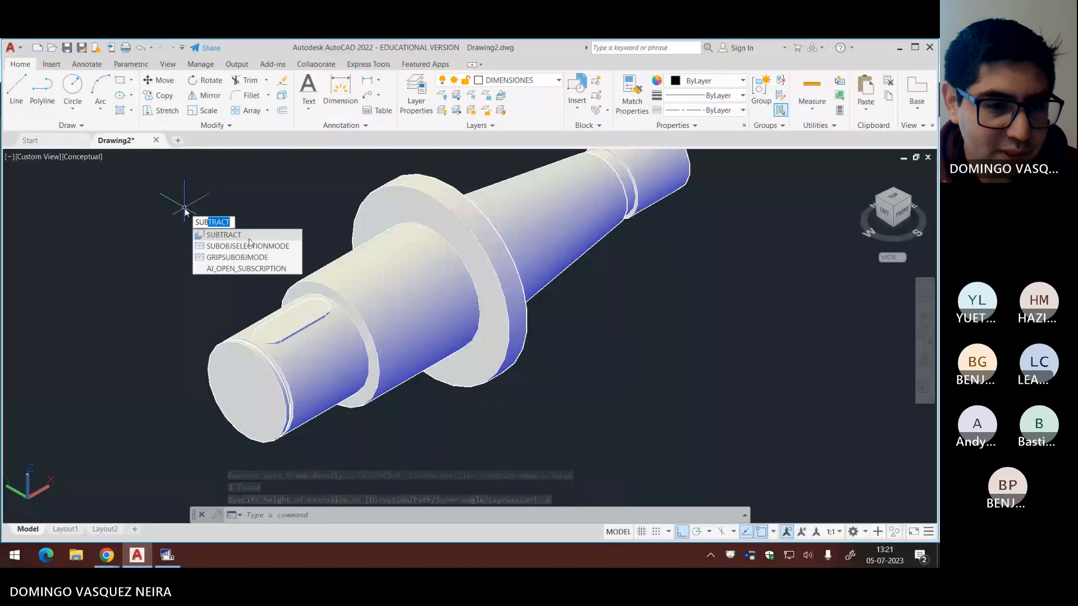
{"action": "key", "text": "Return"}
{"action": "left_click", "coordinate": [426, 251]}
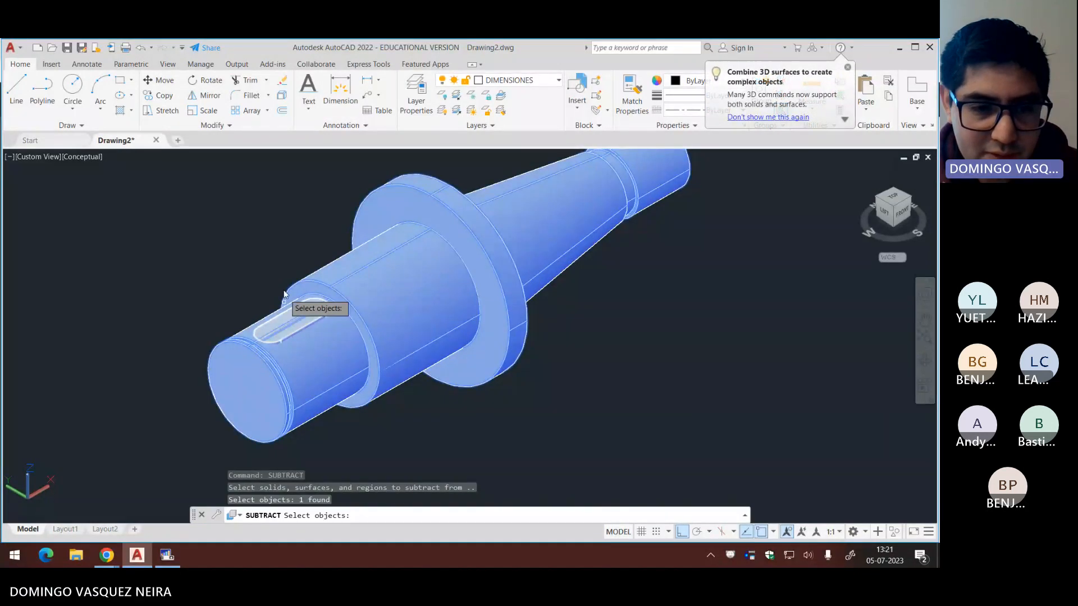
{"action": "left_click", "coordinate": [288, 319]}
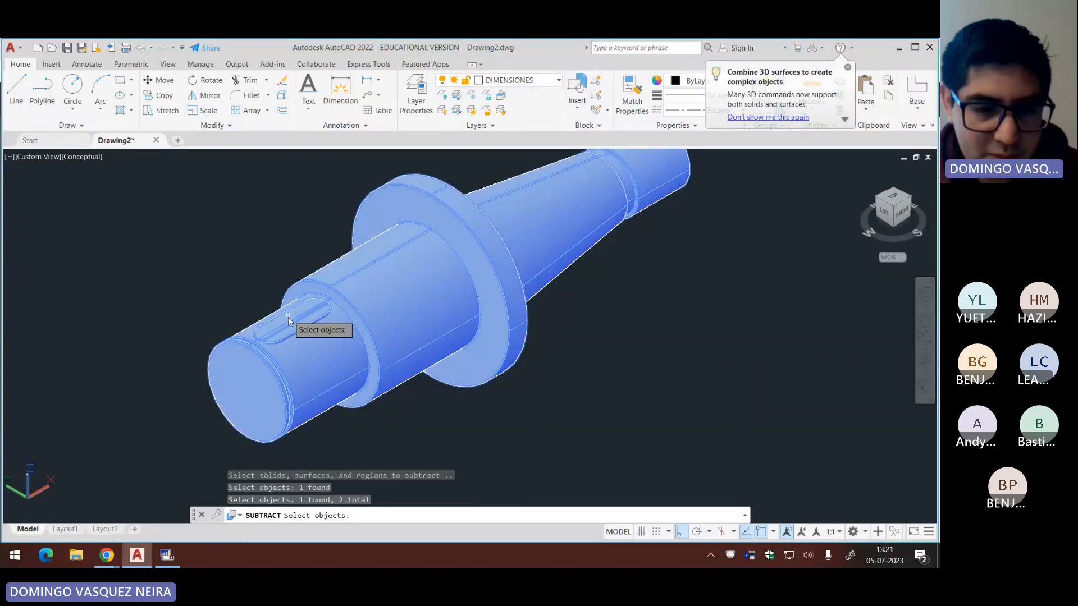
{"action": "type", "text": "r"}
{"action": "key", "text": "Return"}
{"action": "left_click", "coordinate": [282, 375]}
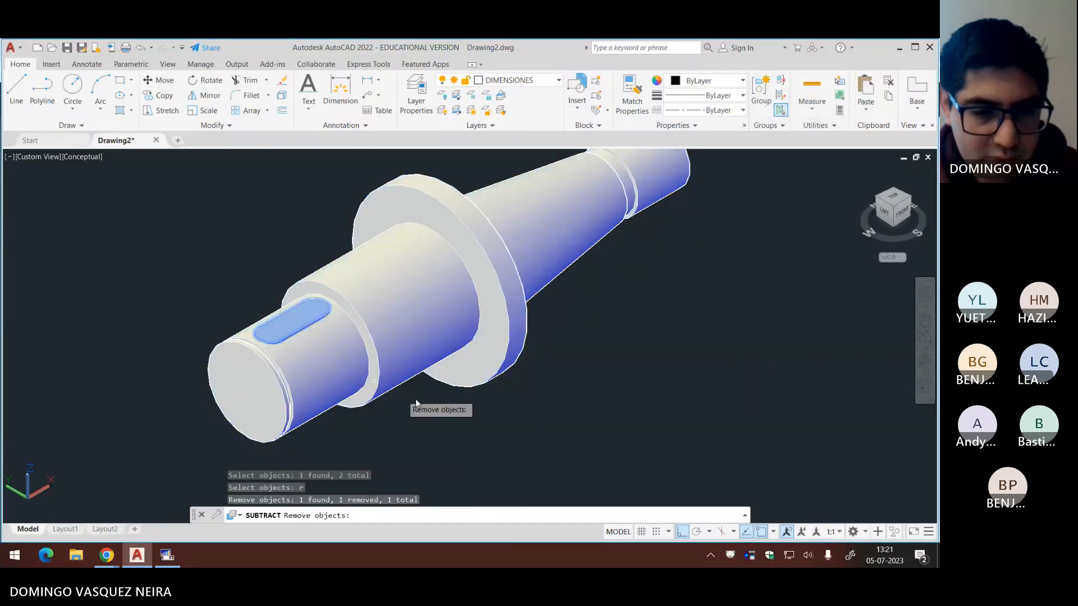
{"action": "key", "text": "Return"}
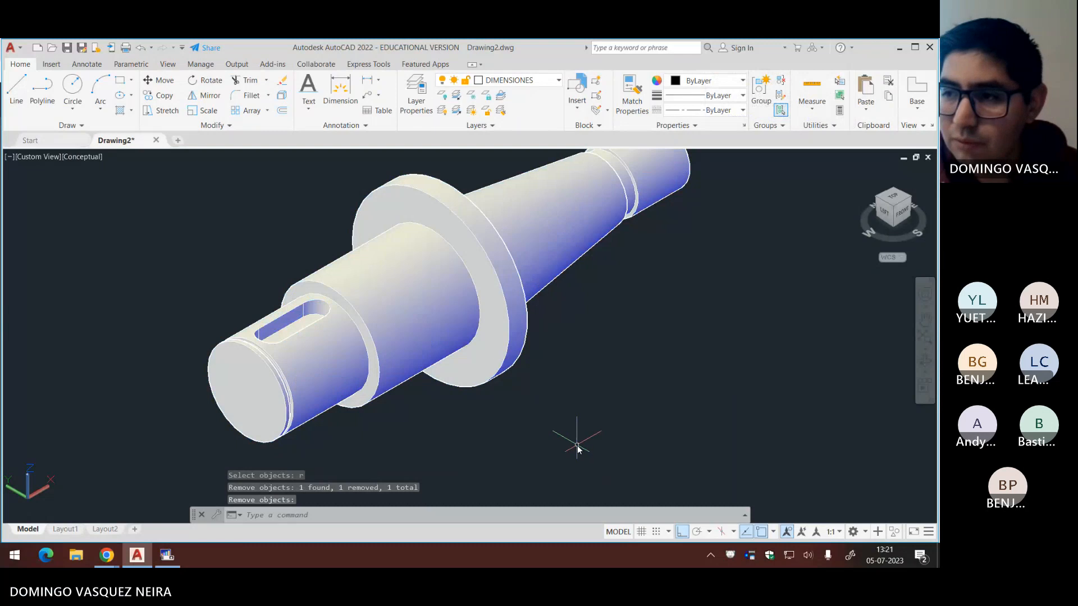
Step: Copy the shaft solid with its keyway and place the duplicate beside the original along the negative Y direction
{"action": "scroll", "coordinate": [519, 403], "scroll_direction": "down", "scroll_amount": 2}
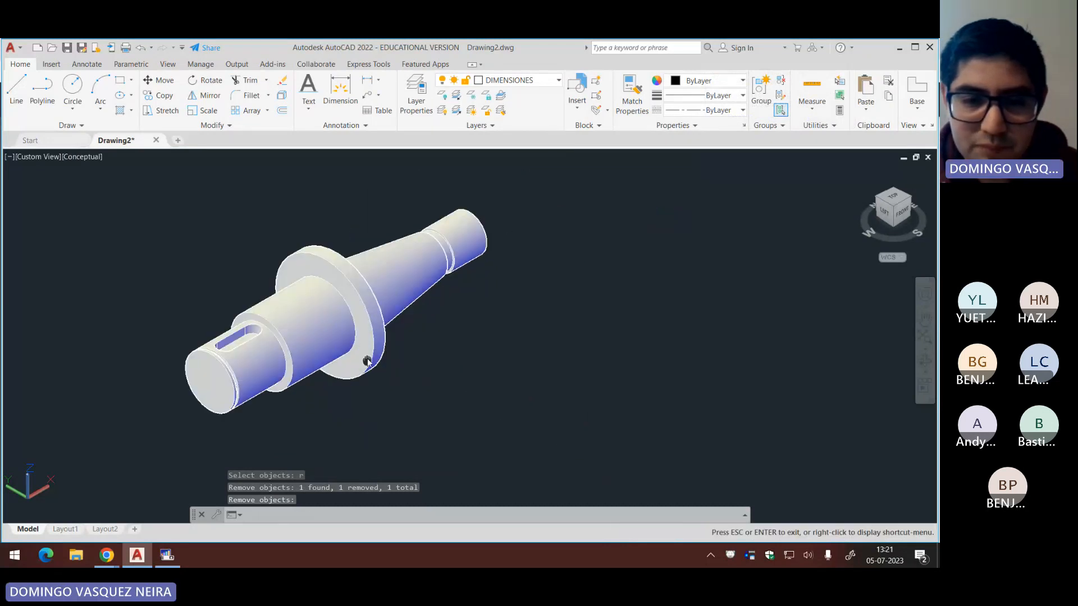
{"action": "left_click", "coordinate": [372, 319]}
{"action": "type", "text": "CP"}
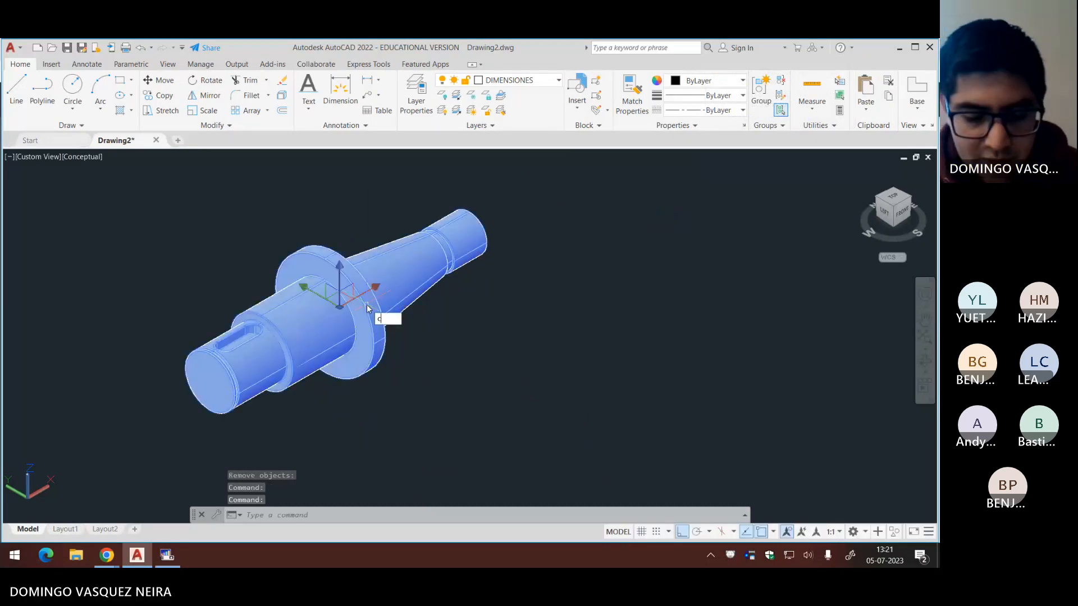
{"action": "key", "text": "Return"}
{"action": "left_click", "coordinate": [427, 372]}
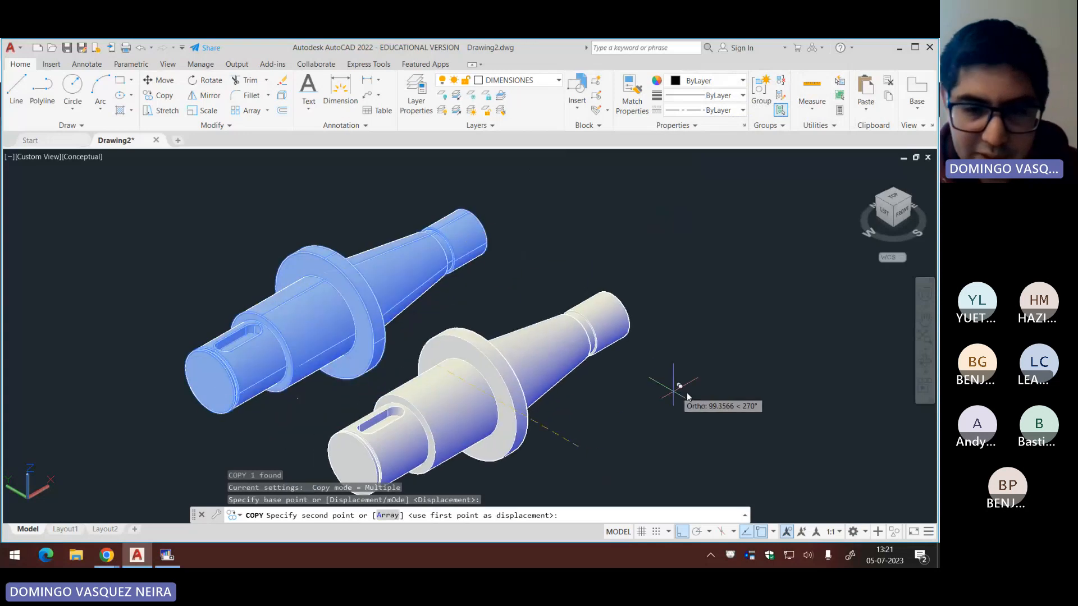
{"action": "left_click", "coordinate": [723, 389]}
{"action": "middle_click_drag", "start_coordinate": [649, 414], "coordinate": [728, 363]}
{"action": "key", "text": "Escape"}
{"action": "key", "text": "Escape"}
{"action": "key", "text": "Escape"}
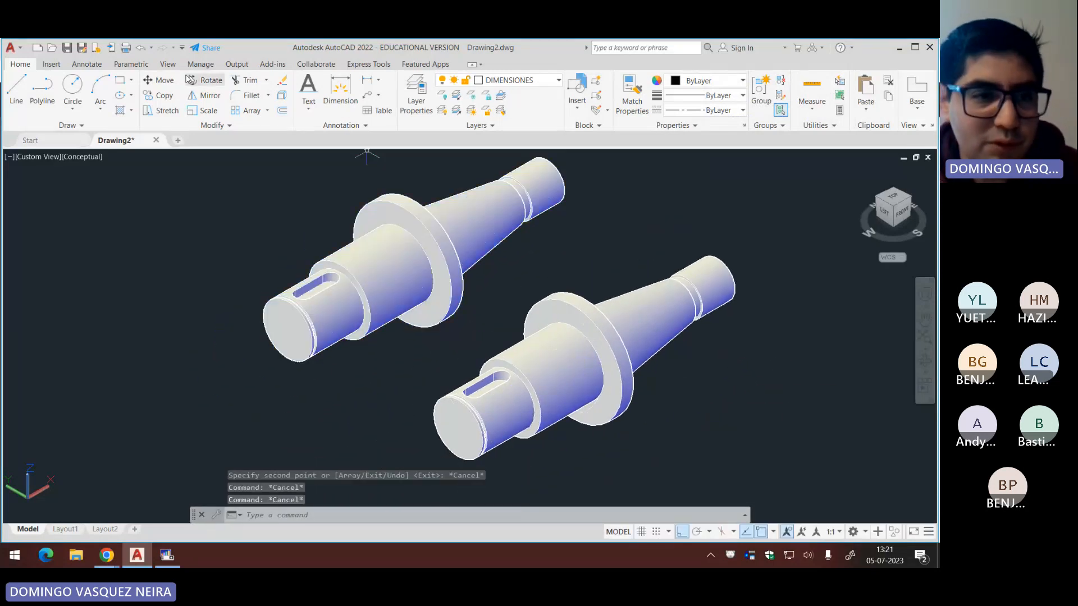
Step: Draw a box starting at the centre of the copied shaft's keyway-end face, enclosing one upper quarter along the shaft's full length
{"action": "type", "text": "BOX"}
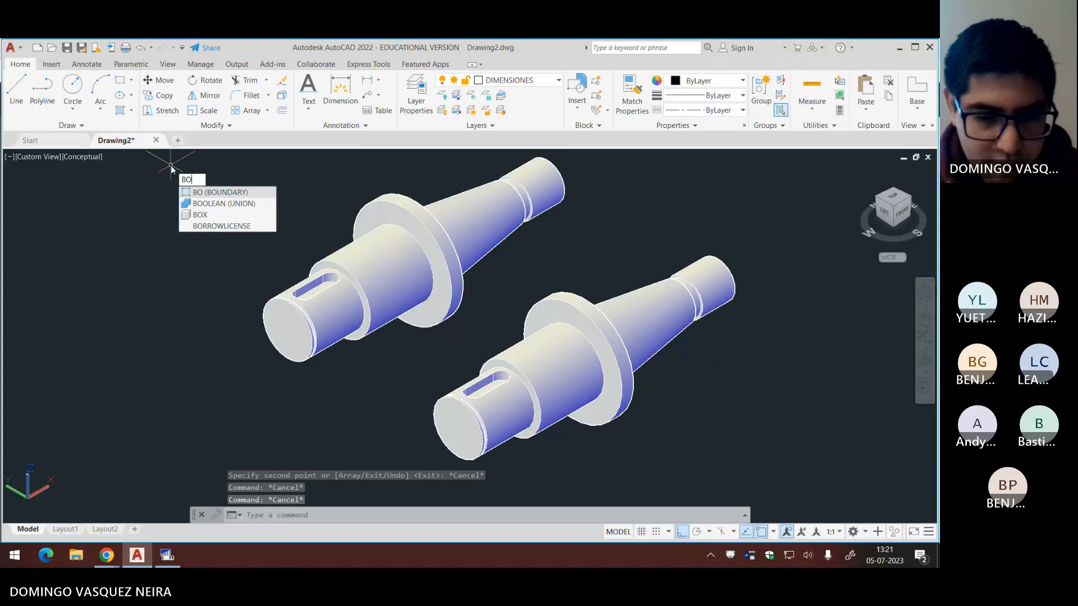
{"action": "key", "text": "Return"}
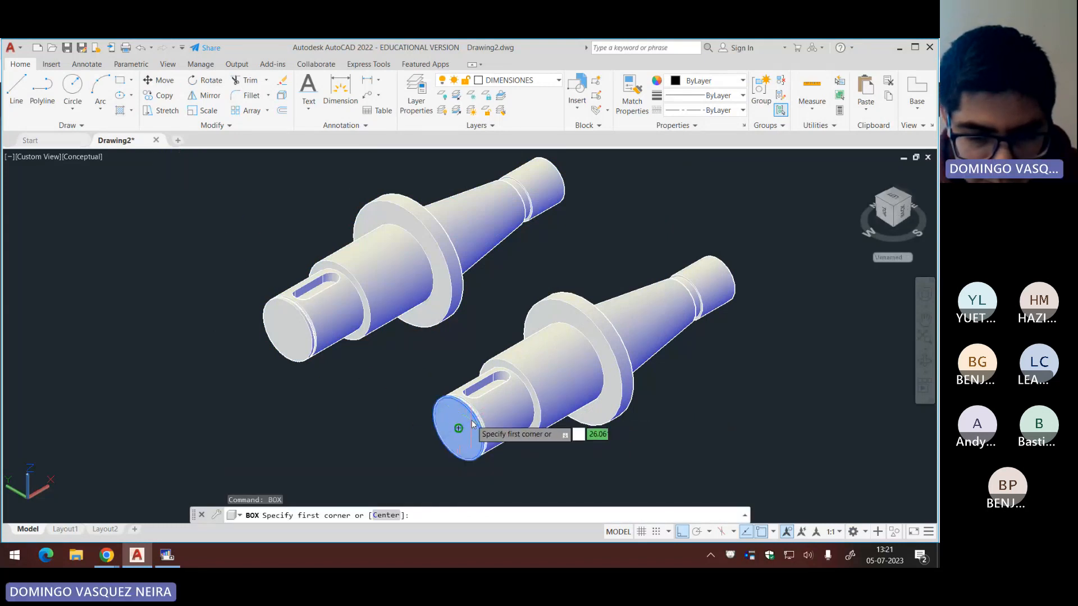
{"action": "scroll", "coordinate": [448, 446], "scroll_direction": "up", "scroll_amount": 3}
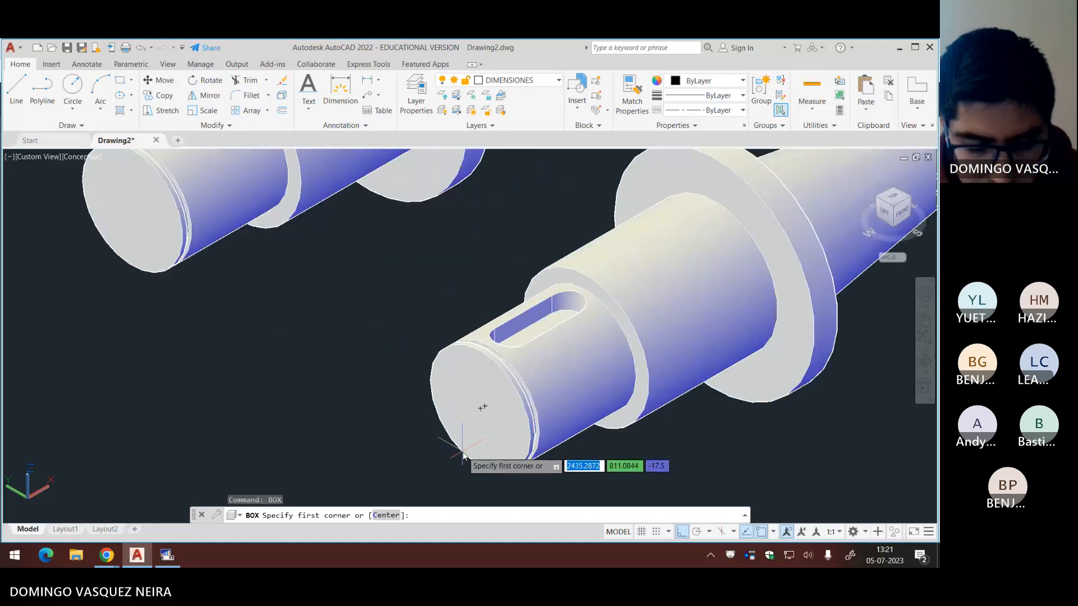
{"action": "key", "text": "Return"}
{"action": "left_click", "coordinate": [481, 409]}
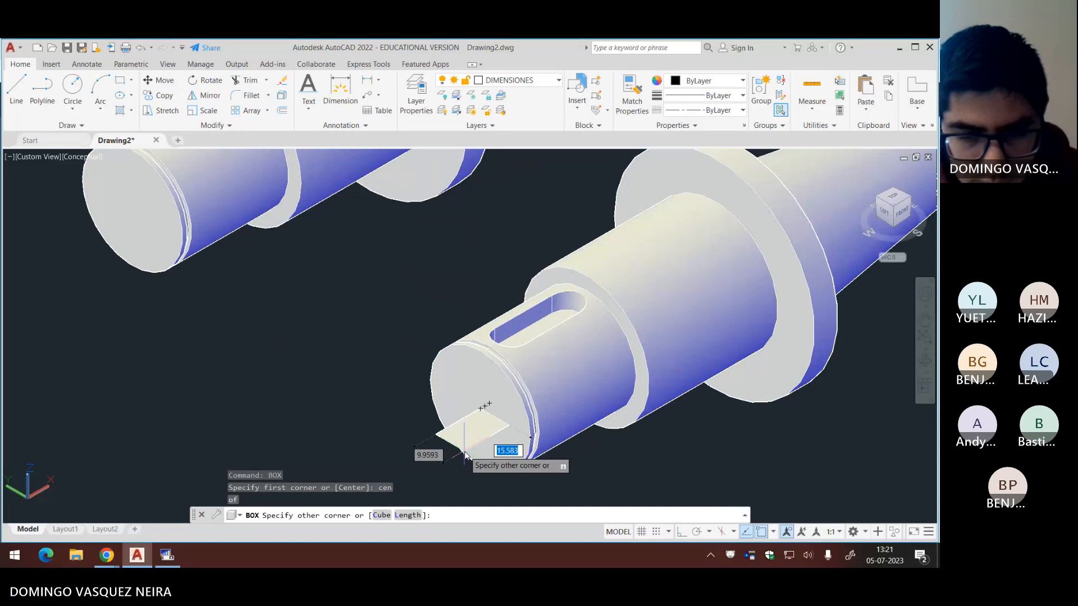
{"action": "scroll", "coordinate": [505, 449], "scroll_direction": "down", "scroll_amount": 2}
{"action": "scroll", "coordinate": [786, 443], "scroll_direction": "down", "scroll_amount": 5}
{"action": "middle_click_drag", "start_coordinate": [695, 430], "coordinate": [601, 428]}
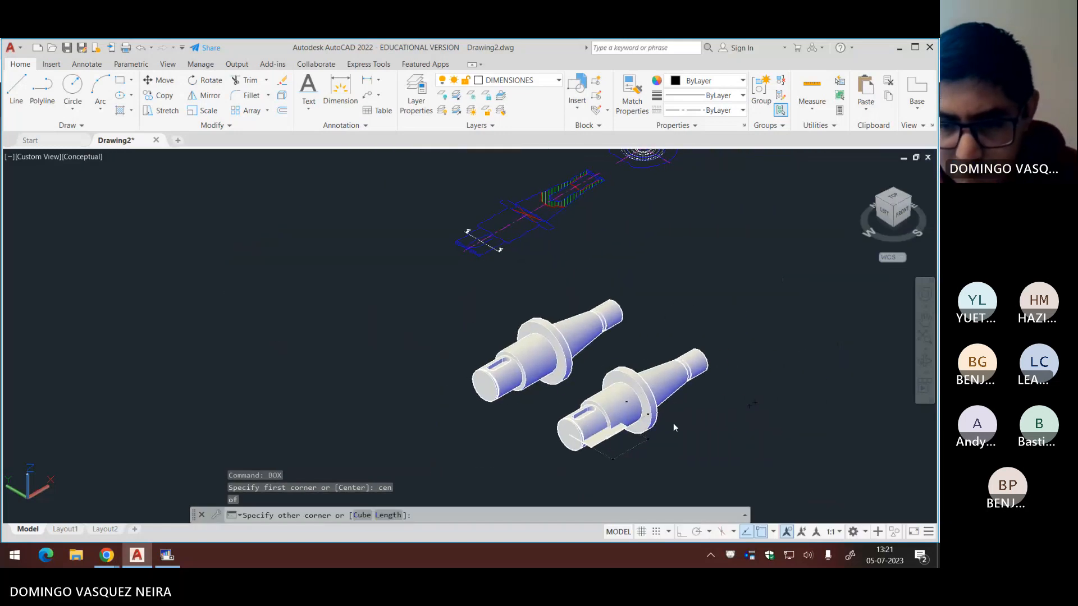
{"action": "left_click", "coordinate": [800, 405]}
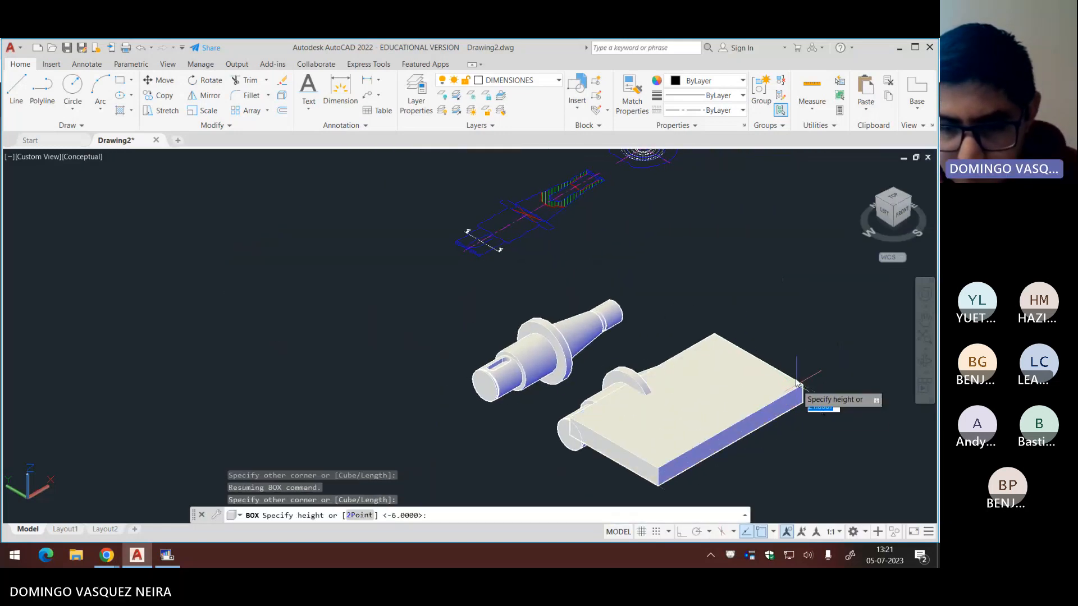
{"action": "left_click", "coordinate": [788, 330]}
{"action": "scroll", "coordinate": [569, 456], "scroll_direction": "up", "scroll_amount": 2}
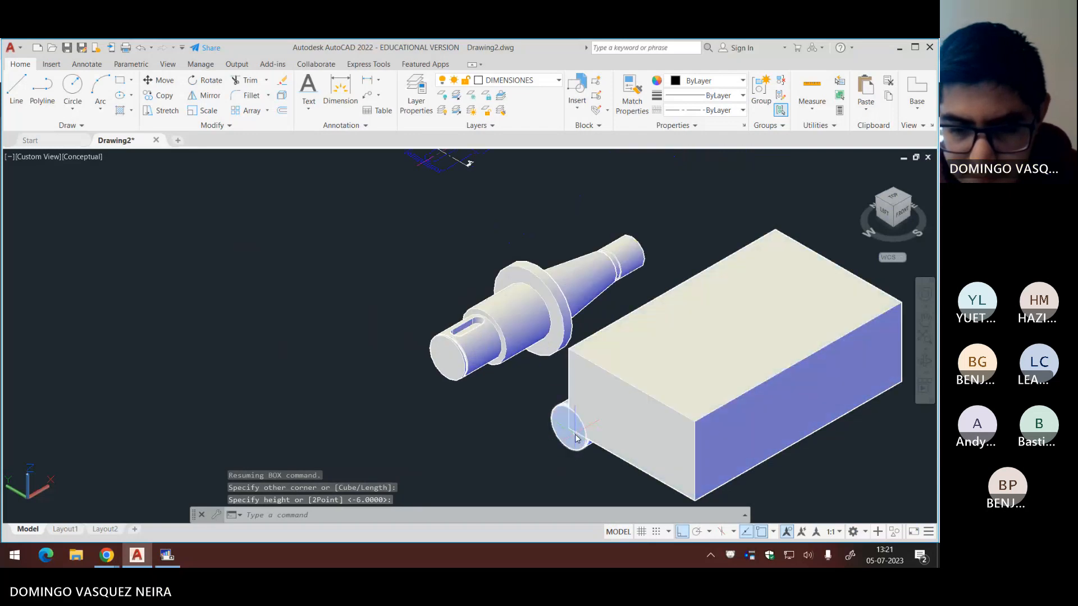
{"action": "left_click", "coordinate": [613, 438]}
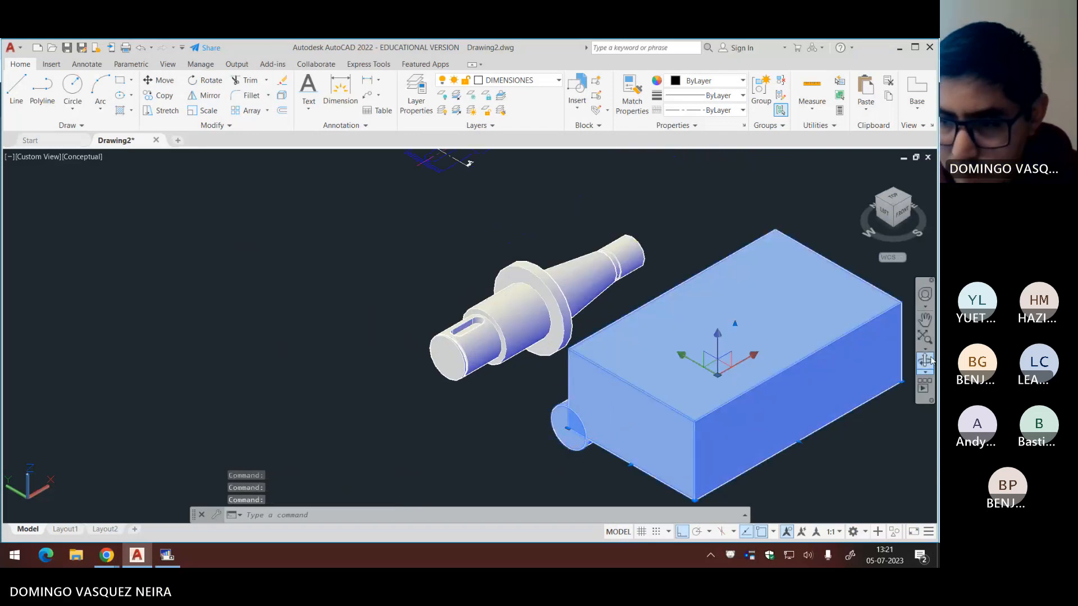
{"action": "middle_click_drag", "start_coordinate": [583, 444], "coordinate": [792, 385], "text": "shift"}
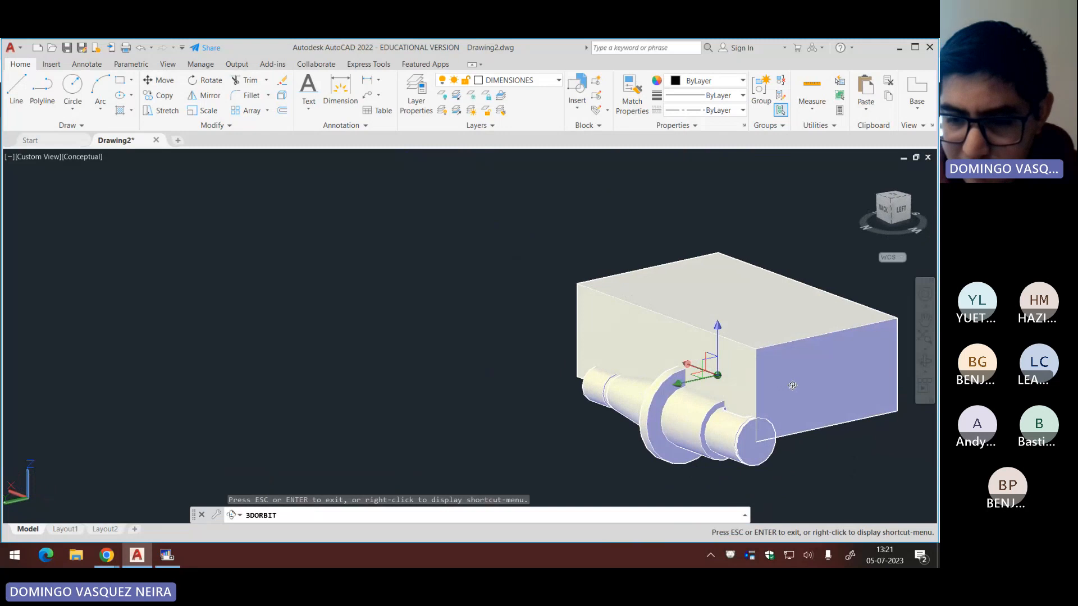
{"action": "key", "text": "Escape"}
{"action": "key", "text": "Escape"}
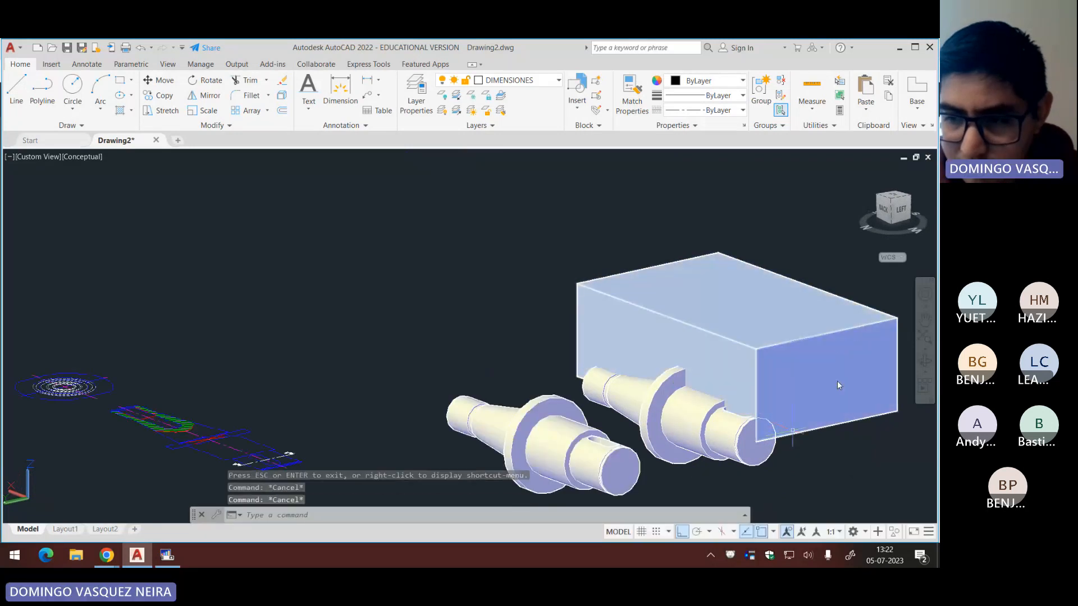
{"action": "middle_click_drag", "start_coordinate": [855, 303], "coordinate": [822, 312], "text": "shift"}
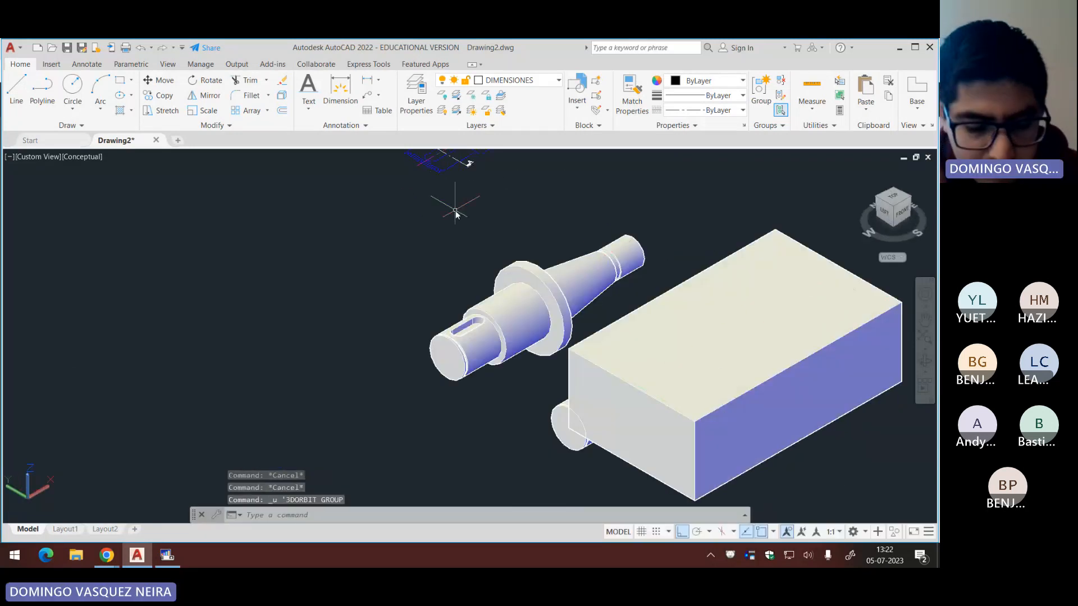
{"action": "type", "text": "dif"}
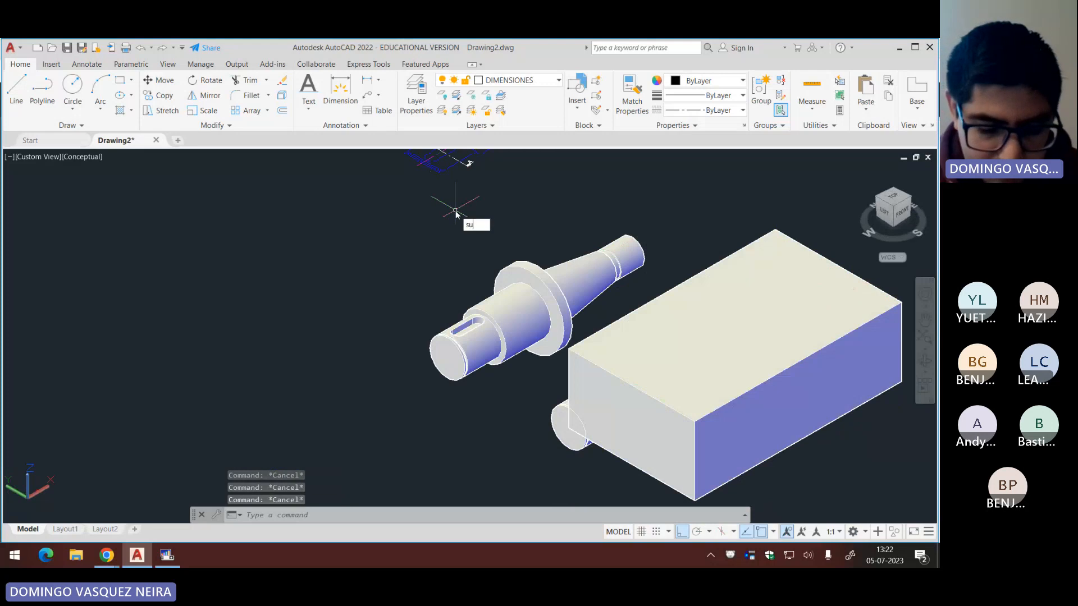
{"action": "key", "text": "Return"}
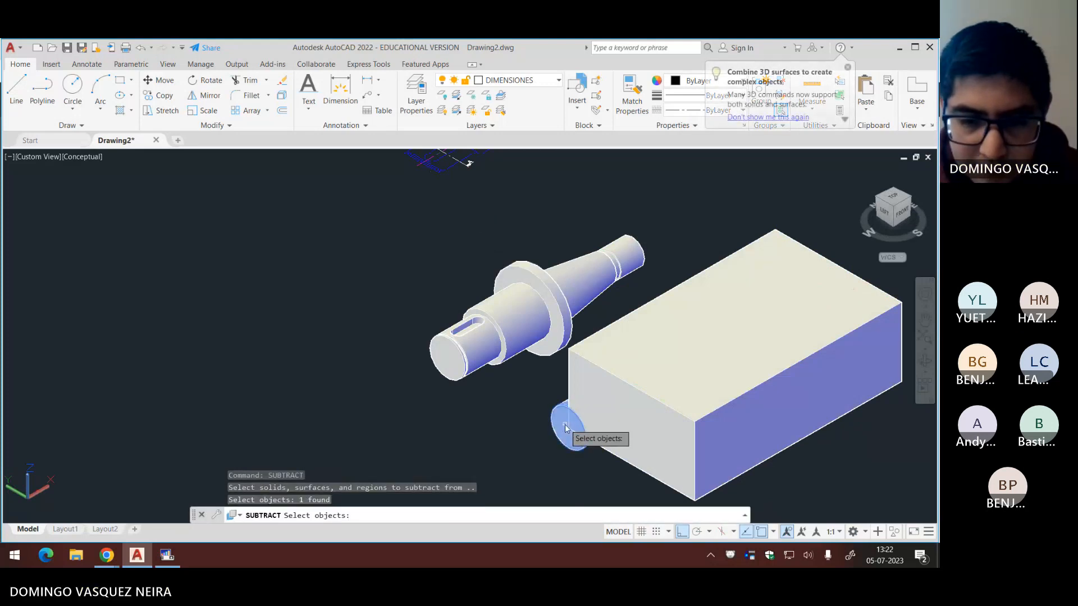
{"action": "left_click", "coordinate": [662, 404]}
{"action": "left_click", "coordinate": [663, 404]}
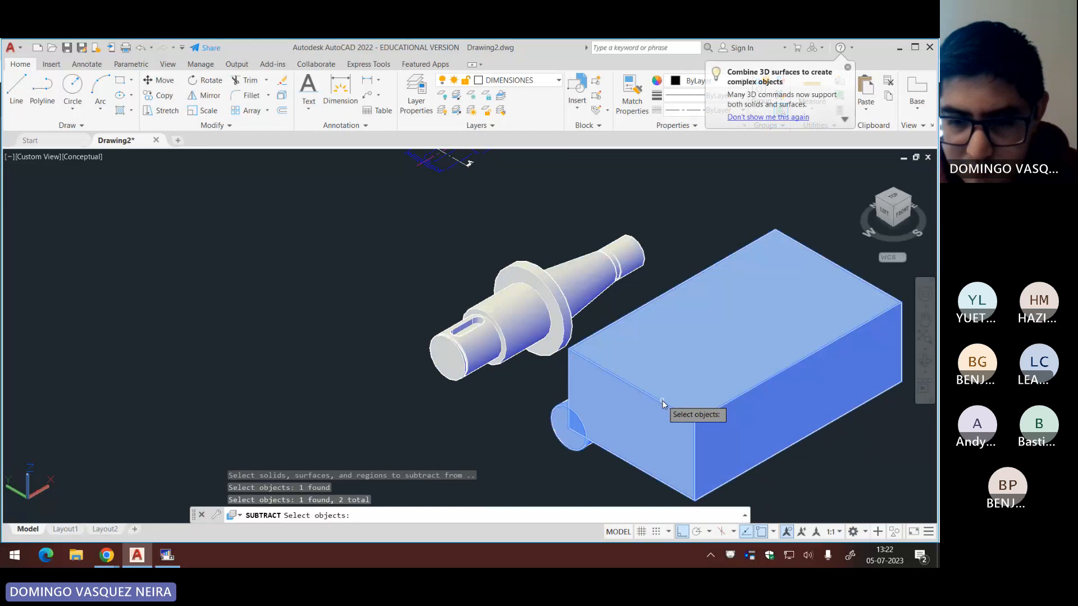
Step: Subtract the box from the copied shaft solid to cut away a quarter and expose the internal bore
{"action": "key", "text": "Return"}
{"action": "left_click", "coordinate": [574, 447]}
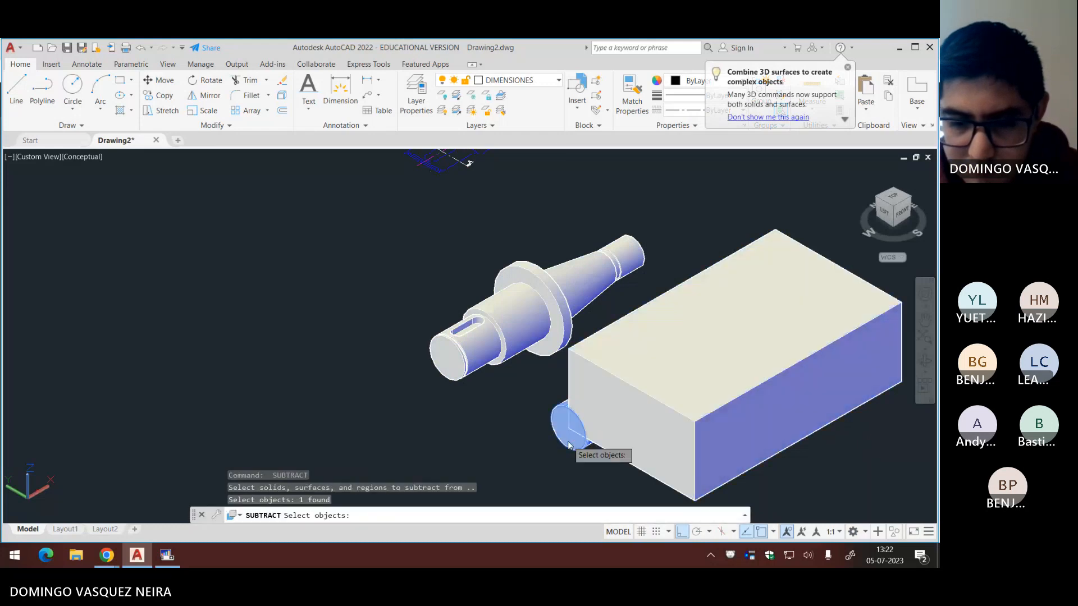
{"action": "key", "text": "Return"}
{"action": "scroll", "coordinate": [759, 365], "scroll_direction": "up", "scroll_amount": 4}
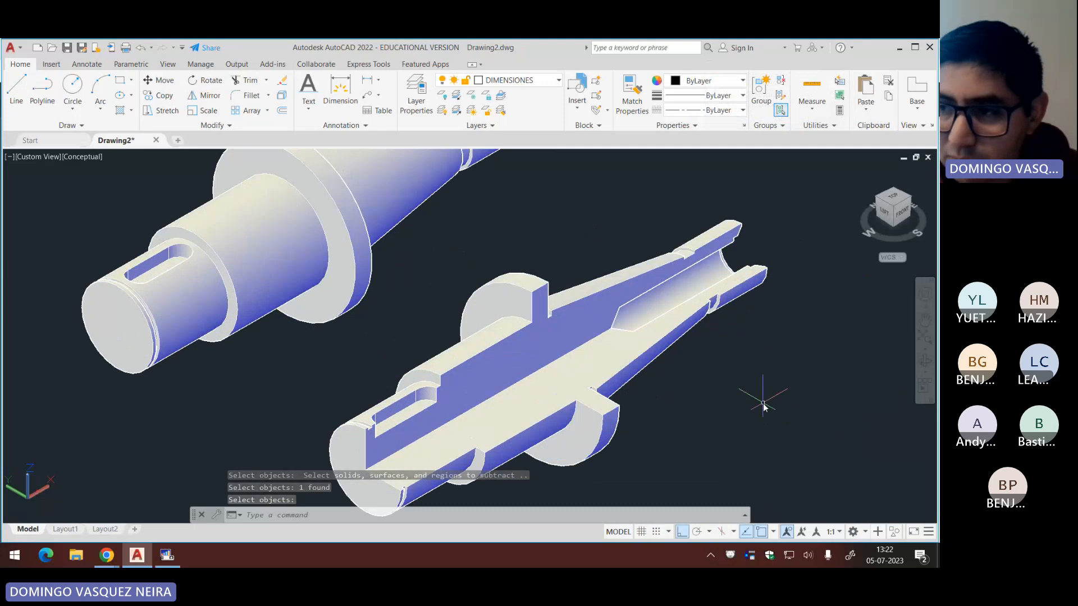
{"action": "middle_click_drag", "start_coordinate": [671, 412], "coordinate": [661, 395]}
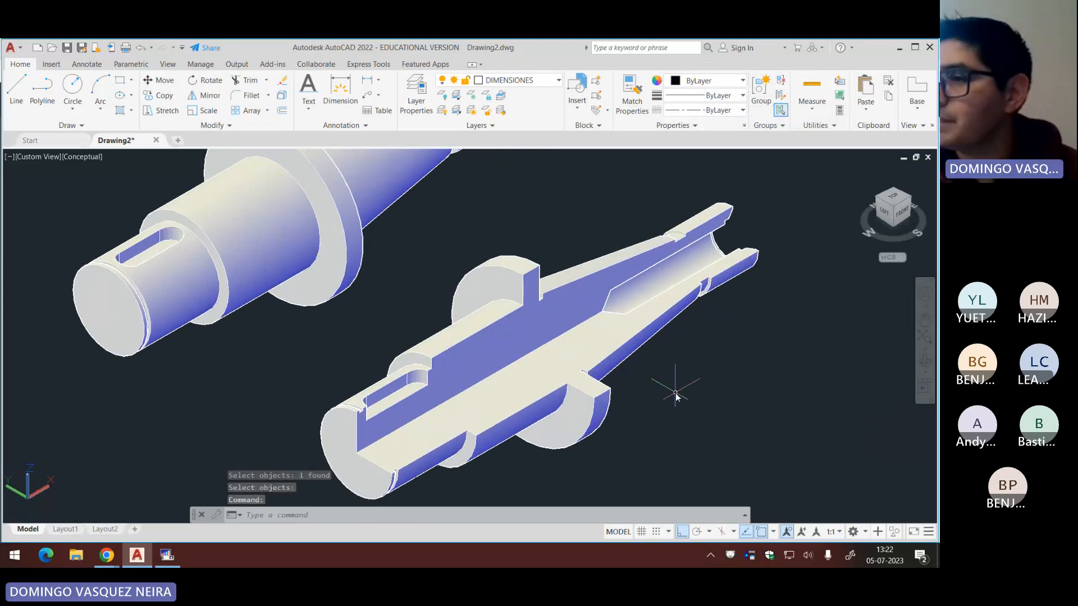
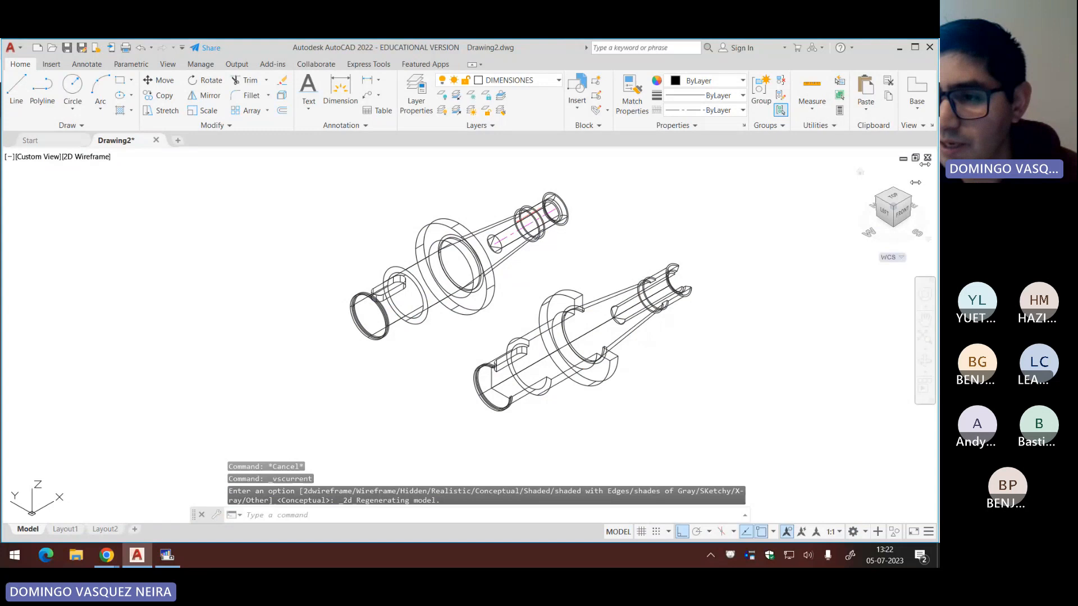
Step: Return the model to the top view and frame the shaft's 2D front and side views for dimensioning
{"action": "left_click", "coordinate": [861, 171]}
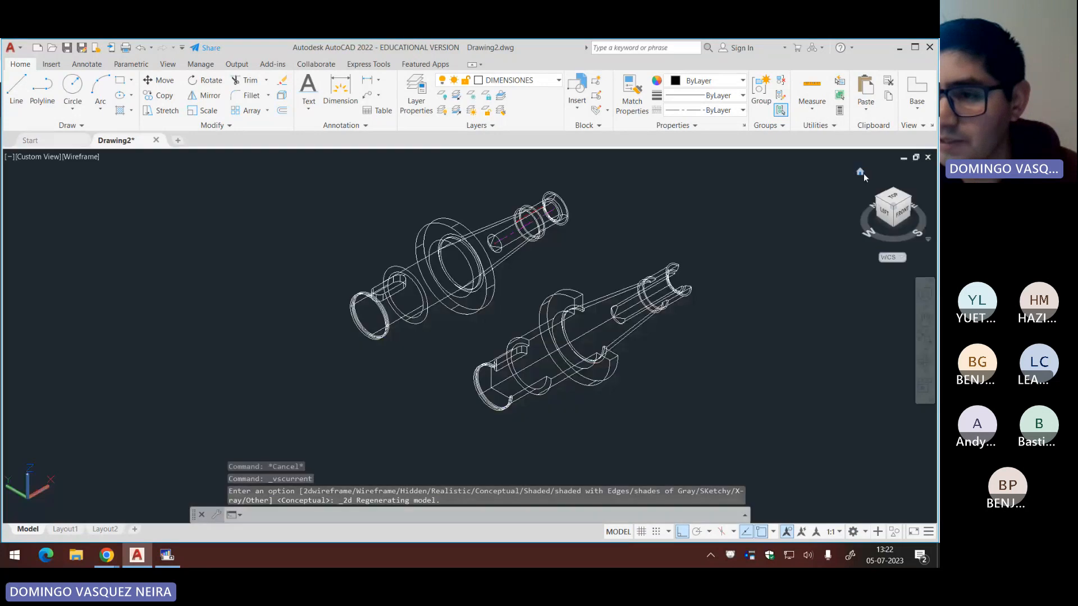
{"action": "left_click", "coordinate": [900, 194]}
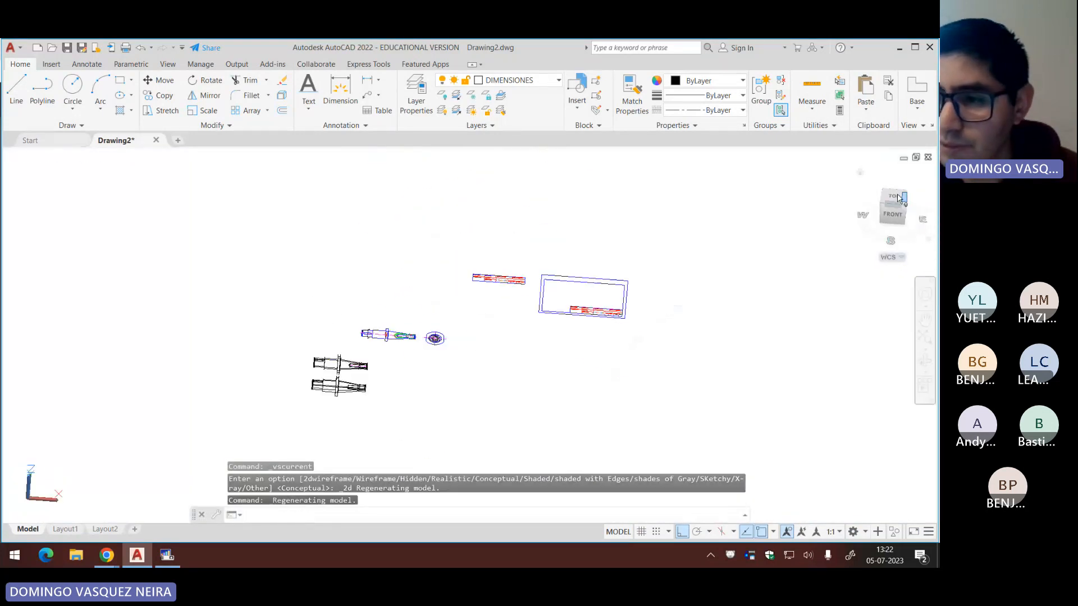
{"action": "left_click", "coordinate": [860, 172]}
{"action": "left_click", "coordinate": [894, 197]}
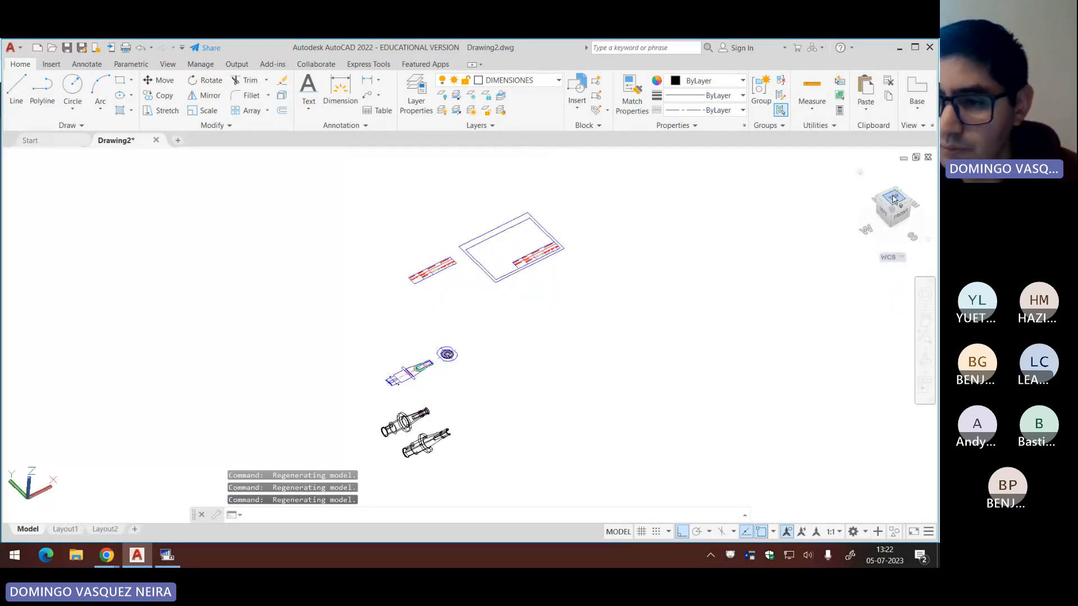
{"action": "scroll", "coordinate": [380, 344], "scroll_direction": "up", "scroll_amount": 5}
{"action": "middle_click_drag", "start_coordinate": [421, 279], "coordinate": [448, 319]}
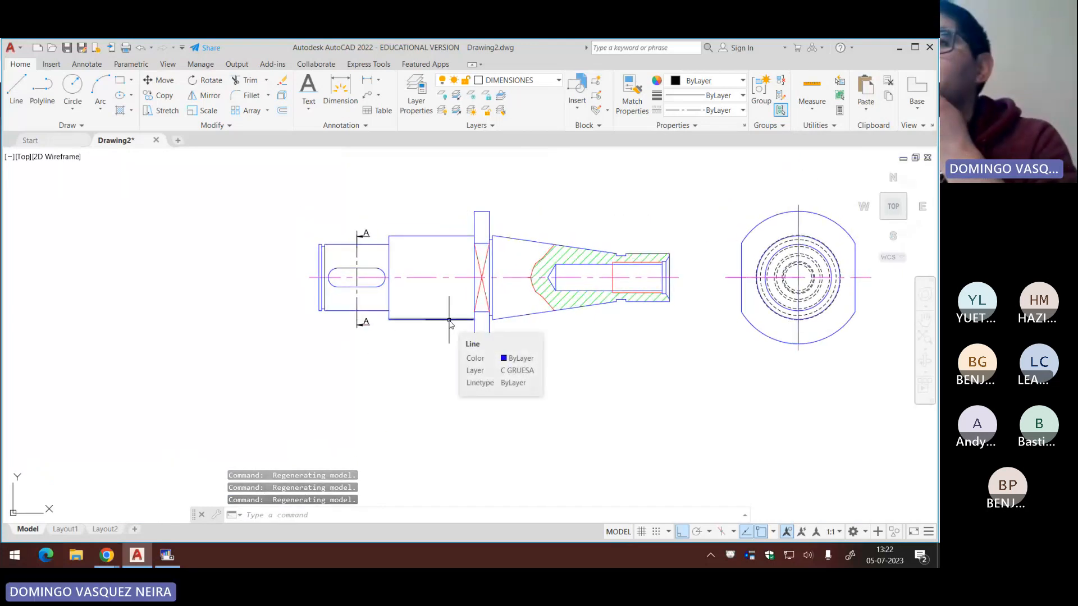
{"action": "middle_click_drag", "start_coordinate": [512, 314], "coordinate": [508, 307]}
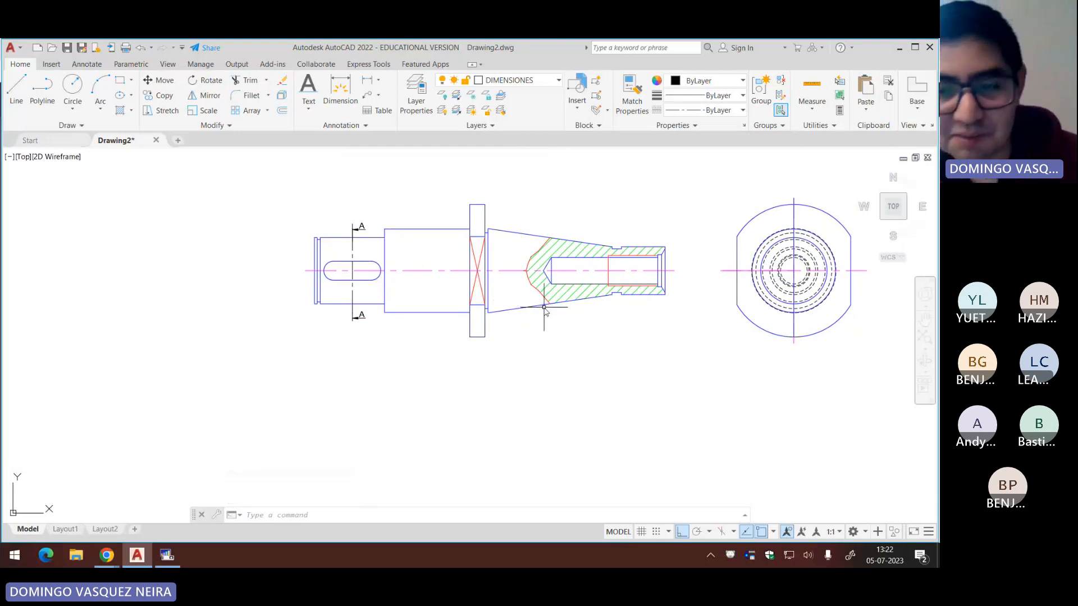
{"action": "scroll", "coordinate": [524, 303], "scroll_direction": "up", "scroll_amount": 3}
{"action": "scroll", "coordinate": [511, 327], "scroll_direction": "down", "scroll_amount": 3}
{"action": "middle_click_drag", "start_coordinate": [510, 328], "coordinate": [489, 319]}
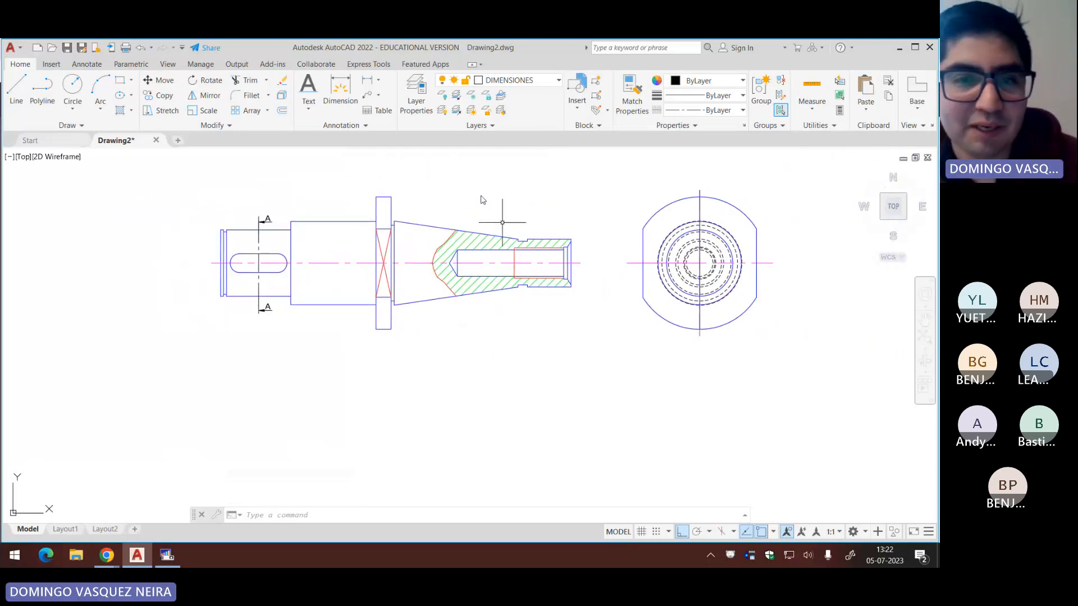
Step: Add a horizontal linear dimension below the front view from the bored end of the shaft to the near edge of the groove
{"action": "left_click", "coordinate": [377, 81]}
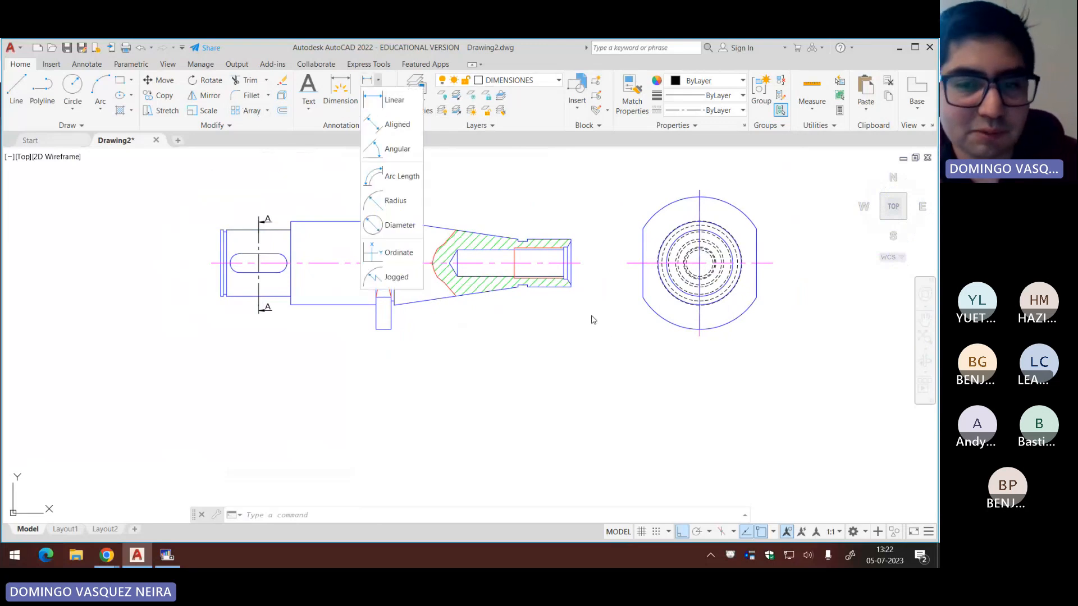
{"action": "left_click", "coordinate": [394, 100]}
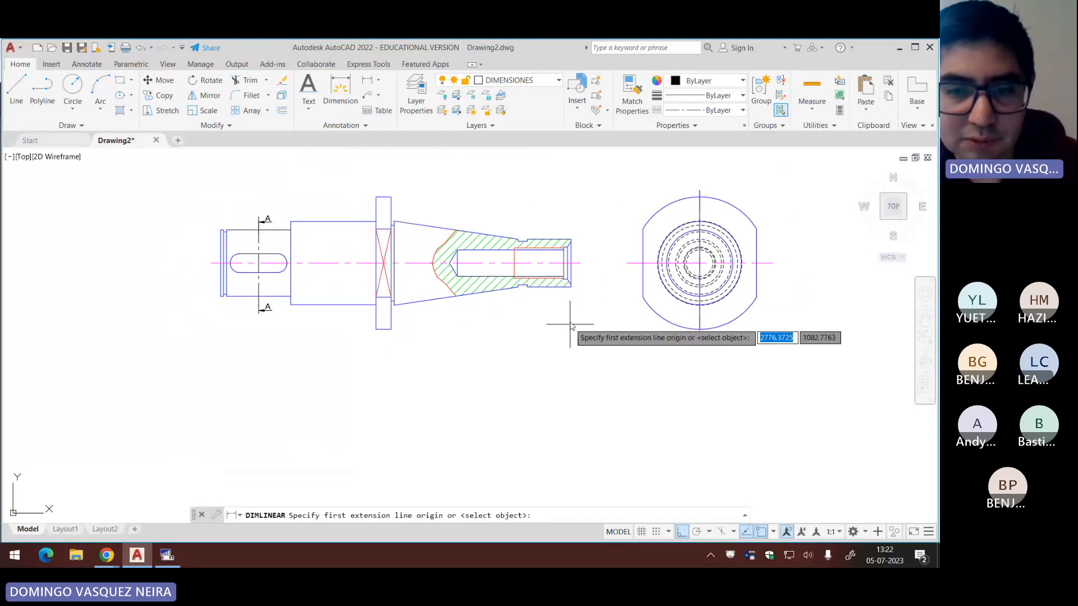
{"action": "left_click", "coordinate": [570, 287]}
{"action": "left_click", "coordinate": [527, 288]}
{"action": "left_click", "coordinate": [536, 310]}
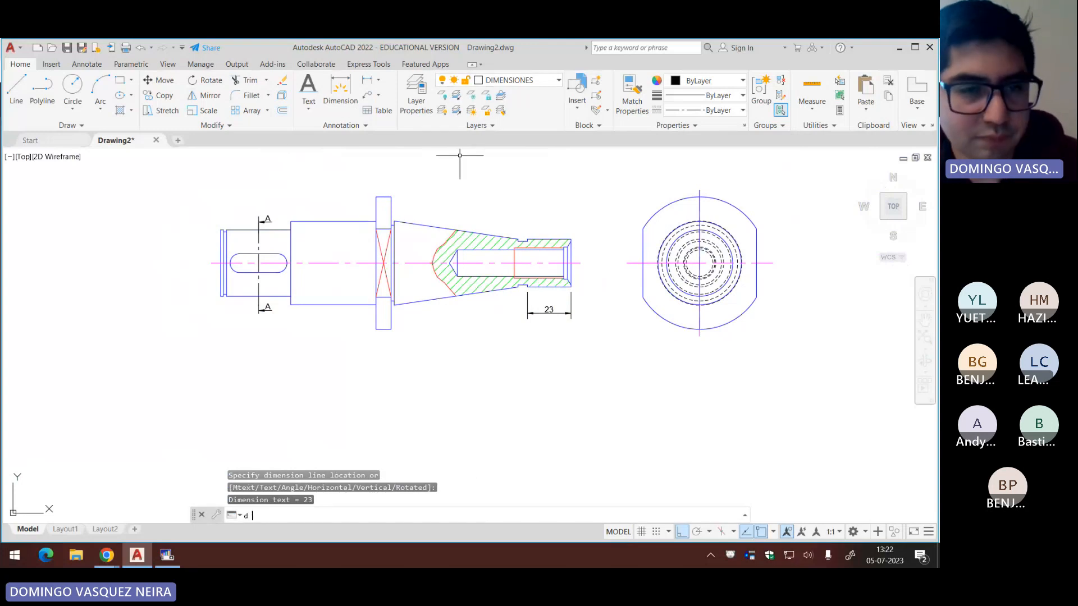
Step: Check the dimension and extension line settings of the ISO-25 dimension style, including its baseline spacing
{"action": "type", "text": "d"}
{"action": "key", "text": "Return"}
{"action": "left_click", "coordinate": [606, 270]}
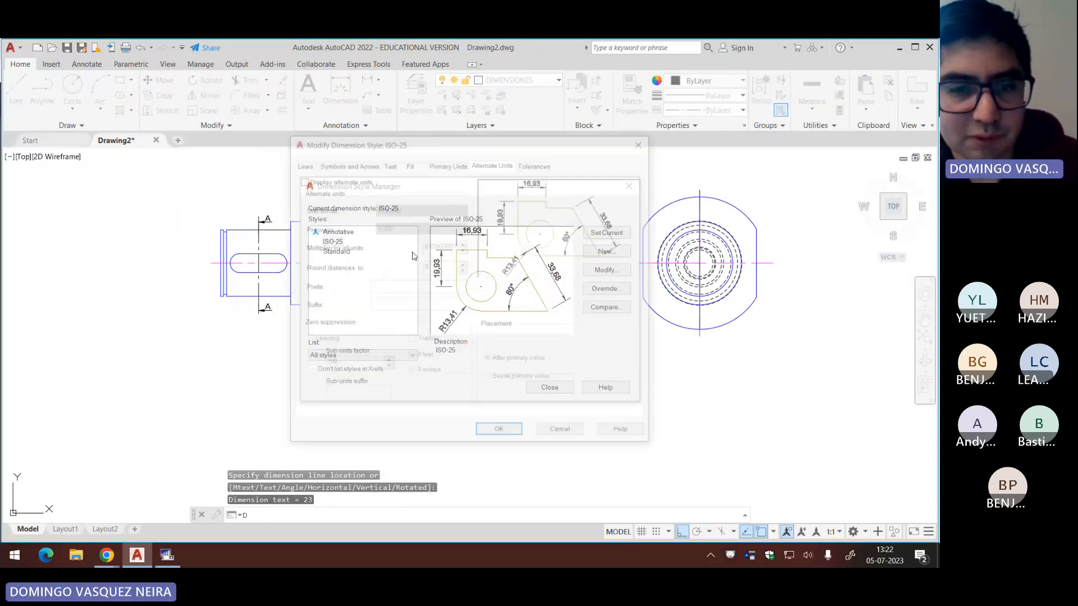
{"action": "left_click", "coordinate": [303, 164]}
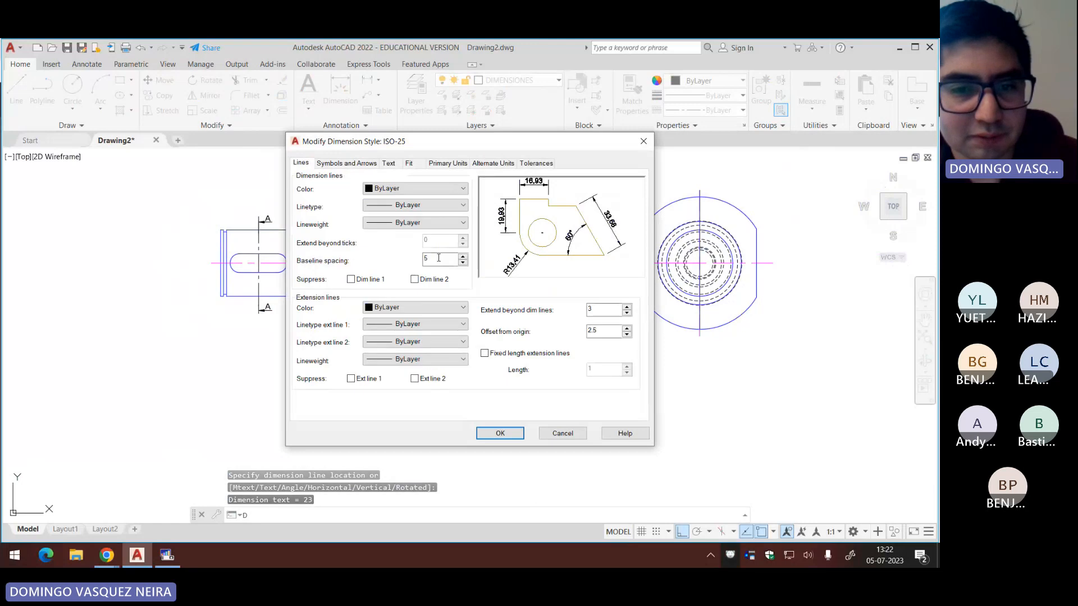
{"action": "left_click", "coordinate": [580, 431]}
{"action": "key", "text": "Escape"}
Step: Add baseline dimensions from the bored end to the groove's far edge, the taper's wide end, the flange's far face and the large cylinder's shoulder
{"action": "left_click", "coordinate": [86, 64]}
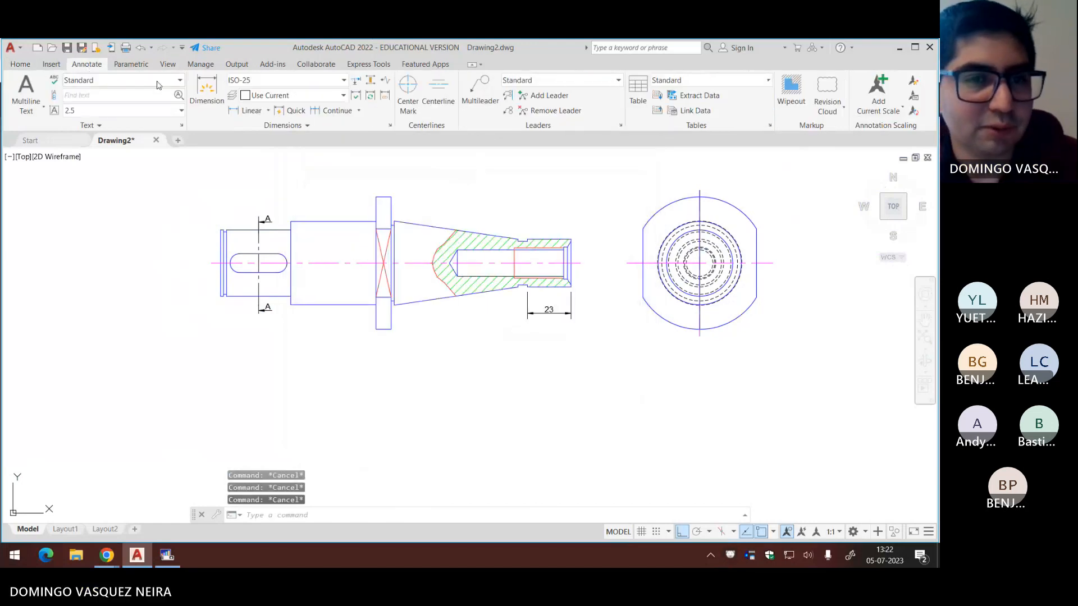
{"action": "left_click", "coordinate": [332, 110]}
{"action": "key", "text": "Escape"}
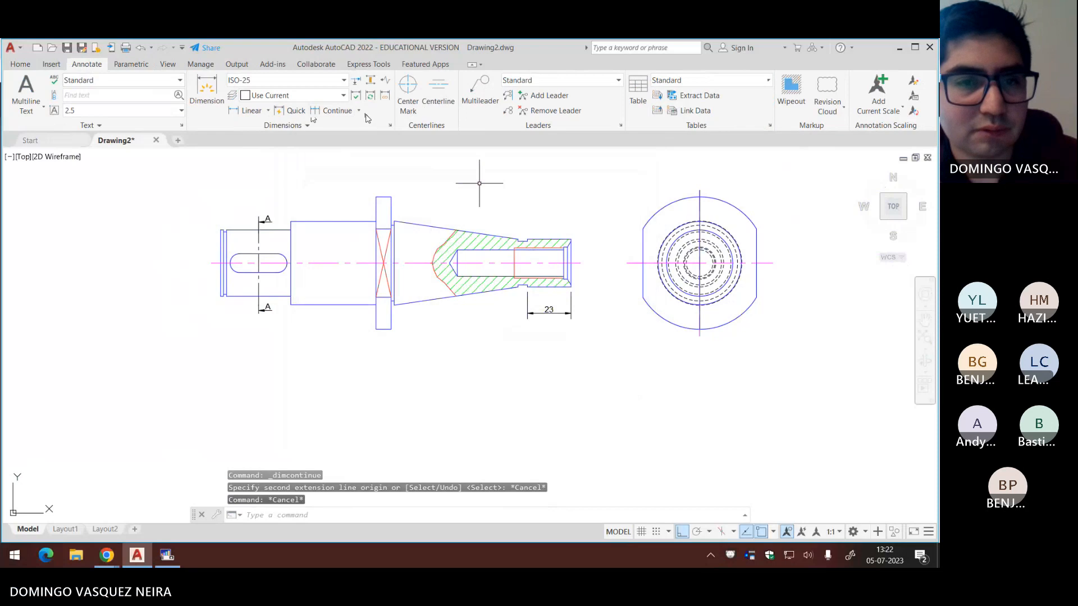
{"action": "left_click", "coordinate": [342, 154]}
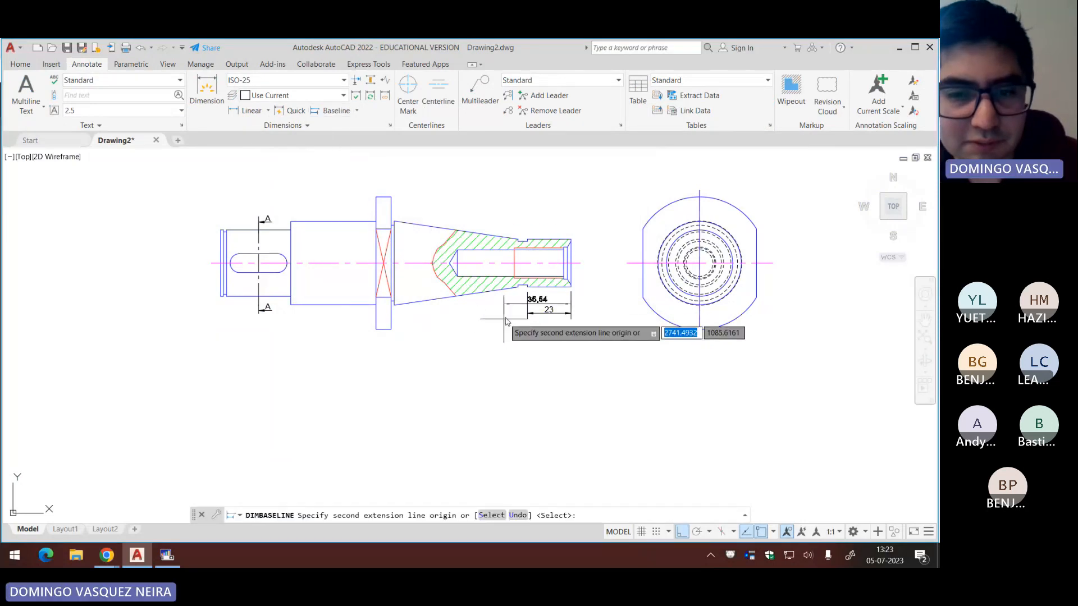
{"action": "left_click", "coordinate": [517, 288]}
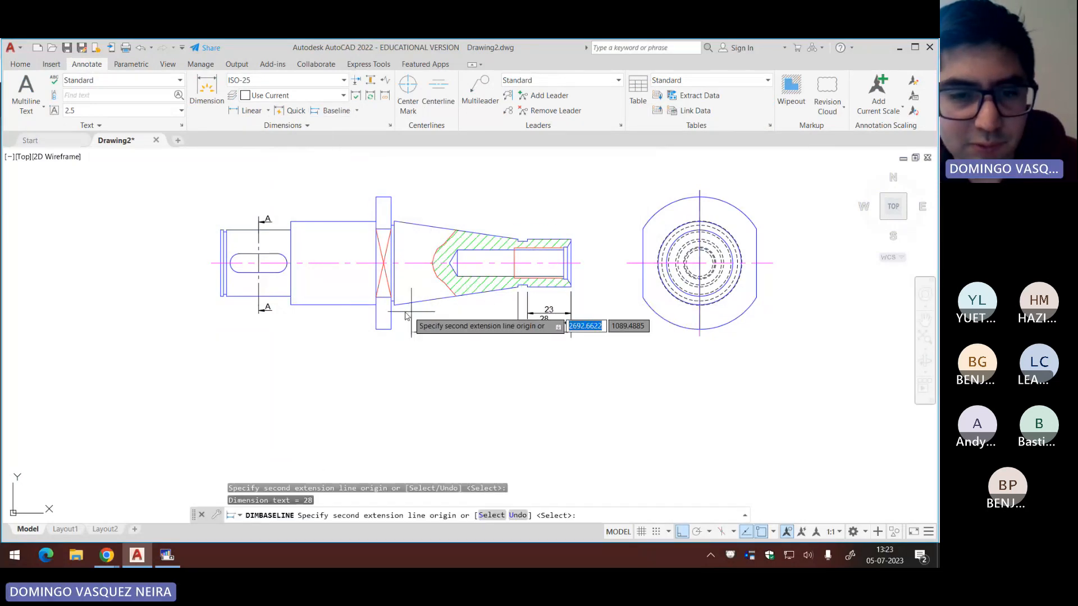
{"action": "left_click", "coordinate": [394, 324]}
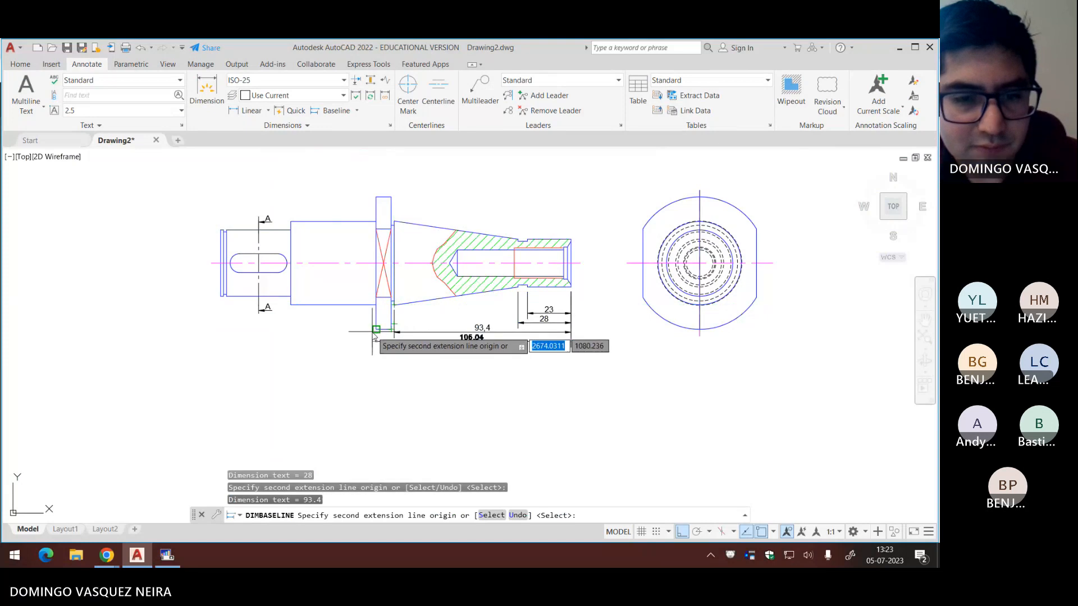
{"action": "left_click", "coordinate": [376, 330]}
{"action": "left_click", "coordinate": [290, 305]}
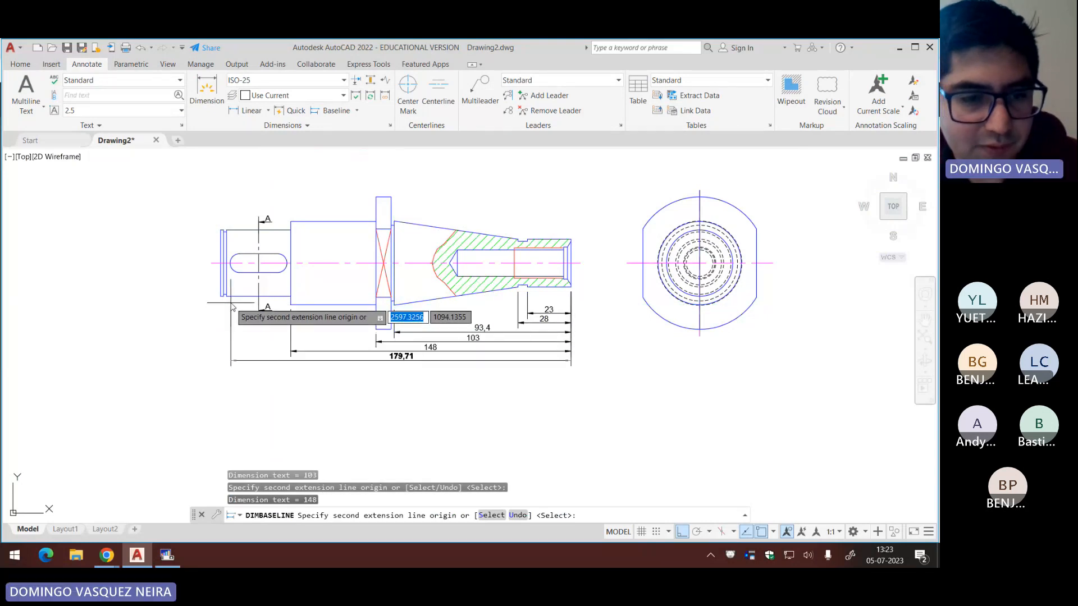
Step: Add two more baseline dimensions, to the inner edge of the keyed end's small groove and to the shaft's far end
{"action": "left_click", "coordinate": [227, 297]}
{"action": "scroll", "coordinate": [220, 305], "scroll_direction": "up", "scroll_amount": 7}
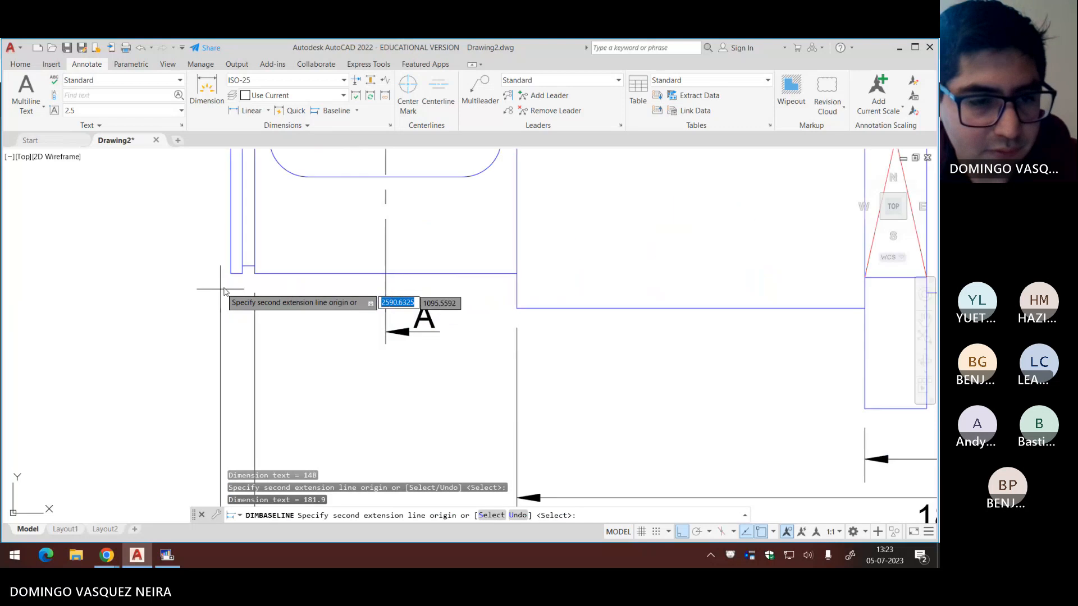
{"action": "left_click", "coordinate": [231, 271]}
{"action": "scroll", "coordinate": [239, 270], "scroll_direction": "down", "scroll_amount": 7}
{"action": "key", "text": "Escape"}
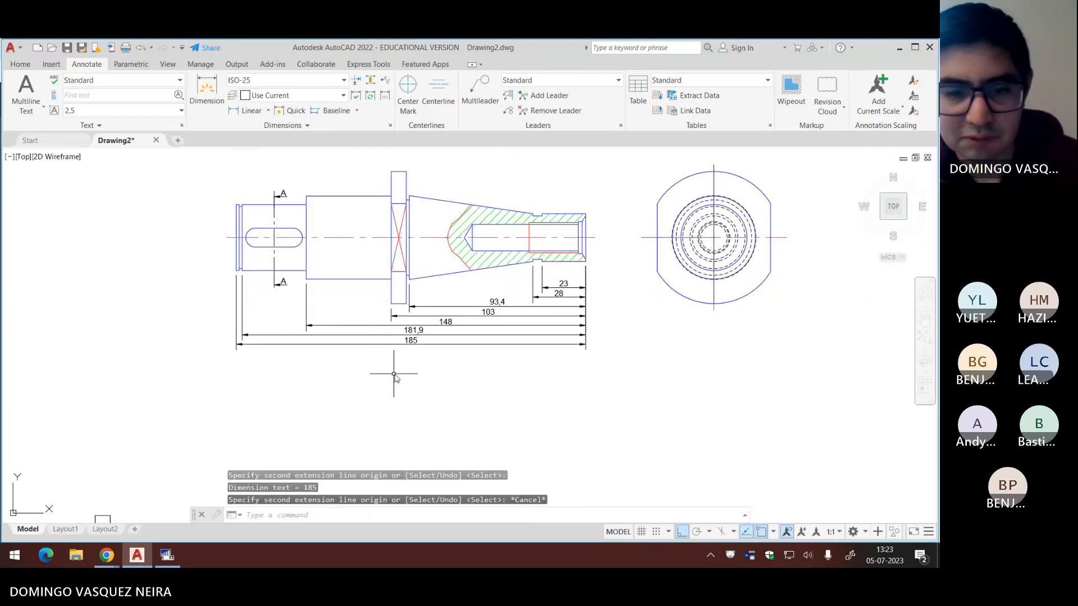
{"action": "middle_click_drag", "start_coordinate": [550, 356], "coordinate": [551, 377]}
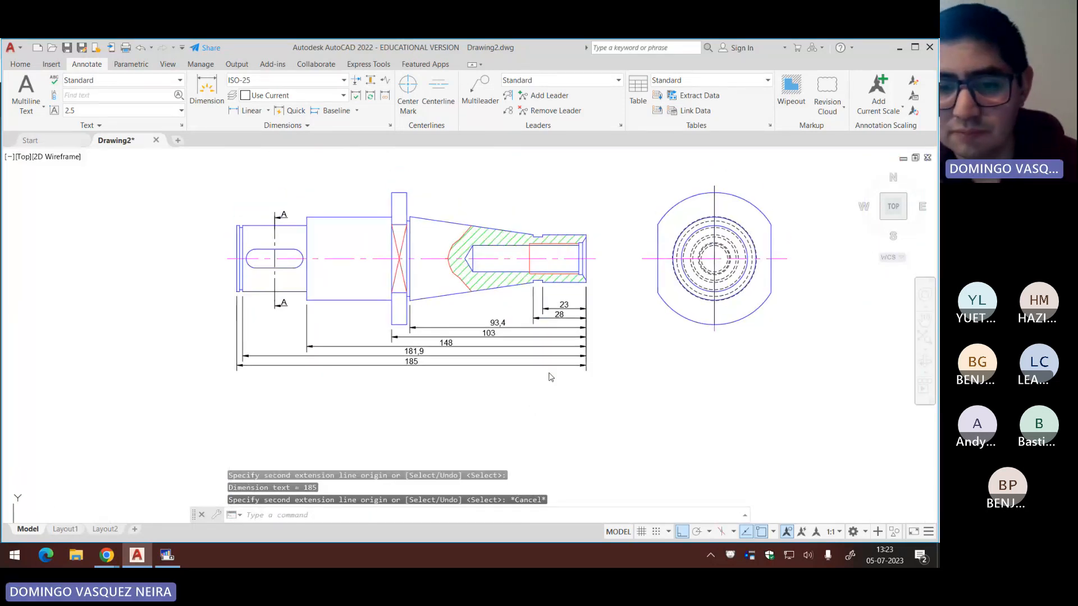
{"action": "left_click", "coordinate": [332, 110]}
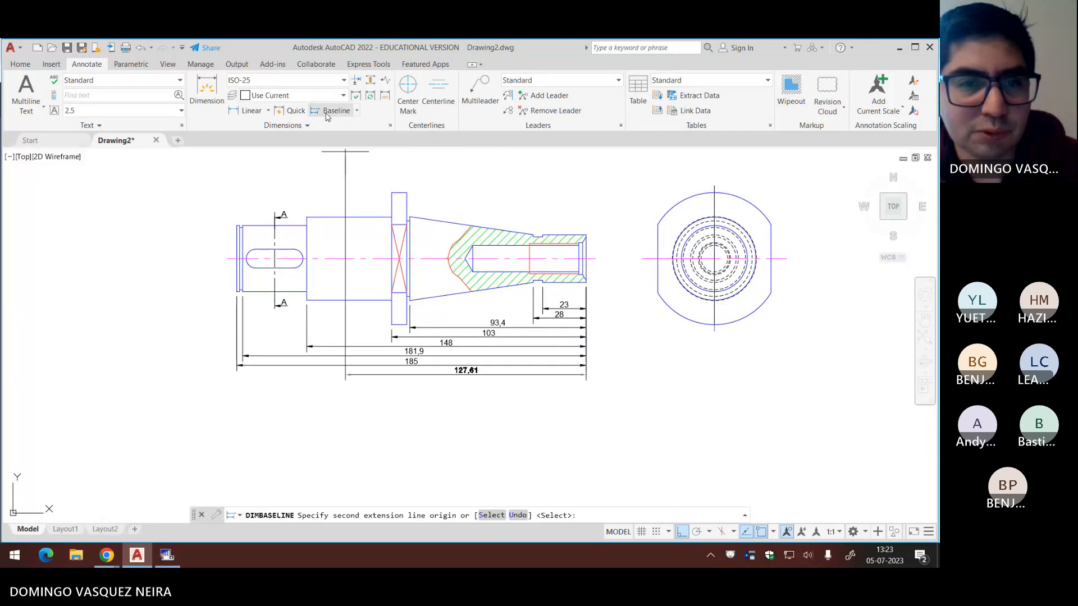
{"action": "key", "text": "Escape"}
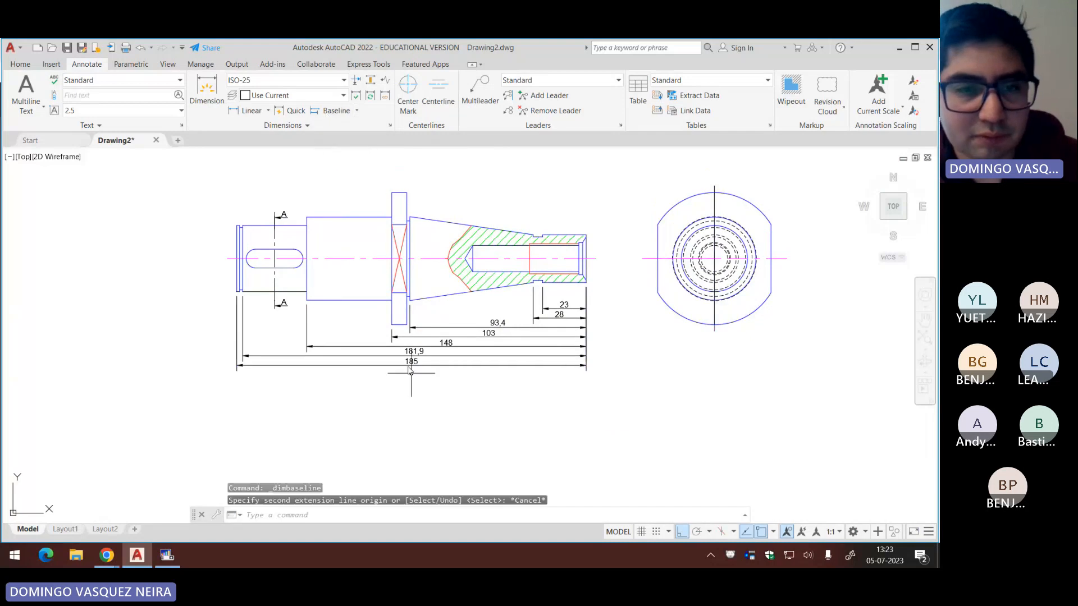
{"action": "left_click", "coordinate": [357, 110]}
{"action": "left_click", "coordinate": [347, 133]}
{"action": "key", "text": "Escape"}
{"action": "key", "text": "Escape"}
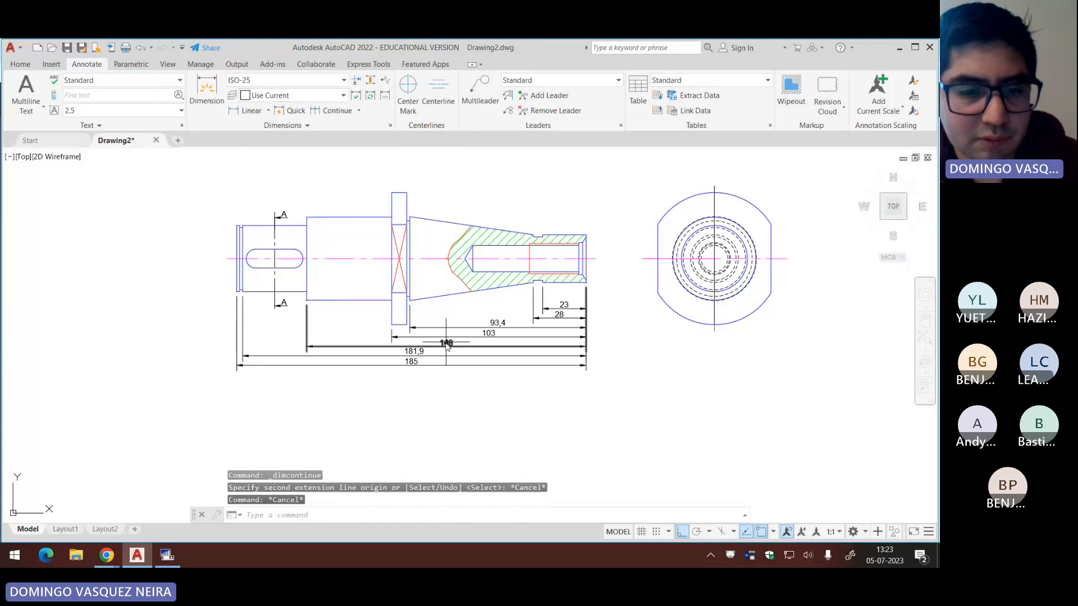
Step: Delete the overall shaft length dimension below the front view
{"action": "scroll", "coordinate": [381, 347], "scroll_direction": "up", "scroll_amount": 2}
{"action": "left_click", "coordinate": [262, 374]}
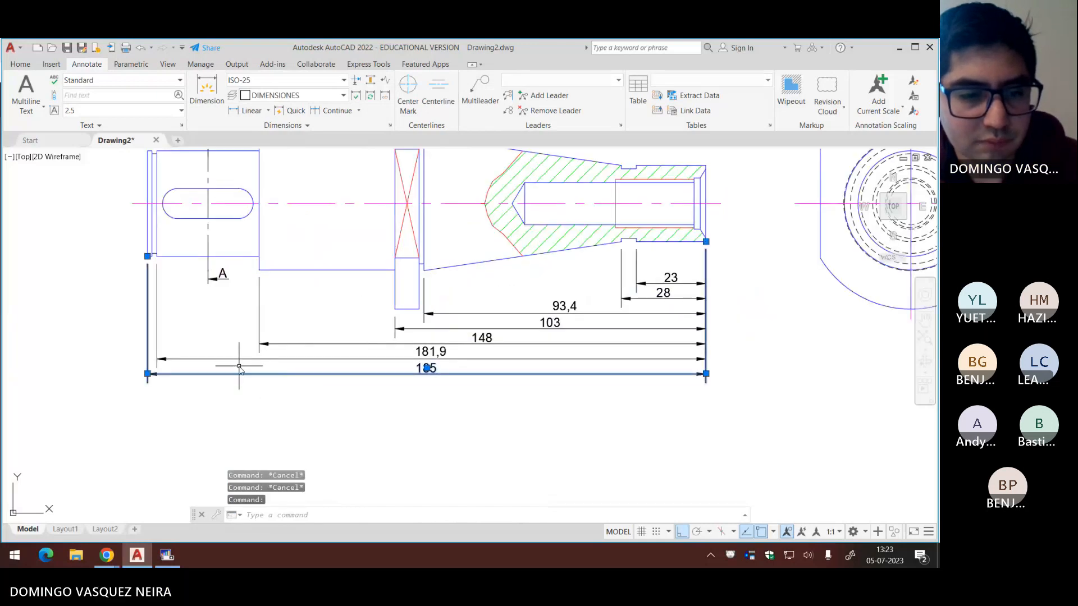
{"action": "key", "text": "Delete"}
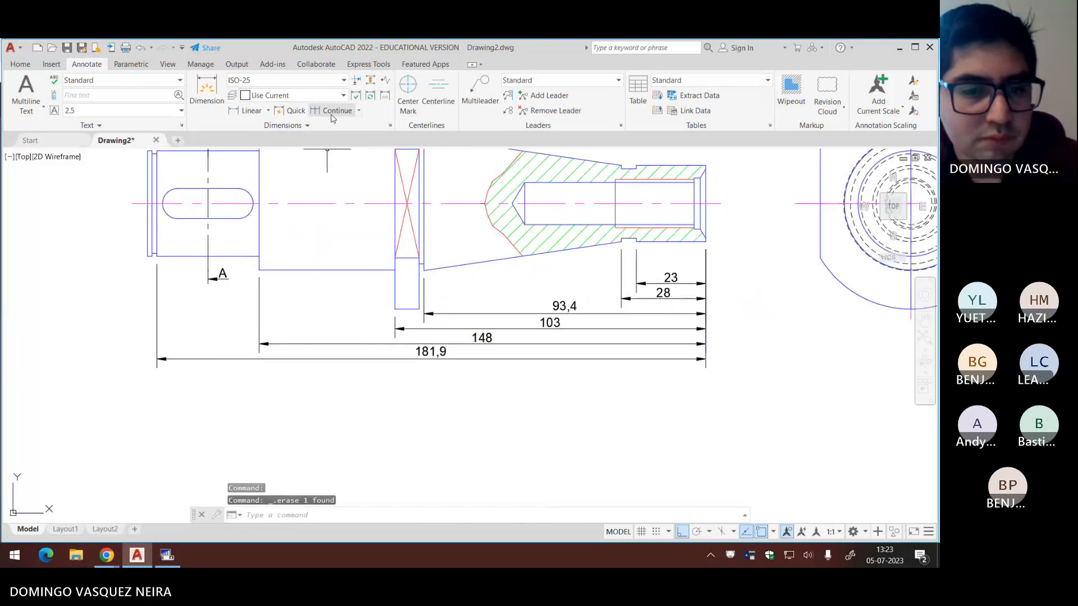
Step: Try continuing the taper-end dimension across the narrow neck and the flange width, and undo the added dimensions
{"action": "left_click", "coordinate": [334, 110]}
{"action": "left_click", "coordinate": [335, 111]}
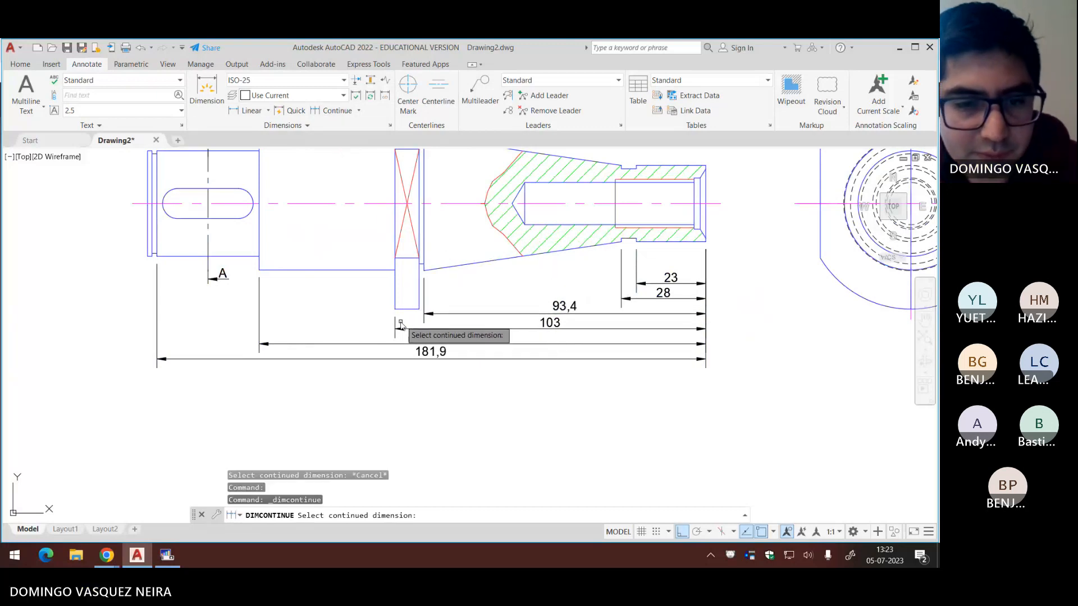
{"action": "left_click", "coordinate": [425, 313]}
{"action": "left_click", "coordinate": [422, 312]}
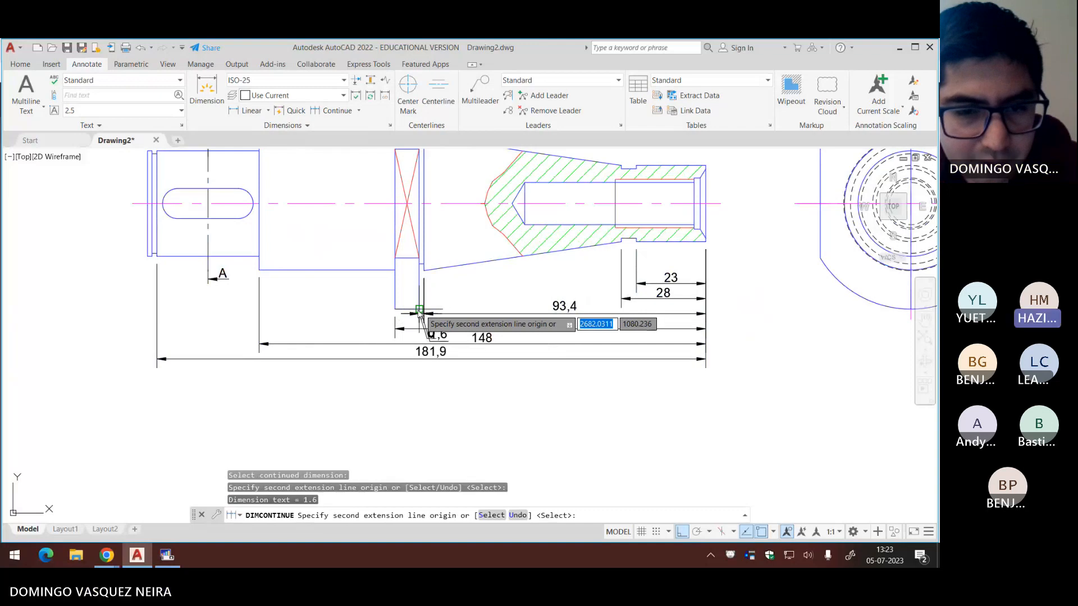
{"action": "left_click", "coordinate": [395, 310]}
{"action": "key", "text": "Escape"}
{"action": "key", "text": "Escape"}
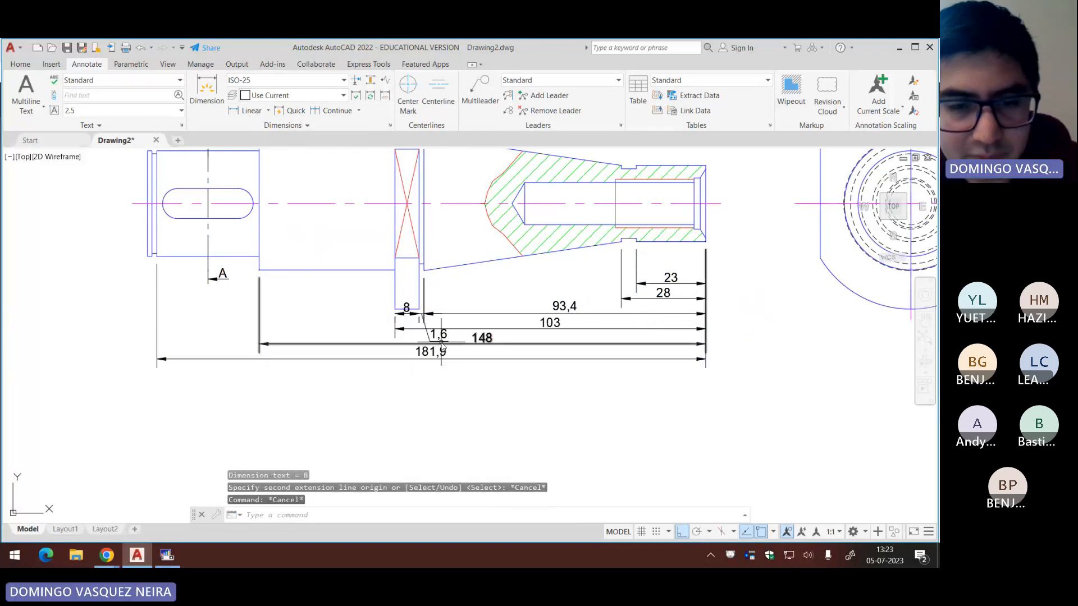
{"action": "key", "text": "ctrl+z"}
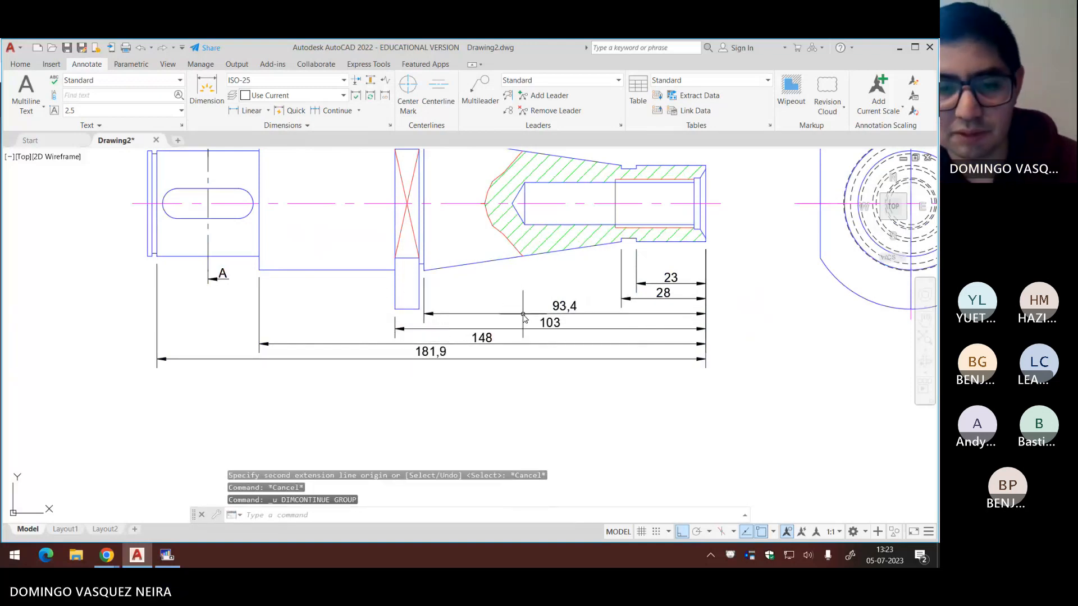
{"action": "key", "text": "ctrl+z"}
Step: Add a vertical linear dimension across the diameter of the large cylinder between the keyed section and the flange
{"action": "scroll", "coordinate": [483, 303], "scroll_direction": "down", "scroll_amount": 3}
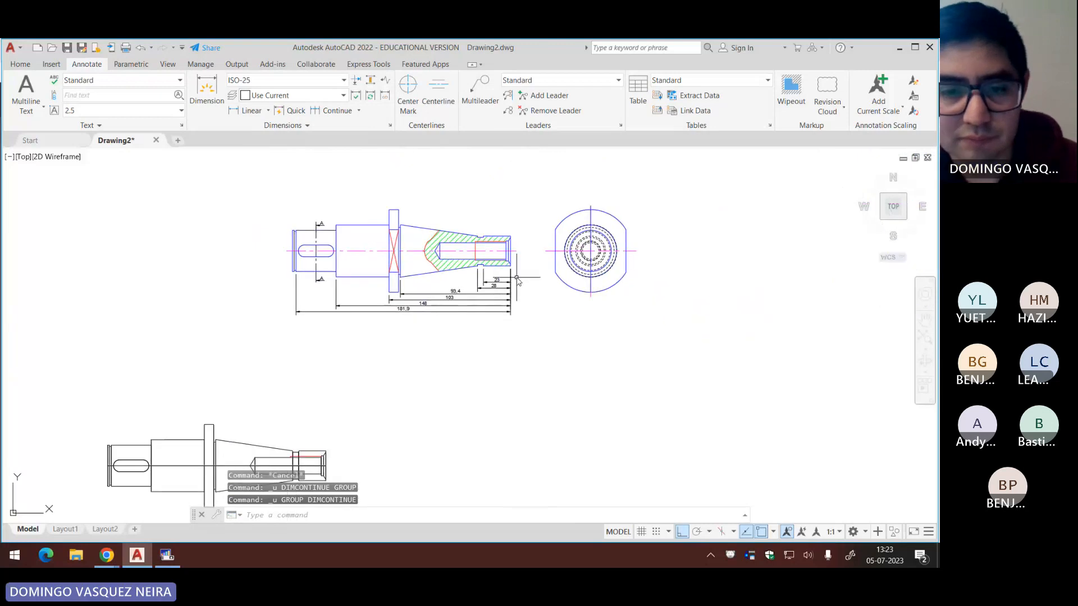
{"action": "scroll", "coordinate": [482, 302], "scroll_direction": "up", "scroll_amount": 2}
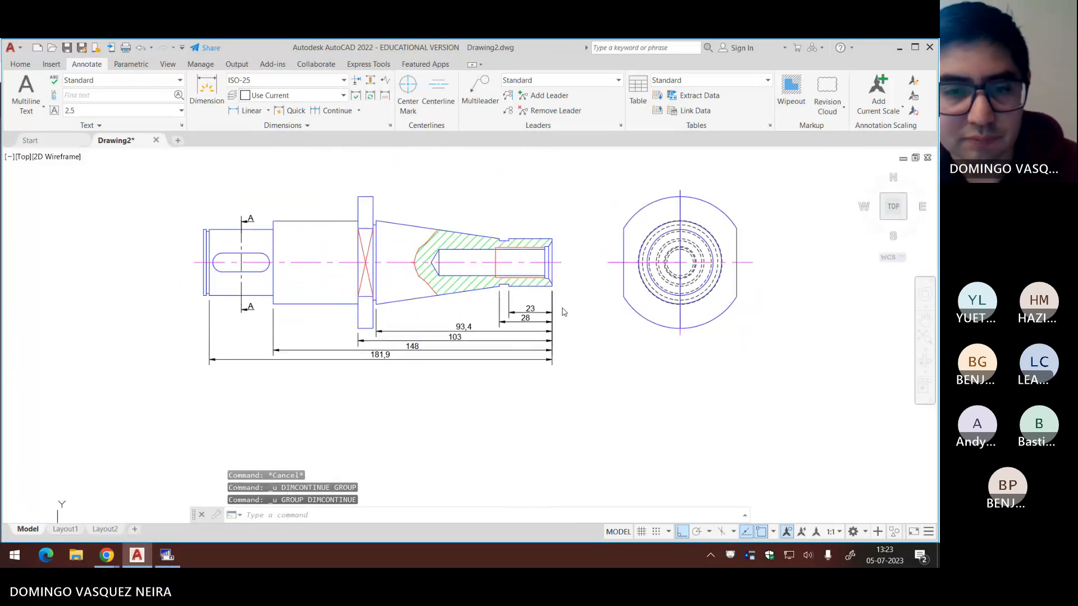
{"action": "left_click", "coordinate": [261, 112]}
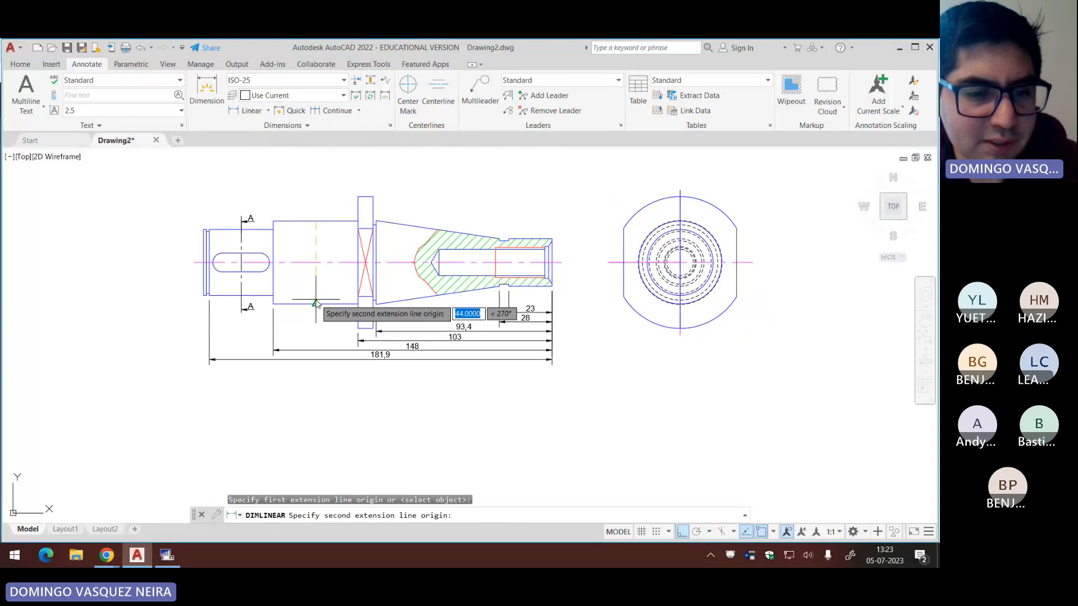
{"action": "left_click", "coordinate": [315, 302]}
{"action": "left_click", "coordinate": [306, 282]}
{"action": "scroll", "coordinate": [307, 281], "scroll_direction": "up", "scroll_amount": 2}
{"action": "middle_click_drag", "start_coordinate": [316, 283], "coordinate": [350, 291]}
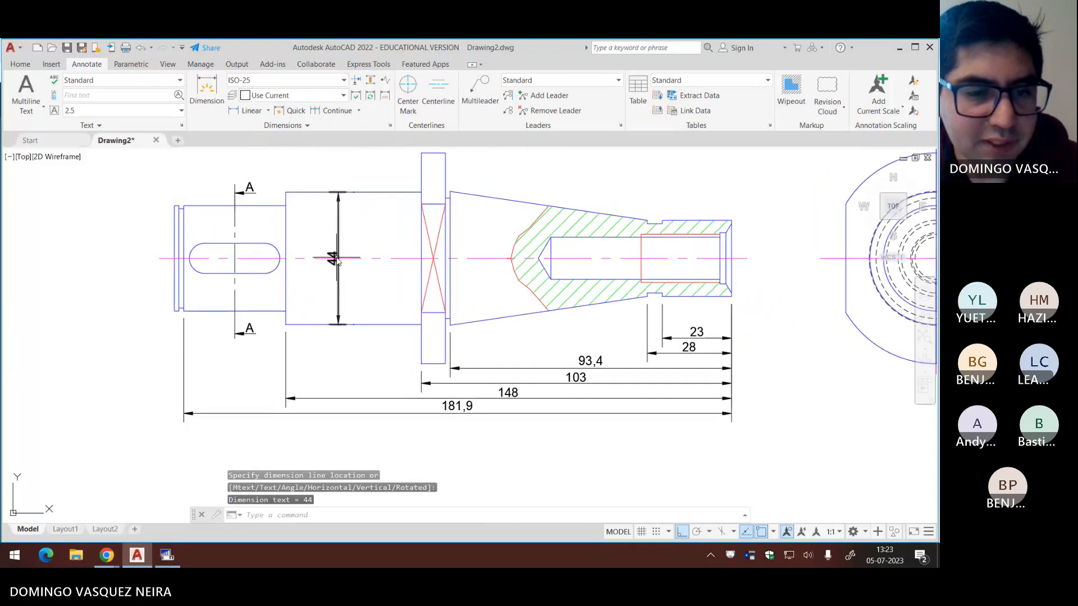
Step: Move the large cylinder's diameter dimension text above the shaft's outline
{"action": "scroll", "coordinate": [333, 262], "scroll_direction": "up", "scroll_amount": 2}
{"action": "left_click", "coordinate": [333, 263]}
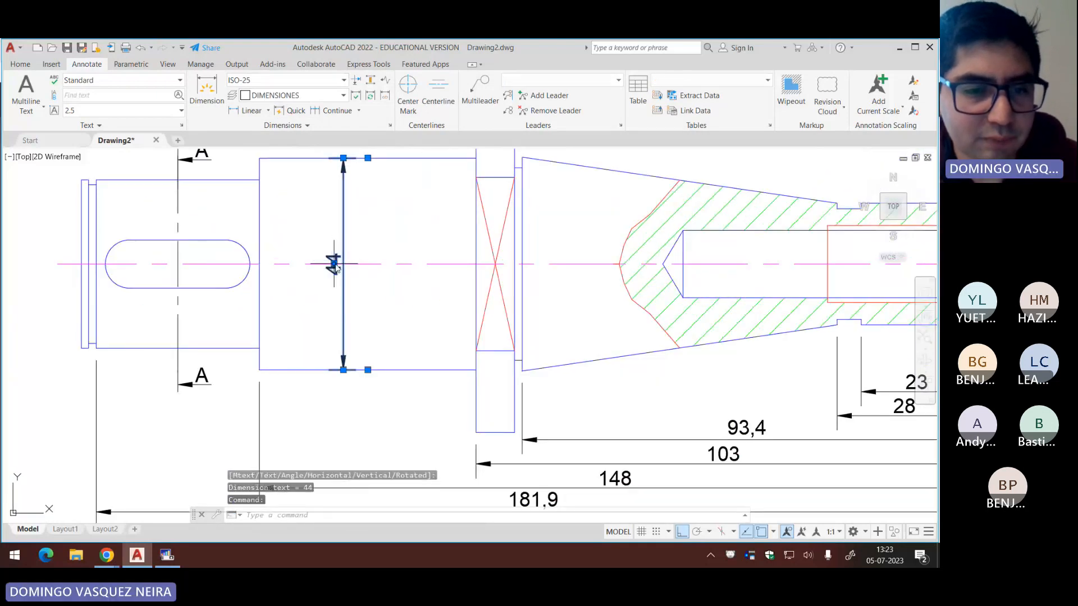
{"action": "left_click", "coordinate": [333, 264]}
{"action": "middle_click_drag", "start_coordinate": [342, 231], "coordinate": [341, 273]}
{"action": "scroll", "coordinate": [361, 240], "scroll_direction": "down", "scroll_amount": 3}
{"action": "key", "text": "Escape"}
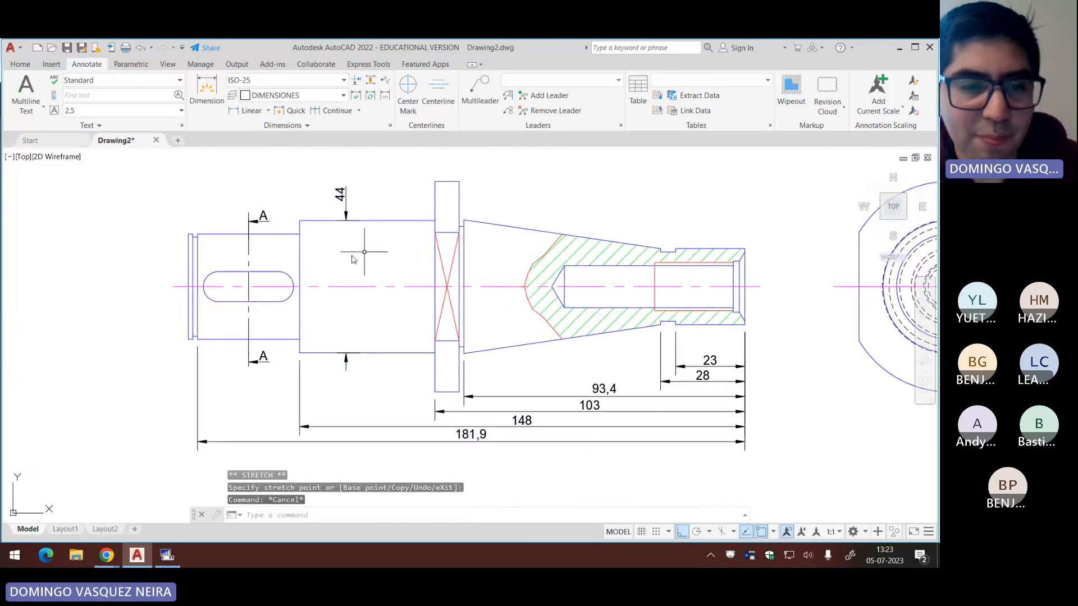
{"action": "key", "text": "Escape"}
{"action": "mouse_move", "coordinate": [345, 221]}
{"action": "left_mouse_down"}
{"action": "mouse_move", "coordinate": [345, 320]}
{"action": "mouse_move", "coordinate": [359, 306]}
{"action": "left_mouse_up"}
{"action": "key", "text": "Escape"}
Step: Try enabling the dimension line between extension lines in the ISO-25 fit settings, check the diameter dimension, and undo the style change
{"action": "type", "text": "D"}
{"action": "key", "text": "Return"}
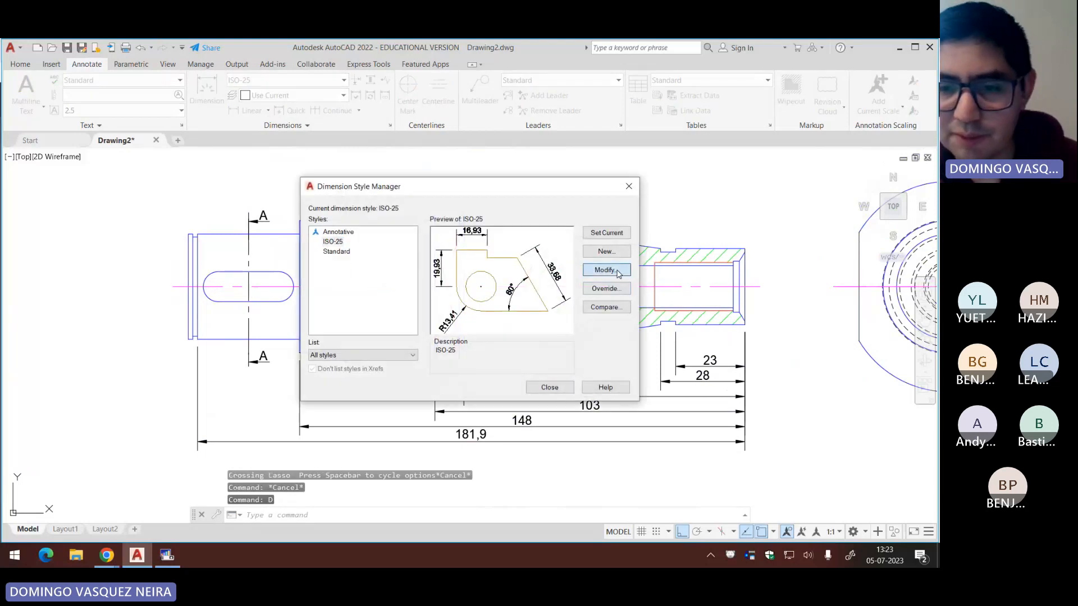
{"action": "left_click", "coordinate": [617, 271]}
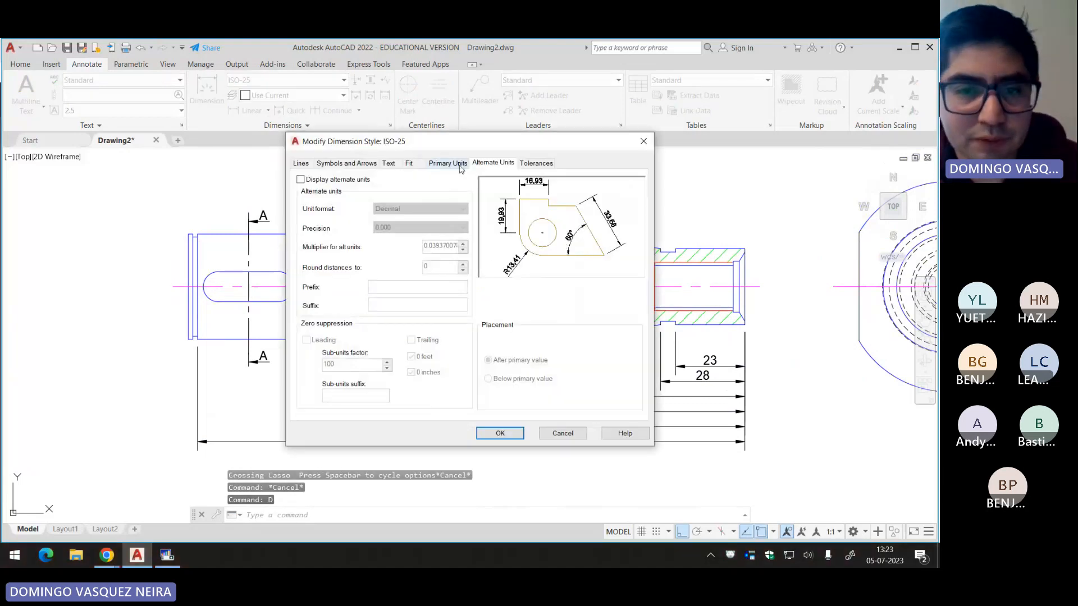
{"action": "left_click", "coordinate": [459, 166]}
{"action": "left_click", "coordinate": [412, 163]}
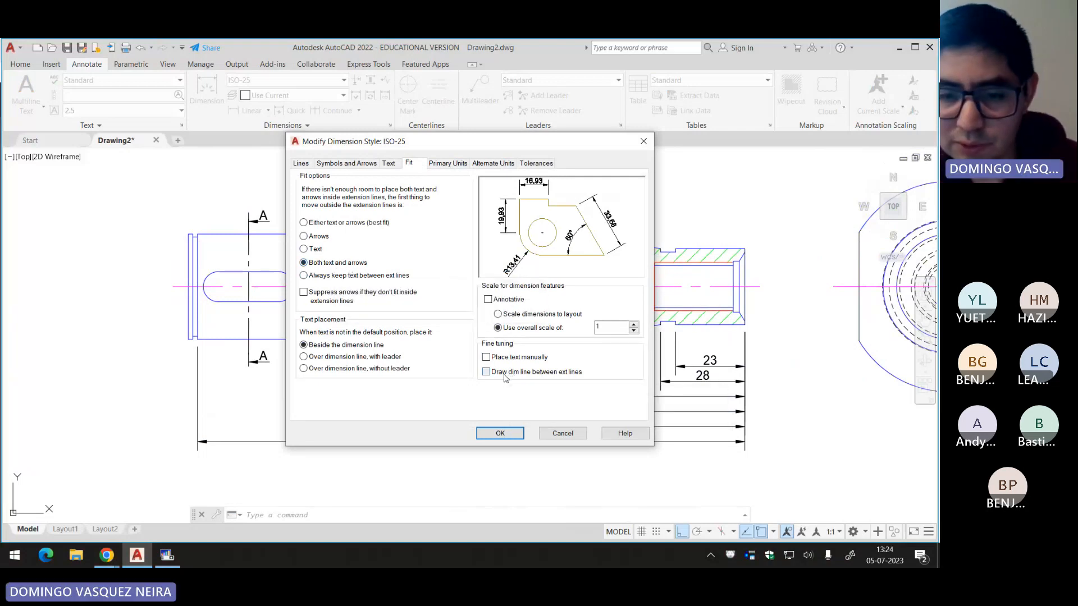
{"action": "left_click", "coordinate": [501, 433]}
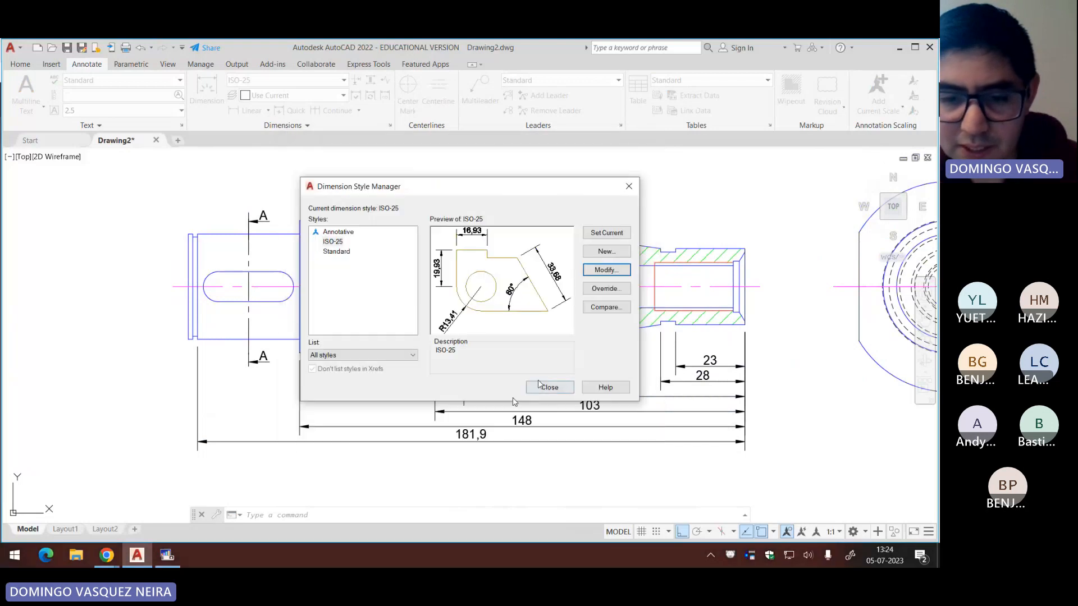
{"action": "left_click", "coordinate": [547, 386]}
{"action": "left_click", "coordinate": [347, 250]}
{"action": "left_click", "coordinate": [357, 240]}
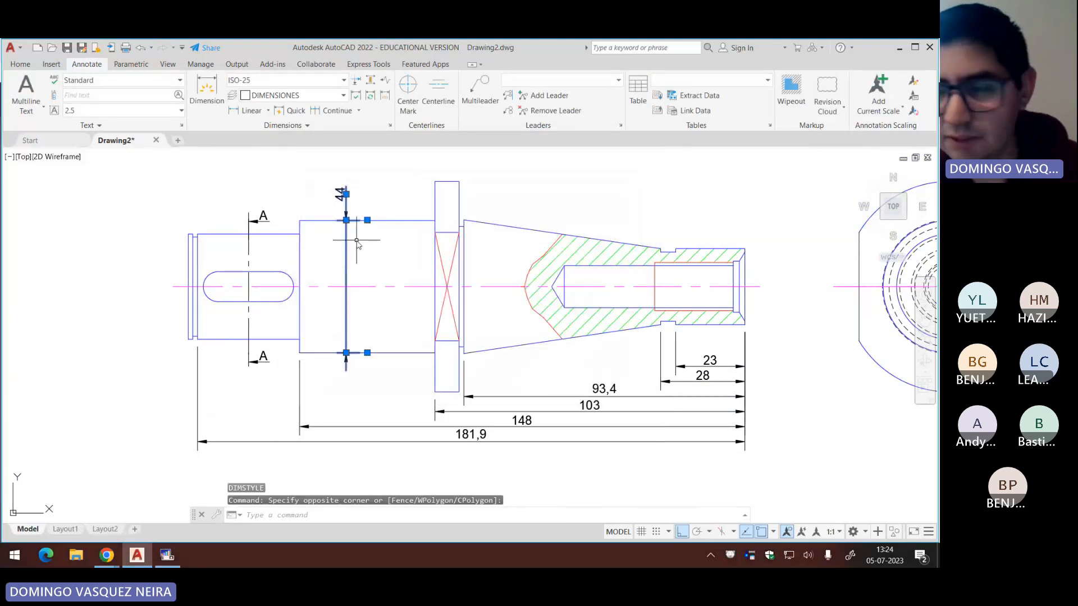
{"action": "key", "text": "ctrl+z"}
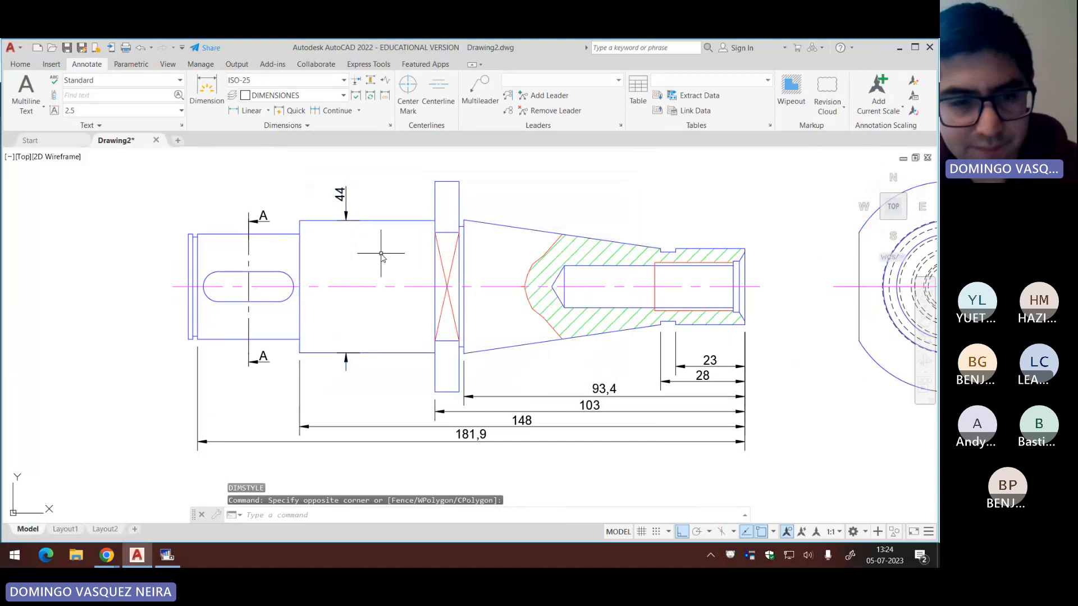
Step: Add the diameter symbol before the large cylinder's dimension text so that it reads Ø44
{"action": "double_click", "coordinate": [341, 197]}
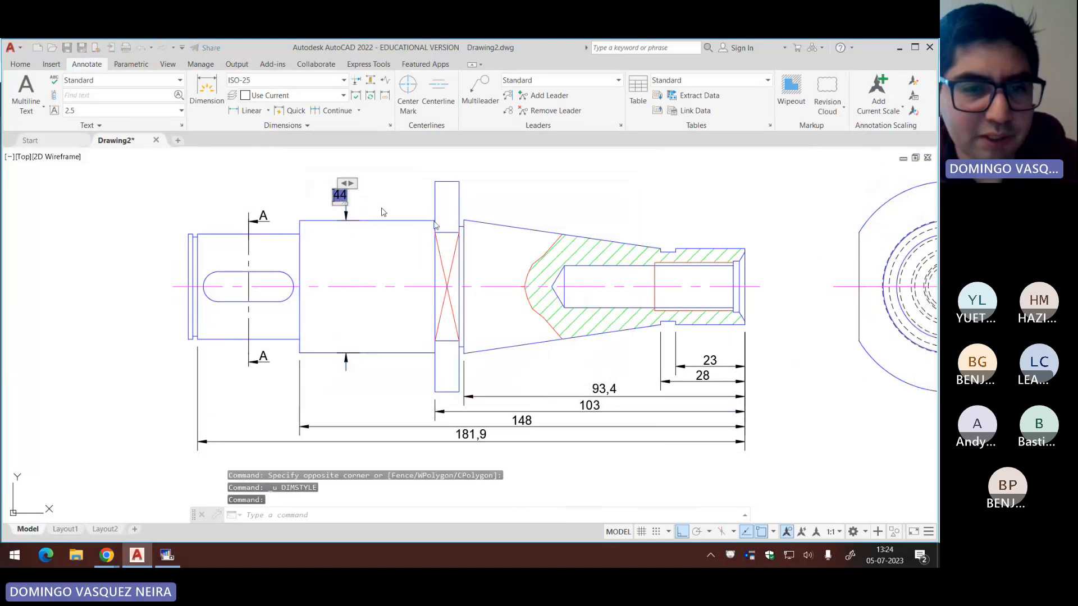
{"action": "type", "text": "%%"}
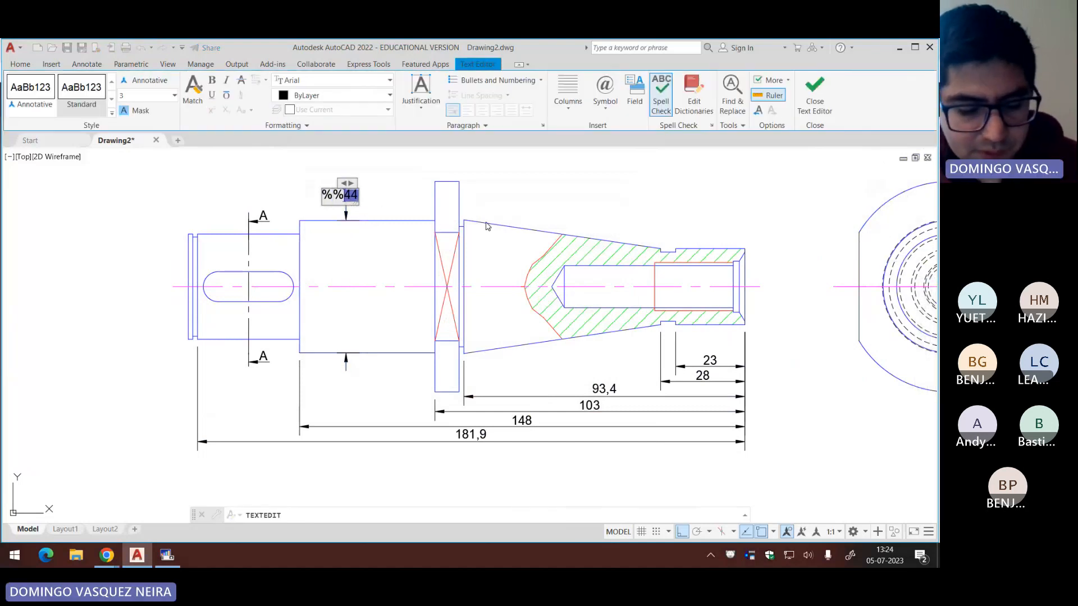
{"action": "type", "text": "c"}
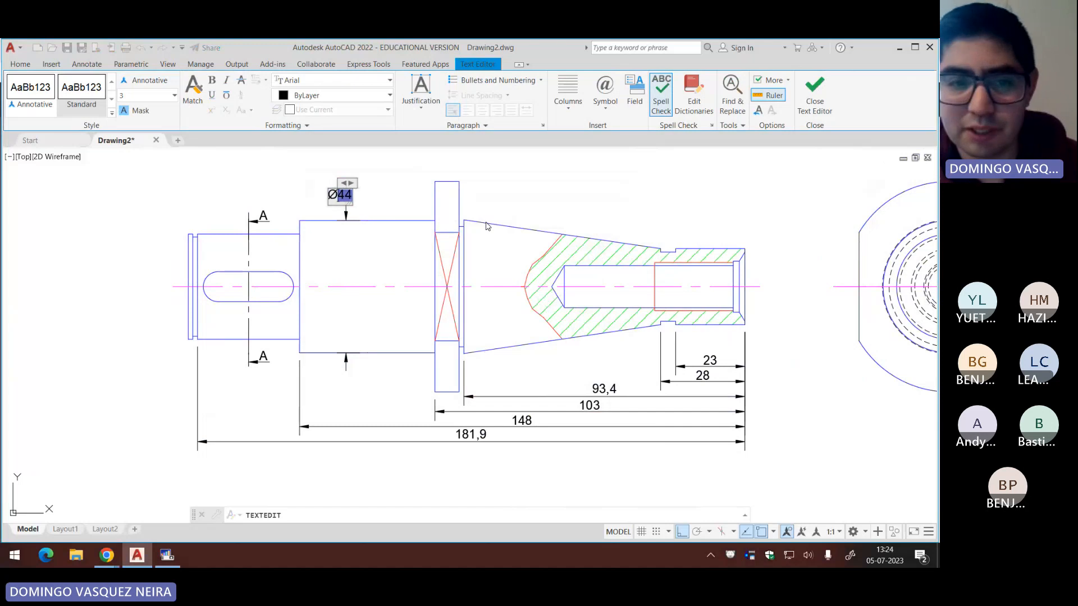
{"action": "left_click", "coordinate": [814, 90]}
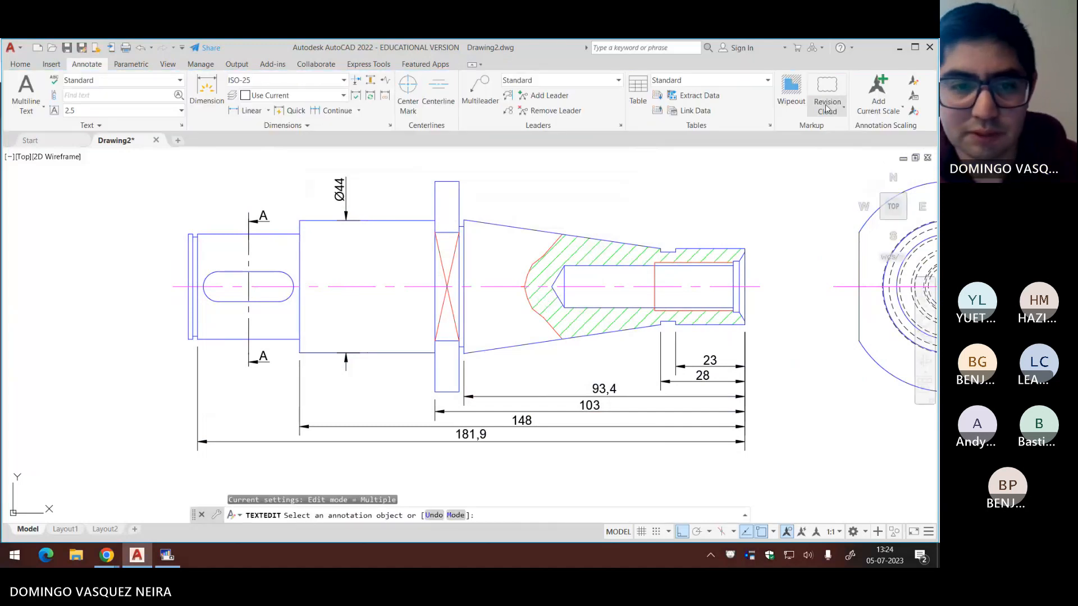
{"action": "scroll", "coordinate": [348, 239], "scroll_direction": "down", "scroll_amount": 3}
{"action": "key", "text": "Escape"}
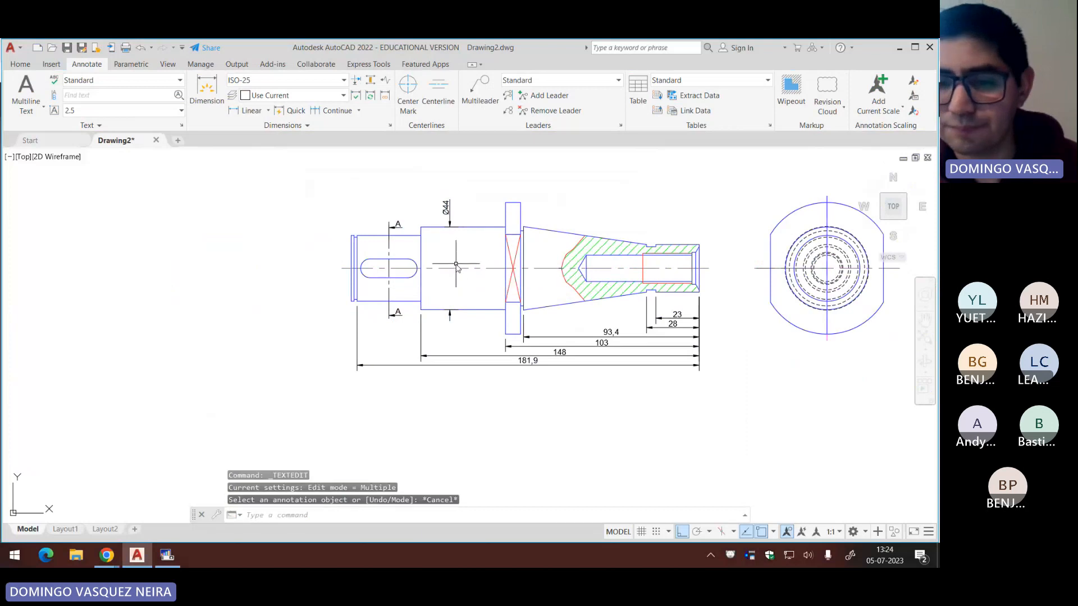
Step: Check Activity 3 in the browser's exam PDF for the printing requirements and sheet arrangement, and return to the AutoCAD drawing
{"action": "scroll", "coordinate": [488, 264], "scroll_direction": "down", "scroll_amount": 5}
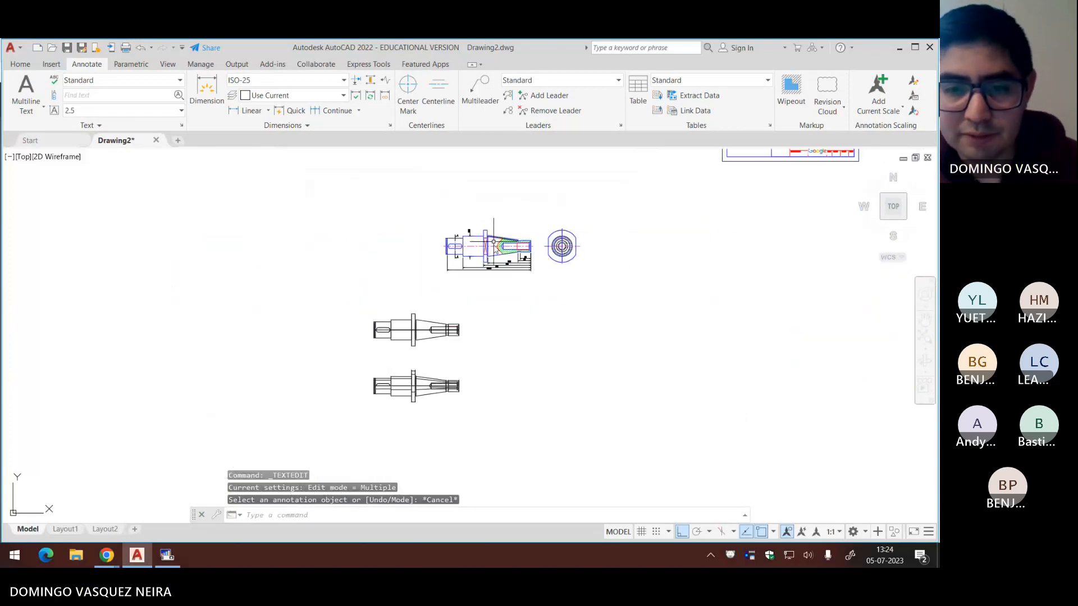
{"action": "scroll", "coordinate": [493, 243], "scroll_direction": "down", "scroll_amount": 4}
{"action": "key", "text": "alt+Tab"}
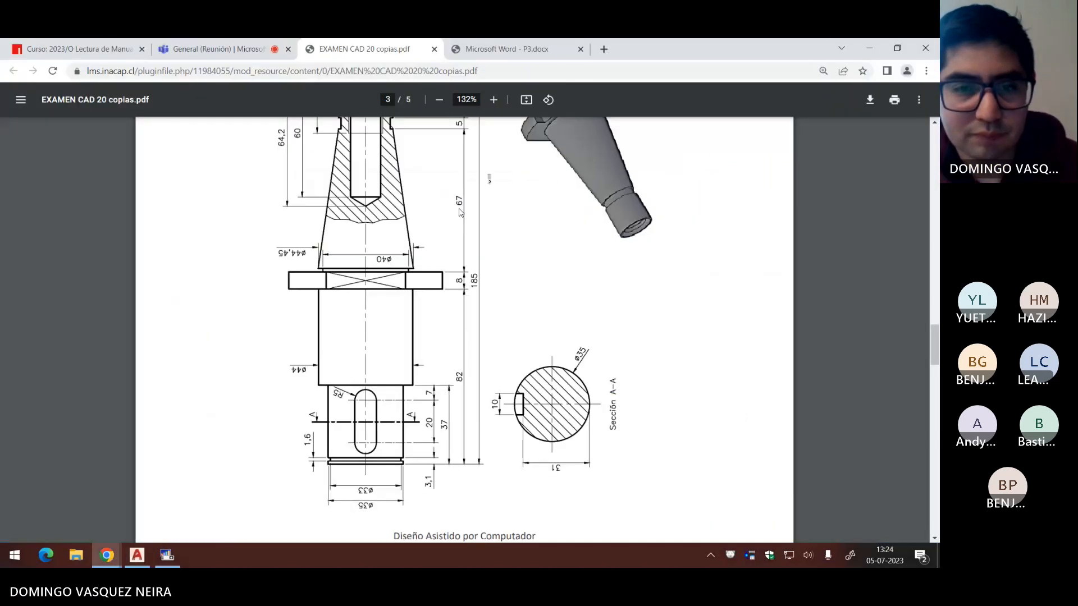
{"action": "scroll", "coordinate": [462, 247], "scroll_direction": "down", "scroll_amount": 10}
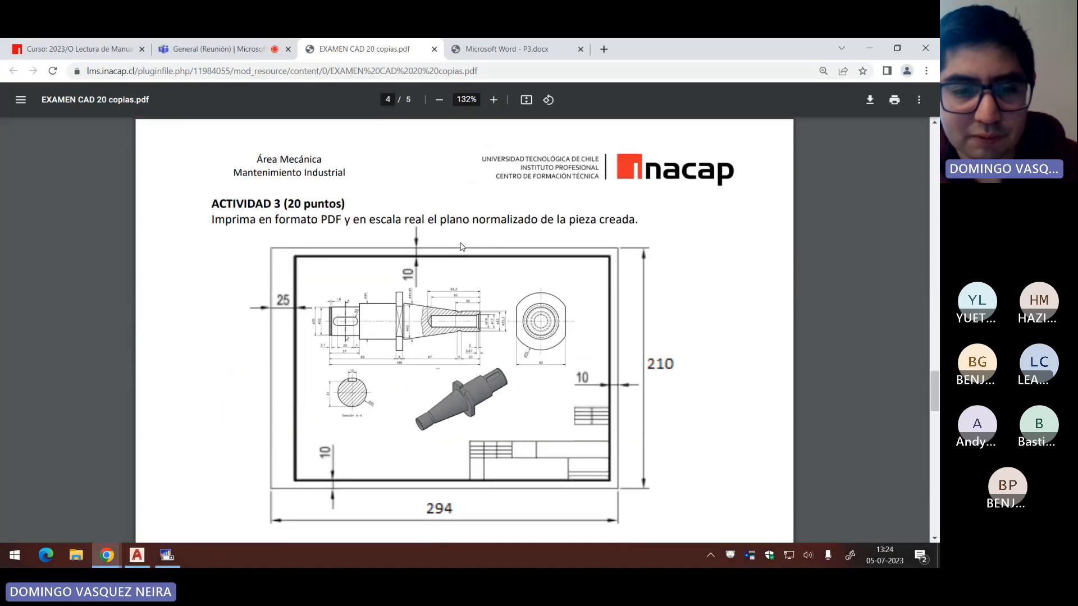
{"action": "left_click_drag", "start_coordinate": [287, 159], "coordinate": [656, 156]}
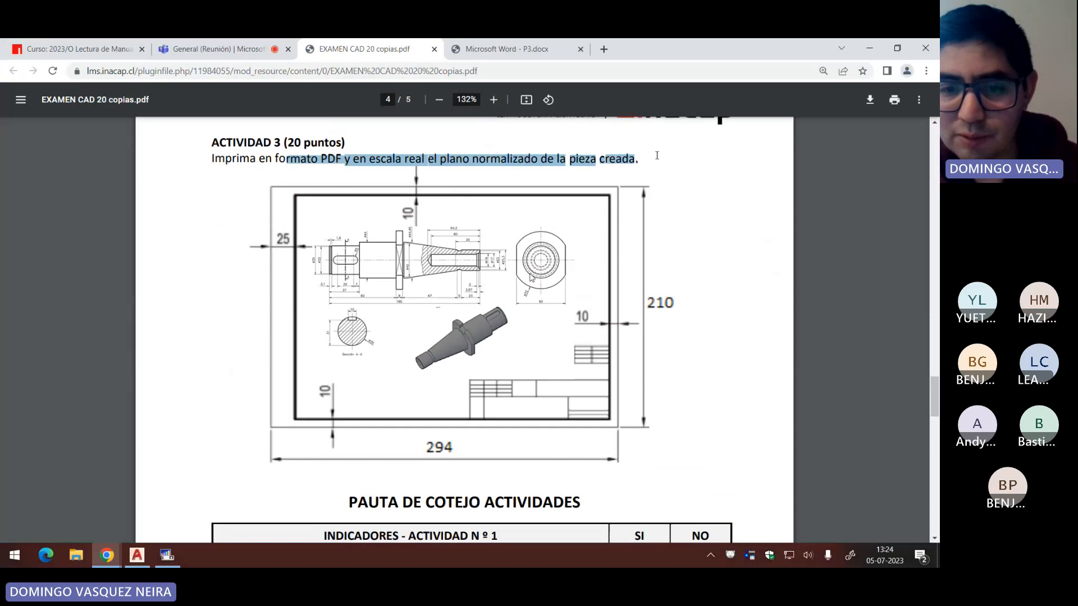
{"action": "key", "text": "alt+Tab"}
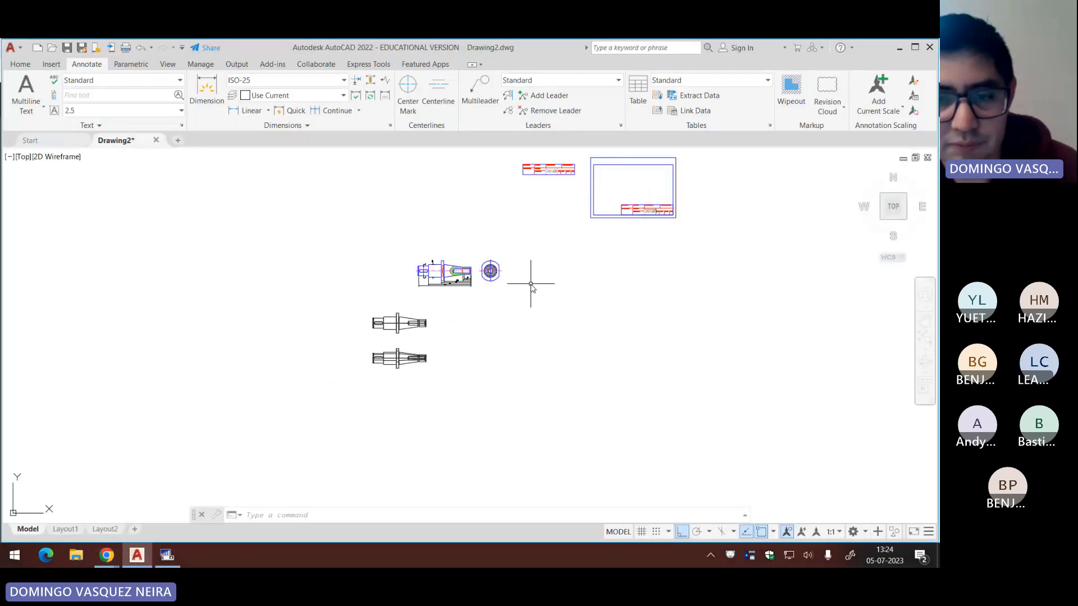
Step: Open Layout1, activate its viewport, set the viewport scale to 1:1 and frame the dimensioned shaft views inside it
{"action": "left_click", "coordinate": [63, 529]}
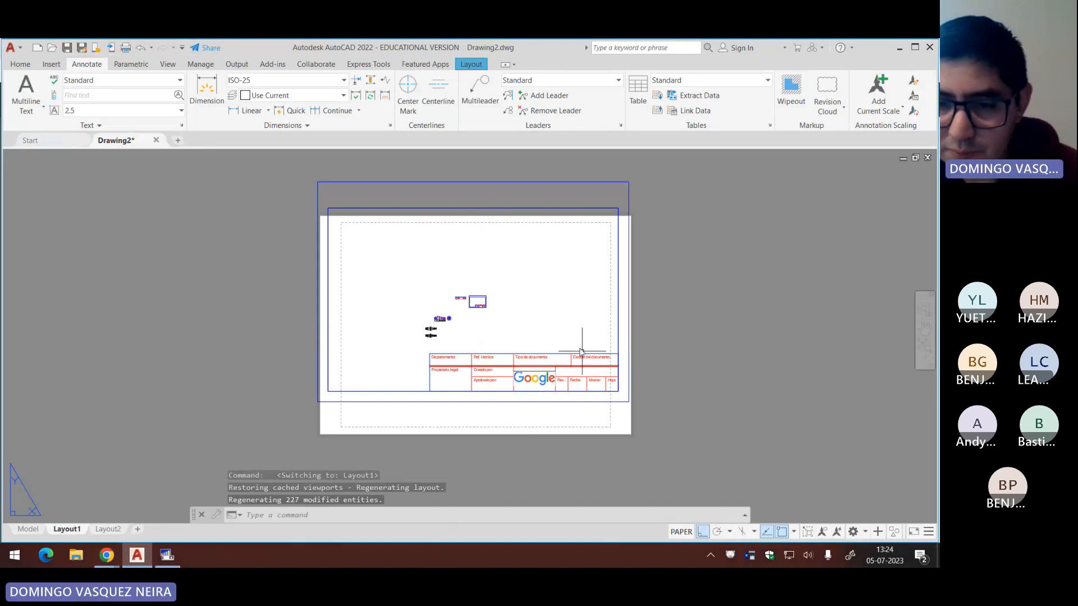
{"action": "double_click", "coordinate": [550, 259]}
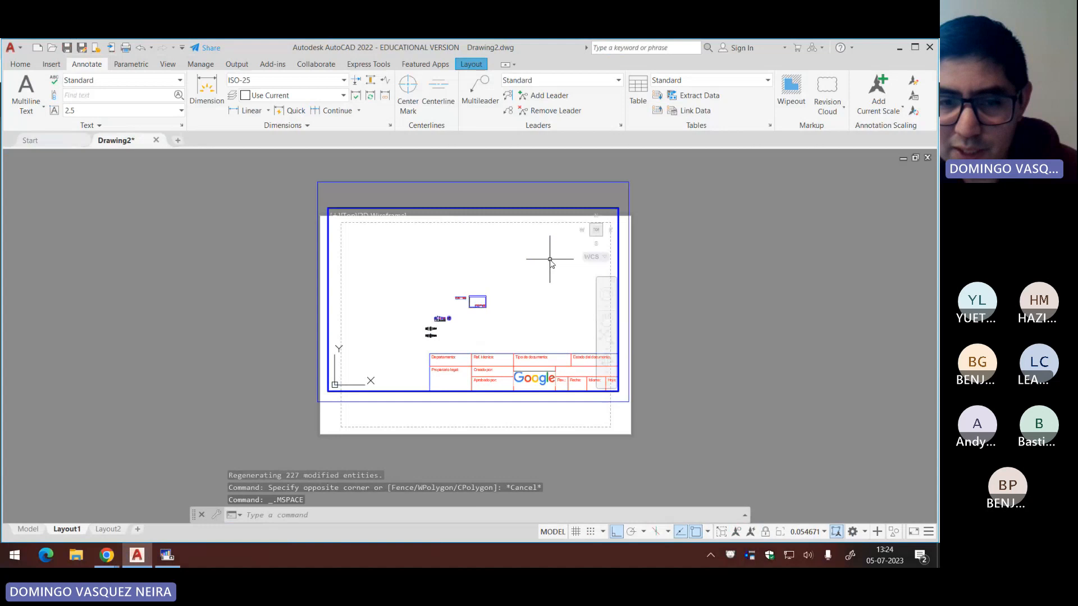
{"action": "double_click", "coordinate": [701, 272]}
{"action": "left_click", "coordinate": [686, 533]}
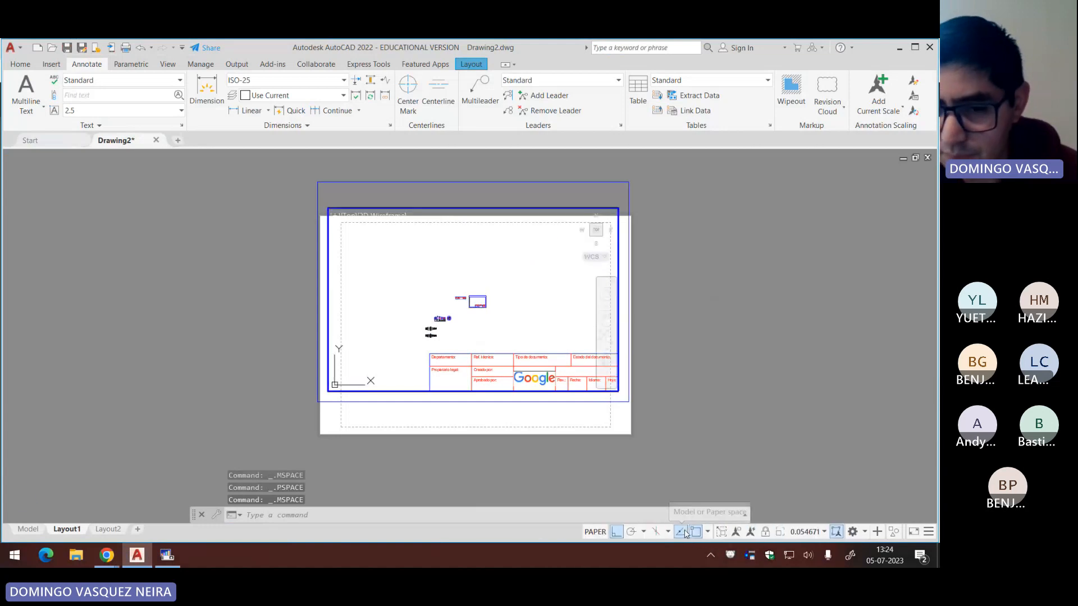
{"action": "scroll", "coordinate": [433, 334], "scroll_direction": "up", "scroll_amount": 10}
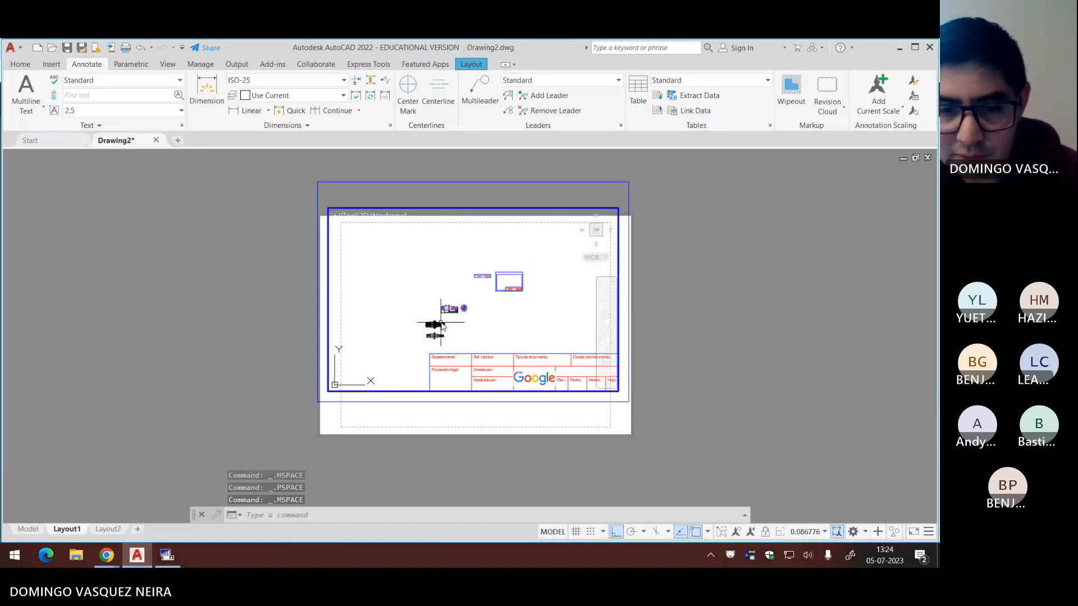
{"action": "middle_click_drag", "start_coordinate": [456, 316], "coordinate": [439, 286]}
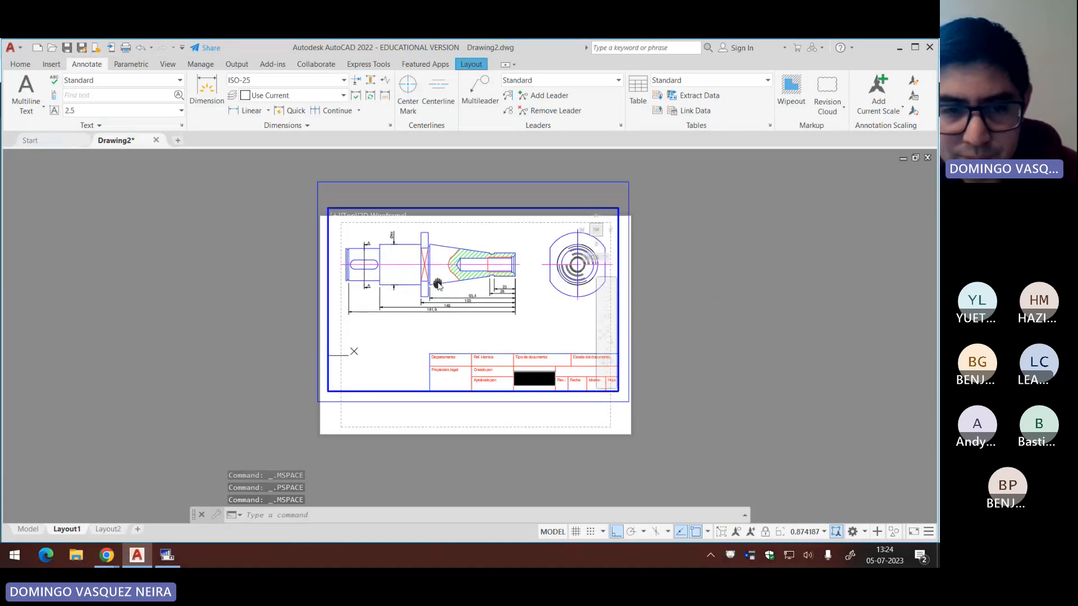
{"action": "left_click", "coordinate": [805, 533]}
{"action": "left_click", "coordinate": [793, 237]}
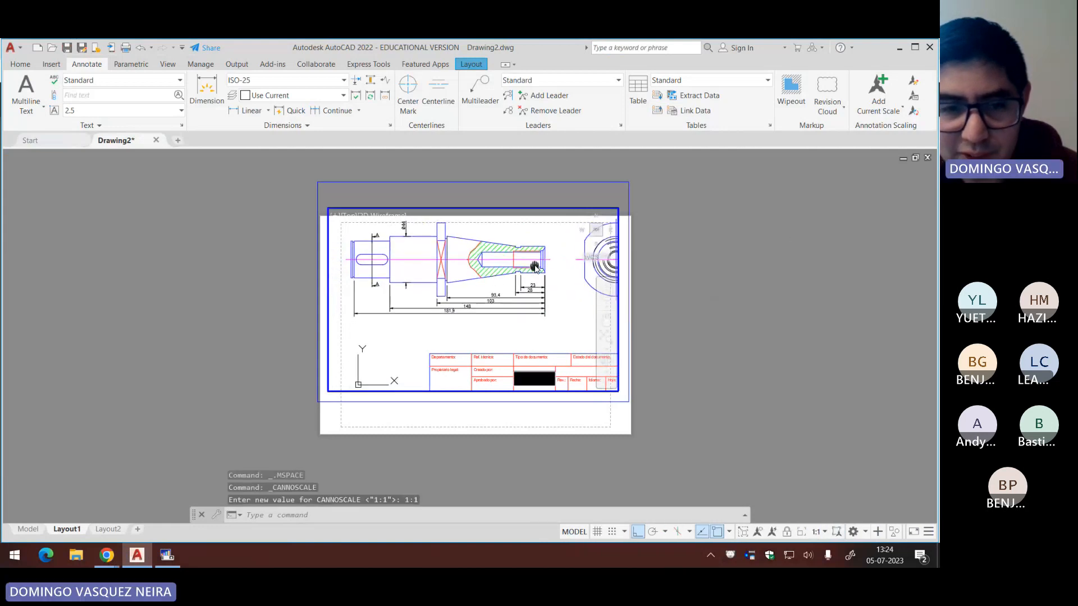
{"action": "middle_click_drag", "start_coordinate": [535, 268], "coordinate": [520, 267]}
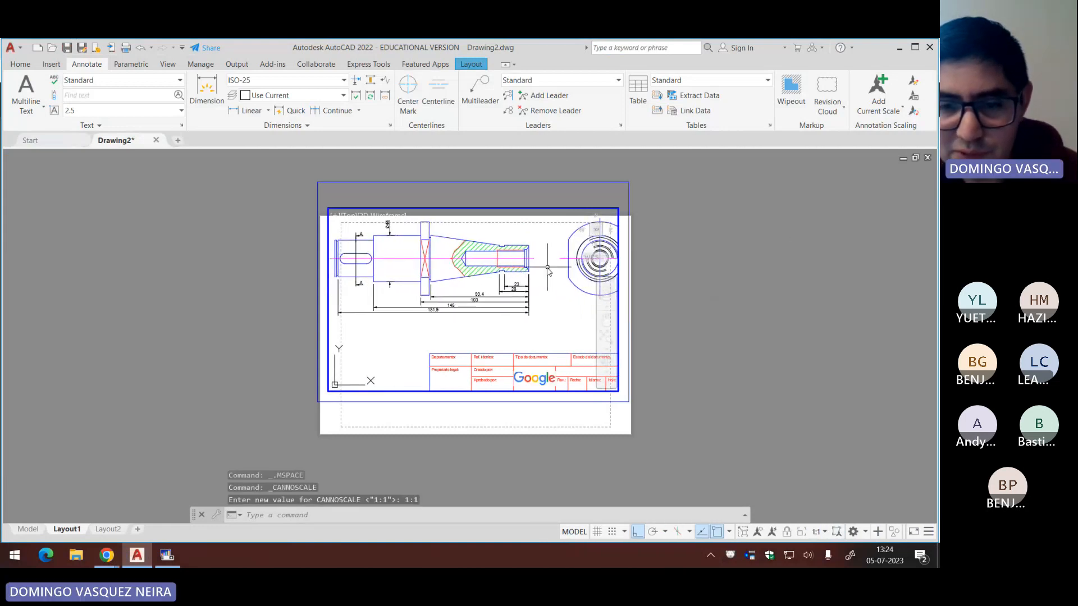
Step: Move the shaft's circular end view about 20 mm horizontally towards the main view from within the viewport
{"action": "scroll", "coordinate": [522, 263], "scroll_direction": "down", "scroll_amount": 3}
{"action": "left_click", "coordinate": [549, 251]}
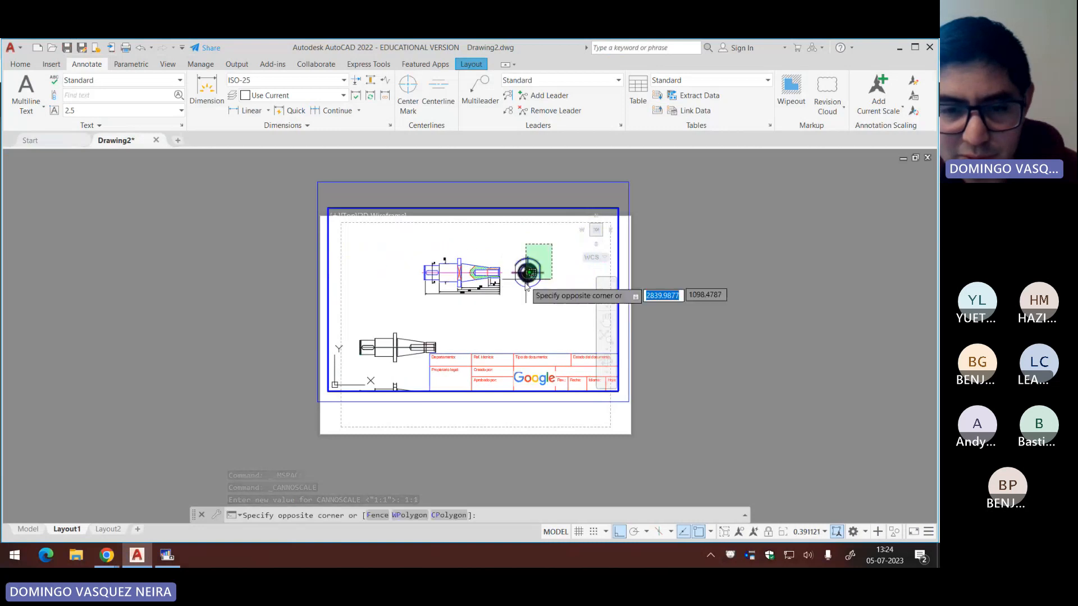
{"action": "left_click", "coordinate": [518, 306]}
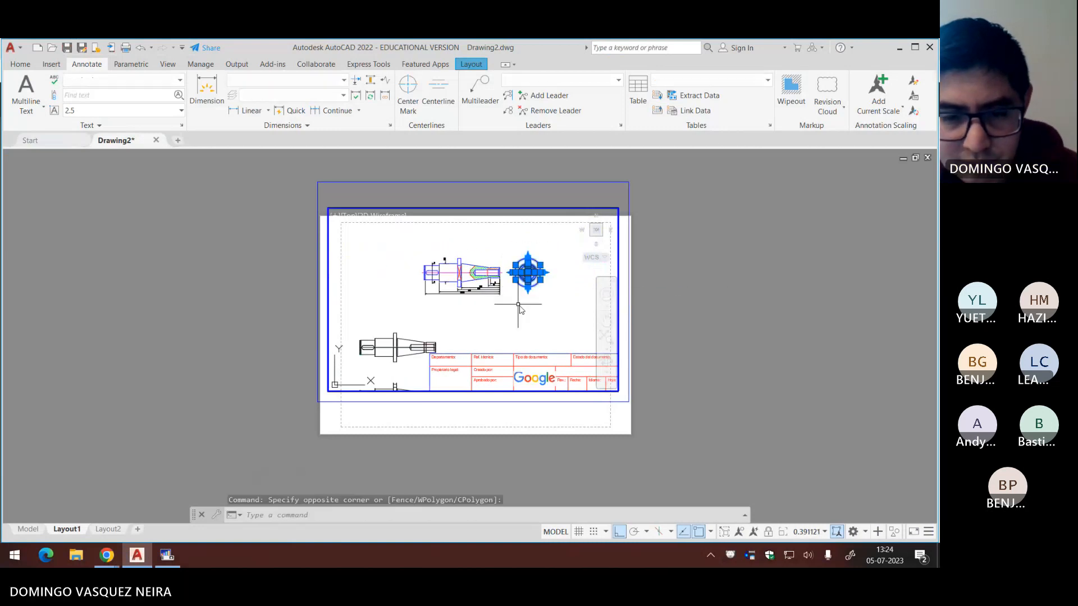
{"action": "type", "text": "m"}
{"action": "key", "text": "Return"}
{"action": "left_click", "coordinate": [551, 314]}
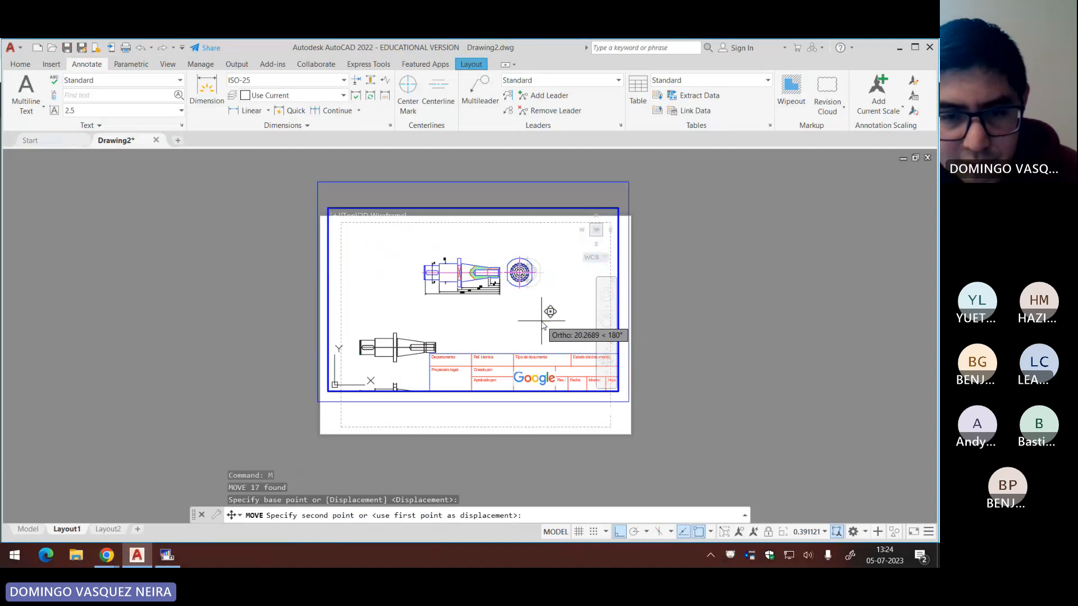
{"action": "left_click", "coordinate": [542, 323]}
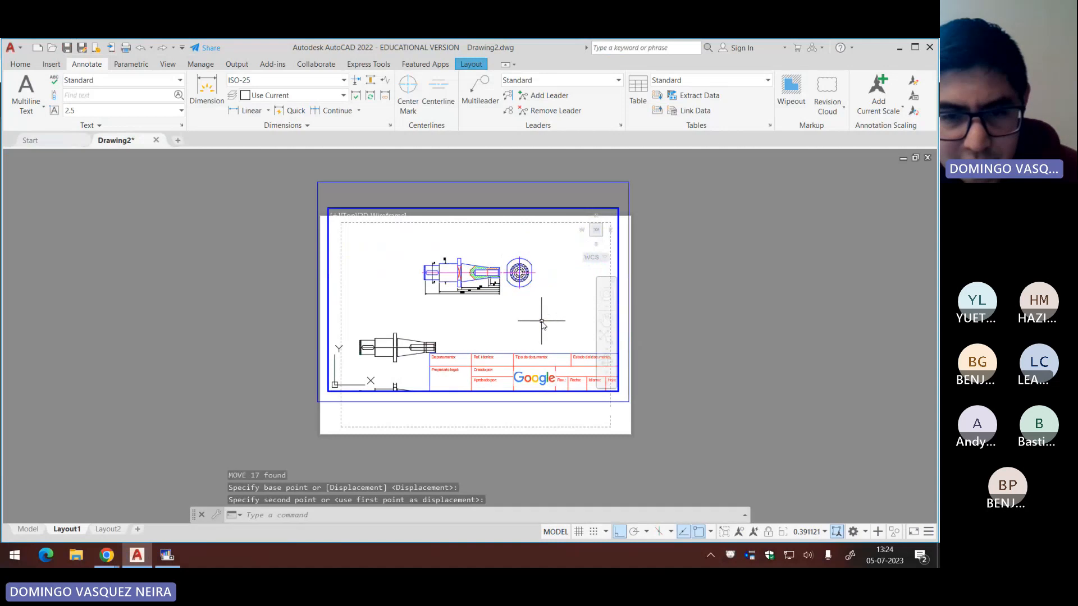
Step: Restore the viewport scale to 1:1, fit both shaft views within the frame and return to paper space
{"action": "left_click", "coordinate": [809, 533]}
{"action": "left_click", "coordinate": [799, 236]}
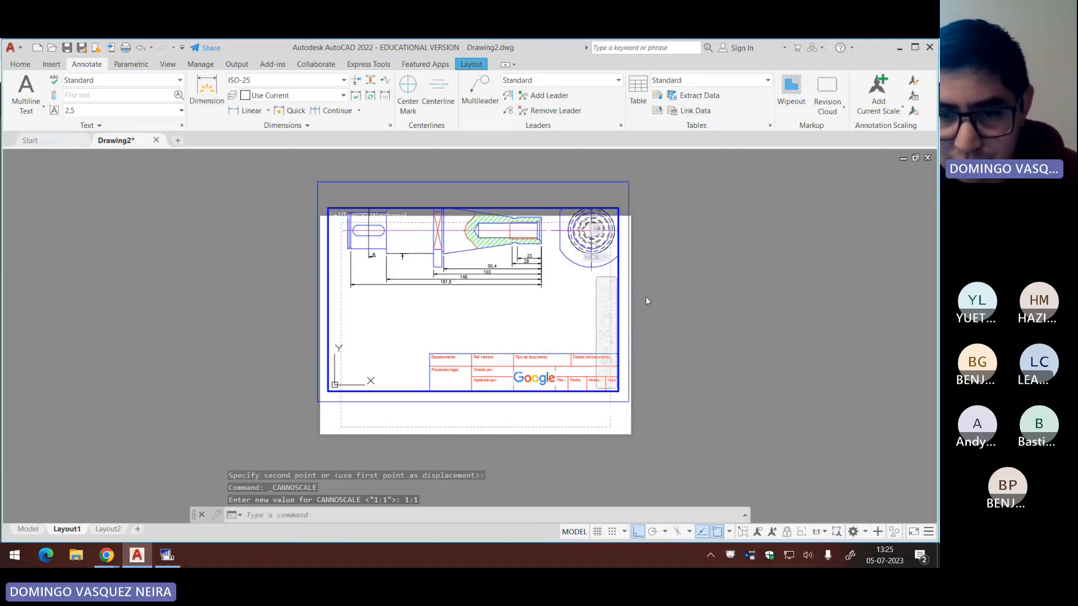
{"action": "middle_click_drag", "start_coordinate": [510, 274], "coordinate": [501, 308]}
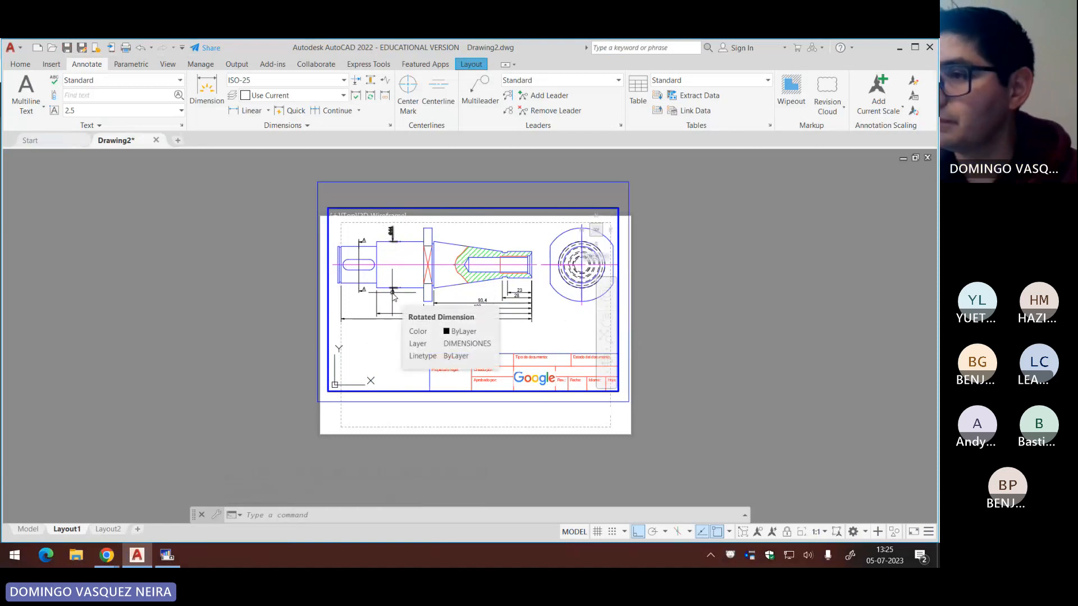
{"action": "double_click", "coordinate": [692, 289]}
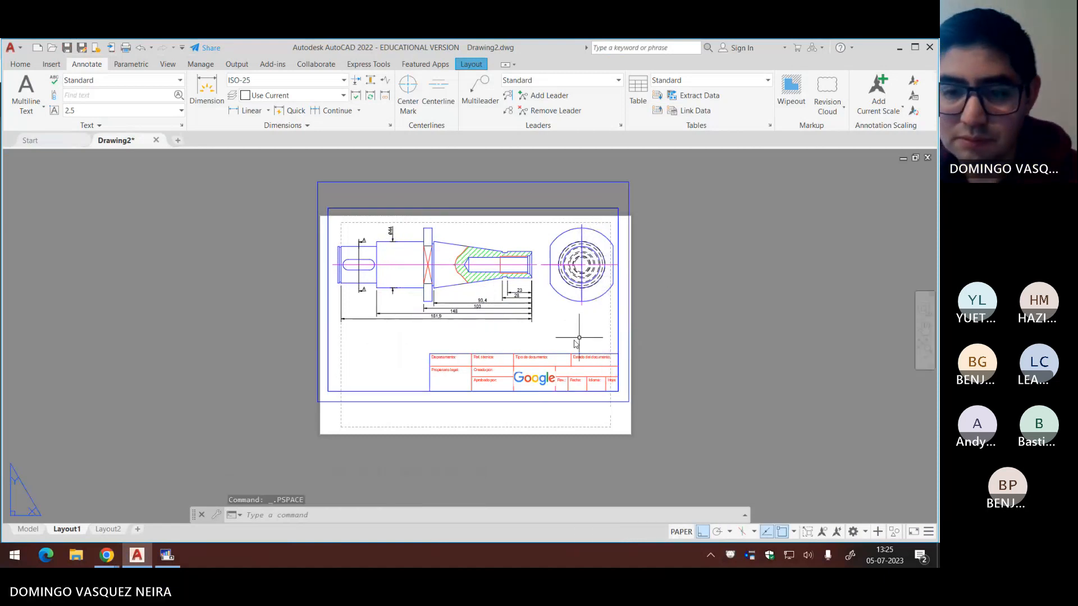
Step: Reactivate the viewport and delete the extra vertical line lying over the end view's vertical centreline
{"action": "double_click", "coordinate": [570, 319]}
{"action": "scroll", "coordinate": [578, 292], "scroll_direction": "up", "scroll_amount": 6}
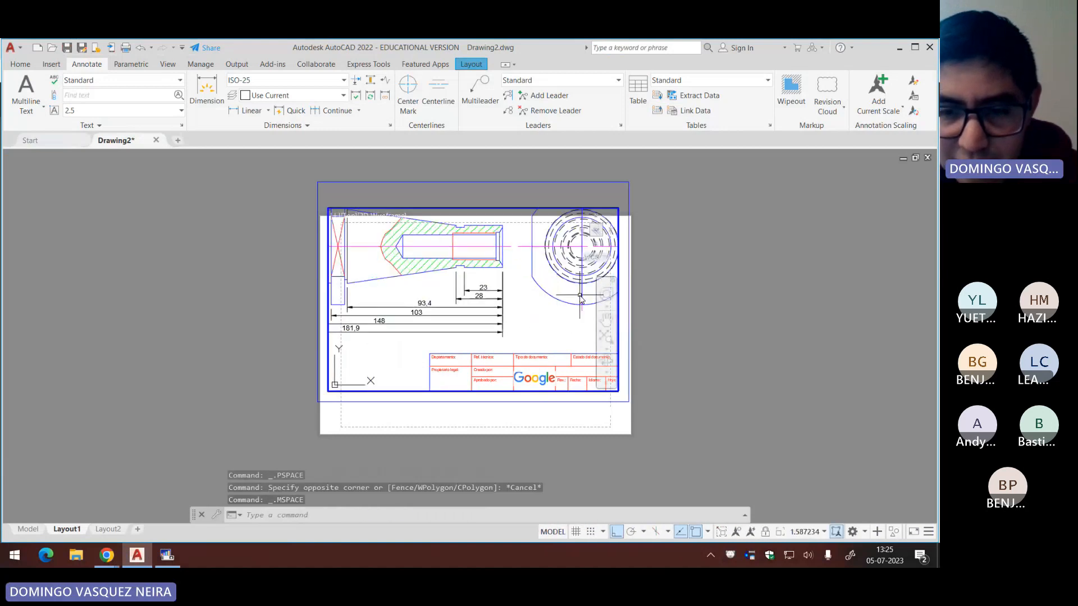
{"action": "left_click", "coordinate": [577, 289]}
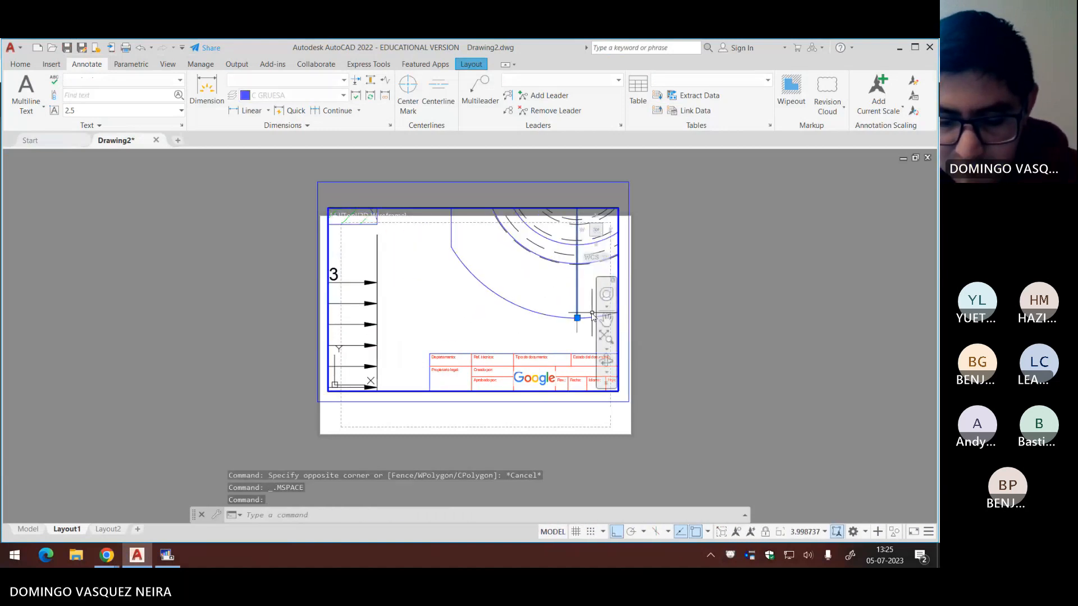
{"action": "key", "text": "Delete"}
{"action": "scroll", "coordinate": [581, 321], "scroll_direction": "down", "scroll_amount": 6}
{"action": "scroll", "coordinate": [510, 289], "scroll_direction": "down", "scroll_amount": 3}
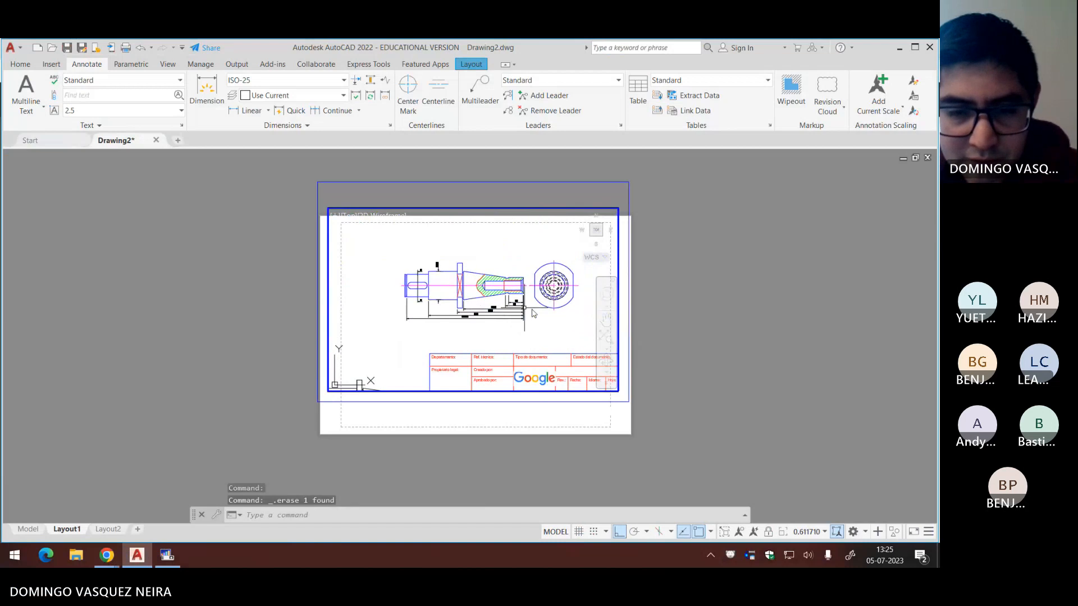
Step: Try the 1:2 viewport scale and judge the size of the shaft views within the title-block frame
{"action": "left_click", "coordinate": [810, 533]}
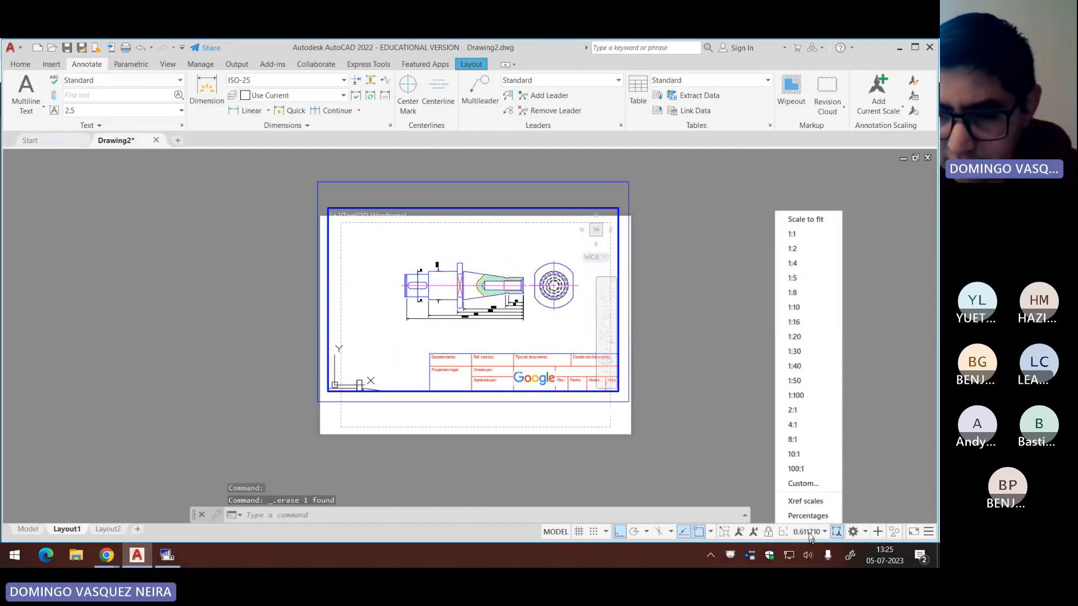
{"action": "left_click", "coordinate": [801, 253]}
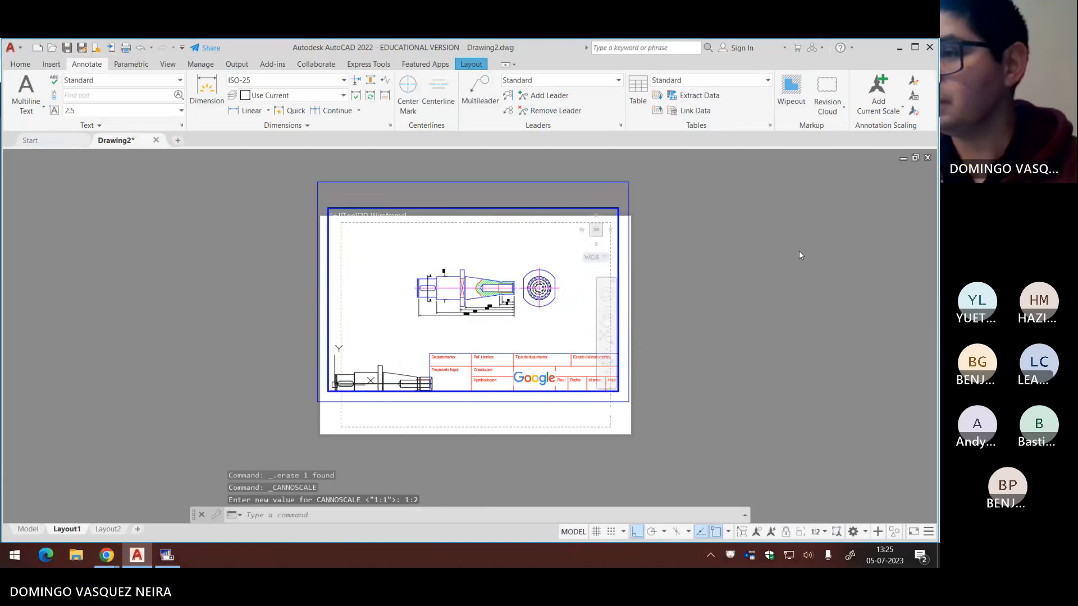
{"action": "scroll", "coordinate": [466, 300], "scroll_direction": "up", "scroll_amount": 2}
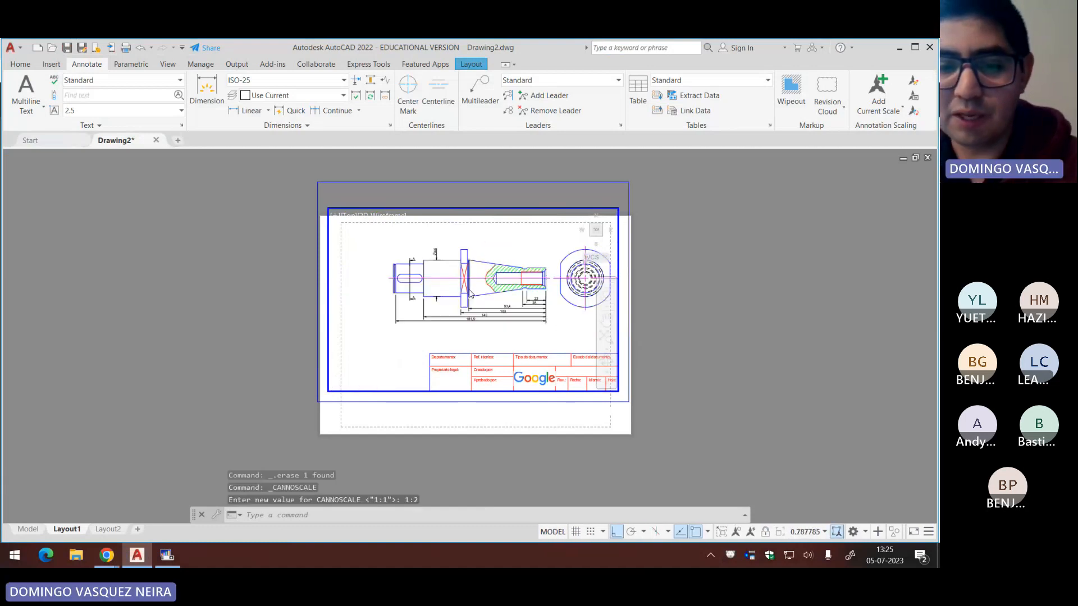
{"action": "scroll", "coordinate": [470, 293], "scroll_direction": "up", "scroll_amount": 2}
{"action": "scroll", "coordinate": [464, 290], "scroll_direction": "down", "scroll_amount": 2}
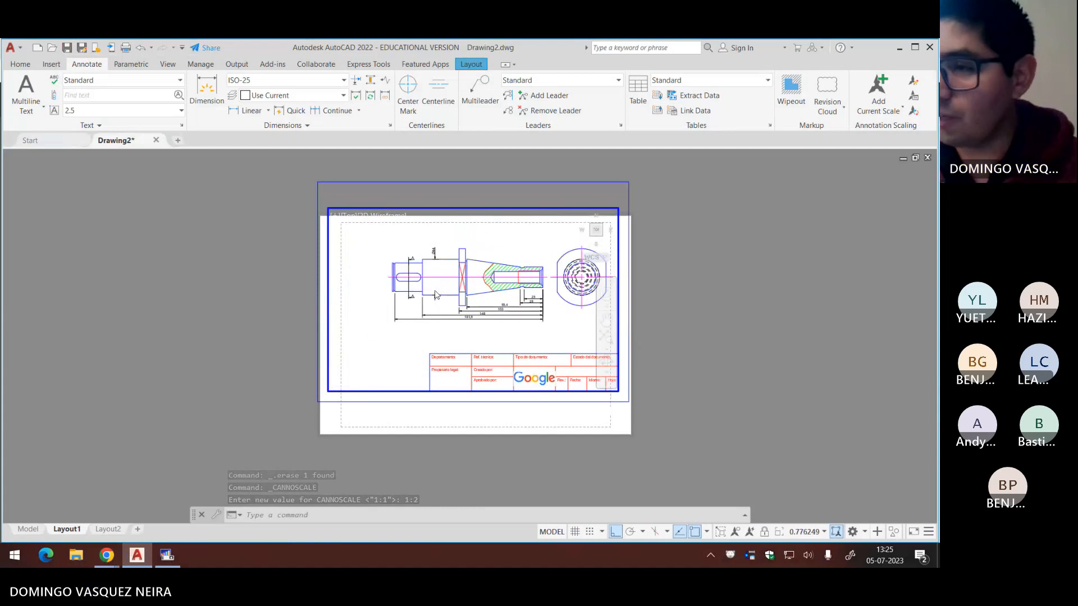
{"action": "scroll", "coordinate": [435, 293], "scroll_direction": "up", "scroll_amount": 2}
{"action": "scroll", "coordinate": [459, 273], "scroll_direction": "down", "scroll_amount": 2}
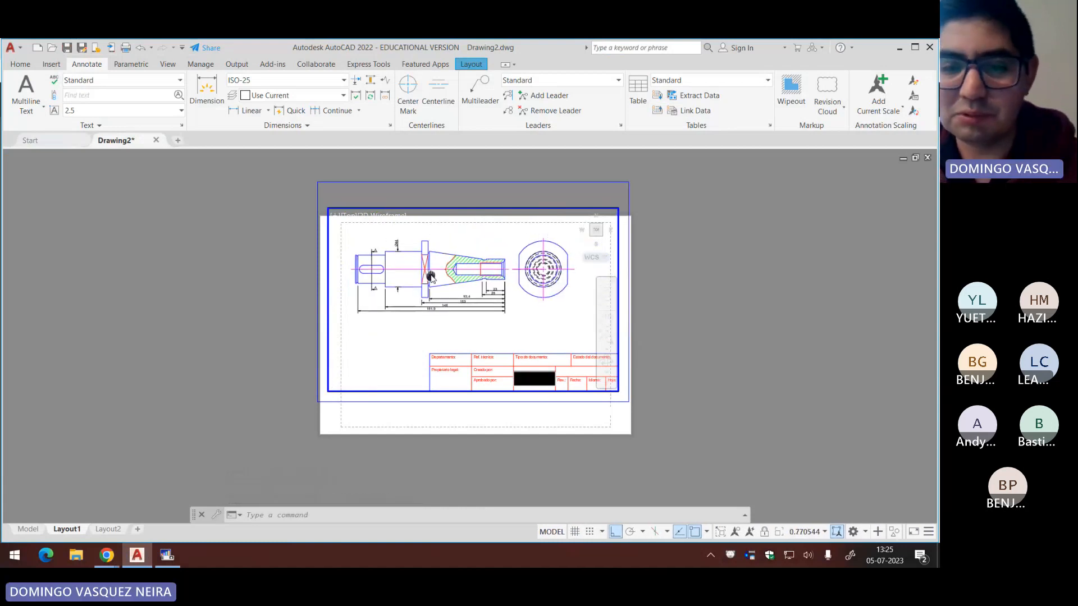
{"action": "scroll", "coordinate": [454, 275], "scroll_direction": "up", "scroll_amount": 2}
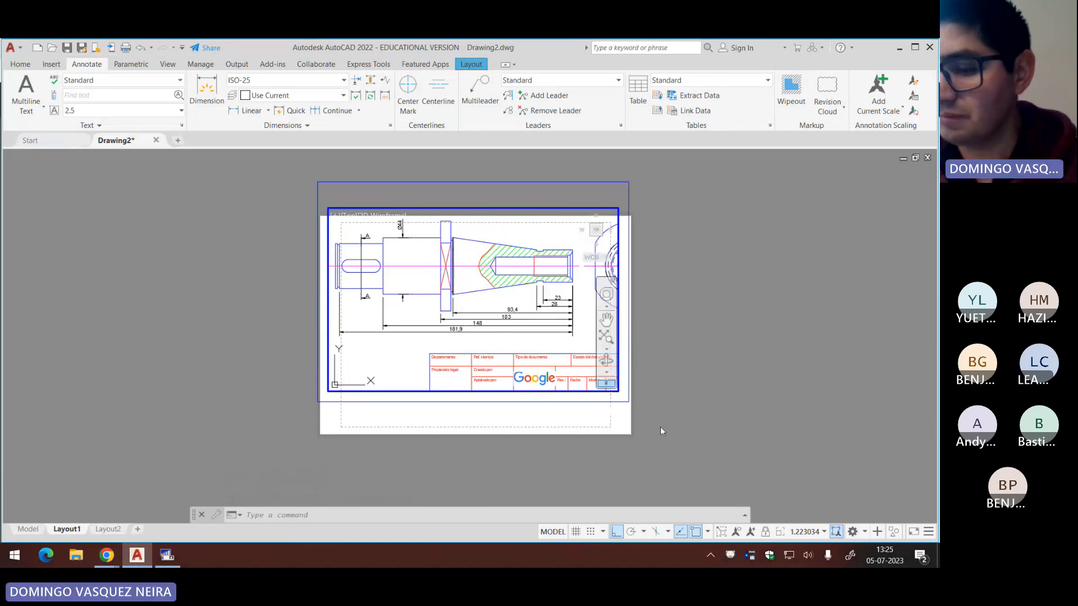
Step: Set the viewport scale to 1:1, position both shaft views above the title block and leave the viewport
{"action": "left_click", "coordinate": [808, 531]}
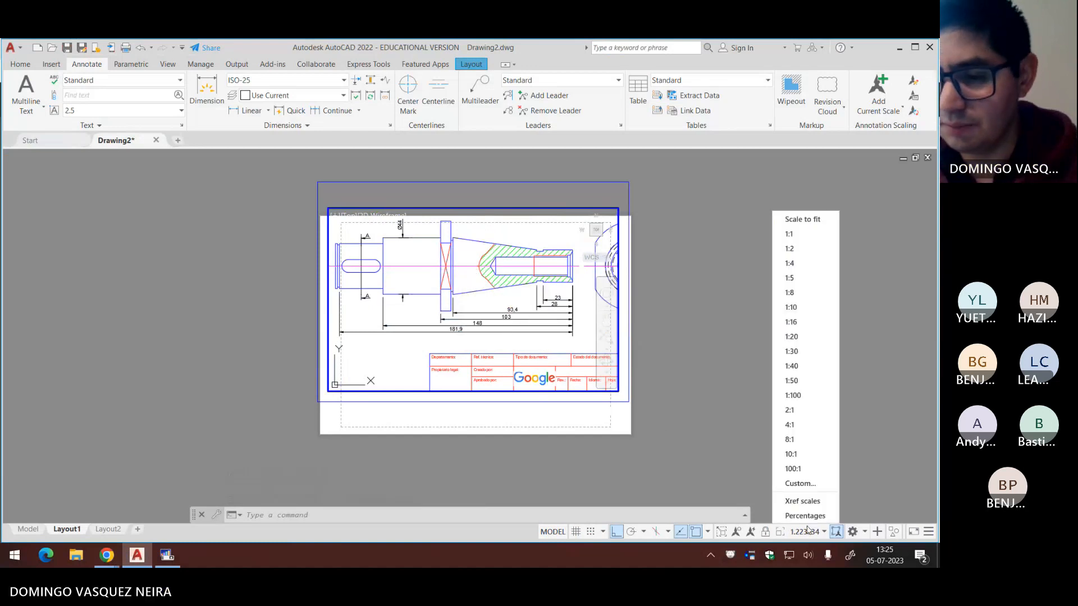
{"action": "left_click", "coordinate": [789, 234]}
{"action": "mouse_move", "coordinate": [529, 300]}
{"action": "middle_mouse_down"}
{"action": "mouse_move", "coordinate": [513, 302]}
{"action": "mouse_move", "coordinate": [506, 286]}
{"action": "middle_mouse_up"}
{"action": "double_click", "coordinate": [702, 332]}
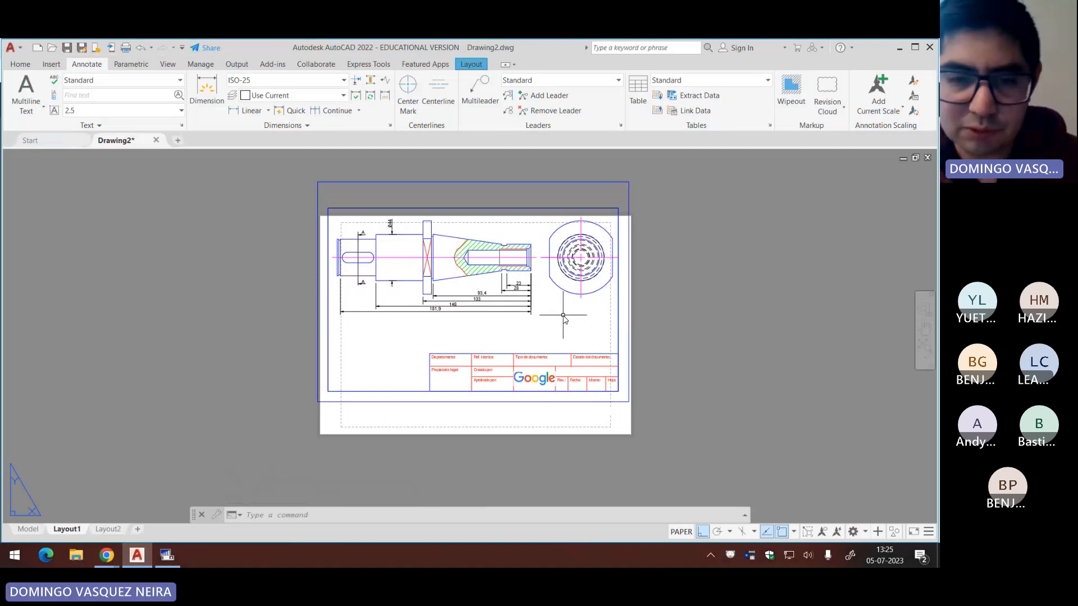
Step: Open the plot settings for Layout1, choose the DWG To PDF.pc3 plotter and keep the monochrome.ctb plot style table
{"action": "key", "text": "ctrl+p"}
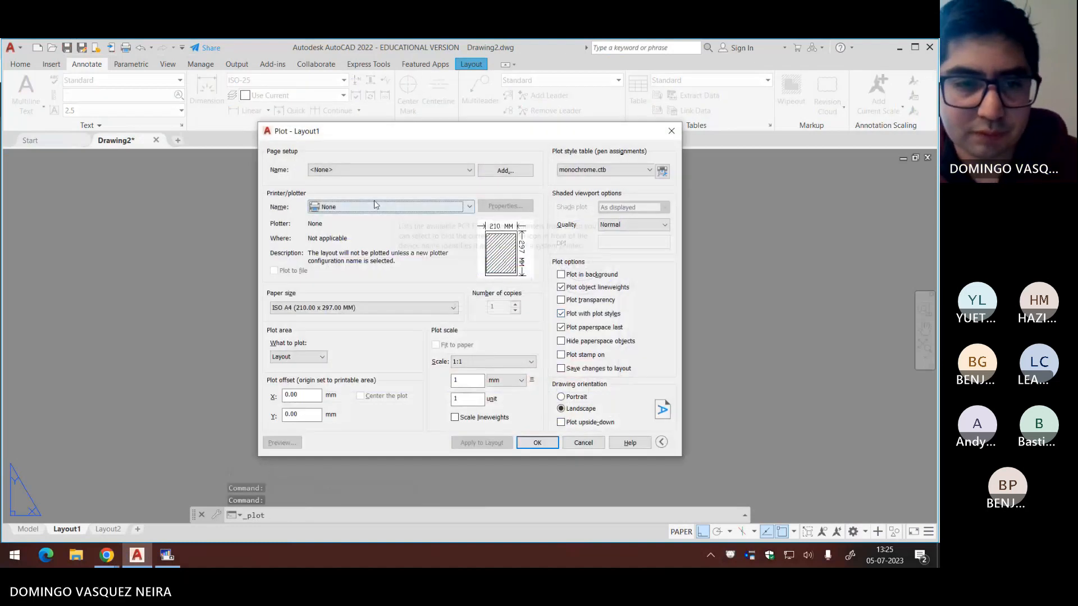
{"action": "left_click", "coordinate": [367, 208]}
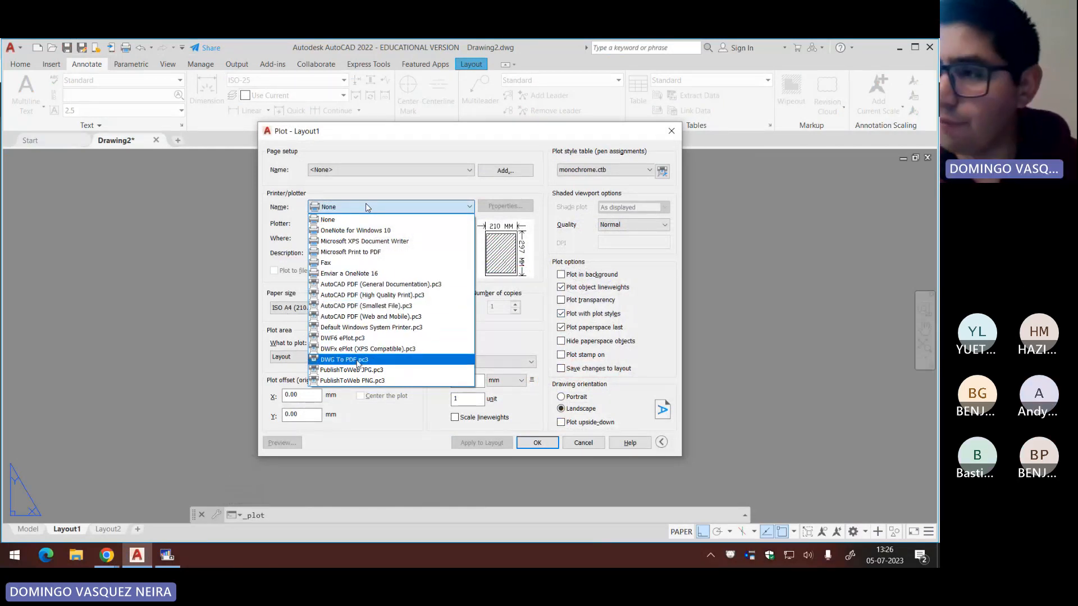
{"action": "left_click", "coordinate": [357, 361]}
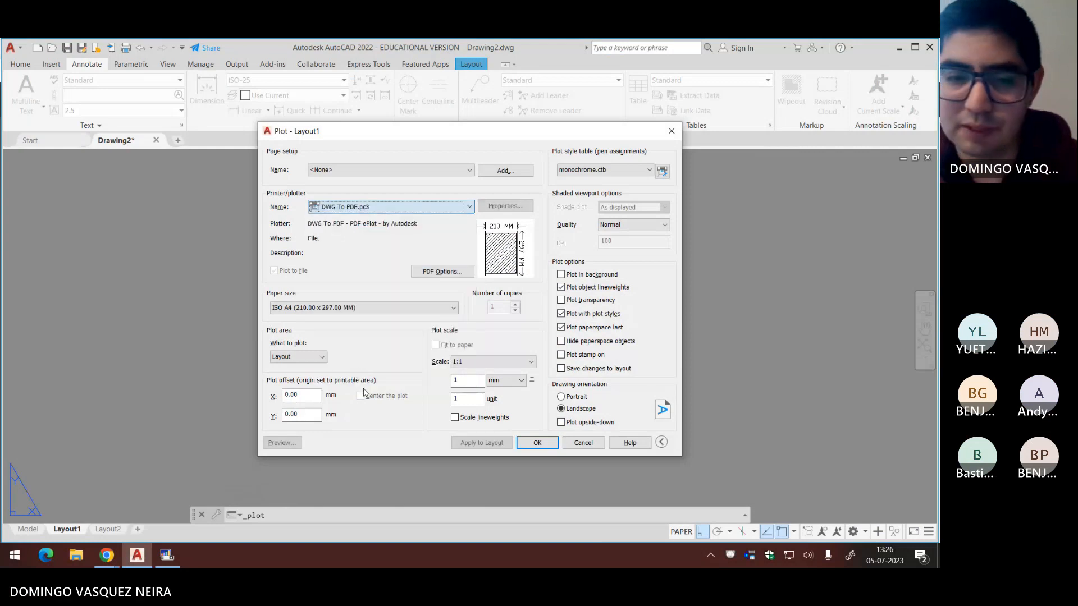
{"action": "left_click", "coordinate": [601, 170]}
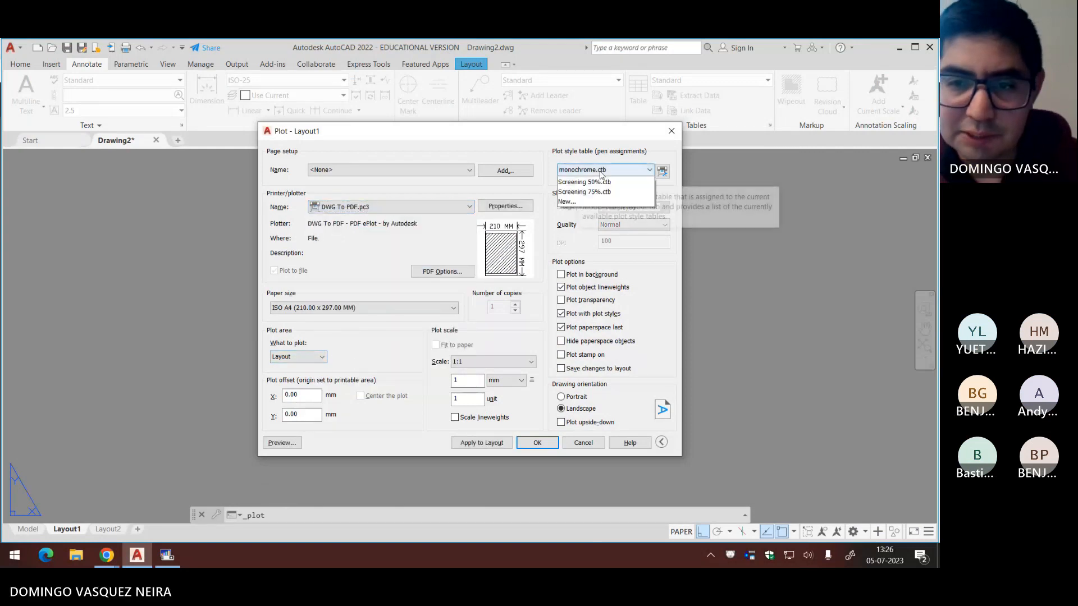
{"action": "left_click", "coordinate": [589, 231]}
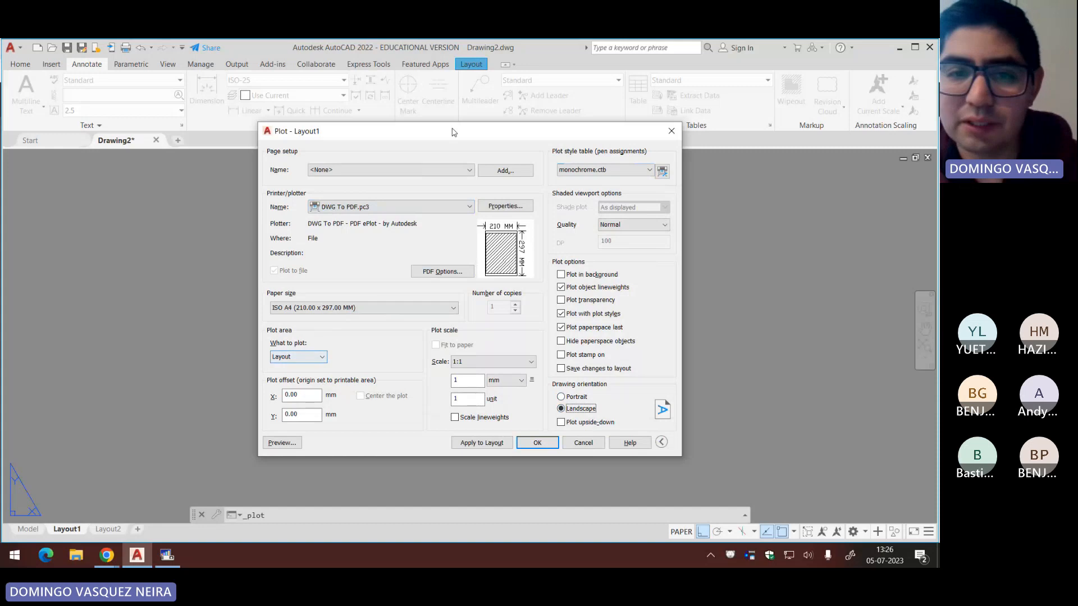
Step: Define the plot area as a window between opposite corners of the inner drawing frame and apply it to the layout
{"action": "mouse_move", "coordinate": [454, 133]}
{"action": "left_mouse_down"}
{"action": "mouse_move", "coordinate": [638, 164]}
{"action": "mouse_move", "coordinate": [772, 152]}
{"action": "left_mouse_up"}
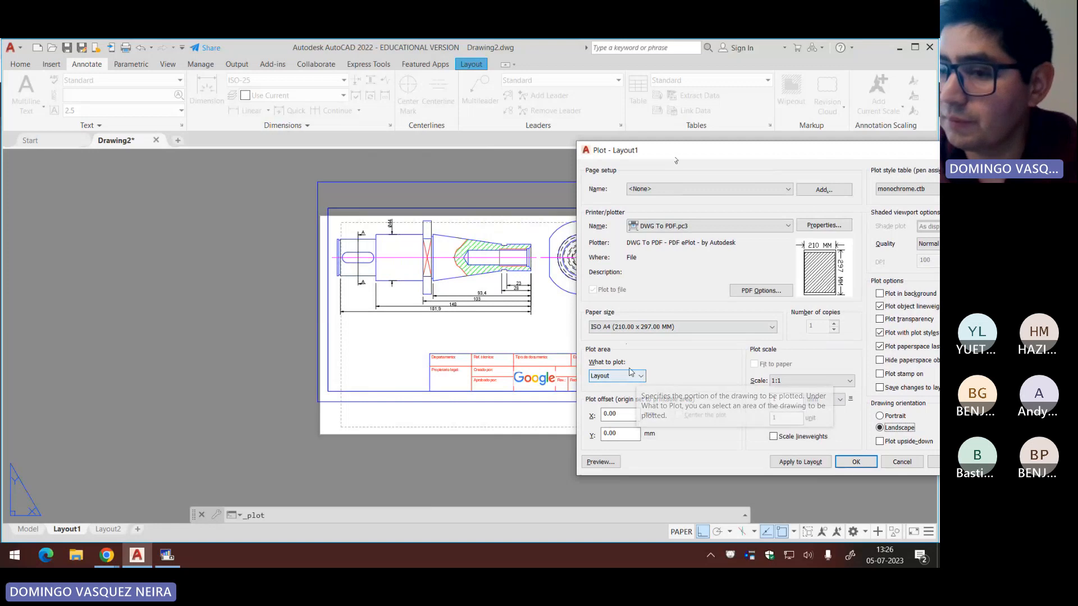
{"action": "left_click", "coordinate": [615, 381]}
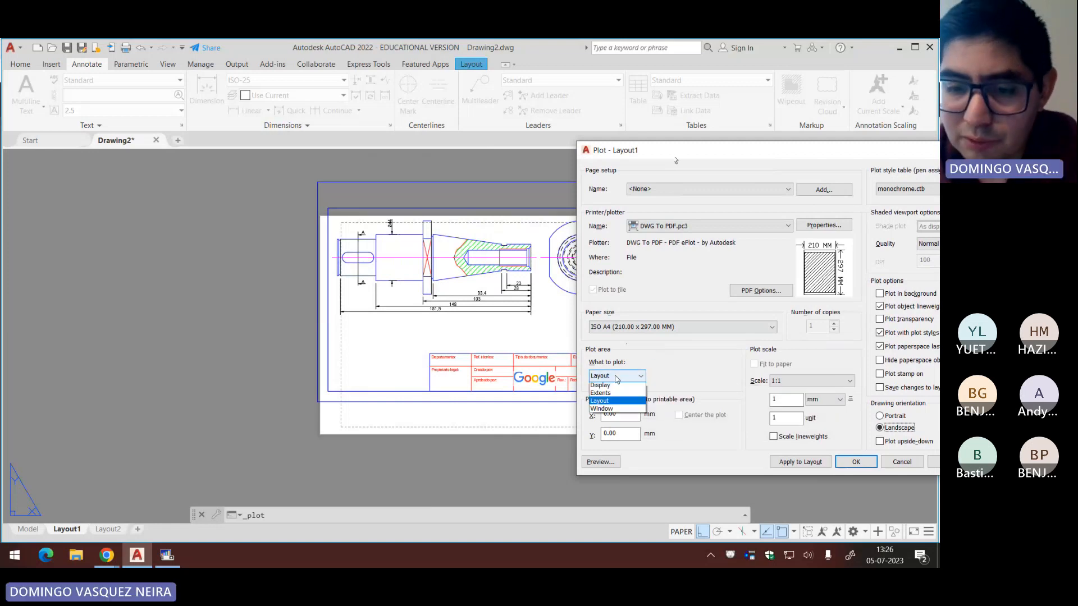
{"action": "left_click", "coordinate": [609, 413]}
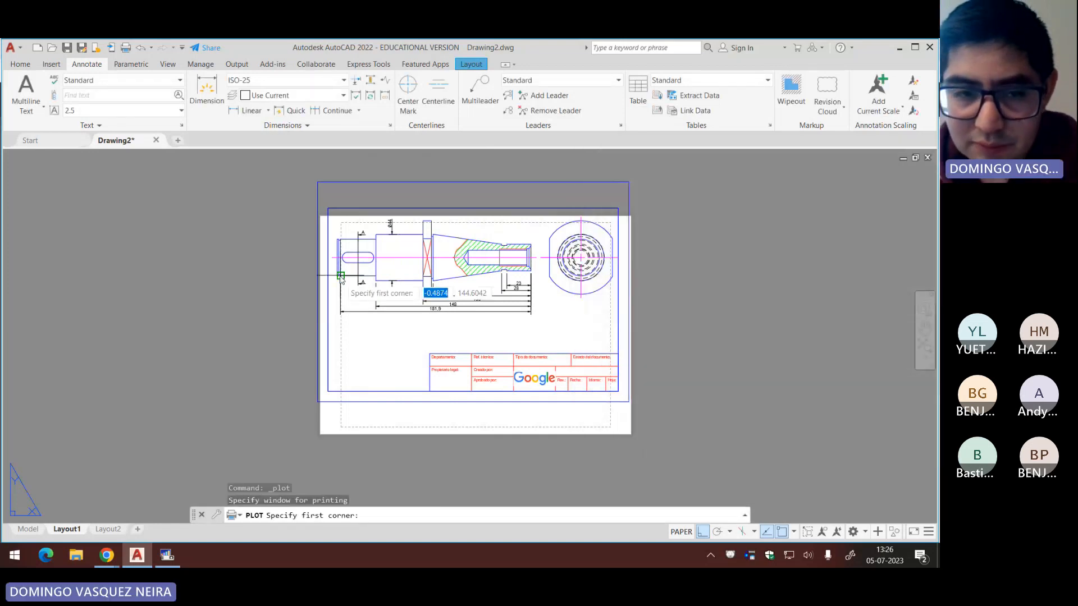
{"action": "left_click", "coordinate": [328, 209]}
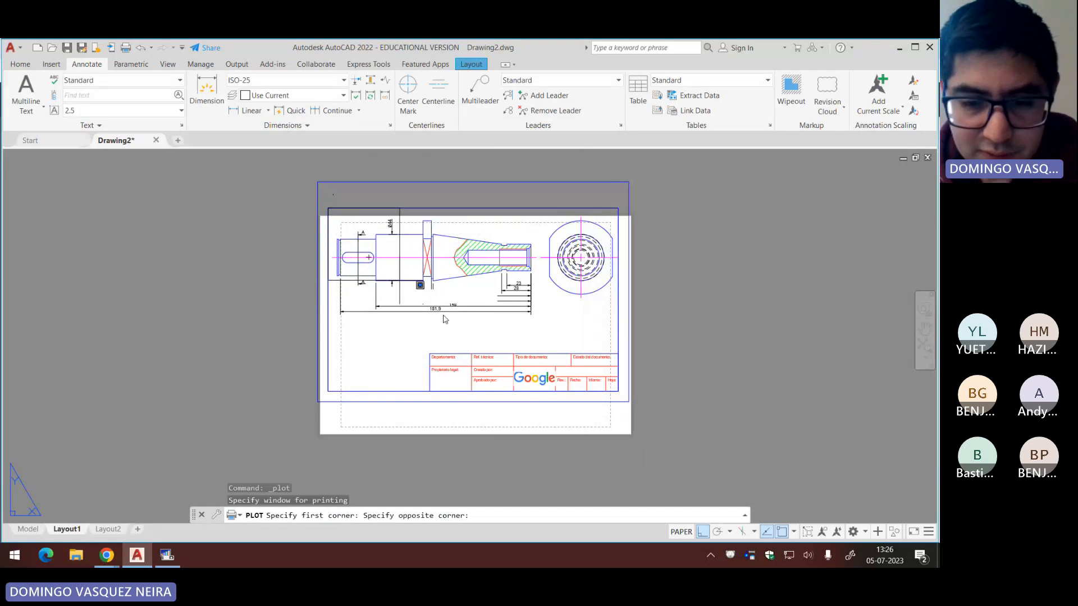
{"action": "left_click", "coordinate": [618, 391]}
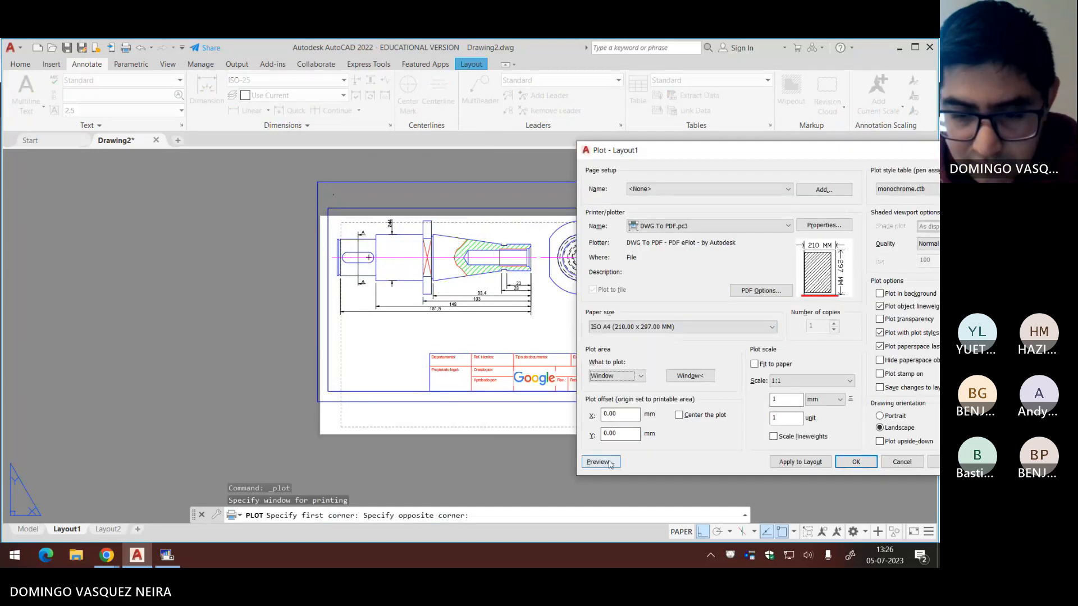
{"action": "left_click", "coordinate": [780, 464]}
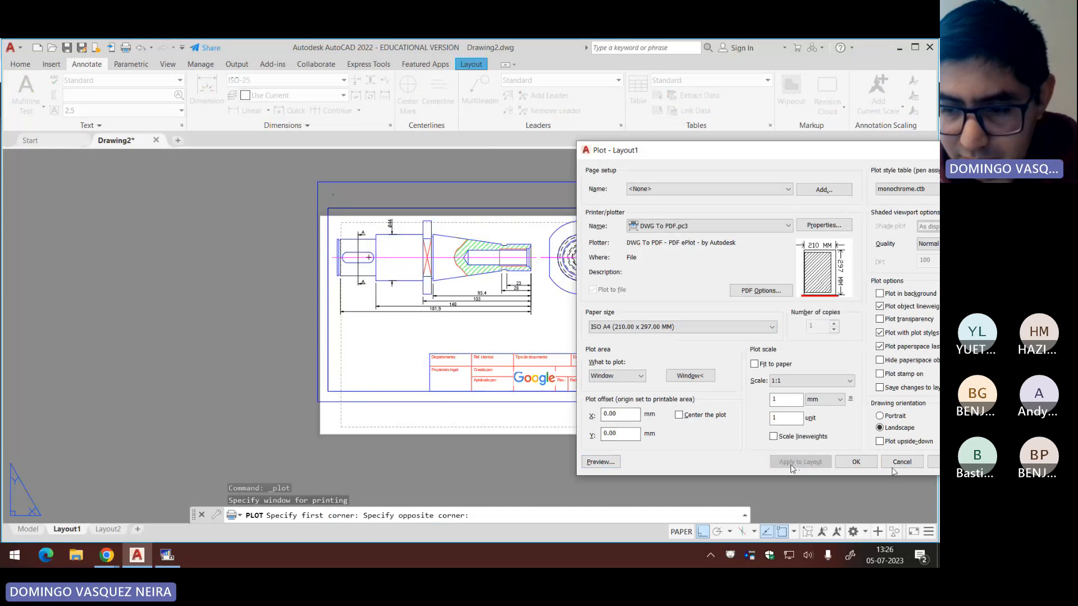
{"action": "left_click", "coordinate": [901, 462]}
{"action": "scroll", "coordinate": [538, 303], "scroll_direction": "down", "scroll_amount": 2}
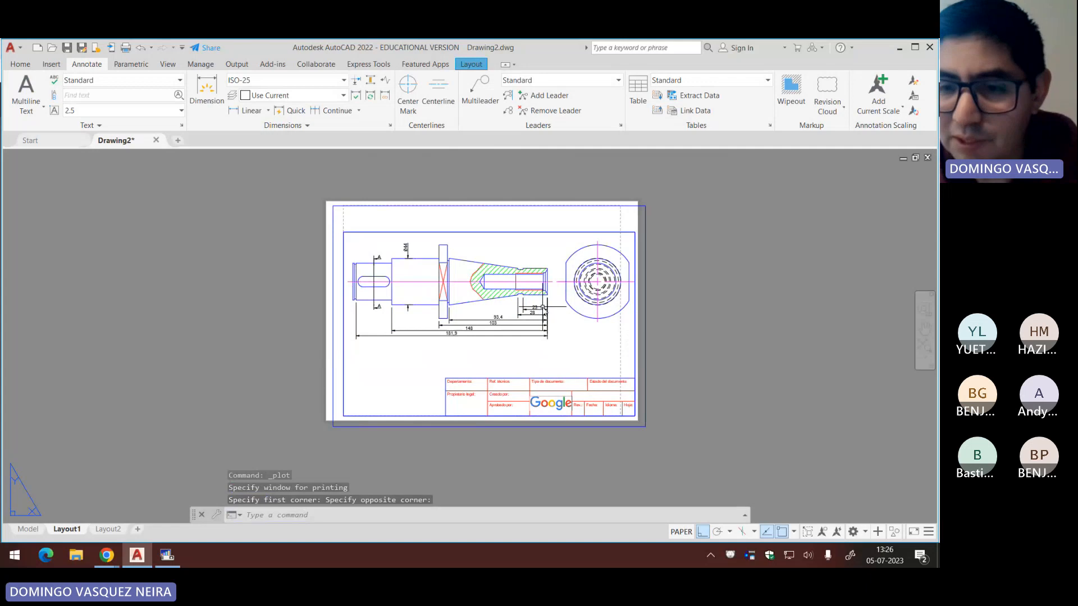
Step: Try a plot offset of X 10 mm and Y 25 mm, apply it to the layout and preview the sheet
{"action": "key", "text": "Return"}
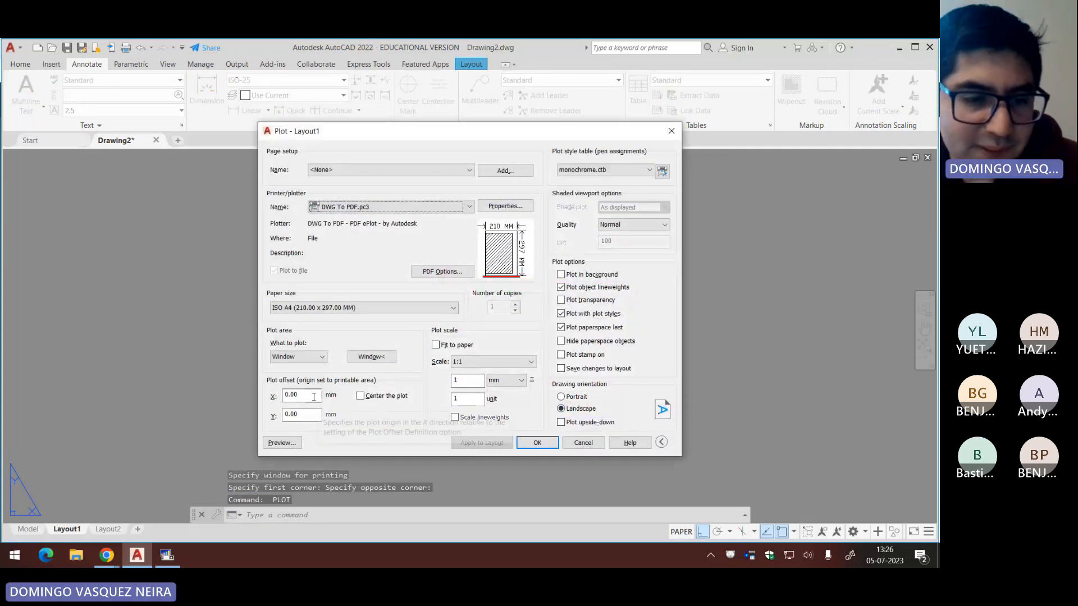
{"action": "double_click", "coordinate": [286, 395]}
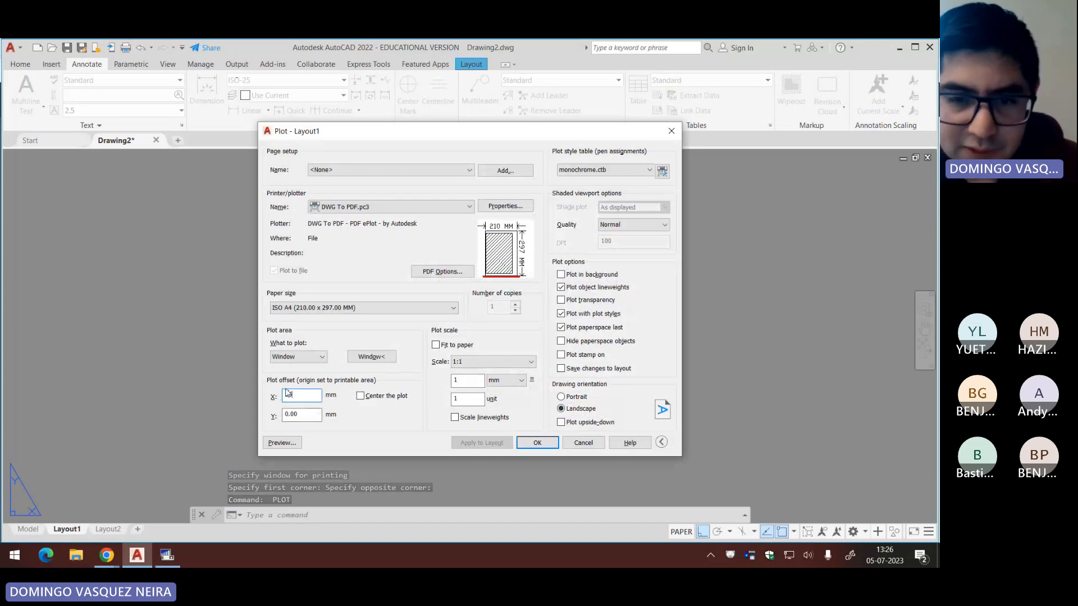
{"action": "double_click", "coordinate": [312, 413]}
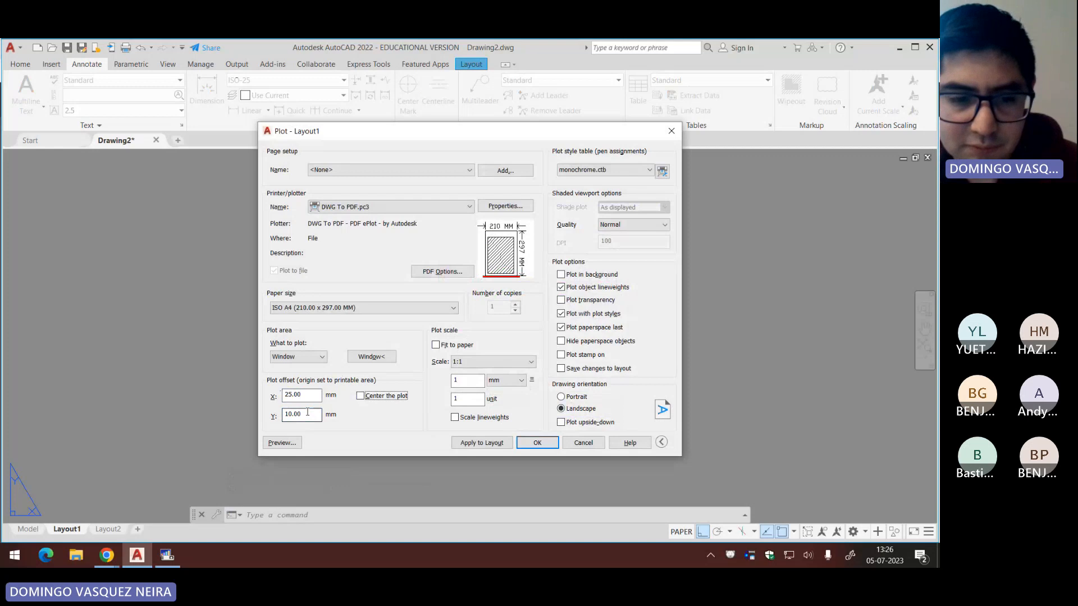
{"action": "double_click", "coordinate": [307, 412]}
{"action": "type", "text": "25"}
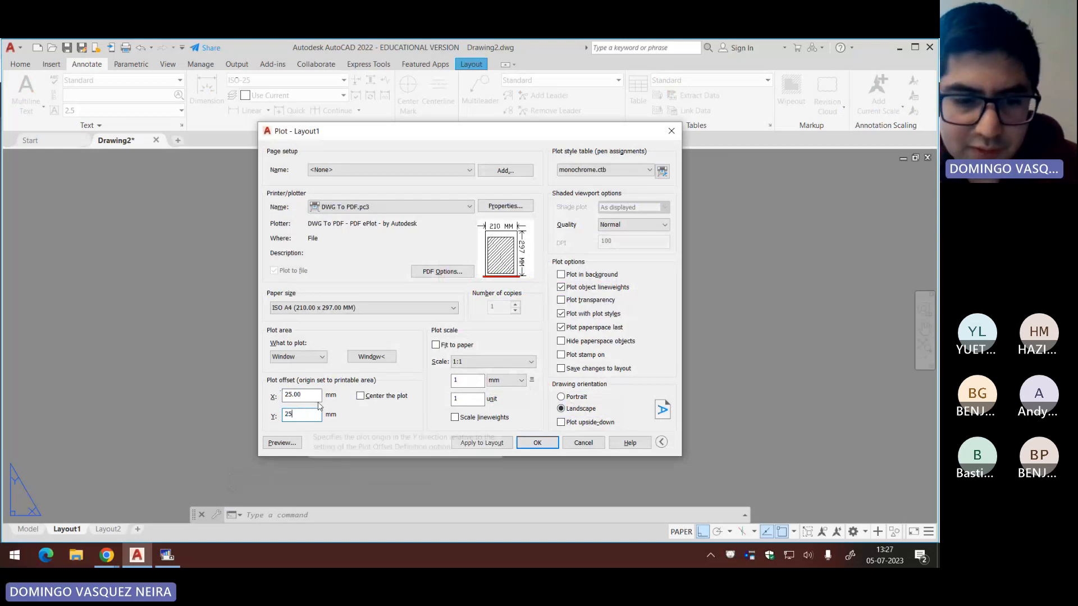
{"action": "double_click", "coordinate": [313, 395]}
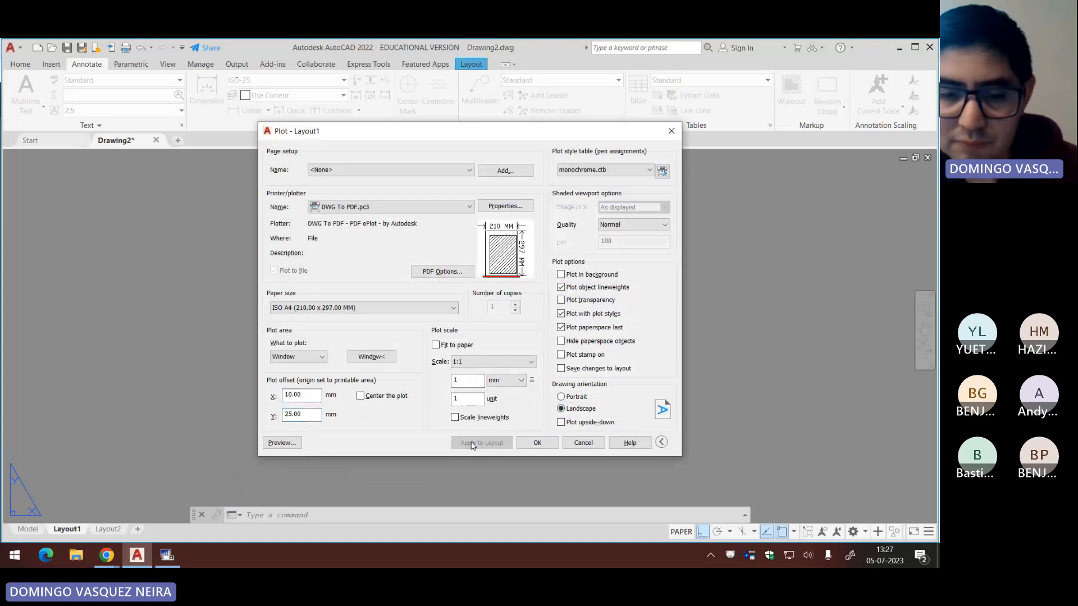
{"action": "left_click", "coordinate": [285, 443]}
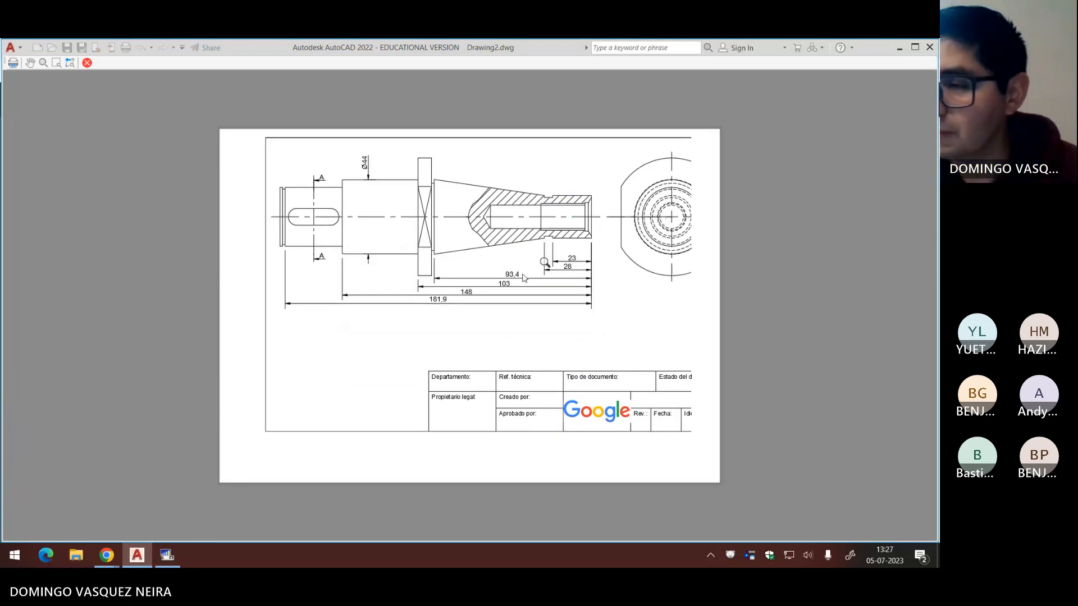
{"action": "key", "text": "Escape"}
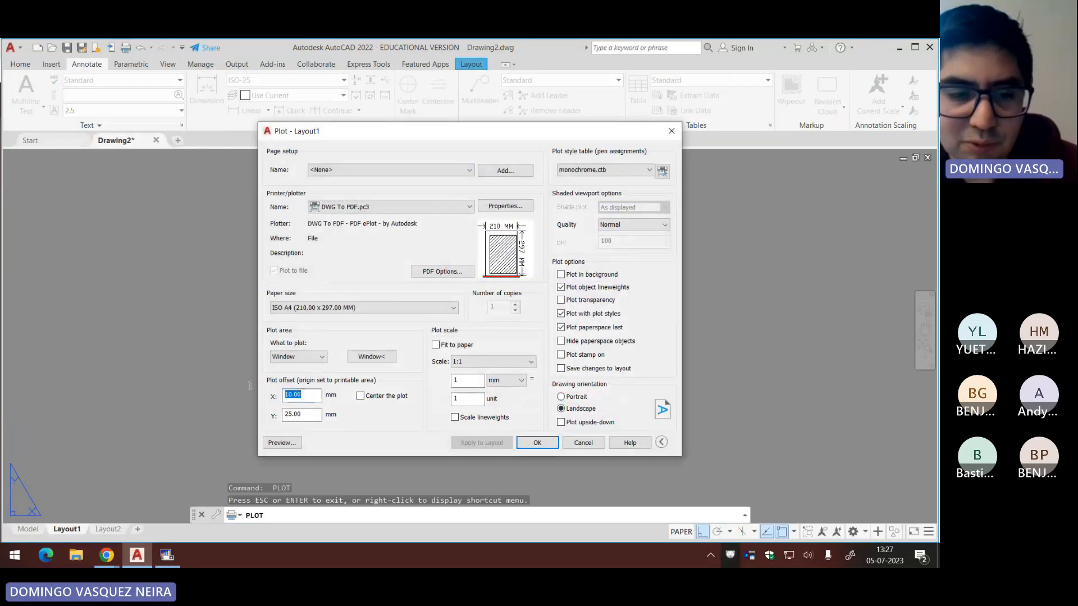
Step: Try a plot offset of X 25 mm and Y 10 mm and preview the sheet
{"action": "type", "text": "10"}
{"action": "key", "text": "Tab"}
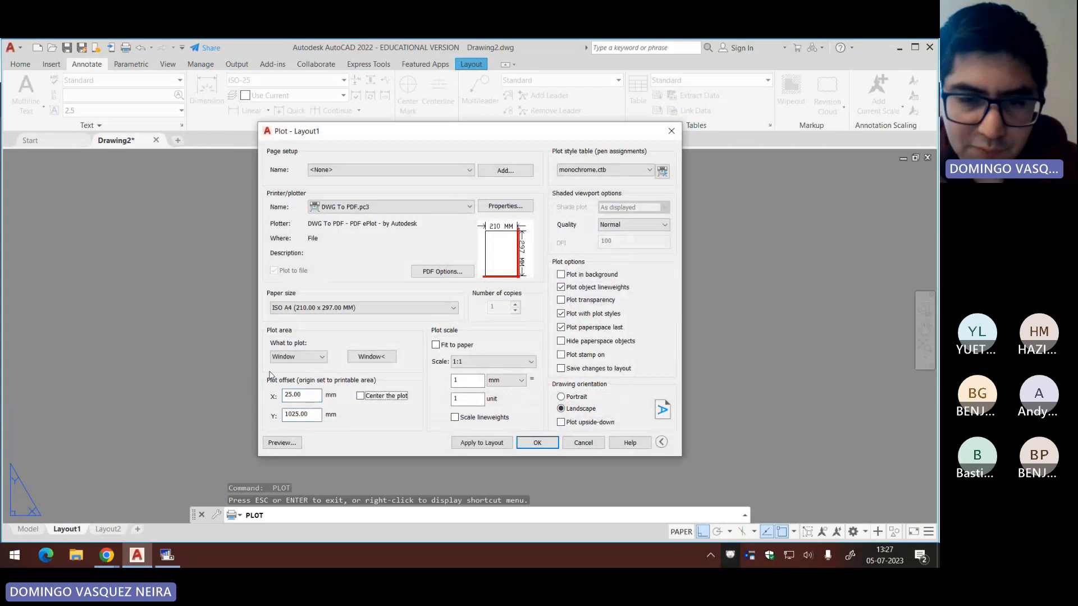
{"action": "left_click", "coordinate": [311, 415]}
{"action": "type", "text": "10"}
{"action": "key", "text": "Tab"}
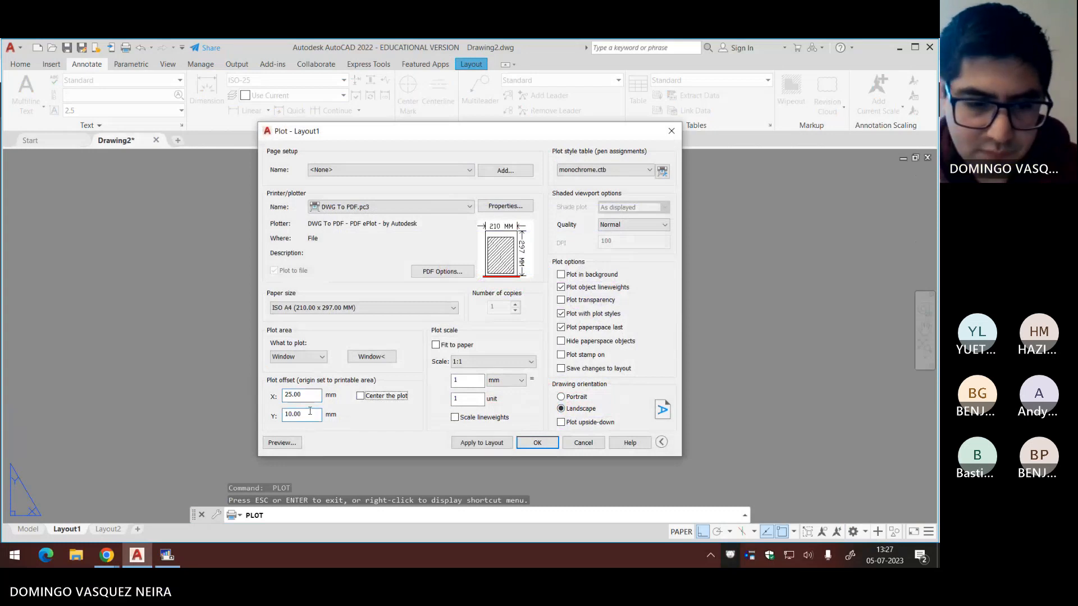
{"action": "left_click", "coordinate": [282, 443]}
{"action": "key", "text": "Escape"}
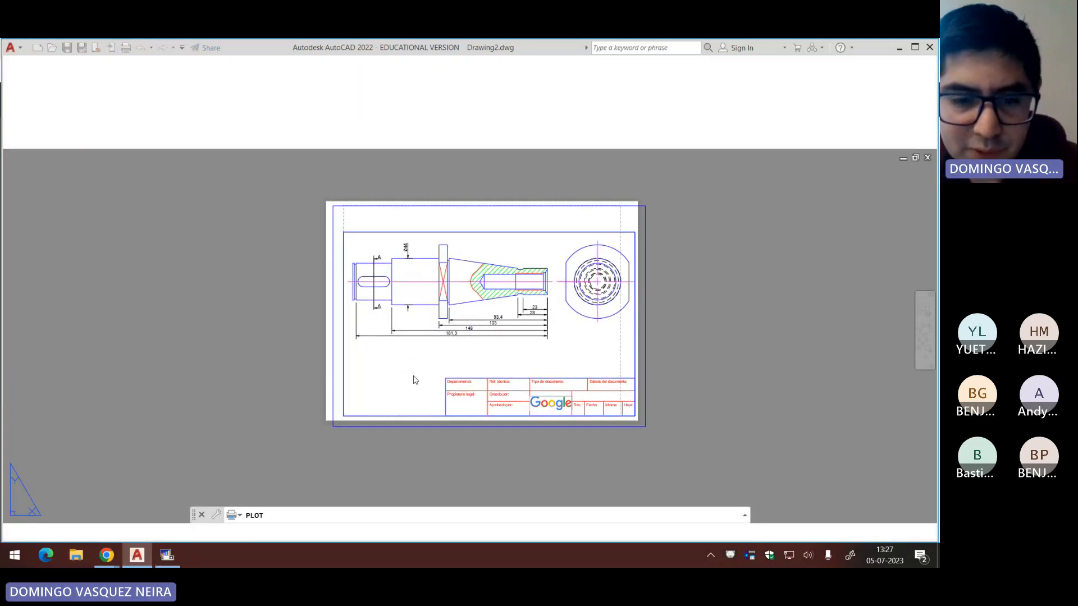
Step: Centre the plot on the sheet instead of using manual offsets
{"action": "left_click", "coordinate": [308, 395]}
{"action": "double_click", "coordinate": [308, 394]}
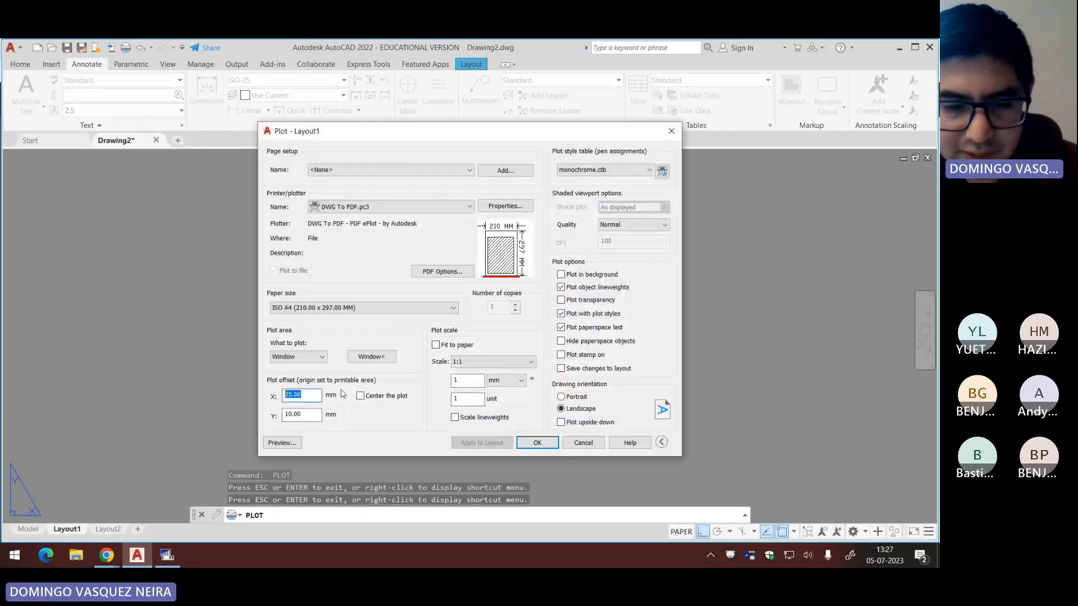
{"action": "left_click", "coordinate": [360, 396]}
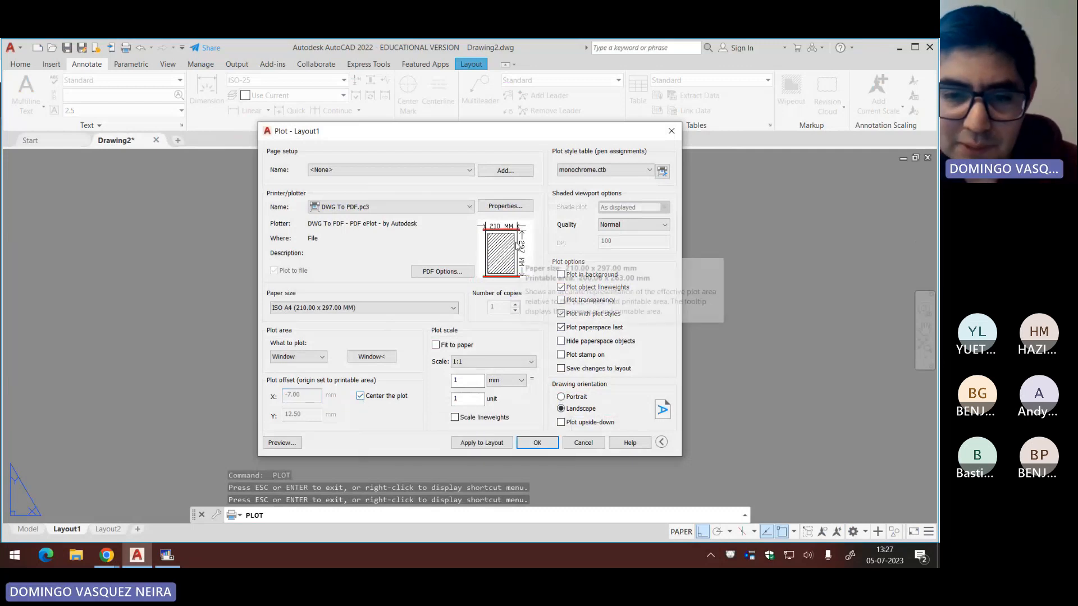
Step: Try the portrait drawing orientation, apply it to the layout and preview the sheet
{"action": "left_click", "coordinate": [568, 398]}
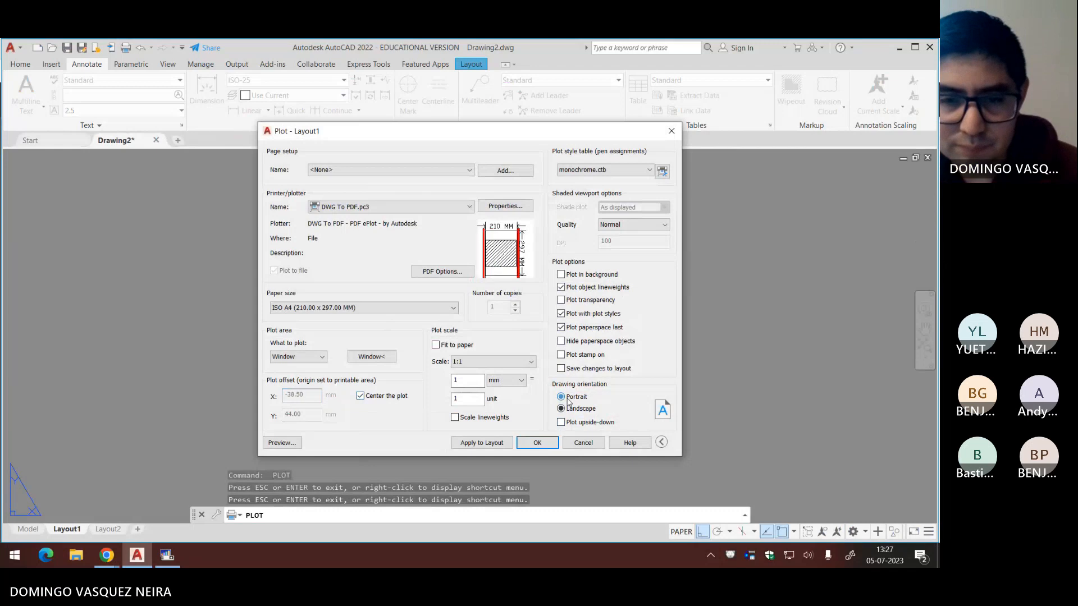
{"action": "left_click", "coordinate": [562, 409]}
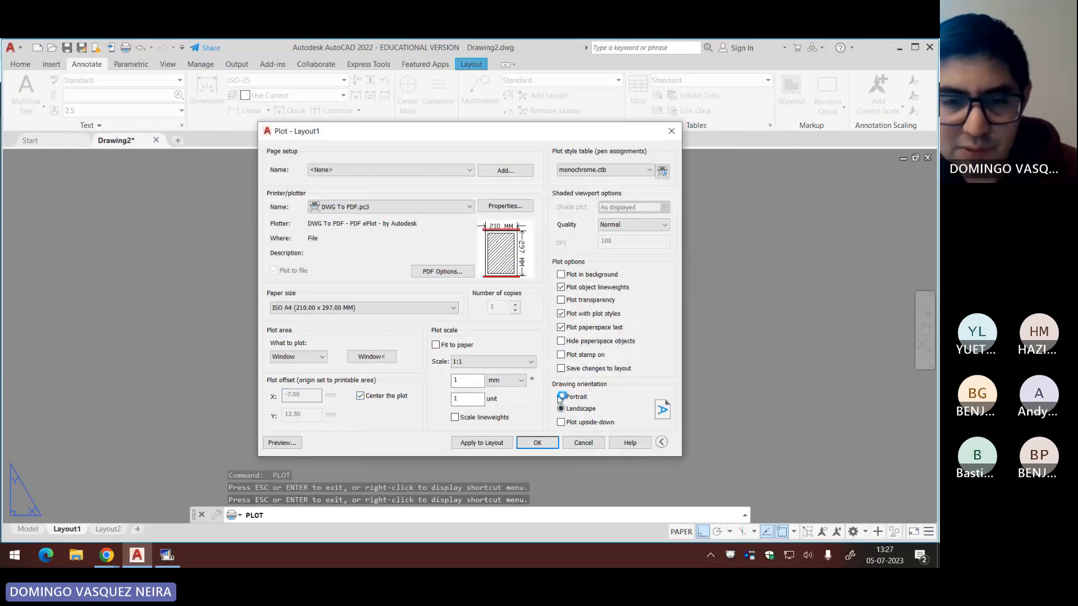
{"action": "left_click", "coordinate": [561, 396]}
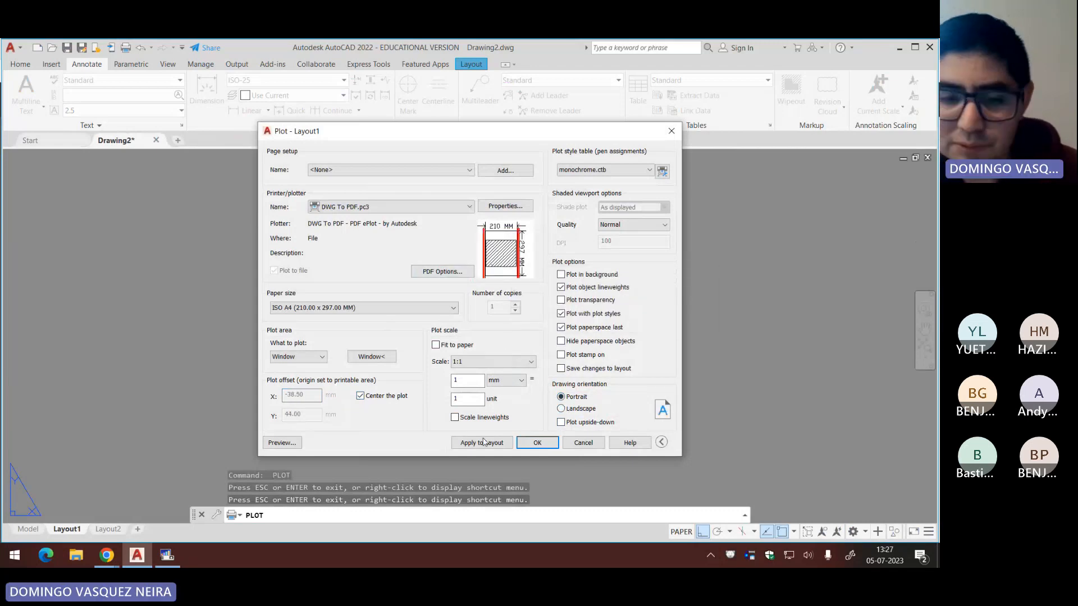
{"action": "left_click", "coordinate": [461, 443]}
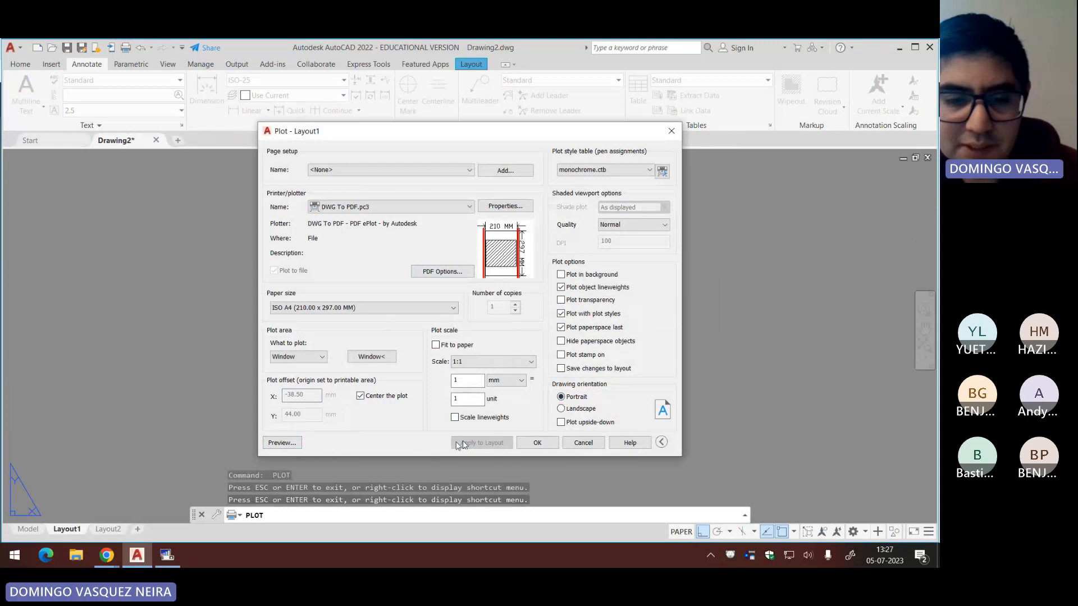
{"action": "left_click", "coordinate": [283, 443]}
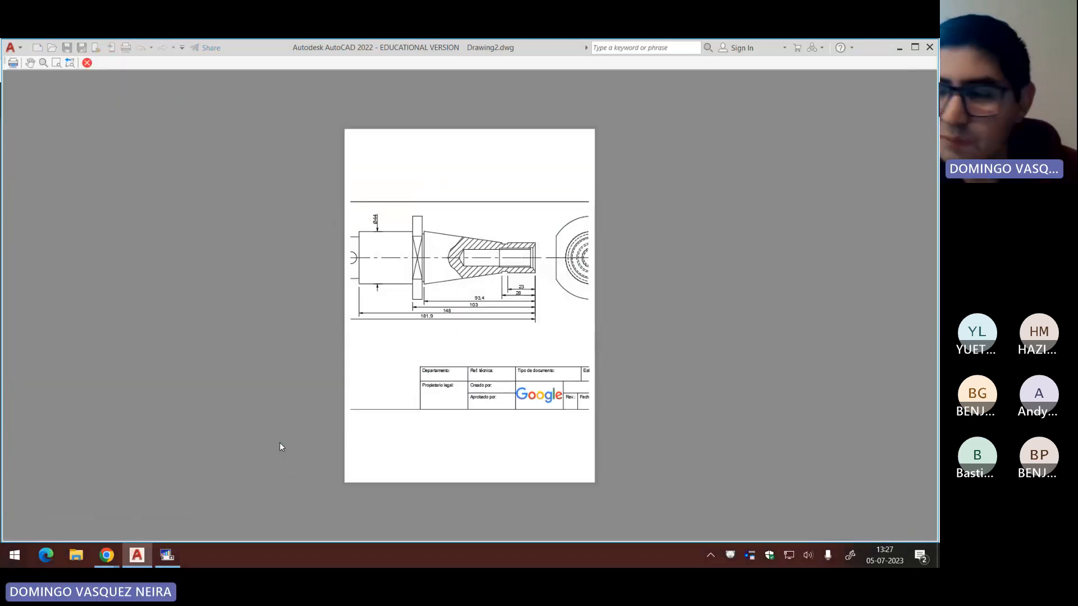
{"action": "key", "text": "Escape"}
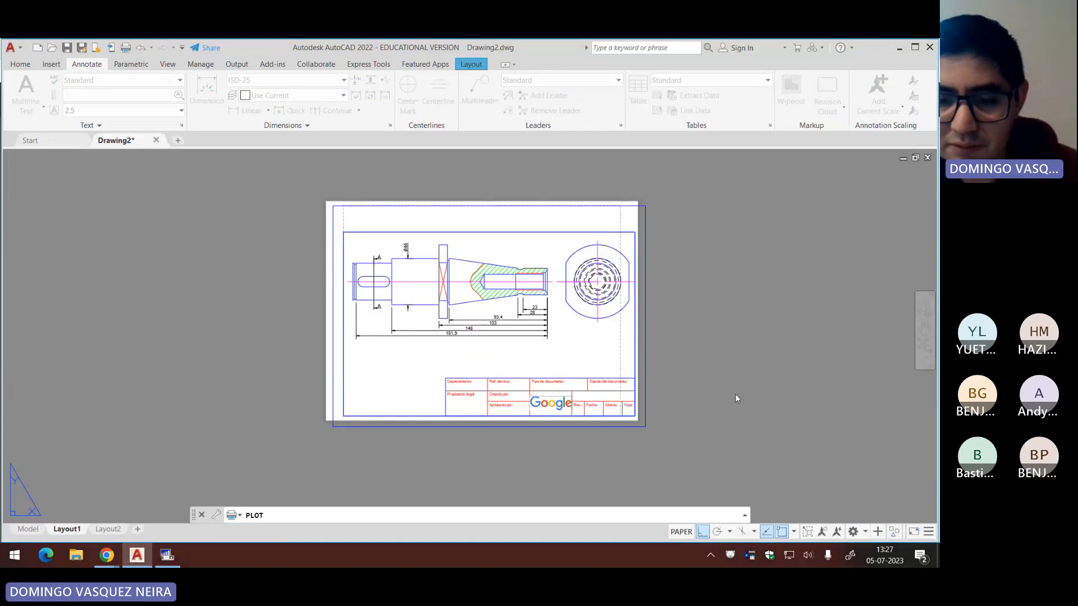
Step: Set the drawing orientation back to landscape and check the centred sheet in the plot preview
{"action": "left_click", "coordinate": [561, 409]}
{"action": "left_click", "coordinate": [282, 443]}
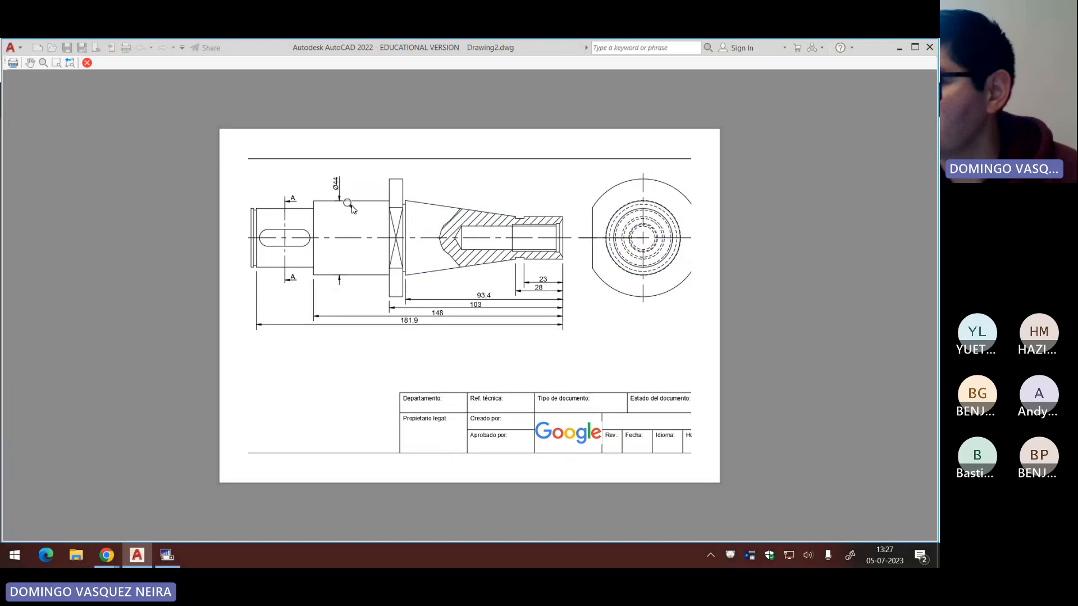
{"action": "key", "text": "Escape"}
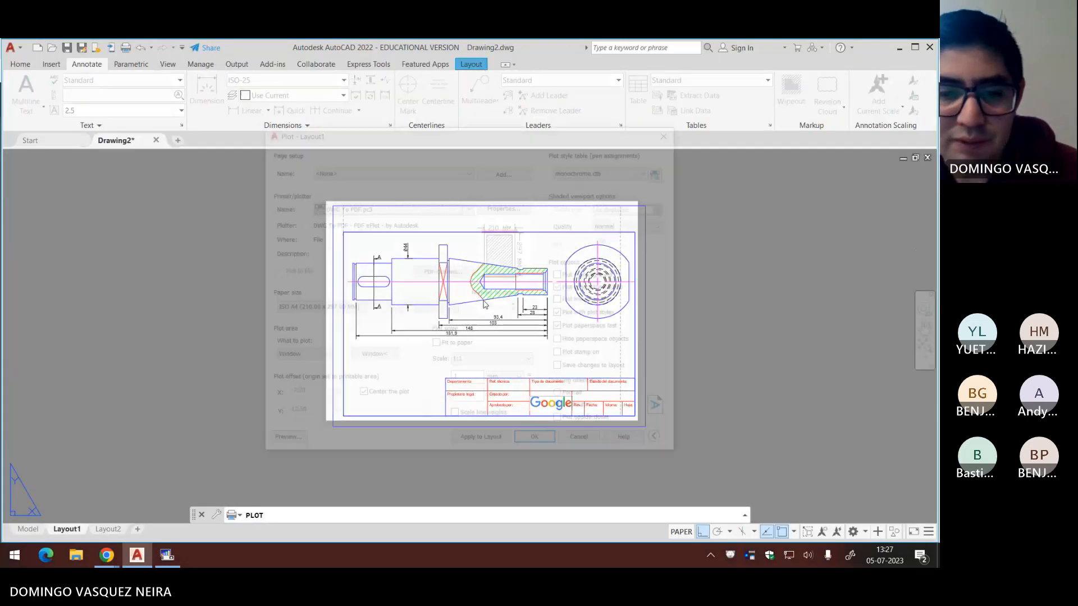
Step: Scale the plot to fit the paper, apply the settings to the layout and preview the complete frame
{"action": "left_click", "coordinate": [435, 346]}
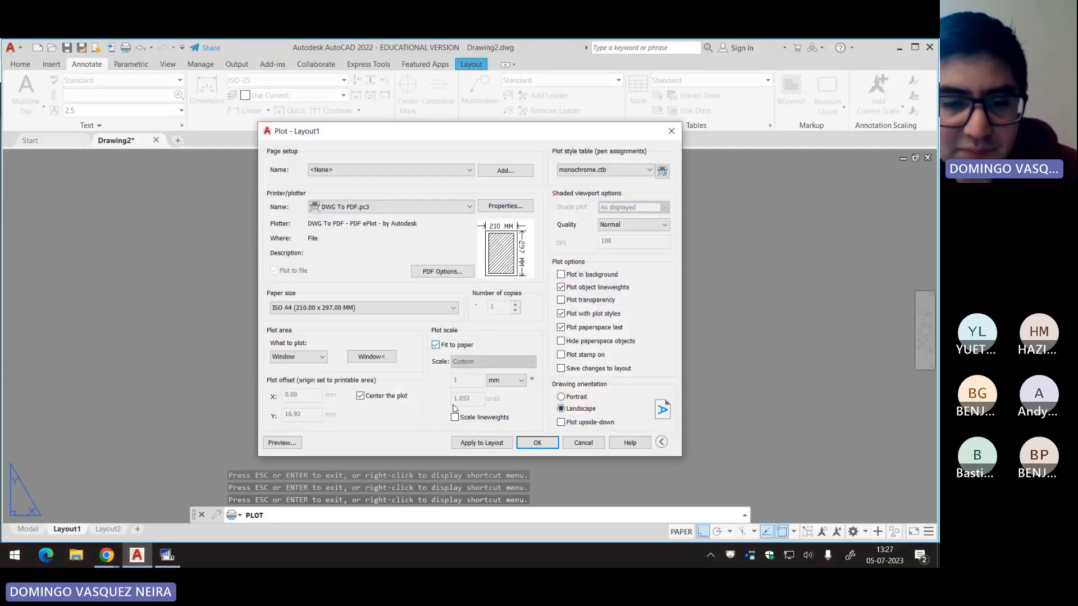
{"action": "left_click", "coordinate": [495, 449]}
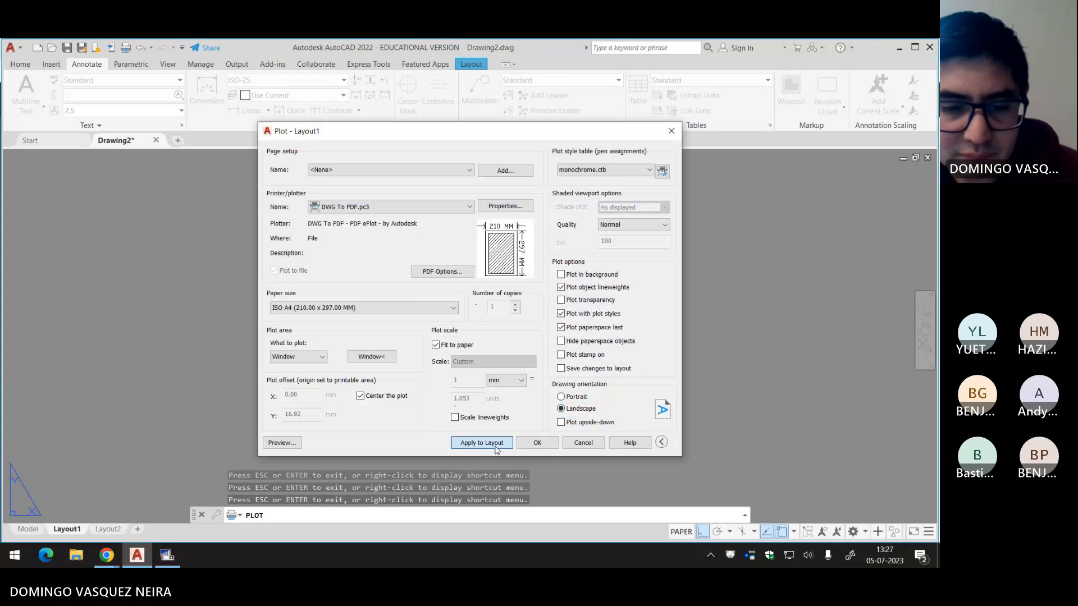
{"action": "left_click", "coordinate": [283, 442]}
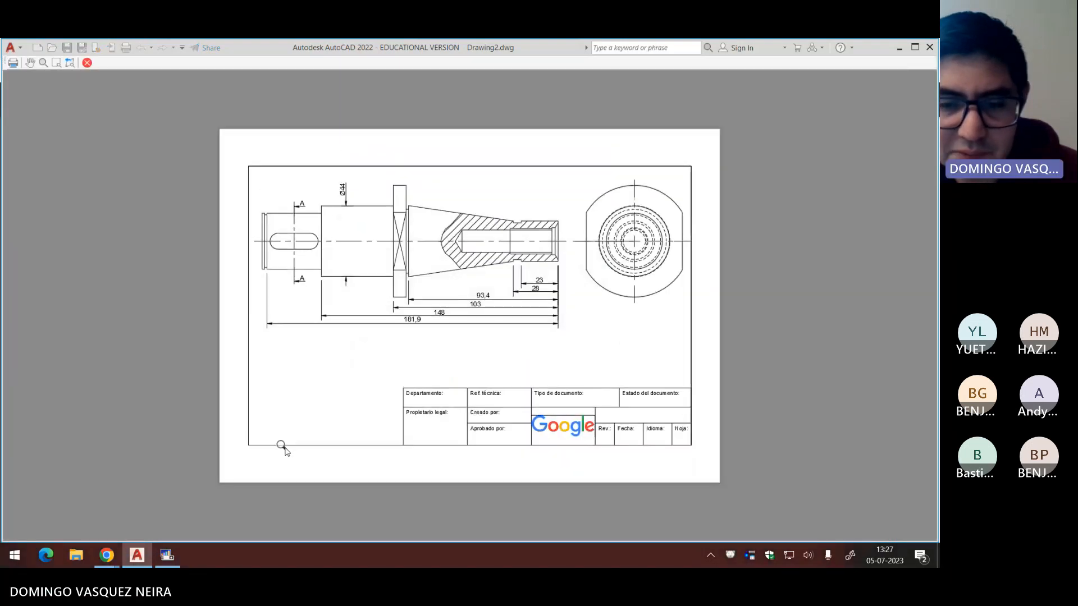
Step: Plot the layout to a PDF file named "eje examen" on the desktop
{"action": "key", "text": "Escape"}
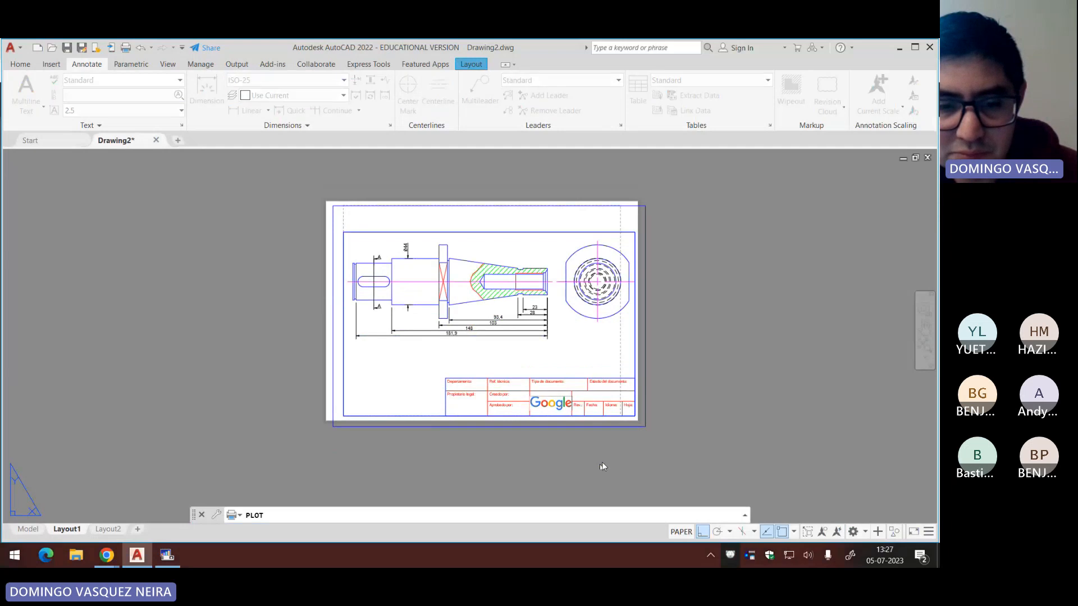
{"action": "left_click", "coordinate": [544, 443]}
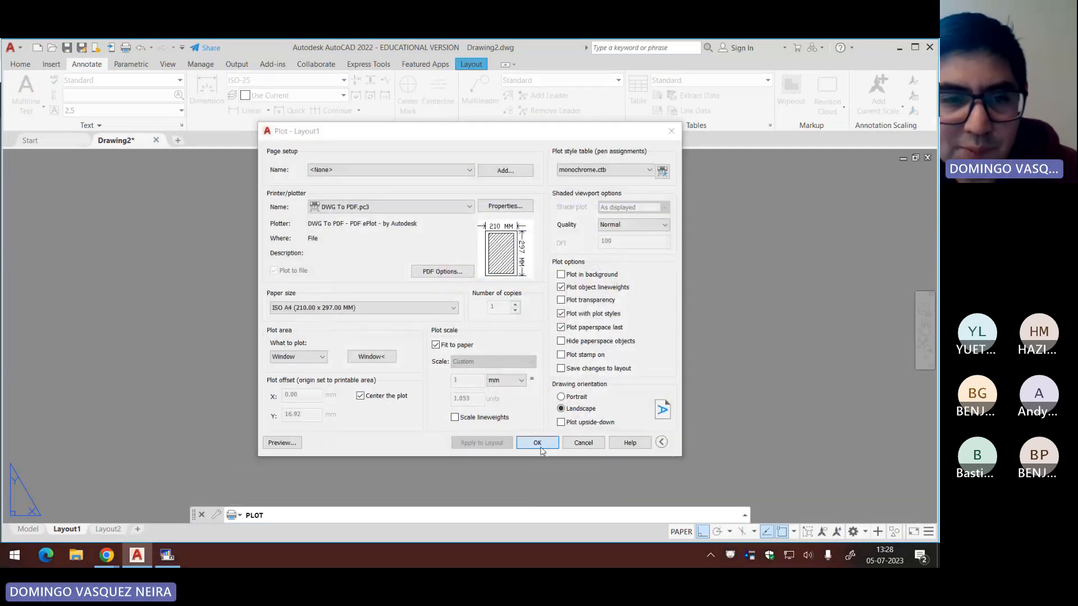
{"action": "left_click", "coordinate": [461, 411]}
{"action": "double_click", "coordinate": [488, 409]}
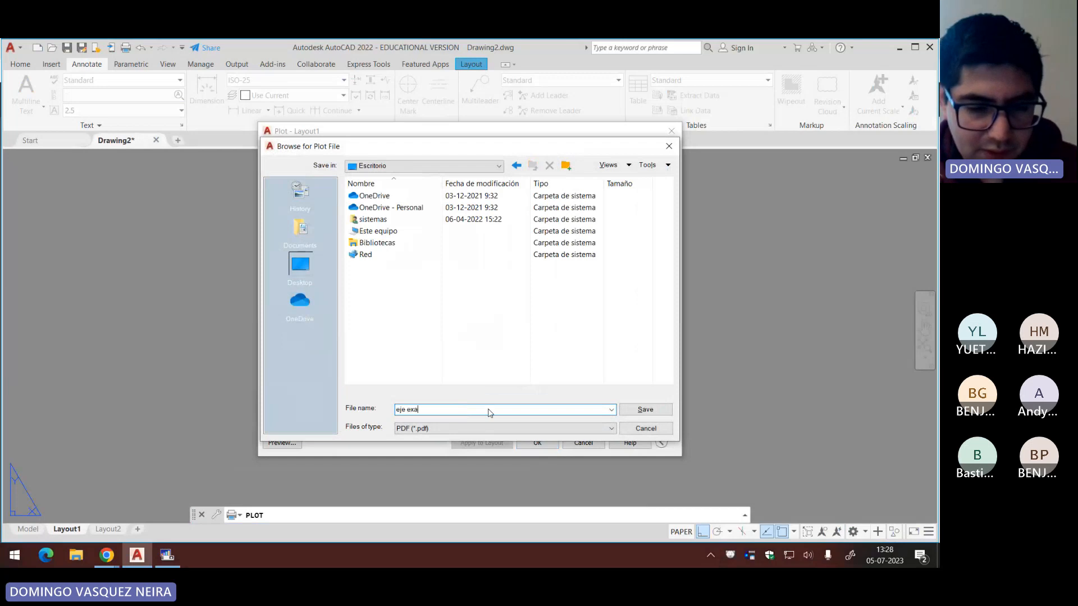
{"action": "type", "text": "eje examen"}
{"action": "key", "text": "Return"}
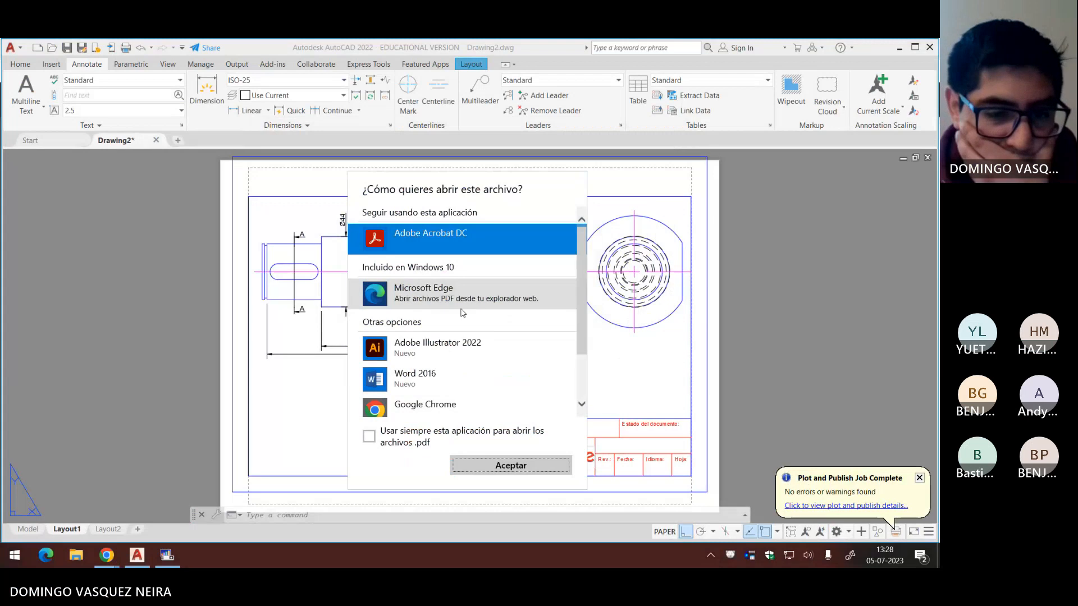
Step: Open the plotted PDF in Google Chrome, inspect the shaft views and title block up close, and close the file
{"action": "left_click", "coordinate": [482, 402]}
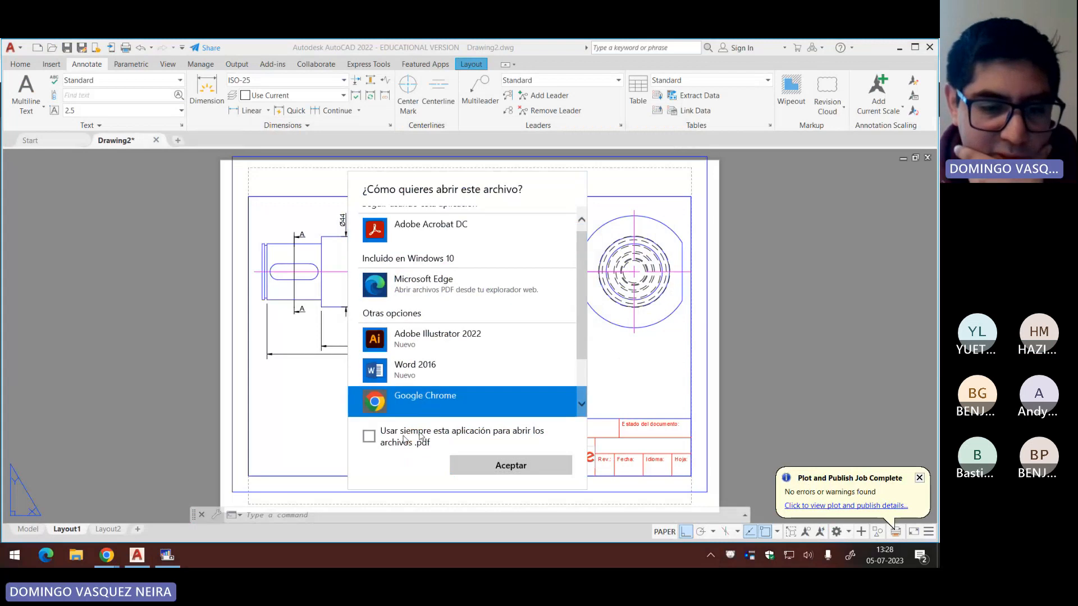
{"action": "left_click", "coordinate": [510, 465]}
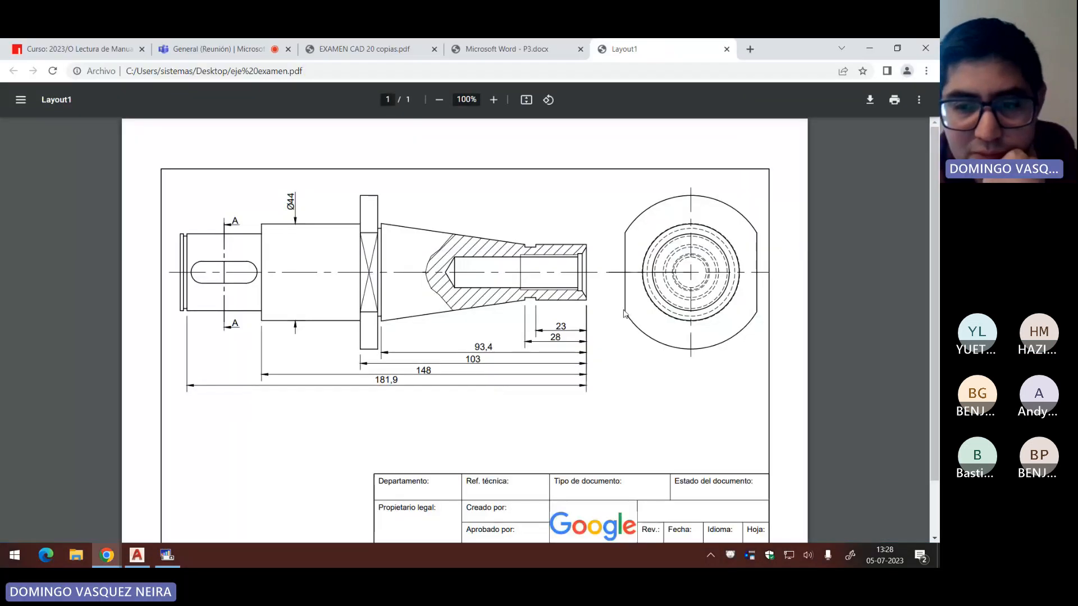
{"action": "scroll", "coordinate": [491, 258], "scroll_direction": "up", "scroll_amount": 5, "text": "ctrl"}
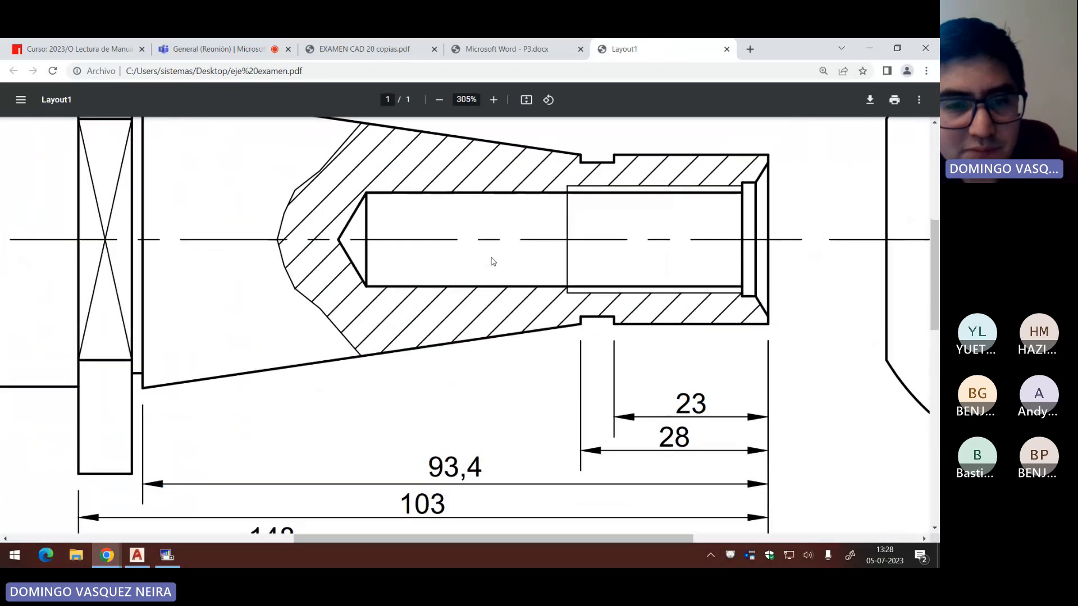
{"action": "scroll", "coordinate": [499, 259], "scroll_direction": "down", "scroll_amount": 8, "text": "ctrl"}
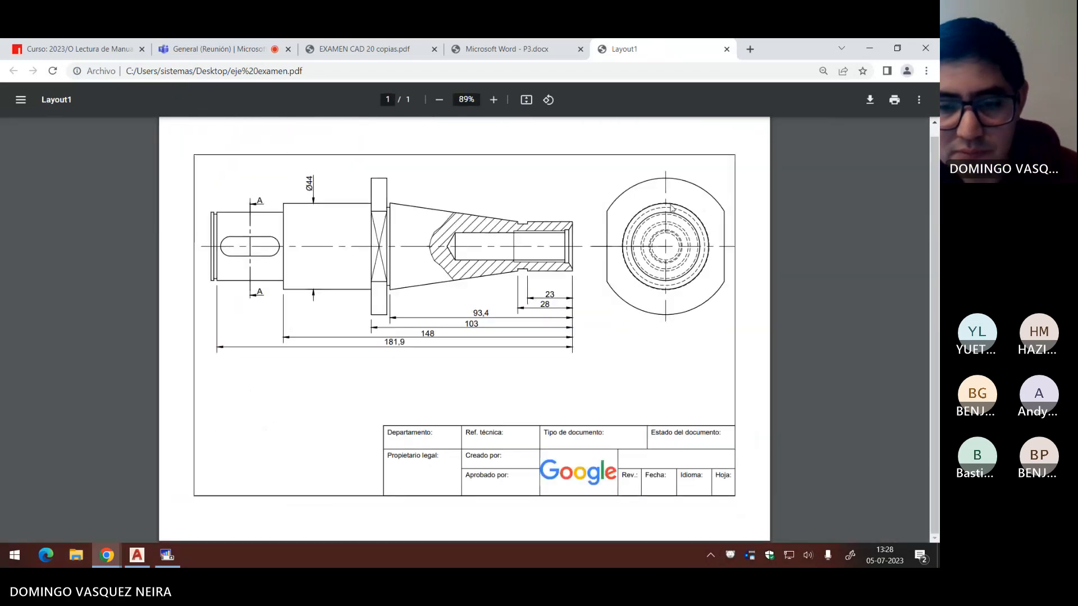
{"action": "scroll", "coordinate": [393, 315], "scroll_direction": "up", "scroll_amount": 1, "text": "ctrl"}
{"action": "scroll", "coordinate": [308, 270], "scroll_direction": "up", "scroll_amount": 1, "text": "ctrl"}
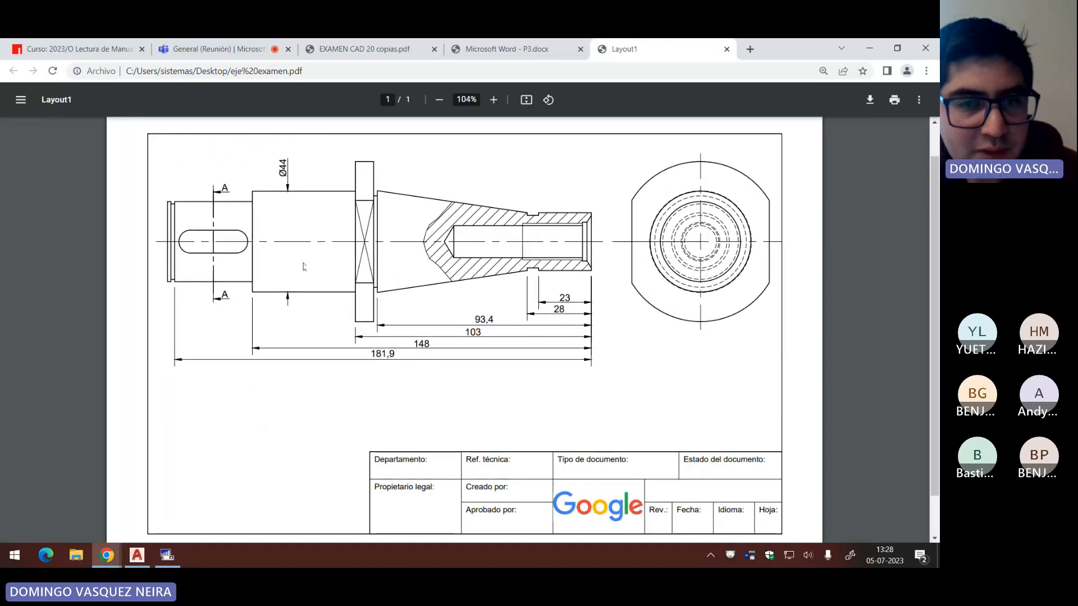
{"action": "left_click", "coordinate": [727, 50]}
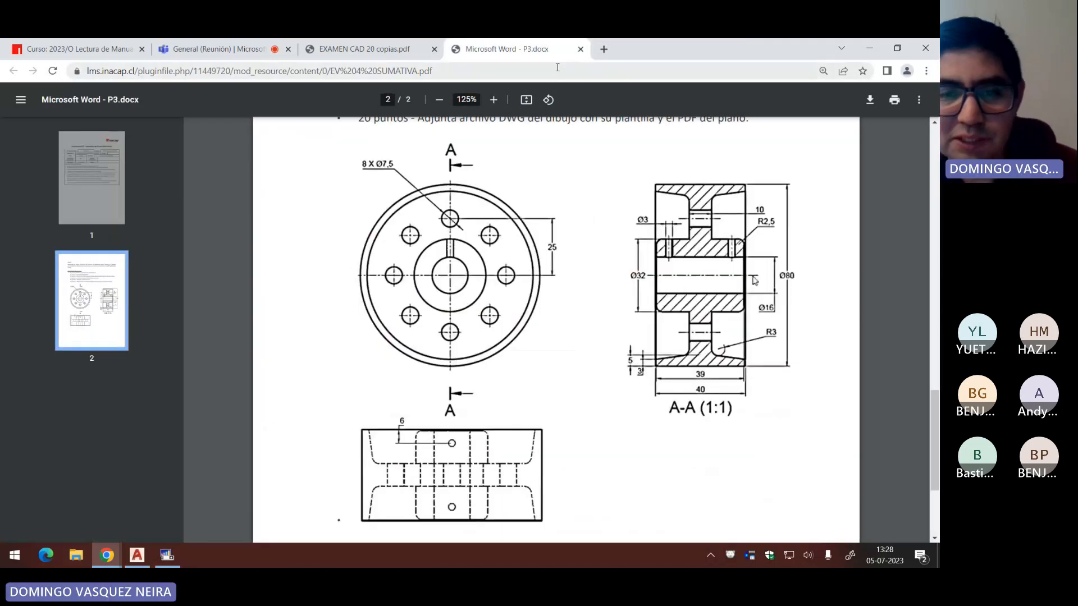
Step: Switch back to AutoCAD and delete the separate line along the bottom edge of the drawing frame
{"action": "key", "text": "alt+Tab"}
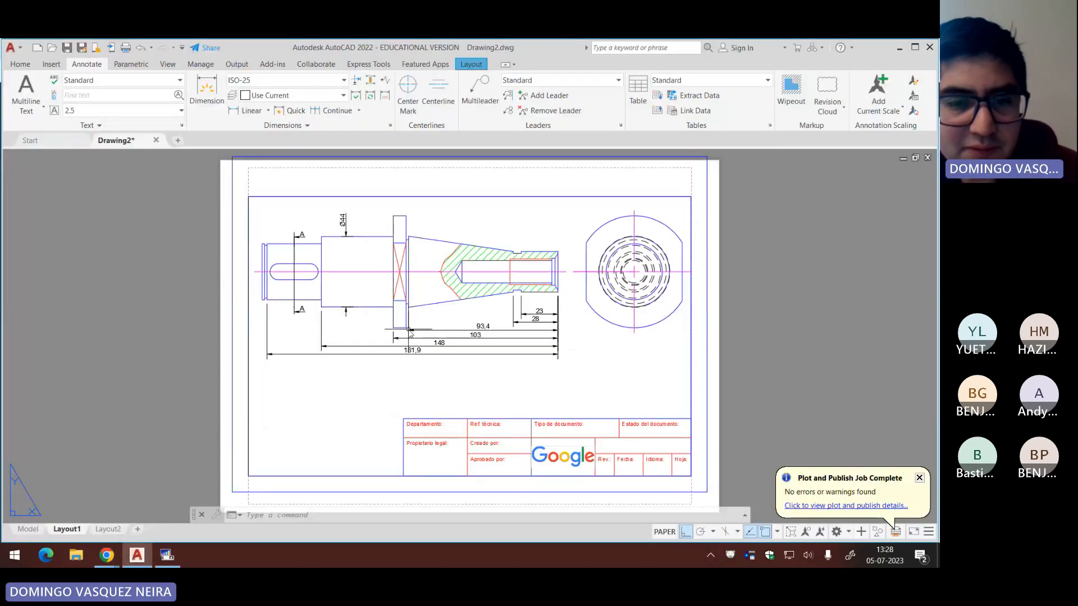
{"action": "left_click", "coordinate": [280, 476]}
{"action": "left_click", "coordinate": [280, 475]}
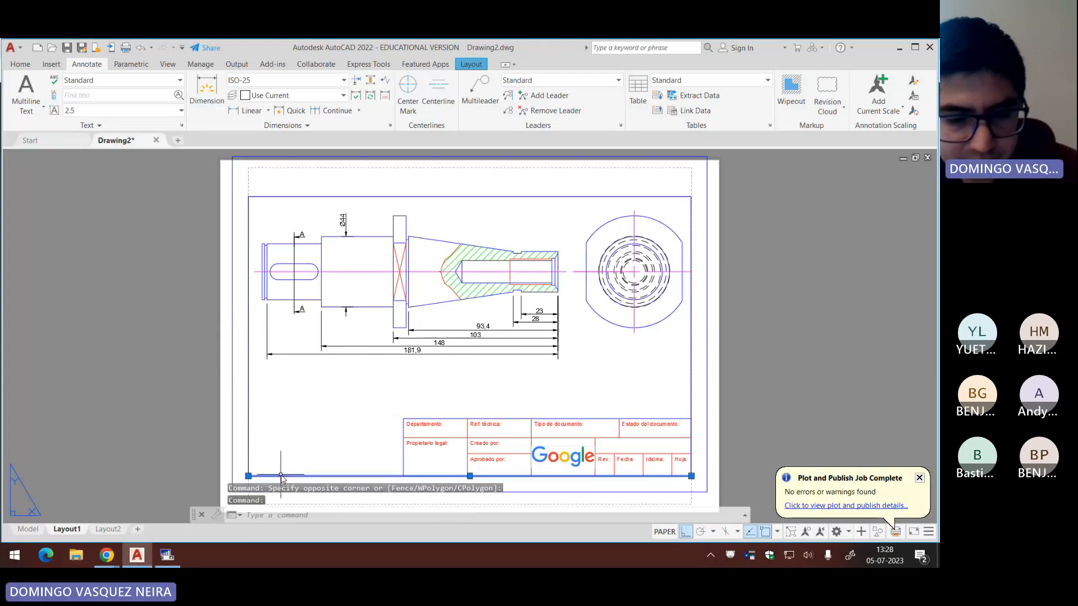
{"action": "key", "text": "Delete"}
Step: Copy the viewport with the shaft views and paste the duplicate beside the sheet
{"action": "left_click", "coordinate": [290, 476]}
{"action": "scroll", "coordinate": [385, 377], "scroll_direction": "down", "scroll_amount": 3}
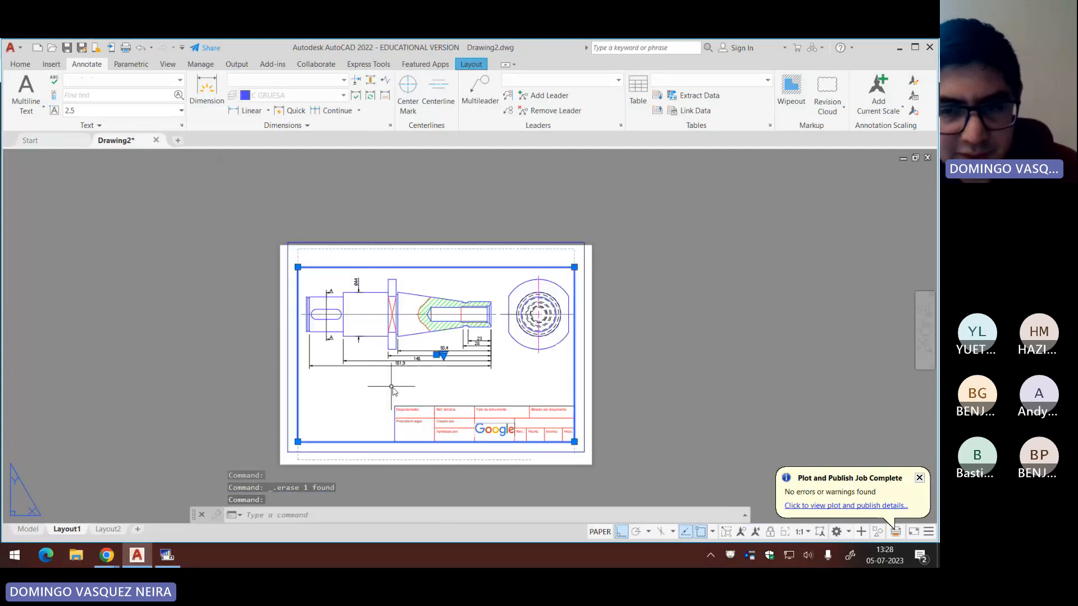
{"action": "key", "text": "ctrl+c"}
{"action": "key", "text": "ctrl+v"}
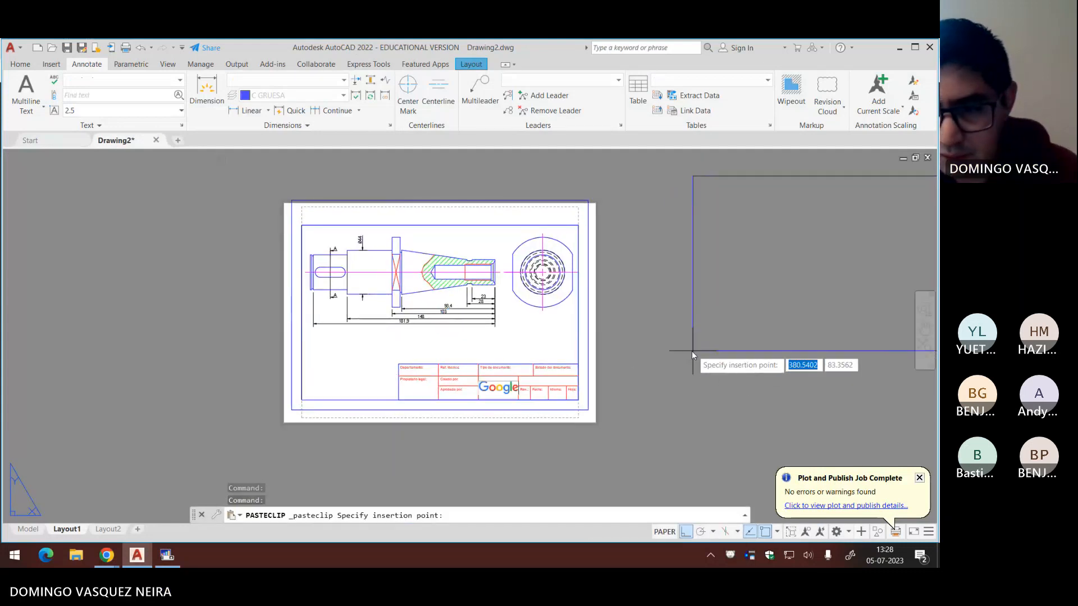
{"action": "left_click", "coordinate": [692, 351]}
{"action": "middle_click_drag", "start_coordinate": [745, 413], "coordinate": [586, 420]}
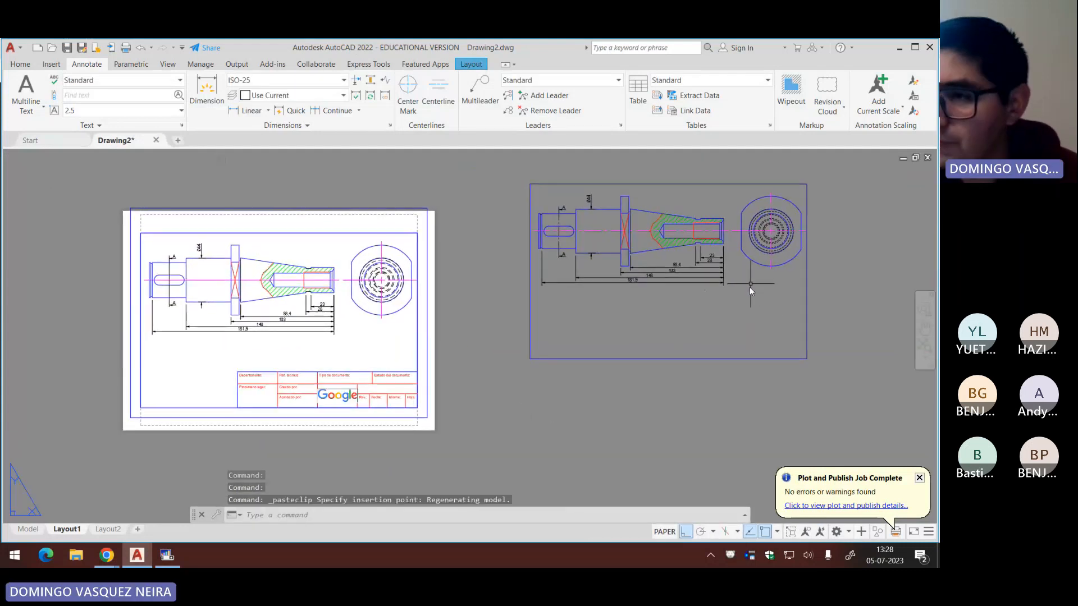
Step: Shrink the copied viewport to a small rectangle, reducing its height to roughly a third and its width to half
{"action": "left_click", "coordinate": [836, 200]}
{"action": "left_click", "coordinate": [787, 234]}
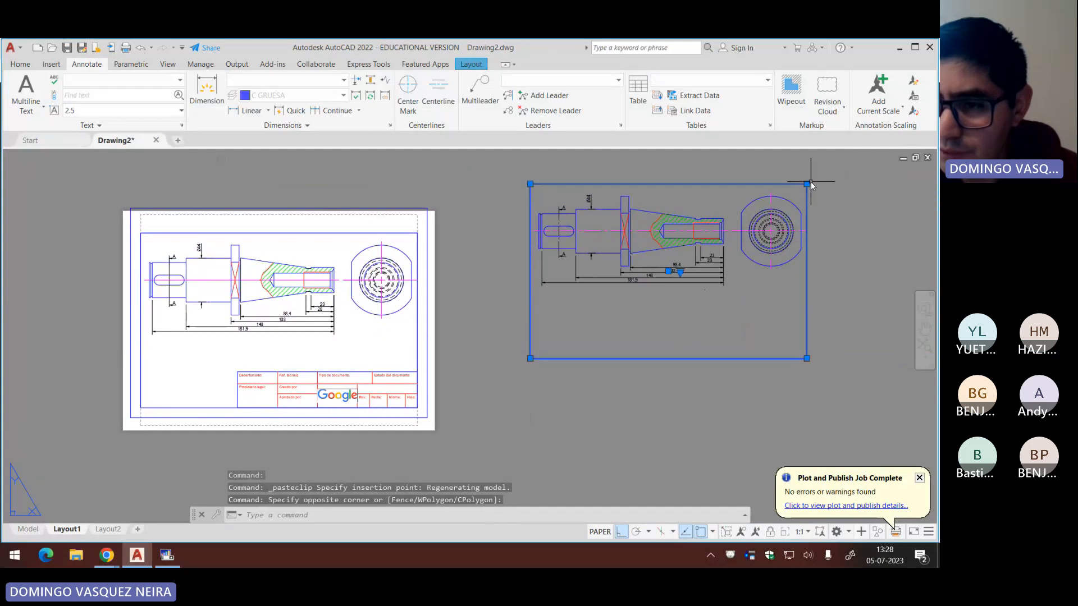
{"action": "left_click", "coordinate": [811, 189]}
{"action": "left_click", "coordinate": [780, 258]}
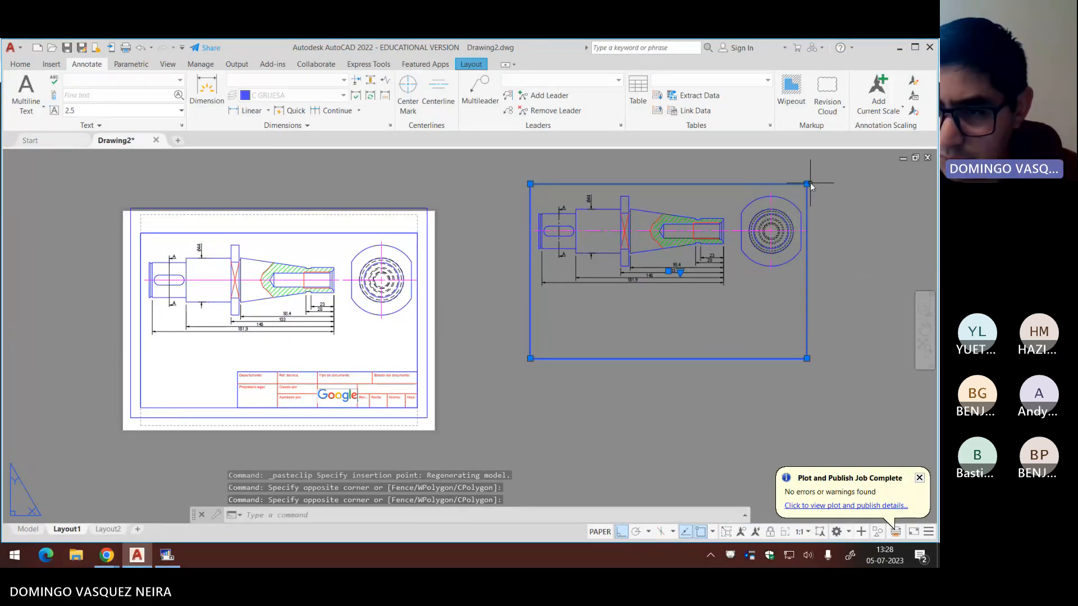
{"action": "left_click", "coordinate": [807, 184]}
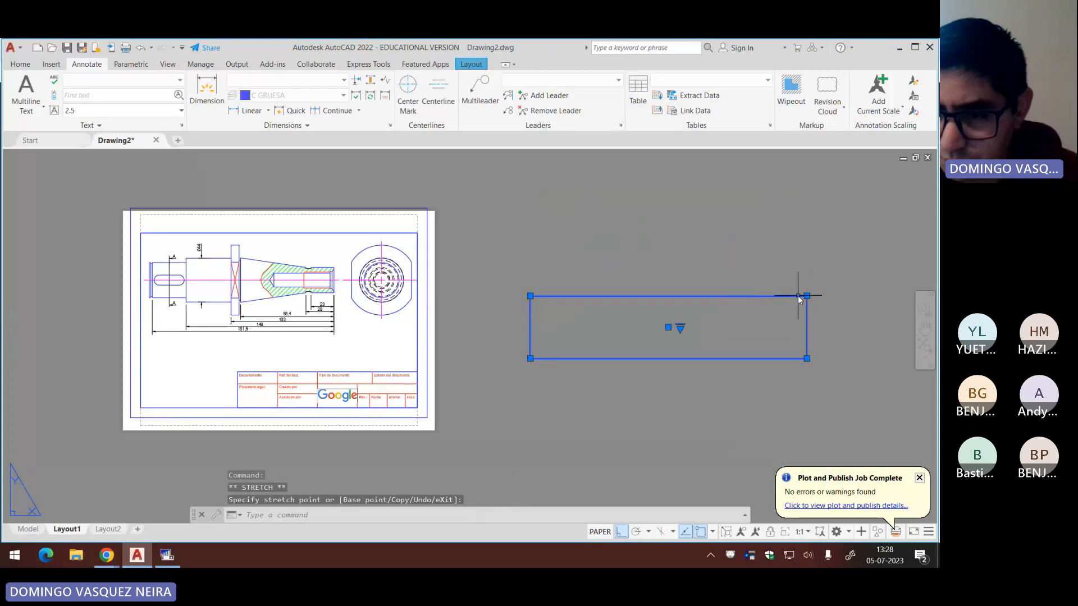
{"action": "left_click", "coordinate": [669, 297]}
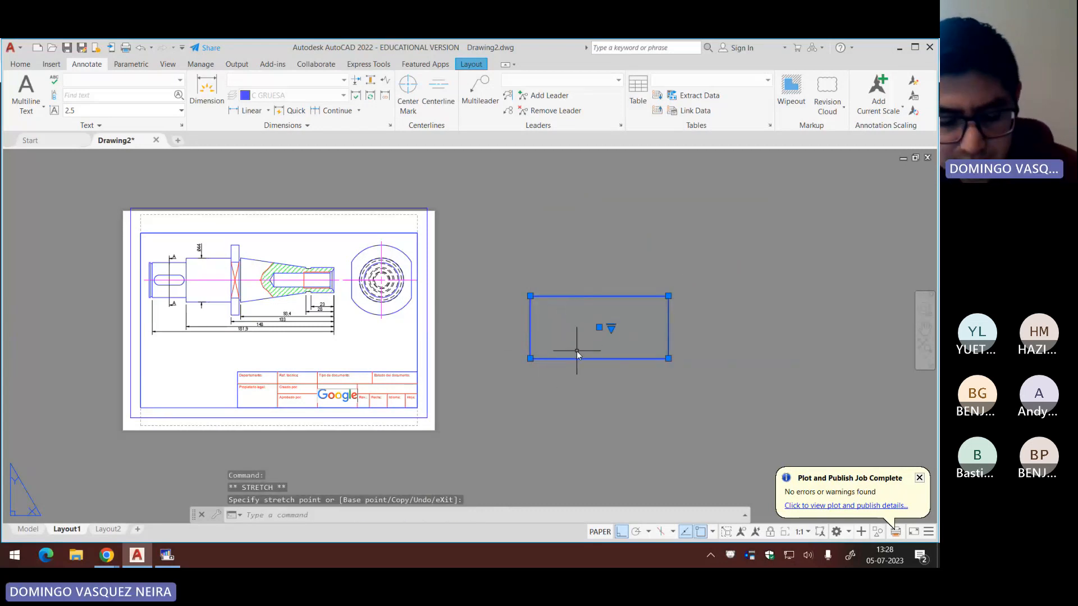
{"action": "type", "text": "m"}
{"action": "key", "text": "Return"}
{"action": "left_click", "coordinate": [530, 358]}
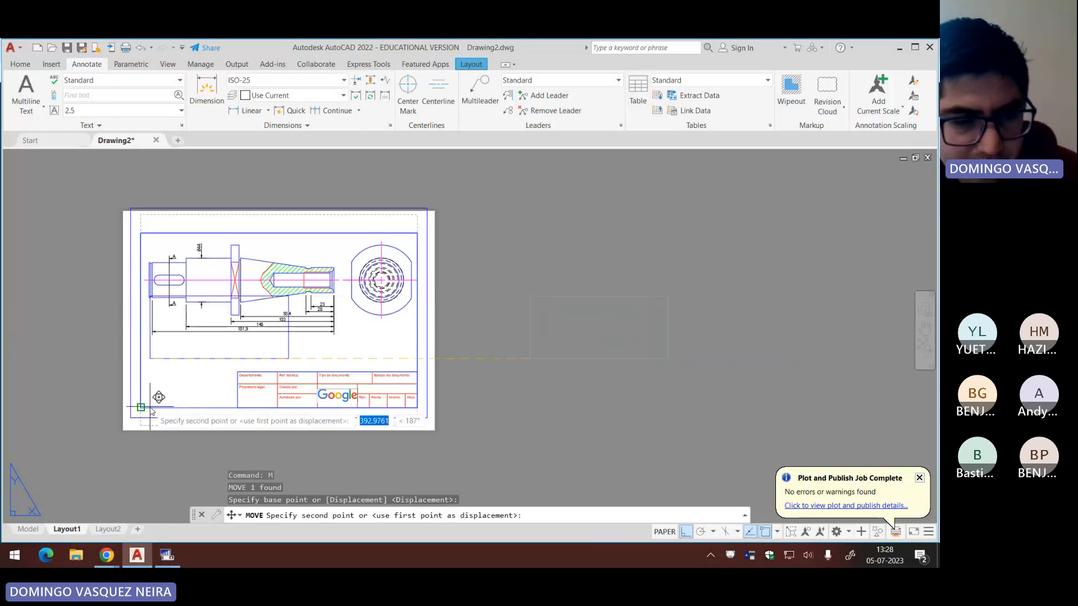
{"action": "key", "text": "Escape"}
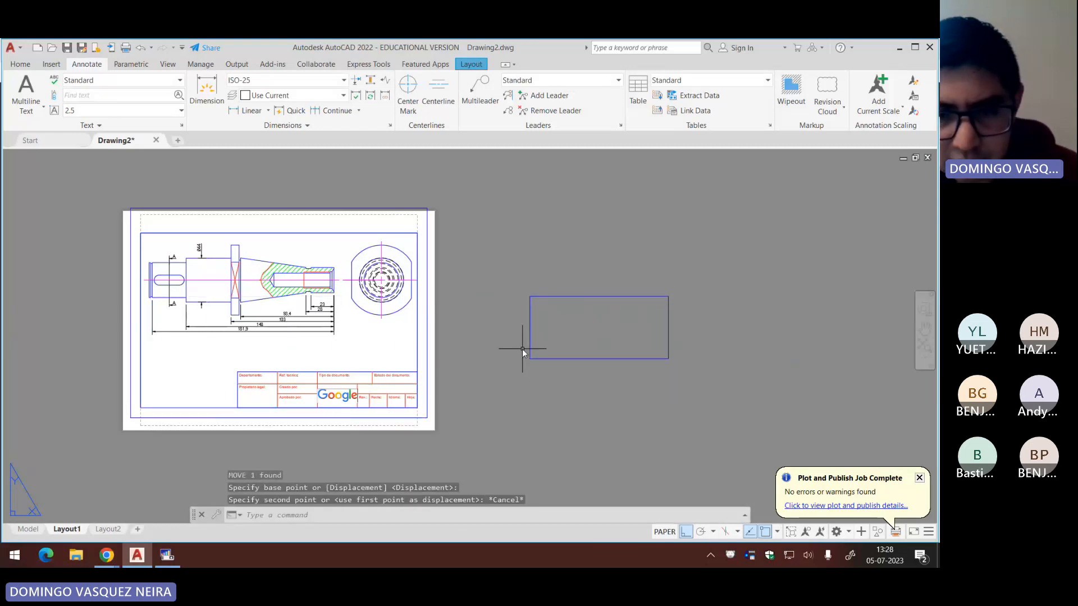
Step: Activate the copied viewport and orient its view to a 3D angle showing the whole and sectioned shaft models
{"action": "left_click", "coordinate": [614, 271]}
{"action": "left_click", "coordinate": [601, 345]}
{"action": "double_click", "coordinate": [600, 332]}
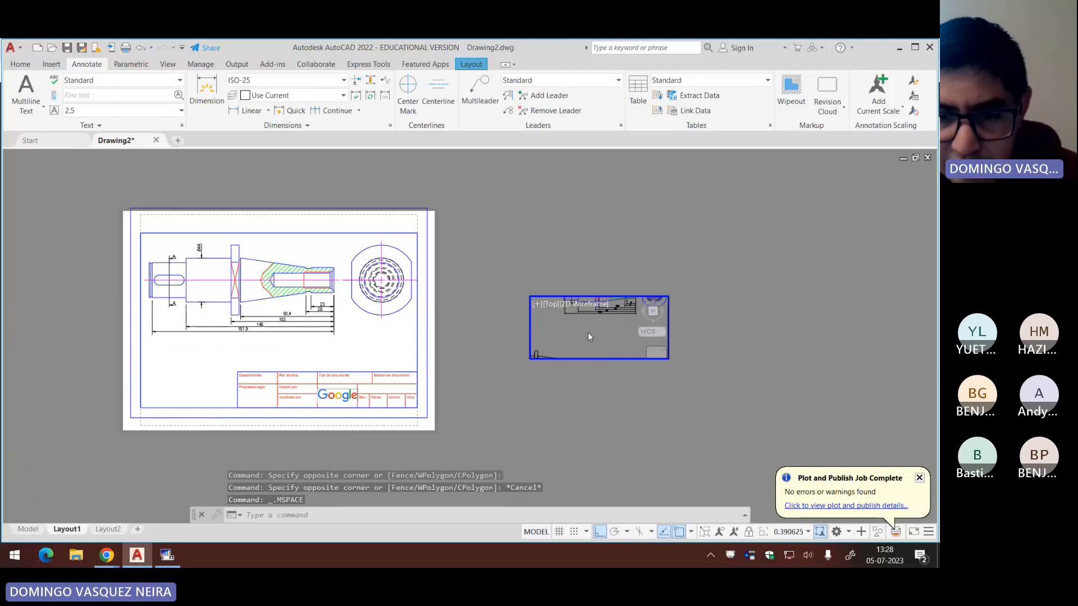
{"action": "middle_click_drag", "start_coordinate": [597, 332], "coordinate": [605, 322]}
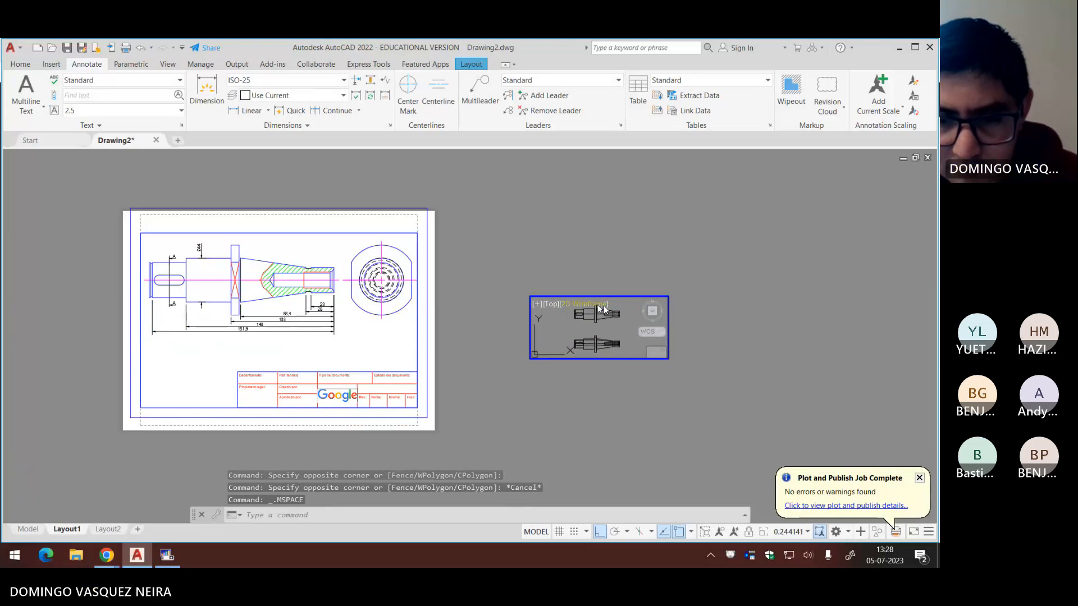
{"action": "left_click", "coordinate": [641, 301]}
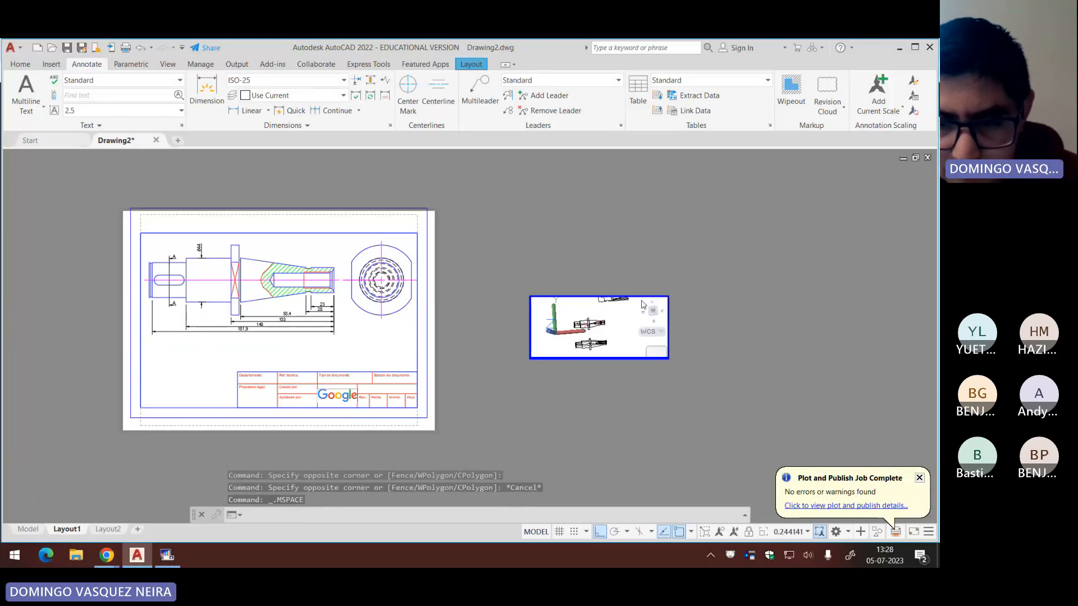
{"action": "middle_click_drag", "start_coordinate": [588, 348], "coordinate": [590, 344]}
{"action": "scroll", "coordinate": [568, 340], "scroll_direction": "up", "scroll_amount": 2}
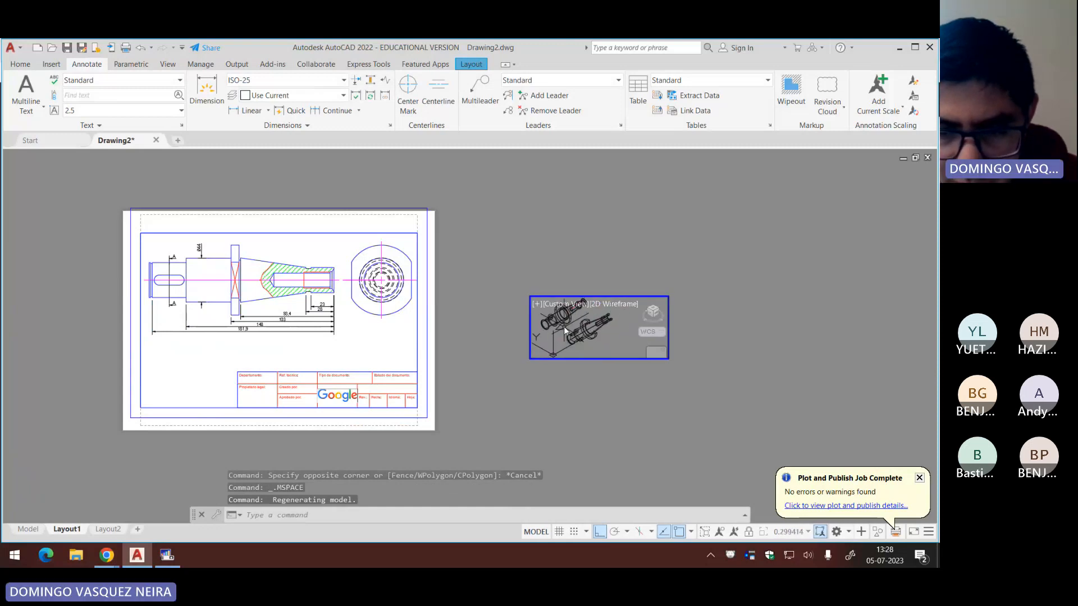
Step: Move the whole and sectioned shaft solids together to a new position in model space and recentre them in the viewport
{"action": "left_click", "coordinate": [564, 321]}
{"action": "left_click", "coordinate": [587, 333]}
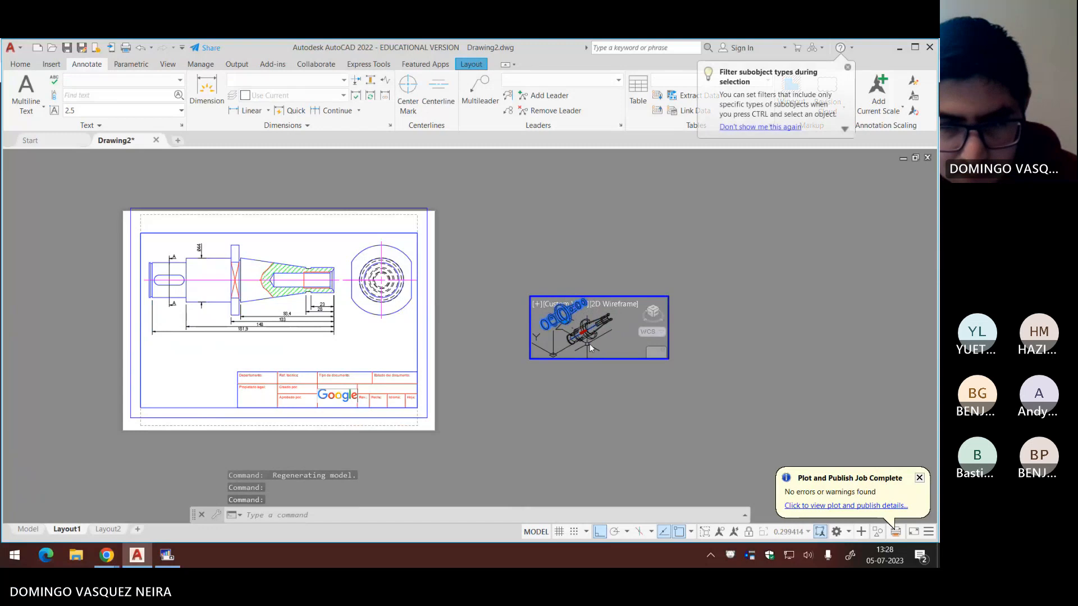
{"action": "key", "text": "Escape"}
{"action": "left_click", "coordinate": [604, 322]}
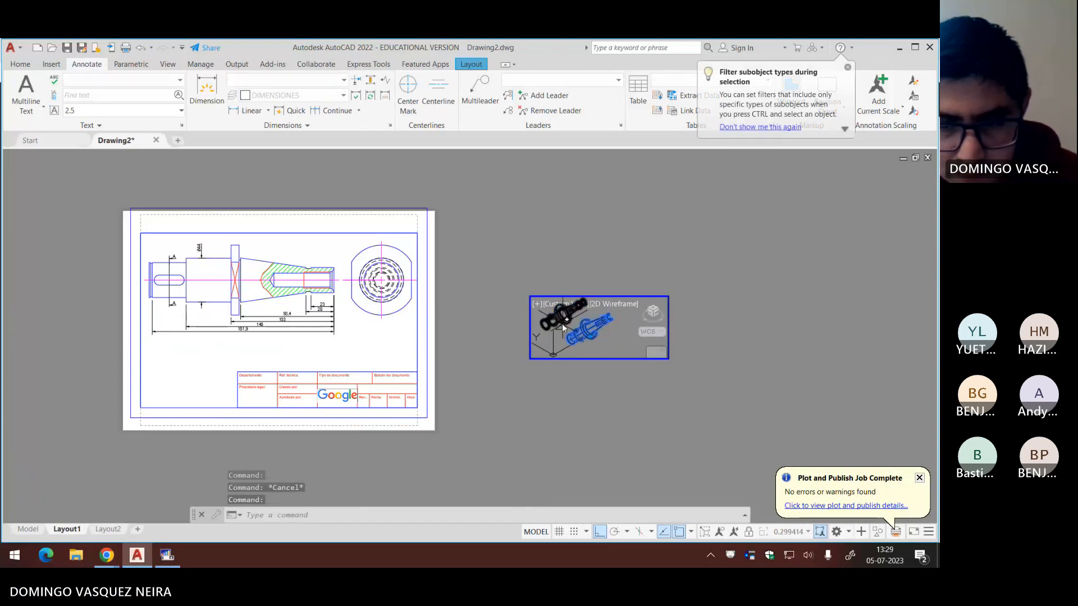
{"action": "type", "text": "m"}
{"action": "key", "text": "Return"}
{"action": "left_click", "coordinate": [613, 337]}
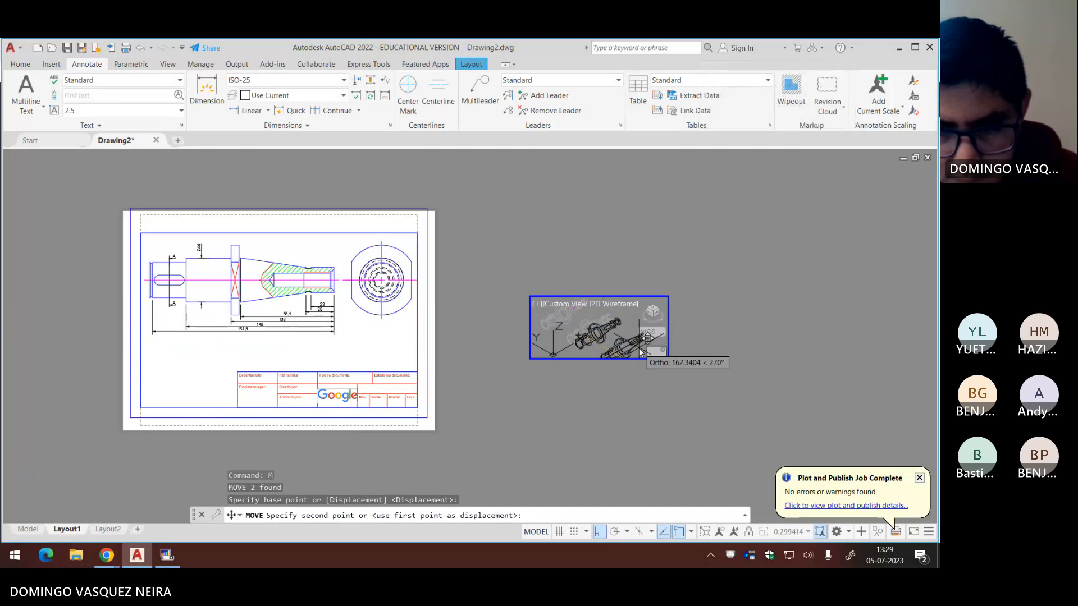
{"action": "left_click", "coordinate": [622, 353]}
{"action": "middle_click_drag", "start_coordinate": [622, 353], "coordinate": [583, 335]}
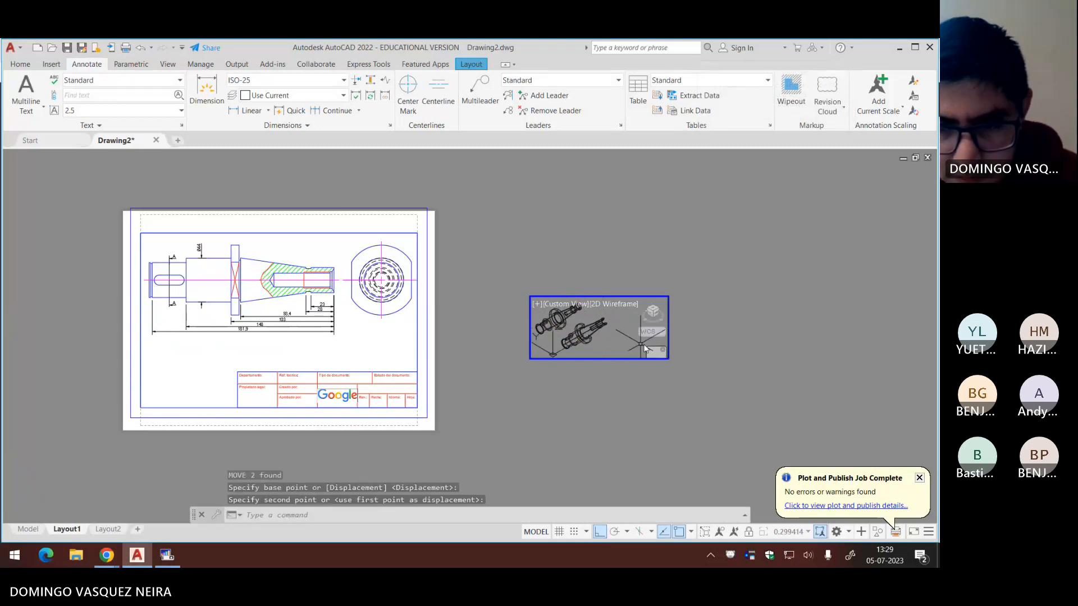
Step: Return to paper space and narrow the copied viewport to about half its width around the two shaft models
{"action": "key", "text": "Escape"}
{"action": "key", "text": "Escape"}
{"action": "double_click", "coordinate": [677, 369]}
{"action": "left_click", "coordinate": [668, 357]}
{"action": "left_click", "coordinate": [657, 365]}
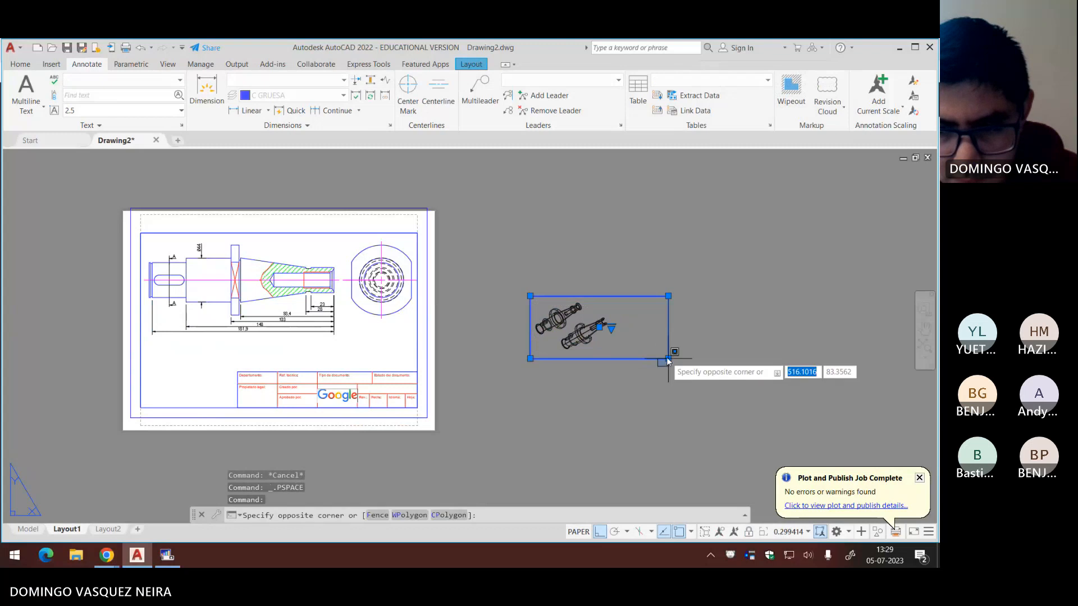
{"action": "left_click", "coordinate": [669, 358]}
{"action": "left_click", "coordinate": [668, 358]}
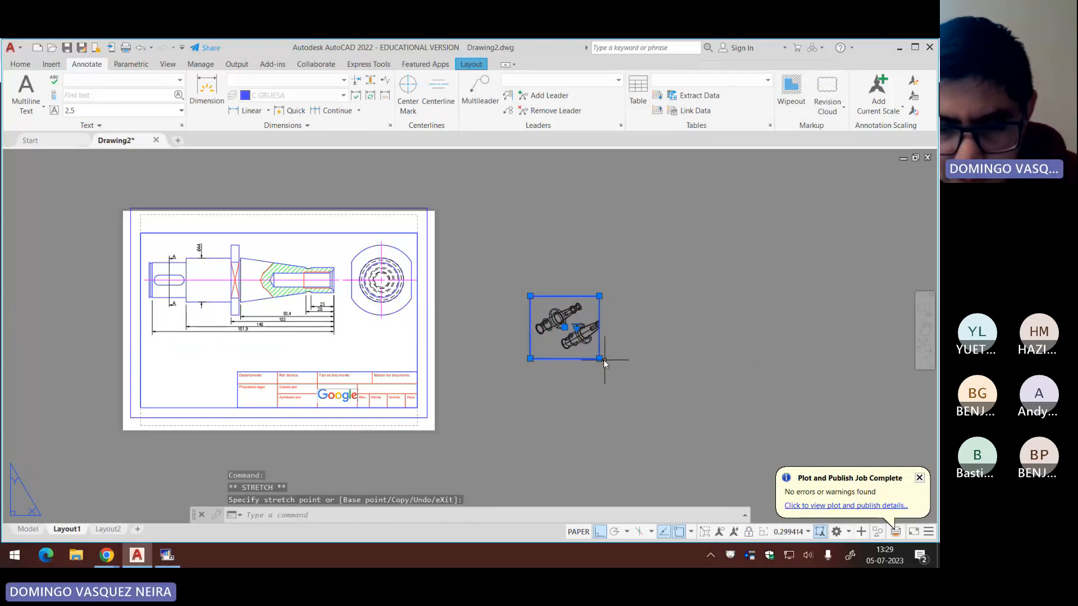
Step: Apply the Conceptual visual style inside the copied viewport and return to paper space
{"action": "scroll", "coordinate": [587, 344], "scroll_direction": "up", "scroll_amount": 5}
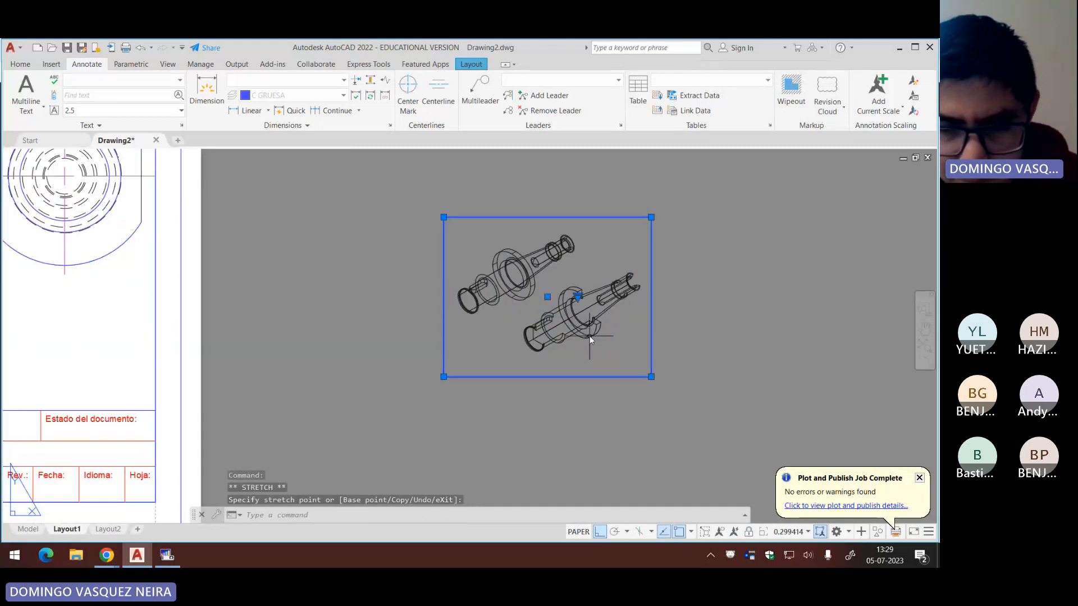
{"action": "double_click", "coordinate": [586, 331]}
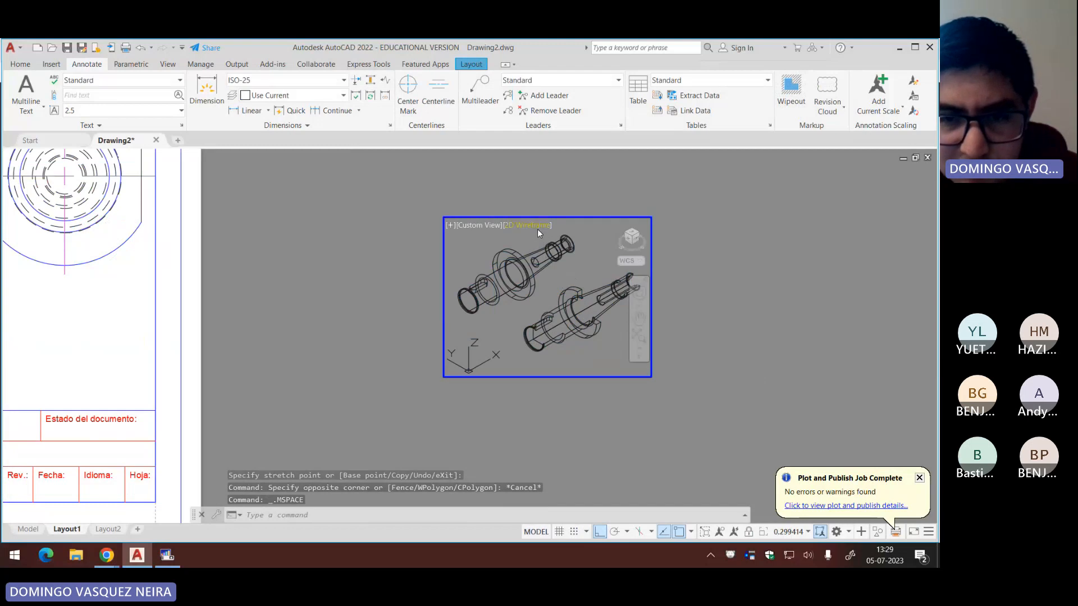
{"action": "left_click", "coordinate": [537, 230]}
{"action": "left_click", "coordinate": [564, 262]}
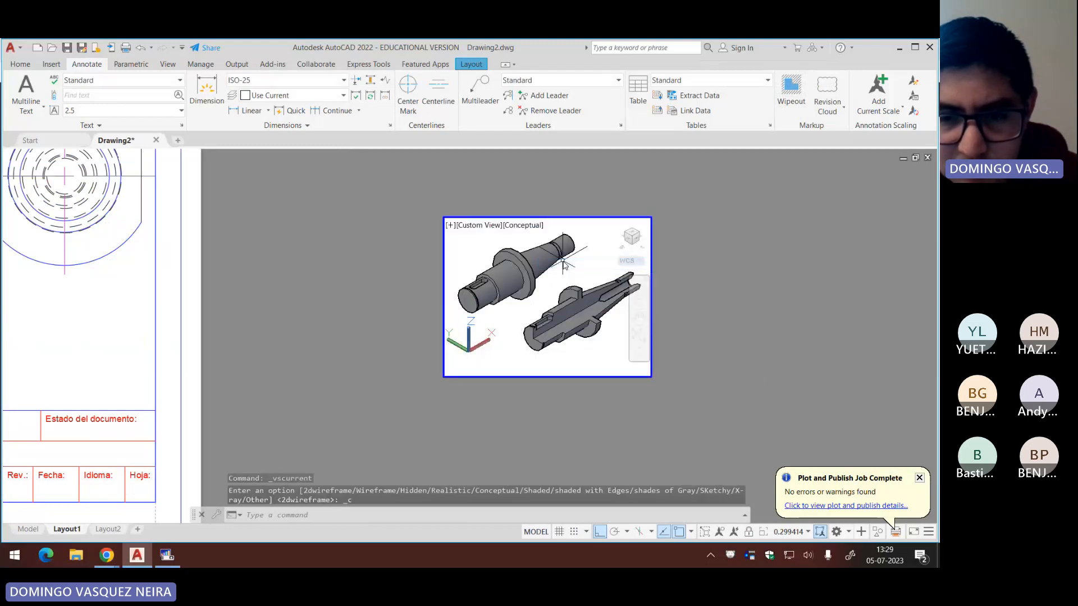
{"action": "double_click", "coordinate": [705, 298]}
{"action": "scroll", "coordinate": [703, 297], "scroll_direction": "down", "scroll_amount": 2}
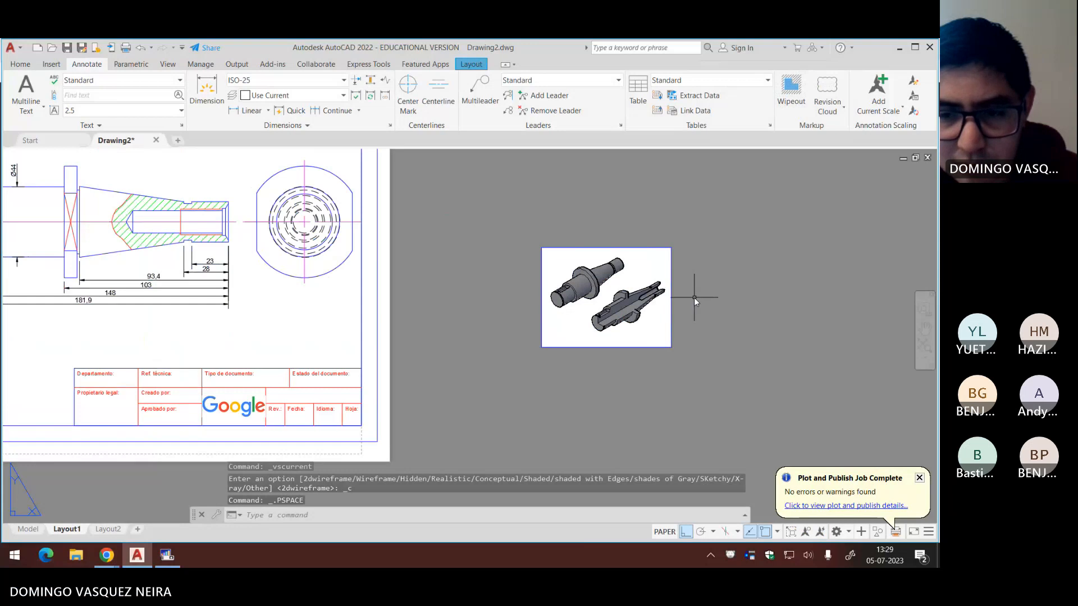
Step: Move the shaded 3D viewport from beside the sheet onto the lower-left corner of the inner drawing frame
{"action": "scroll", "coordinate": [693, 297], "scroll_direction": "down", "scroll_amount": 4}
{"action": "left_click", "coordinate": [693, 287]}
{"action": "left_click", "coordinate": [666, 319]}
{"action": "type", "text": "m"}
{"action": "key", "text": "Return"}
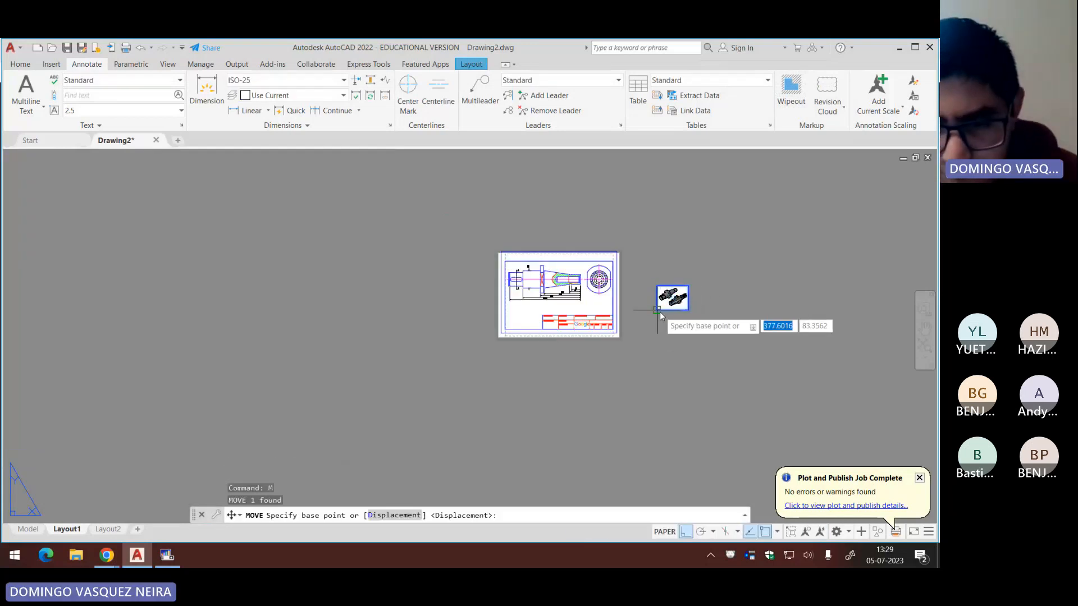
{"action": "left_click", "coordinate": [657, 310]}
{"action": "left_click", "coordinate": [496, 338]}
{"action": "scroll", "coordinate": [511, 320], "scroll_direction": "up", "scroll_amount": 4}
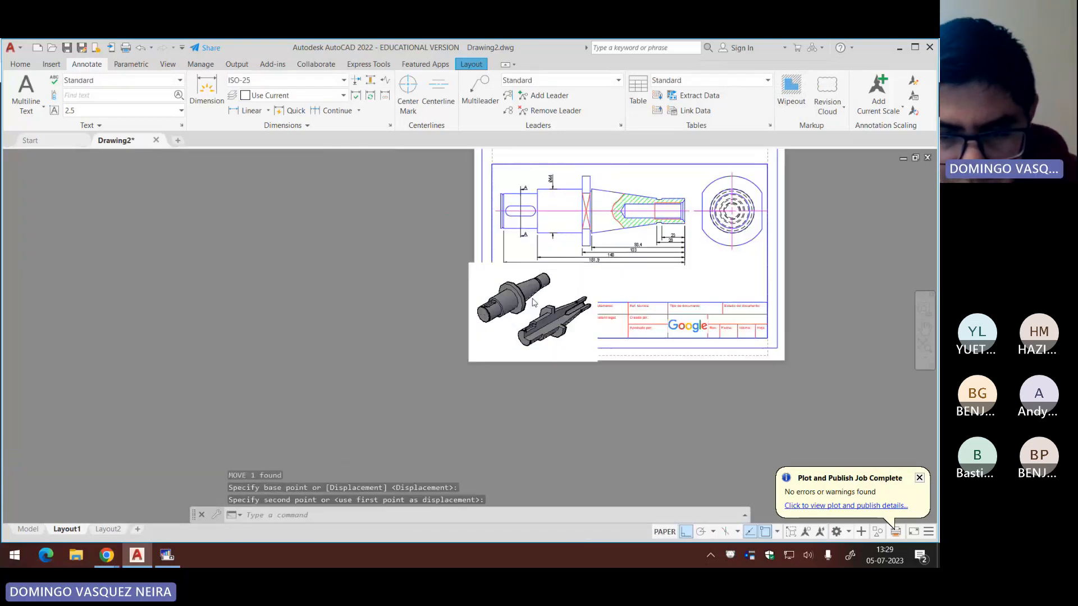
{"action": "scroll", "coordinate": [534, 302], "scroll_direction": "up", "scroll_amount": 4}
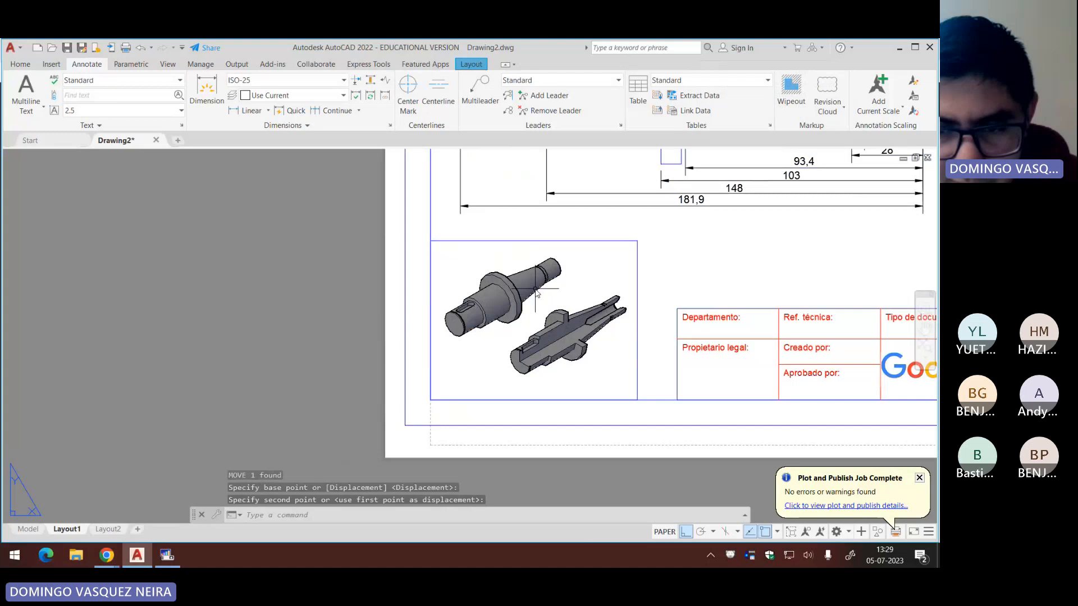
Step: Stretch the shaded viewport's upper-right corner to fit just below the 181,9 dimension line and just left of the title block
{"action": "left_click", "coordinate": [636, 242]}
{"action": "left_click", "coordinate": [637, 241]}
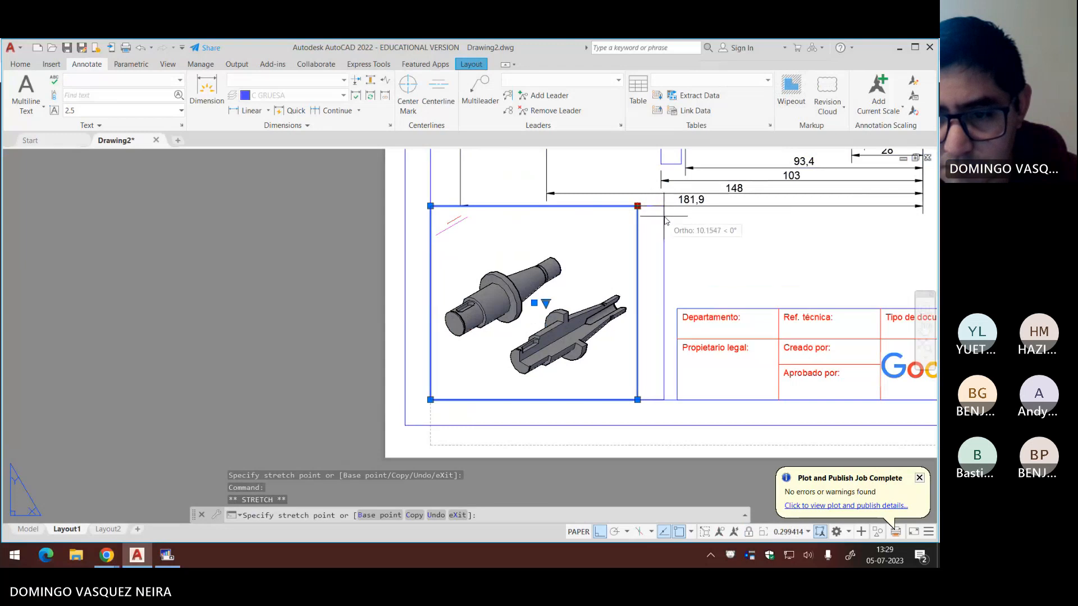
{"action": "left_click", "coordinate": [678, 308]}
{"action": "left_click", "coordinate": [677, 308]}
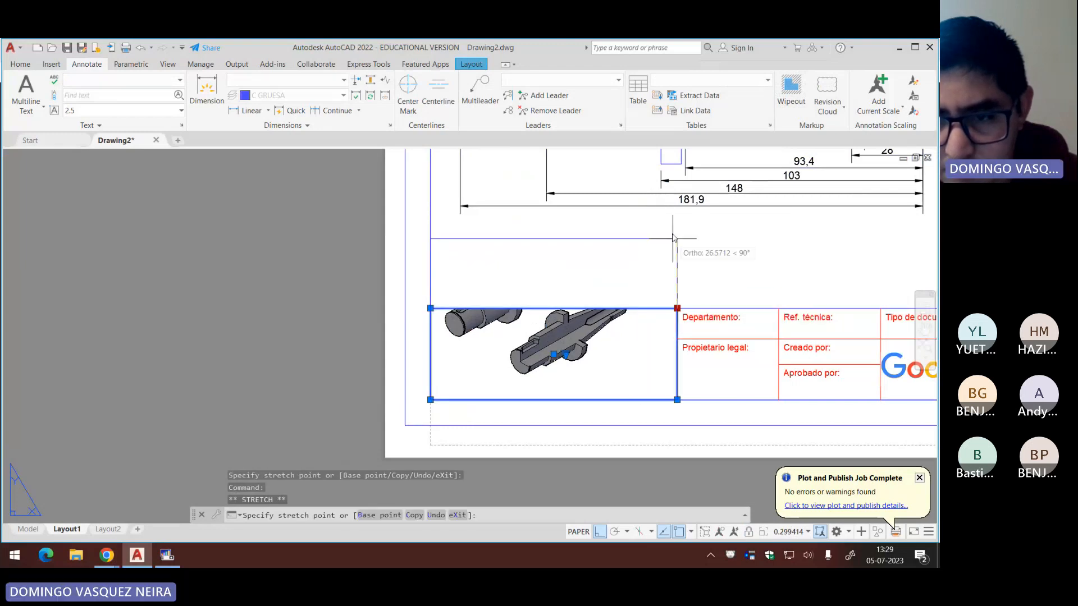
{"action": "left_click", "coordinate": [677, 206]}
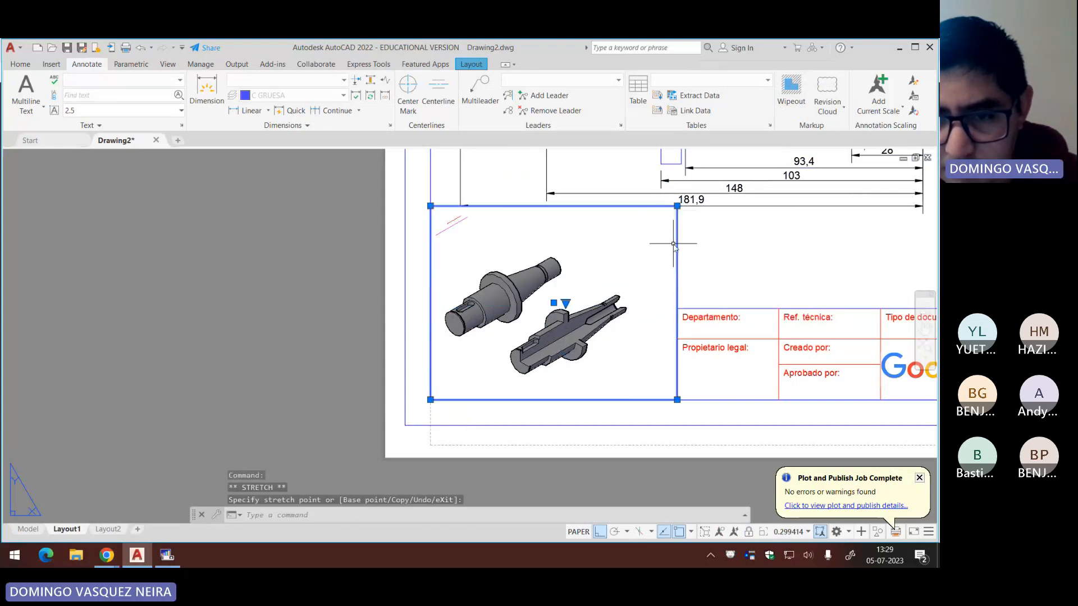
{"action": "left_click", "coordinate": [677, 206]}
{"action": "scroll", "coordinate": [672, 213], "scroll_direction": "up", "scroll_amount": 2}
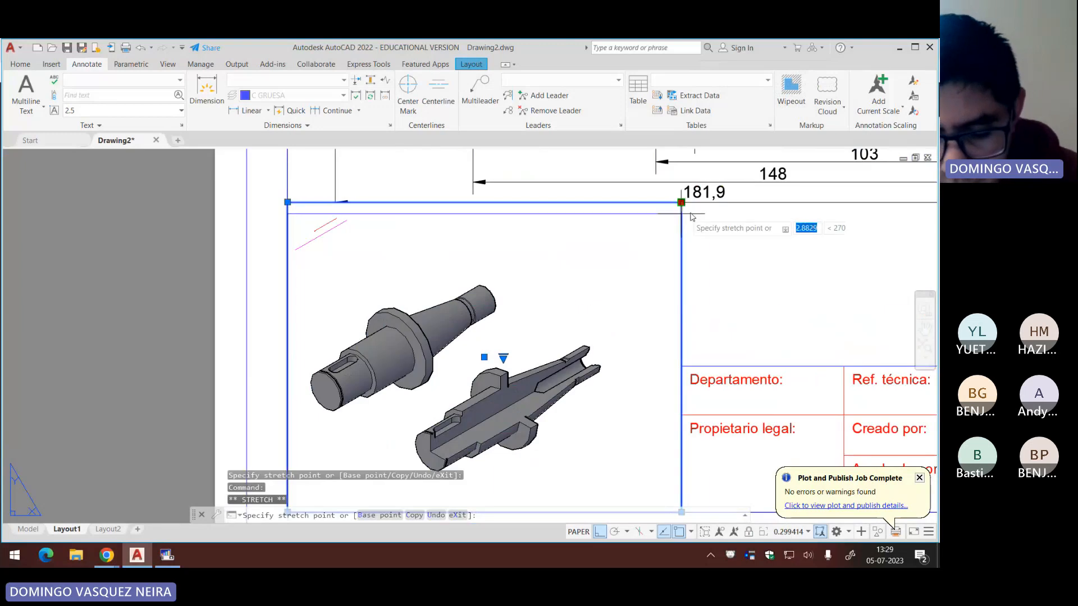
{"action": "key", "text": "F8"}
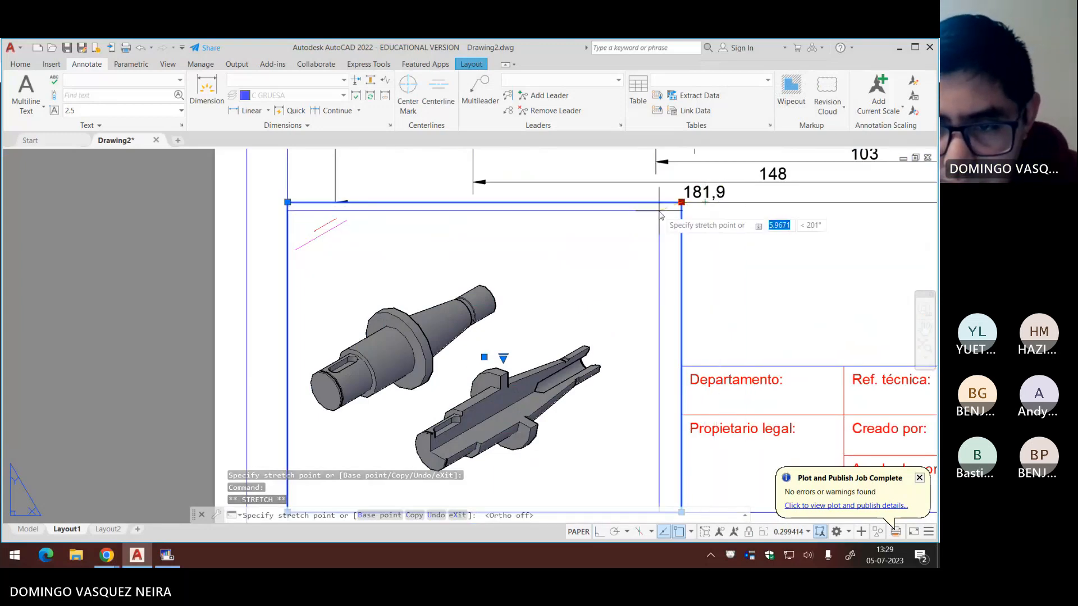
{"action": "left_click", "coordinate": [671, 213]}
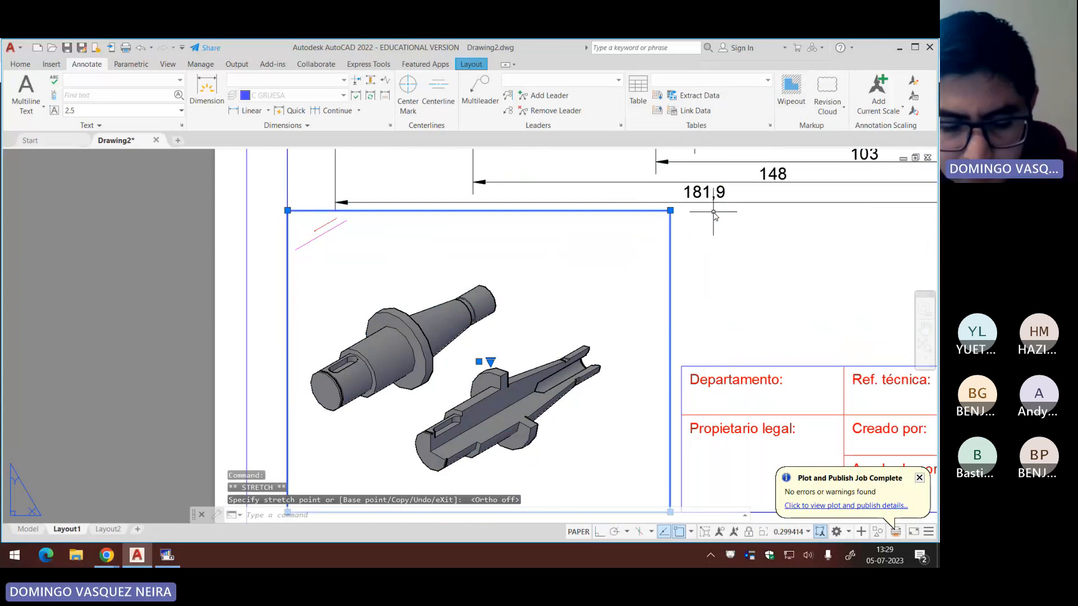
Step: Enlarge and reposition the two shaft models inside the shaded viewport, and return to paper space
{"action": "double_click", "coordinate": [351, 260]}
{"action": "scroll", "coordinate": [361, 282], "scroll_direction": "up", "scroll_amount": 2}
{"action": "middle_click_drag", "start_coordinate": [385, 287], "coordinate": [372, 231]}
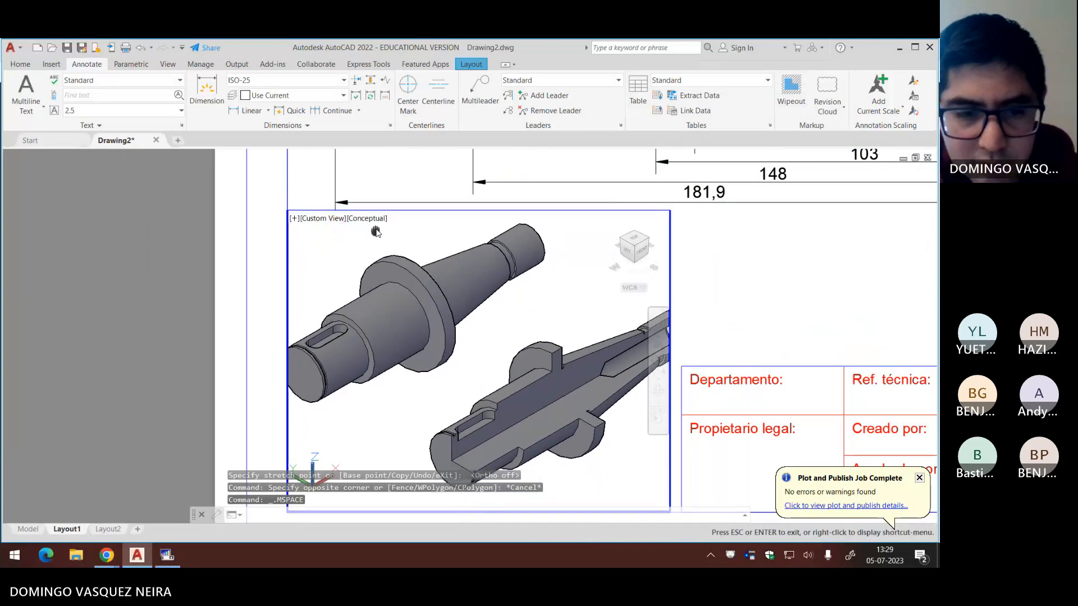
{"action": "double_click", "coordinate": [250, 259]}
{"action": "scroll", "coordinate": [491, 252], "scroll_direction": "down", "scroll_amount": 3}
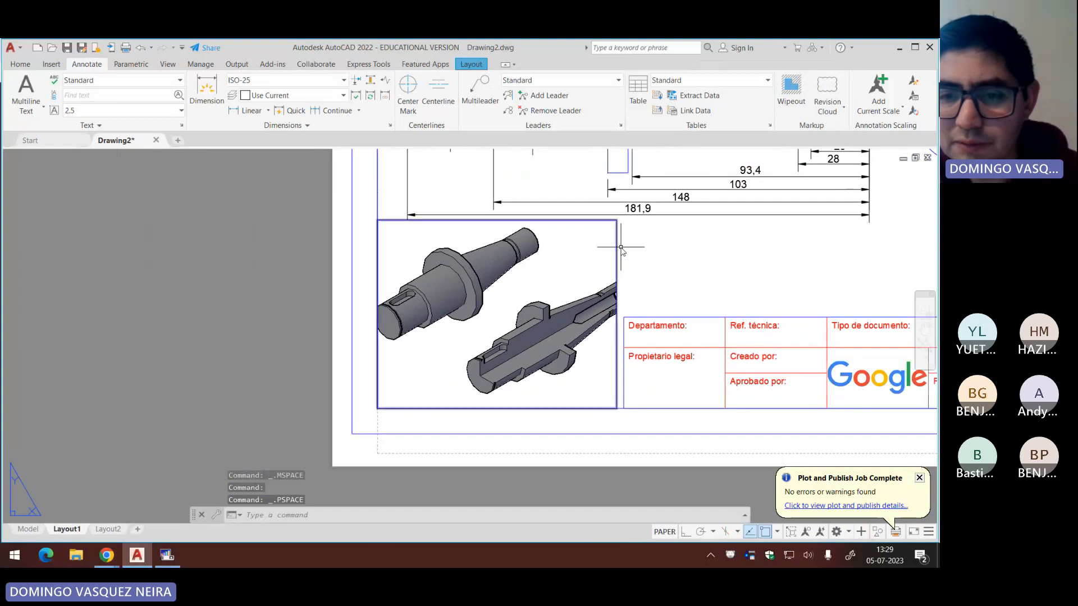
Step: Set the shaded viewport's border colour to the pale yellow 248,246,176
{"action": "left_click", "coordinate": [617, 247]}
{"action": "left_click", "coordinate": [600, 235]}
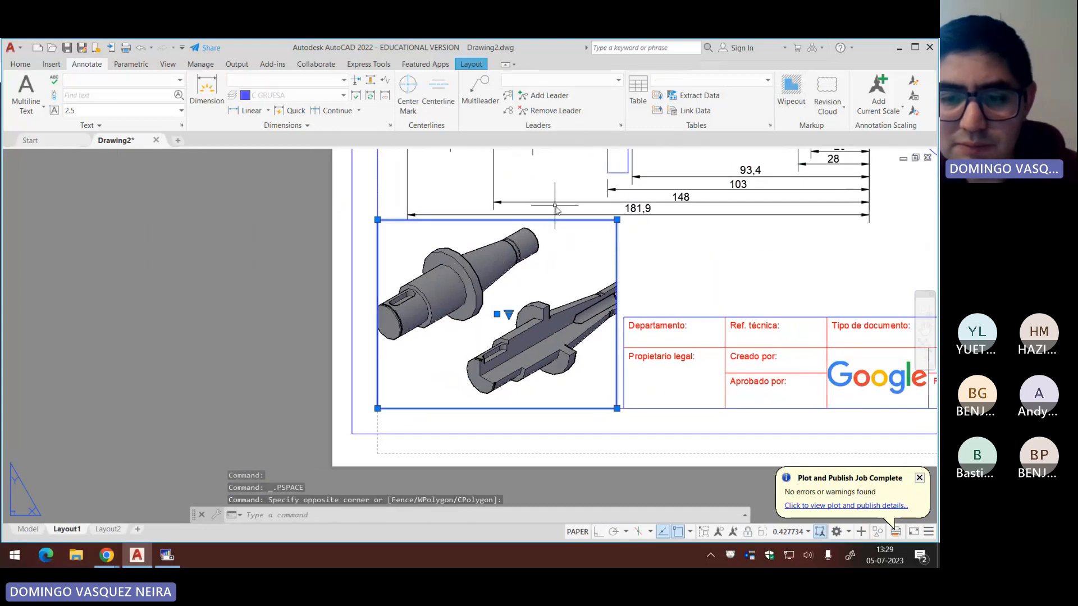
{"action": "left_click", "coordinate": [29, 64]}
{"action": "left_click", "coordinate": [719, 83]}
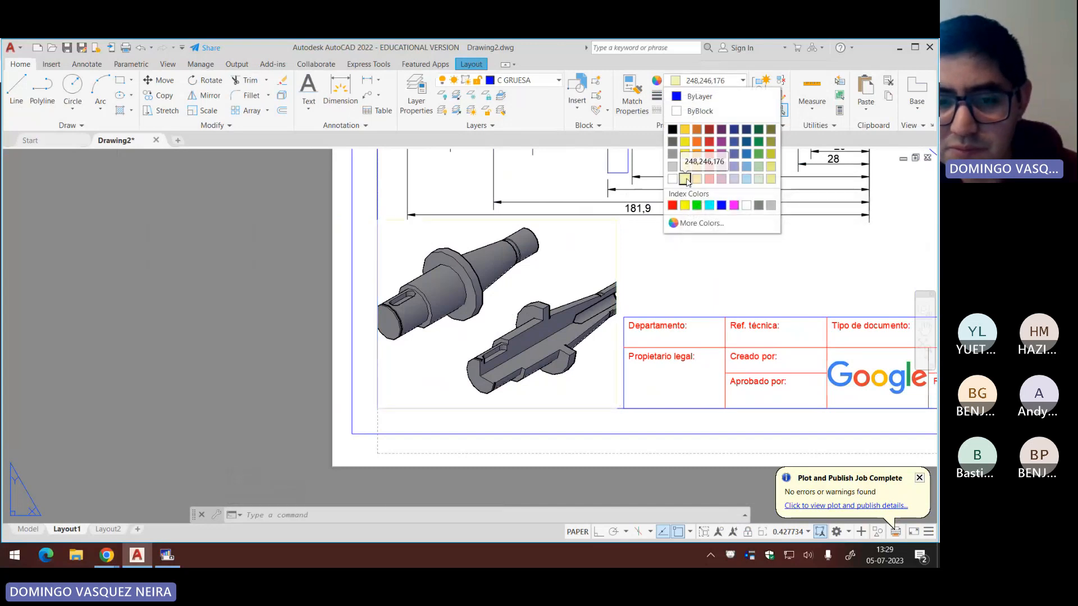
{"action": "left_click", "coordinate": [685, 178]}
Step: Move the shaded viewport 1 unit rightward, away from the left line of the inner frame
{"action": "scroll", "coordinate": [397, 400], "scroll_direction": "up", "scroll_amount": 4}
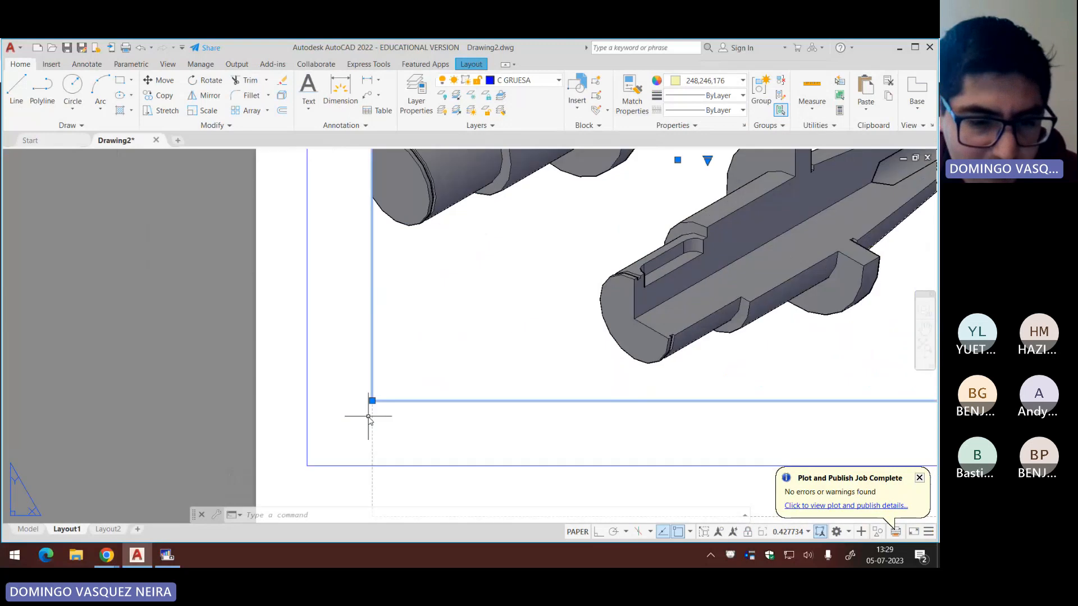
{"action": "type", "text": "m"}
{"action": "key", "text": "Return"}
{"action": "left_click", "coordinate": [396, 416]}
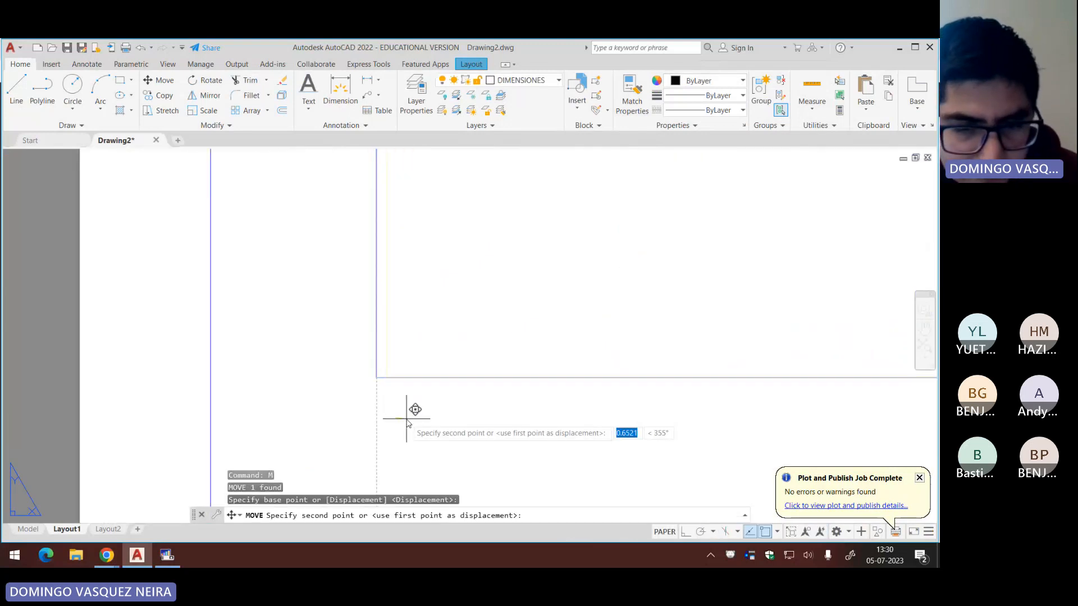
{"action": "type", "text": "1"}
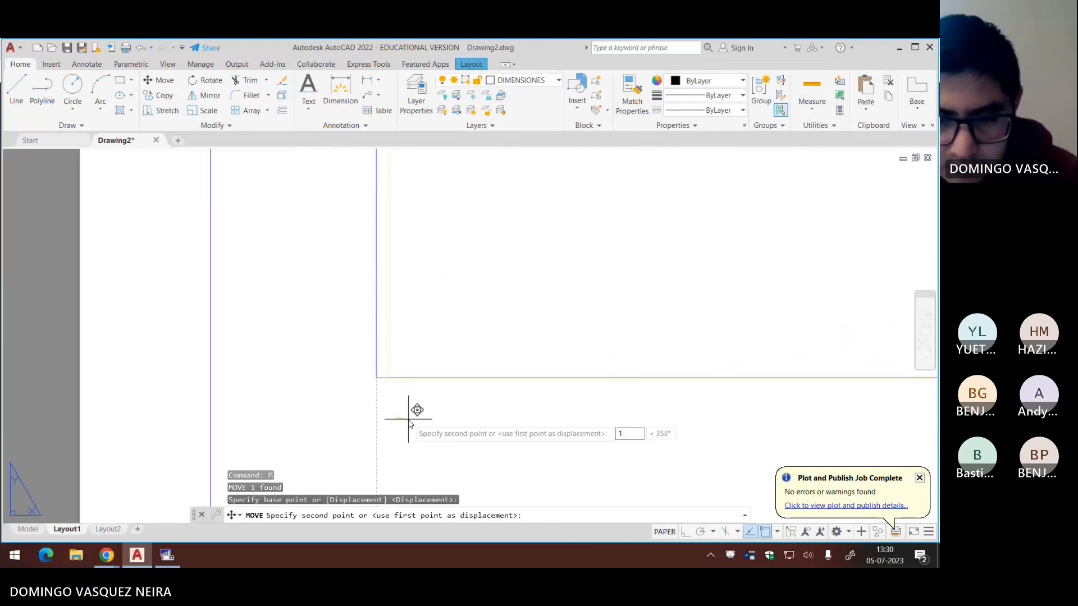
{"action": "type", "text": "."}
{"action": "key", "text": "Return"}
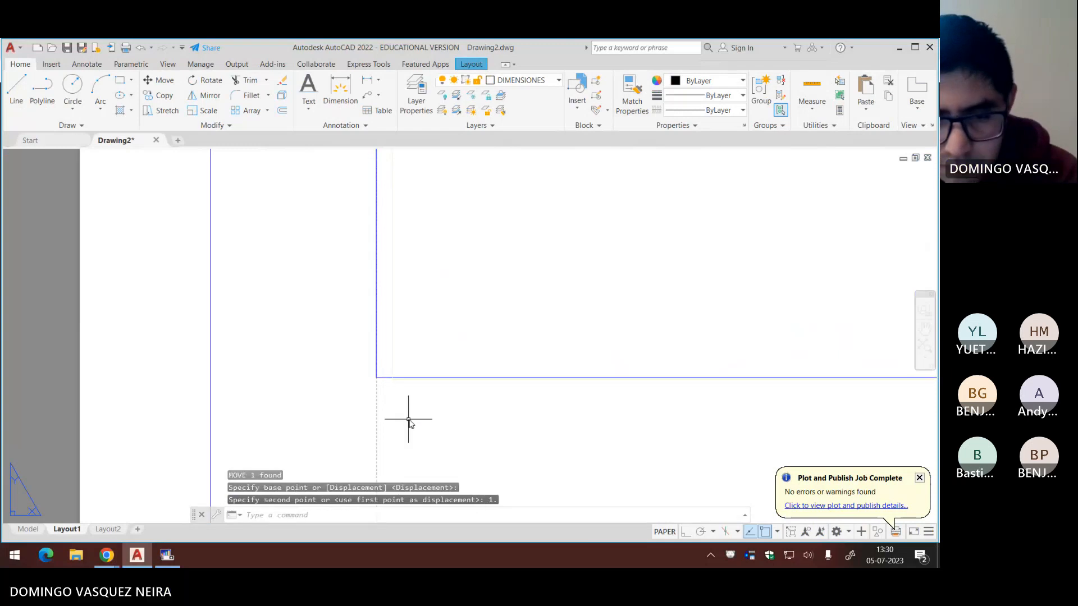
Step: Nudge the shaded viewport up by 0.1 units at the frame's bottom line
{"action": "left_click", "coordinate": [401, 279]}
{"action": "left_click", "coordinate": [382, 304]}
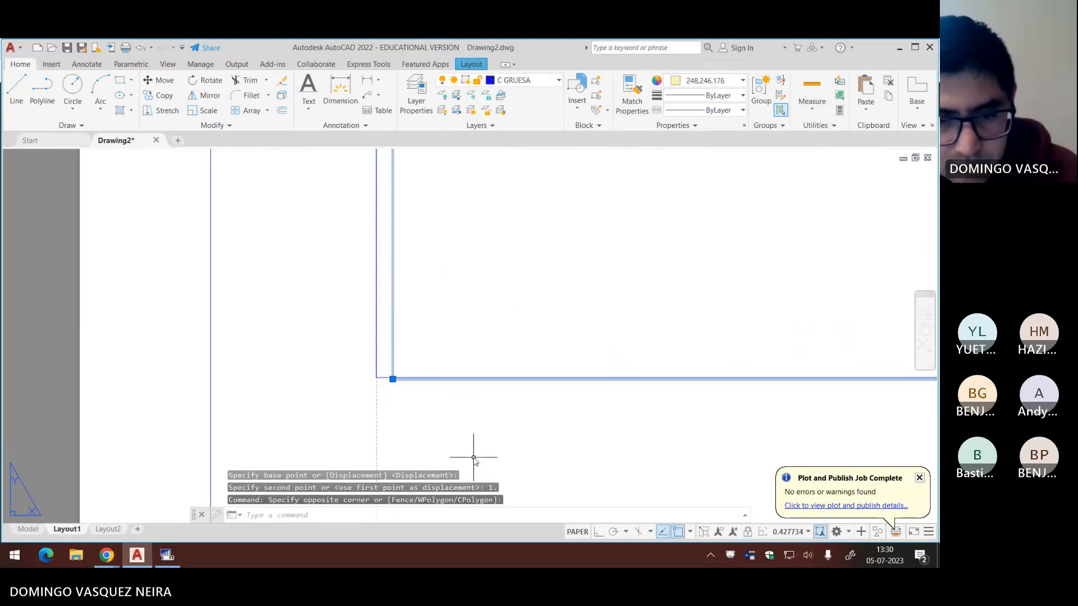
{"action": "key", "text": "Return"}
{"action": "left_click", "coordinate": [480, 453]}
{"action": "key", "text": "Return"}
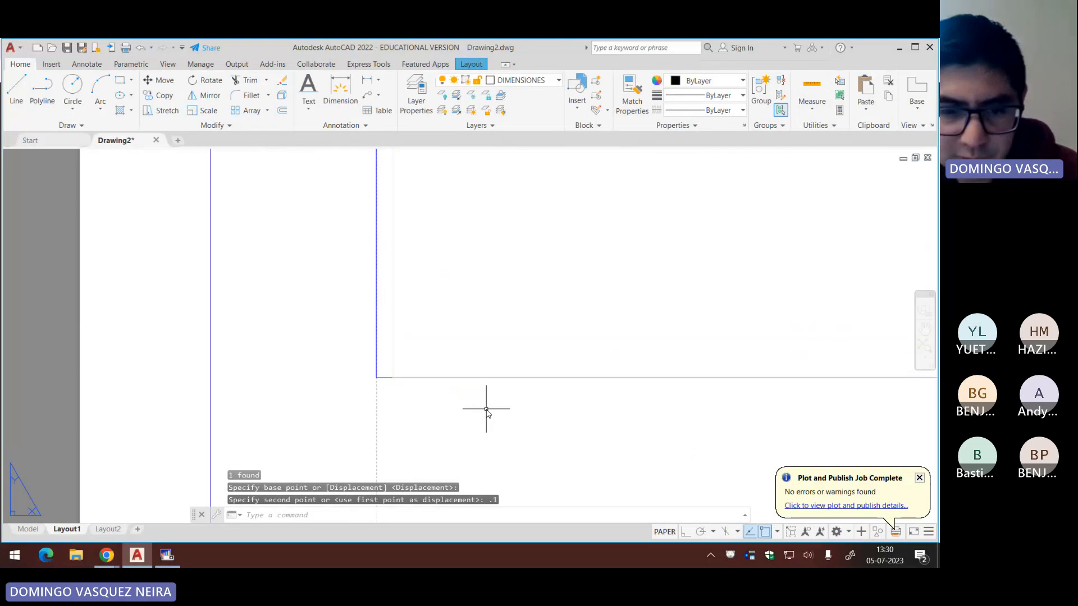
{"action": "key", "text": "Escape"}
Step: Nudge the shaded viewport by a further 0.1 units to clear the frame's corner
{"action": "left_click", "coordinate": [399, 331]}
{"action": "left_click", "coordinate": [384, 339]}
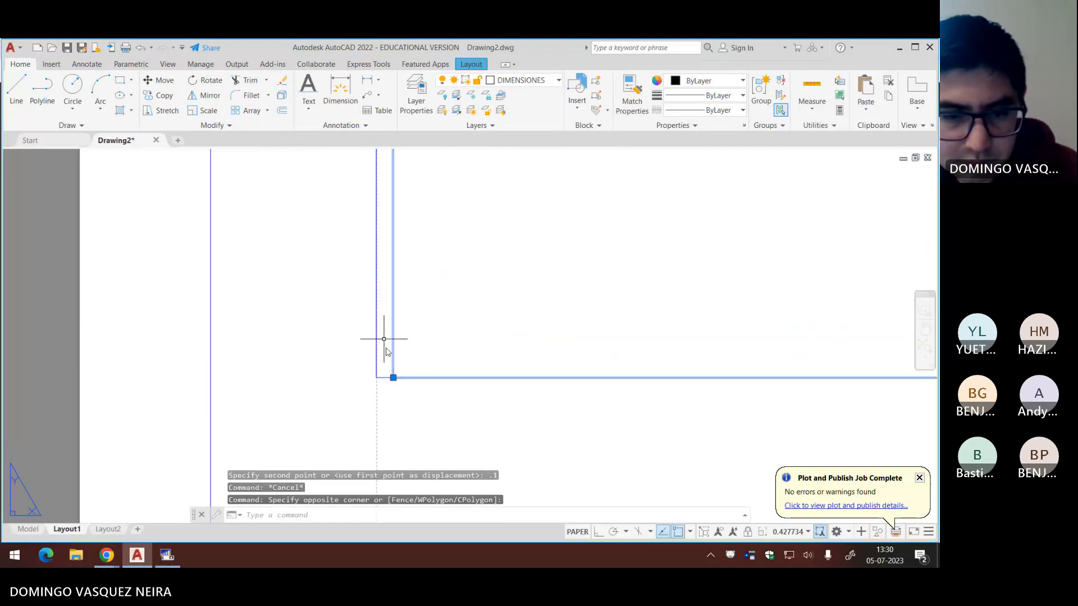
{"action": "type", "text": "m"}
{"action": "key", "text": "Return"}
{"action": "left_click", "coordinate": [432, 429]}
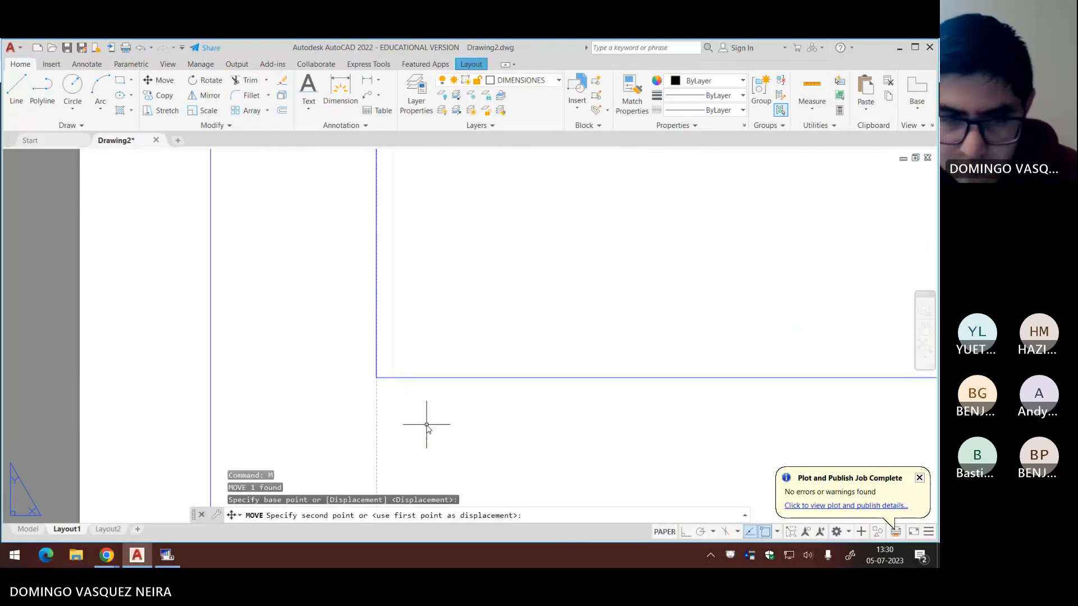
{"action": "type", "text": ".1"}
{"action": "key", "text": "Return"}
{"action": "scroll", "coordinate": [572, 353], "scroll_direction": "down", "scroll_amount": 6}
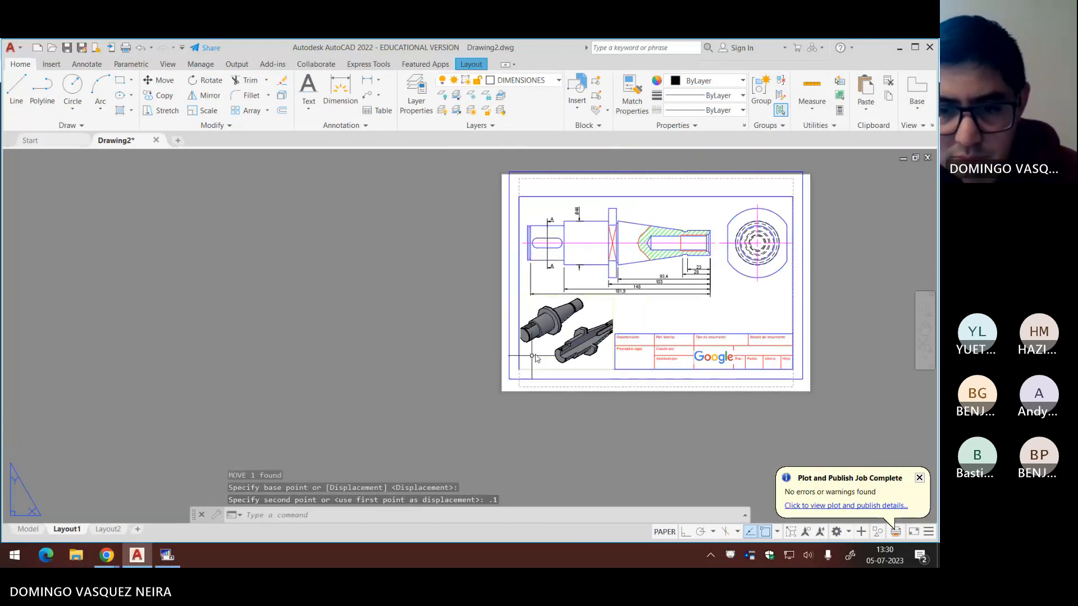
Step: Plot Layout1 to the desktop as Drawing2-Layout1.pdf and inspect the frame lines around the shaded view in the PDF
{"action": "scroll", "coordinate": [534, 358], "scroll_direction": "up", "scroll_amount": 5}
{"action": "key", "text": "ctrl+p"}
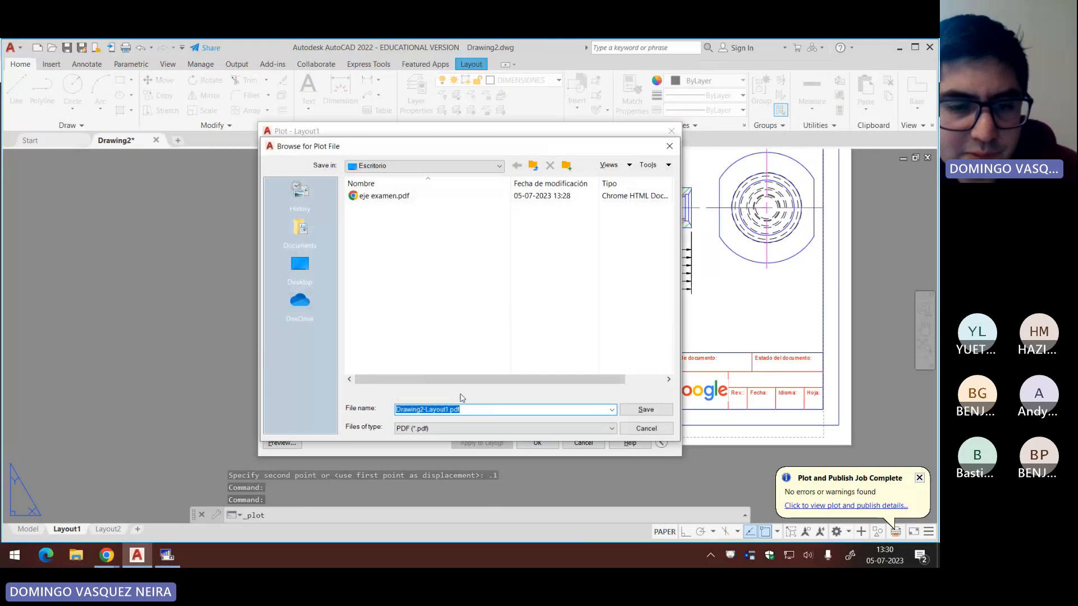
{"action": "left_click", "coordinate": [644, 409]}
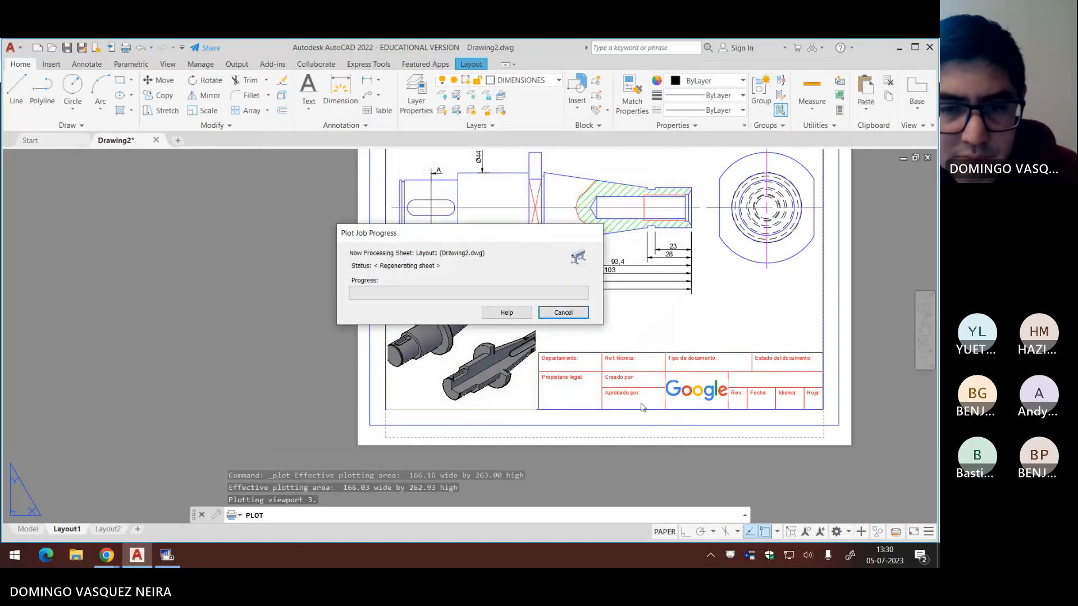
{"action": "scroll", "coordinate": [425, 405], "scroll_direction": "down", "scroll_amount": 2}
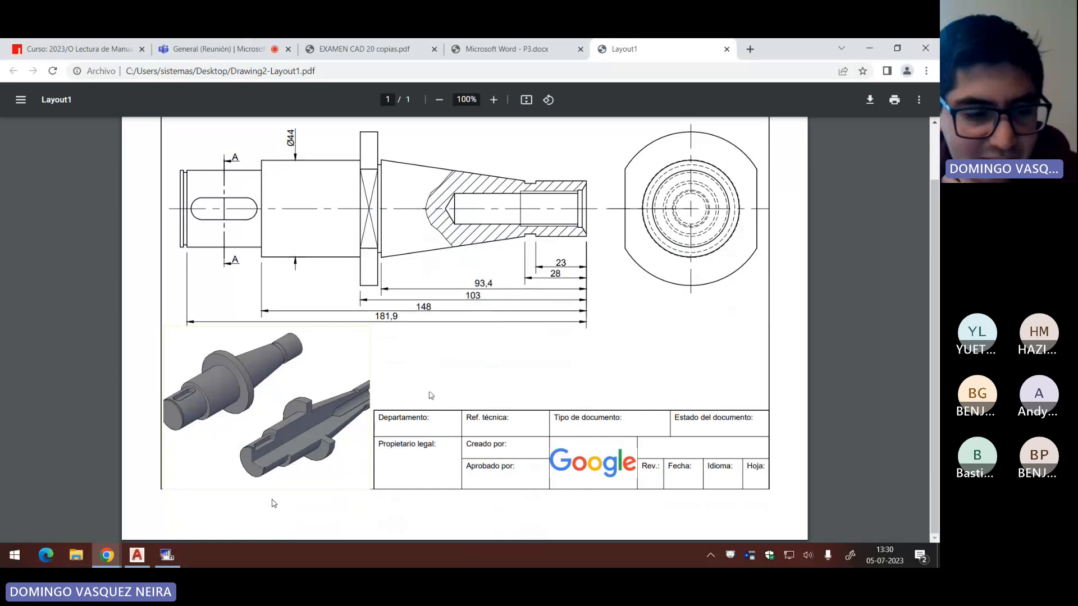
{"action": "scroll", "coordinate": [191, 467], "scroll_direction": "up", "scroll_amount": 2}
{"action": "scroll", "coordinate": [205, 441], "scroll_direction": "down", "scroll_amount": 2}
Step: Switch back to AutoCAD and move the shaded viewport 0.5 units up from the bottom frame line
{"action": "key", "text": "alt+Tab"}
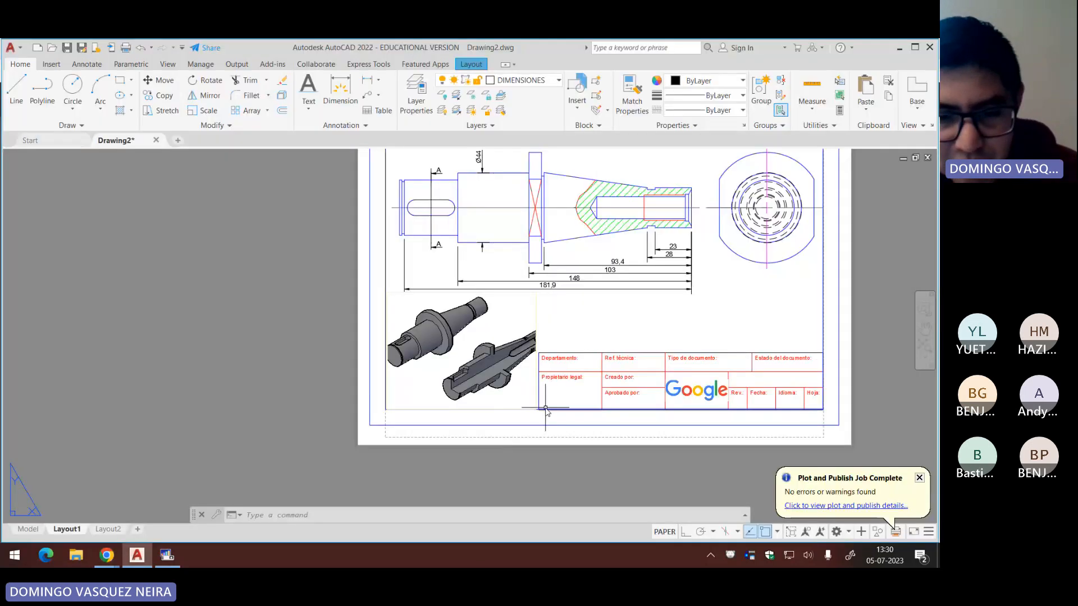
{"action": "scroll", "coordinate": [545, 408], "scroll_direction": "up", "scroll_amount": 2}
{"action": "left_click", "coordinate": [555, 292]}
{"action": "left_click", "coordinate": [525, 304]}
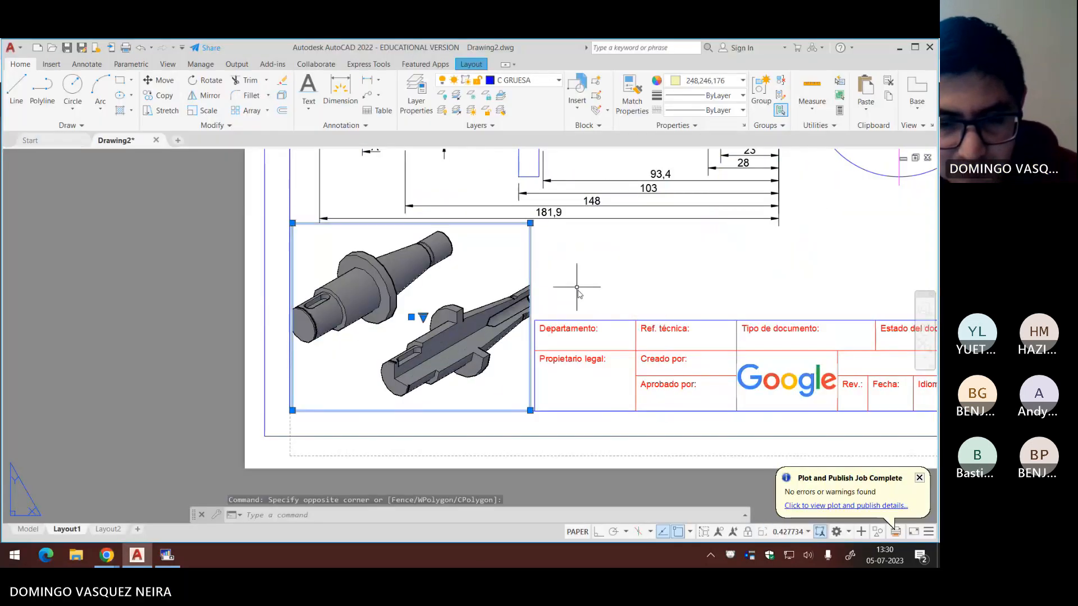
{"action": "type", "text": "M"}
{"action": "key", "text": "Return"}
{"action": "left_click", "coordinate": [610, 287]}
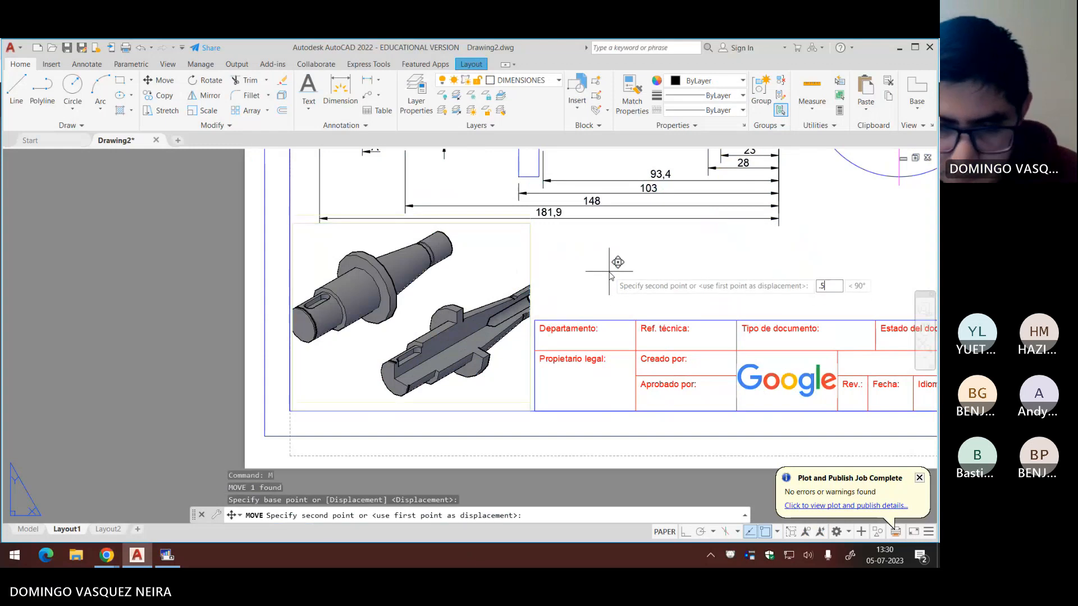
{"action": "key", "text": "Return"}
{"action": "left_click", "coordinate": [587, 251]}
{"action": "left_click", "coordinate": [509, 245]}
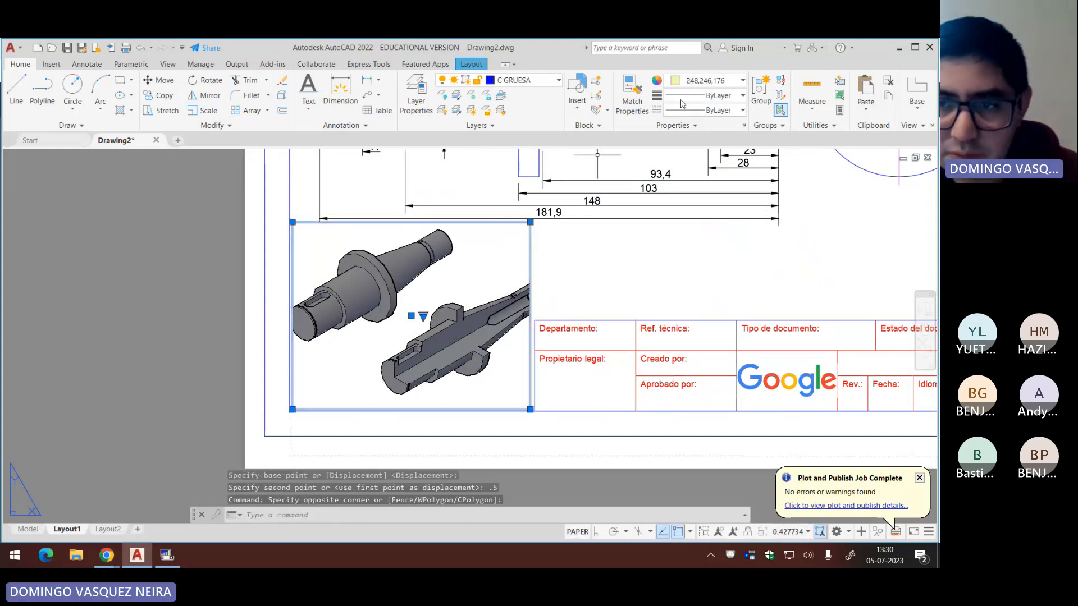
{"action": "left_click", "coordinate": [707, 84]}
{"action": "key", "text": "Escape"}
{"action": "key", "text": "Escape"}
{"action": "key", "text": "Escape"}
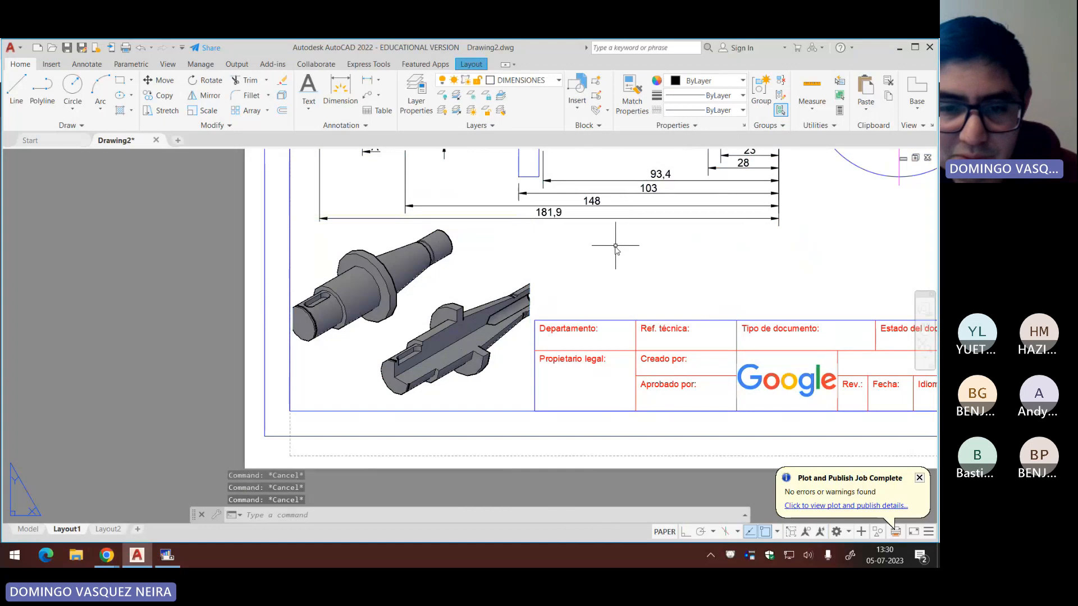
{"action": "scroll", "coordinate": [633, 264], "scroll_direction": "down", "scroll_amount": 5}
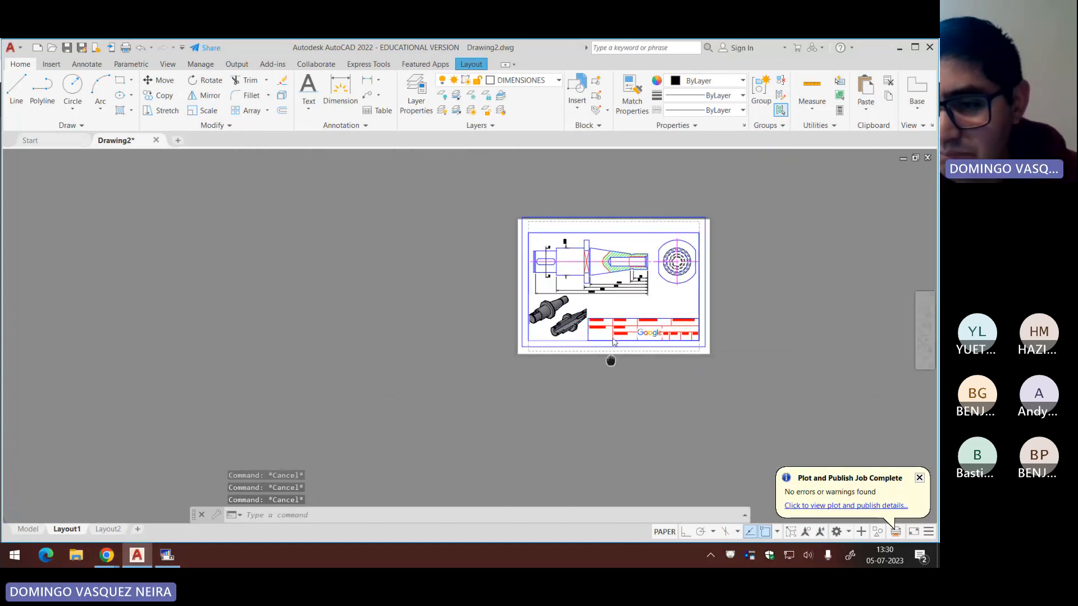
{"action": "scroll", "coordinate": [611, 359], "scroll_direction": "up", "scroll_amount": 5}
{"action": "scroll", "coordinate": [585, 349], "scroll_direction": "down", "scroll_amount": 5}
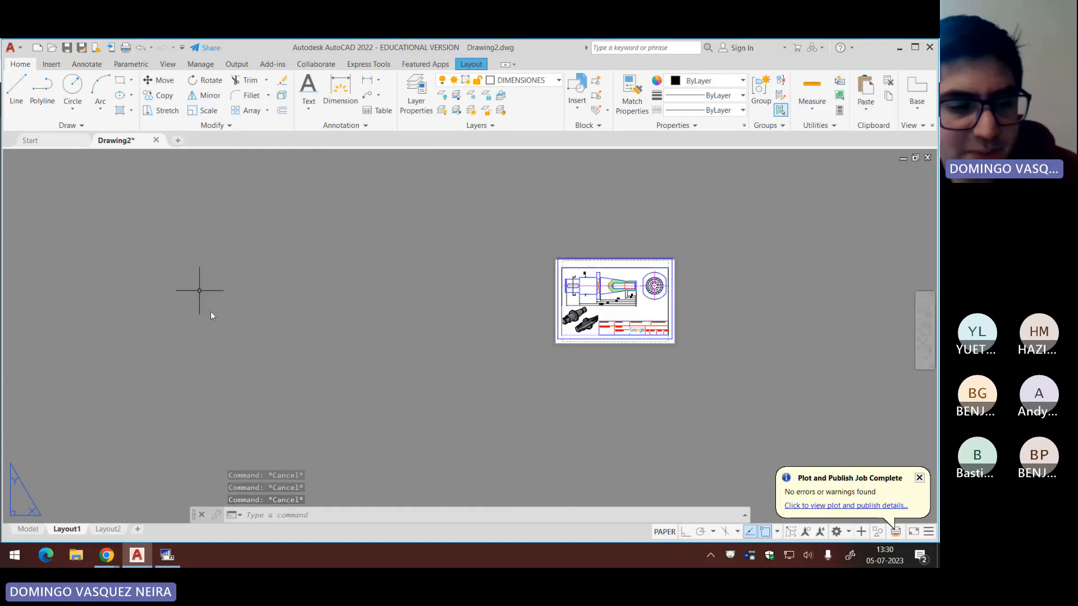
Step: Switch to the Teams meeting in Chrome, stop the meeting recording and confirm it
{"action": "key", "text": "alt+Tab"}
{"action": "key", "text": "alt+Tab"}
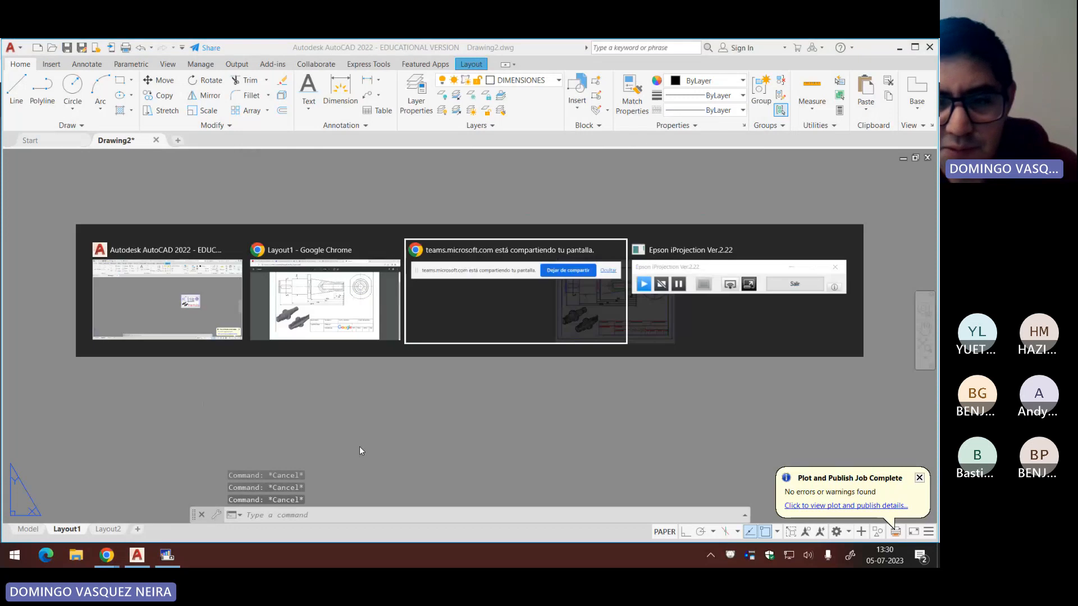
{"action": "key", "text": "alt+Tab"}
{"action": "key", "text": "alt+Tab"}
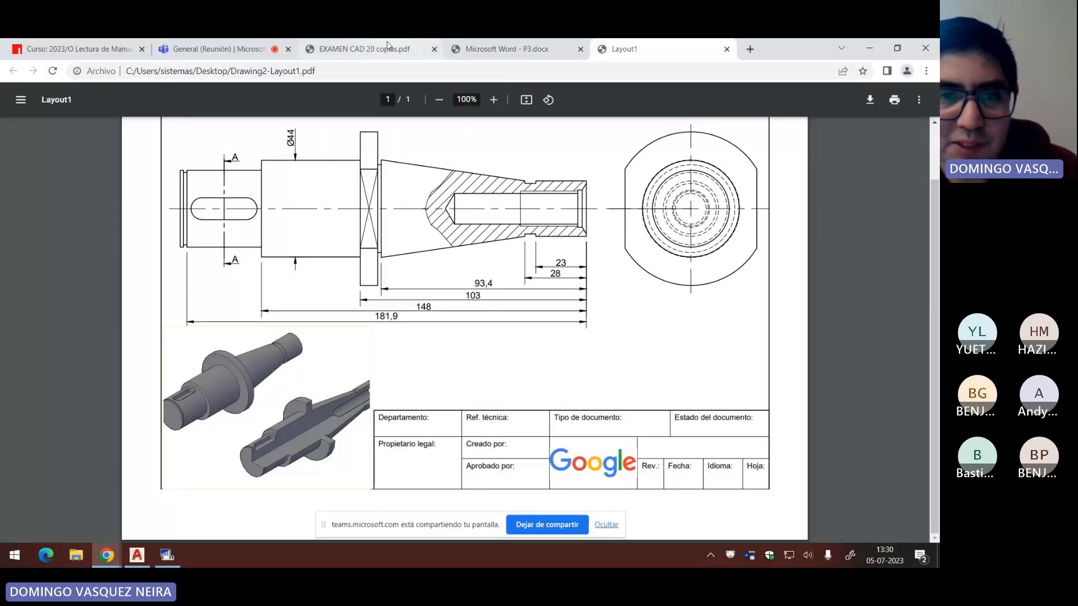
{"action": "left_click", "coordinate": [218, 48]}
{"action": "left_click", "coordinate": [705, 147]}
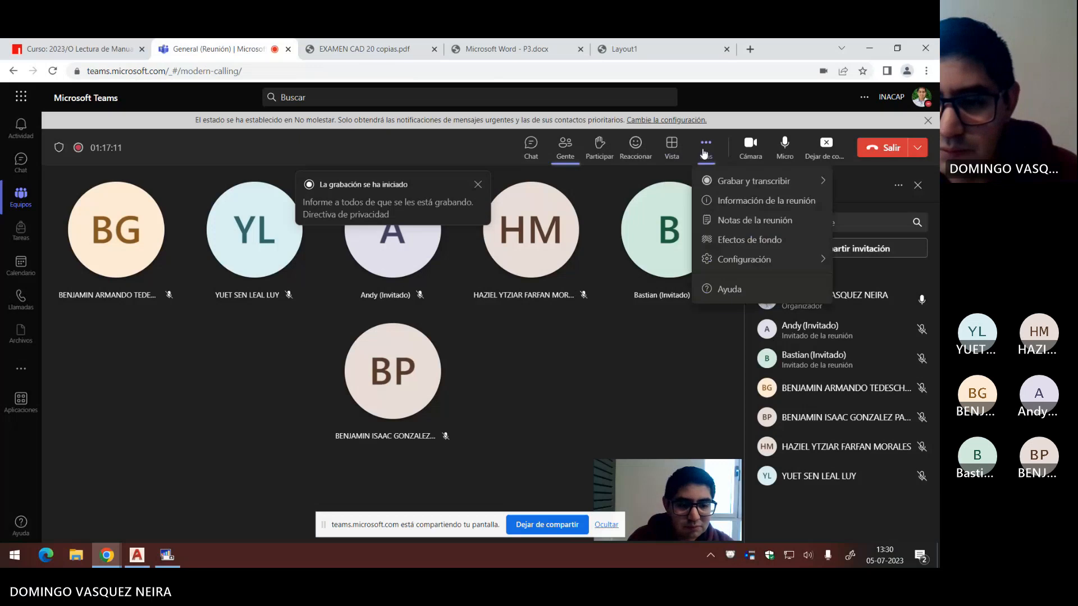
{"action": "mouse_move", "coordinate": [752, 180]}
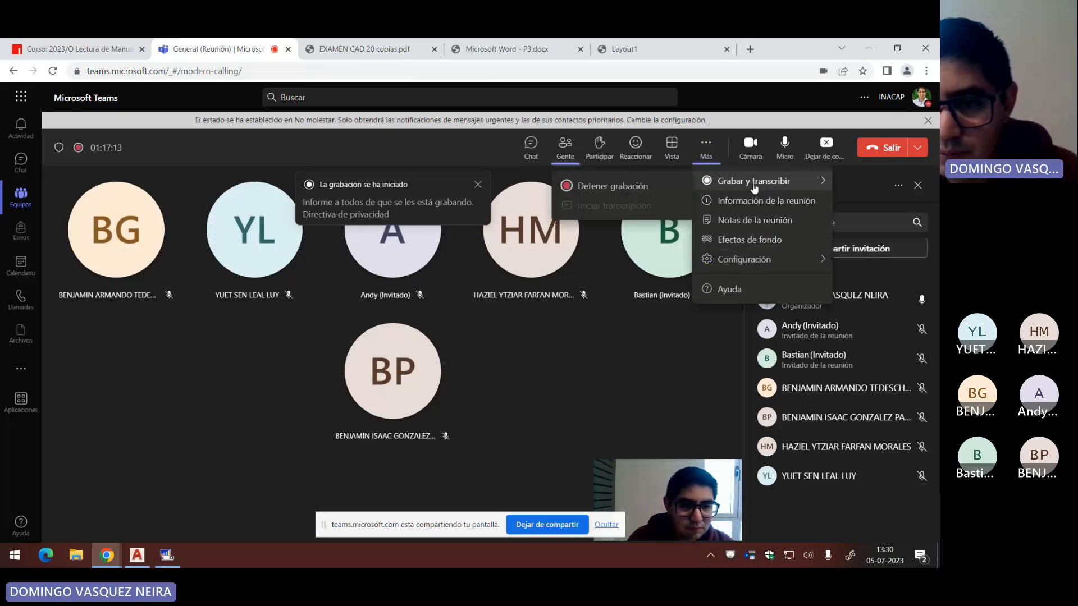
{"action": "left_click", "coordinate": [658, 190]}
{"action": "left_click", "coordinate": [567, 321]}
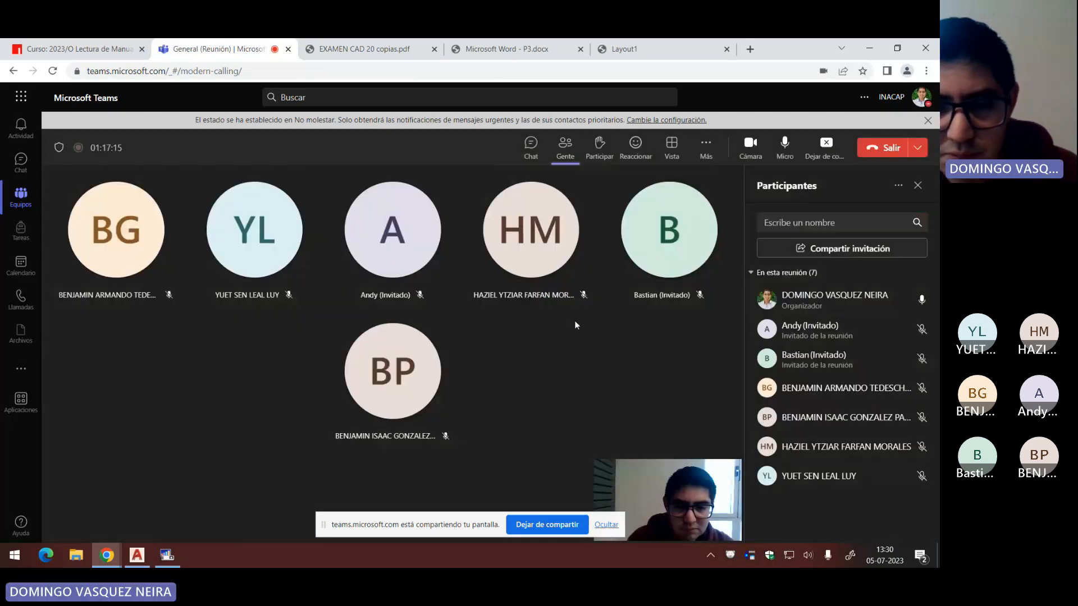